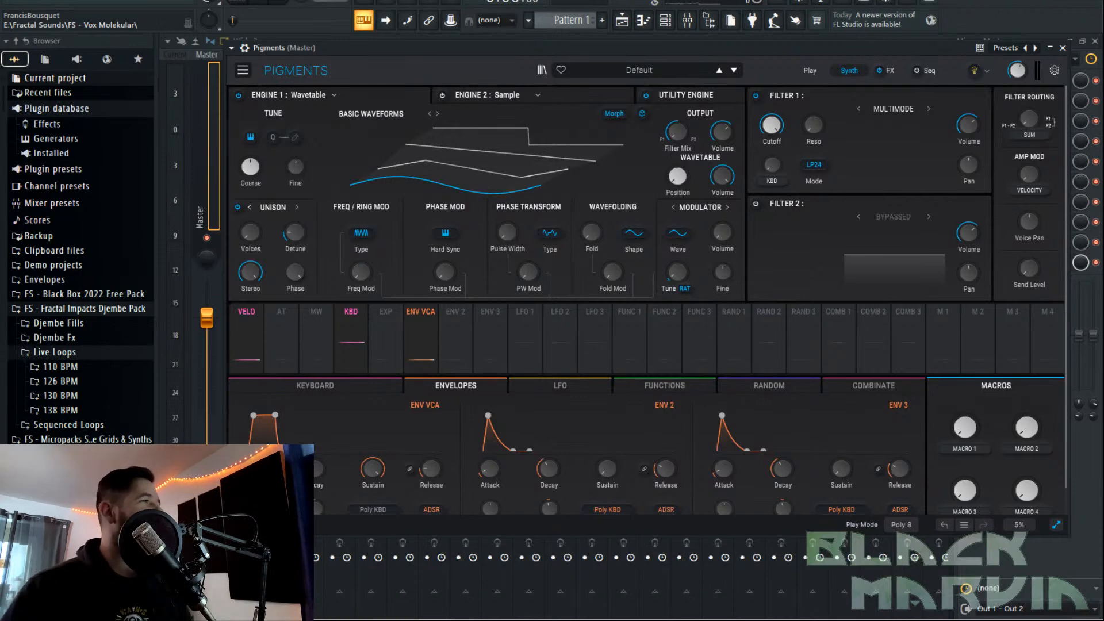
Switch to the browser, read the seven-day weather forecast for La Tuque, and return to the synth.
{"action": "left_click_drag", "start_coordinate": [0, 30], "coordinate": [424, 48]}
{"action": "double_click", "coordinate": [426, 52]}
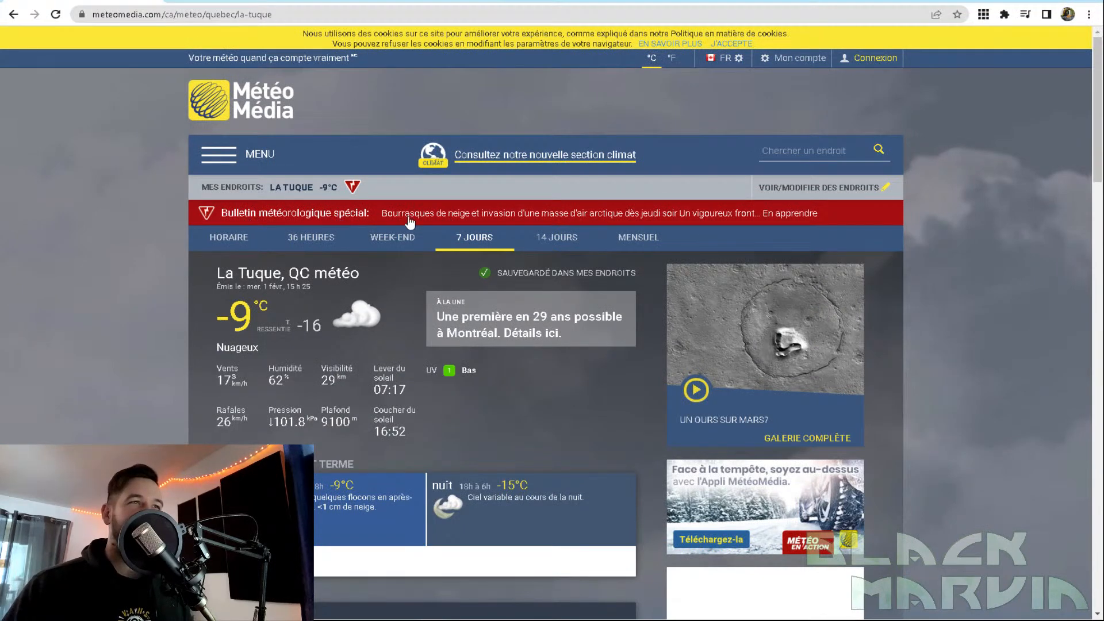
{"action": "scroll", "coordinate": [370, 294], "scroll_direction": "down", "scroll_amount": 5}
{"action": "scroll", "coordinate": [462, 215], "scroll_direction": "up", "scroll_amount": 4}
{"action": "scroll", "coordinate": [462, 216], "scroll_direction": "down", "scroll_amount": 10}
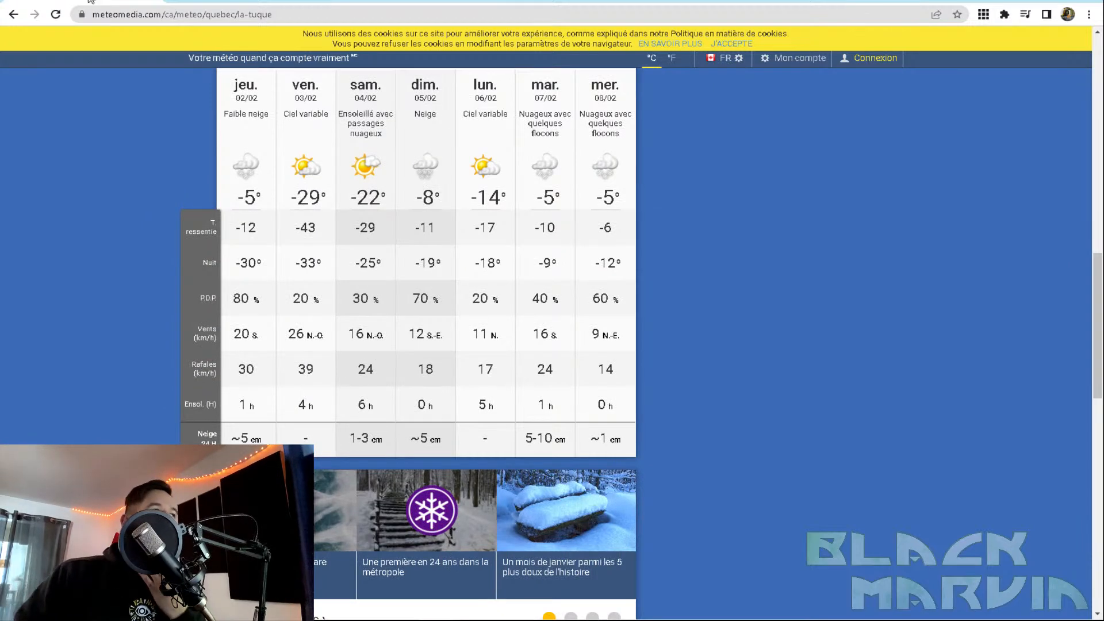
{"action": "key", "text": "alt+Tab"}
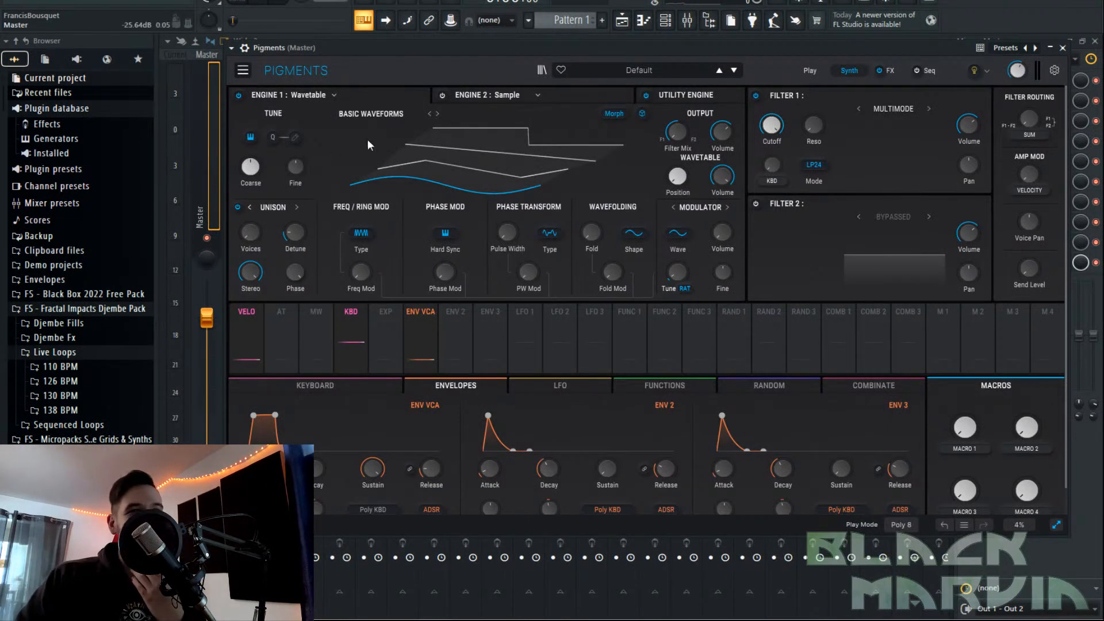
Reposition the Pigments window and slightly adjust Filter 1's cutoff.
{"action": "left_click_drag", "start_coordinate": [535, 52], "coordinate": [560, 47]}
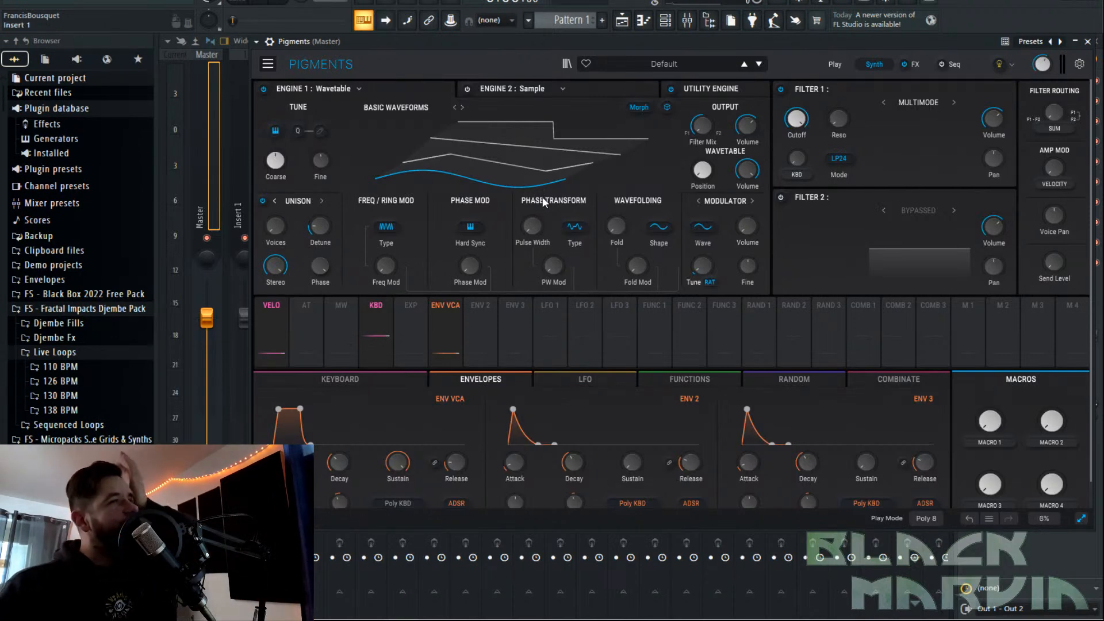
{"action": "mouse_move", "coordinate": [534, 224]}
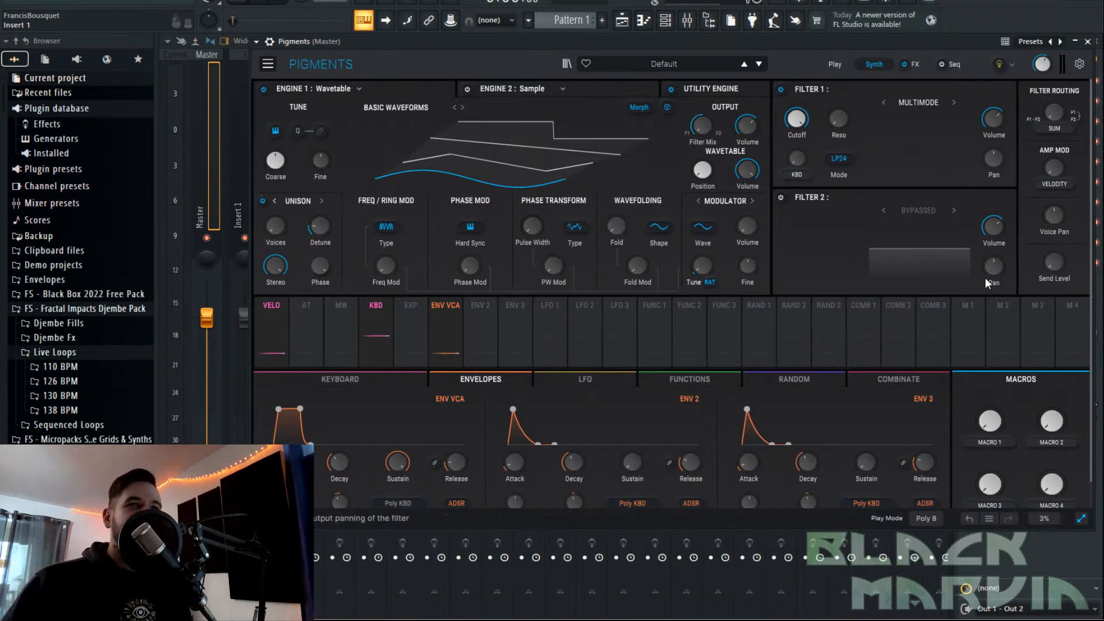
{"action": "left_click_drag", "start_coordinate": [796, 118], "coordinate": [796, 114]}
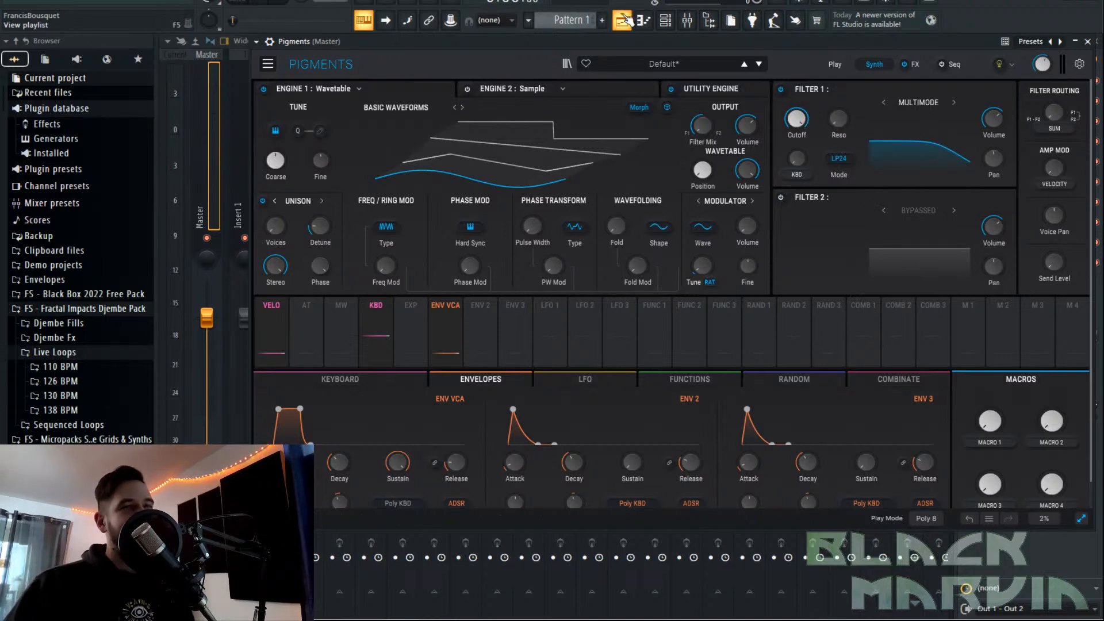
View the channel rack, the mixer and the playlist, and reopen the Pigments instrument.
{"action": "left_click", "coordinate": [665, 20]}
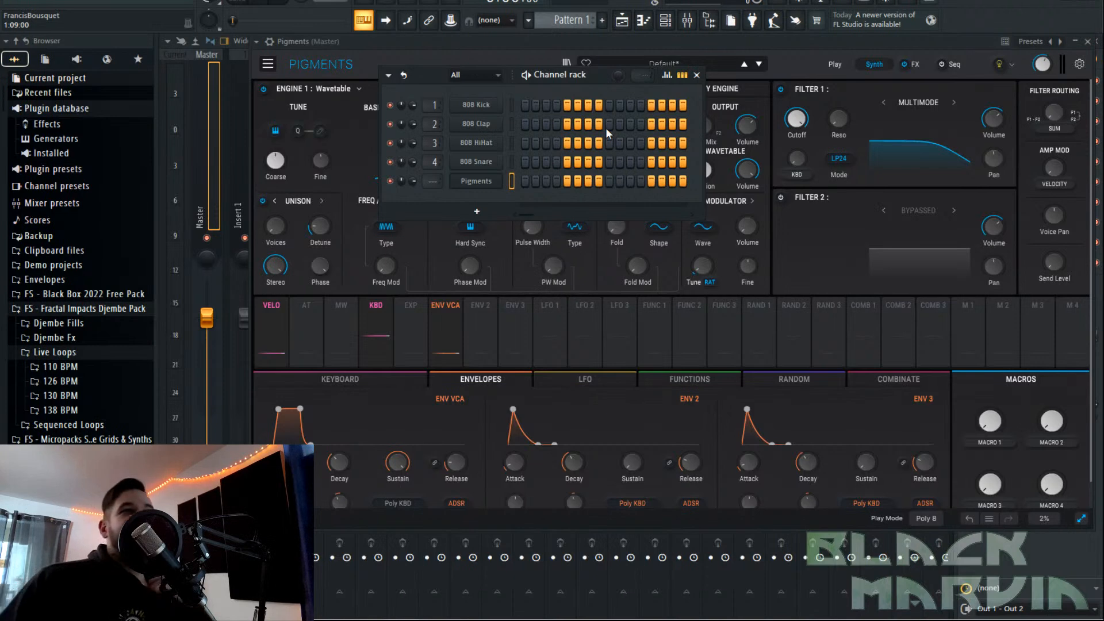
{"action": "left_click", "coordinate": [801, 46]}
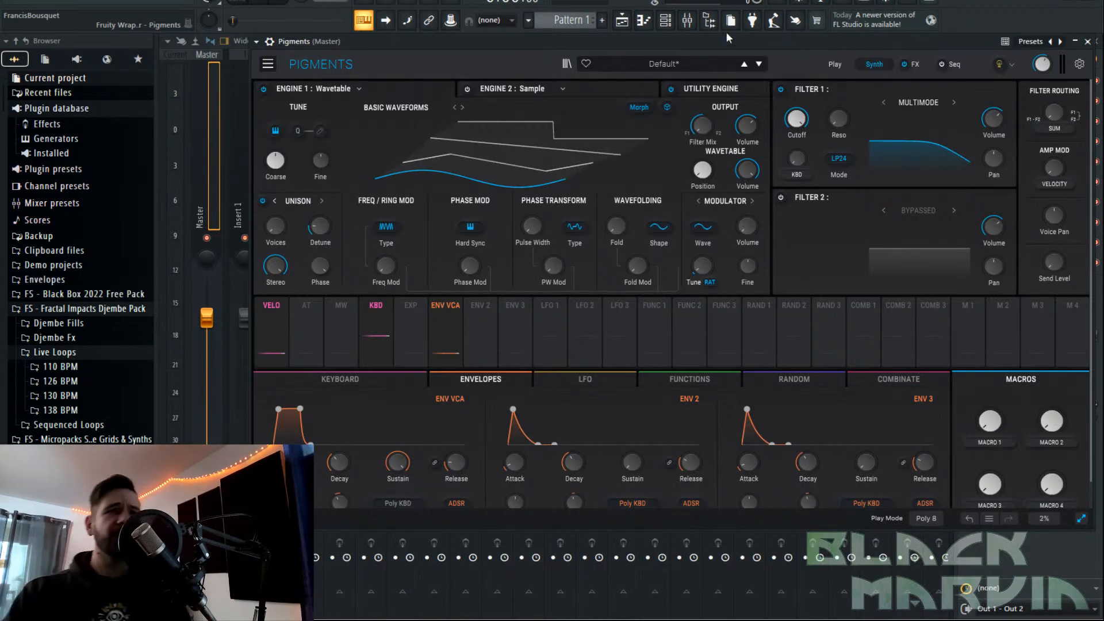
{"action": "left_click", "coordinate": [665, 21]}
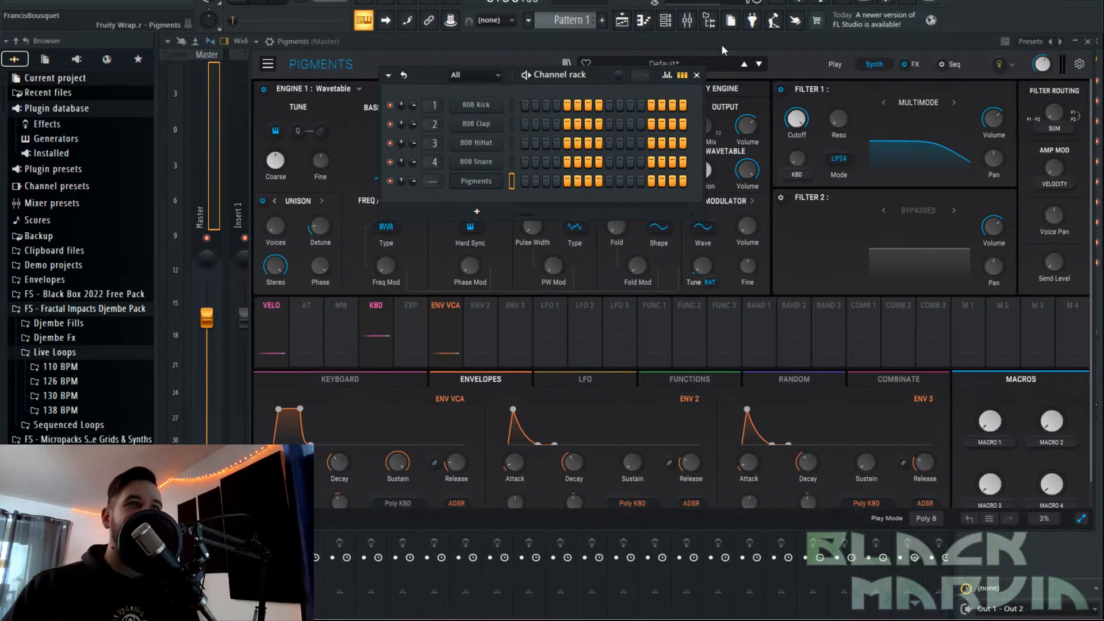
{"action": "left_click", "coordinate": [701, 25]}
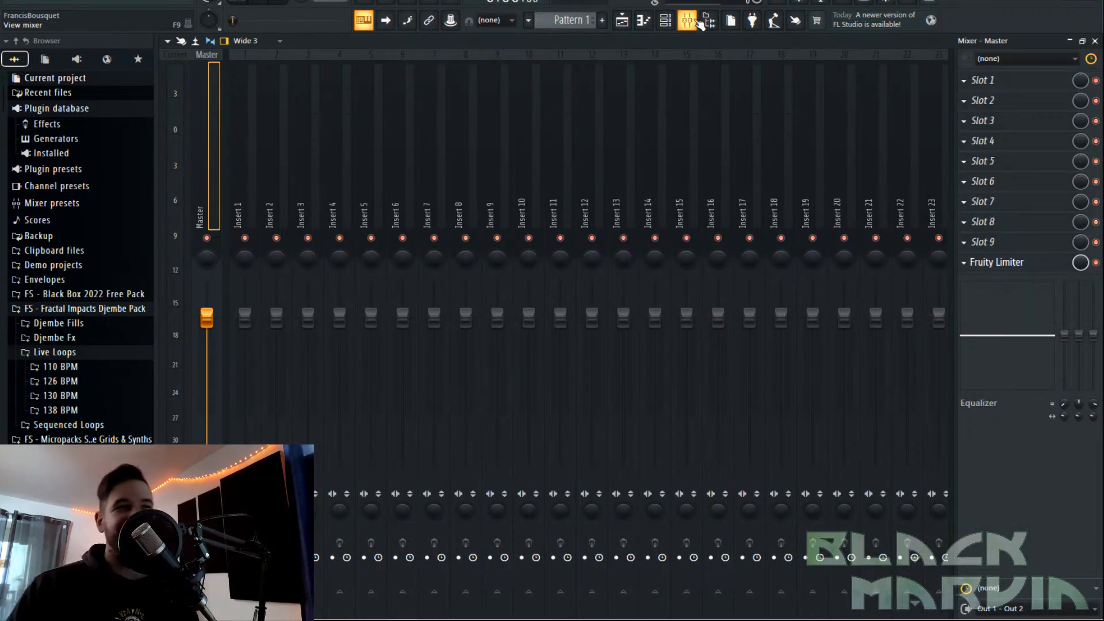
{"action": "left_click", "coordinate": [631, 30]}
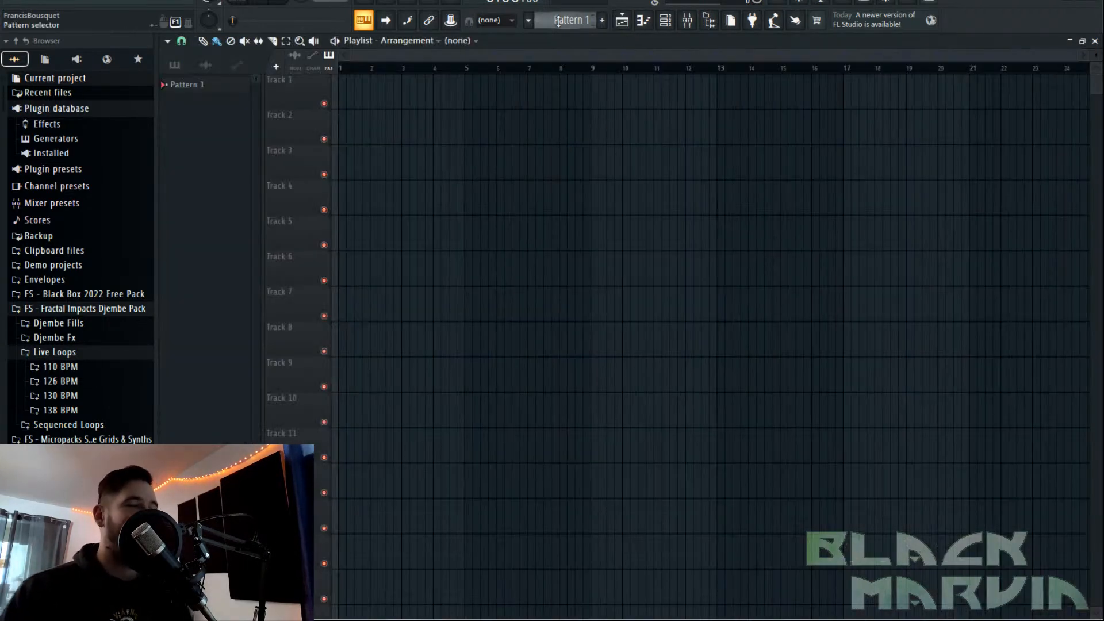
{"action": "left_click", "coordinate": [670, 22]}
{"action": "left_click", "coordinate": [480, 185]}
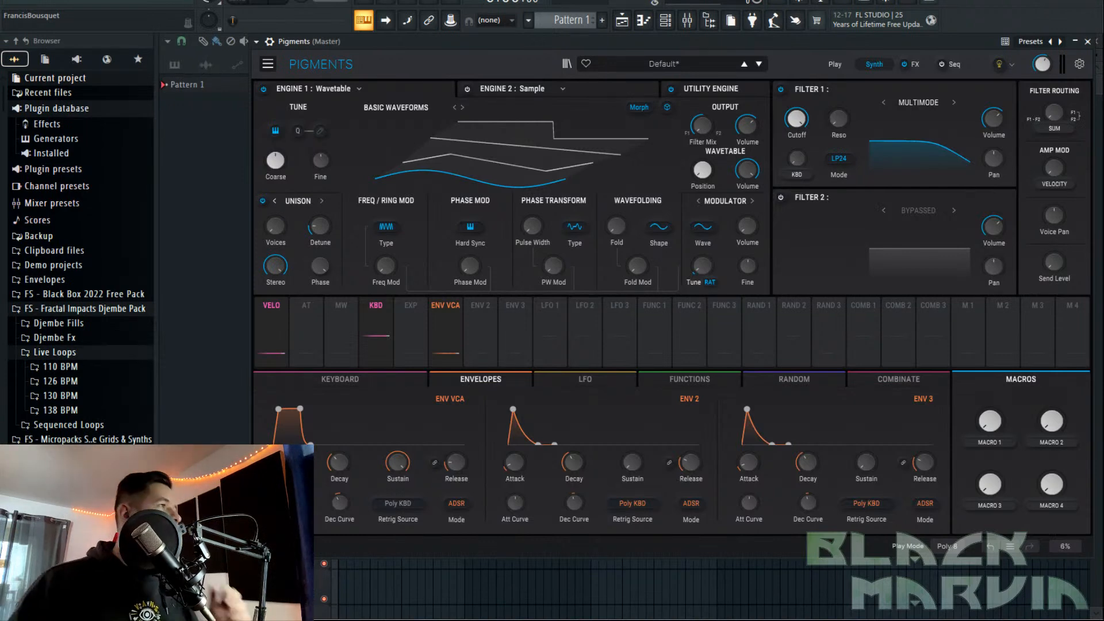
Switch to the browser, read the search results on the meaning of lo-fi music, and return to Pigments.
{"action": "left_click_drag", "start_coordinate": [0, 52], "coordinate": [386, 56]}
{"action": "double_click", "coordinate": [386, 57]}
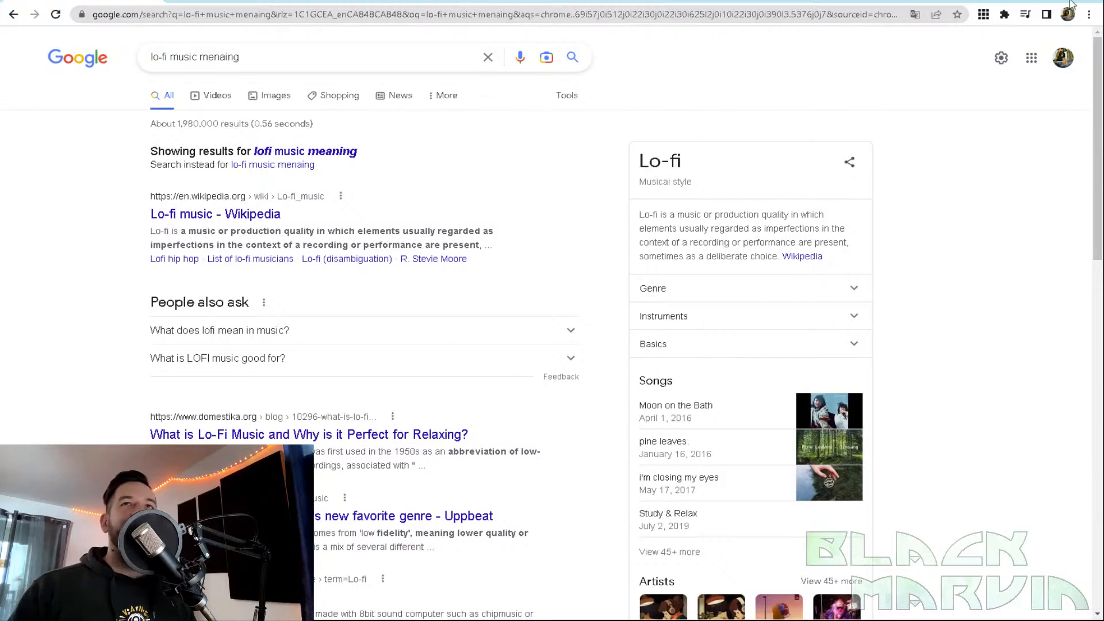
{"action": "left_click", "coordinate": [1096, 2]}
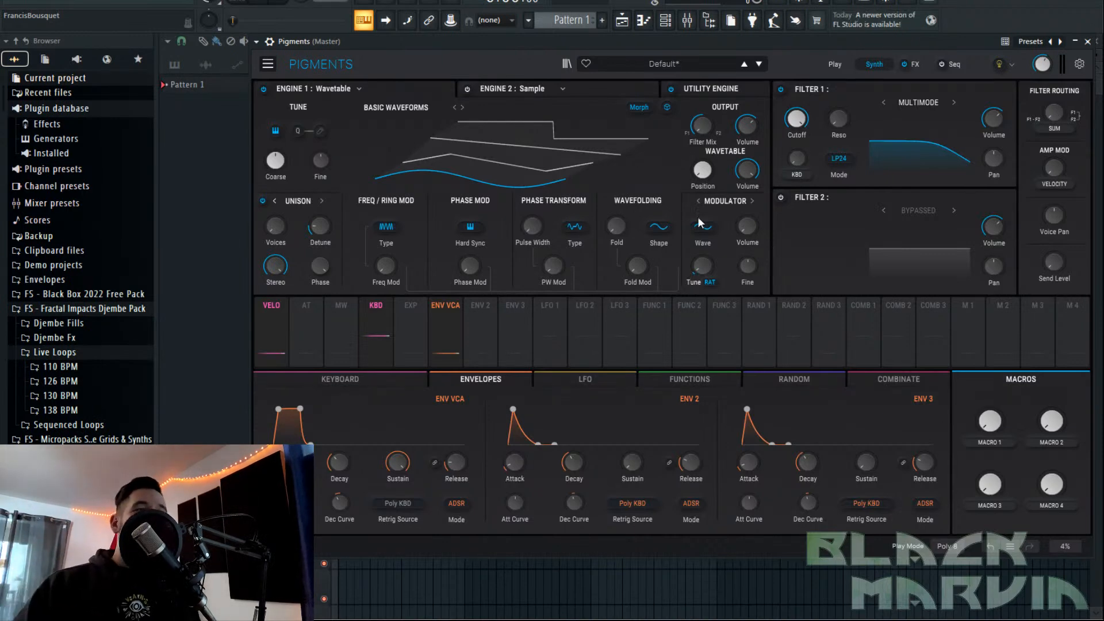
Reopen Pigments over the playlist and change Engine 1's type to Sample.
{"action": "left_click", "coordinate": [626, 22]}
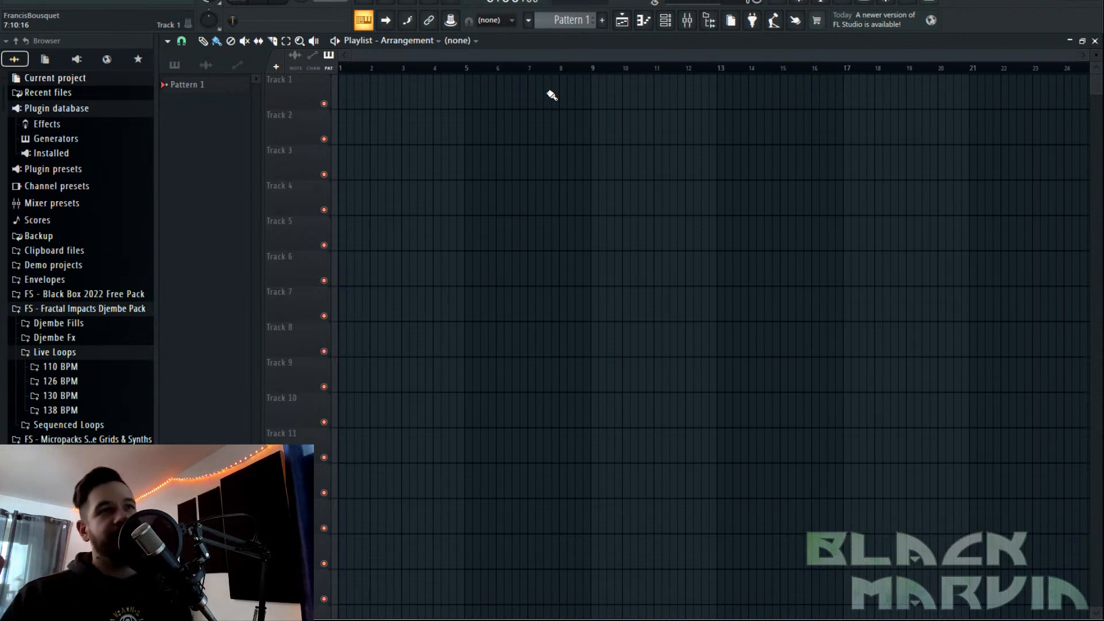
{"action": "left_click", "coordinate": [667, 28]}
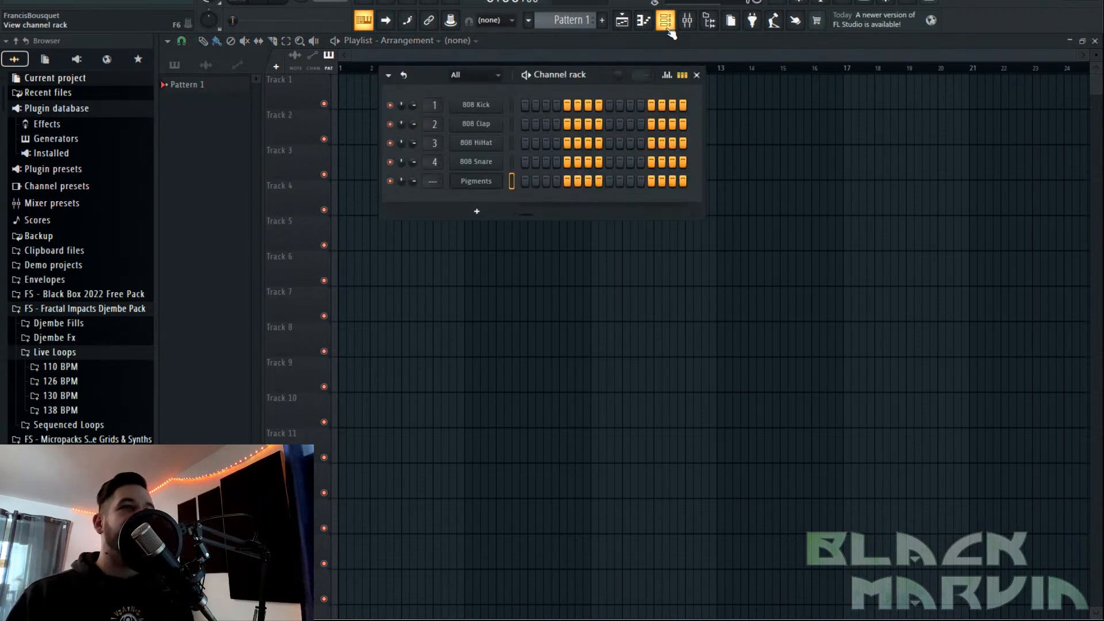
{"action": "left_click", "coordinate": [476, 181]}
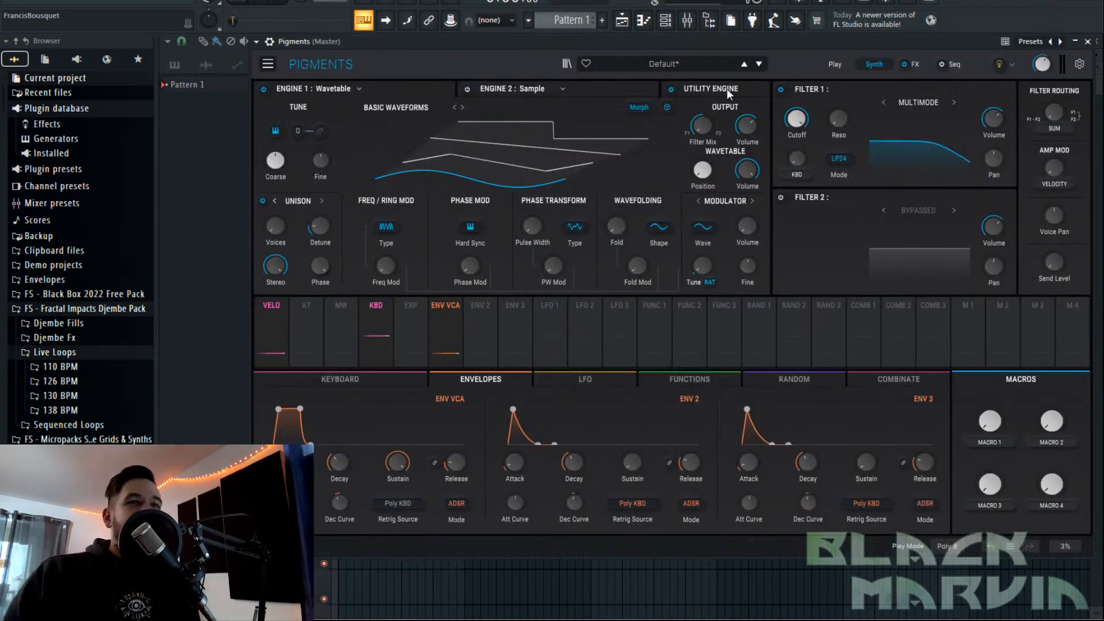
{"action": "left_click", "coordinate": [916, 65]}
{"action": "left_click", "coordinate": [880, 63]}
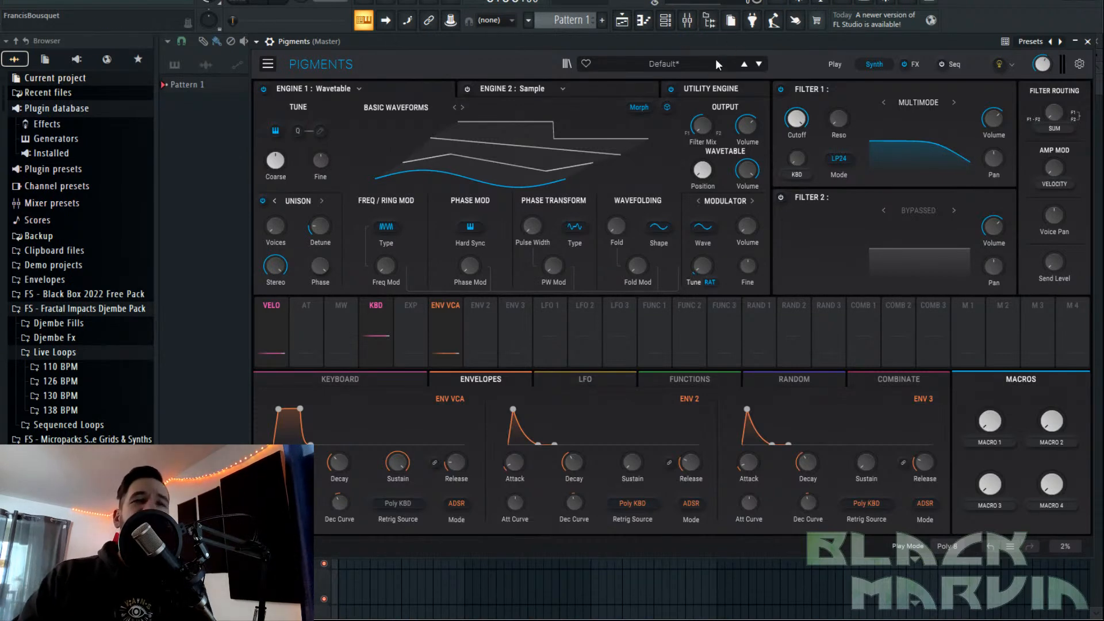
{"action": "left_click", "coordinate": [374, 94]}
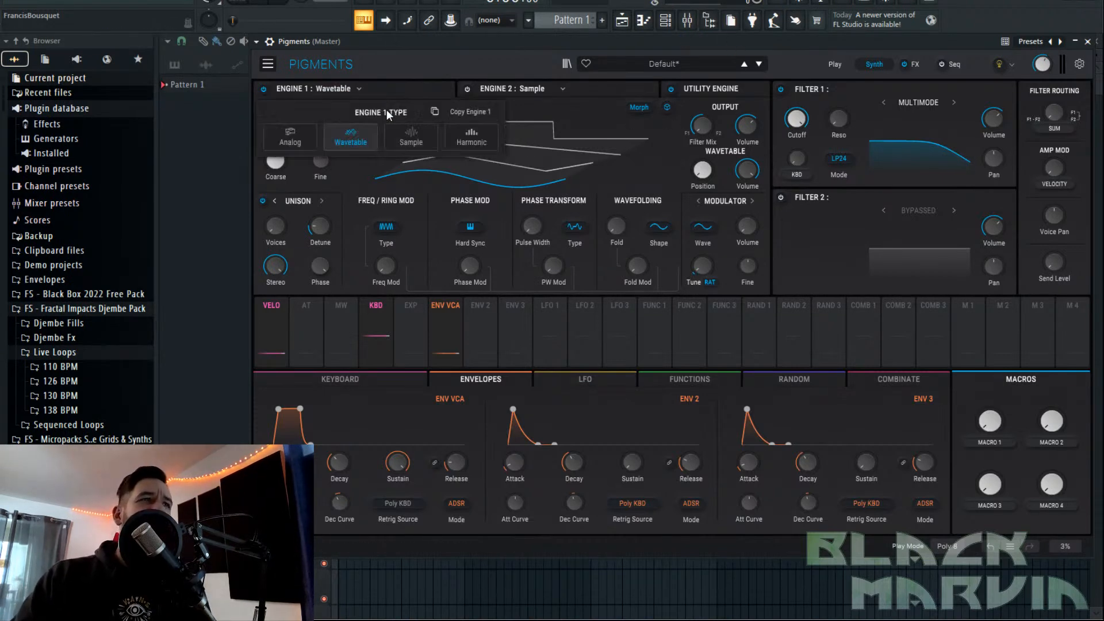
{"action": "left_click", "coordinate": [395, 141]}
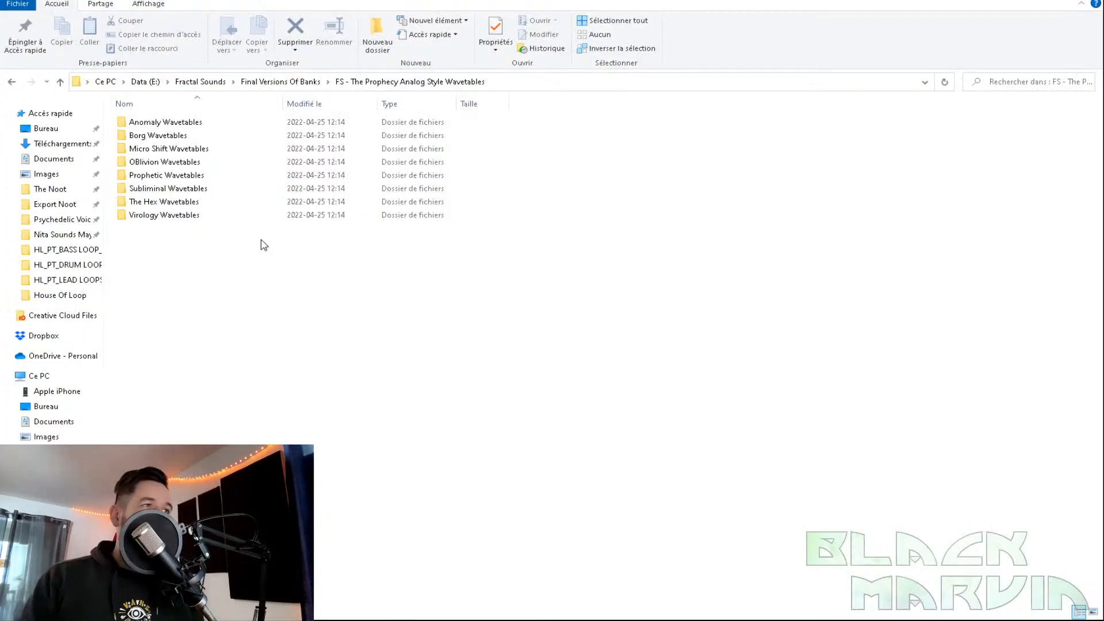
In File Explorer, open the Saws folder inside Anomaly Wavetables and widen the name column to fit the full file names.
{"action": "double_click", "coordinate": [171, 122]}
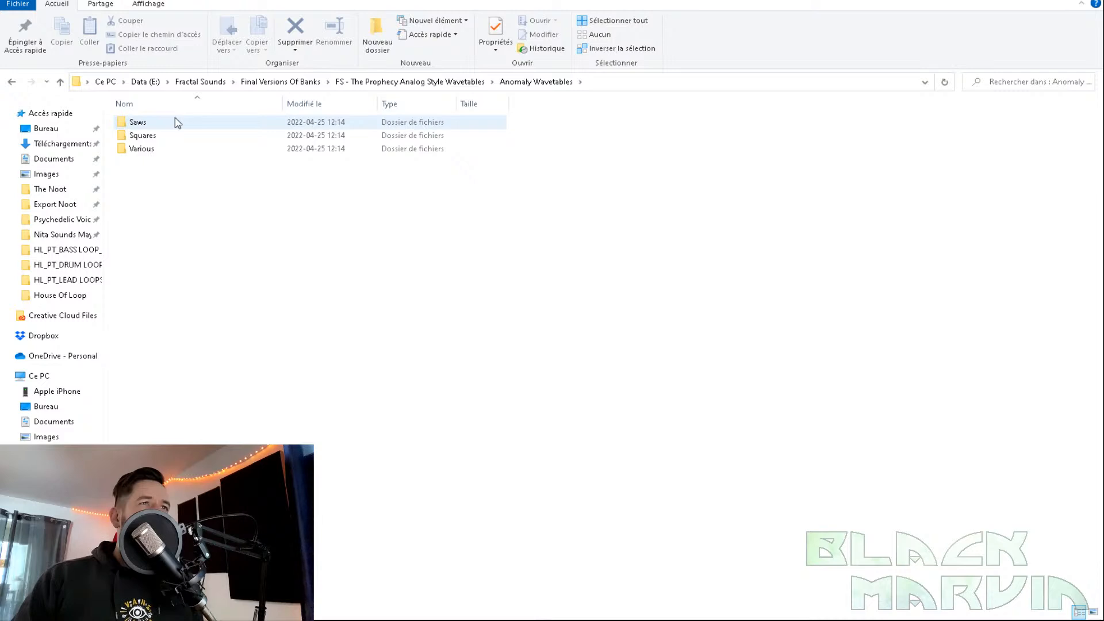
{"action": "left_click", "coordinate": [364, 84]}
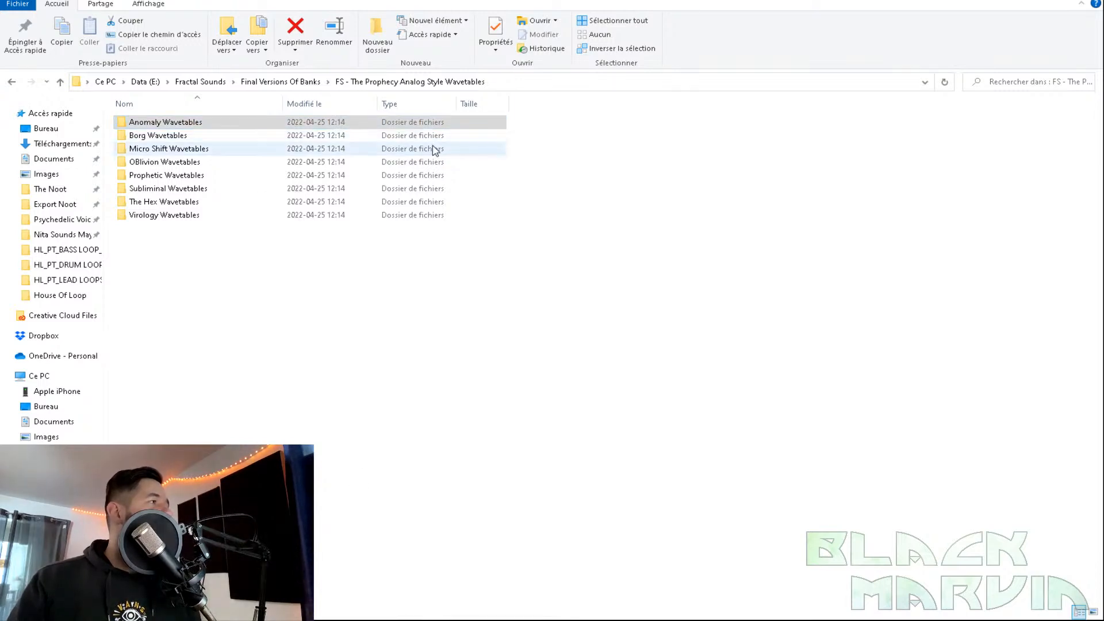
{"action": "left_click", "coordinate": [191, 125]}
{"action": "double_click", "coordinate": [192, 125]}
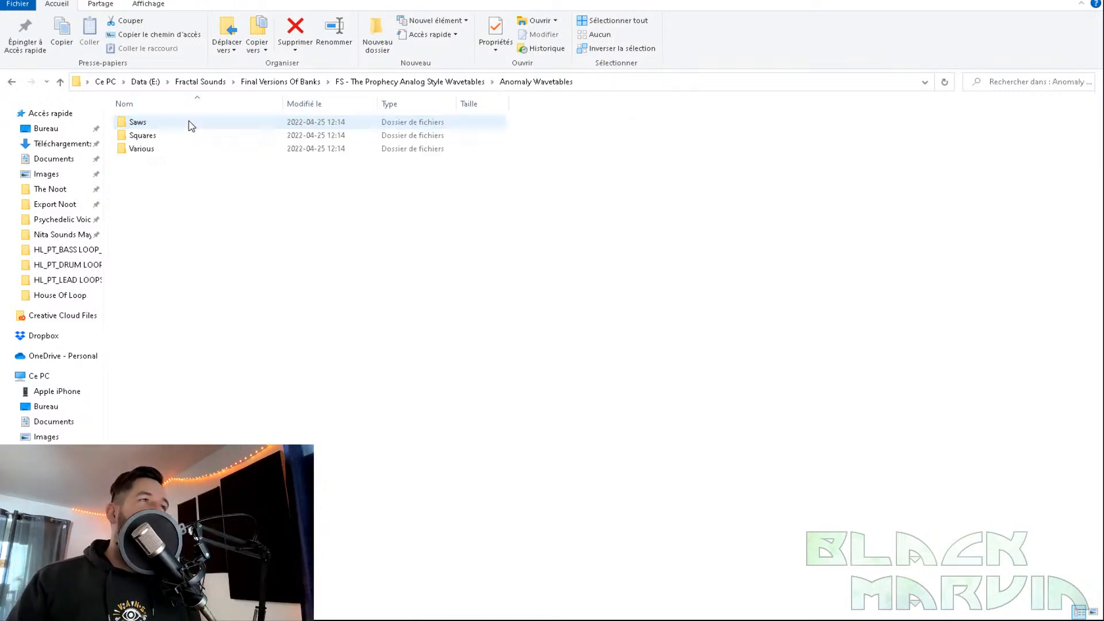
{"action": "double_click", "coordinate": [141, 128]}
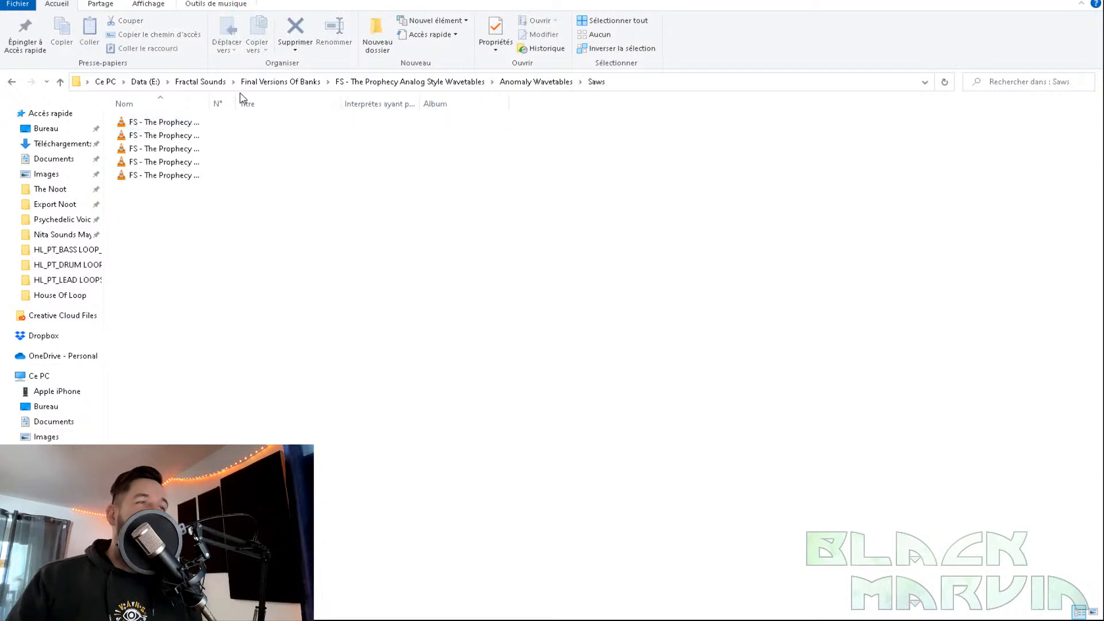
{"action": "double_click", "coordinate": [211, 103]}
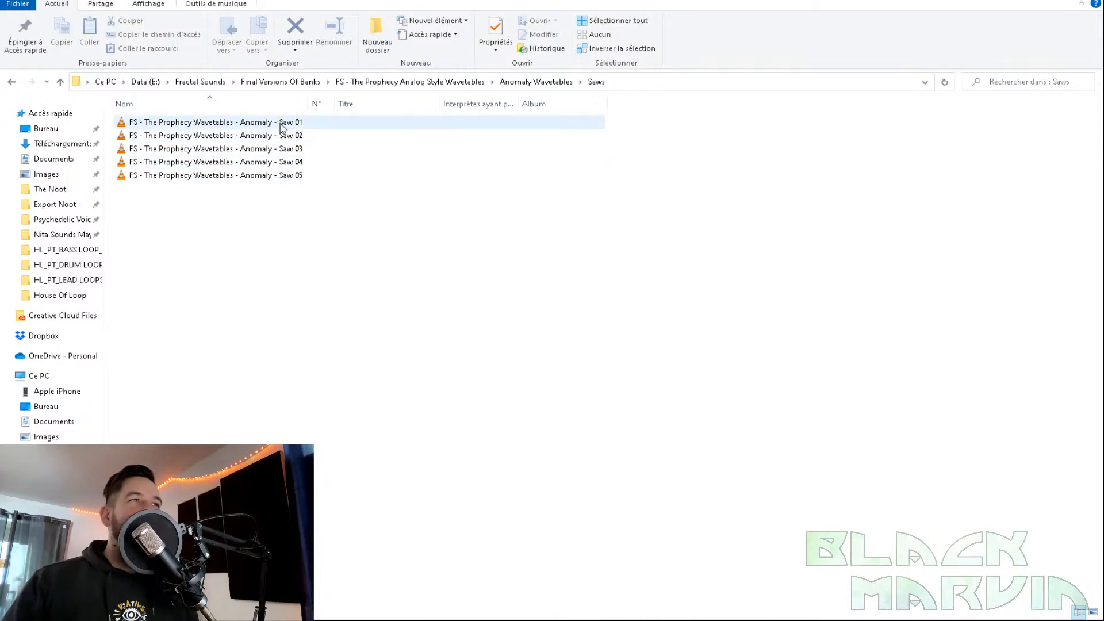
Load the Anomaly Saw 01, Saw 02 and Saw 03 files in turn into Engine 1's sample slot A and show its edit settings.
{"action": "left_click_drag", "start_coordinate": [290, 122], "coordinate": [436, 141]}
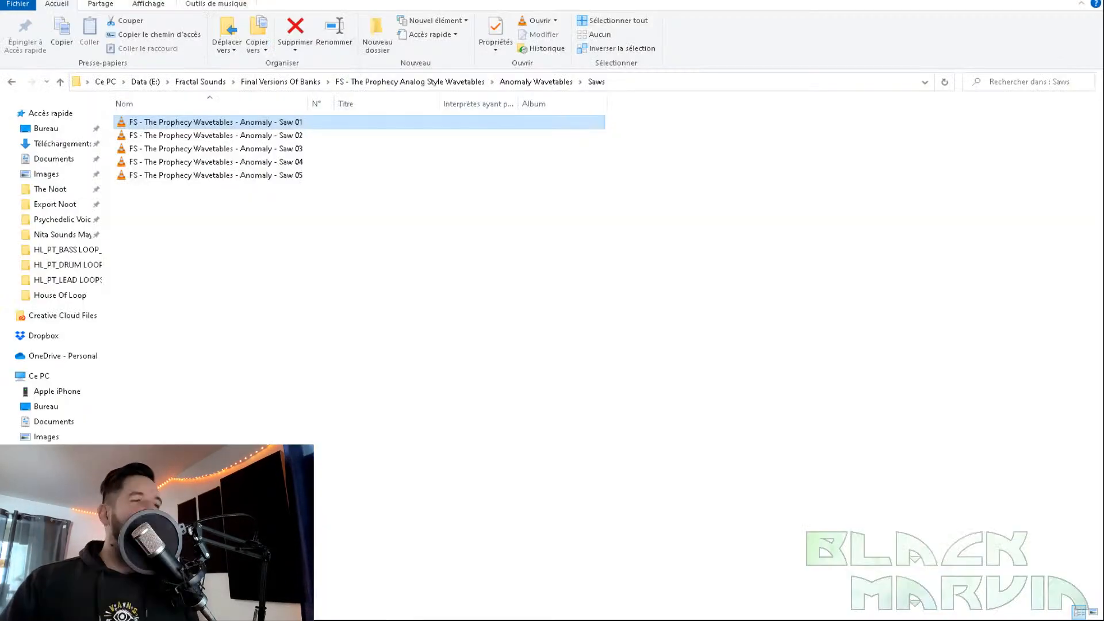
{"action": "left_click_drag", "start_coordinate": [201, 135], "coordinate": [396, 592]}
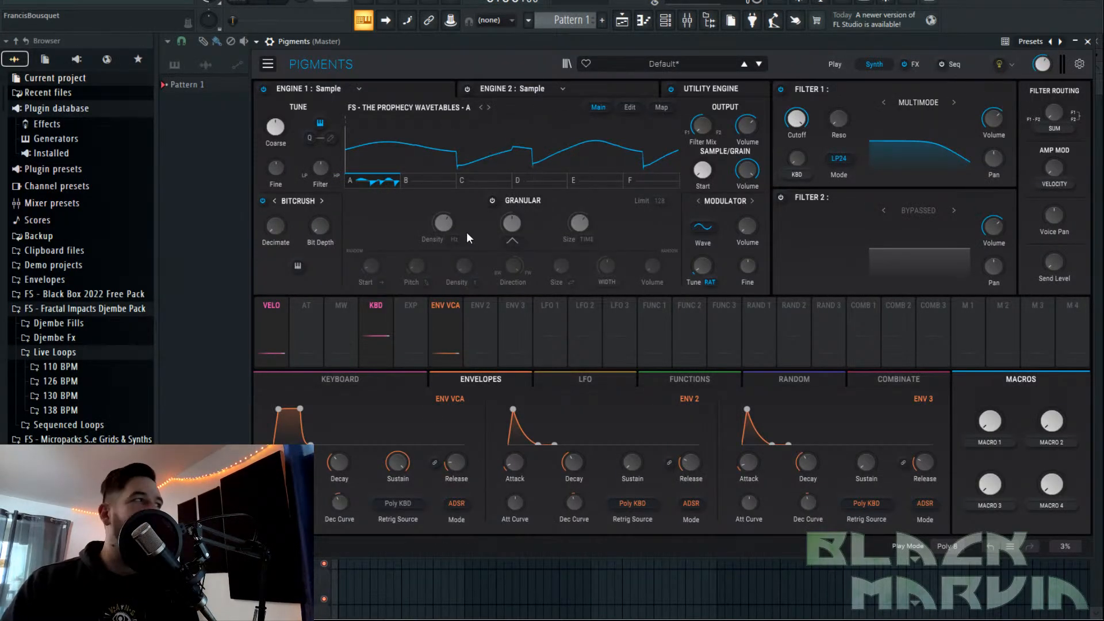
{"action": "key", "text": "alt+Tab"}
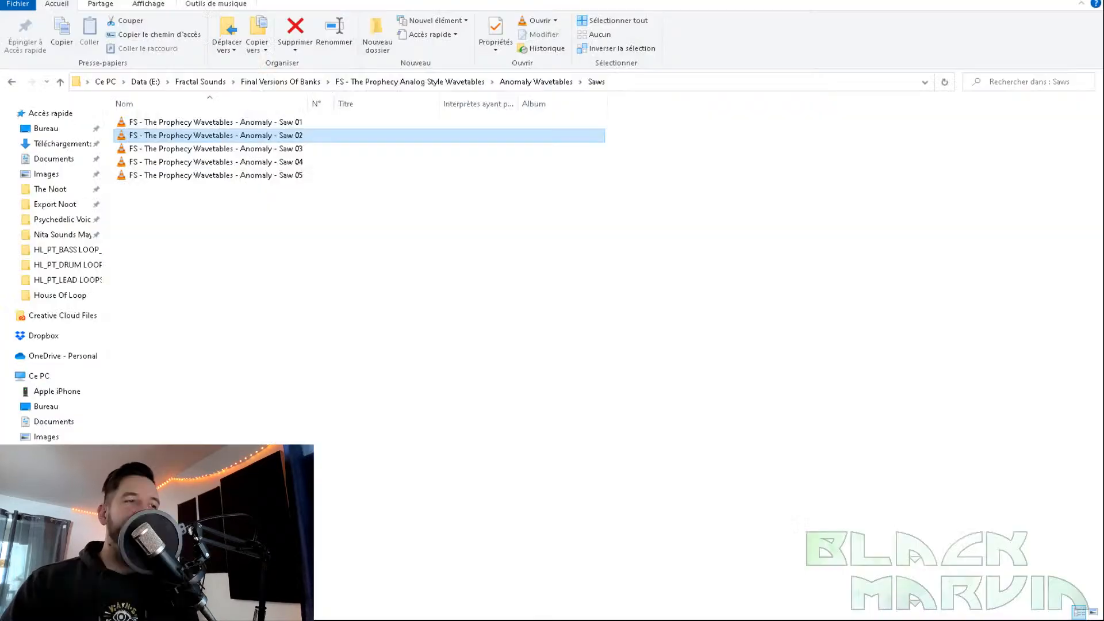
{"action": "left_click_drag", "start_coordinate": [224, 150], "coordinate": [453, 149]}
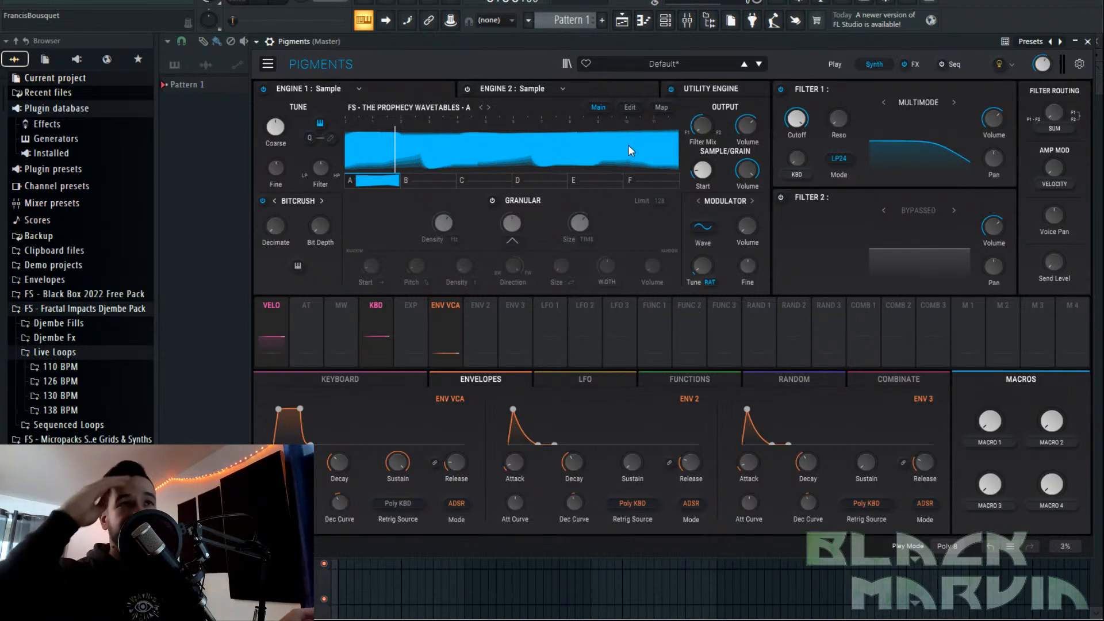
{"action": "left_click", "coordinate": [629, 108]}
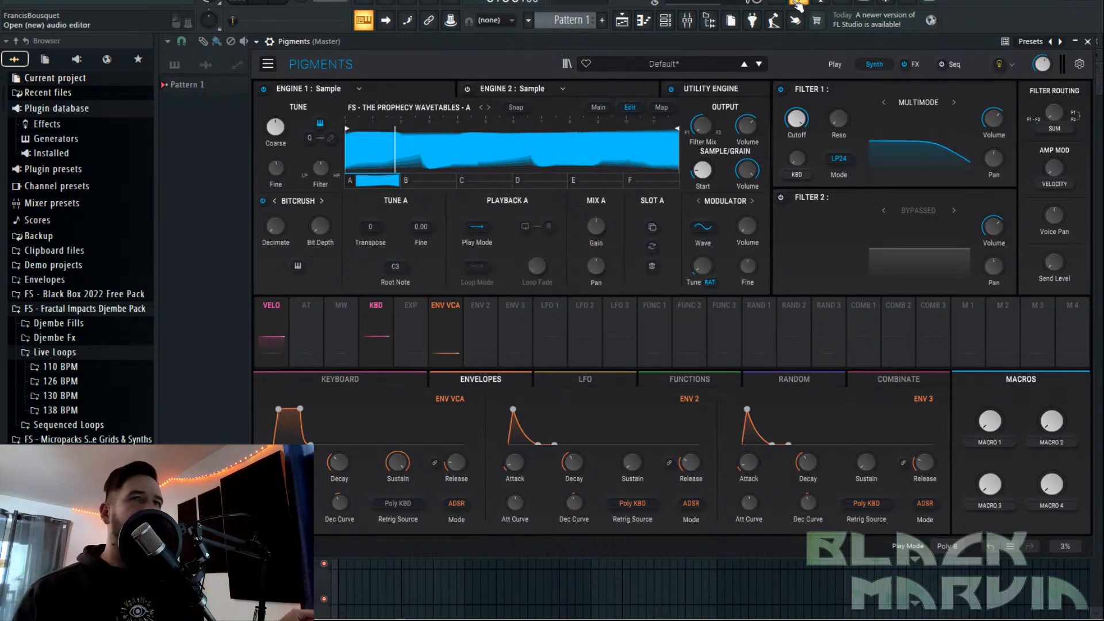
Route the Pigments channel to mixer track Insert 5.
{"action": "left_click", "coordinate": [687, 20]}
{"action": "right_click", "coordinate": [379, 181]}
{"action": "mouse_move", "coordinate": [447, 197]}
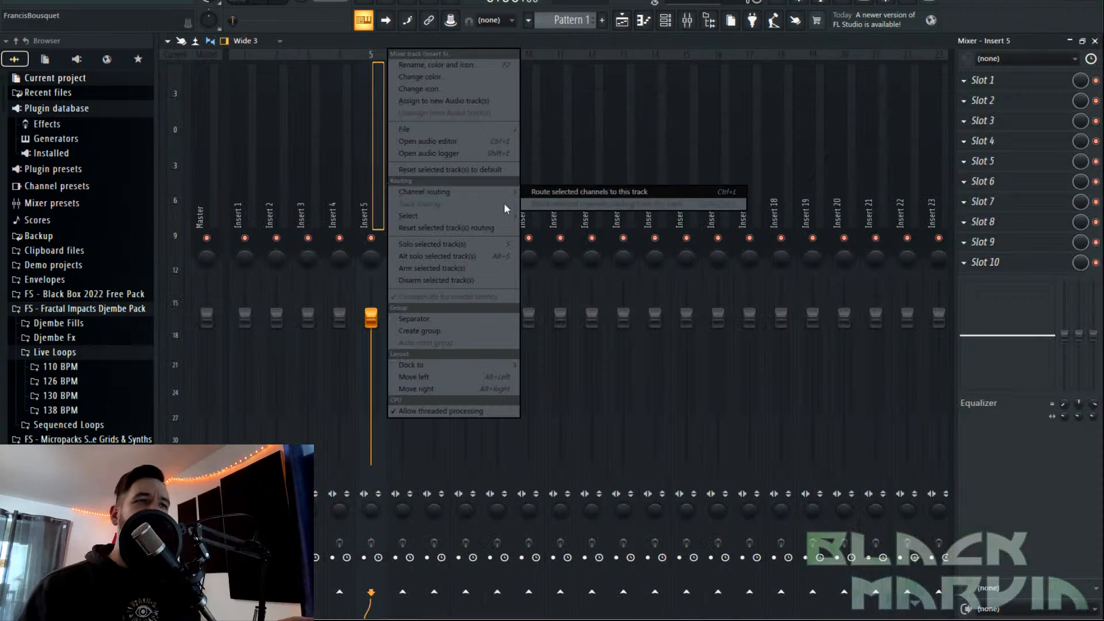
{"action": "left_click", "coordinate": [592, 192]}
Load MTuner into effect slot 6 of the Pigments mixer track and toggle its window's Detached option.
{"action": "left_click", "coordinate": [1023, 182]}
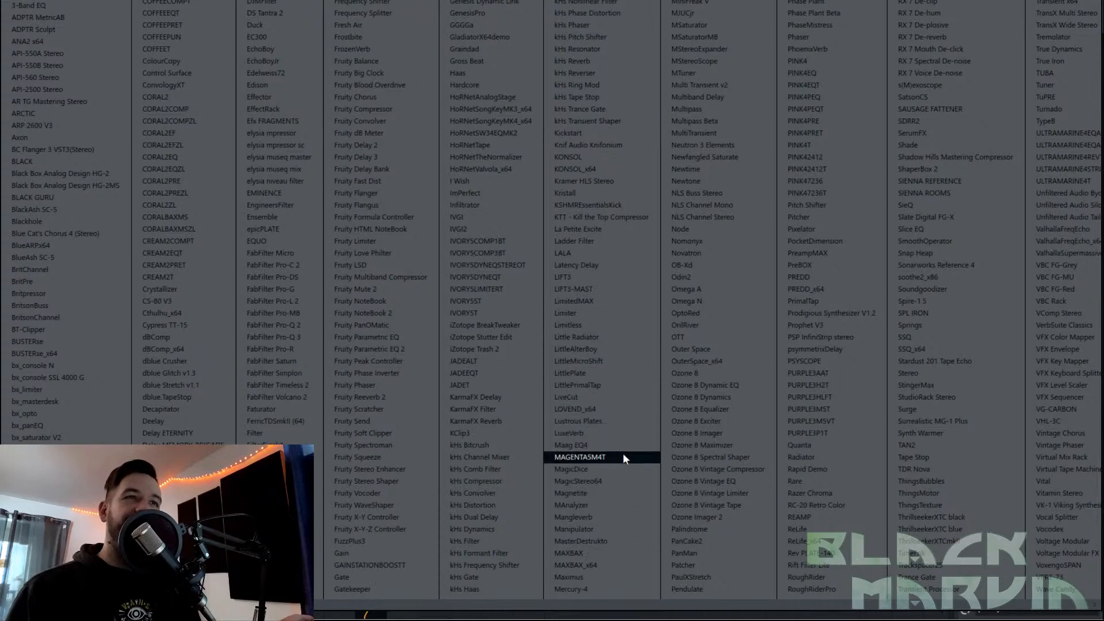
{"action": "left_click", "coordinate": [723, 72]}
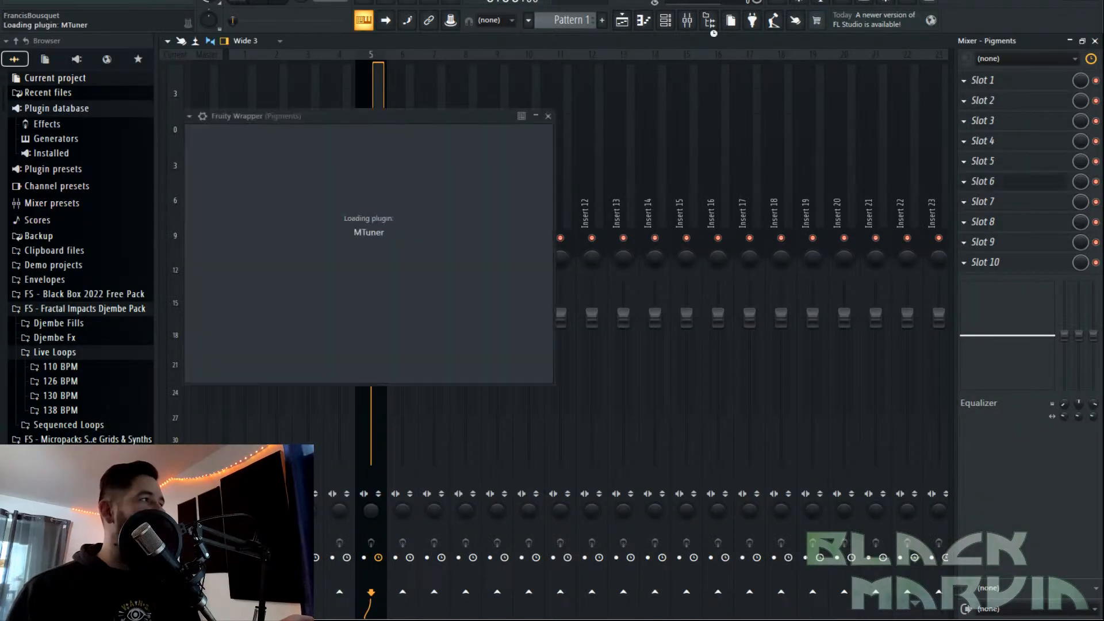
{"action": "left_click", "coordinate": [189, 116]}
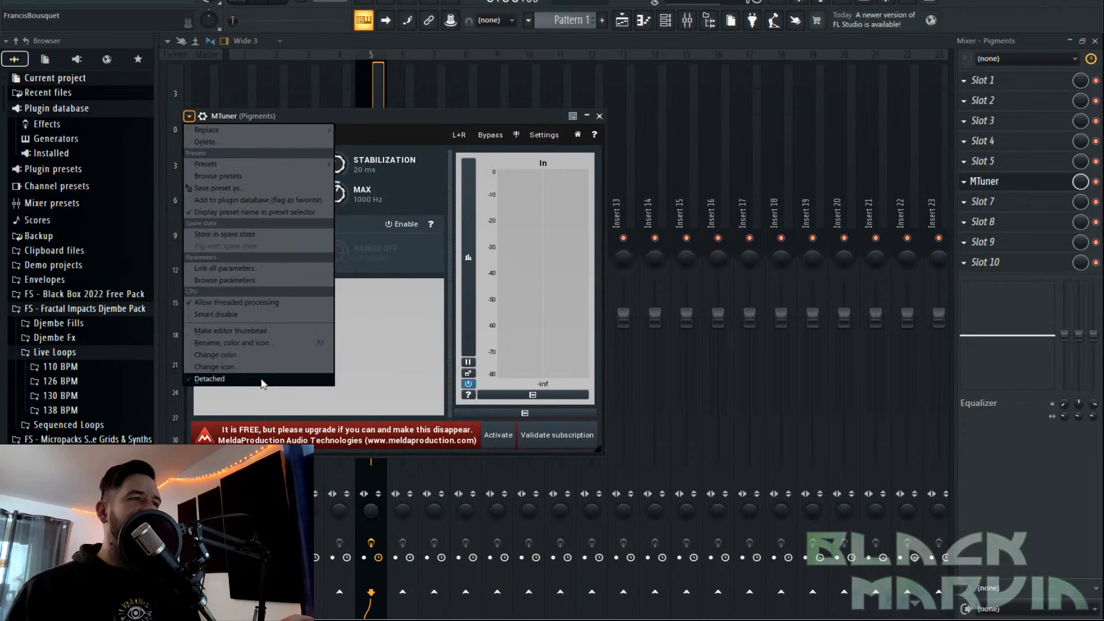
{"action": "left_click", "coordinate": [268, 379]}
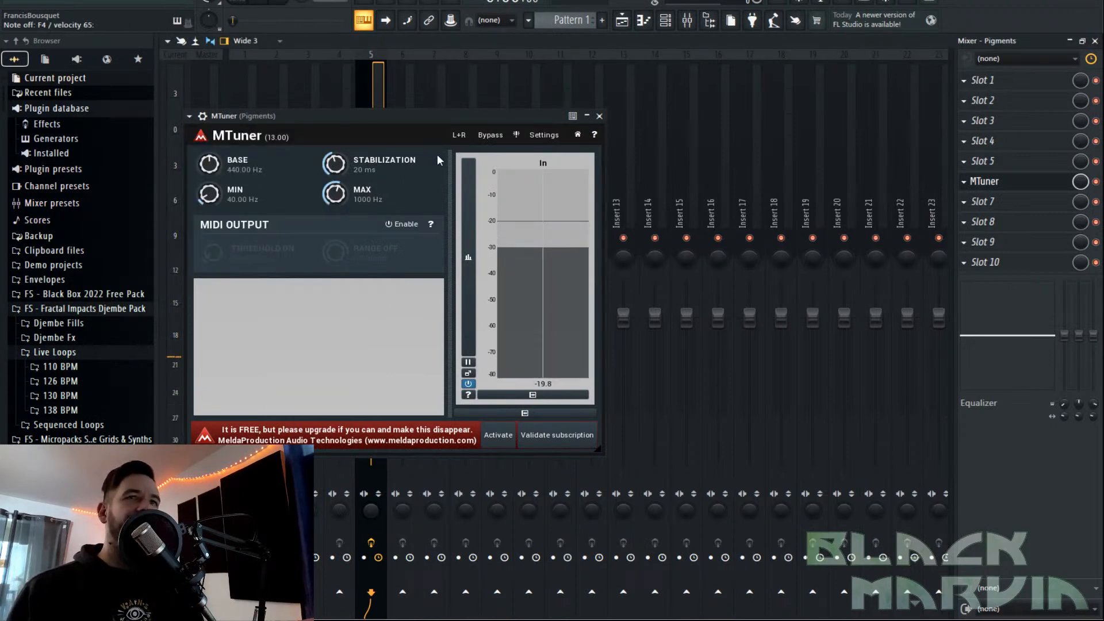
Bring the Pigments window back up and place the MTuner window over its lower part, below Engine 1's edit settings.
{"action": "right_click", "coordinate": [375, 92]}
{"action": "mouse_move", "coordinate": [460, 191]}
{"action": "left_click", "coordinate": [553, 193]}
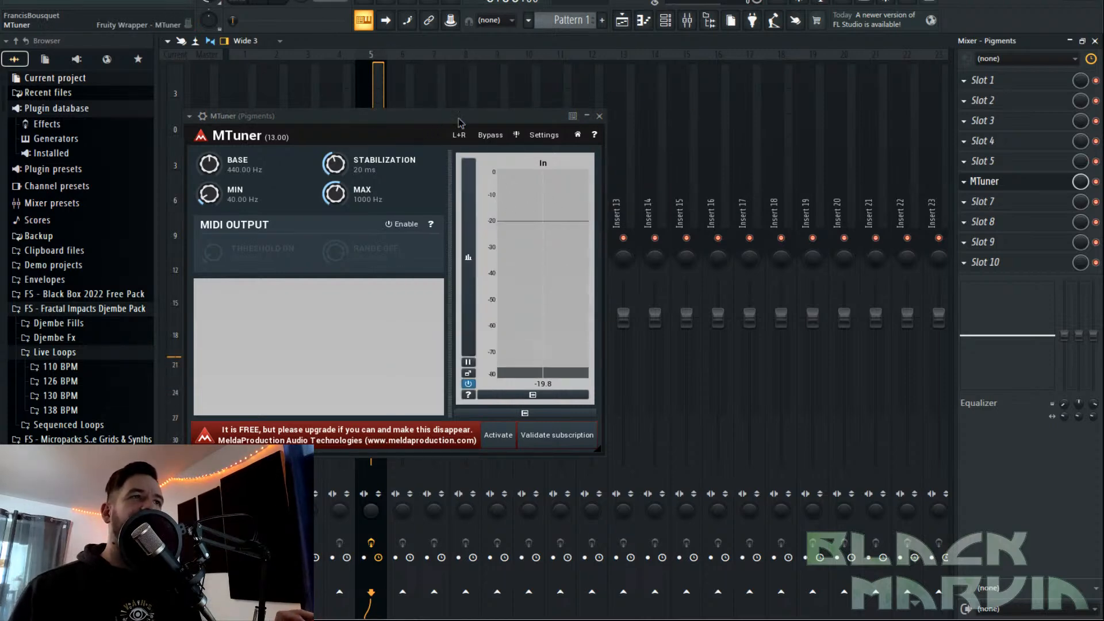
{"action": "left_click_drag", "start_coordinate": [450, 119], "coordinate": [644, 93]}
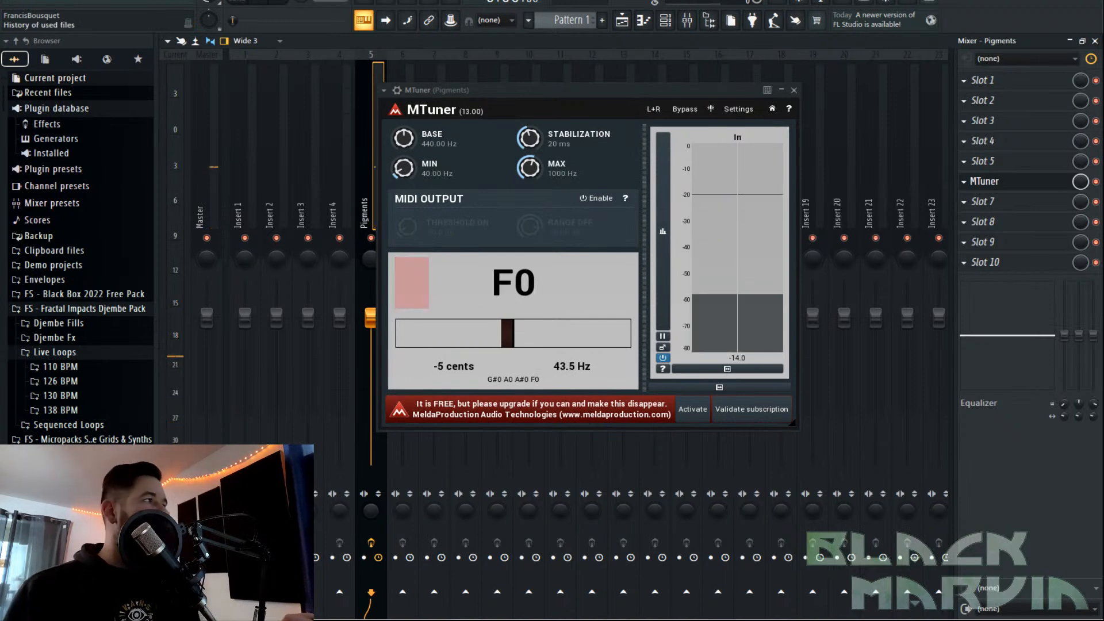
{"action": "left_click", "coordinate": [665, 20]}
{"action": "left_click_drag", "start_coordinate": [574, 99], "coordinate": [208, 199]}
{"action": "left_click", "coordinate": [490, 183]}
{"action": "left_click_drag", "start_coordinate": [350, 193], "coordinate": [547, 299]}
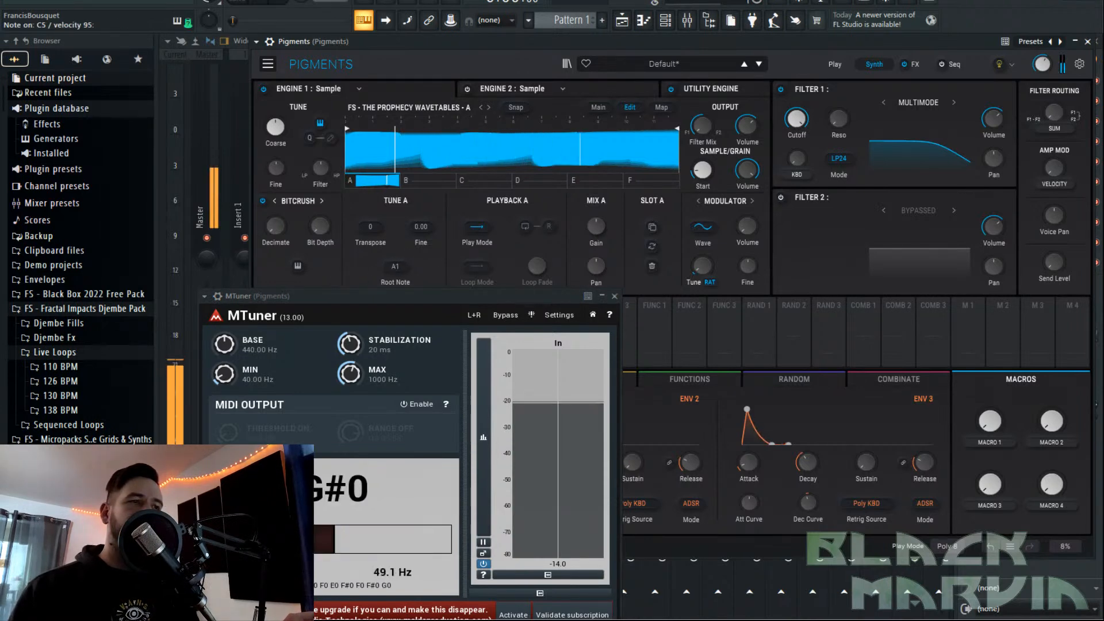
Tune Engine 1 with slot A's root note at F1 and Fine at 0.232 st, and hide MTuner.
{"action": "left_click_drag", "start_coordinate": [388, 268], "coordinate": [388, 268]}
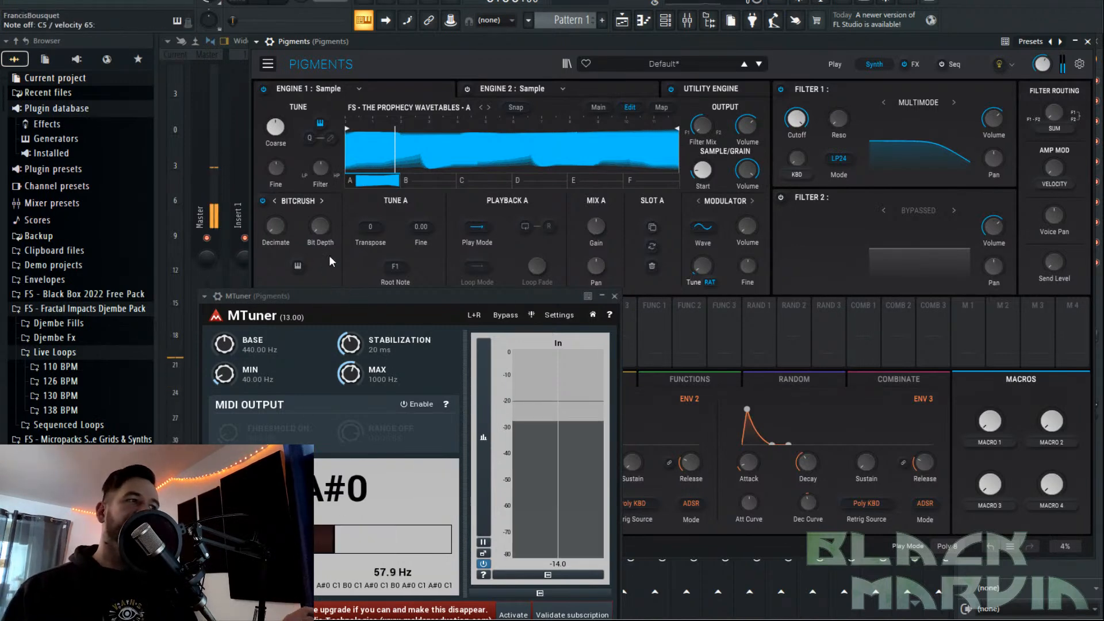
{"action": "mouse_move", "coordinate": [277, 176]}
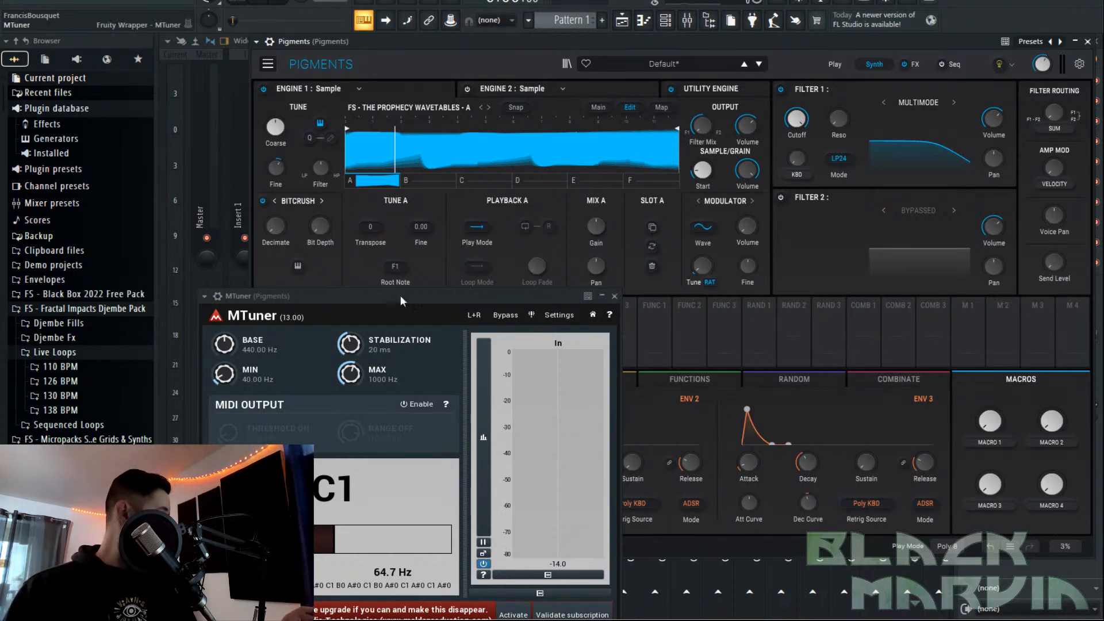
{"action": "mouse_move", "coordinate": [275, 166]}
{"action": "left_mouse_down"}
{"action": "mouse_move", "coordinate": [275, 154]}
{"action": "mouse_move", "coordinate": [274, 176]}
{"action": "left_mouse_up"}
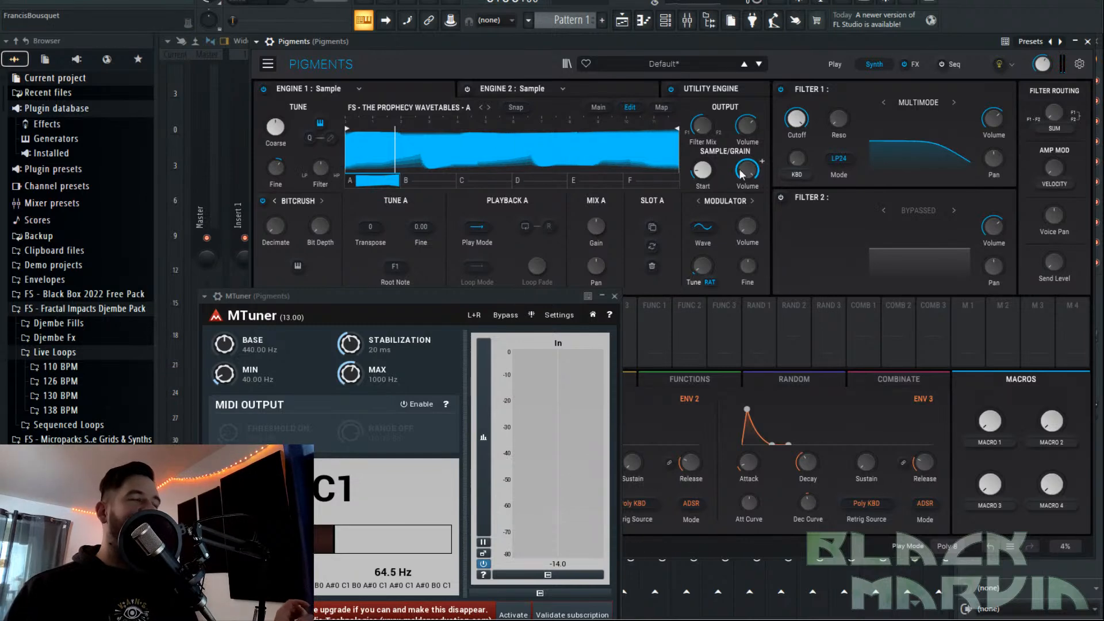
{"action": "left_click", "coordinate": [602, 296]}
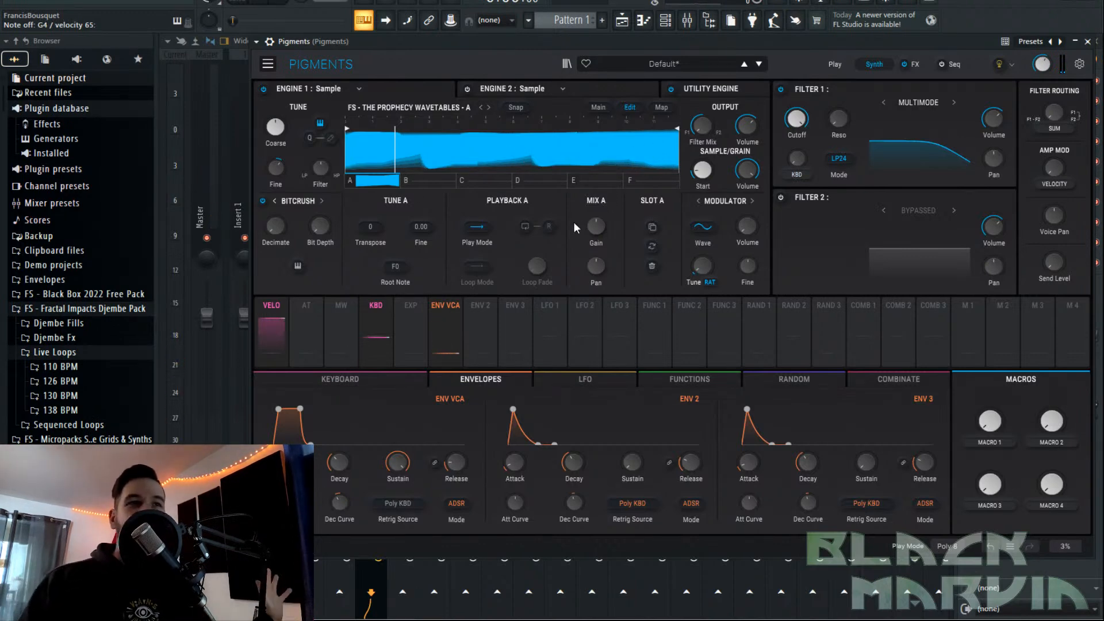
Enable looping for slot A with the back-and-forth loop mode and a Loop Fade of about 0.724.
{"action": "left_click", "coordinate": [525, 226]}
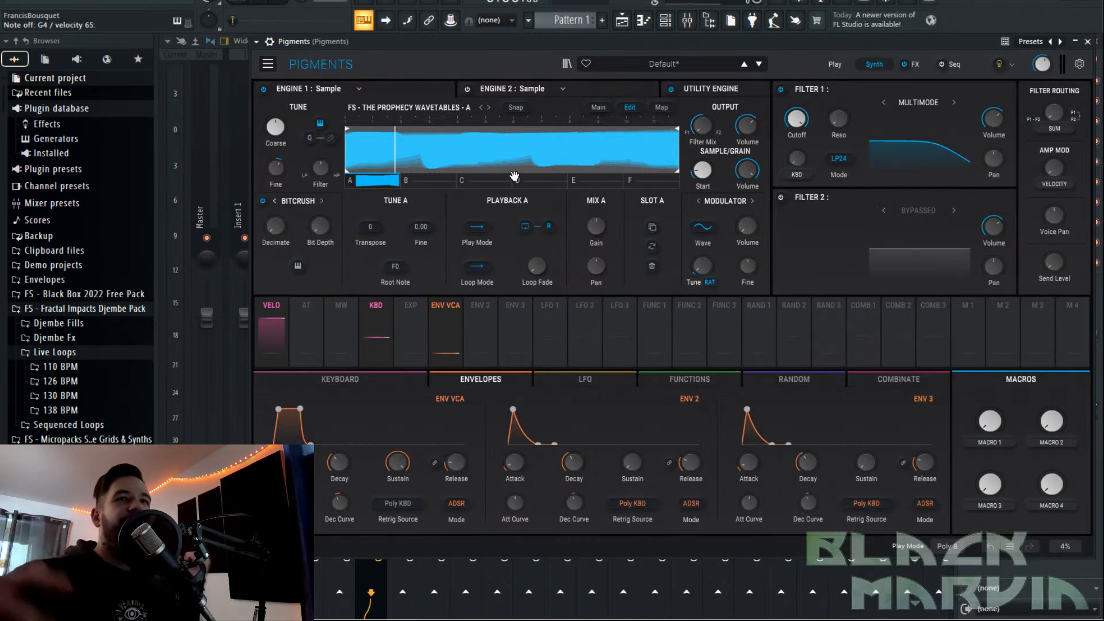
{"action": "left_click", "coordinate": [476, 266]}
{"action": "left_click", "coordinate": [506, 320]}
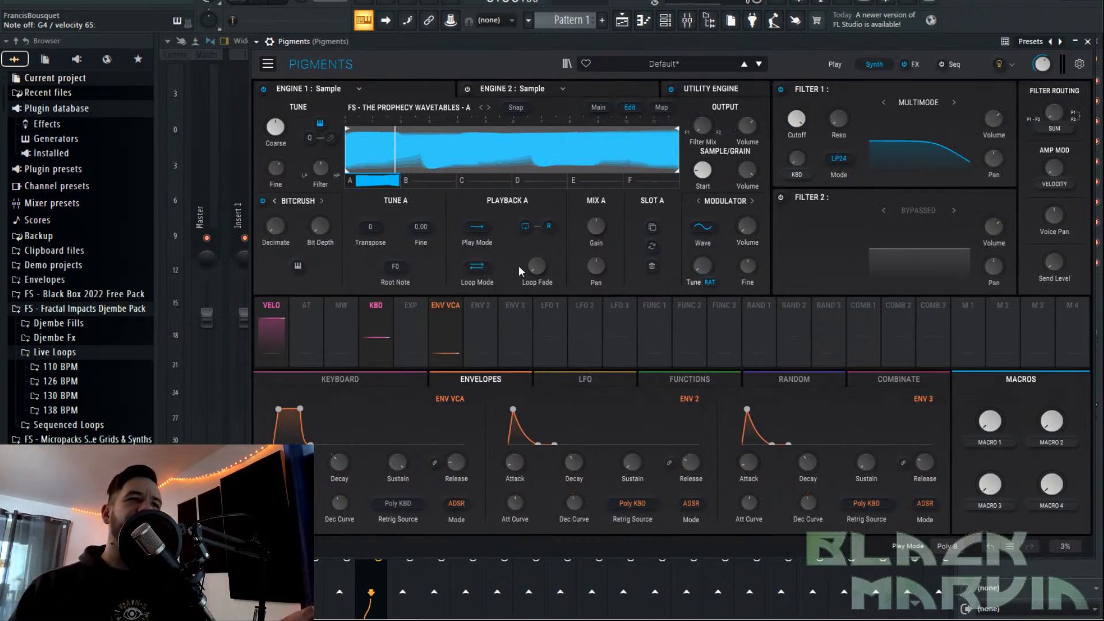
{"action": "mouse_move", "coordinate": [540, 265]}
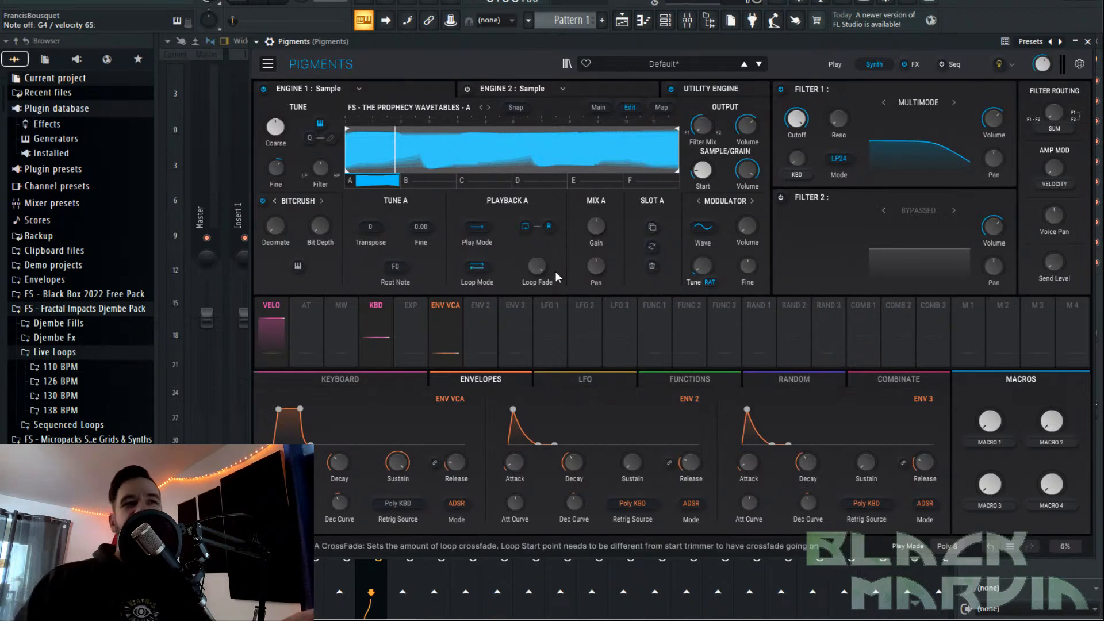
{"action": "left_click_drag", "start_coordinate": [537, 266], "coordinate": [536, 270]}
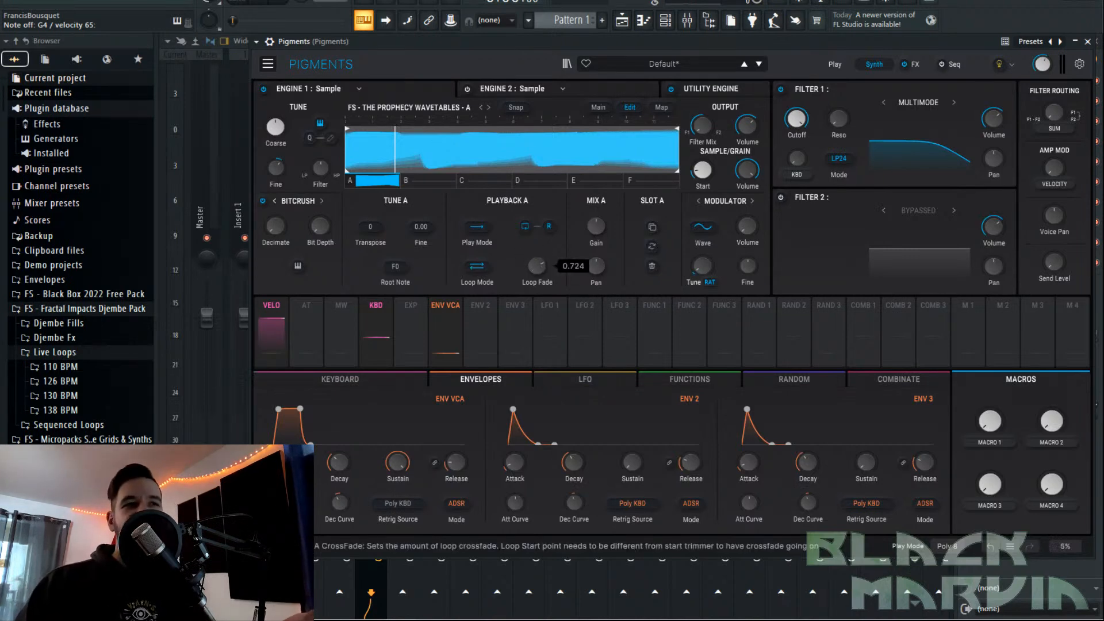
Trim slot A's start and end inwards with a loop region between them, and lower Filter 1's cutoff to about 229 Hz.
{"action": "mouse_move", "coordinate": [346, 138]}
{"action": "left_mouse_down"}
{"action": "mouse_move", "coordinate": [431, 138]}
{"action": "mouse_move", "coordinate": [383, 137]}
{"action": "left_mouse_up"}
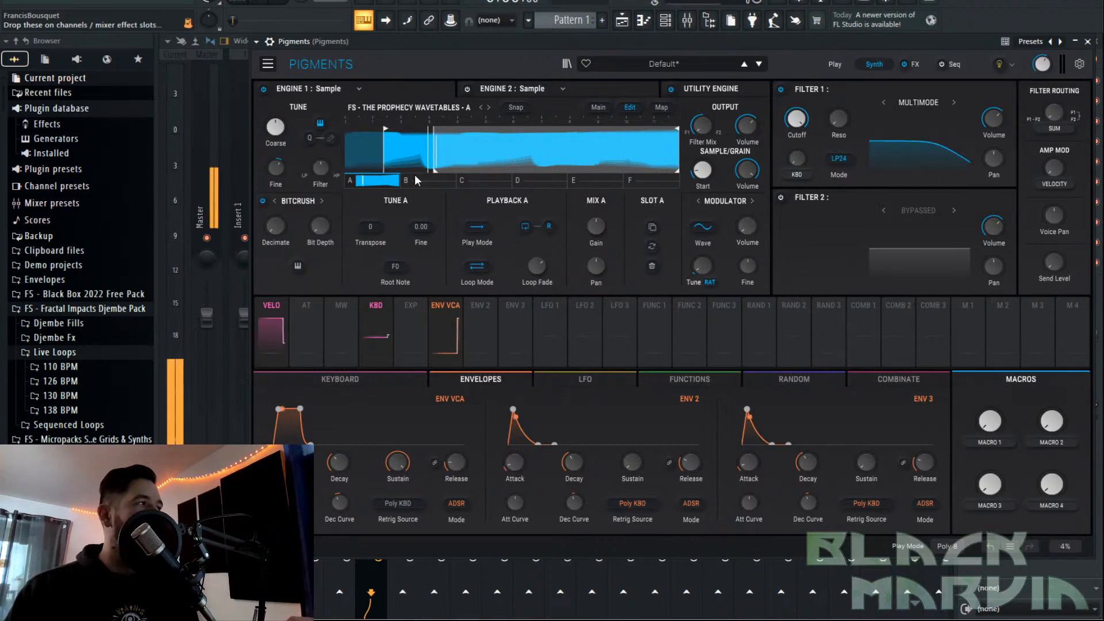
{"action": "left_click_drag", "start_coordinate": [677, 139], "coordinate": [498, 139]}
{"action": "left_click_drag", "start_coordinate": [572, 154], "coordinate": [580, 154]}
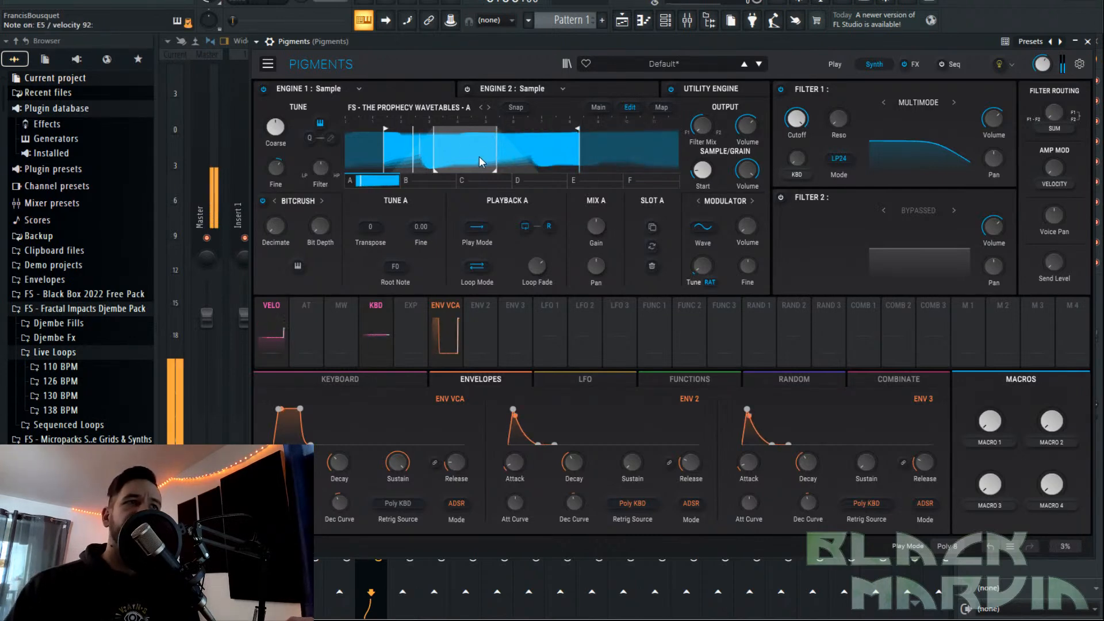
{"action": "left_click_drag", "start_coordinate": [496, 154], "coordinate": [630, 151]}
{"action": "left_click_drag", "start_coordinate": [541, 150], "coordinate": [582, 150]}
{"action": "mouse_move", "coordinate": [796, 119]}
{"action": "left_mouse_down"}
{"action": "mouse_move", "coordinate": [811, 110]}
{"action": "mouse_move", "coordinate": [790, 127]}
{"action": "left_mouse_up"}
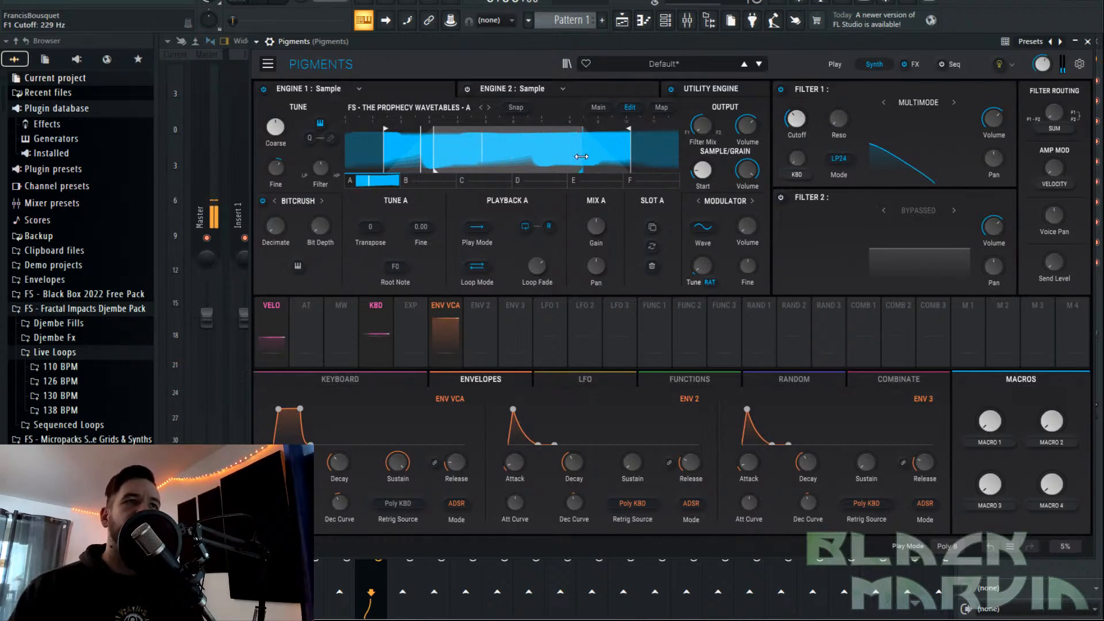
{"action": "left_click_drag", "start_coordinate": [586, 166], "coordinate": [578, 163]}
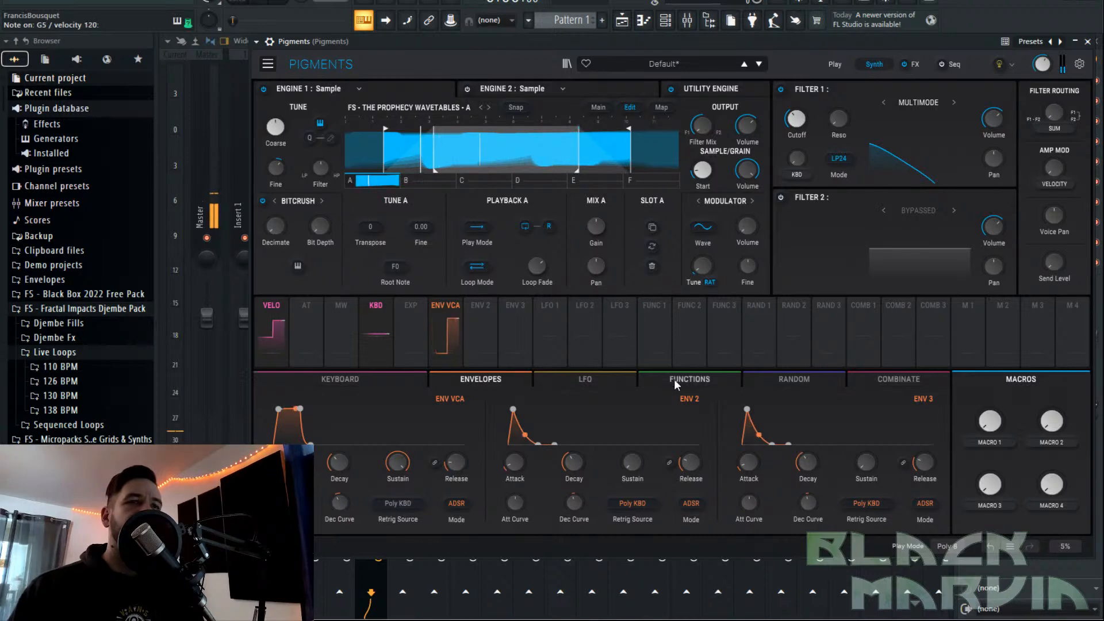
{"action": "left_click", "coordinate": [619, 331]}
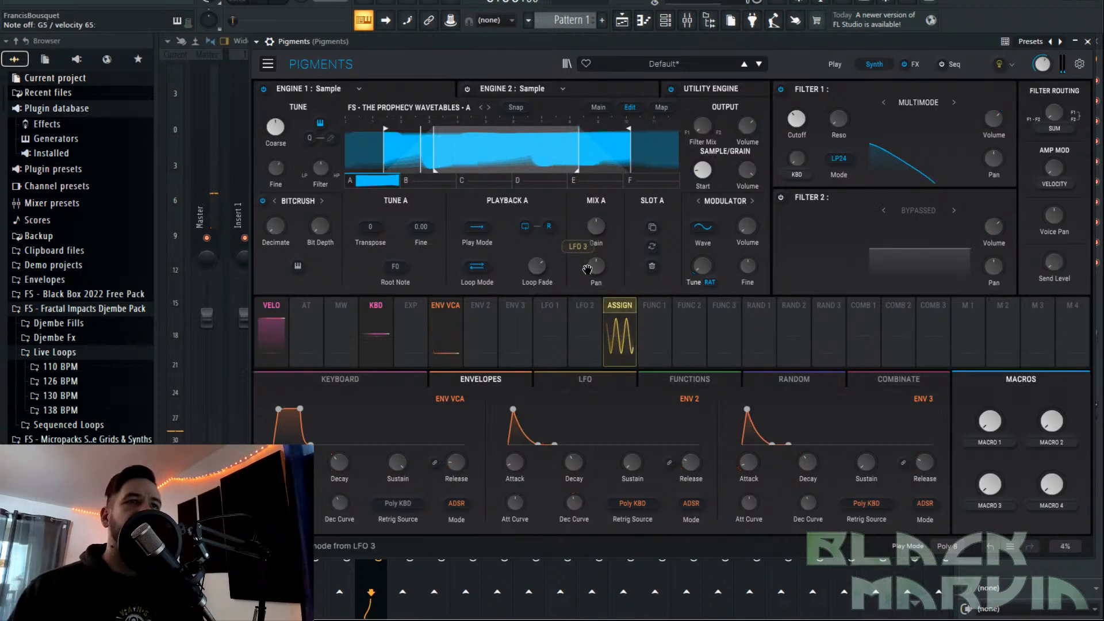
{"action": "left_click", "coordinate": [619, 308]}
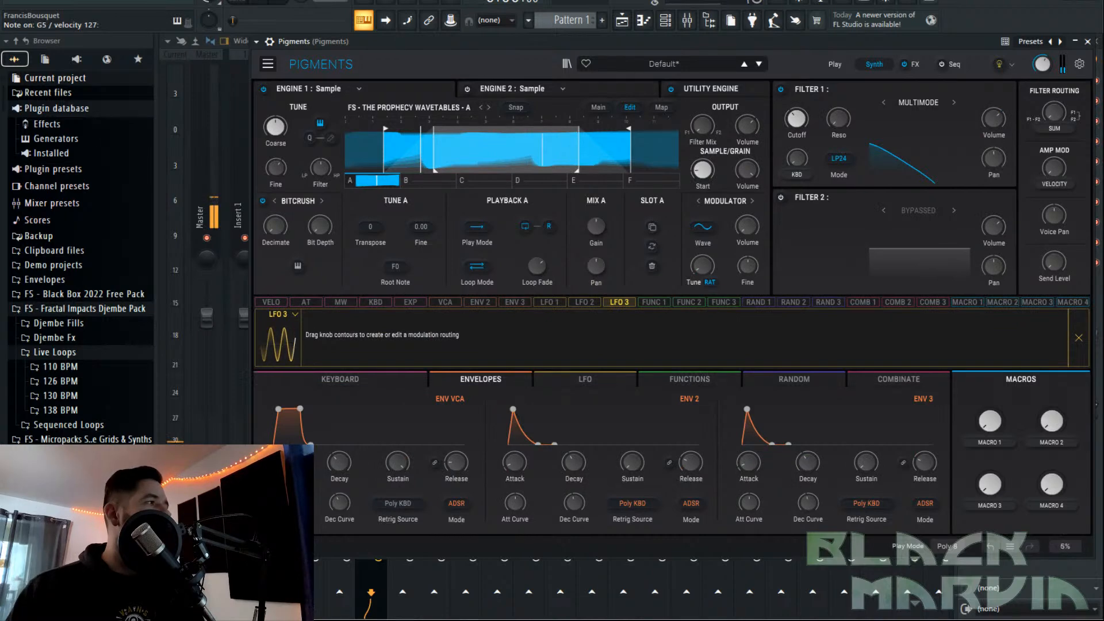
{"action": "mouse_move", "coordinate": [702, 170]}
{"action": "left_mouse_down"}
{"action": "mouse_move", "coordinate": [702, 129]}
{"action": "mouse_move", "coordinate": [702, 168]}
{"action": "left_mouse_up"}
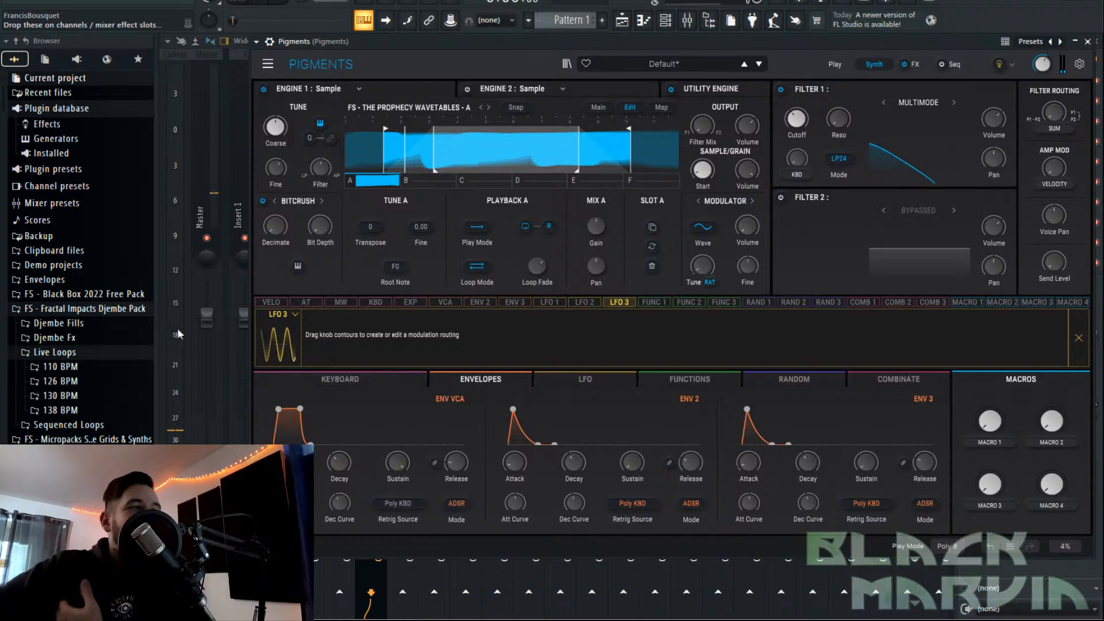
{"action": "left_click", "coordinate": [1075, 334]}
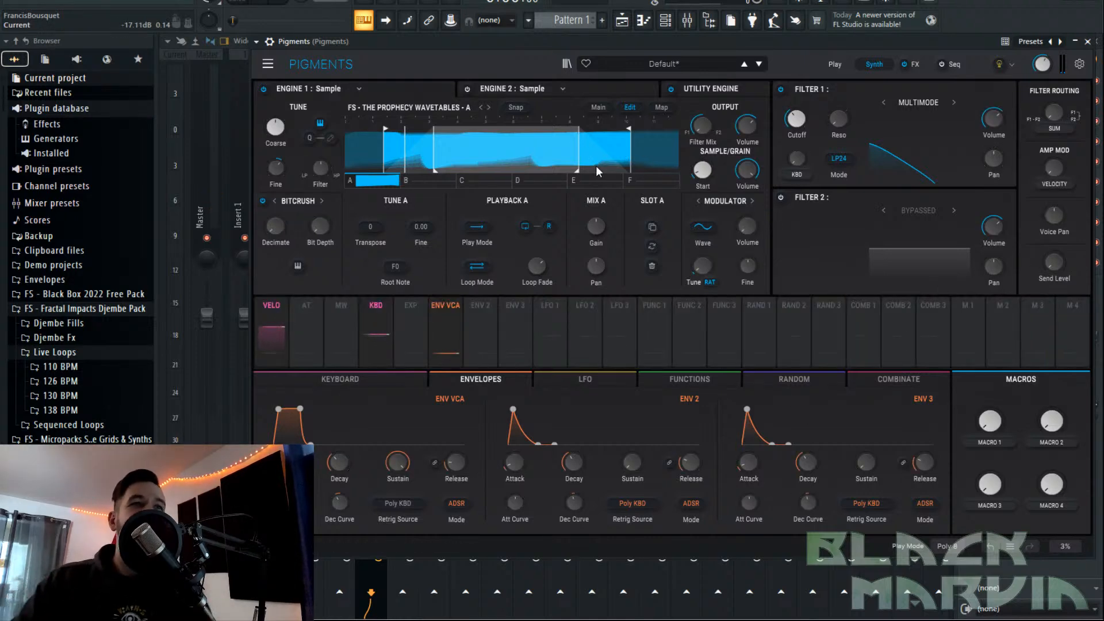
Shorten slot A's loop region from its end with less Loop Fade, and raise Filter 1's cutoff slightly.
{"action": "left_click_drag", "start_coordinate": [578, 163], "coordinate": [576, 163]}
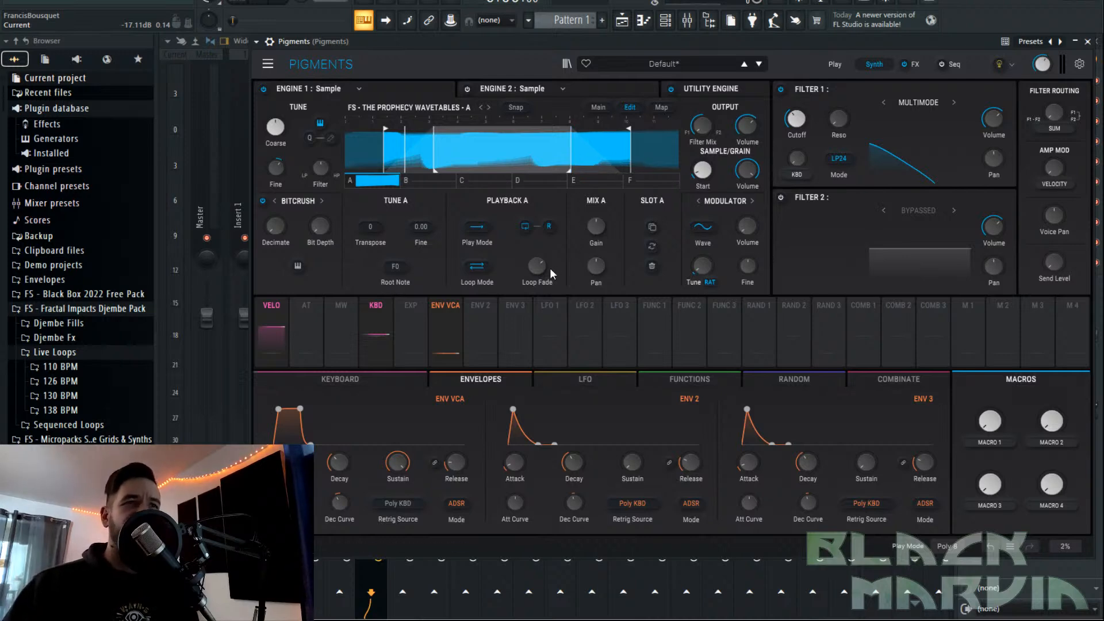
{"action": "mouse_move", "coordinate": [536, 265]}
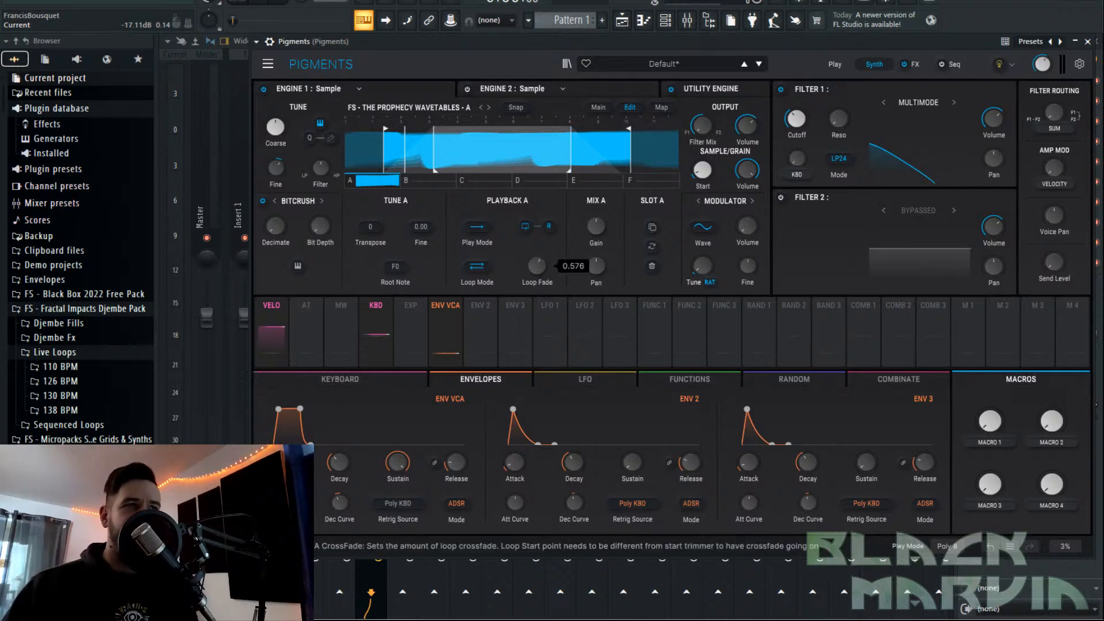
{"action": "left_click_drag", "start_coordinate": [537, 266], "coordinate": [537, 274]}
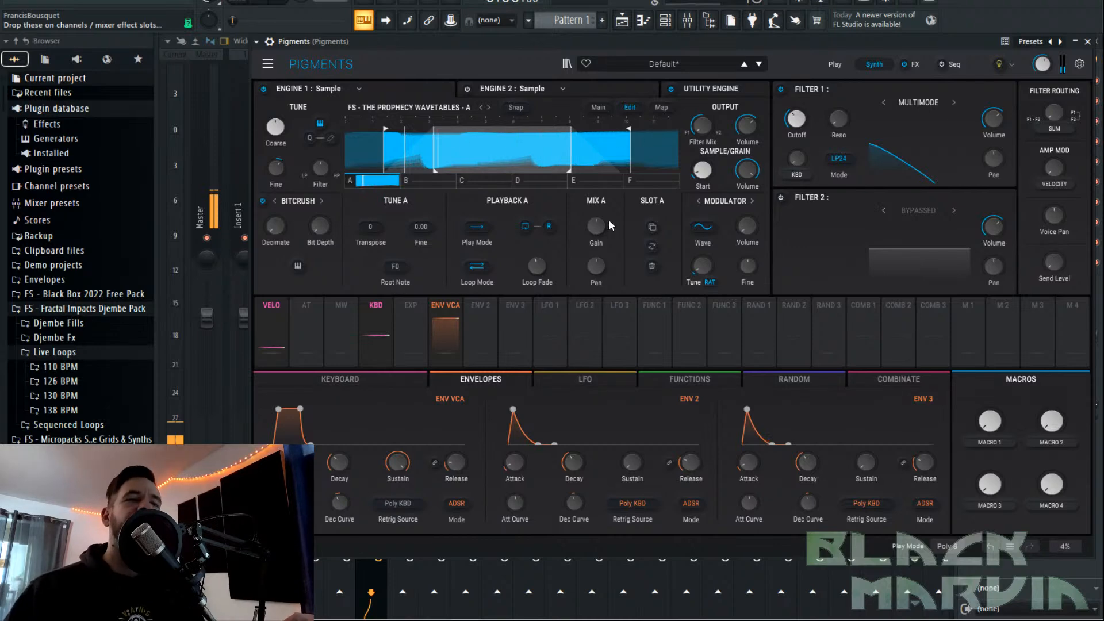
{"action": "left_click_drag", "start_coordinate": [787, 128], "coordinate": [788, 109]}
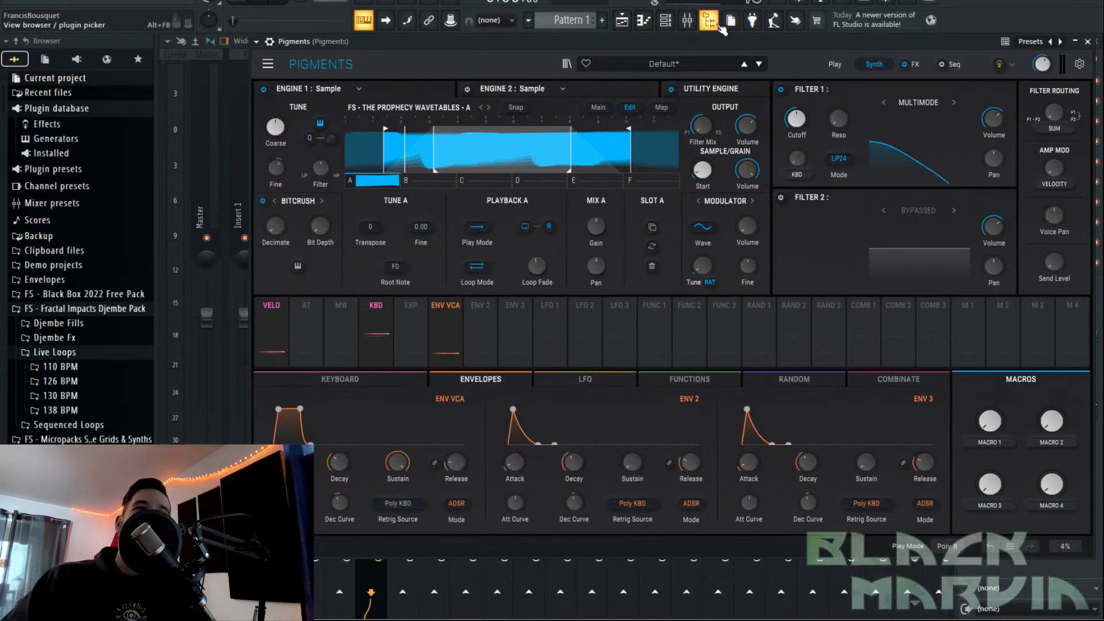
{"action": "left_click", "coordinate": [699, 22]}
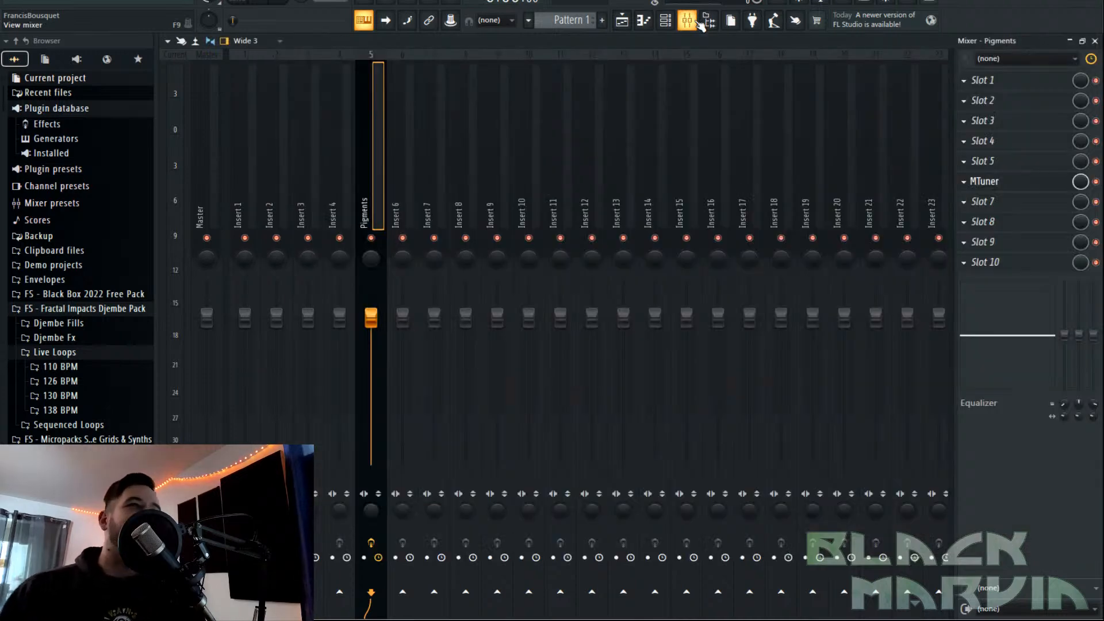
{"action": "left_click", "coordinate": [688, 22]}
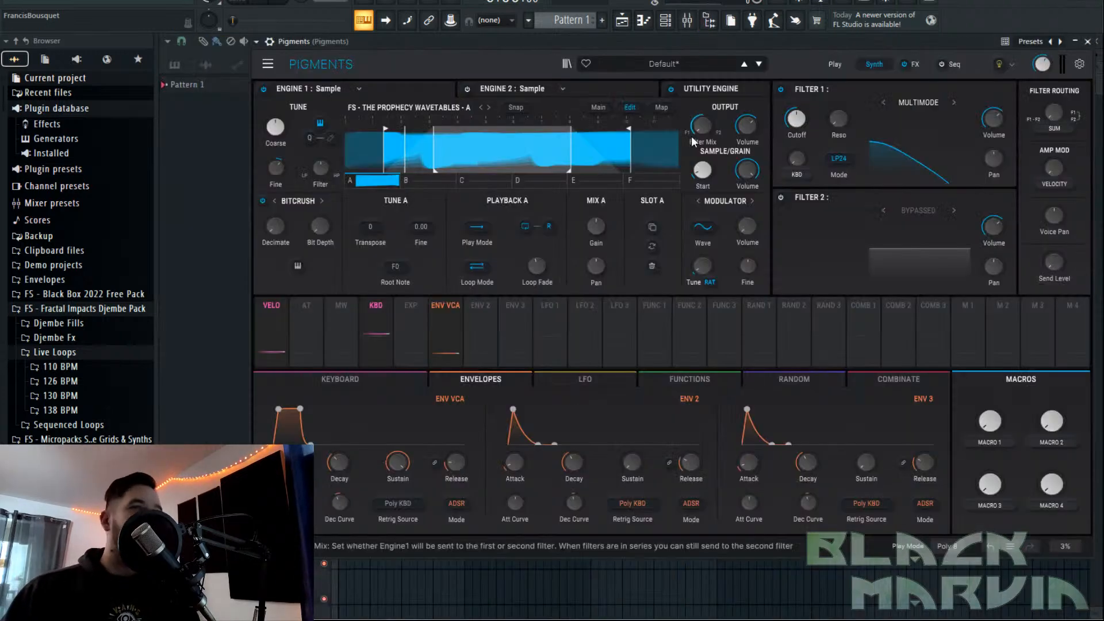
{"action": "left_click", "coordinate": [688, 23]}
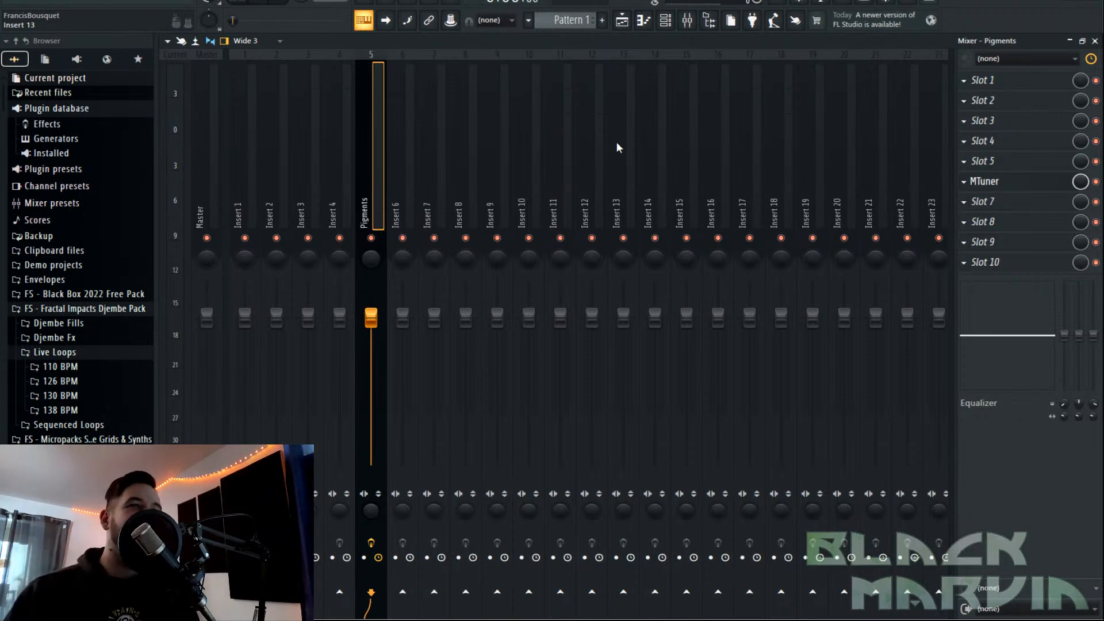
{"action": "left_click", "coordinate": [665, 21]}
{"action": "left_click", "coordinate": [475, 181]}
Show the LFO settings and assign LFO 1 to modulate Engine 1's Fine tune.
{"action": "left_click", "coordinate": [608, 381]}
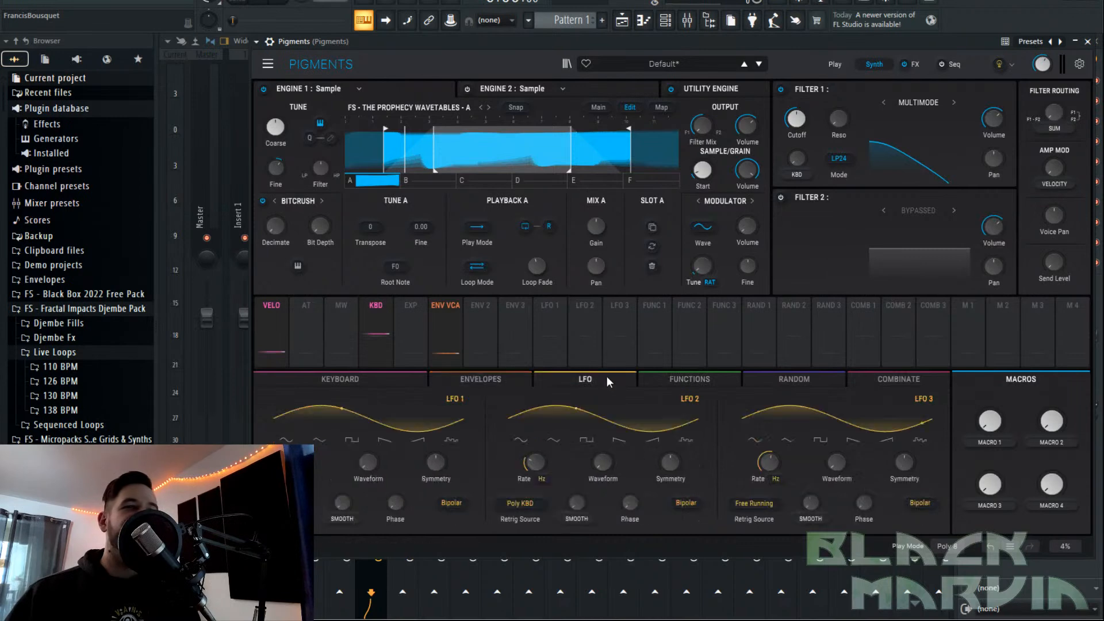
{"action": "left_click_drag", "start_coordinate": [551, 330], "coordinate": [281, 164]}
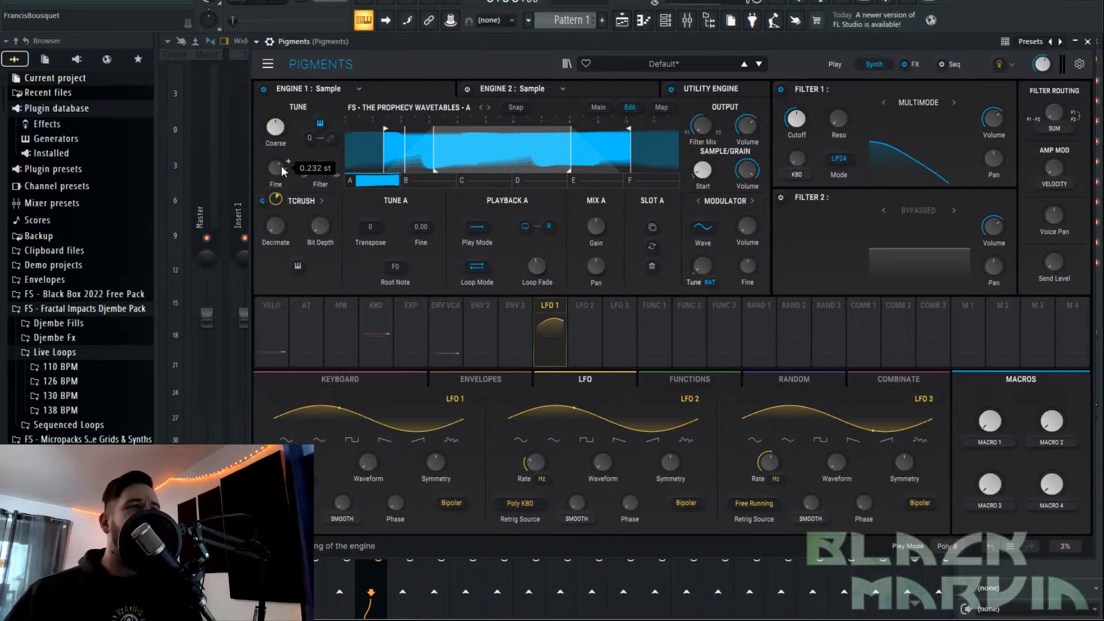
{"action": "mouse_move", "coordinate": [277, 199]}
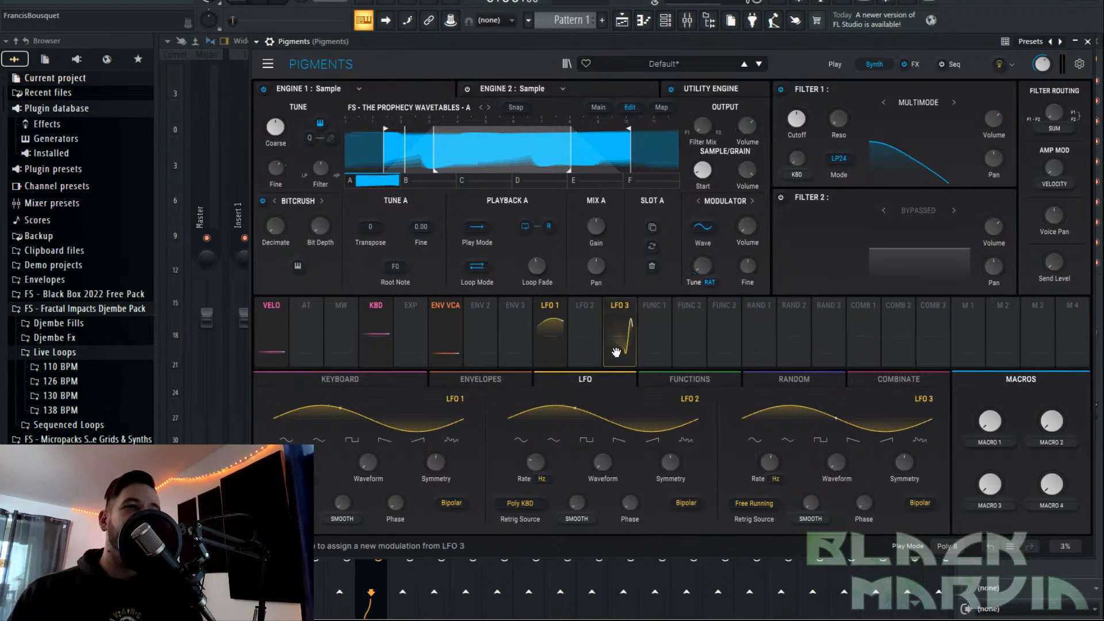
{"action": "mouse_move", "coordinate": [278, 164]}
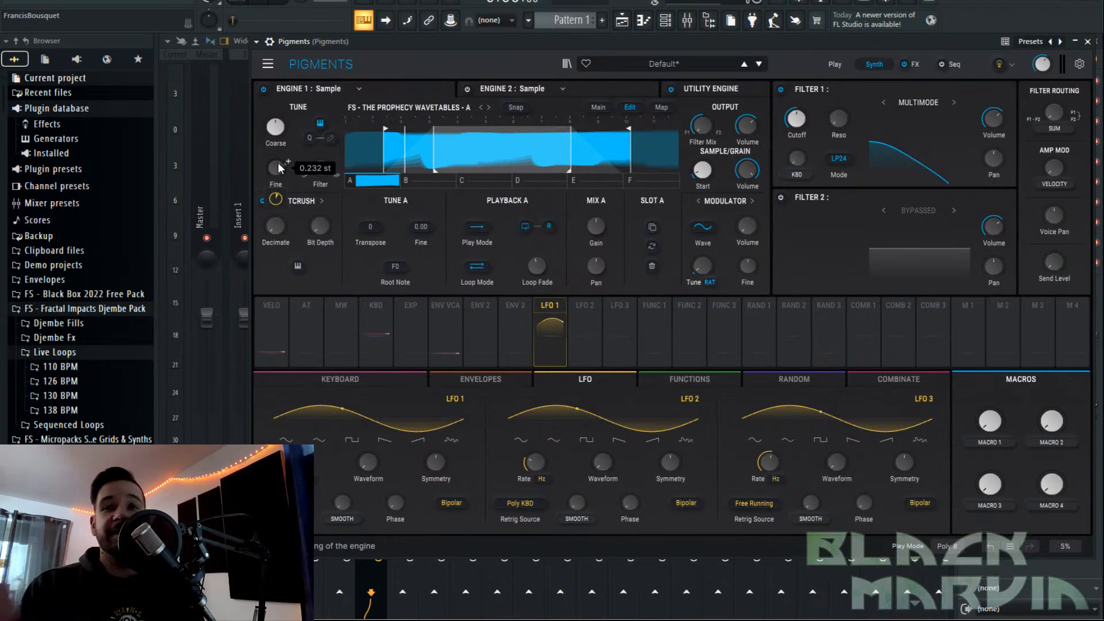
{"action": "mouse_move", "coordinate": [280, 167]}
{"action": "left_mouse_down"}
{"action": "mouse_move", "coordinate": [280, 200]}
{"action": "mouse_move", "coordinate": [280, 189]}
{"action": "left_mouse_up"}
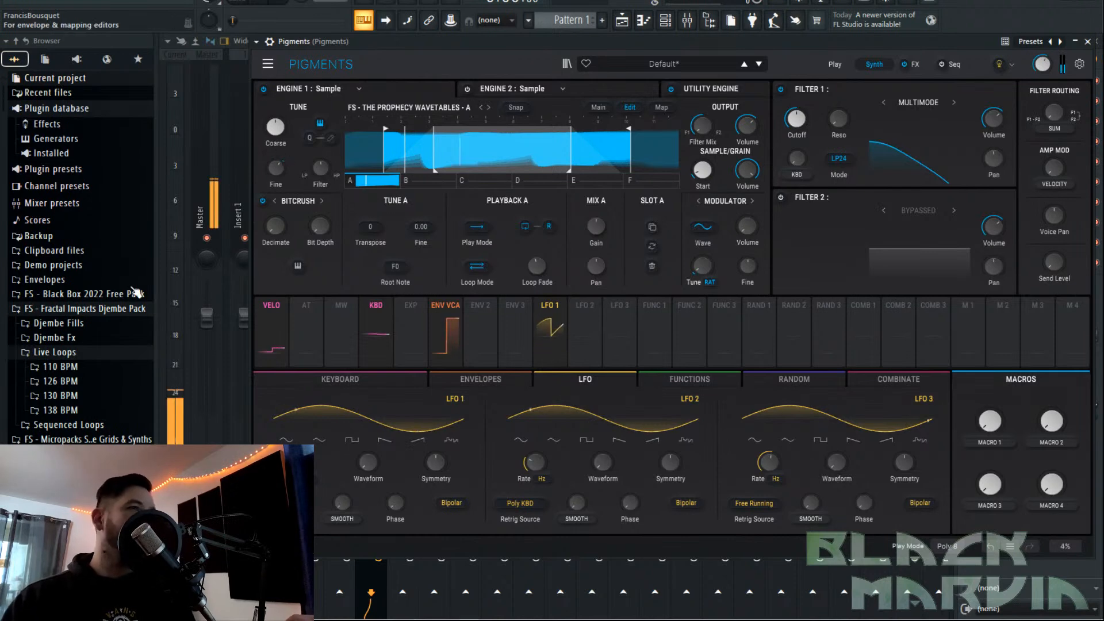
Set LFO 1's rate to 0.663 Hz and its modulation amount on Engine 1's Fine tune to 0.07.
{"action": "mouse_move", "coordinate": [315, 454]}
{"action": "scroll", "coordinate": [315, 453], "scroll_direction": "up", "scroll_amount": 3}
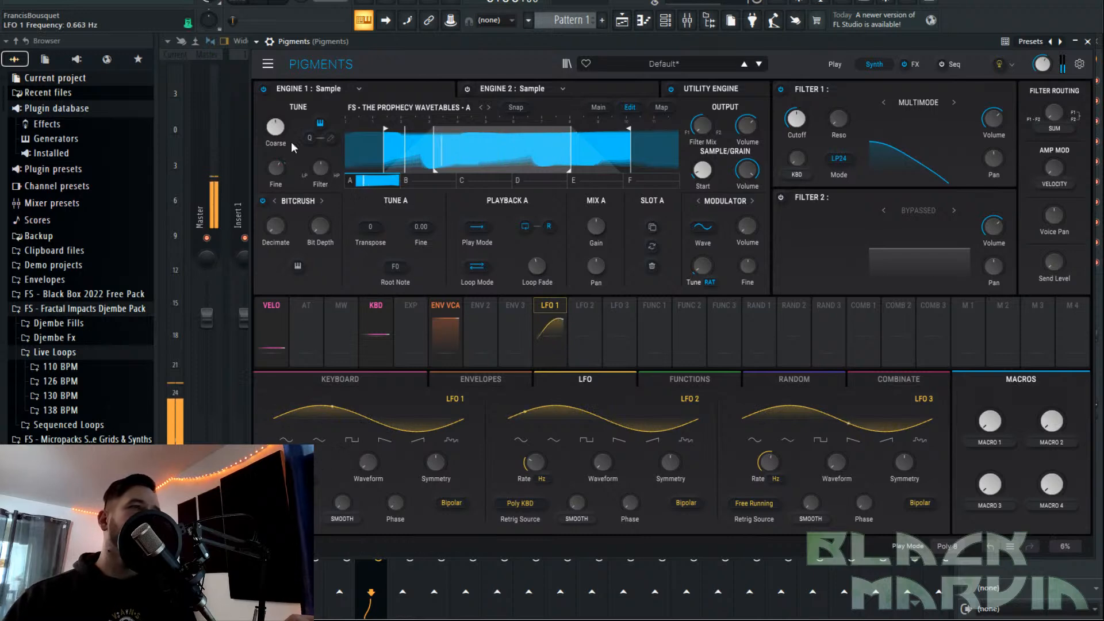
{"action": "left_click_drag", "start_coordinate": [285, 168], "coordinate": [288, 161]}
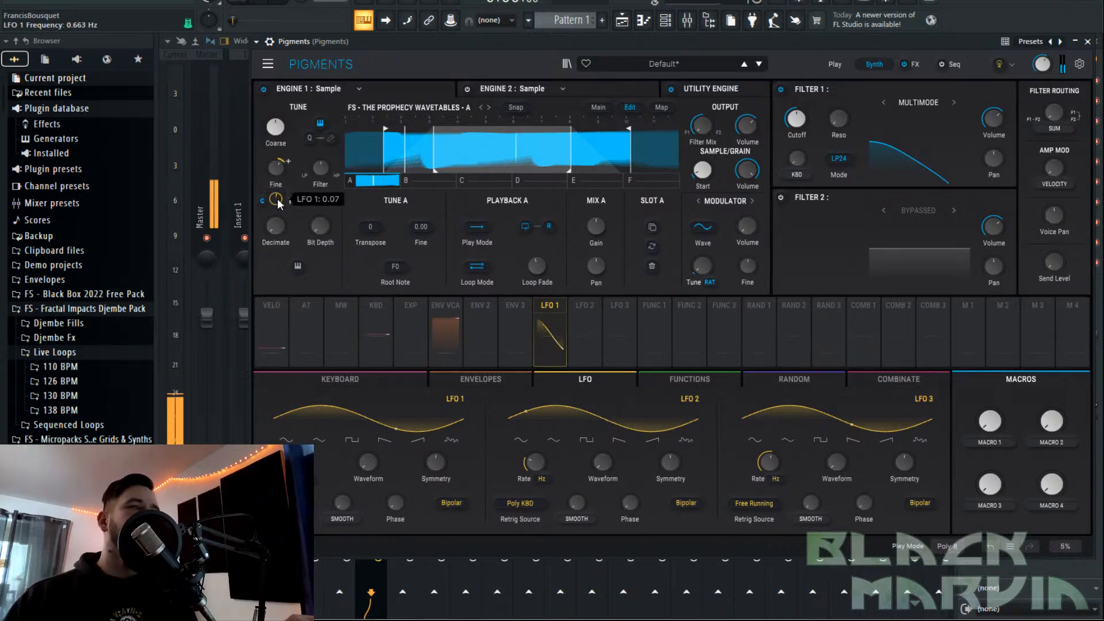
Raise Filter 1's cutoff slightly and show the envelope settings.
{"action": "mouse_move", "coordinate": [811, 110]}
{"action": "scroll", "coordinate": [809, 128], "scroll_direction": "up", "scroll_amount": 5}
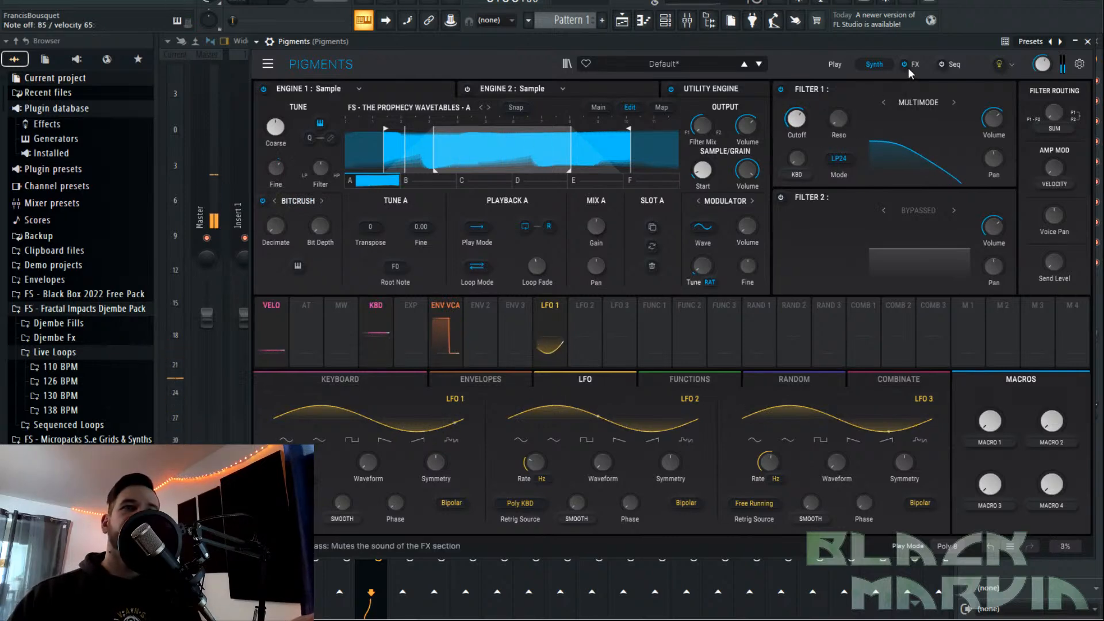
{"action": "left_click", "coordinate": [460, 379]}
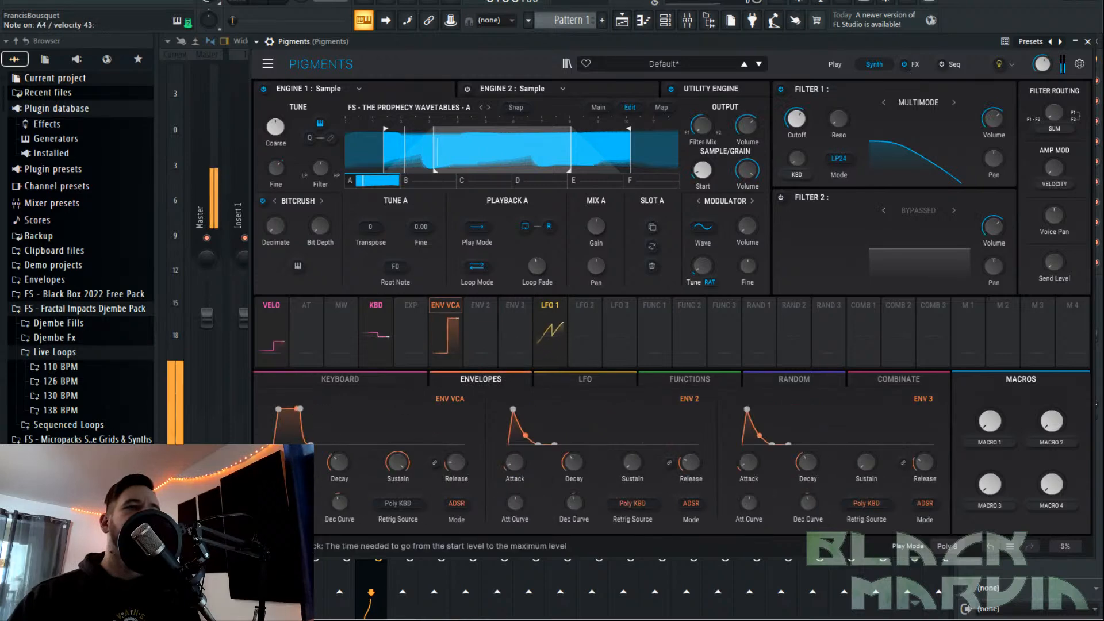
Lengthen the attack of the ENV VCA envelope.
{"action": "scroll", "coordinate": [281, 462], "scroll_direction": "up", "scroll_amount": 3}
{"action": "scroll", "coordinate": [464, 464], "scroll_direction": "up", "scroll_amount": 4}
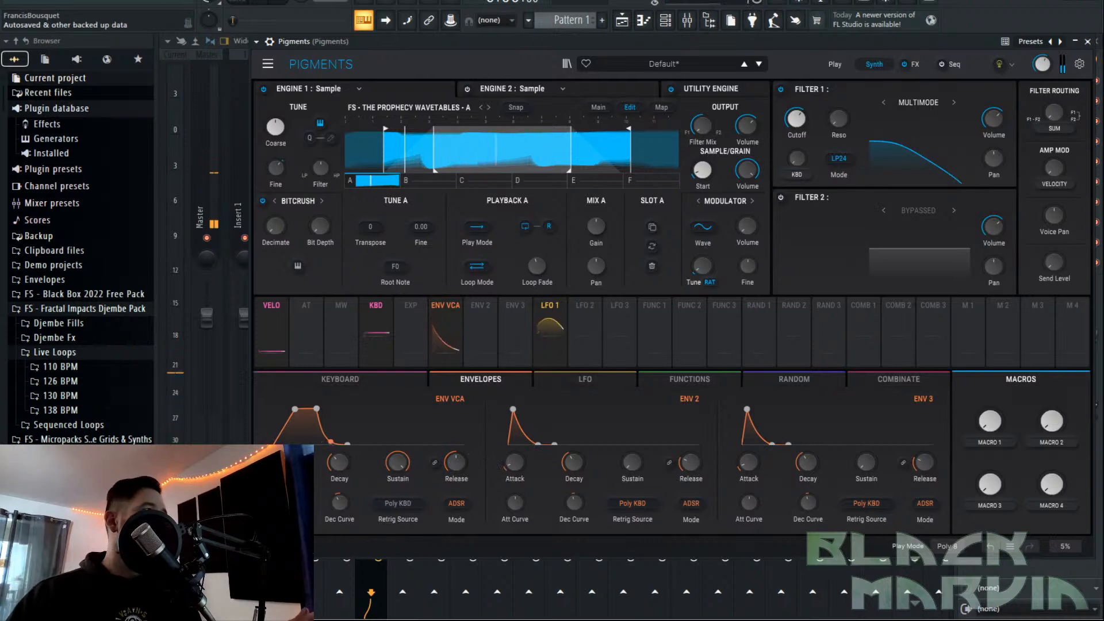
Show the effects page and set the Dry/Wet of FX A's Reverb to 27 %.
{"action": "left_click", "coordinate": [914, 65]}
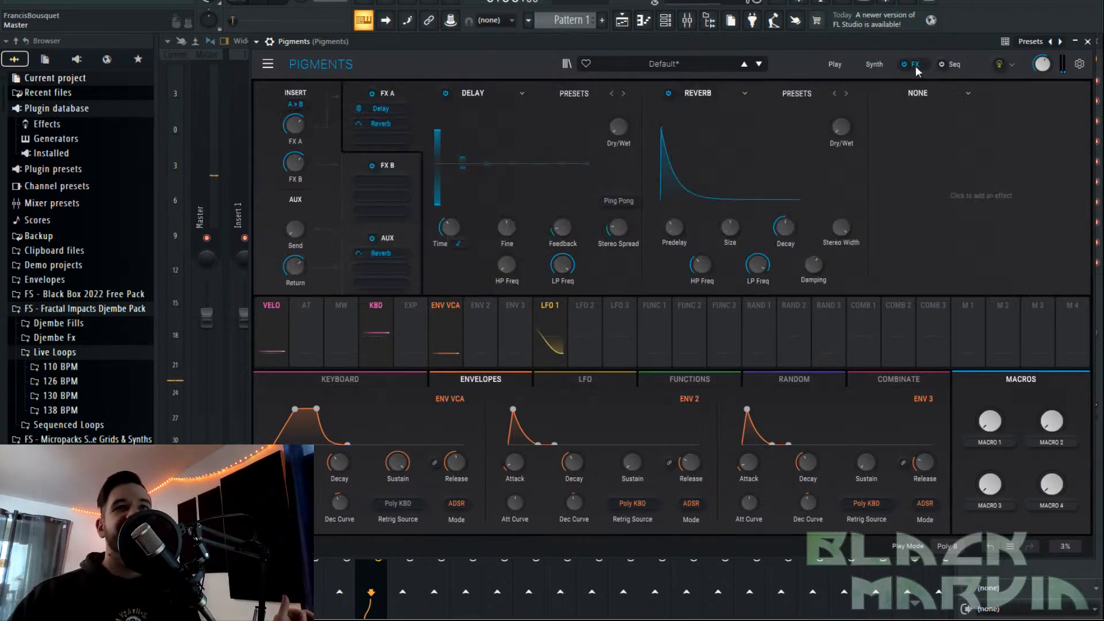
{"action": "left_click_drag", "start_coordinate": [836, 126], "coordinate": [835, 102]}
{"action": "left_click", "coordinate": [835, 129]}
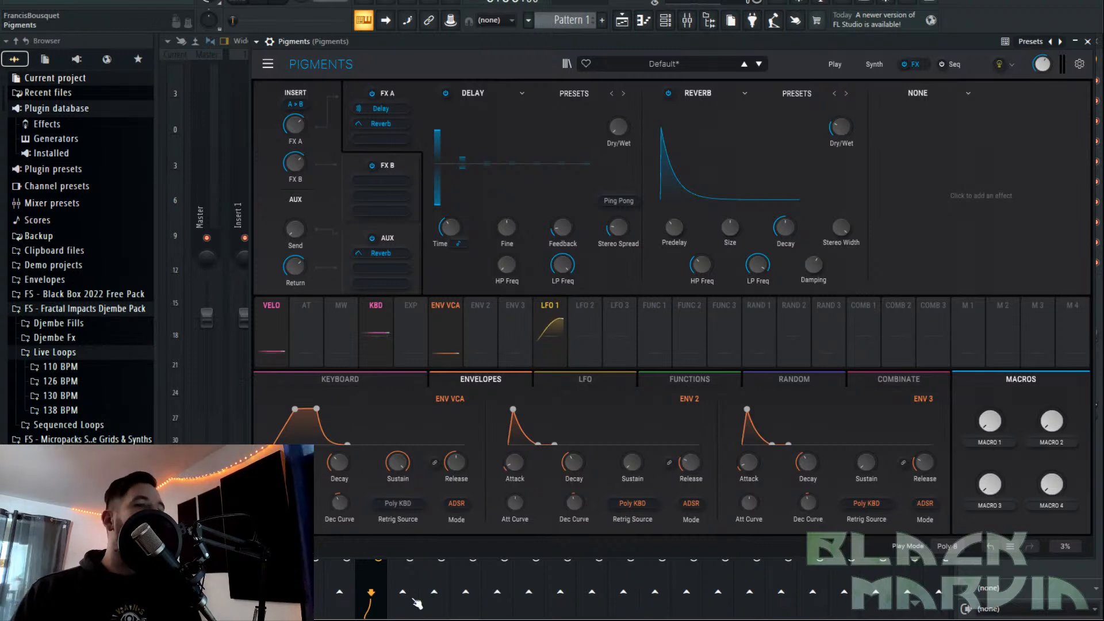
{"action": "mouse_move", "coordinate": [429, 579]}
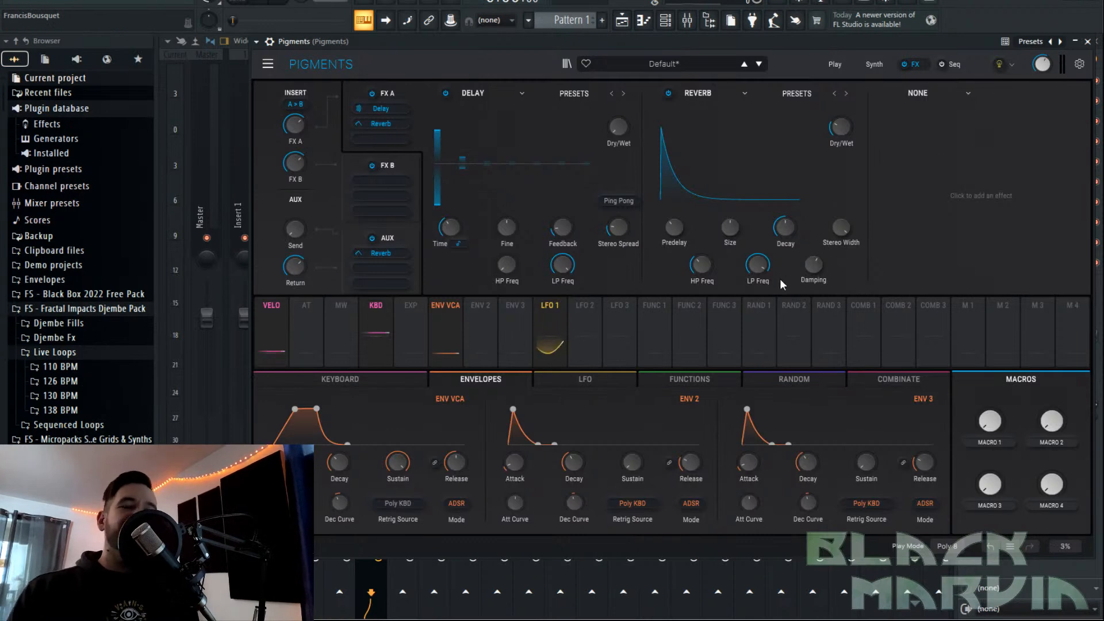
{"action": "left_click_drag", "start_coordinate": [767, 259], "coordinate": [766, 283]}
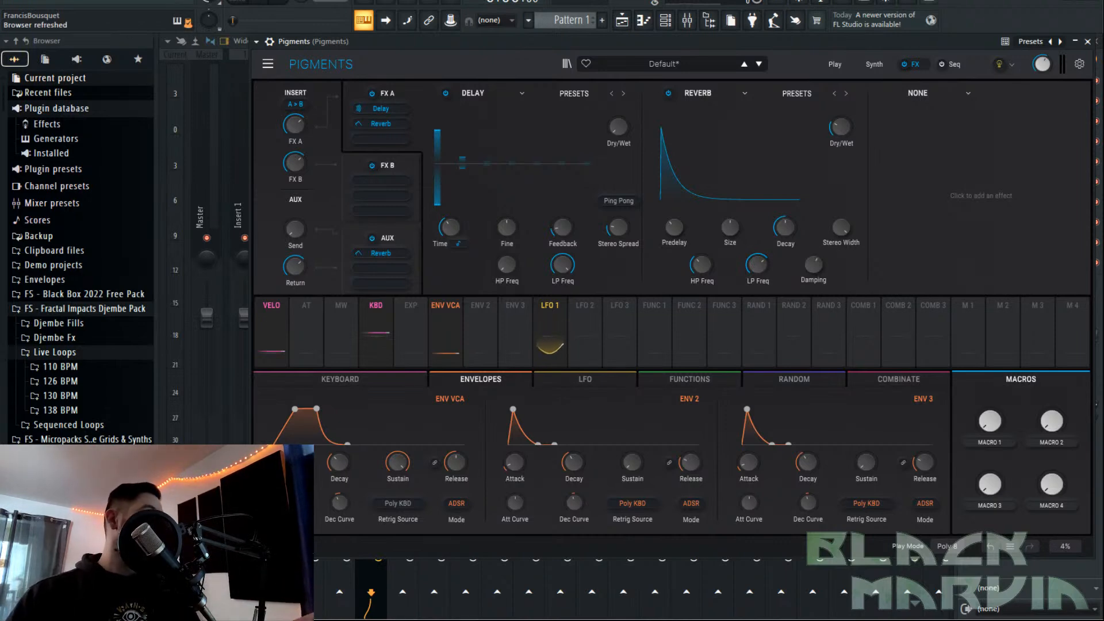
{"action": "mouse_move", "coordinate": [772, 255]}
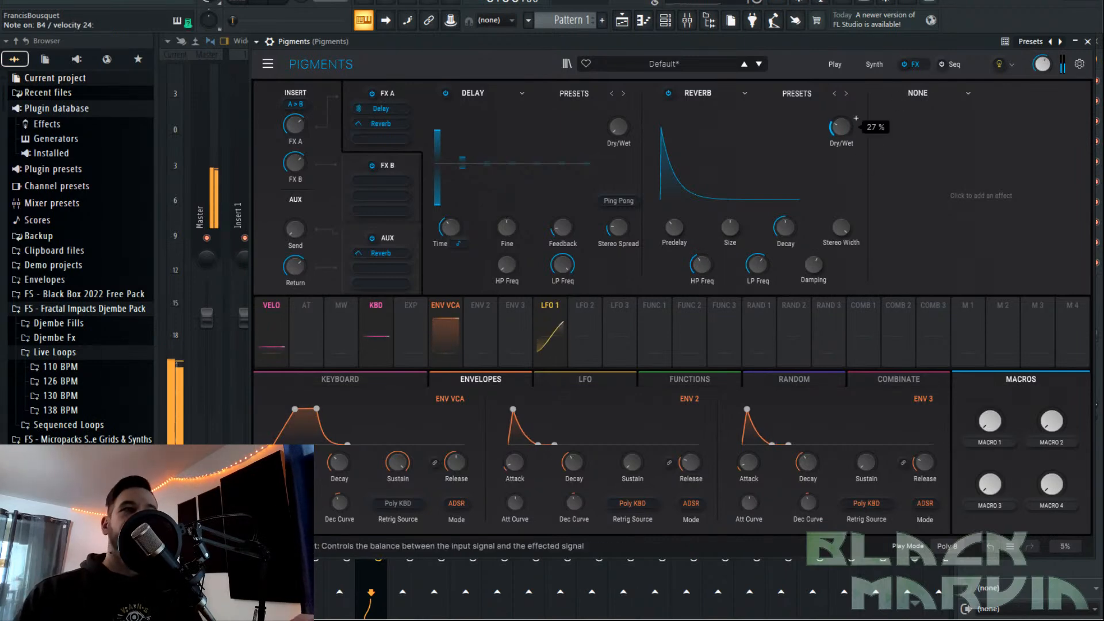
Add a Shimmer effect in FX A's third slot with Pitch Shift -14 st, a lower HP Freq and Feedback about 0.77.
{"action": "left_click", "coordinate": [895, 93]}
{"action": "left_click", "coordinate": [1040, 157]}
{"action": "left_click_drag", "start_coordinate": [897, 227], "coordinate": [897, 267]}
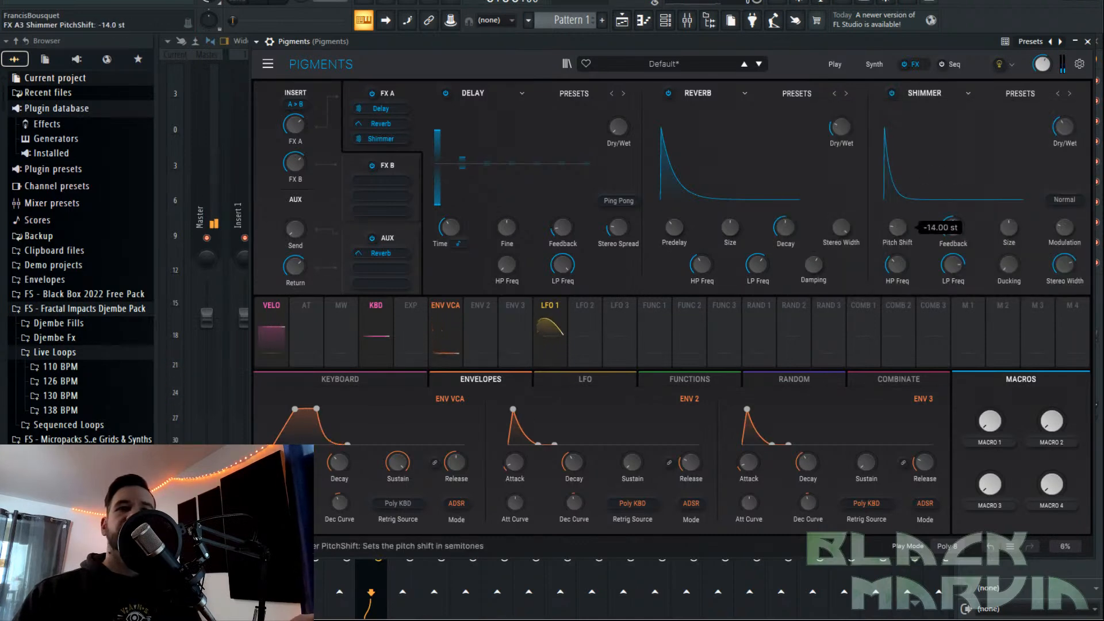
{"action": "left_click_drag", "start_coordinate": [957, 265], "coordinate": [897, 279]}
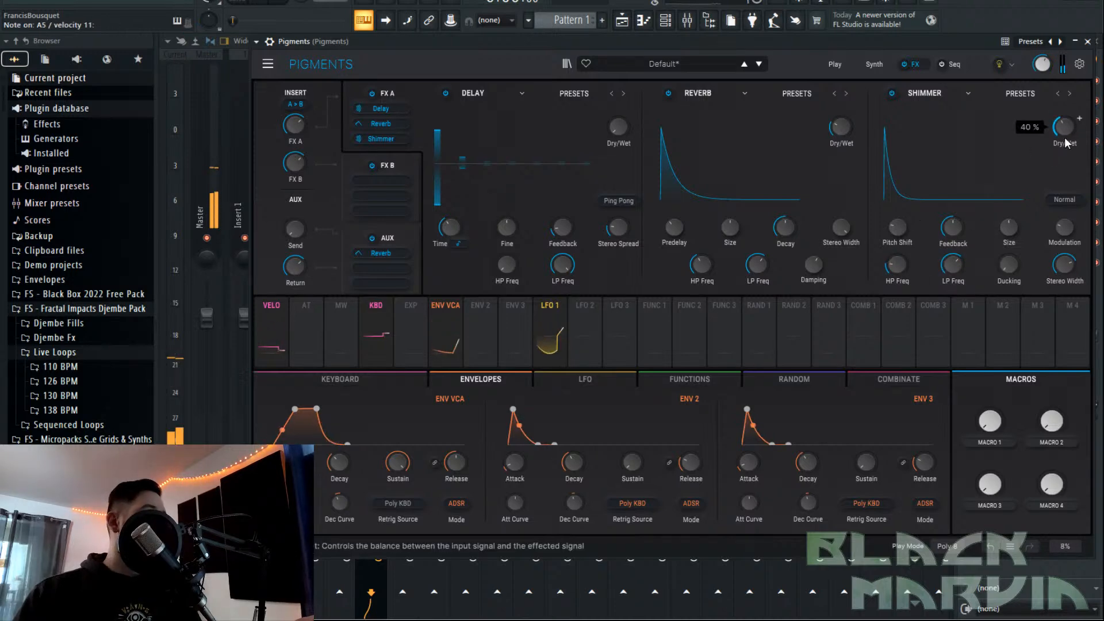
{"action": "left_click_drag", "start_coordinate": [955, 264], "coordinate": [953, 223]}
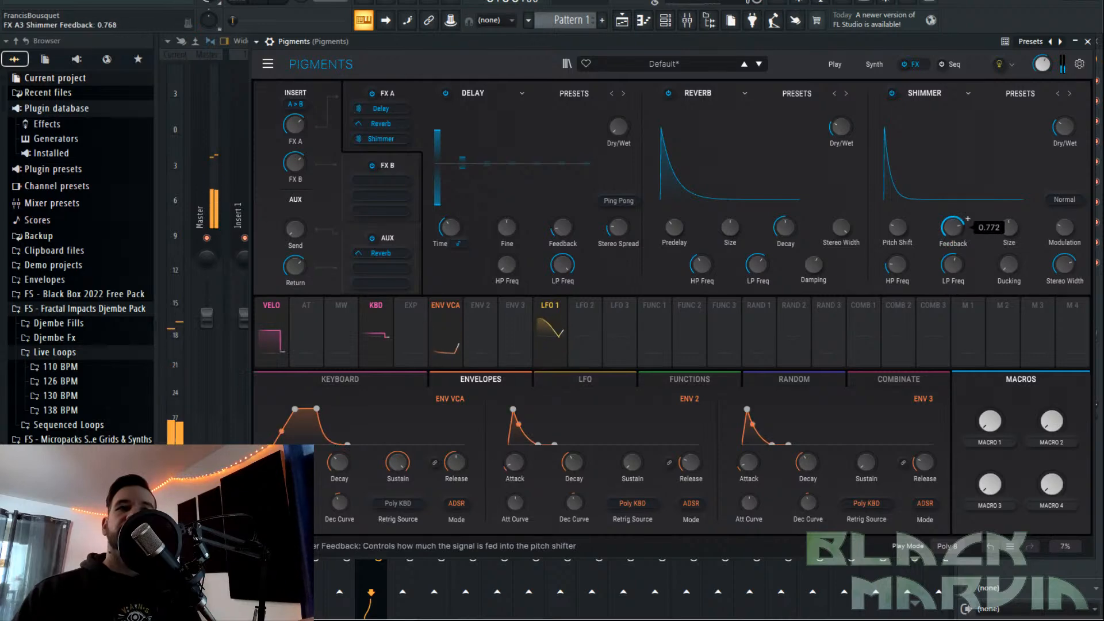
Return to the synth page and show the LFO settings.
{"action": "left_click", "coordinate": [865, 63]}
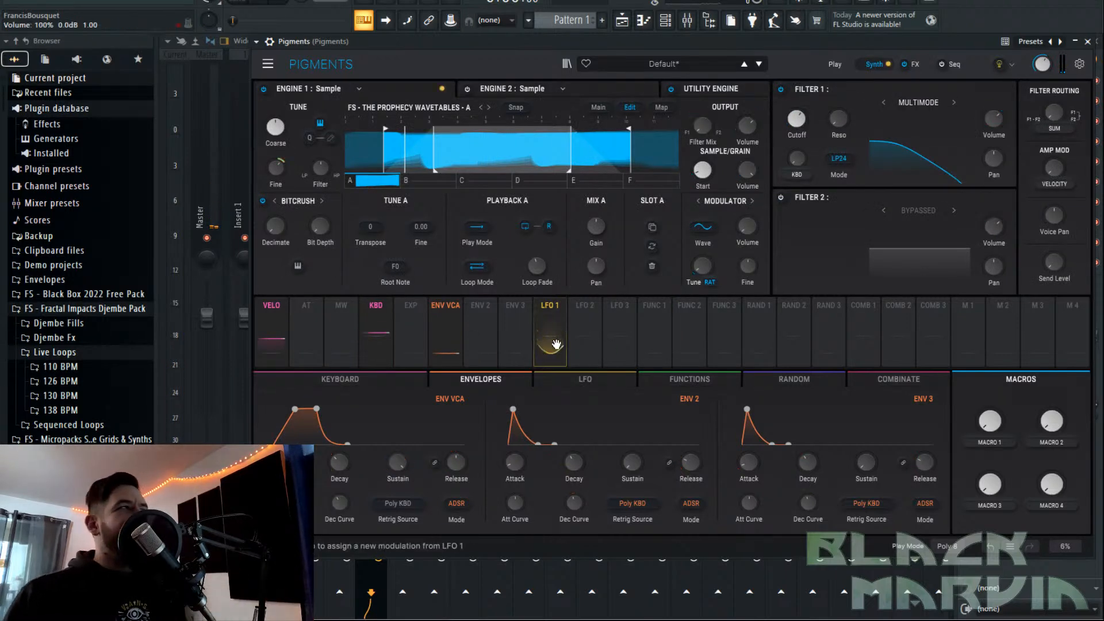
{"action": "left_click", "coordinate": [598, 385]}
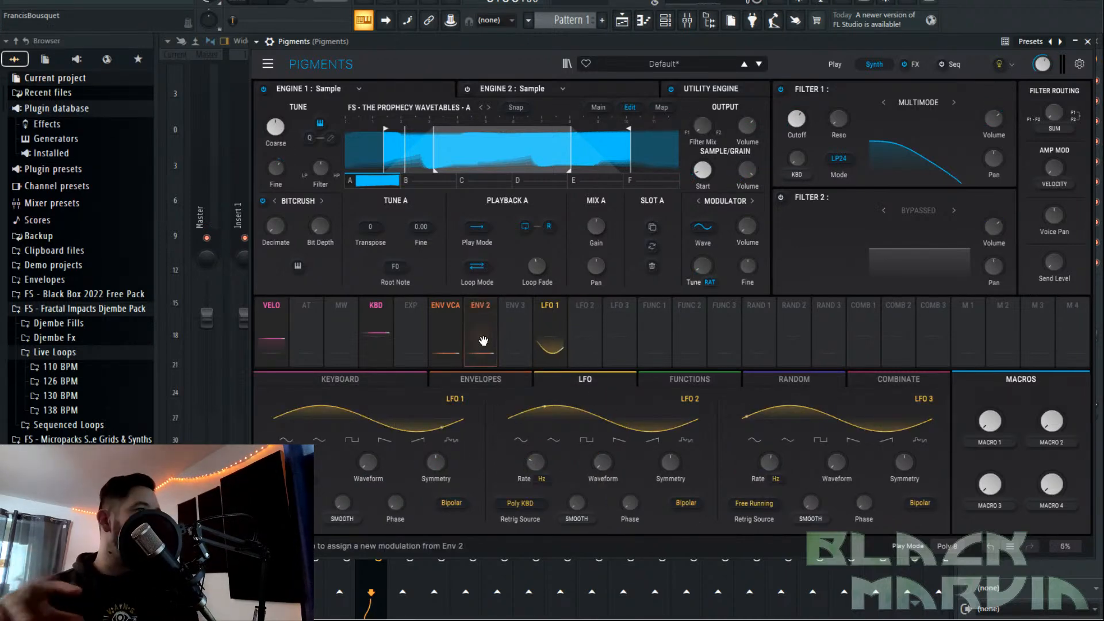
{"action": "left_click_drag", "start_coordinate": [483, 341], "coordinate": [729, 127]}
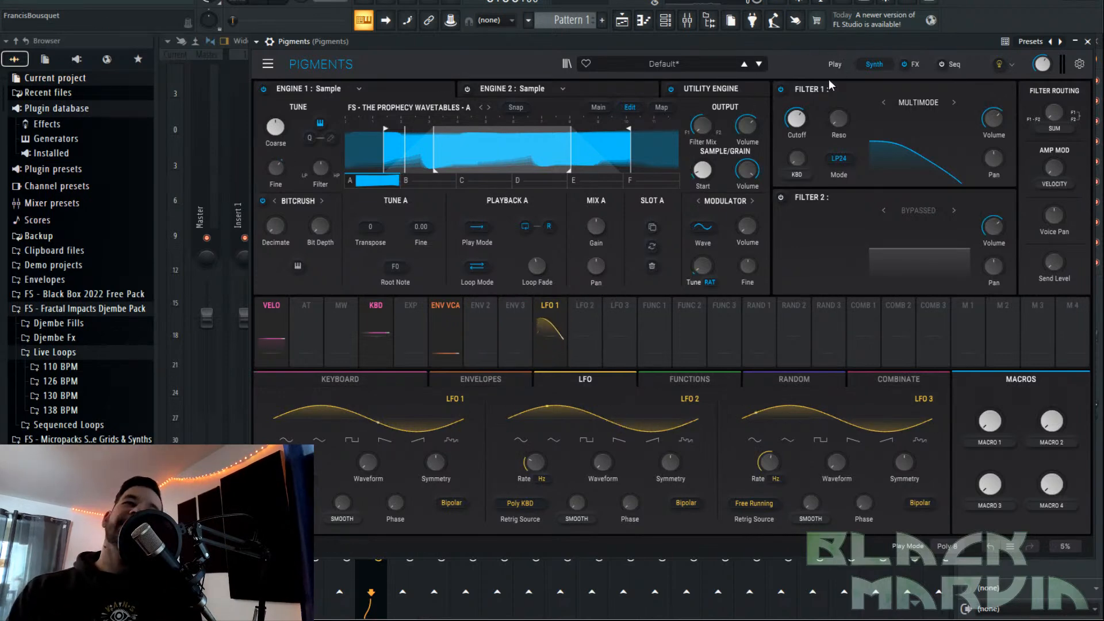
{"action": "left_click", "coordinate": [917, 102]}
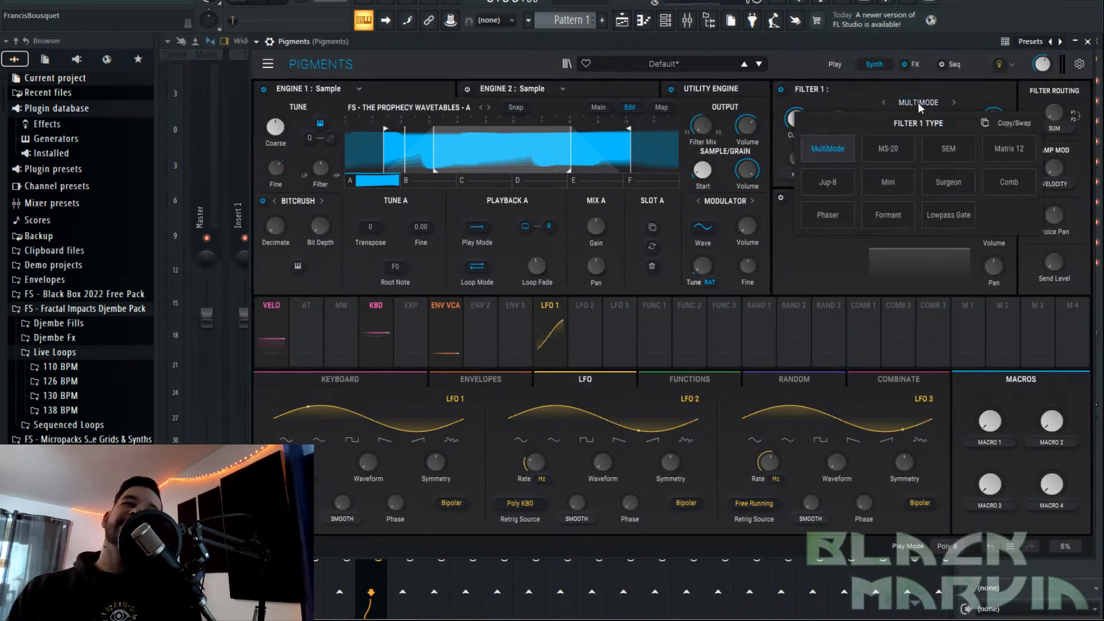
{"action": "left_click", "coordinate": [914, 65]}
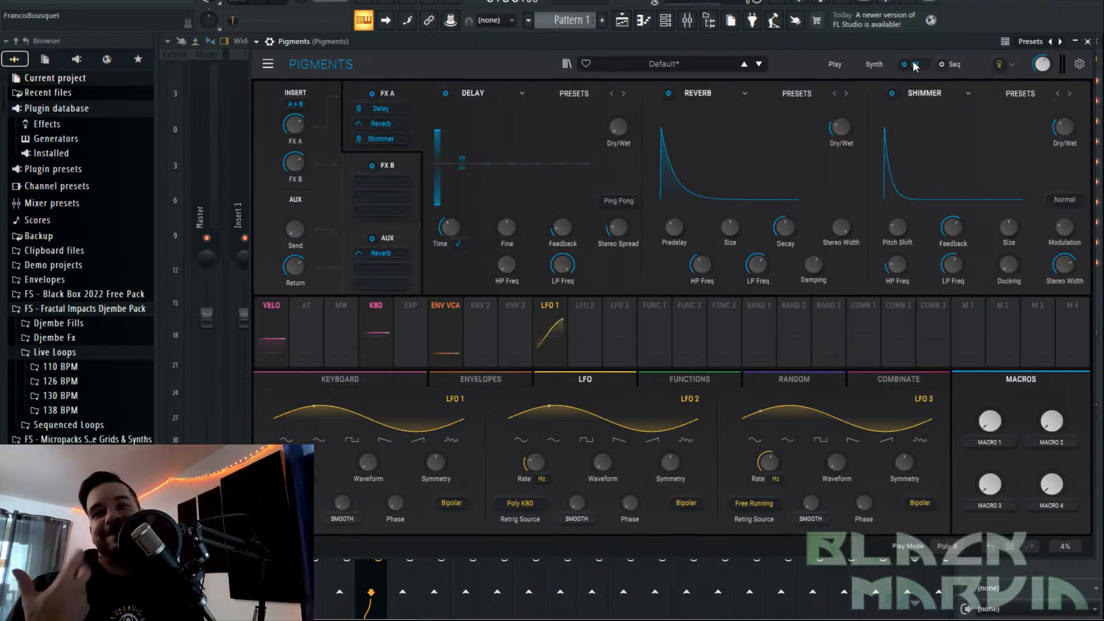
{"action": "left_click", "coordinate": [873, 64]}
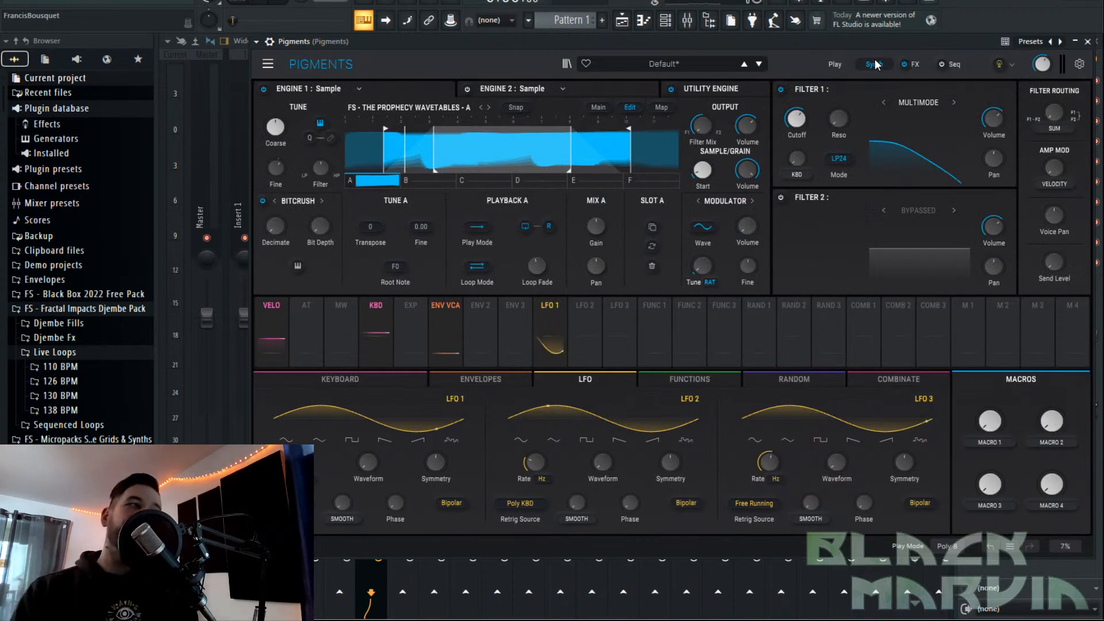
Change Filter 1's type to Mini and fine-tune its cutoff.
{"action": "left_click", "coordinate": [918, 102]}
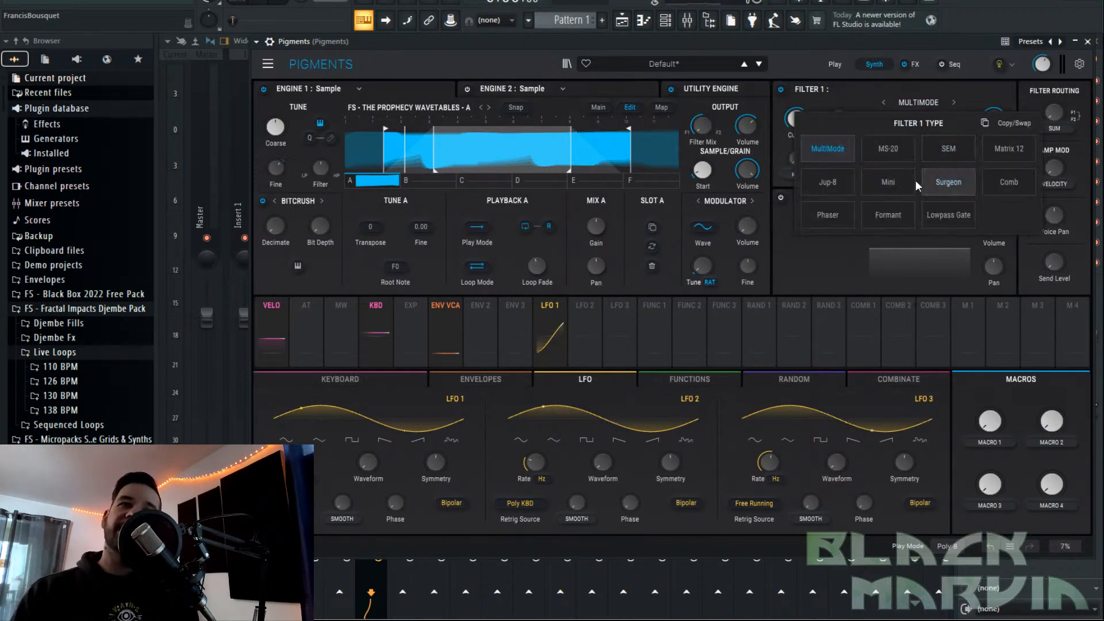
{"action": "left_click", "coordinate": [888, 183]}
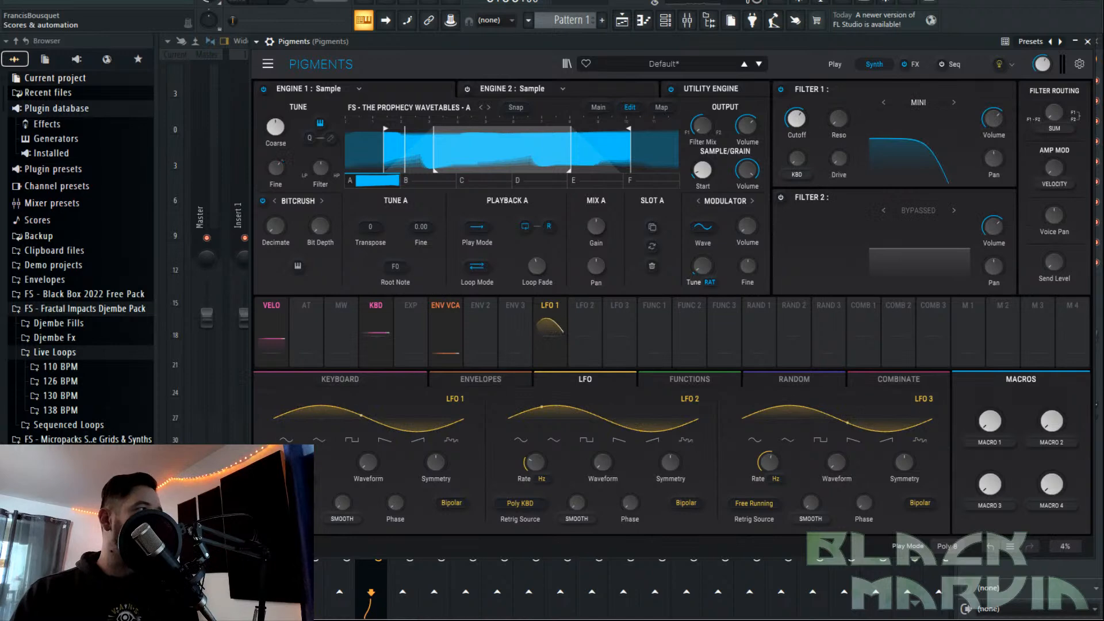
{"action": "mouse_move", "coordinate": [801, 121]}
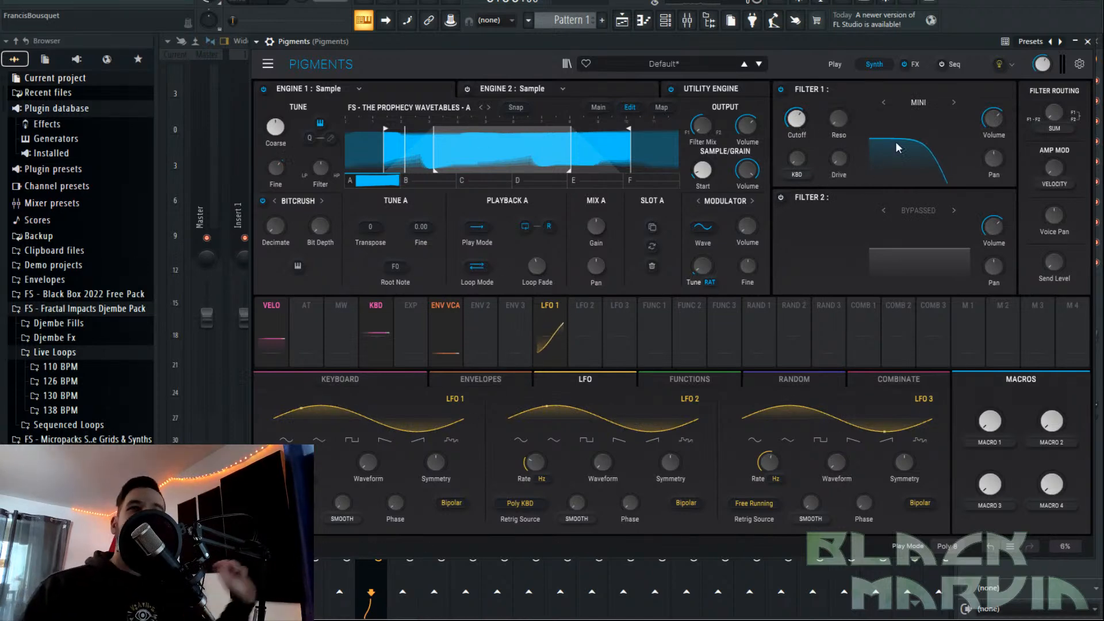
{"action": "left_click", "coordinate": [916, 105]}
{"action": "left_click", "coordinate": [930, 111]}
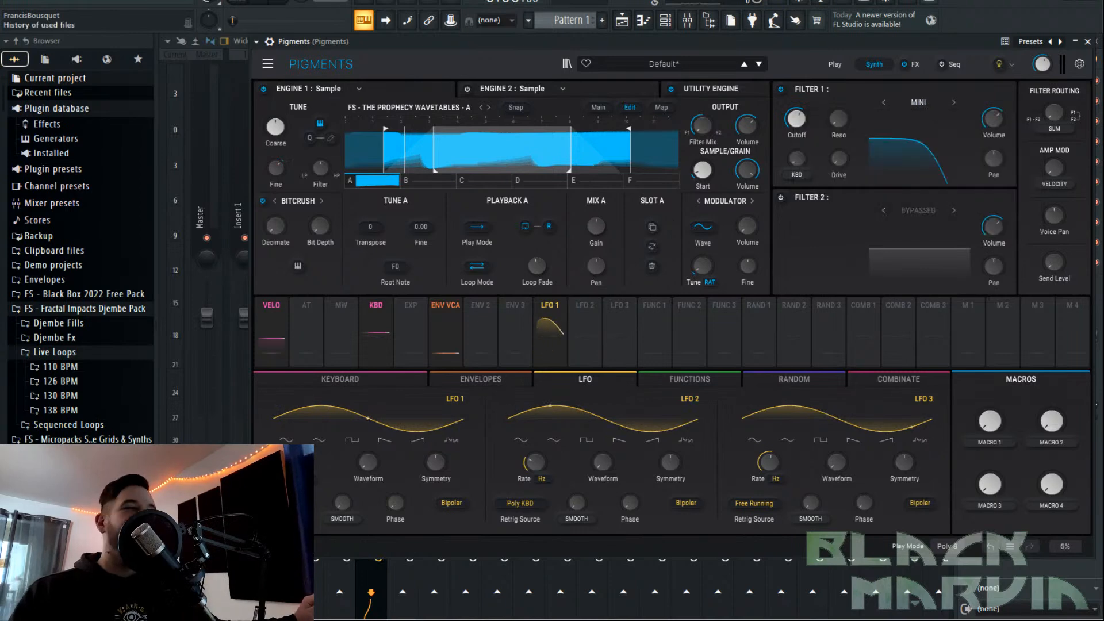
{"action": "mouse_move", "coordinate": [801, 122]}
{"action": "scroll", "coordinate": [801, 122], "scroll_direction": "up", "scroll_amount": 2}
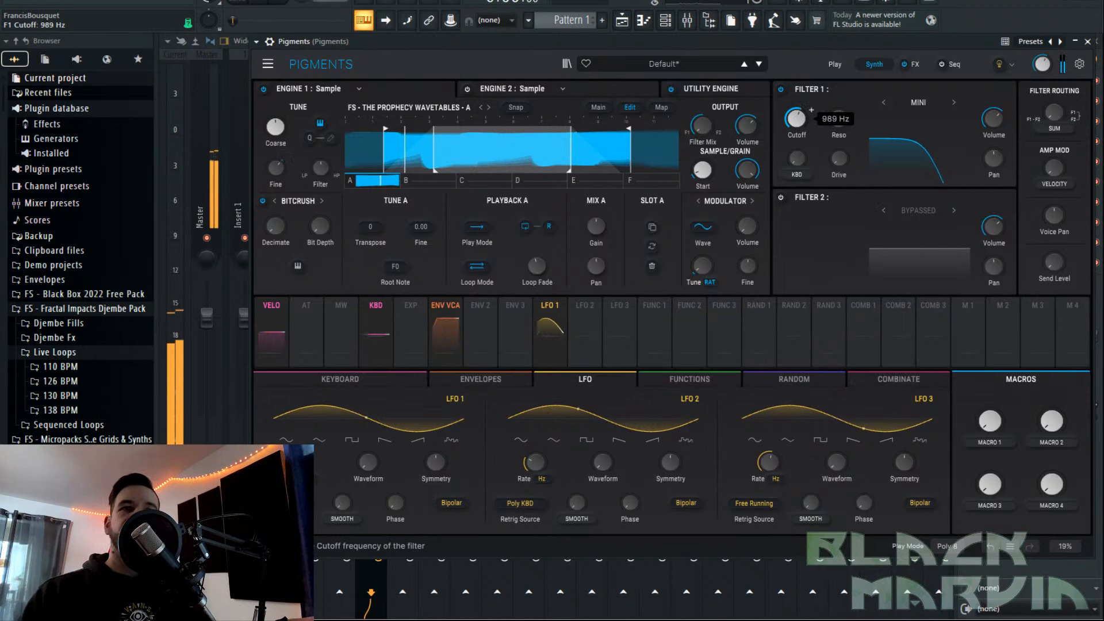
{"action": "scroll", "coordinate": [811, 110], "scroll_direction": "down", "scroll_amount": 2}
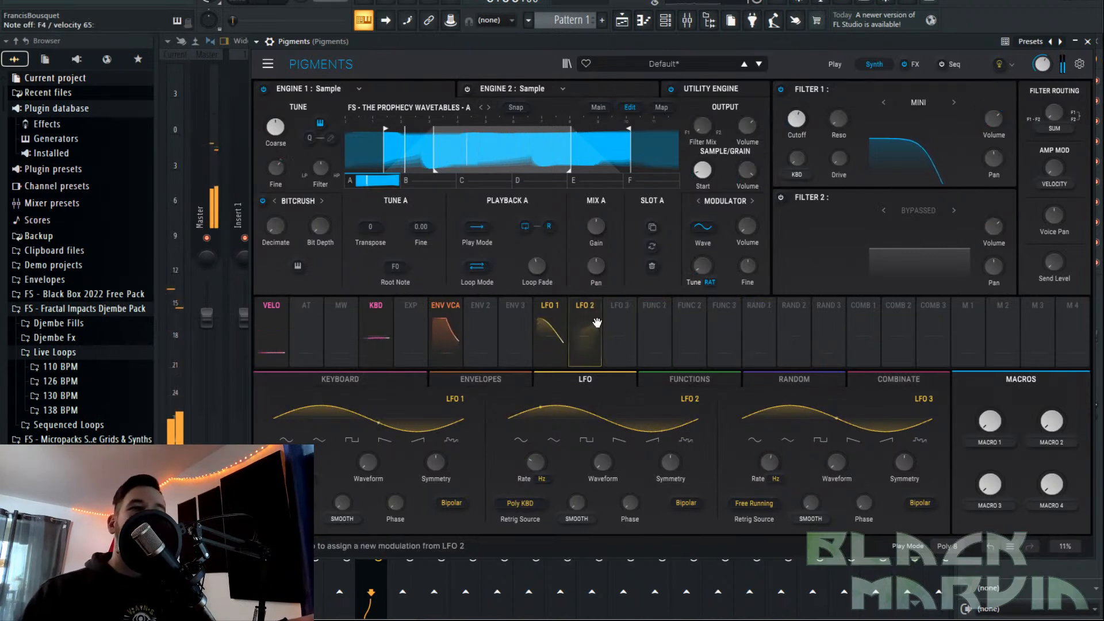
Assign LFO 2 to modulate Filter 1's cutoff and switch LFO 2 to Unipolar.
{"action": "left_click_drag", "start_coordinate": [591, 312], "coordinate": [796, 120]}
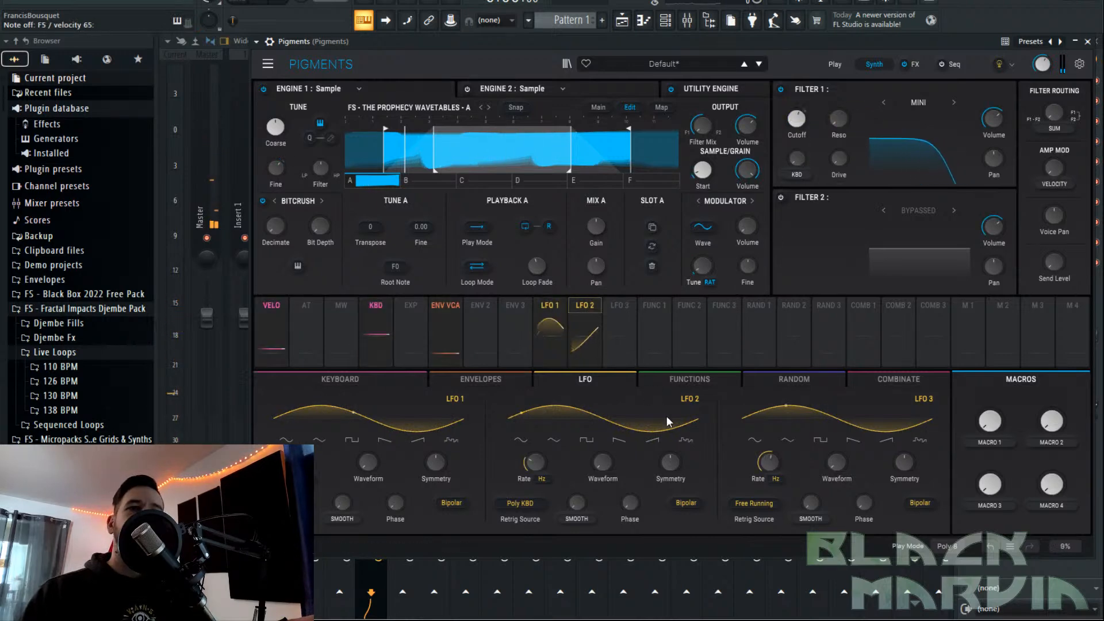
{"action": "left_click", "coordinate": [685, 503]}
{"action": "left_click_drag", "start_coordinate": [796, 149], "coordinate": [796, 161]}
Set the retrigger source of LFO 2 and LFO 1 to Free Running, and Filter 1's cutoff to 745 Hz.
{"action": "mouse_move", "coordinate": [543, 478]}
{"action": "left_click", "coordinate": [522, 503]}
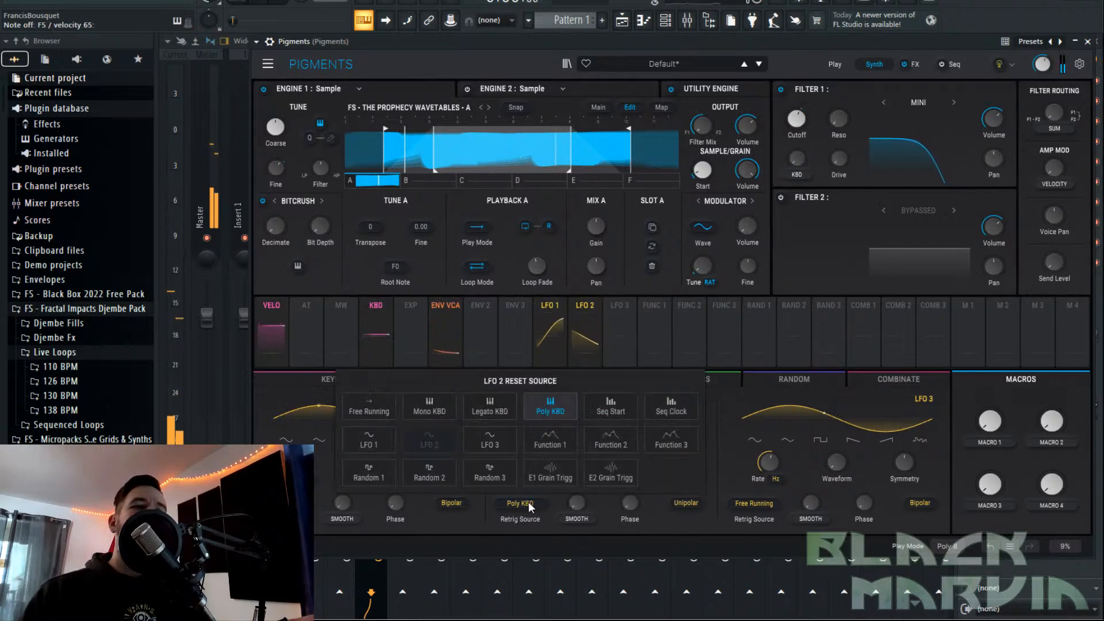
{"action": "left_click", "coordinate": [379, 412]}
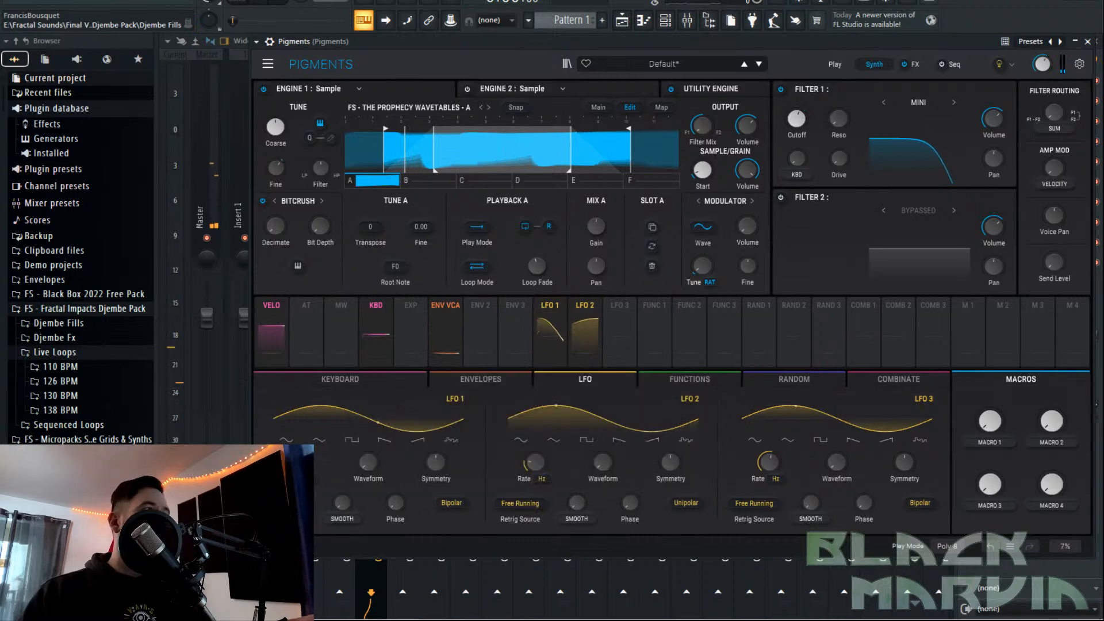
{"action": "left_click", "coordinate": [287, 502]}
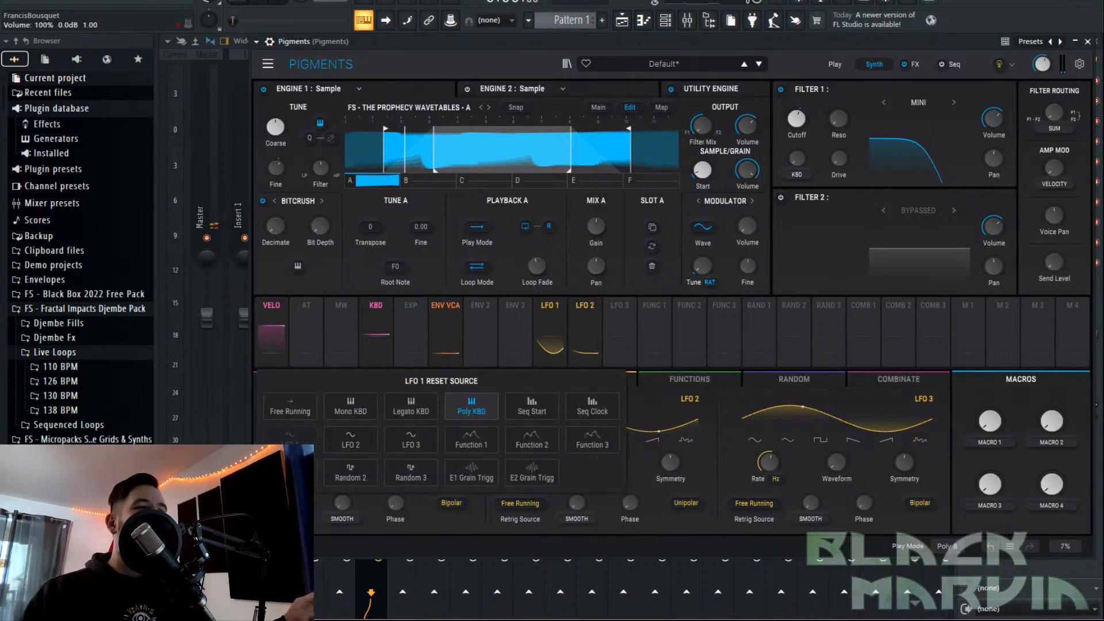
{"action": "left_click", "coordinate": [296, 410]}
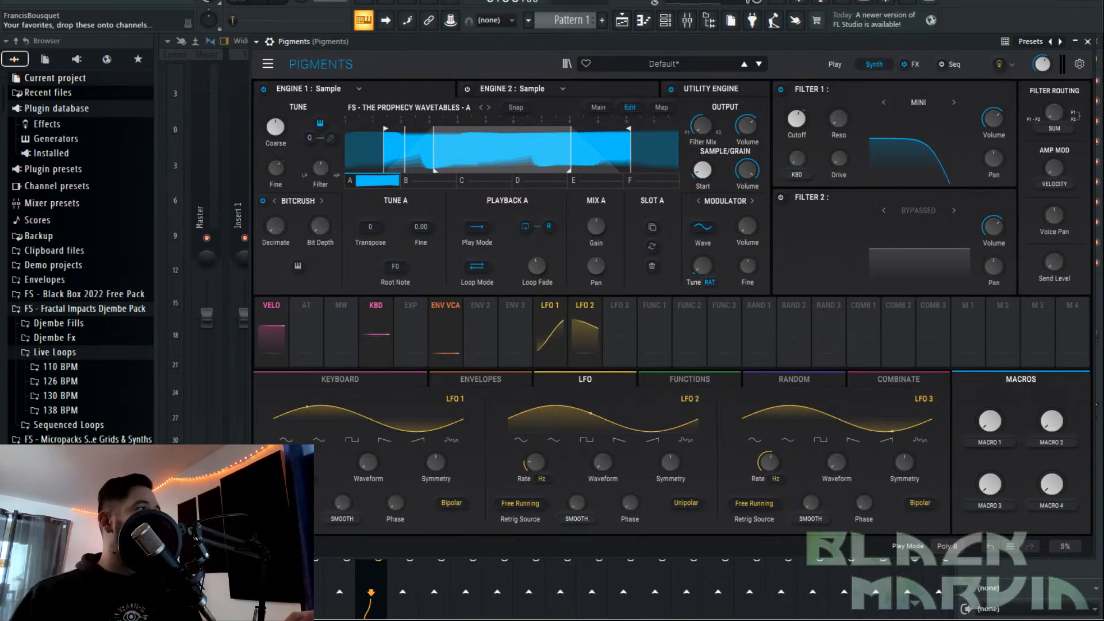
{"action": "mouse_move", "coordinate": [797, 119]}
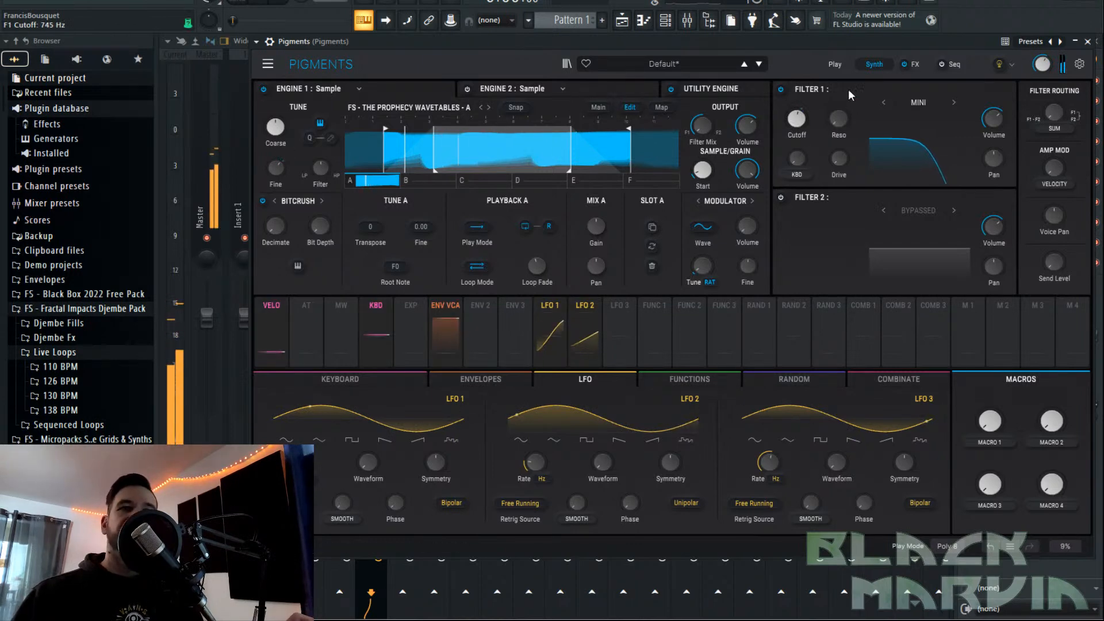
{"action": "left_click", "coordinate": [920, 64]}
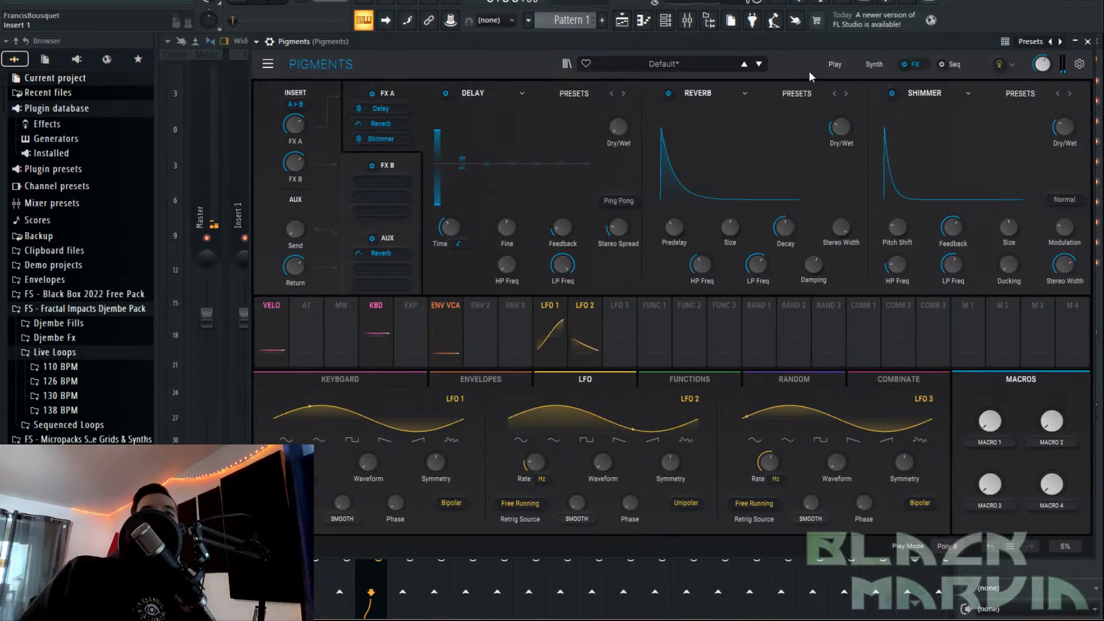
{"action": "left_click", "coordinate": [870, 66]}
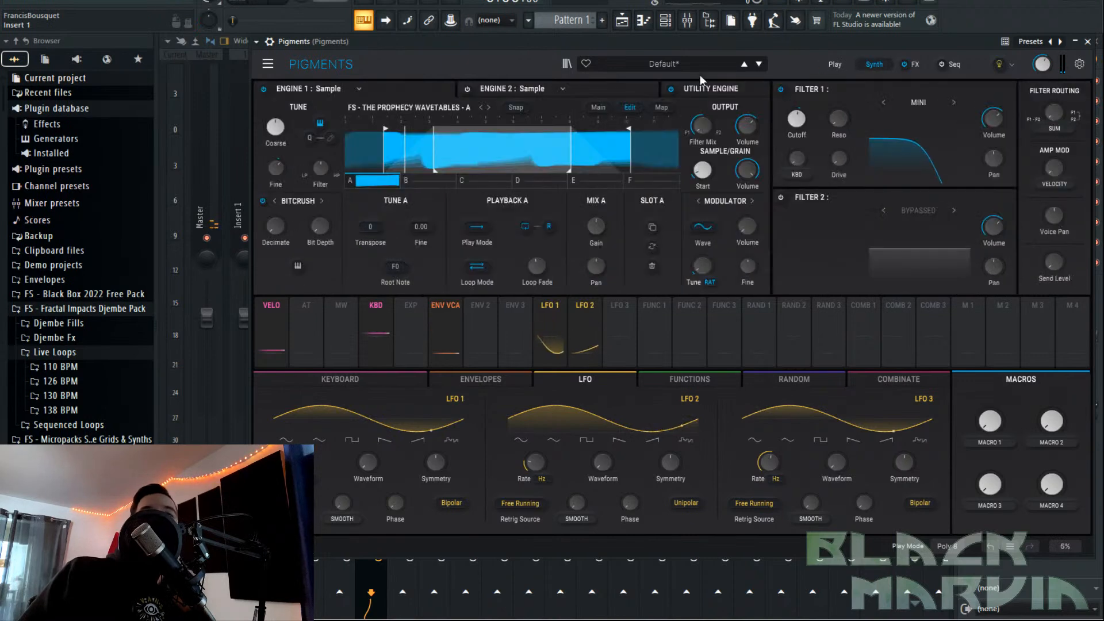
{"action": "left_click", "coordinate": [625, 88]}
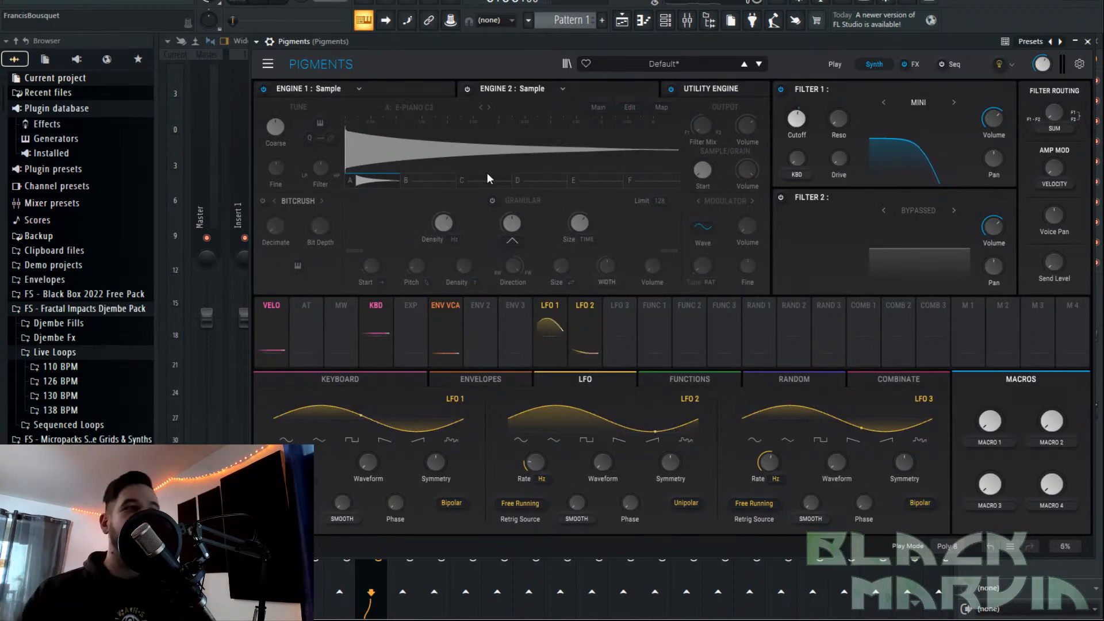
{"action": "left_click", "coordinate": [713, 89]}
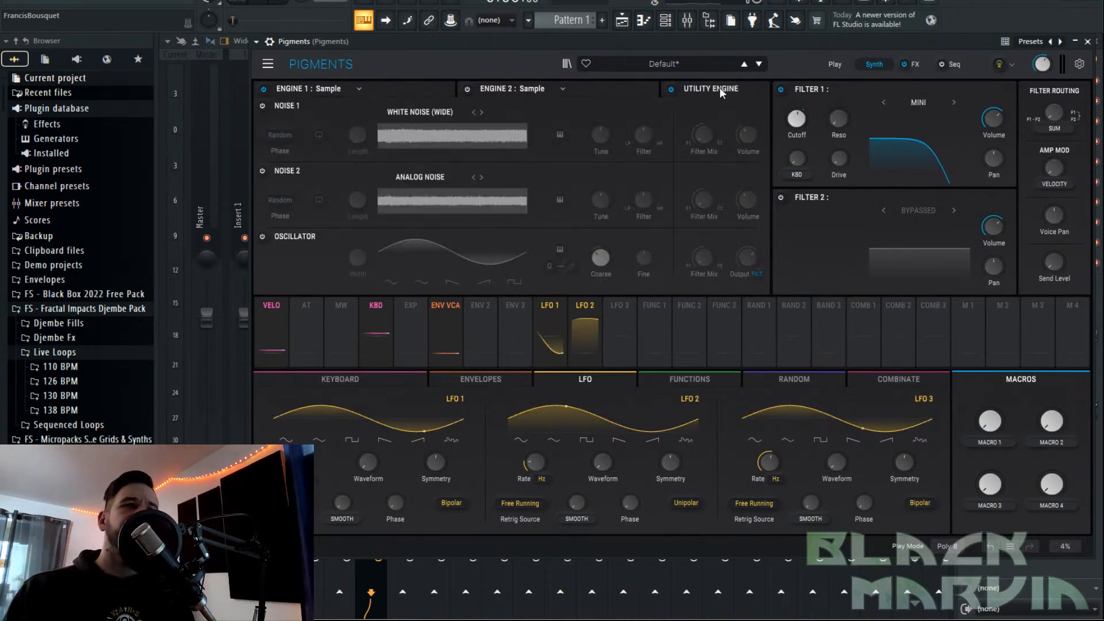
Load the Tape_Noise_04 sample from the musicradar noise and crackle pack into Engine 2 and turn that engine on.
{"action": "left_click", "coordinate": [614, 92]}
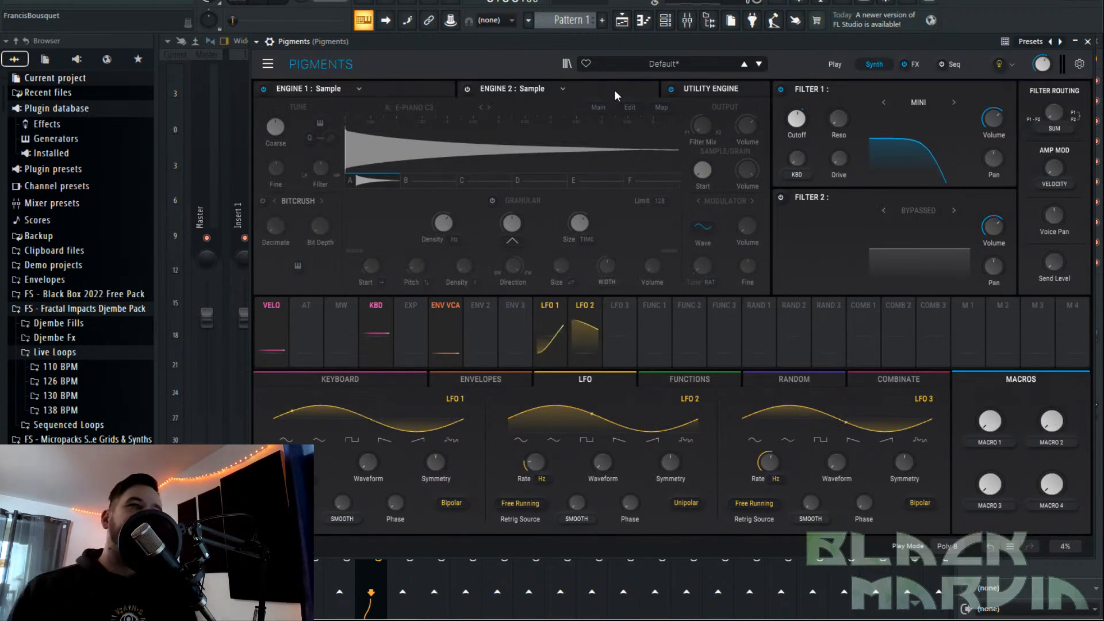
{"action": "scroll", "coordinate": [136, 283], "scroll_direction": "down", "scroll_amount": 10}
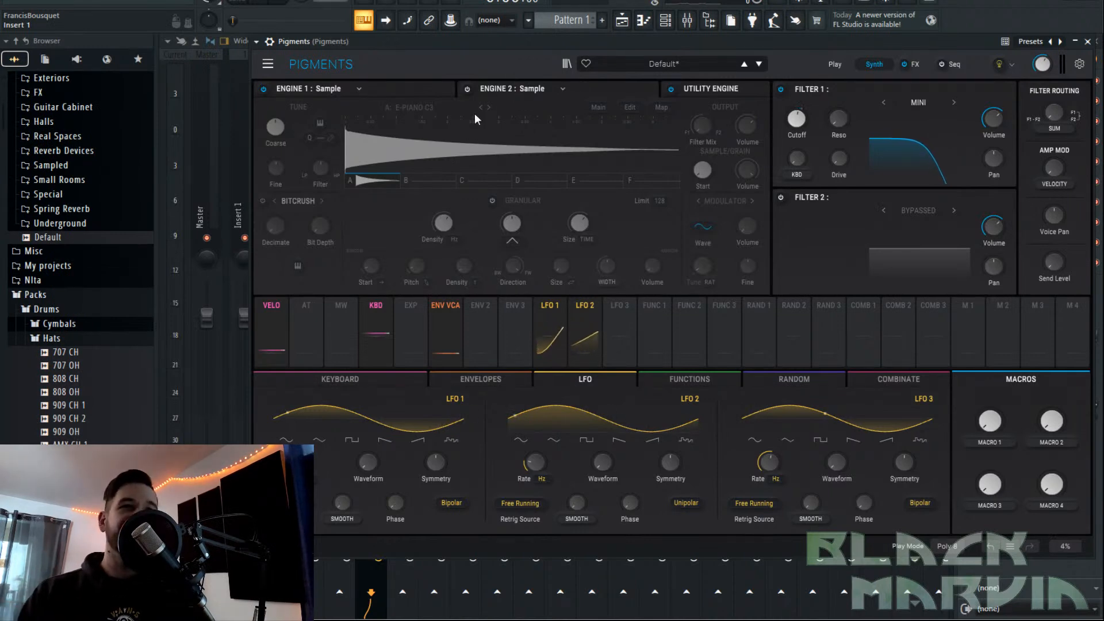
{"action": "scroll", "coordinate": [116, 353], "scroll_direction": "down", "scroll_amount": 20}
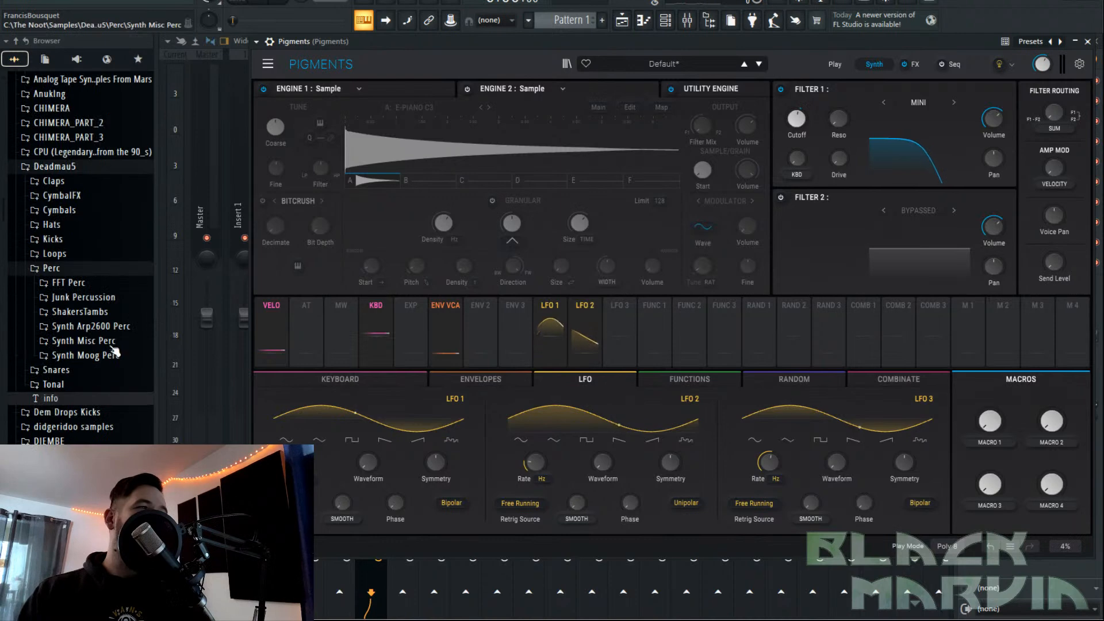
{"action": "scroll", "coordinate": [115, 356], "scroll_direction": "down", "scroll_amount": 15}
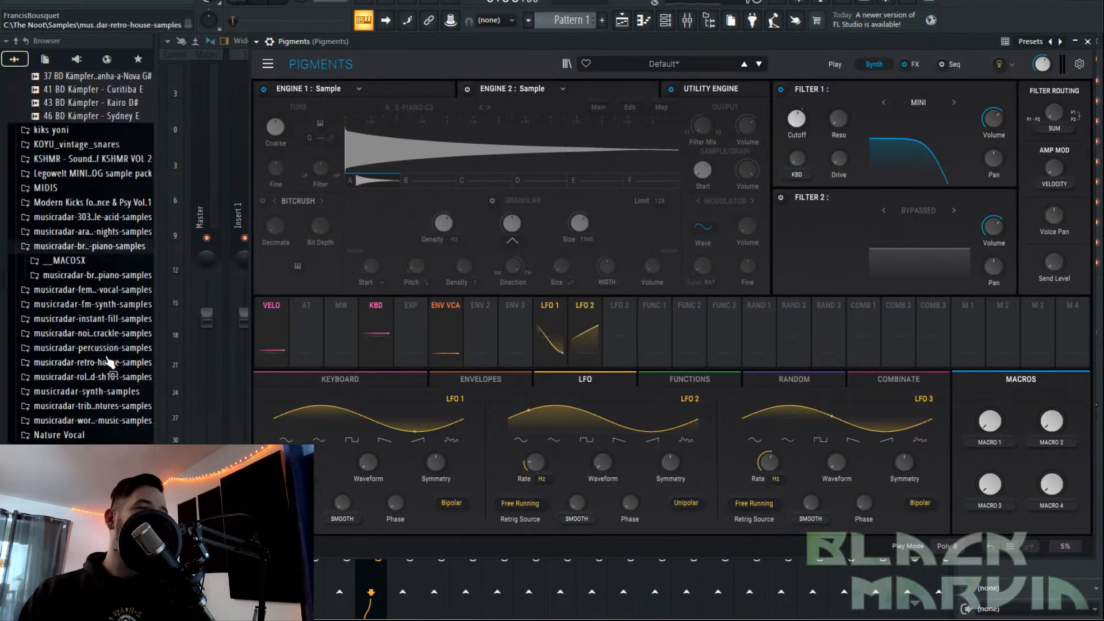
{"action": "scroll", "coordinate": [114, 365], "scroll_direction": "up", "scroll_amount": 10}
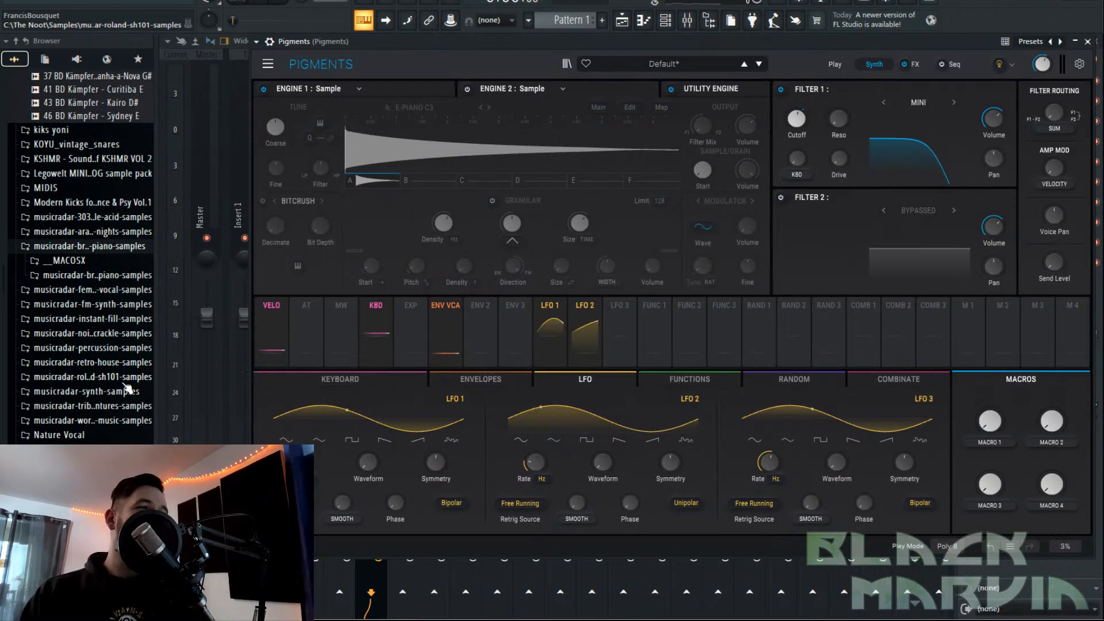
{"action": "left_click", "coordinate": [118, 334]}
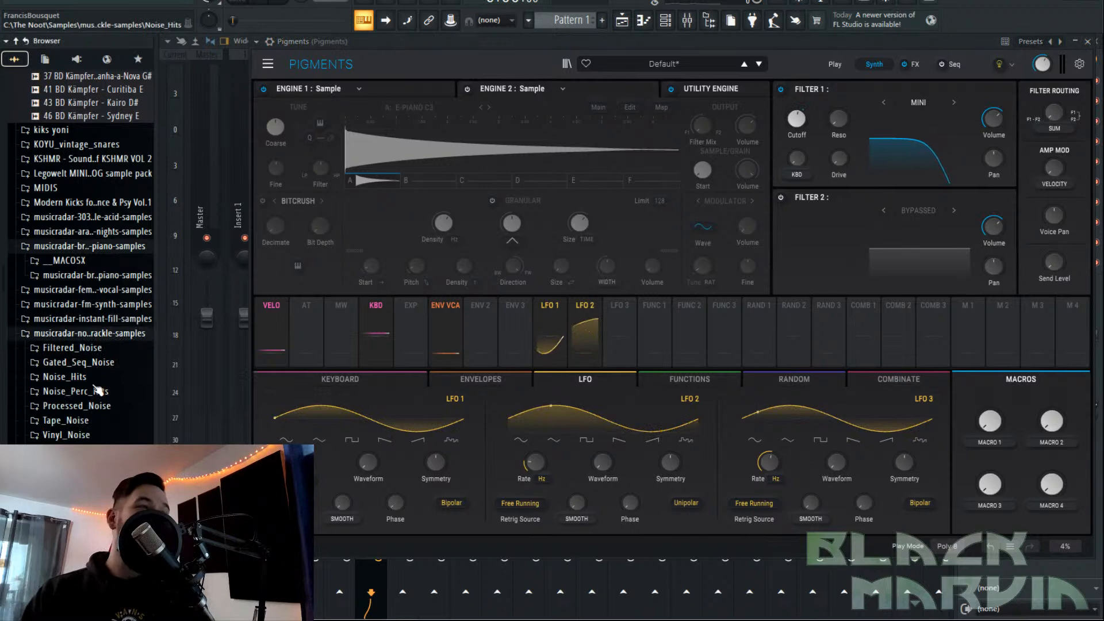
{"action": "left_click", "coordinate": [103, 419]}
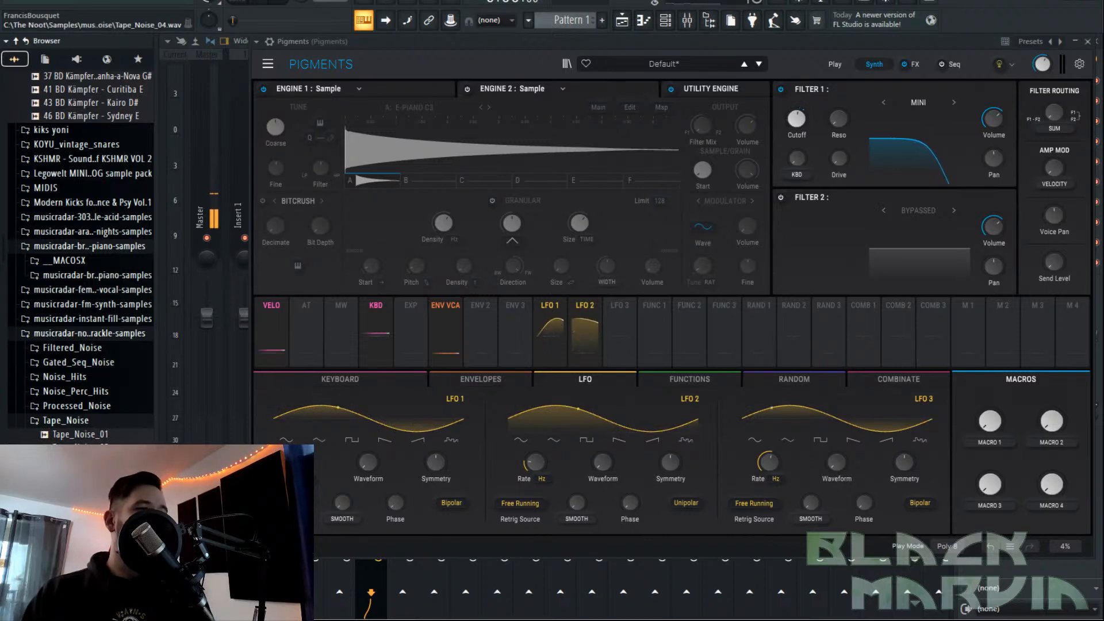
{"action": "left_click", "coordinate": [467, 88]}
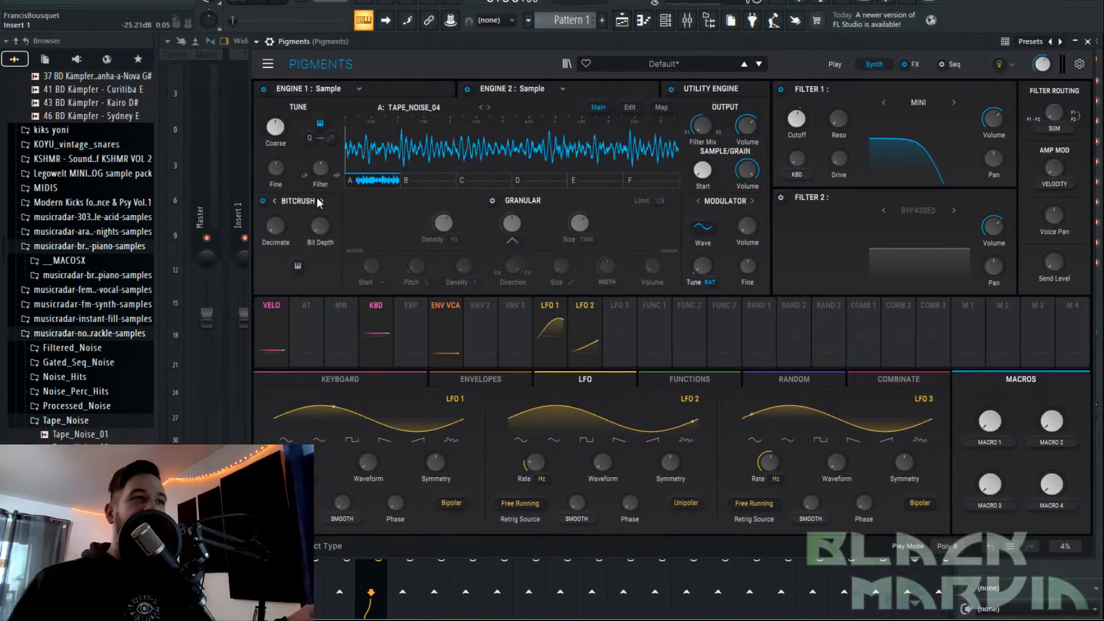
High-pass the tape noise with Engine 2's sample filter and set the engine's output volume to 8.05 dB.
{"action": "mouse_move", "coordinate": [320, 167]}
{"action": "left_mouse_down"}
{"action": "mouse_move", "coordinate": [333, 162]}
{"action": "mouse_move", "coordinate": [324, 176]}
{"action": "left_mouse_up"}
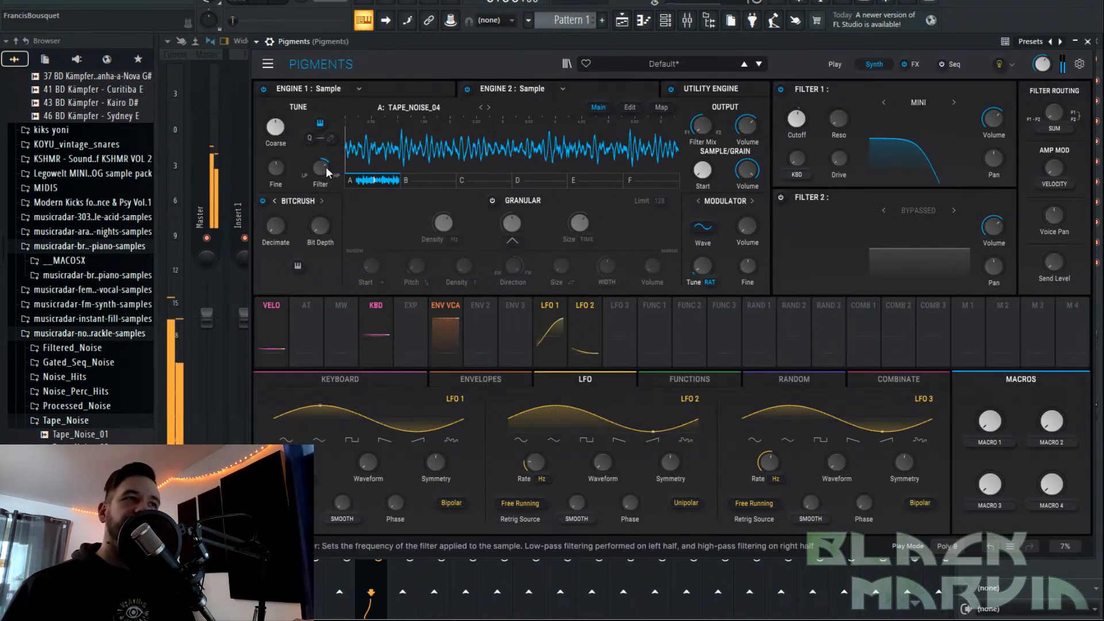
{"action": "left_click", "coordinate": [746, 124]}
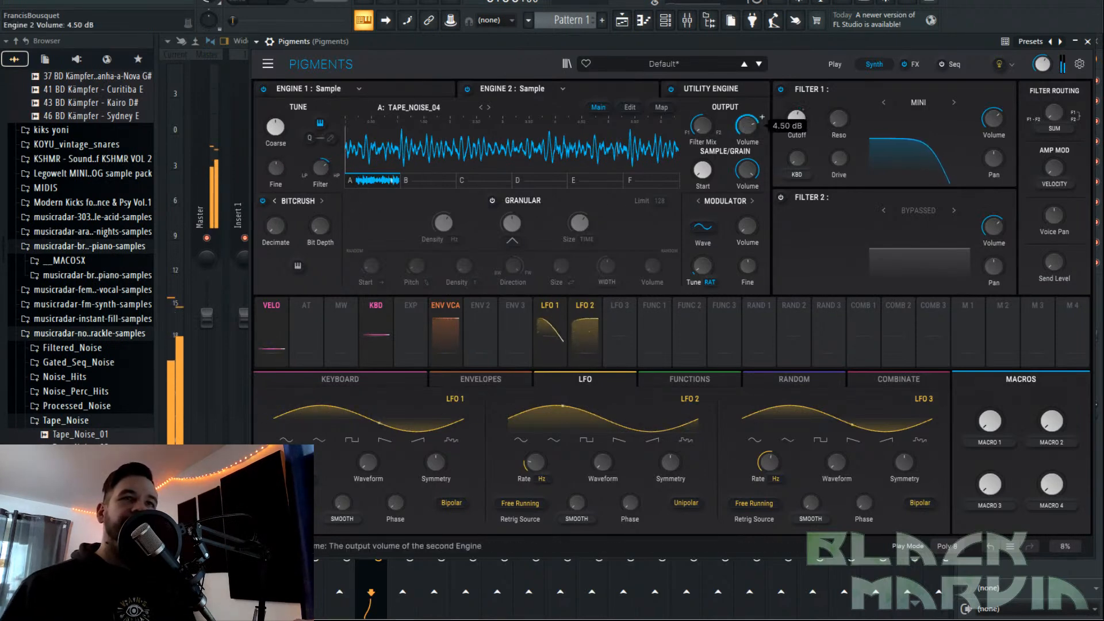
{"action": "left_click_drag", "start_coordinate": [746, 125], "coordinate": [746, 116]}
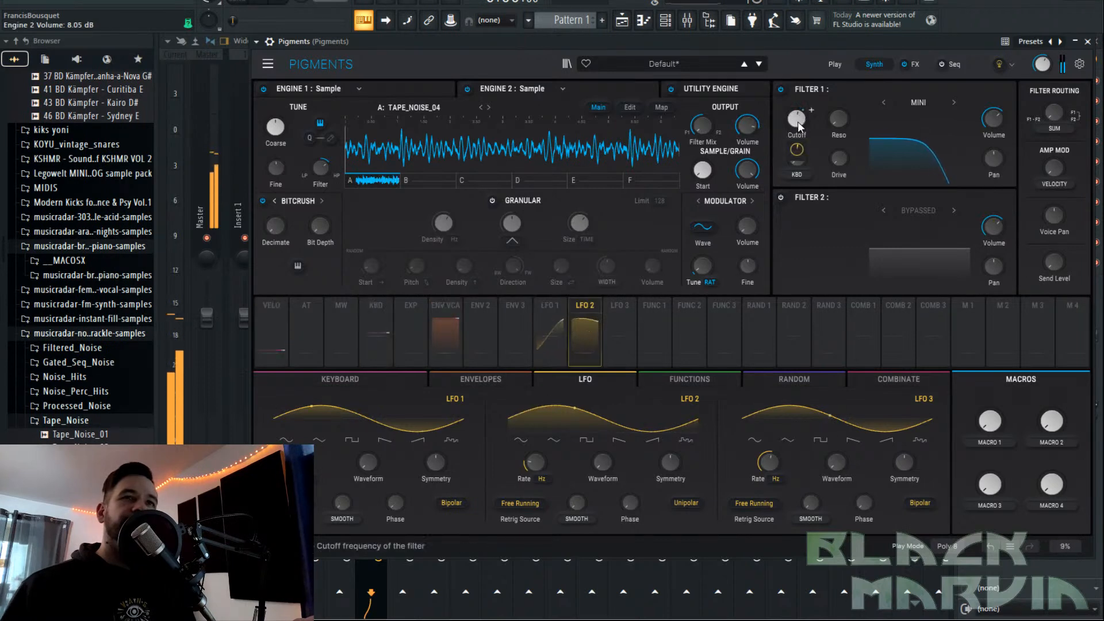
{"action": "left_click_drag", "start_coordinate": [797, 119], "coordinate": [797, 120]}
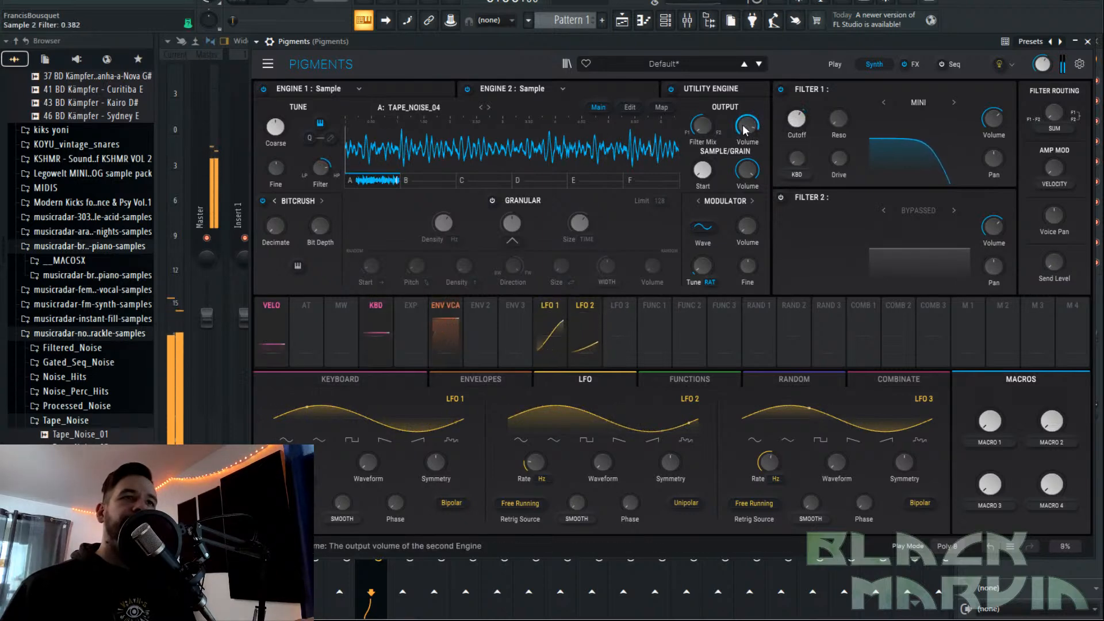
Fine-tune Engine 2's sample filter and adjust its filter mix between Filter 1 and Filter 2.
{"action": "left_click_drag", "start_coordinate": [320, 167], "coordinate": [320, 166]}
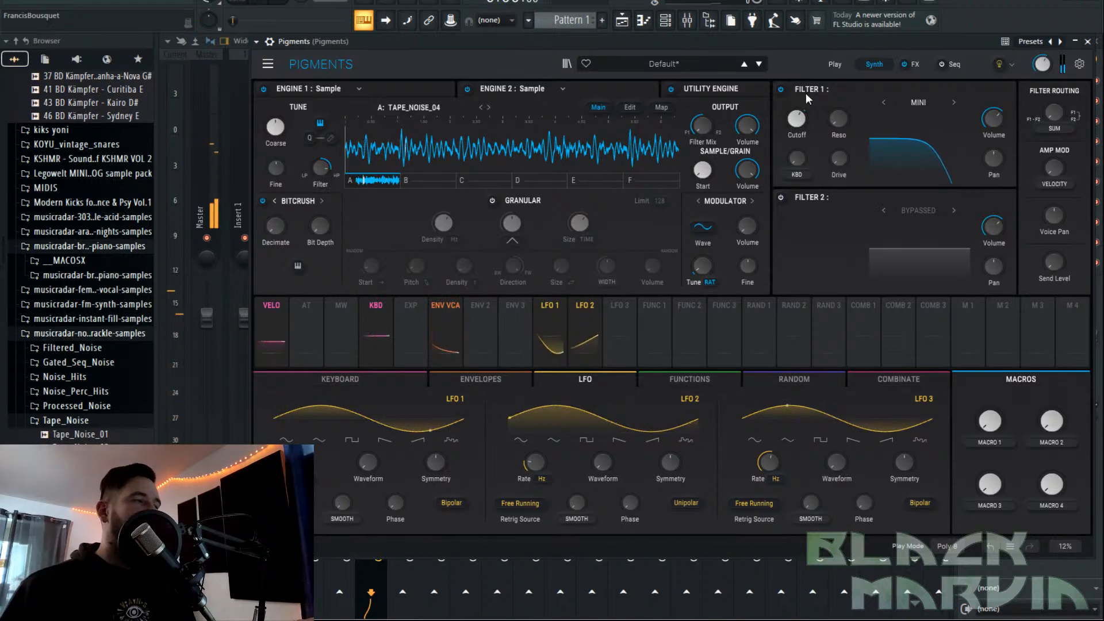
{"action": "left_click", "coordinate": [701, 124]}
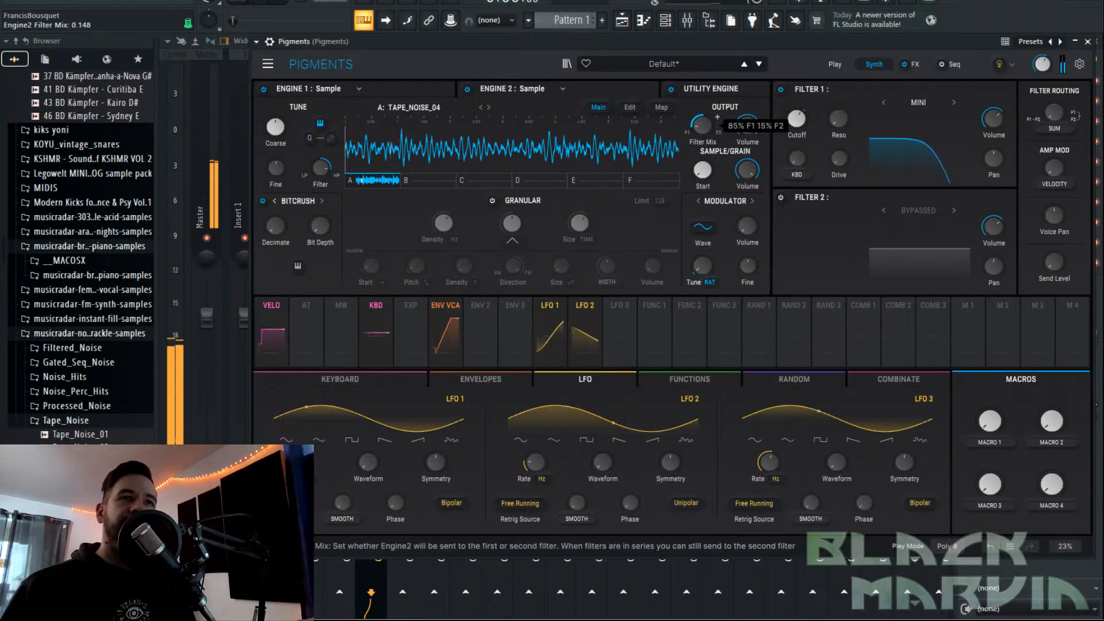
{"action": "left_click_drag", "start_coordinate": [701, 124], "coordinate": [700, 129]}
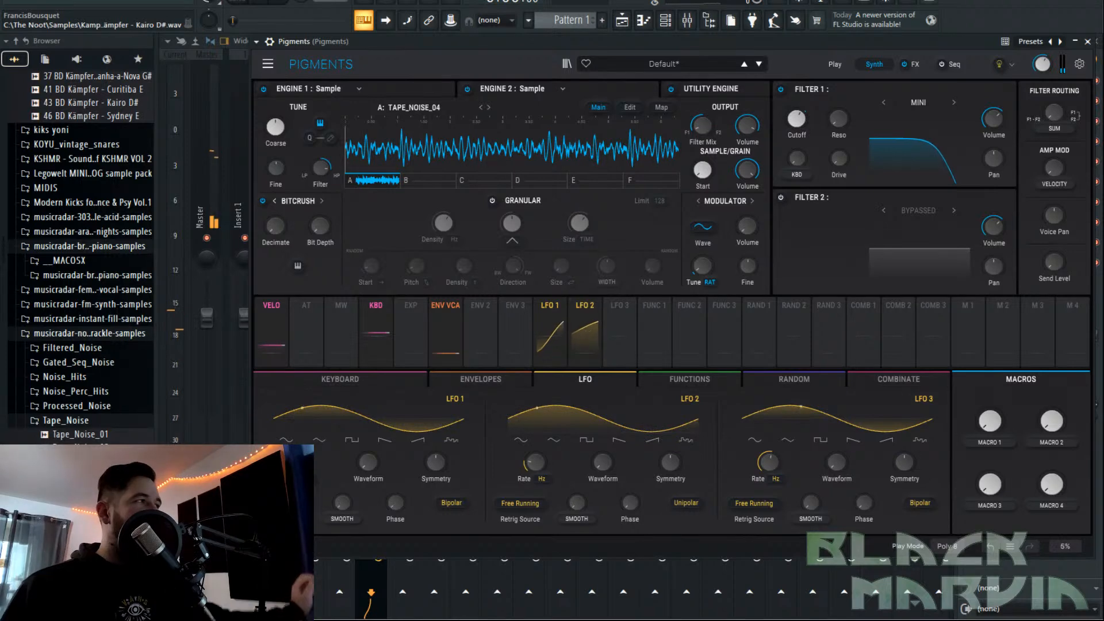
Trim the start of the tape noise sample, enable looping and shape a shorter loop region with a crossfade in its middle.
{"action": "left_click", "coordinate": [630, 107]}
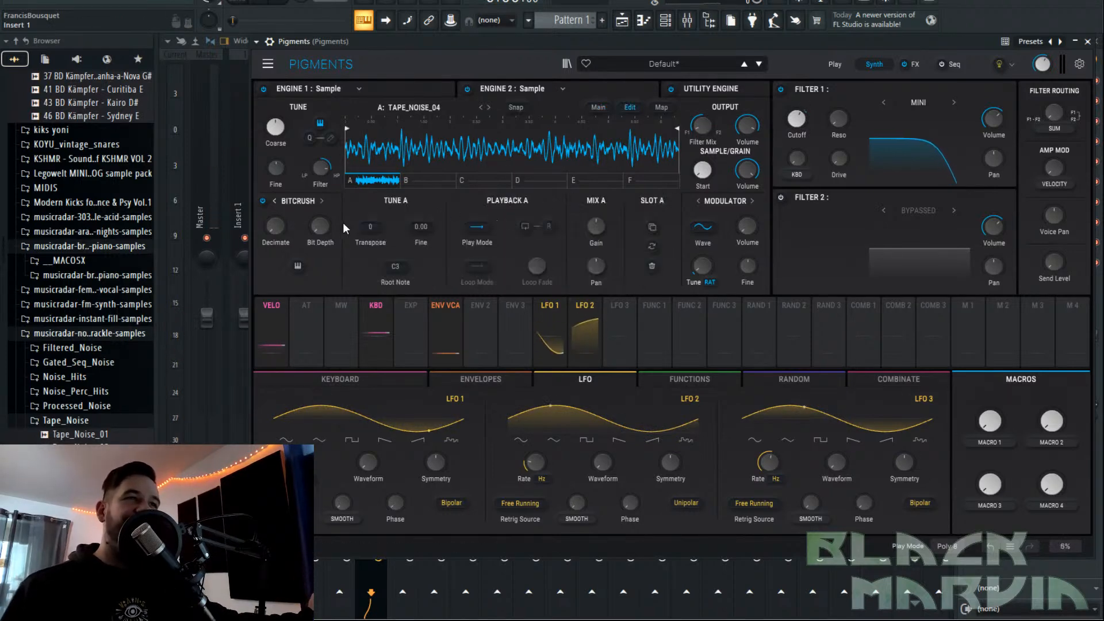
{"action": "left_click_drag", "start_coordinate": [346, 145], "coordinate": [424, 152]}
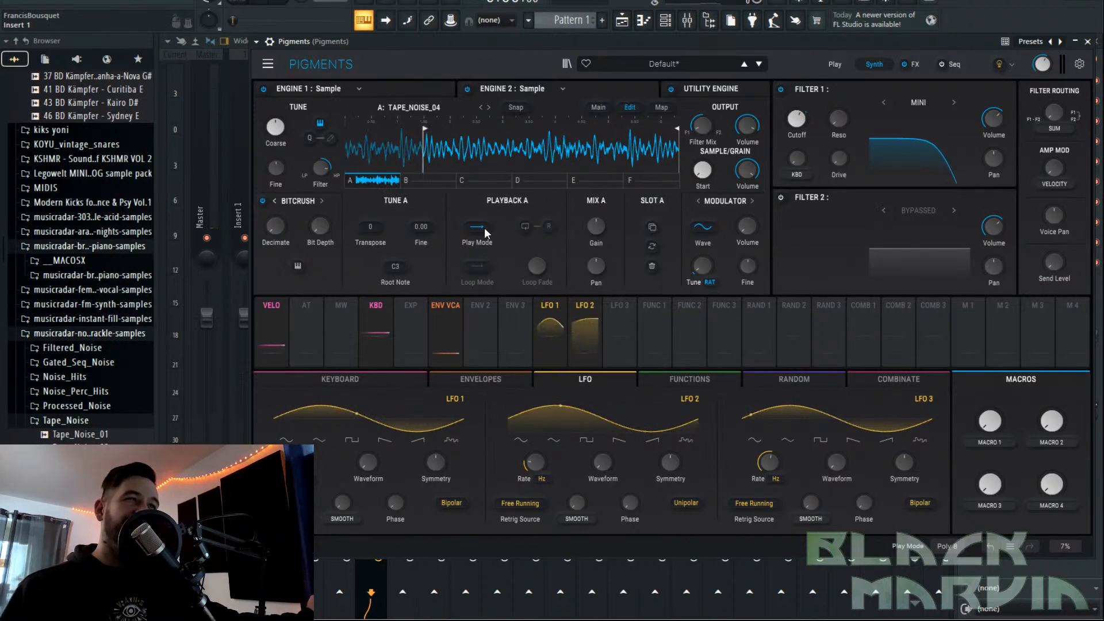
{"action": "left_click", "coordinate": [524, 226]}
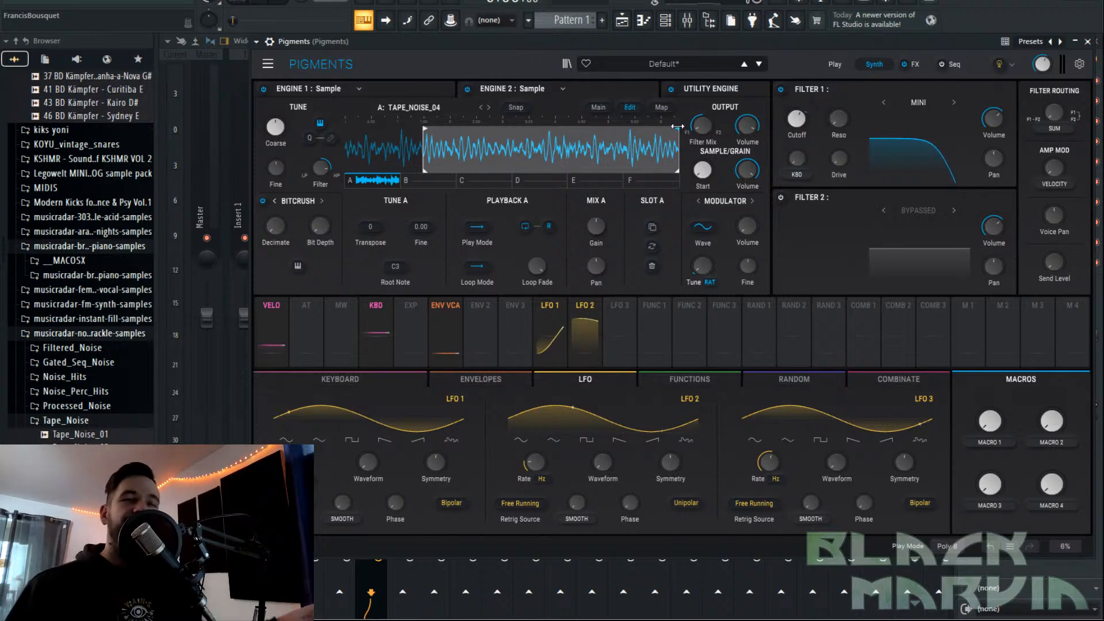
{"action": "left_click_drag", "start_coordinate": [681, 134], "coordinate": [574, 135]}
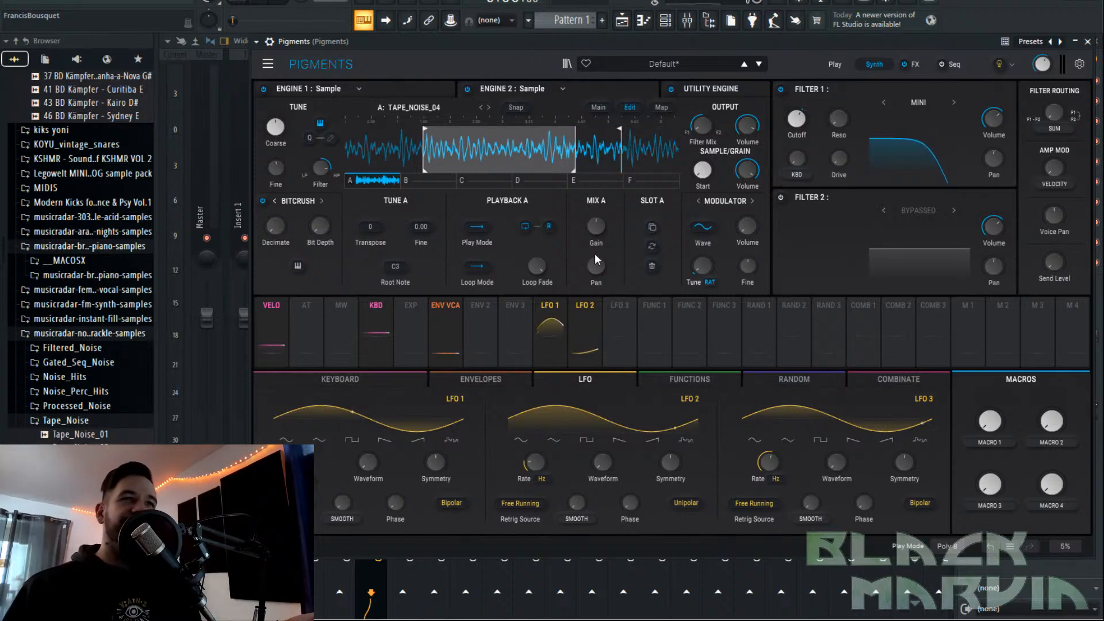
{"action": "left_click_drag", "start_coordinate": [425, 160], "coordinate": [471, 173]}
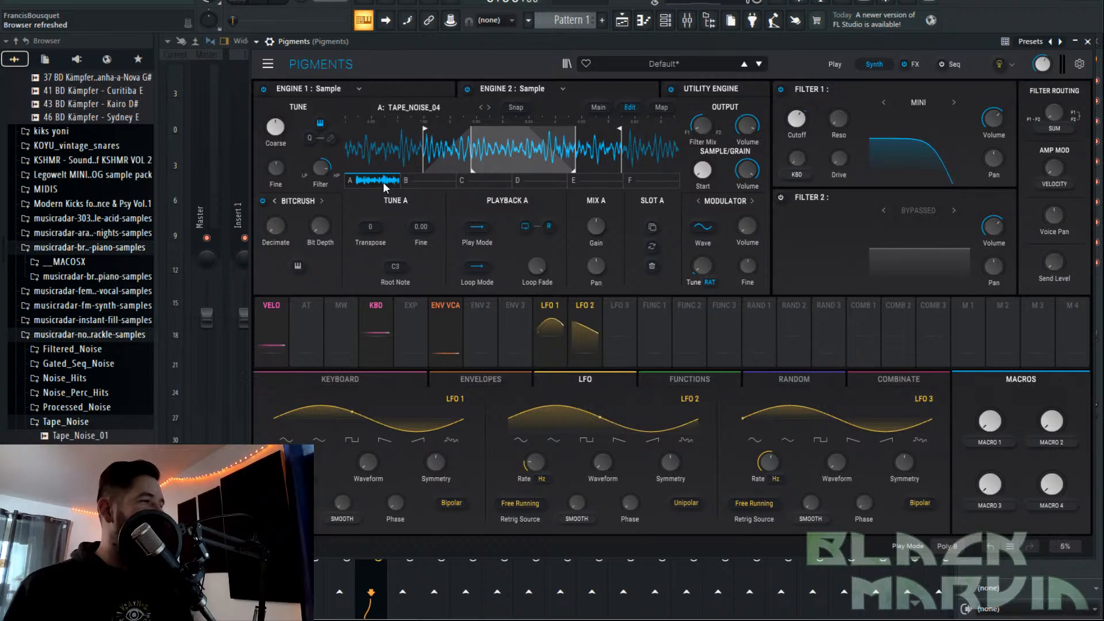
{"action": "mouse_move", "coordinate": [472, 139]}
{"action": "left_mouse_down"}
{"action": "mouse_move", "coordinate": [426, 168]}
{"action": "mouse_move", "coordinate": [421, 142]}
{"action": "mouse_move", "coordinate": [400, 141]}
{"action": "left_mouse_up"}
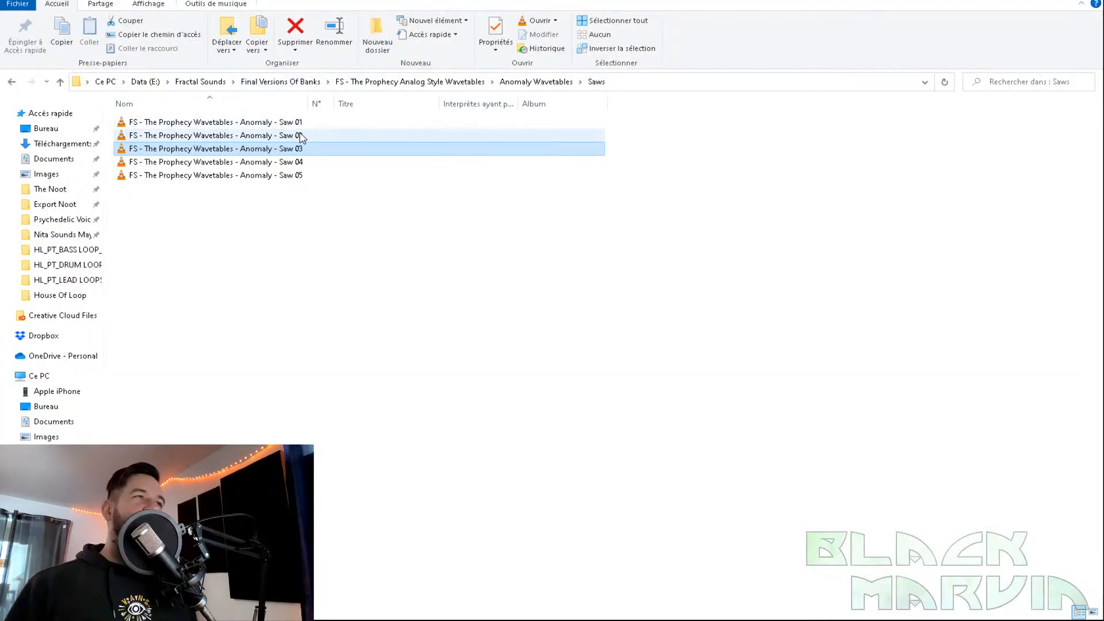
Switch to File Explorer, look through the Borg and Anomaly folders of the Prophecy Analog Style Wavetables, and return to Pigments.
{"action": "left_click", "coordinate": [469, 85]}
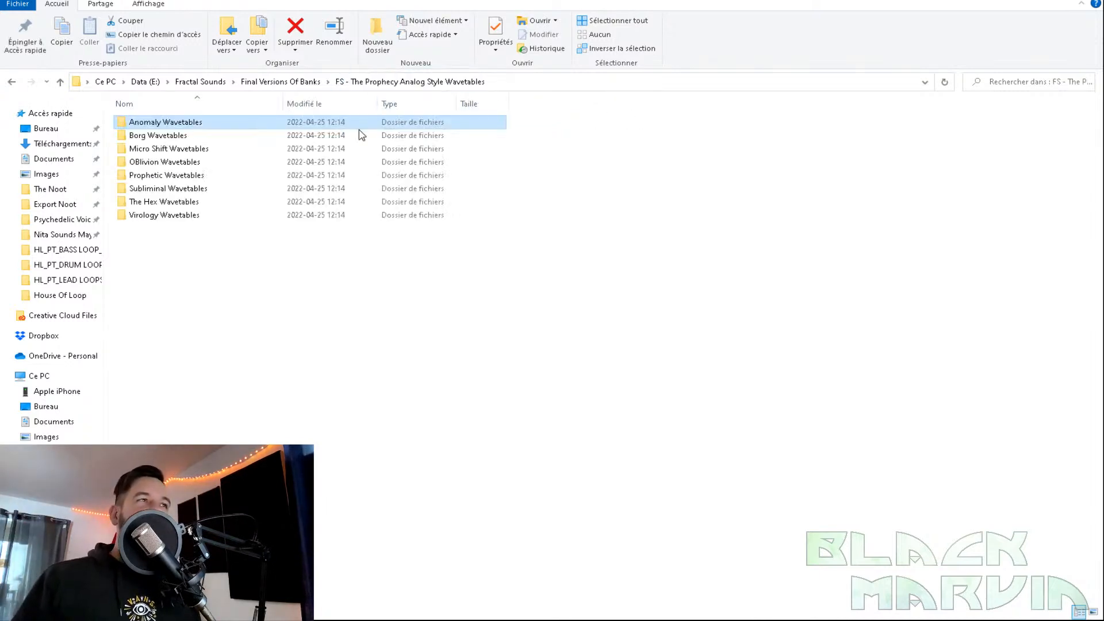
{"action": "double_click", "coordinate": [202, 136]}
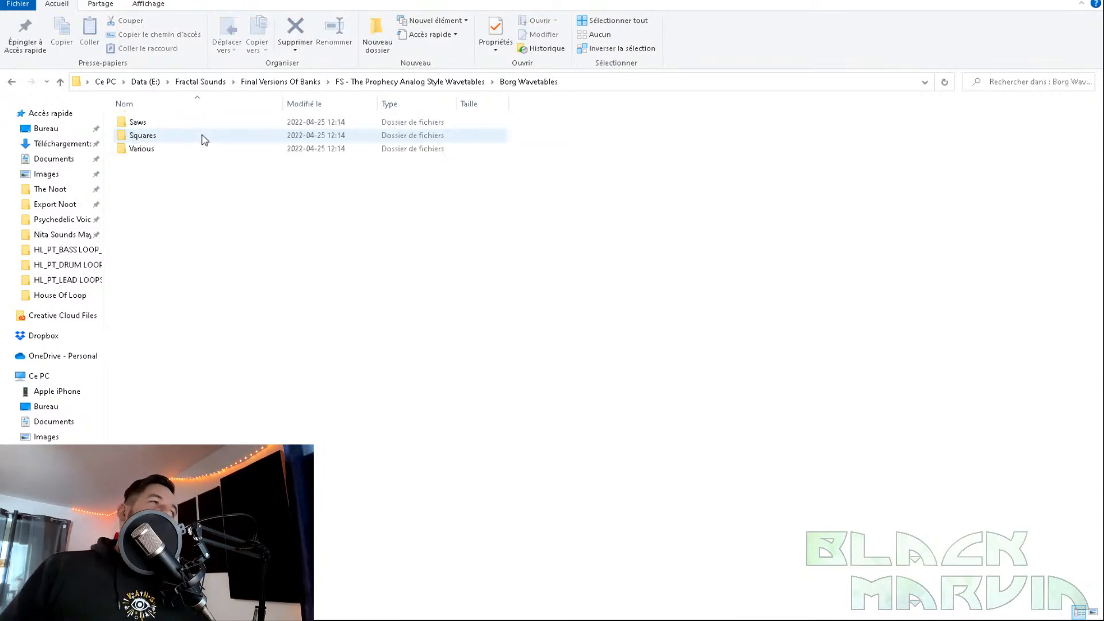
{"action": "left_click", "coordinate": [12, 82]}
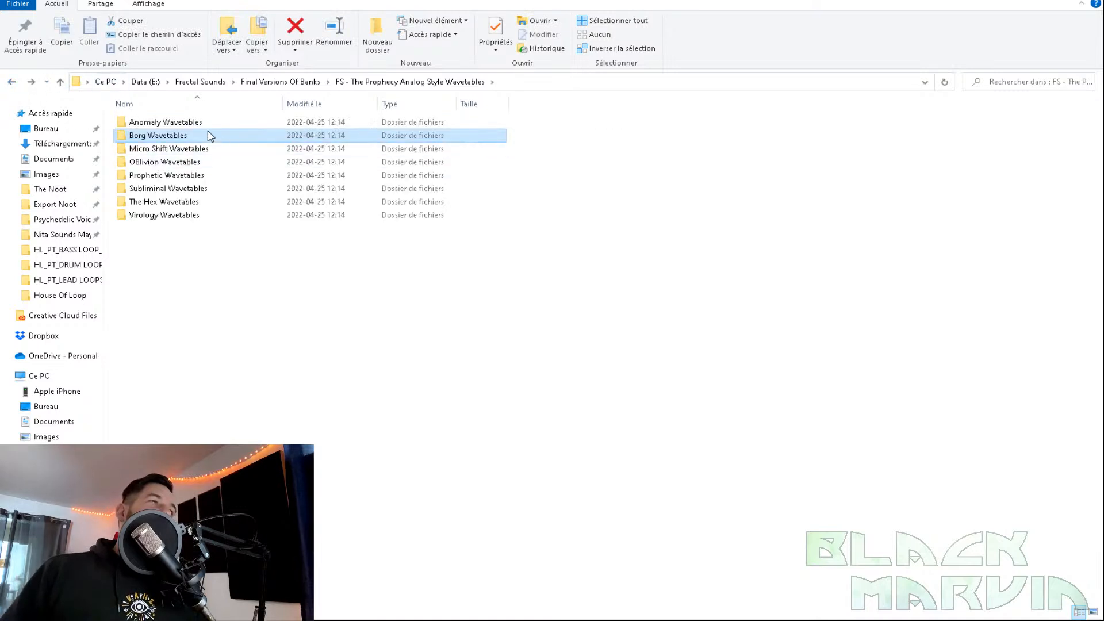
{"action": "double_click", "coordinate": [206, 124]}
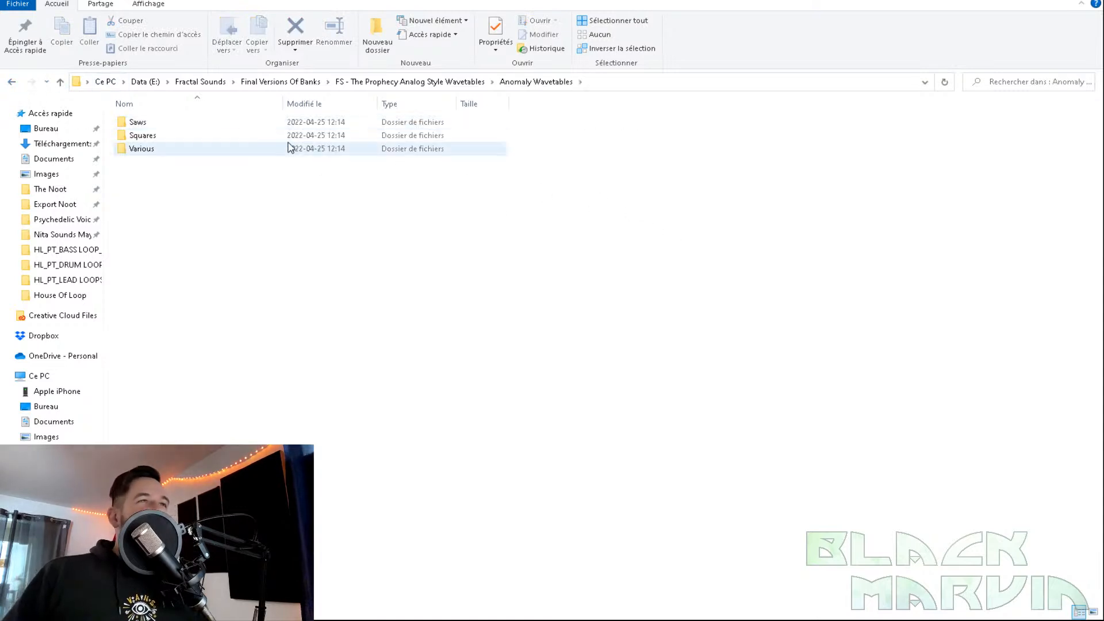
{"action": "left_click", "coordinate": [201, 124]}
{"action": "double_click", "coordinate": [202, 122]}
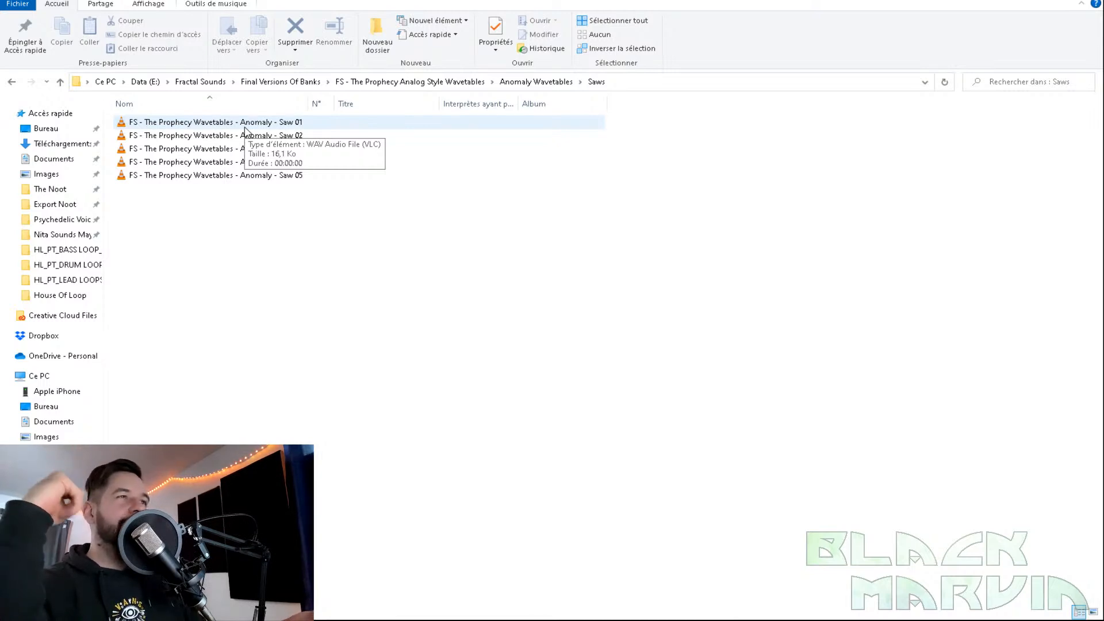
{"action": "left_click", "coordinate": [523, 81]}
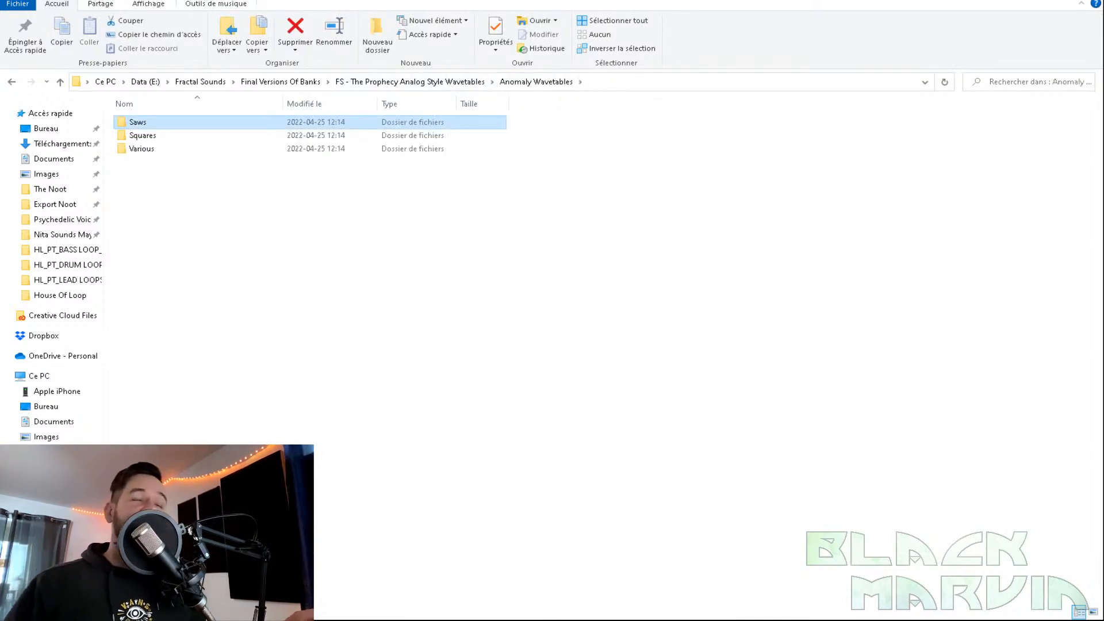
{"action": "key", "text": "alt+Tab"}
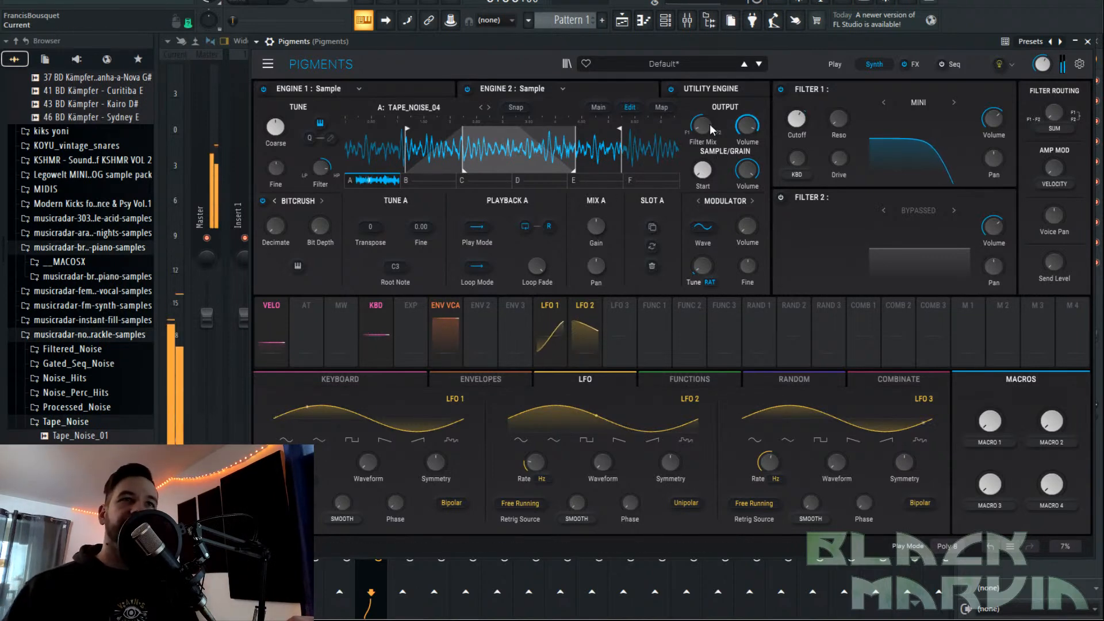
Change Engine 1's shaper mode from BitCrush to Unison and return the engine to its main view.
{"action": "mouse_move", "coordinate": [742, 132]}
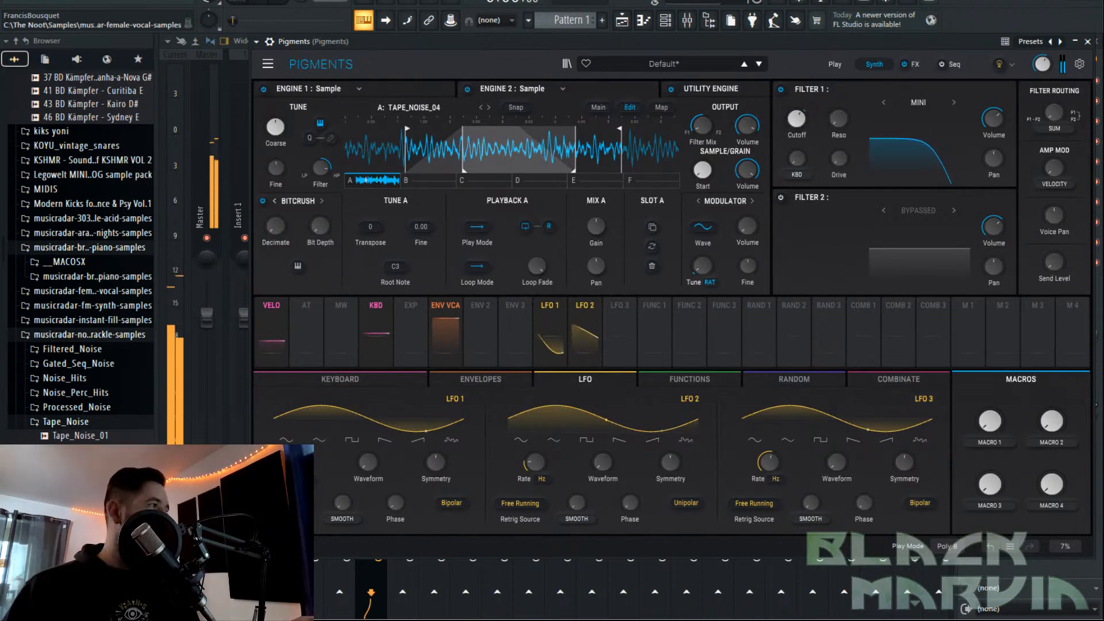
{"action": "left_click", "coordinate": [299, 203]}
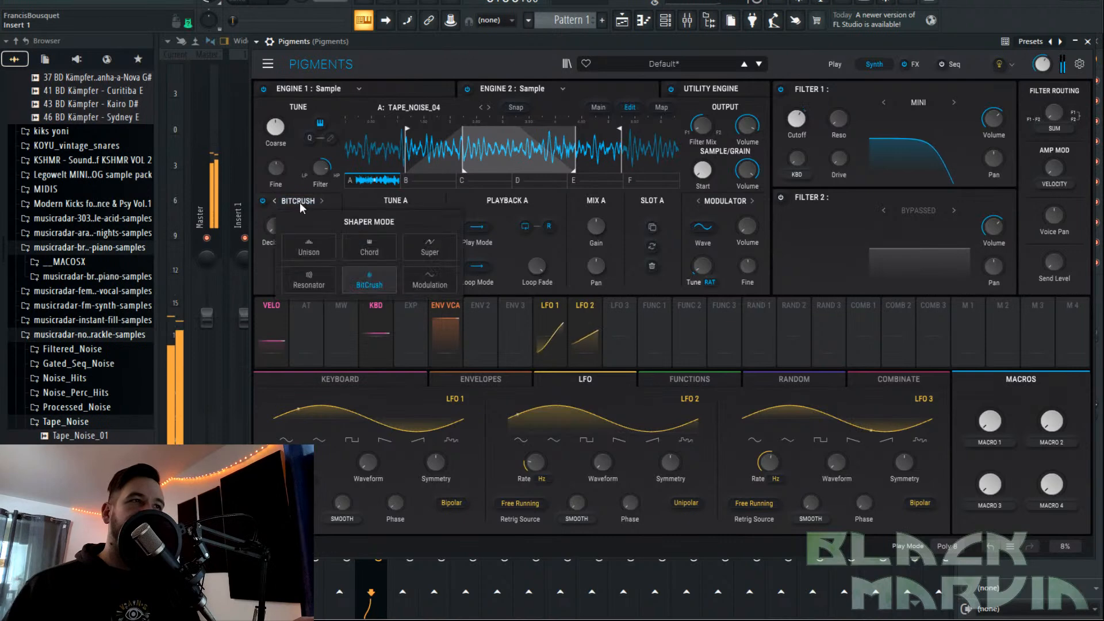
{"action": "left_click", "coordinate": [391, 91]}
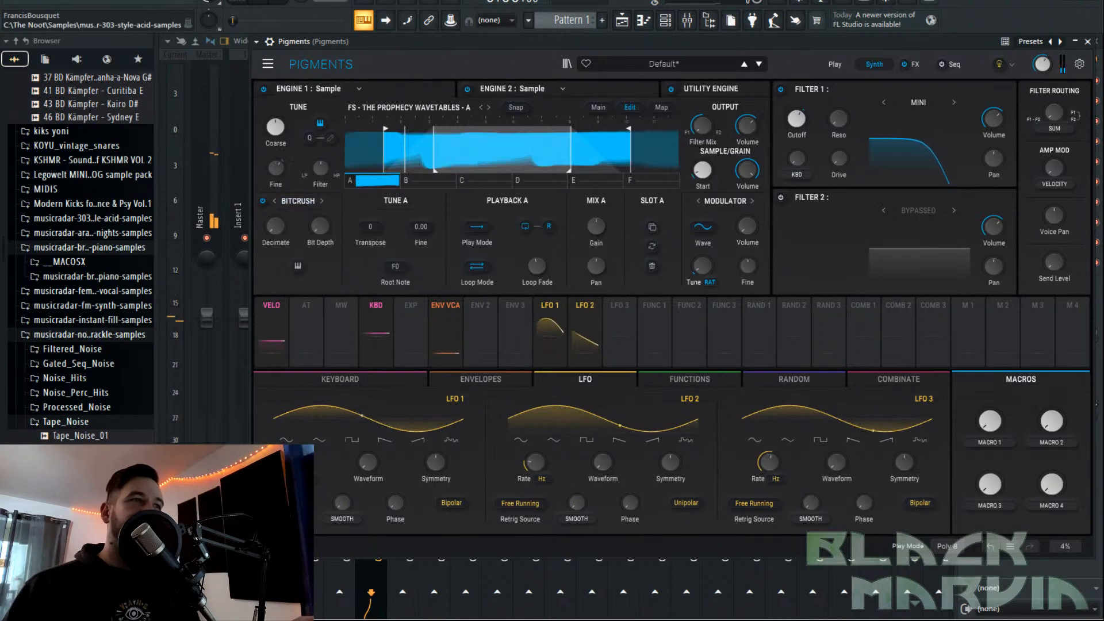
{"action": "left_click", "coordinate": [303, 201]}
{"action": "left_click", "coordinate": [328, 256]}
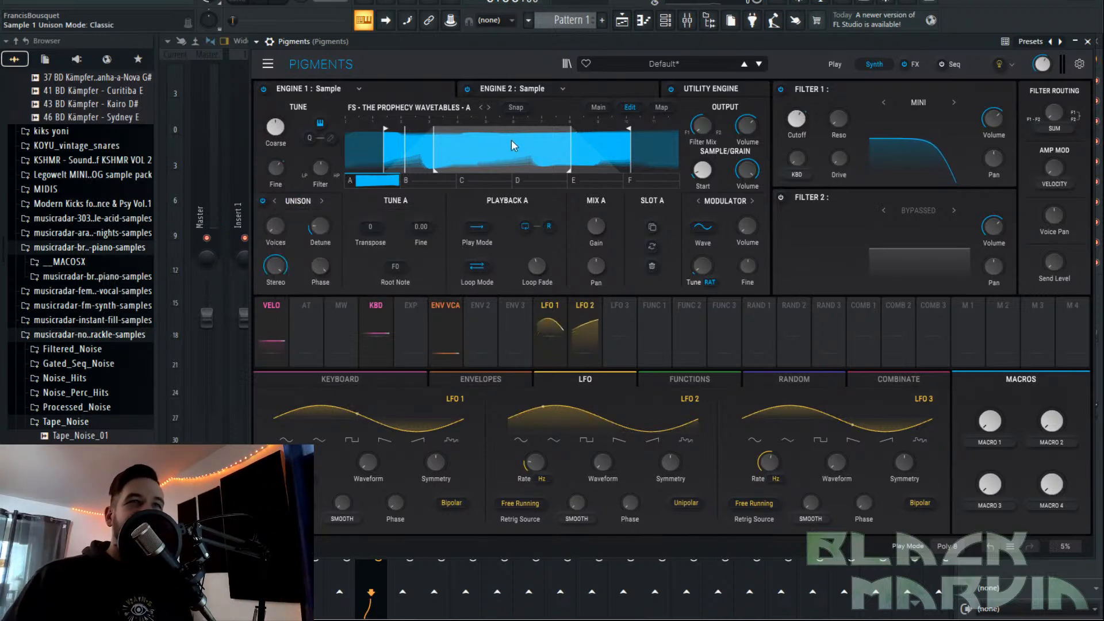
{"action": "left_click", "coordinate": [601, 108]}
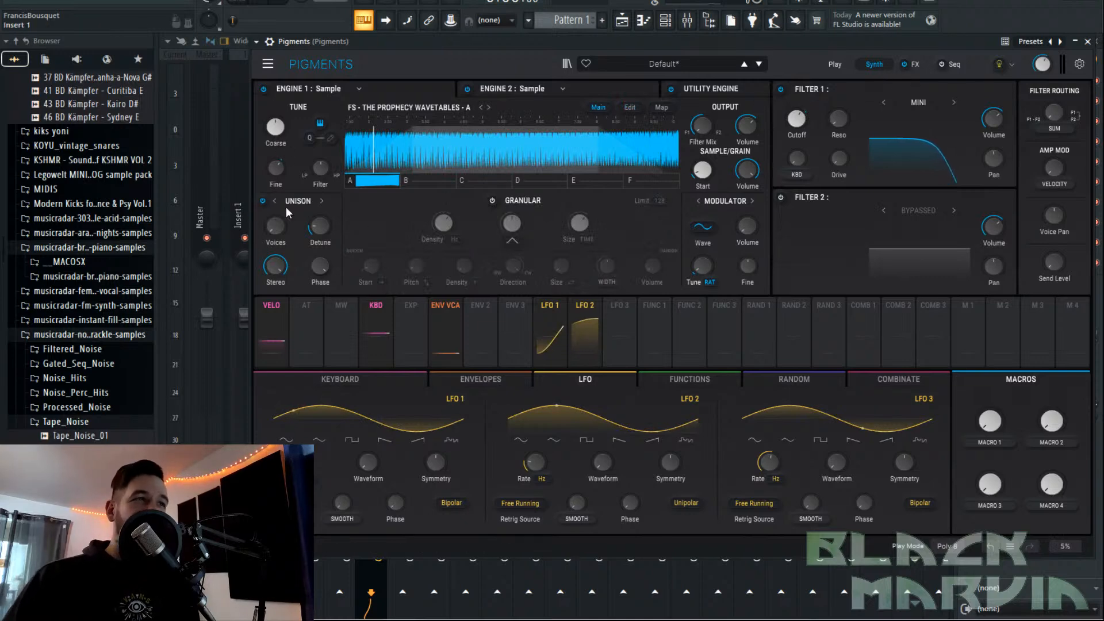
Add a Super Unison effect to the first slot of FX B.
{"action": "left_click", "coordinate": [915, 65]}
{"action": "left_click", "coordinate": [401, 165]}
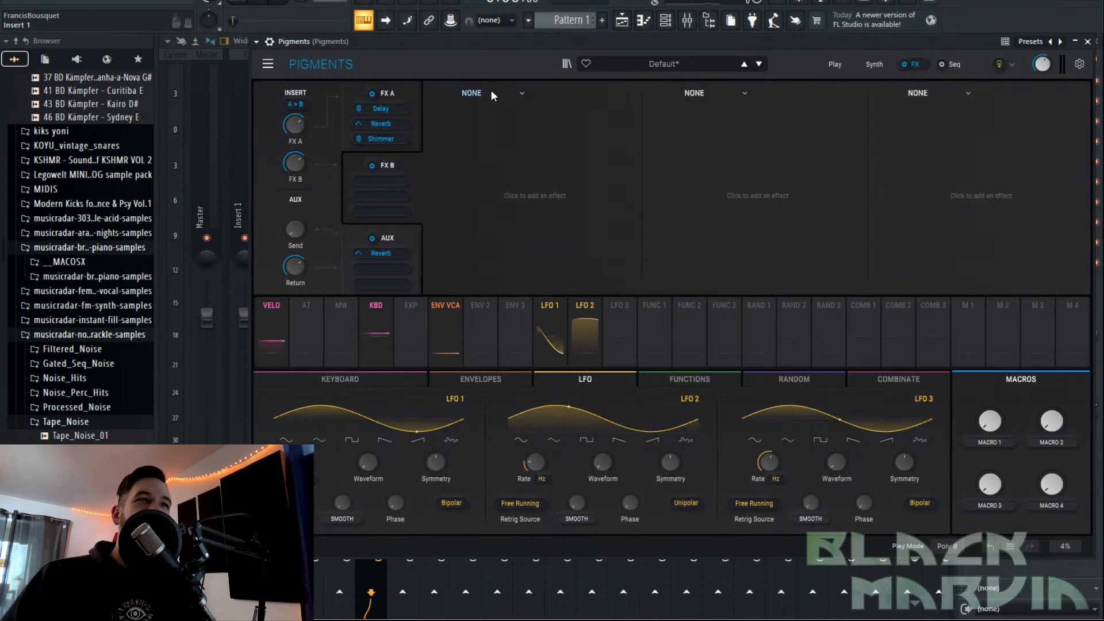
{"action": "left_click", "coordinate": [494, 91]}
{"action": "left_click", "coordinate": [511, 234]}
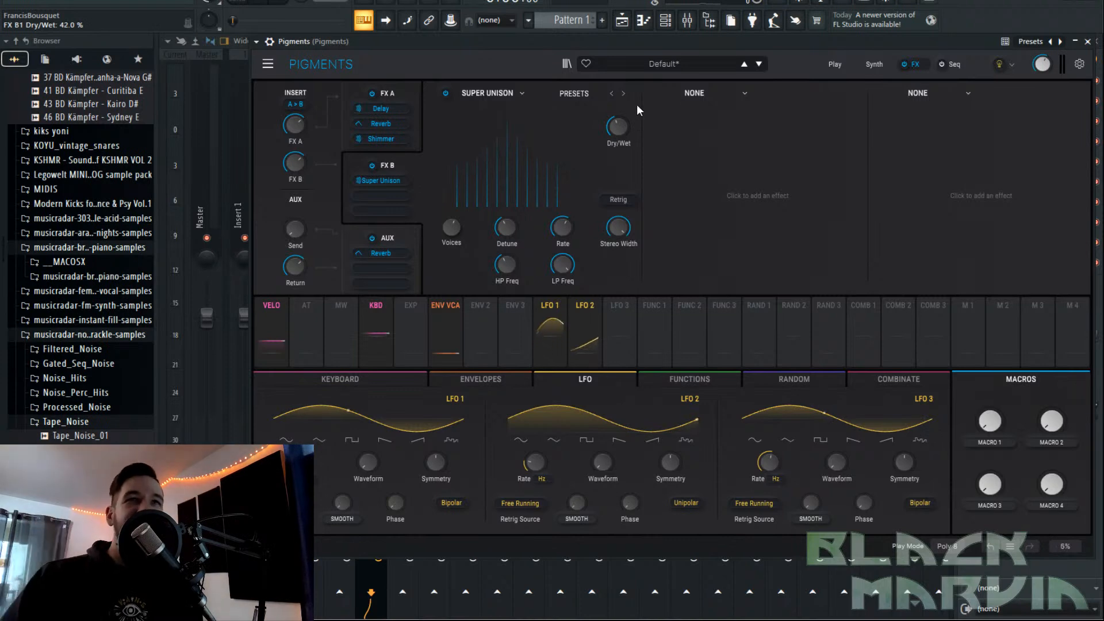
Set the Super Unison effect's dry/wet to 35% and bypass the effect.
{"action": "scroll", "coordinate": [617, 127], "scroll_direction": "down", "scroll_amount": 2}
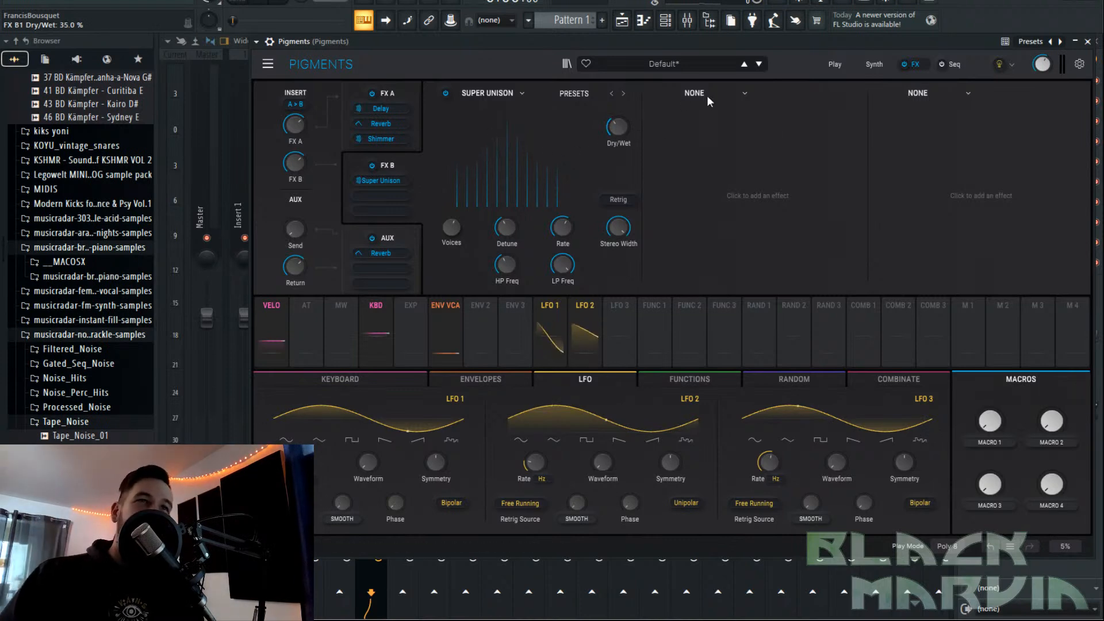
{"action": "left_click", "coordinate": [886, 64]}
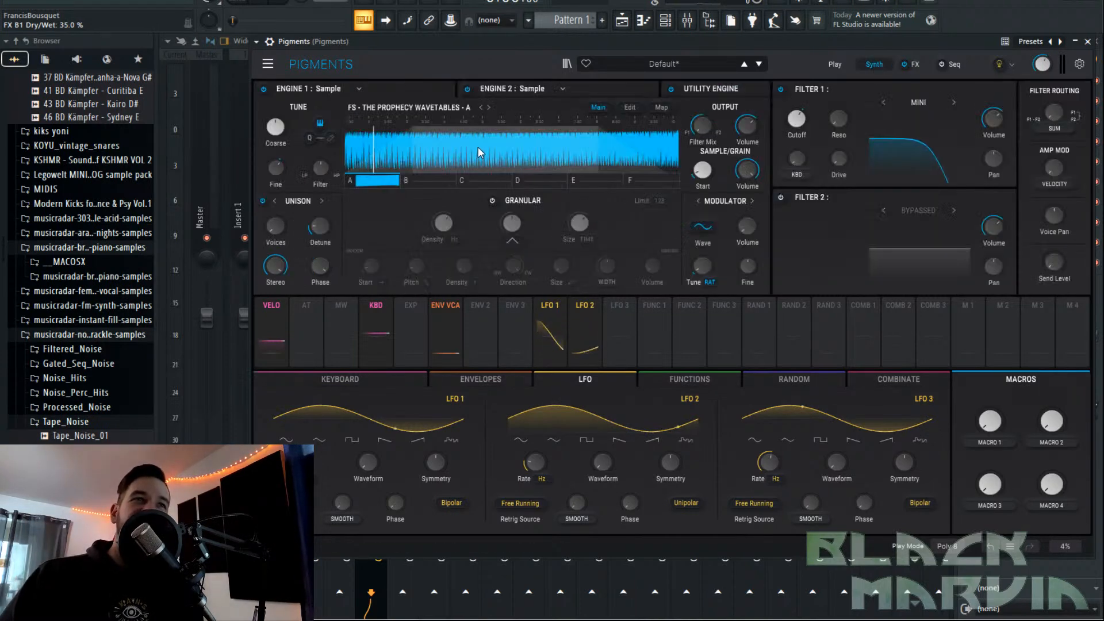
{"action": "left_click", "coordinate": [912, 65]}
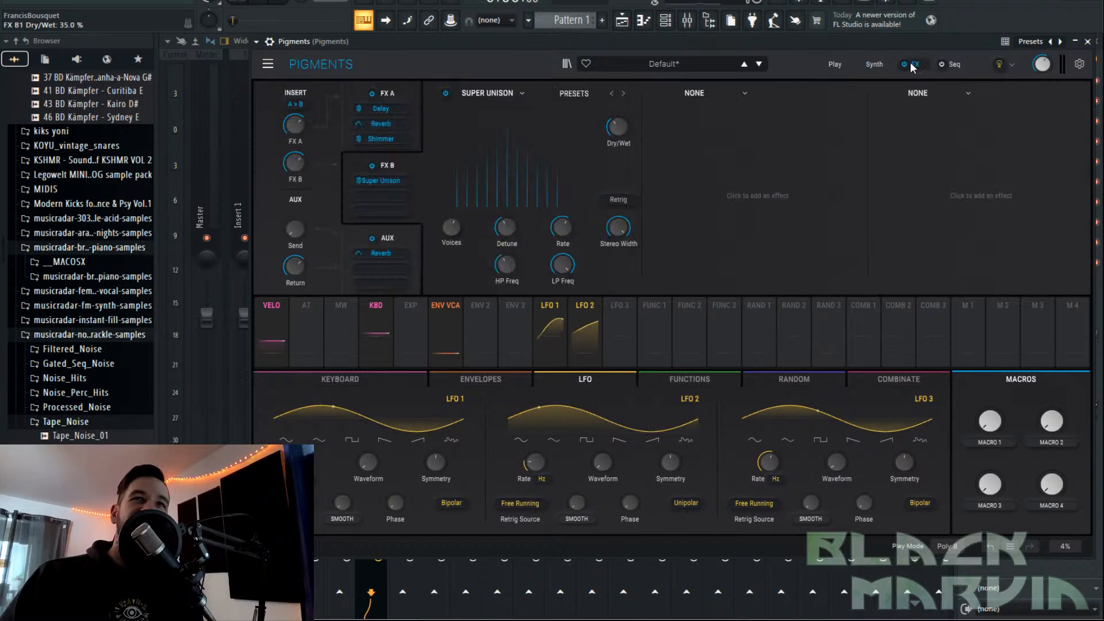
{"action": "left_click", "coordinate": [445, 92]}
Set Engine 1's unison voices to 2.42, try the Modulation shaper mode and return the shaper to Unison.
{"action": "left_click", "coordinate": [874, 66]}
{"action": "left_click_drag", "start_coordinate": [285, 222], "coordinate": [290, 218]}
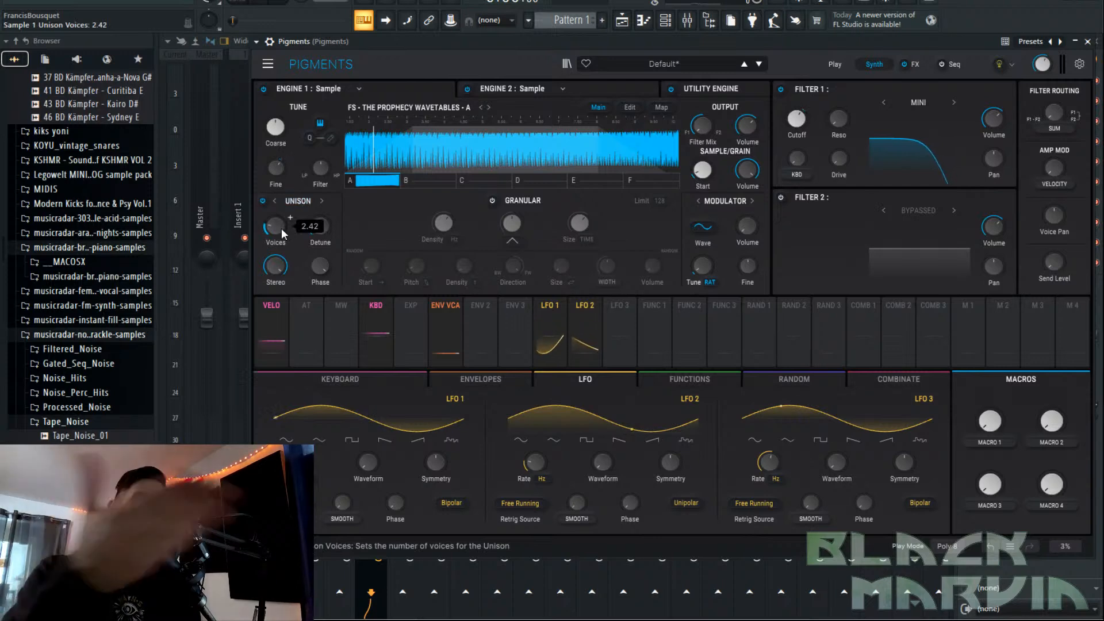
{"action": "left_click", "coordinate": [301, 201]}
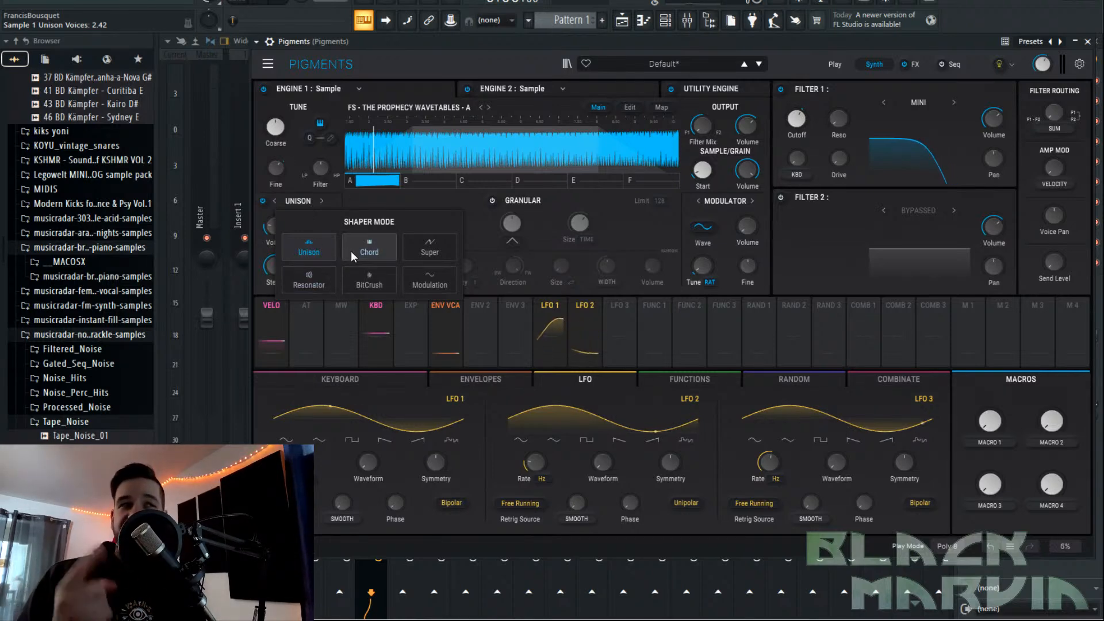
{"action": "left_click", "coordinate": [426, 285]}
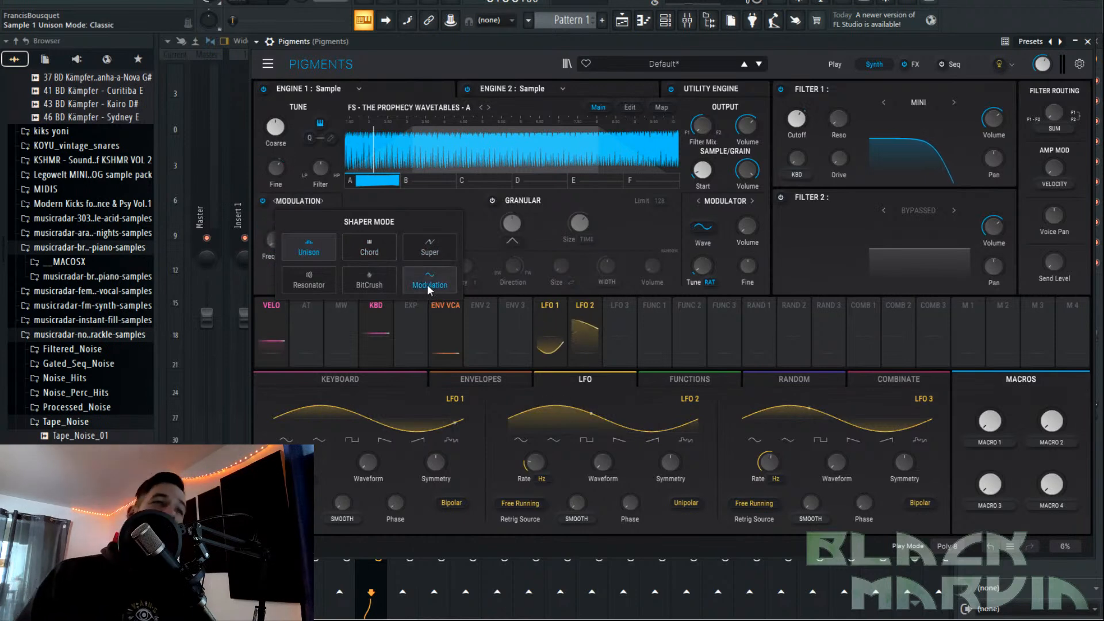
{"action": "left_click", "coordinate": [299, 207]}
{"action": "left_click", "coordinate": [318, 246]}
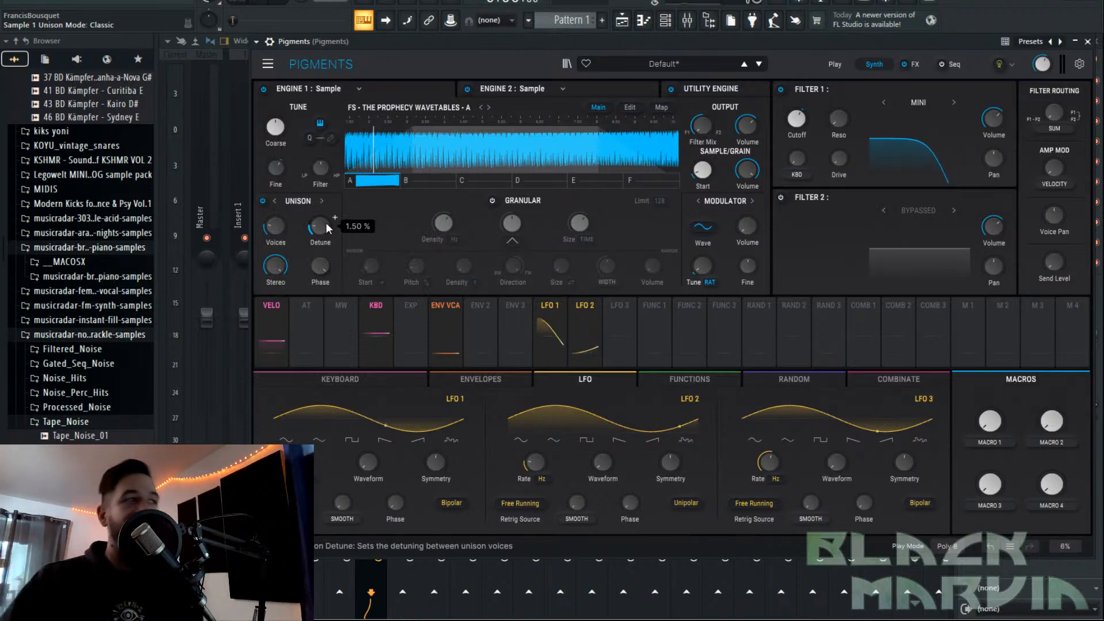
Re-enable Super Unison and move it to the first slot of FX A, swapping it with the Delay.
{"action": "left_click", "coordinate": [914, 64]}
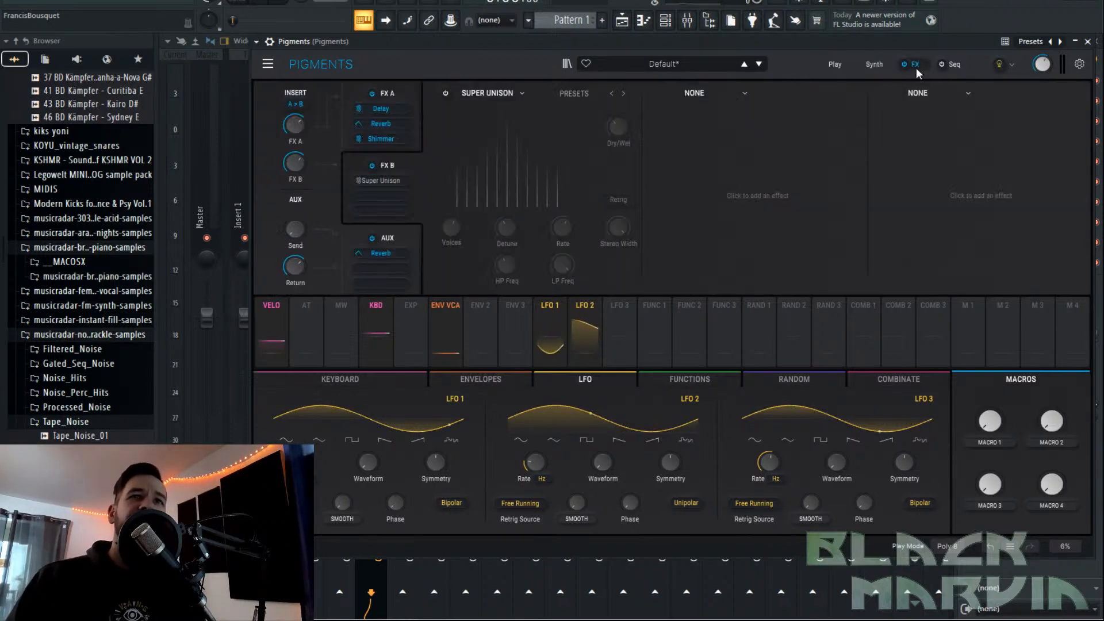
{"action": "left_click", "coordinate": [445, 93]}
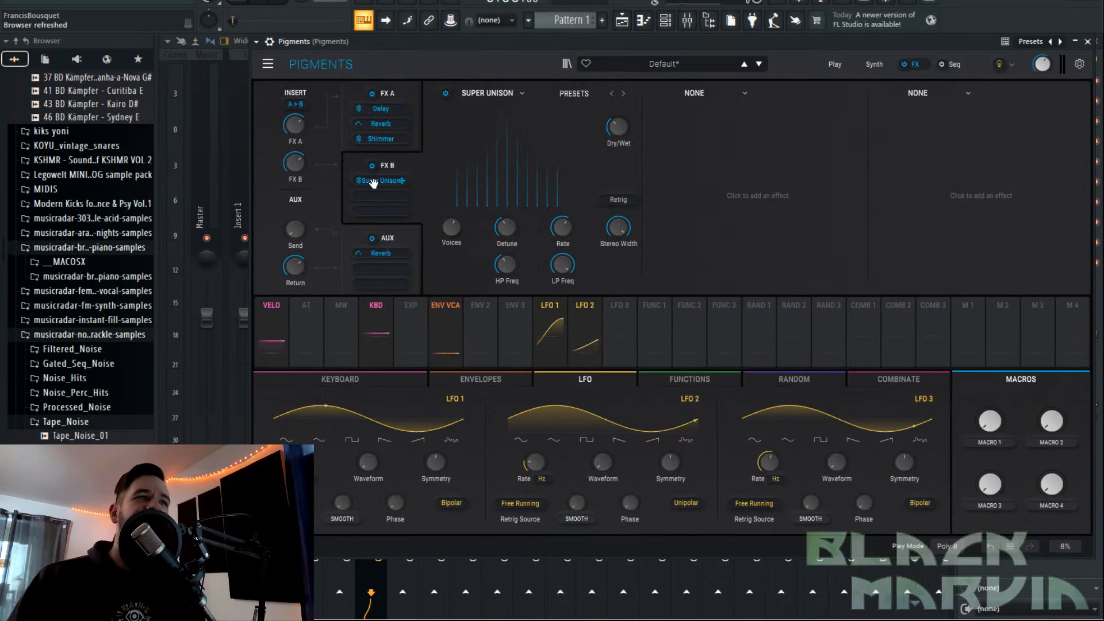
{"action": "left_click_drag", "start_coordinate": [383, 183], "coordinate": [383, 108]}
Change Engine 1's shaper mode to Chord, choose a chord type and set the voices to about 3.92.
{"action": "left_click", "coordinate": [875, 64]}
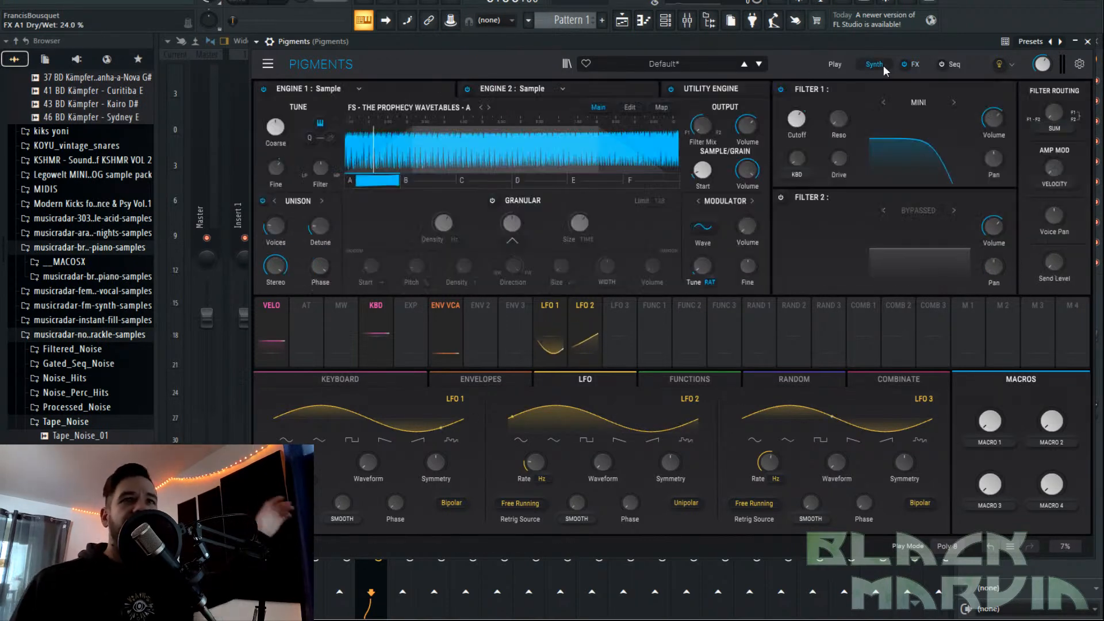
{"action": "left_click", "coordinate": [298, 200]}
{"action": "left_click", "coordinate": [368, 257]}
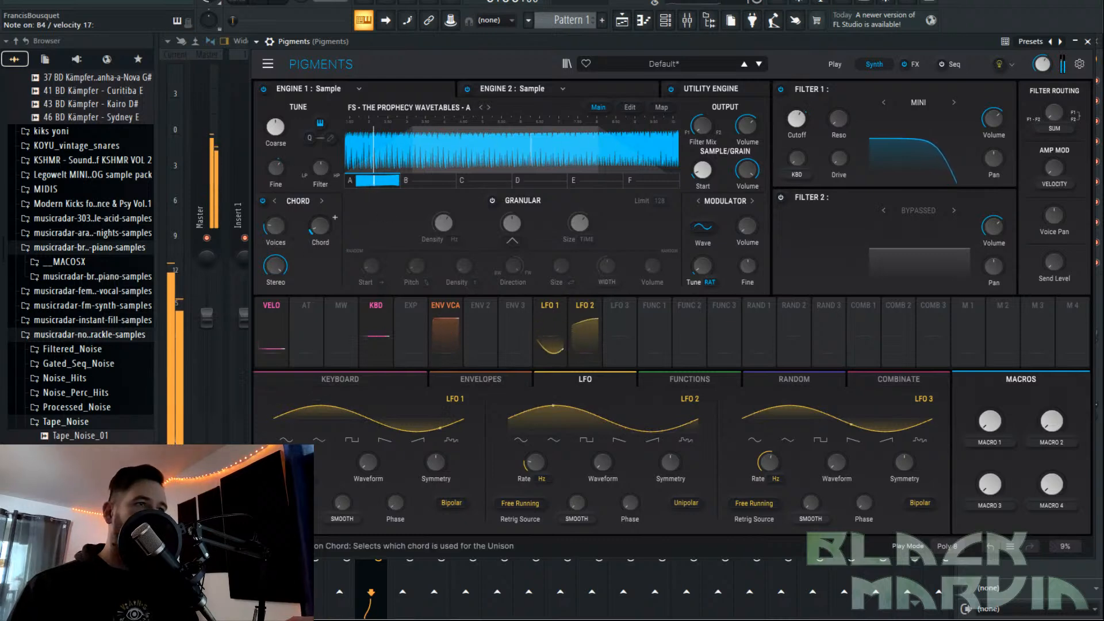
{"action": "left_click", "coordinate": [315, 233]}
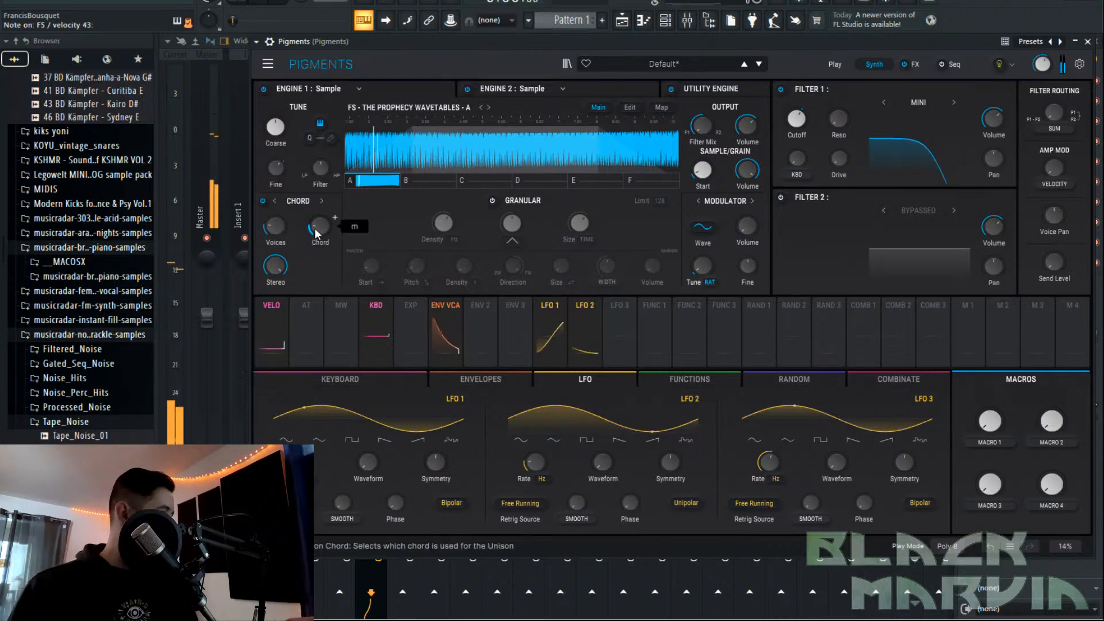
{"action": "left_click_drag", "start_coordinate": [318, 227], "coordinate": [317, 213]}
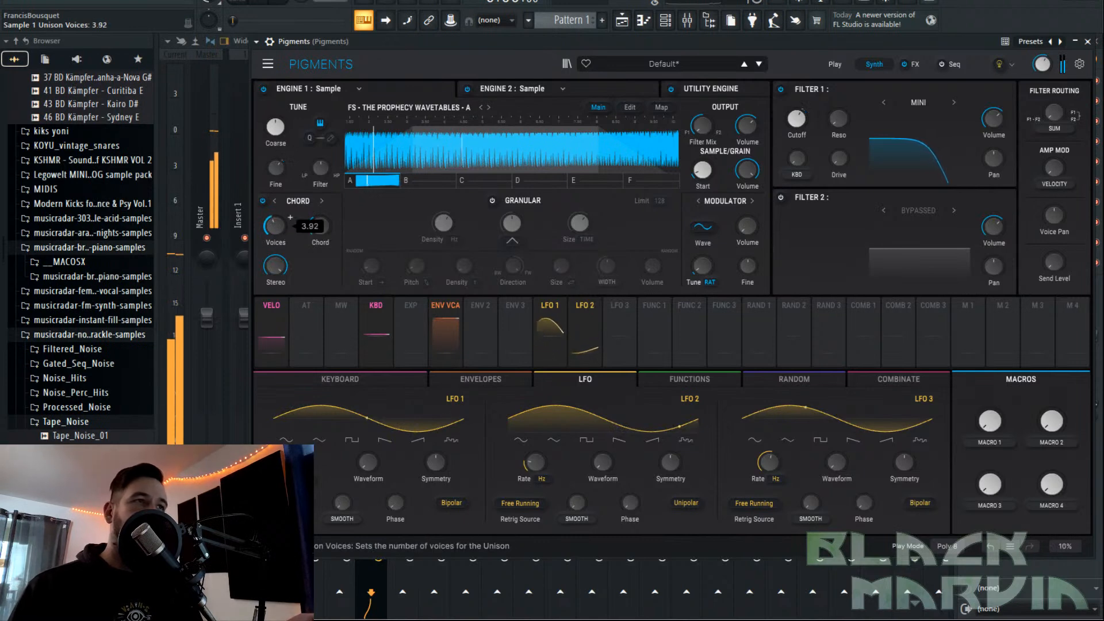
{"action": "mouse_move", "coordinate": [317, 231]}
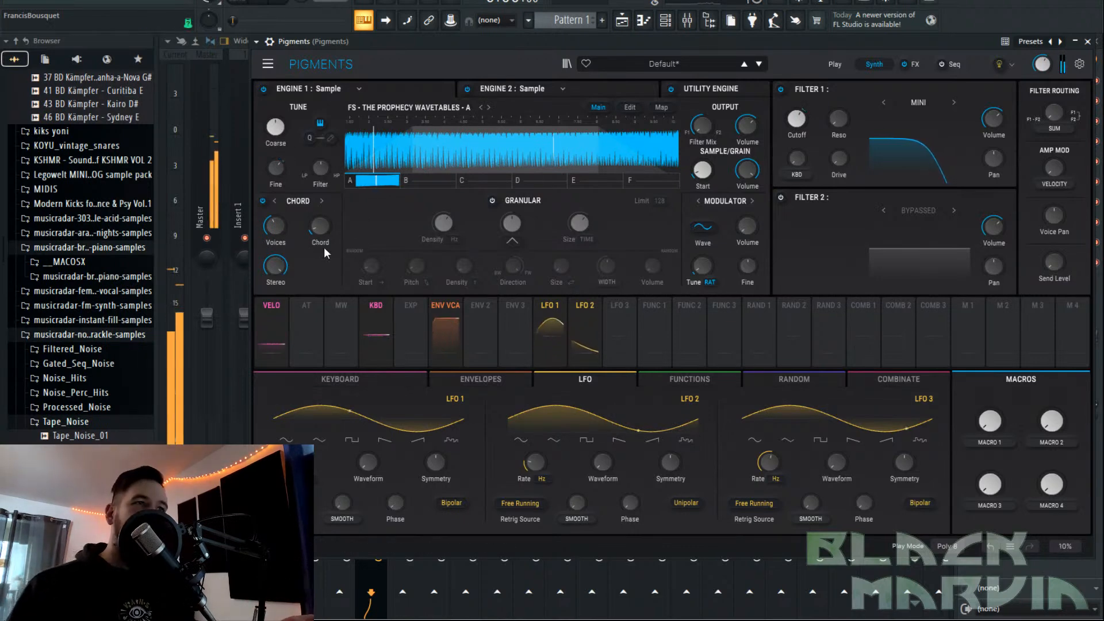
{"action": "mouse_move", "coordinate": [263, 236]}
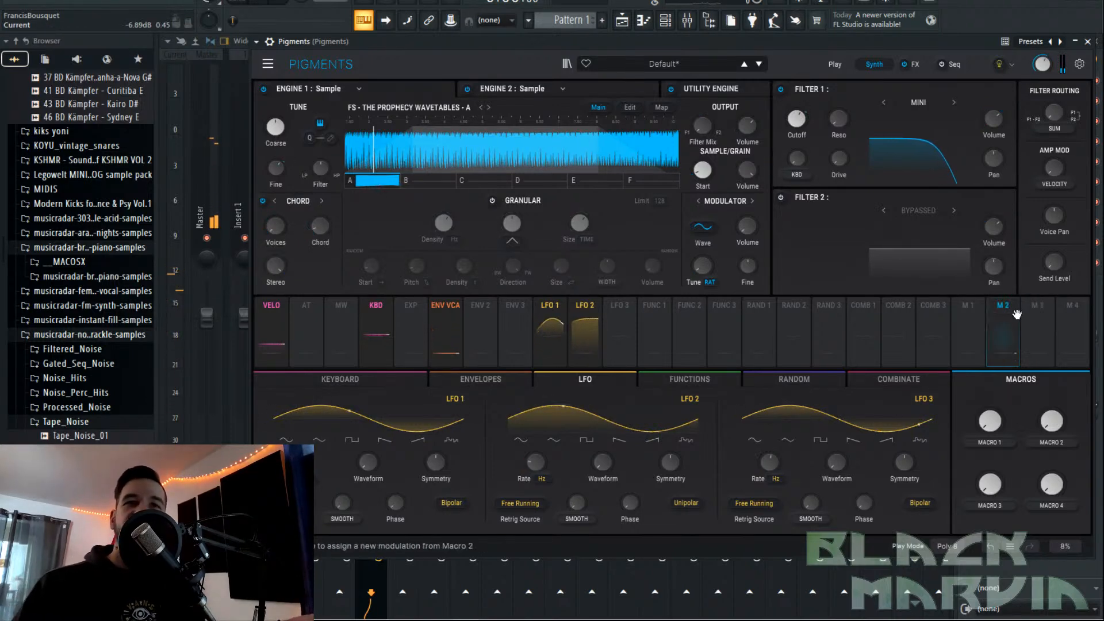
Assign Macro 2 to Engine 1's chord shaper, rename the macro Chord 5 and try out its range.
{"action": "left_click_drag", "start_coordinate": [1011, 305], "coordinate": [276, 266]}
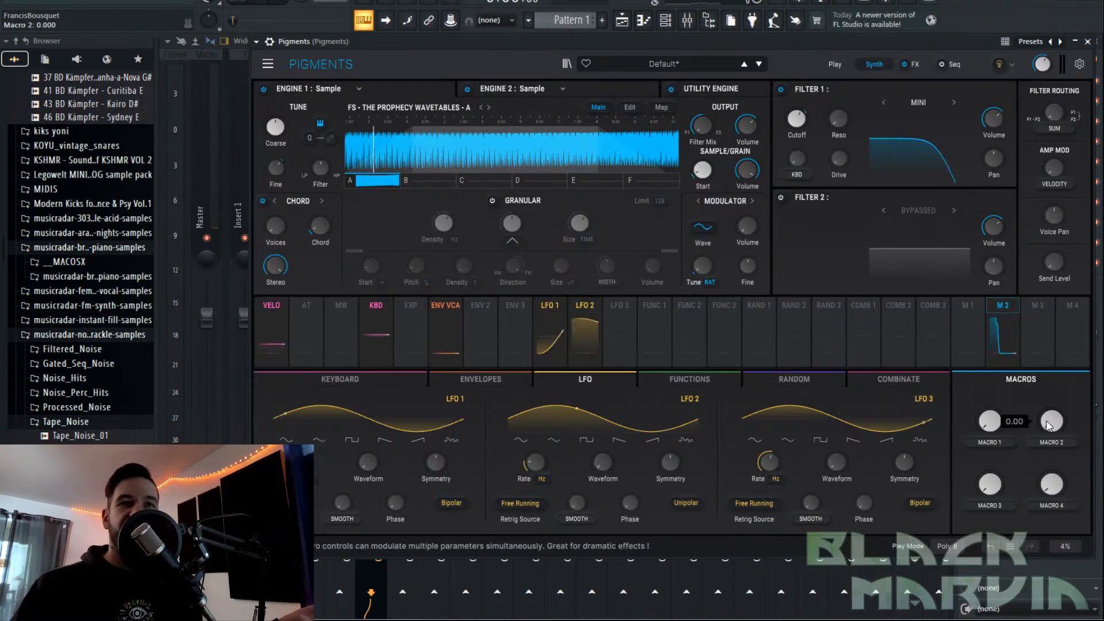
{"action": "double_click", "coordinate": [1061, 443]}
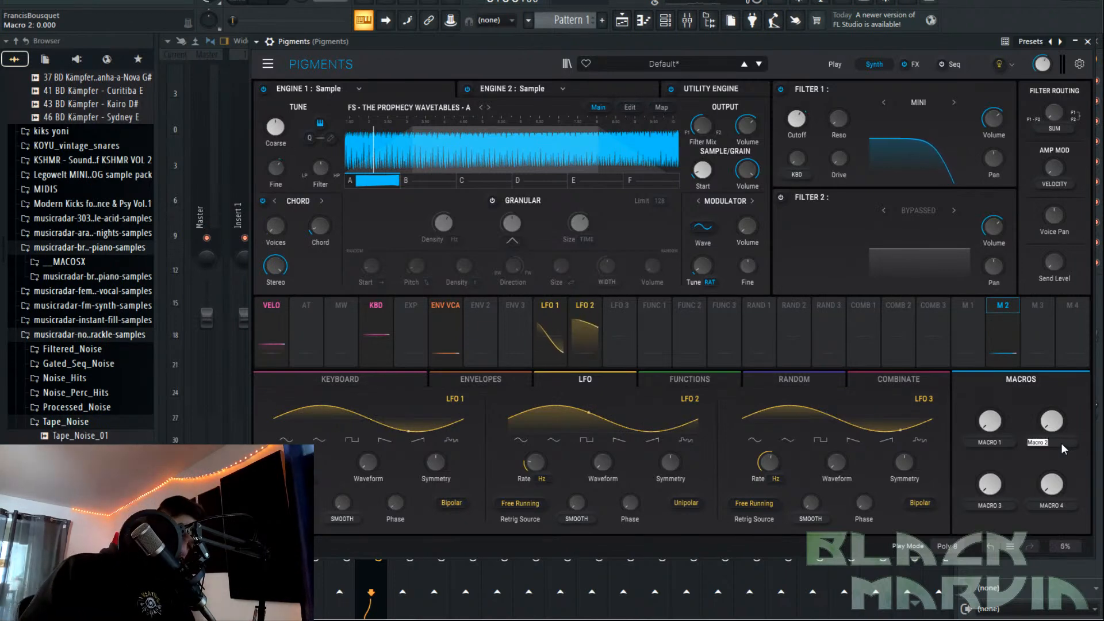
{"action": "type", "text": "5"}
{"action": "key", "text": "Return"}
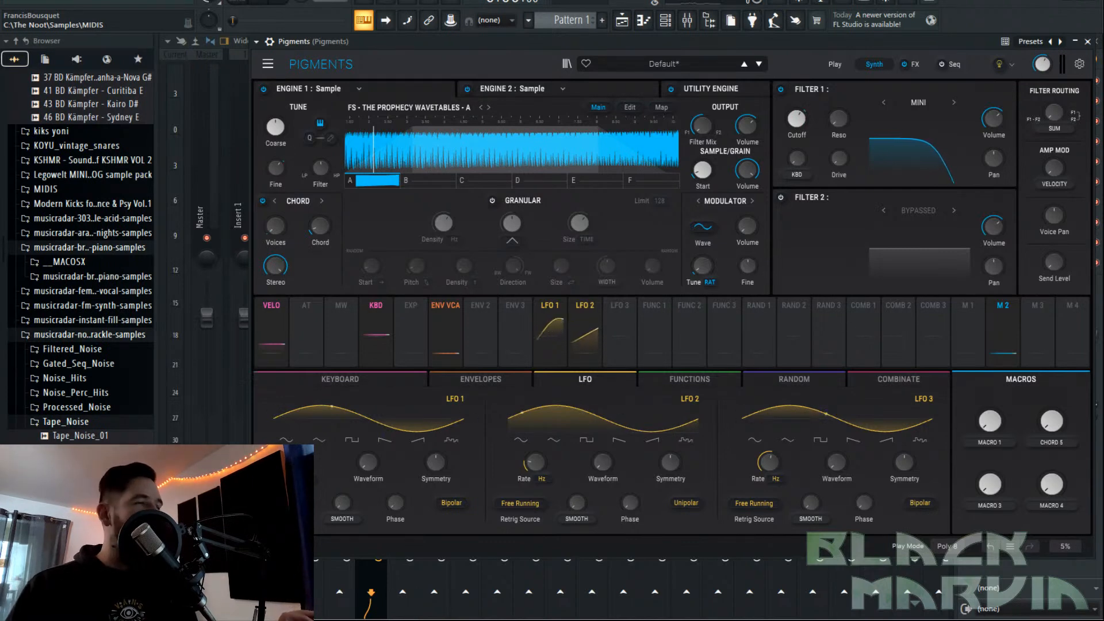
{"action": "left_click_drag", "start_coordinate": [1051, 424], "coordinate": [1065, 460]}
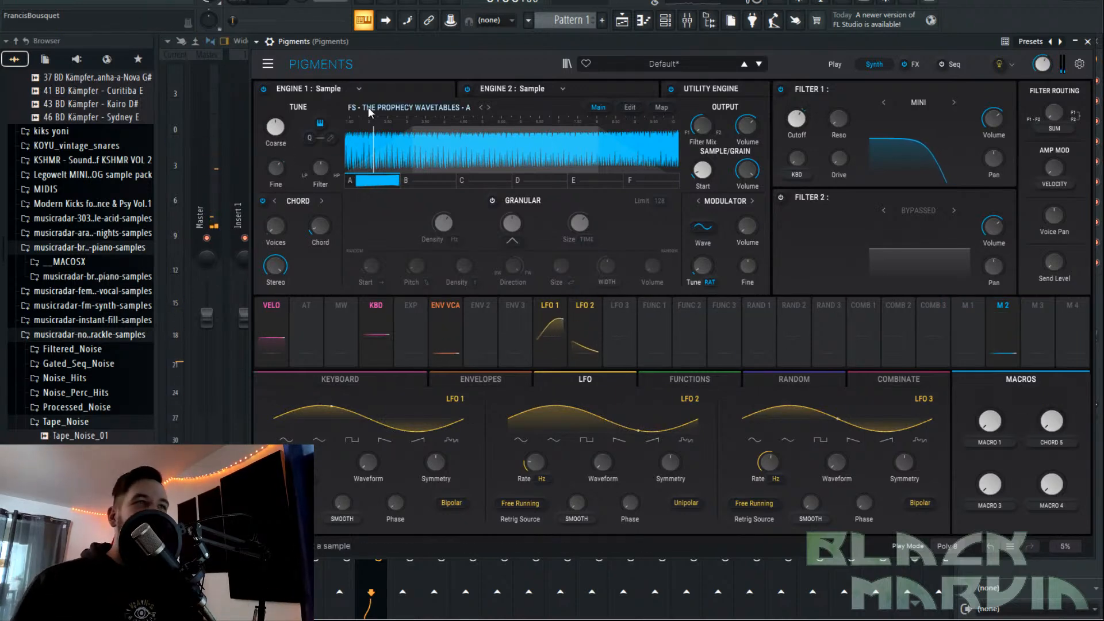
Try different dry/wet amounts on Super Unison in FX A, together with the Chord 5 macro, and lower the mix to 15%.
{"action": "left_click", "coordinate": [912, 64]}
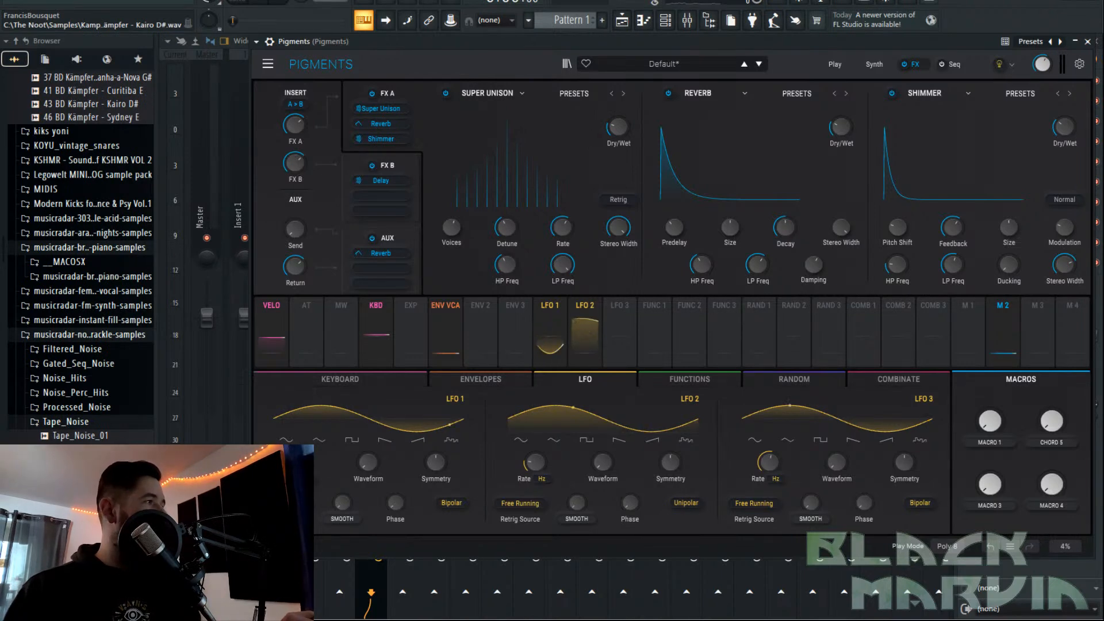
{"action": "mouse_move", "coordinate": [618, 126]}
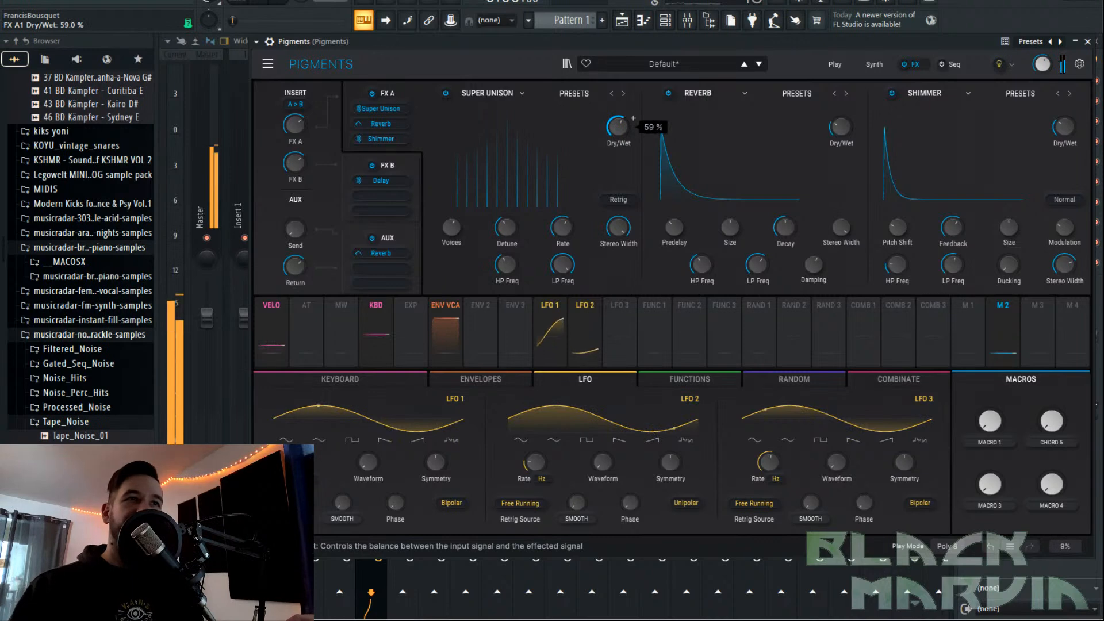
{"action": "scroll", "coordinate": [633, 118], "scroll_direction": "down", "scroll_amount": 5}
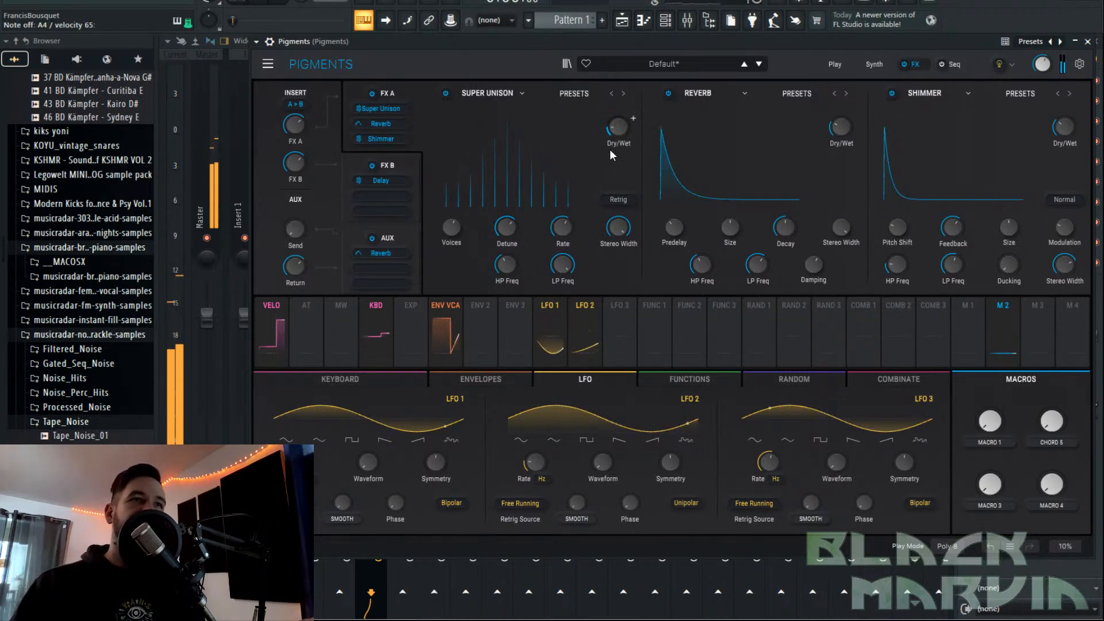
{"action": "left_click_drag", "start_coordinate": [620, 136], "coordinate": [621, 117]}
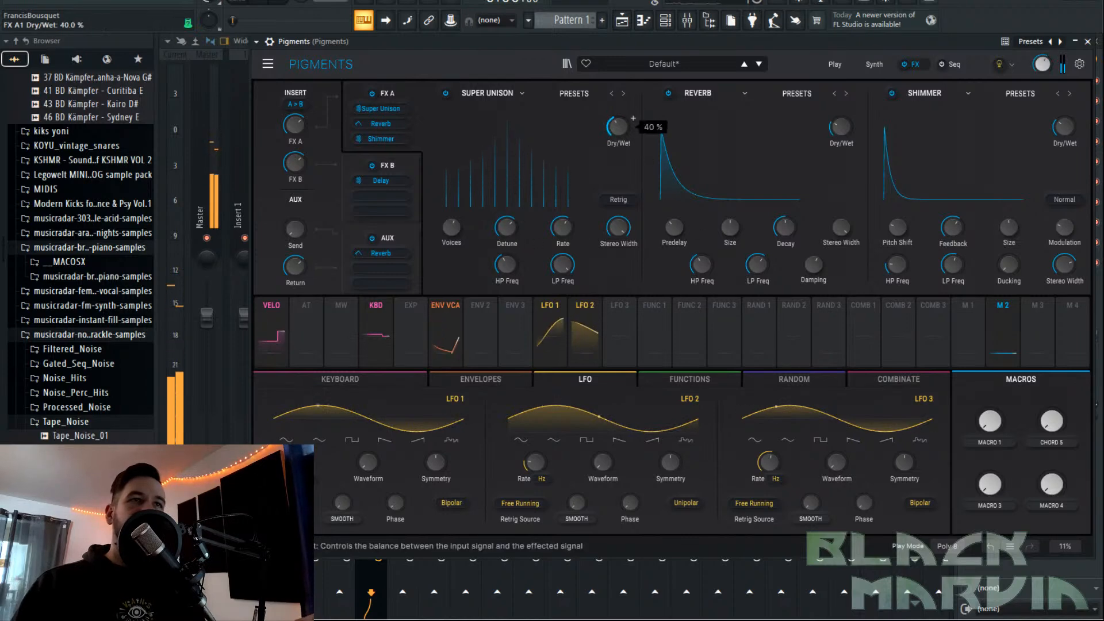
{"action": "mouse_move", "coordinate": [1051, 422]}
{"action": "left_mouse_down"}
{"action": "mouse_move", "coordinate": [1052, 403]}
{"action": "mouse_move", "coordinate": [1052, 423]}
{"action": "left_mouse_up"}
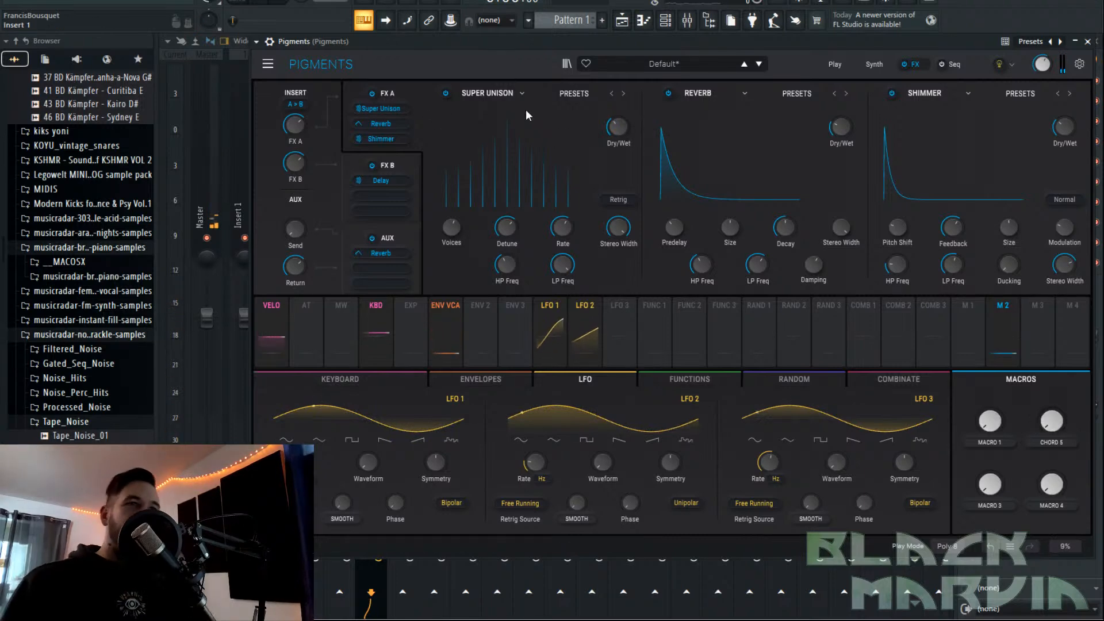
{"action": "mouse_move", "coordinate": [633, 118]}
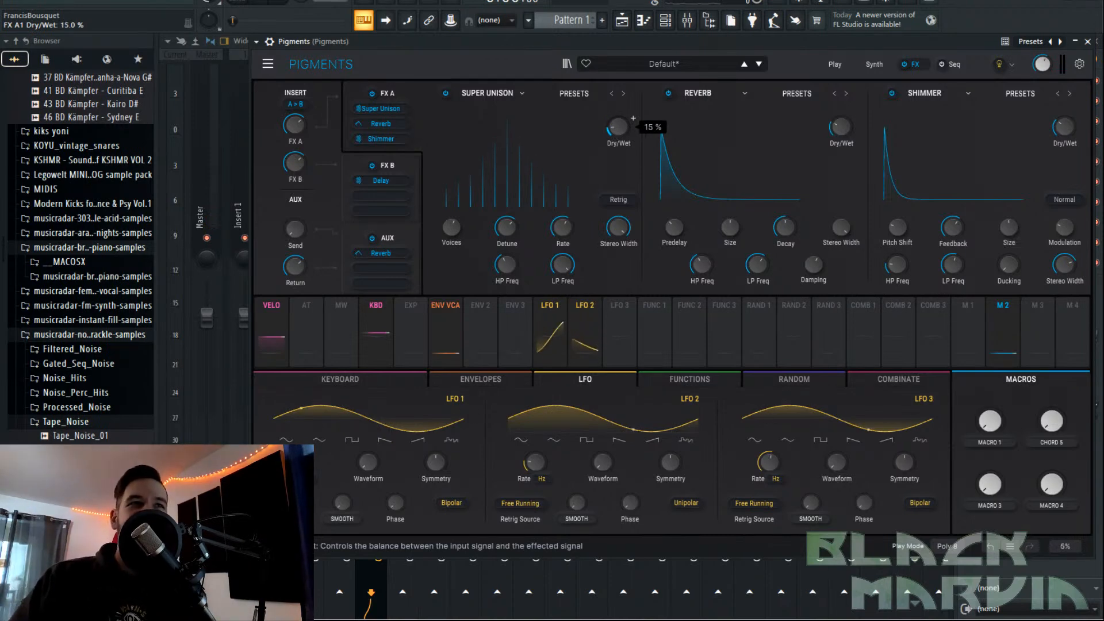
Assign Macro 3 to Super Unison's dry/wet, sweep it up to 1.00 and return it to zero.
{"action": "mouse_move", "coordinate": [1038, 308]}
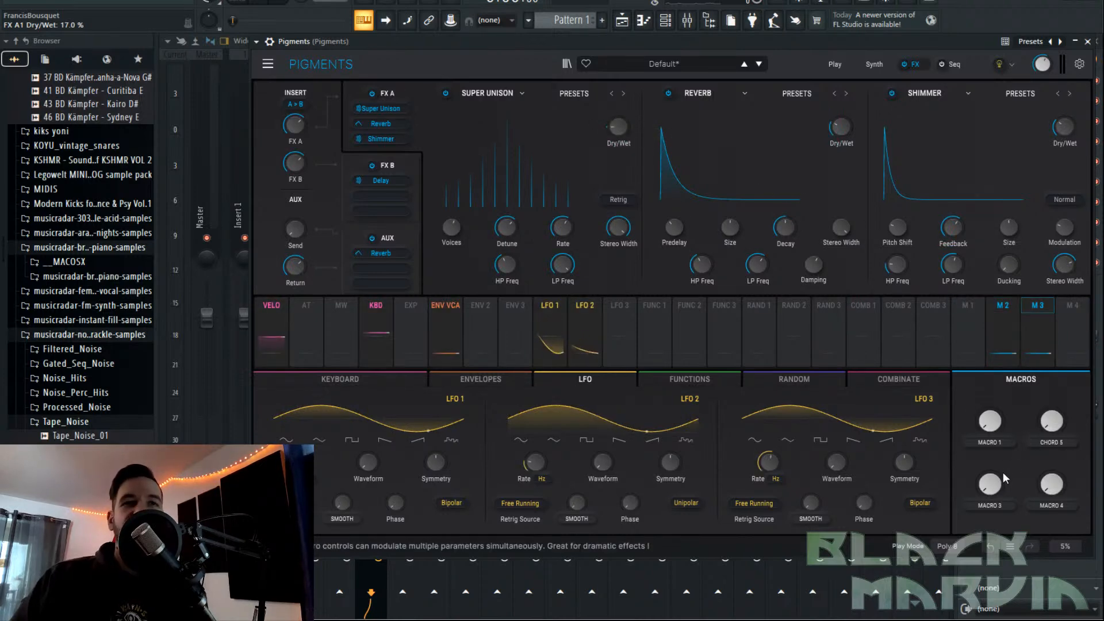
{"action": "left_click_drag", "start_coordinate": [989, 484], "coordinate": [827, 338]}
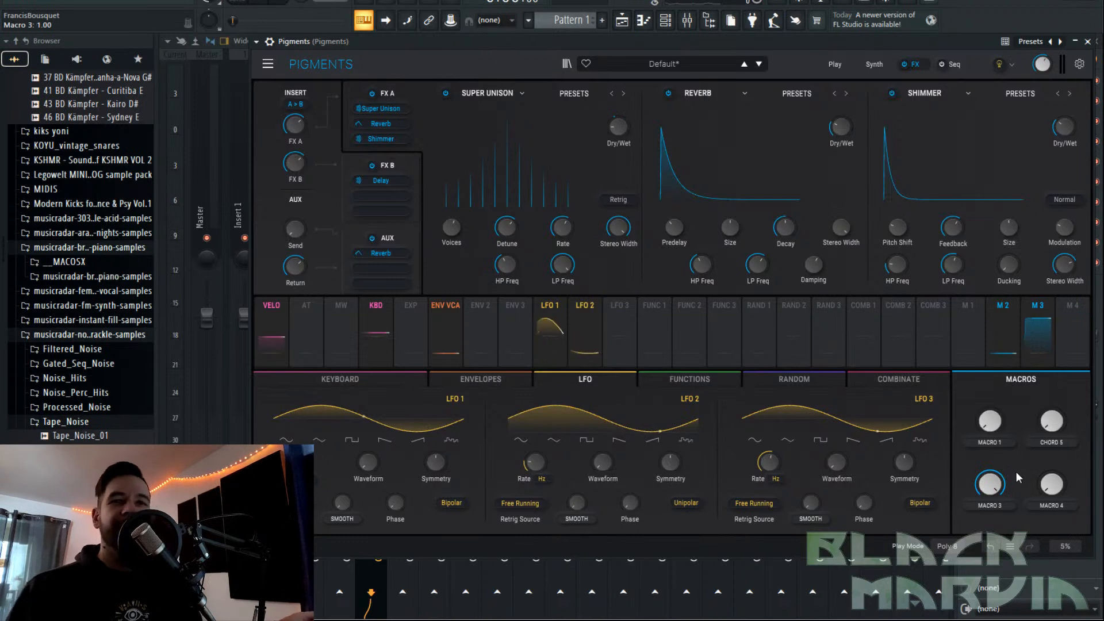
{"action": "mouse_move", "coordinate": [619, 157]}
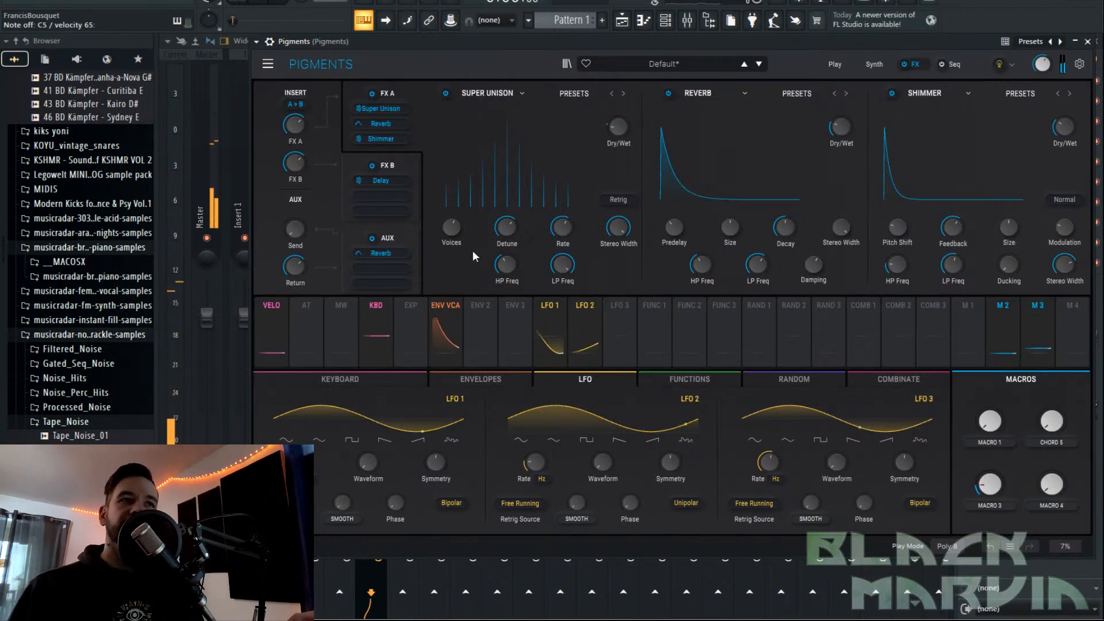
{"action": "mouse_move", "coordinate": [990, 484]}
{"action": "left_mouse_down"}
{"action": "mouse_move", "coordinate": [990, 454]}
{"action": "mouse_move", "coordinate": [989, 484]}
{"action": "left_mouse_up"}
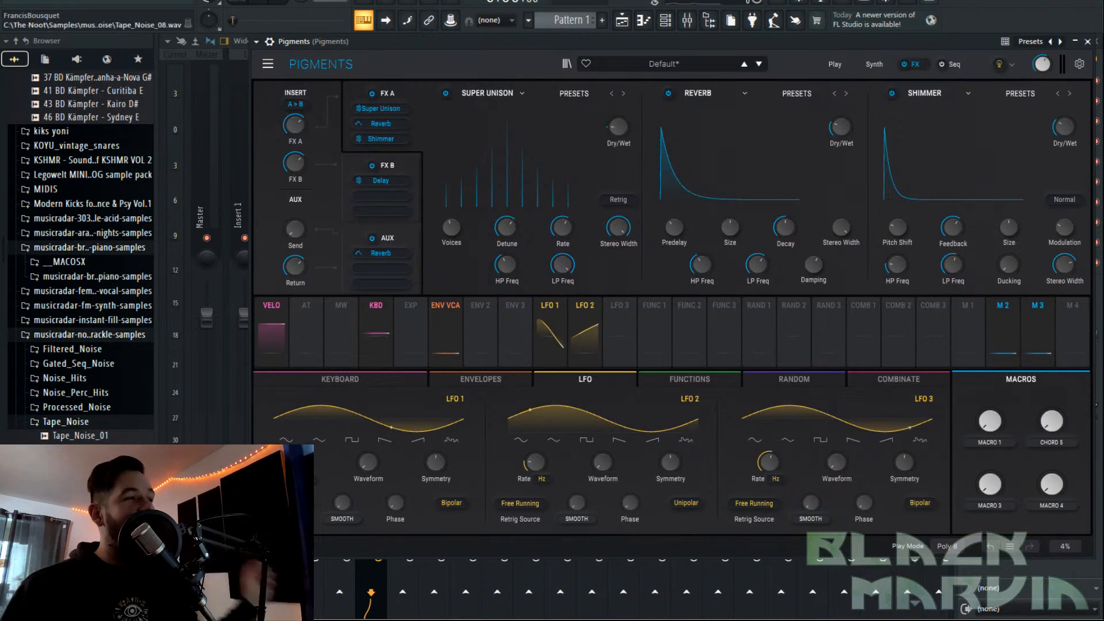
Replace the Delay in the first slot of FX B with Chorus JUN-6.
{"action": "left_click", "coordinate": [873, 64]}
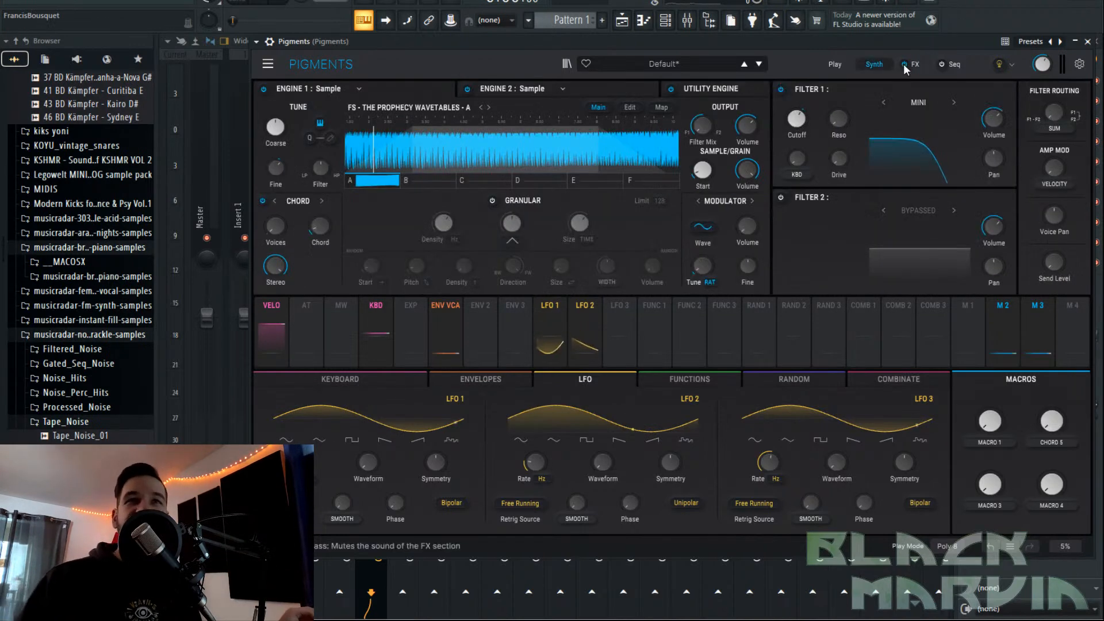
{"action": "left_click", "coordinate": [914, 63]}
{"action": "left_click", "coordinate": [882, 63]}
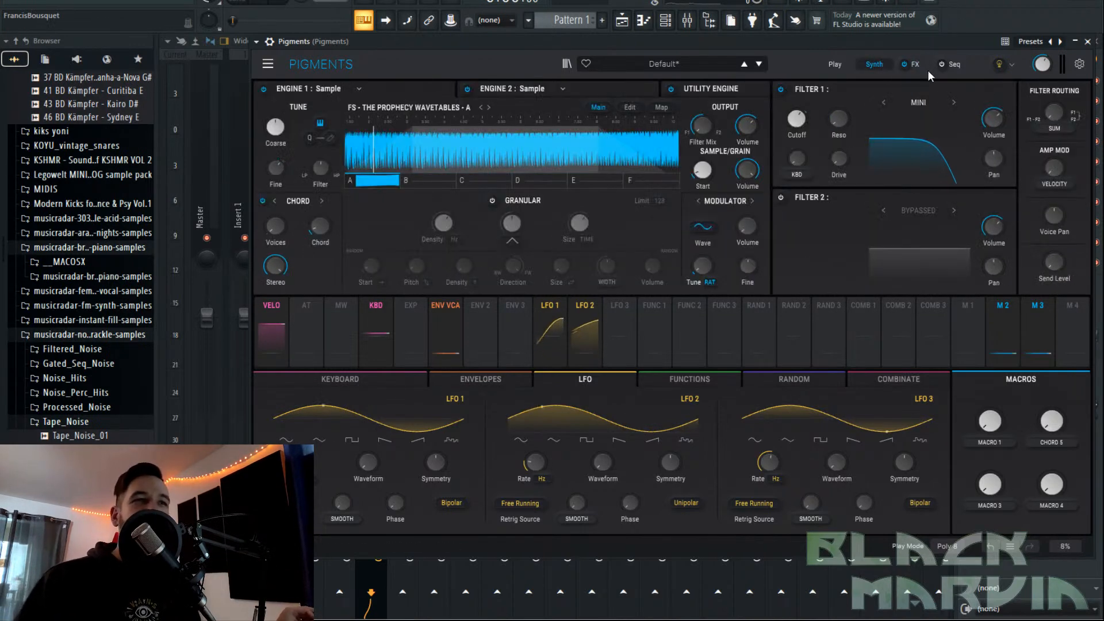
{"action": "left_click", "coordinate": [923, 66]}
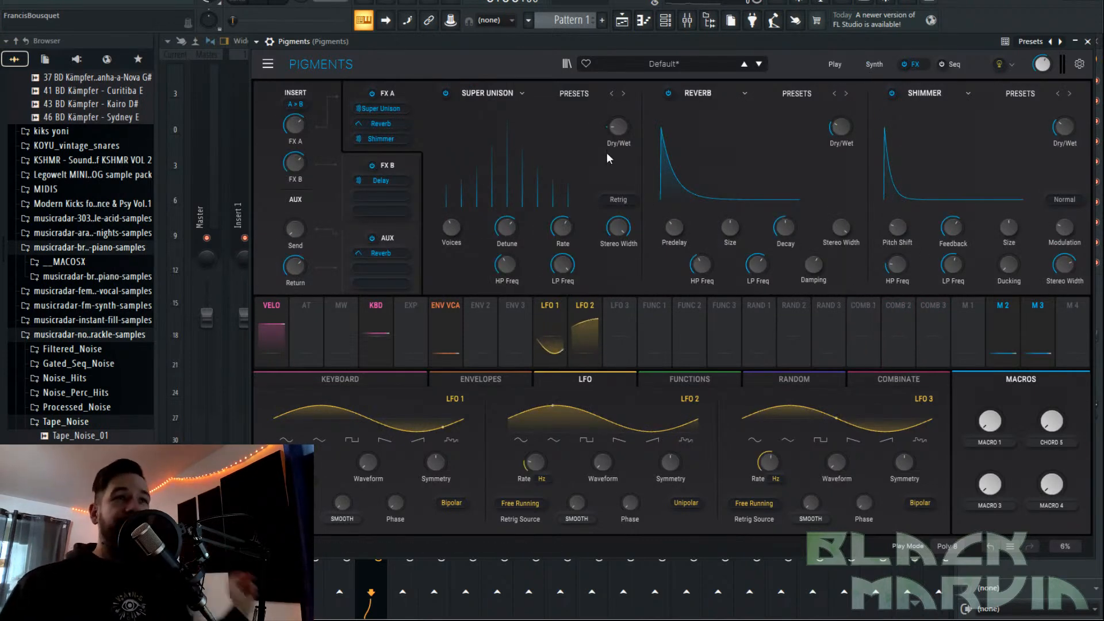
{"action": "left_click", "coordinate": [410, 167]}
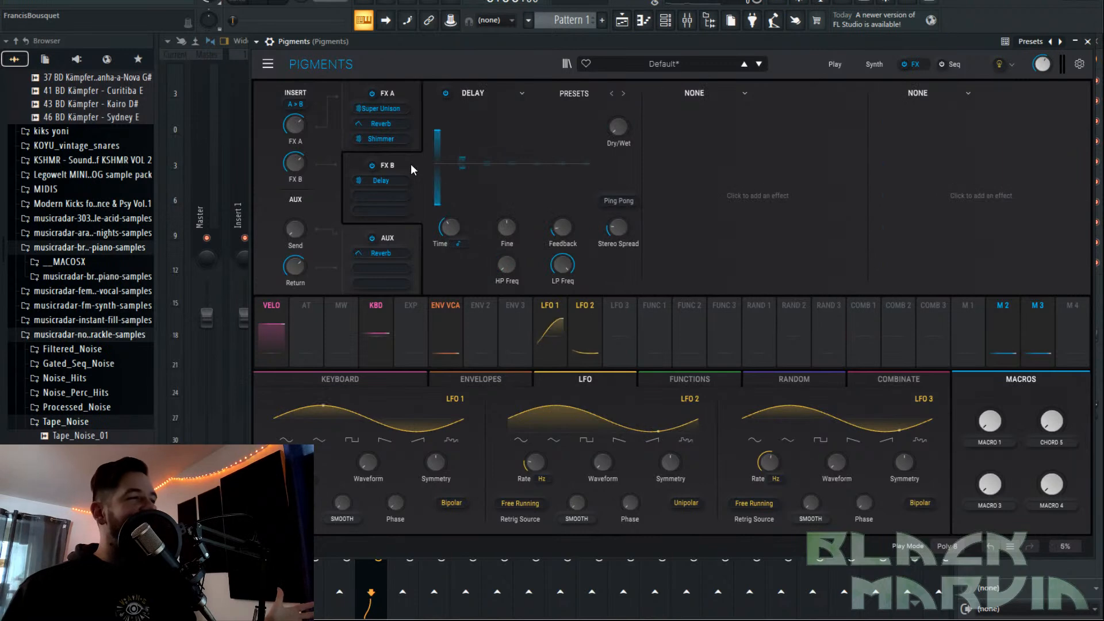
{"action": "left_click", "coordinate": [485, 93]}
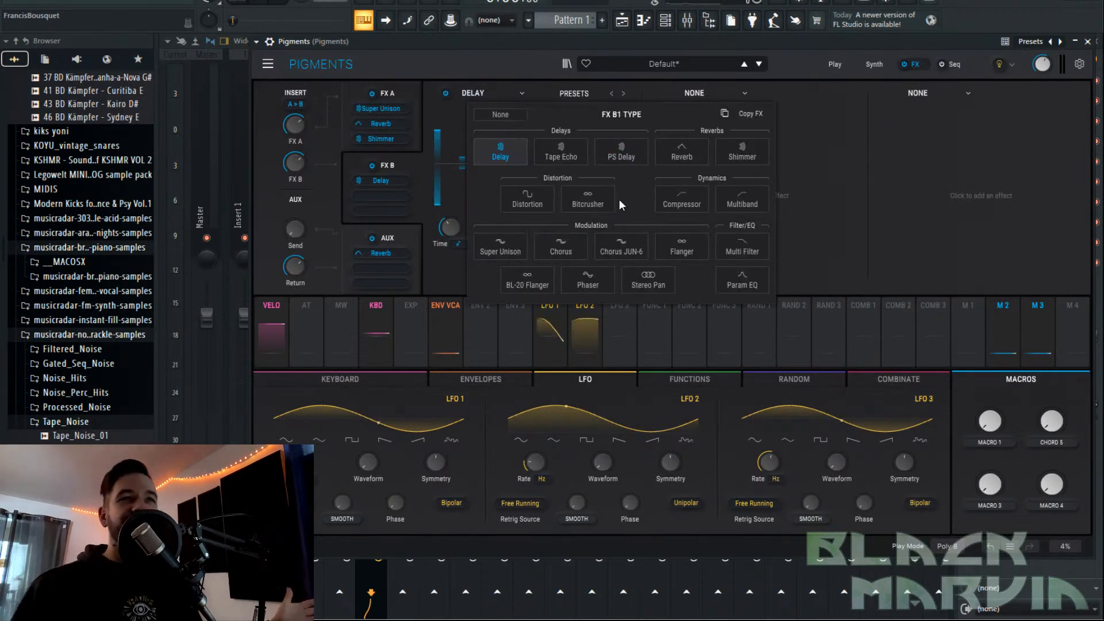
{"action": "left_click", "coordinate": [621, 246]}
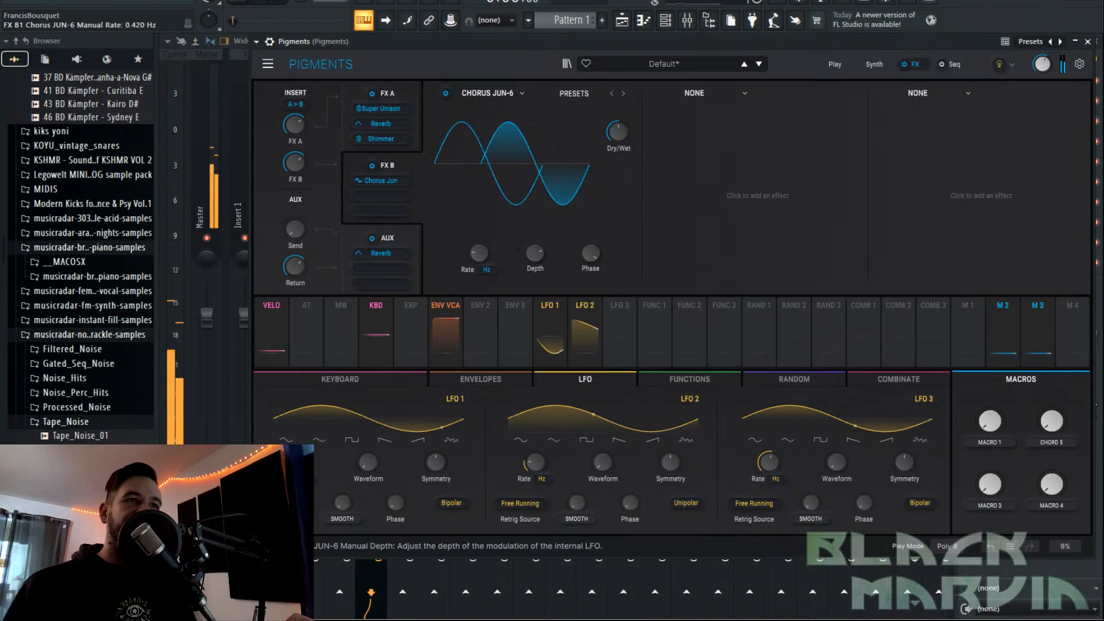
Raise the Chorus JUN-6 rate to about 1.06 Hz and lower its dry/wet mix.
{"action": "left_click_drag", "start_coordinate": [478, 253], "coordinate": [478, 237]}
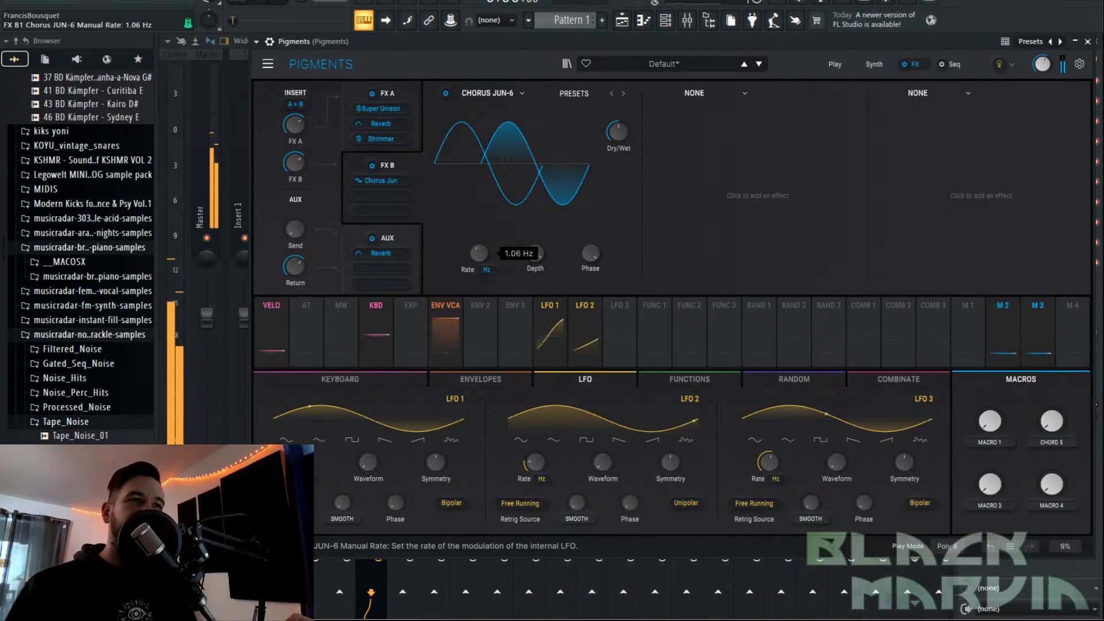
{"action": "left_click_drag", "start_coordinate": [617, 132], "coordinate": [617, 136]}
Rename Macro 3 as Unison.
{"action": "mouse_move", "coordinate": [1060, 306]}
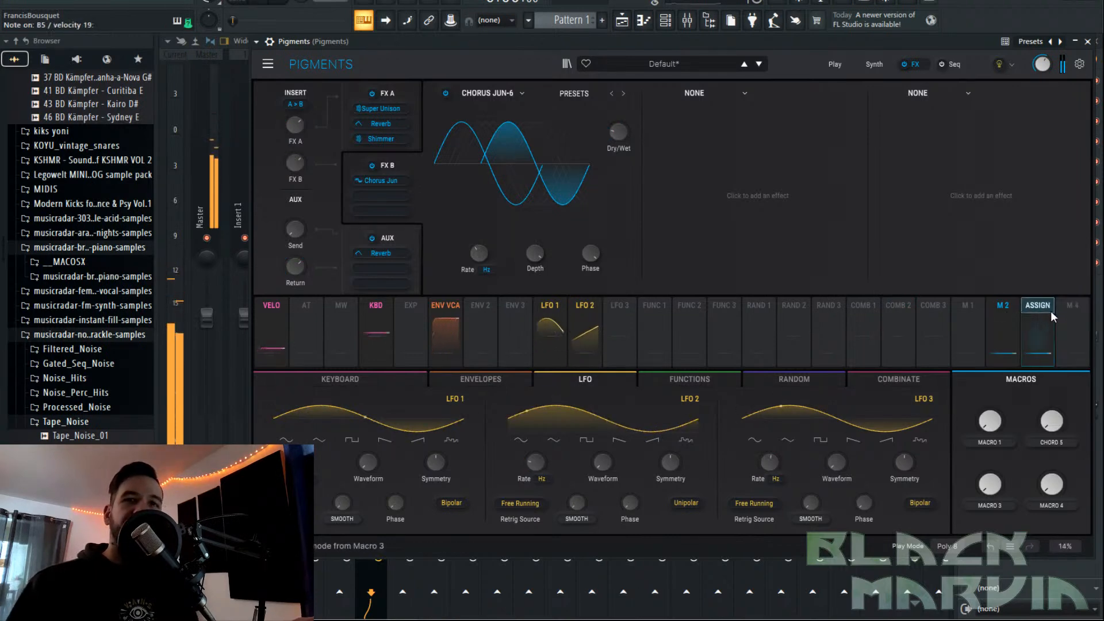
{"action": "double_click", "coordinate": [983, 504]}
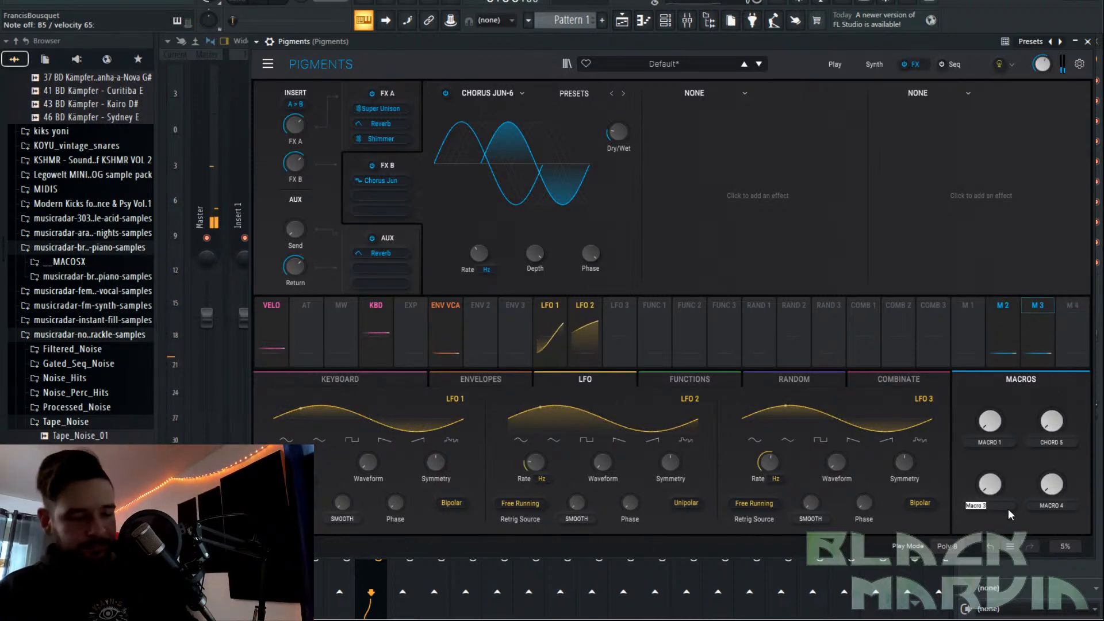
{"action": "type", "text": "nison"}
{"action": "key", "text": "Return"}
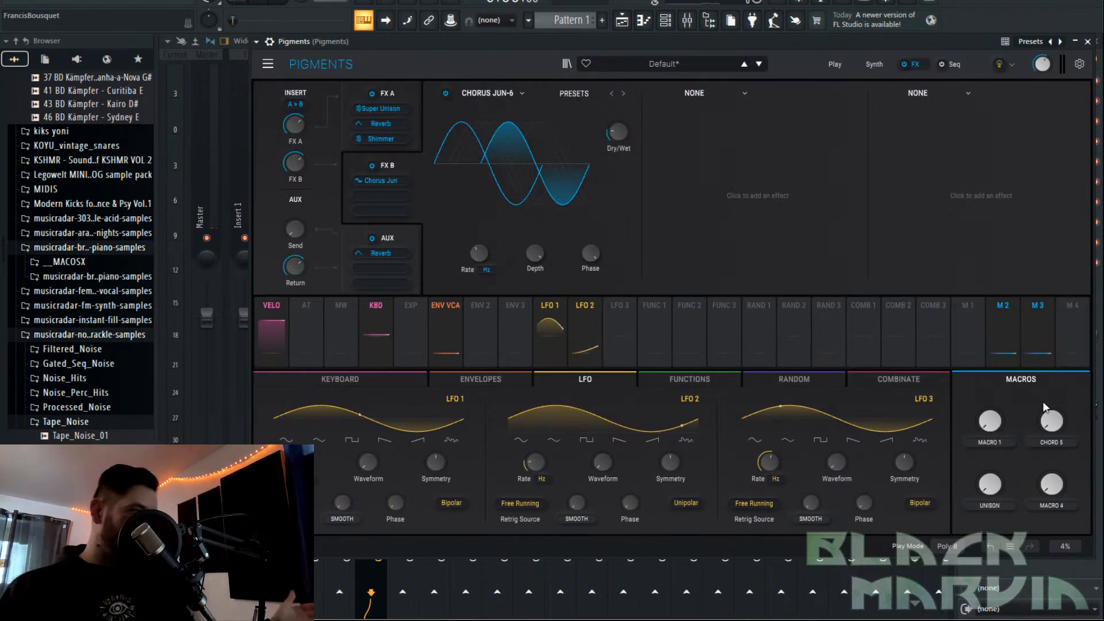
Assign Macro 4 to Chorus JUN-6's dry/wet with an amount of about 0.42 and raise the macro fully.
{"action": "mouse_move", "coordinate": [1071, 309]}
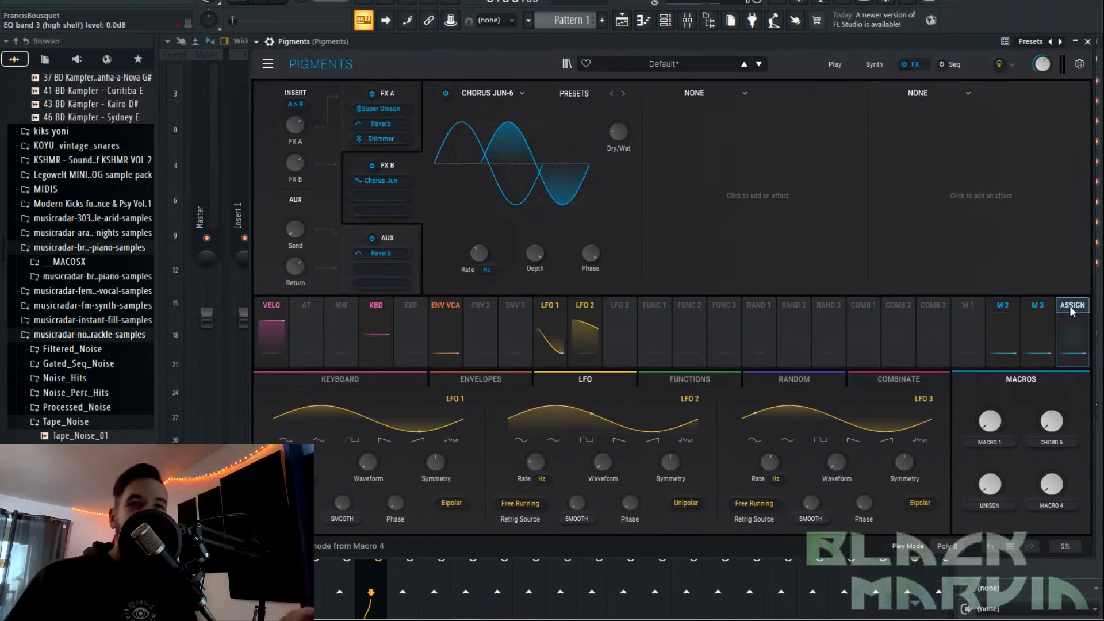
{"action": "left_click_drag", "start_coordinate": [650, 152], "coordinate": [618, 132]}
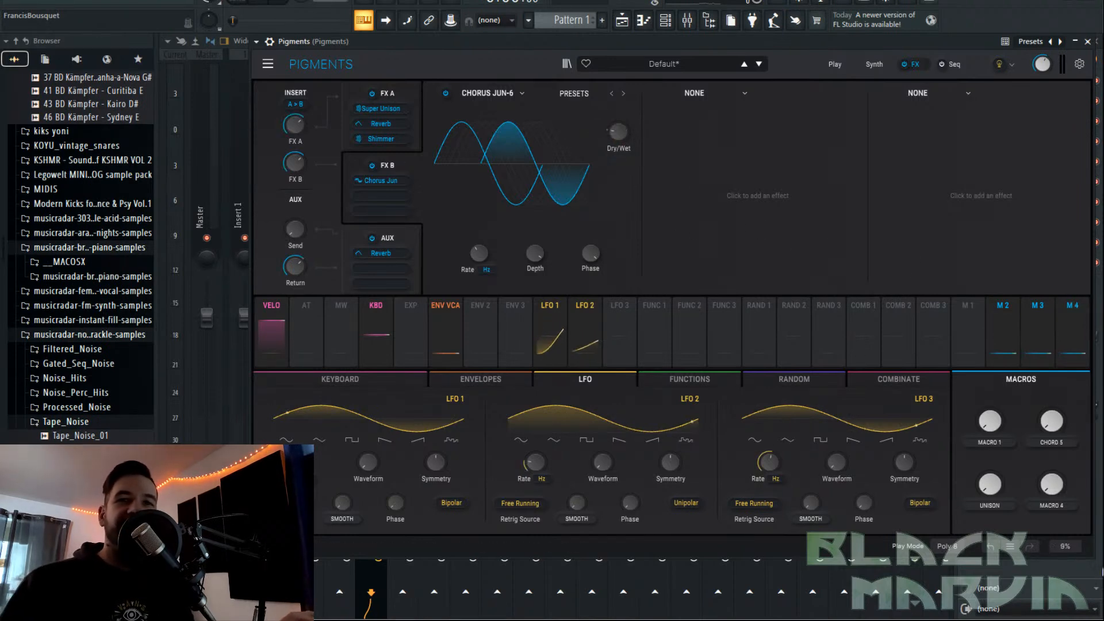
{"action": "left_click_drag", "start_coordinate": [1052, 485], "coordinate": [1045, 466]}
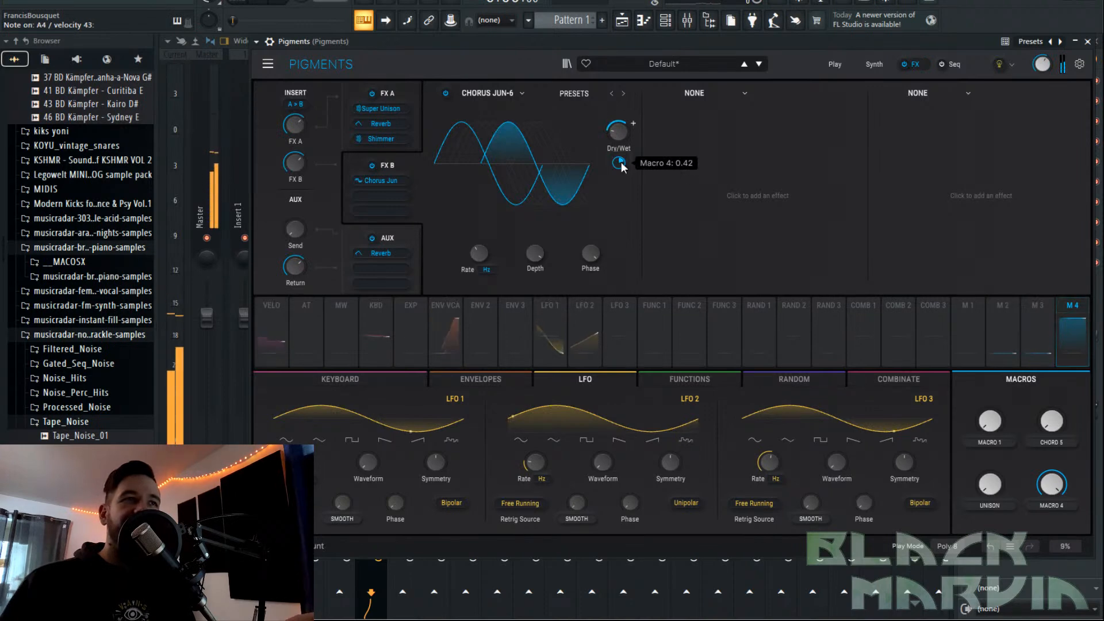
Set Macro 1 as the side chain for LFO 2's modulation of the Filter 1 cutoff.
{"action": "left_click", "coordinate": [874, 65]}
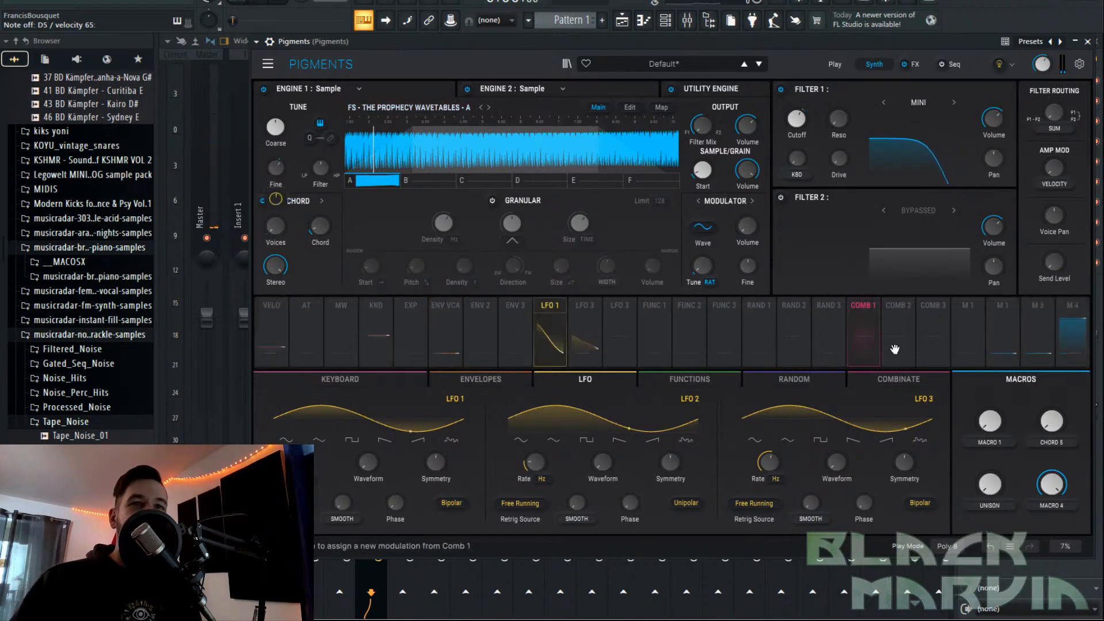
{"action": "left_click", "coordinate": [965, 306]}
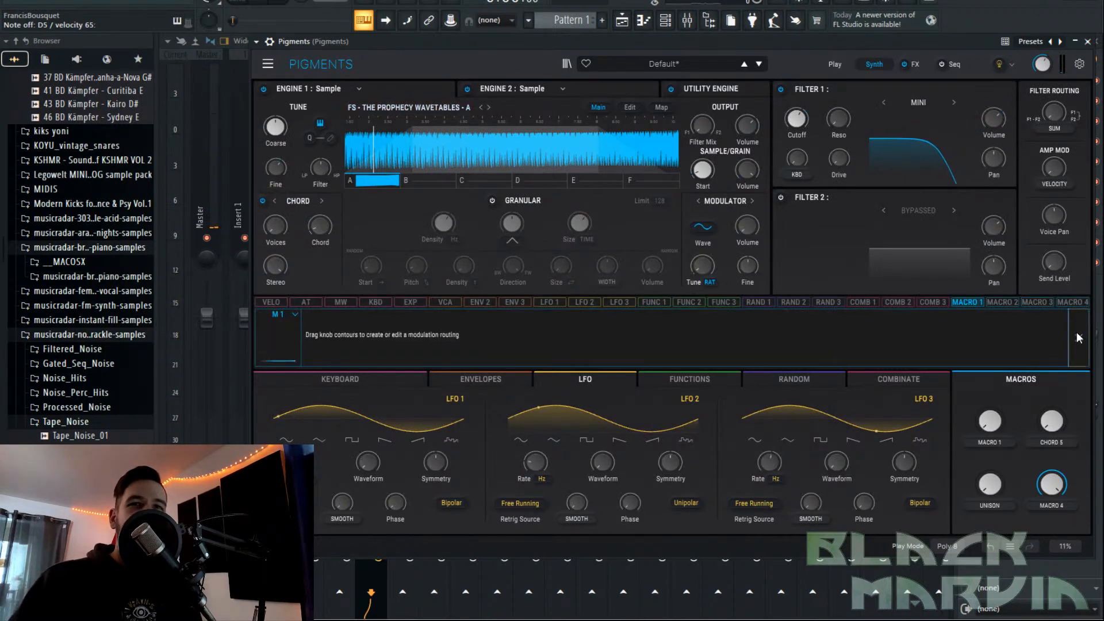
{"action": "left_click", "coordinate": [267, 197]}
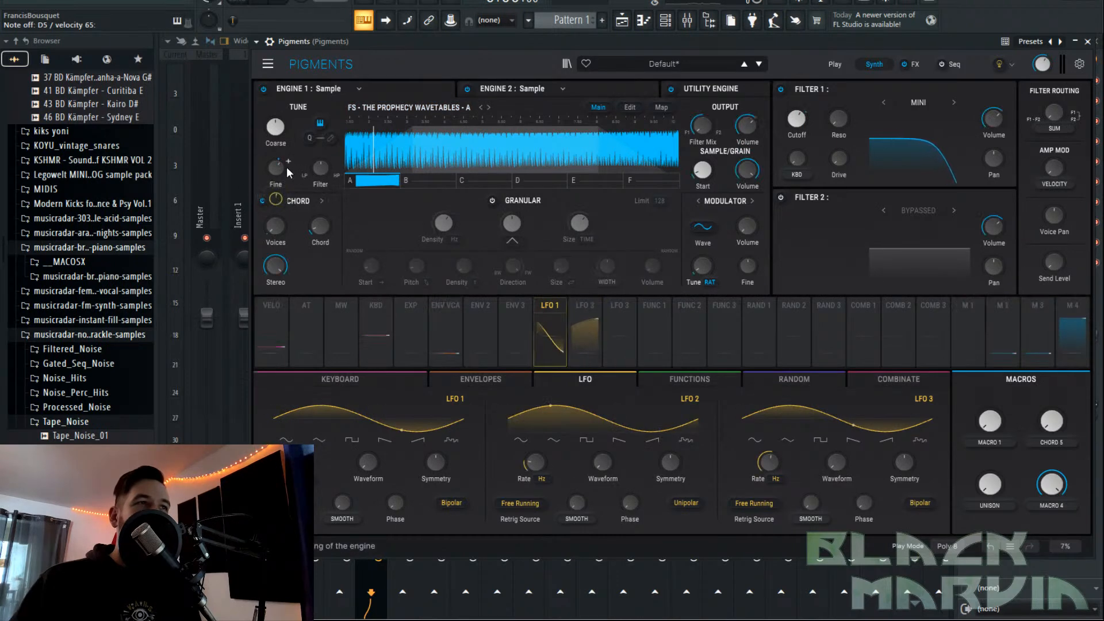
{"action": "left_click", "coordinate": [583, 306]}
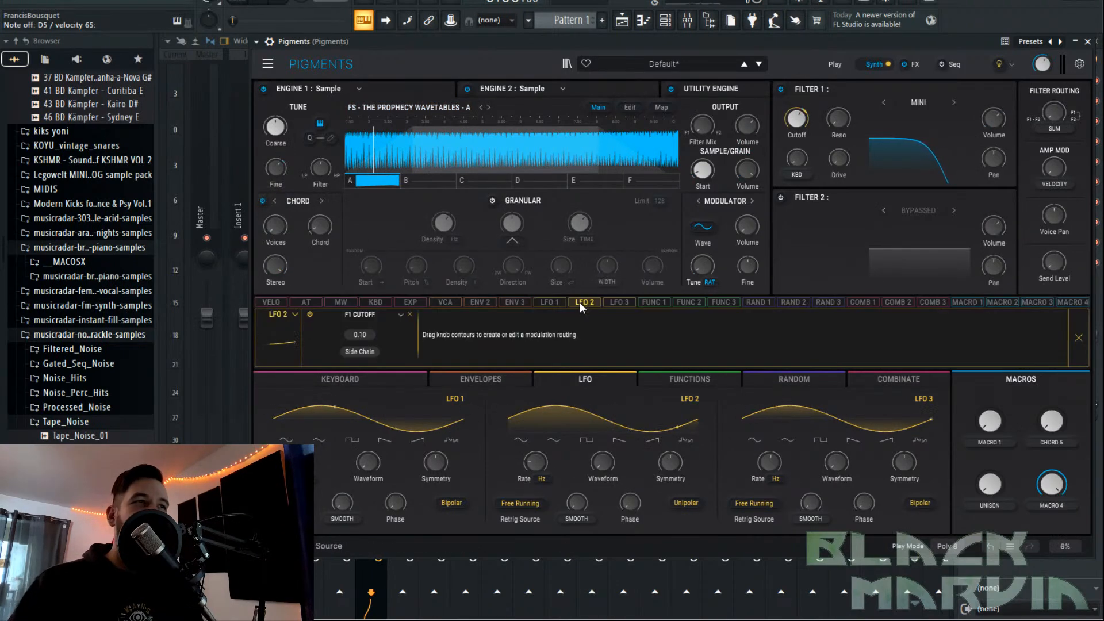
{"action": "left_click", "coordinate": [368, 353]}
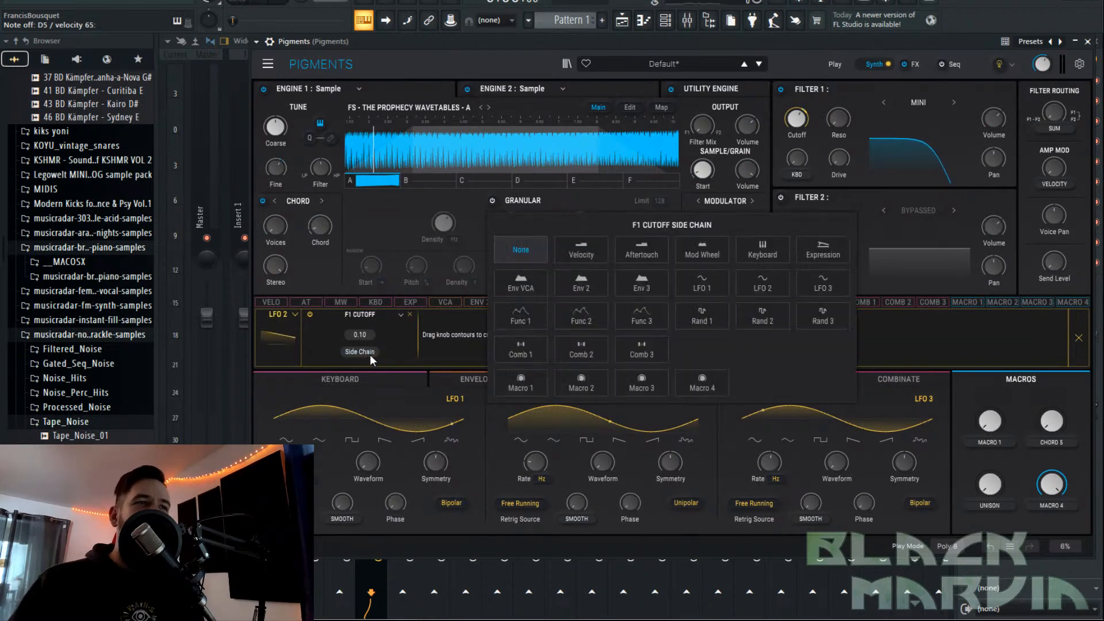
{"action": "left_click", "coordinate": [534, 389]}
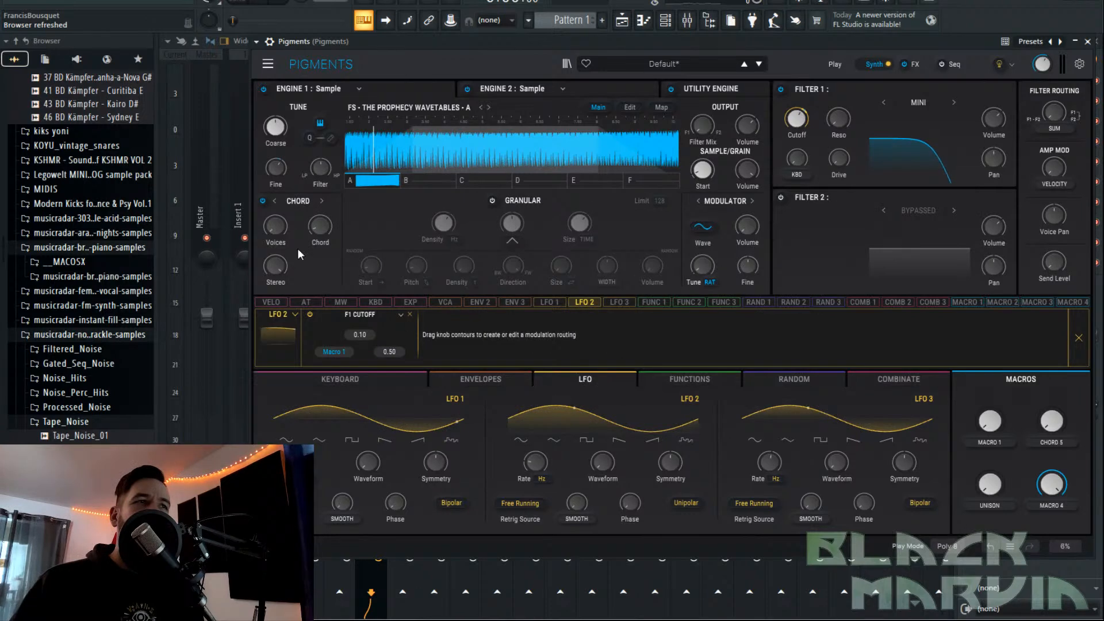
Try out Macro 1's range on the cutoff modulation, raise the side-chain amount to 1.00 and return the macro to zero.
{"action": "left_click", "coordinate": [990, 424]}
{"action": "mouse_move", "coordinate": [990, 424]}
{"action": "left_mouse_down"}
{"action": "mouse_move", "coordinate": [989, 535]}
{"action": "mouse_move", "coordinate": [990, 425]}
{"action": "left_mouse_up"}
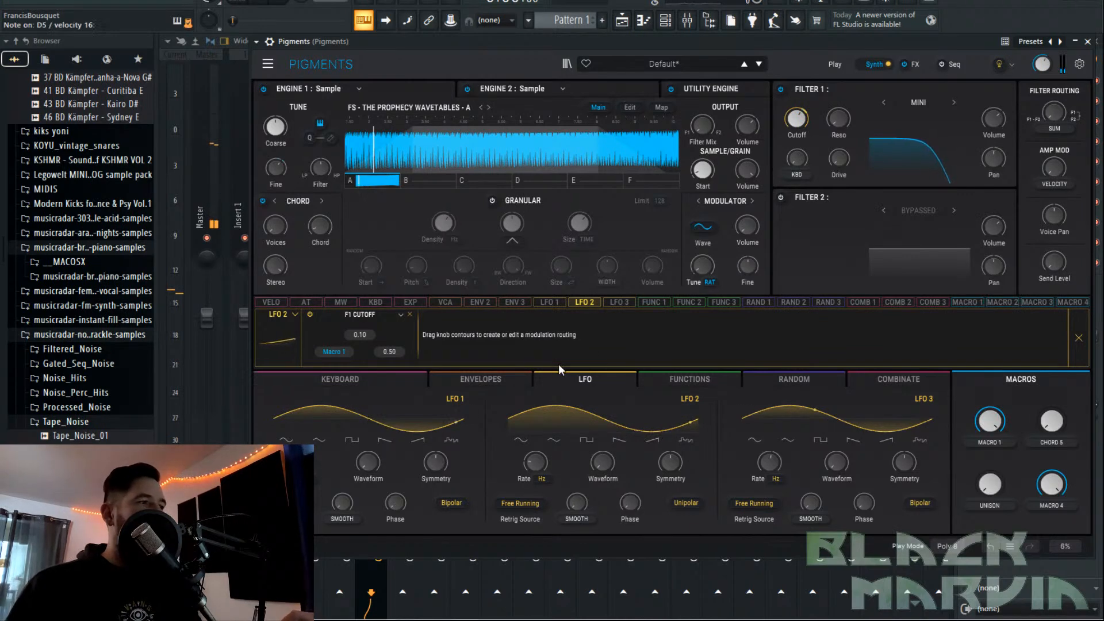
{"action": "left_click_drag", "start_coordinate": [990, 424], "coordinate": [990, 535]}
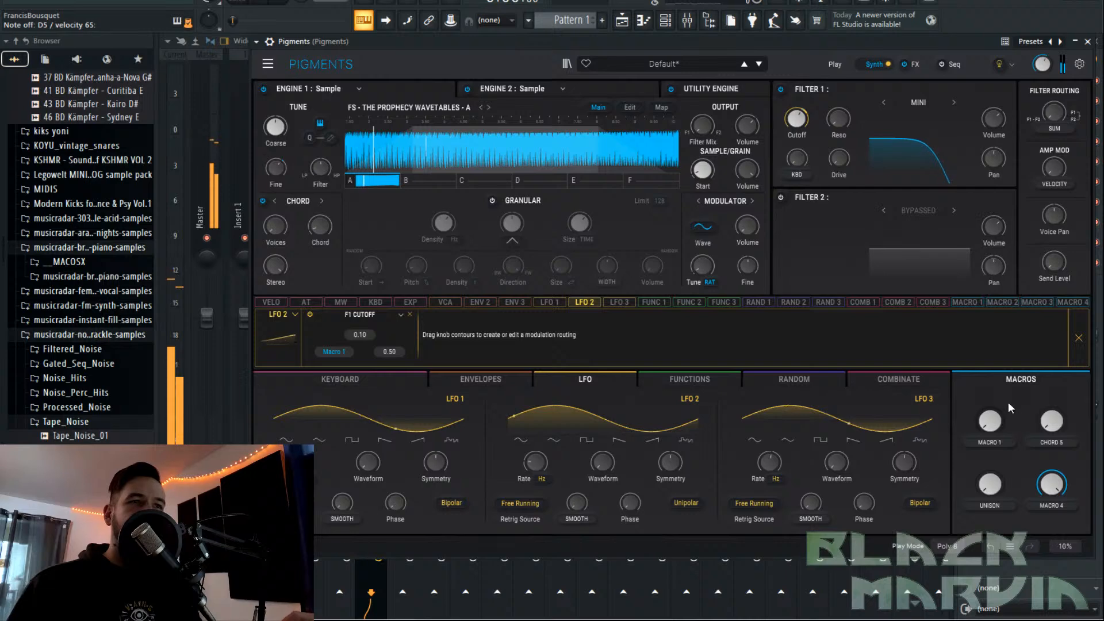
{"action": "left_click_drag", "start_coordinate": [402, 354], "coordinate": [412, 331]}
{"action": "mouse_move", "coordinate": [989, 422]}
{"action": "left_mouse_down"}
{"action": "mouse_move", "coordinate": [990, 321]}
{"action": "mouse_move", "coordinate": [990, 422]}
{"action": "left_mouse_up"}
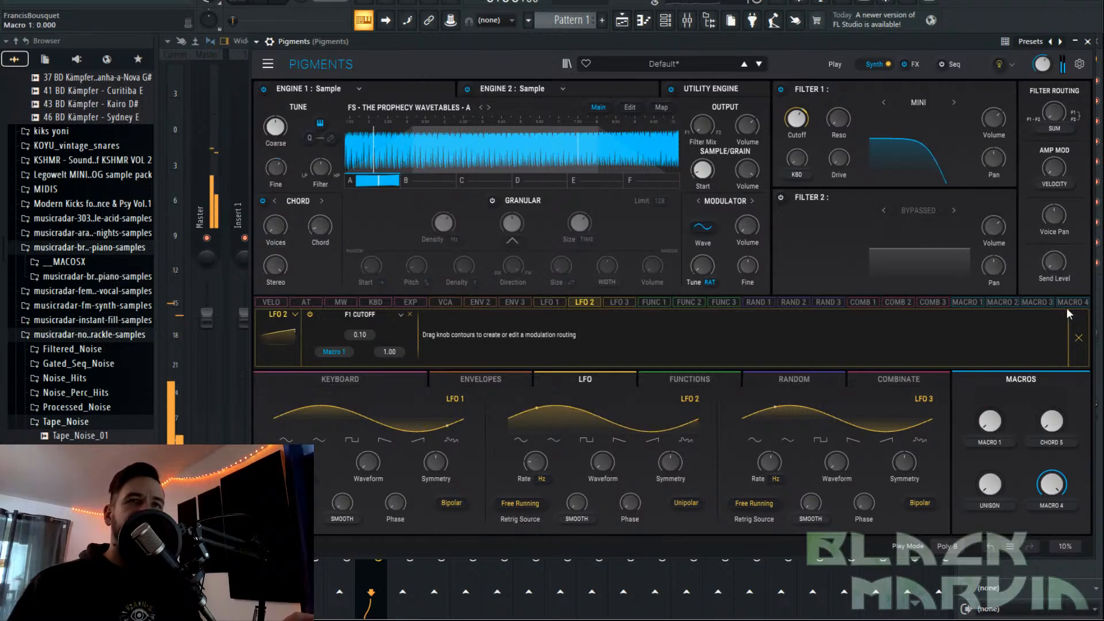
Set the side chain of LFO 2's Filter 1 cutoff modulation back to None.
{"action": "left_click", "coordinate": [538, 336]}
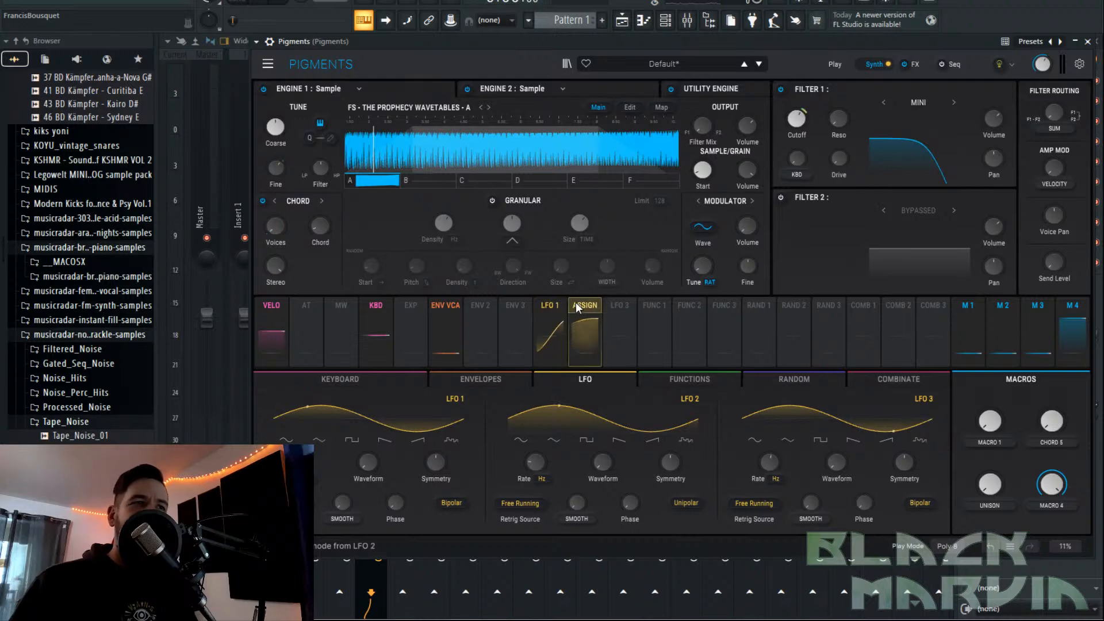
{"action": "left_click", "coordinate": [557, 306]}
{"action": "left_click", "coordinate": [332, 352]}
{"action": "left_click", "coordinate": [540, 244]}
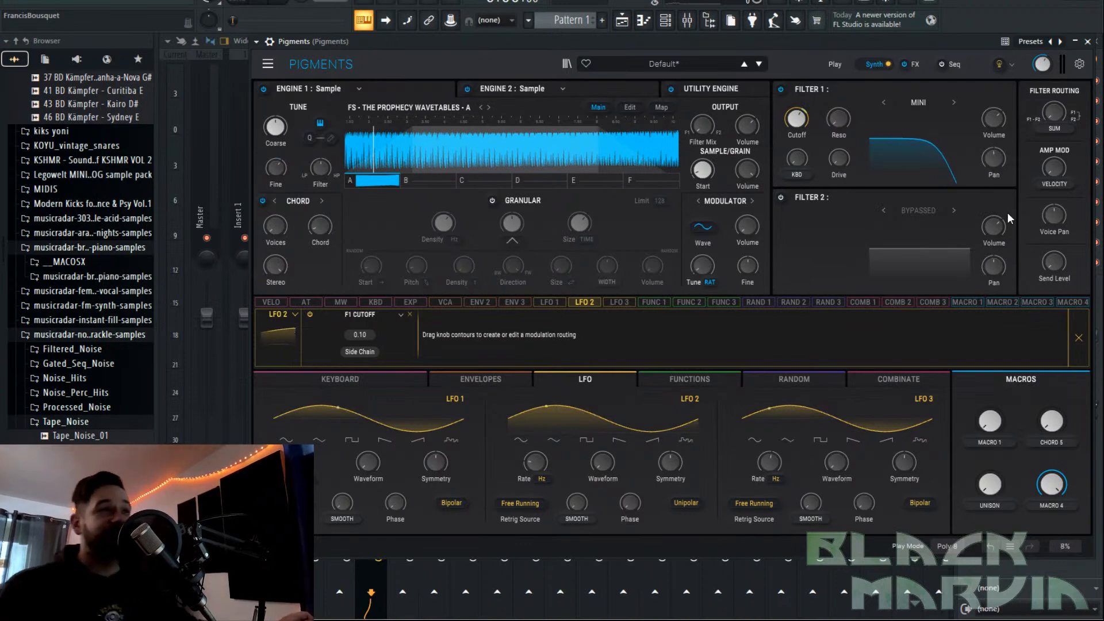
Collapse the Packs folder and look through the sample folders in the file browser.
{"action": "scroll", "coordinate": [92, 231], "scroll_direction": "up", "scroll_amount": 10}
{"action": "scroll", "coordinate": [92, 231], "scroll_direction": "up", "scroll_amount": 20}
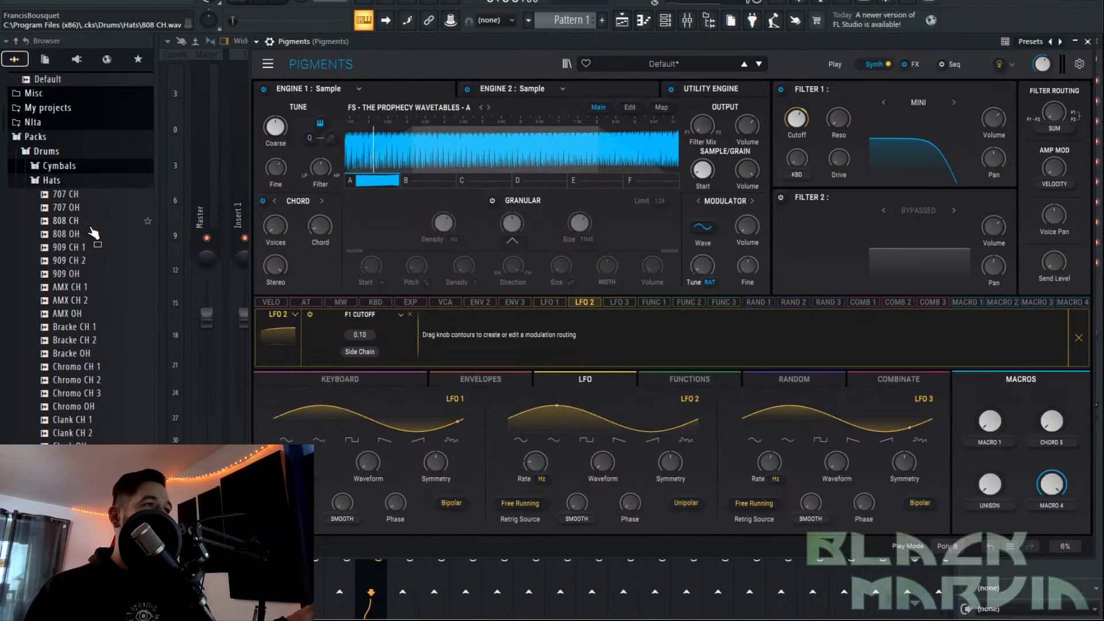
{"action": "scroll", "coordinate": [93, 233], "scroll_direction": "up", "scroll_amount": 15}
{"action": "scroll", "coordinate": [112, 393], "scroll_direction": "down", "scroll_amount": 8}
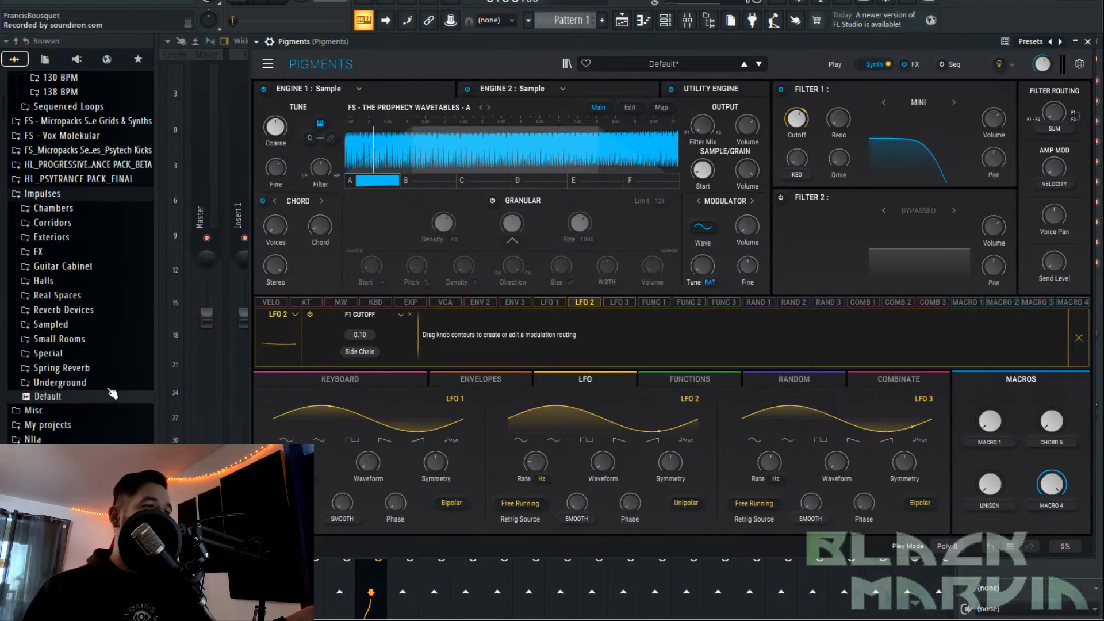
{"action": "scroll", "coordinate": [110, 257], "scroll_direction": "down", "scroll_amount": 20}
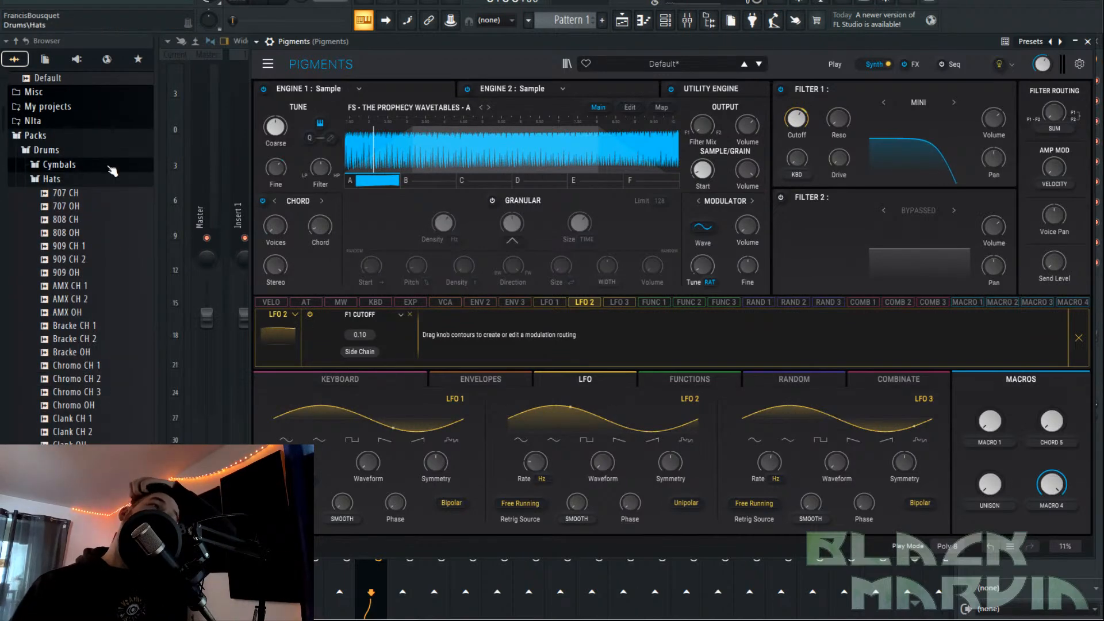
{"action": "left_click", "coordinate": [112, 135]}
{"action": "scroll", "coordinate": [111, 230], "scroll_direction": "down", "scroll_amount": 12}
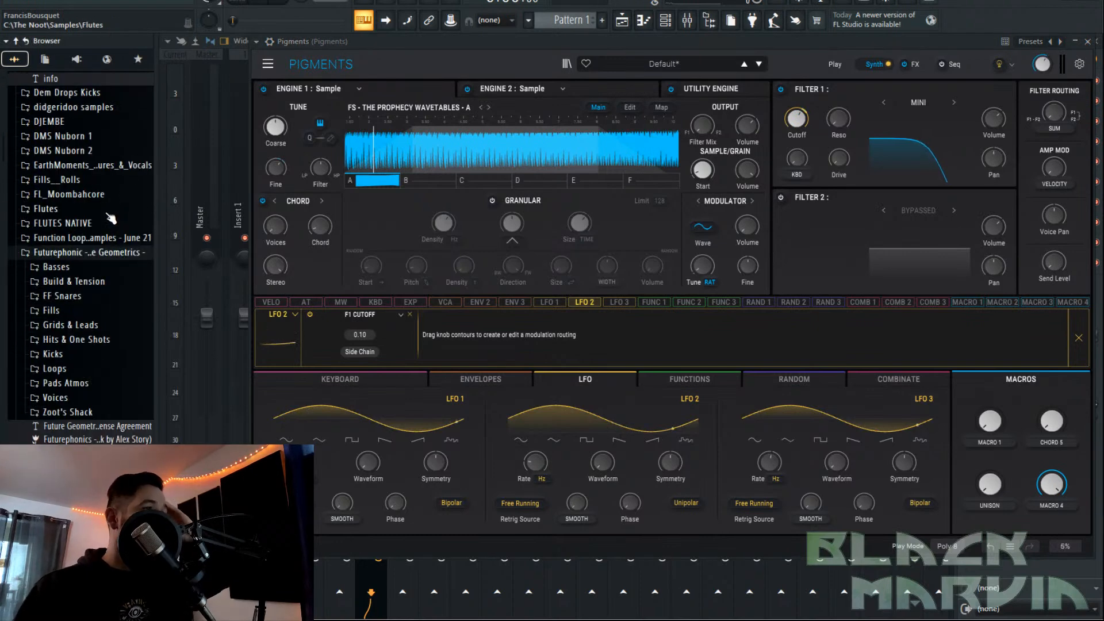
{"action": "scroll", "coordinate": [111, 217], "scroll_direction": "up", "scroll_amount": 20}
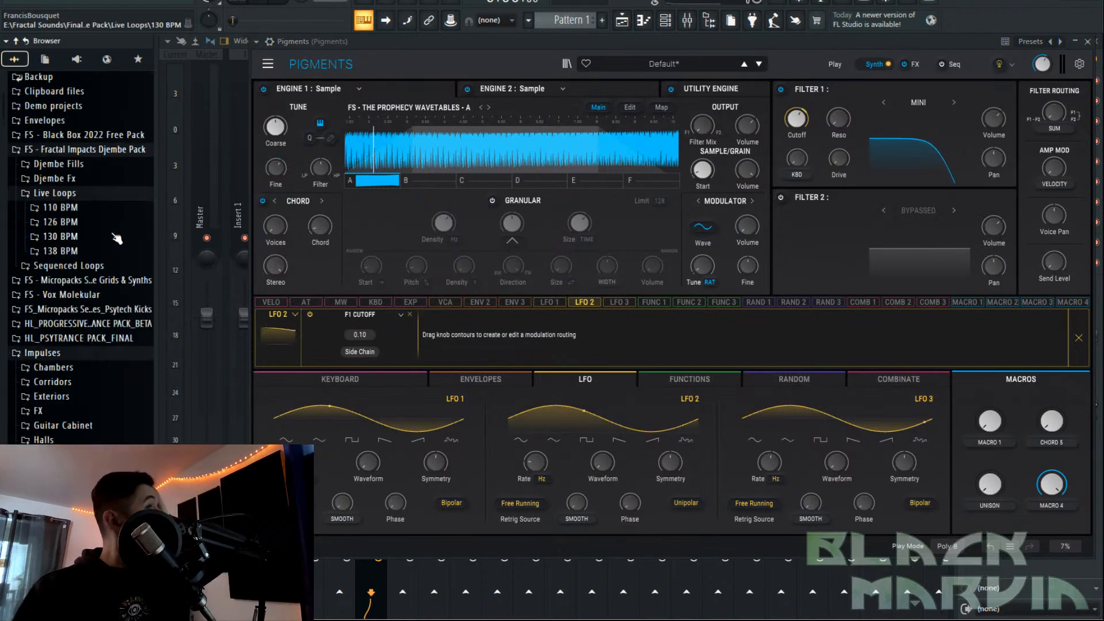
{"action": "scroll", "coordinate": [117, 239], "scroll_direction": "up", "scroll_amount": 5}
{"action": "scroll", "coordinate": [118, 241], "scroll_direction": "down", "scroll_amount": 10}
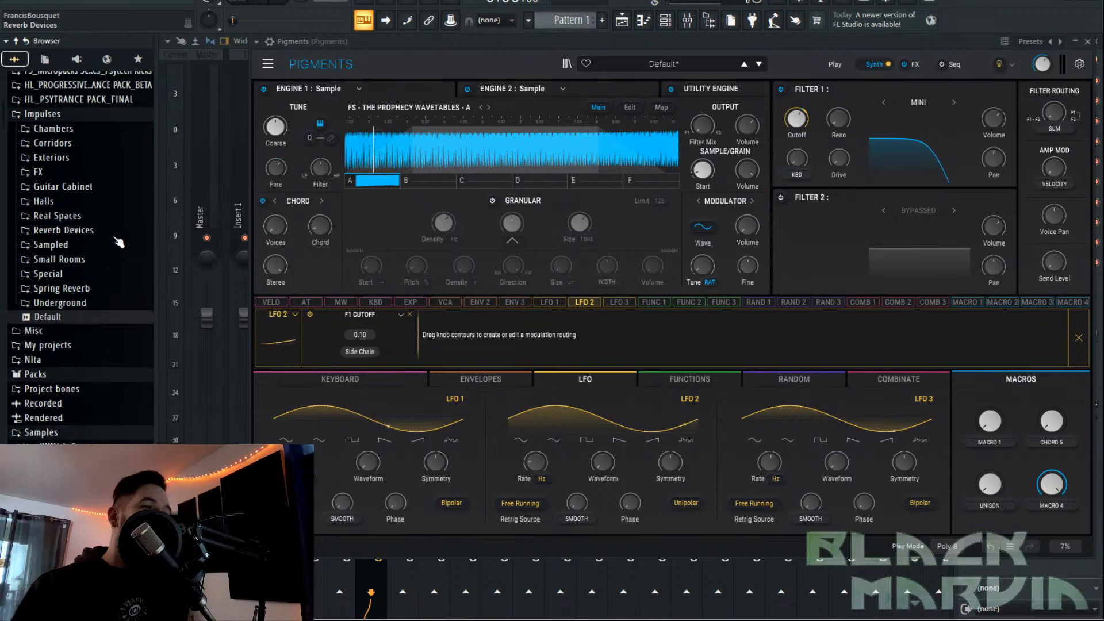
{"action": "scroll", "coordinate": [115, 230], "scroll_direction": "down", "scroll_amount": 15}
{"action": "scroll", "coordinate": [109, 175], "scroll_direction": "down", "scroll_amount": 4}
{"action": "scroll", "coordinate": [109, 175], "scroll_direction": "up", "scroll_amount": 4}
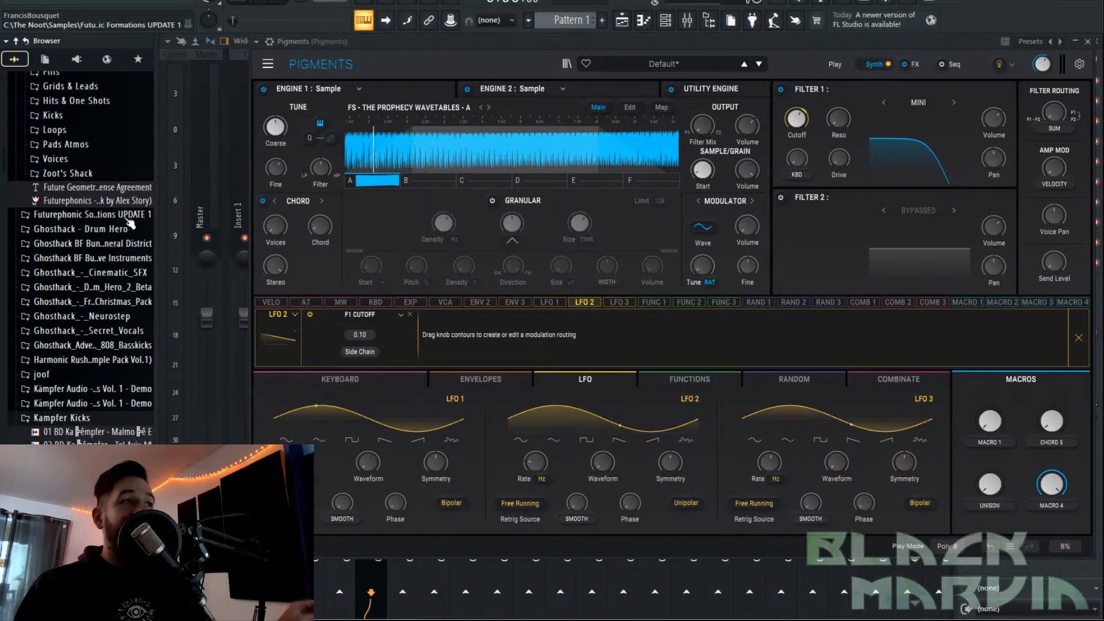
{"action": "scroll", "coordinate": [127, 221], "scroll_direction": "down", "scroll_amount": 10}
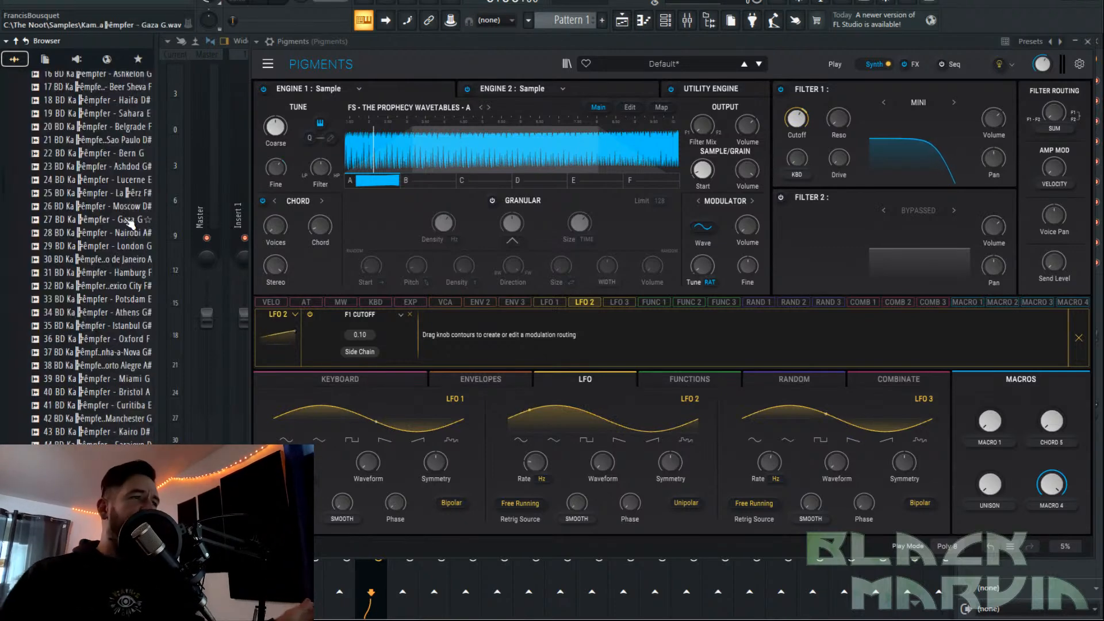
{"action": "scroll", "coordinate": [127, 228], "scroll_direction": "down", "scroll_amount": 10}
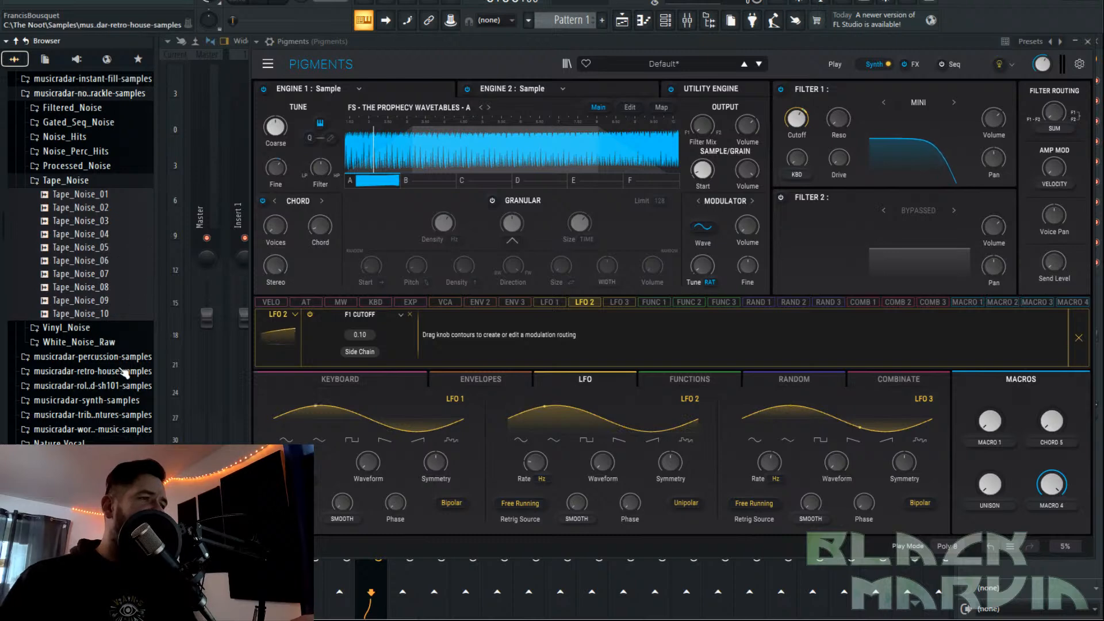
{"action": "scroll", "coordinate": [124, 362], "scroll_direction": "up", "scroll_amount": 7}
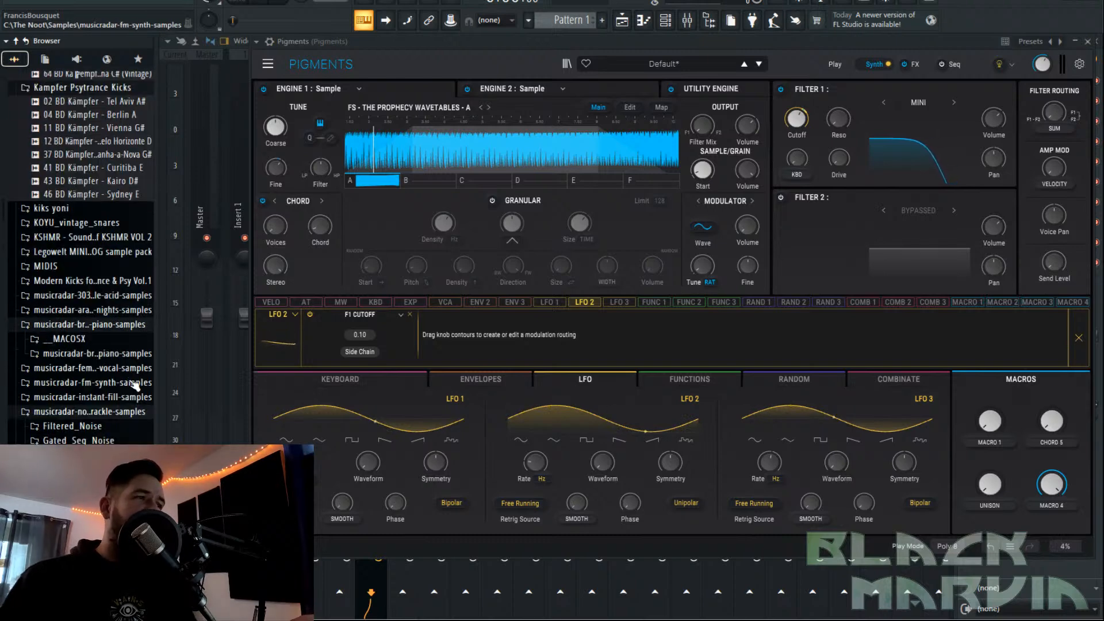
{"action": "scroll", "coordinate": [134, 384], "scroll_direction": "down", "scroll_amount": 20}
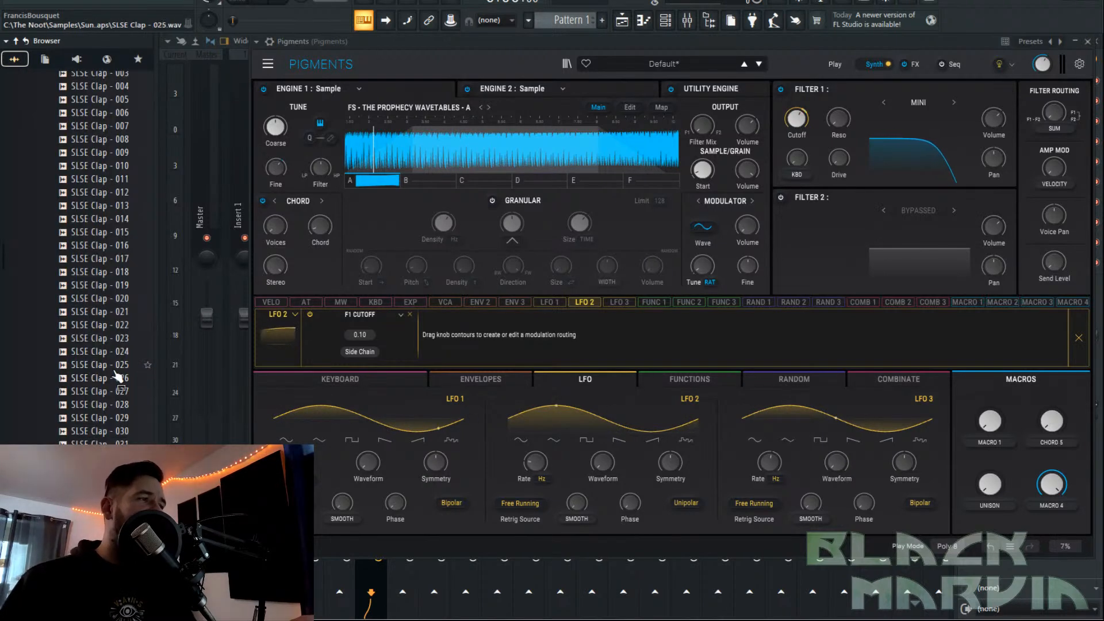
{"action": "scroll", "coordinate": [120, 377], "scroll_direction": "up", "scroll_amount": 8}
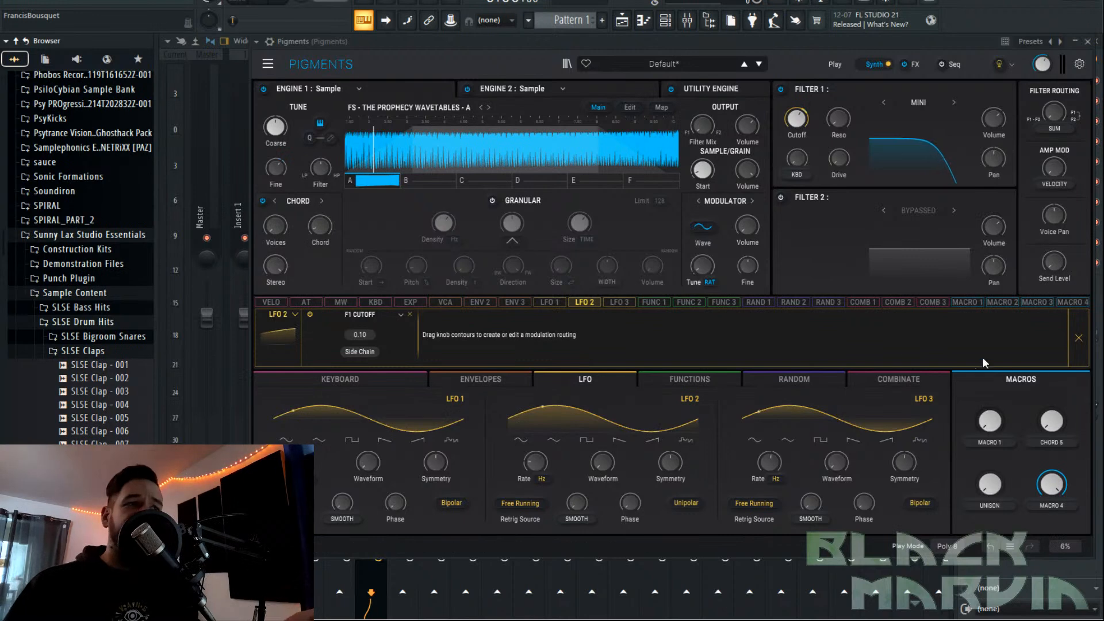
Set Macro 1 as the side chain for LFO 1's modulation of Engine 1's fine tuning, with an amount of 1.00.
{"action": "mouse_move", "coordinate": [617, 319]}
{"action": "left_click", "coordinate": [587, 303]}
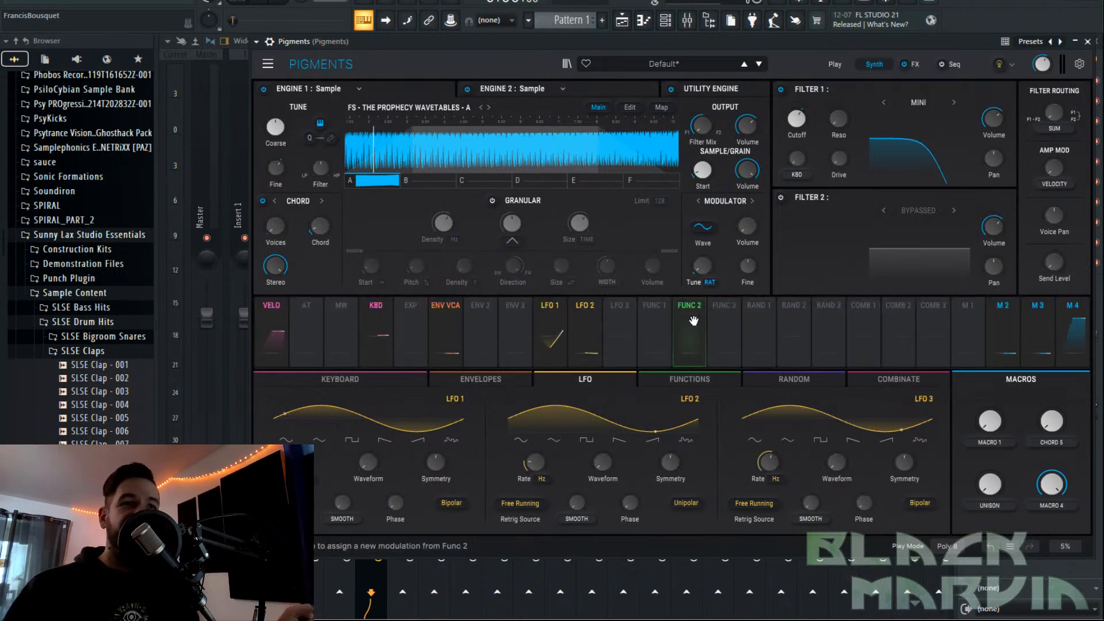
{"action": "left_click", "coordinate": [555, 307]}
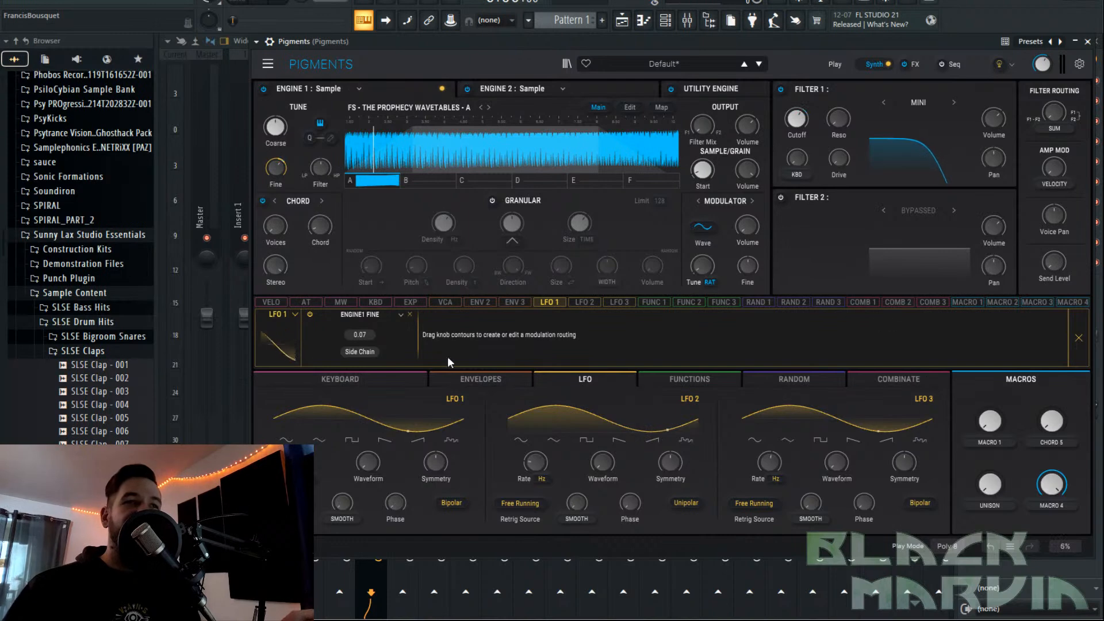
{"action": "left_click", "coordinate": [361, 351]}
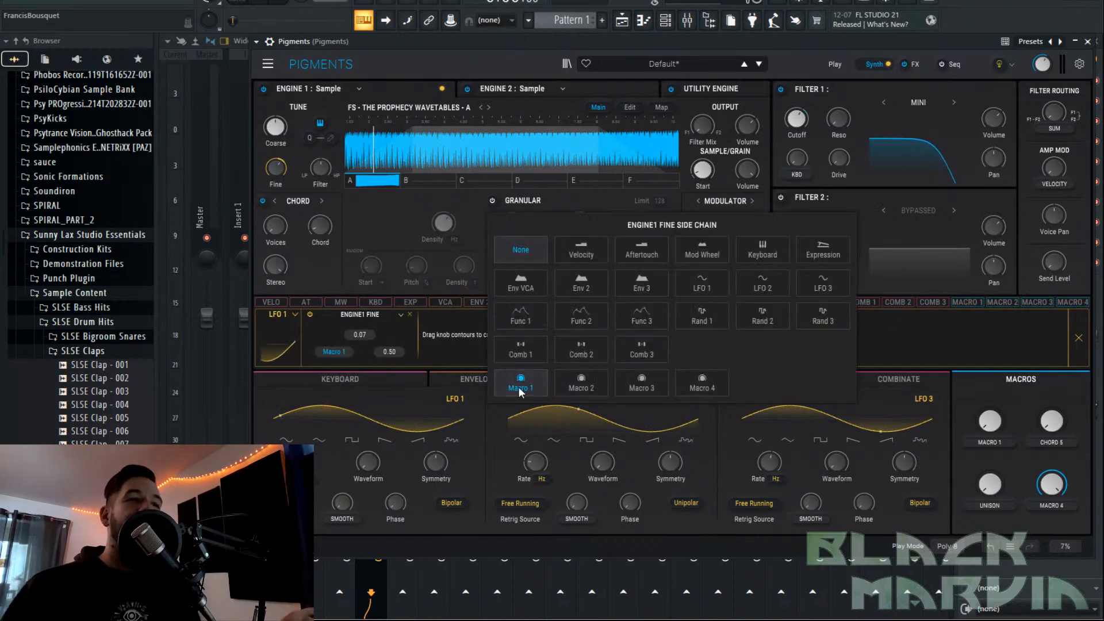
{"action": "left_click", "coordinate": [529, 389]}
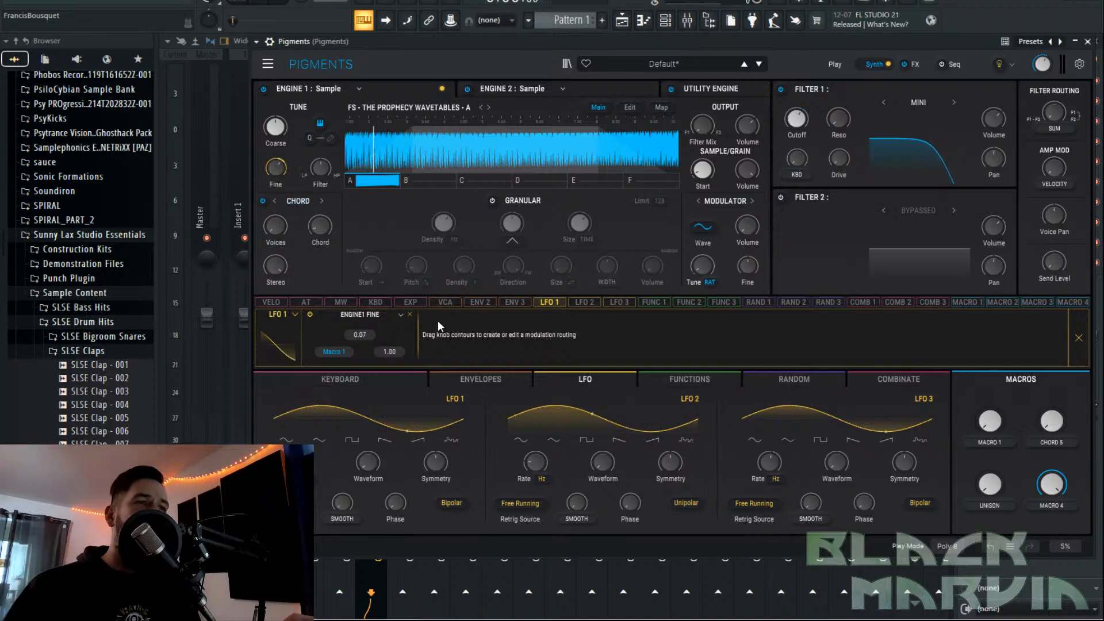
{"action": "left_click", "coordinate": [998, 426]}
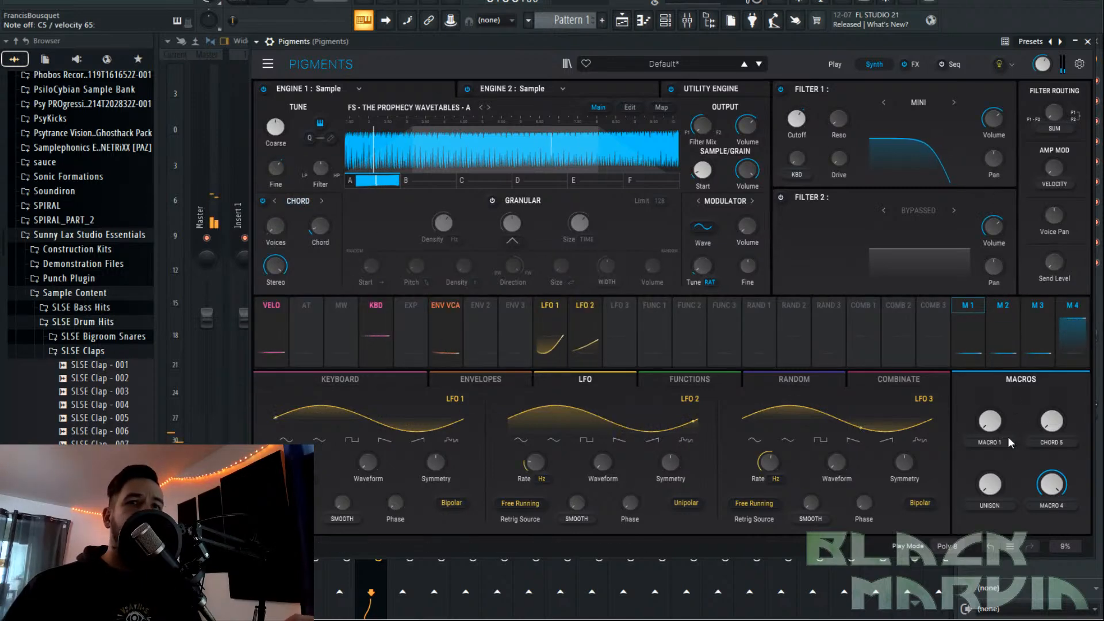
Set LFO 1's modulation of Engine 1's fine tuning to 0.15 and lower its Macro 1 side-chain amount to 0.80.
{"action": "mouse_move", "coordinate": [277, 199]}
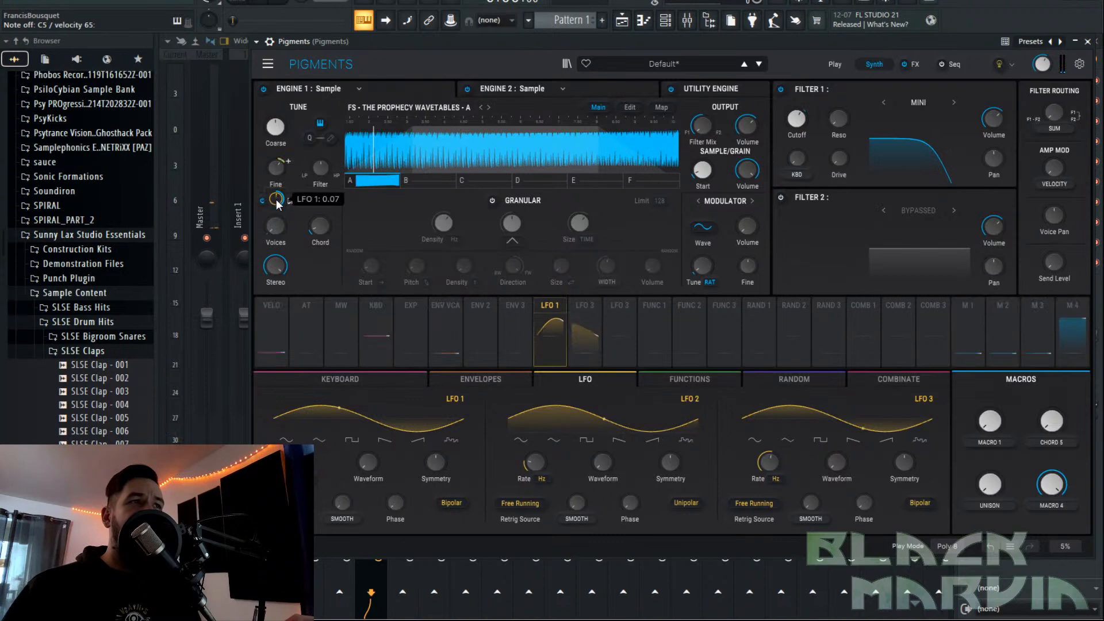
{"action": "scroll", "coordinate": [289, 201], "scroll_direction": "up", "scroll_amount": 3}
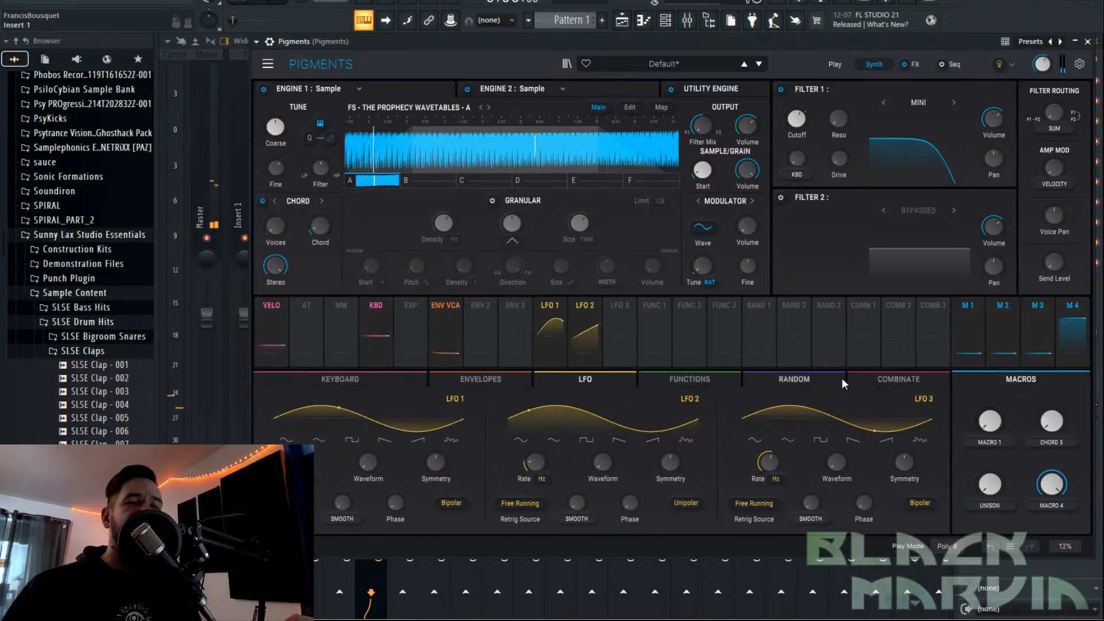
{"action": "left_click", "coordinate": [550, 325]}
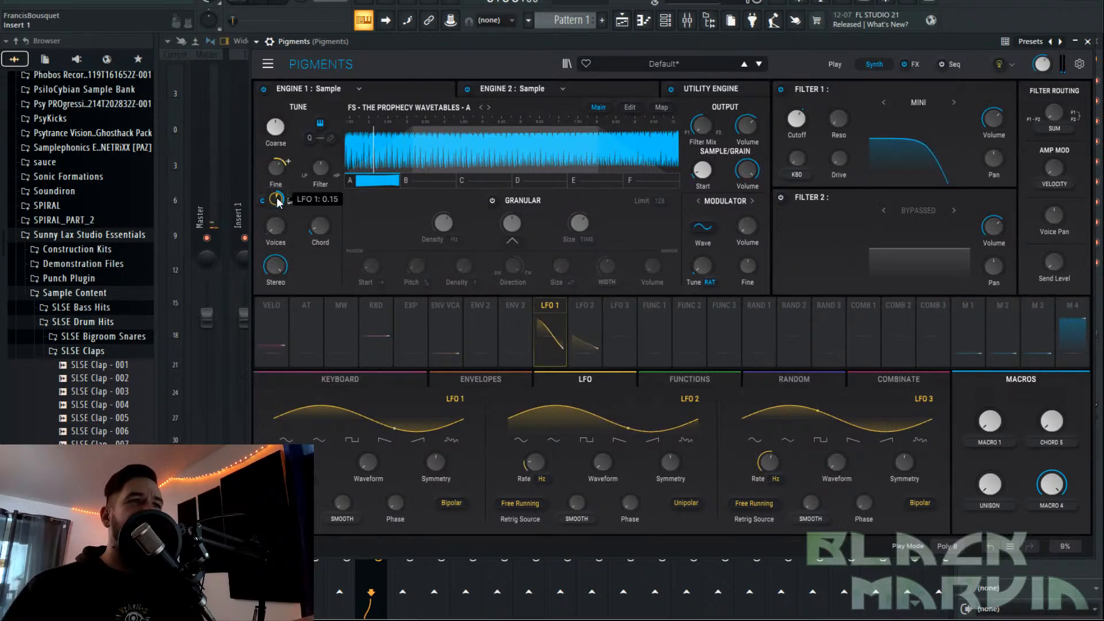
{"action": "left_click", "coordinate": [556, 310]}
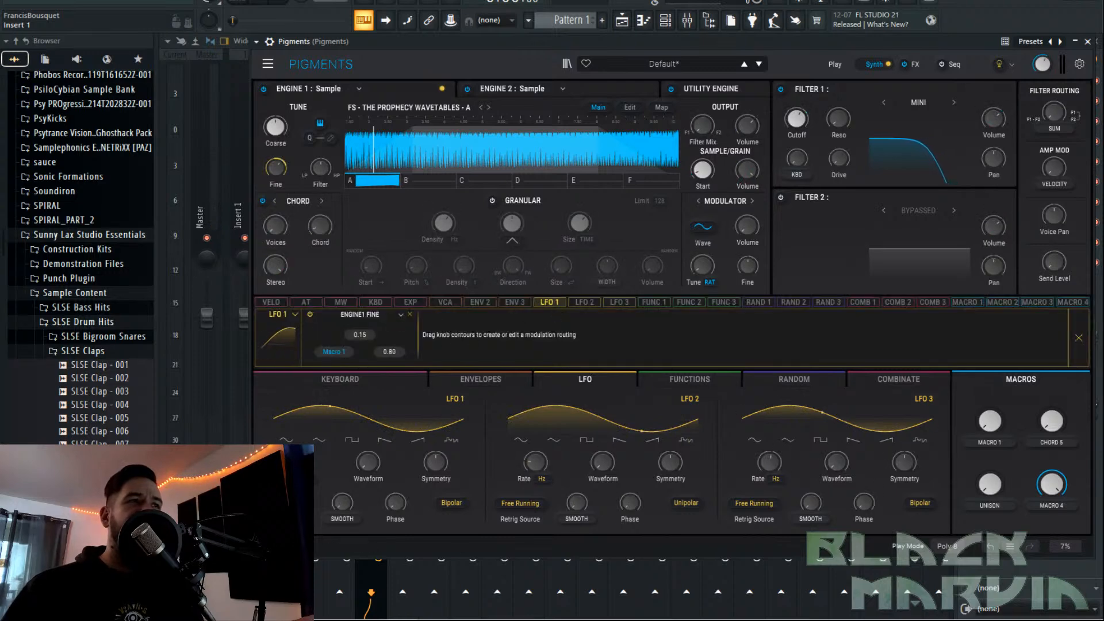
{"action": "left_click", "coordinate": [1078, 337]}
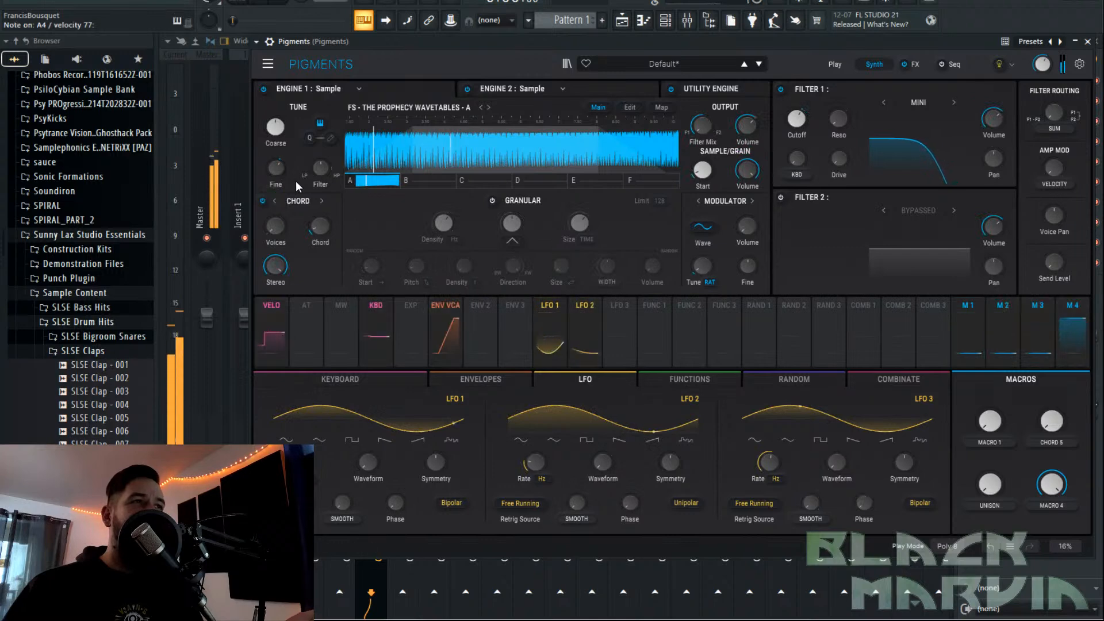
Set the Macro 1 side-chain amount on LFO 1's fine-tuning modulation to 0.75, then reset Macro 1 to zero.
{"action": "left_click", "coordinate": [540, 316]}
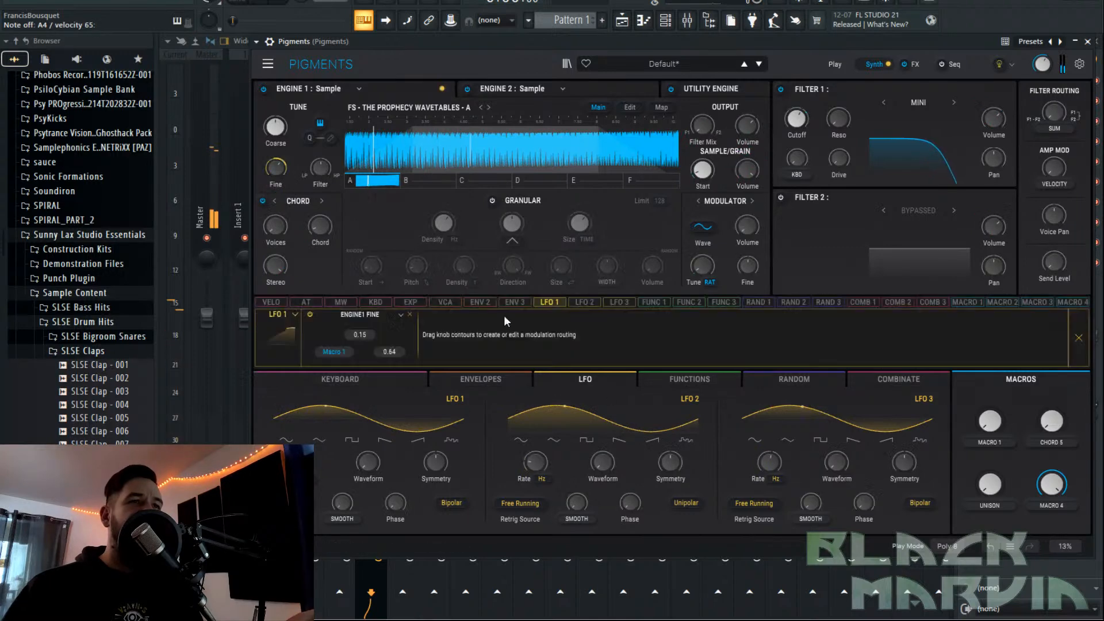
{"action": "left_click_drag", "start_coordinate": [969, 418], "coordinate": [970, 380]}
{"action": "double_click", "coordinate": [989, 424]}
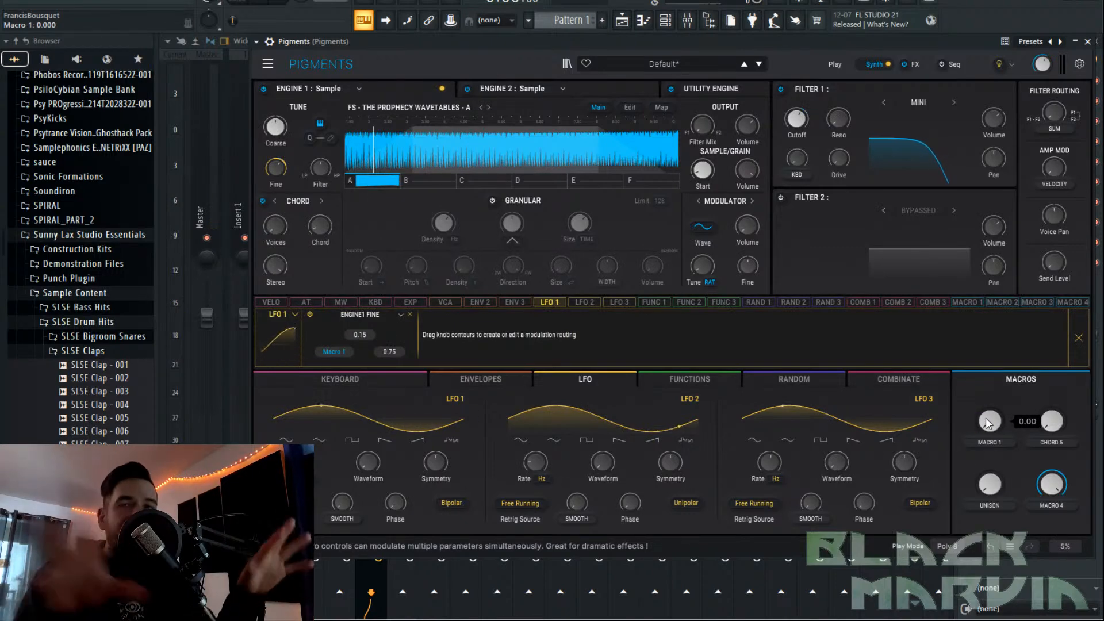
{"action": "left_click", "coordinate": [1079, 338]}
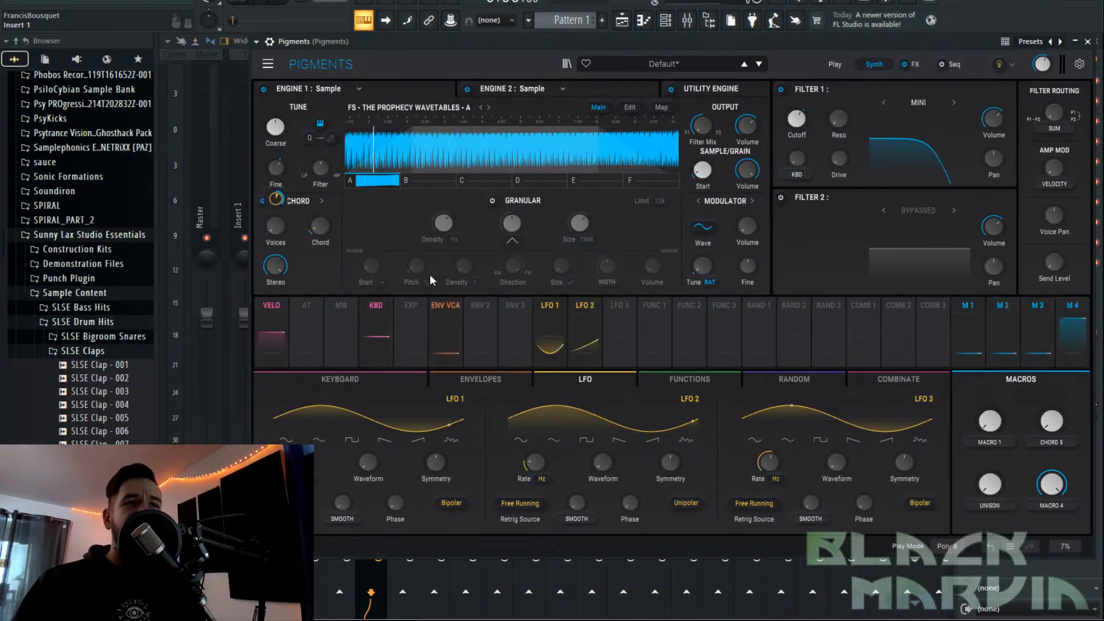
Rename Macro 1 as "FLutter max".
{"action": "double_click", "coordinate": [996, 441]}
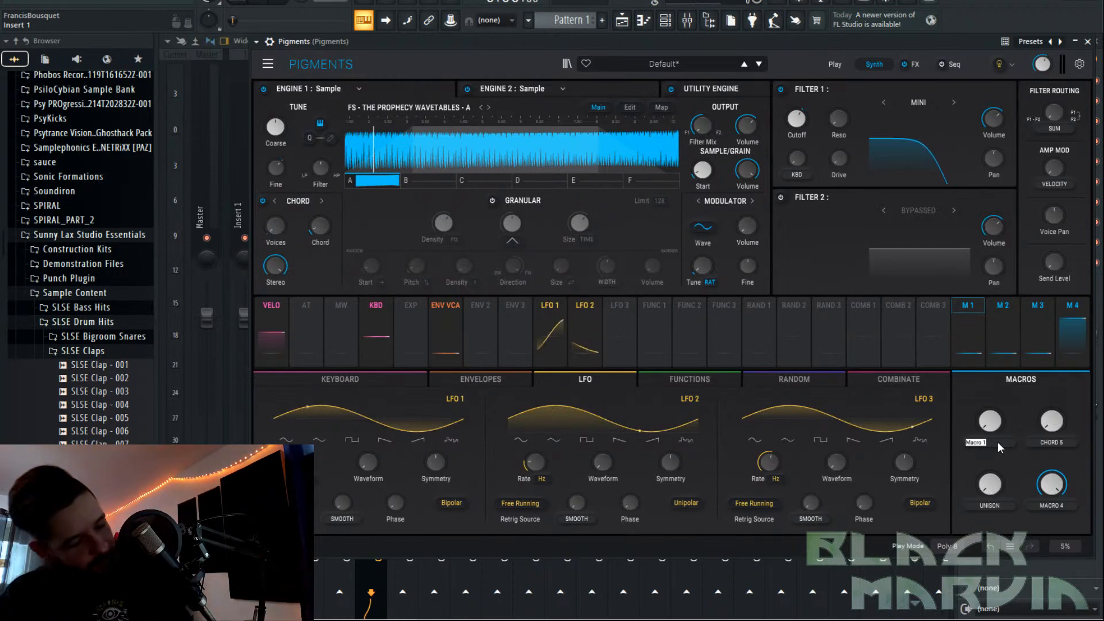
{"action": "type", "text": "FLutter ma"}
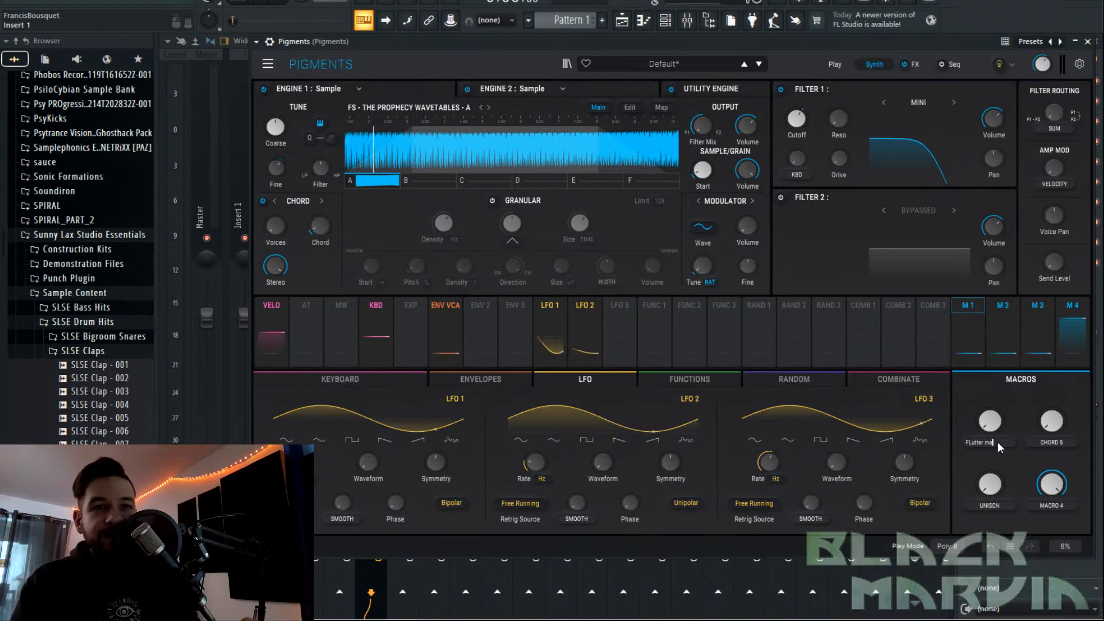
{"action": "type", "text": "x"}
{"action": "key", "text": "Return"}
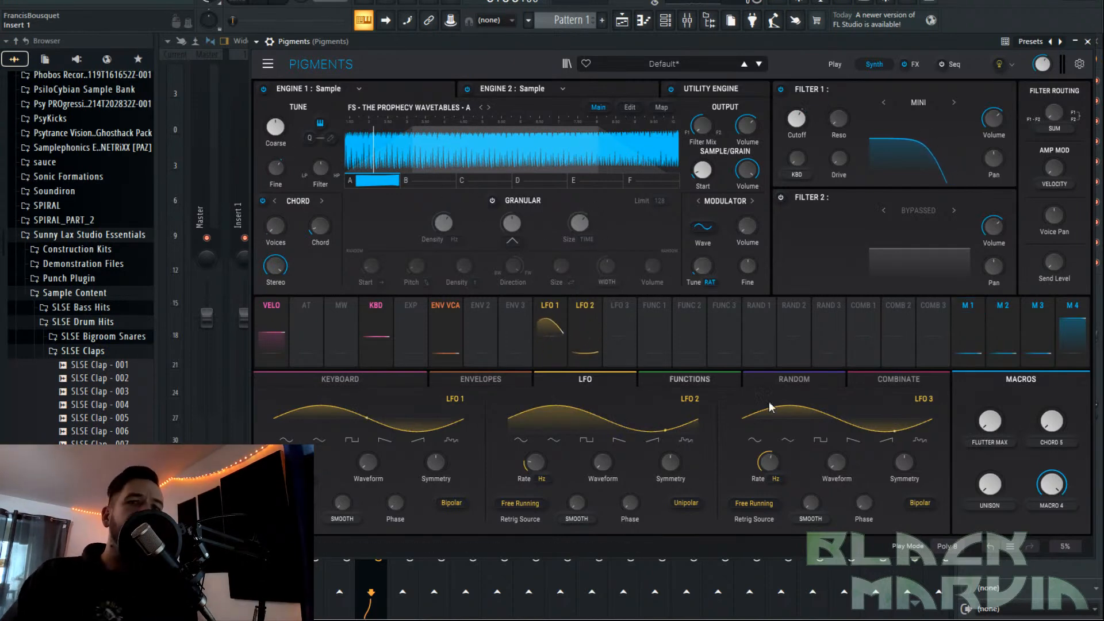
Try out the Flutter Max macro at a raised setting and return it to zero.
{"action": "mouse_move", "coordinate": [988, 423]}
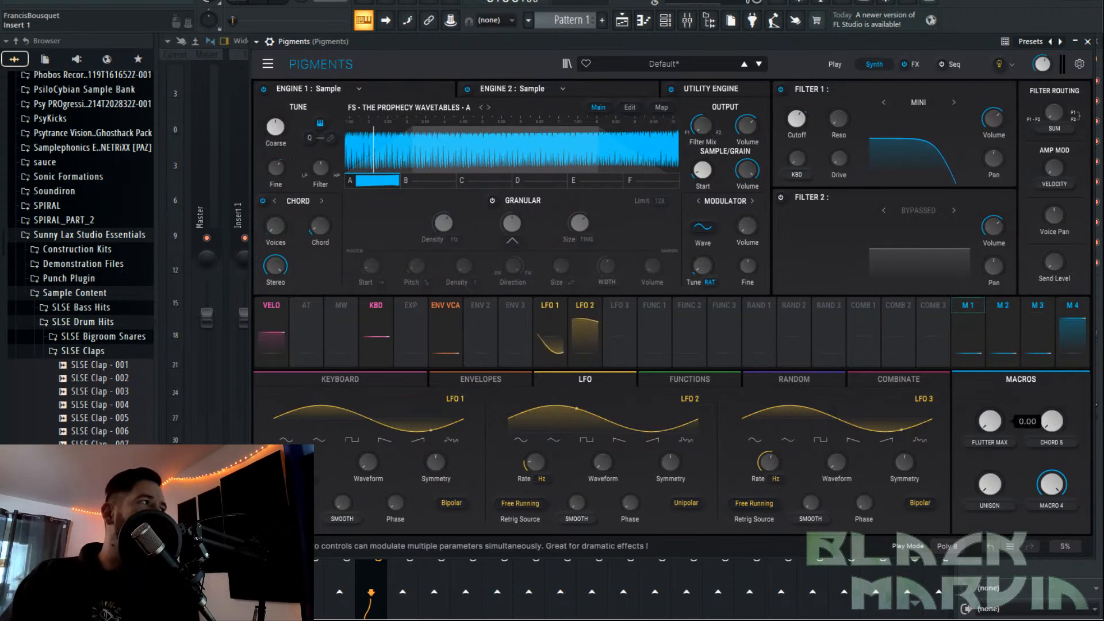
{"action": "mouse_move", "coordinate": [283, 167]}
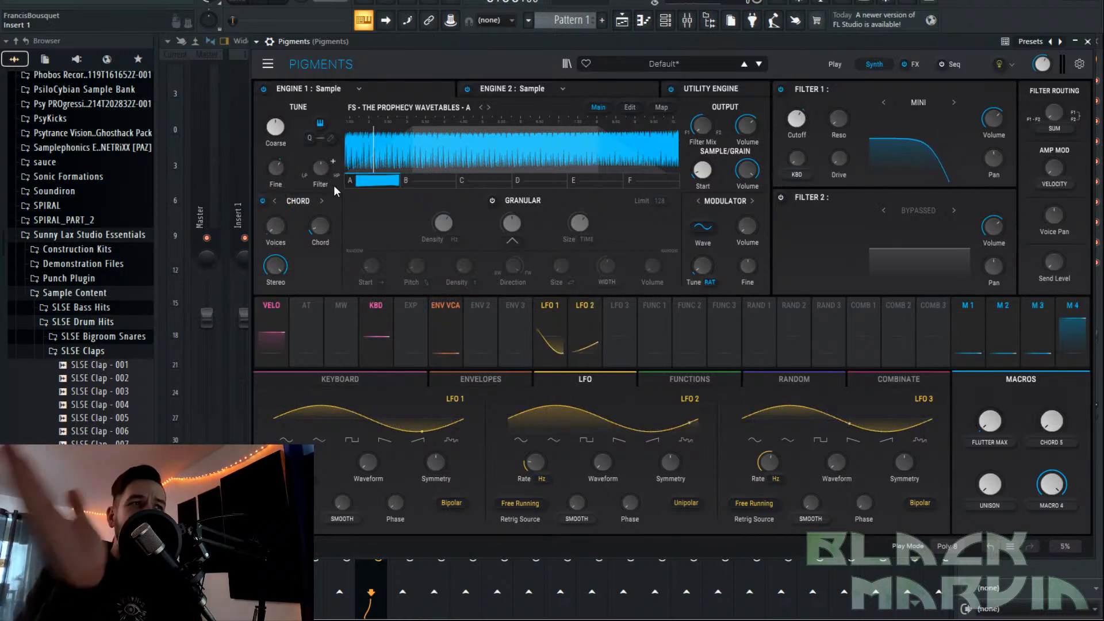
{"action": "left_click", "coordinate": [996, 430]}
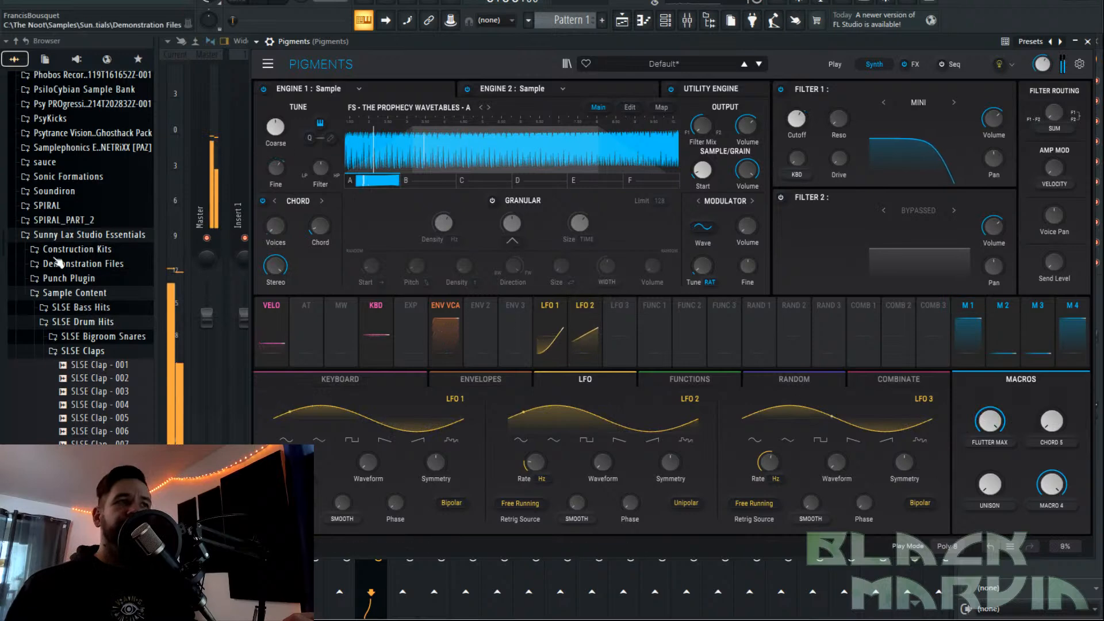
{"action": "double_click", "coordinate": [990, 423]}
Turn Macro 4 down to zero.
{"action": "mouse_move", "coordinate": [884, 312]}
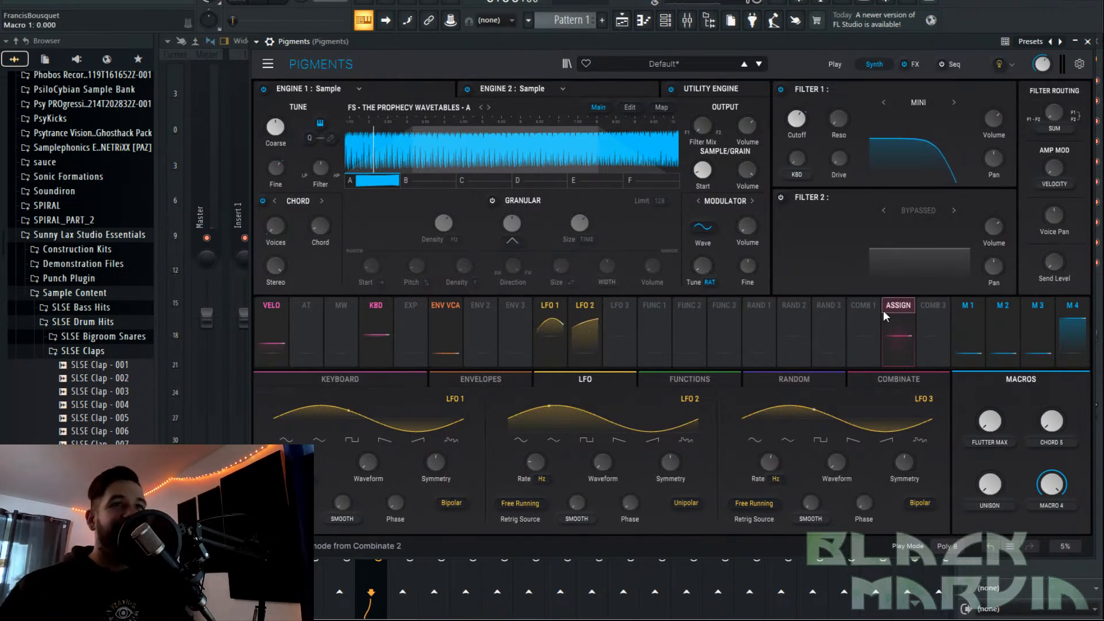
{"action": "left_click", "coordinate": [919, 66]}
{"action": "left_click", "coordinate": [880, 70]}
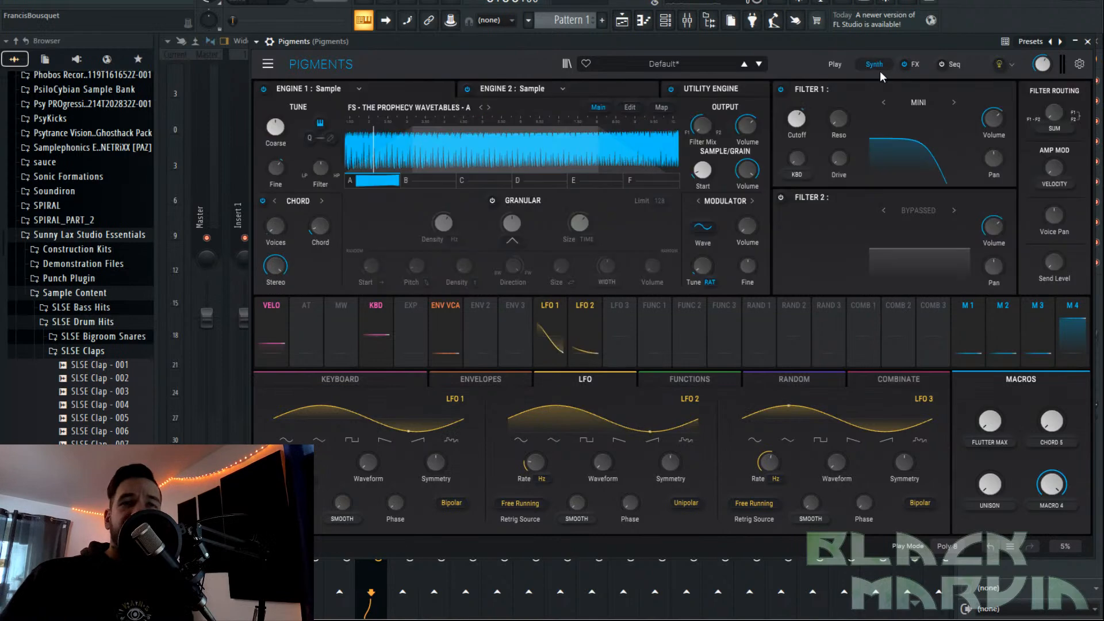
{"action": "scroll", "coordinate": [1062, 467], "scroll_direction": "down", "scroll_amount": 10}
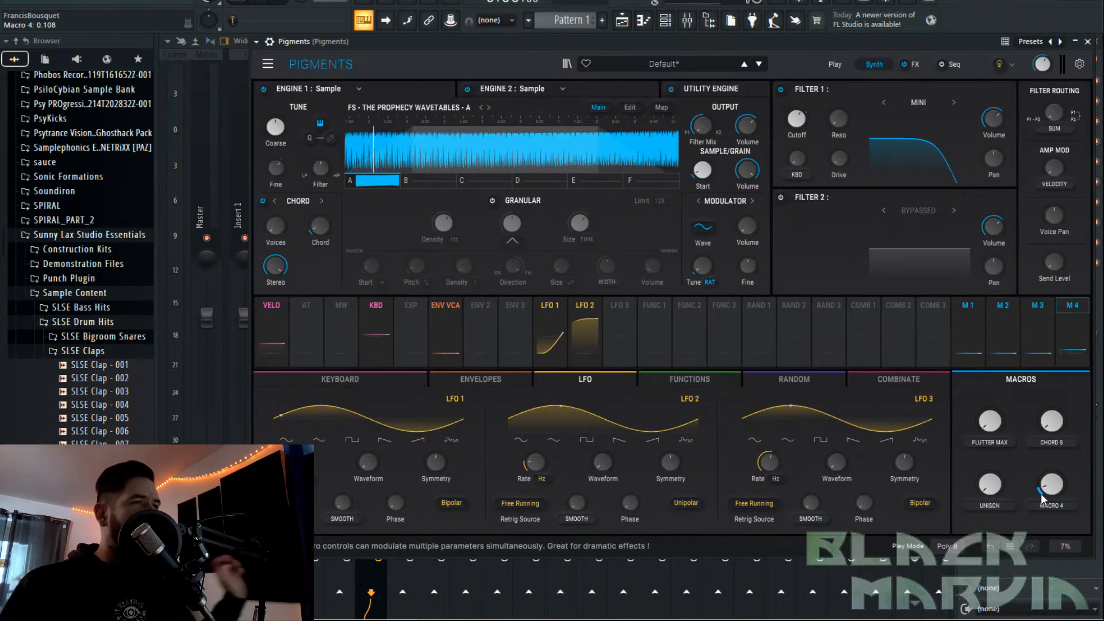
{"action": "scroll", "coordinate": [1062, 464], "scroll_direction": "down", "scroll_amount": 2}
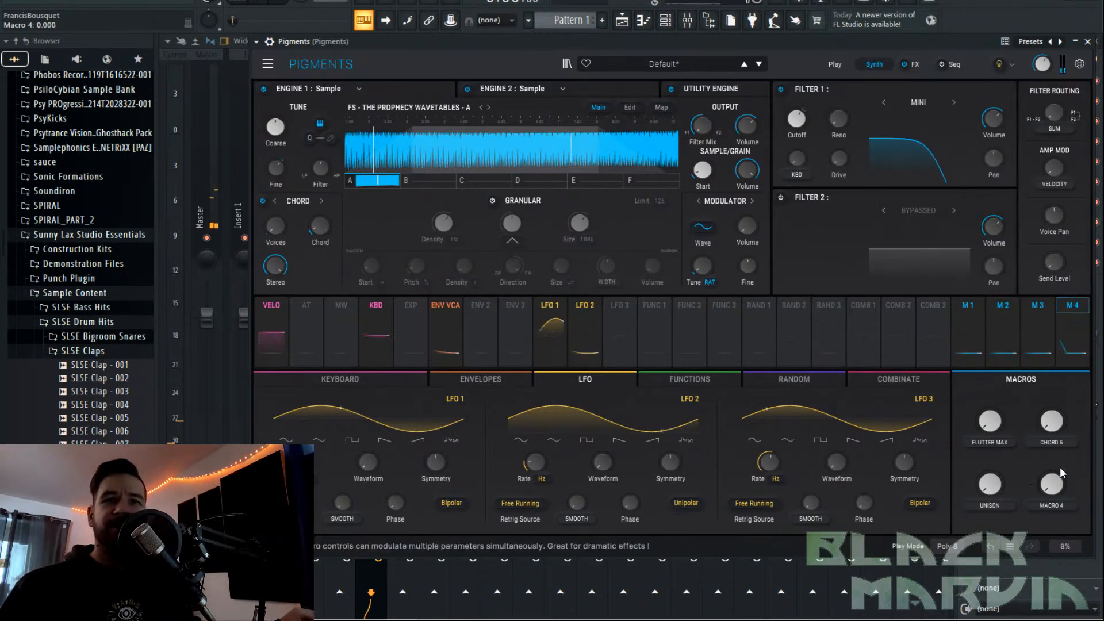
Check which effect Macro 4 modulates and rename the macro as "Chorus".
{"action": "left_click", "coordinate": [1073, 308]}
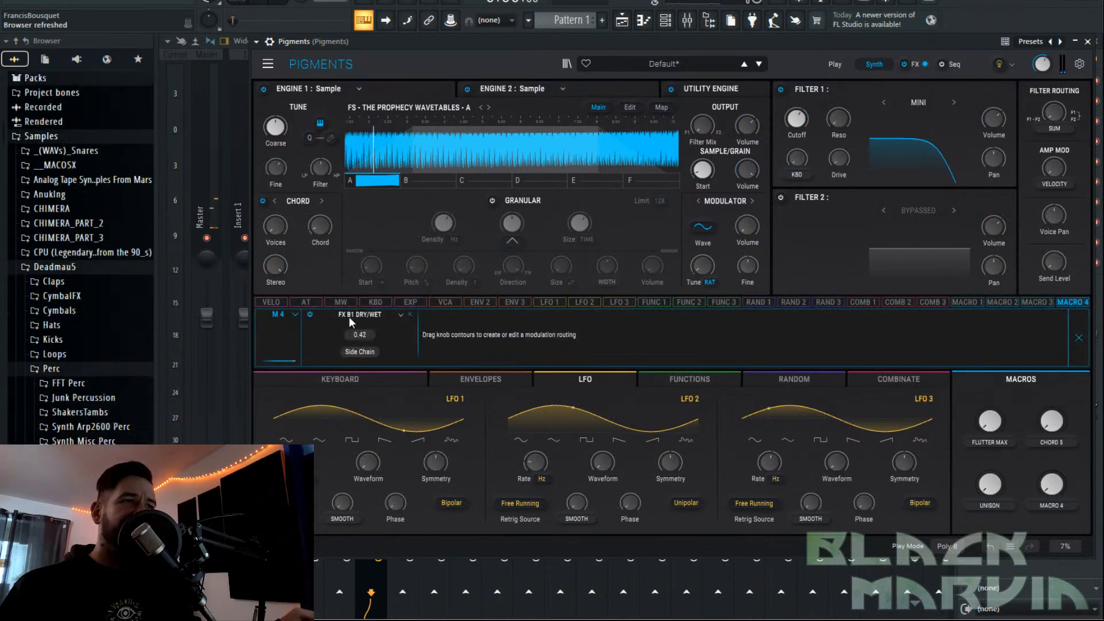
{"action": "left_click", "coordinate": [914, 64]}
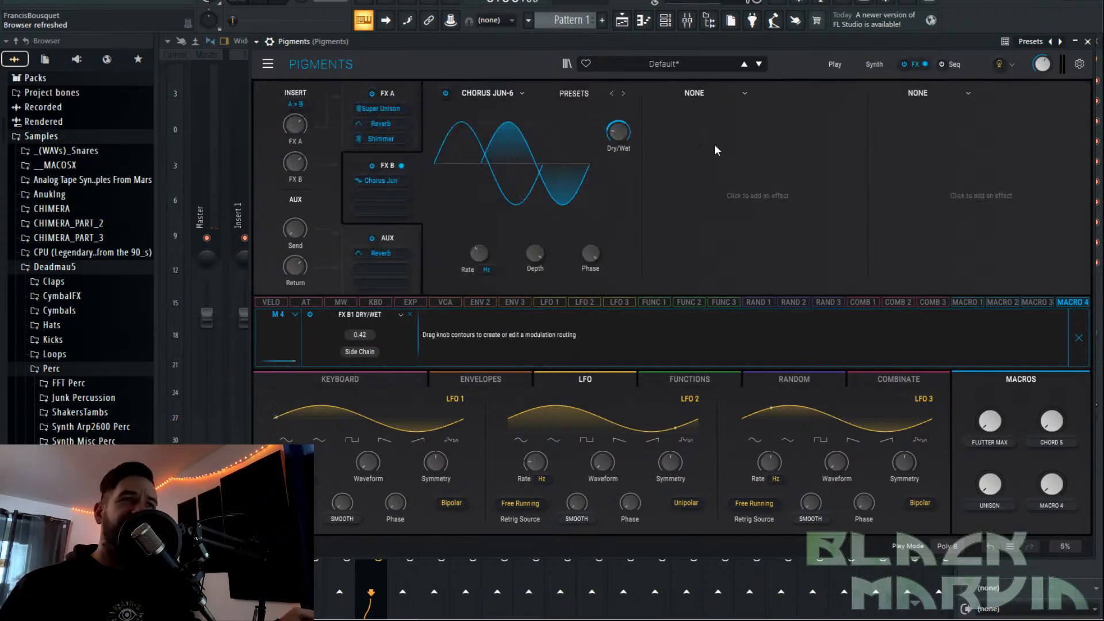
{"action": "left_click", "coordinate": [1056, 506]}
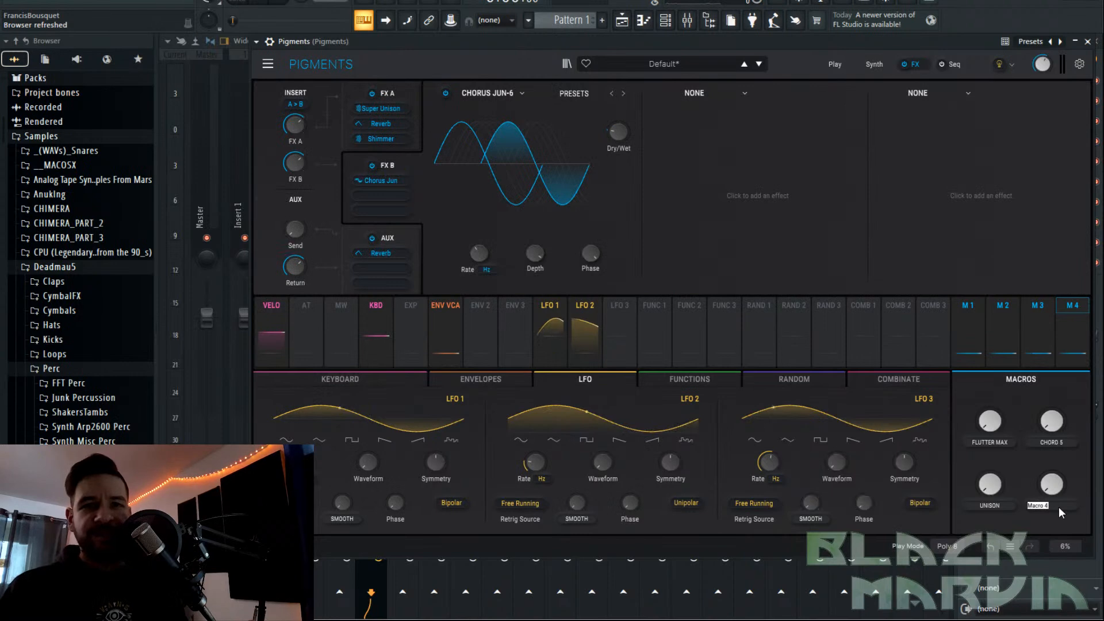
{"action": "type", "text": "Cho"}
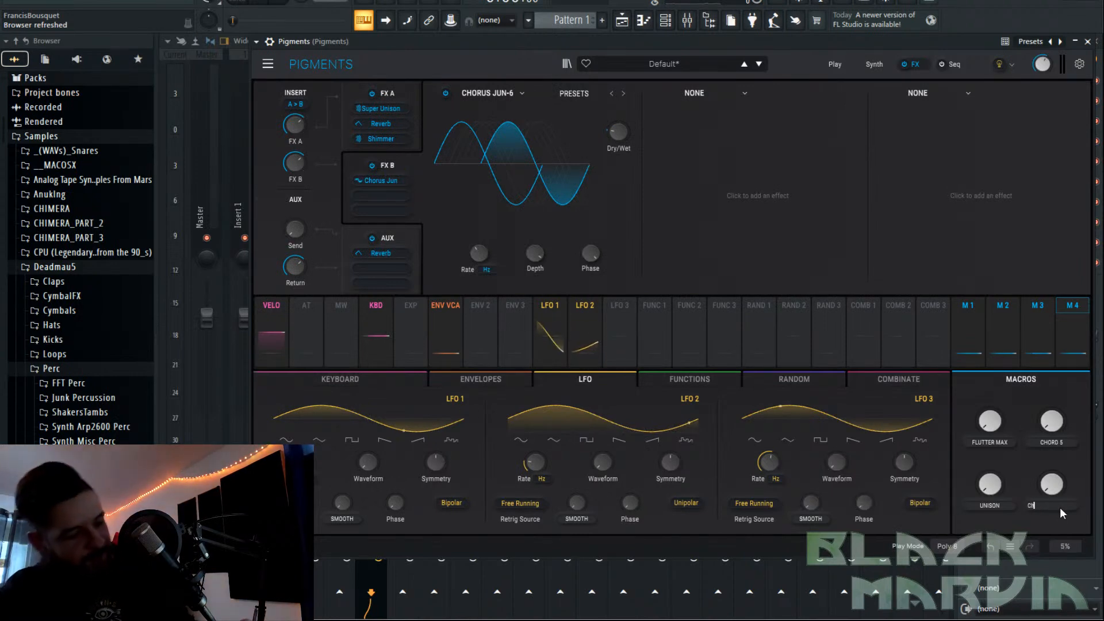
{"action": "type", "text": "rus"}
{"action": "key", "text": "Return"}
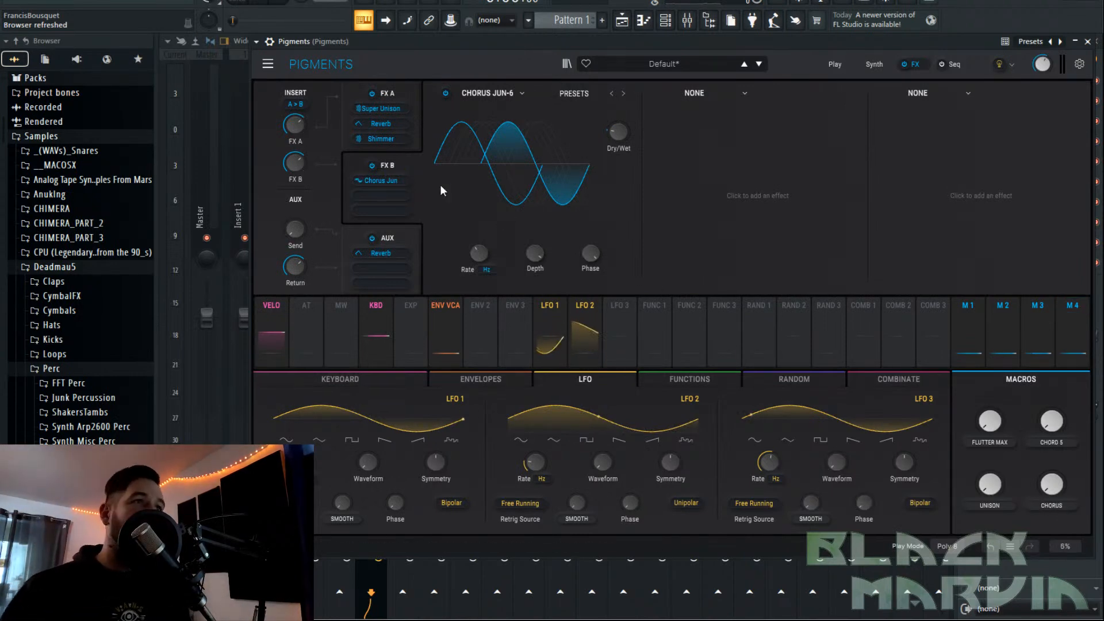
Save the sound as a preset named "Synth 1" in a bank called "Lo-Fi".
{"action": "left_click", "coordinate": [267, 64]}
{"action": "left_click", "coordinate": [313, 109]}
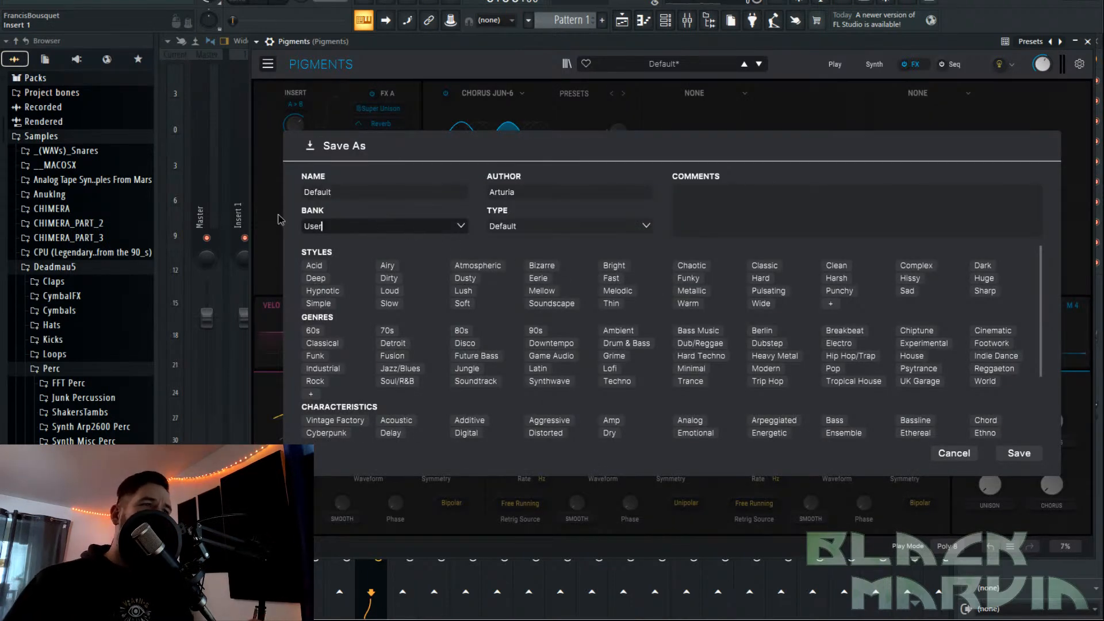
{"action": "key", "text": "ctrl+a"}
{"action": "type", "text": "Lo-Fi"}
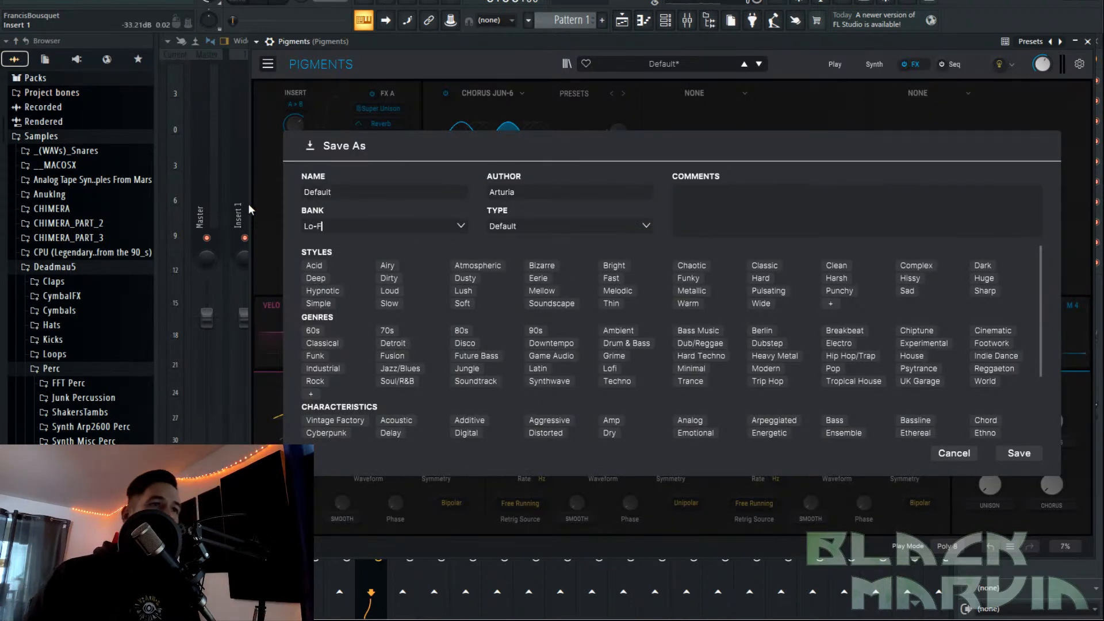
{"action": "double_click", "coordinate": [456, 196]}
{"action": "type", "text": "Synth 1"}
{"action": "key", "text": "Return"}
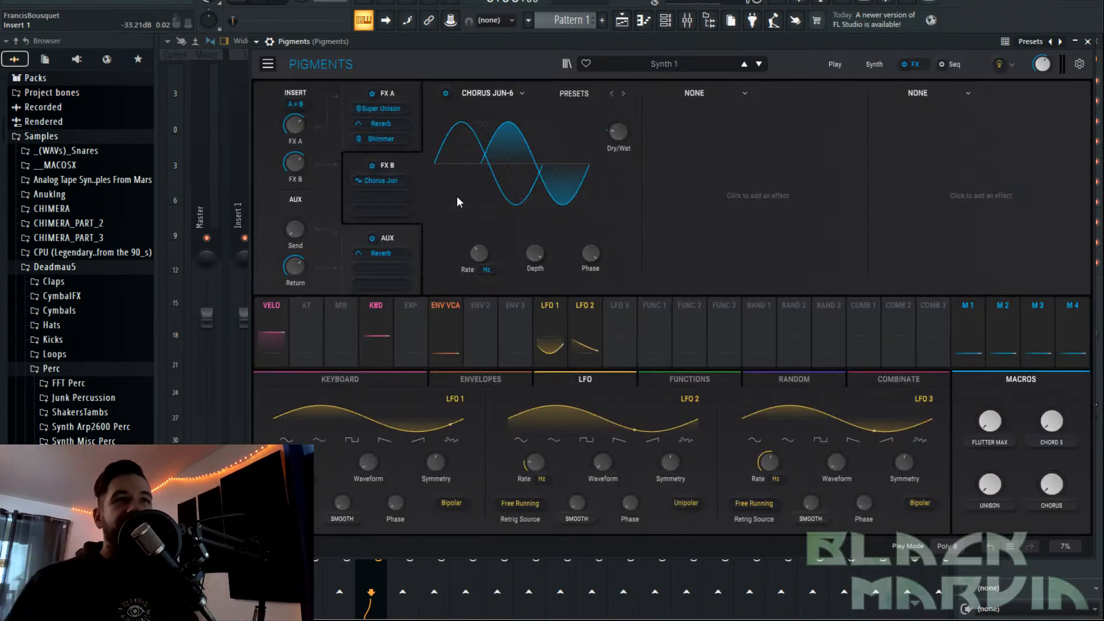
Start a new default preset and show its synth engines.
{"action": "left_click", "coordinate": [272, 62]}
{"action": "left_click", "coordinate": [312, 84]}
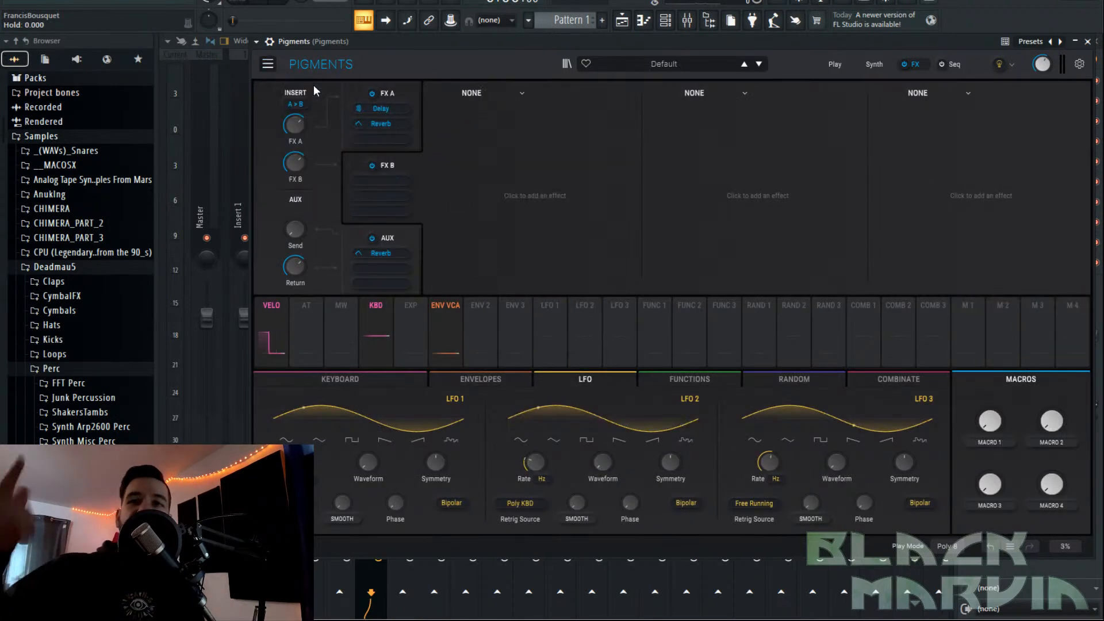
{"action": "left_click", "coordinate": [865, 66]}
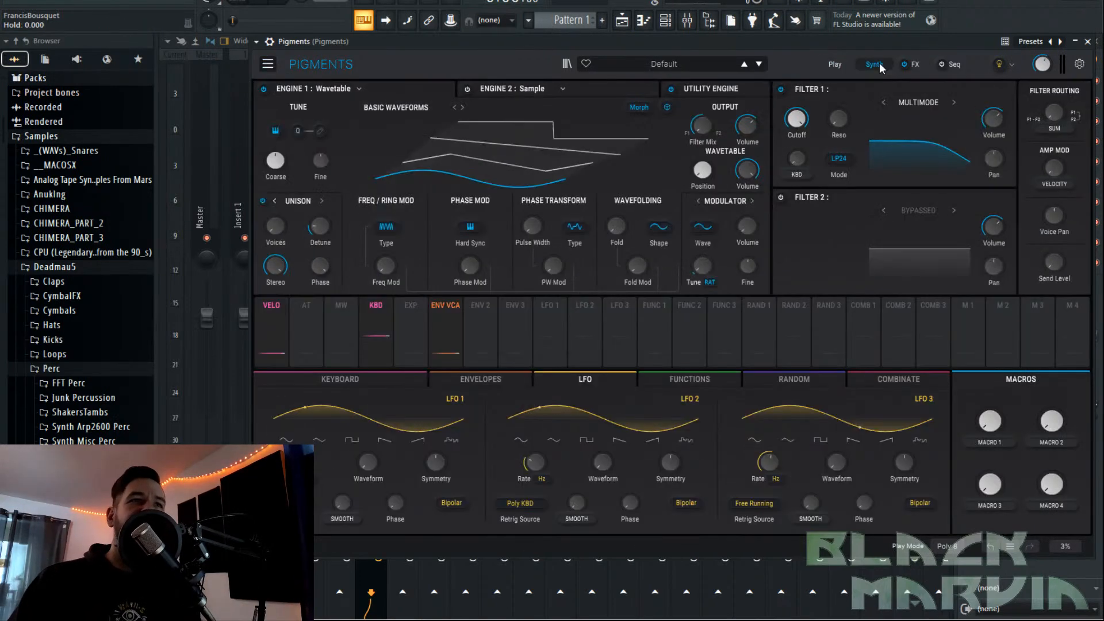
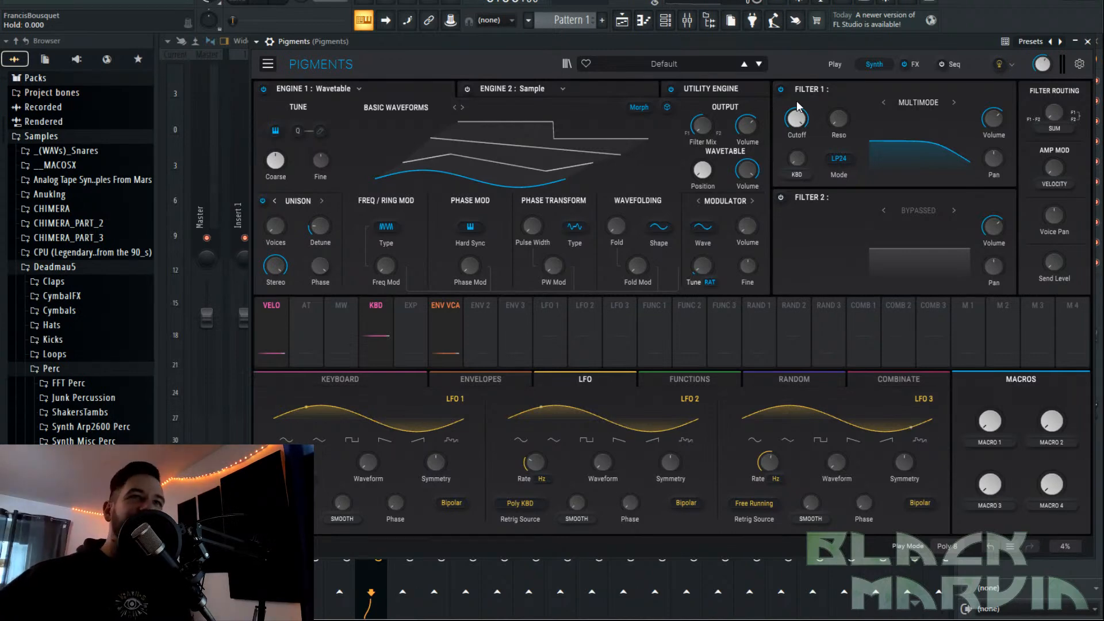
In File Explorer, look through the Various folder of the Anomaly Wavetables and return to the FS - The Prophecy Analog Style Wavetables folder.
{"action": "left_click", "coordinate": [359, 89]}
{"action": "left_click", "coordinate": [460, 119]}
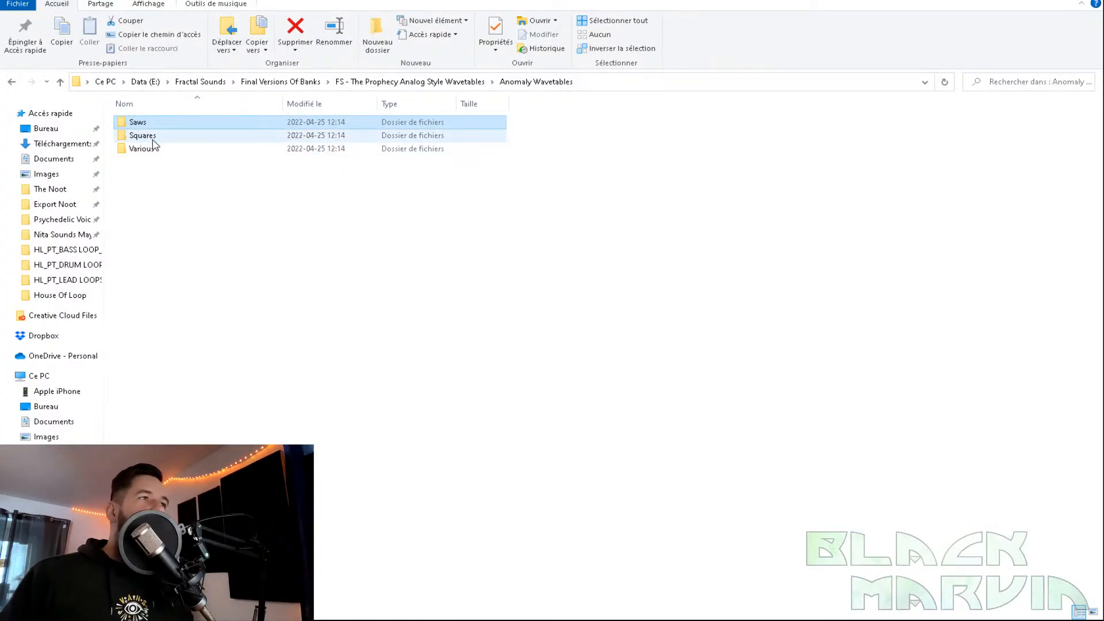
{"action": "left_click", "coordinate": [153, 151]}
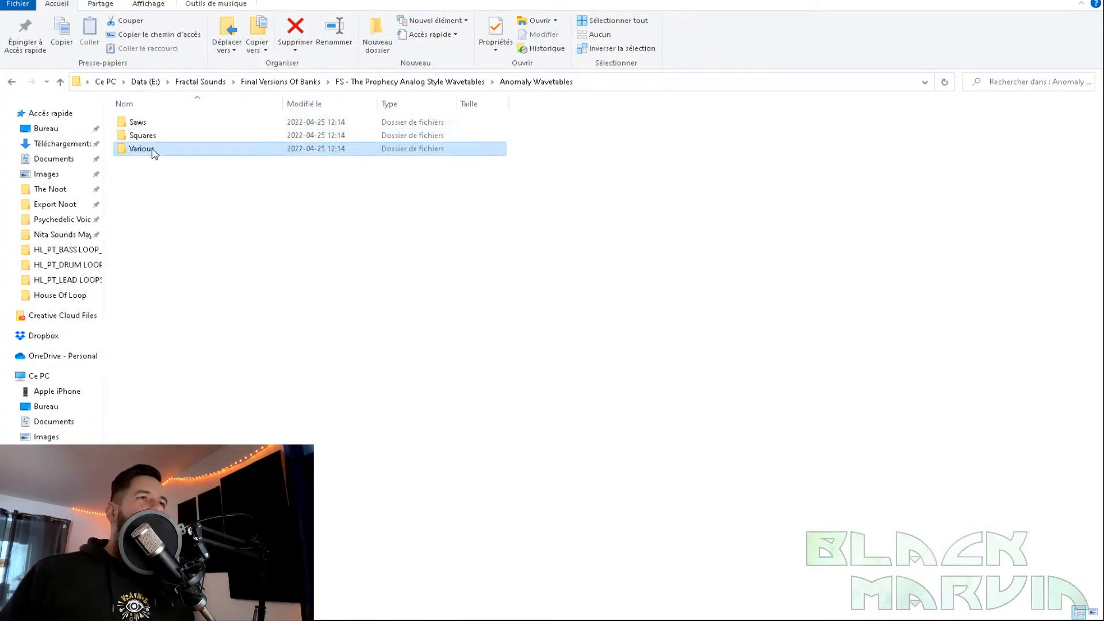
{"action": "double_click", "coordinate": [153, 150]}
{"action": "left_click_drag", "start_coordinate": [210, 103], "coordinate": [307, 104]}
{"action": "left_click", "coordinate": [443, 83]}
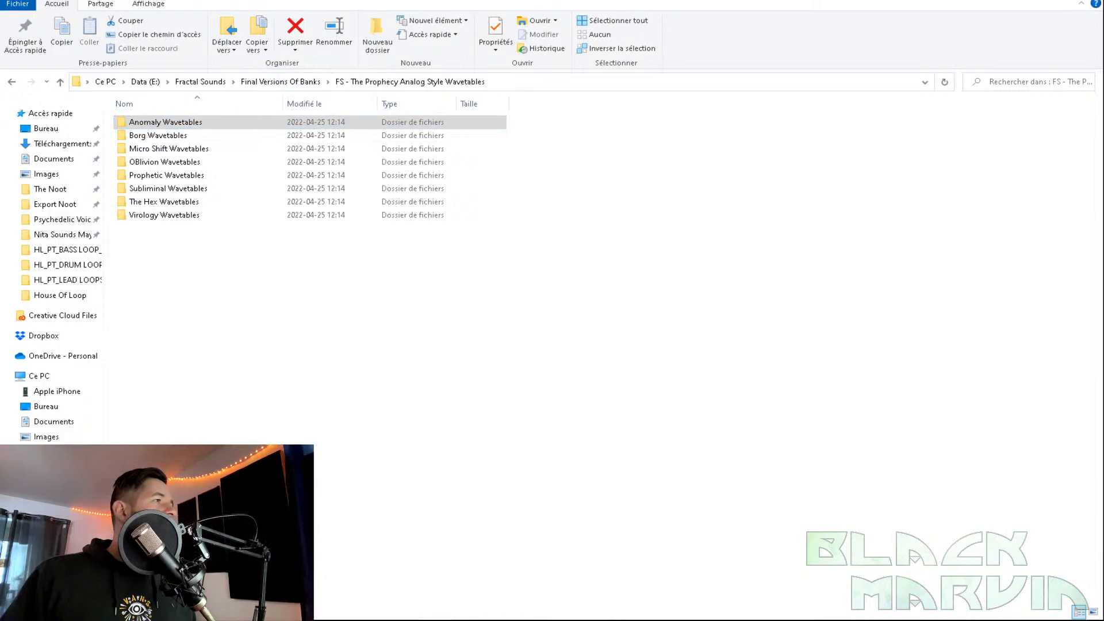
Switch to the web browser, maximise it and look over The Prophecy Analog Style Wavetables product page on Fractal Sounds.
{"action": "key", "text": "alt+Tab"}
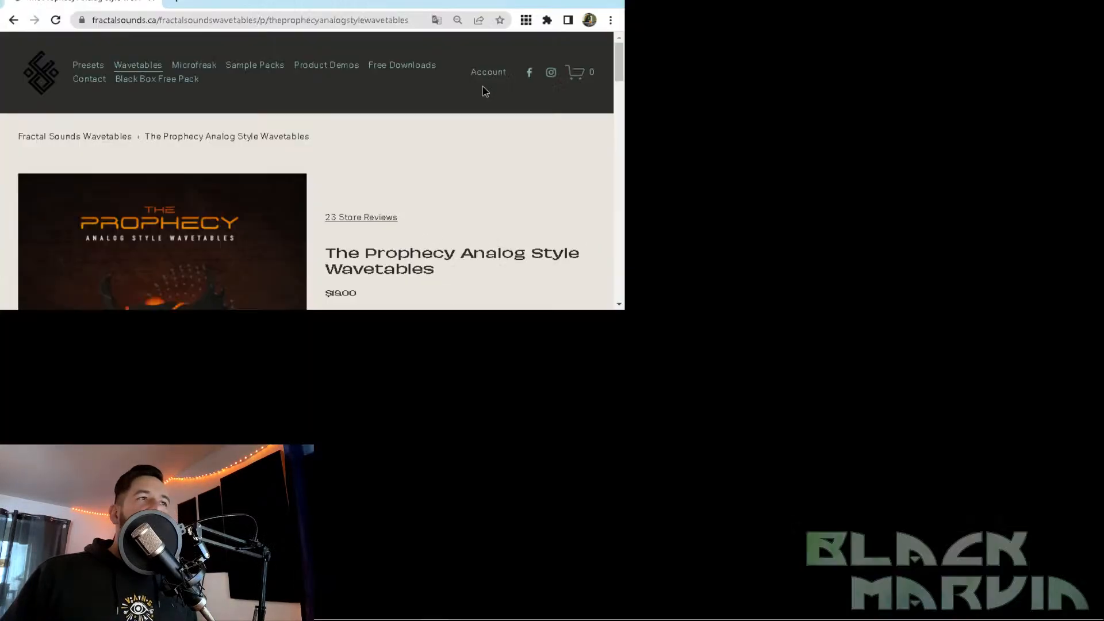
{"action": "key", "text": "super+Up"}
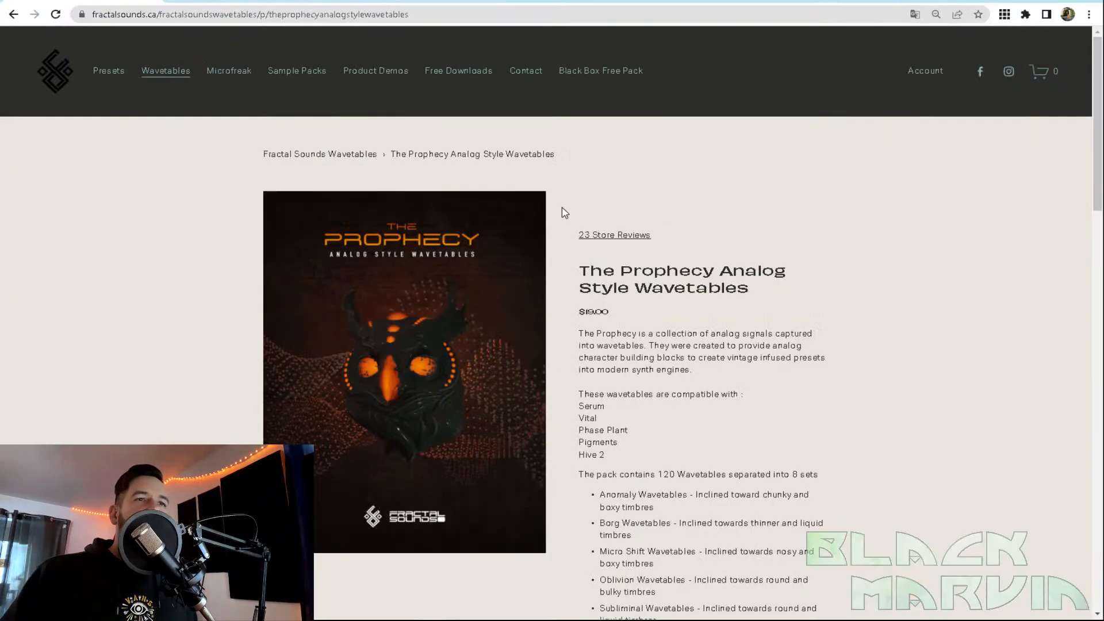
{"action": "scroll", "coordinate": [582, 204], "scroll_direction": "down", "scroll_amount": 4}
{"action": "scroll", "coordinate": [687, 244], "scroll_direction": "up", "scroll_amount": 4}
{"action": "scroll", "coordinate": [826, 241], "scroll_direction": "down", "scroll_amount": 8}
{"action": "scroll", "coordinate": [881, 222], "scroll_direction": "up", "scroll_amount": 8}
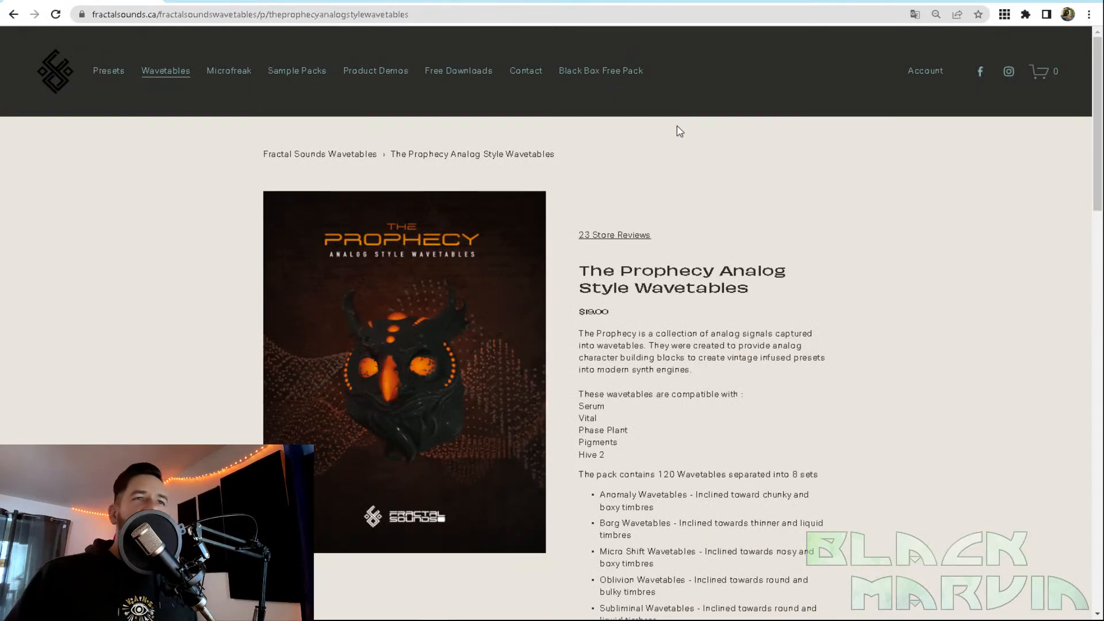
Return to File Explorer and open the Various folder inside Anomaly Wavetables.
{"action": "key", "text": "super+Down"}
{"action": "key", "text": "super+Down"}
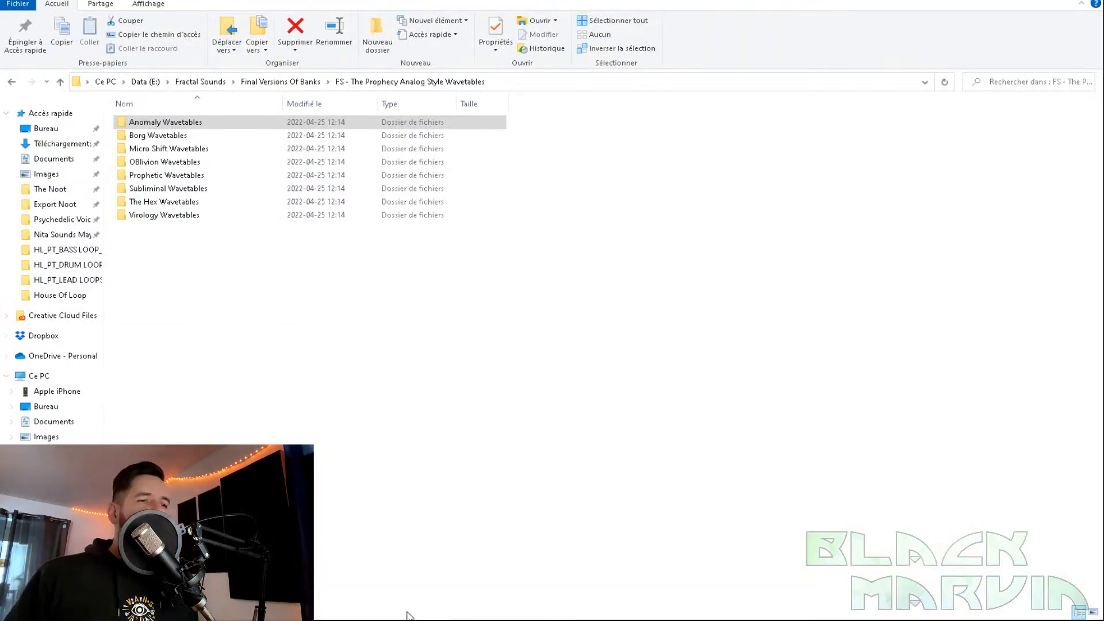
{"action": "key", "text": "super+Down"}
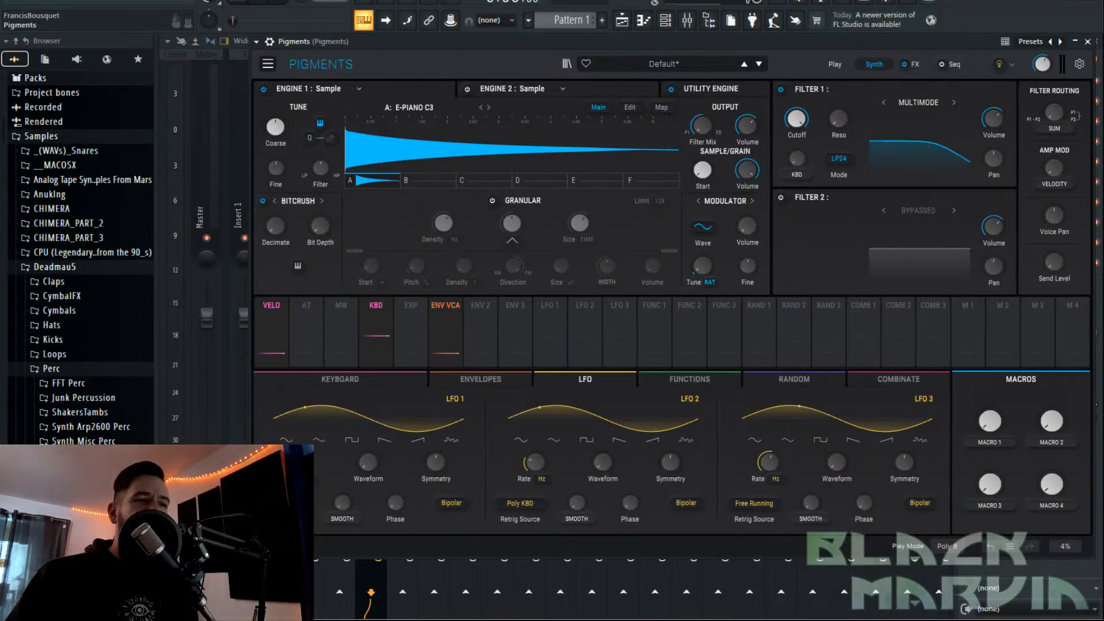
{"action": "key", "text": "alt+Tab"}
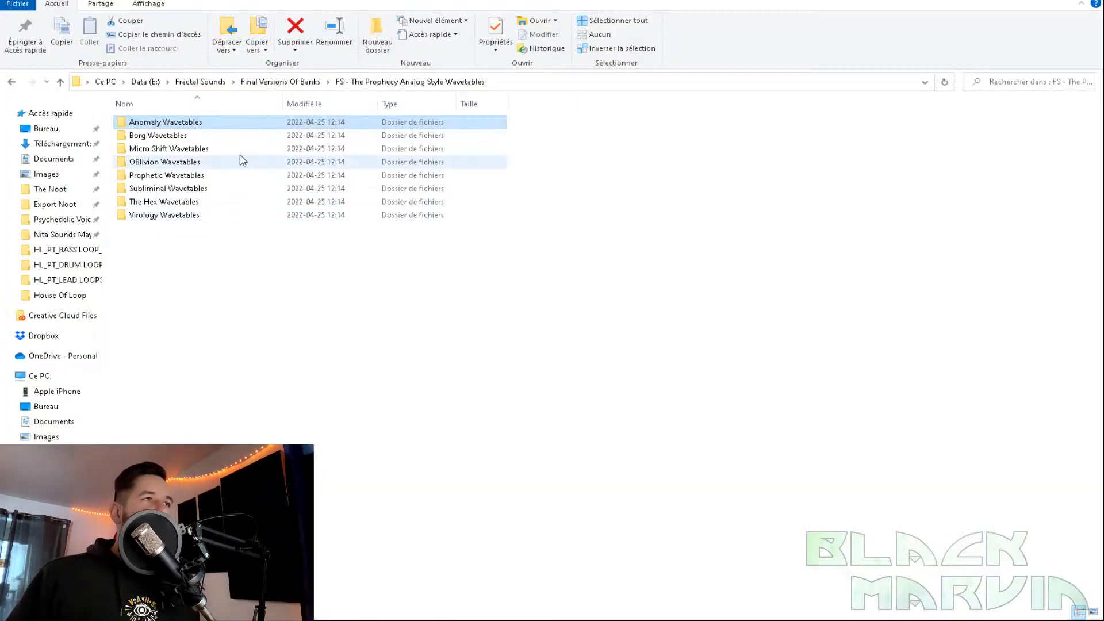
{"action": "double_click", "coordinate": [162, 121]}
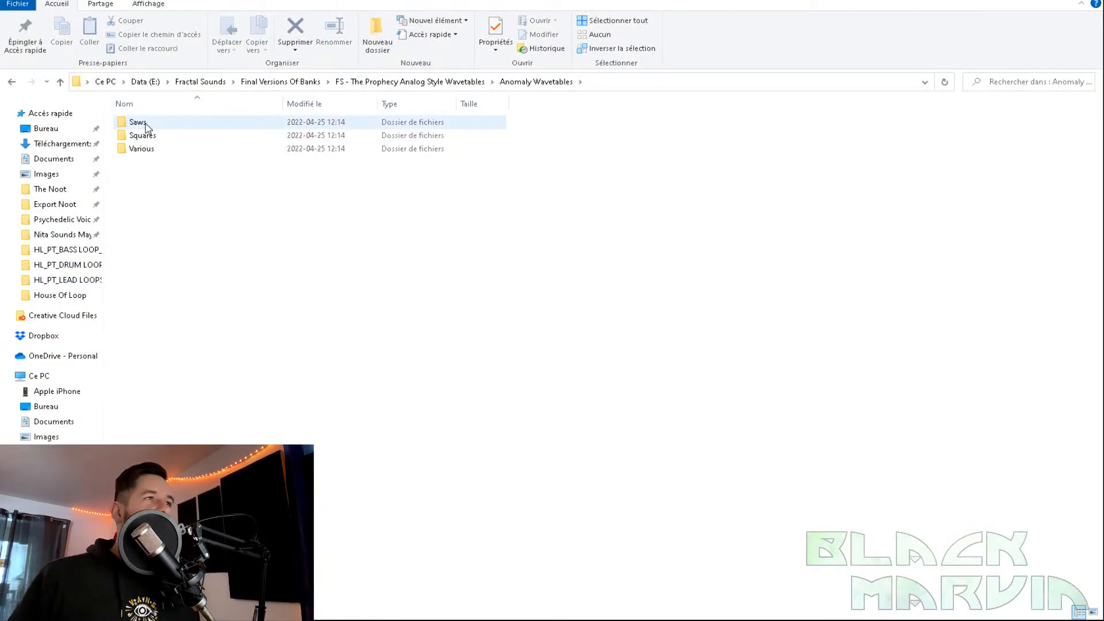
{"action": "double_click", "coordinate": [141, 148]}
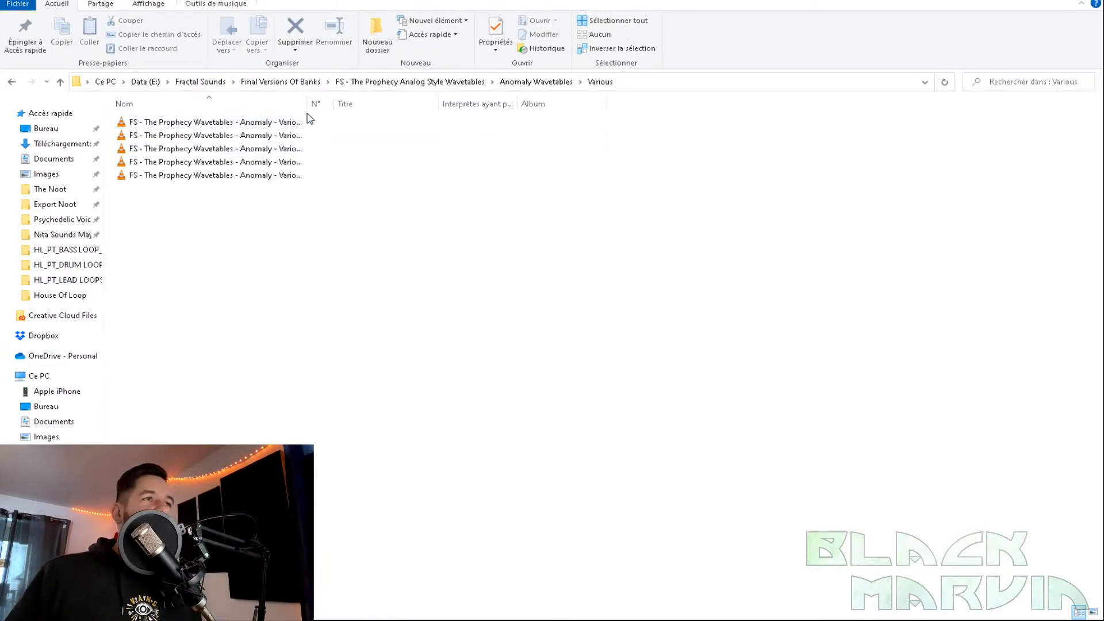
Audition the Anomaly - Various 01 and Various 03 wavetables in Engine 1's sample slot A, trying a coarse pitch change.
{"action": "left_click_drag", "start_coordinate": [307, 104], "coordinate": [397, 106]}
{"action": "left_click_drag", "start_coordinate": [486, 121], "coordinate": [467, 150]}
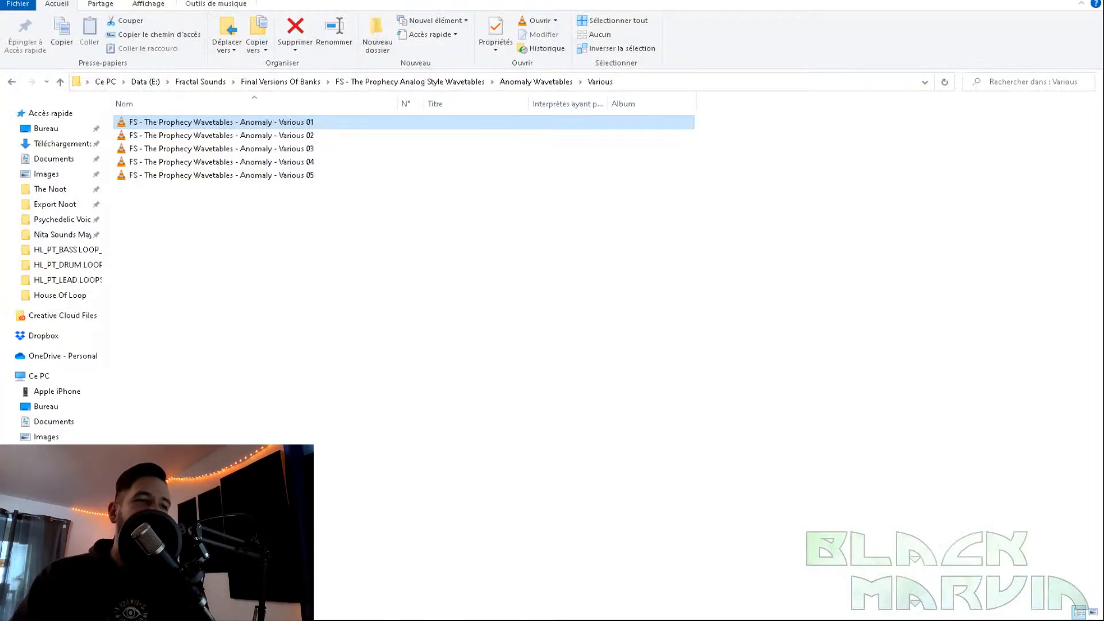
{"action": "key", "text": "alt+Tab"}
{"action": "left_click_drag", "start_coordinate": [200, 138], "coordinate": [490, 144]}
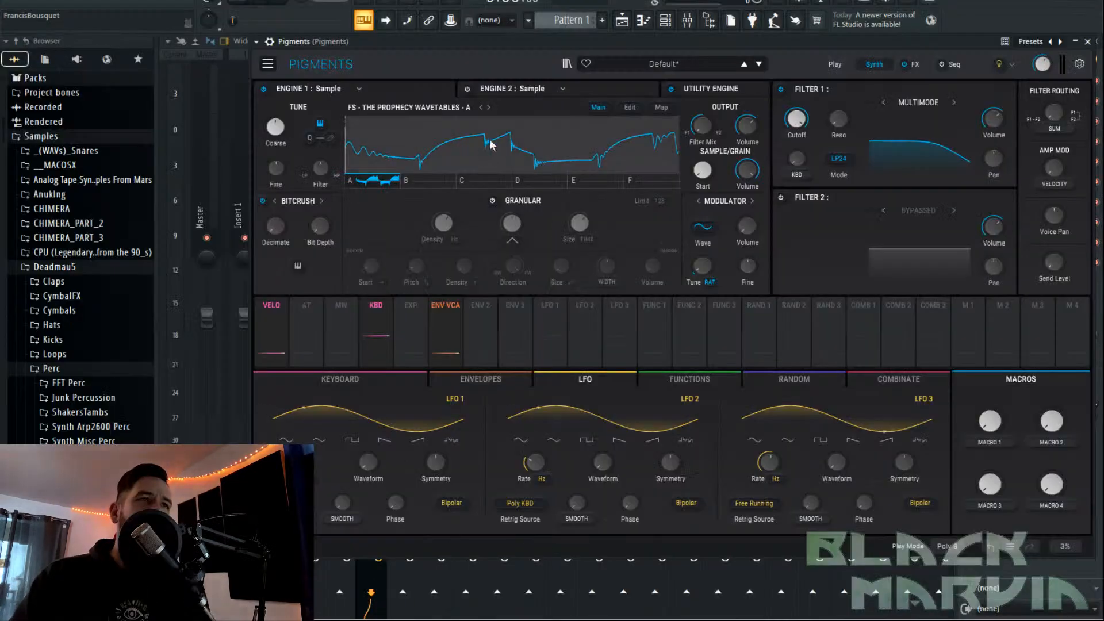
{"action": "left_click_drag", "start_coordinate": [702, 170], "coordinate": [702, 155]}
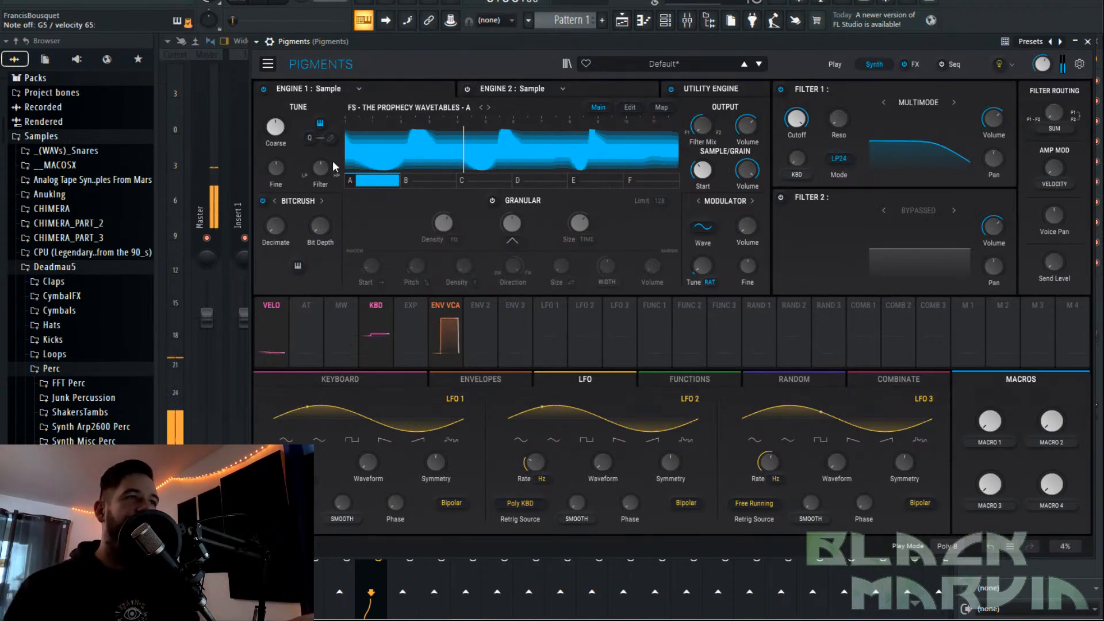
{"action": "left_click_drag", "start_coordinate": [276, 127], "coordinate": [290, 118]}
{"action": "scroll", "coordinate": [290, 118], "scroll_direction": "down", "scroll_amount": 2}
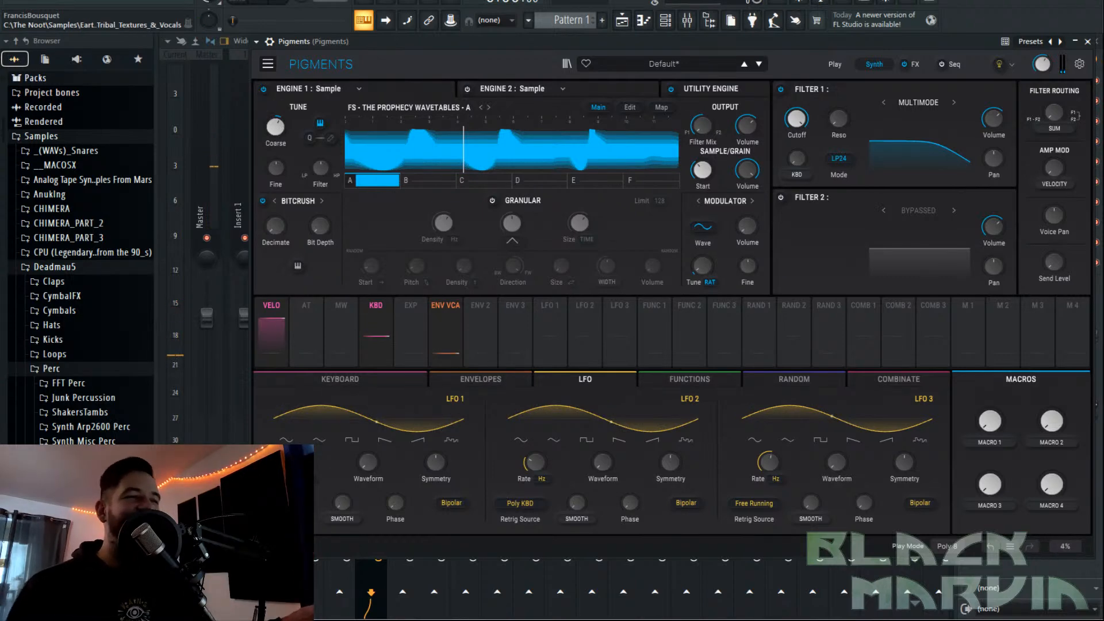
{"action": "key", "text": "alt+Tab"}
{"action": "left_click_drag", "start_coordinate": [257, 148], "coordinate": [511, 149]}
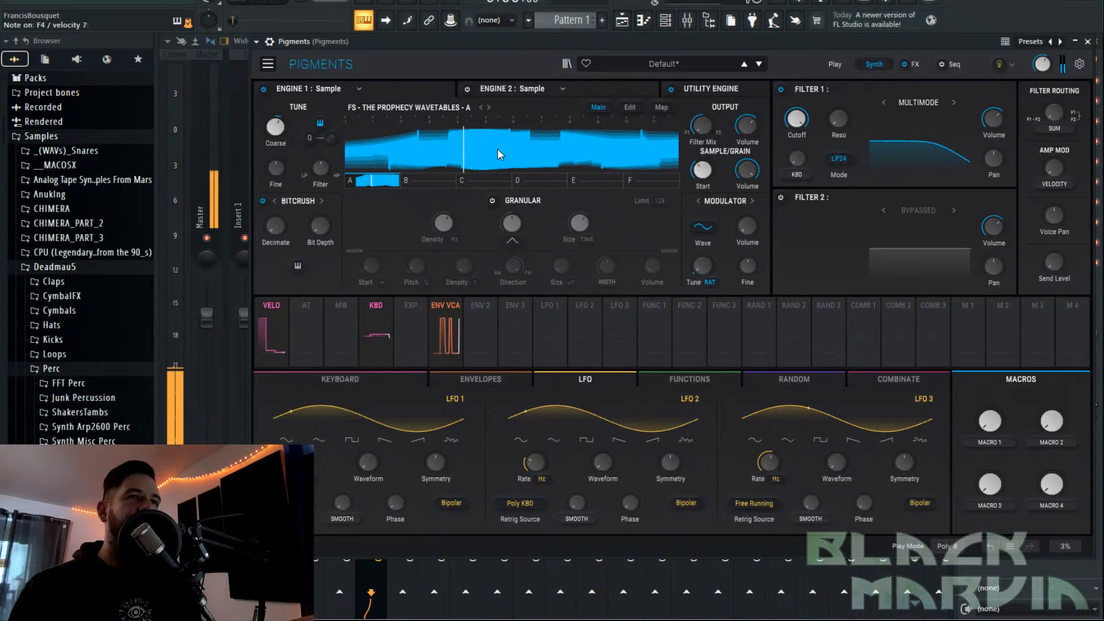
Load the Borg - Saw 01 wavetable from the Borg Wavetables' Saws folder into sample slot A of Engine 1.
{"action": "key", "text": "alt+Tab"}
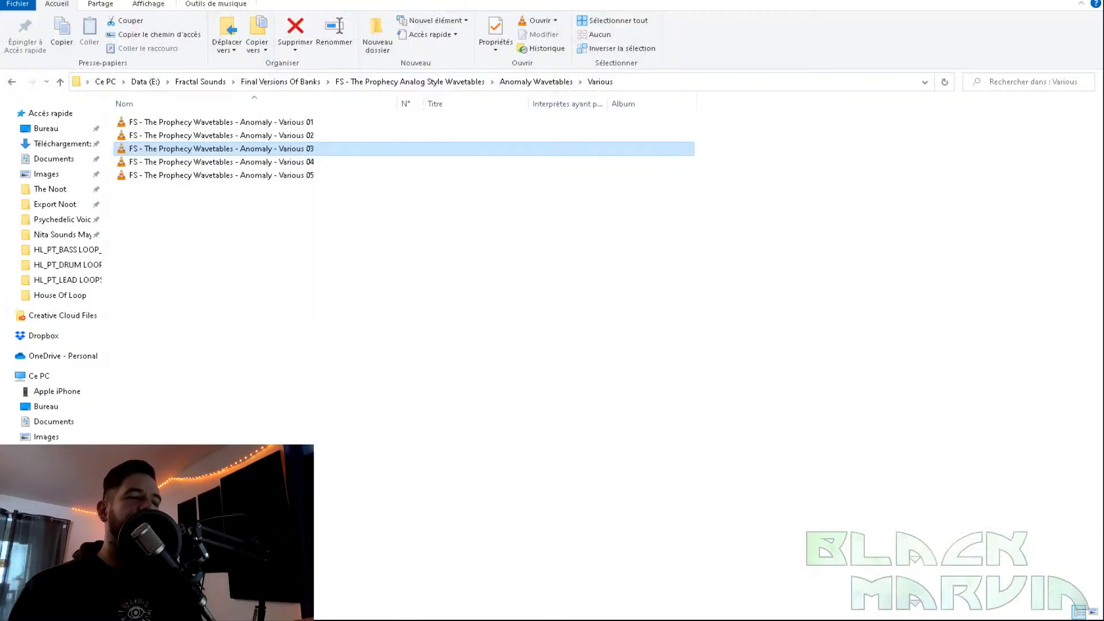
{"action": "left_click", "coordinate": [347, 82]}
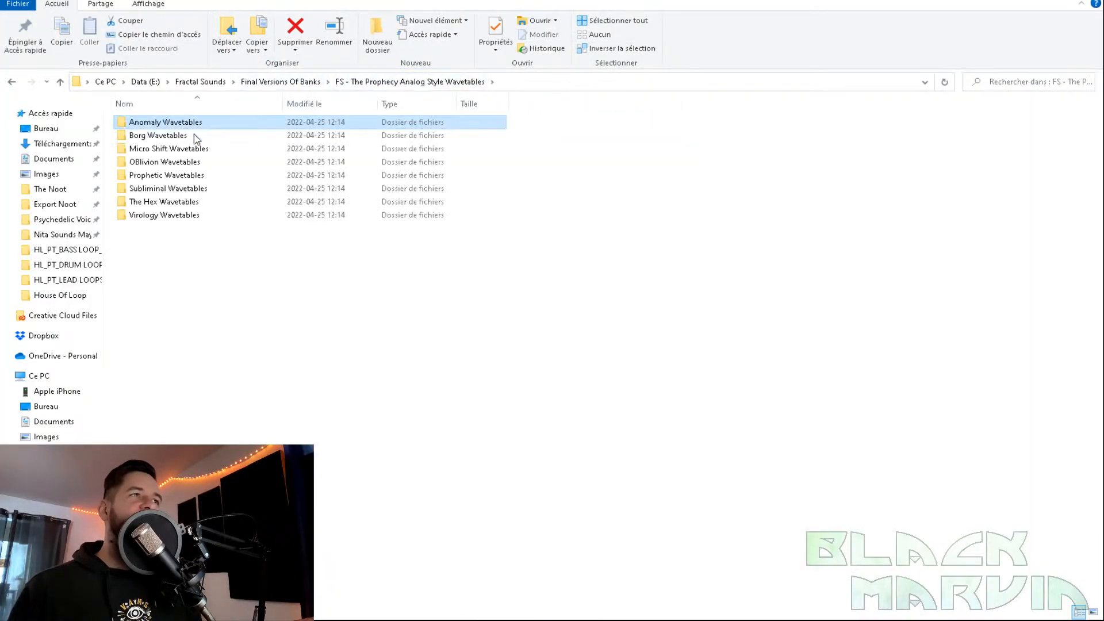
{"action": "double_click", "coordinate": [192, 134]}
{"action": "double_click", "coordinate": [191, 122]}
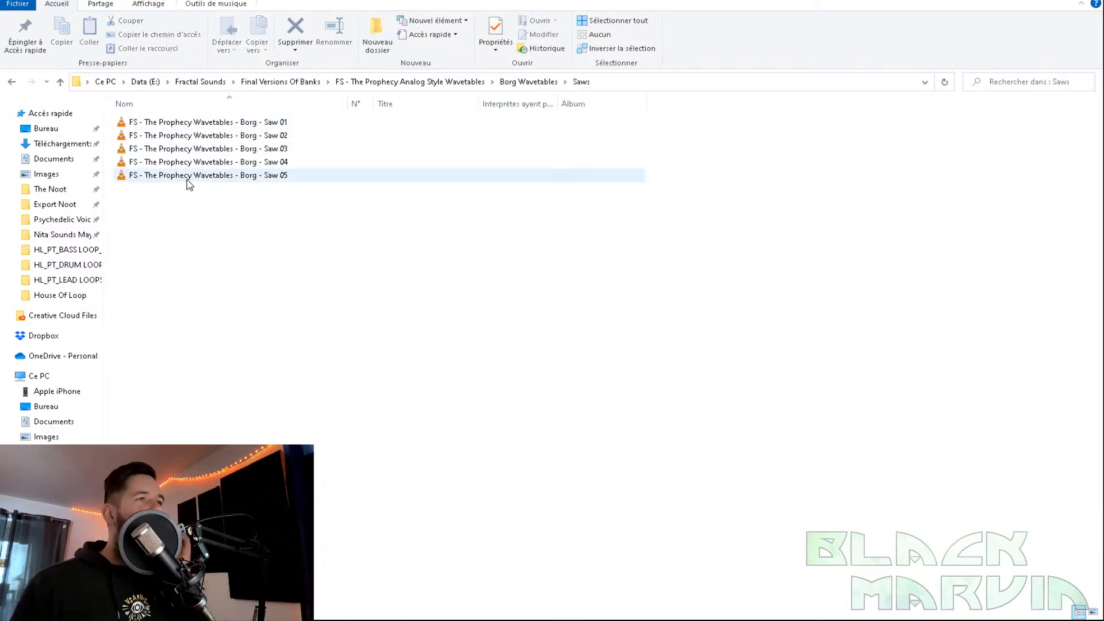
{"action": "left_click_drag", "start_coordinate": [212, 124], "coordinate": [515, 136]}
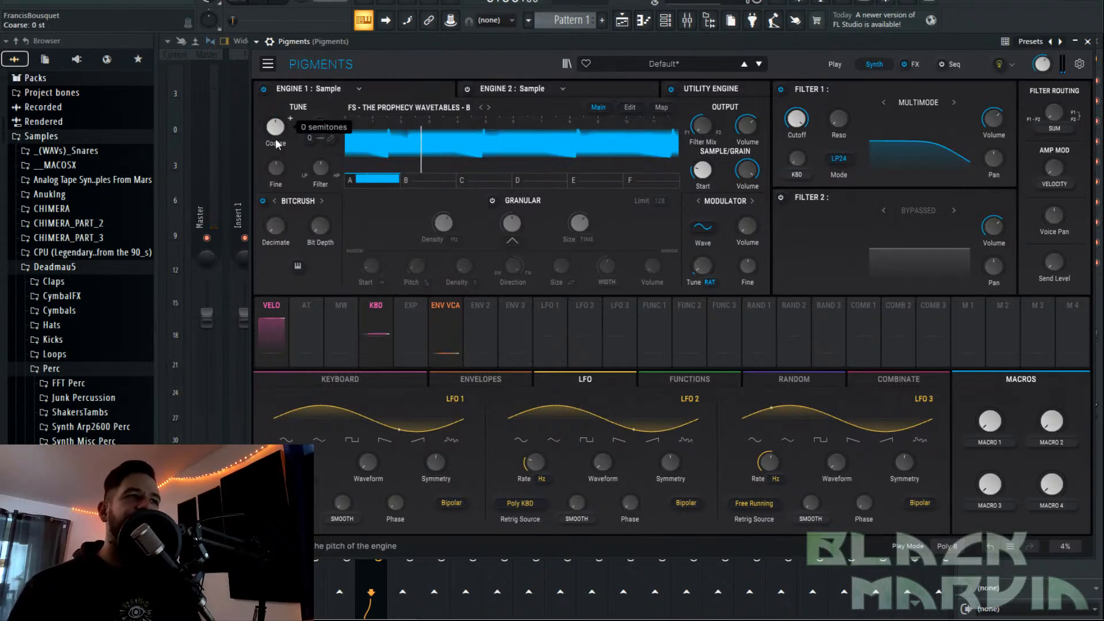
Show Engine 1's sample editing controls and load the first wavetable of the Borg Wavetables' Squares folder into slot A.
{"action": "left_click", "coordinate": [631, 108]}
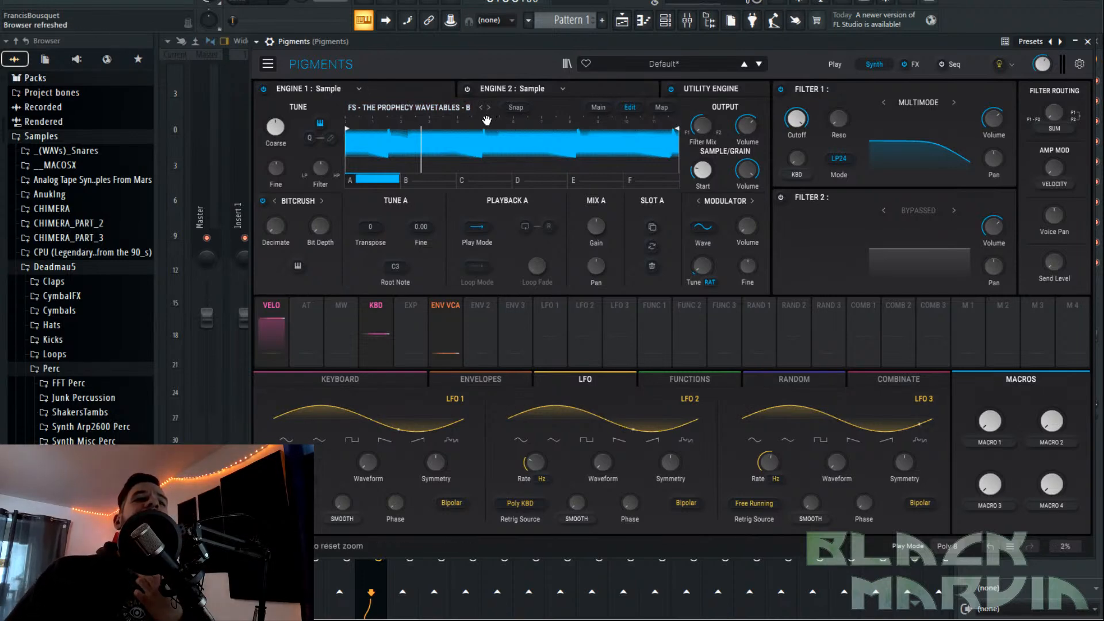
{"action": "left_click", "coordinate": [213, 620]}
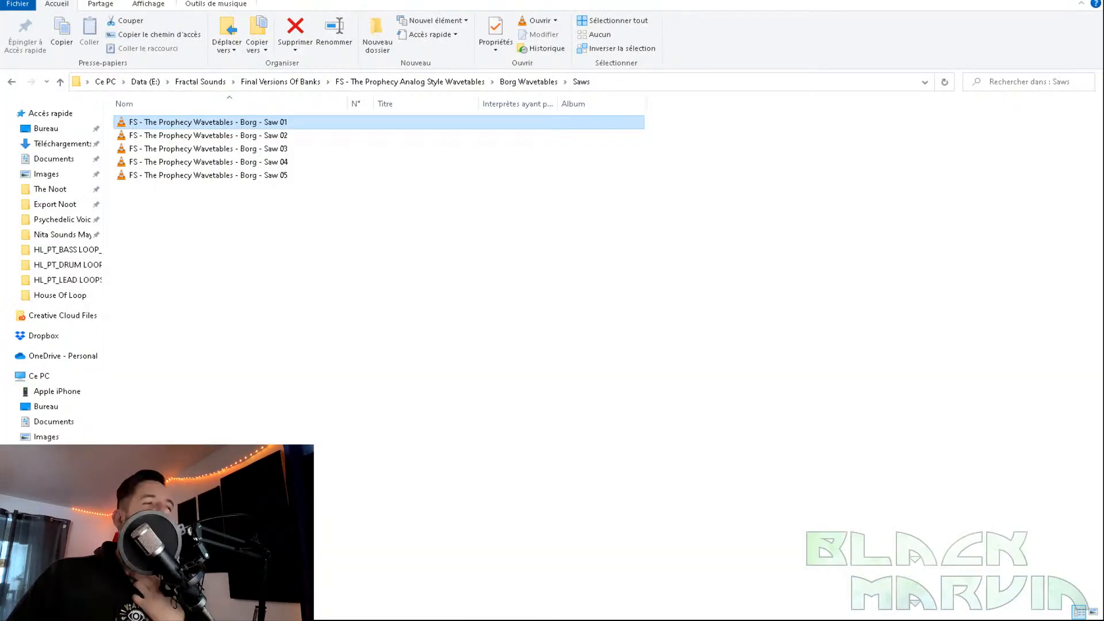
{"action": "left_click", "coordinate": [408, 82]}
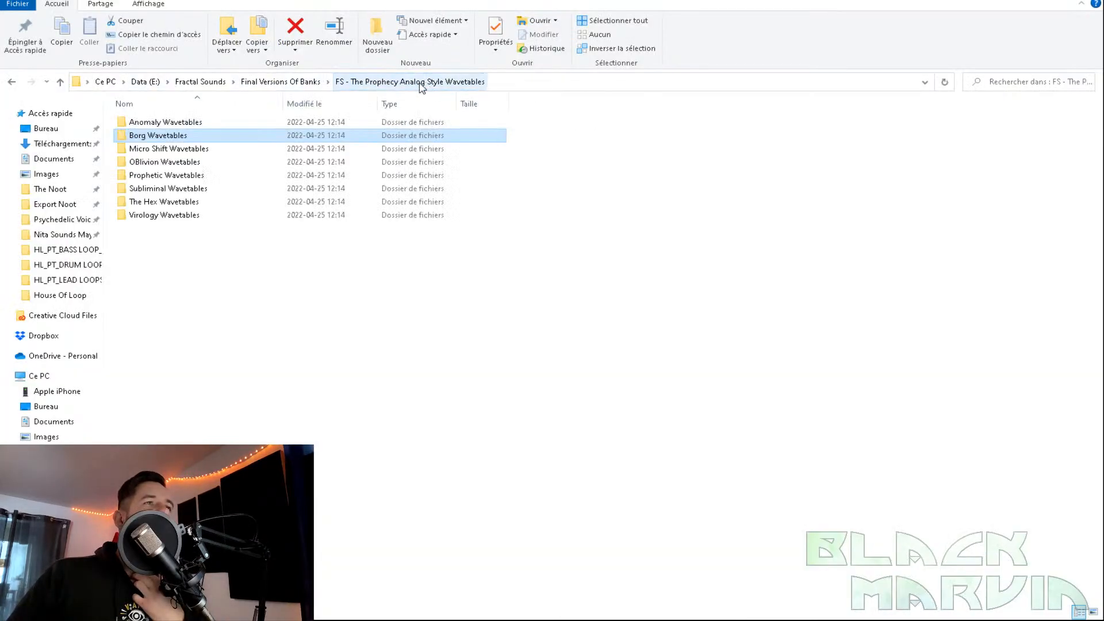
{"action": "double_click", "coordinate": [185, 136]}
{"action": "double_click", "coordinate": [160, 136]}
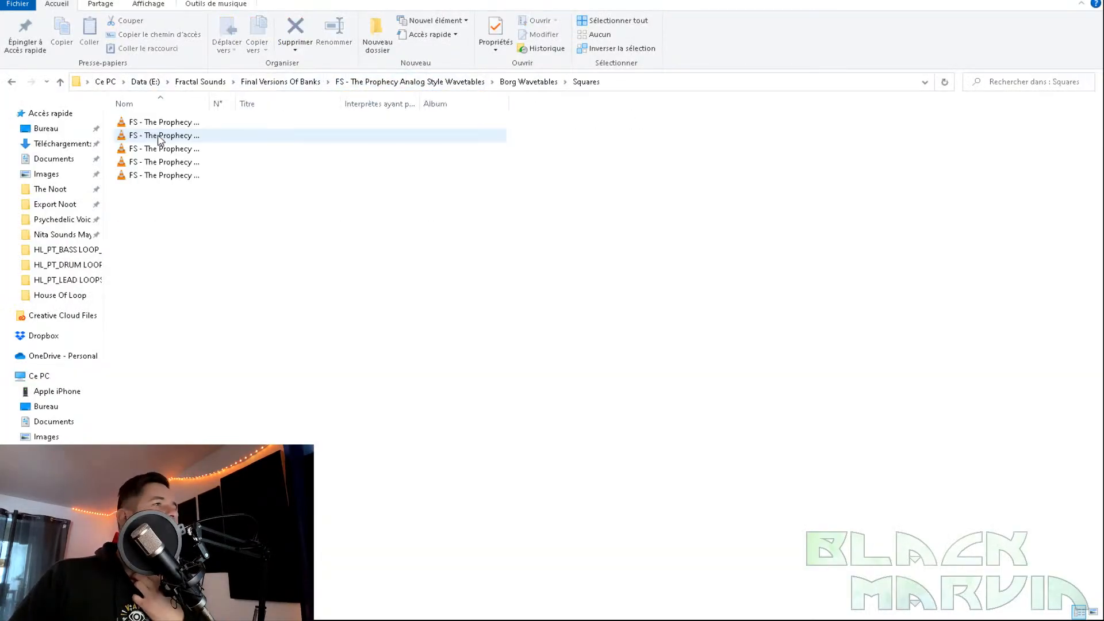
{"action": "left_click_drag", "start_coordinate": [296, 105], "coordinate": [375, 105]}
{"action": "left_click_drag", "start_coordinate": [276, 123], "coordinate": [506, 158]}
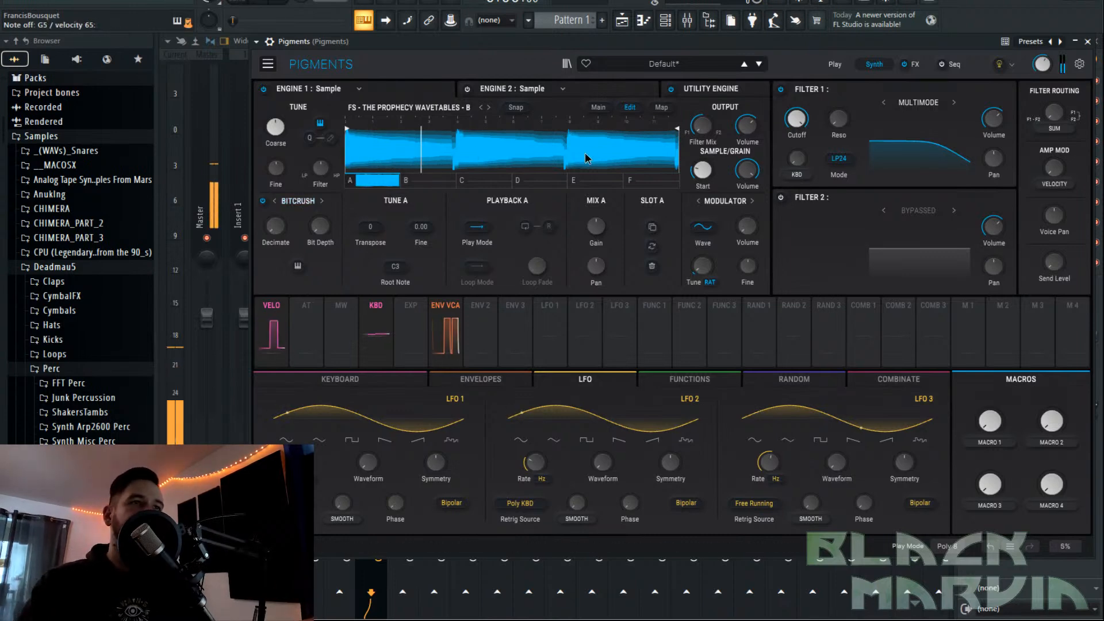
Try Engine 1's coarse tuning at 21 semitones and reset it, enable looping for slot A and set its root note to F0.
{"action": "left_click_drag", "start_coordinate": [276, 127], "coordinate": [290, 118]}
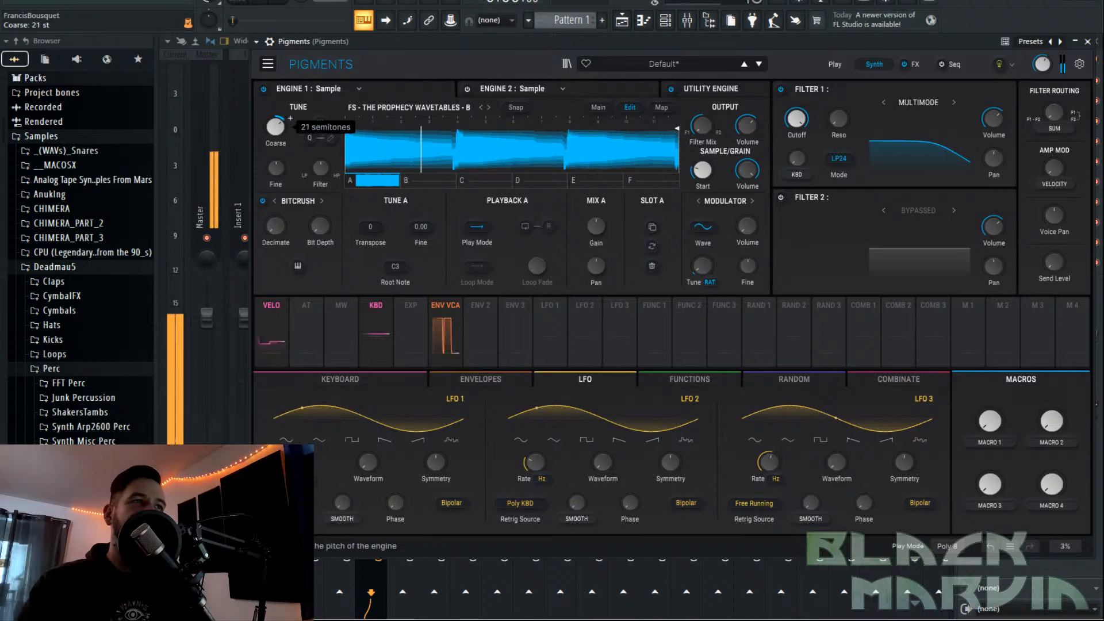
{"action": "left_click_drag", "start_coordinate": [291, 117], "coordinate": [93, 167]}
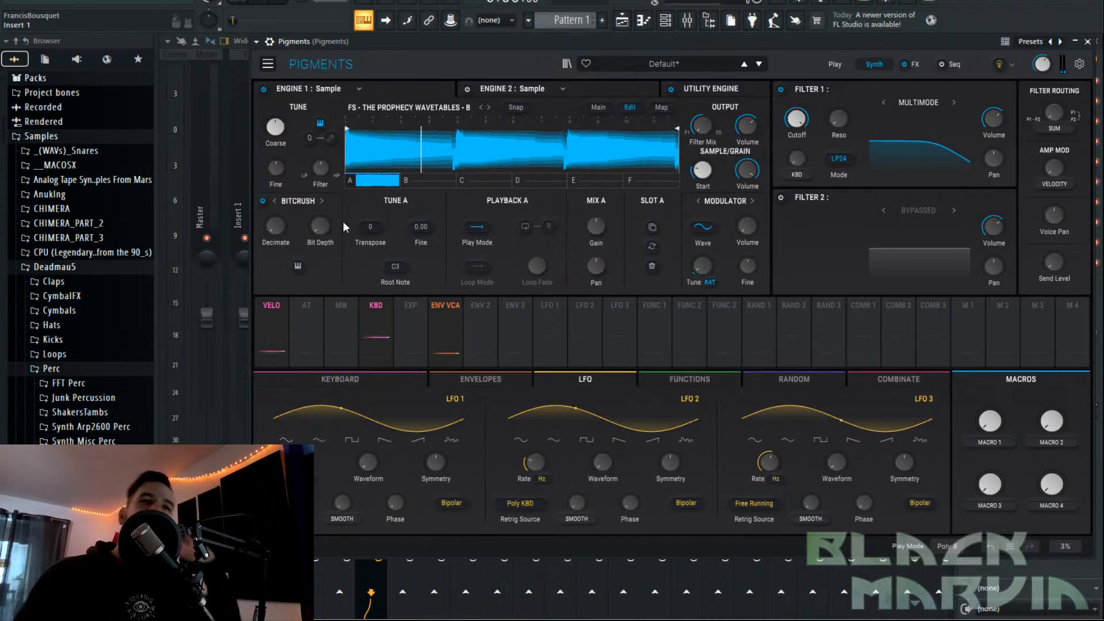
{"action": "left_click", "coordinate": [525, 228]}
{"action": "left_click_drag", "start_coordinate": [396, 267], "coordinate": [396, 259]}
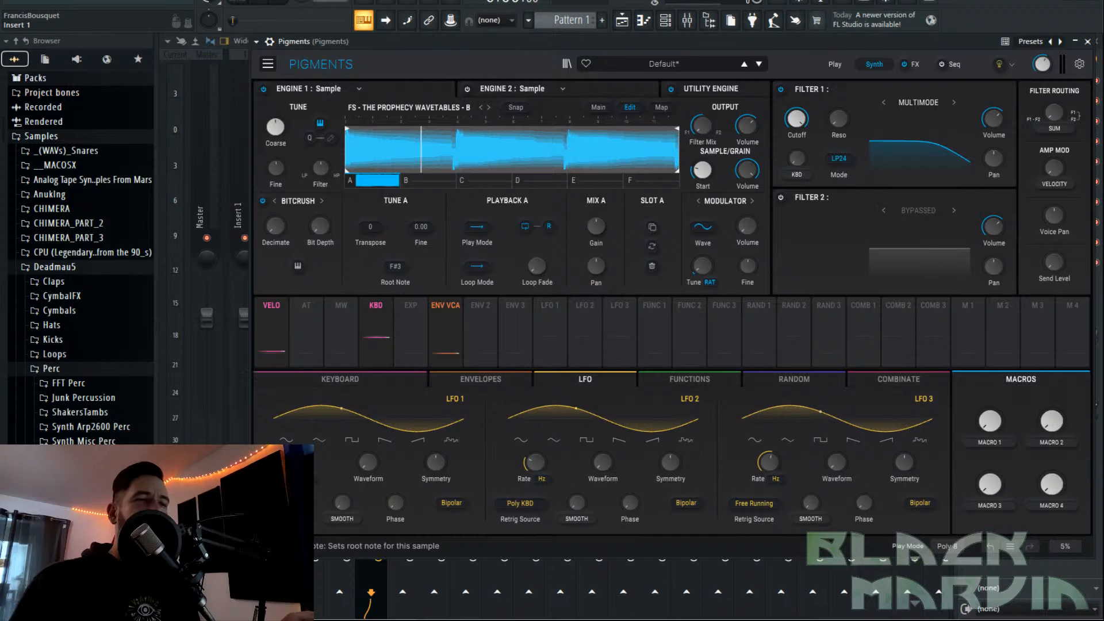
{"action": "left_click_drag", "start_coordinate": [396, 268], "coordinate": [396, 285]}
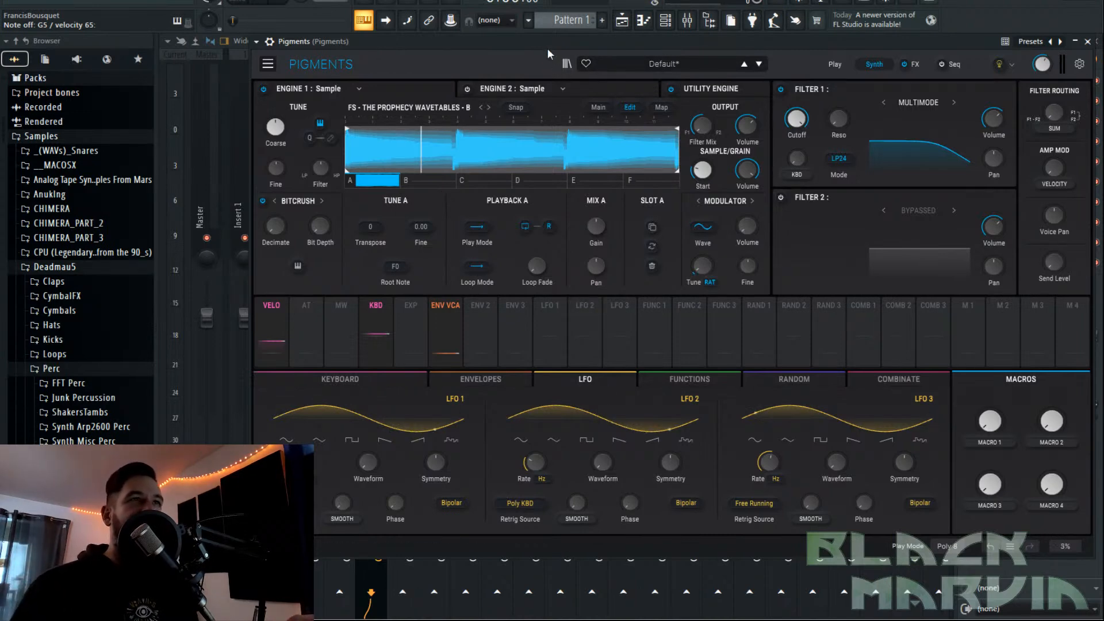
Open the MTuner plugin on the Pigments mixer track to check the sample's pitch.
{"action": "left_click", "coordinate": [228, 114]}
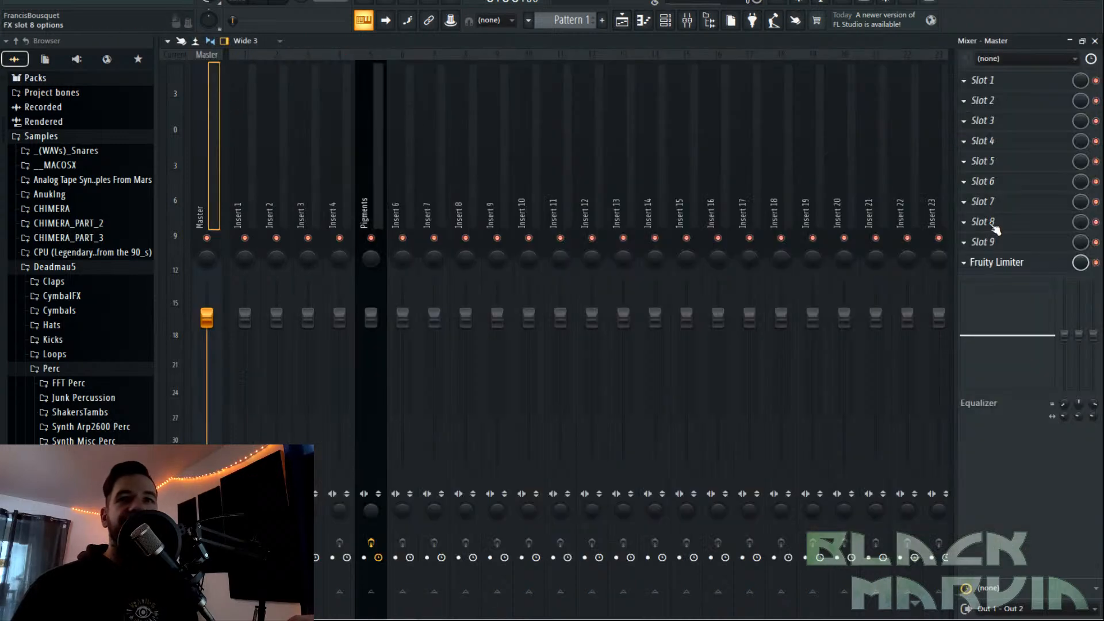
{"action": "left_click", "coordinate": [377, 183]}
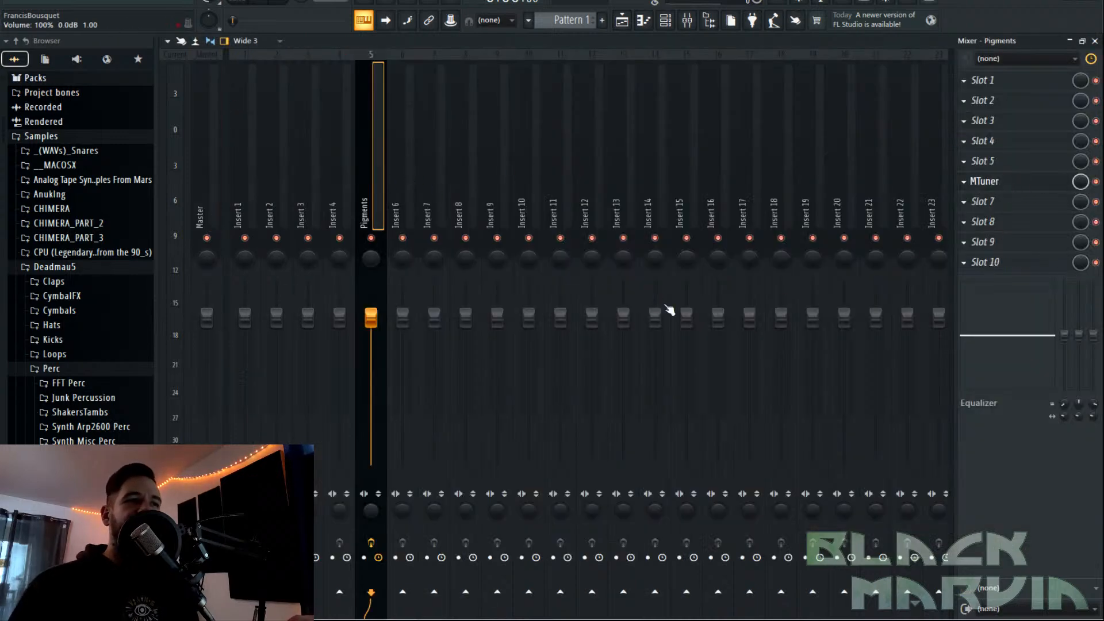
{"action": "left_click", "coordinate": [1016, 184]}
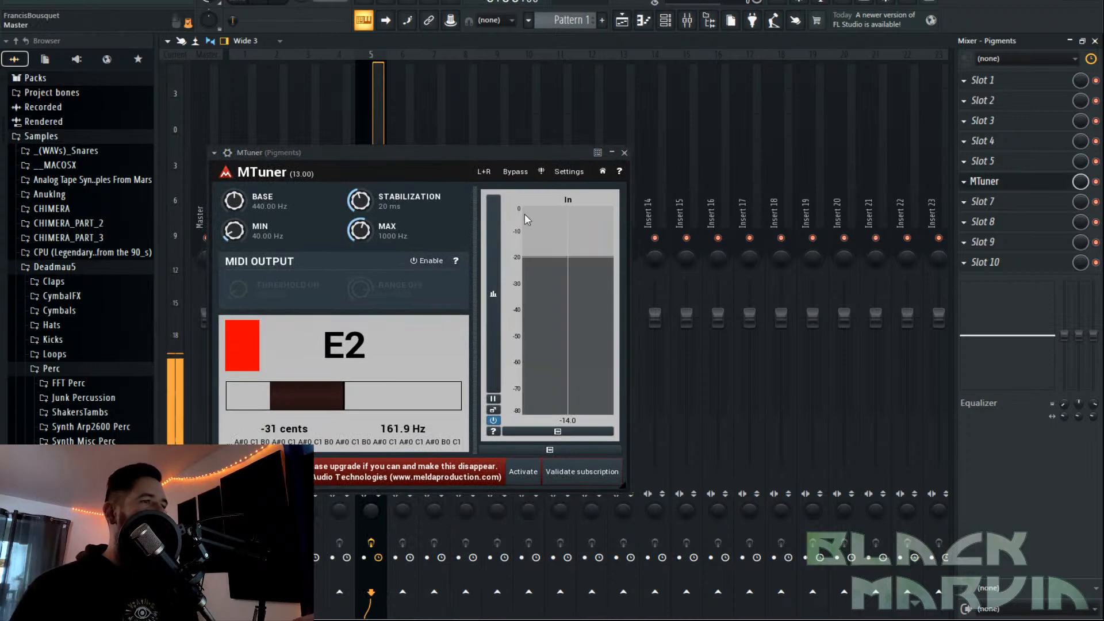
Bring Pigments back up, raise Engine 1's fine tuning slightly while checking the pitch, and close MTuner.
{"action": "left_click", "coordinate": [665, 20]}
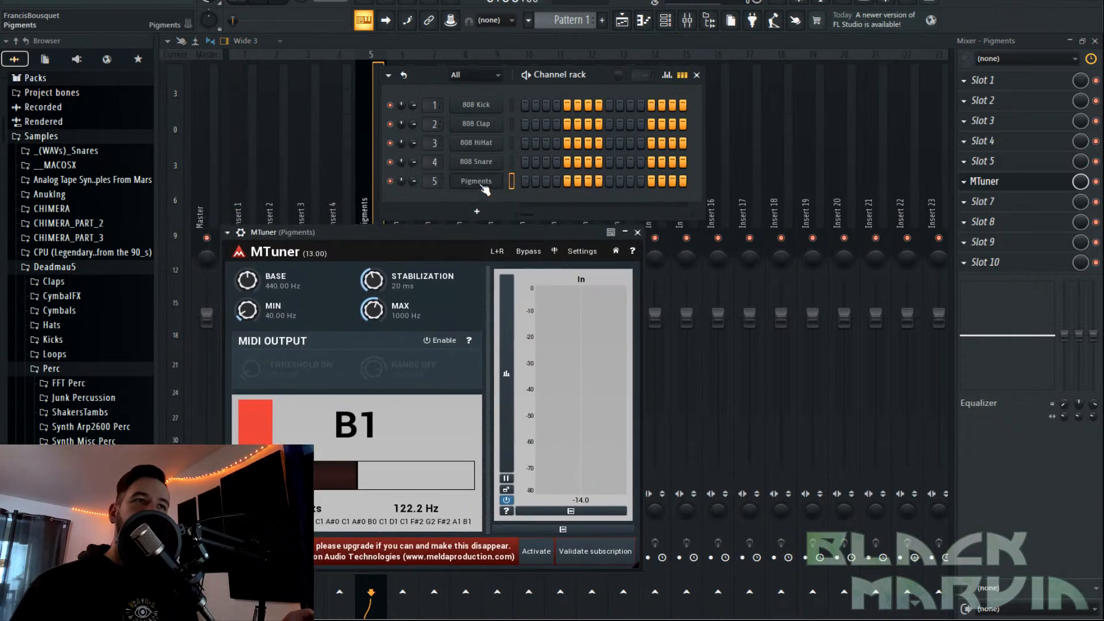
{"action": "left_click", "coordinate": [482, 183]}
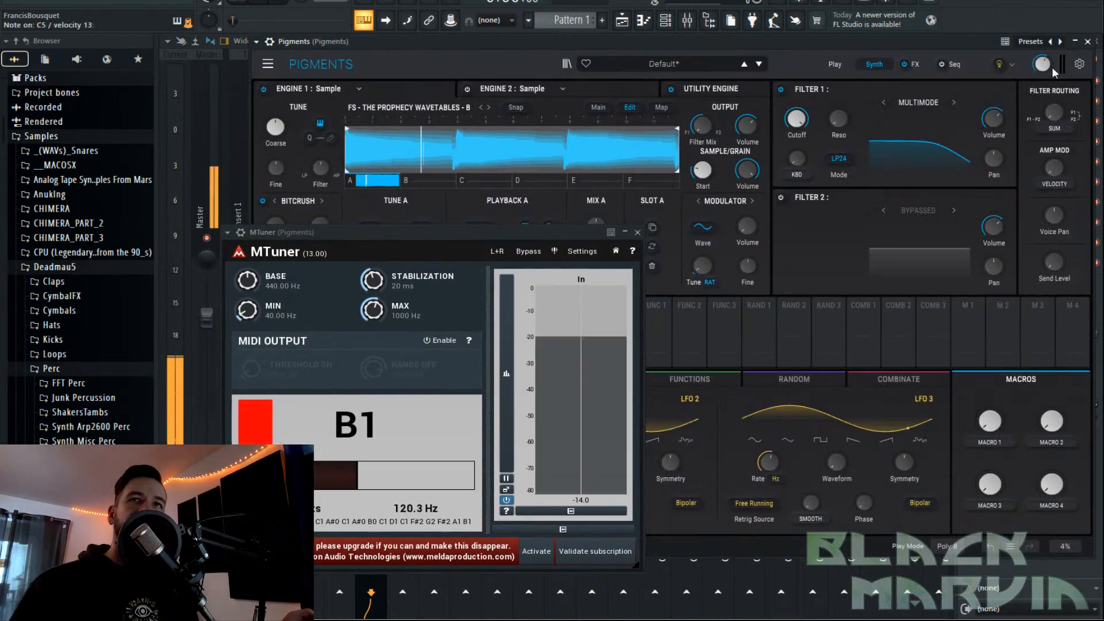
{"action": "left_click_drag", "start_coordinate": [276, 168], "coordinate": [277, 162]}
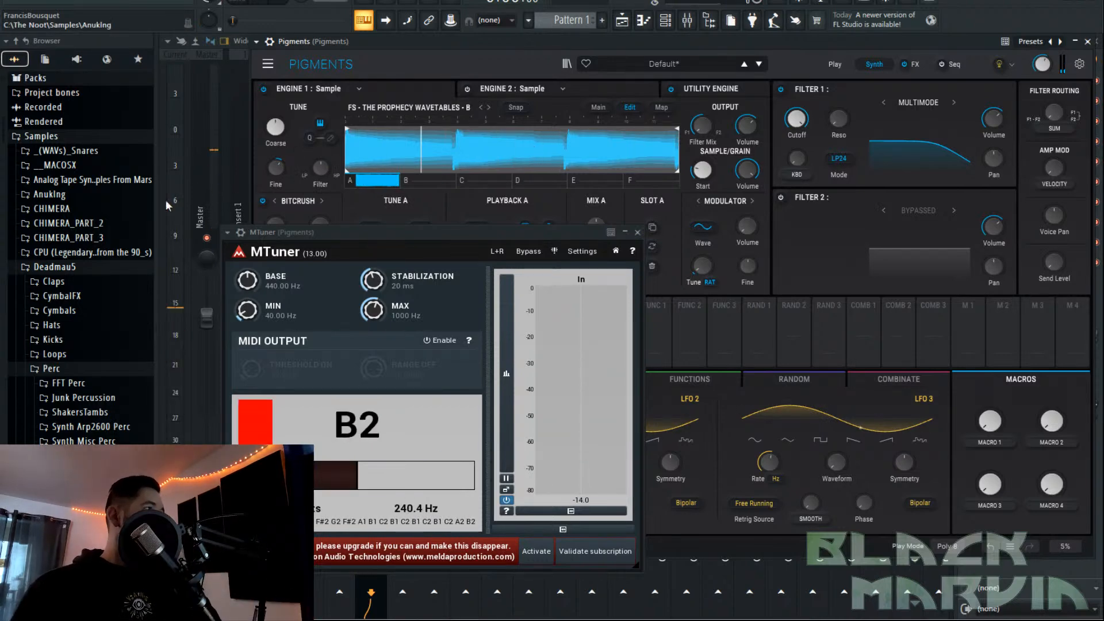
{"action": "left_click", "coordinate": [637, 232]}
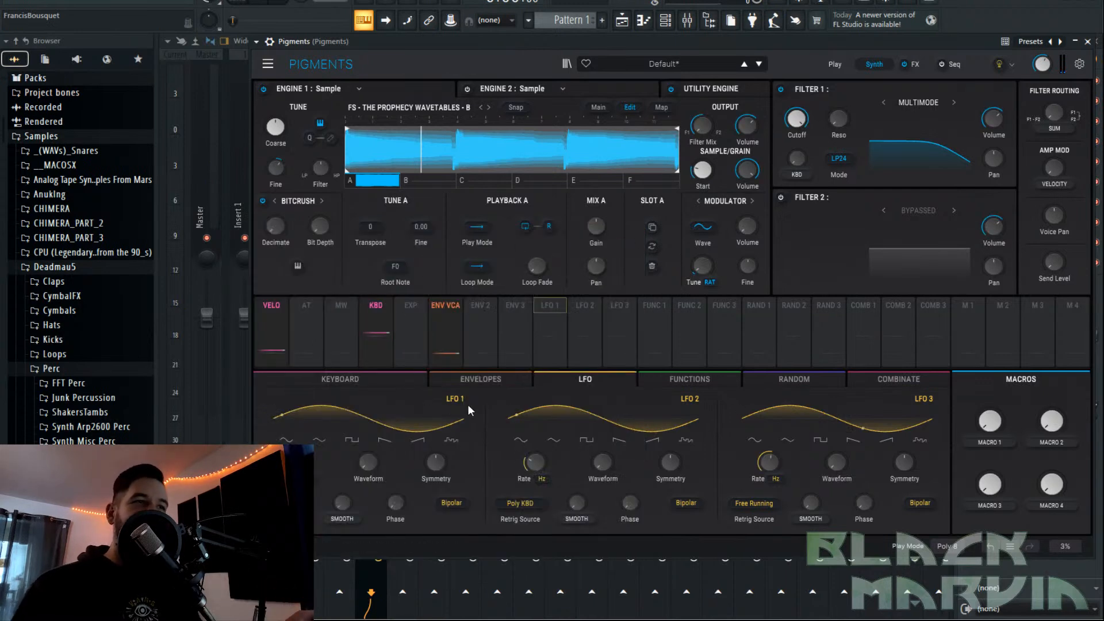
Show the envelopes in Pigments and open the piano roll of the Pigments channel.
{"action": "left_click", "coordinate": [499, 383]}
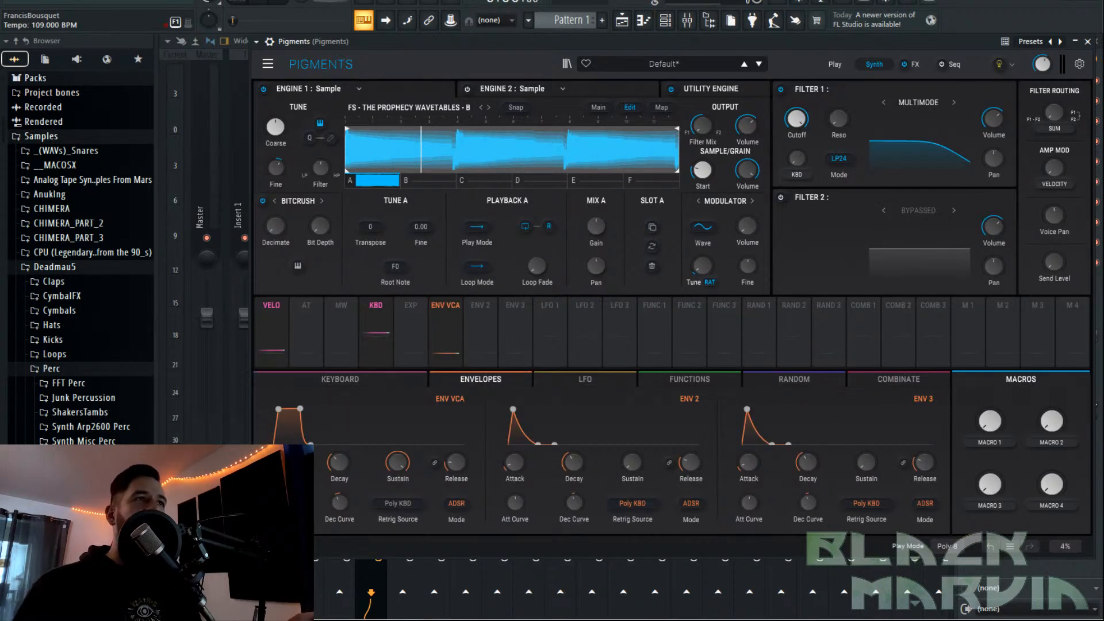
{"action": "left_click", "coordinate": [665, 20]}
{"action": "right_click", "coordinate": [505, 174]}
{"action": "left_click", "coordinate": [535, 183]}
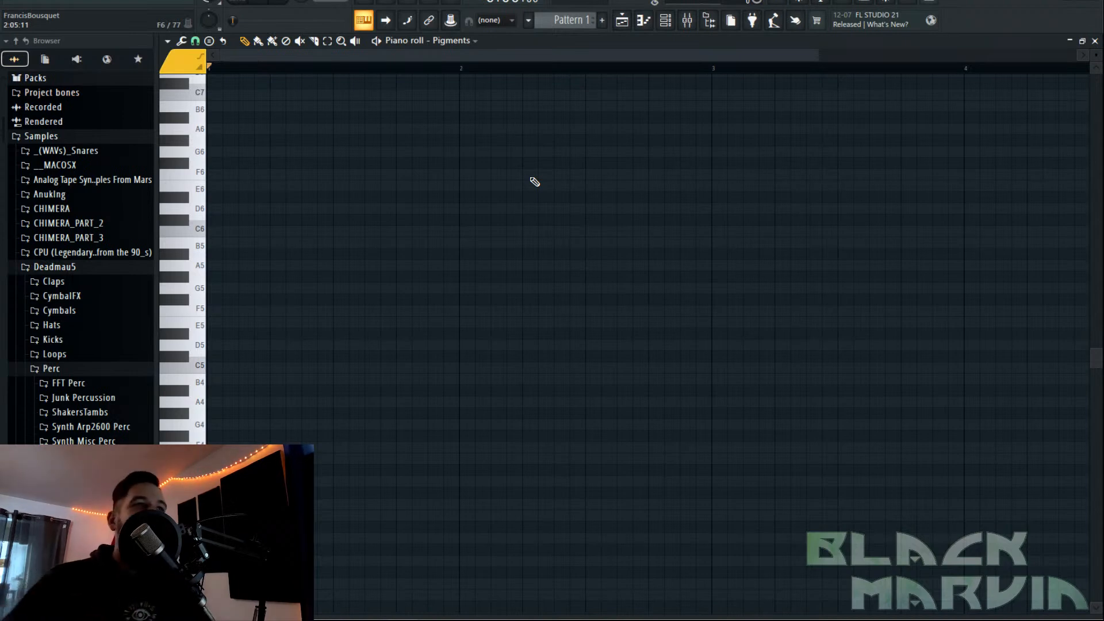
{"action": "scroll", "coordinate": [337, 184], "scroll_direction": "down", "scroll_amount": 2}
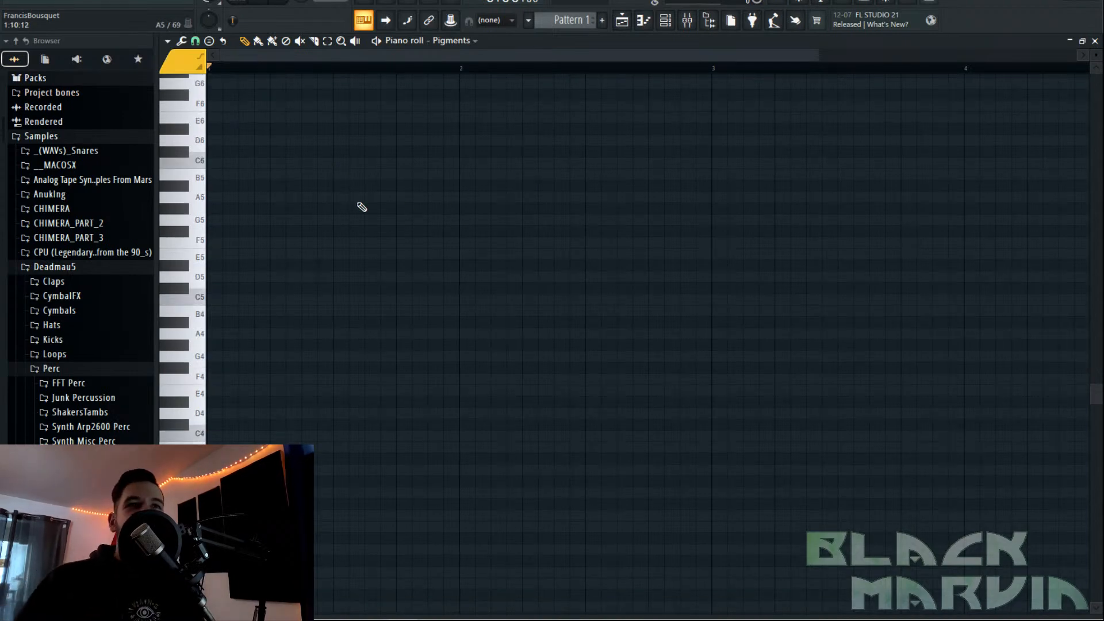
{"action": "scroll", "coordinate": [354, 221], "scroll_direction": "up", "scroll_amount": 5}
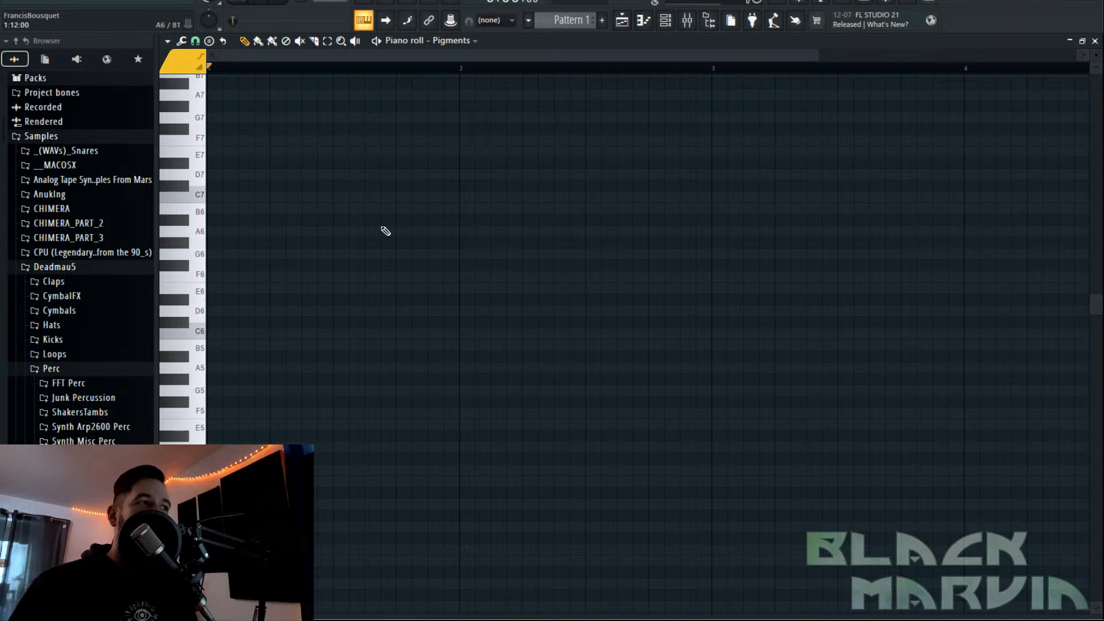
{"action": "left_click", "coordinate": [665, 20]}
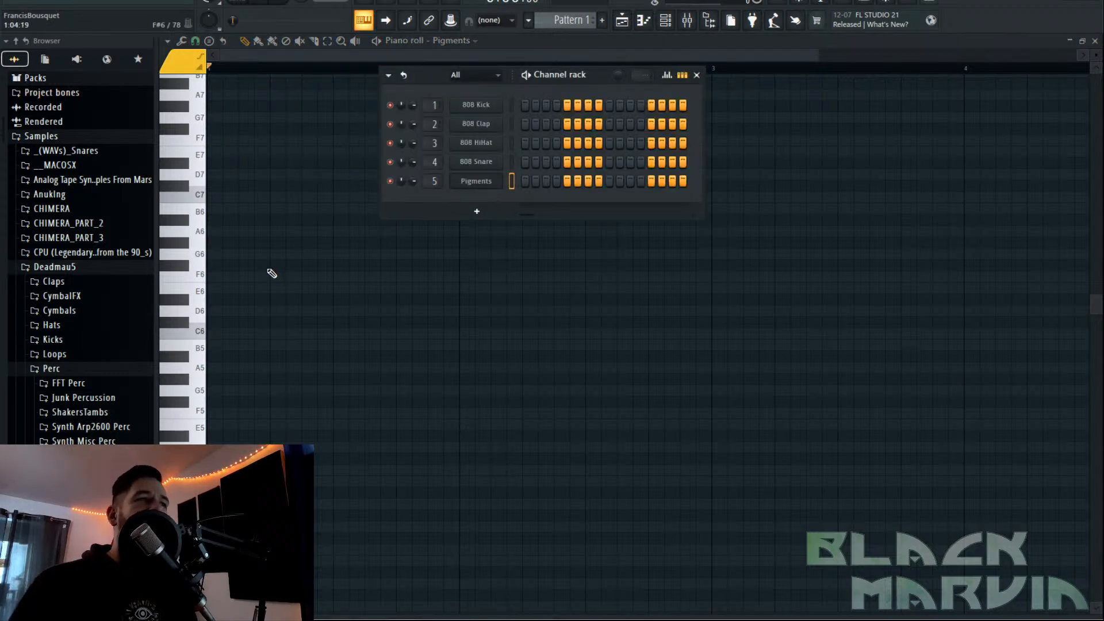
{"action": "key", "text": "F6"}
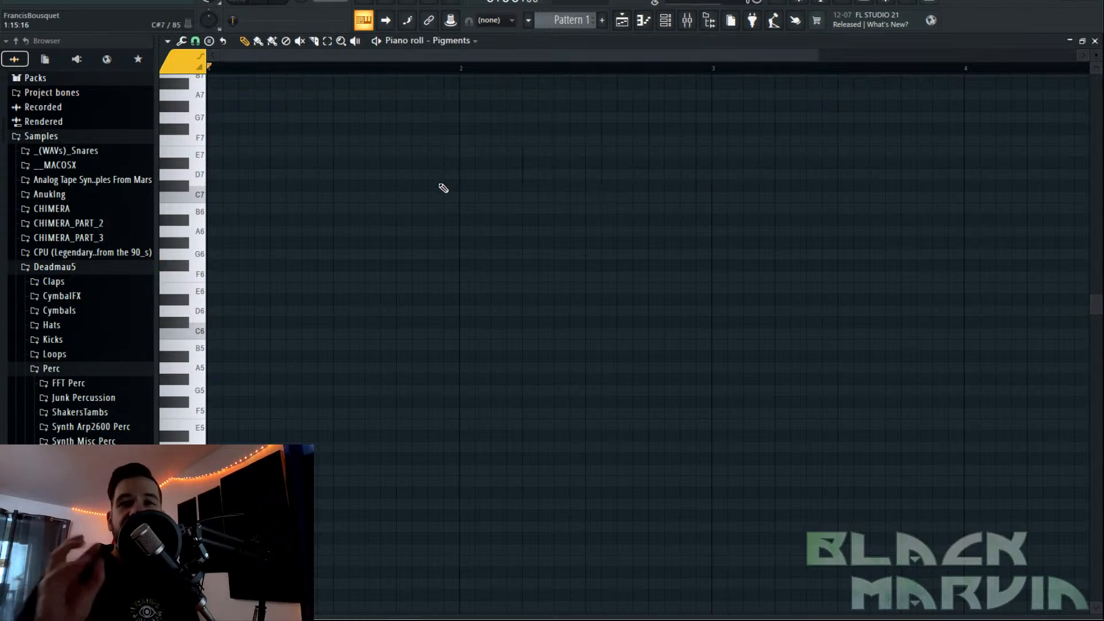
Bring up Pigments from the channel rack, show its sequencer and extend the pattern to 16 steps.
{"action": "left_click", "coordinate": [665, 20]}
{"action": "left_click", "coordinate": [476, 182]}
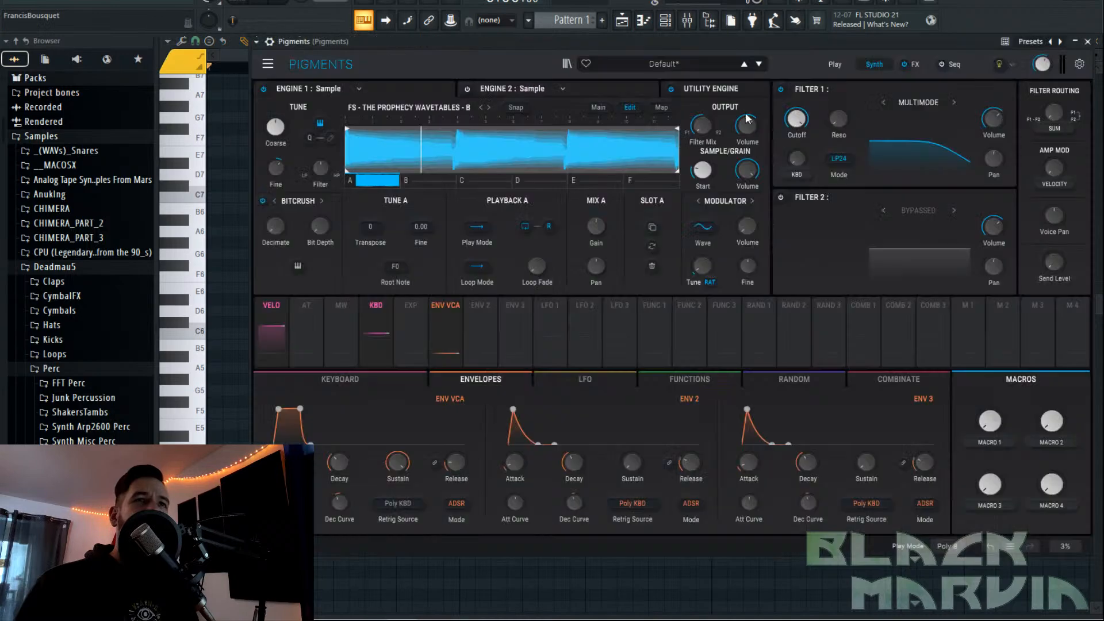
{"action": "left_click", "coordinate": [949, 64]}
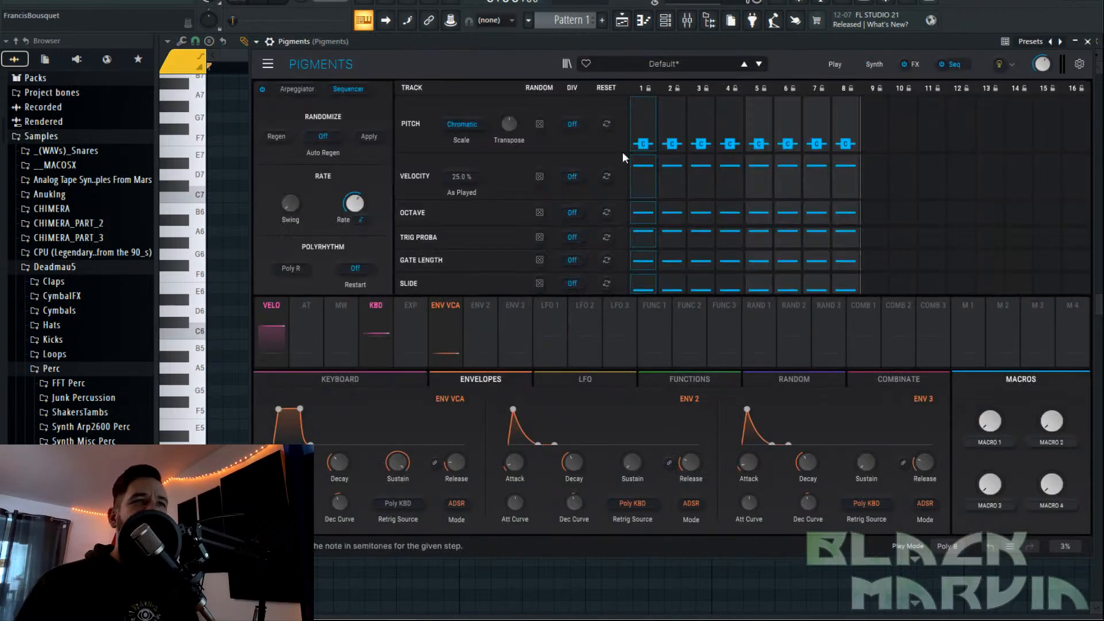
{"action": "left_click_drag", "start_coordinate": [859, 120], "coordinate": [1081, 119]}
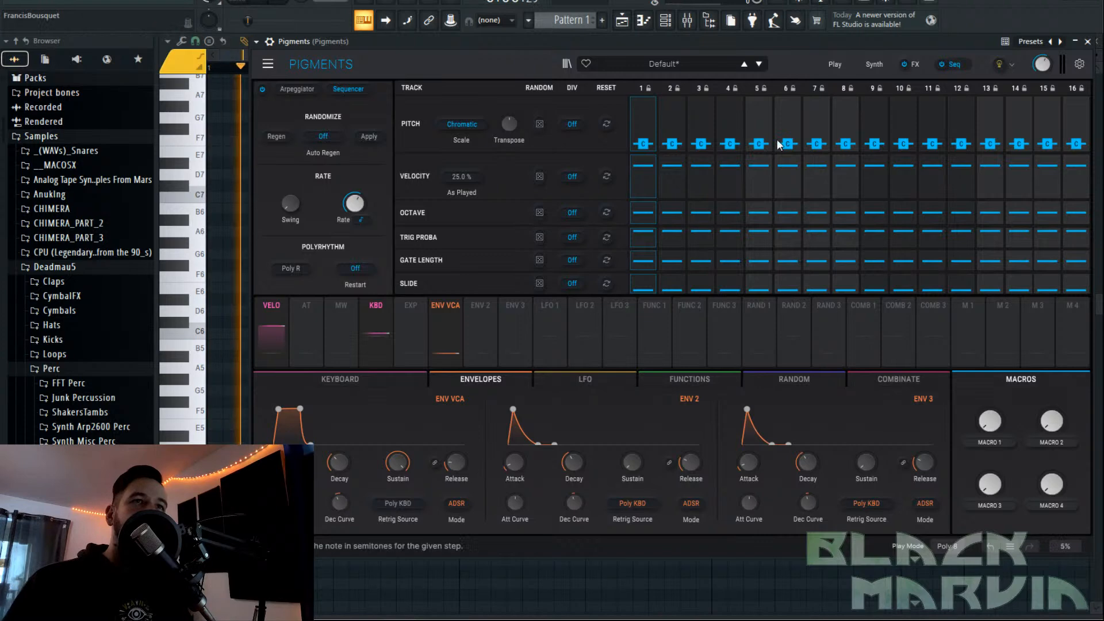
Draw an F#5 note at the start of the Pigments piano roll and stretch it to three bars during playback.
{"action": "left_click", "coordinate": [219, 258]}
{"action": "scroll", "coordinate": [230, 270], "scroll_direction": "down", "scroll_amount": 5}
{"action": "left_click", "coordinate": [217, 288]}
{"action": "key", "text": "space"}
{"action": "left_click_drag", "start_coordinate": [219, 292], "coordinate": [960, 284]}
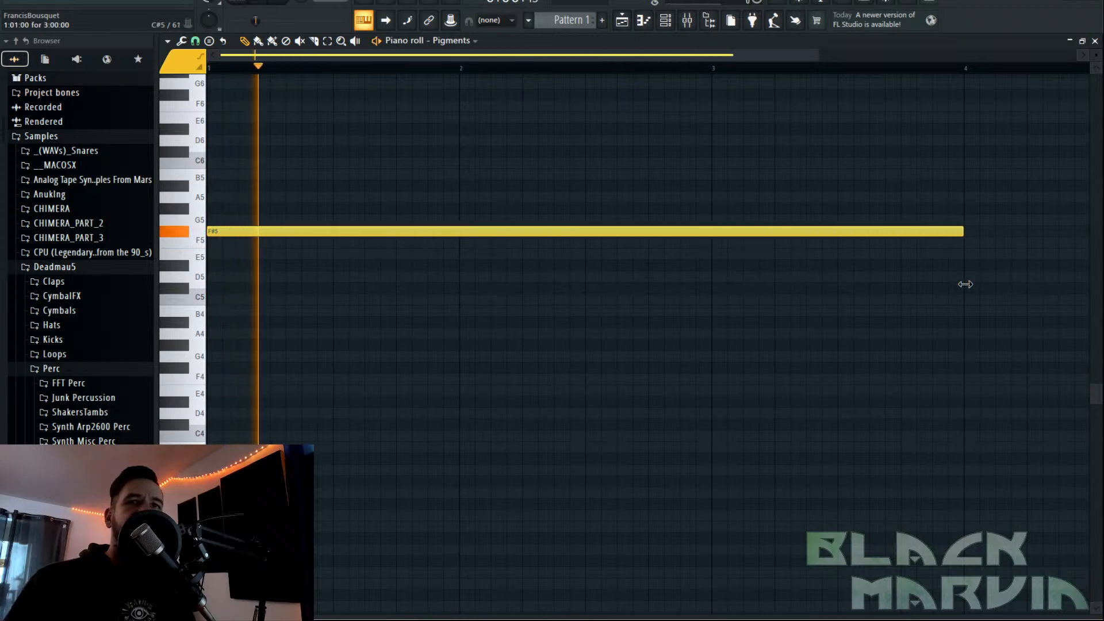
{"action": "key", "text": "space"}
With the pattern playing, shorten the sequencer's gate length on steps 2 and 4 and raise Env VCA's attack and release.
{"action": "left_click", "coordinate": [671, 18]}
{"action": "key", "text": "space"}
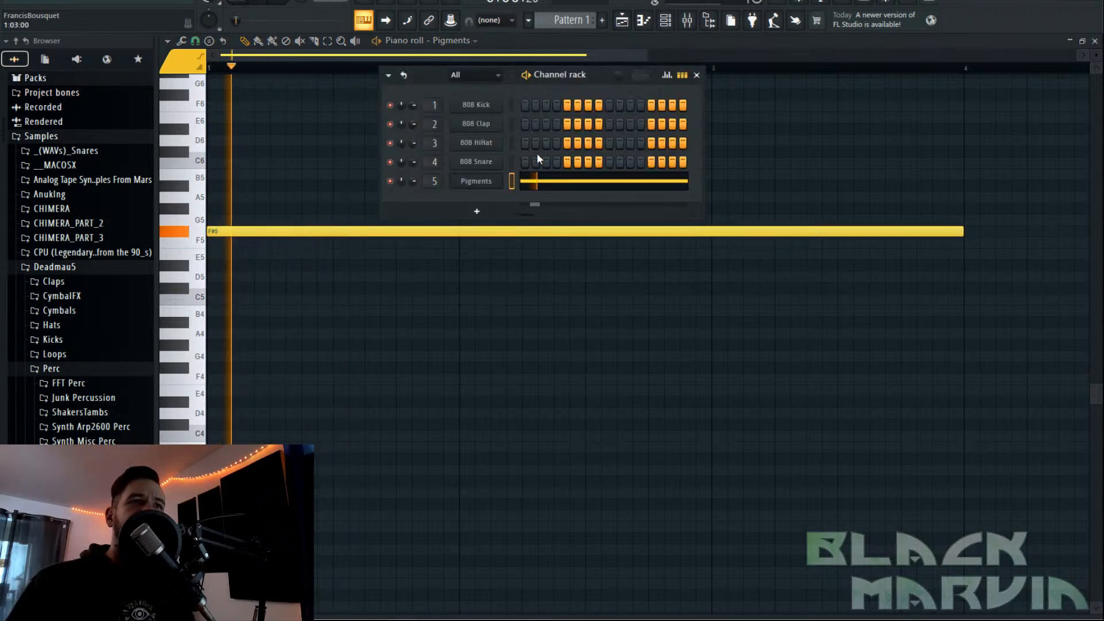
{"action": "left_click", "coordinate": [481, 178]}
{"action": "mouse_move", "coordinate": [368, 195]}
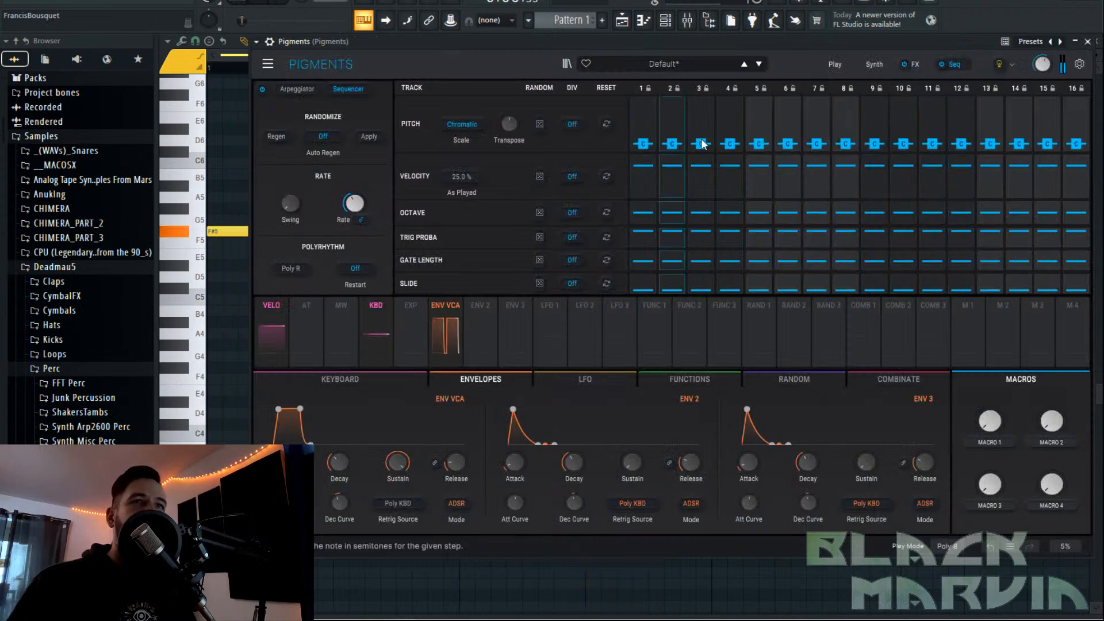
{"action": "left_click_drag", "start_coordinate": [668, 257], "coordinate": [732, 268]}
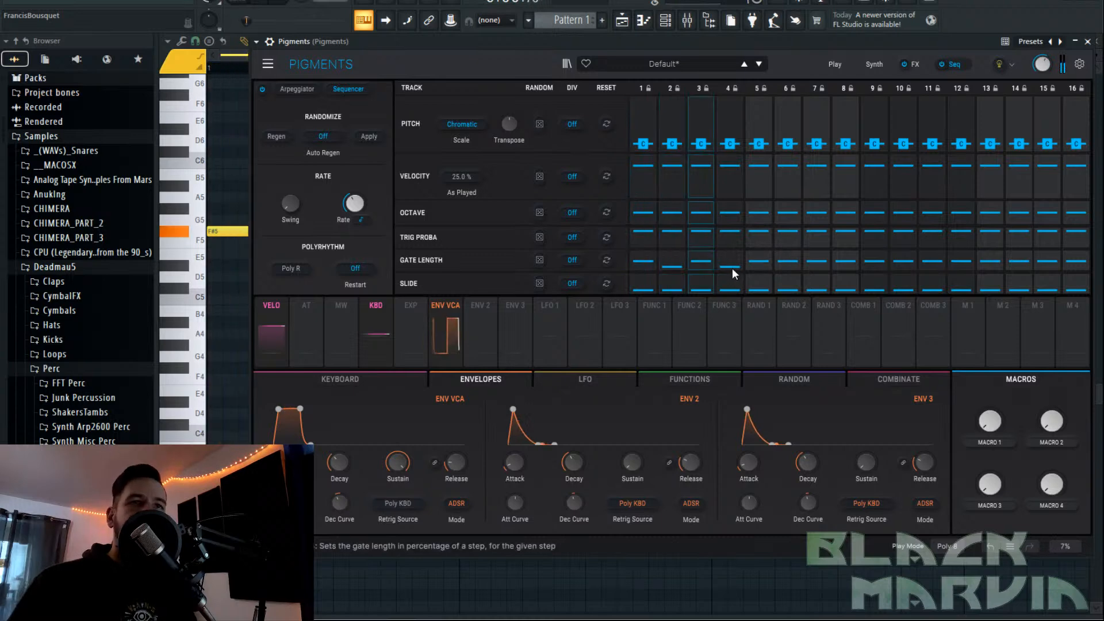
{"action": "left_click_drag", "start_coordinate": [464, 465], "coordinate": [406, 483]}
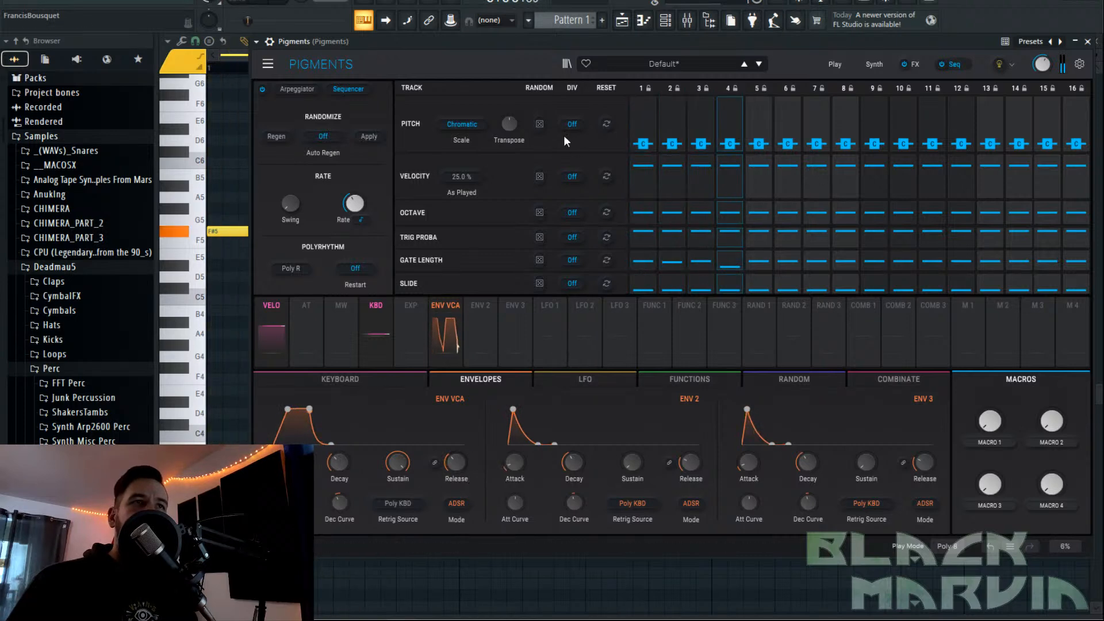
Set the sequencer's pitch scale to Phrygian and randomize the pitch track.
{"action": "left_click", "coordinate": [465, 124]}
{"action": "left_click", "coordinate": [520, 206]}
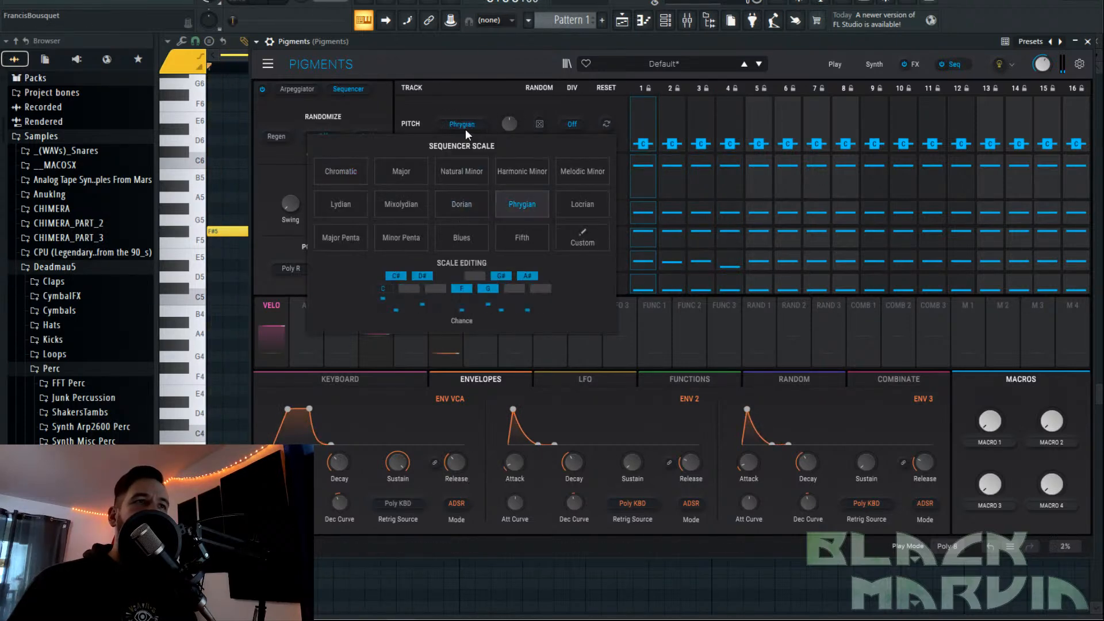
{"action": "left_click", "coordinate": [540, 126]}
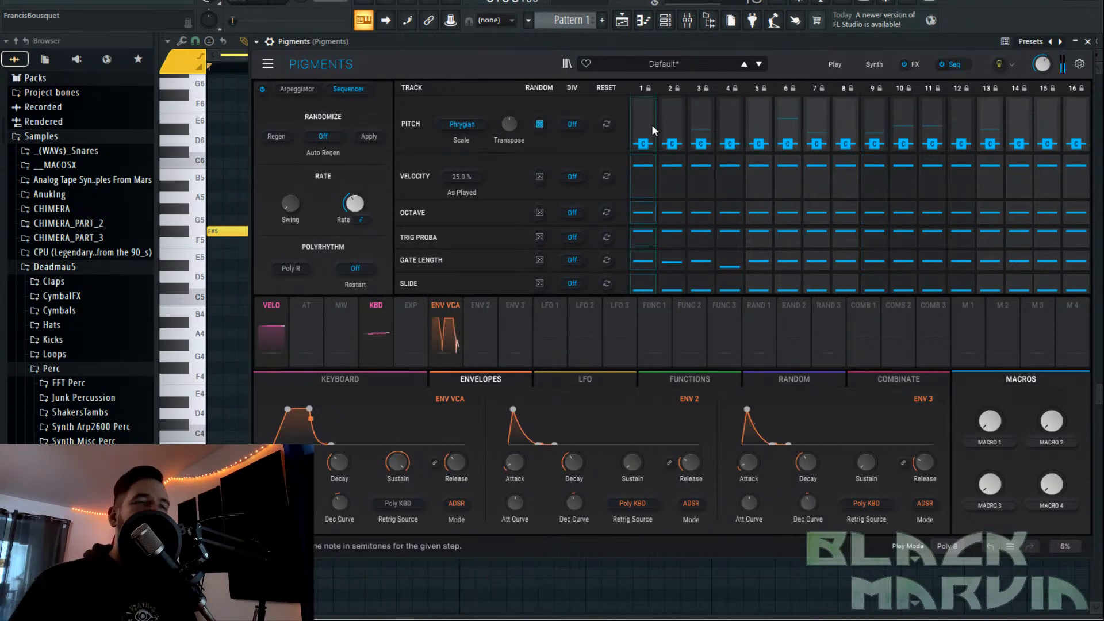
Try the Mixolydian and Lydian sequencer scales, return to Chromatic and switch the sequencer off.
{"action": "left_click", "coordinate": [477, 126]}
{"action": "left_click", "coordinate": [403, 206]}
{"action": "left_click", "coordinate": [343, 203]}
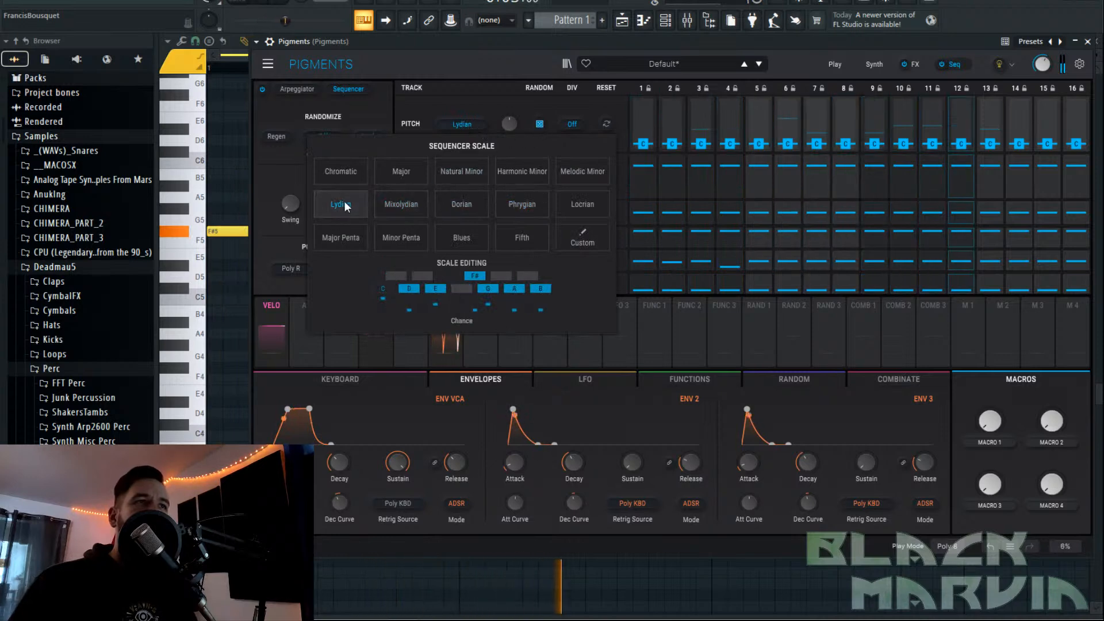
{"action": "left_click", "coordinate": [365, 172]}
{"action": "left_click", "coordinate": [961, 60]}
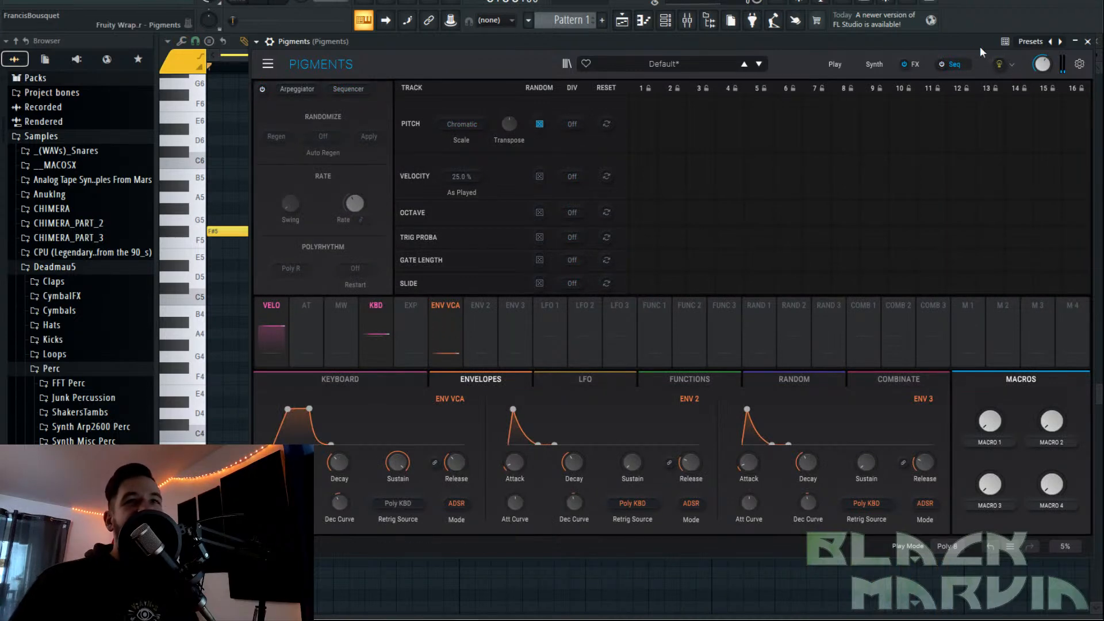
Return Pigments to the synth view and set Env VCA's attack to 29.6 ms.
{"action": "left_click", "coordinate": [920, 62]}
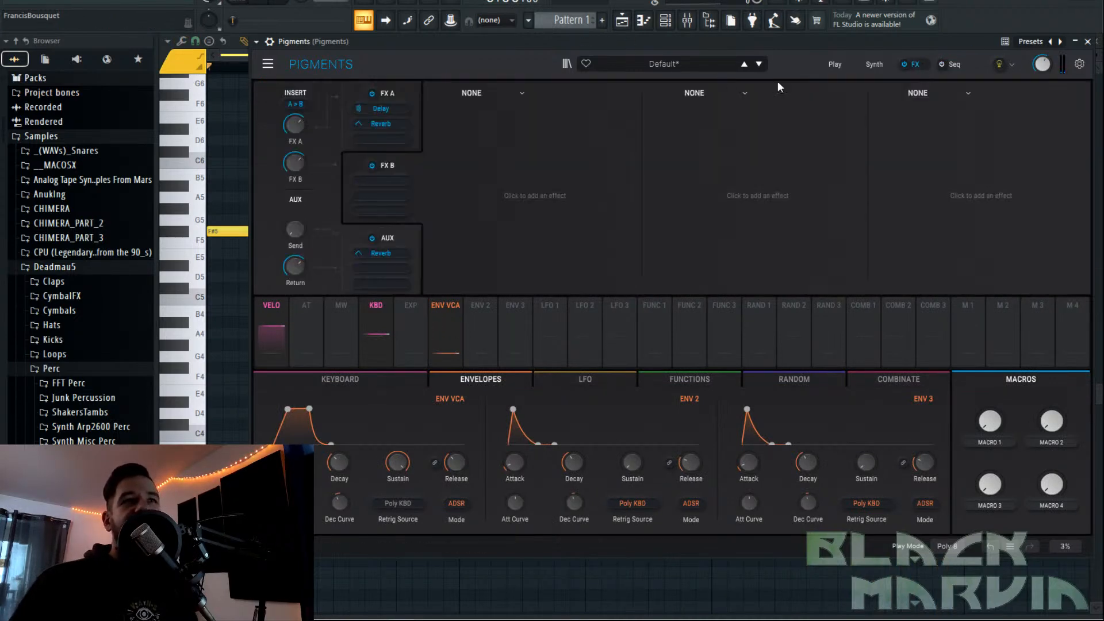
{"action": "left_click", "coordinate": [873, 64]}
{"action": "scroll", "coordinate": [281, 462], "scroll_direction": "down", "scroll_amount": 2}
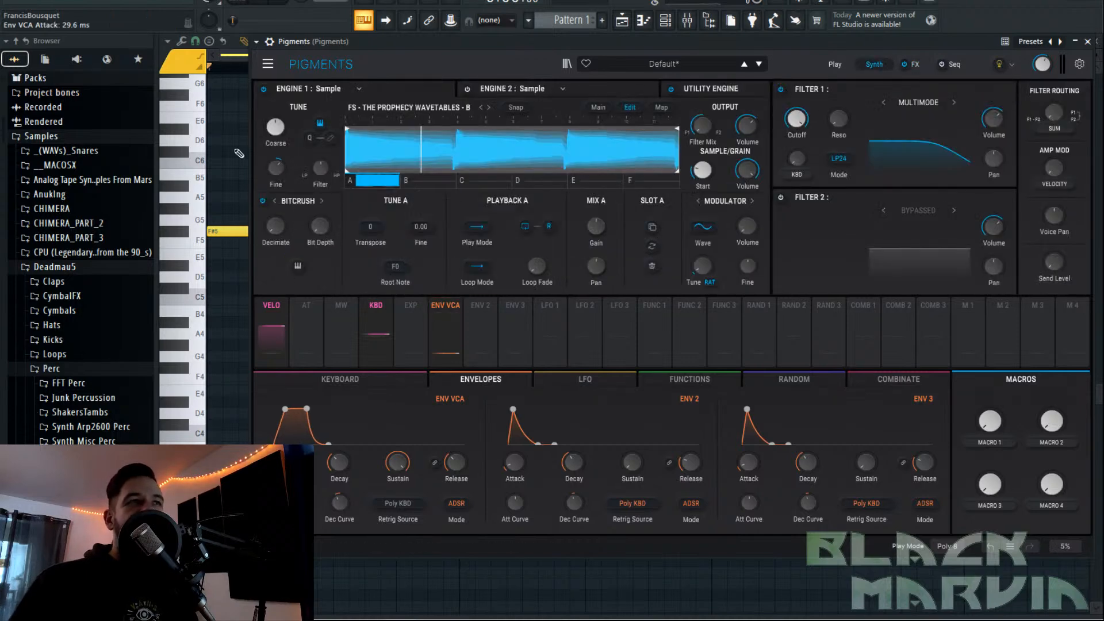
Shorten the F#5 note in the piano roll to a single sixteenth step.
{"action": "left_click", "coordinate": [227, 52]}
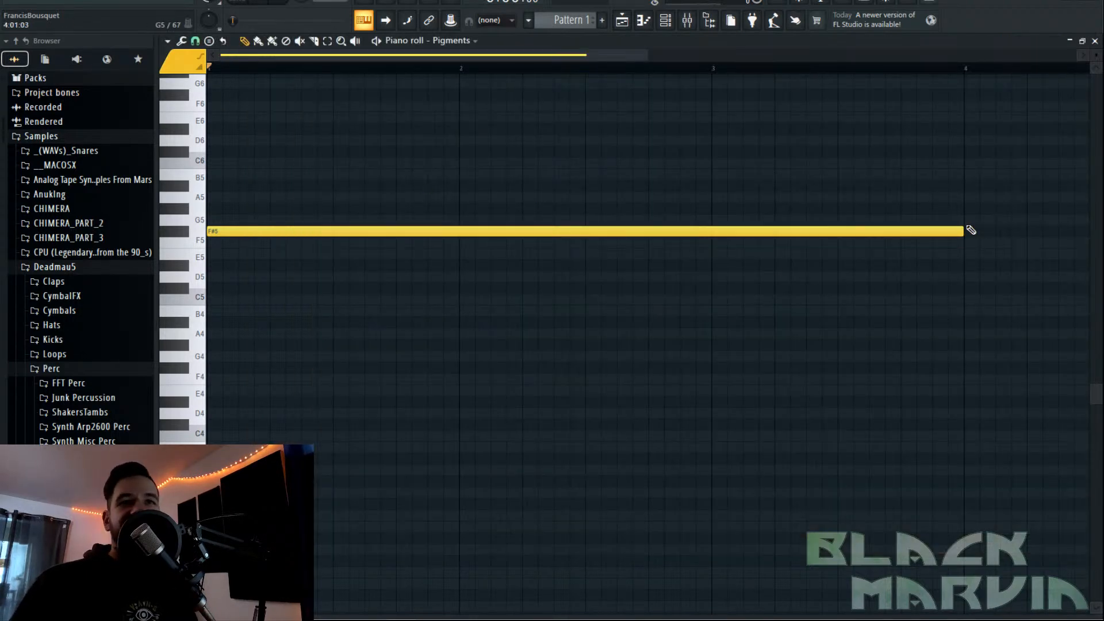
{"action": "left_click_drag", "start_coordinate": [963, 230], "coordinate": [222, 231]}
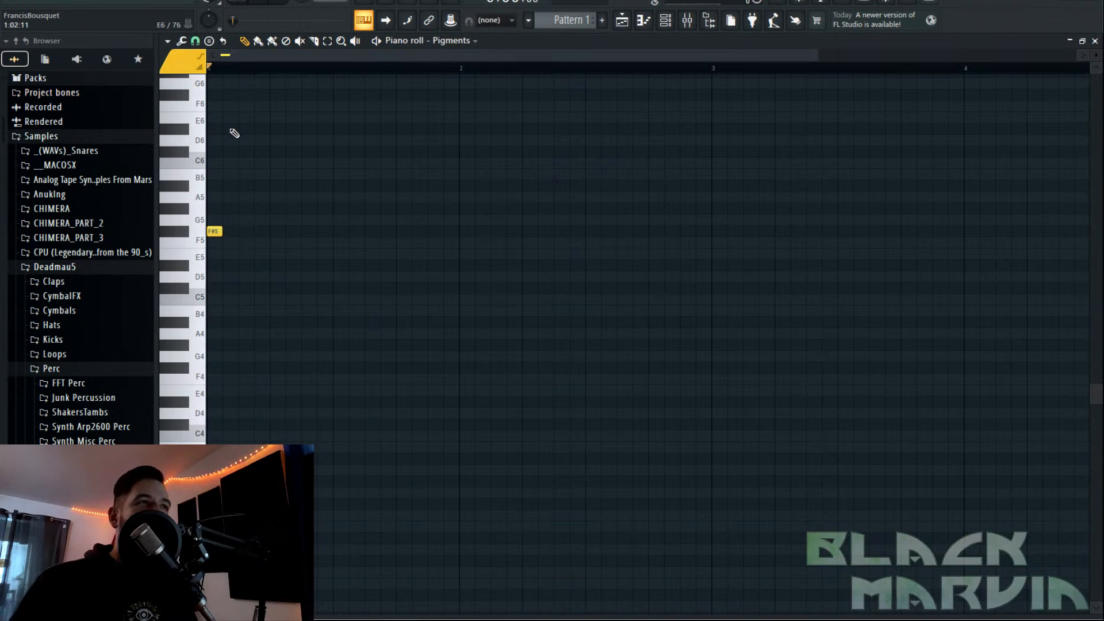
Show the FX A chain in Pigments, set the reverb's dry/wet to 35% and go back to the piano roll.
{"action": "left_click", "coordinate": [666, 20]}
{"action": "left_click", "coordinate": [491, 183]}
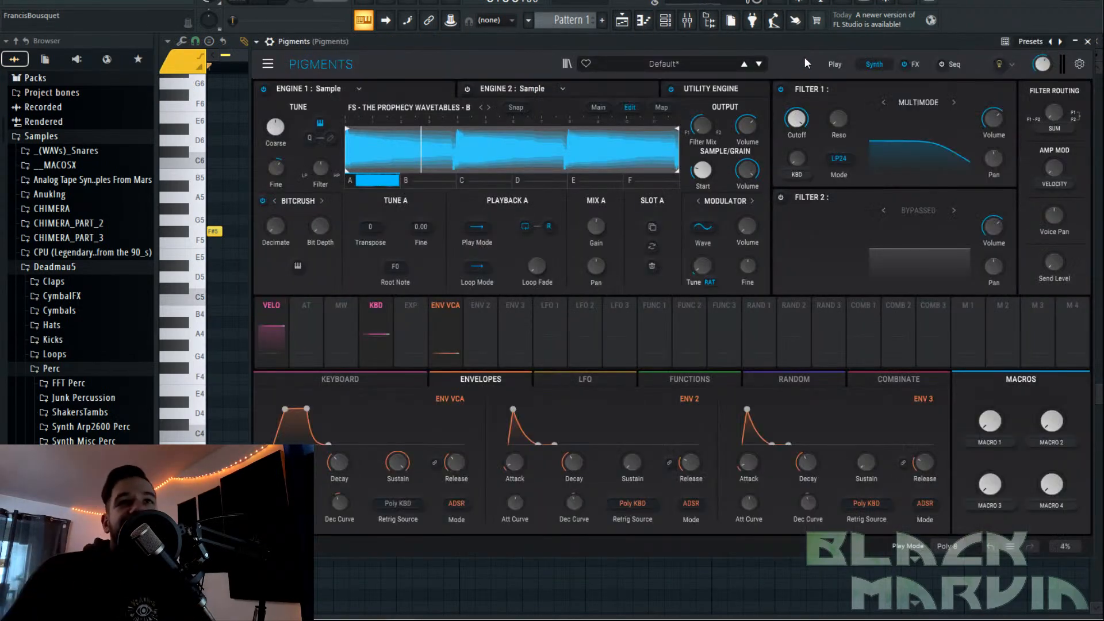
{"action": "left_click", "coordinate": [913, 64]}
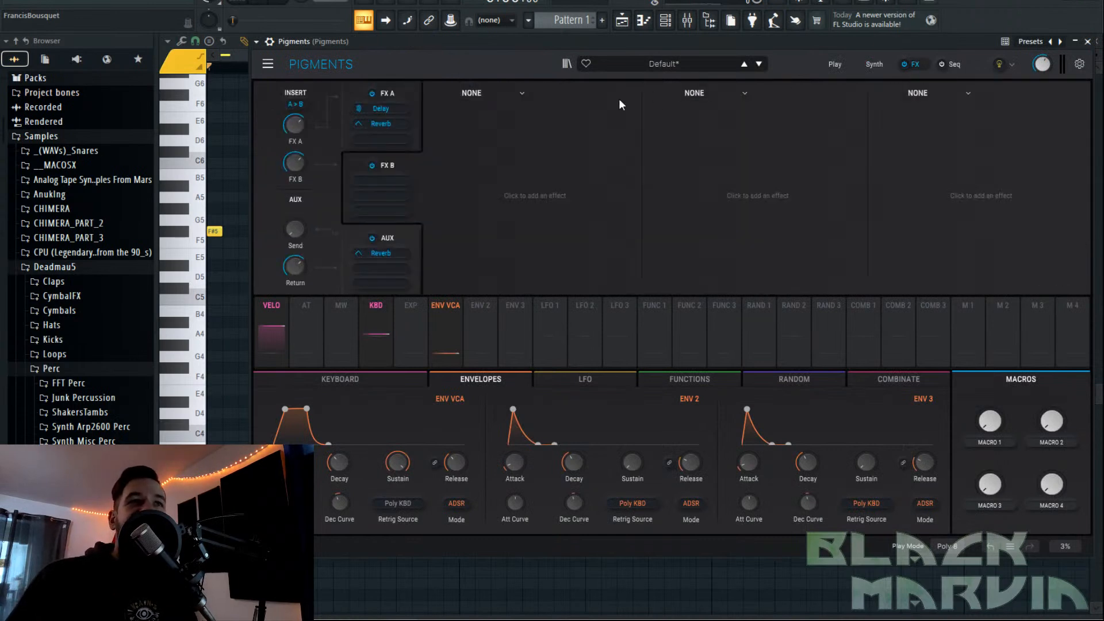
{"action": "left_click", "coordinate": [413, 91]}
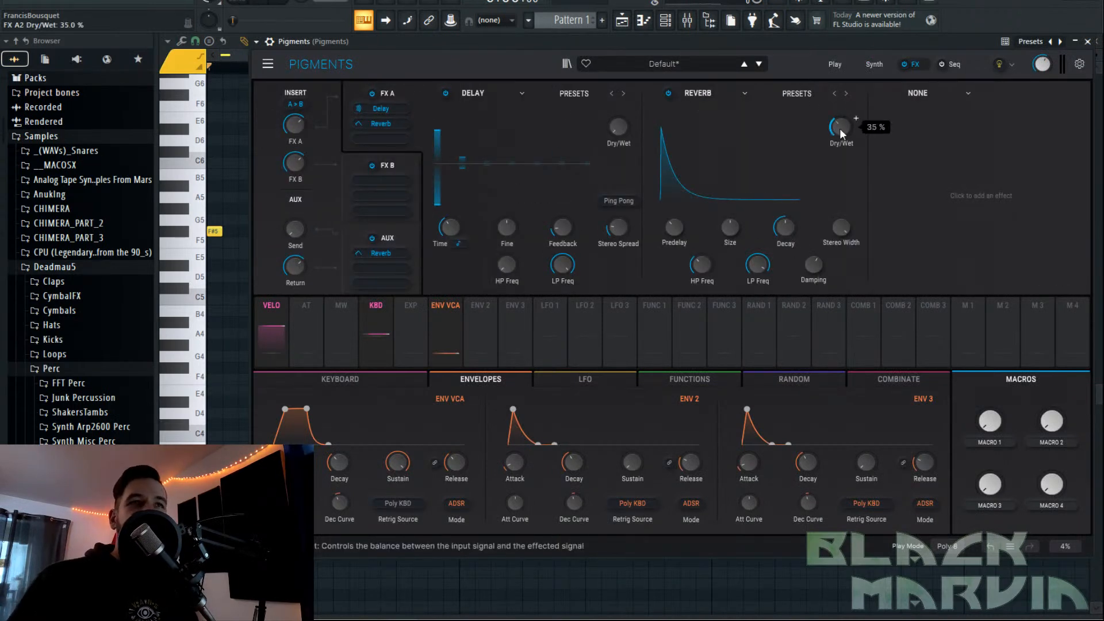
{"action": "left_click", "coordinate": [226, 57]}
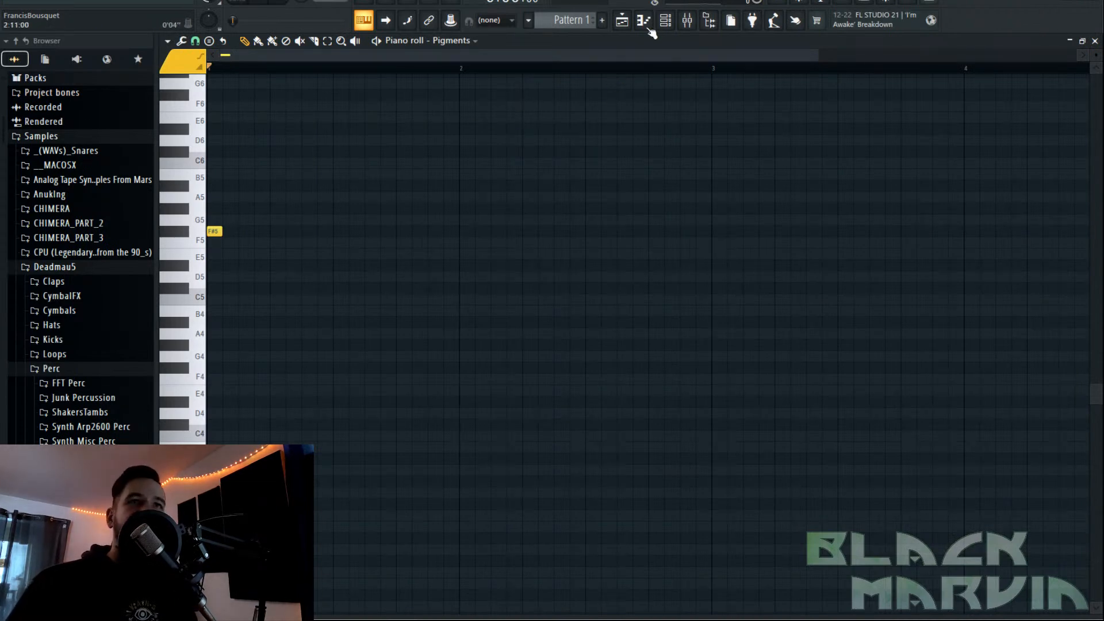
Change Filter 1 in Pigments to the MS-20 type and raise its cutoff to about 14 kHz.
{"action": "left_click", "coordinate": [665, 20]}
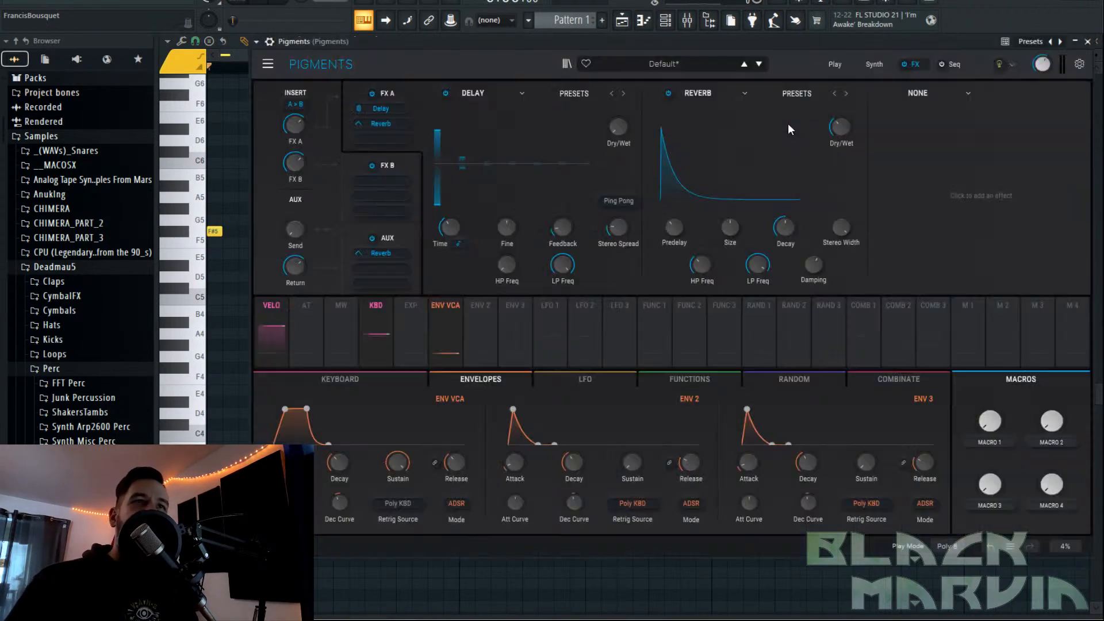
{"action": "left_click", "coordinate": [878, 65]}
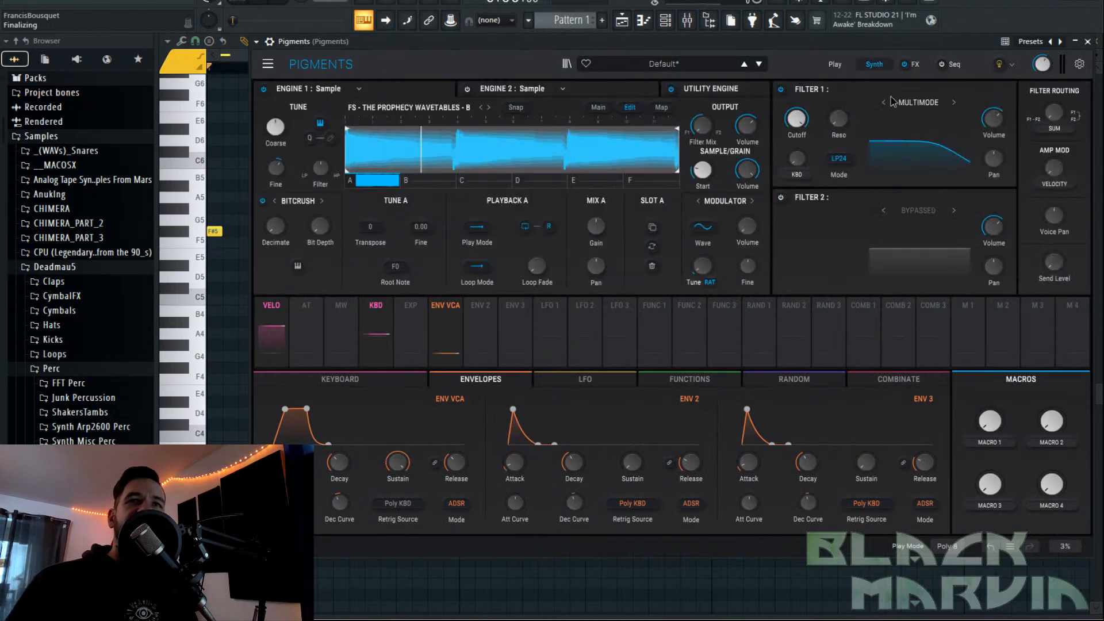
{"action": "left_click", "coordinate": [910, 103]}
{"action": "left_click", "coordinate": [871, 149]}
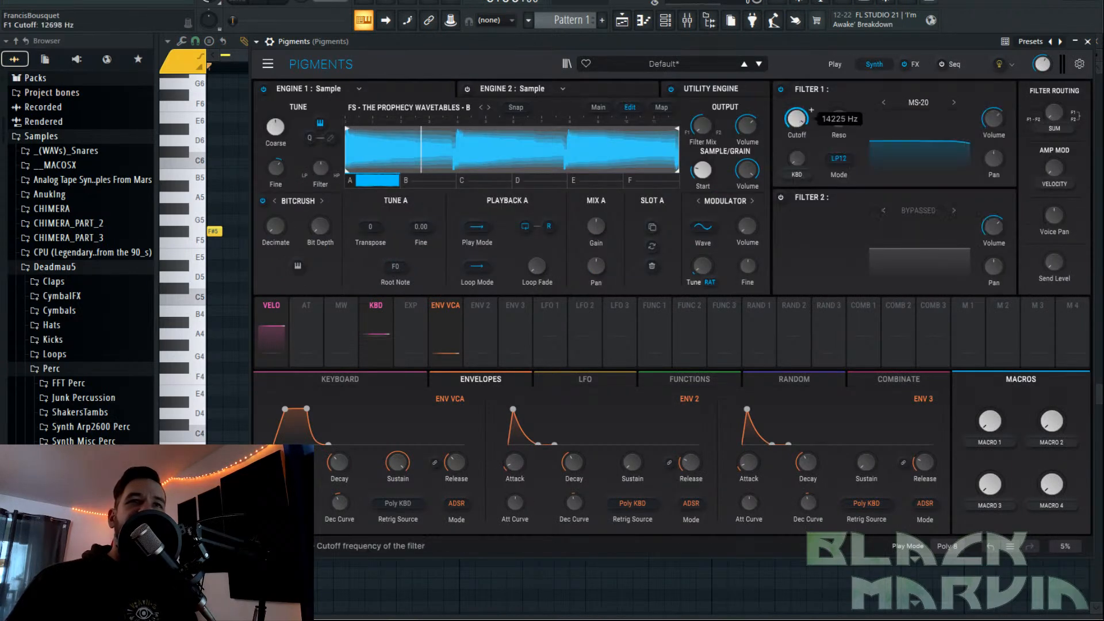
Play the pattern in the piano roll, clear the trial notes and place a D#6 note on the fourth step.
{"action": "left_click", "coordinate": [226, 60]}
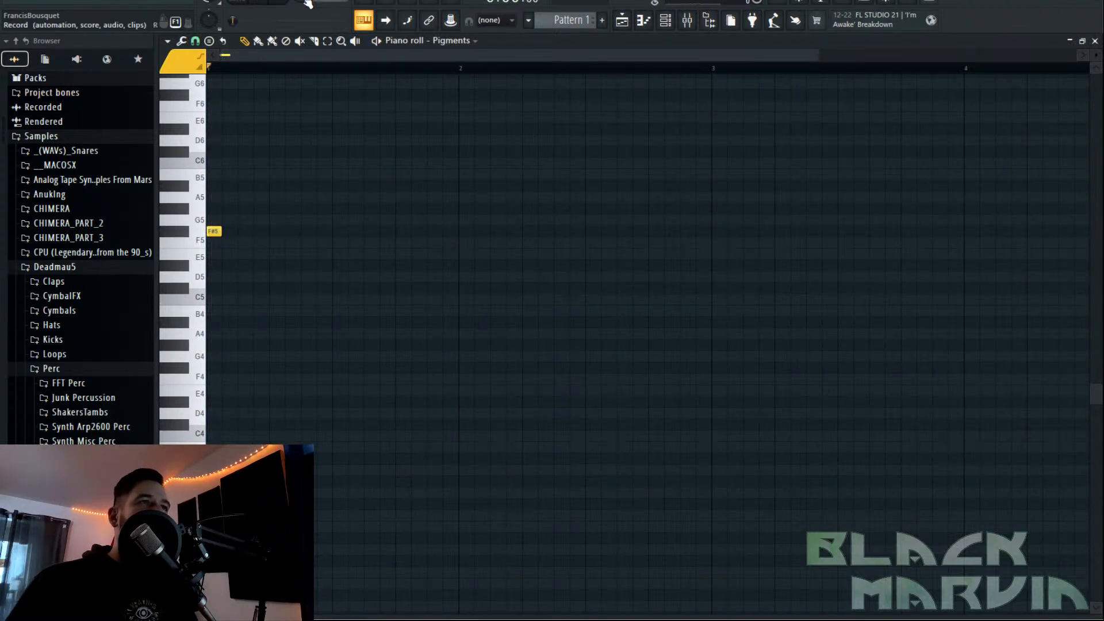
{"action": "key", "text": "space"}
{"action": "right_click", "coordinate": [306, 196]}
{"action": "key", "text": "space"}
{"action": "key", "text": "space"}
{"action": "right_click", "coordinate": [245, 174]}
{"action": "left_click", "coordinate": [259, 128]}
Try a following note after the D#6, removing the first attempt and placing D6 on the eighth step.
{"action": "left_click", "coordinate": [308, 119]}
{"action": "right_click", "coordinate": [309, 120]}
{"action": "key", "text": "space"}
{"action": "left_click", "coordinate": [320, 139]}
{"action": "key", "text": "space"}
{"action": "key", "text": "space"}
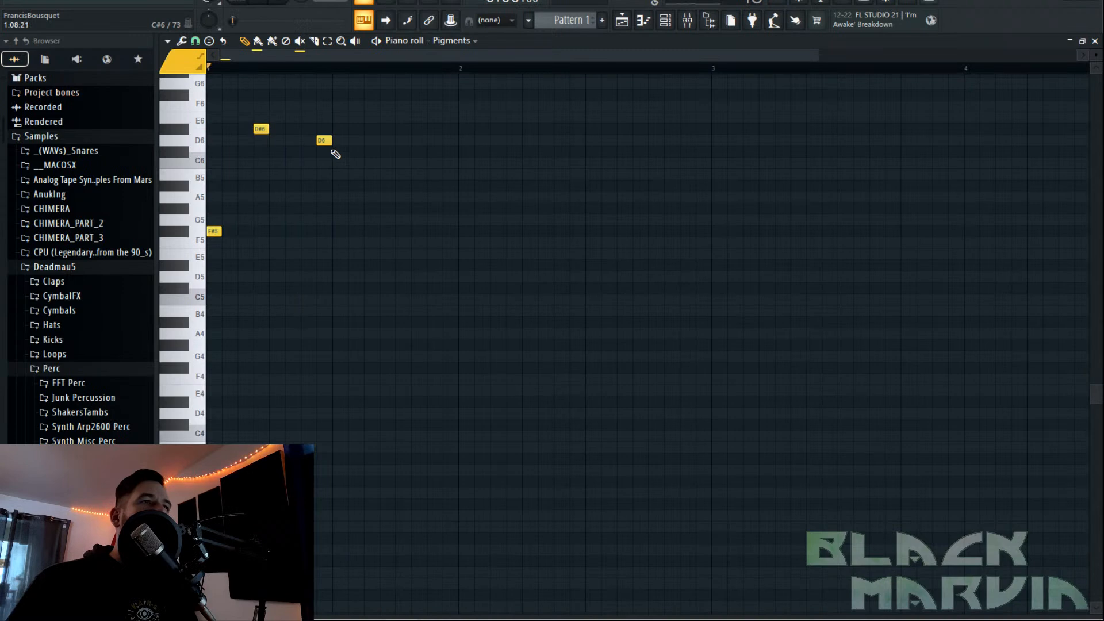
Try continuing the phrase with C#6 on step 7 and G#5 on step 10, adding and deleting further A#5, G#5 and F5 notes.
{"action": "key", "text": "space"}
{"action": "left_click", "coordinate": [387, 185]}
{"action": "left_click", "coordinate": [355, 208]}
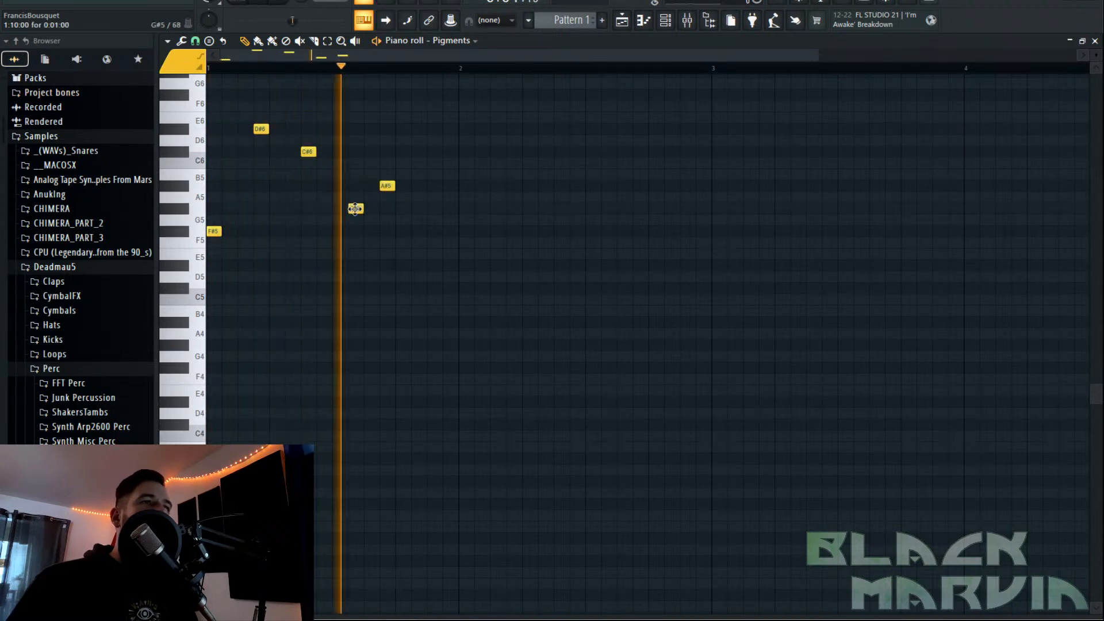
{"action": "right_click", "coordinate": [391, 192]}
{"action": "key", "text": "space"}
{"action": "key", "text": "space"}
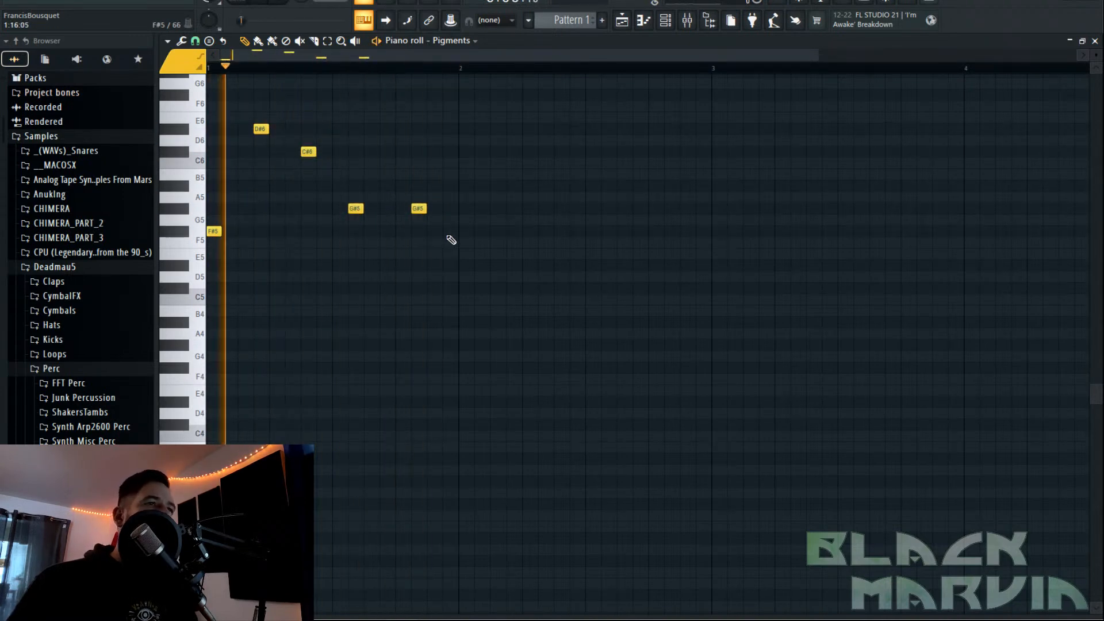
{"action": "left_click", "coordinate": [433, 240]}
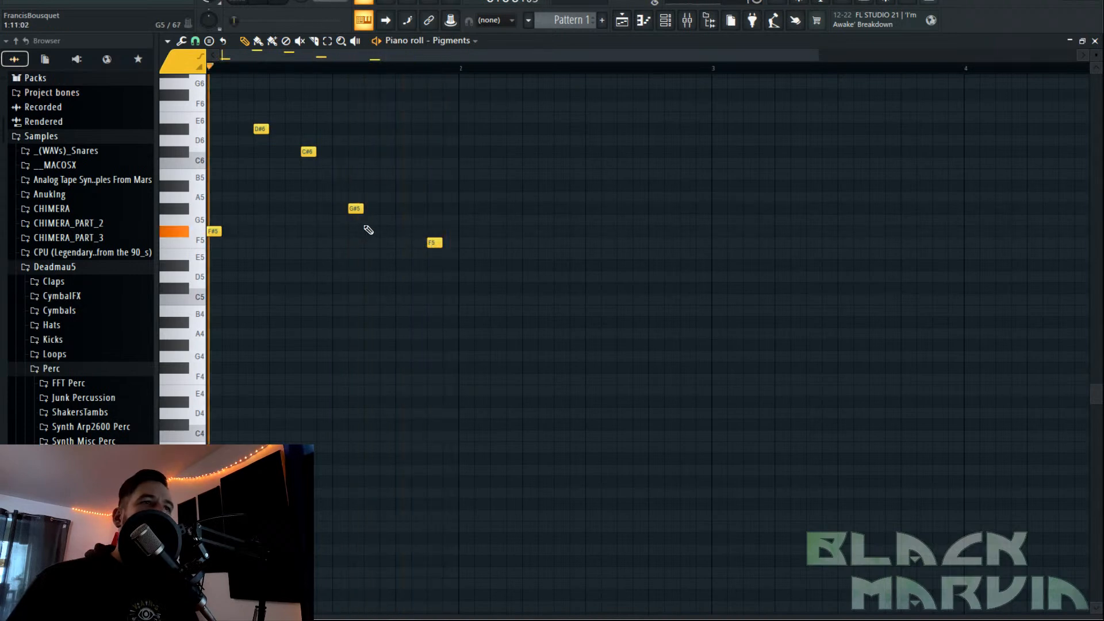
{"action": "right_click", "coordinate": [432, 241]}
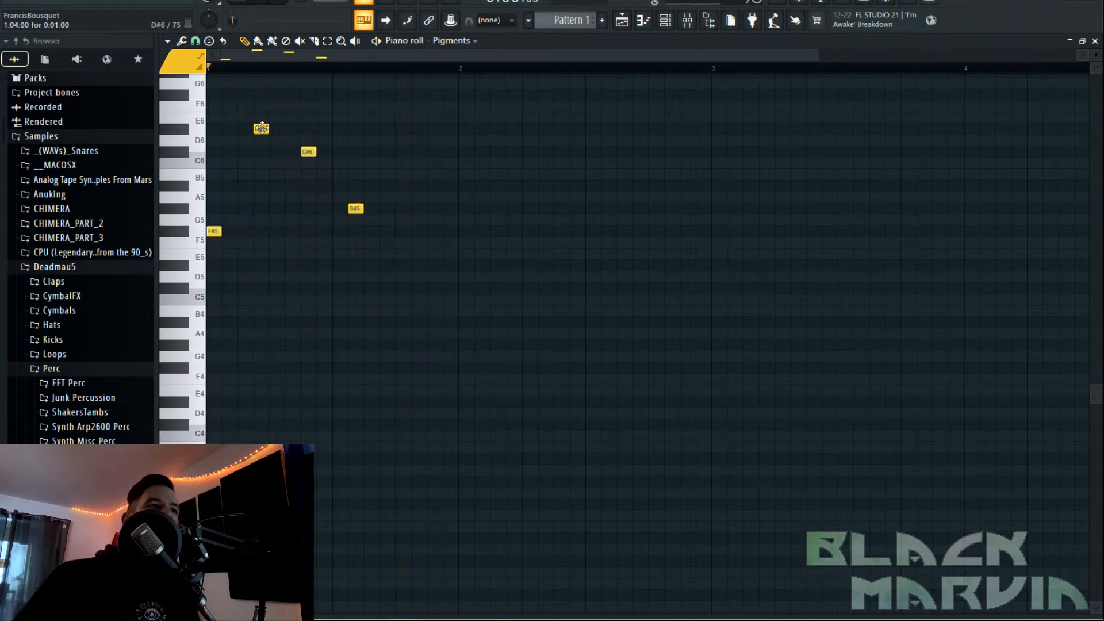
Delete the C#6 and G#5 notes and rework the phrase with E6 on the fourth step and G6 on the sixth.
{"action": "right_click", "coordinate": [308, 151]}
{"action": "right_click", "coordinate": [355, 208]}
{"action": "left_click", "coordinate": [354, 104]}
{"action": "right_click", "coordinate": [355, 107]}
{"action": "scroll", "coordinate": [293, 85], "scroll_direction": "up", "scroll_amount": 4}
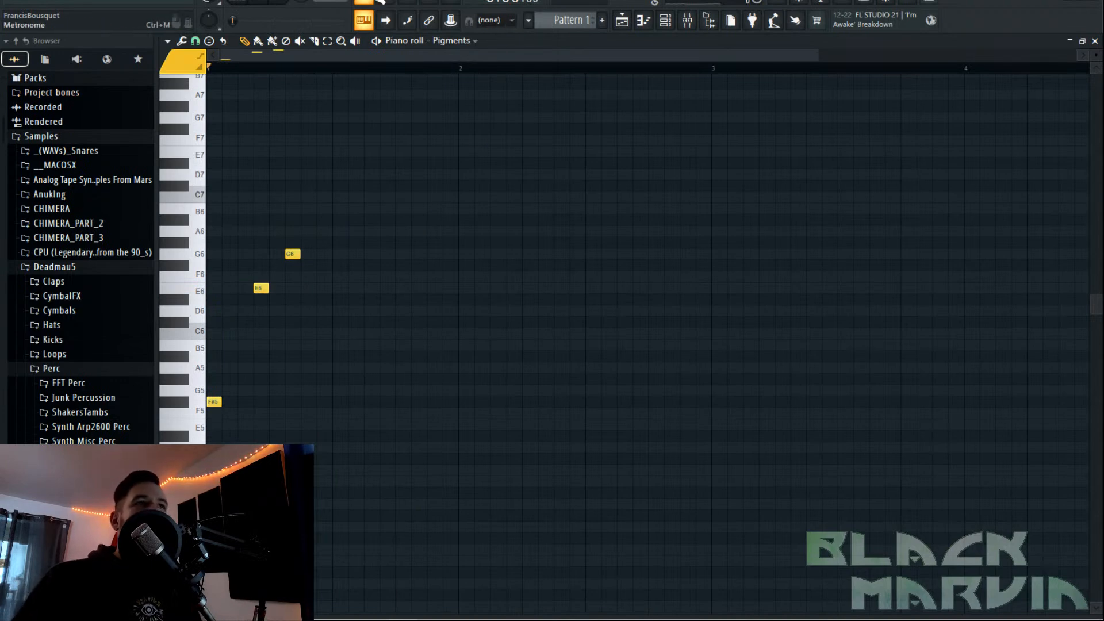
Copy the three-note phrase F#5, E6, G6 to the start of bar 2.
{"action": "left_click_drag", "start_coordinate": [385, 181], "coordinate": [463, 389]}
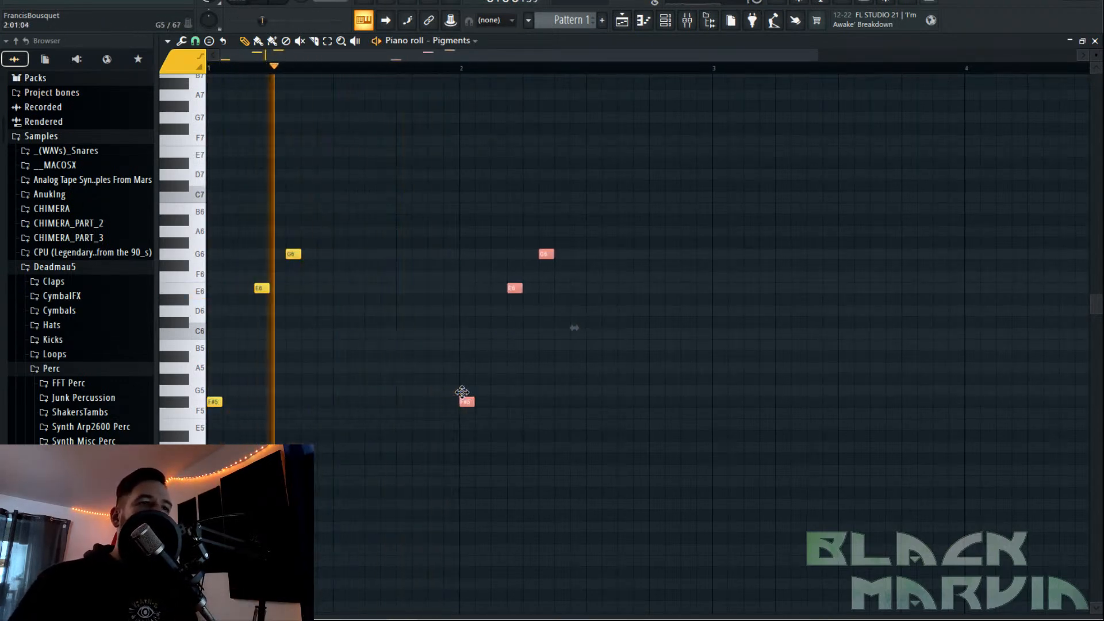
Try a lower fourth note on step 11 of bar 1, delete it, and place F#6 there instead.
{"action": "left_click", "coordinate": [371, 356]}
{"action": "left_click_drag", "start_coordinate": [372, 356], "coordinate": [375, 380]}
{"action": "right_click", "coordinate": [373, 380]}
{"action": "left_click", "coordinate": [371, 266]}
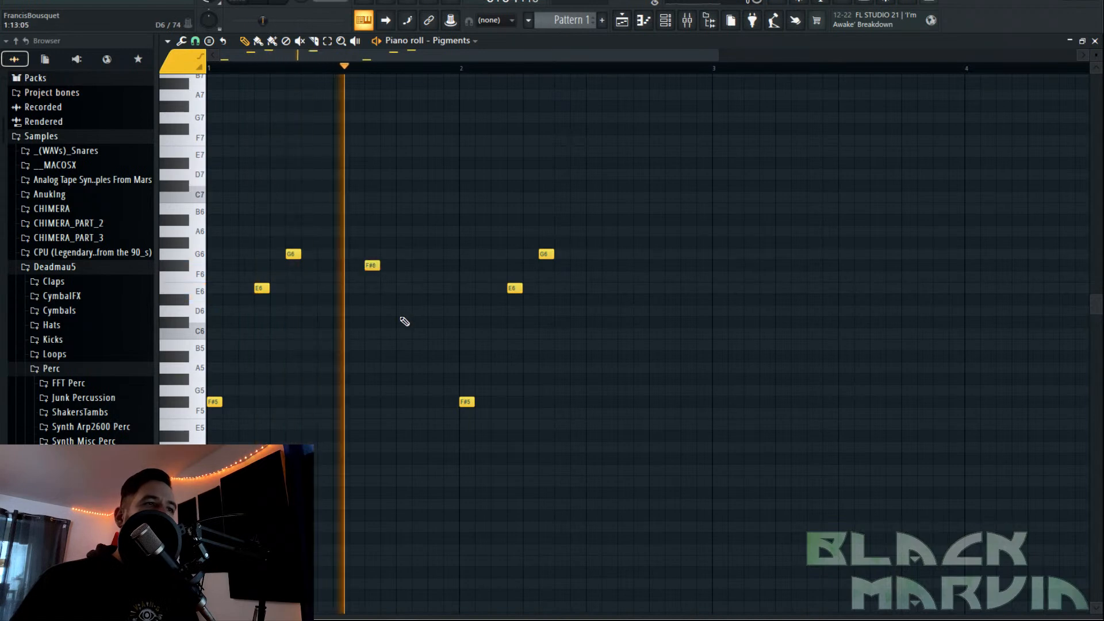
Extend the bar 2 phrase with F#6 on step 12 and D6 on step 15.
{"action": "left_click", "coordinate": [638, 265]}
{"action": "left_click", "coordinate": [686, 276]}
{"action": "left_click_drag", "start_coordinate": [685, 276], "coordinate": [688, 312]}
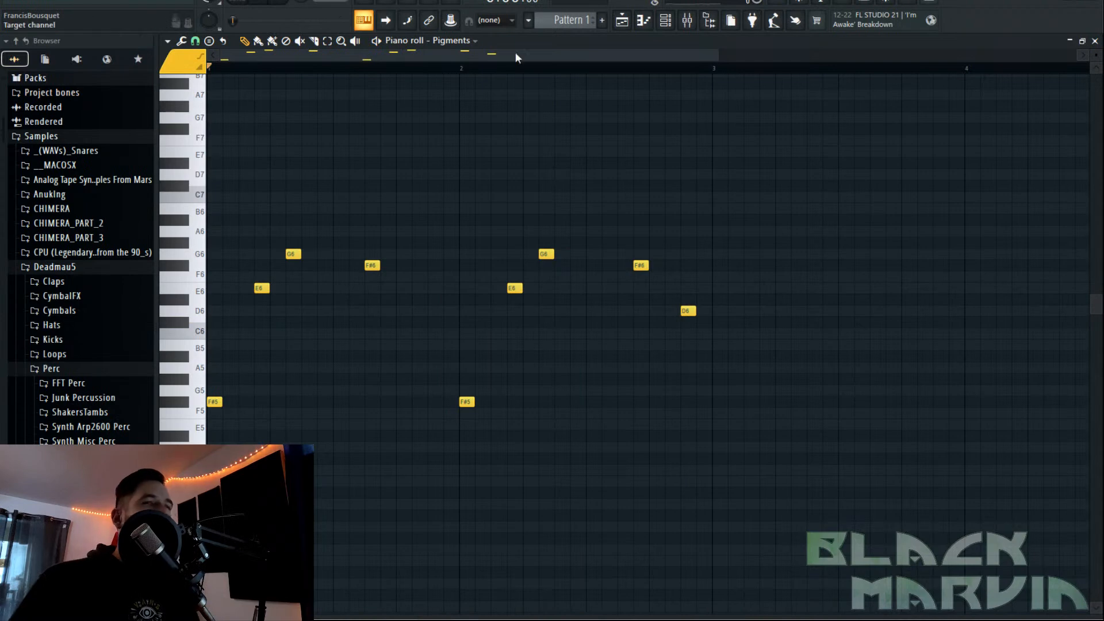
Return to the Pigments synth settings, play the melody, and assign LFO 1 to modulate Engine 1's fine tune.
{"action": "left_click", "coordinate": [667, 26]}
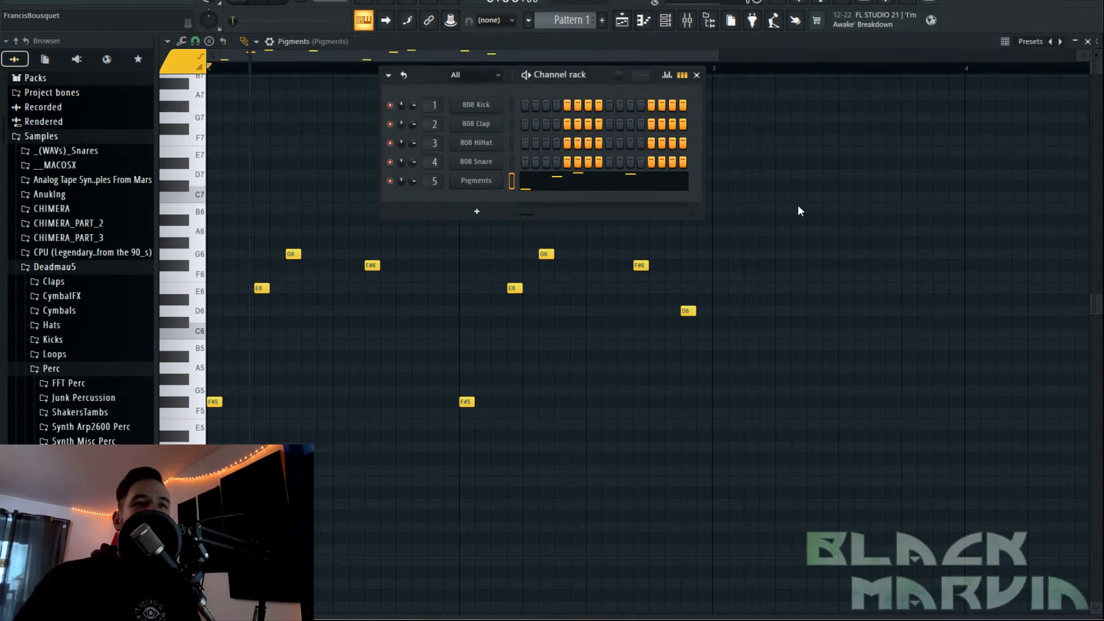
{"action": "left_click", "coordinate": [914, 65]}
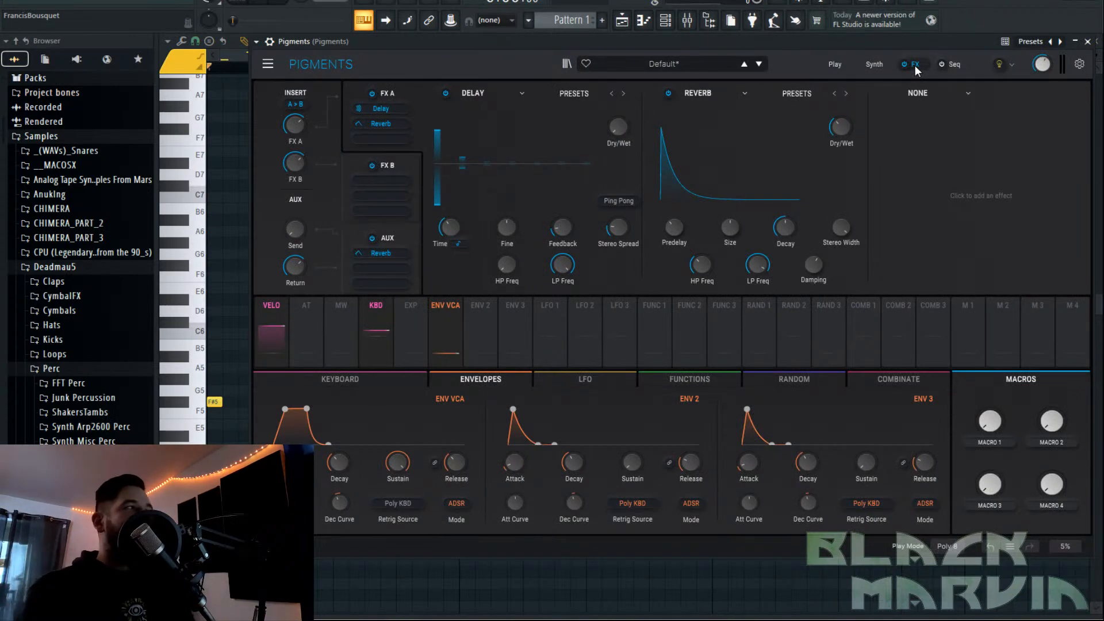
{"action": "left_click", "coordinate": [867, 62]}
{"action": "scroll", "coordinate": [807, 121], "scroll_direction": "down", "scroll_amount": 2}
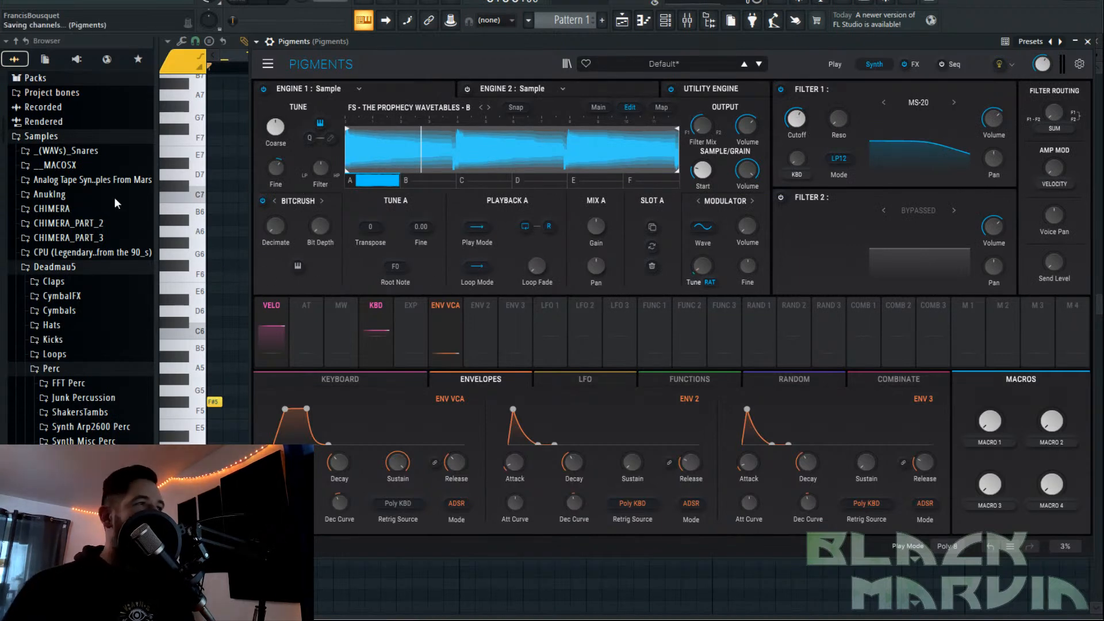
{"action": "left_click", "coordinate": [272, 12]}
{"action": "left_click_drag", "start_coordinate": [550, 328], "coordinate": [283, 181]}
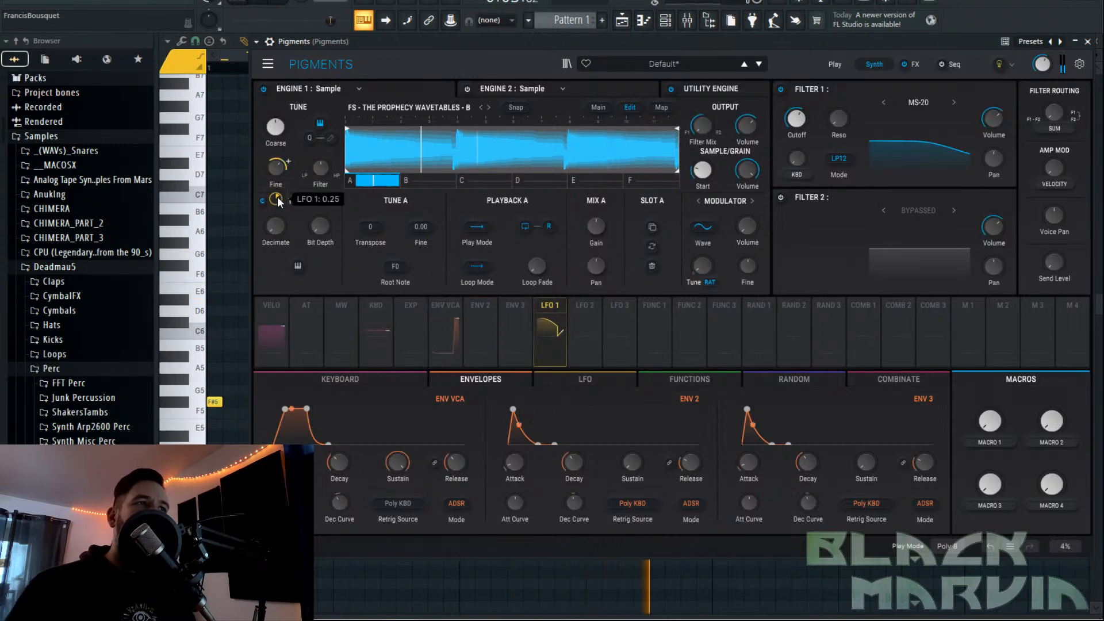
Set LFO 1's rate to about 2.53 Hz and choose its retrigger source.
{"action": "left_click", "coordinate": [585, 378]}
{"action": "mouse_move", "coordinate": [315, 453]}
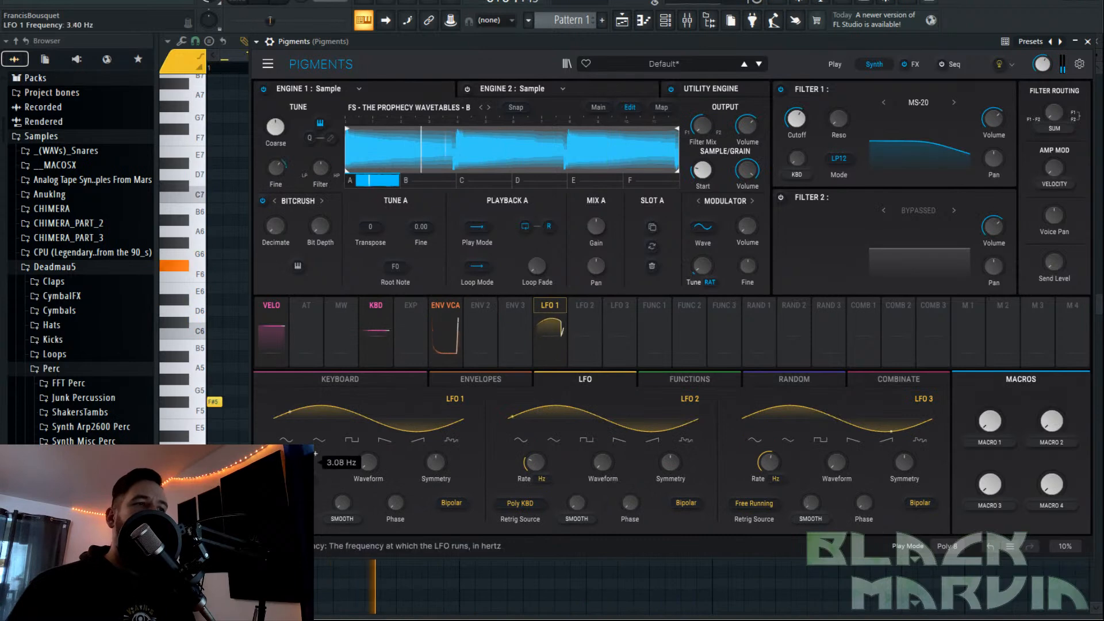
{"action": "left_click_drag", "start_coordinate": [315, 454], "coordinate": [310, 468]}
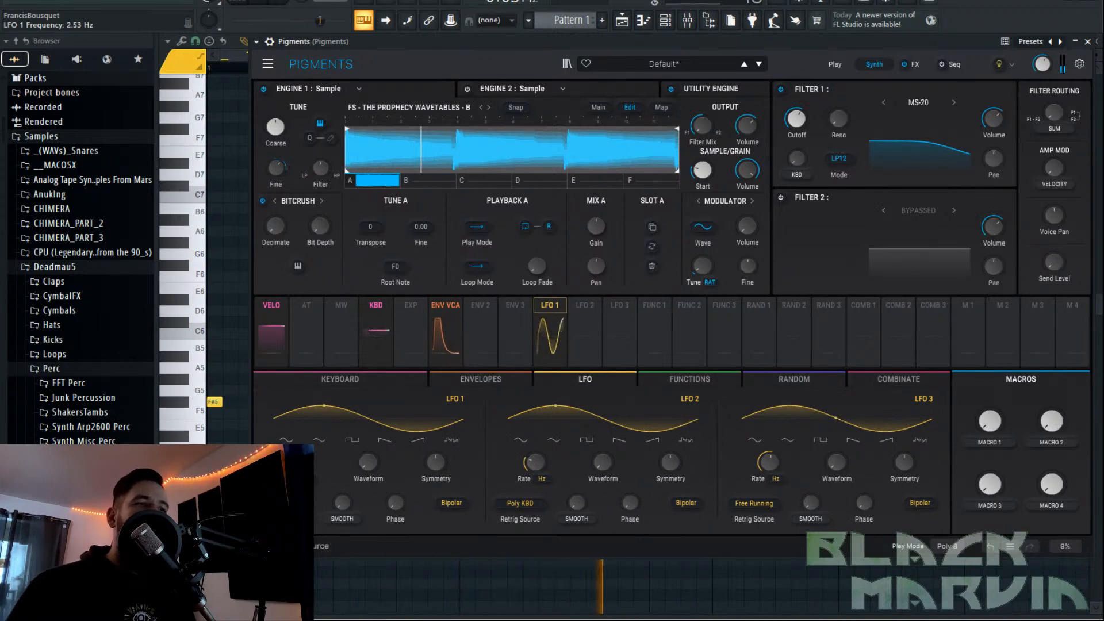
{"action": "left_click", "coordinate": [285, 503]}
{"action": "left_click", "coordinate": [310, 394]}
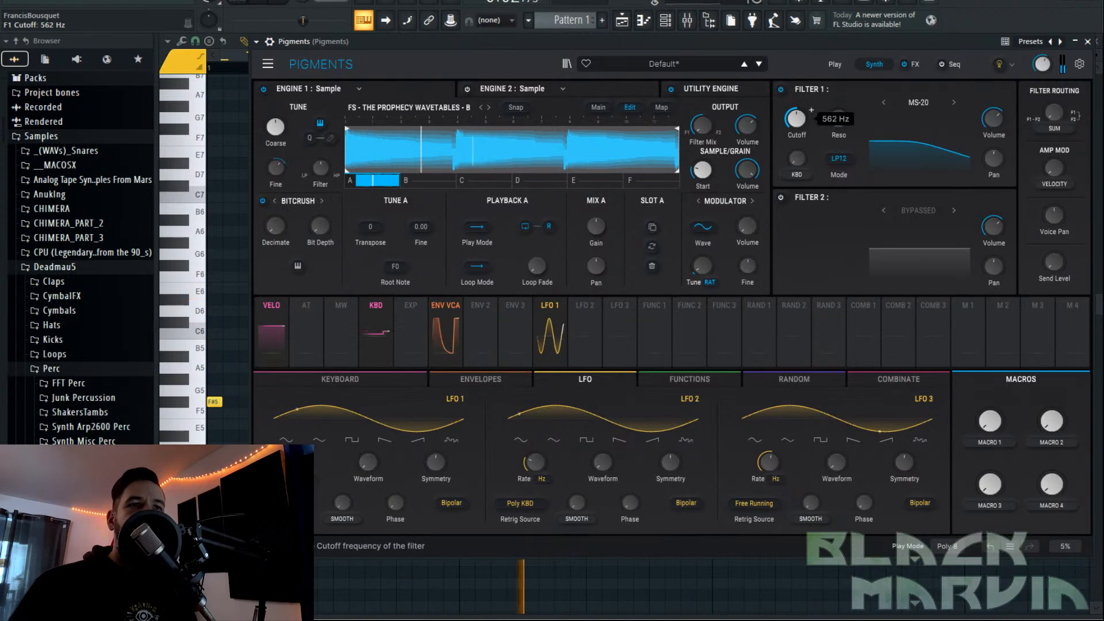
Assign ENV 2 to modulate Filter 1's cutoff and lengthen the envelope's attack slightly.
{"action": "left_click", "coordinate": [480, 309]}
{"action": "left_click", "coordinate": [807, 119]}
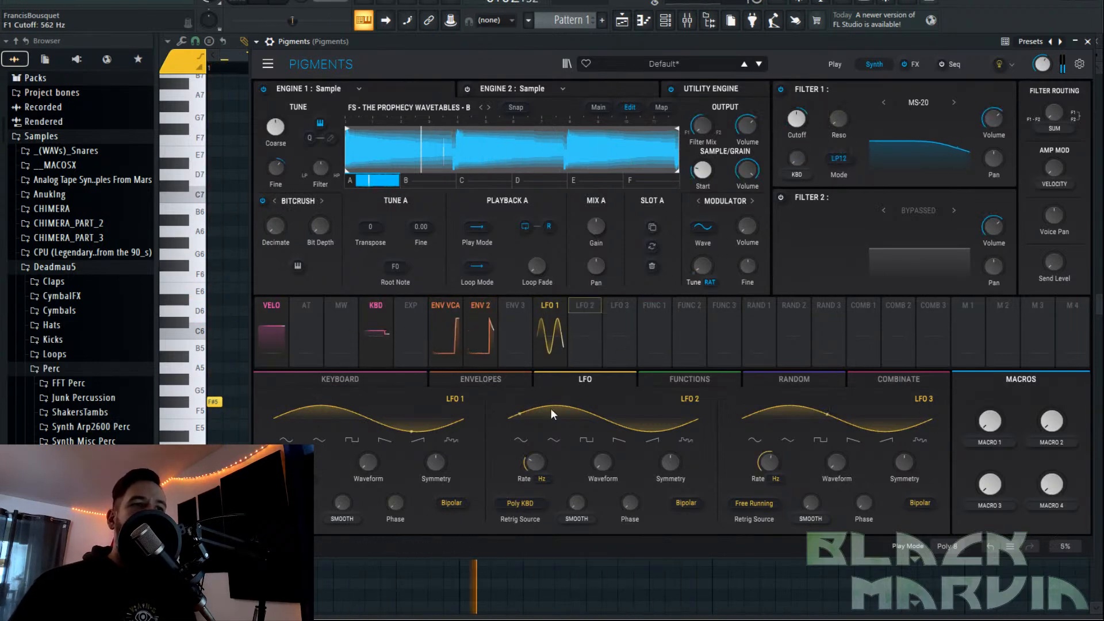
{"action": "left_click", "coordinate": [510, 381]}
{"action": "left_click_drag", "start_coordinate": [530, 459], "coordinate": [574, 478]}
{"action": "left_click", "coordinate": [808, 112]}
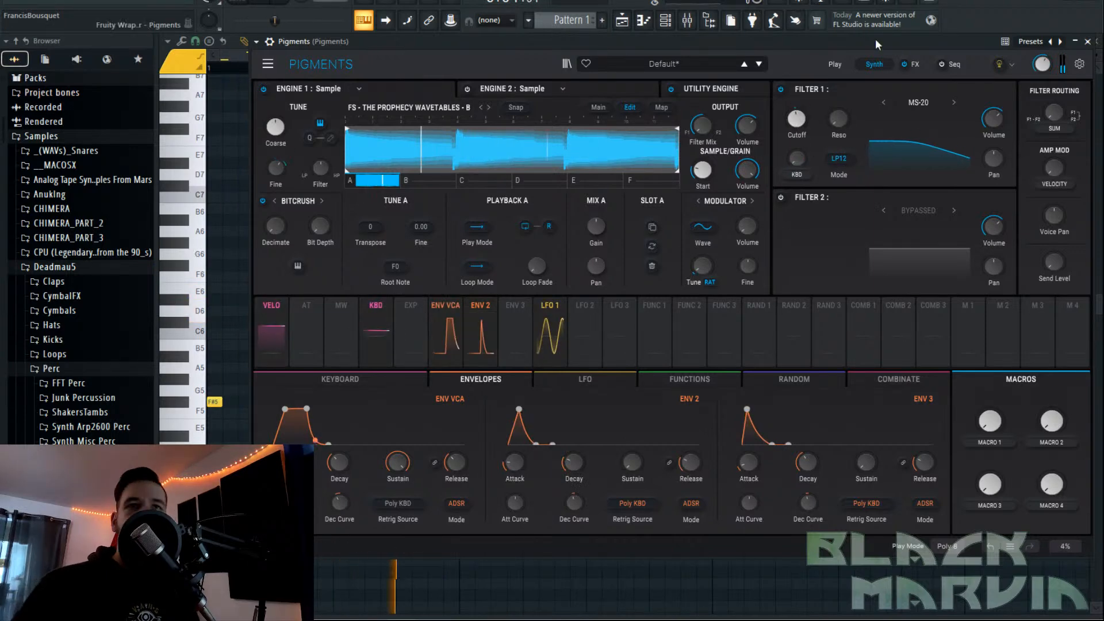
Replace the first FX A effect with PS Delay and set its synced time to 1/32.
{"action": "left_click", "coordinate": [914, 63]}
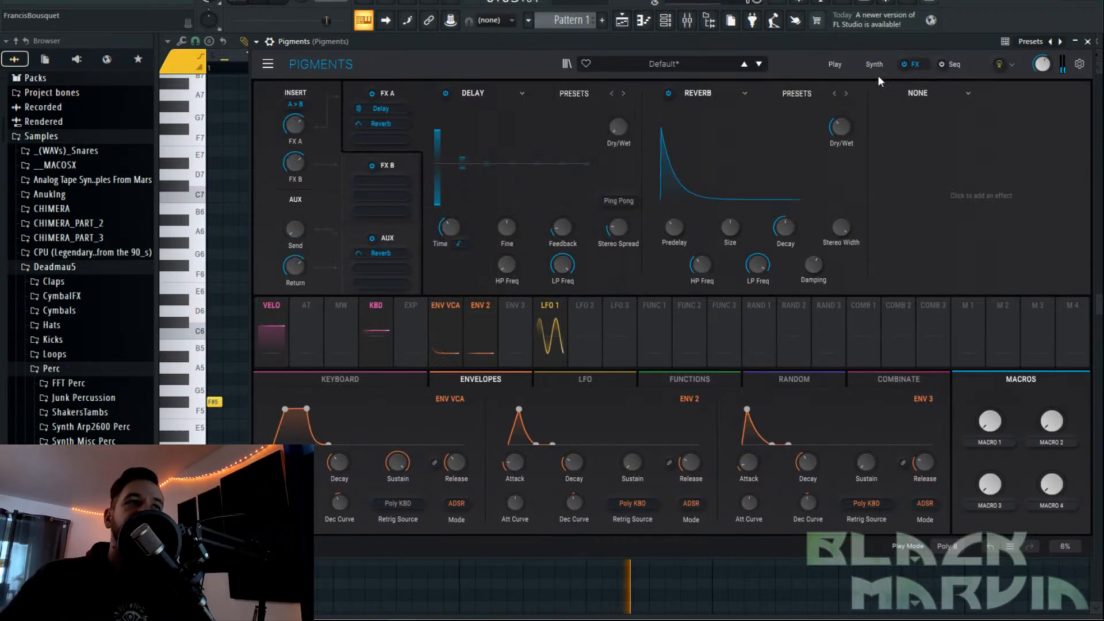
{"action": "left_click", "coordinate": [479, 92]}
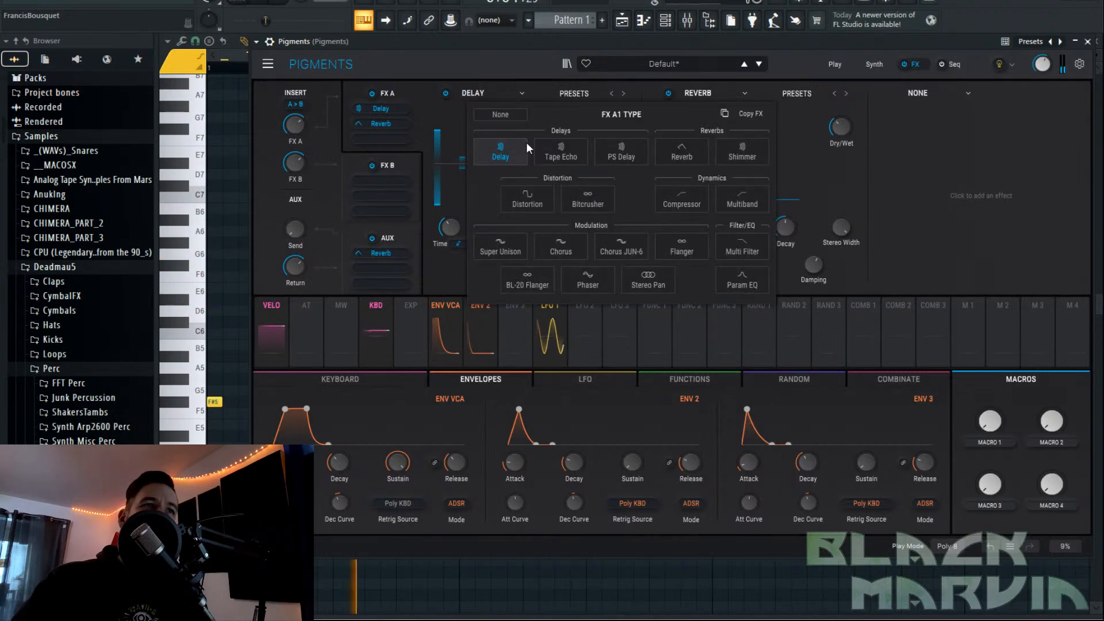
{"action": "left_click", "coordinate": [621, 154]}
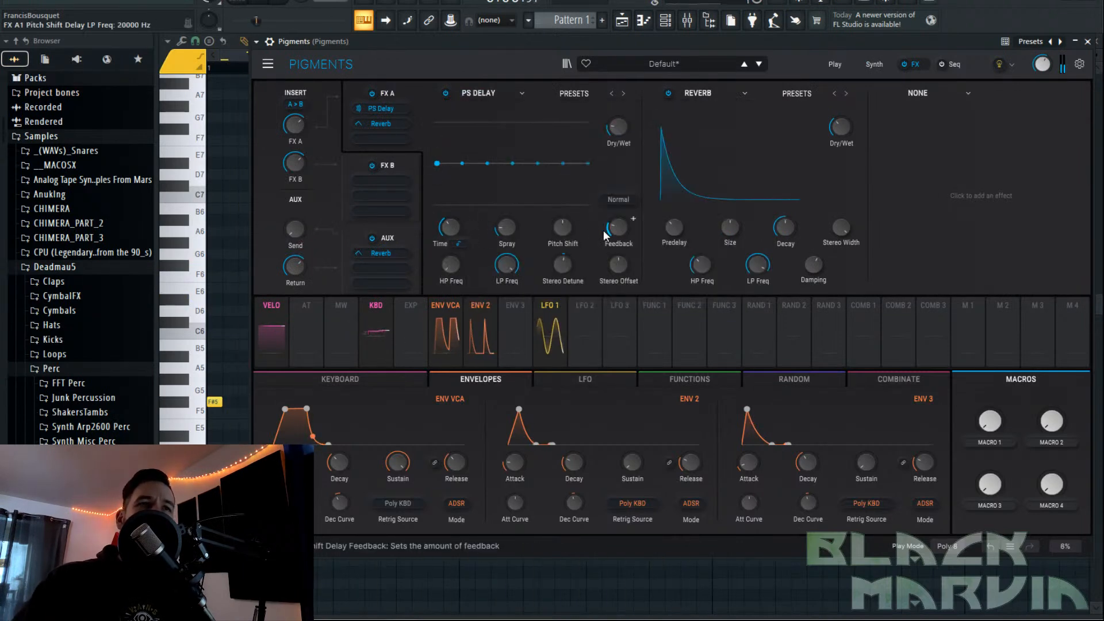
{"action": "left_click_drag", "start_coordinate": [452, 230], "coordinate": [450, 230]}
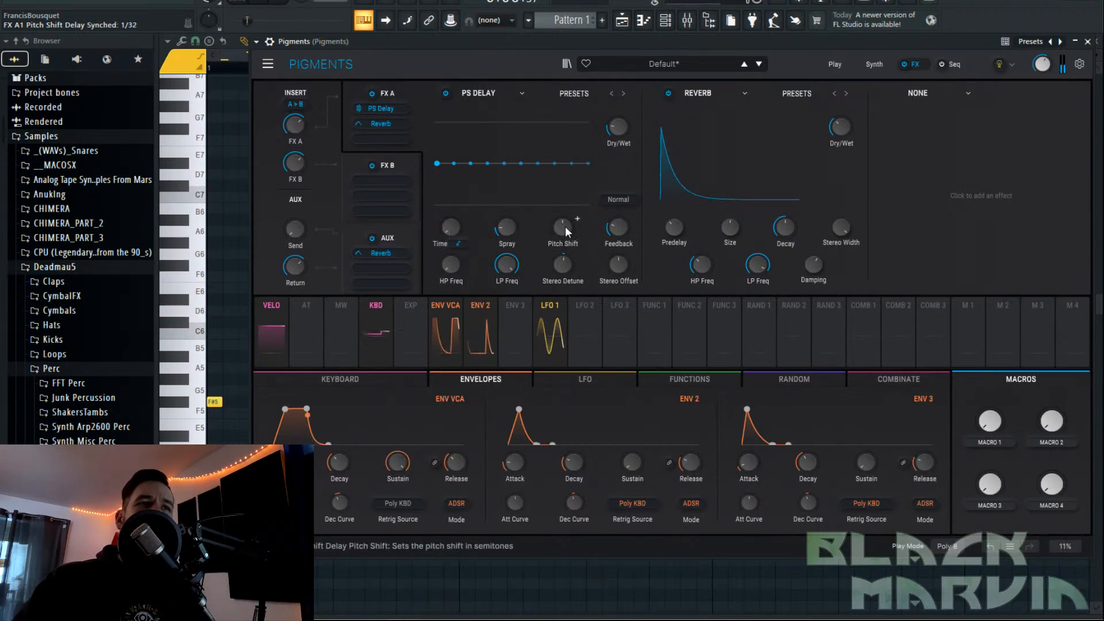
On the PS Delay, try and reset a 7-semitone pitch shift, raise the stereo offset and set the high-pass frequency to about 51 Hz.
{"action": "mouse_move", "coordinate": [577, 218]}
{"action": "left_mouse_down"}
{"action": "mouse_move", "coordinate": [577, 233]}
{"action": "mouse_move", "coordinate": [578, 218]}
{"action": "mouse_move", "coordinate": [563, 225]}
{"action": "mouse_move", "coordinate": [577, 218]}
{"action": "left_mouse_up"}
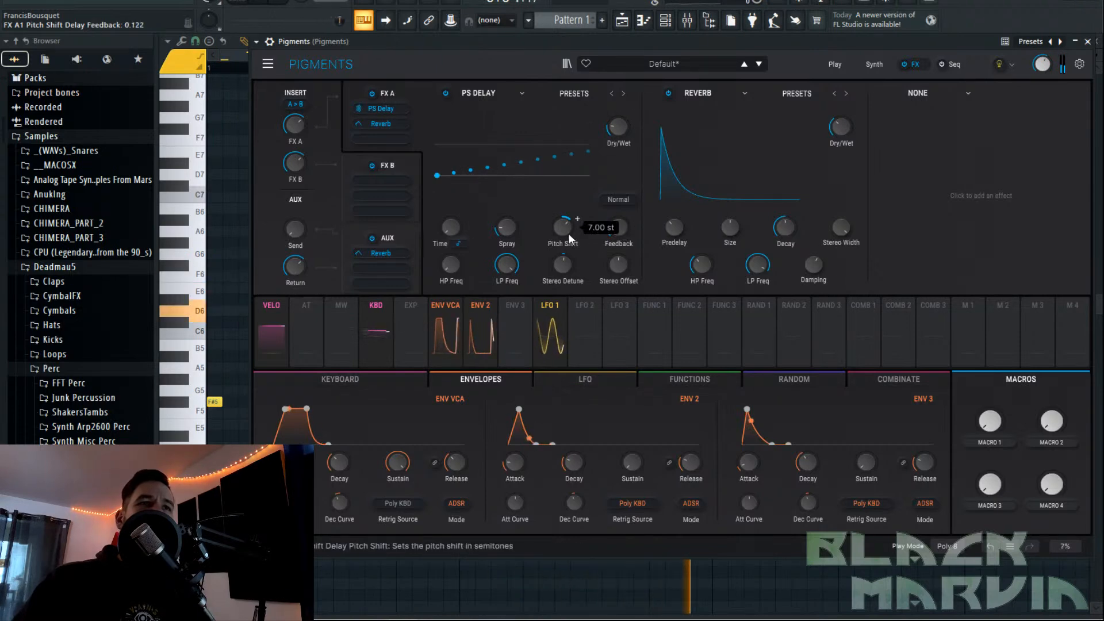
{"action": "double_click", "coordinate": [569, 233]}
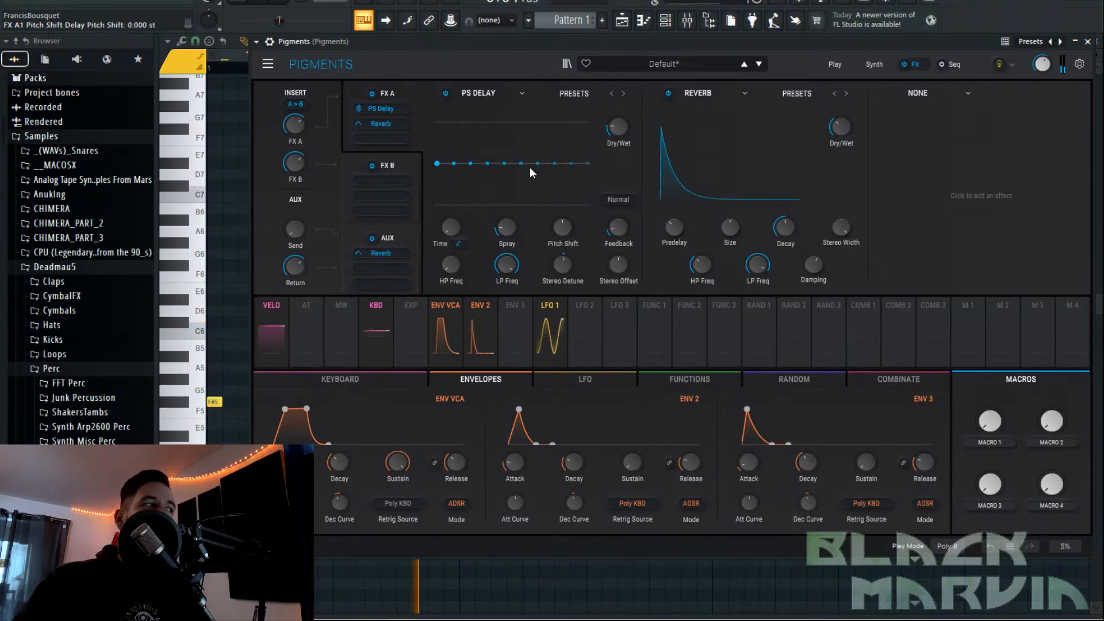
{"action": "left_click_drag", "start_coordinate": [618, 265], "coordinate": [618, 259]}
{"action": "left_click_drag", "start_coordinate": [450, 264], "coordinate": [450, 261]}
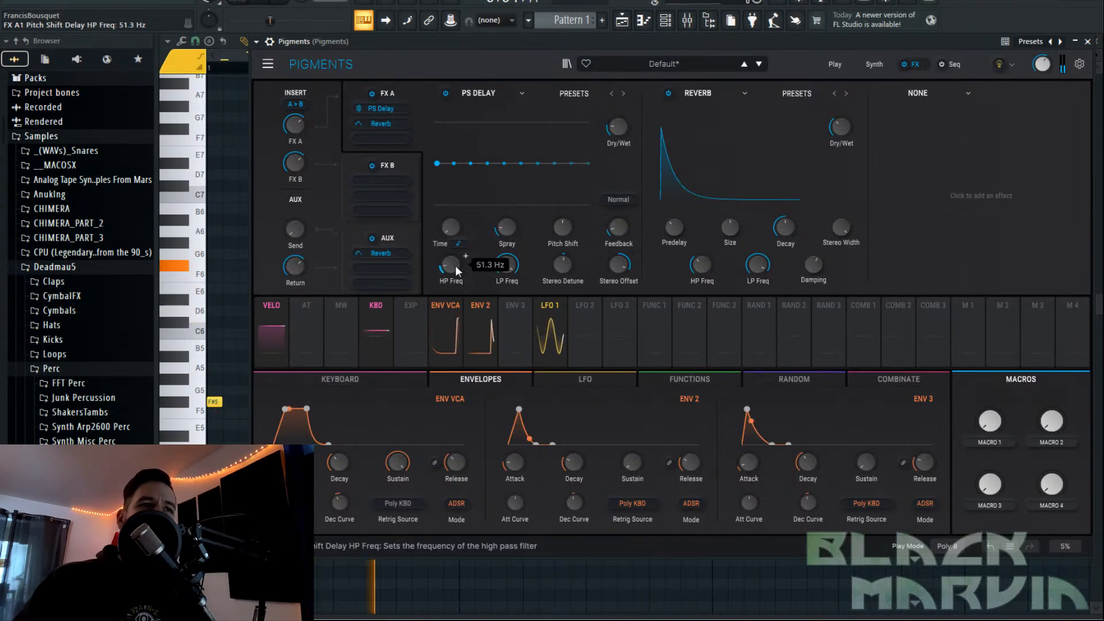
Adjust the reverb's dry/wet mix and open the effect choices for the empty third FX A slot.
{"action": "left_click_drag", "start_coordinate": [839, 127], "coordinate": [839, 124]}
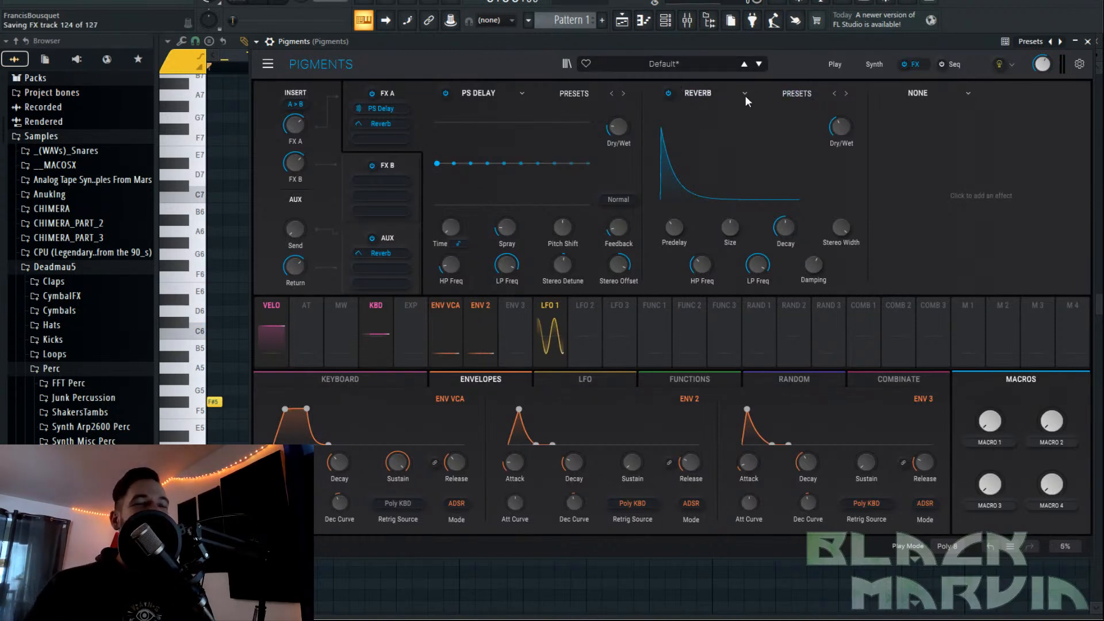
{"action": "left_click", "coordinate": [927, 95]}
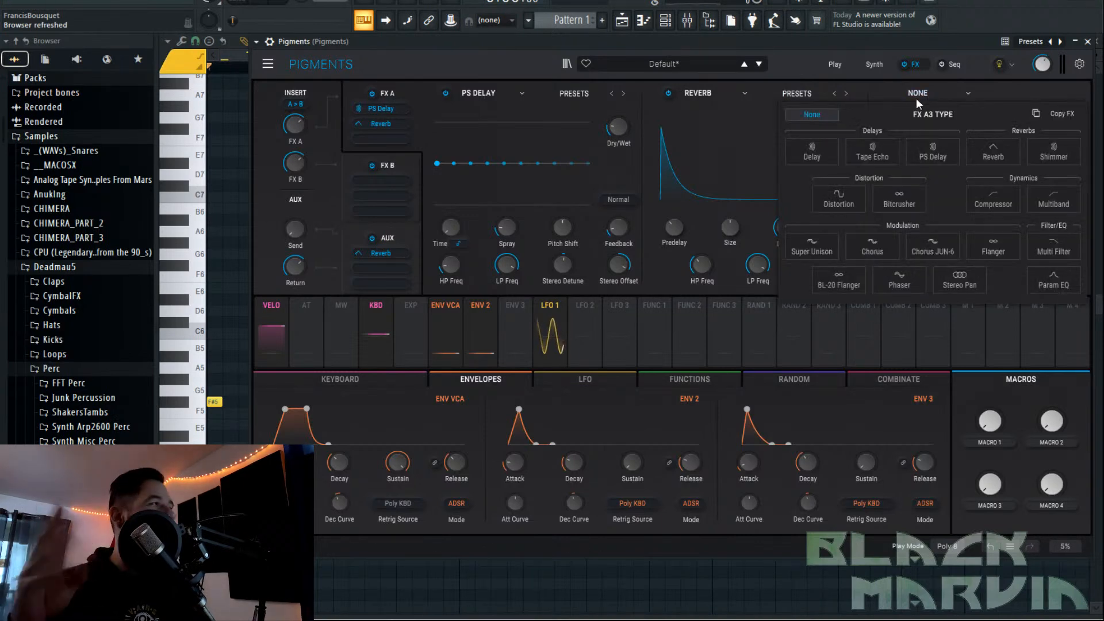
Add a Tape Echo effect to the third slot of FX A.
{"action": "left_click", "coordinate": [873, 64]}
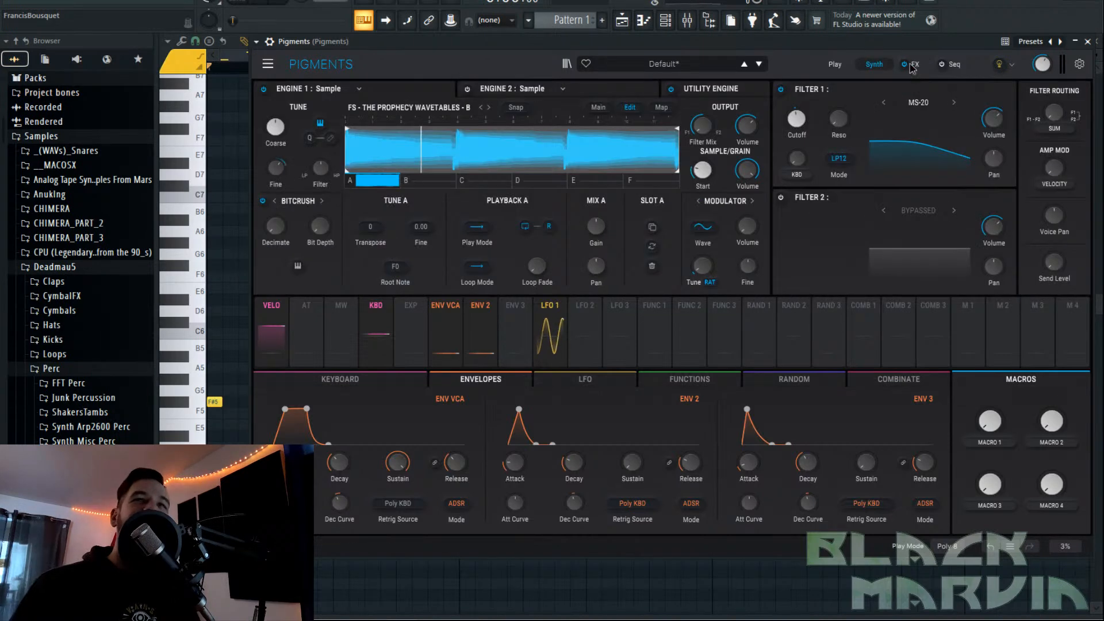
{"action": "left_click", "coordinate": [914, 66]}
{"action": "left_click", "coordinate": [939, 97]}
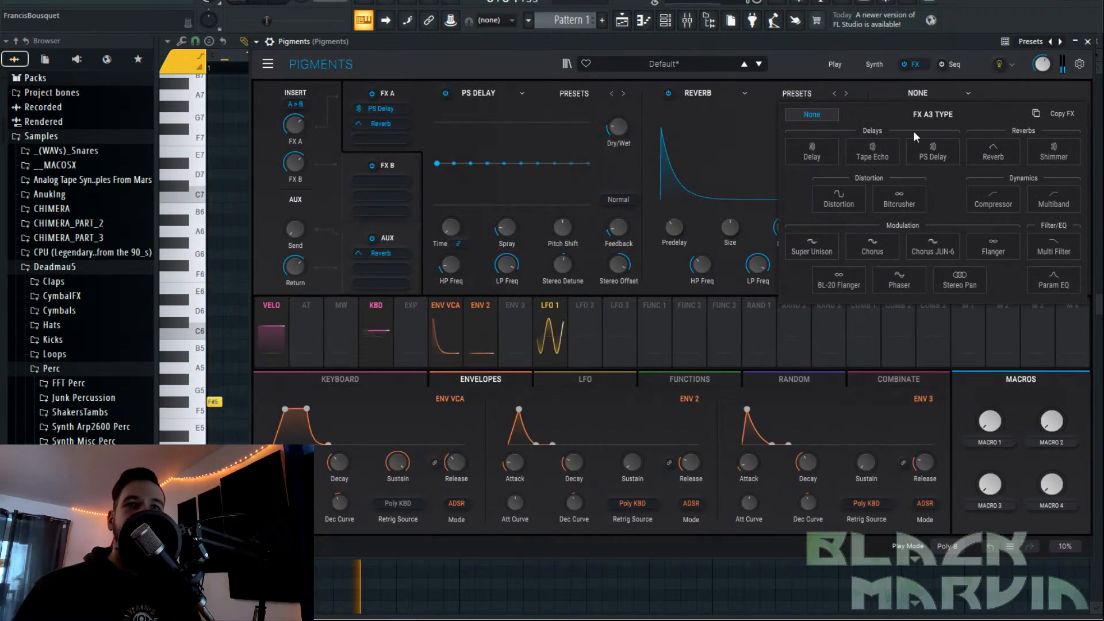
{"action": "left_click", "coordinate": [874, 153]}
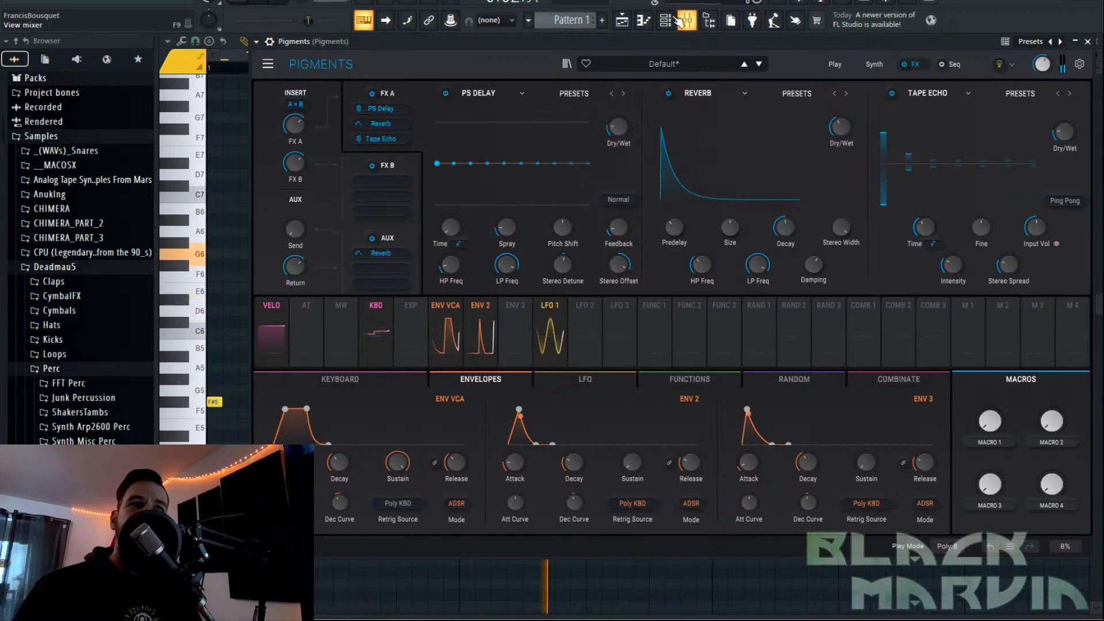
Open Pattern 1 in the piano roll and replace the first bar's G6 and E6 notes with one B6 note.
{"action": "left_click", "coordinate": [622, 21]}
{"action": "left_click", "coordinate": [644, 20]}
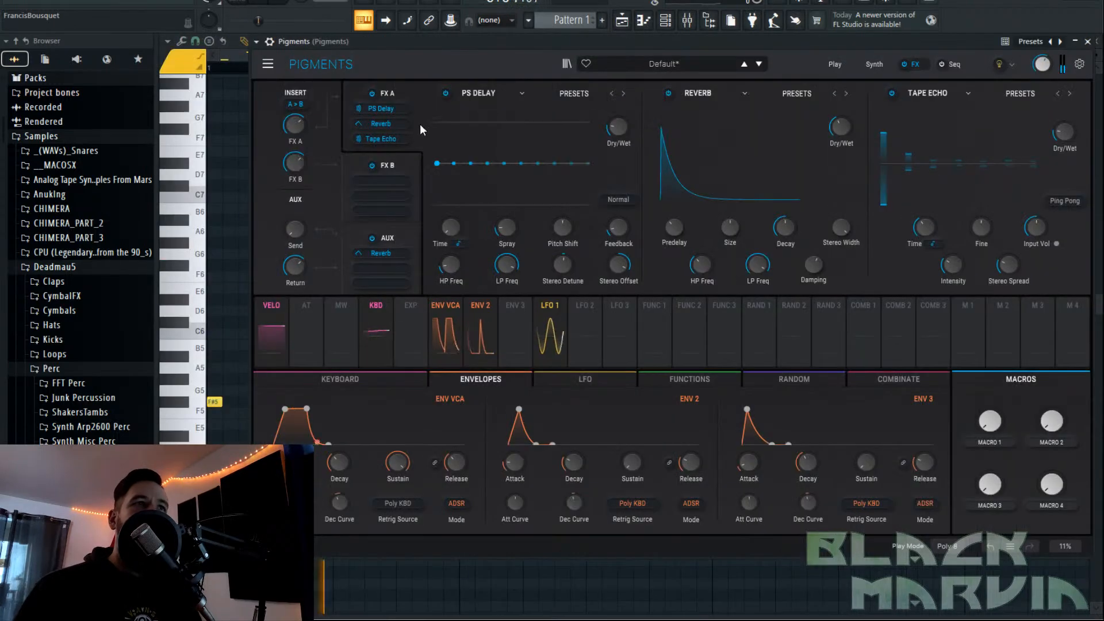
{"action": "key", "text": "F5"}
{"action": "left_click_drag", "start_coordinate": [403, 86], "coordinate": [327, 84]}
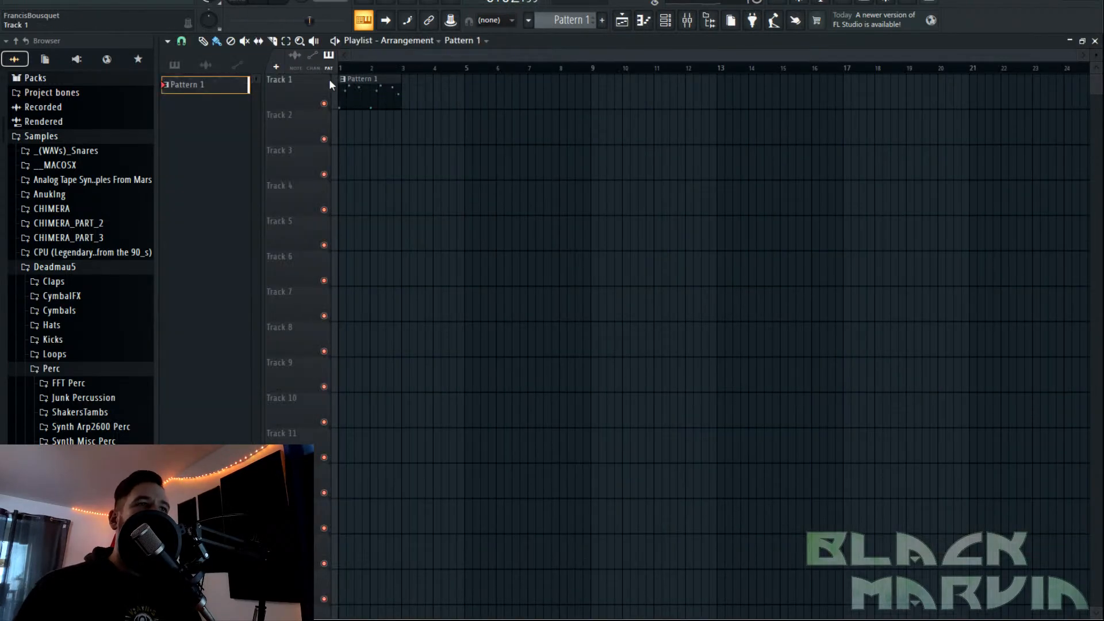
{"action": "double_click", "coordinate": [372, 94]}
{"action": "right_click", "coordinate": [293, 253]}
{"action": "right_click", "coordinate": [261, 288]}
{"action": "left_click", "coordinate": [306, 208]}
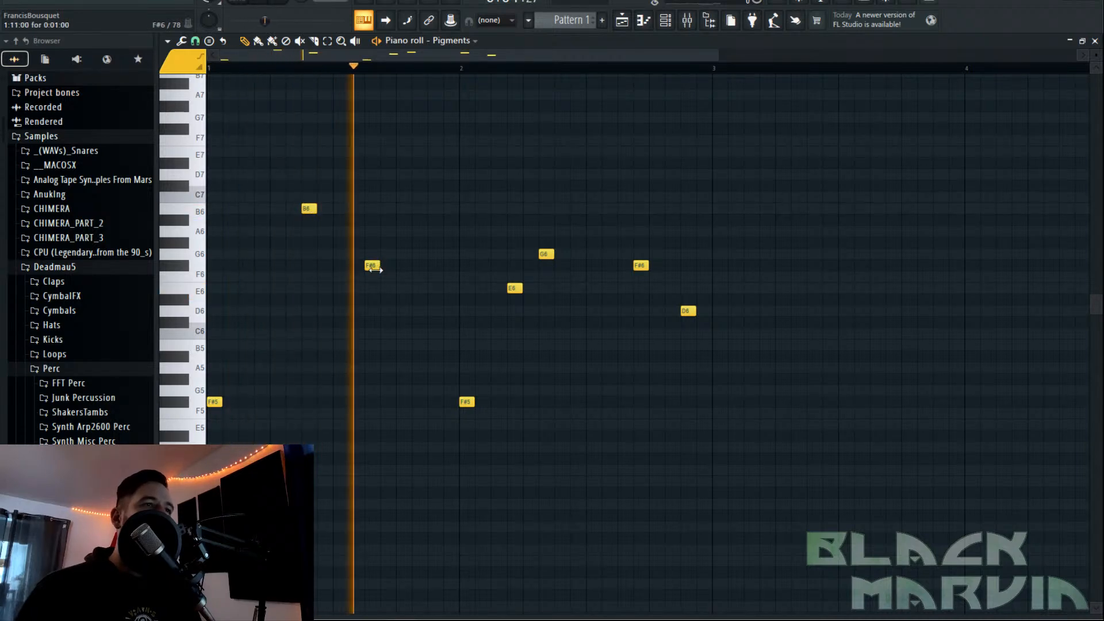
Replace the second bar's G6 and E6 notes with one B6 note, matching the first bar.
{"action": "right_click", "coordinate": [545, 254]}
{"action": "right_click", "coordinate": [514, 288]}
{"action": "left_click", "coordinate": [559, 208]}
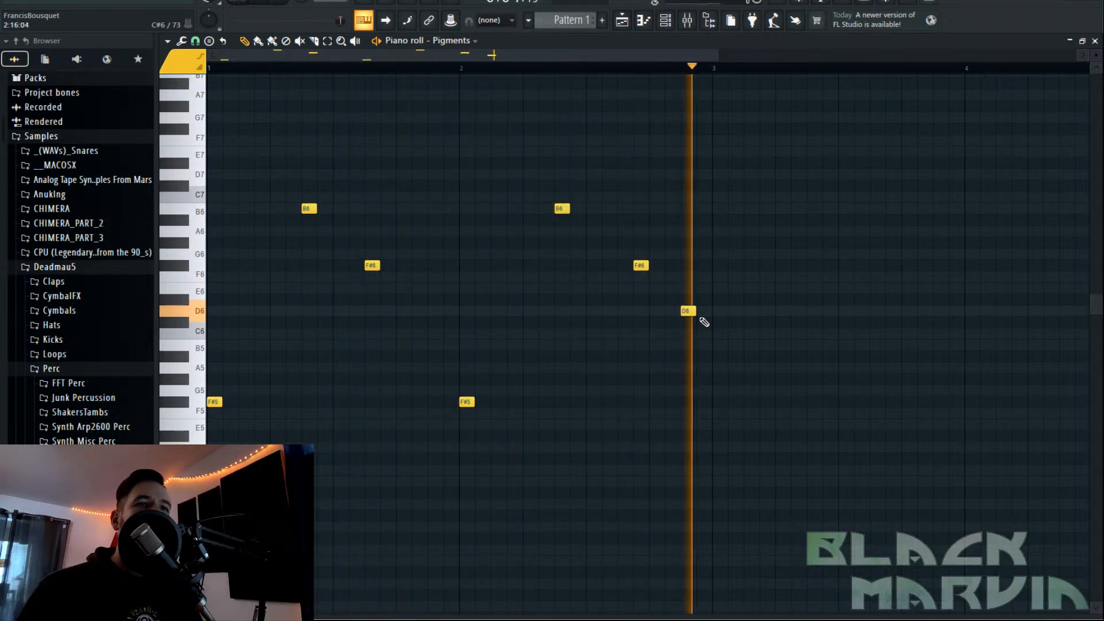
Raise the pattern's last note to A6 and move the second bar's F#6 note one step earlier, with playback stopped.
{"action": "left_click_drag", "start_coordinate": [688, 311], "coordinate": [687, 231]}
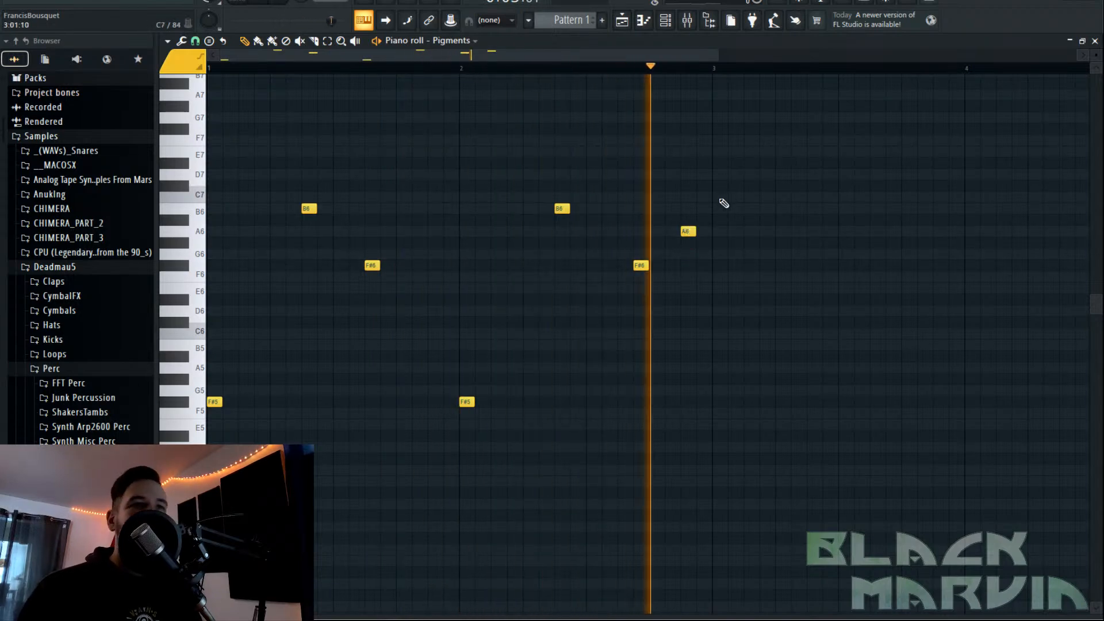
{"action": "left_click_drag", "start_coordinate": [638, 265], "coordinate": [623, 265]}
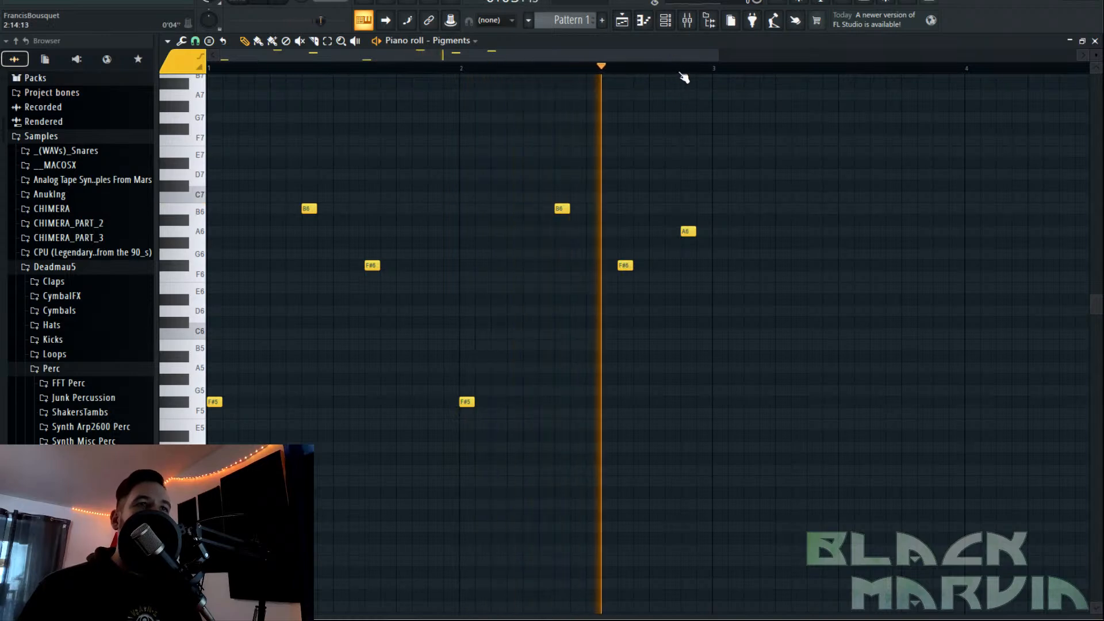
{"action": "key", "text": "space"}
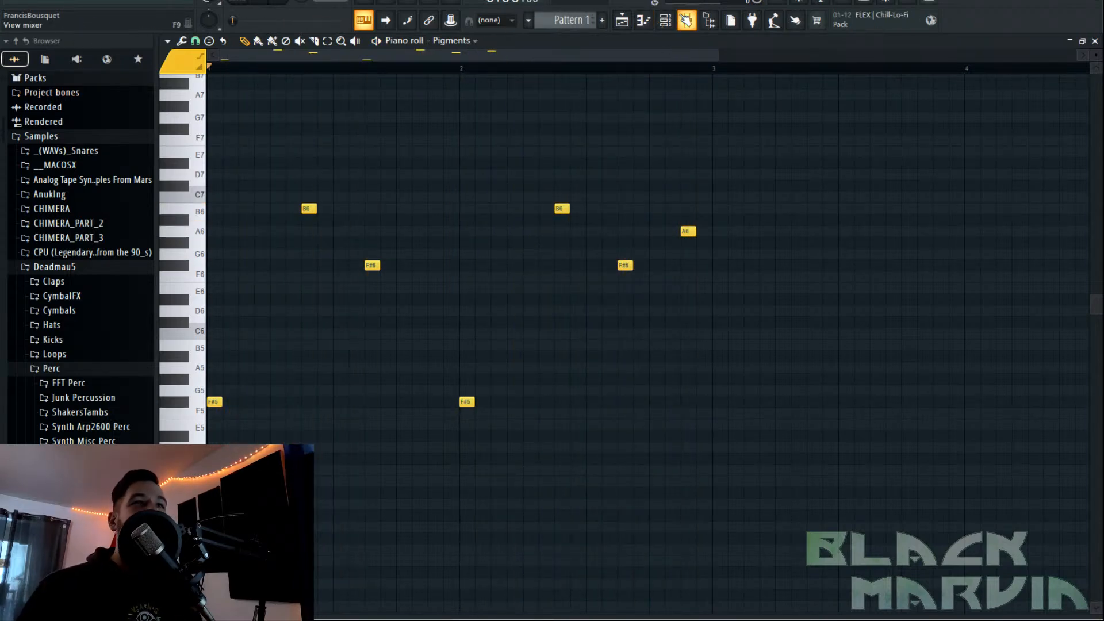
Reopen the Pigments channel, raise the FX A reverb's dry/wet mix and set its low-pass frequency to about 4446 Hz.
{"action": "left_click", "coordinate": [677, 23]}
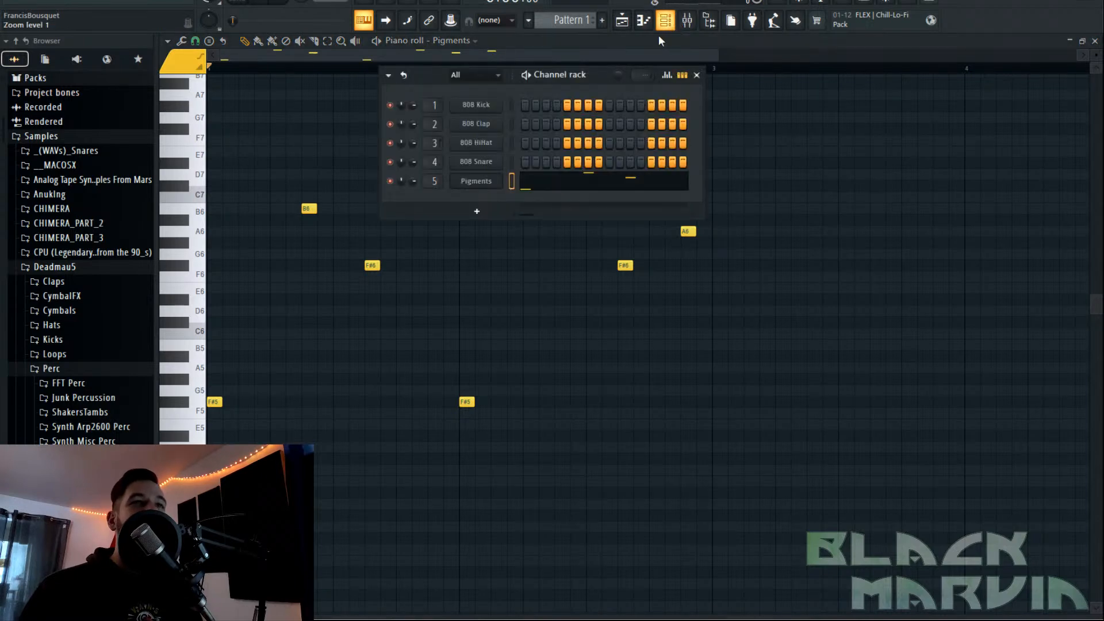
{"action": "left_click", "coordinate": [477, 180]}
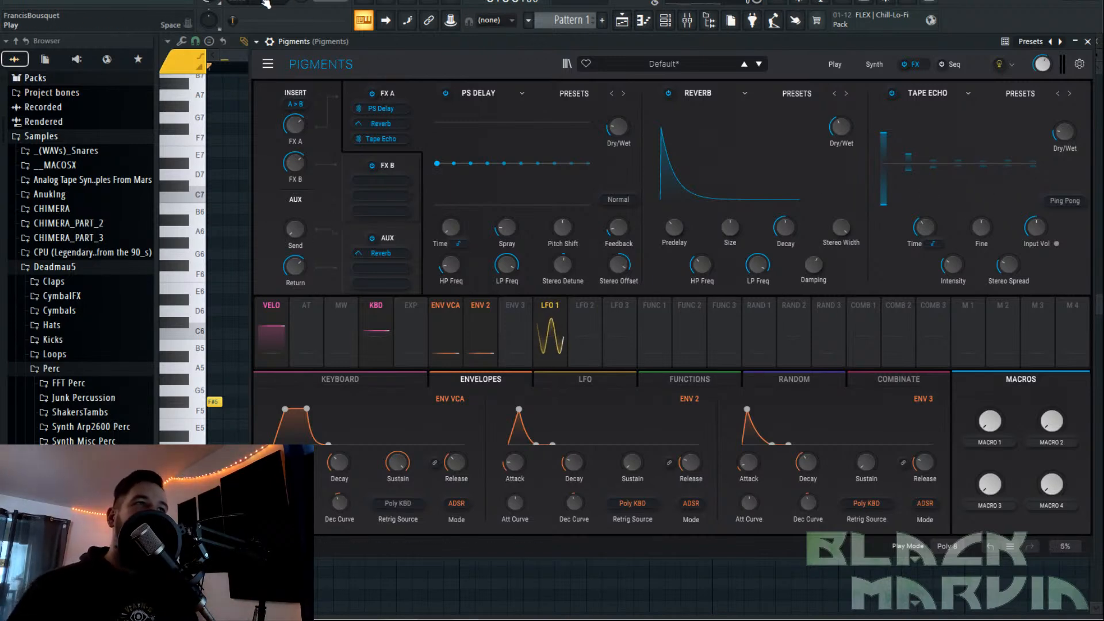
{"action": "mouse_move", "coordinate": [834, 128]}
{"action": "left_click_drag", "start_coordinate": [831, 136], "coordinate": [814, 169]}
{"action": "left_click", "coordinate": [747, 259]}
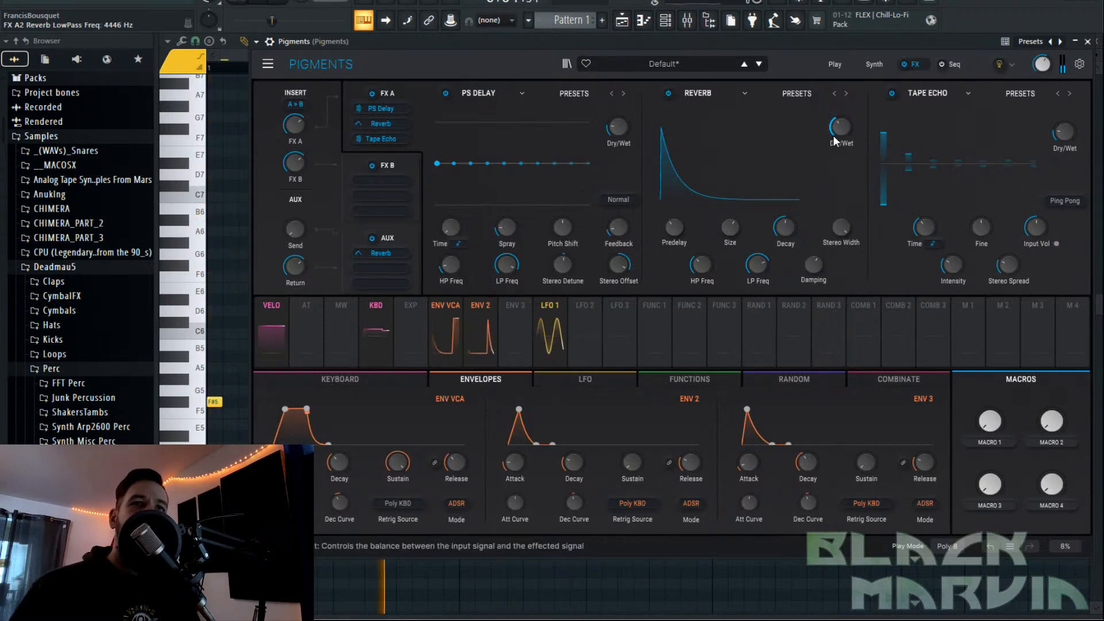
Add a Distortion effect to the first slot of FX B, adjusting its drive and setting dry/wet to about 23%.
{"action": "left_click", "coordinate": [405, 167]}
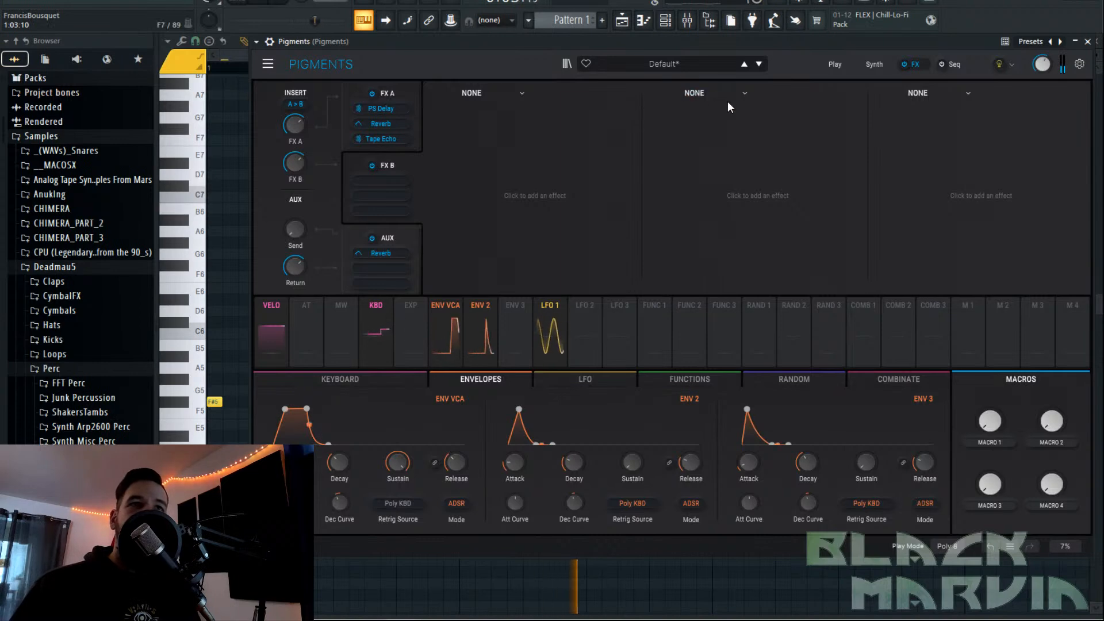
{"action": "left_click", "coordinate": [466, 92]}
{"action": "left_click", "coordinate": [532, 197]}
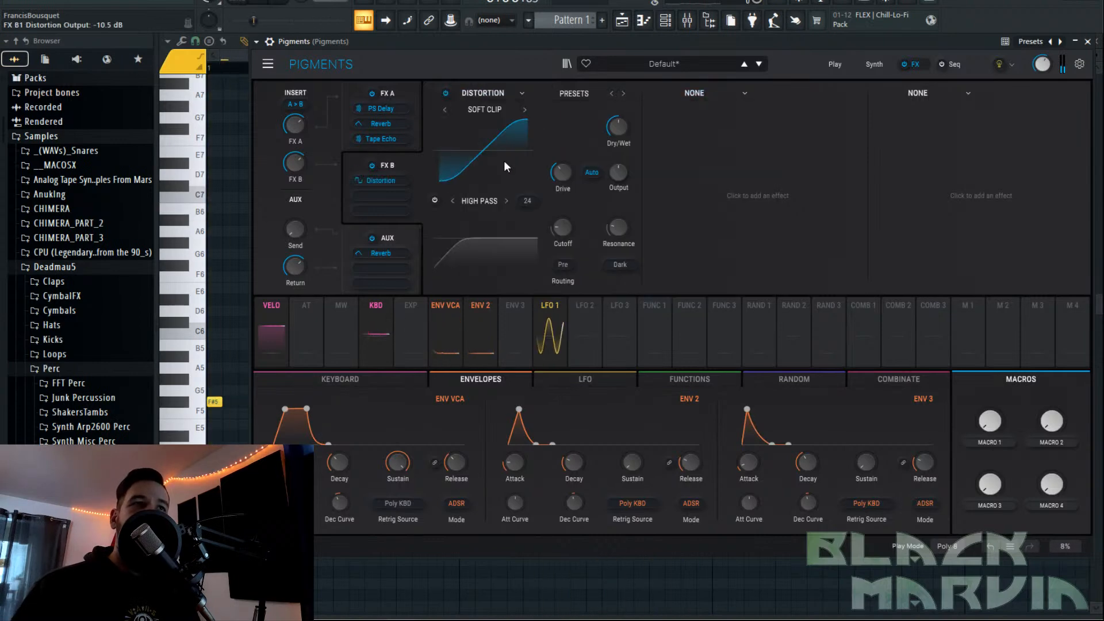
{"action": "left_click_drag", "start_coordinate": [577, 164], "coordinate": [562, 170]}
{"action": "left_click_drag", "start_coordinate": [618, 127], "coordinate": [618, 131]}
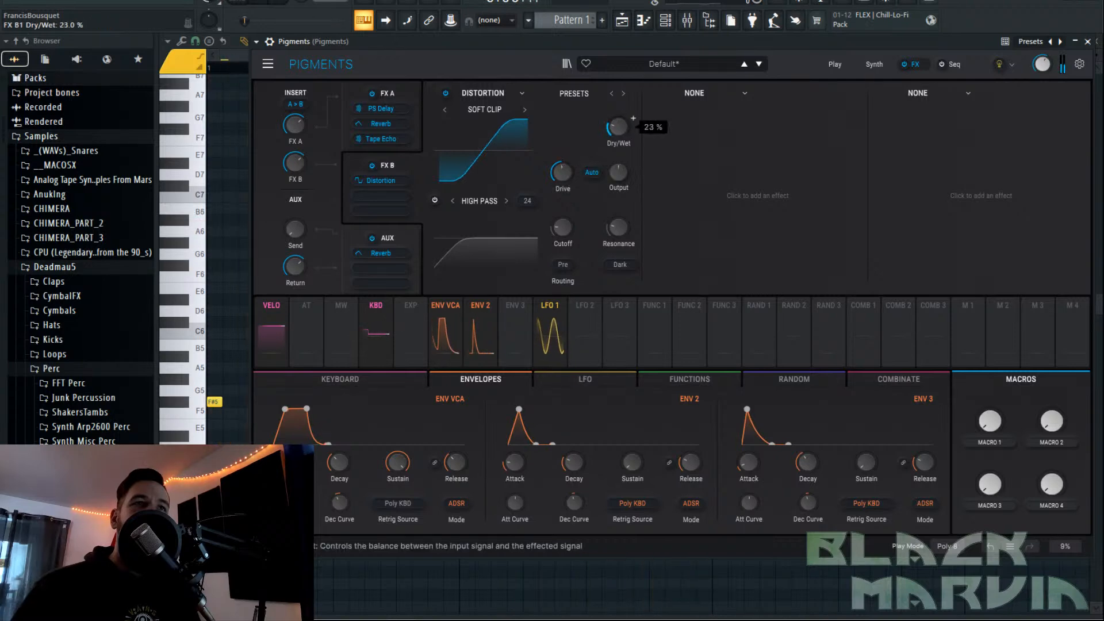
Change the FX B distortion type to Tape and set its drive to about 15.3 dB.
{"action": "left_click", "coordinate": [618, 266]}
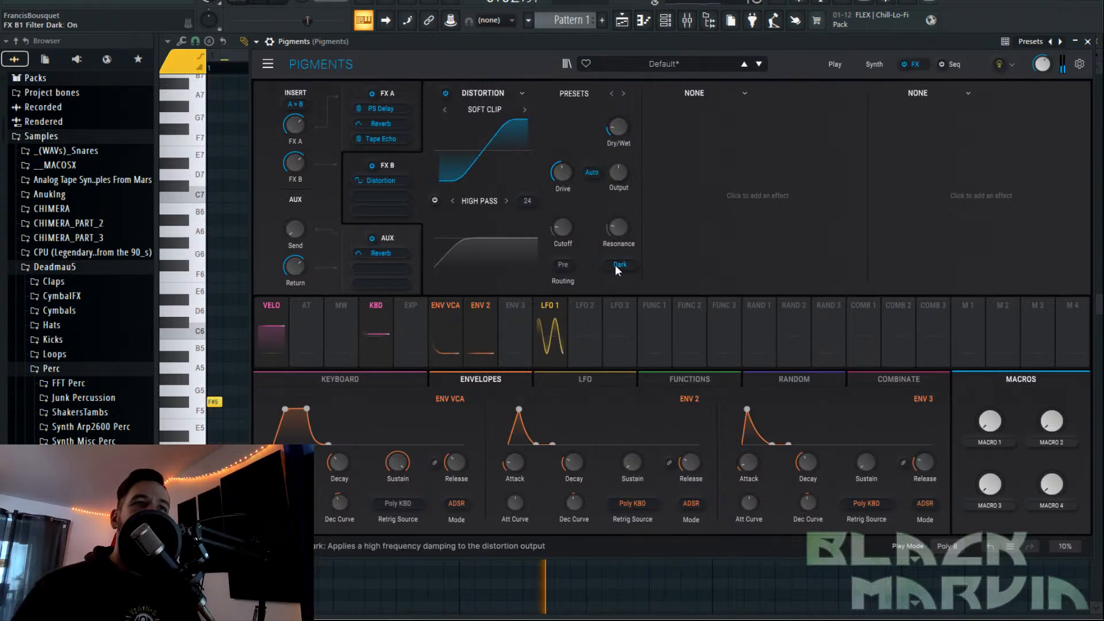
{"action": "left_click", "coordinate": [524, 109]}
{"action": "left_click", "coordinate": [484, 109]}
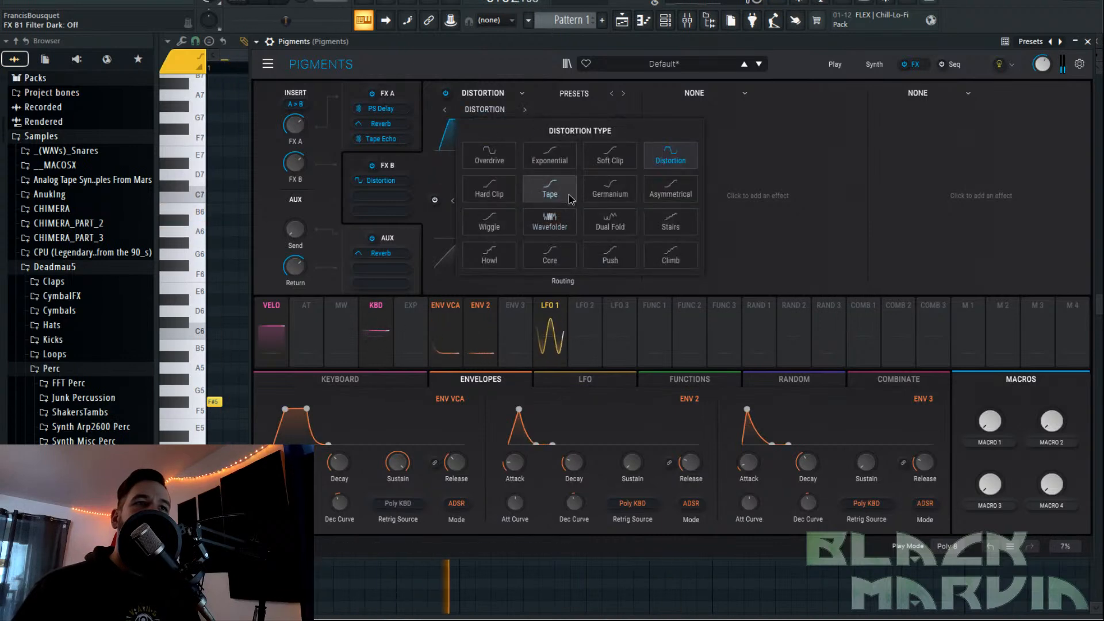
{"action": "left_click", "coordinate": [552, 191]}
{"action": "left_click_drag", "start_coordinate": [559, 174], "coordinate": [559, 168]}
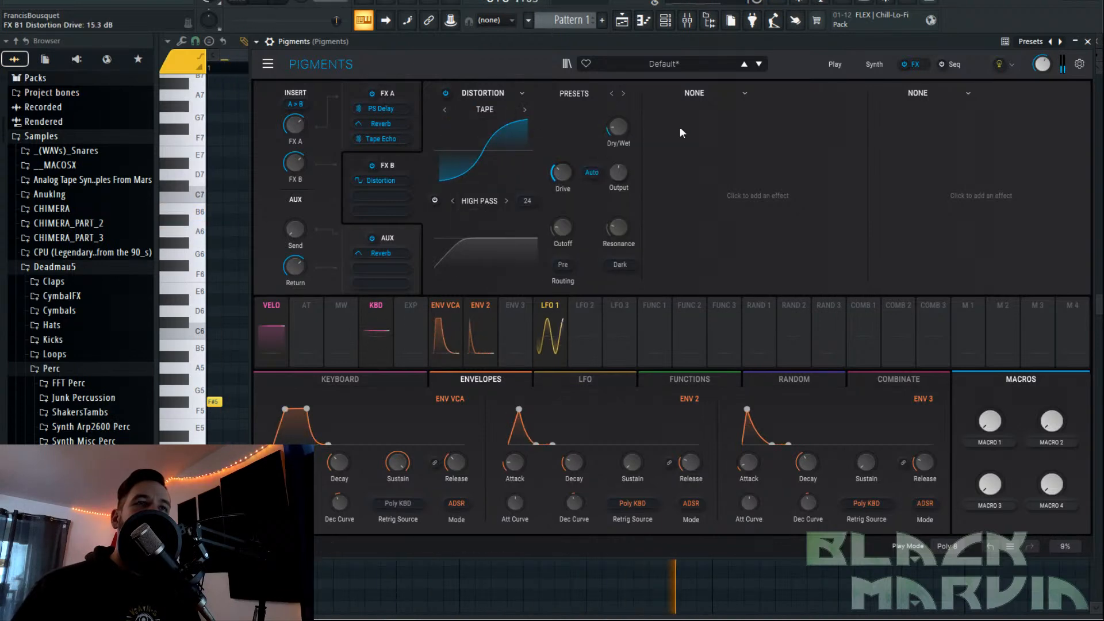
Add a Multiband effect to the second slot of FX B and set its amount to 25%.
{"action": "left_click", "coordinate": [758, 195]}
{"action": "left_click", "coordinate": [944, 192]}
{"action": "left_click_drag", "start_coordinate": [838, 129], "coordinate": [838, 145]}
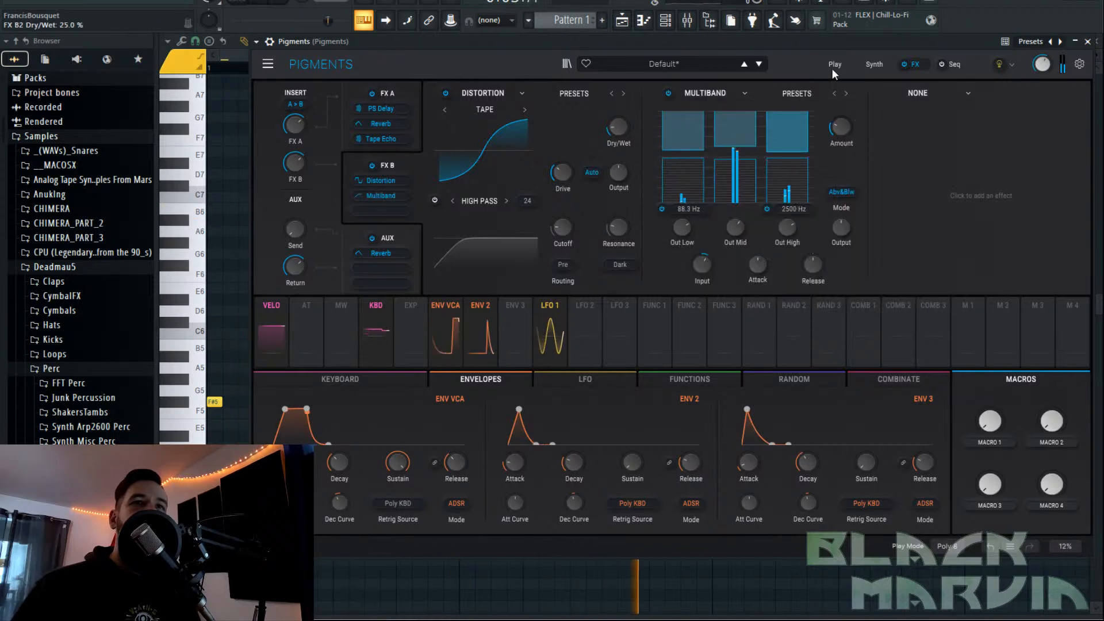
In Engine 1's sample, move the start and end points inward and tighten the loop start and loop end between them.
{"action": "left_click", "coordinate": [873, 63]}
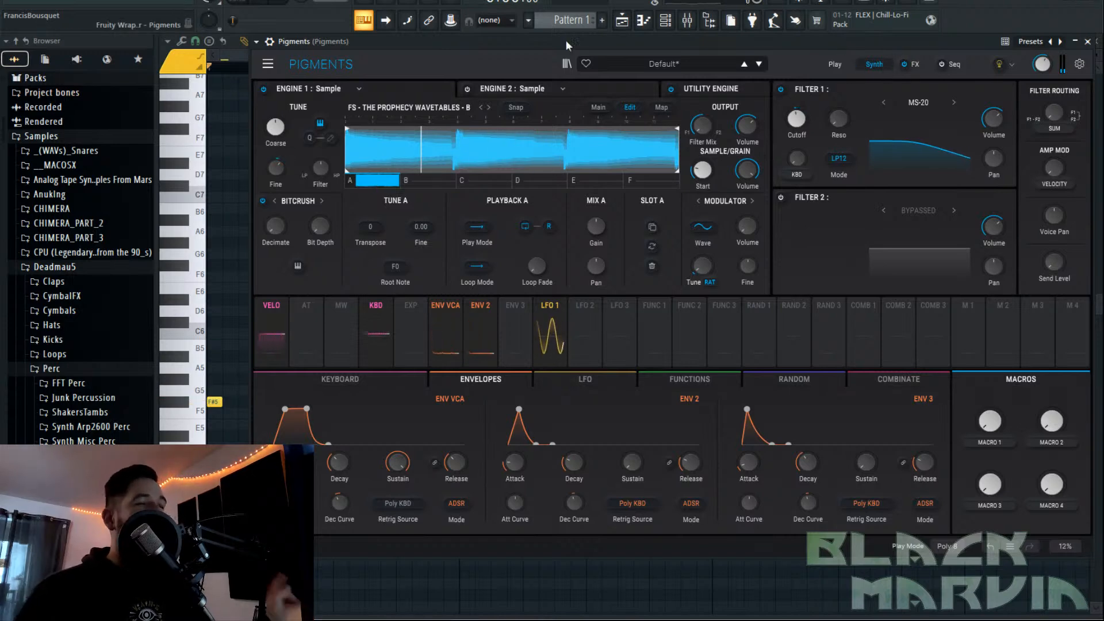
{"action": "mouse_move", "coordinate": [349, 152]}
{"action": "left_mouse_down"}
{"action": "mouse_move", "coordinate": [484, 151]}
{"action": "mouse_move", "coordinate": [425, 152]}
{"action": "left_mouse_up"}
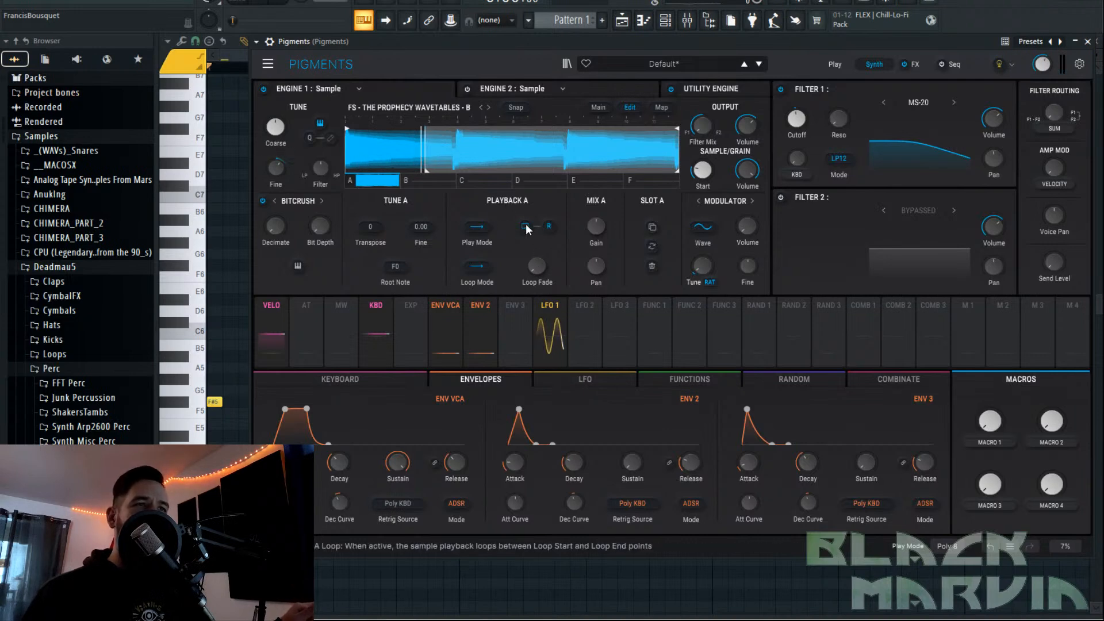
{"action": "left_click_drag", "start_coordinate": [343, 147], "coordinate": [406, 146]}
{"action": "left_click_drag", "start_coordinate": [677, 152], "coordinate": [579, 152]}
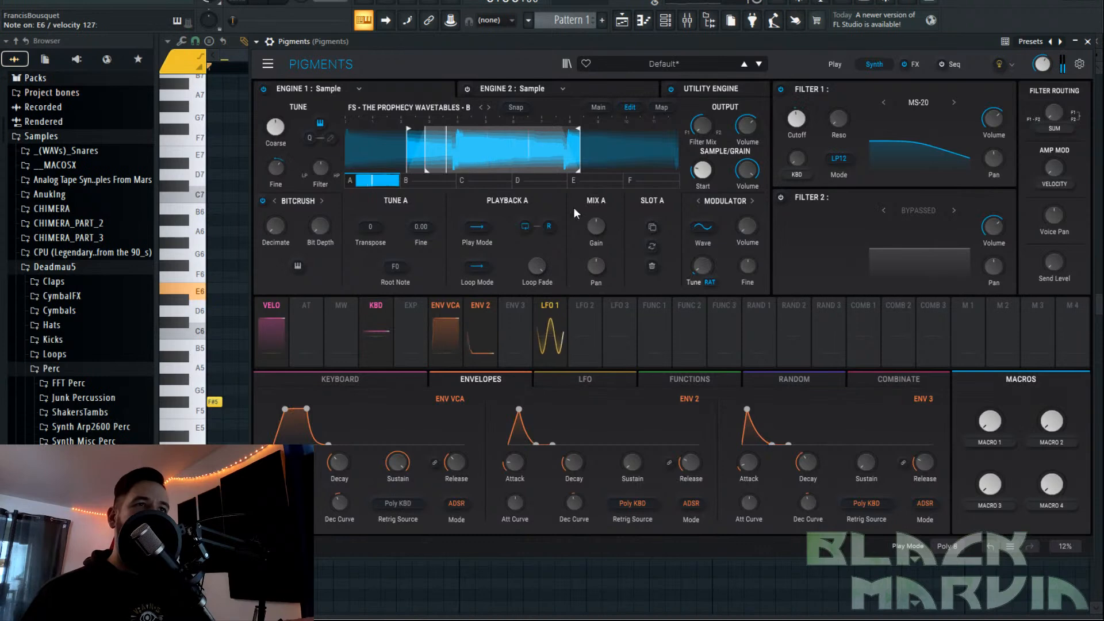
{"action": "left_click_drag", "start_coordinate": [563, 164], "coordinate": [556, 165]}
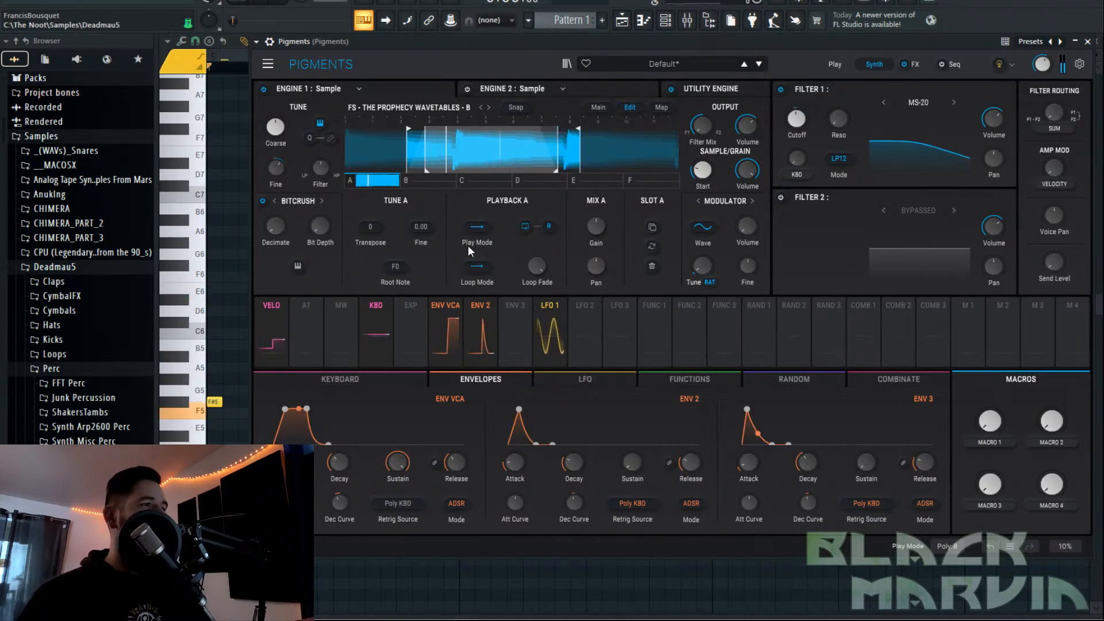
{"action": "left_click_drag", "start_coordinate": [429, 165], "coordinate": [436, 164]}
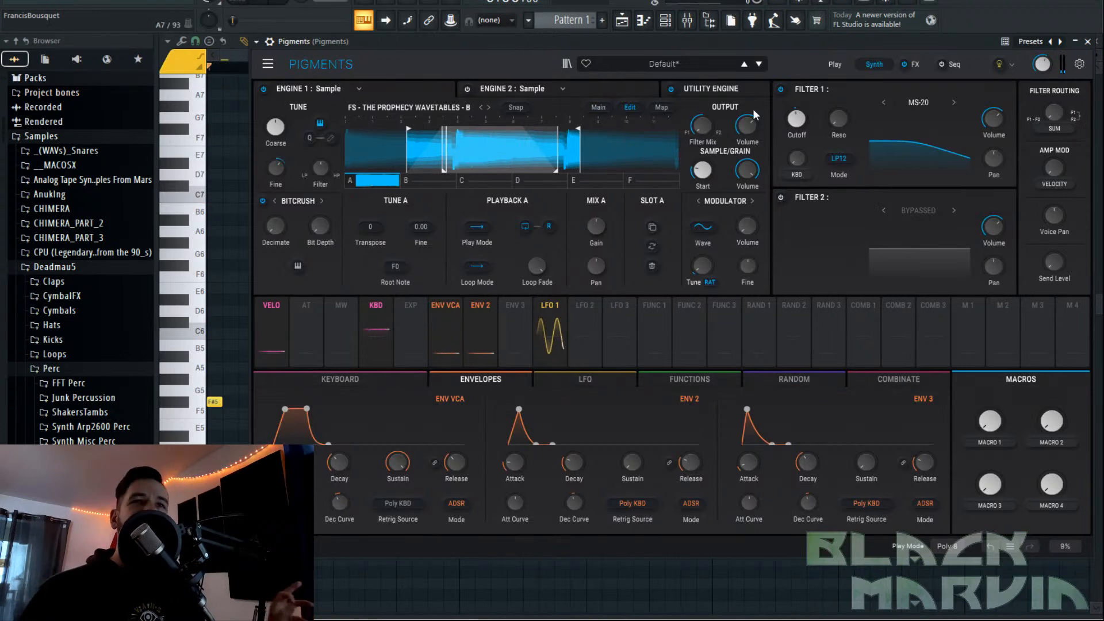
Show Engine 2 and switch it on by turning off its bypass.
{"action": "left_click", "coordinate": [559, 86]}
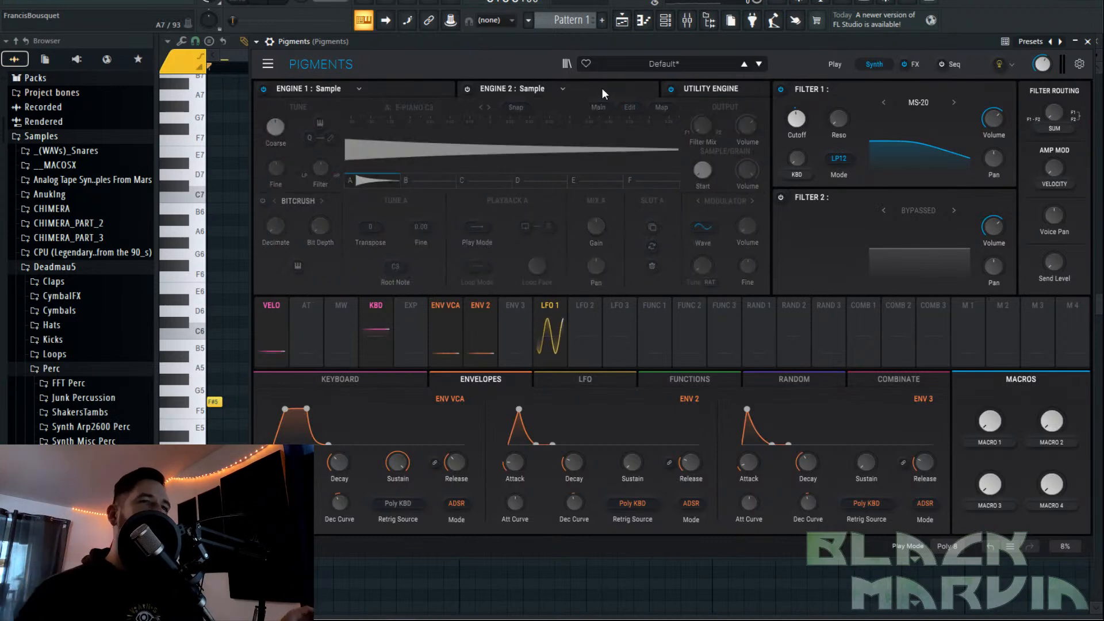
{"action": "left_click", "coordinate": [467, 90]}
{"action": "left_click", "coordinate": [467, 88]}
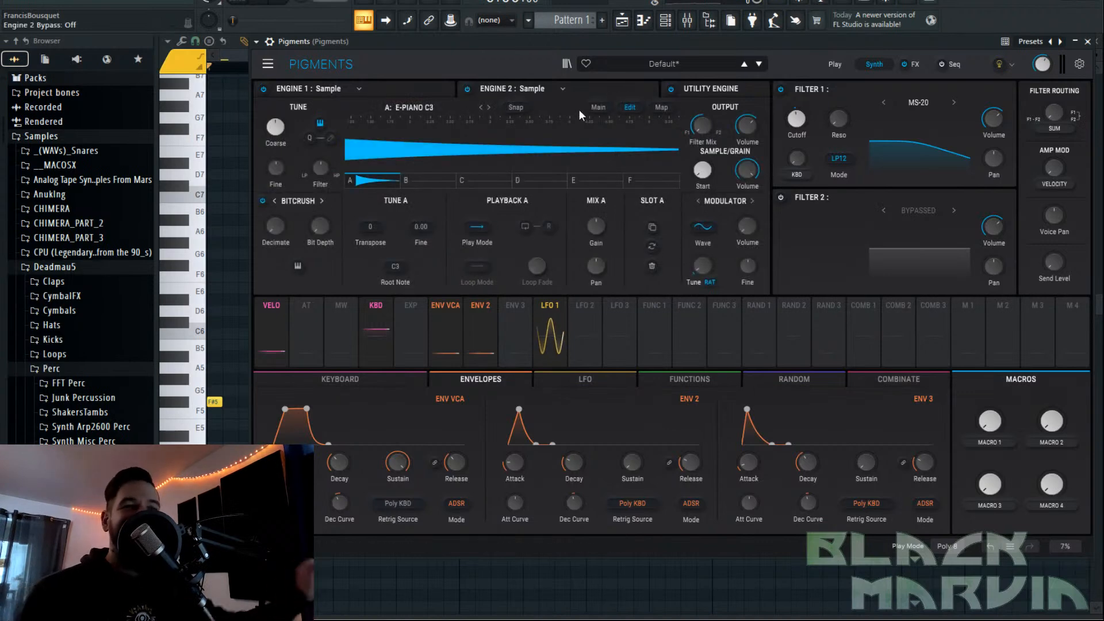
{"action": "left_click", "coordinate": [464, 88]}
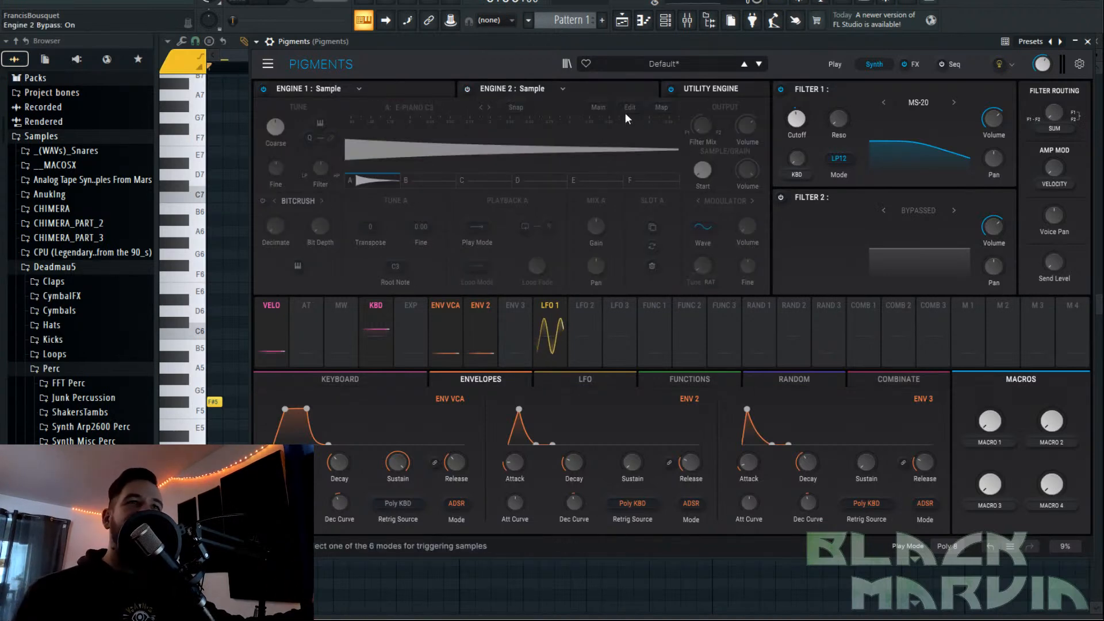
{"action": "left_click", "coordinate": [464, 90]}
Load Crackle_04 from the Vinyl_Noise samples into Engine 2, with its filter turned toward high-pass and its start point moved later.
{"action": "scroll", "coordinate": [91, 347], "scroll_direction": "down", "scroll_amount": 15}
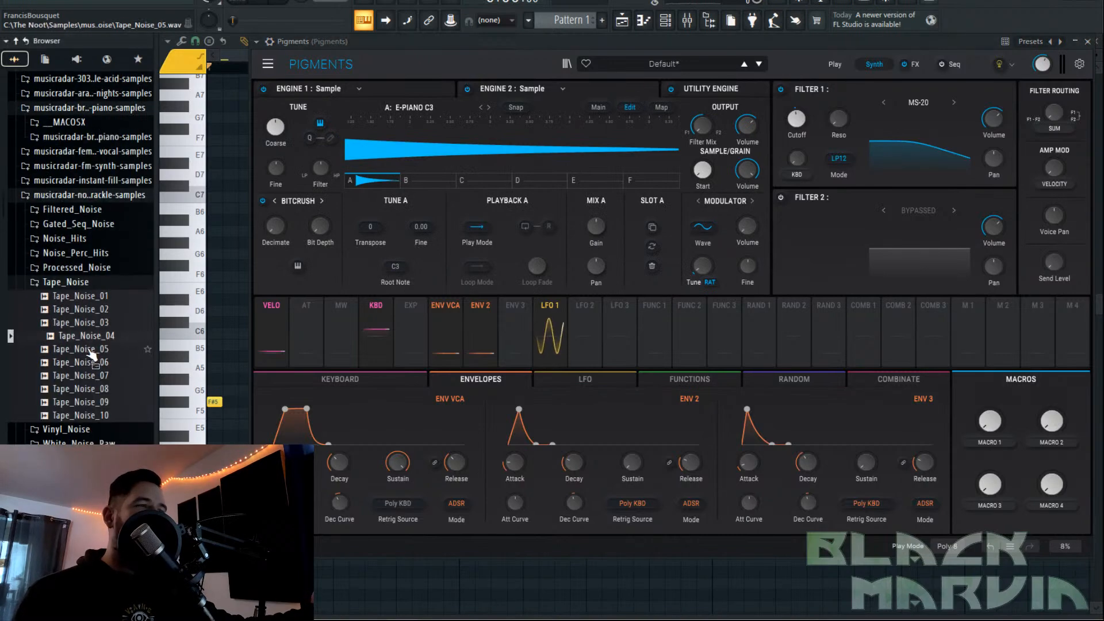
{"action": "left_click", "coordinate": [96, 338]}
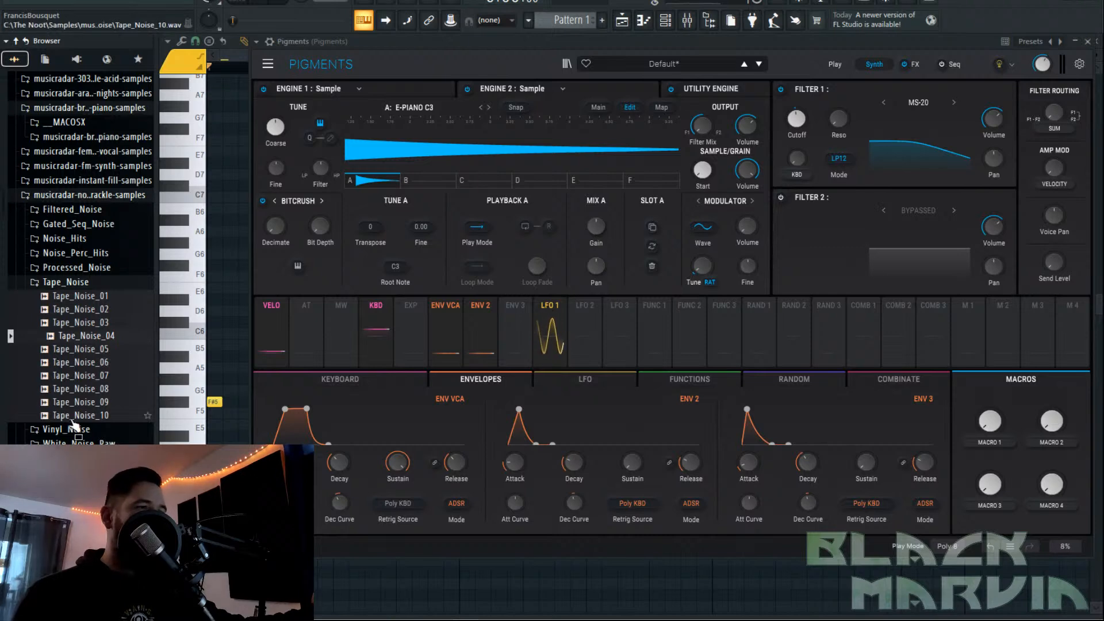
{"action": "left_click", "coordinate": [86, 432]}
{"action": "scroll", "coordinate": [87, 374], "scroll_direction": "down", "scroll_amount": 4}
{"action": "left_click", "coordinate": [90, 324]}
{"action": "left_click_drag", "start_coordinate": [94, 325], "coordinate": [382, 153]}
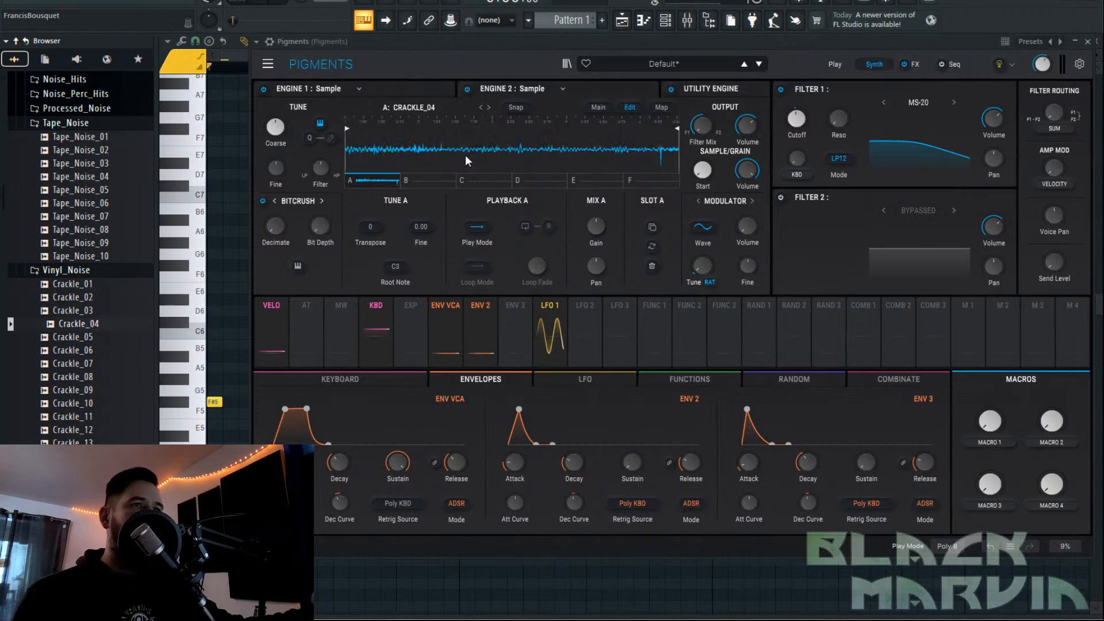
{"action": "mouse_move", "coordinate": [320, 168]}
{"action": "left_mouse_down"}
{"action": "mouse_move", "coordinate": [347, 140]}
{"action": "mouse_move", "coordinate": [376, 140]}
{"action": "left_mouse_up"}
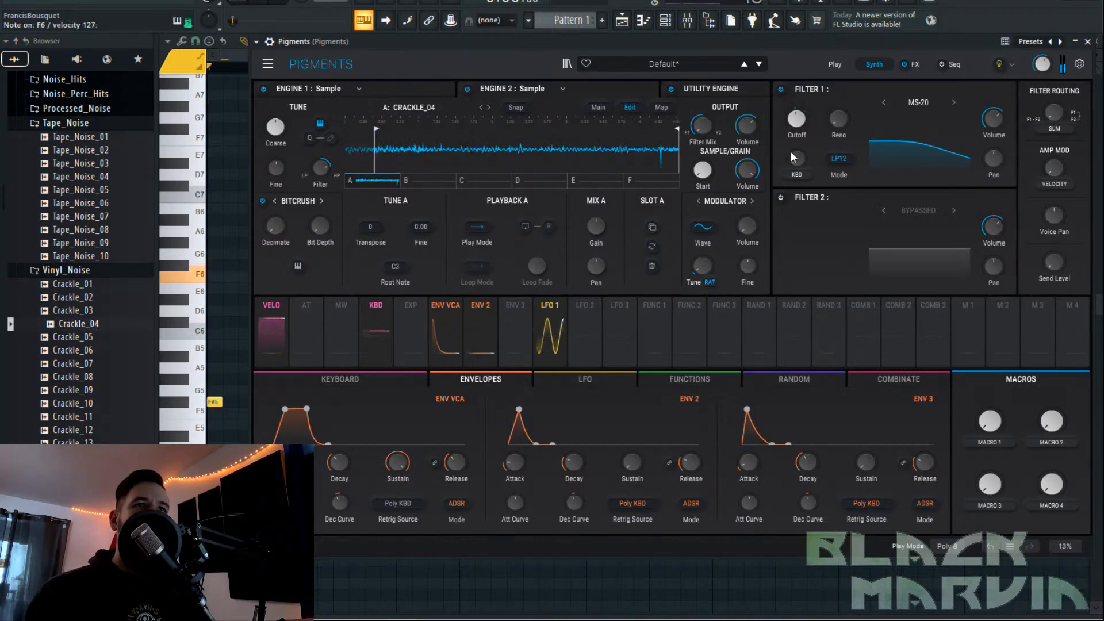
Assign Macro 1 to Filter 1's cutoff and turn the macro up to open the filter.
{"action": "mouse_move", "coordinate": [971, 317]}
{"action": "left_click_drag", "start_coordinate": [795, 118], "coordinate": [796, 119]}
{"action": "left_click_drag", "start_coordinate": [992, 432], "coordinate": [541, 179]}
Raise Engine 2's output volume to about 11.9 dB.
{"action": "mouse_move", "coordinate": [747, 125]}
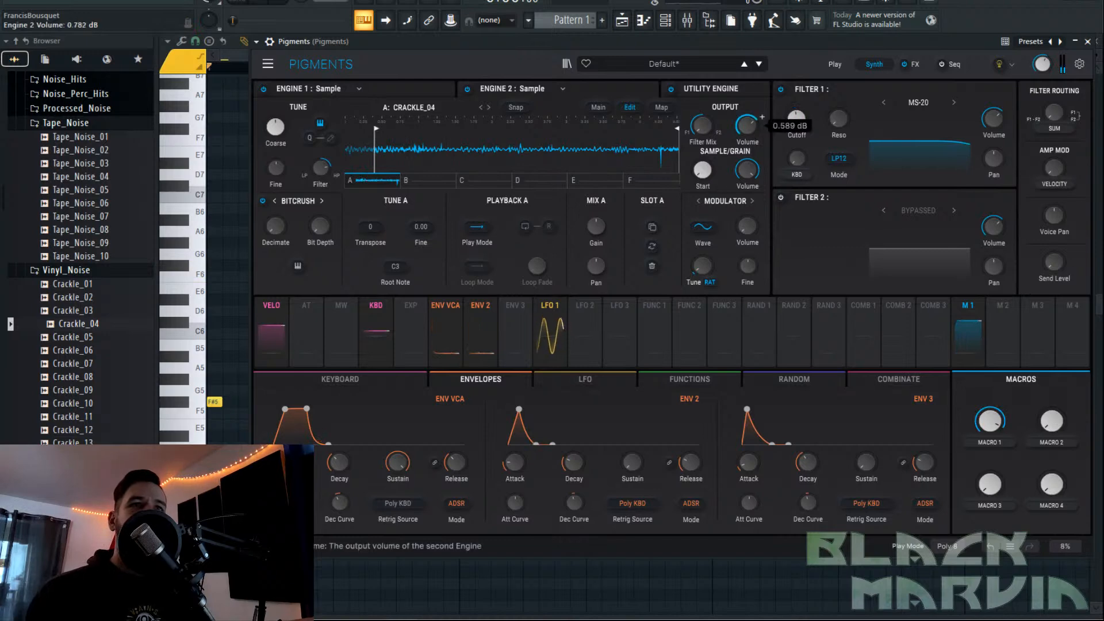
{"action": "left_click_drag", "start_coordinate": [746, 125], "coordinate": [746, 115]}
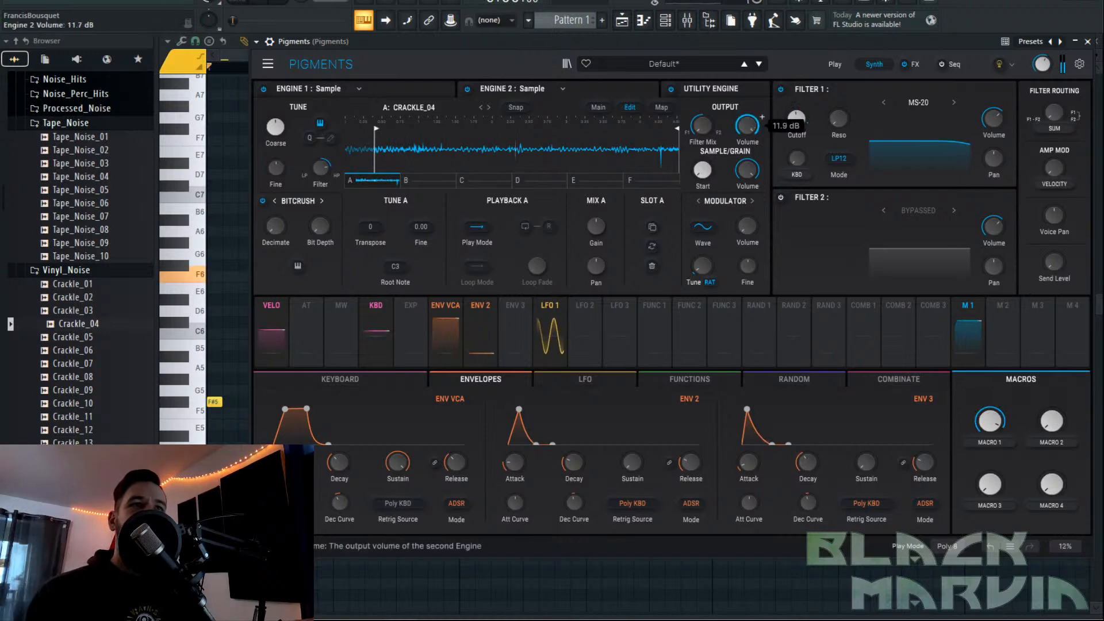
{"action": "mouse_move", "coordinate": [702, 125]}
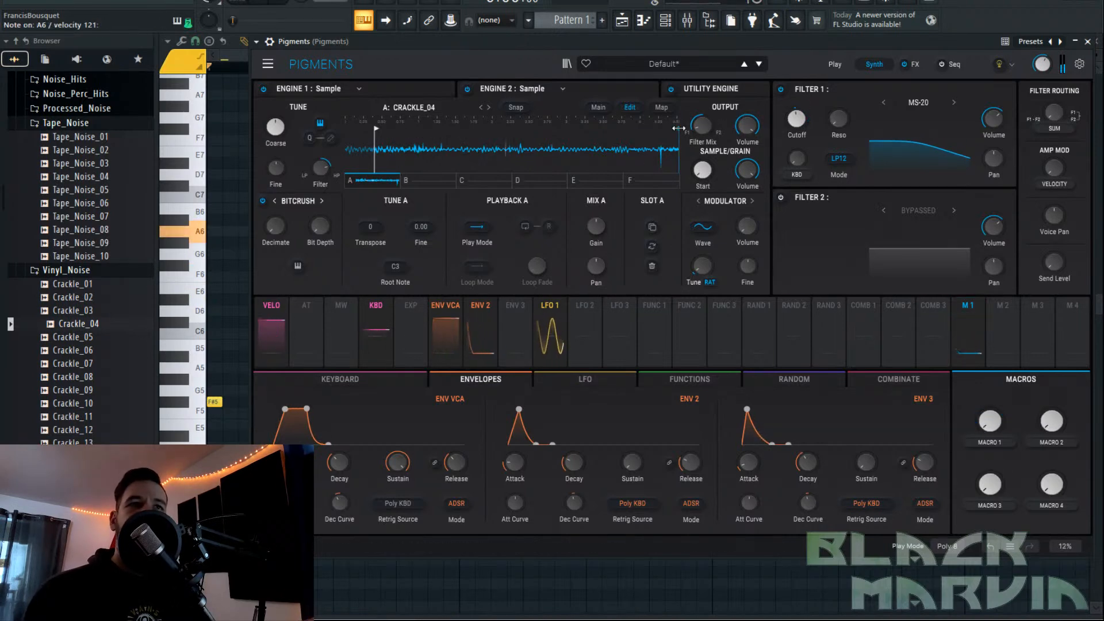
Lower Engine 2's output volume to about 7.72 dB and turn on looping for Crackle_04, ending the loop before the sample's end.
{"action": "scroll", "coordinate": [717, 117], "scroll_direction": "down", "scroll_amount": 1}
{"action": "scroll", "coordinate": [717, 120], "scroll_direction": "down", "scroll_amount": 2}
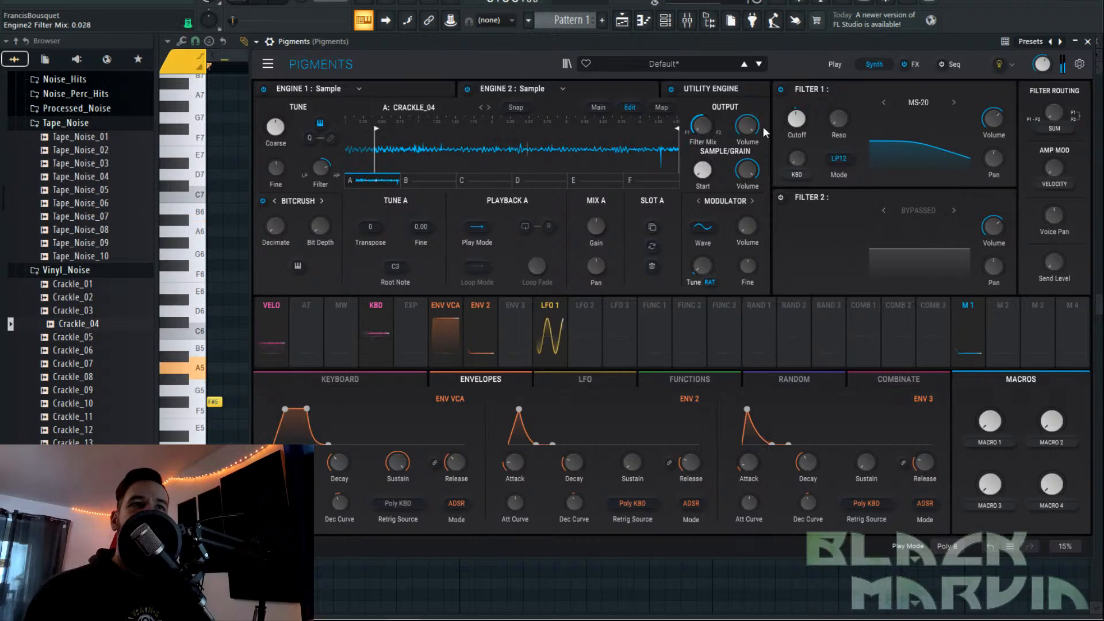
{"action": "scroll", "coordinate": [750, 128], "scroll_direction": "down", "scroll_amount": 1}
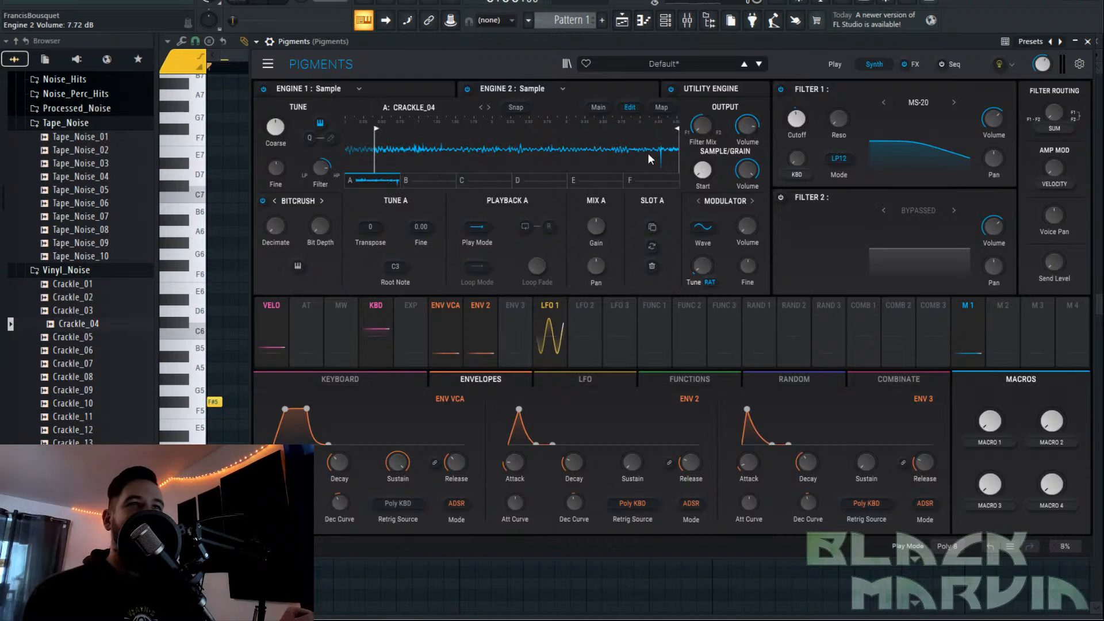
{"action": "left_click", "coordinate": [524, 225]}
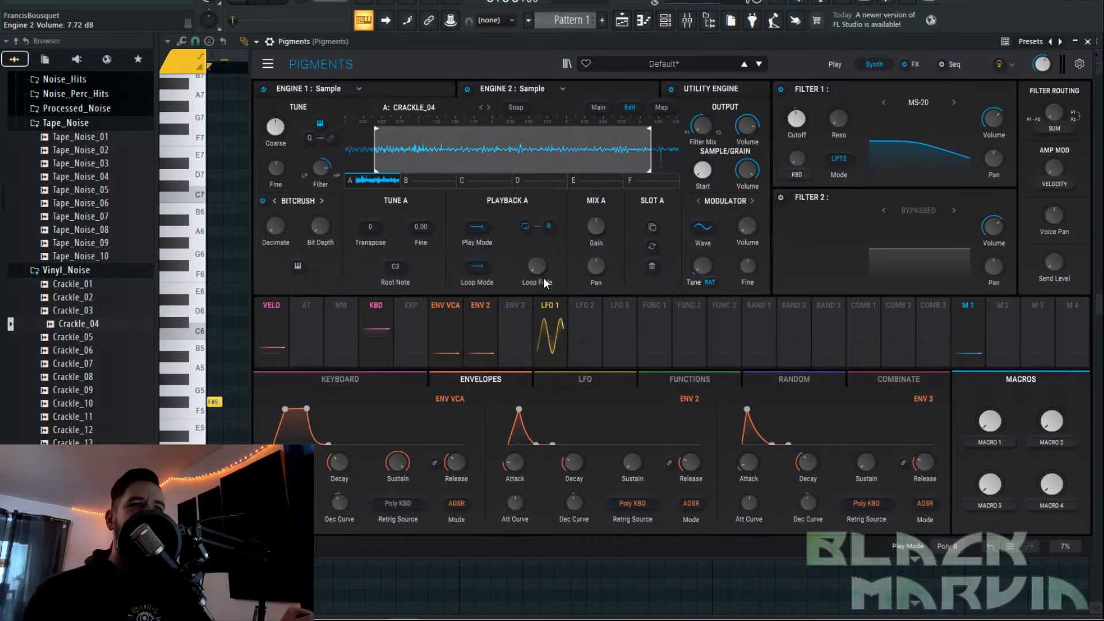
Change Filter 1's type to Mini and check the effects page during playback.
{"action": "left_click", "coordinate": [840, 65]}
{"action": "left_click", "coordinate": [885, 63]}
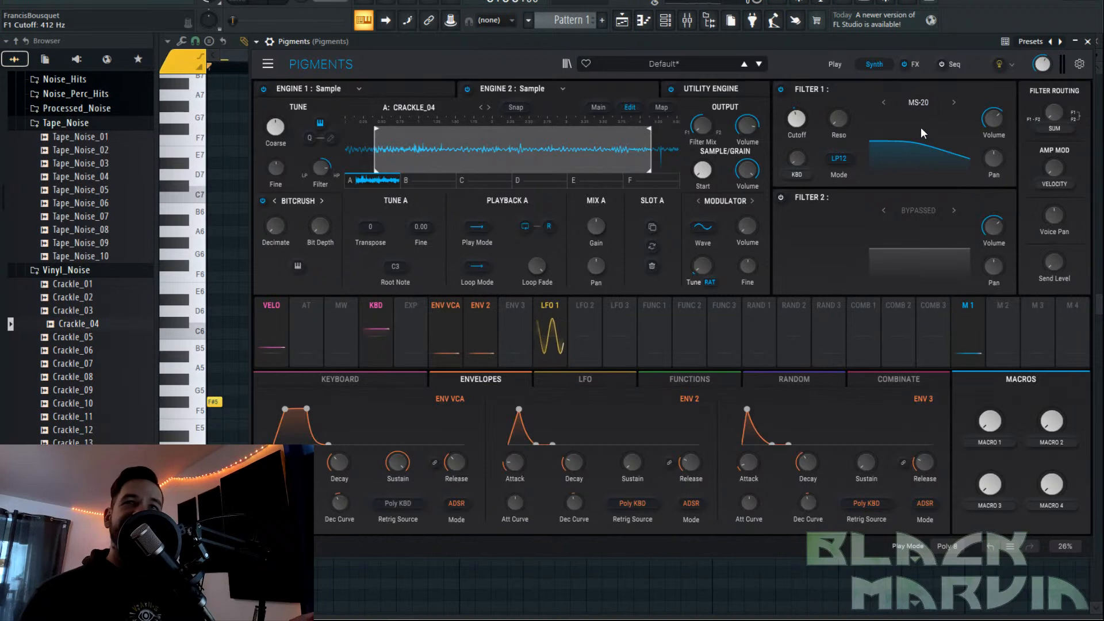
{"action": "left_click", "coordinate": [921, 102]}
{"action": "left_click", "coordinate": [904, 179]}
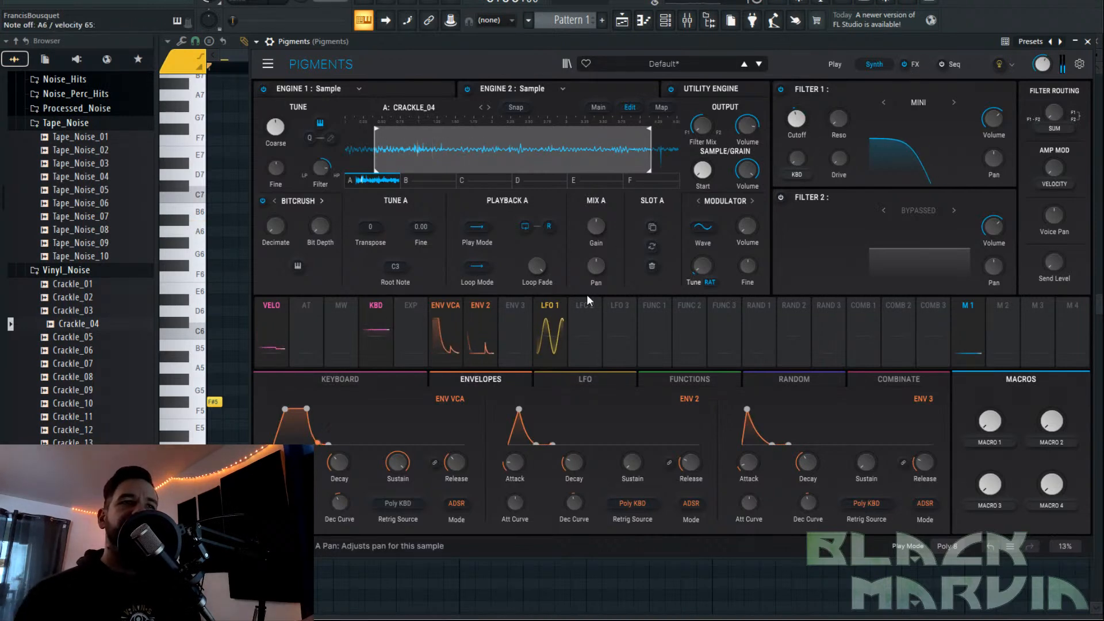
{"action": "left_click", "coordinate": [915, 65]}
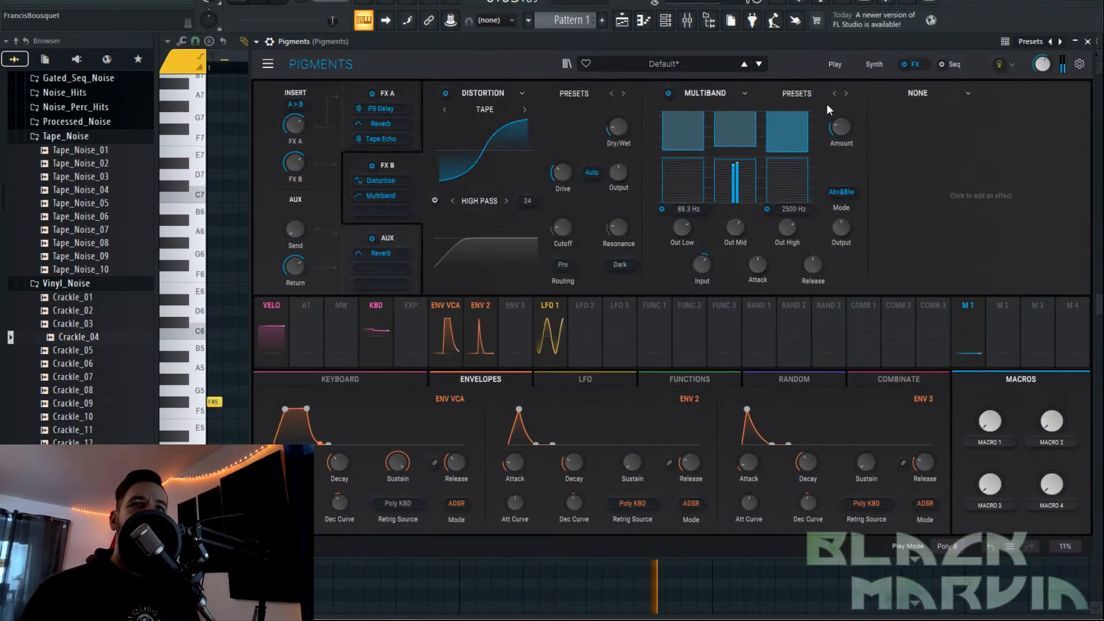
{"action": "left_click", "coordinate": [874, 64]}
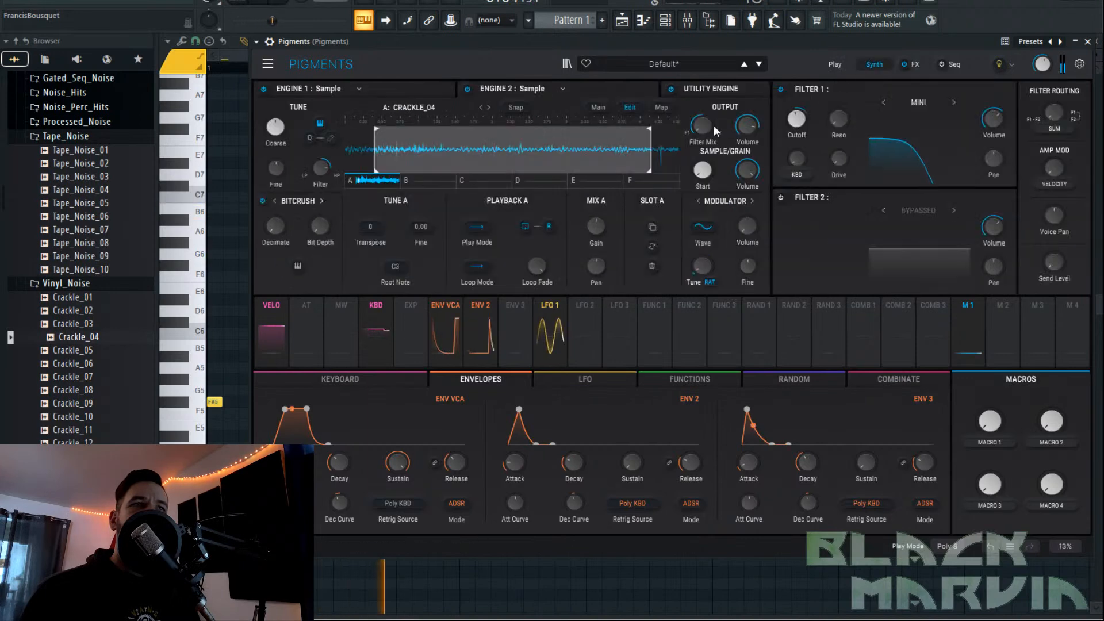
Move Crackle_04's start point later and lower Engine 2's output volume to about 2.54 dB.
{"action": "left_click_drag", "start_coordinate": [376, 129], "coordinate": [413, 135]}
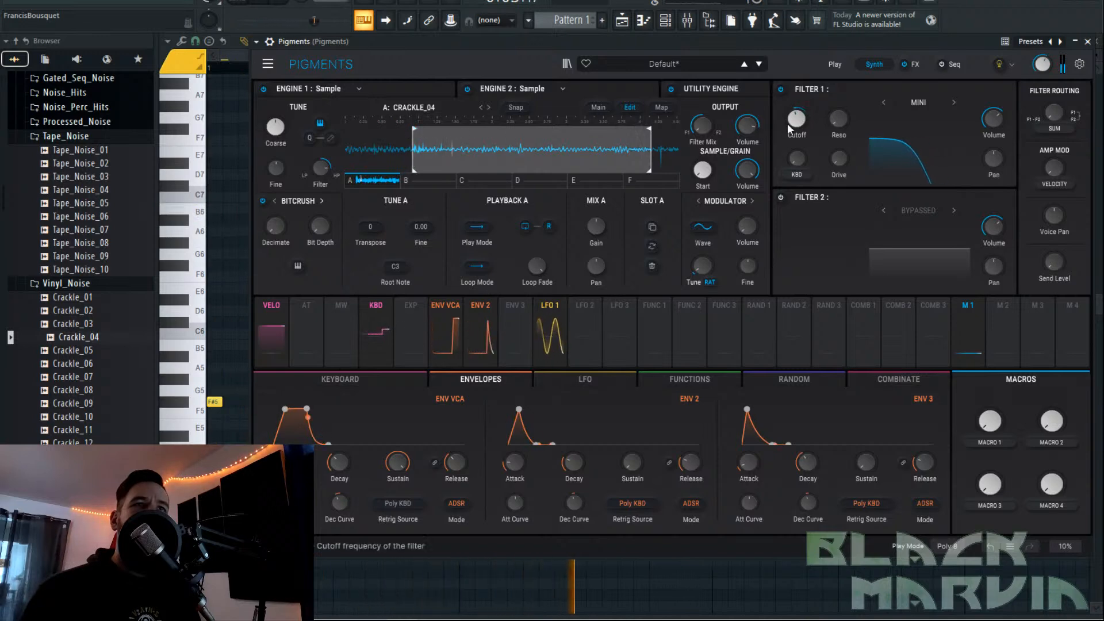
{"action": "mouse_move", "coordinate": [746, 129]}
{"action": "left_click_drag", "start_coordinate": [748, 129], "coordinate": [747, 145]}
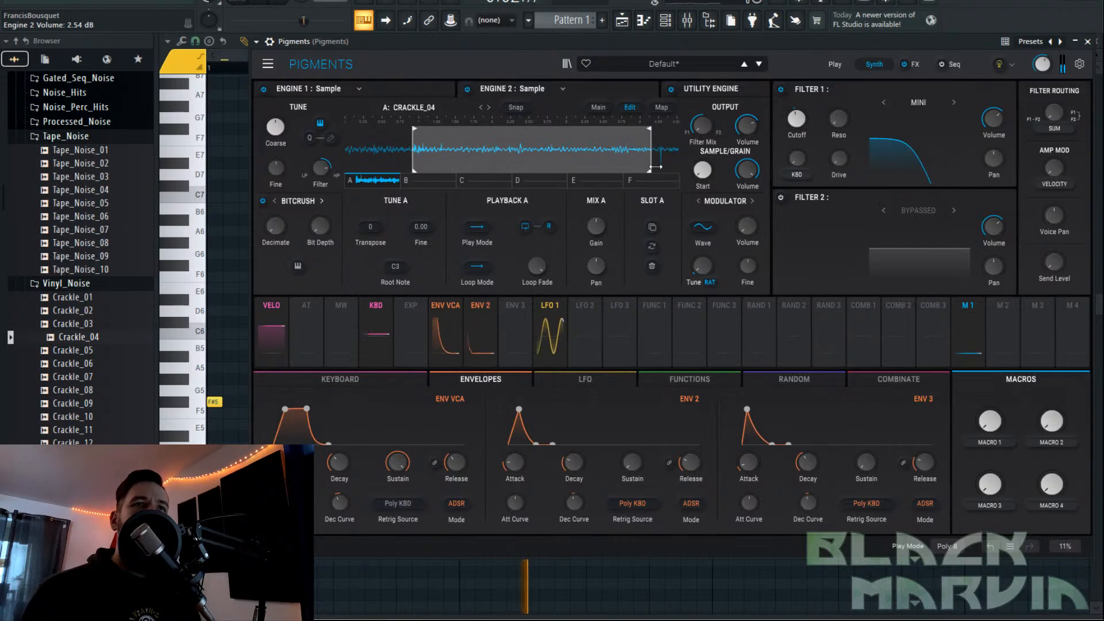
{"action": "left_click", "coordinate": [833, 63]}
{"action": "left_click", "coordinate": [873, 65]}
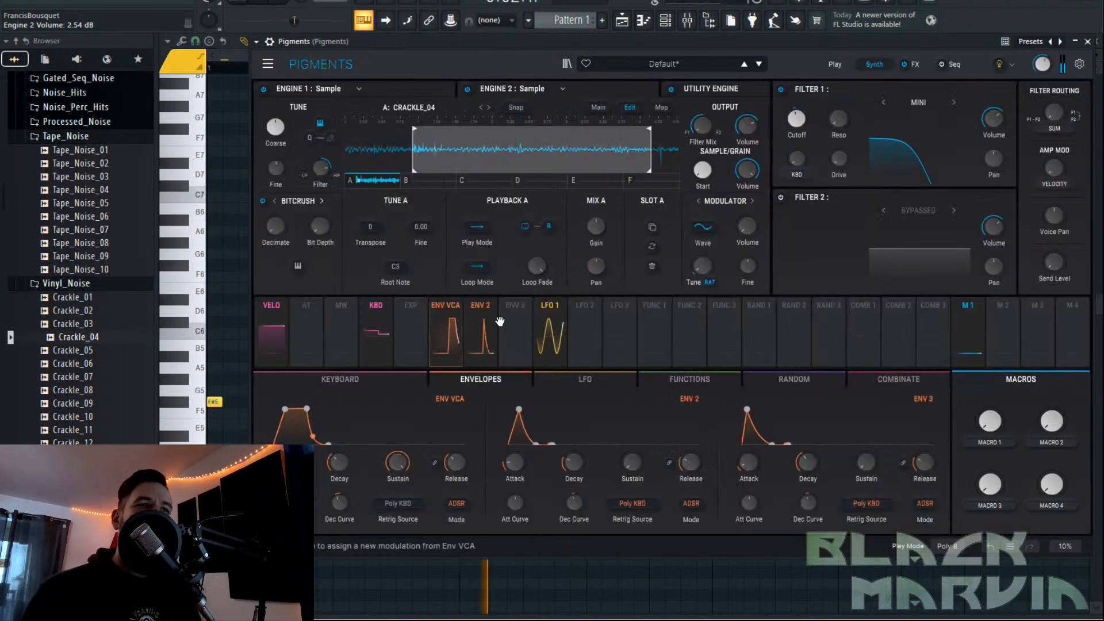
Set LFO 1's modulation of Engine 1's fine tuning to about 0.15 and LFO 1's rate to about 9.25 Hz.
{"action": "left_click", "coordinate": [582, 379]}
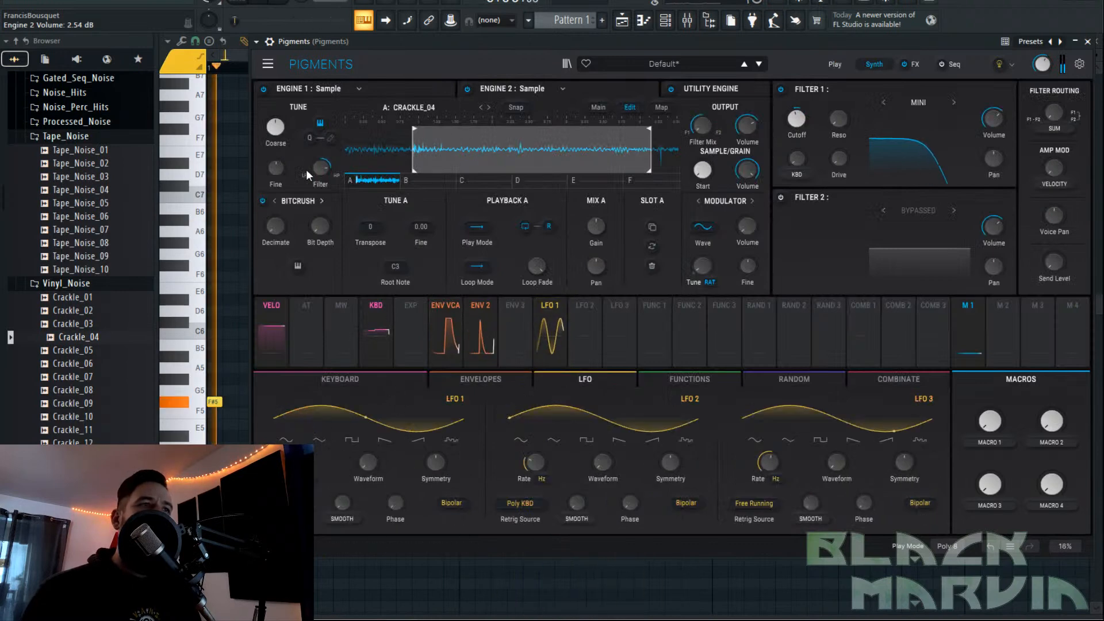
{"action": "left_click", "coordinate": [549, 305]}
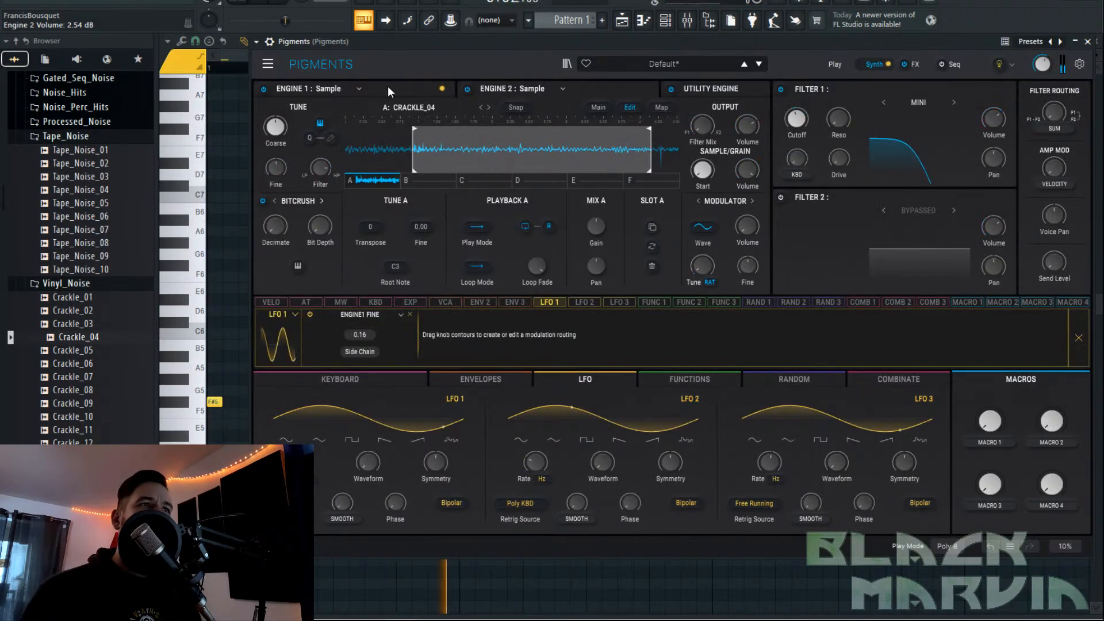
{"action": "left_click_drag", "start_coordinate": [276, 168], "coordinate": [289, 152]}
{"action": "mouse_move", "coordinate": [326, 458]}
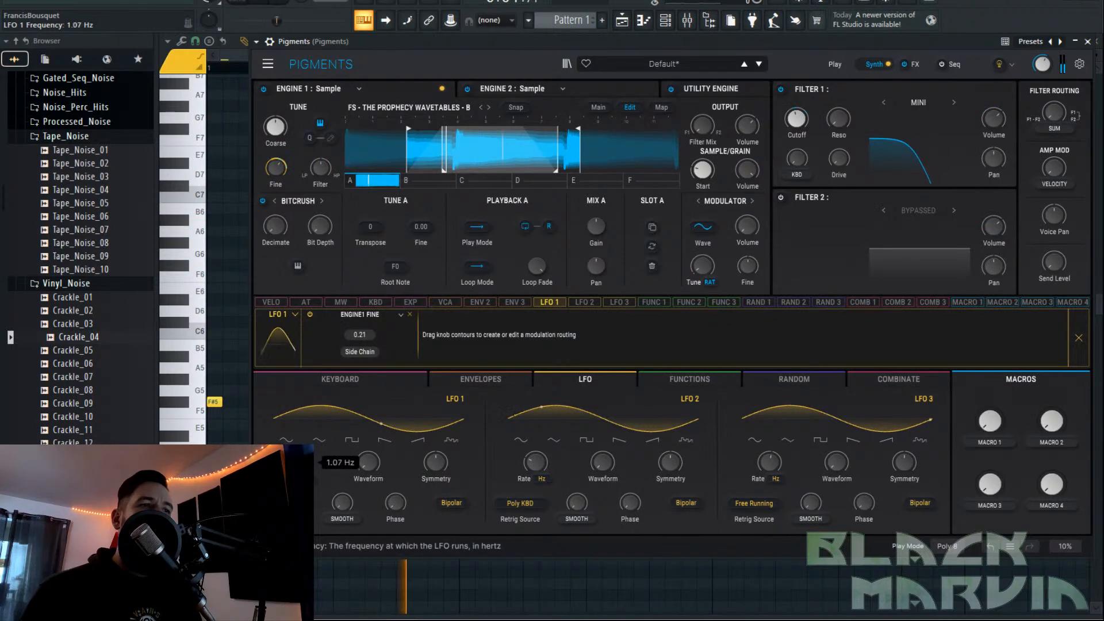
{"action": "left_click_drag", "start_coordinate": [301, 462], "coordinate": [300, 440]}
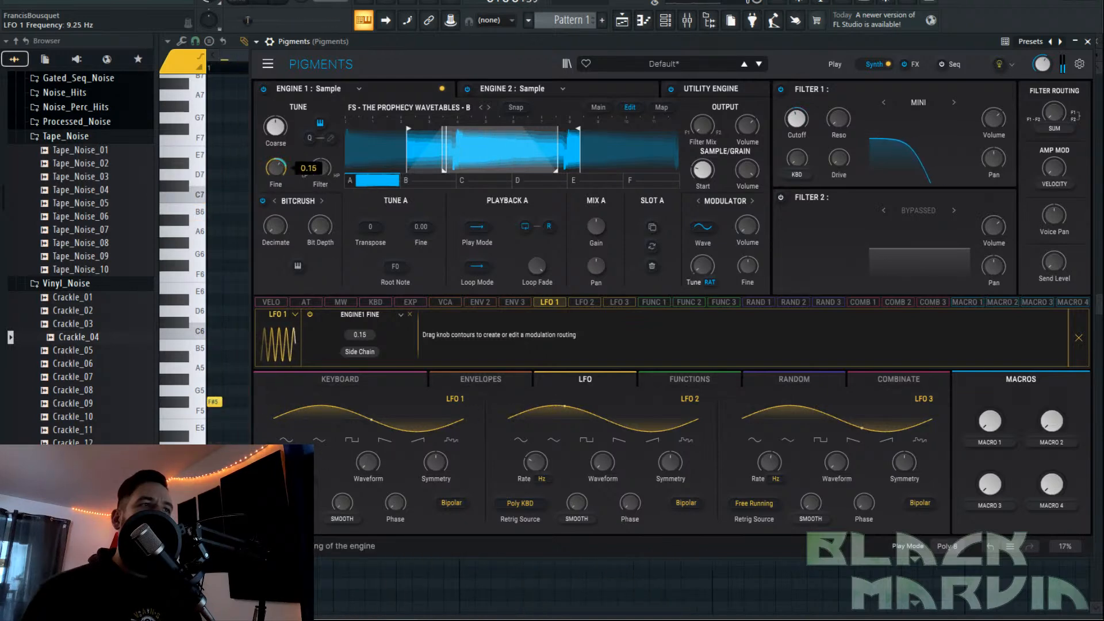
{"action": "left_click_drag", "start_coordinate": [796, 118], "coordinate": [796, 120]}
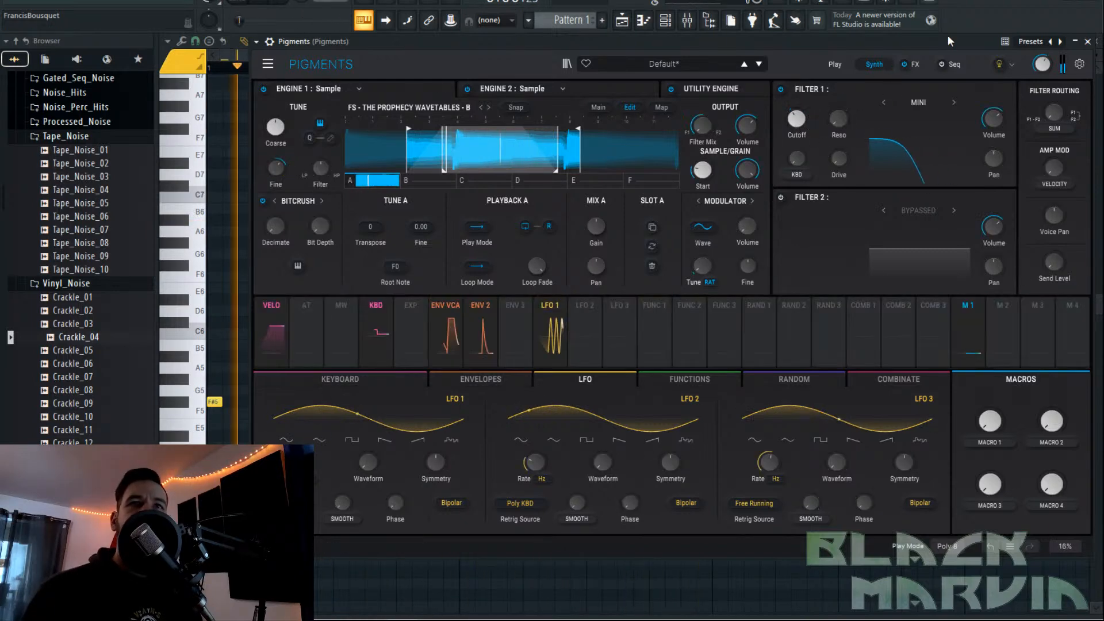
Switch on Noise 1 in the Utility Engine and load the Glue sample from Transients, after trying Kick Room.
{"action": "left_click", "coordinate": [747, 85]}
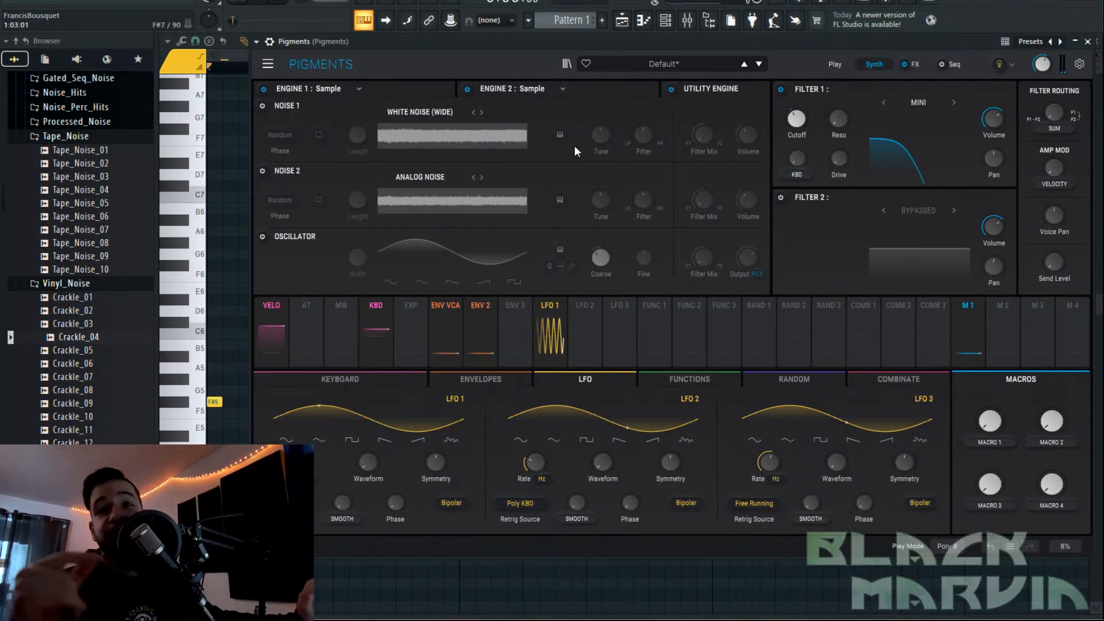
{"action": "left_click", "coordinate": [264, 104]}
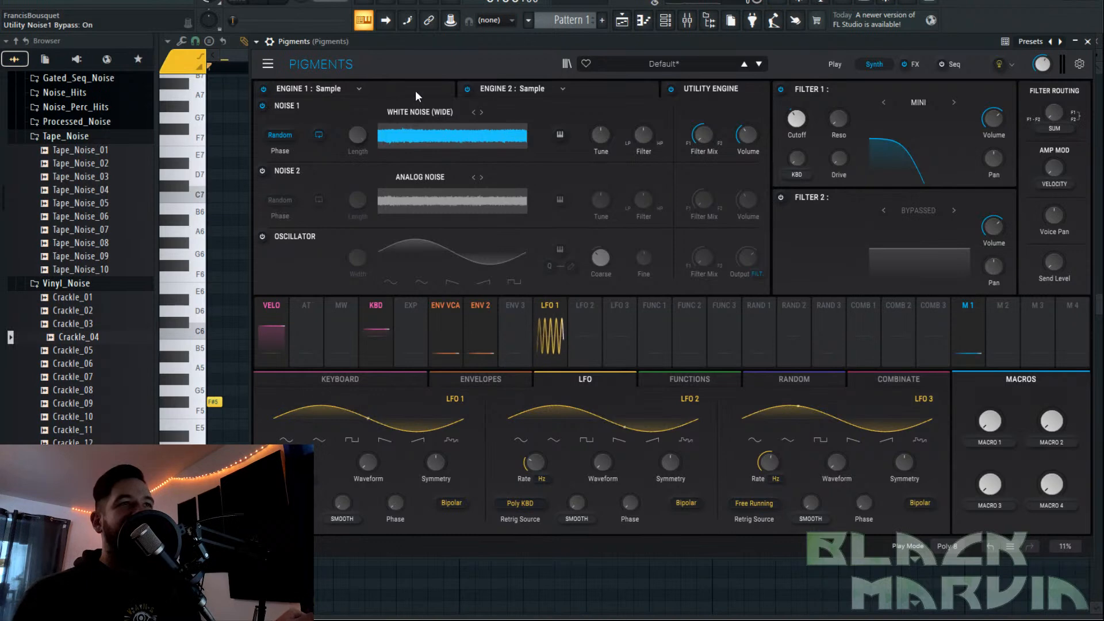
{"action": "left_click", "coordinate": [434, 108]}
{"action": "scroll", "coordinate": [425, 177], "scroll_direction": "down", "scroll_amount": 5}
{"action": "scroll", "coordinate": [422, 192], "scroll_direction": "up", "scroll_amount": 1}
{"action": "left_click", "coordinate": [431, 189]}
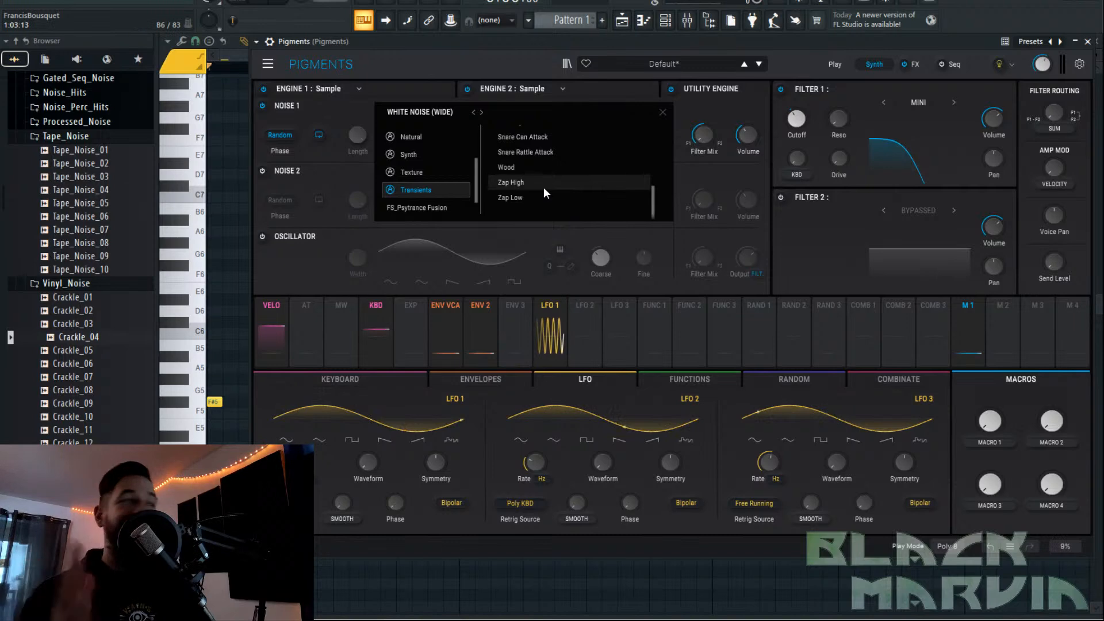
{"action": "scroll", "coordinate": [543, 188], "scroll_direction": "up", "scroll_amount": 5}
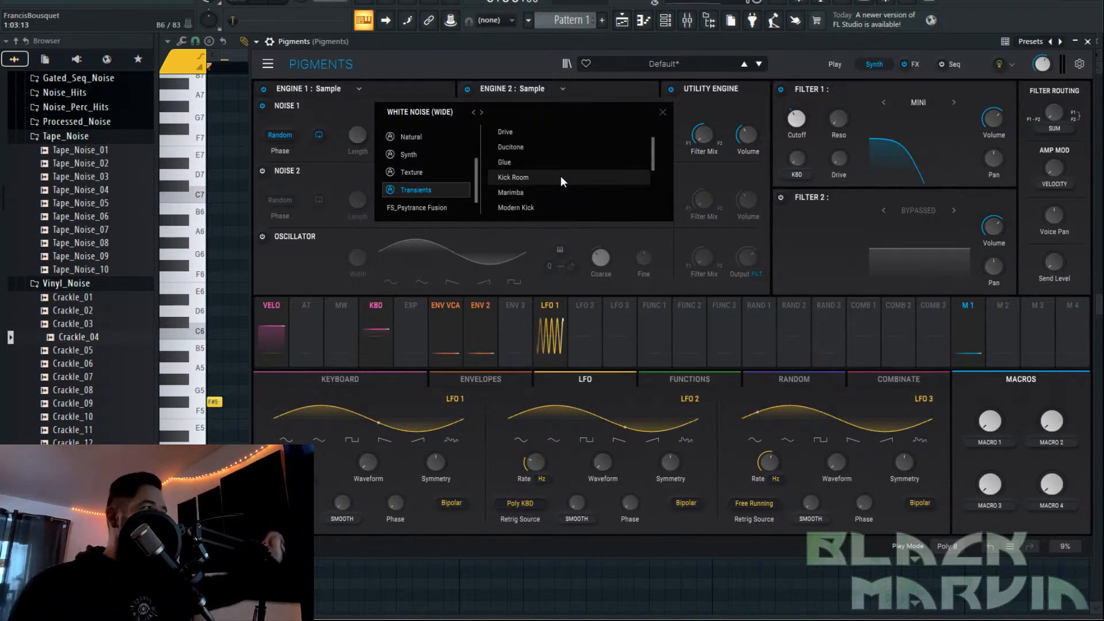
{"action": "left_click", "coordinate": [561, 177]}
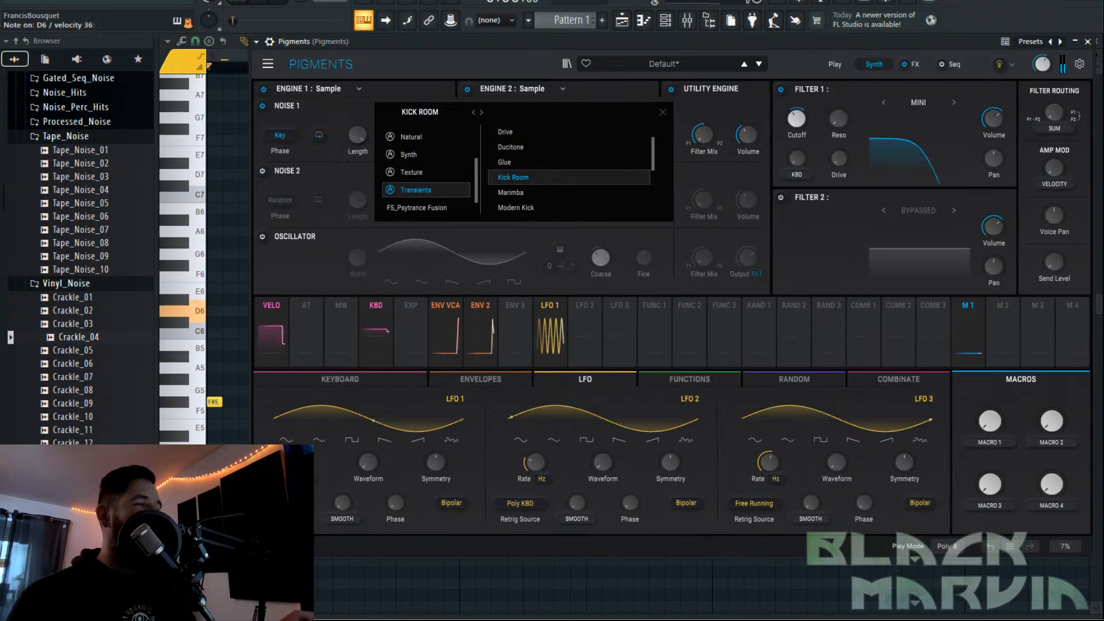
{"action": "left_click", "coordinate": [524, 164]}
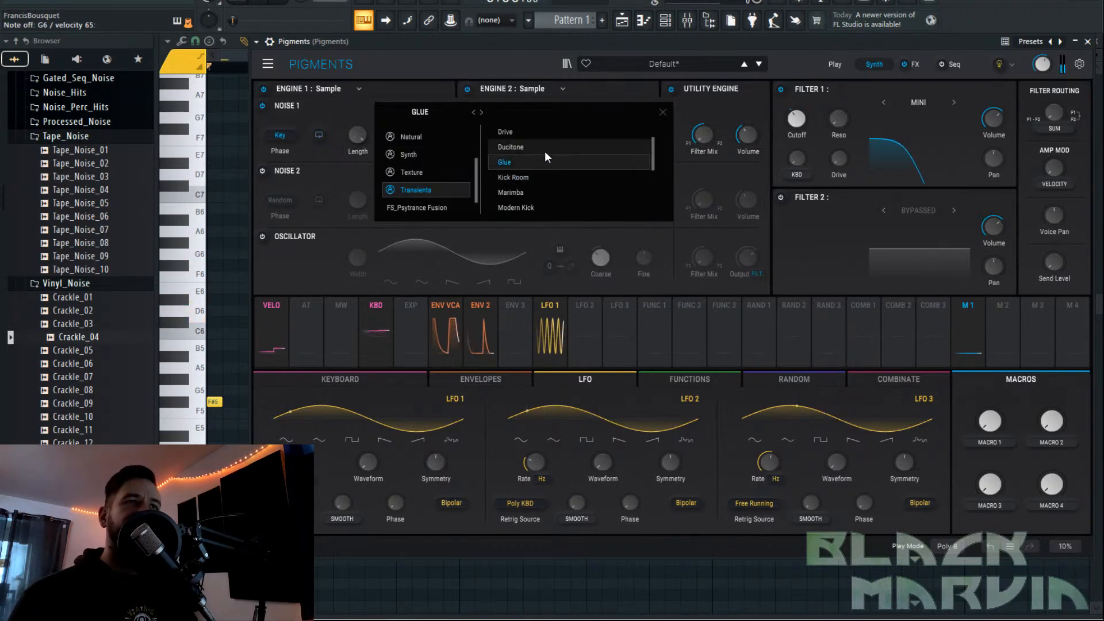
{"action": "left_click", "coordinate": [662, 112]}
Raise Noise 1's volume and tune it up to about 10.94 semitones.
{"action": "left_click", "coordinate": [746, 139]}
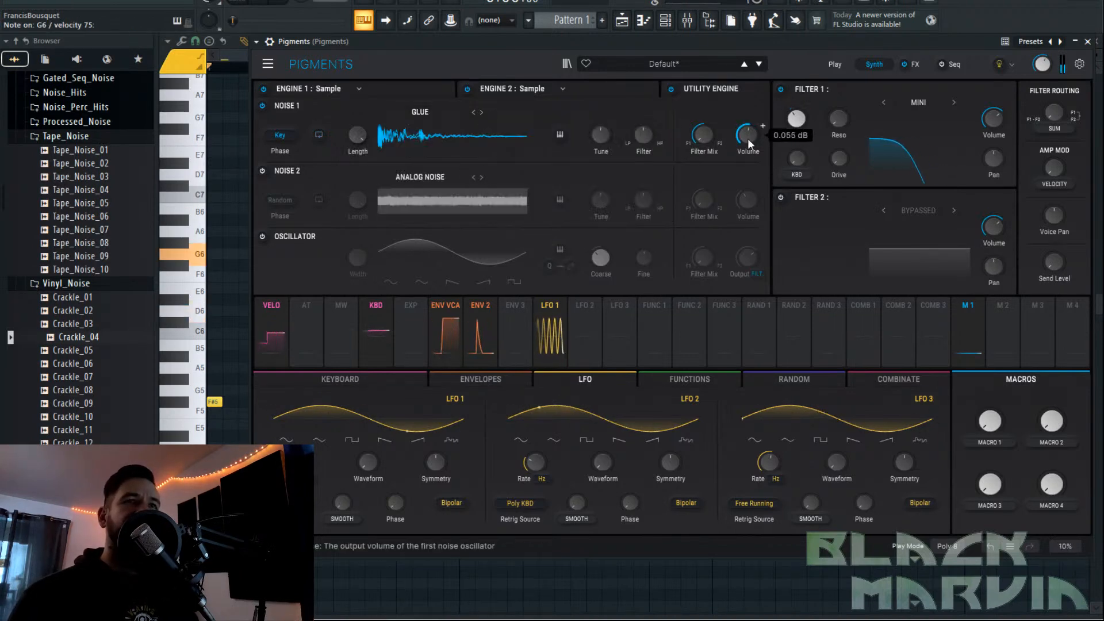
{"action": "left_click_drag", "start_coordinate": [600, 134], "coordinate": [609, 147]}
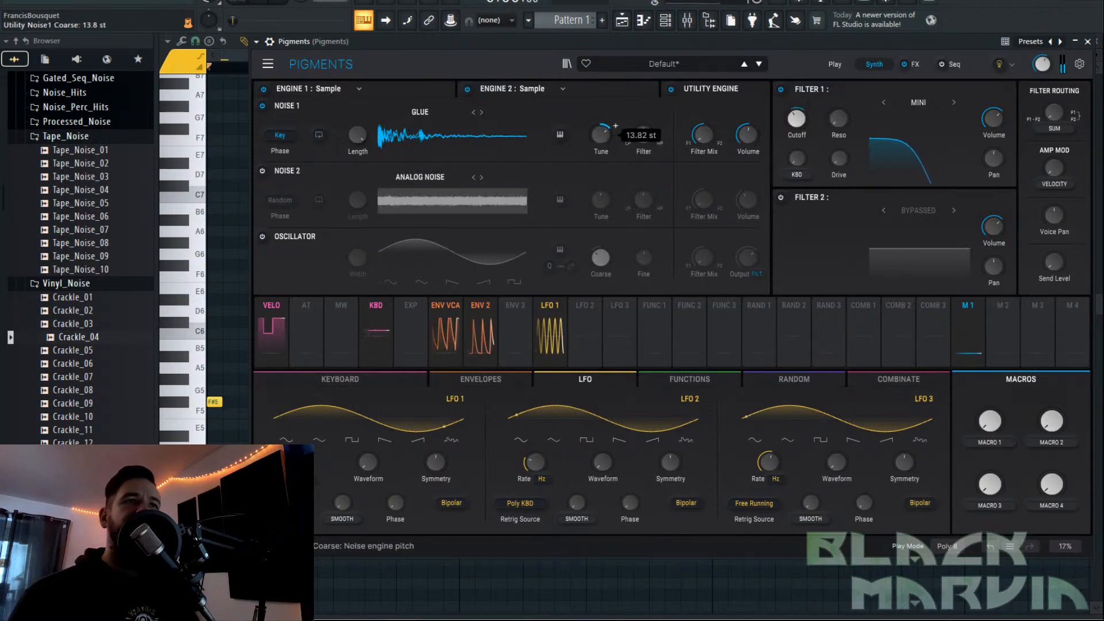
{"action": "left_click_drag", "start_coordinate": [747, 135], "coordinate": [748, 126]}
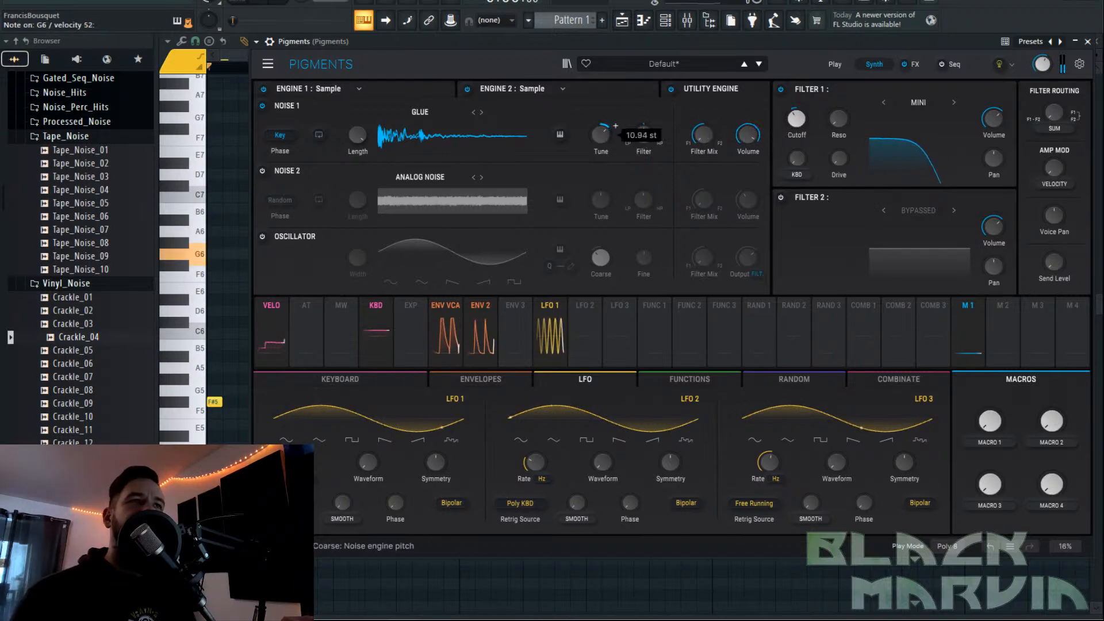
Turn on Noise 1's keyboard tracking and switch its sample to Ducitone, with the volume lowered slightly.
{"action": "left_click", "coordinate": [561, 134]}
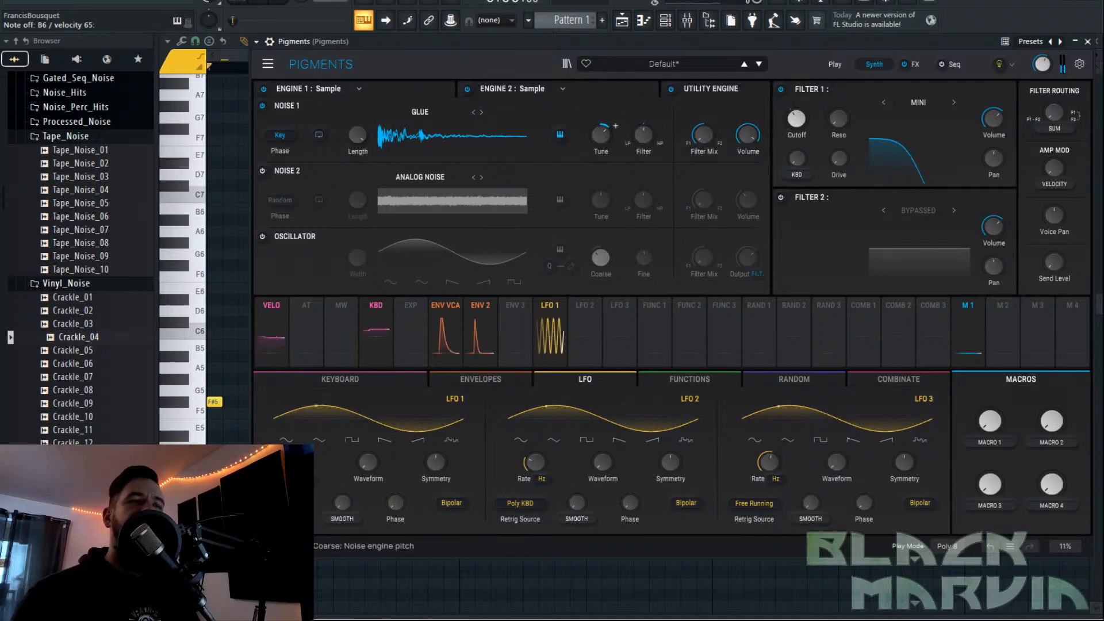
{"action": "left_click", "coordinate": [473, 112]}
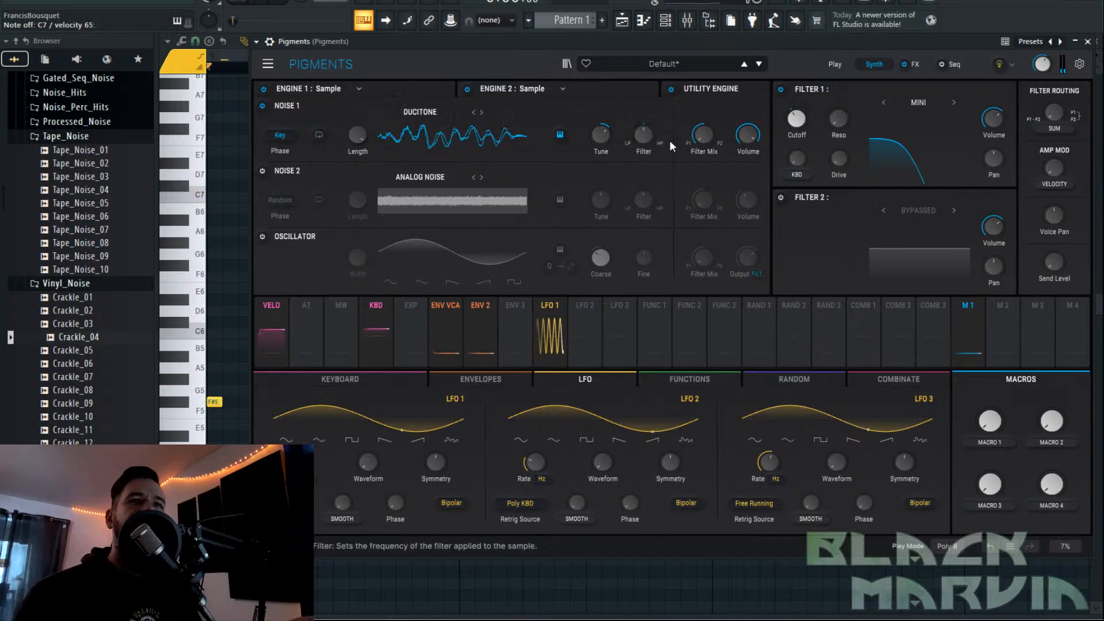
{"action": "mouse_move", "coordinate": [703, 134]}
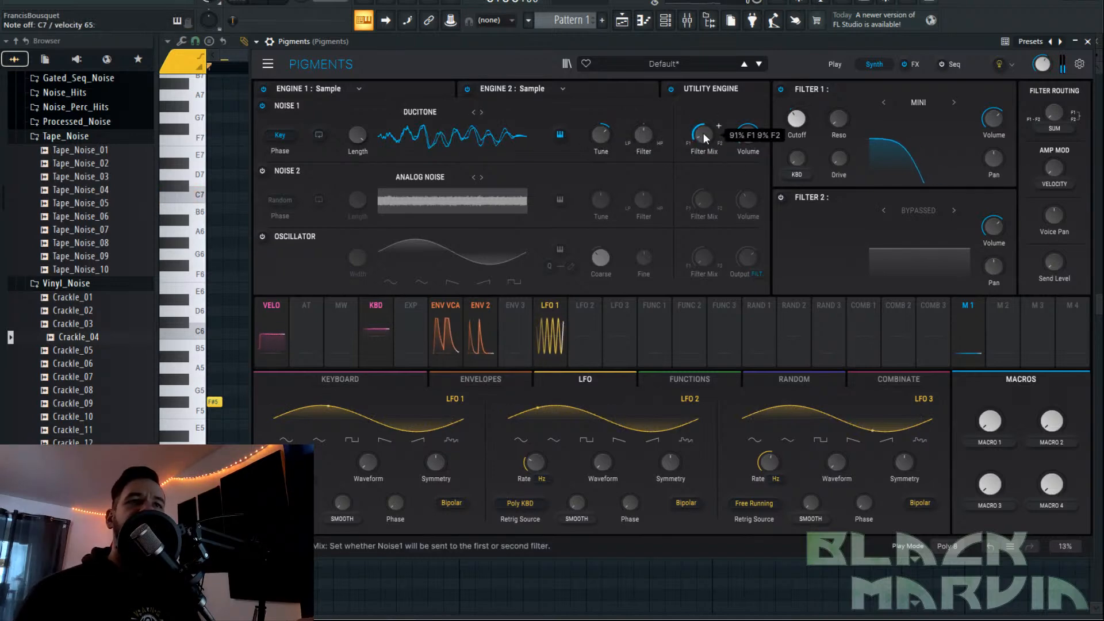
{"action": "mouse_move", "coordinate": [742, 138]}
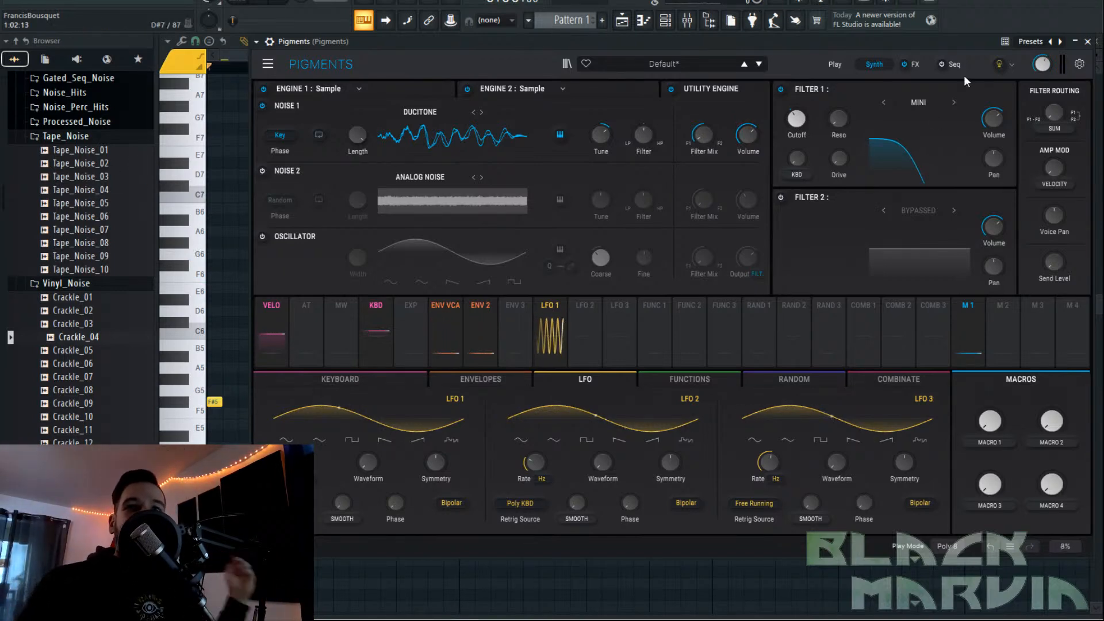
{"action": "left_click", "coordinate": [915, 64]}
{"action": "mouse_move", "coordinate": [560, 175]}
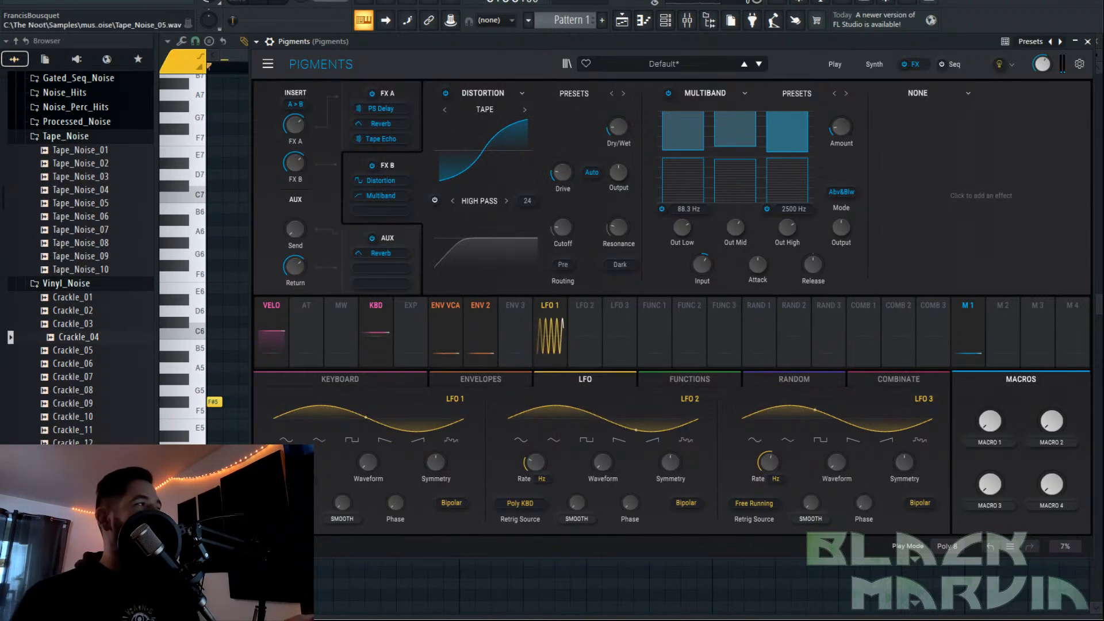
{"action": "left_click", "coordinate": [869, 63]}
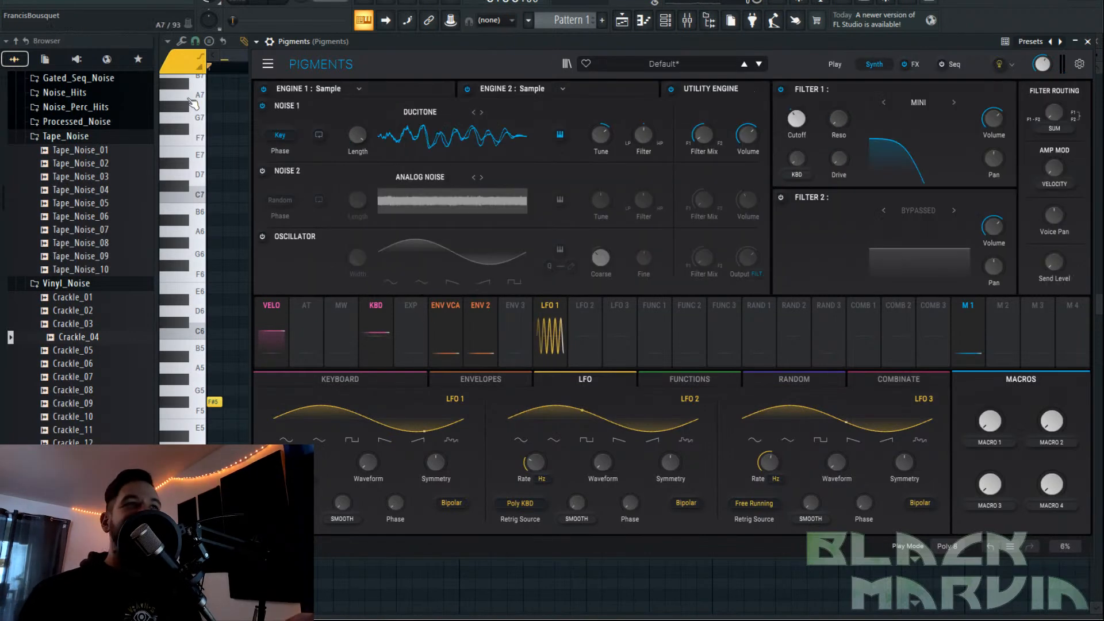
Start saving the patch as a new preset and choose Lo-Fi as its bank.
{"action": "left_click", "coordinate": [267, 64]}
{"action": "left_click", "coordinate": [302, 111]}
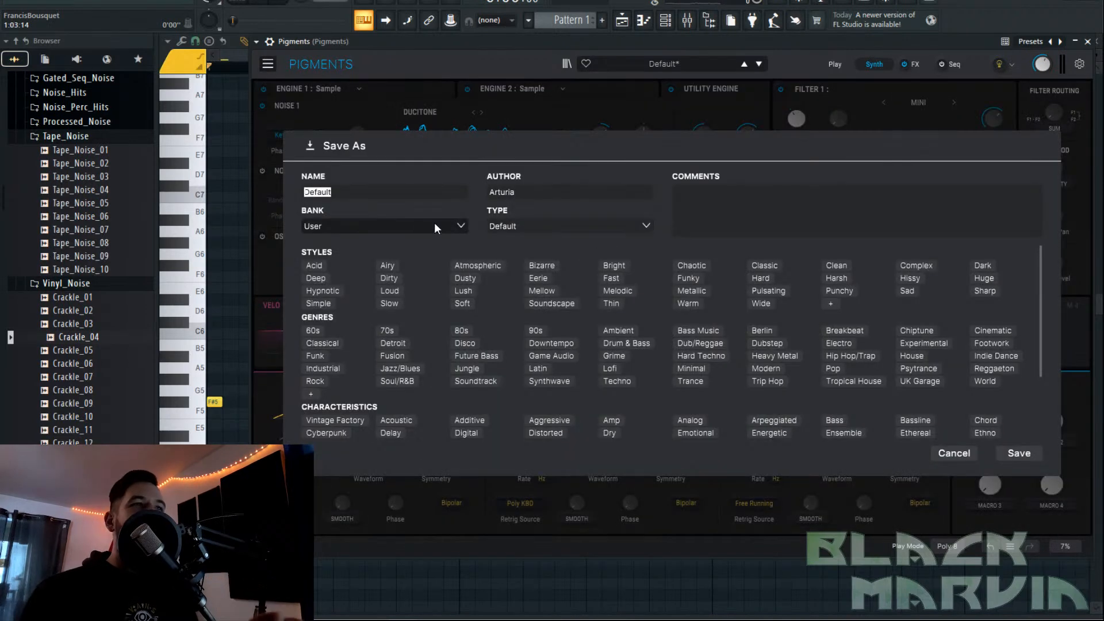
{"action": "left_click", "coordinate": [457, 225]}
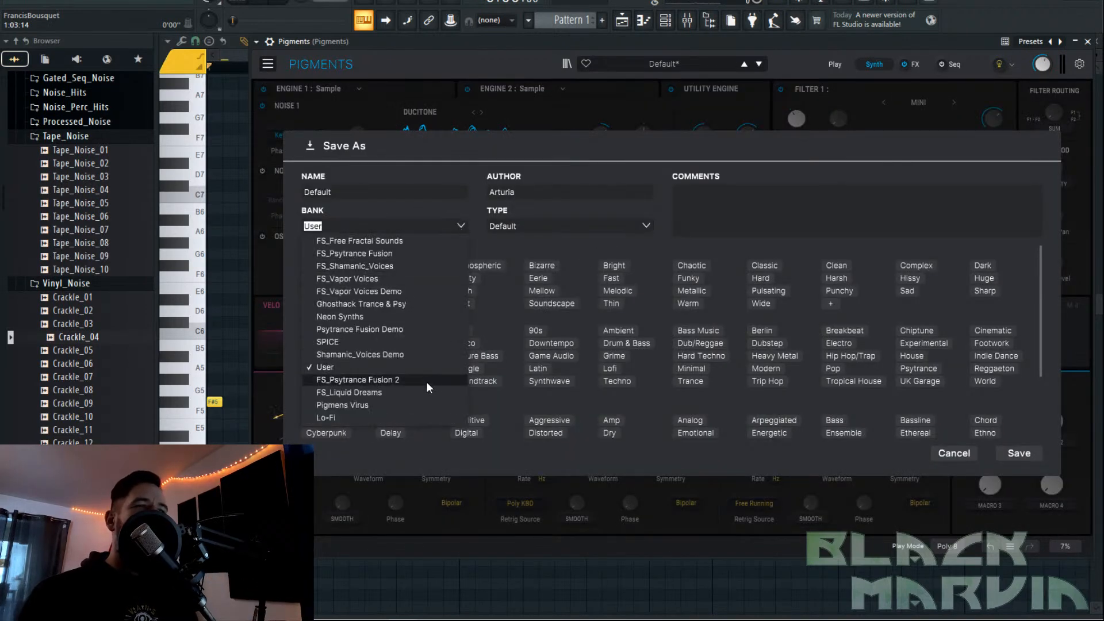
{"action": "left_click", "coordinate": [412, 417]}
Name the preset Pluck and save it to the Lo-Fi bank.
{"action": "left_click", "coordinate": [375, 197]}
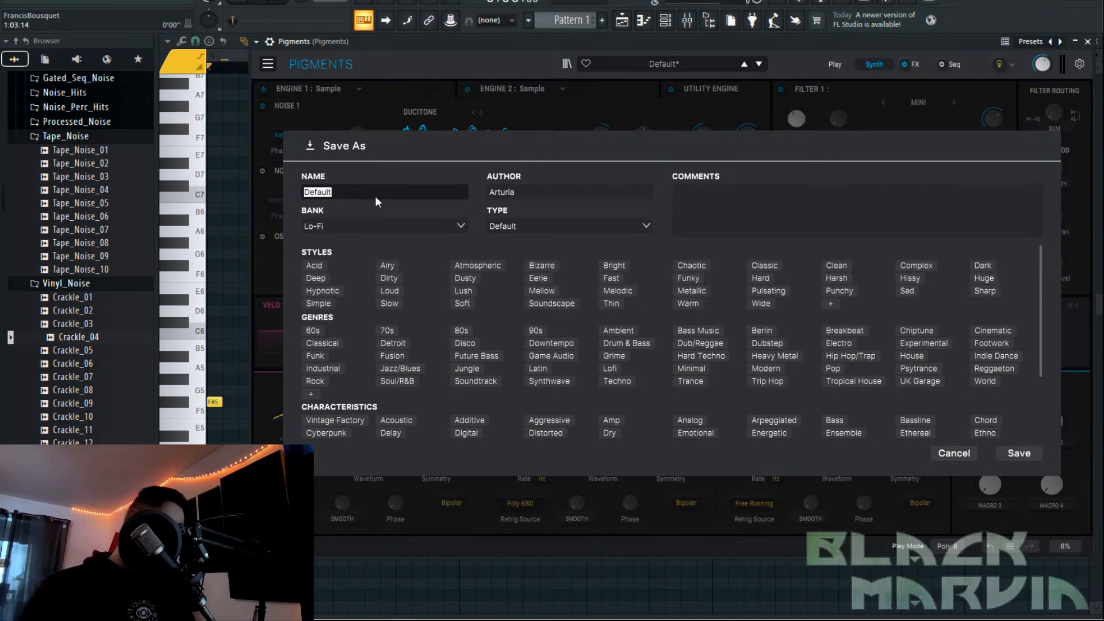
{"action": "key", "text": "BackSpace"}
{"action": "type", "text": "OKud"}
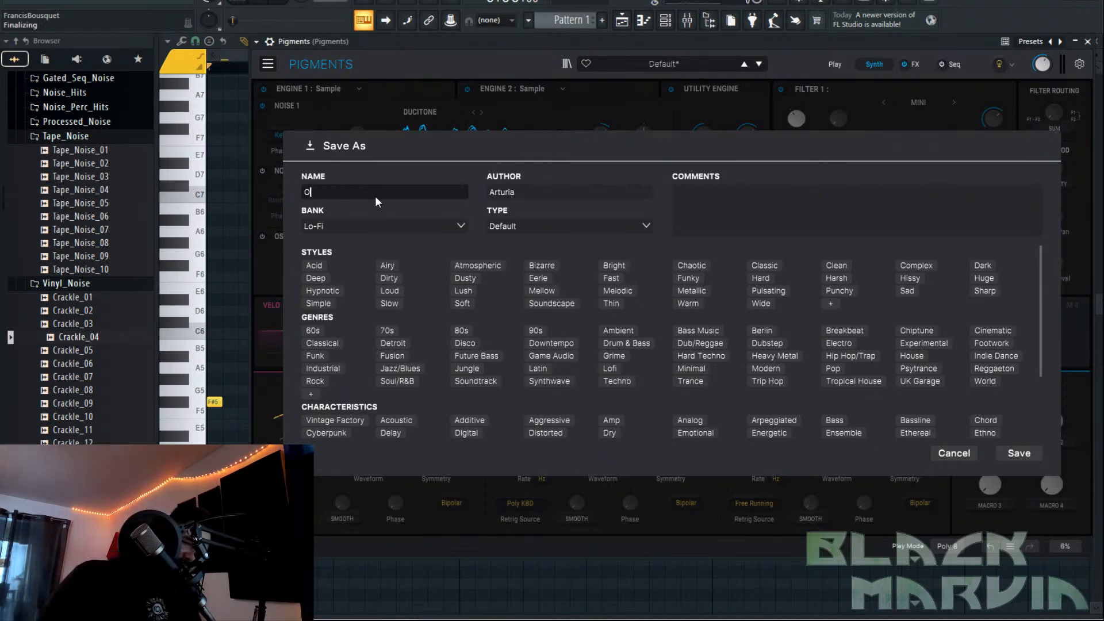
{"action": "key", "text": "BackSpace"}
{"action": "key", "text": "BackSpace"}
{"action": "key", "text": "BackSpace"}
{"action": "key", "text": "BackSpace"}
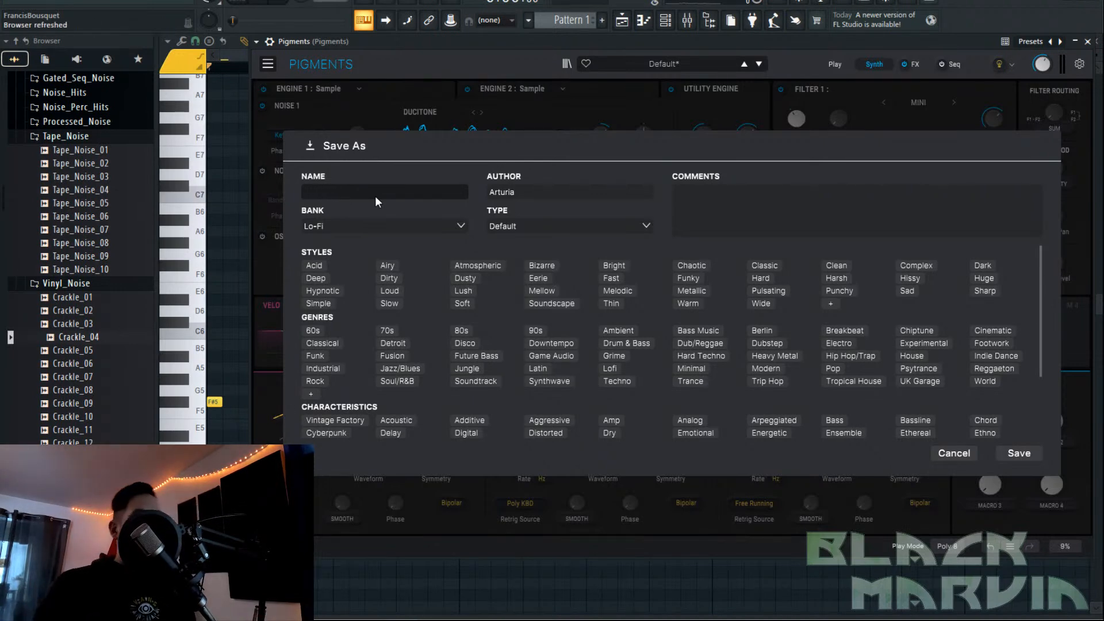
{"action": "type", "text": "Pluck"}
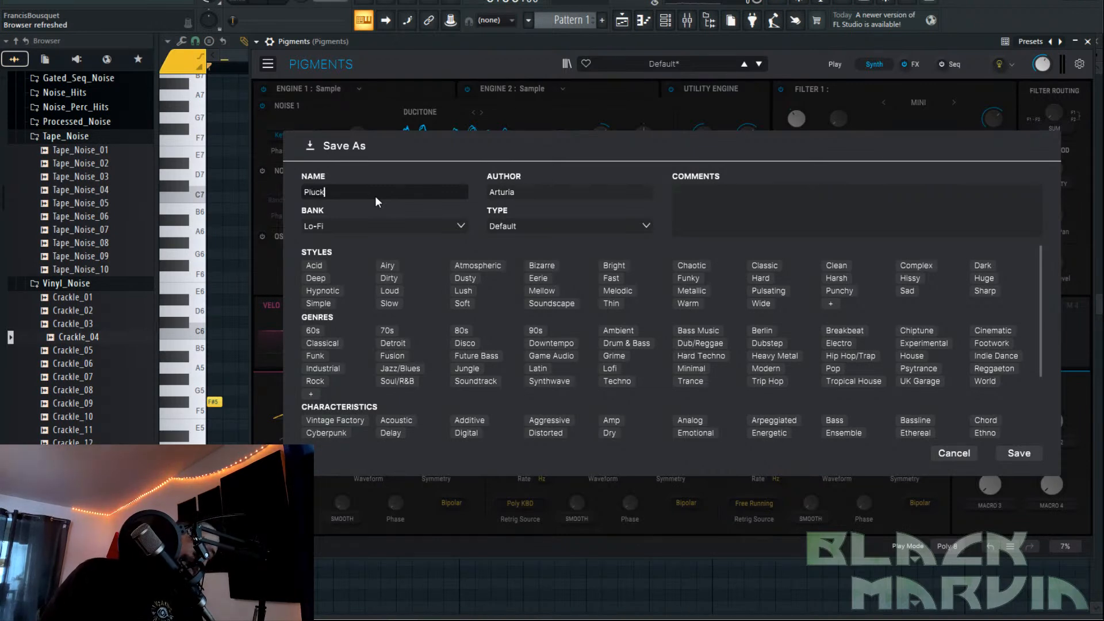
{"action": "key", "text": "Return"}
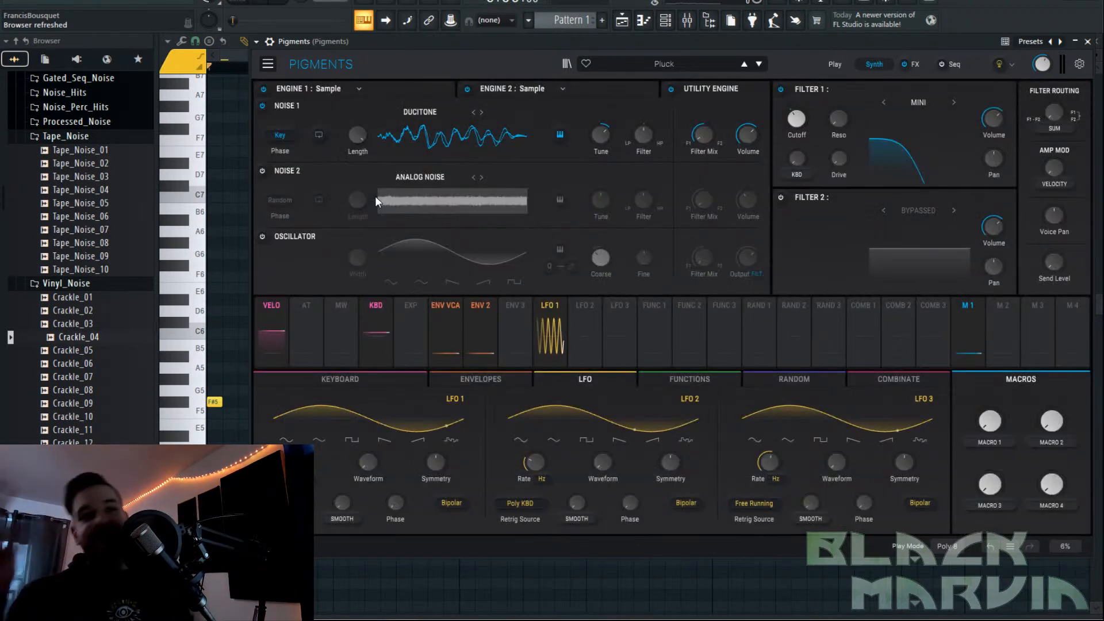
{"action": "left_click", "coordinate": [484, 377]}
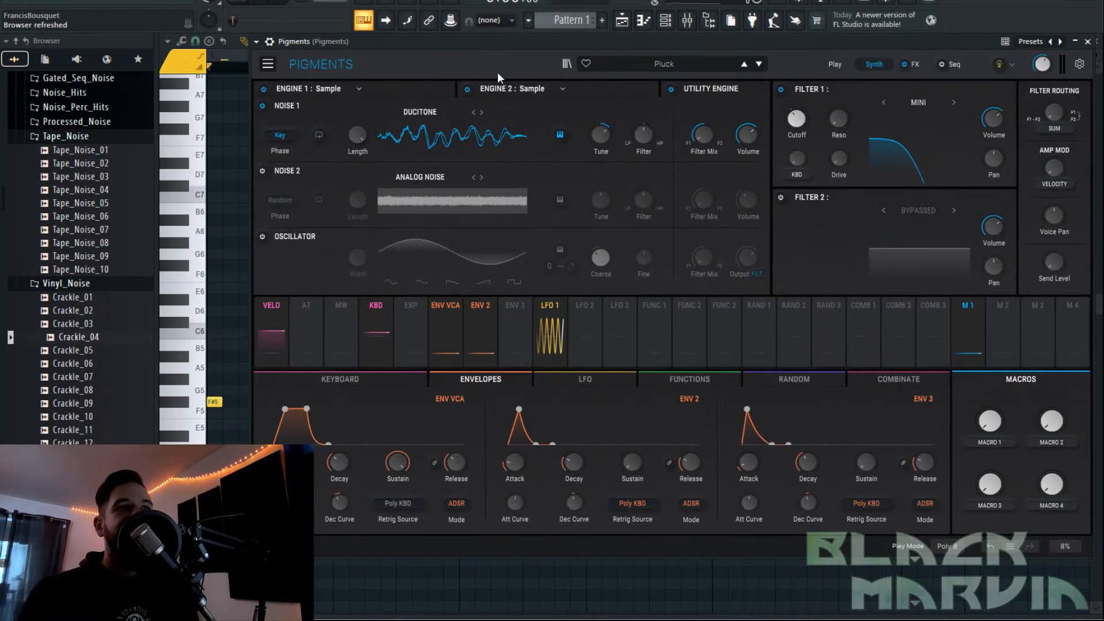
{"action": "left_click", "coordinate": [408, 88]}
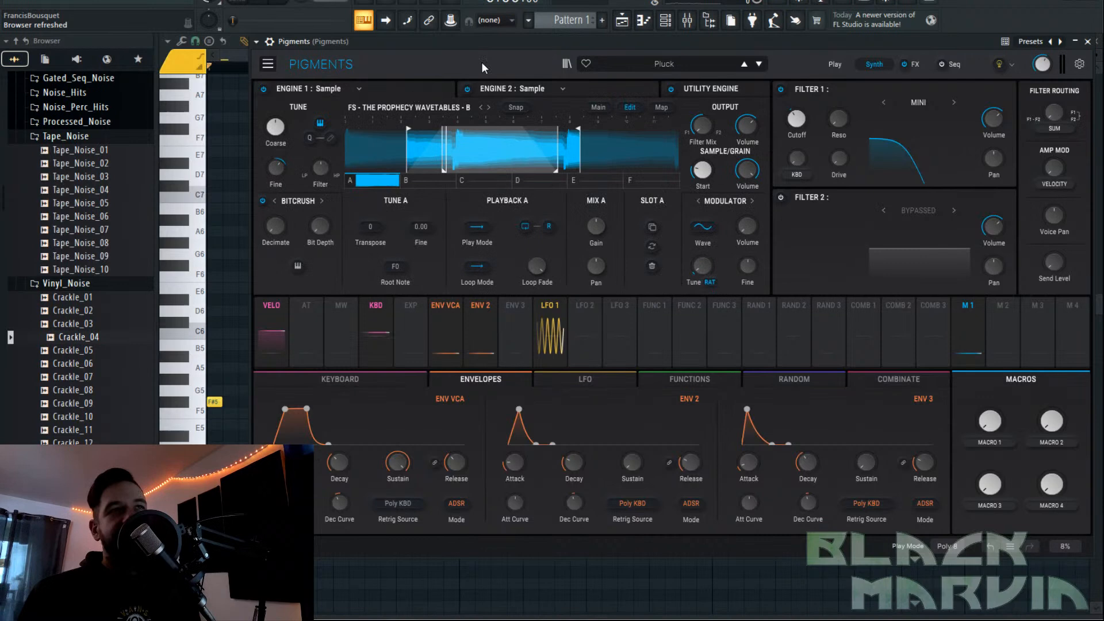
Fill Track 1 of the playlist with four back-to-back Pattern 1 clips up to bar 9, and play the arrangement.
{"action": "left_click", "coordinate": [622, 20]}
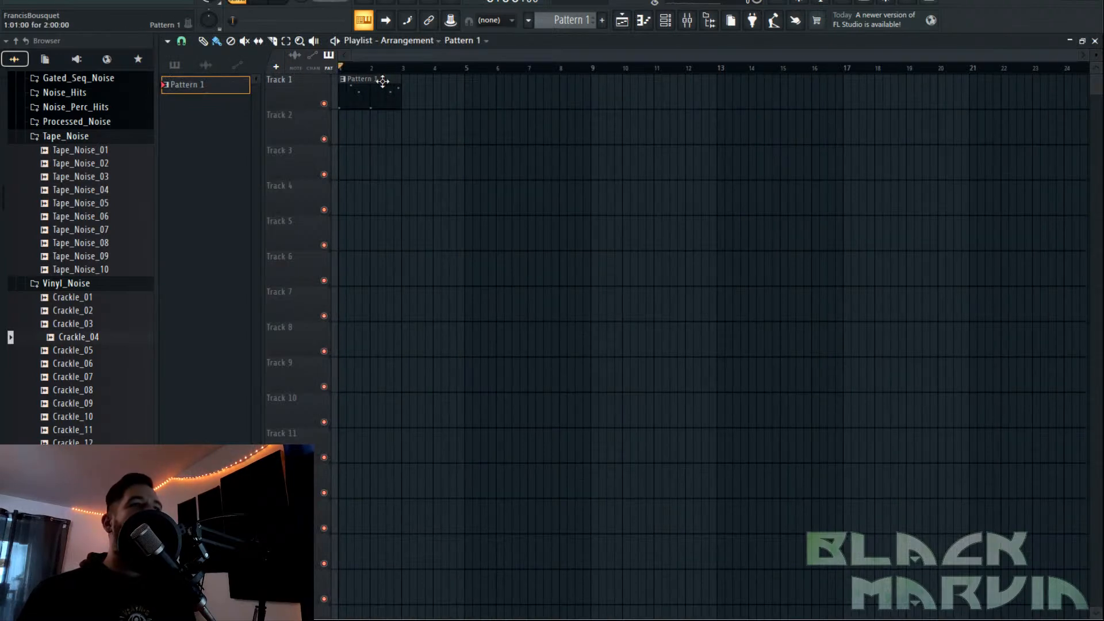
{"action": "left_click", "coordinate": [415, 89]}
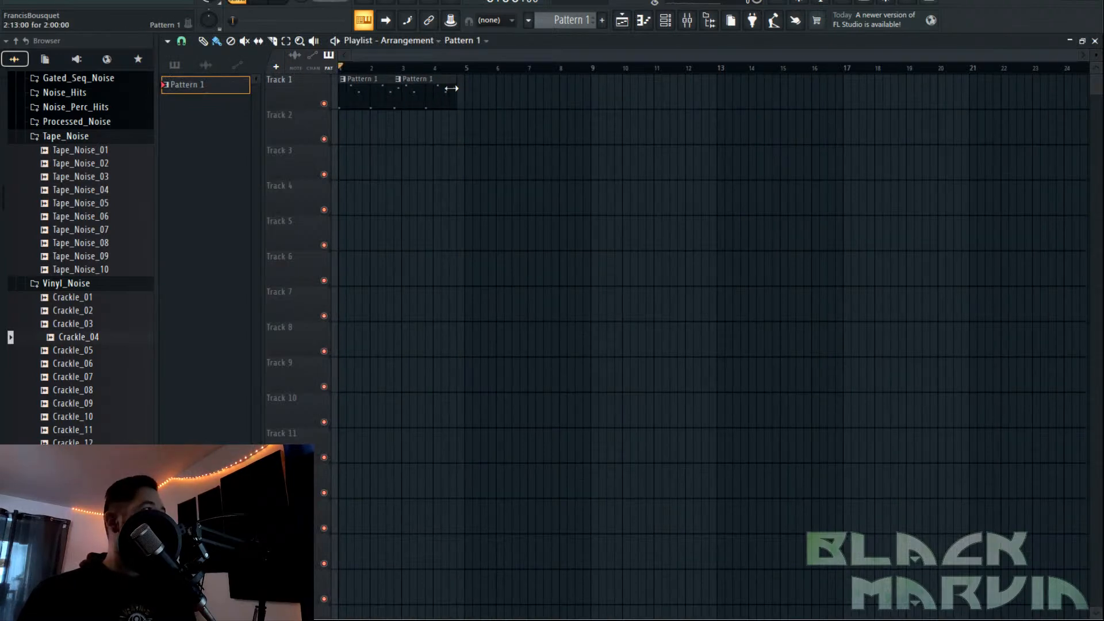
{"action": "left_click", "coordinate": [475, 92]}
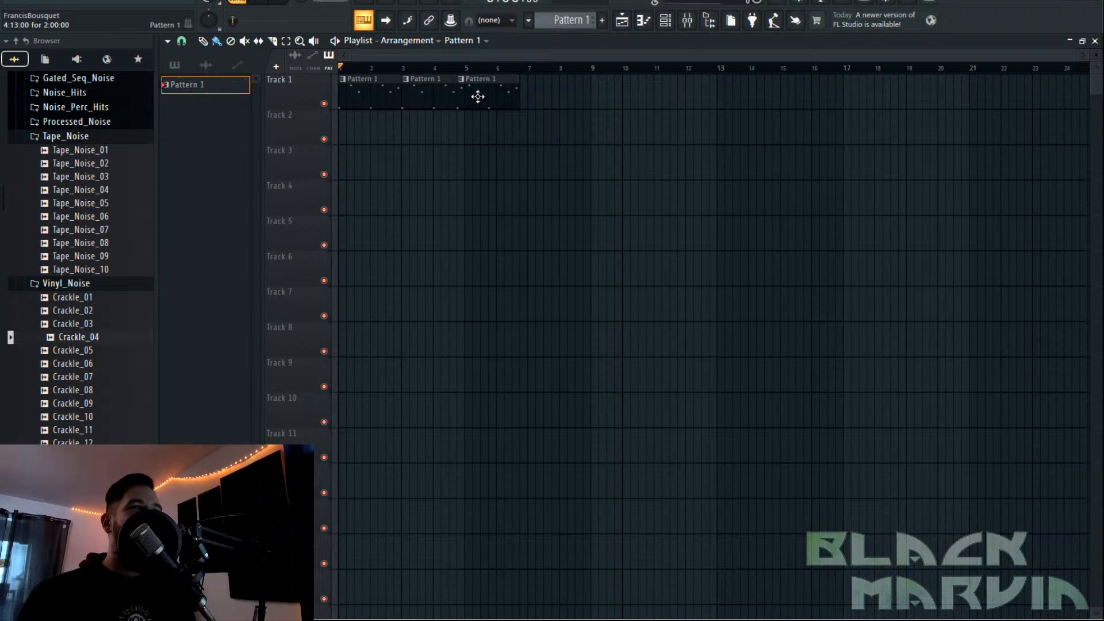
{"action": "left_click", "coordinate": [551, 99]}
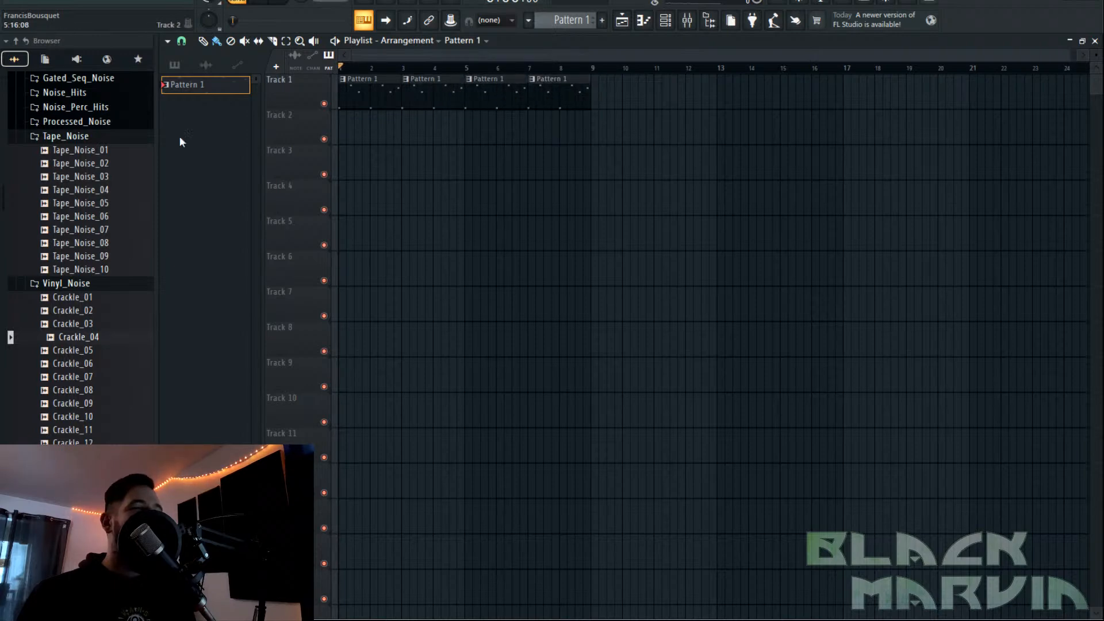
{"action": "key", "text": "space"}
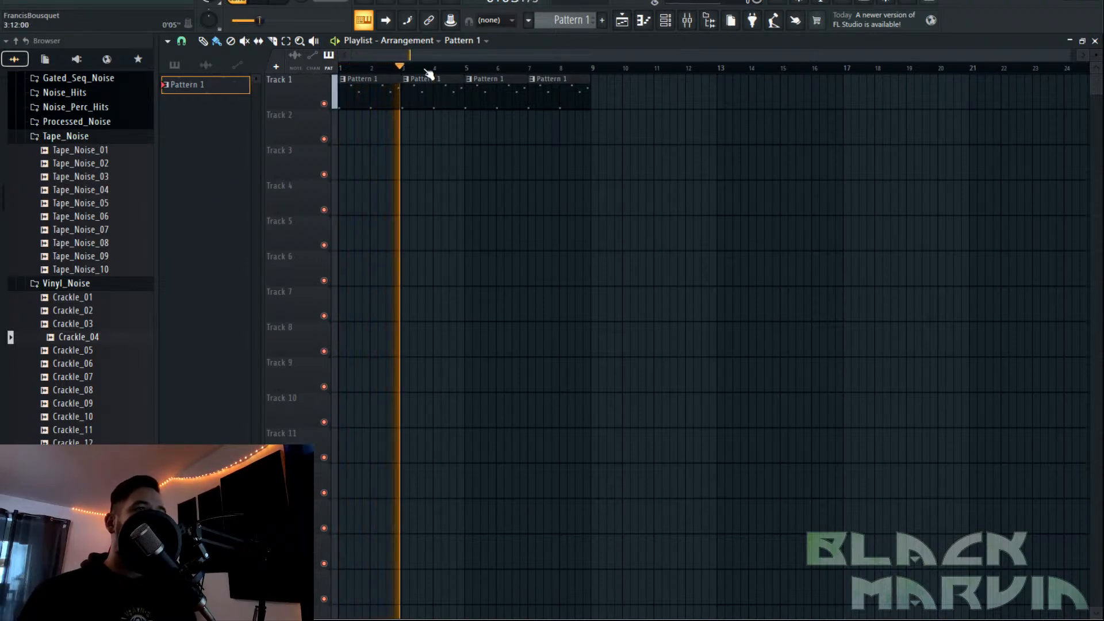
{"action": "key", "text": "space"}
Find the FS_Psytech Soft & Bouncy Kicks folder among the samples and audition FS_Psytech Kick_Festif.
{"action": "scroll", "coordinate": [103, 212], "scroll_direction": "down", "scroll_amount": 10}
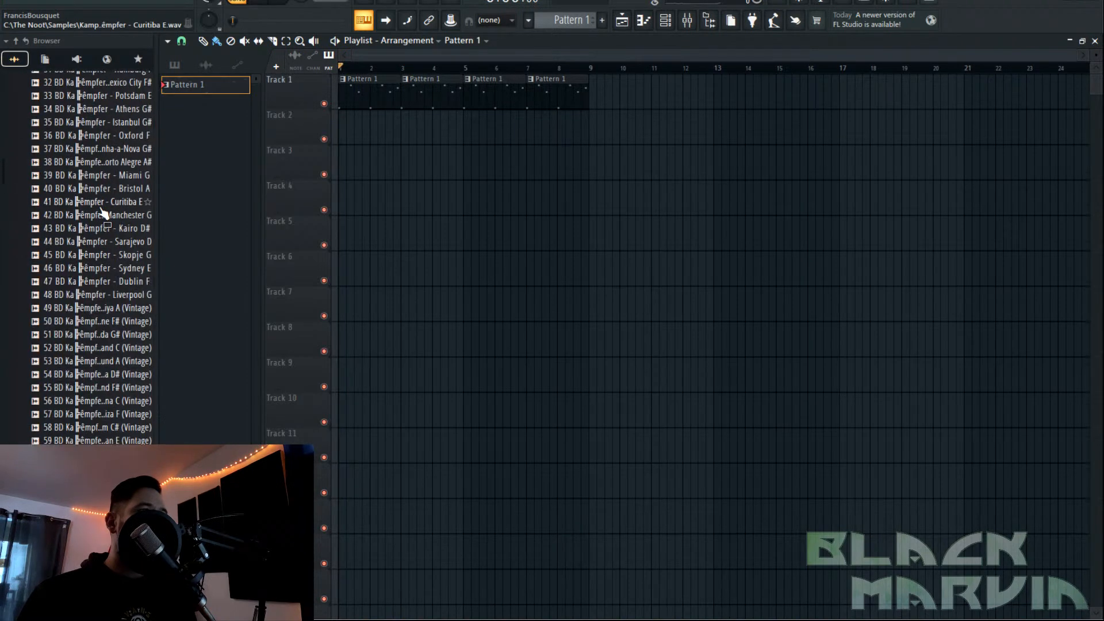
{"action": "scroll", "coordinate": [121, 276], "scroll_direction": "up", "scroll_amount": 15}
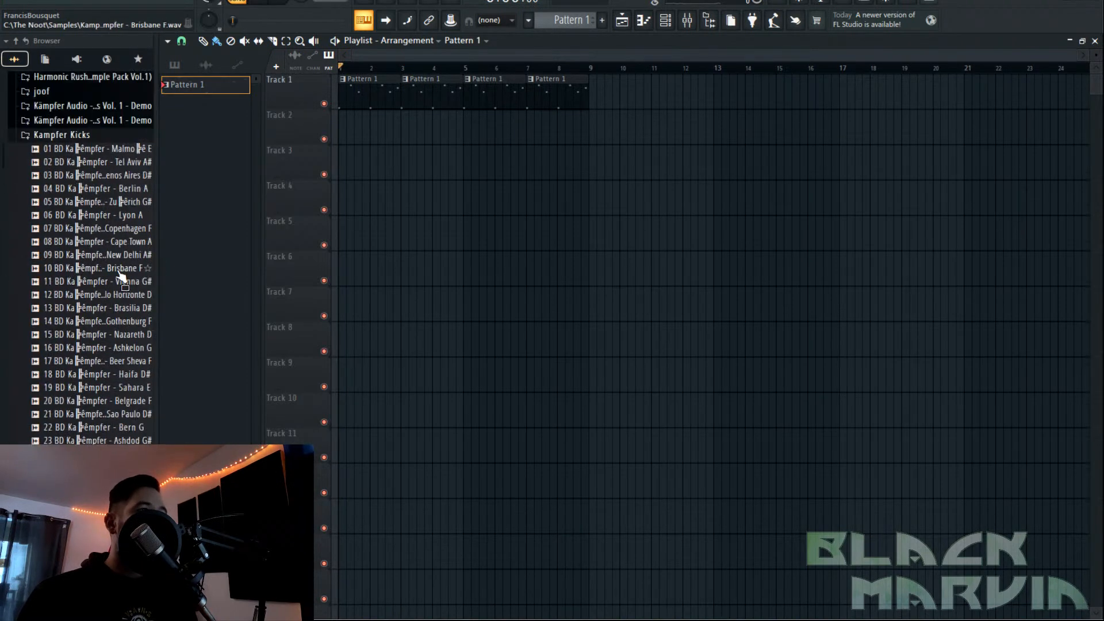
{"action": "scroll", "coordinate": [122, 275], "scroll_direction": "up", "scroll_amount": 20}
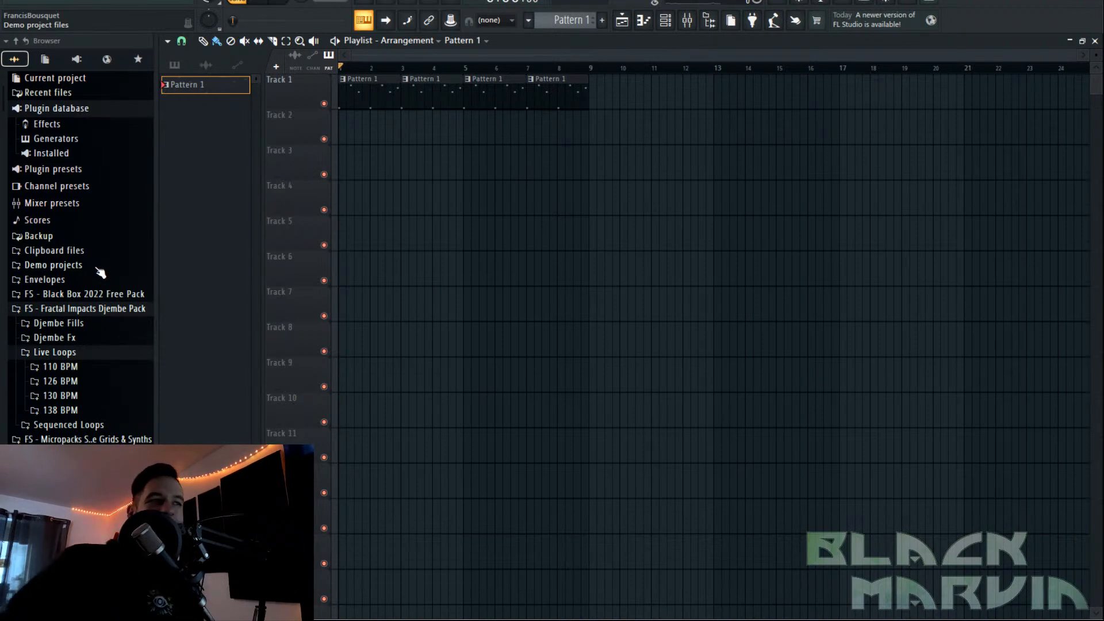
{"action": "scroll", "coordinate": [75, 280], "scroll_direction": "down", "scroll_amount": 6}
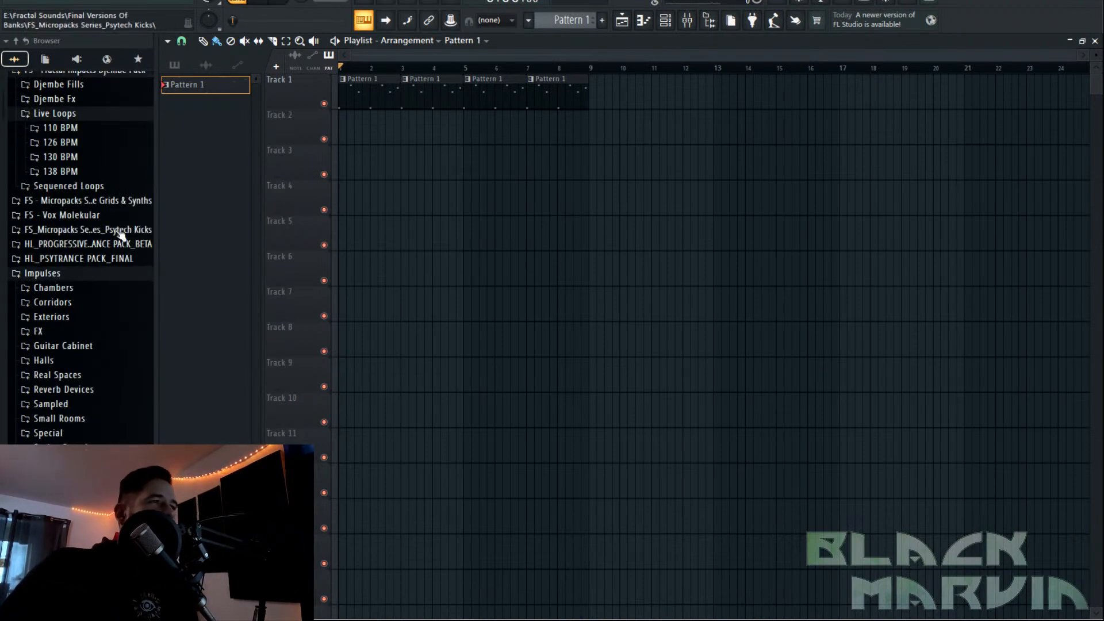
{"action": "scroll", "coordinate": [115, 236], "scroll_direction": "up", "scroll_amount": 4}
{"action": "left_click", "coordinate": [95, 229]}
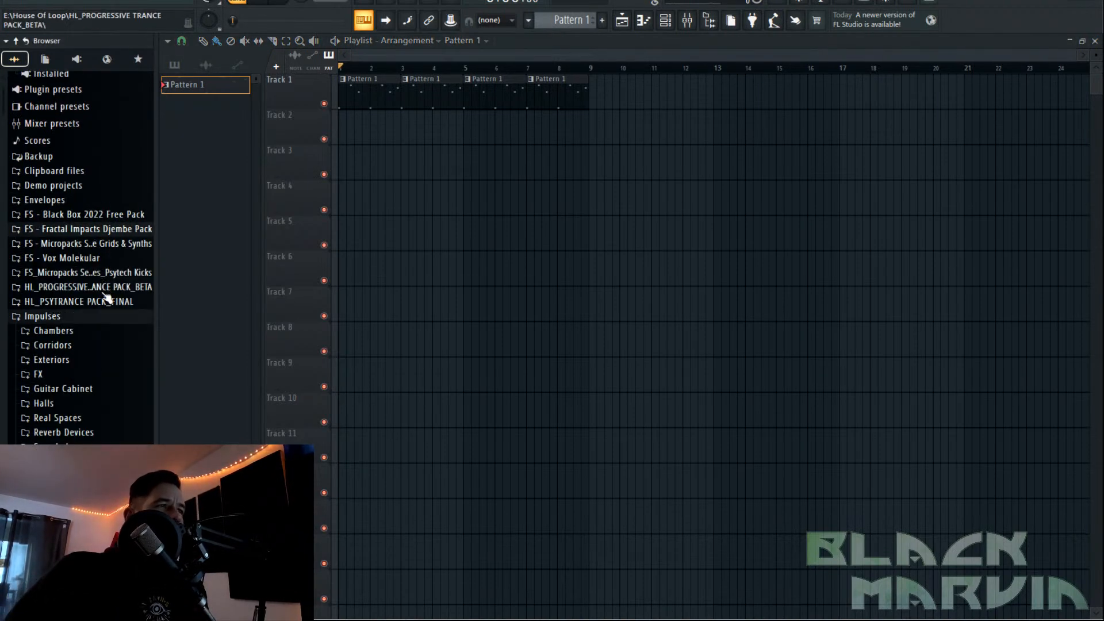
{"action": "left_click", "coordinate": [104, 273]}
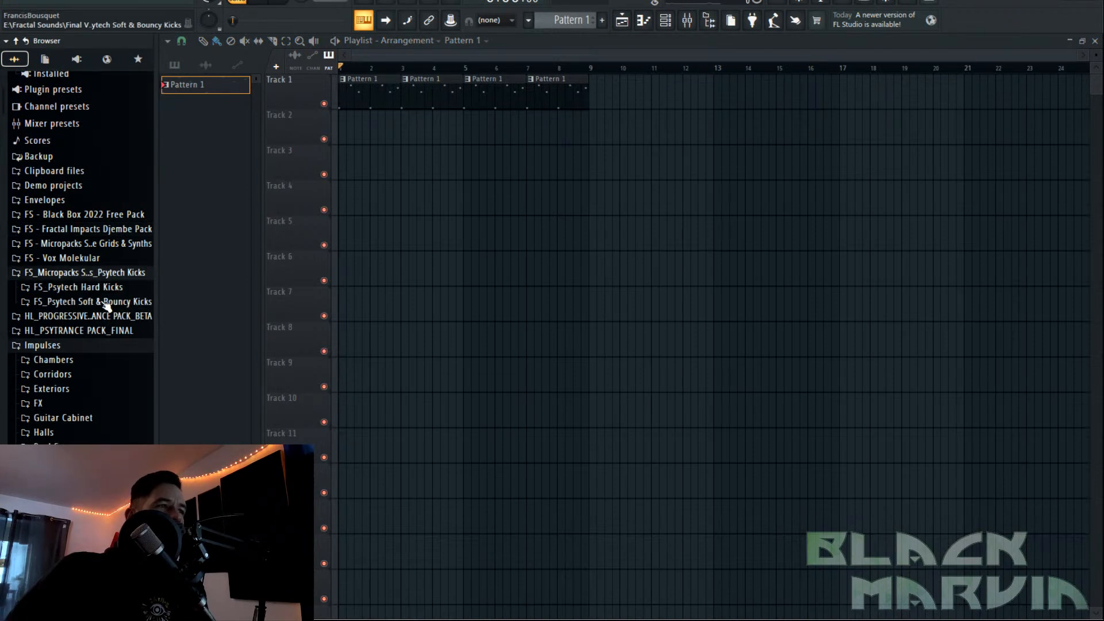
{"action": "left_click", "coordinate": [112, 305]}
{"action": "scroll", "coordinate": [94, 329], "scroll_direction": "down", "scroll_amount": 4}
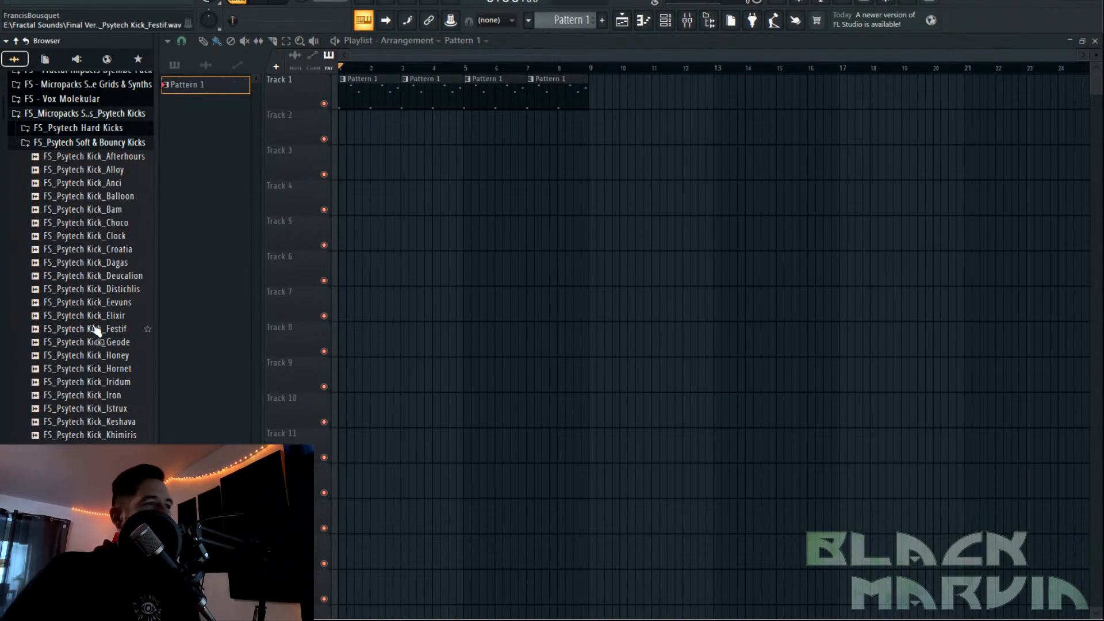
{"action": "left_click", "coordinate": [100, 331]}
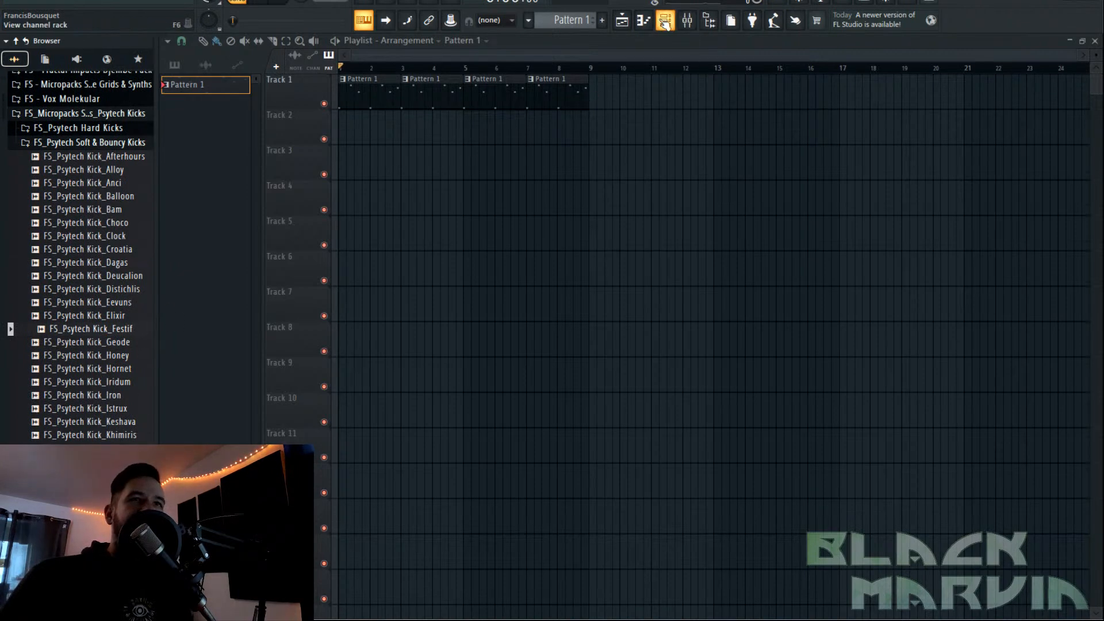
Create a new pattern named kICK and add FS_Psytech Kick_Festif as a channel with a hit on every beat.
{"action": "left_click", "coordinate": [601, 20]}
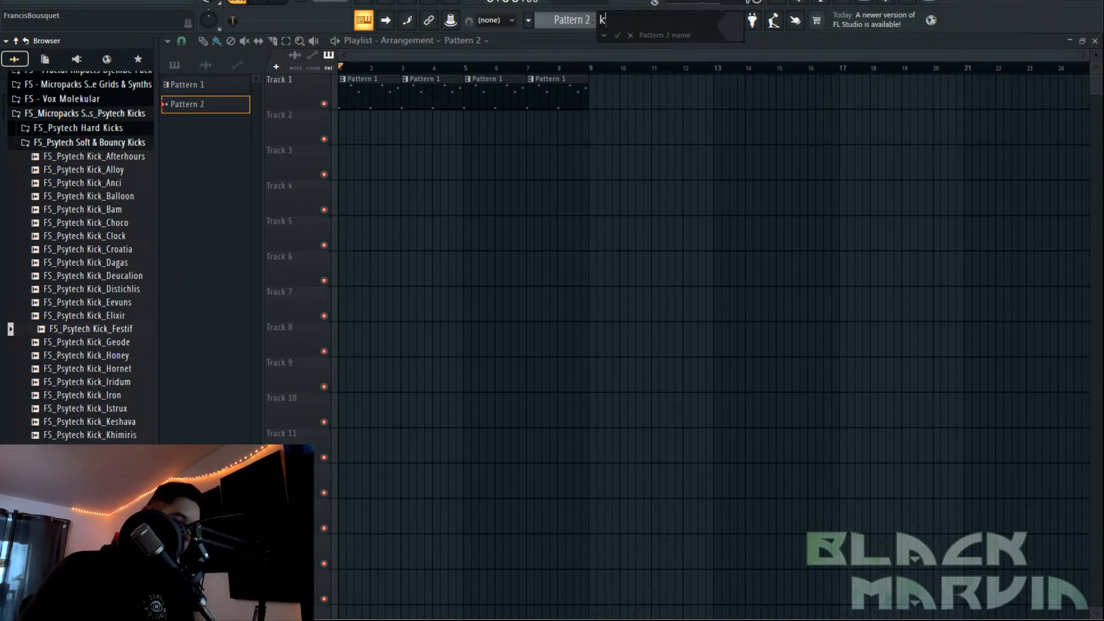
{"action": "type", "text": "kICK"}
{"action": "key", "text": "Return"}
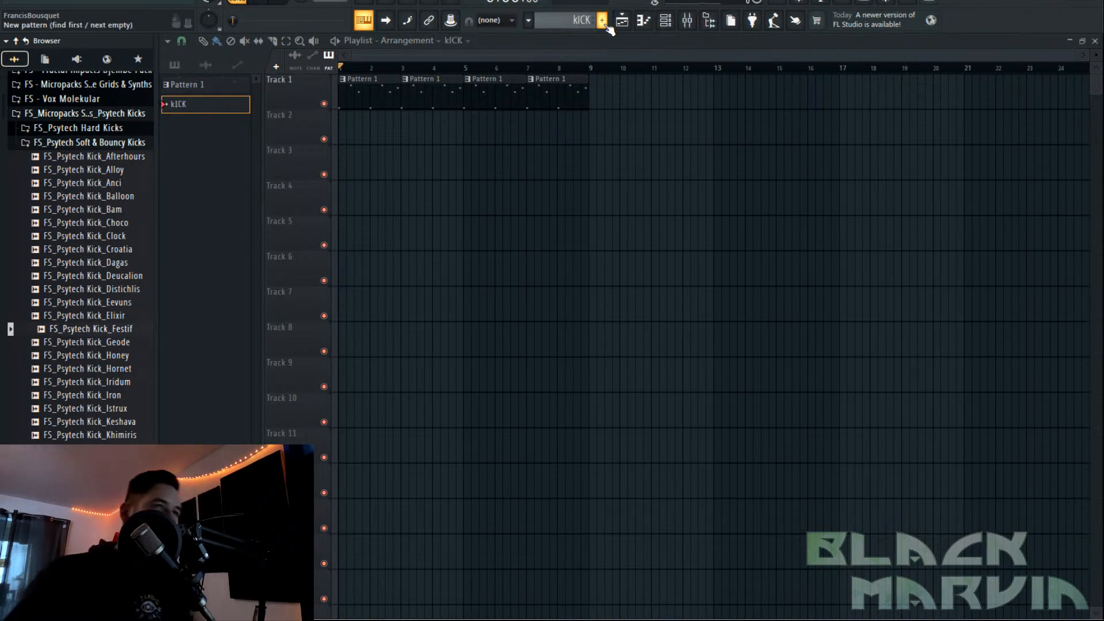
{"action": "left_click", "coordinate": [680, 24]}
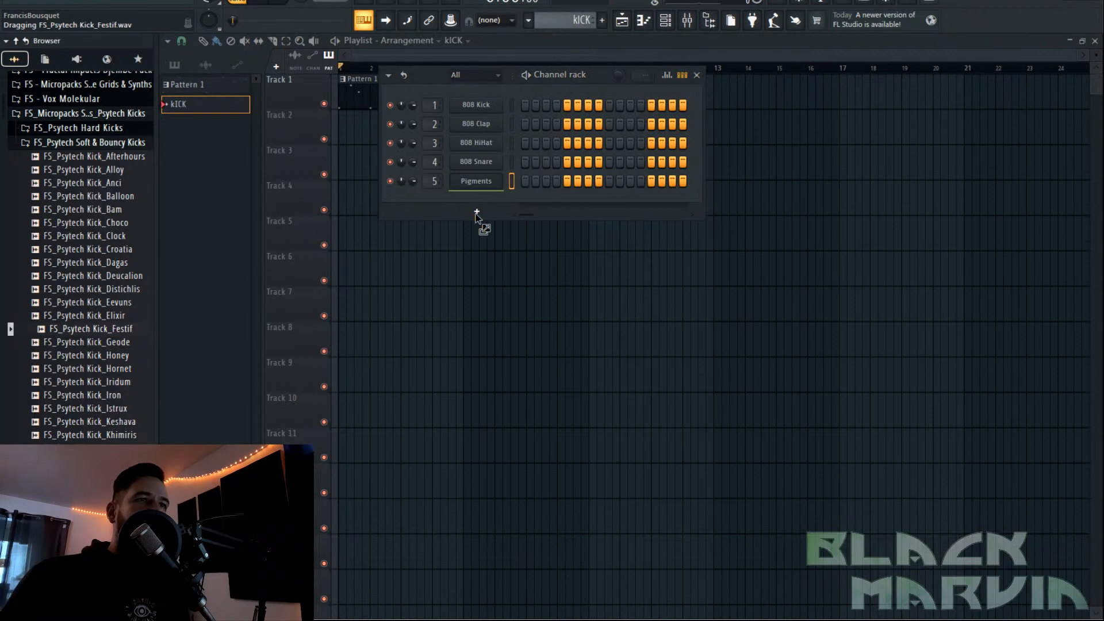
{"action": "left_click_drag", "start_coordinate": [481, 198], "coordinate": [481, 199]}
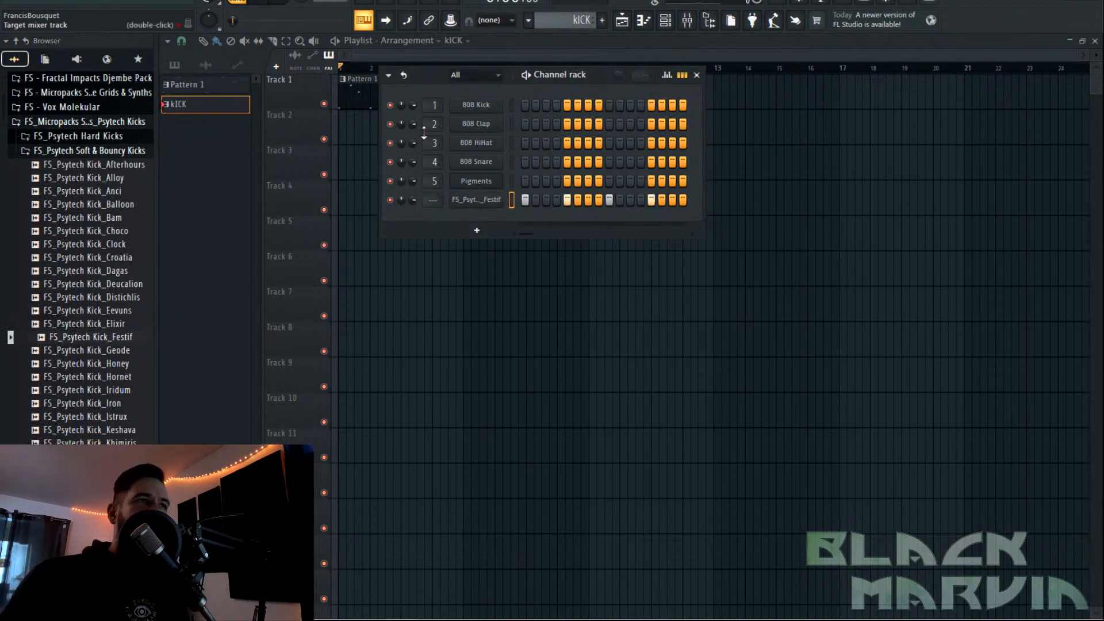
Place seven consecutive kICK clips on Track 2 of the playlist from bar 1 and start playback.
{"action": "key", "text": "F6"}
{"action": "left_click", "coordinate": [362, 131]}
{"action": "key", "text": "space"}
{"action": "left_click_drag", "start_coordinate": [377, 128], "coordinate": [534, 144]}
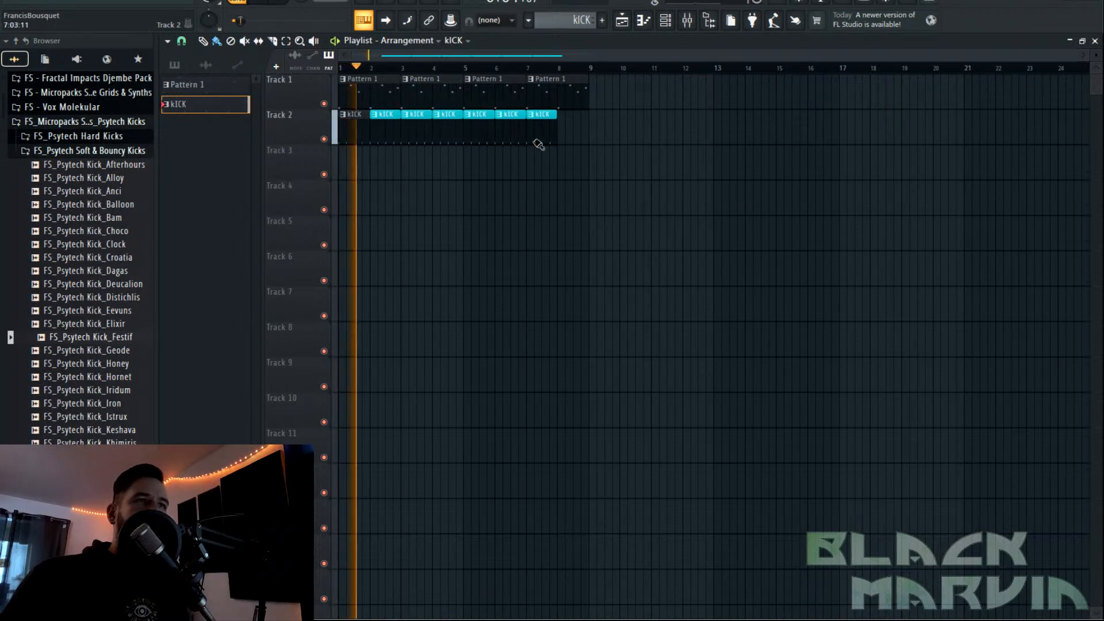
Route the FS_Psytech Kick_Festif channel to mixer Insert 1.
{"action": "key", "text": "F7"}
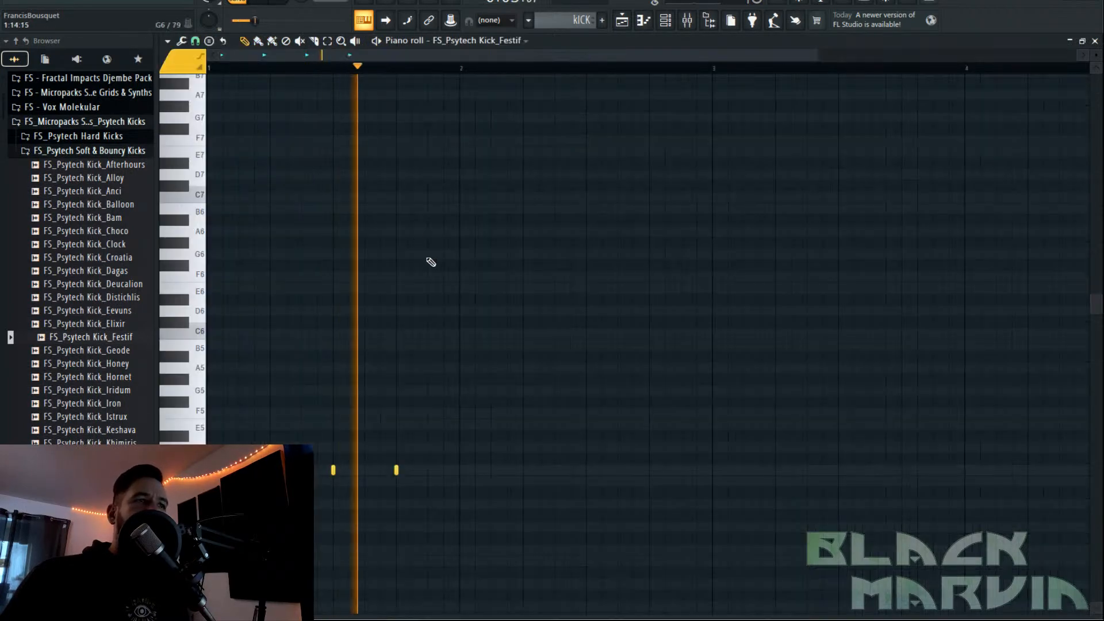
{"action": "left_click", "coordinate": [665, 20]}
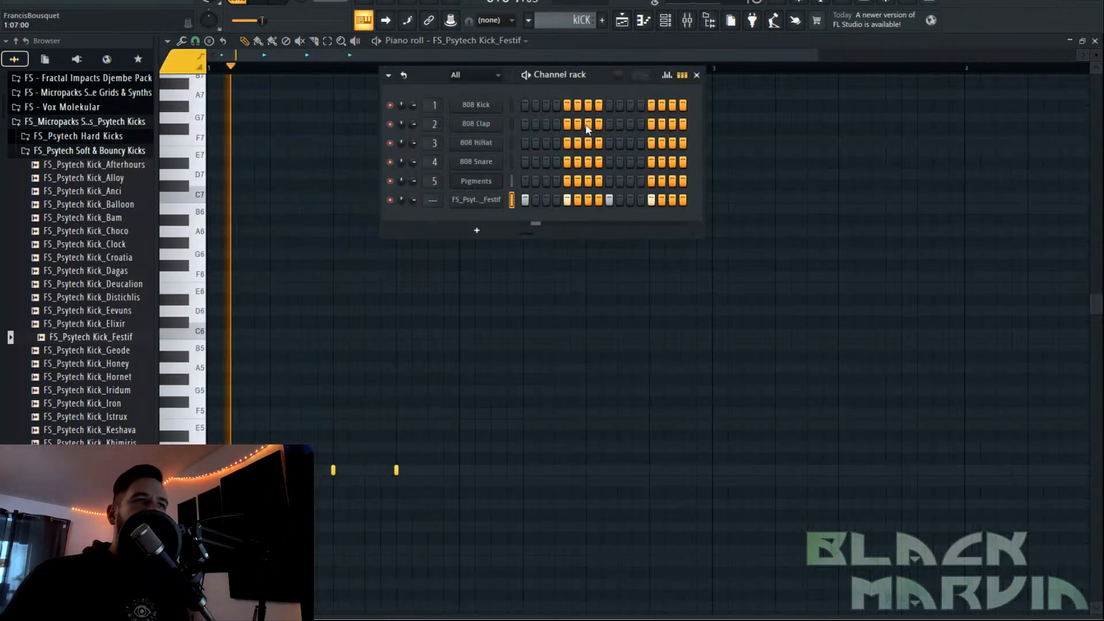
{"action": "left_click", "coordinate": [697, 25]}
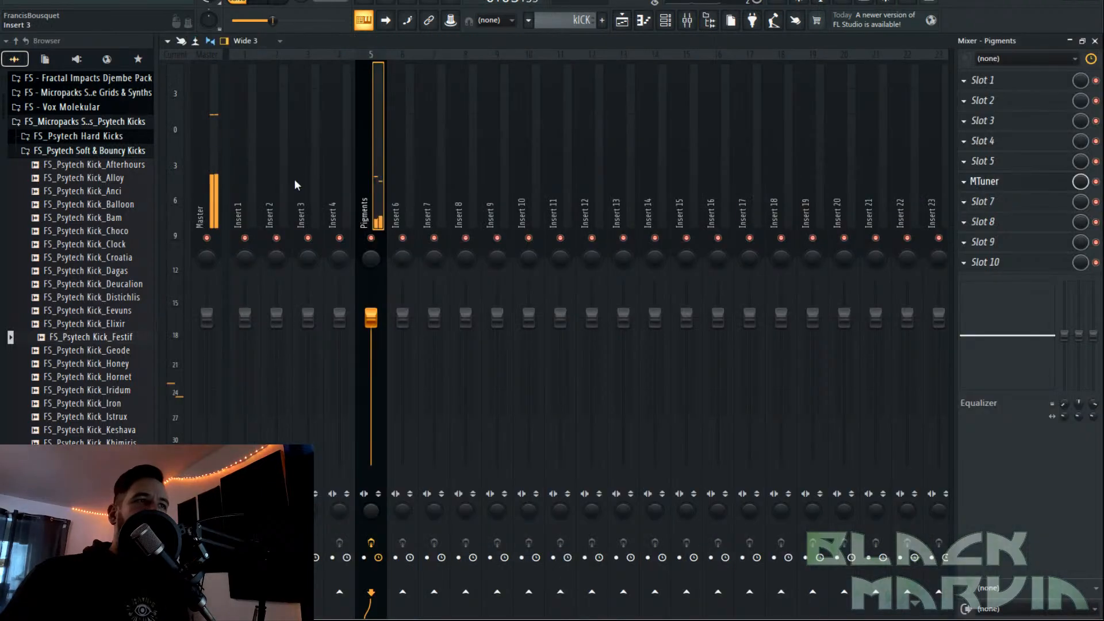
{"action": "right_click", "coordinate": [255, 154]}
{"action": "mouse_move", "coordinate": [352, 190]}
{"action": "left_click", "coordinate": [460, 191]}
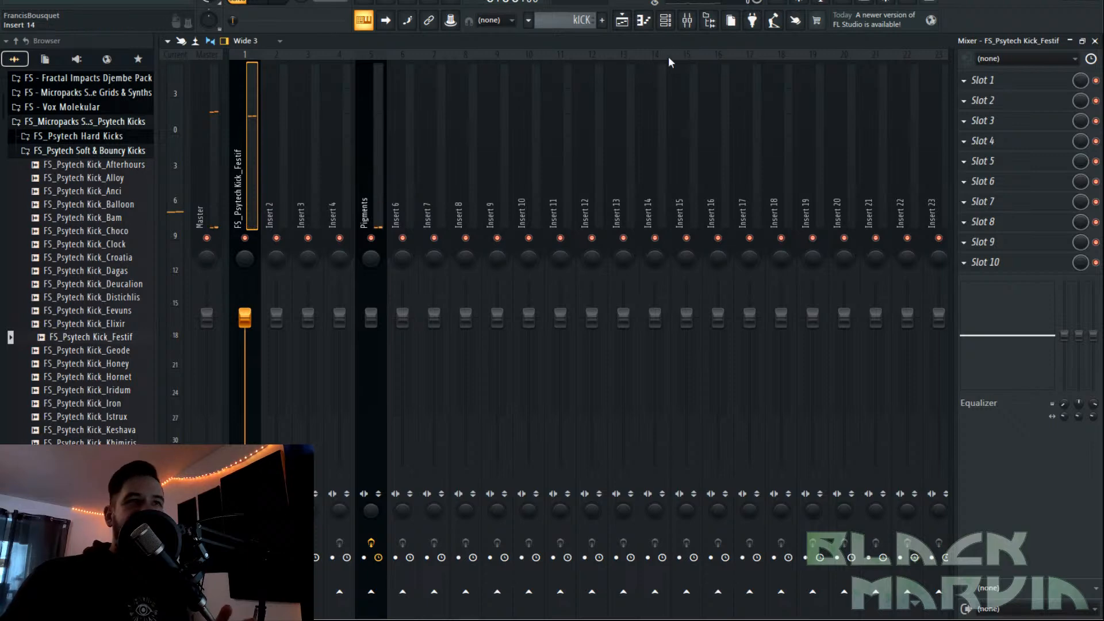
Open the Pigments notes of Pattern 1 from the playlist in the piano roll.
{"action": "left_click", "coordinate": [665, 21]}
{"action": "left_click", "coordinate": [643, 21]}
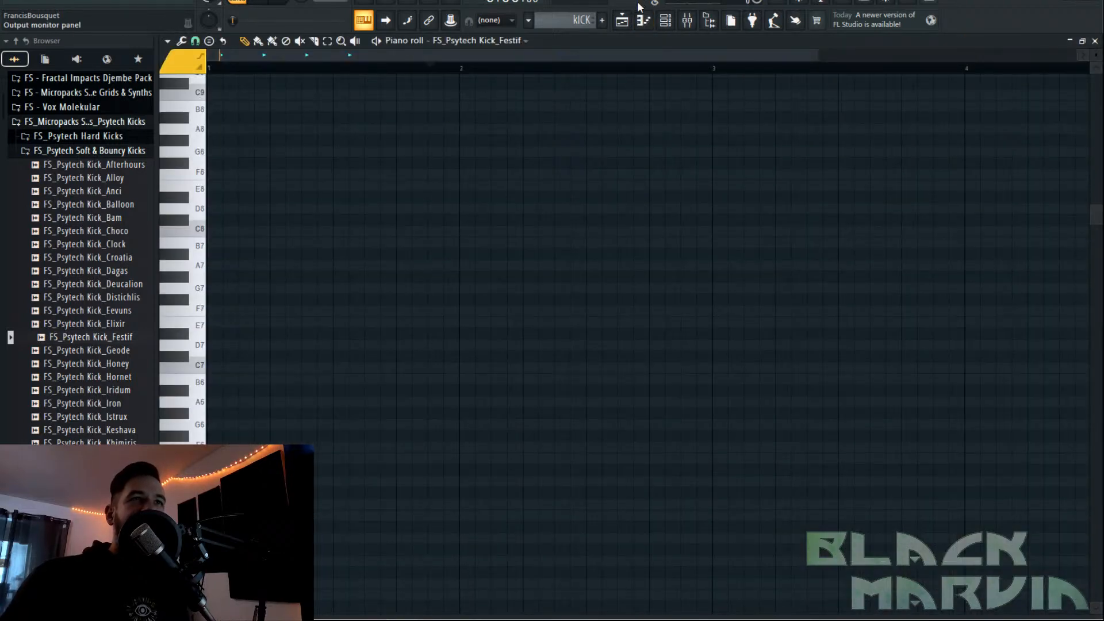
{"action": "left_click", "coordinate": [622, 22]}
{"action": "left_click", "coordinate": [425, 89]}
{"action": "double_click", "coordinate": [376, 100]}
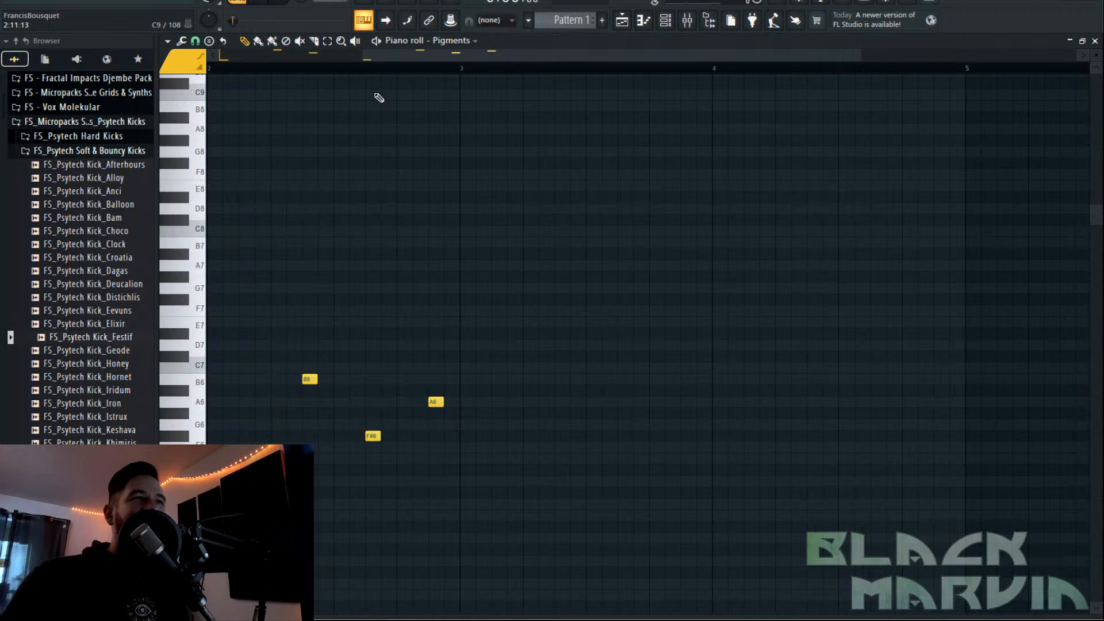
{"action": "scroll", "coordinate": [466, 253], "scroll_direction": "down", "scroll_amount": 5}
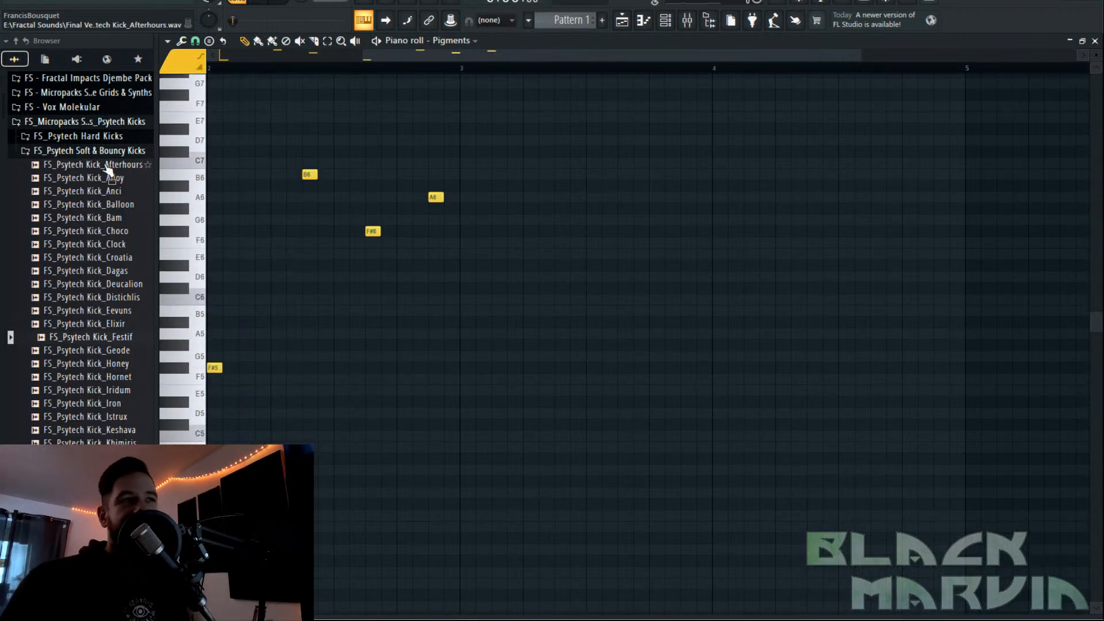
{"action": "scroll", "coordinate": [311, 98], "scroll_direction": "up", "scroll_amount": 2}
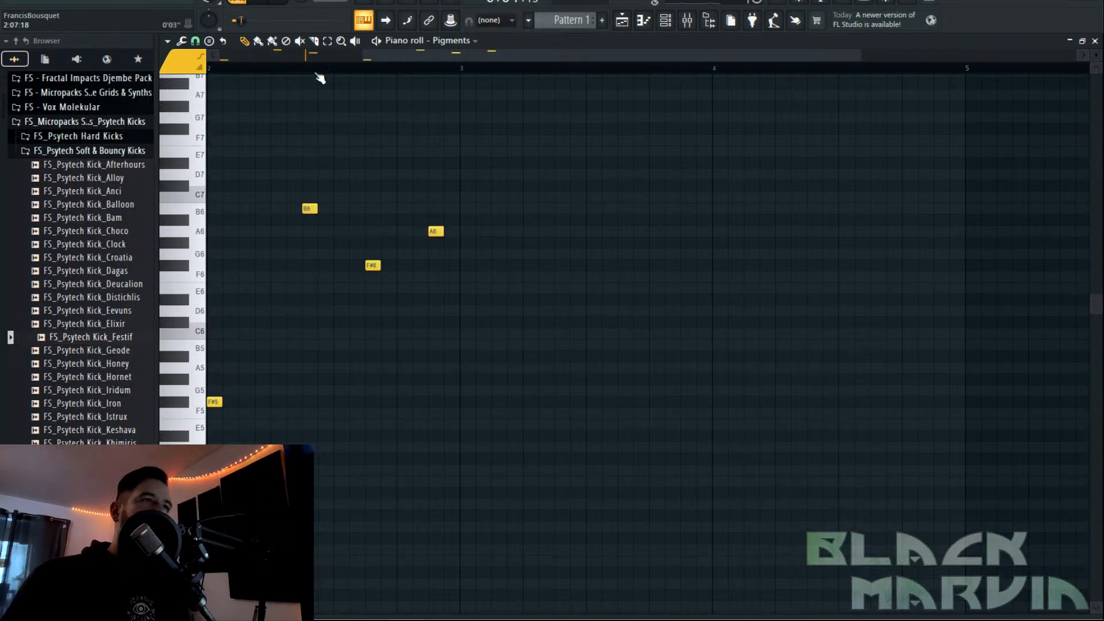
In bar 1 of the Pigments melody, add a B6 note just after the opening F#5 and replace the second B6 with A6.
{"action": "scroll", "coordinate": [322, 73], "scroll_direction": "down", "scroll_amount": 2}
{"action": "left_click", "coordinate": [220, 208]}
{"action": "key", "text": "space"}
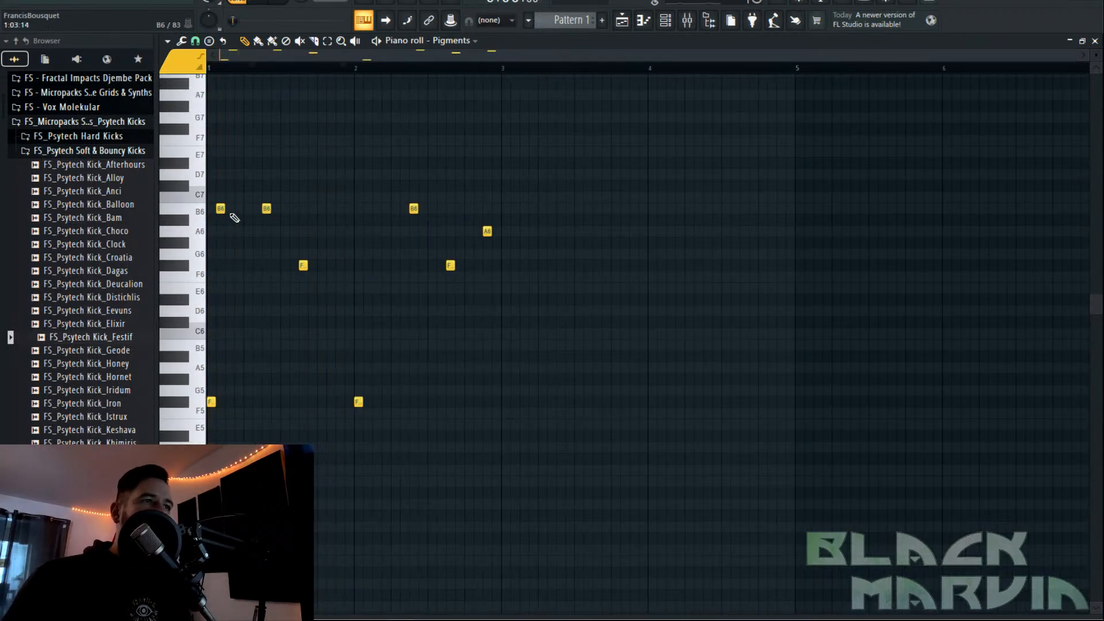
{"action": "right_click", "coordinate": [266, 208]}
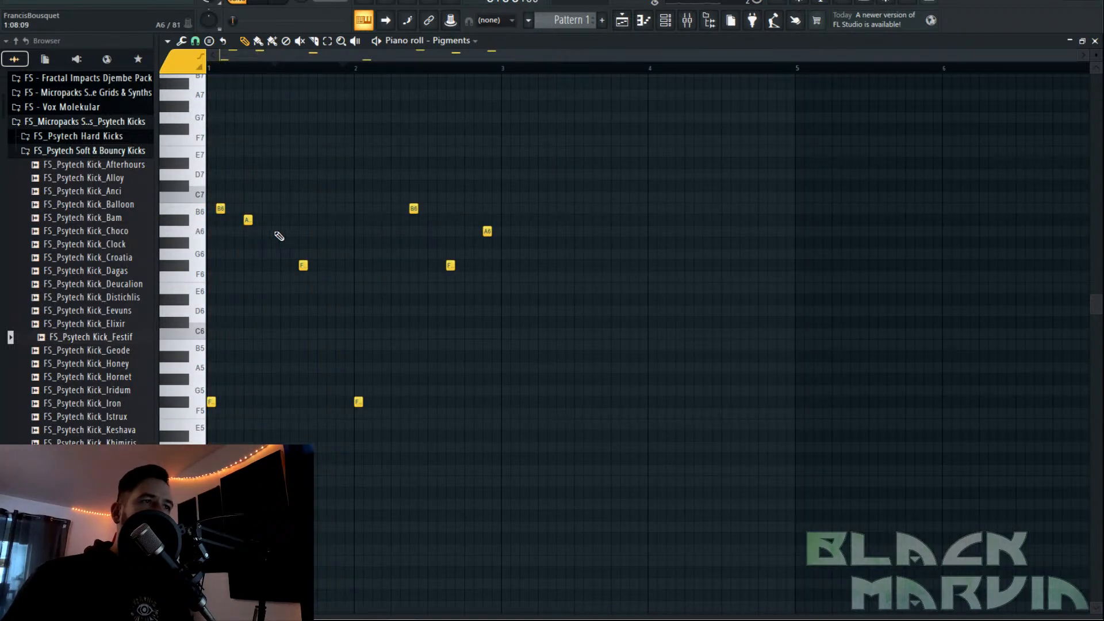
{"action": "left_click", "coordinate": [253, 231]}
{"action": "right_click", "coordinate": [257, 231]}
{"action": "left_click", "coordinate": [264, 231]}
Finish the bar 1 phrase by adding E6 near its end, raising A6 to A#6 and placing G6 right after it.
{"action": "left_click", "coordinate": [339, 276]}
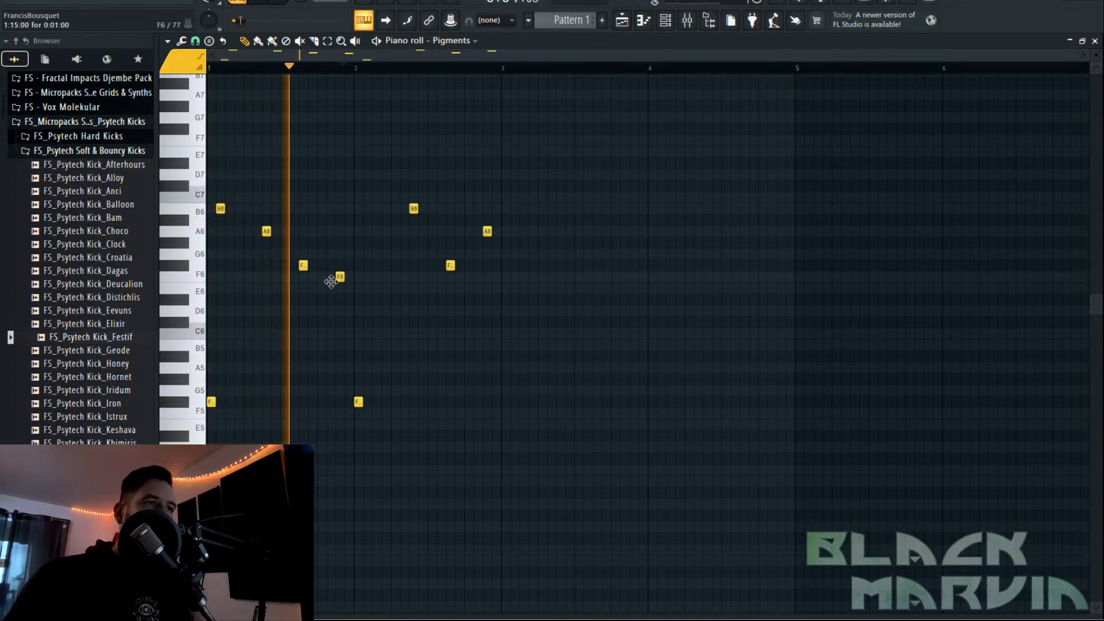
{"action": "left_click_drag", "start_coordinate": [340, 277], "coordinate": [340, 288]}
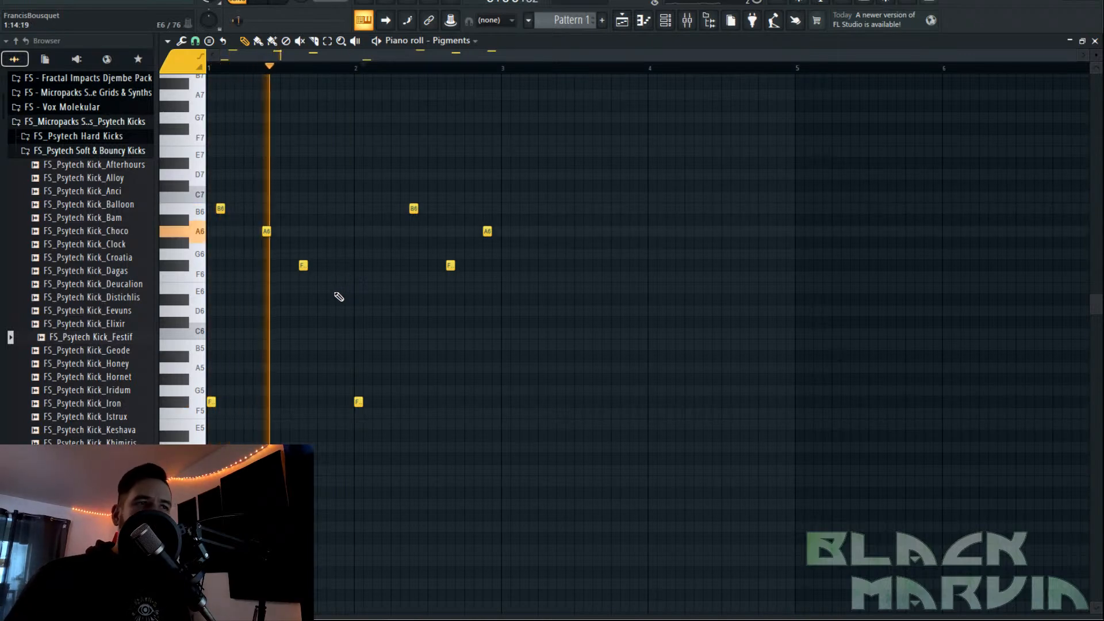
{"action": "left_click_drag", "start_coordinate": [266, 231], "coordinate": [268, 244]}
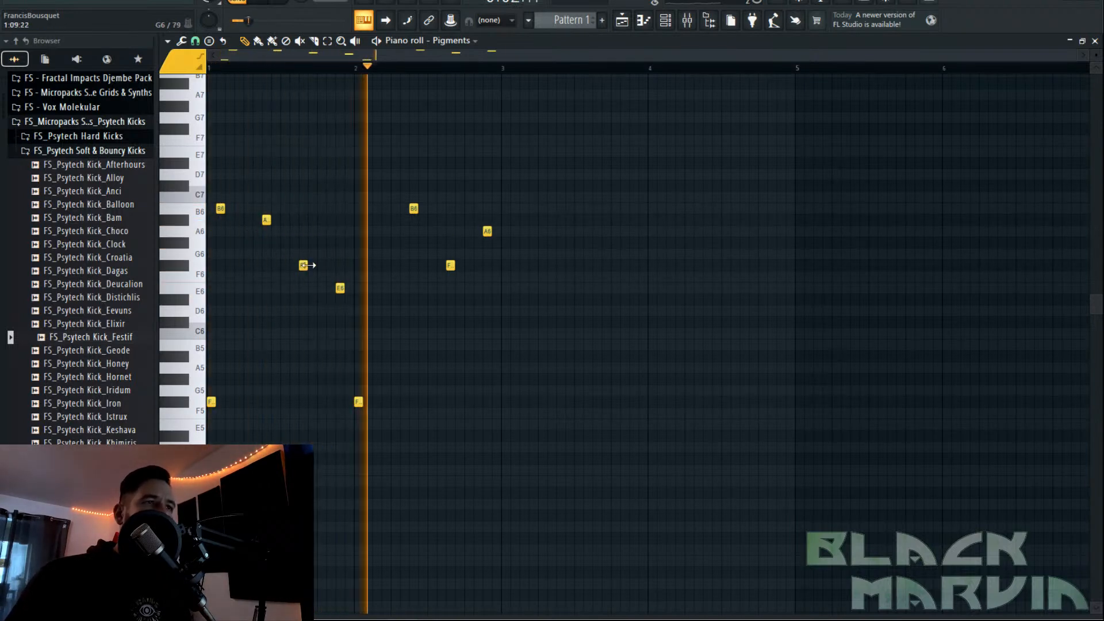
{"action": "left_click", "coordinate": [274, 252]}
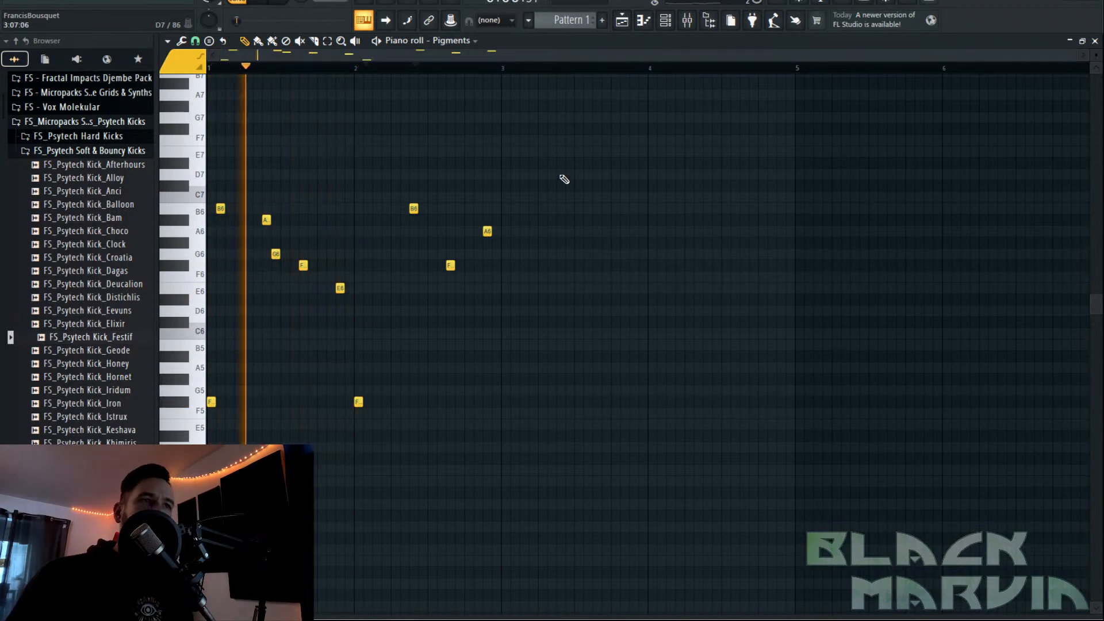
Delete the notes in bar 2 and duplicate the bar 1 phrase in their place.
{"action": "left_click_drag", "start_coordinate": [560, 171], "coordinate": [357, 406]}
{"action": "key", "text": "Delete"}
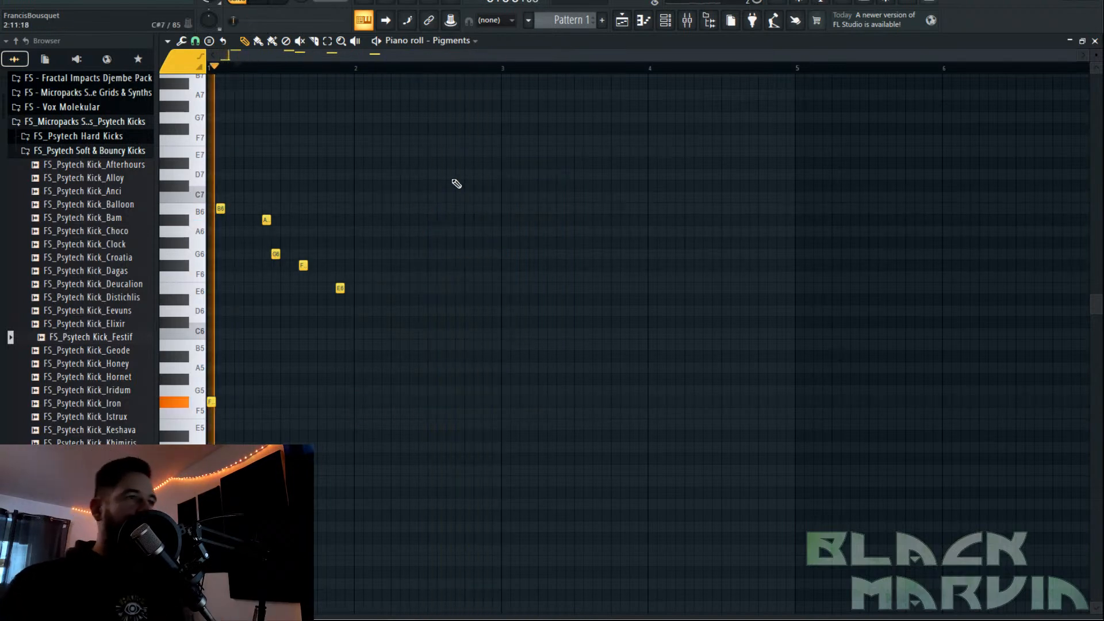
{"action": "left_click_drag", "start_coordinate": [458, 167], "coordinate": [198, 425]}
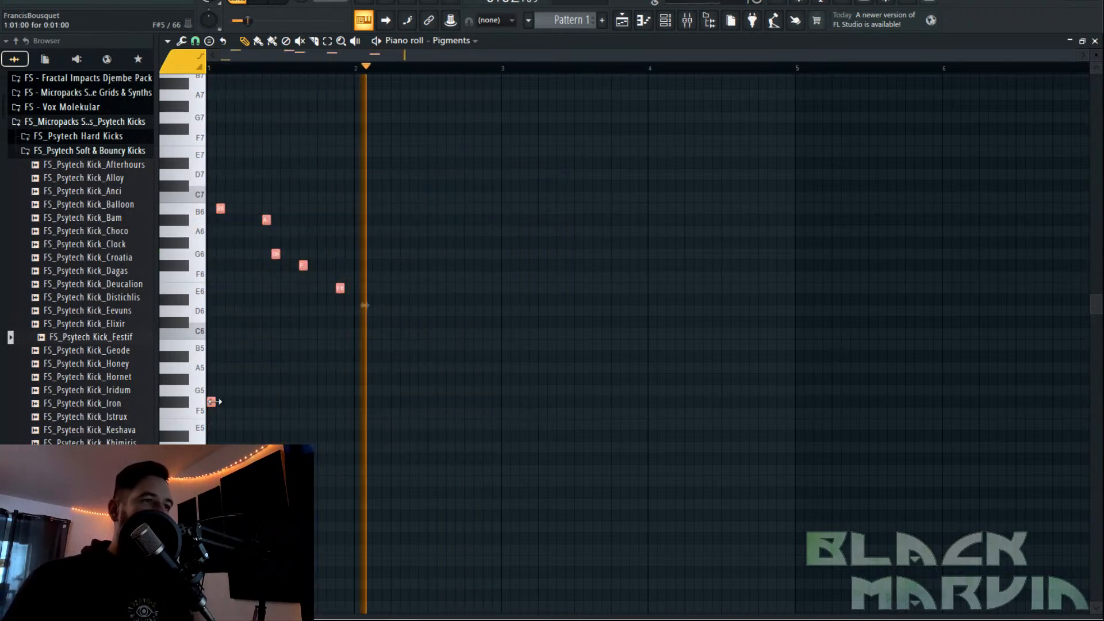
{"action": "key", "text": "ctrl+b"}
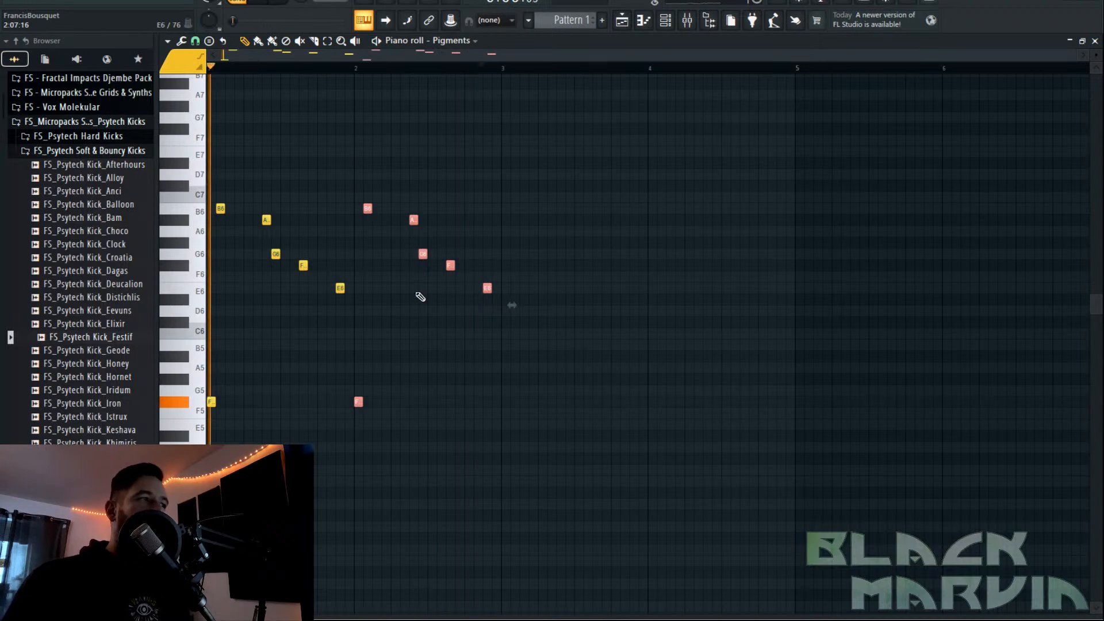
Shift bar 2's first B6 note one grid step later, keeping an F#5 at the start of the bar, and play the melody.
{"action": "left_click", "coordinate": [676, 25]}
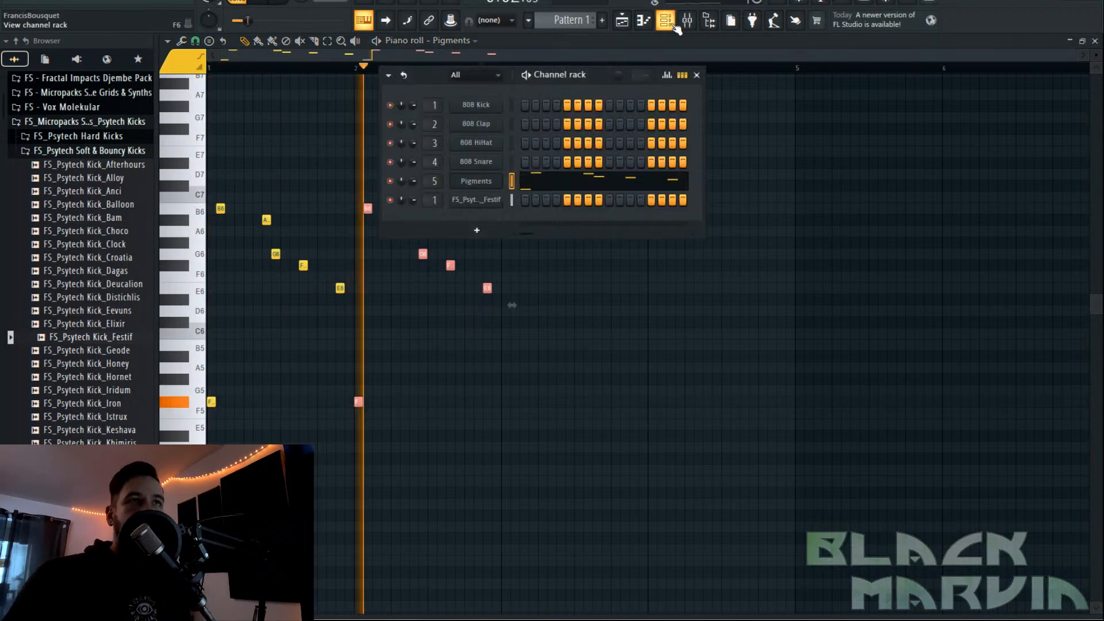
{"action": "left_click", "coordinate": [468, 385]}
{"action": "right_click", "coordinate": [358, 401]}
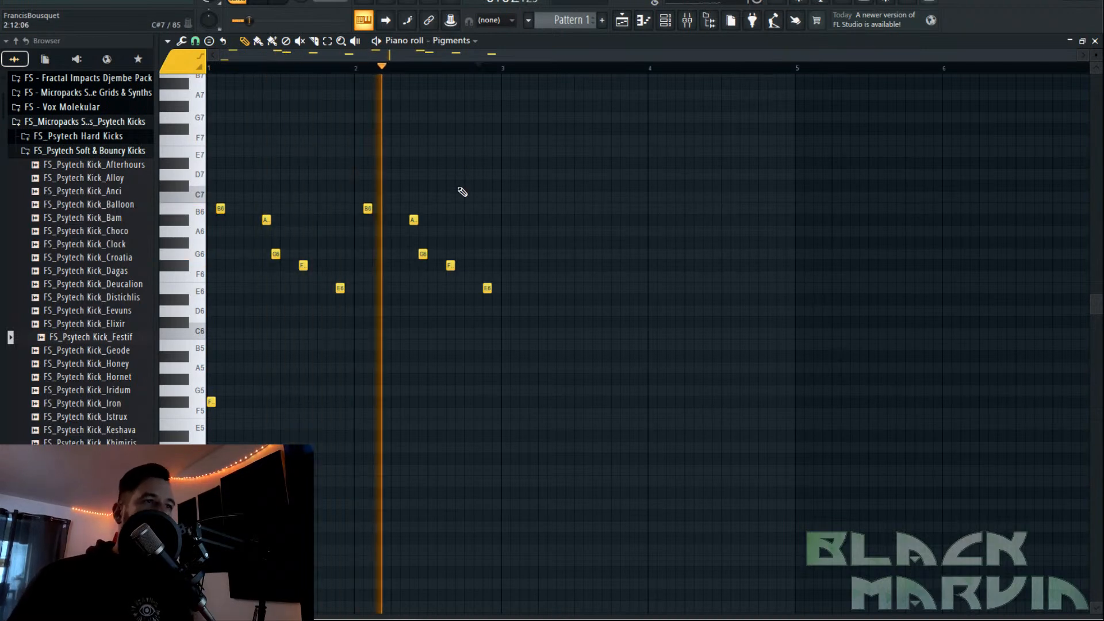
{"action": "key", "text": "space"}
{"action": "left_click_drag", "start_coordinate": [578, 167], "coordinate": [368, 345]}
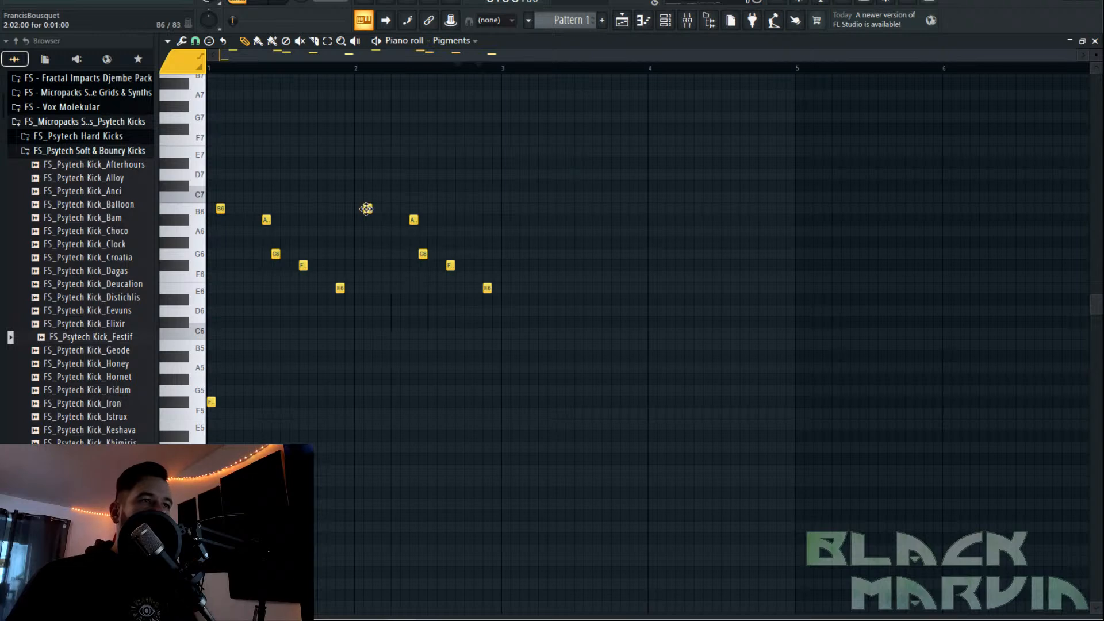
{"action": "key", "text": "space"}
{"action": "left_click", "coordinate": [370, 403]}
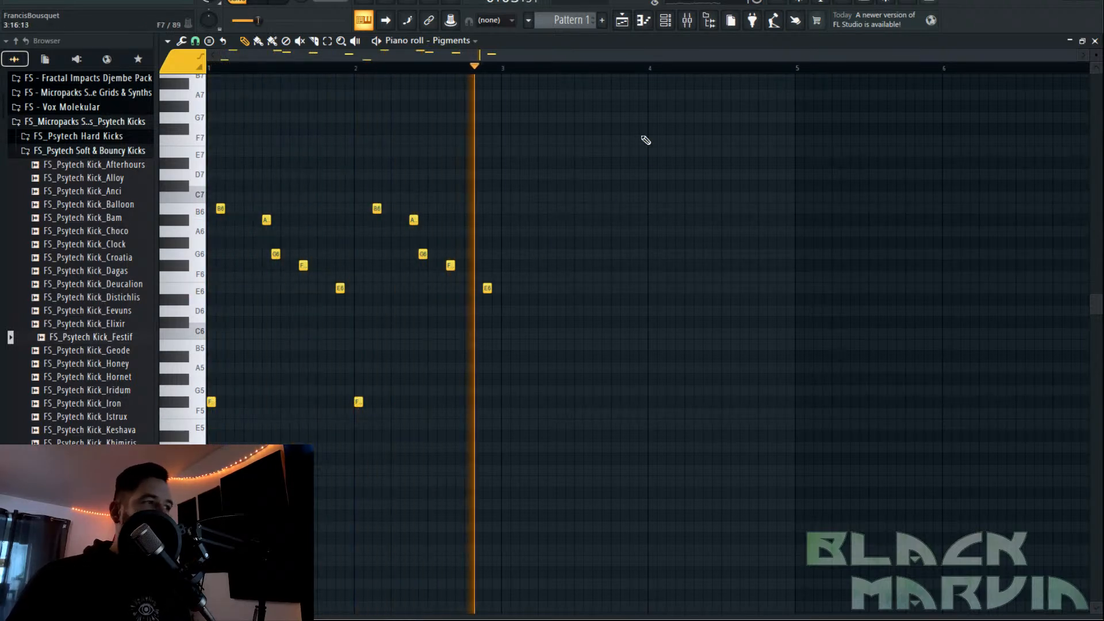
{"action": "key", "text": "space"}
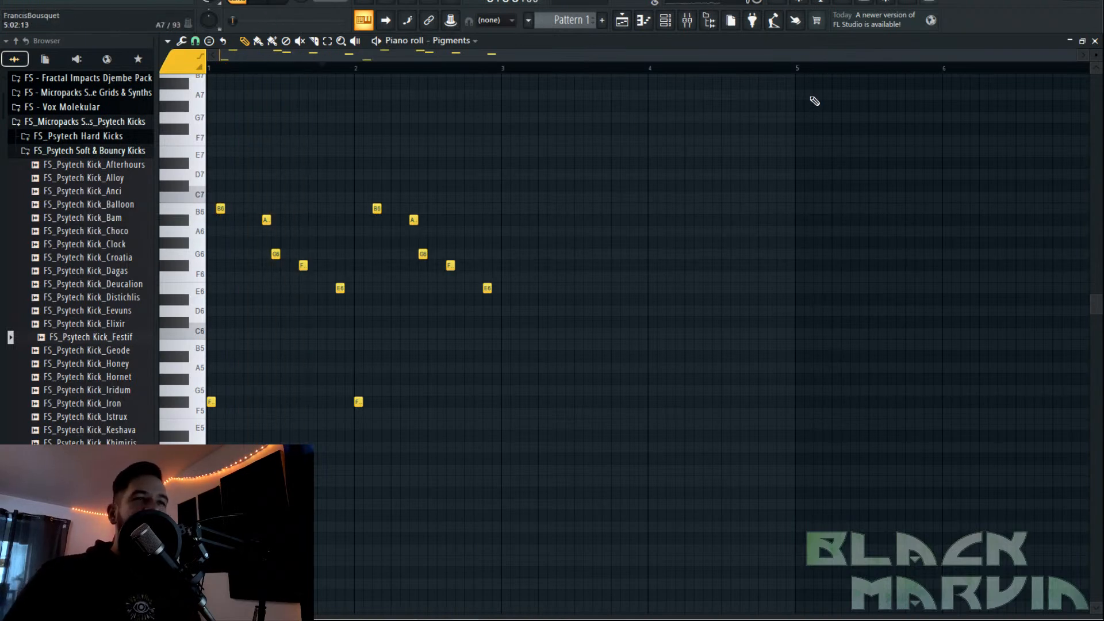
{"action": "left_click", "coordinate": [687, 21]}
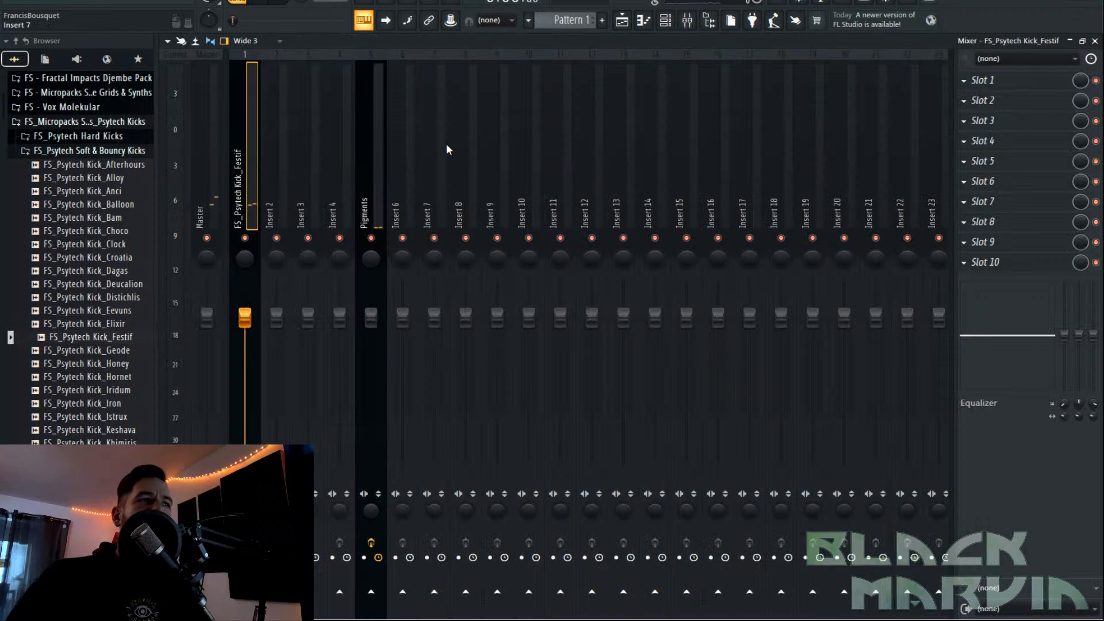
{"action": "left_click", "coordinate": [639, 21]}
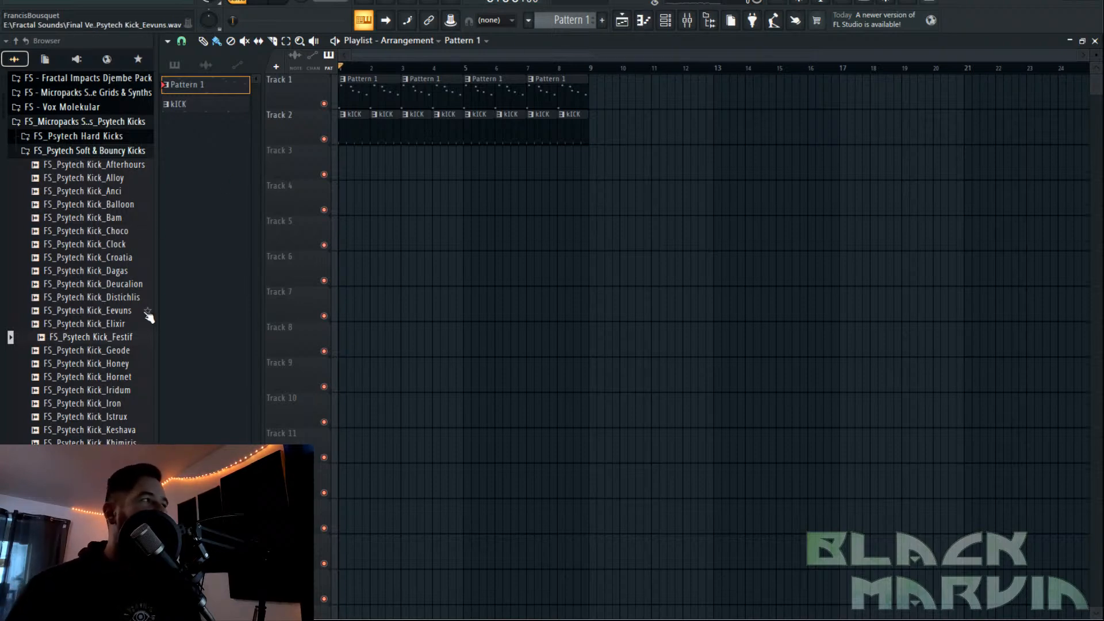
{"action": "scroll", "coordinate": [109, 286], "scroll_direction": "down", "scroll_amount": 8}
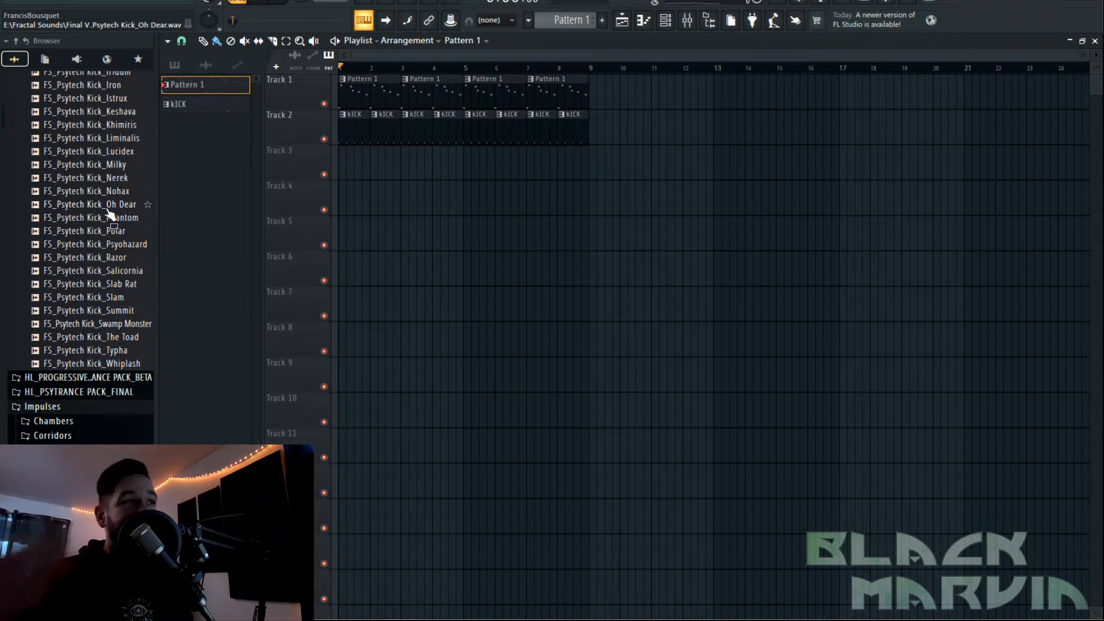
{"action": "scroll", "coordinate": [109, 212], "scroll_direction": "up", "scroll_amount": 6}
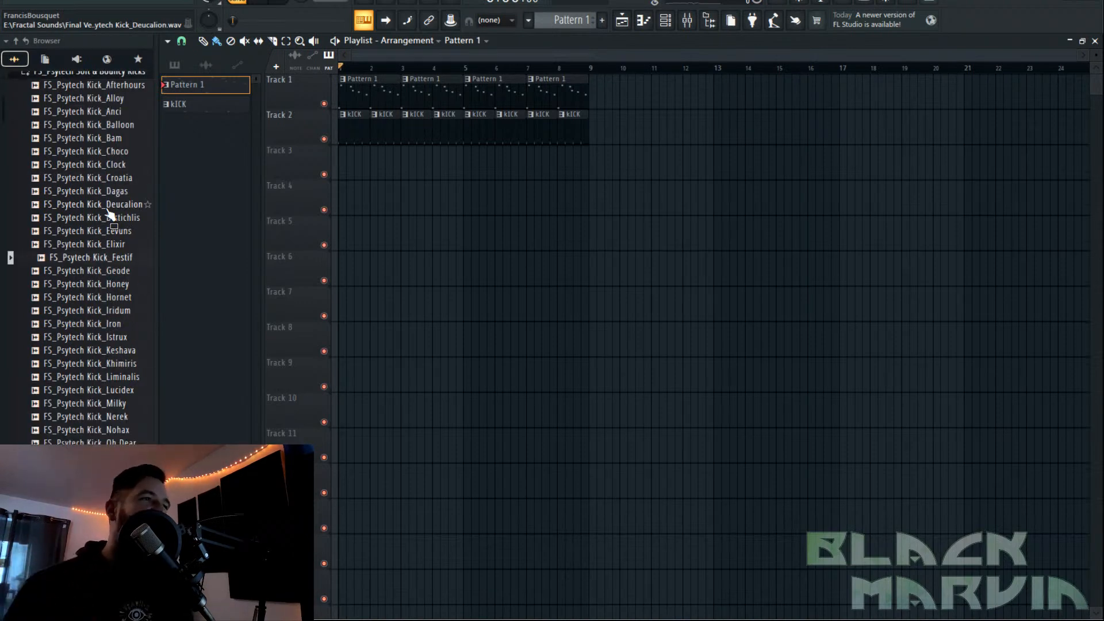
{"action": "scroll", "coordinate": [110, 213], "scroll_direction": "up", "scroll_amount": 4}
{"action": "scroll", "coordinate": [92, 250], "scroll_direction": "down", "scroll_amount": 2}
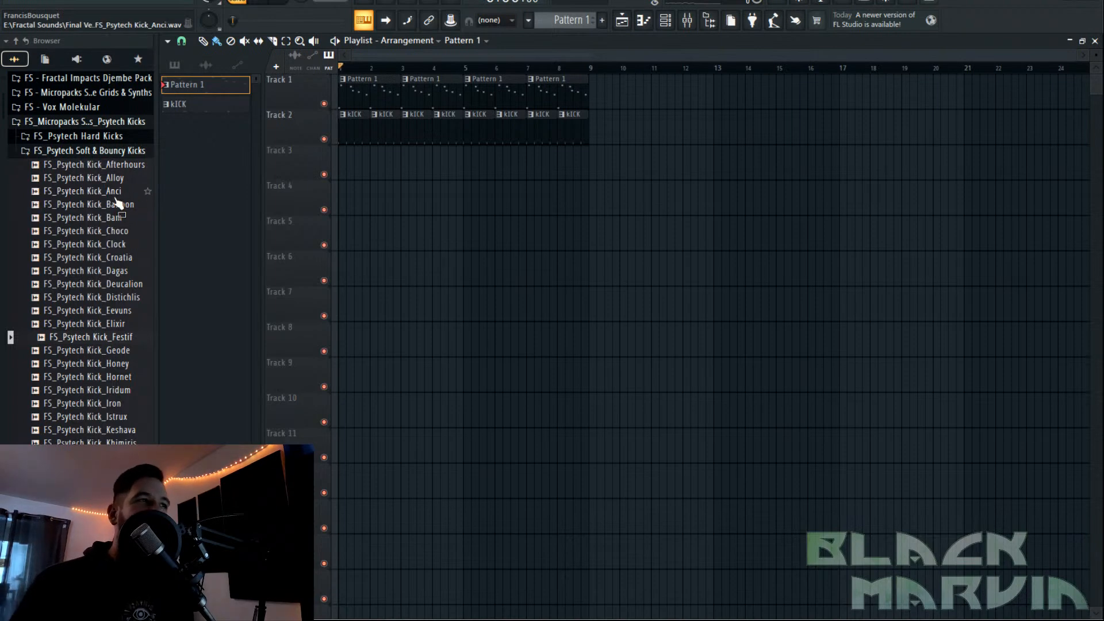
{"action": "left_click_drag", "start_coordinate": [100, 214], "coordinate": [515, 212]}
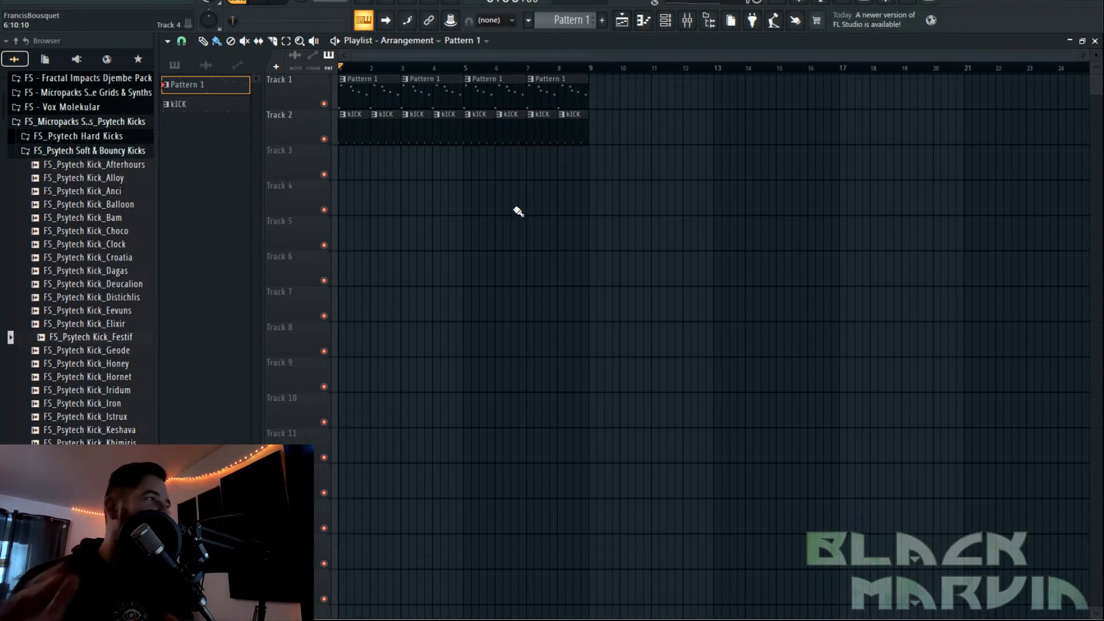
Add a second Pigments instrument as a new channel.
{"action": "left_click", "coordinate": [665, 20]}
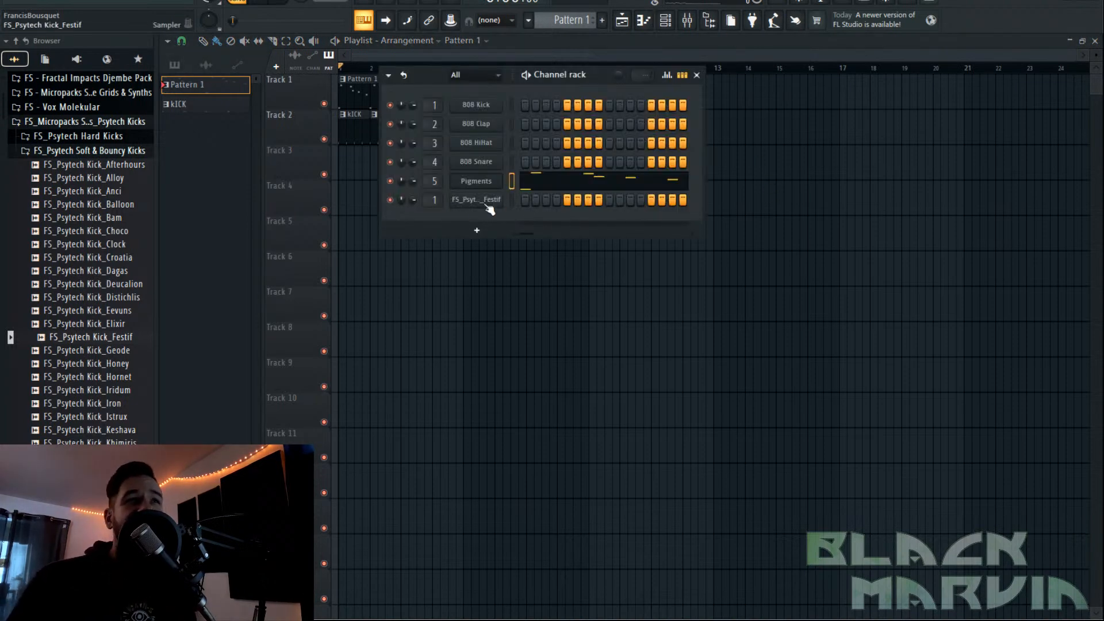
{"action": "left_click", "coordinate": [477, 230]}
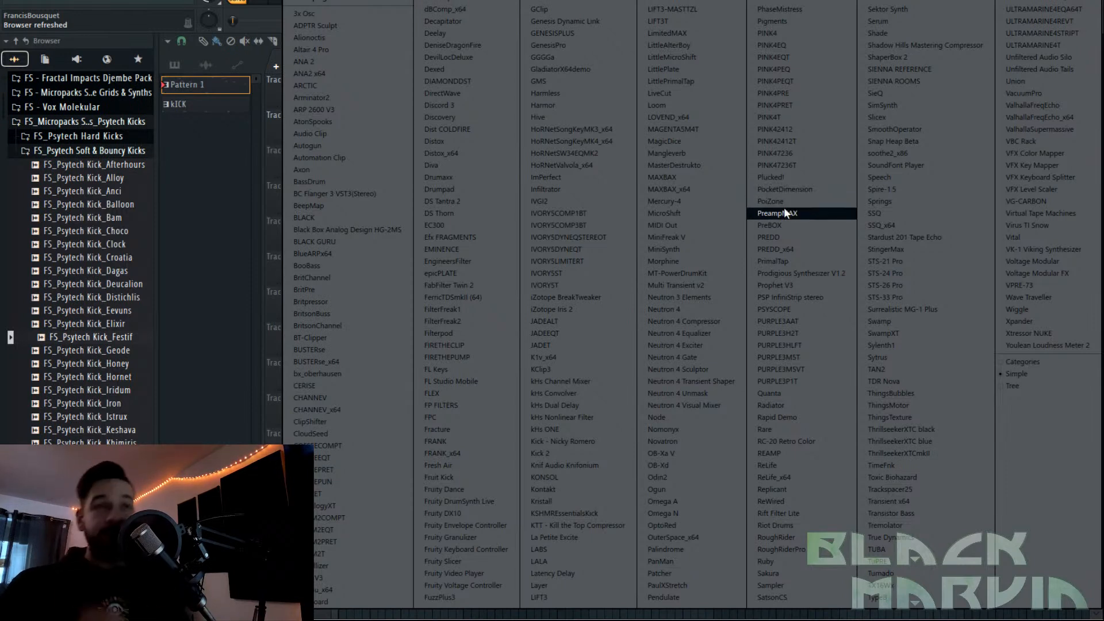
{"action": "left_click", "coordinate": [801, 25]}
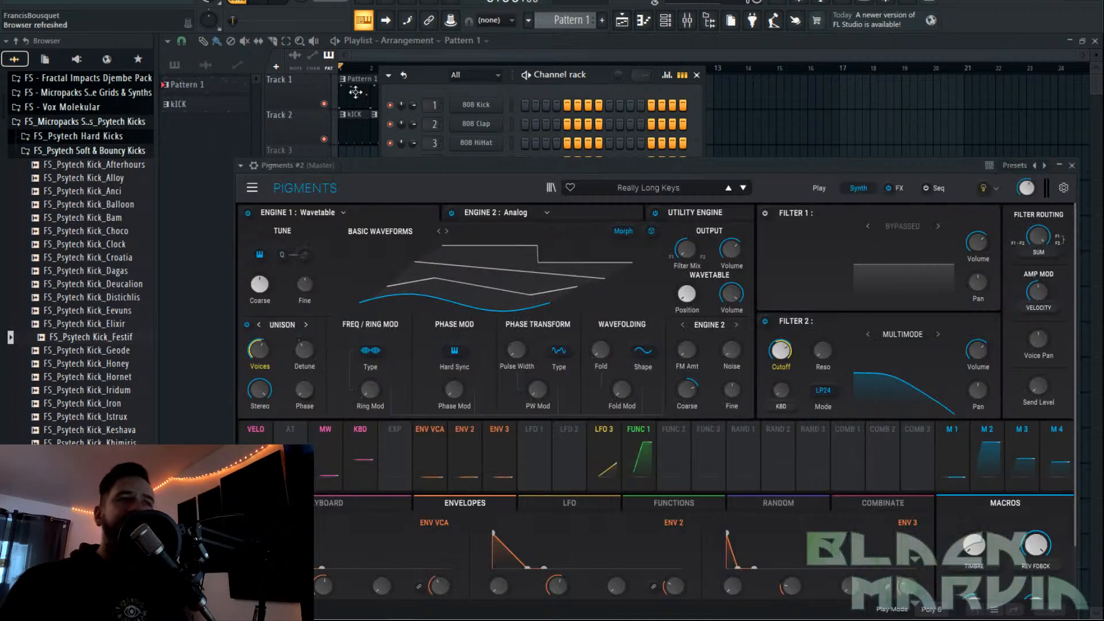
Add a Chorus to the empty third slot of FX B in the Pluck preset, adjusting its delay and setting feedback to 0.443.
{"action": "double_click", "coordinate": [356, 92]}
{"action": "left_click", "coordinate": [665, 20]}
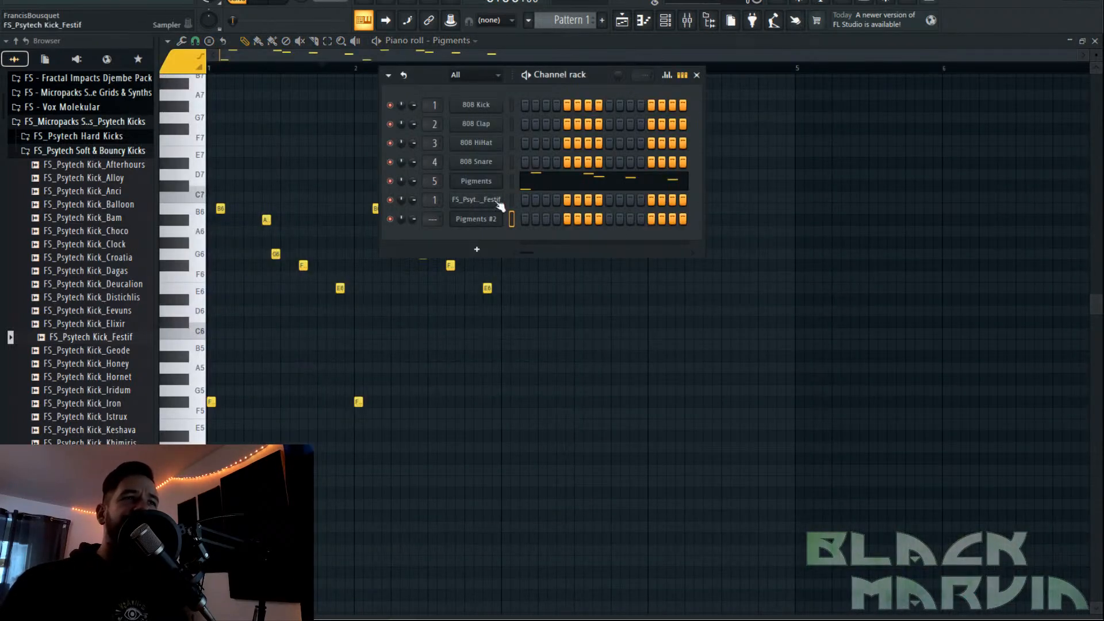
{"action": "left_click", "coordinate": [484, 186]}
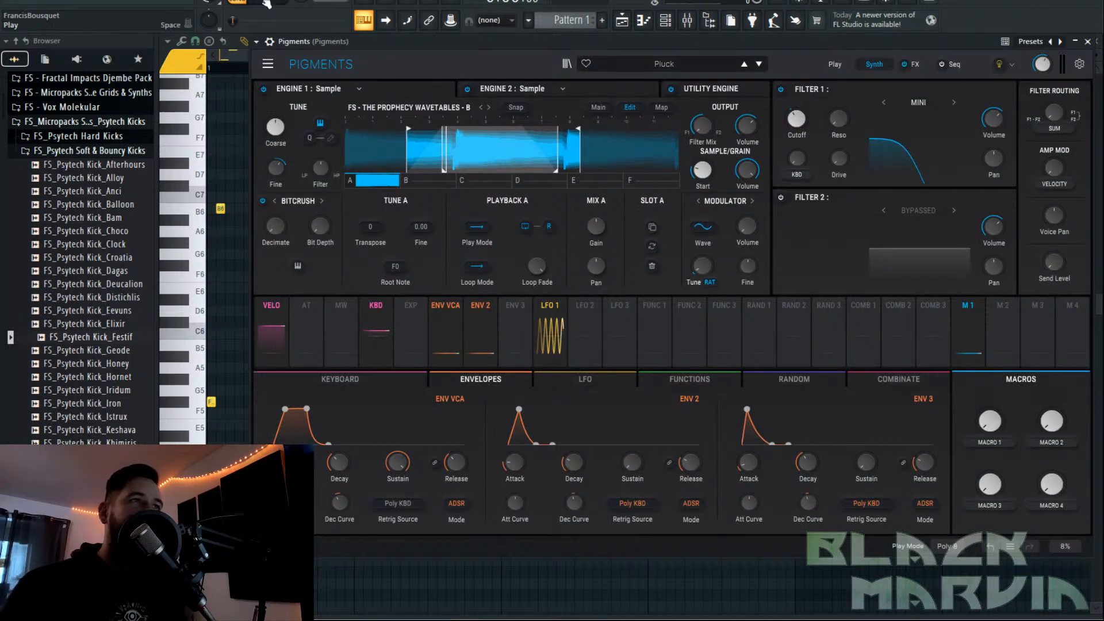
{"action": "left_click", "coordinate": [915, 64]}
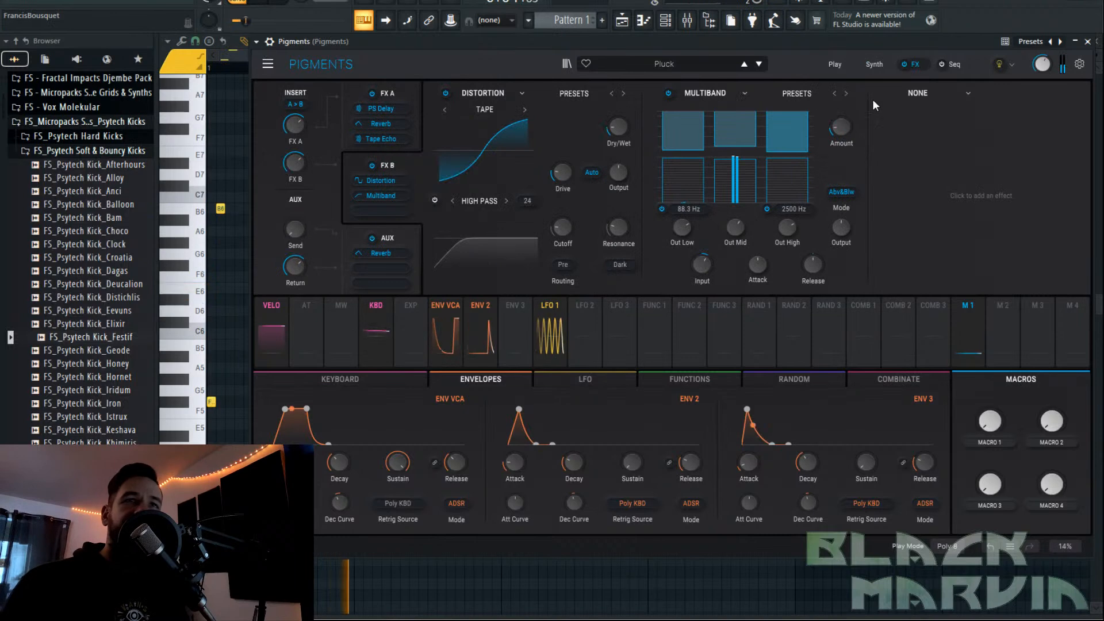
{"action": "left_click", "coordinate": [914, 95]}
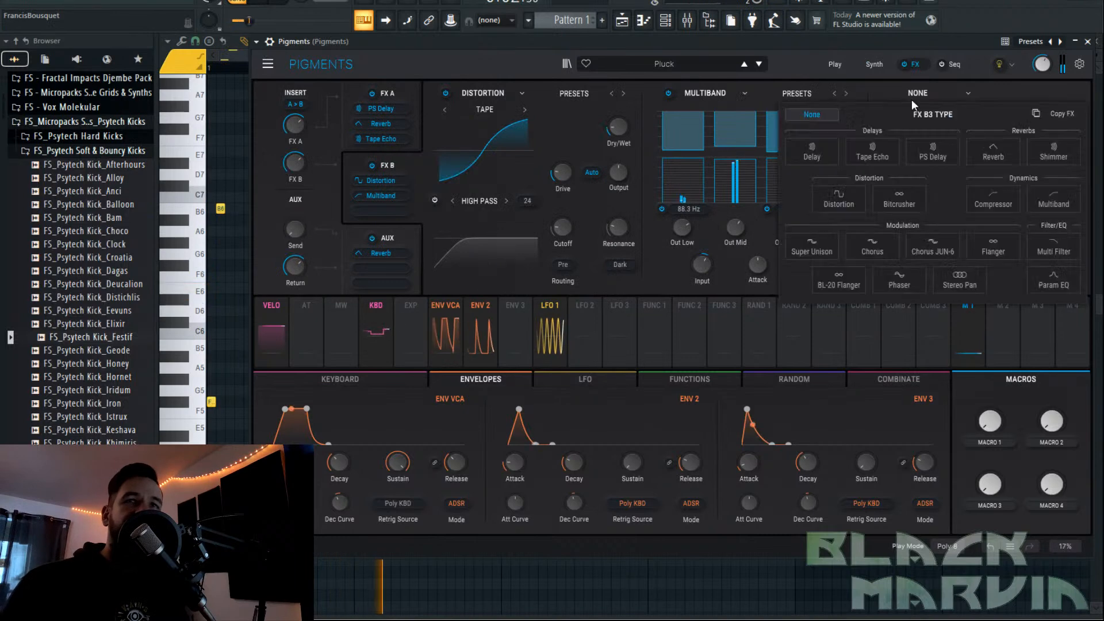
{"action": "left_click", "coordinate": [875, 247]}
{"action": "left_click_drag", "start_coordinate": [954, 224], "coordinate": [957, 230]}
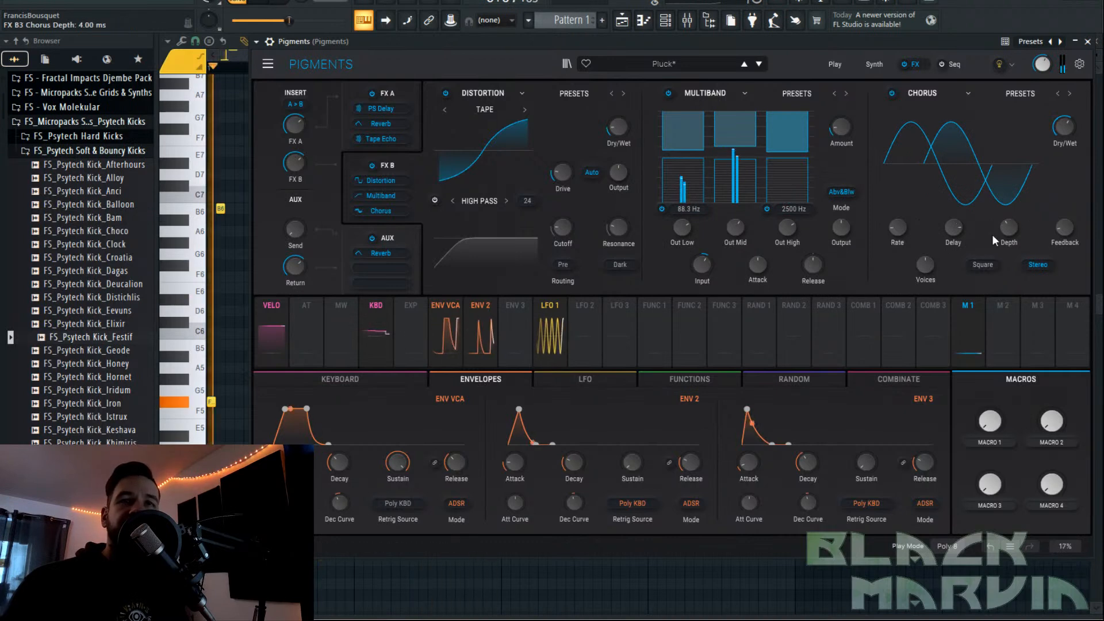
{"action": "left_click_drag", "start_coordinate": [1069, 235], "coordinate": [1063, 221]}
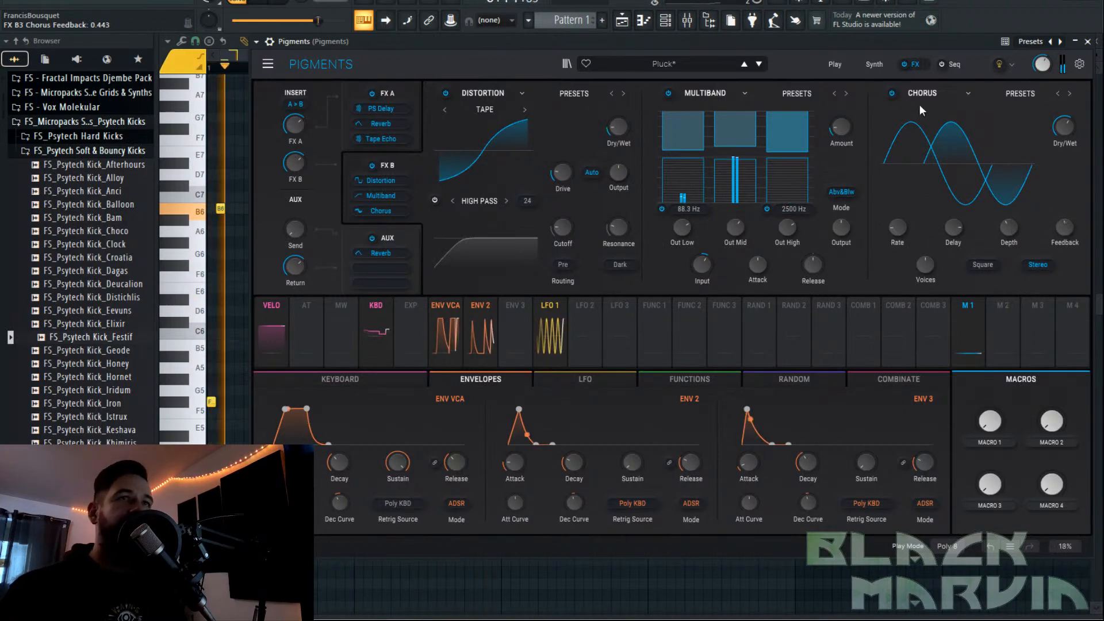
Solo the Pigments track in the mixer.
{"action": "key", "text": "F5"}
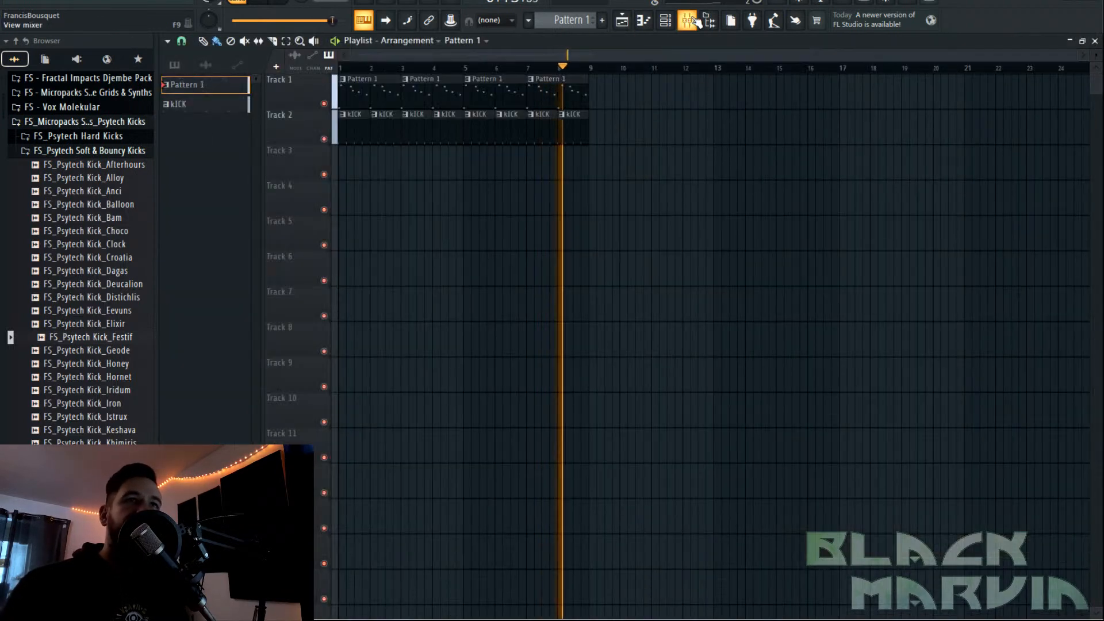
{"action": "key", "text": "F9"}
{"action": "left_click", "coordinate": [978, 182]}
{"action": "left_click", "coordinate": [981, 208]}
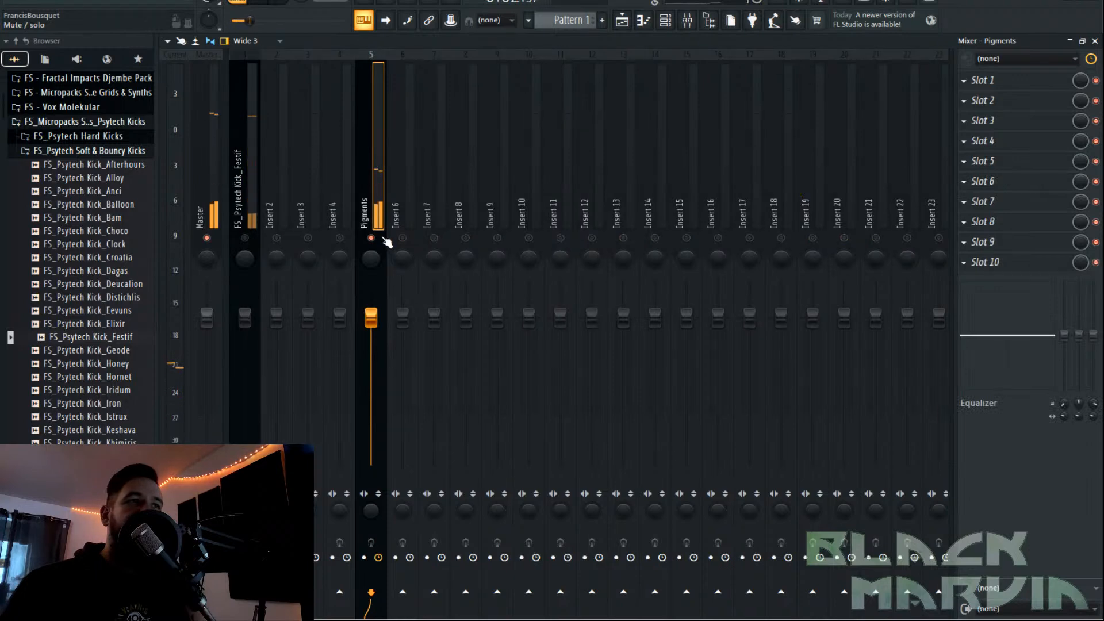
Insert Duck in slot 4 of the Pigments mixer track and load its user preset Synth 3.
{"action": "left_click", "coordinate": [981, 181]}
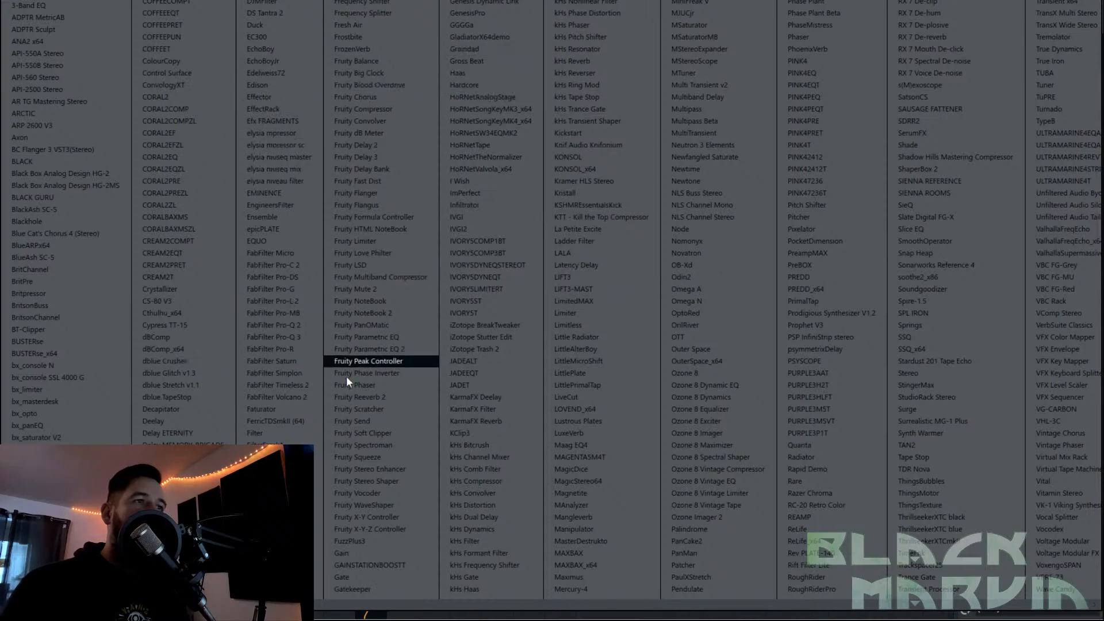
{"action": "left_click", "coordinate": [249, 24]}
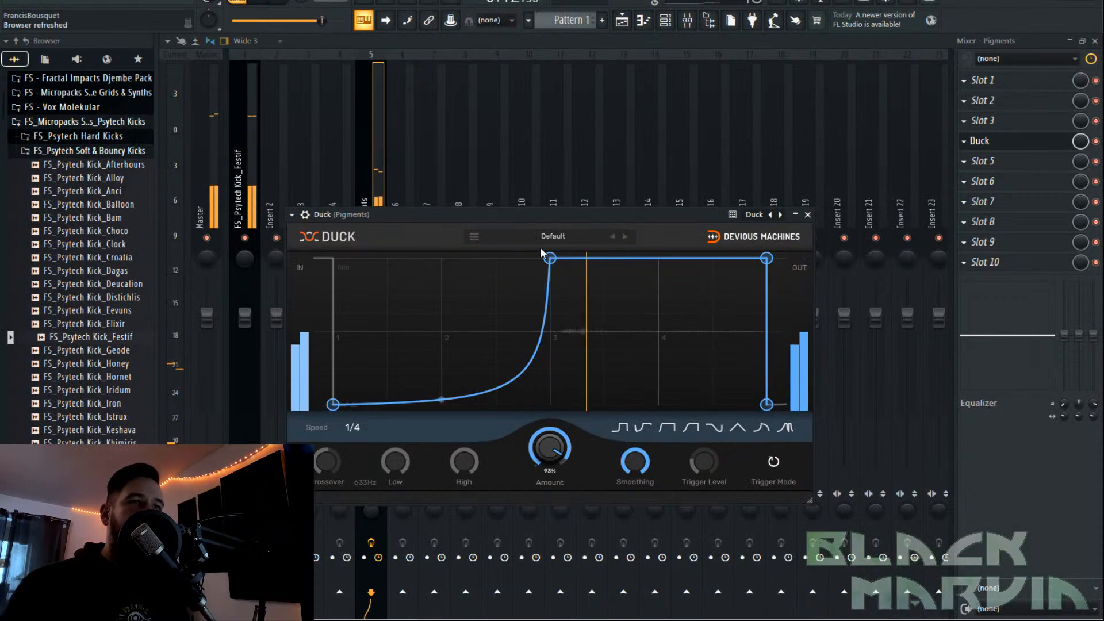
{"action": "left_click", "coordinate": [517, 238]}
{"action": "mouse_move", "coordinate": [566, 266]}
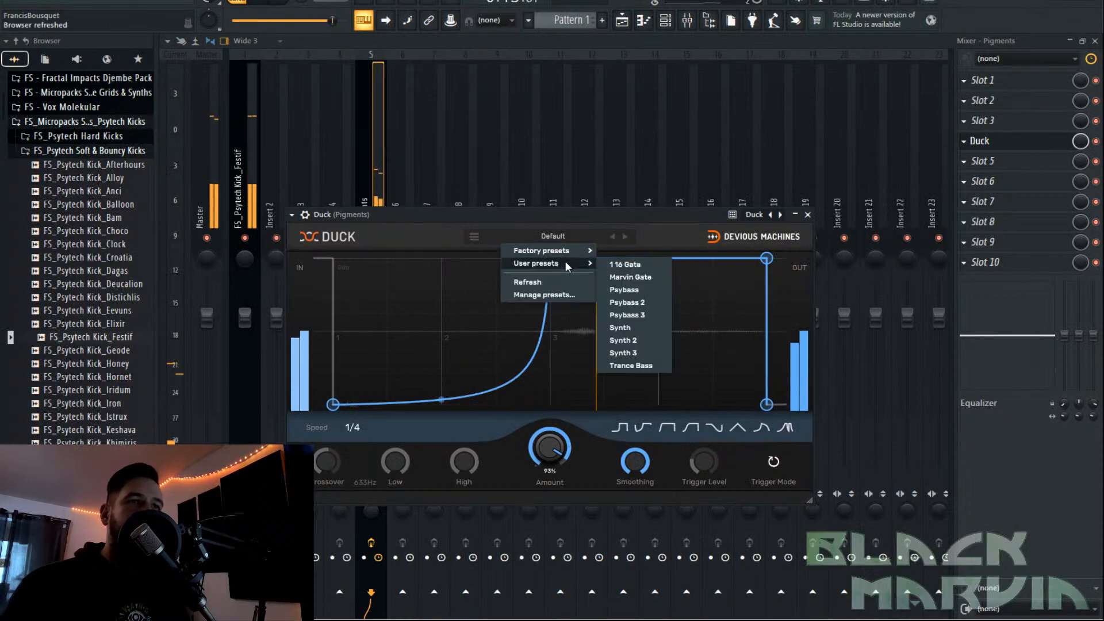
{"action": "left_click", "coordinate": [622, 352]}
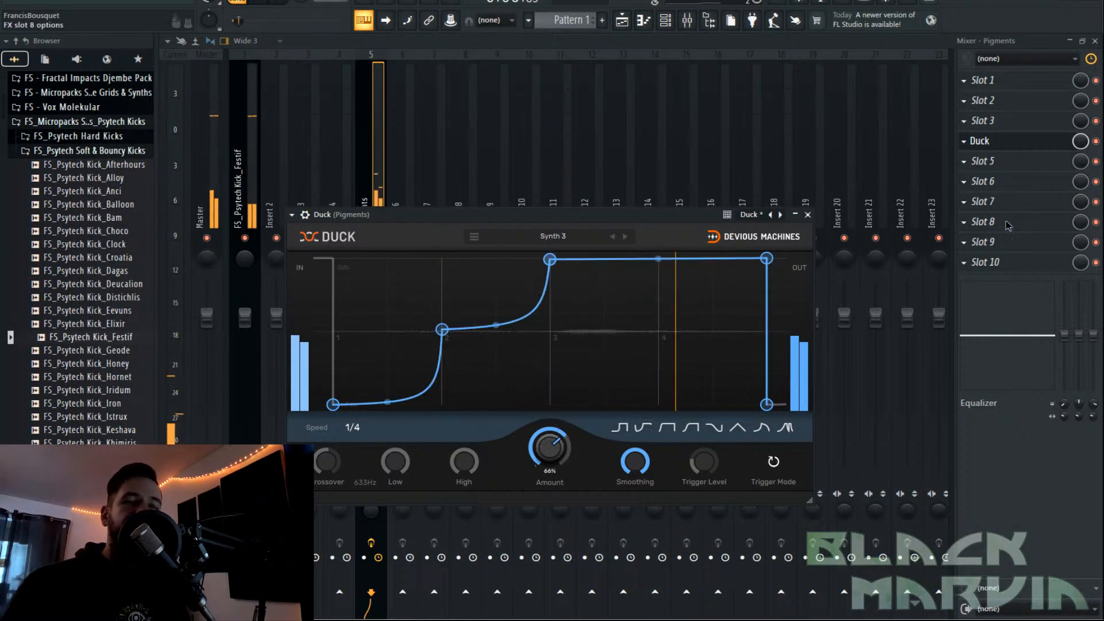
Add Blue Cat's Chorus 4 (Stereo) to the Pigments track with delay 24.10 ms, depth 84%, rate 1.10 Hz and wet 7%.
{"action": "left_click", "coordinate": [983, 161]}
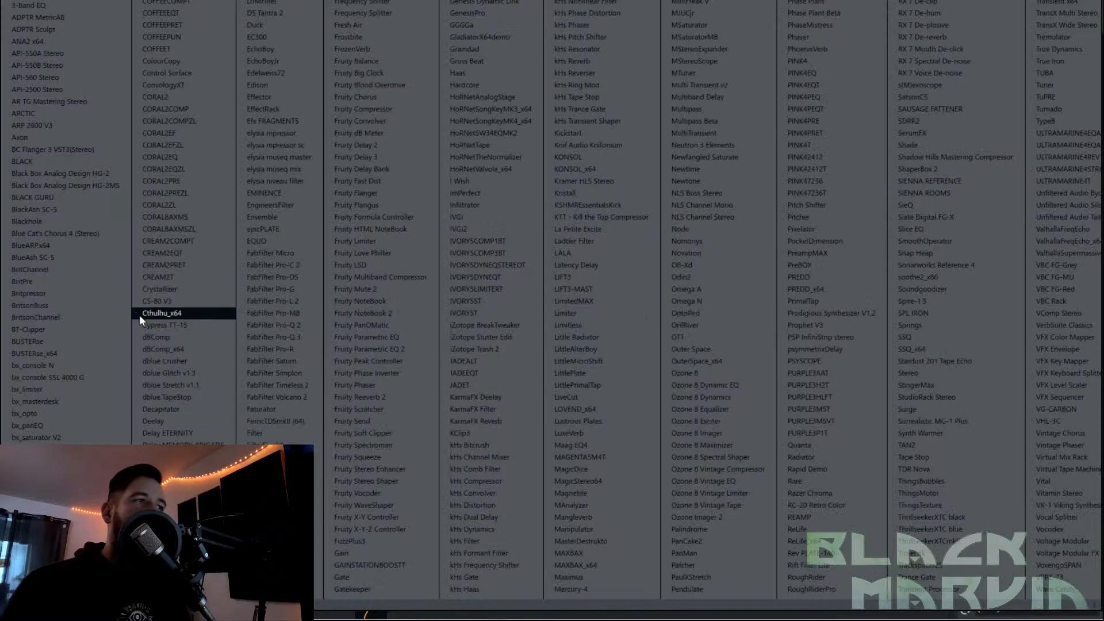
{"action": "left_click", "coordinate": [81, 236]}
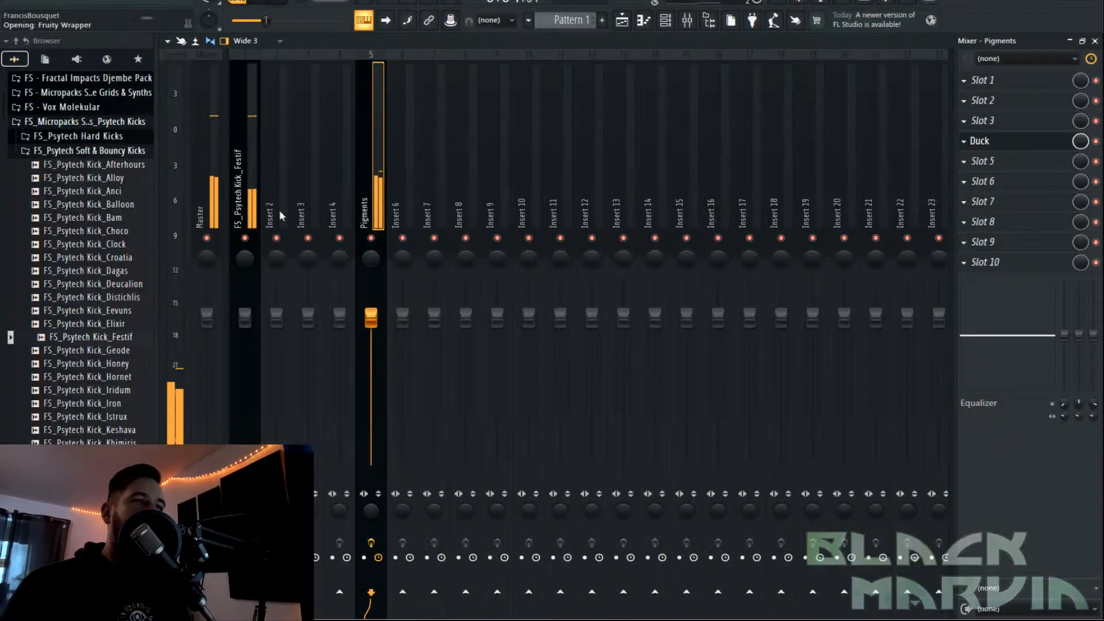
{"action": "left_click_drag", "start_coordinate": [327, 264], "coordinate": [382, 229]}
{"action": "mouse_move", "coordinate": [431, 262]}
{"action": "left_mouse_down"}
{"action": "mouse_move", "coordinate": [434, 246]}
{"action": "mouse_move", "coordinate": [440, 258]}
{"action": "left_mouse_up"}
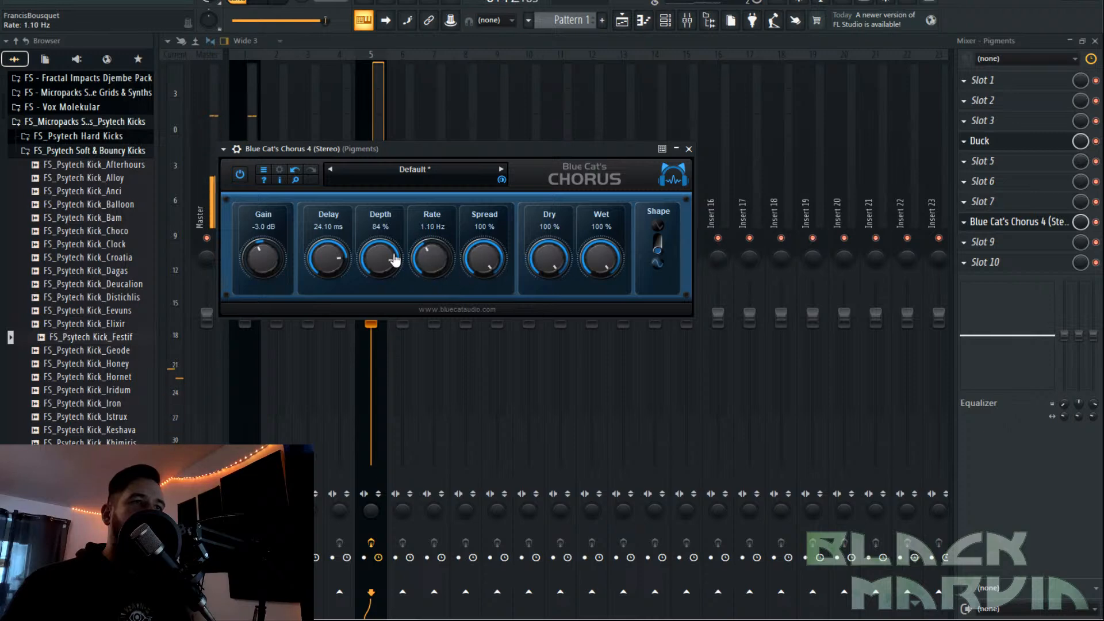
{"action": "left_click_drag", "start_coordinate": [601, 259], "coordinate": [573, 345]}
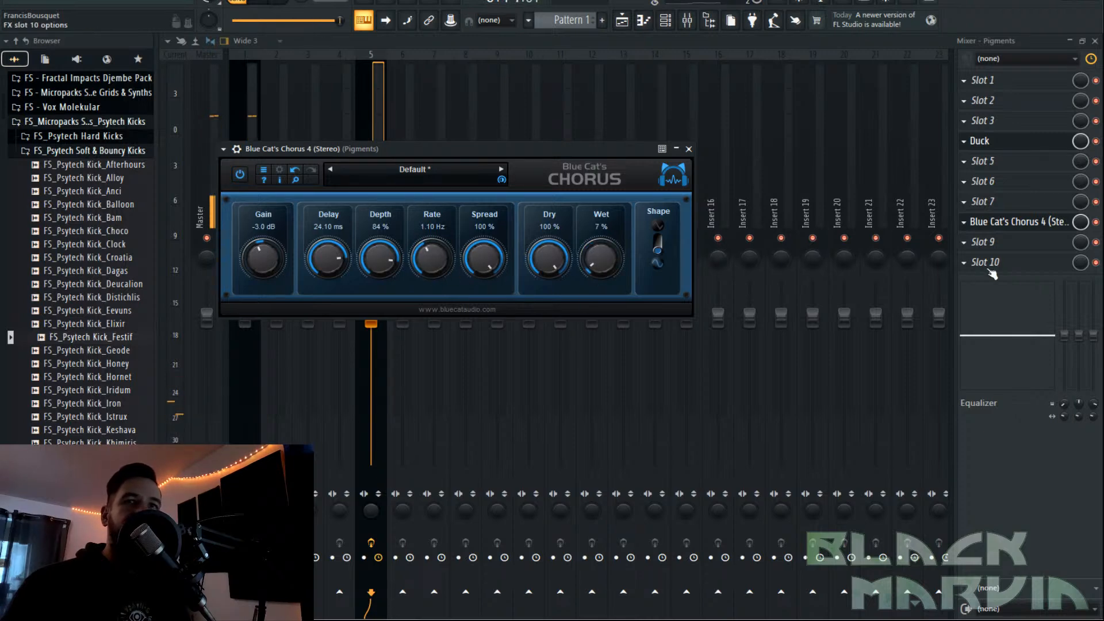
Move the chorus up to slot 6 and load BritsonChannel in slot 8 with its gain at 5.9.
{"action": "left_click_drag", "start_coordinate": [1005, 222], "coordinate": [1006, 182]}
{"action": "left_click", "coordinate": [1013, 222]}
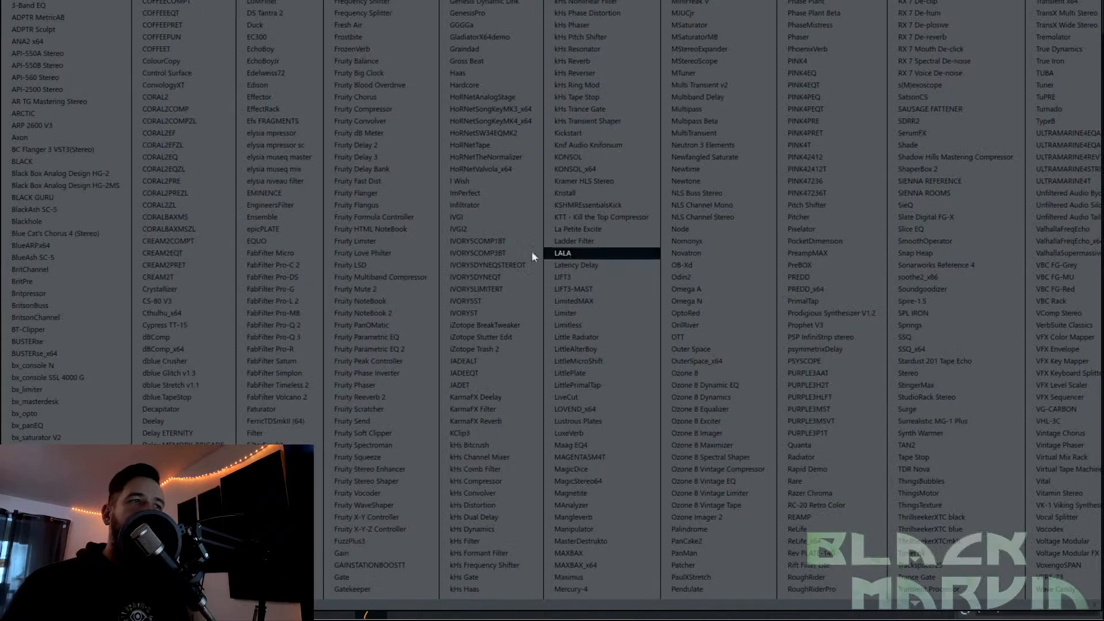
{"action": "left_click", "coordinate": [92, 319]}
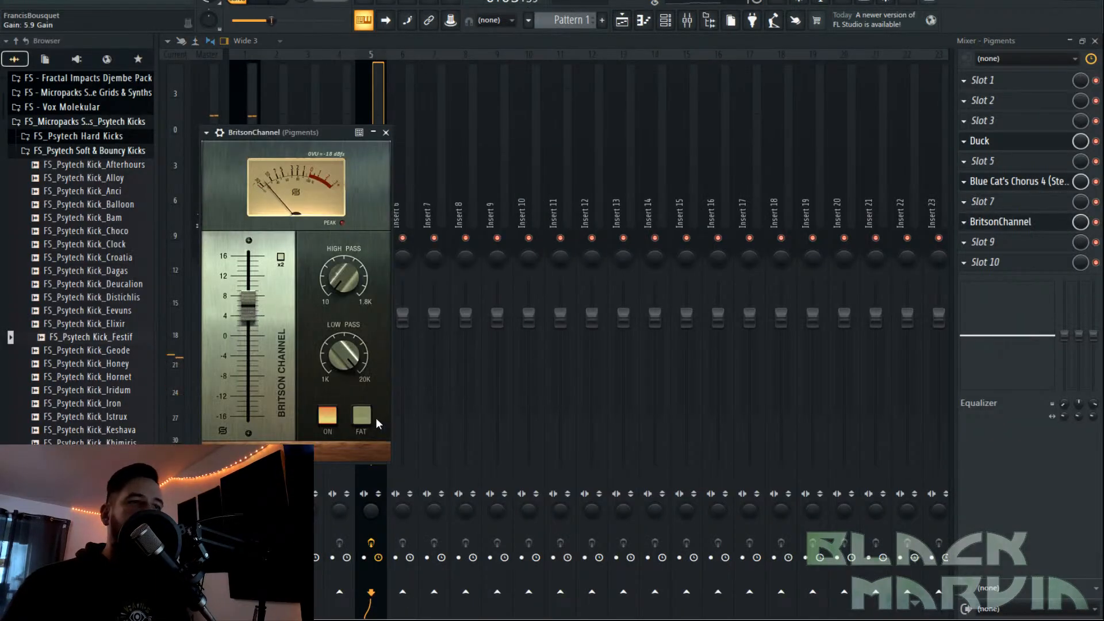
Add Fruity Parametric EQ 2 in slot 10, load the HP preset, lower the high-pass cutoff and dip band 4 in the low mids.
{"action": "left_click", "coordinate": [993, 262]}
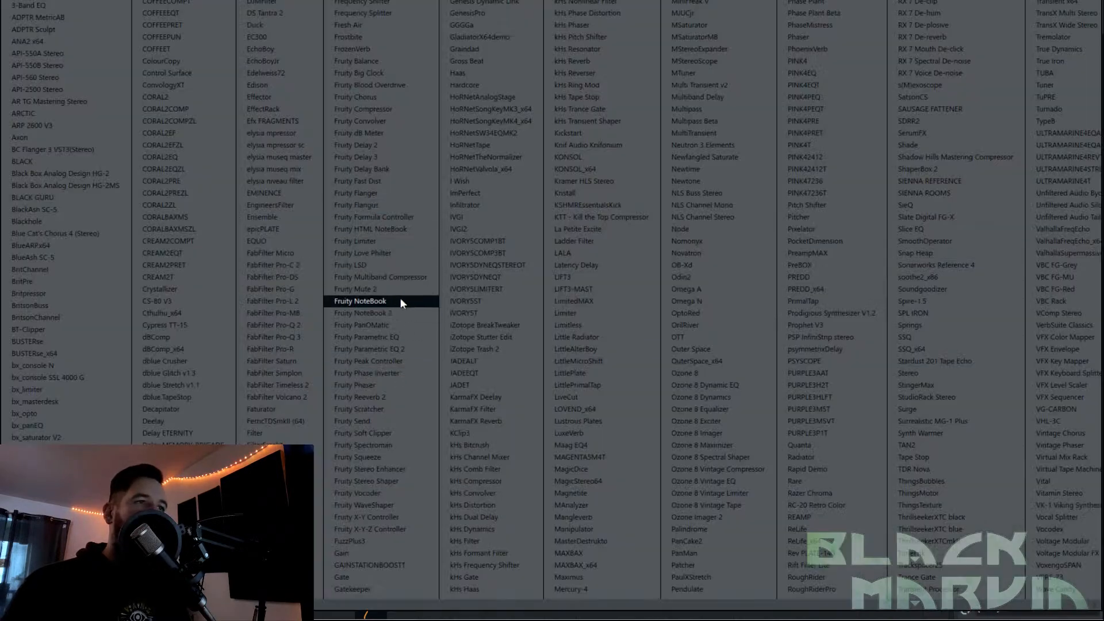
{"action": "left_click", "coordinate": [410, 348]}
{"action": "left_click", "coordinate": [273, 185]}
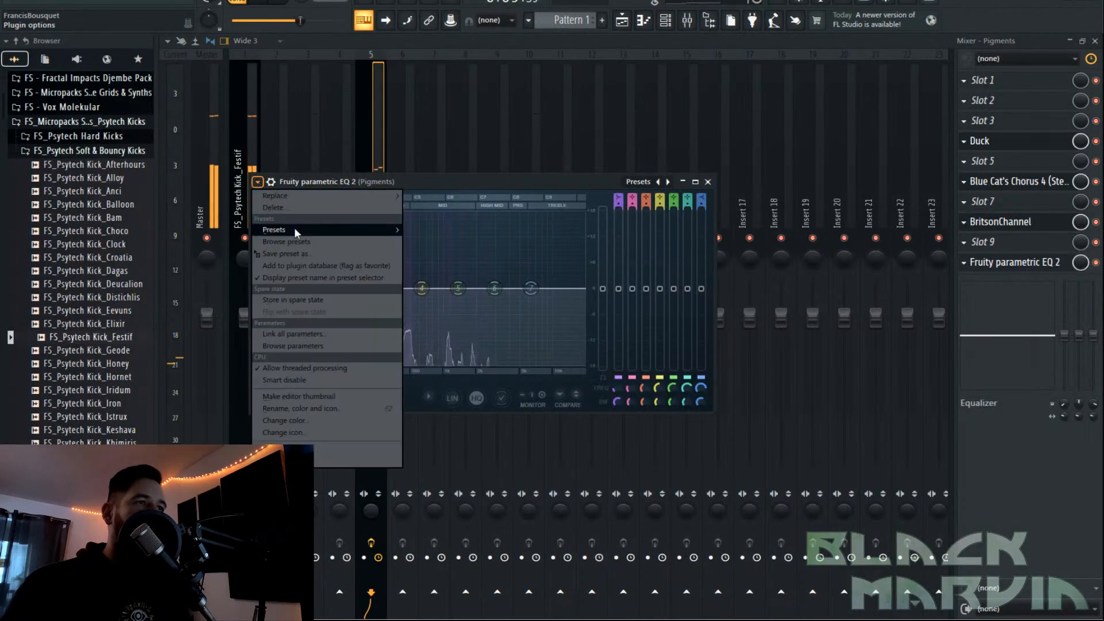
{"action": "mouse_move", "coordinate": [368, 230]}
{"action": "left_click", "coordinate": [448, 243]}
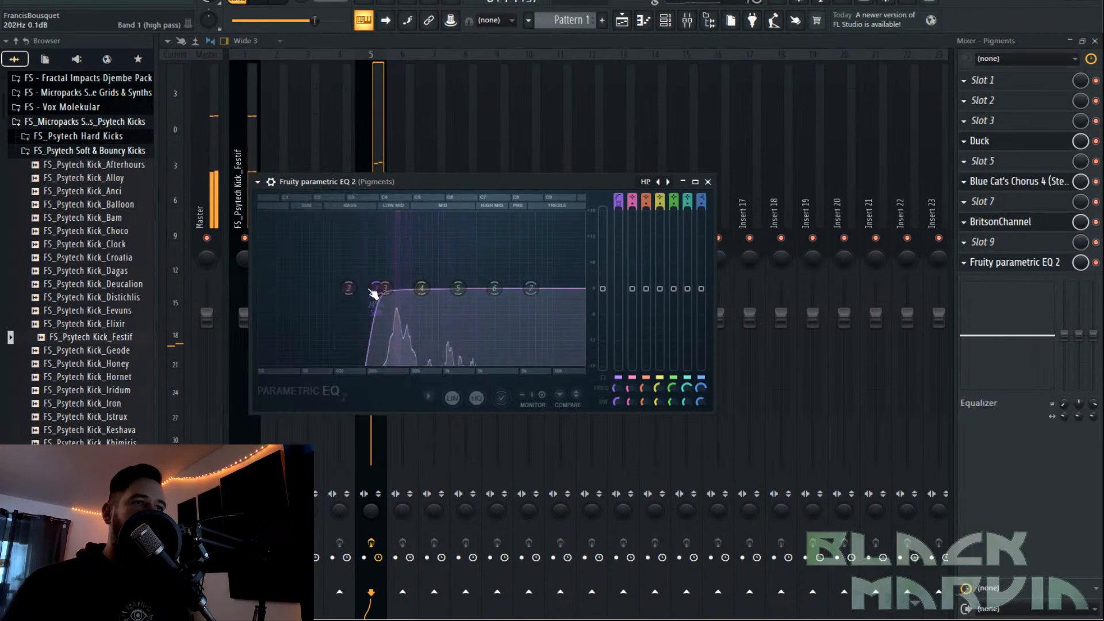
{"action": "left_click_drag", "start_coordinate": [434, 295], "coordinate": [411, 309]}
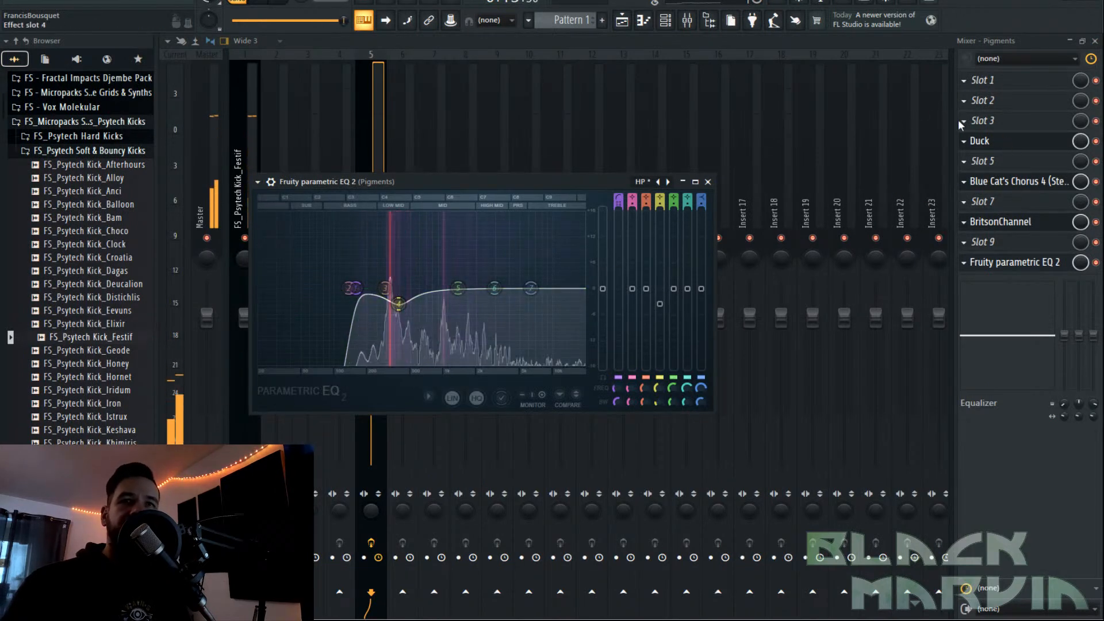
Save the project as IO-FOI TECHNO.flp in the WIP folder.
{"action": "left_click", "coordinate": [622, 22]}
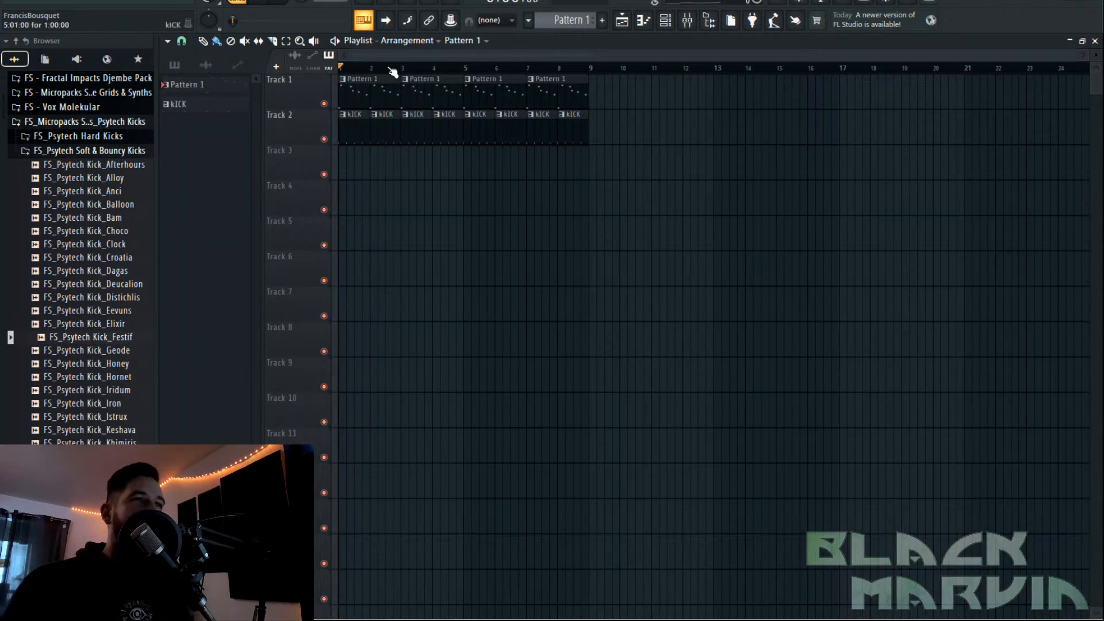
{"action": "left_click", "coordinate": [15, 5]}
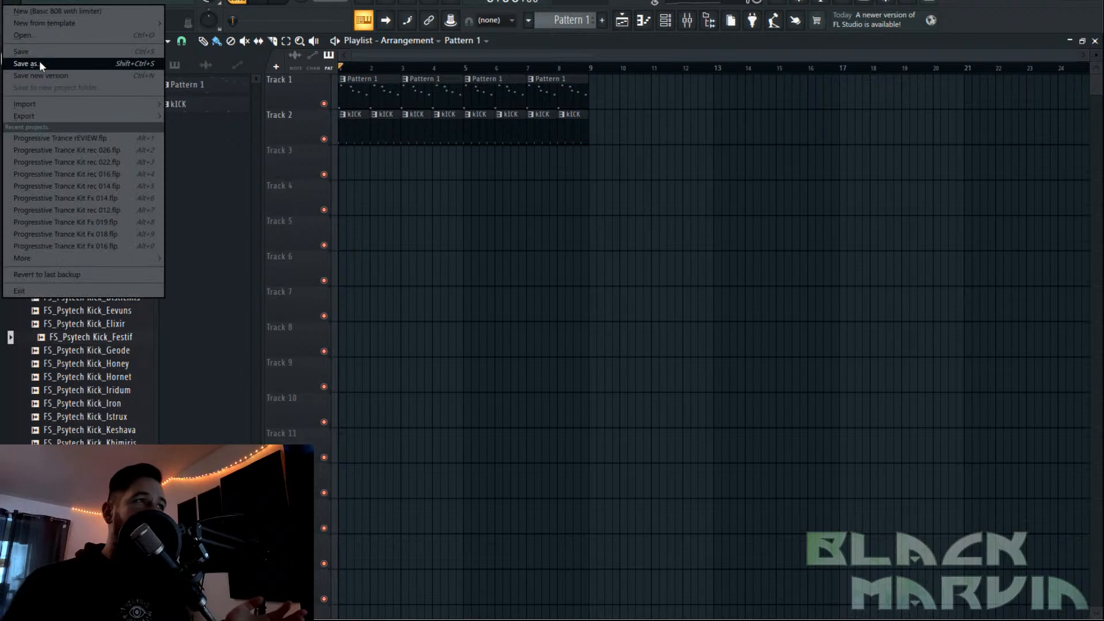
{"action": "left_click", "coordinate": [40, 60]}
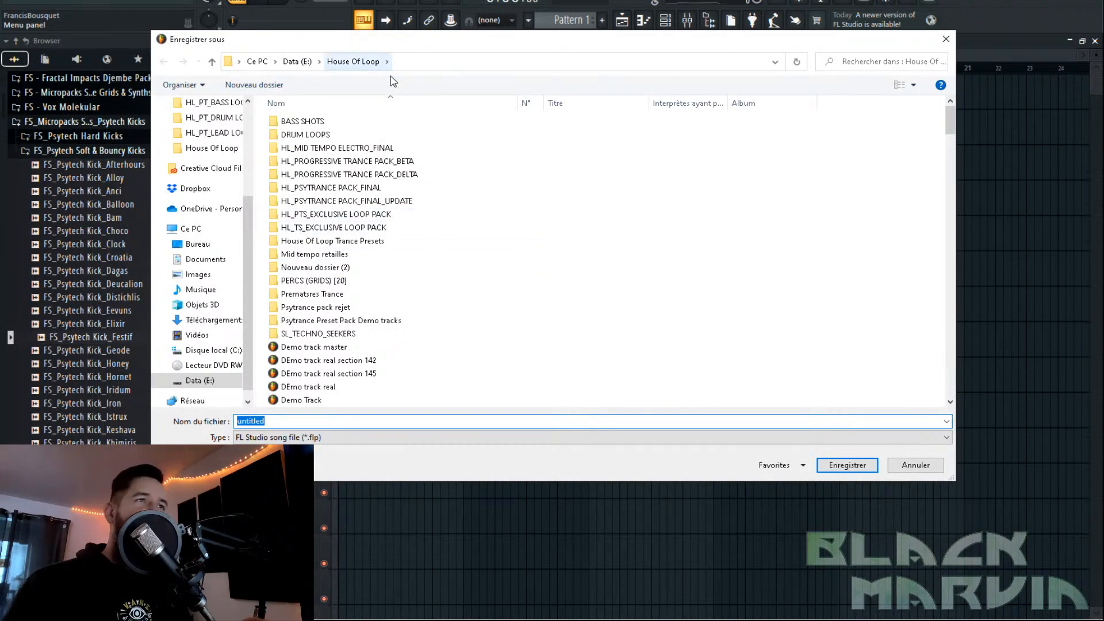
{"action": "key", "text": "alt+Up"}
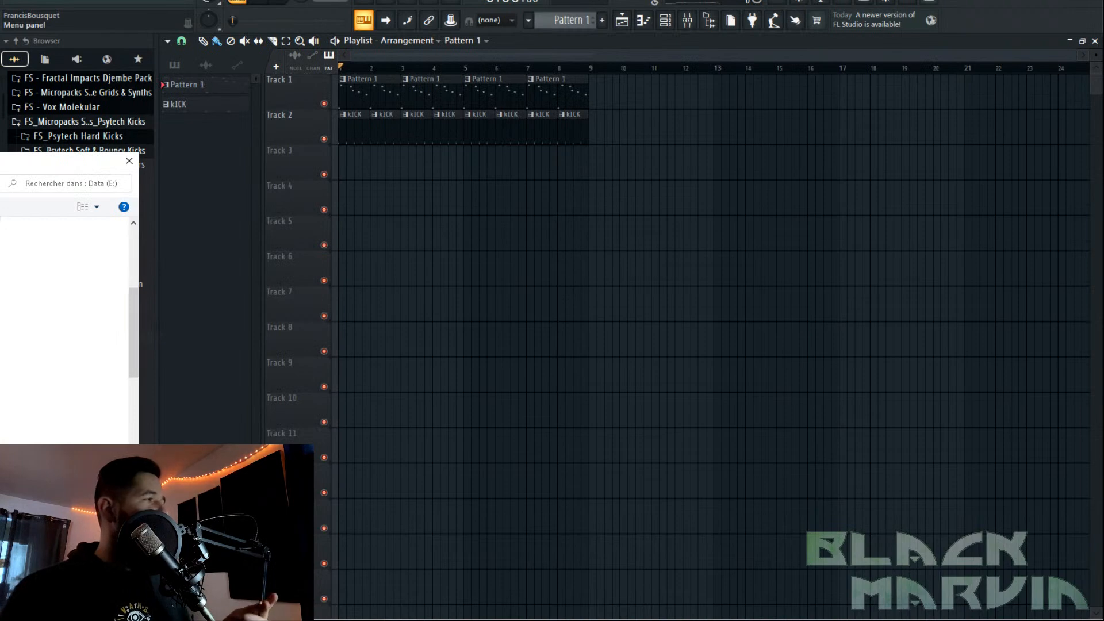
{"action": "scroll", "coordinate": [65, 330], "scroll_direction": "up", "scroll_amount": 3}
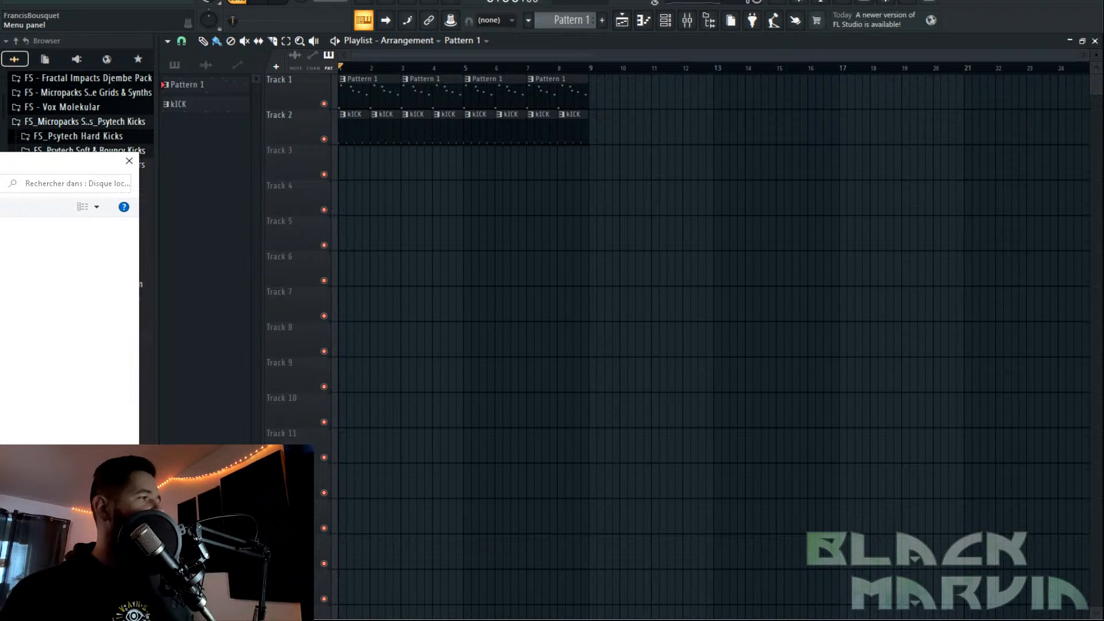
{"action": "key", "text": "alt+Up"}
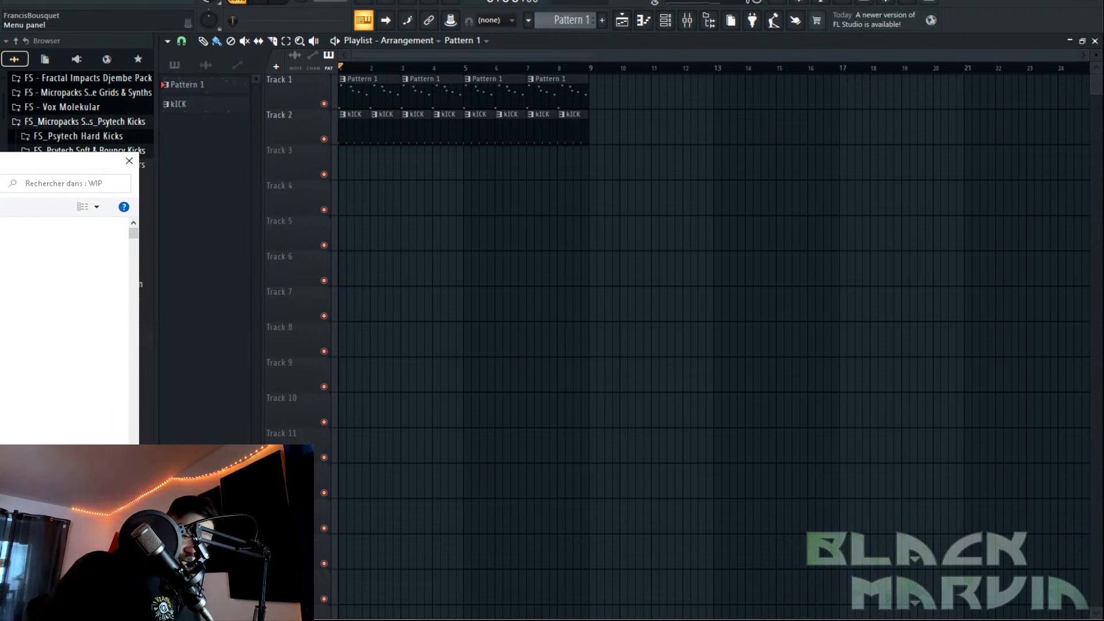
{"action": "key", "text": "Return"}
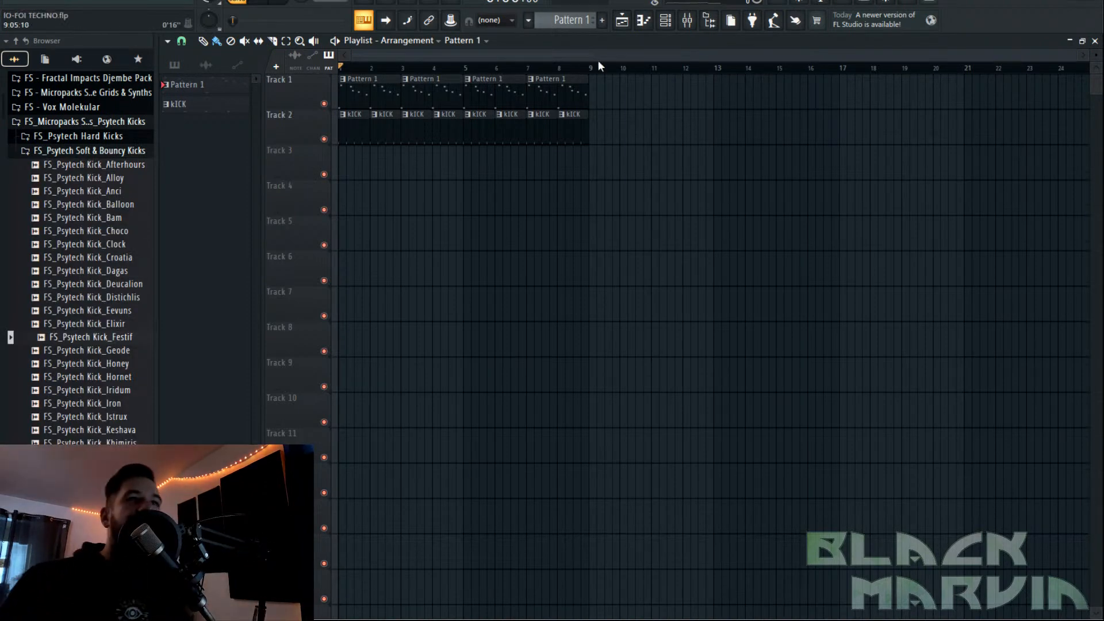
Create a new pattern named Bassline.
{"action": "key", "text": "F6"}
{"action": "left_click", "coordinate": [602, 21]}
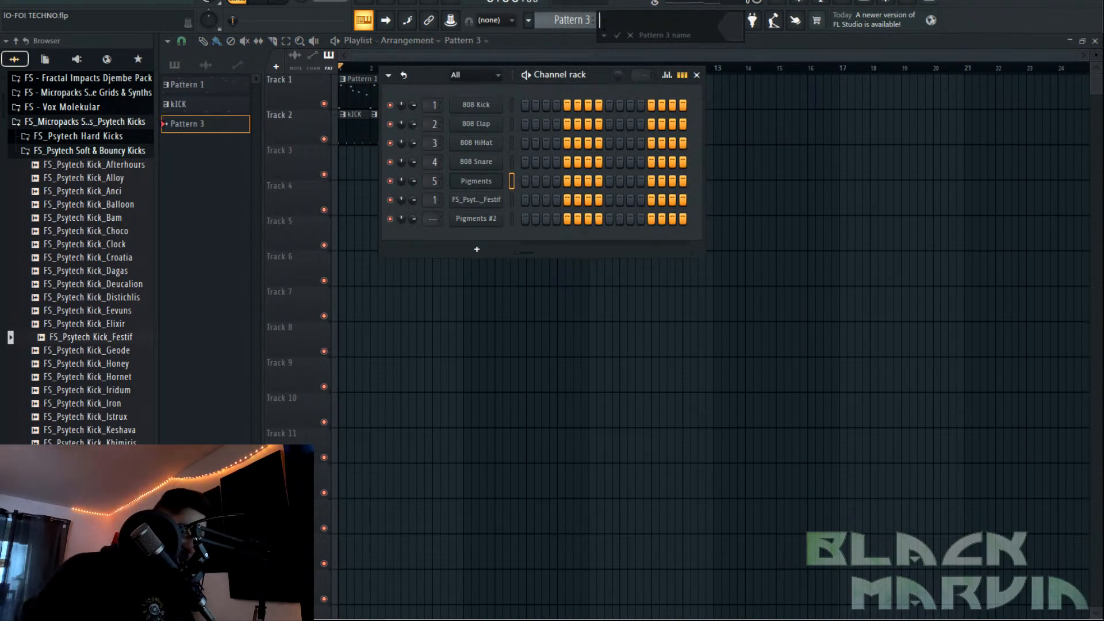
{"action": "type", "text": "Bassline"}
{"action": "key", "text": "Return"}
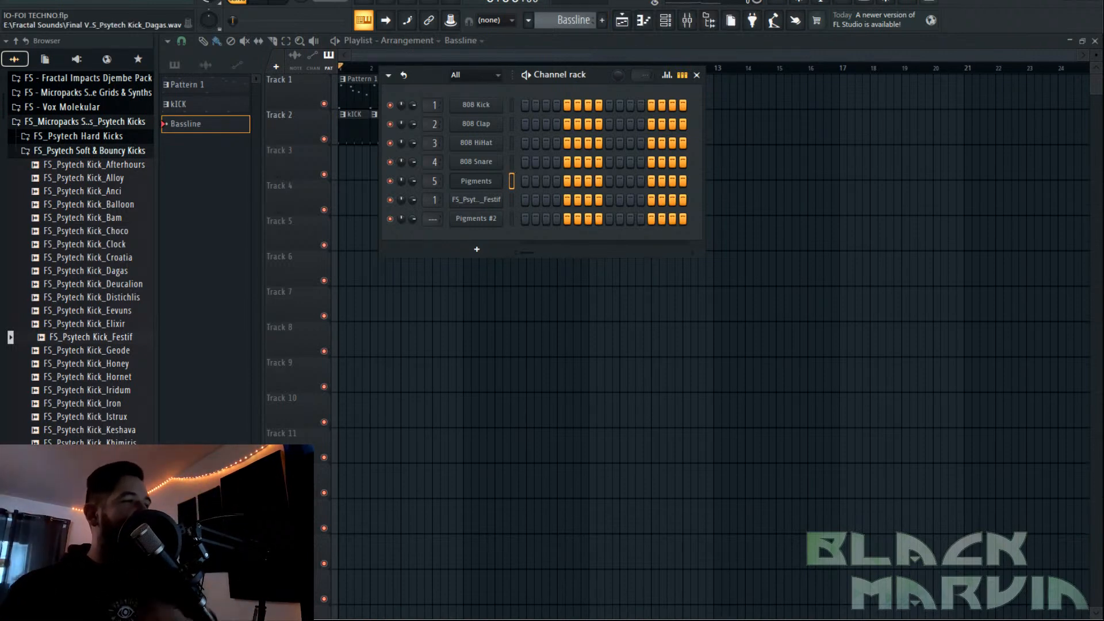
Open the Pigments #2 instrument and start a new preset from Default.
{"action": "left_click", "coordinate": [476, 219]}
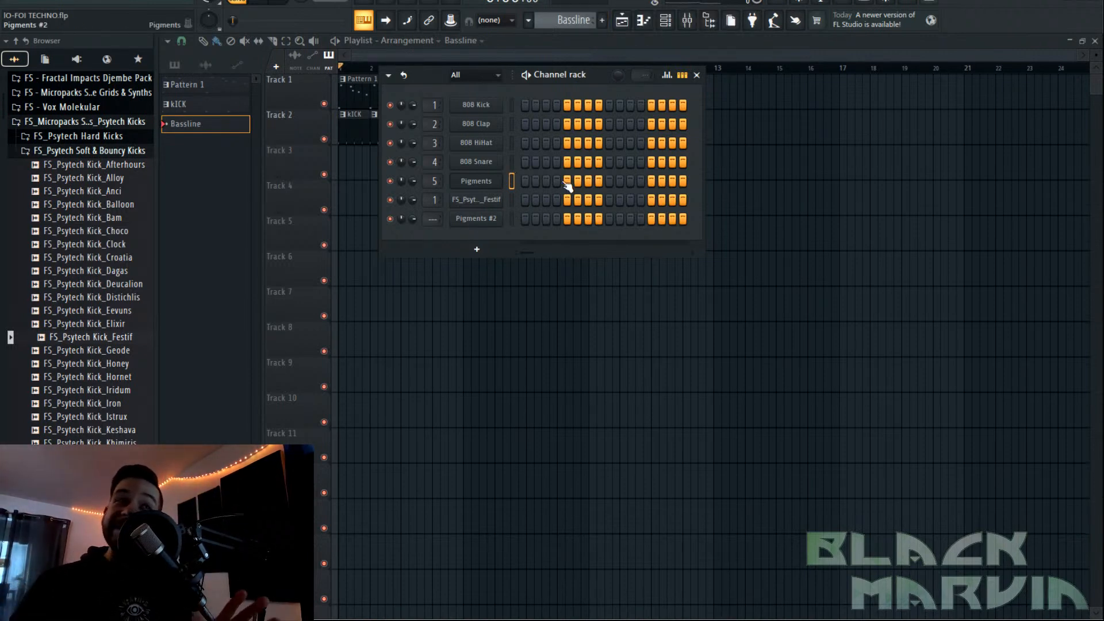
{"action": "left_click_drag", "start_coordinate": [630, 166], "coordinate": [633, 78]}
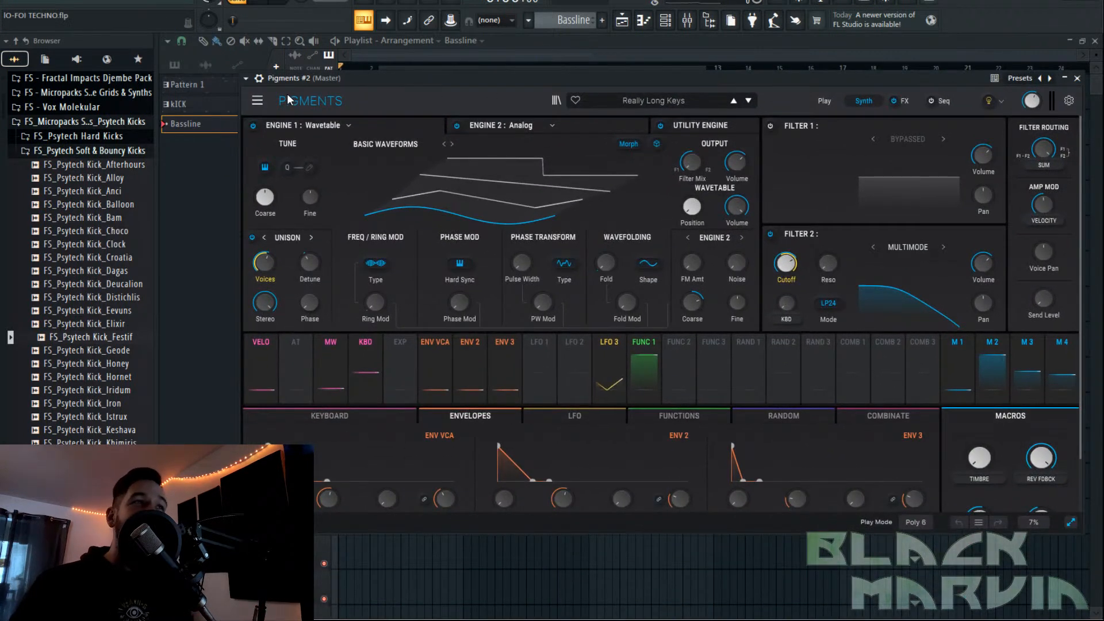
{"action": "left_click", "coordinate": [244, 104]}
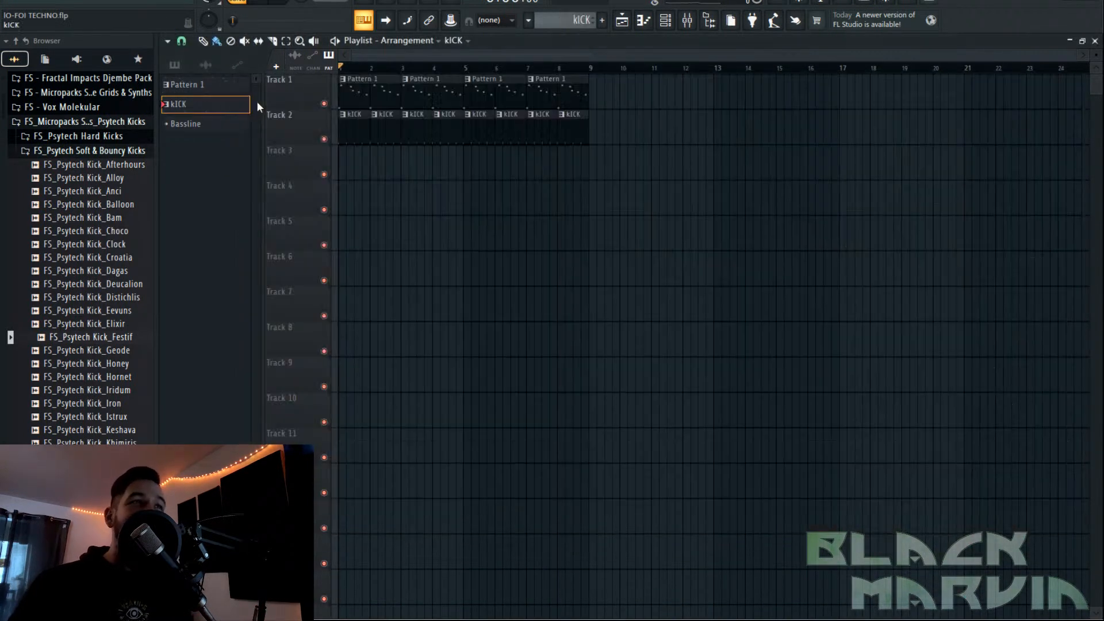
{"action": "left_click", "coordinate": [669, 24]}
{"action": "left_click", "coordinate": [488, 219]}
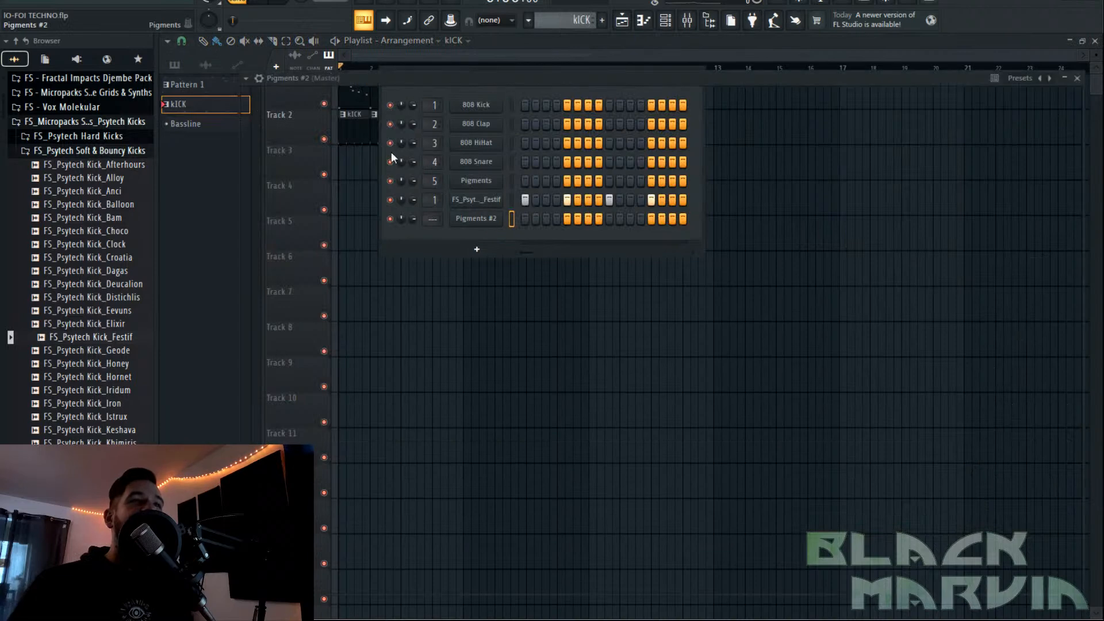
{"action": "left_click", "coordinate": [257, 100]}
{"action": "left_click", "coordinate": [278, 112]}
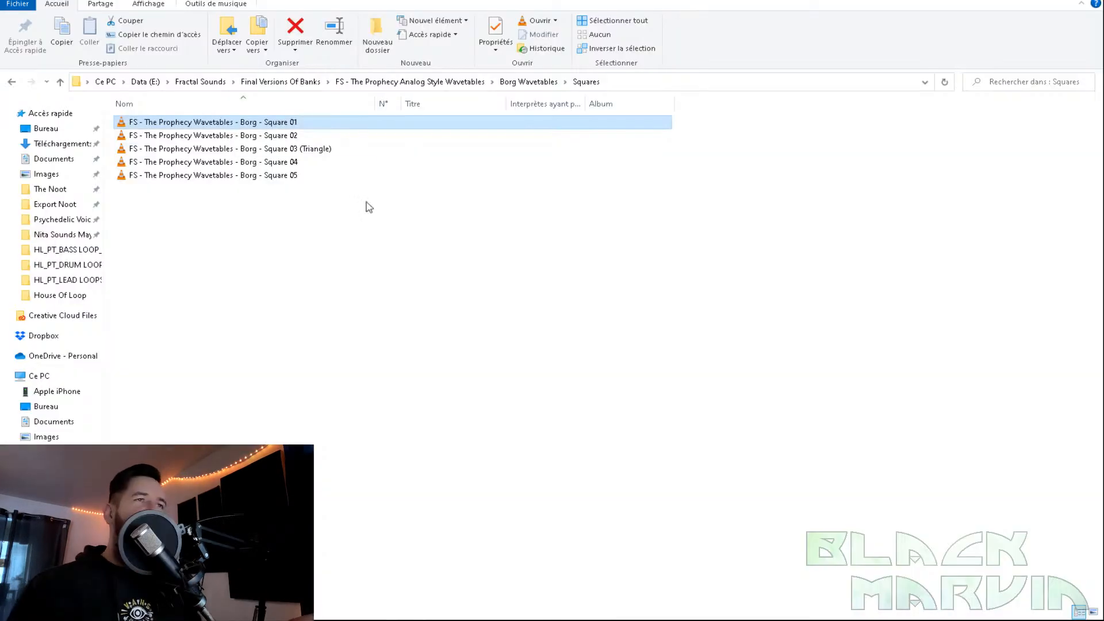
In File Explorer, open the Various folder of Borg Wavetables and widen the name column to show full file names.
{"action": "left_click", "coordinate": [526, 82]}
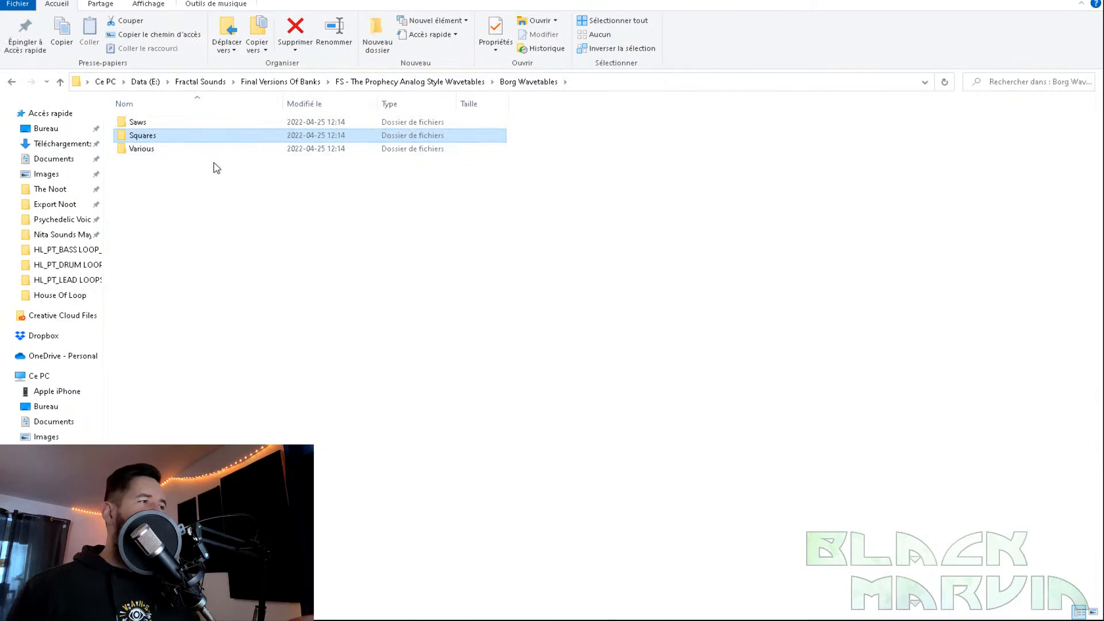
{"action": "double_click", "coordinate": [174, 150]}
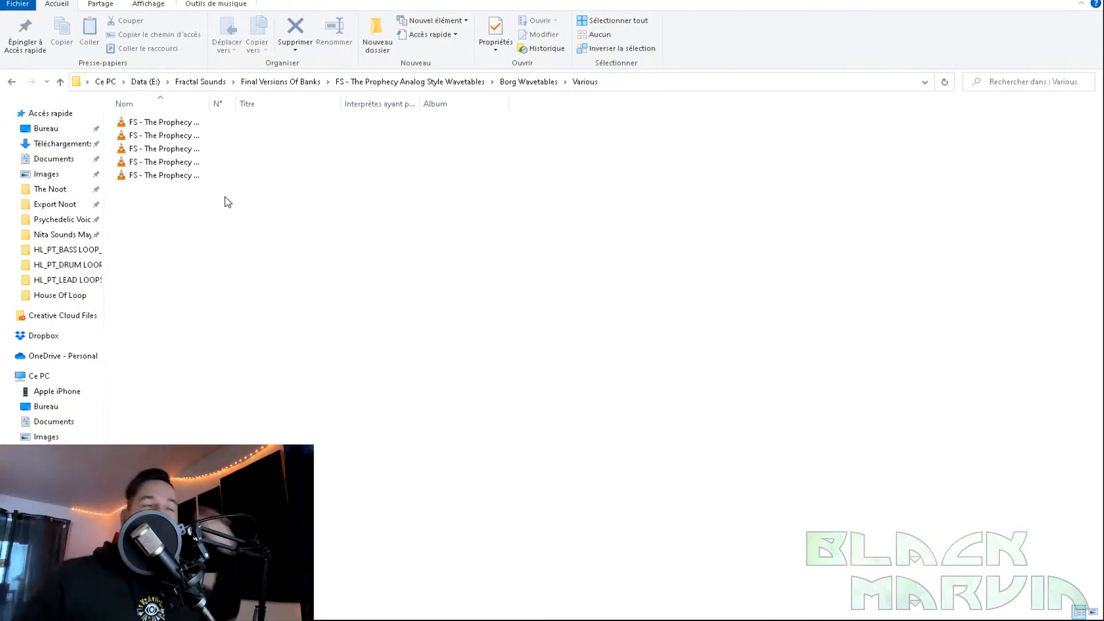
{"action": "left_click_drag", "start_coordinate": [210, 103], "coordinate": [345, 126]}
Set Engine 1 of Pigments #2 to Sample and load FS - The Prophecy Wavetables - Borg - Various 01 into it.
{"action": "left_click_drag", "start_coordinate": [253, 128], "coordinate": [505, 230]}
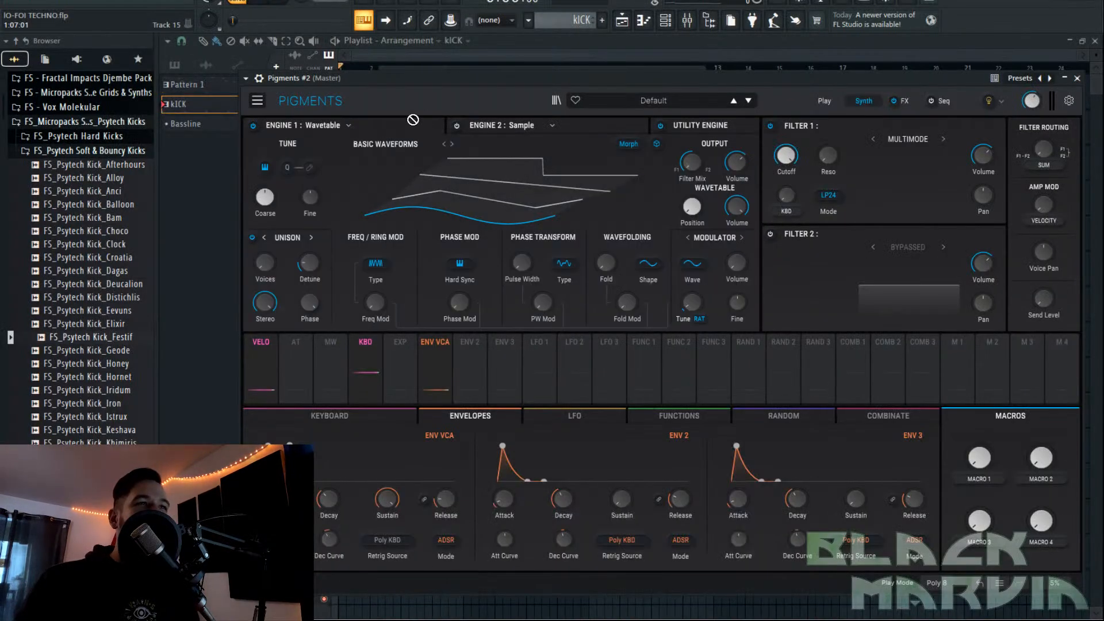
{"action": "left_click", "coordinate": [388, 144]}
{"action": "left_click", "coordinate": [348, 126]}
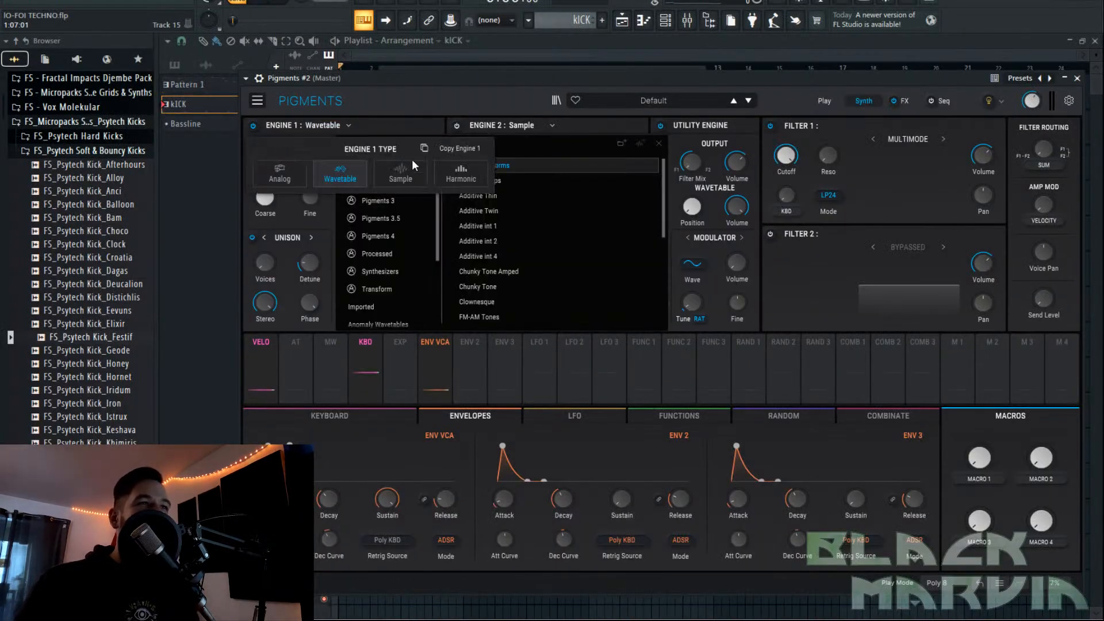
{"action": "left_click", "coordinate": [412, 160]}
{"action": "key", "text": "alt+Tab"}
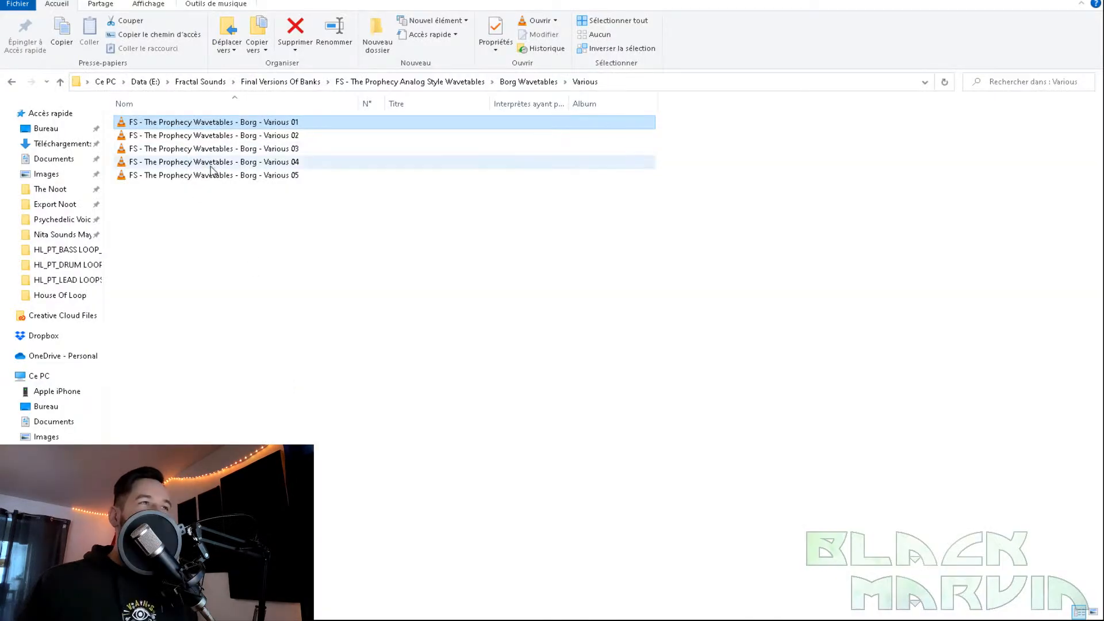
{"action": "left_click_drag", "start_coordinate": [230, 123], "coordinate": [475, 191]}
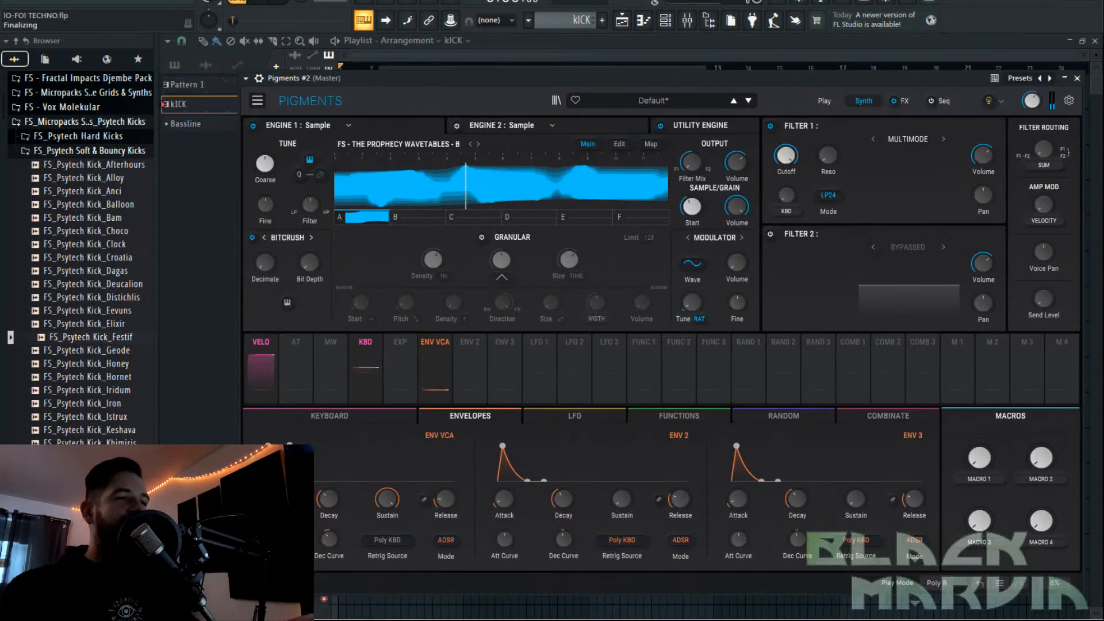
Try FS - The Prophecy Wavetables - Borg - Various 02 in Engine 1, replace it with Various 03, and lower Filter 1's cutoff.
{"action": "key", "text": "alt+Tab"}
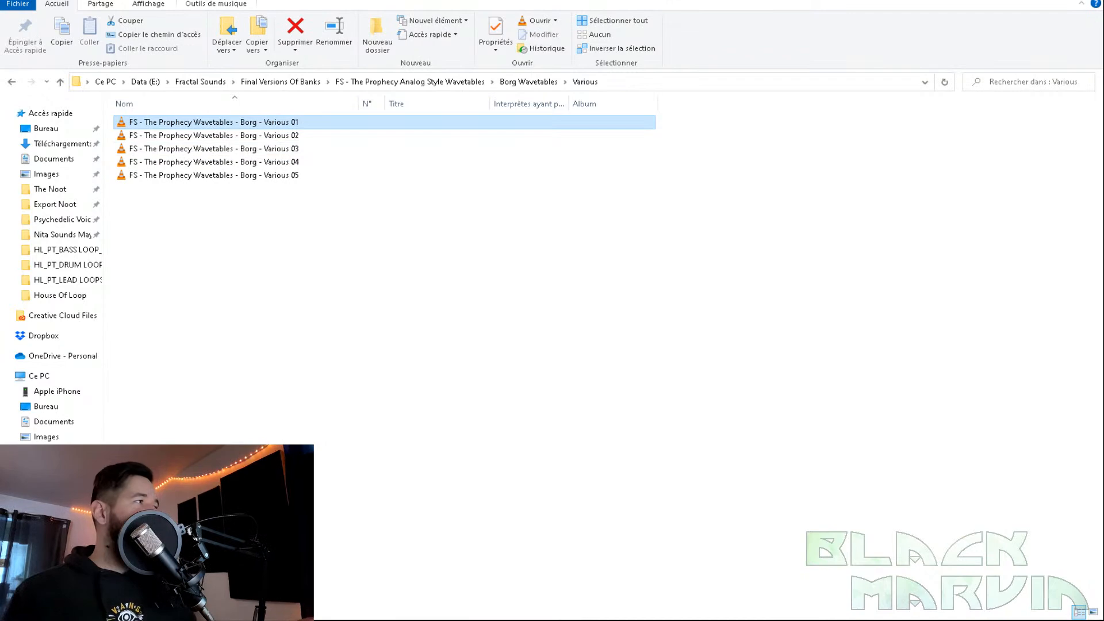
{"action": "left_click_drag", "start_coordinate": [280, 135], "coordinate": [447, 217]}
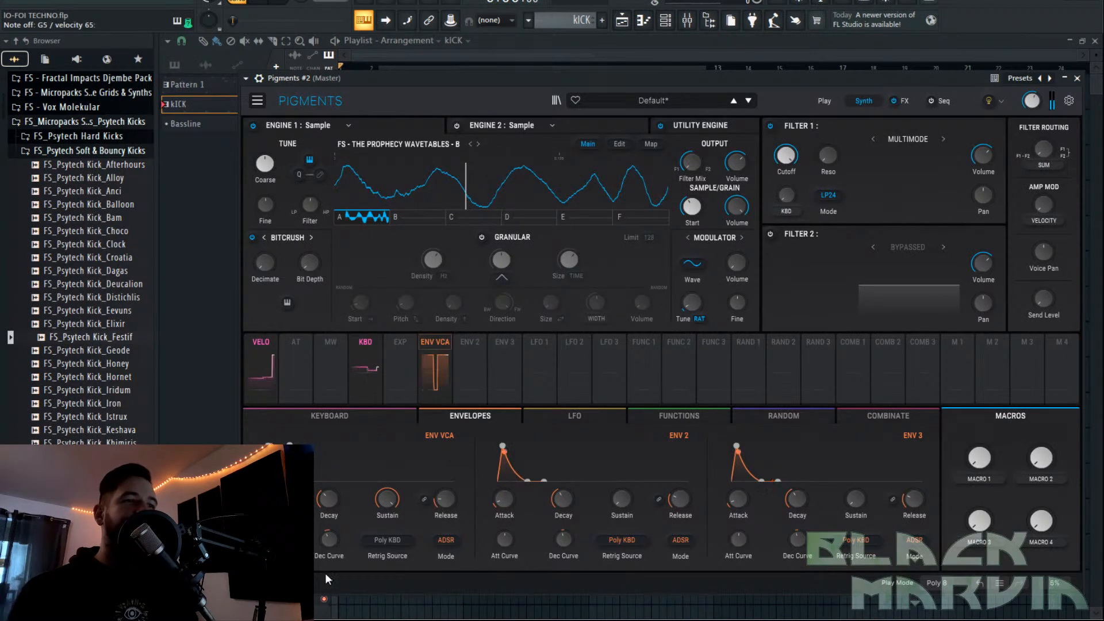
{"action": "left_click", "coordinate": [374, 617]}
{"action": "left_click_drag", "start_coordinate": [246, 149], "coordinate": [520, 161]}
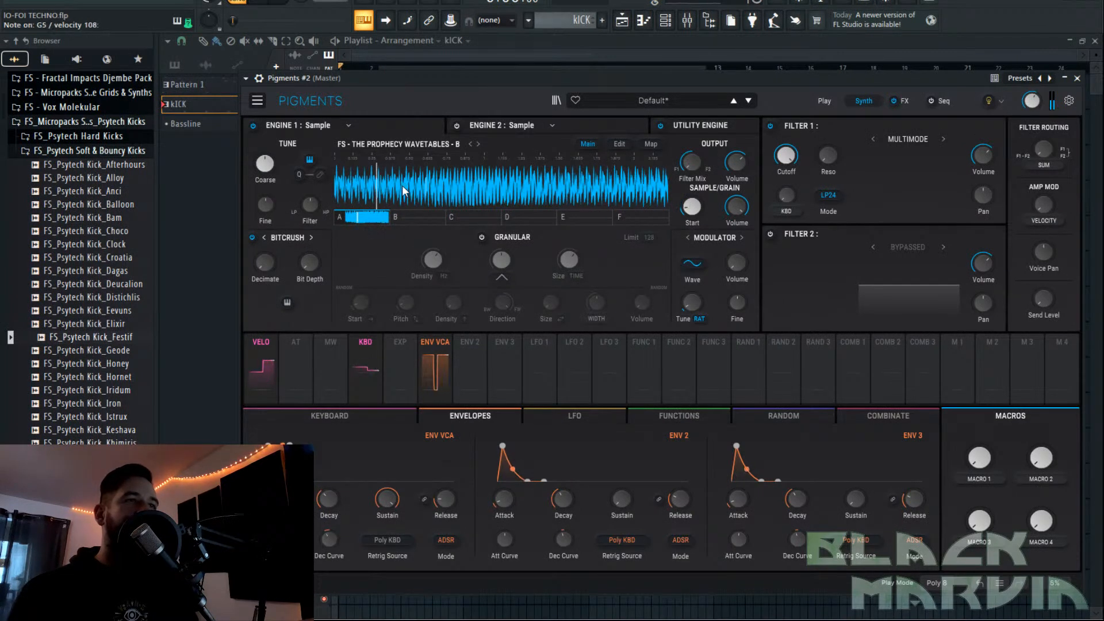
{"action": "left_click_drag", "start_coordinate": [786, 154], "coordinate": [800, 147]}
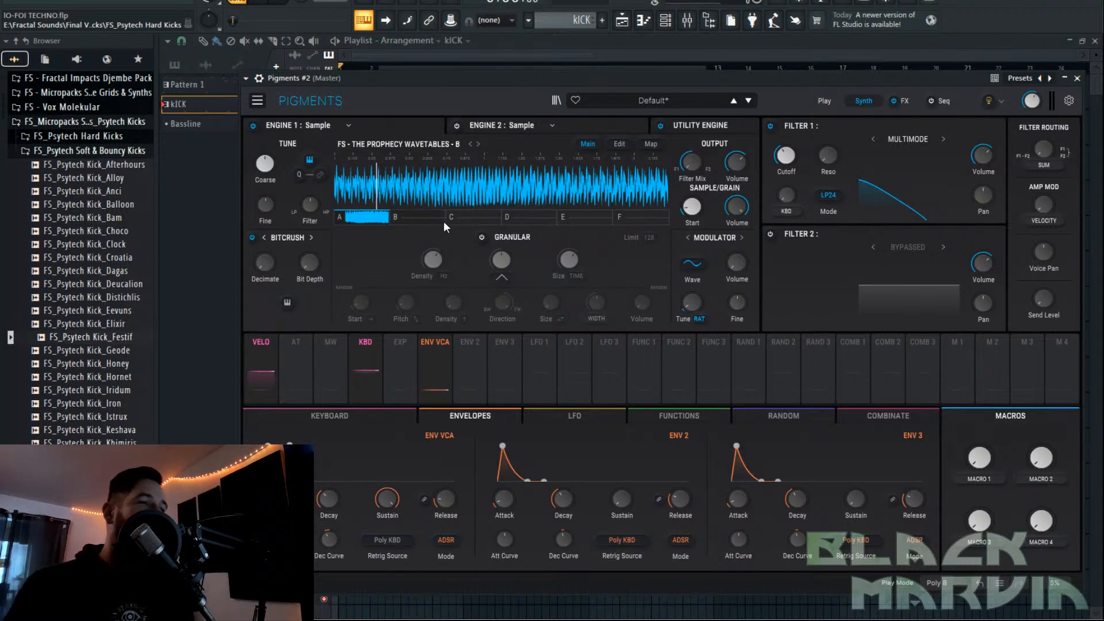
{"action": "key", "text": "alt+Tab"}
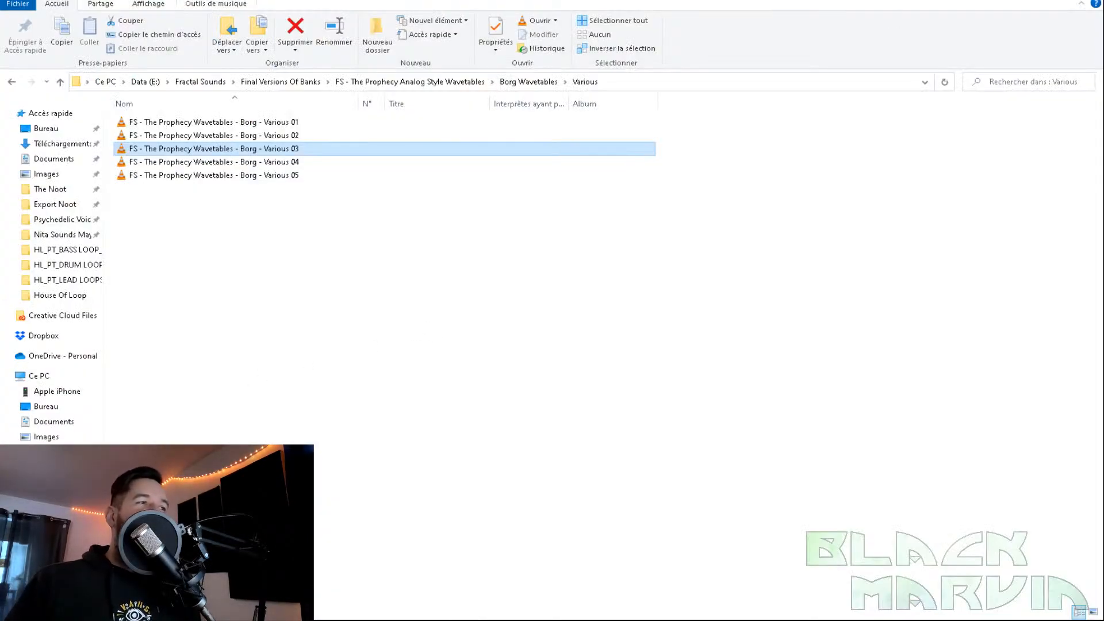
{"action": "key", "text": "alt+Tab"}
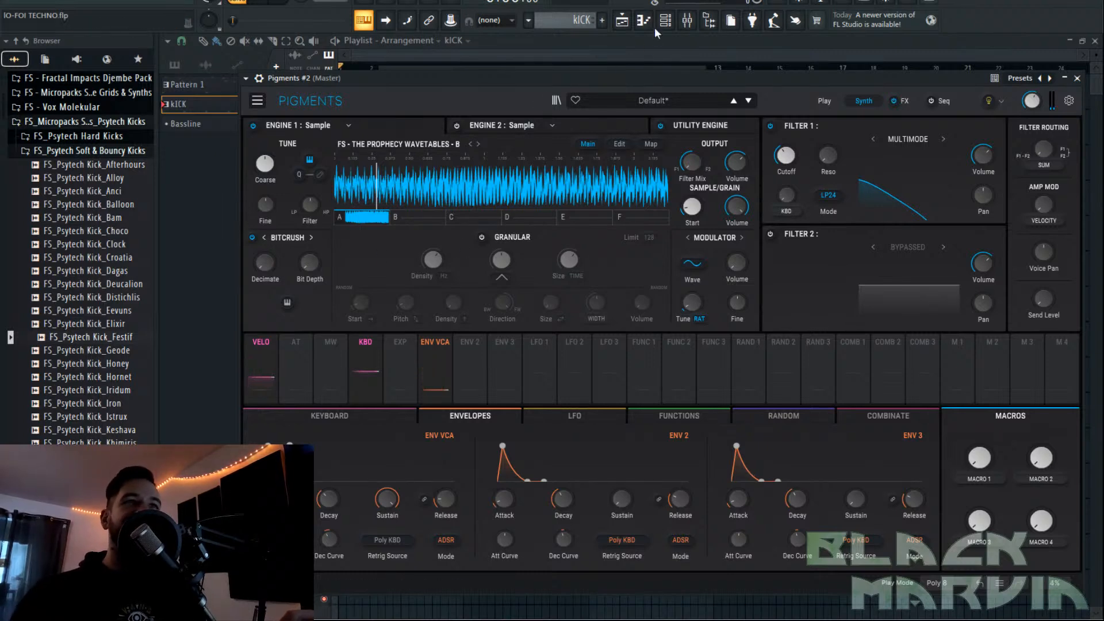
Turn on looping for the Engine 1 sample and set Filter 1's resonance to 0.208.
{"action": "left_click", "coordinate": [620, 144]}
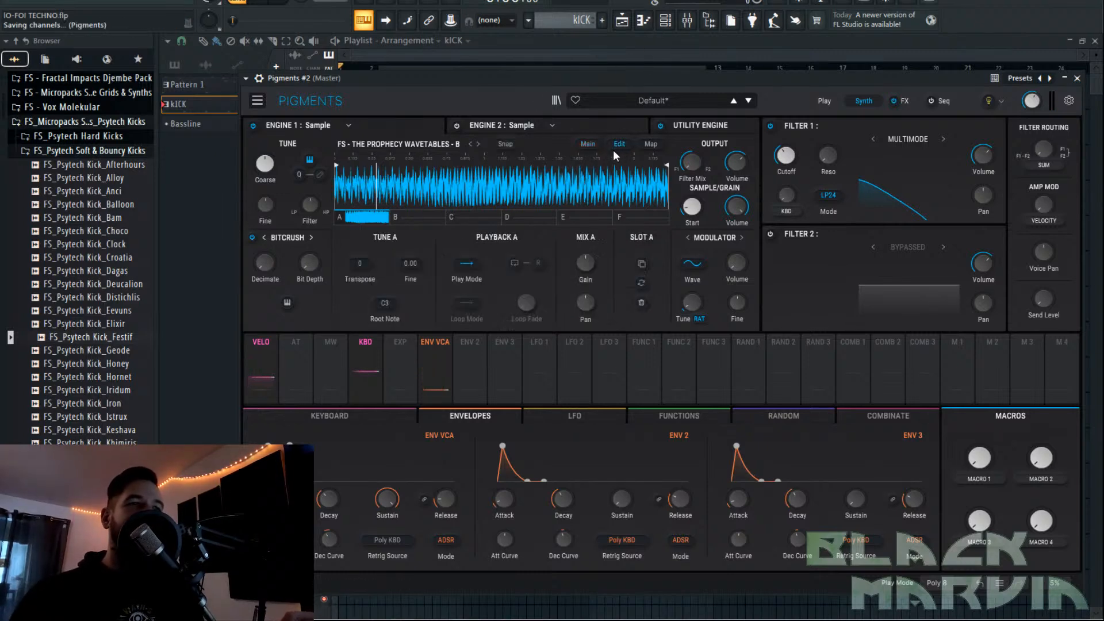
{"action": "left_click", "coordinate": [466, 262]}
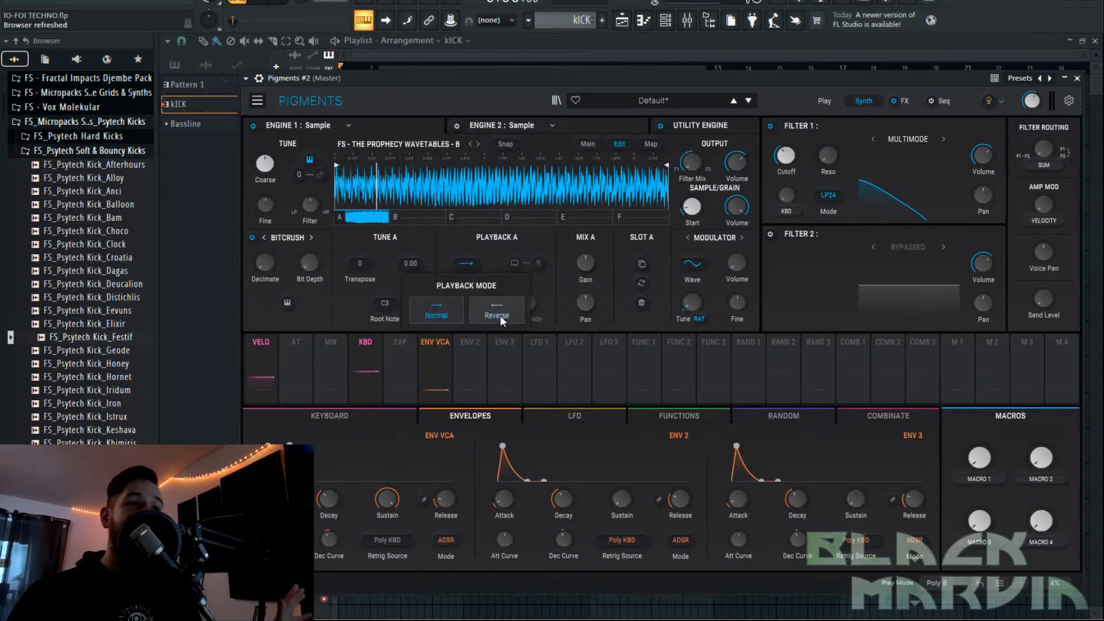
{"action": "left_click", "coordinate": [515, 263]}
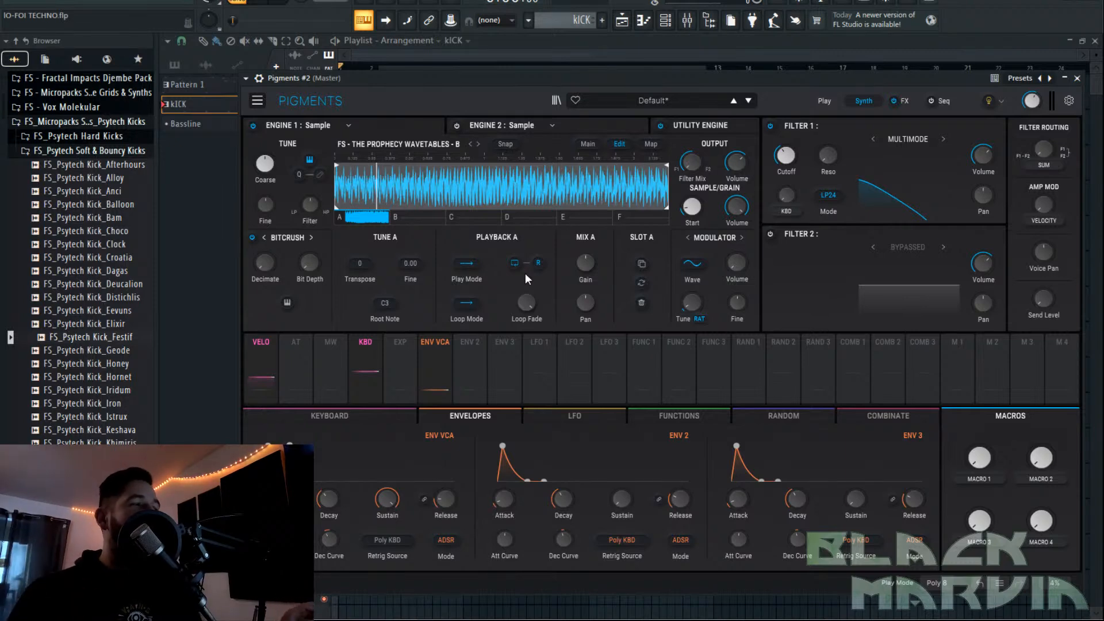
{"action": "left_click", "coordinate": [690, 126]}
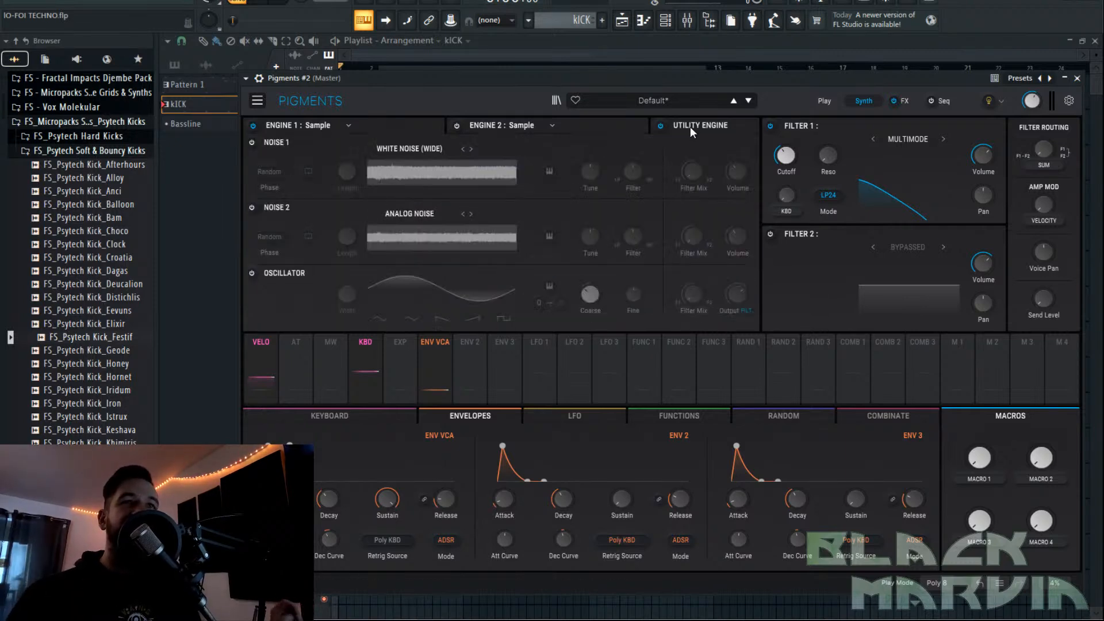
{"action": "left_click", "coordinate": [396, 123]}
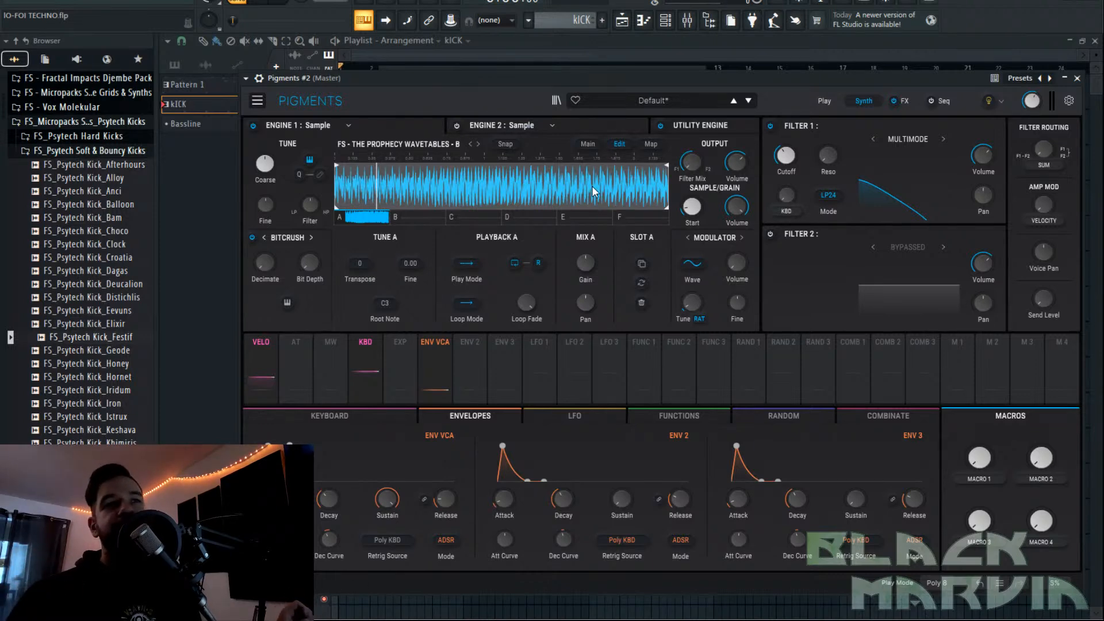
{"action": "left_click_drag", "start_coordinate": [791, 161], "coordinate": [833, 164]}
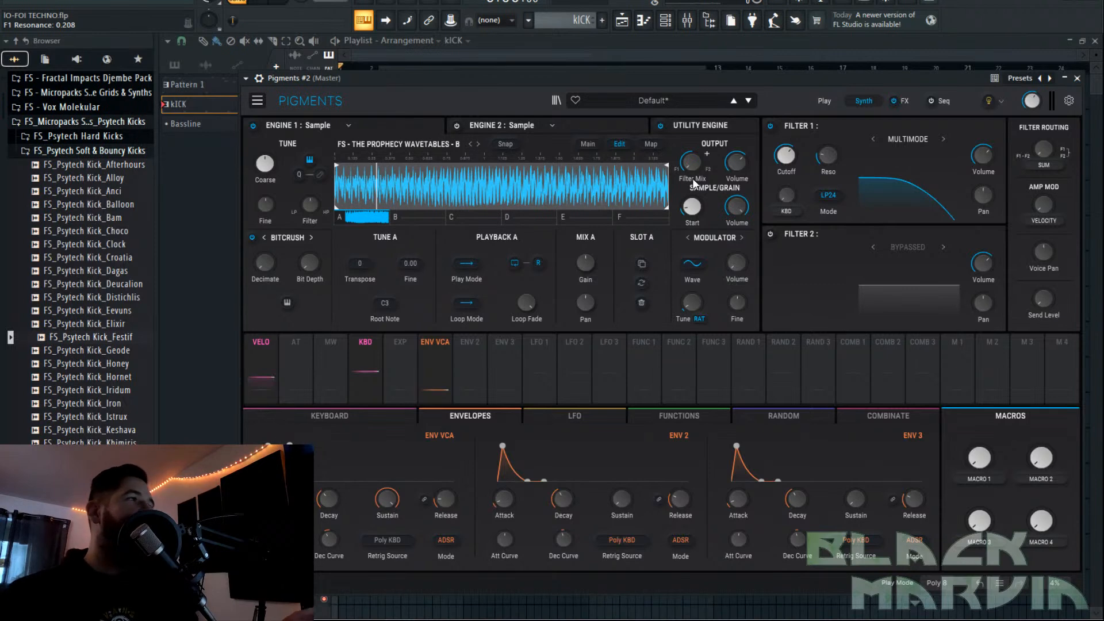
Trim the Engine 1 sample's start and end, and set the loop region over its middle part.
{"action": "mouse_move", "coordinate": [688, 207]}
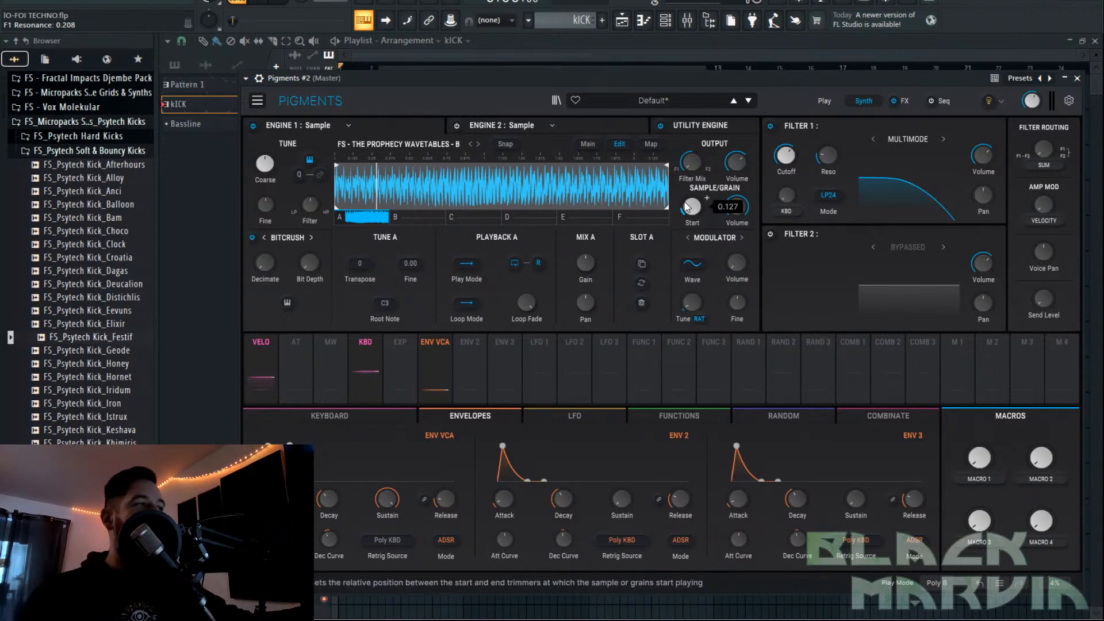
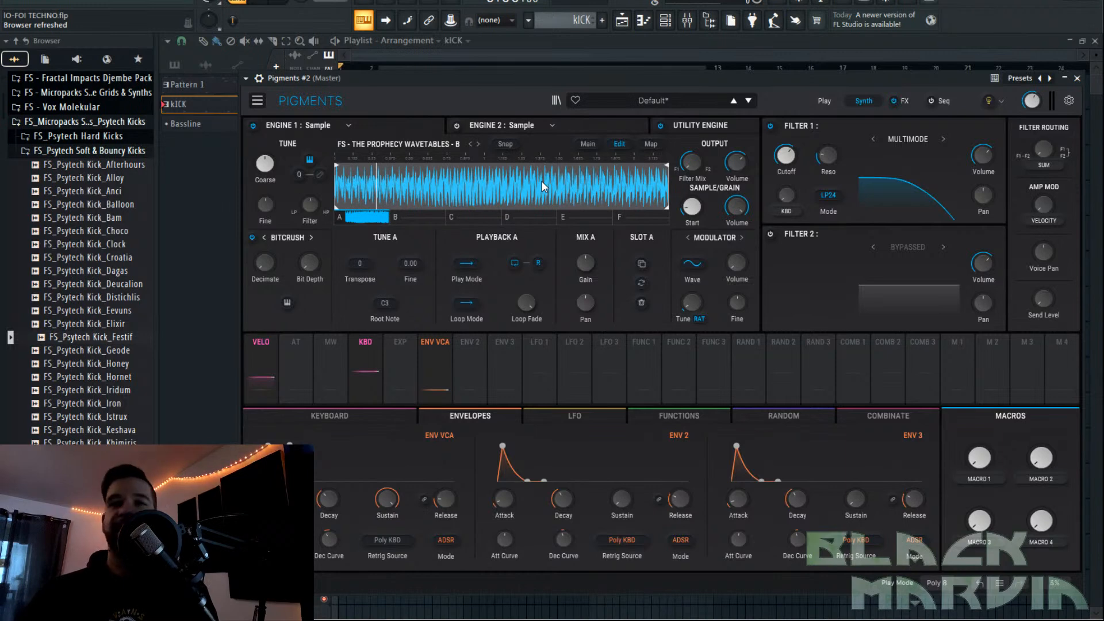
{"action": "left_click_drag", "start_coordinate": [341, 183], "coordinate": [388, 189]}
{"action": "left_click_drag", "start_coordinate": [664, 170], "coordinate": [556, 159]}
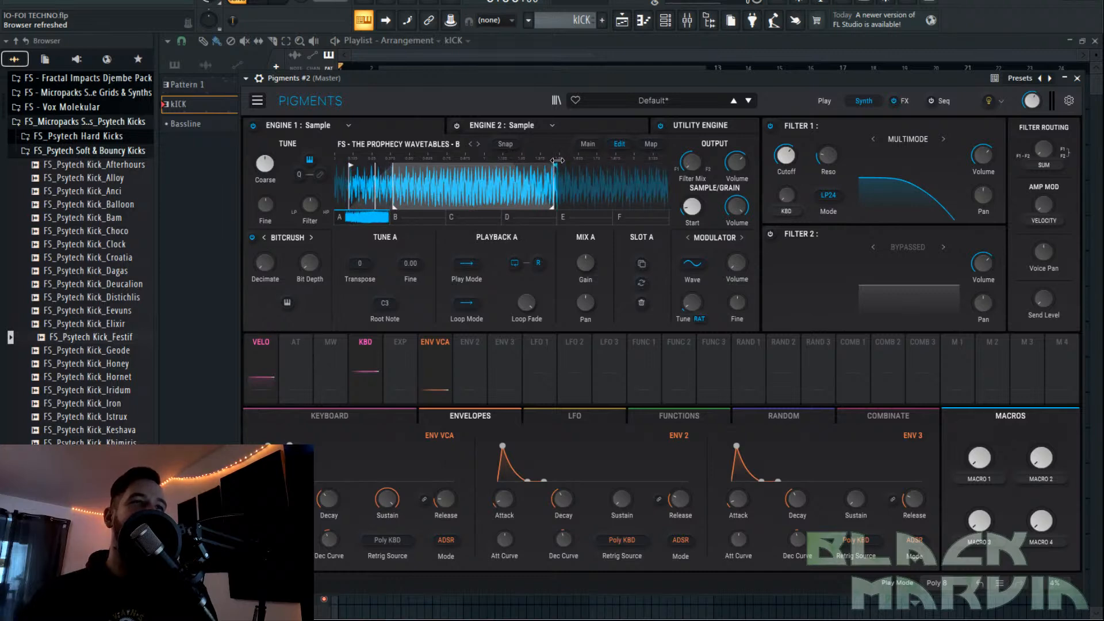
{"action": "left_click_drag", "start_coordinate": [397, 198], "coordinate": [415, 200]}
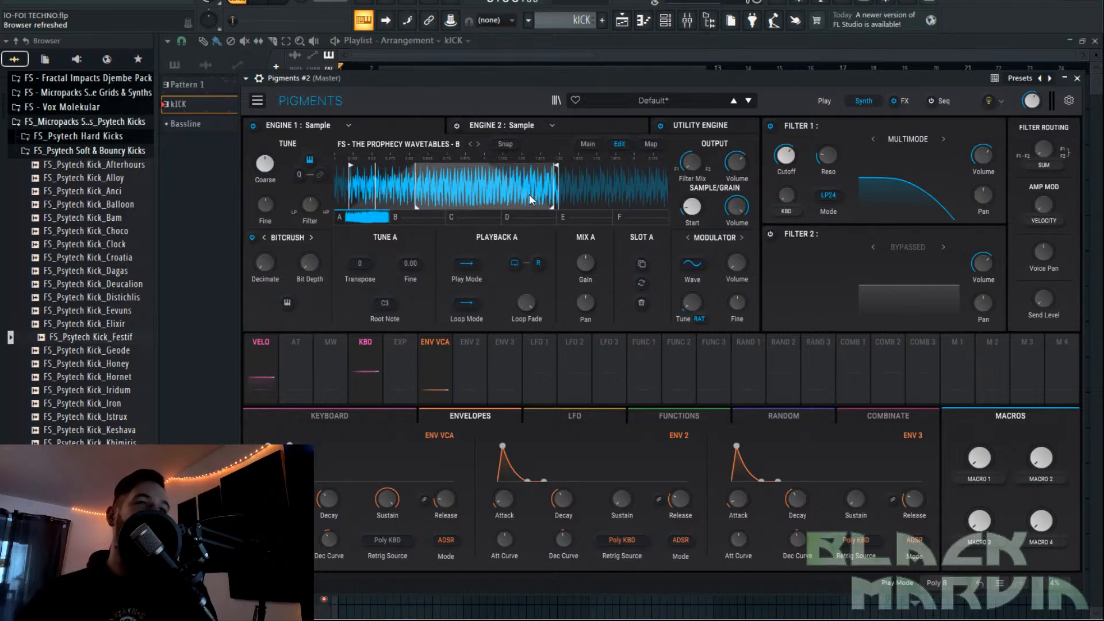
{"action": "left_click_drag", "start_coordinate": [557, 184], "coordinate": [571, 194]}
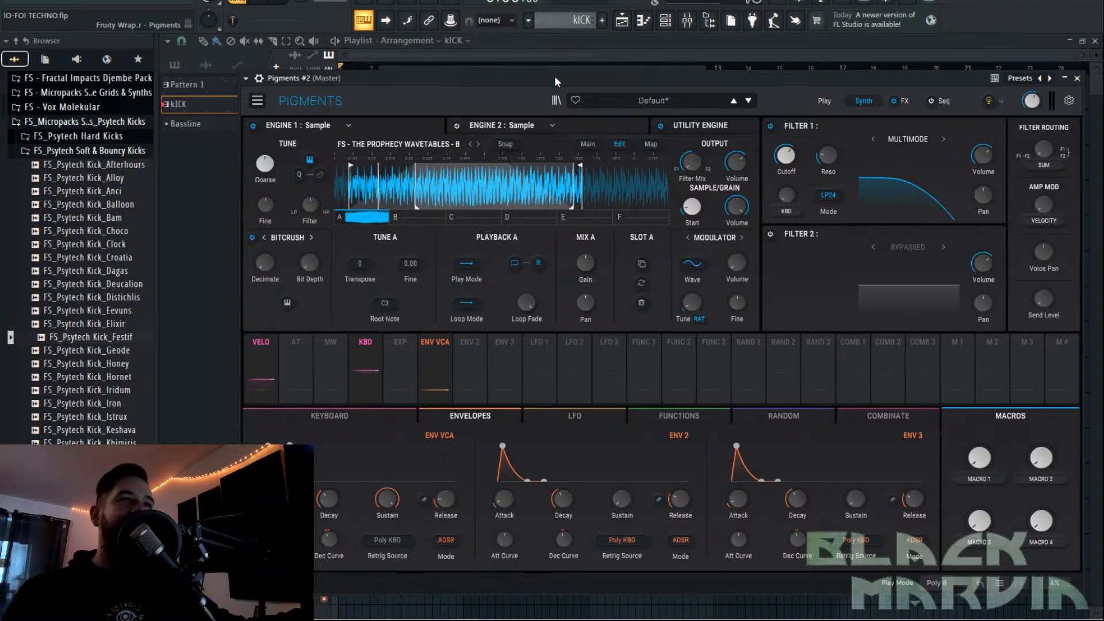
Open the mixer and select the Master track.
{"action": "key", "text": "F6"}
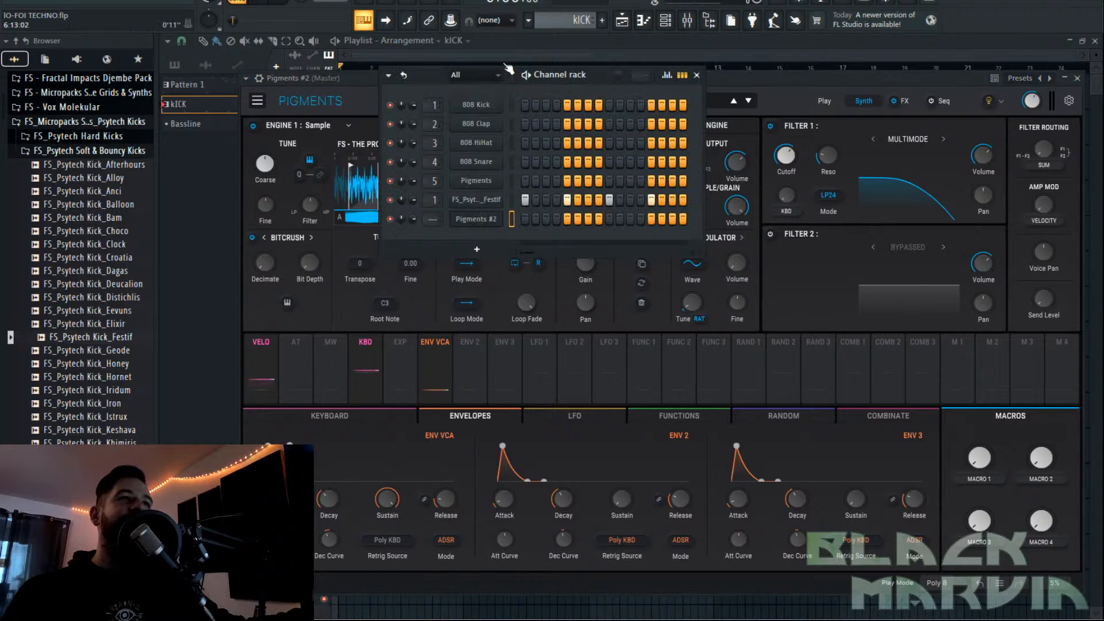
{"action": "left_click", "coordinate": [351, 78]}
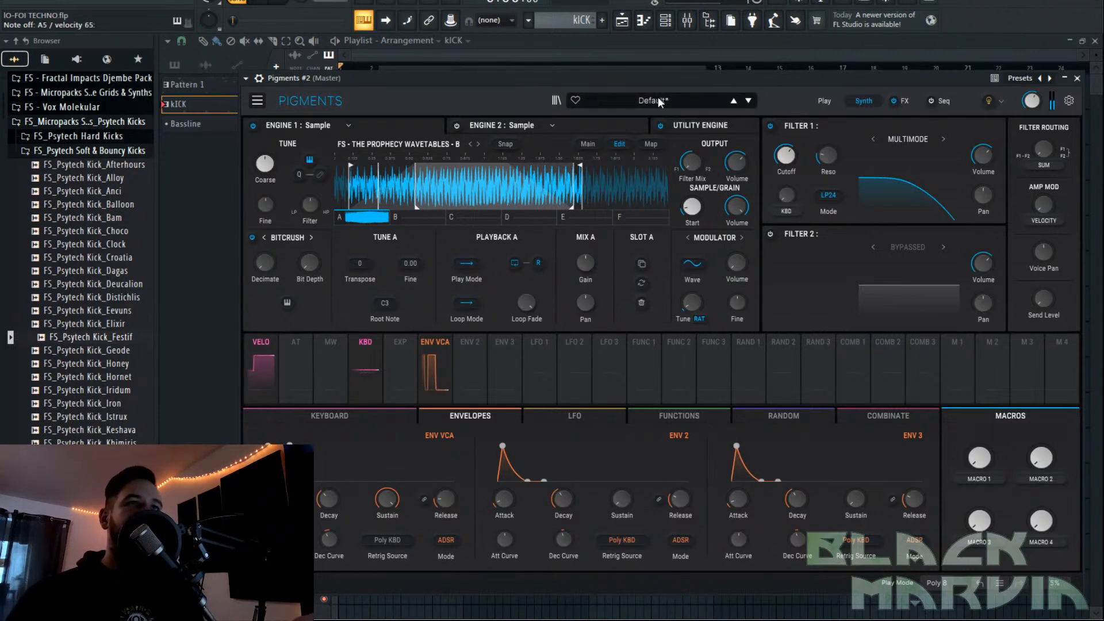
{"action": "key", "text": "F9"}
{"action": "left_click", "coordinate": [371, 185]}
{"action": "left_click", "coordinate": [248, 192]}
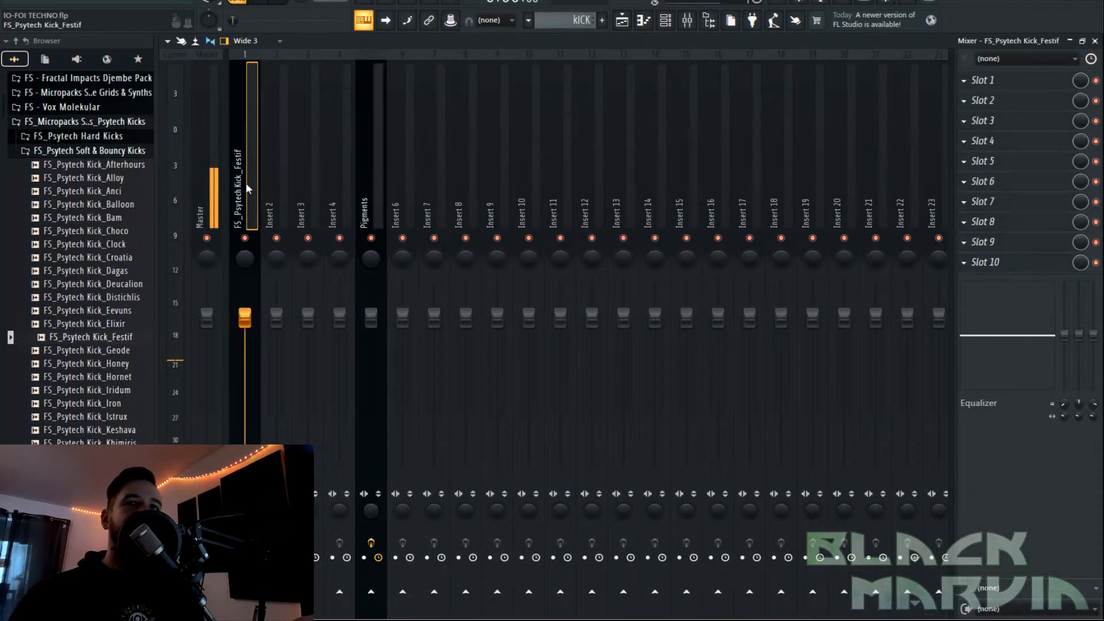
{"action": "left_click", "coordinate": [384, 185]}
{"action": "left_click", "coordinate": [250, 196]}
{"action": "left_click", "coordinate": [458, 208]}
{"action": "left_click", "coordinate": [305, 196]}
{"action": "left_click", "coordinate": [209, 145]}
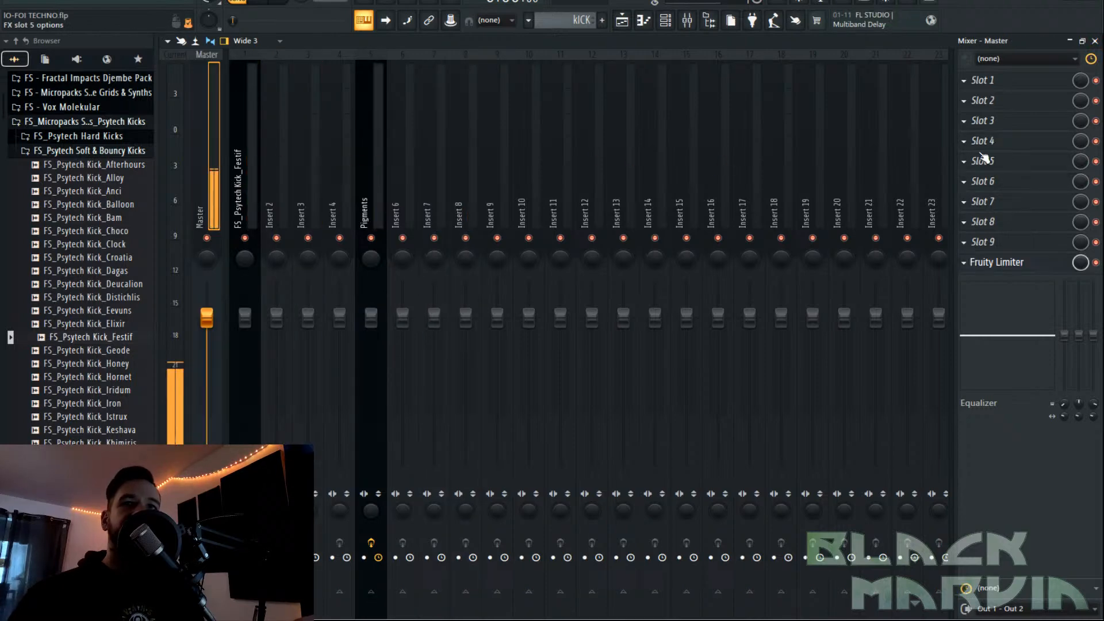
Load MTuner into slot 4 of the Master track and reposition its window.
{"action": "left_click", "coordinate": [981, 140]}
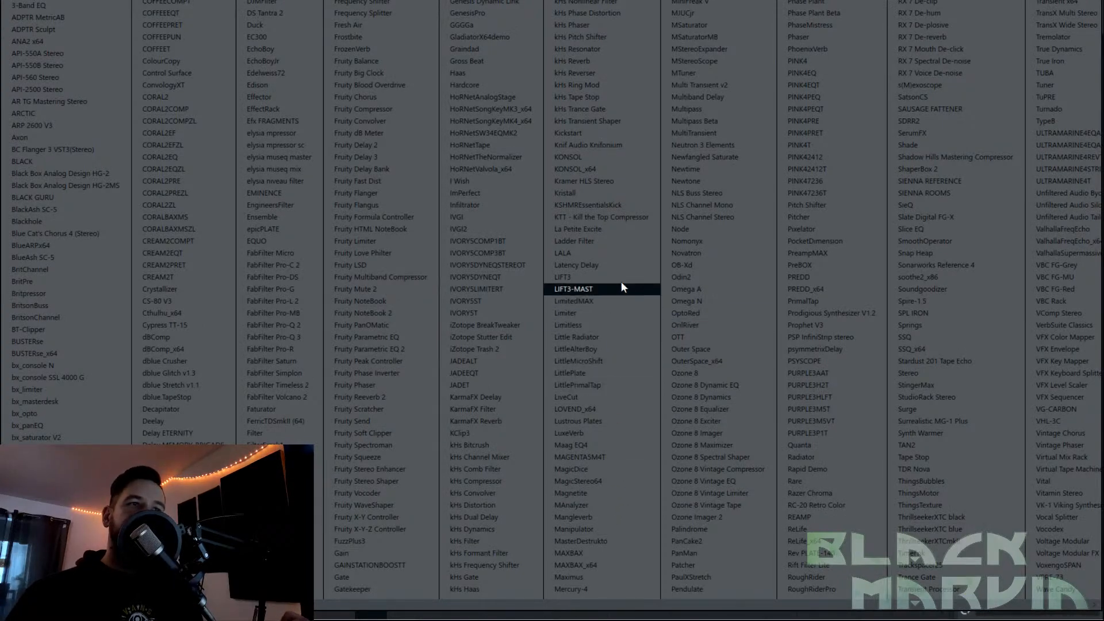
{"action": "left_click", "coordinate": [727, 73]}
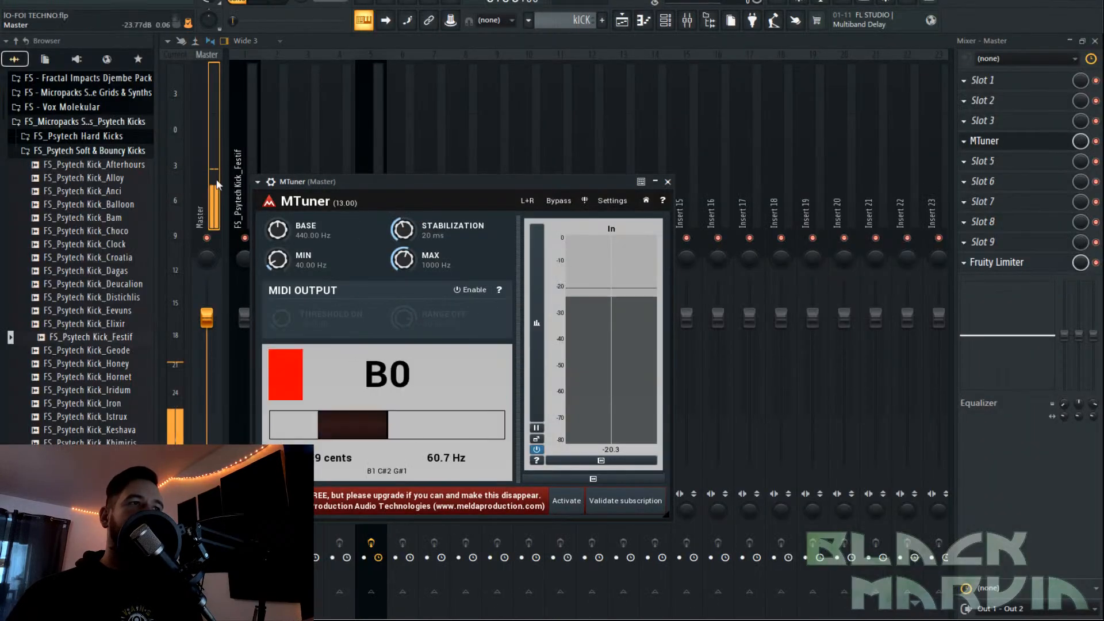
{"action": "left_click", "coordinate": [258, 181]}
{"action": "left_click", "coordinate": [431, 281]}
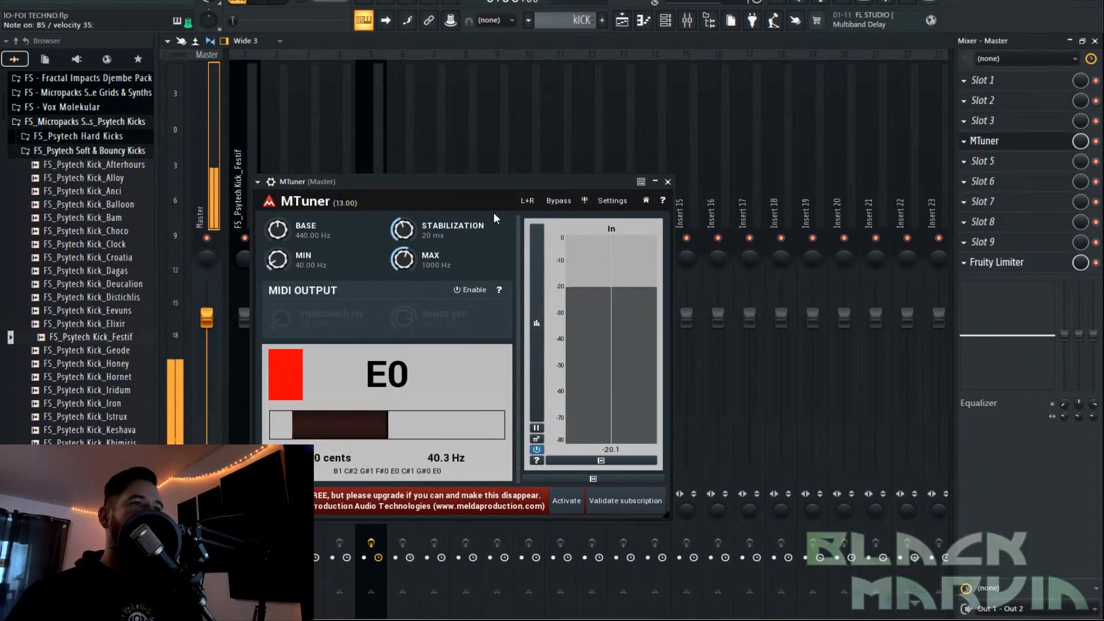
{"action": "left_click_drag", "start_coordinate": [489, 181], "coordinate": [566, 144]}
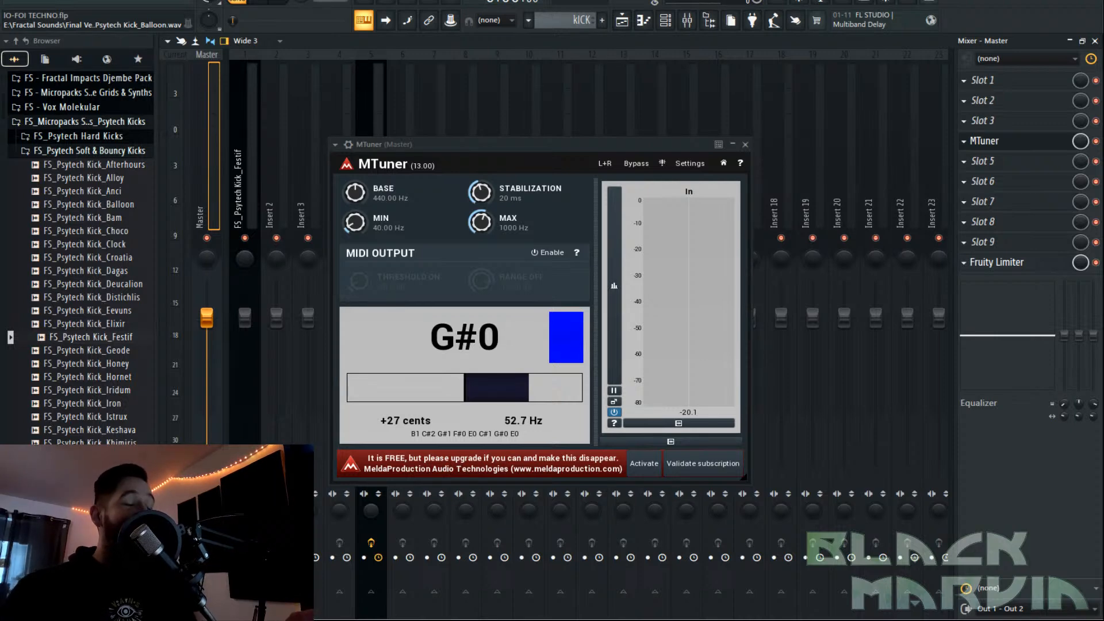
Reopen the Pigments #2 instrument and place the MTuner window over its lower part, leaving the engine's tuning controls uncovered.
{"action": "key", "text": "space"}
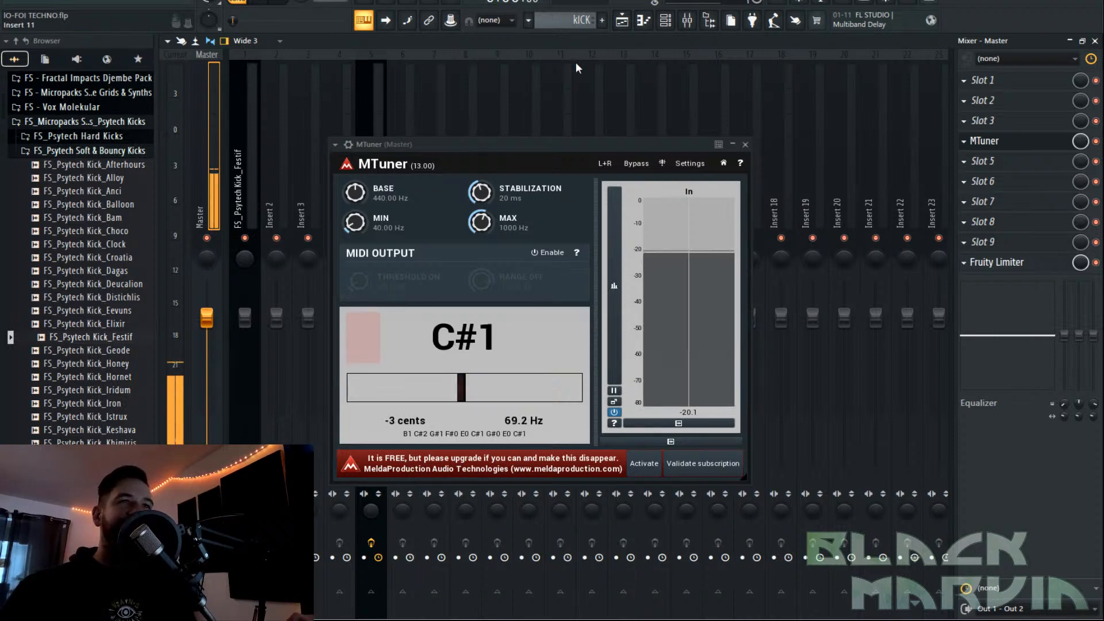
{"action": "key", "text": "F6"}
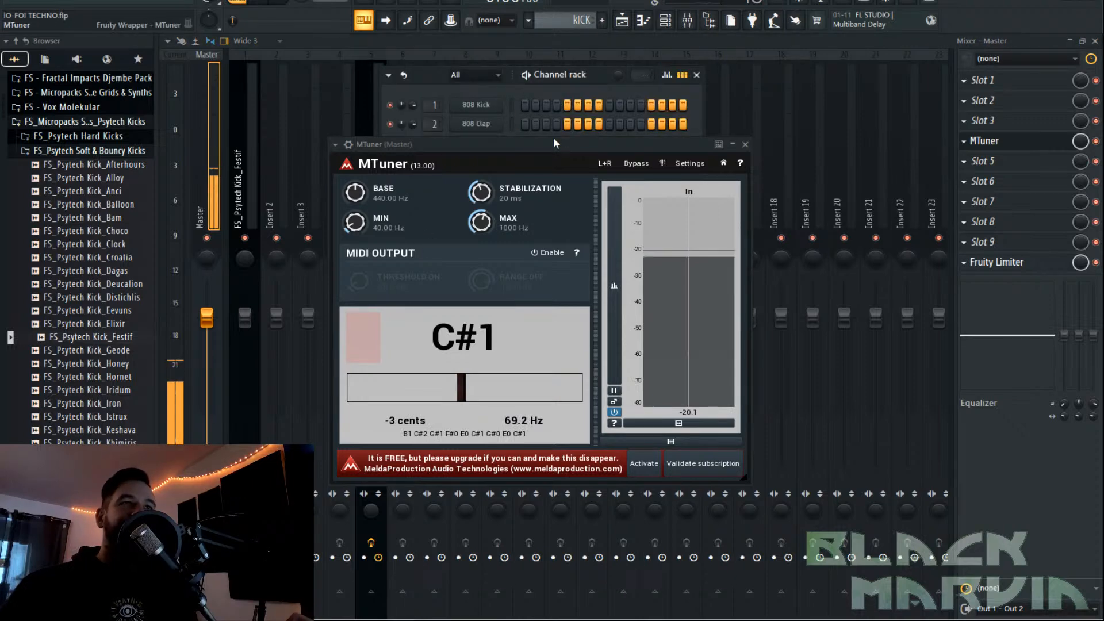
{"action": "left_click_drag", "start_coordinate": [552, 146], "coordinate": [394, 268]}
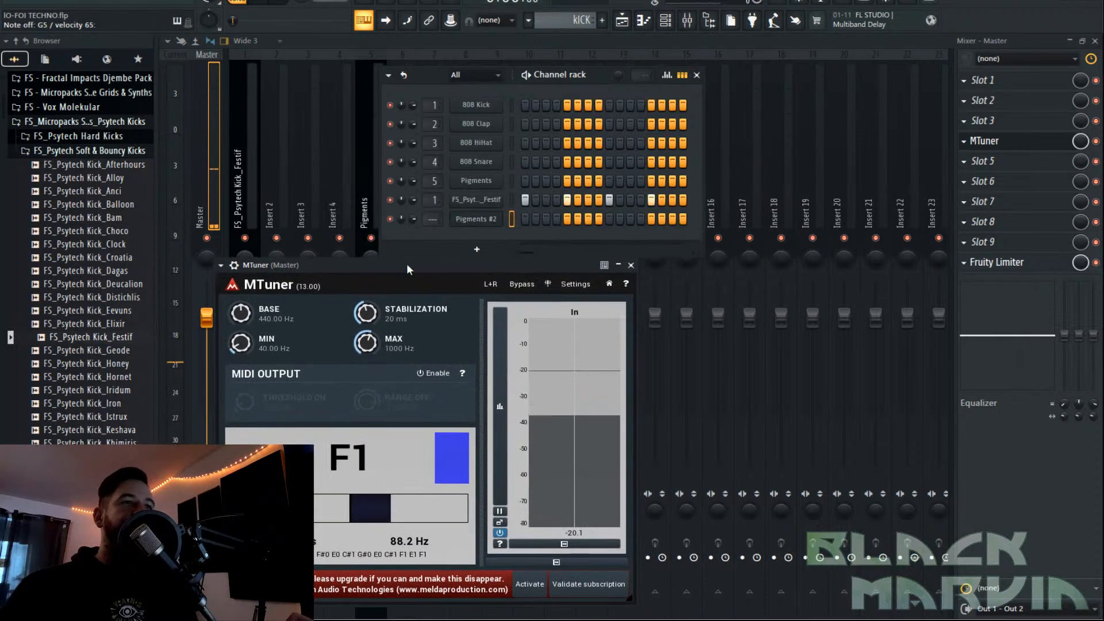
{"action": "left_click", "coordinate": [487, 223]}
{"action": "left_click_drag", "start_coordinate": [432, 264], "coordinate": [431, 314]}
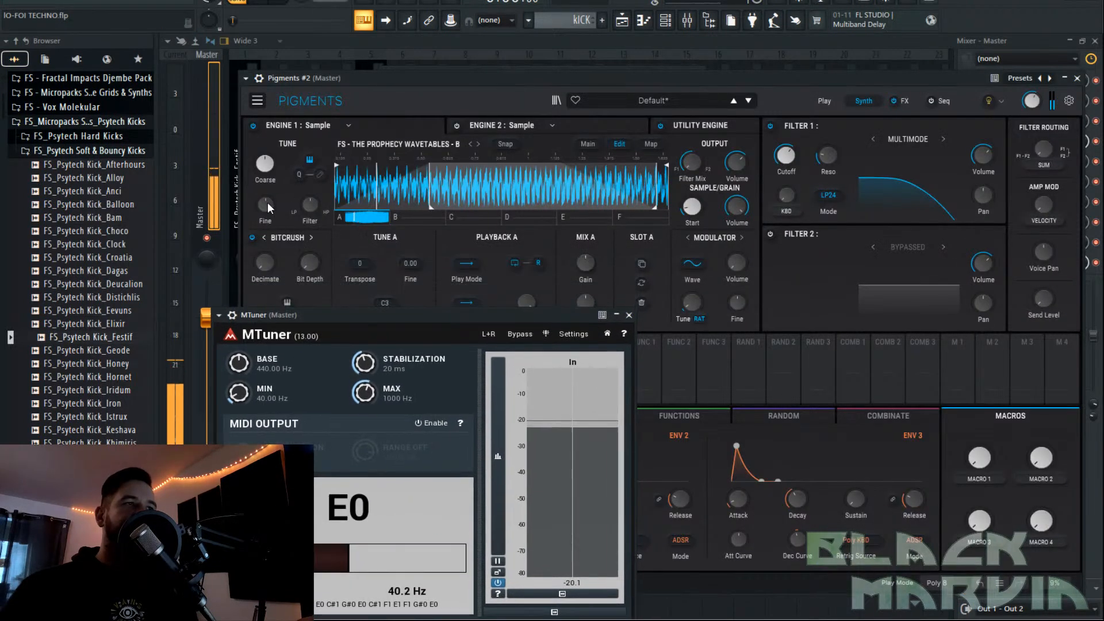
Tune the Engine 1 sample against MTuner with root note F0 and the Fine control, and move the loop start earlier.
{"action": "left_click_drag", "start_coordinate": [266, 204], "coordinate": [278, 209]}
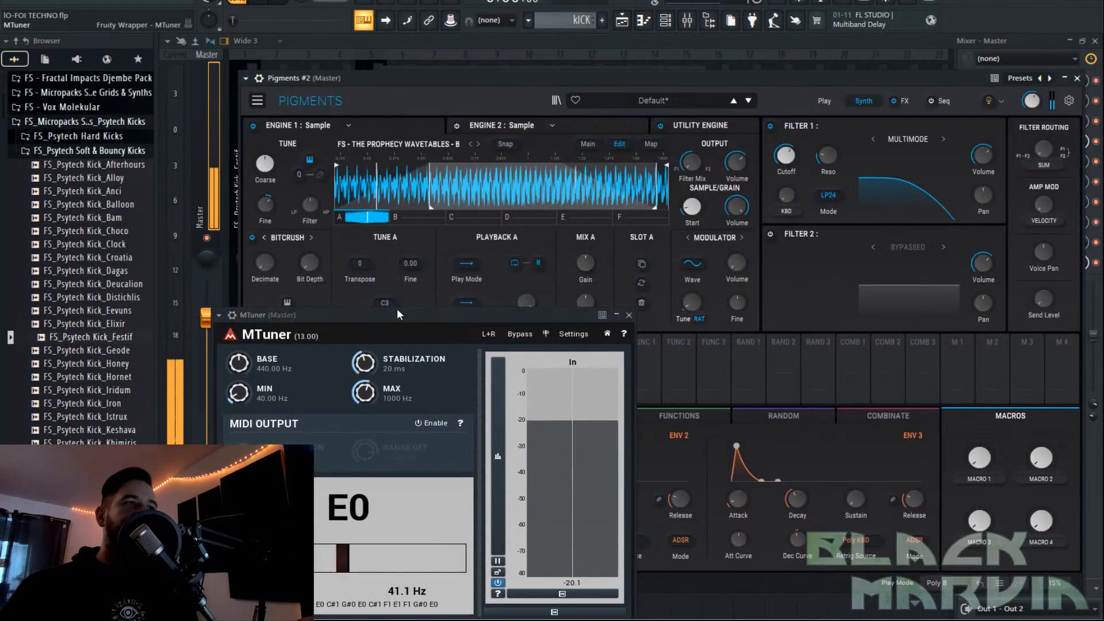
{"action": "left_click_drag", "start_coordinate": [401, 314], "coordinate": [403, 322]}
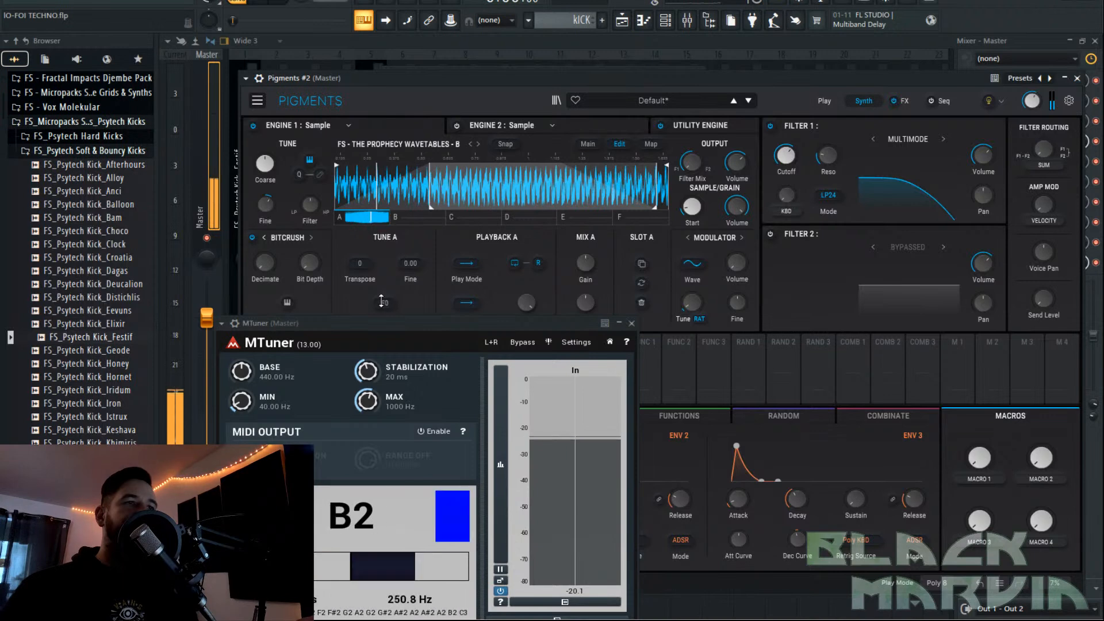
{"action": "left_click_drag", "start_coordinate": [268, 205], "coordinate": [268, 200]}
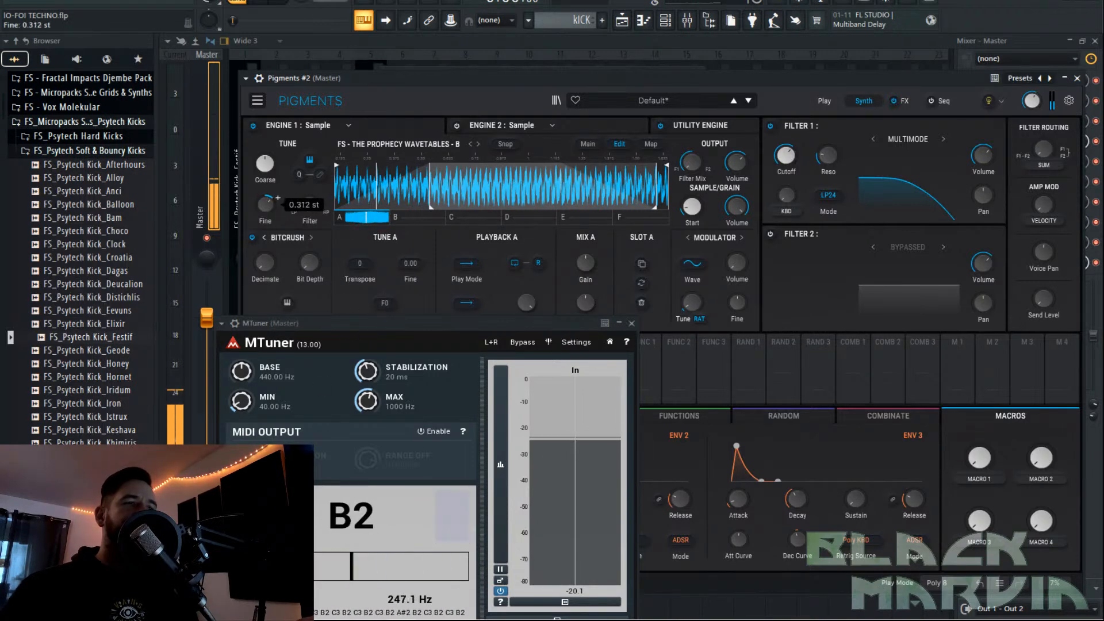
{"action": "left_click_drag", "start_coordinate": [426, 201], "coordinate": [362, 201]}
{"action": "left_click_drag", "start_coordinate": [266, 203], "coordinate": [266, 197]}
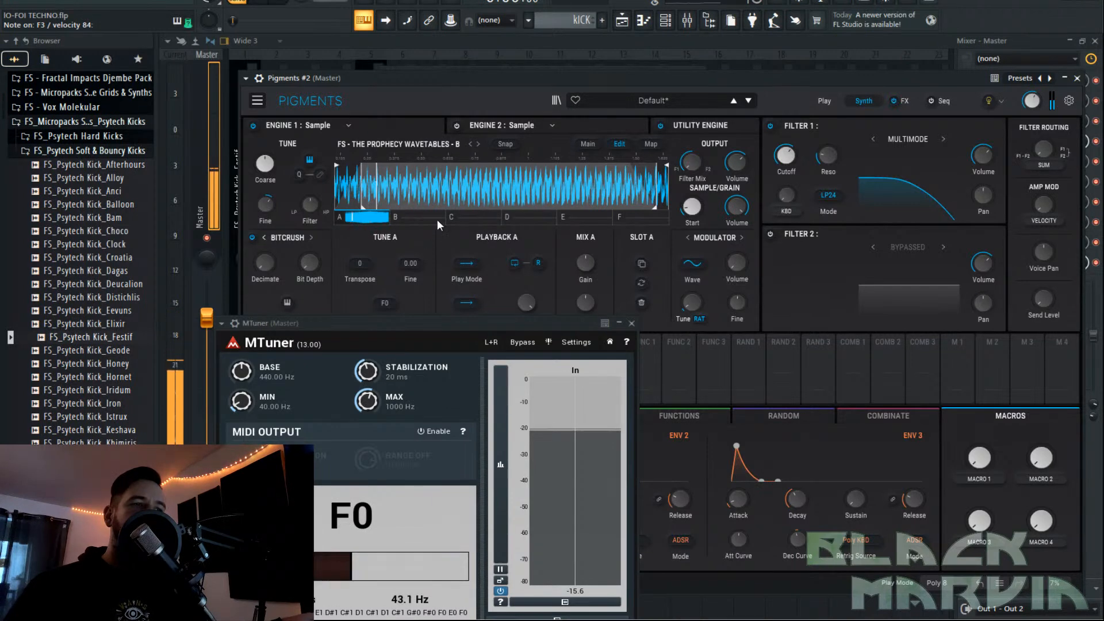
Change Filter 1's type to MS-20 and set its cutoff to 127 Hz.
{"action": "left_click_drag", "start_coordinate": [785, 155], "coordinate": [785, 168]}
{"action": "left_click", "coordinate": [905, 139]}
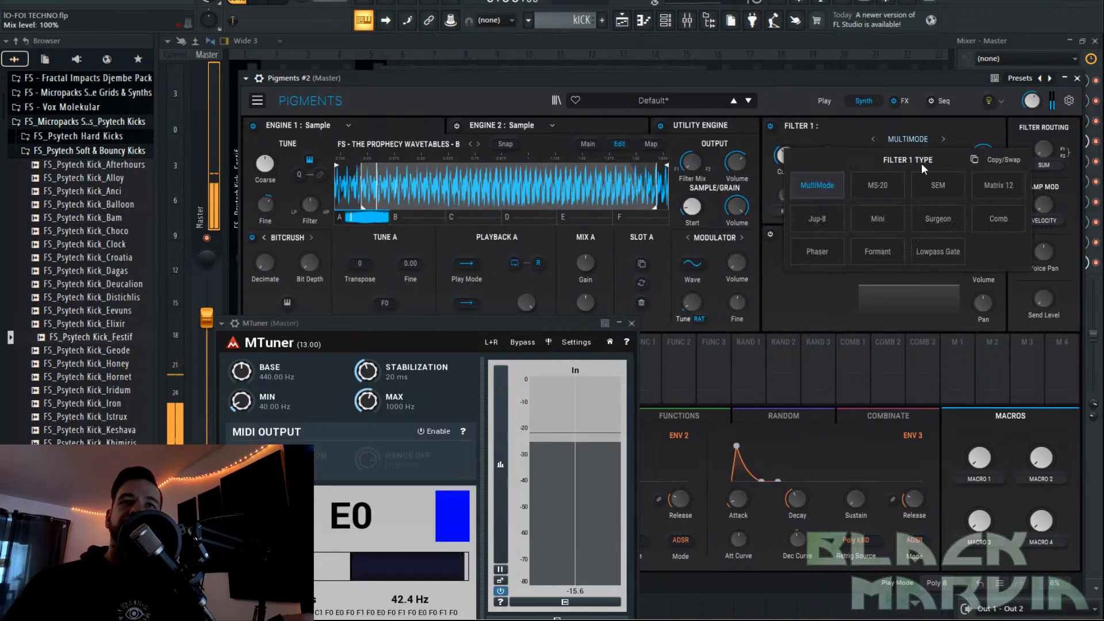
{"action": "left_click", "coordinate": [845, 170]}
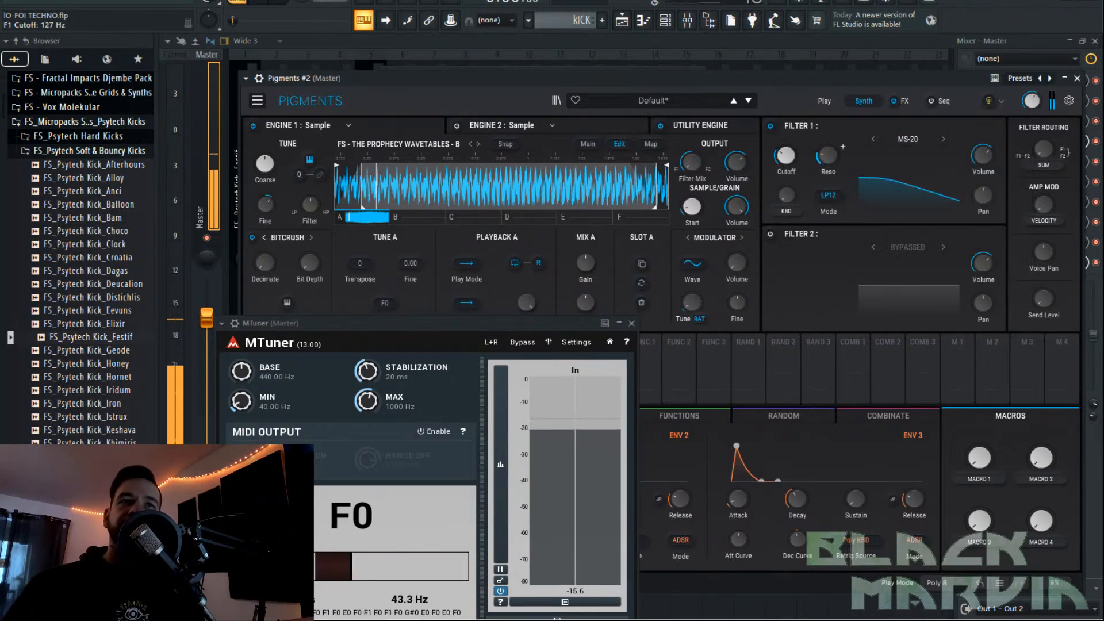
Change Filter 1's type to MINI and set its cutoff to 278 Hz.
{"action": "left_click", "coordinate": [907, 139]}
{"action": "left_click", "coordinate": [884, 207]}
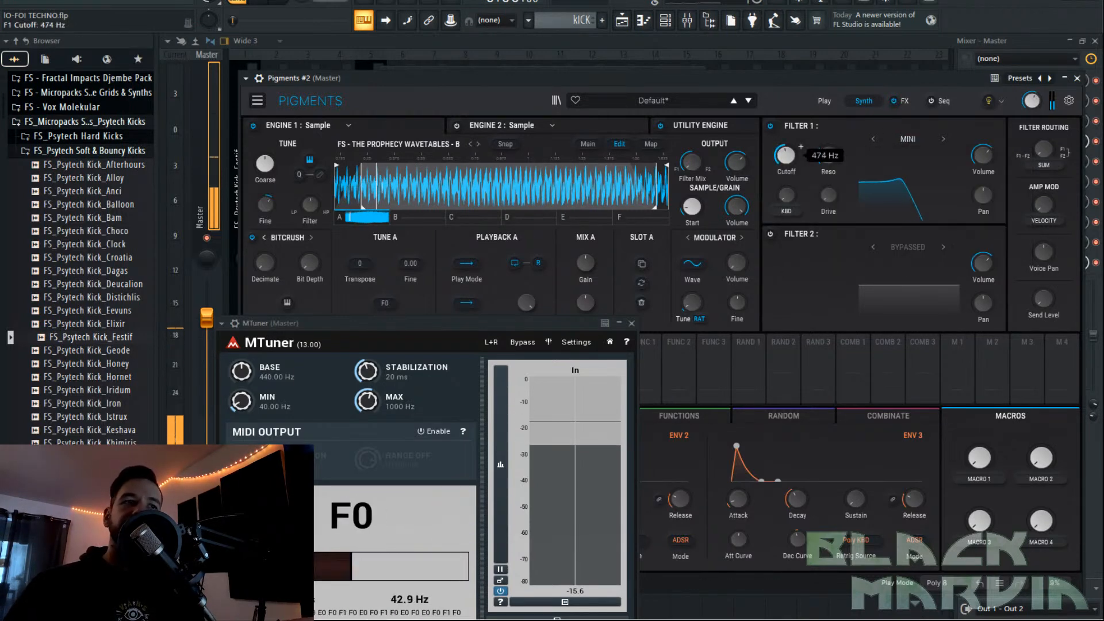
{"action": "mouse_move", "coordinate": [801, 147]}
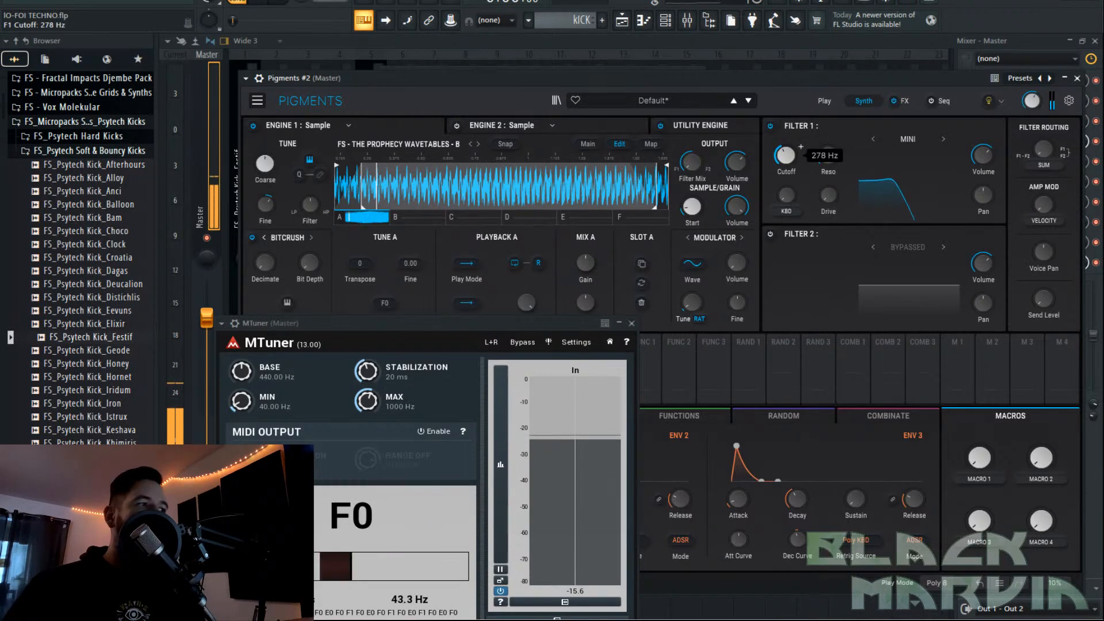
Close the MTuner window, replace the Delay in FX A with the Multiband compressor, and return to the synth view.
{"action": "left_click", "coordinate": [905, 102]}
{"action": "left_click", "coordinate": [631, 323]}
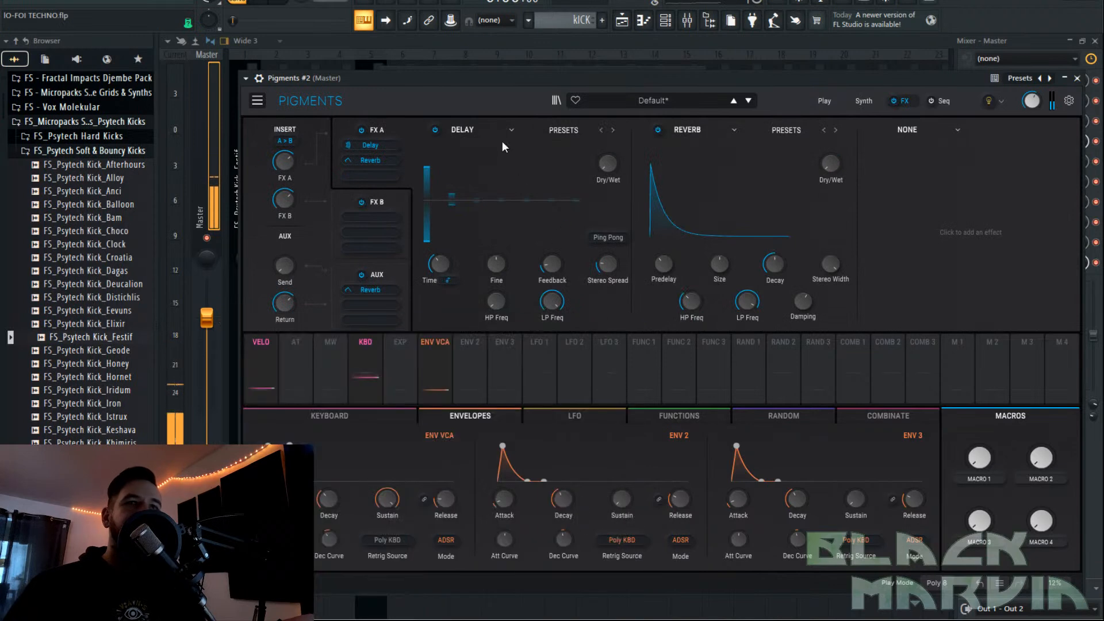
{"action": "left_click", "coordinate": [466, 131]}
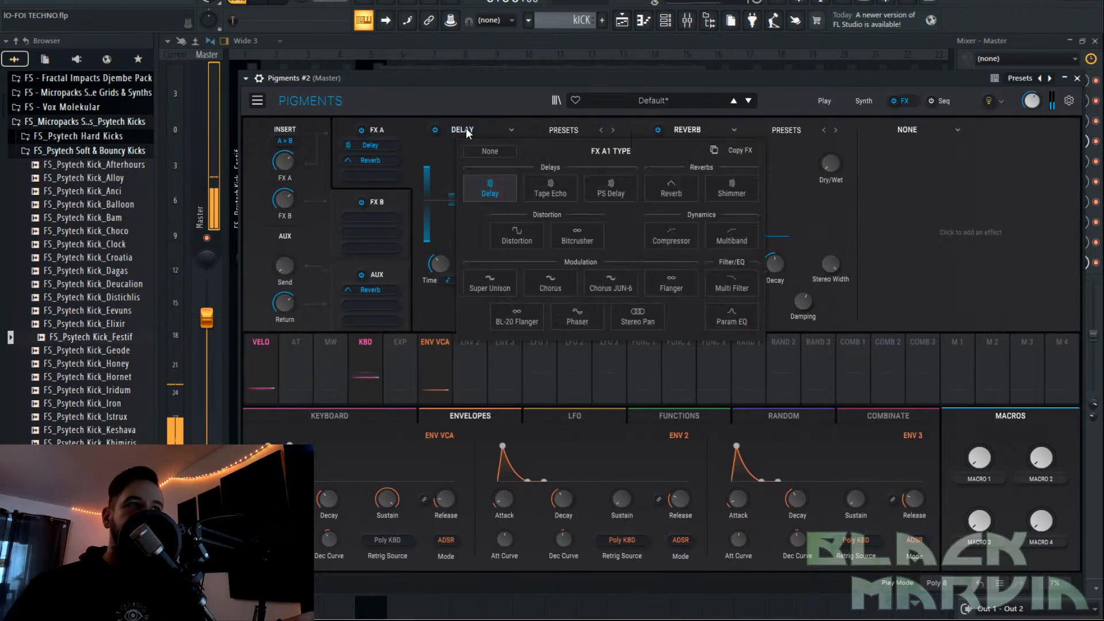
{"action": "left_click", "coordinate": [724, 241]}
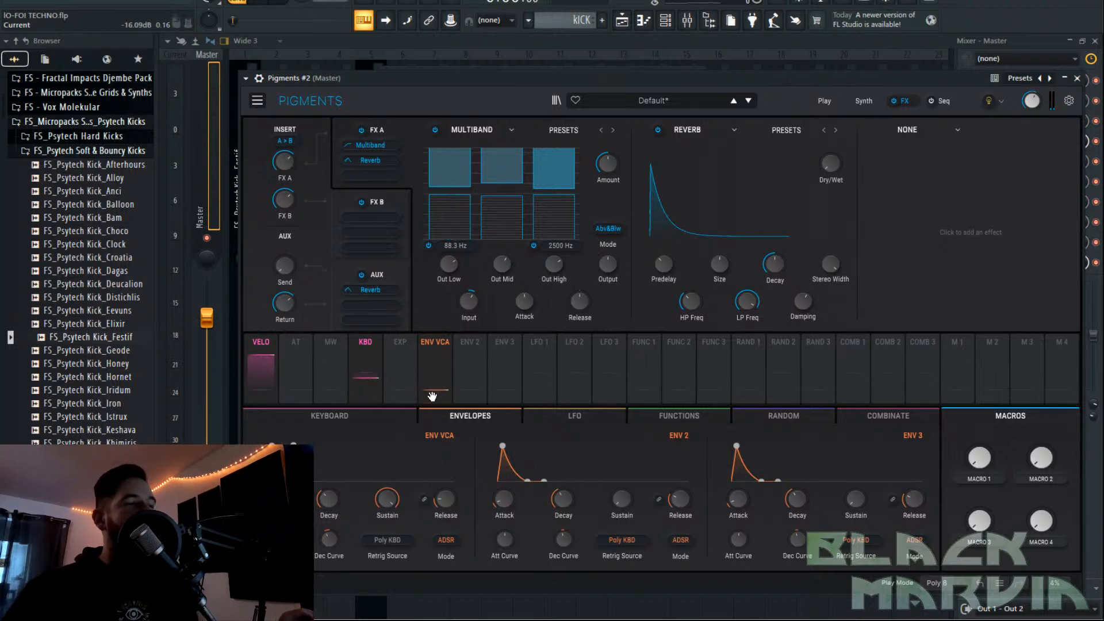
{"action": "mouse_move", "coordinate": [442, 502]}
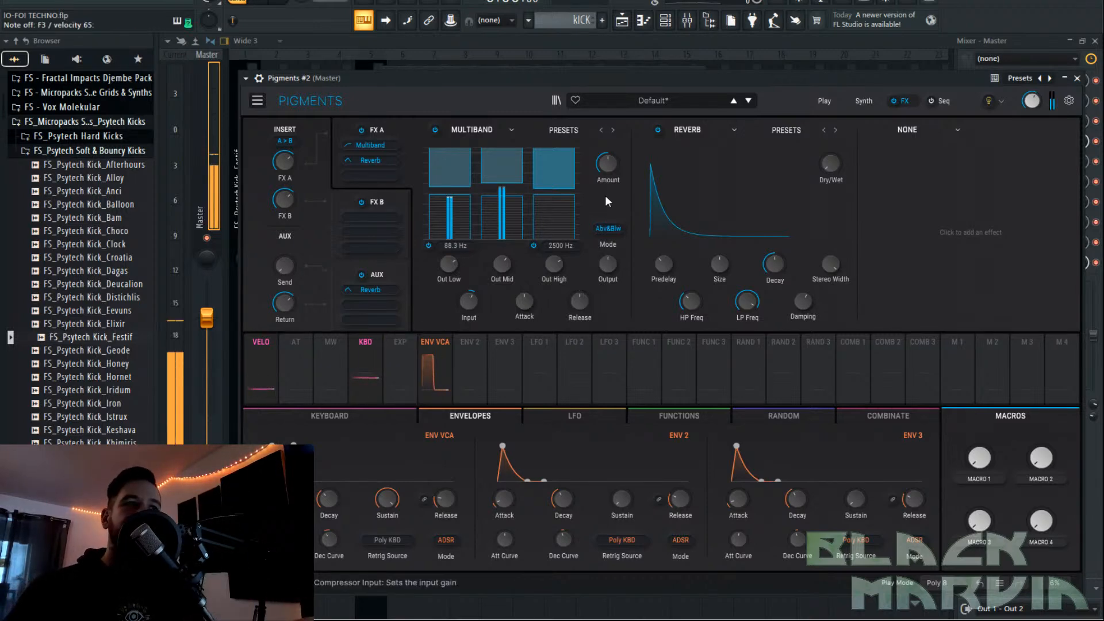
{"action": "left_click_drag", "start_coordinate": [455, 197], "coordinate": [456, 198]}
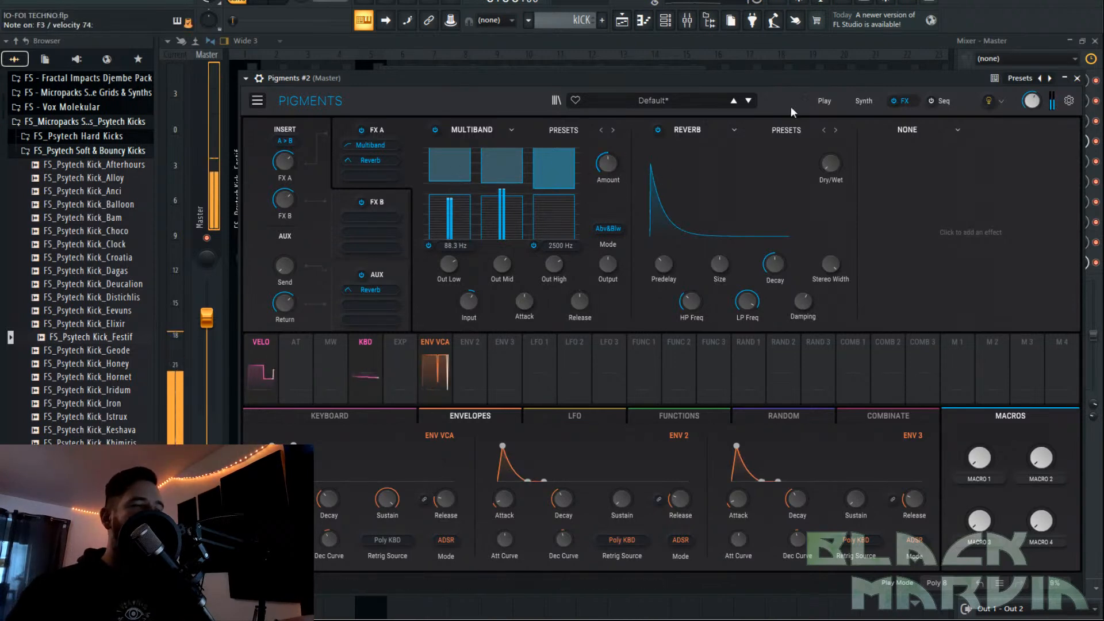
{"action": "left_click", "coordinate": [864, 101]}
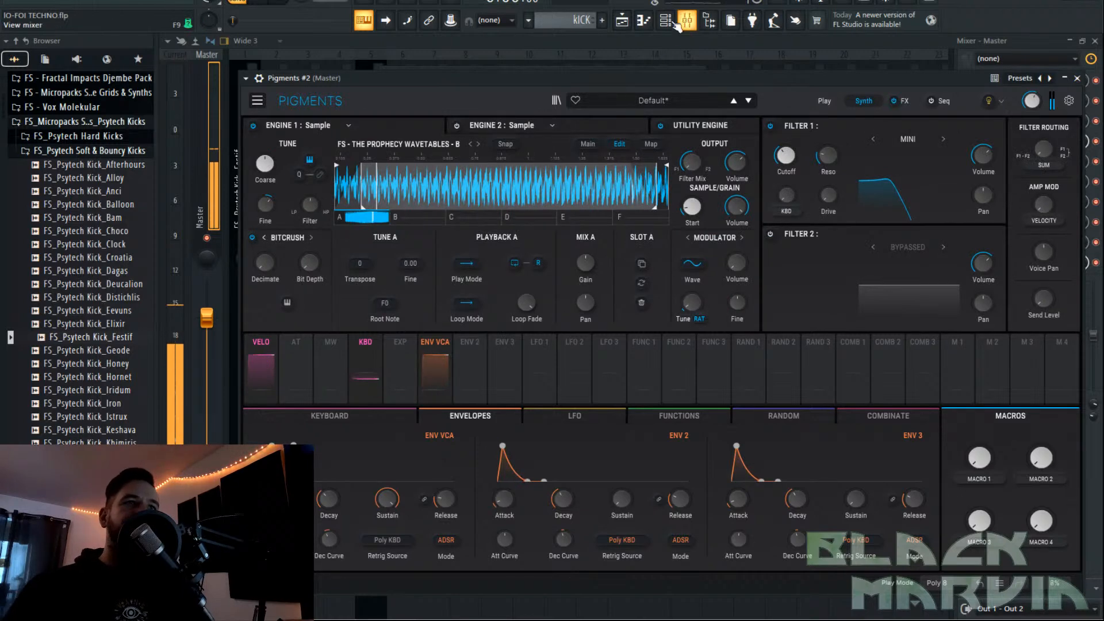
Select the Bassline pattern and open the piano roll of the Pigments #2 channel.
{"action": "left_click", "coordinate": [622, 21]}
{"action": "key", "text": "F7"}
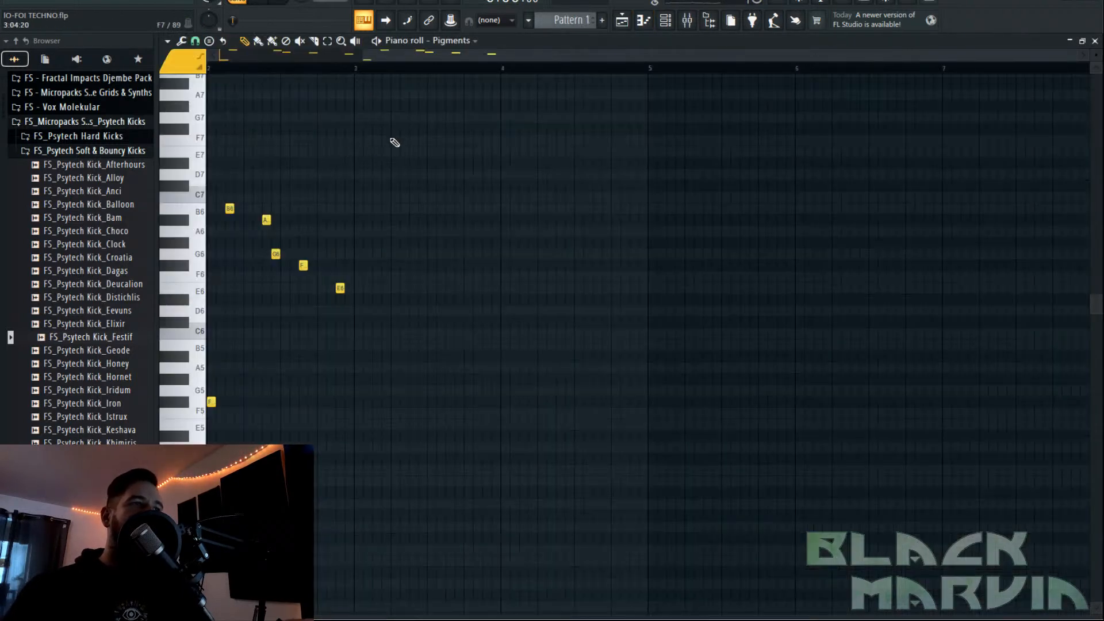
{"action": "key", "text": "F6"}
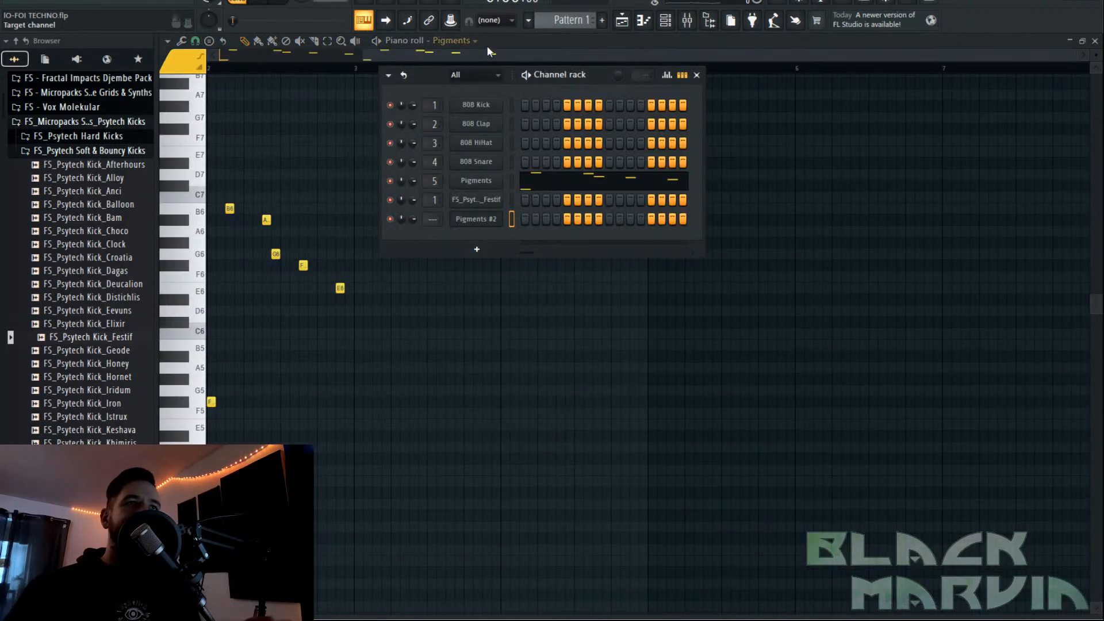
{"action": "left_click", "coordinate": [572, 22]}
{"action": "left_click", "coordinate": [579, 50]}
{"action": "right_click", "coordinate": [477, 219]}
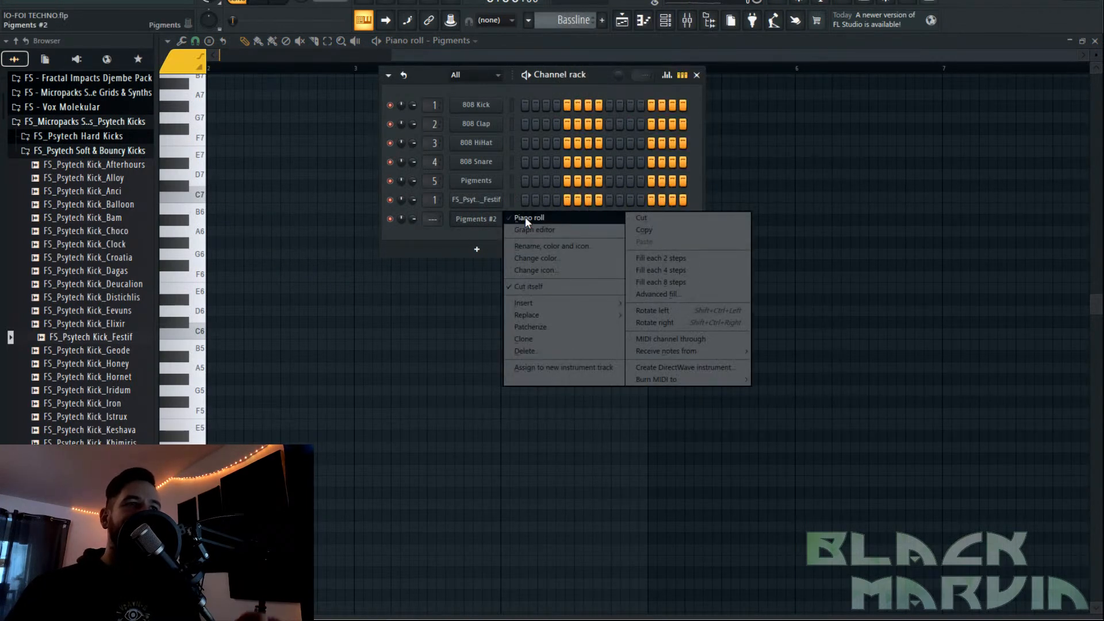
{"action": "left_click", "coordinate": [520, 224]}
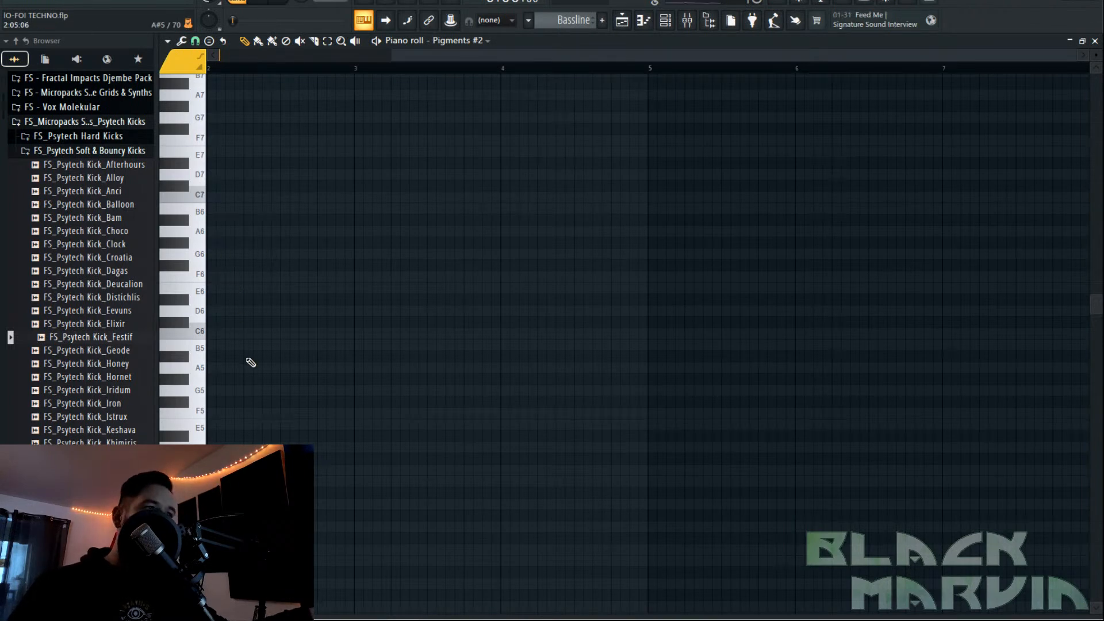
Draw a one-beat F#3 note at the start of bar 1.
{"action": "scroll", "coordinate": [253, 368], "scroll_direction": "down", "scroll_amount": 5}
{"action": "scroll", "coordinate": [214, 298], "scroll_direction": "left", "scroll_amount": 2}
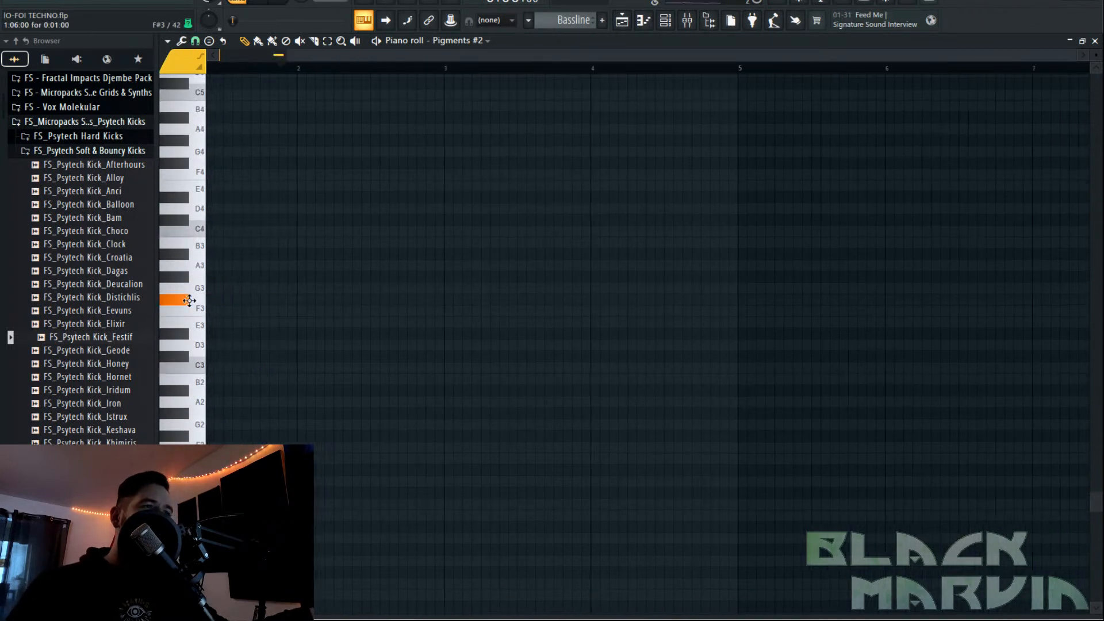
{"action": "mouse_move", "coordinate": [211, 298]}
{"action": "left_mouse_down"}
{"action": "mouse_move", "coordinate": [761, 312]}
{"action": "mouse_move", "coordinate": [653, 300]}
{"action": "mouse_move", "coordinate": [242, 307]}
{"action": "left_mouse_up"}
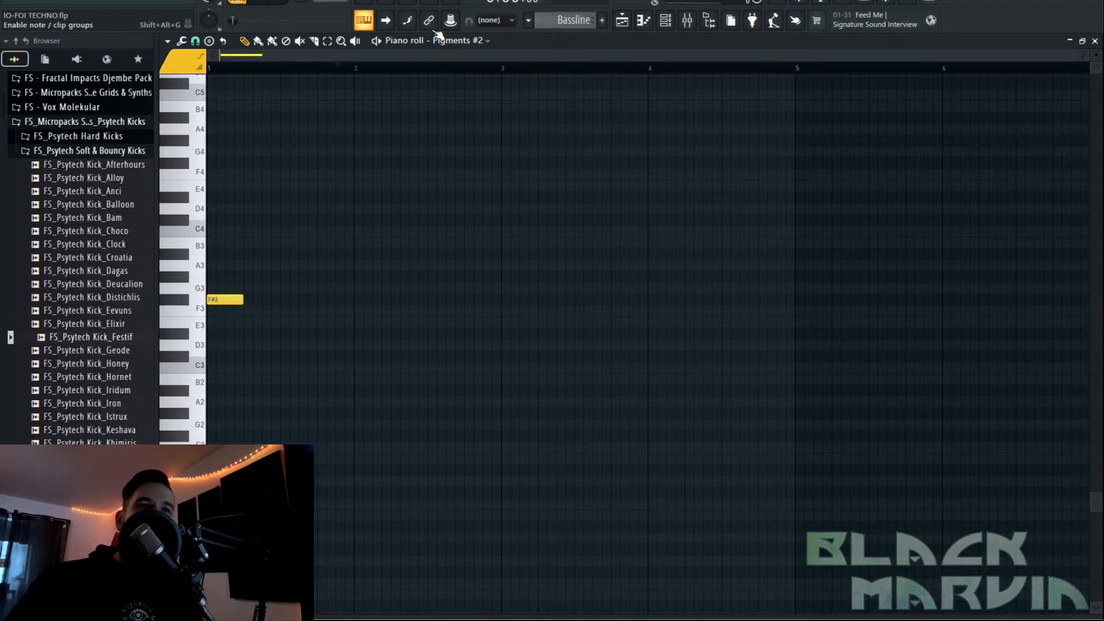
Place the Bassline pattern at the start of Track 3 in the Playlist and reopen its piano roll.
{"action": "left_click", "coordinate": [620, 21]}
{"action": "left_click_drag", "start_coordinate": [382, 189], "coordinate": [339, 144]}
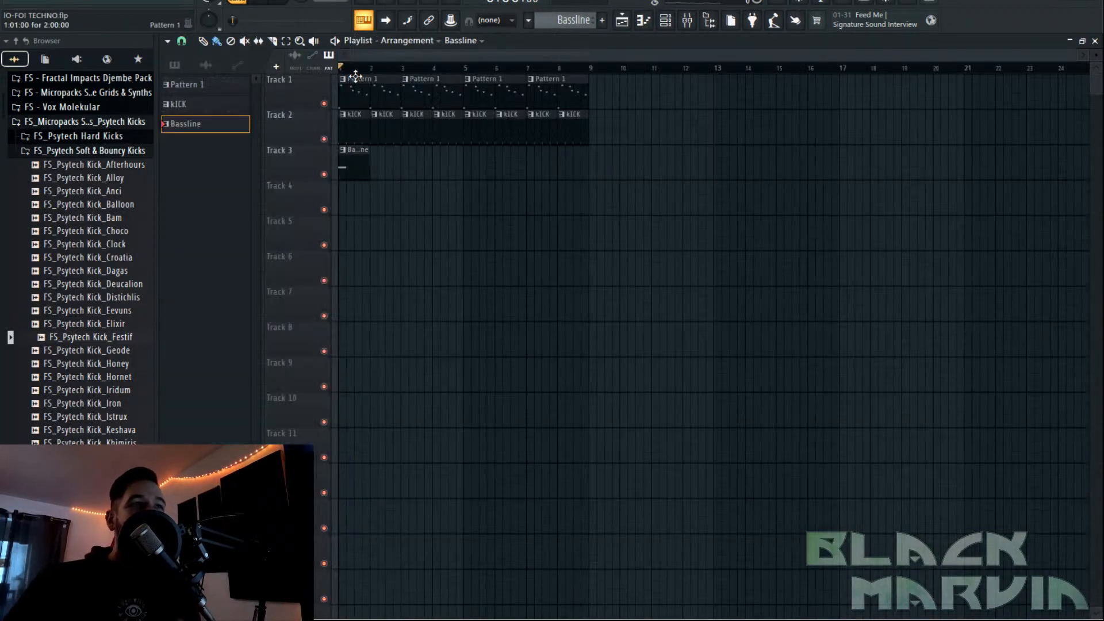
{"action": "scroll", "coordinate": [355, 76], "scroll_direction": "up", "scroll_amount": 5}
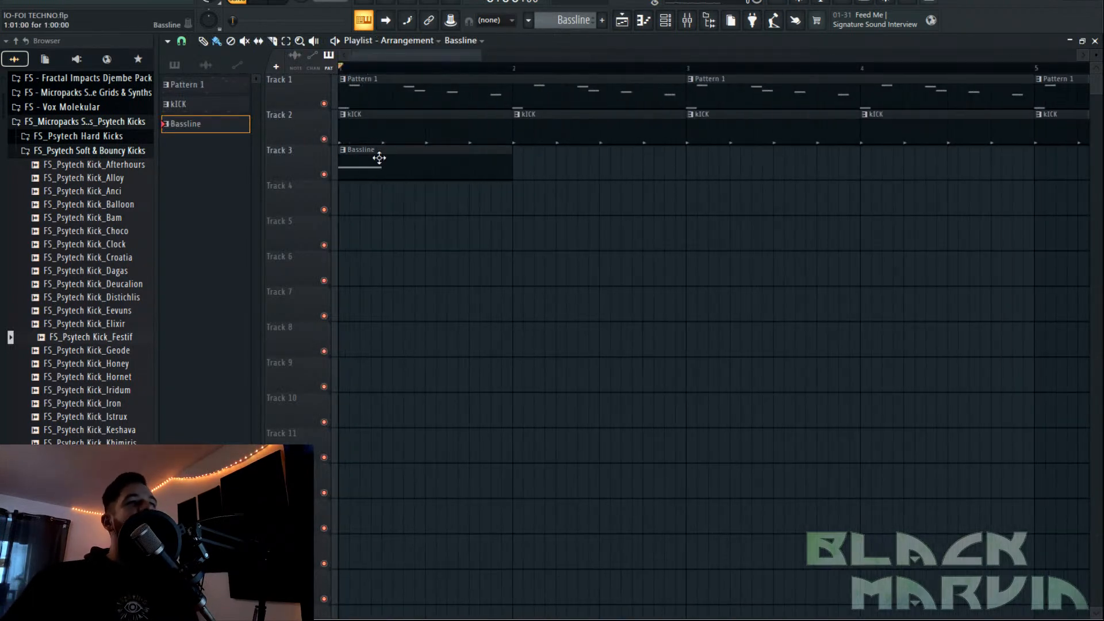
{"action": "double_click", "coordinate": [379, 158]}
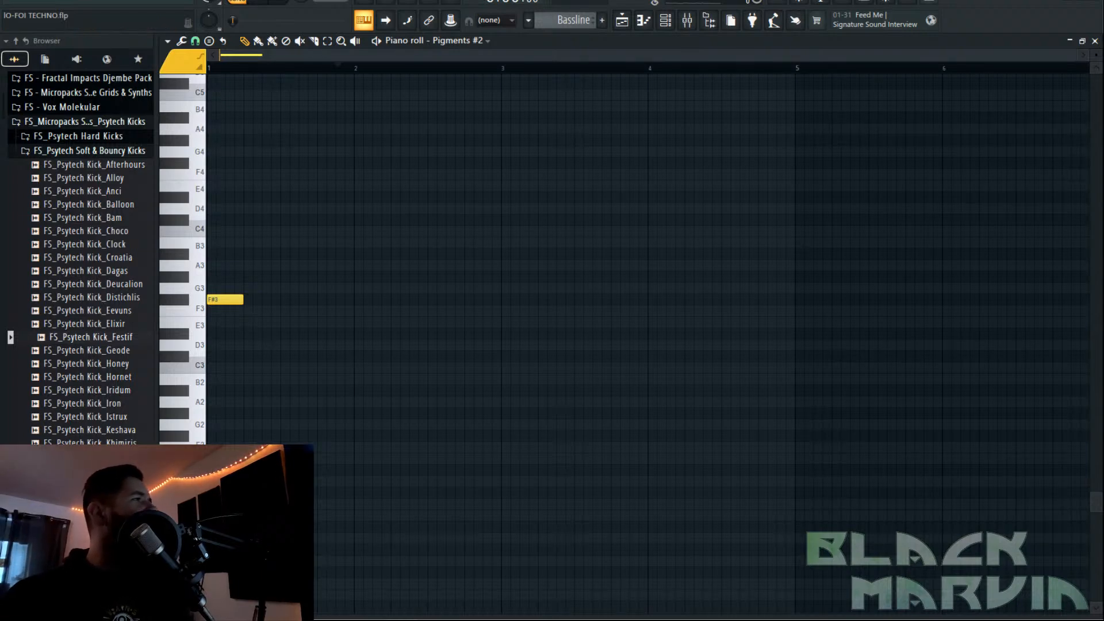
Switch to the web browser and look through the Westworld (TV series) Wikipedia article, including its Episodes section.
{"action": "left_click", "coordinate": [17, 2]}
{"action": "left_click", "coordinate": [17, 2]}
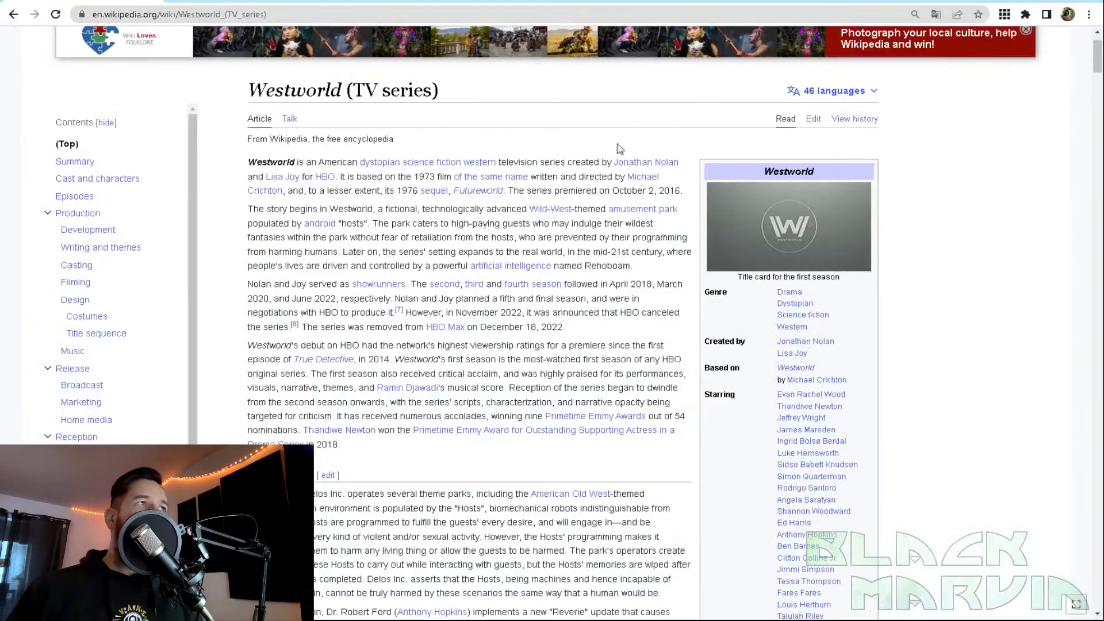
{"action": "scroll", "coordinate": [630, 131], "scroll_direction": "down", "scroll_amount": 5}
{"action": "scroll", "coordinate": [561, 207], "scroll_direction": "down", "scroll_amount": 3}
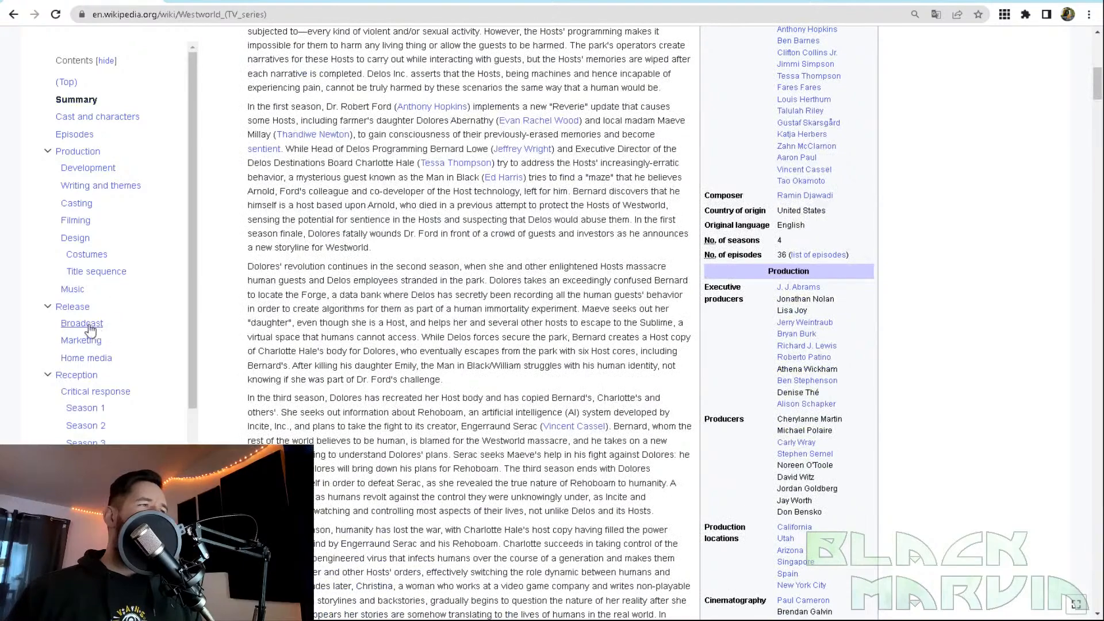
{"action": "left_click", "coordinate": [75, 134]}
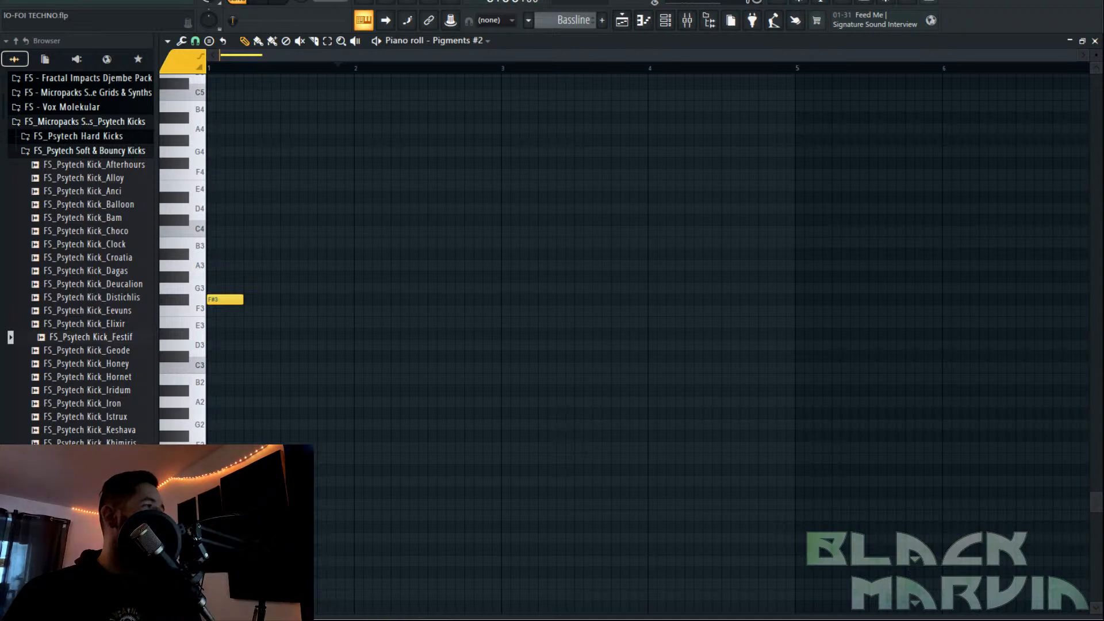
Switch back to FL Studio, show the Playlist and briefly play the arrangement.
{"action": "left_click", "coordinate": [643, 20]}
{"action": "key", "text": "space"}
{"action": "key", "text": "space"}
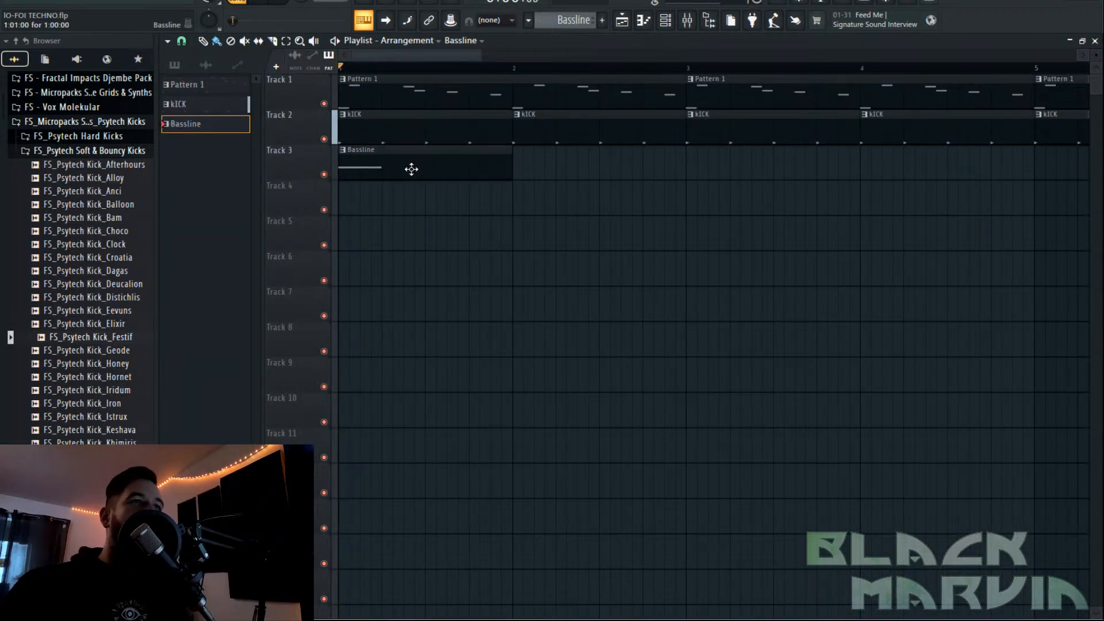
{"action": "mouse_move", "coordinate": [465, 619]}
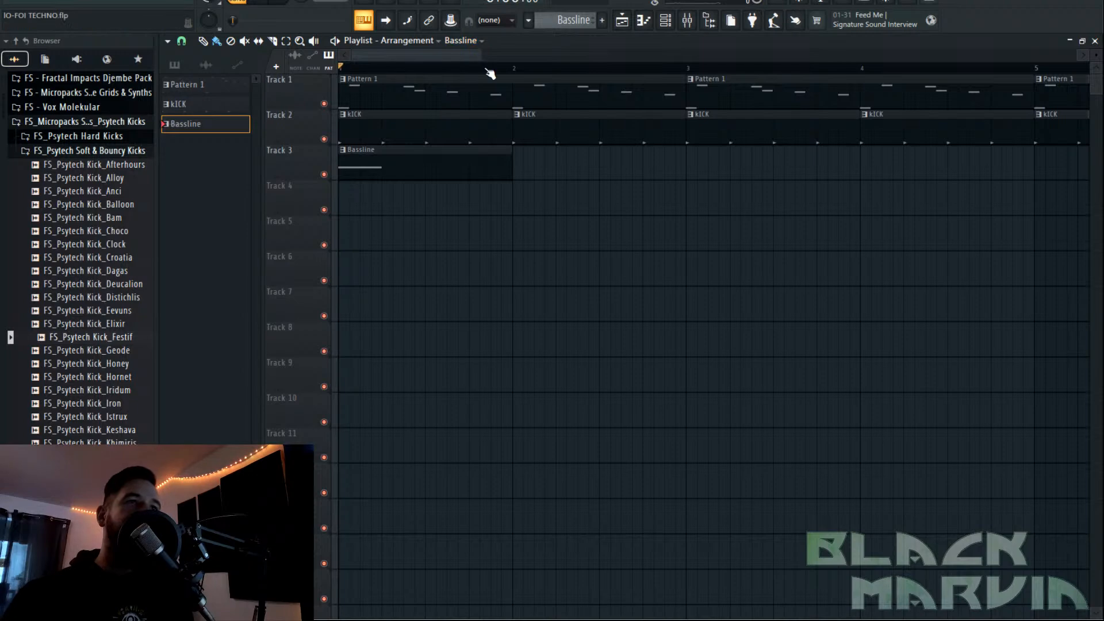
Reopen the Bassline piano roll and add three F#3 notes to bar 1, starting the last one at step 13 with a four-step length.
{"action": "double_click", "coordinate": [381, 160]}
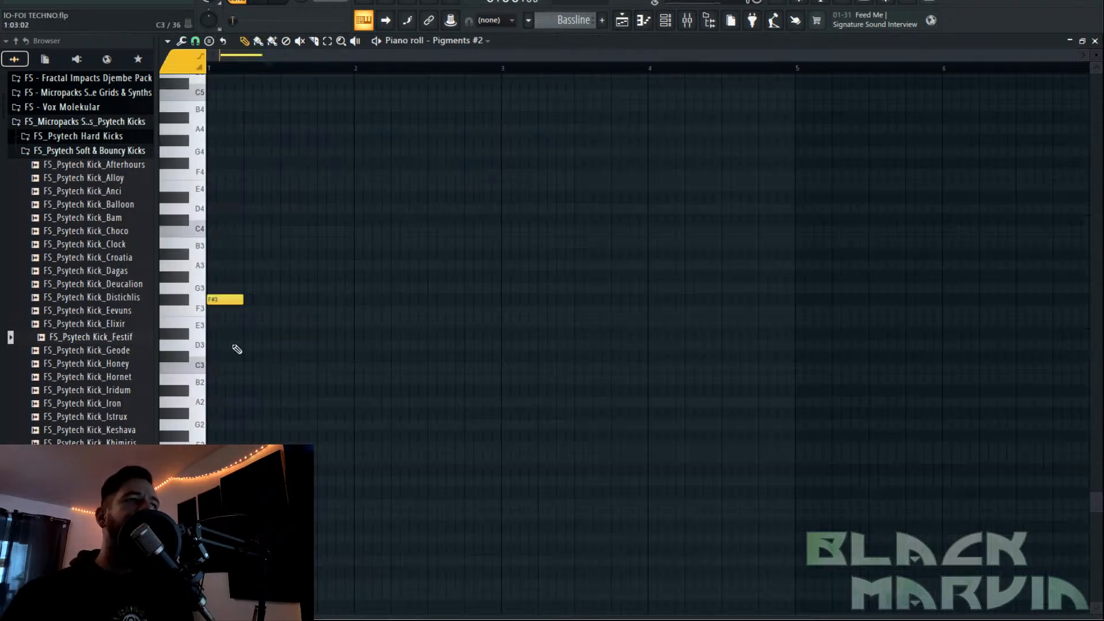
{"action": "left_click_drag", "start_coordinate": [257, 300], "coordinate": [249, 301]}
{"action": "left_click", "coordinate": [292, 300]}
{"action": "left_click_drag", "start_coordinate": [259, 299], "coordinate": [303, 299]}
{"action": "right_click", "coordinate": [293, 300]}
{"action": "left_click", "coordinate": [287, 300]}
{"action": "left_click", "coordinate": [331, 299]}
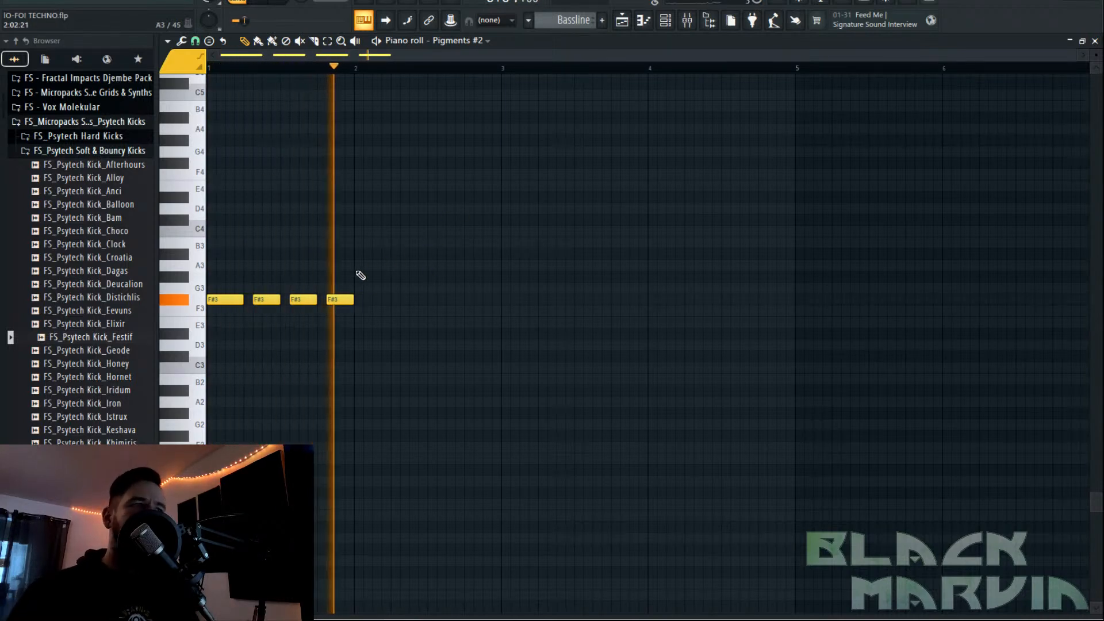
{"action": "left_click_drag", "start_coordinate": [345, 301], "coordinate": [336, 299]}
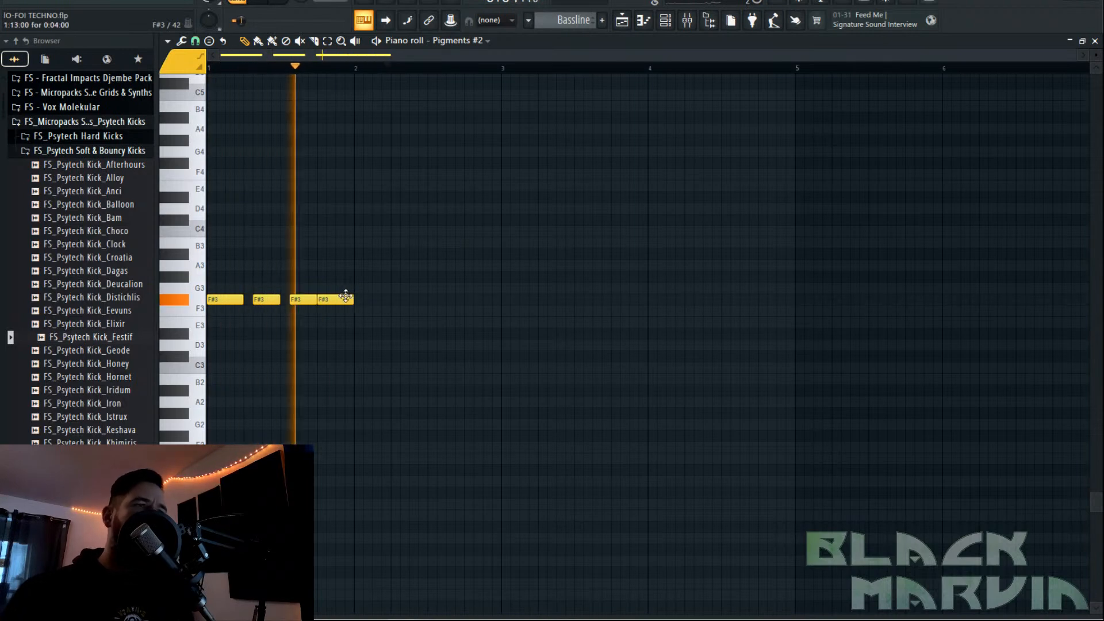
Duplicate the four F#3 notes of bar 1 into bar 2, play the pattern and deselect the notes.
{"action": "left_click_drag", "start_coordinate": [470, 216], "coordinate": [220, 337]}
{"action": "key", "text": "ctrl+b"}
{"action": "key", "text": "space"}
{"action": "key", "text": "space"}
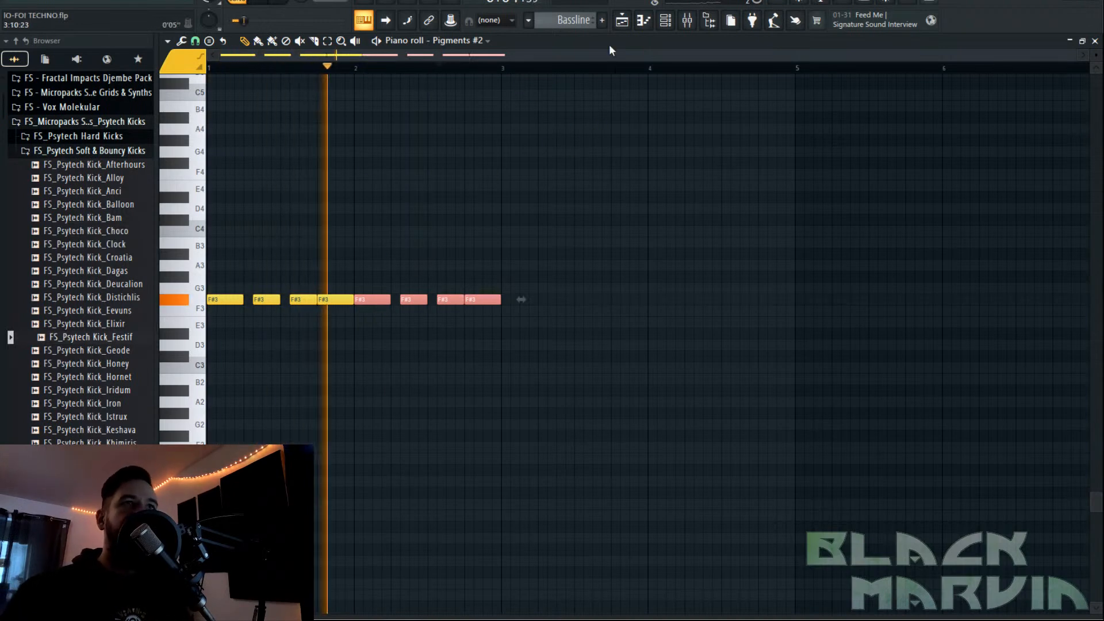
{"action": "key", "text": "space"}
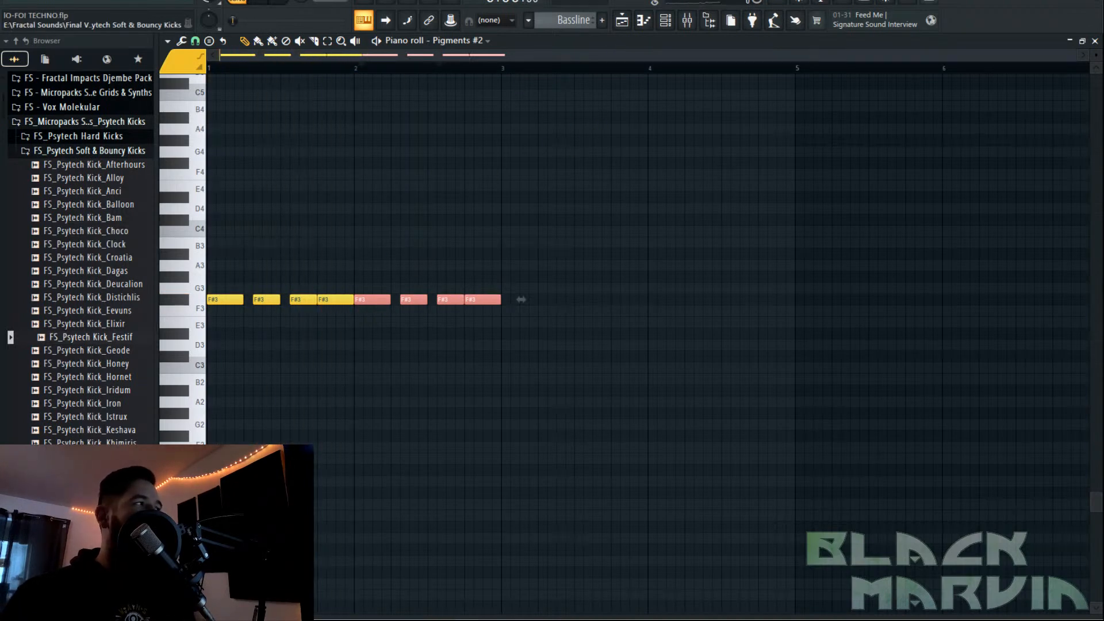
{"action": "left_click", "coordinate": [454, 271]}
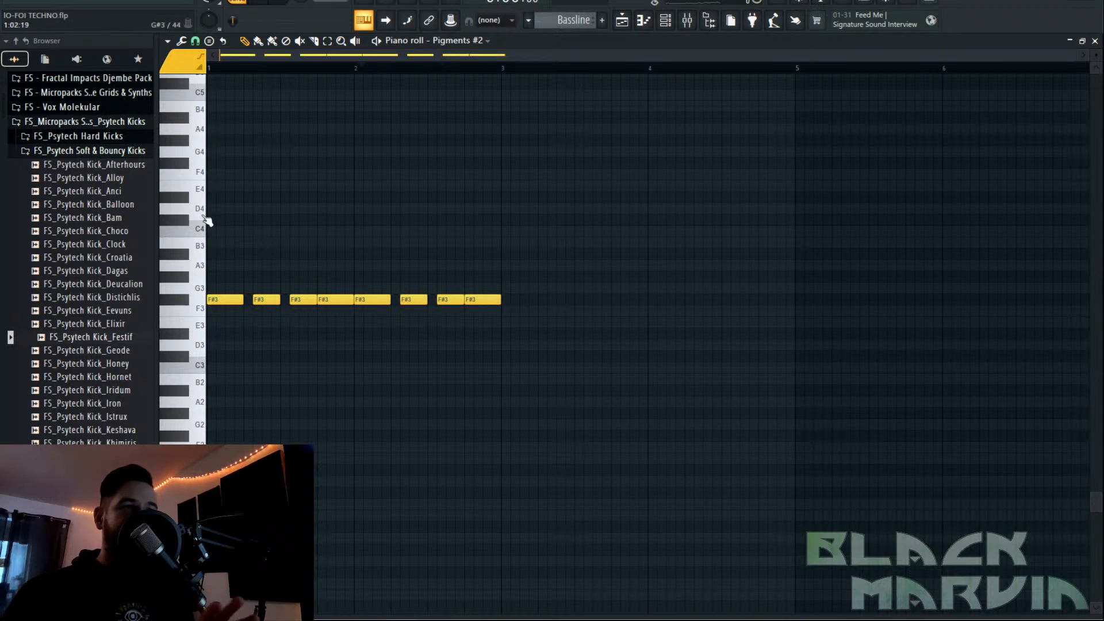
{"action": "scroll", "coordinate": [253, 69], "scroll_direction": "up", "scroll_amount": 3}
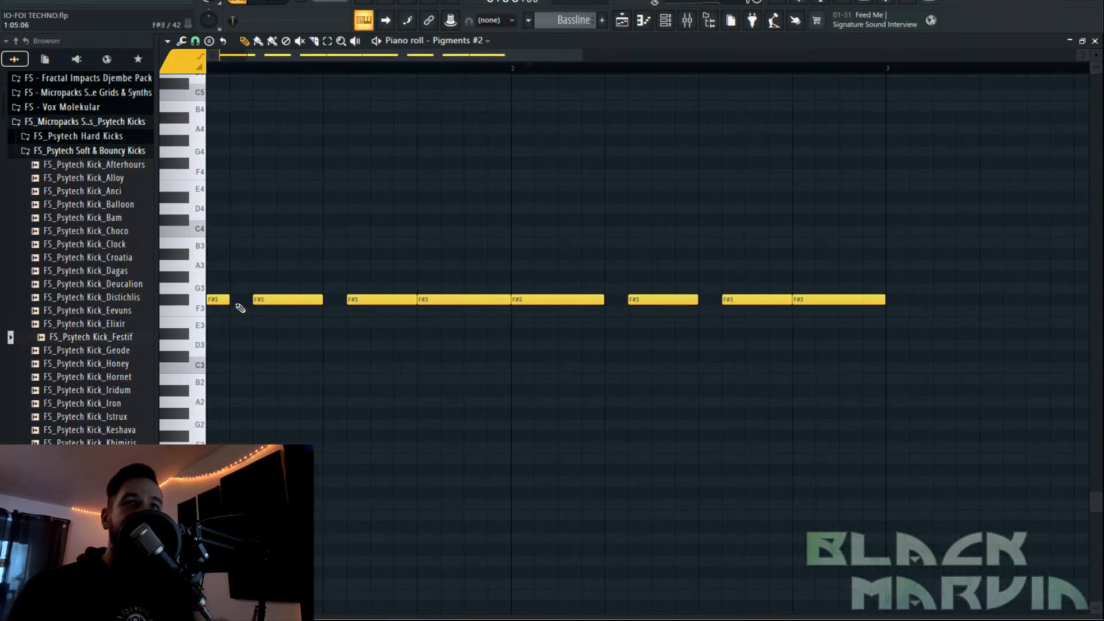
Route the Pigments #2 channel to mixer Insert 6.
{"action": "left_click", "coordinate": [686, 20]}
{"action": "right_click", "coordinate": [414, 184]}
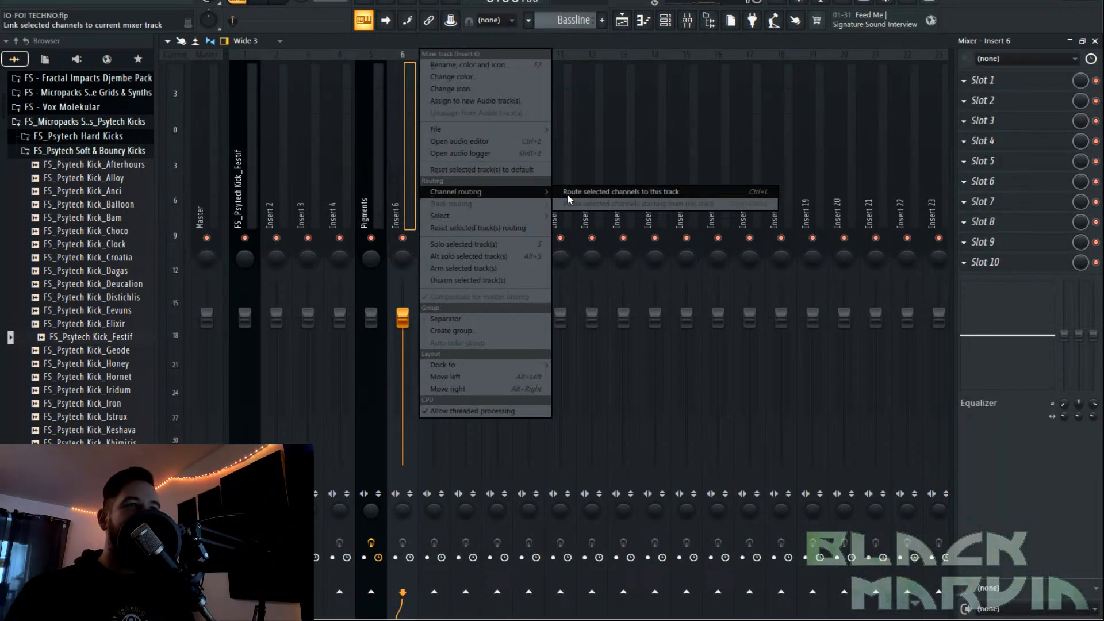
{"action": "left_click", "coordinate": [581, 197]}
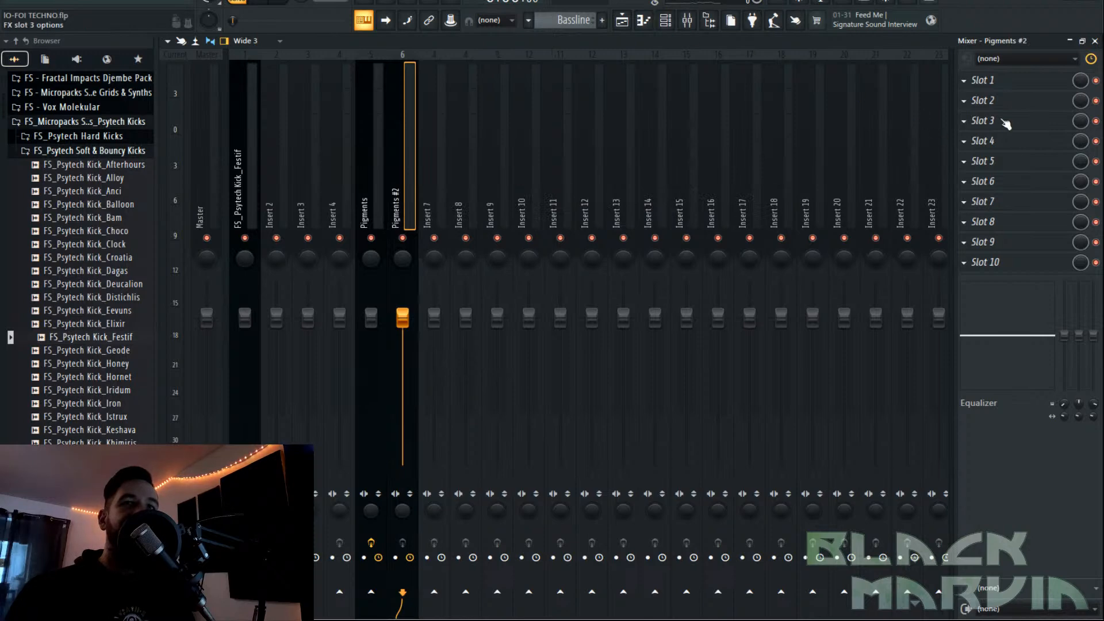
Load Duck into slot 3 of the Pigments #2 mixer track with user preset Synth 3 and Amount 59%, and return to the Playlist.
{"action": "left_click", "coordinate": [1003, 120]}
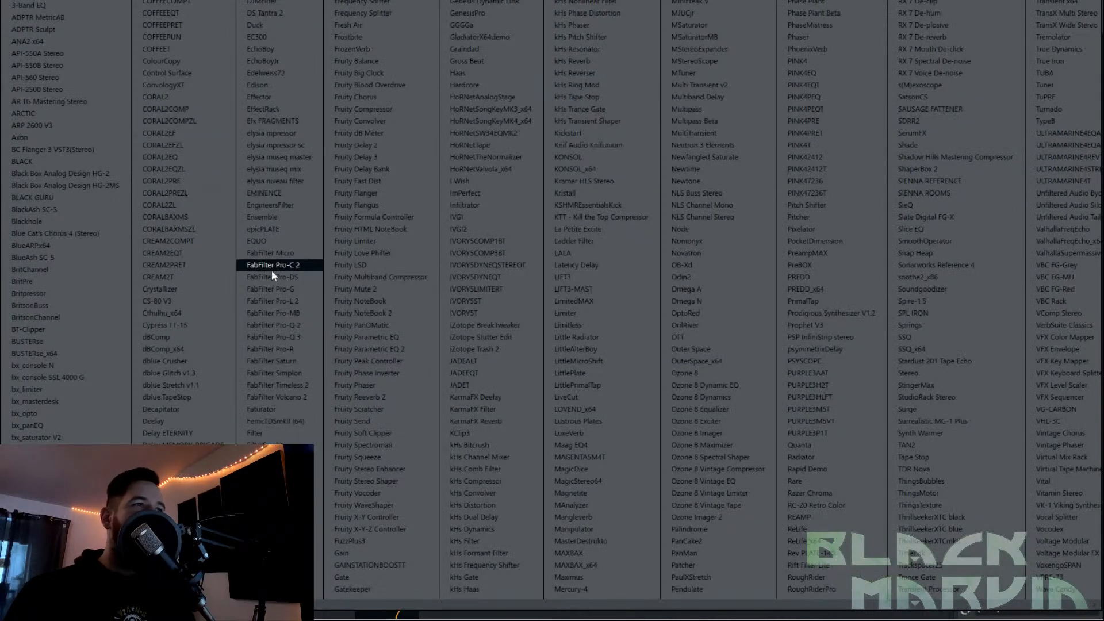
{"action": "left_click", "coordinate": [289, 22]}
{"action": "left_click", "coordinate": [418, 124]}
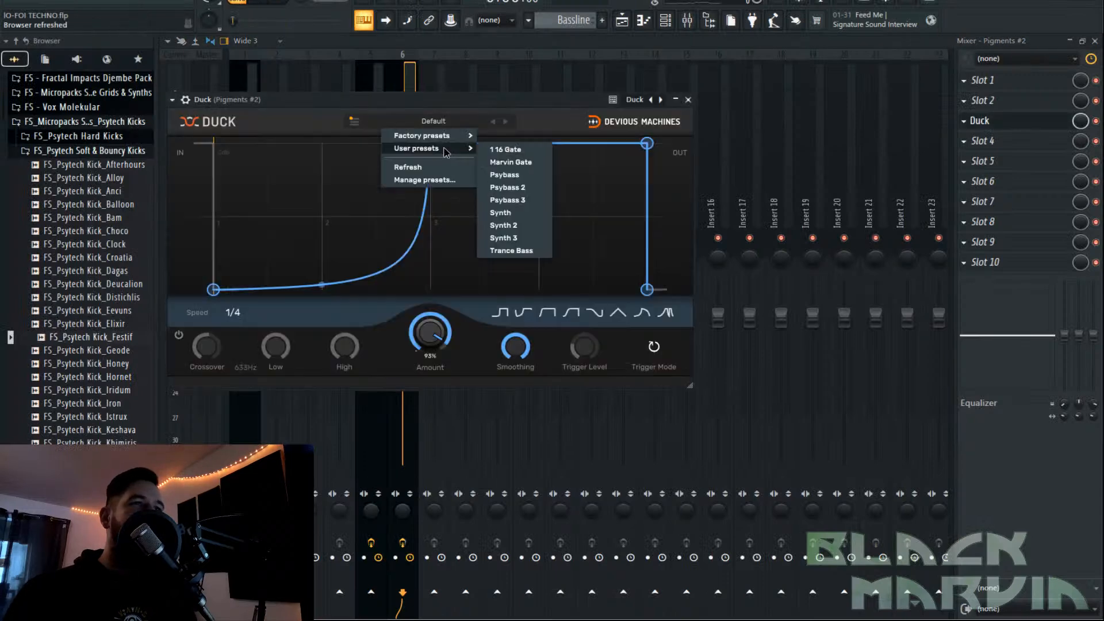
{"action": "left_click", "coordinate": [513, 240]}
{"action": "left_click_drag", "start_coordinate": [430, 332], "coordinate": [430, 327]}
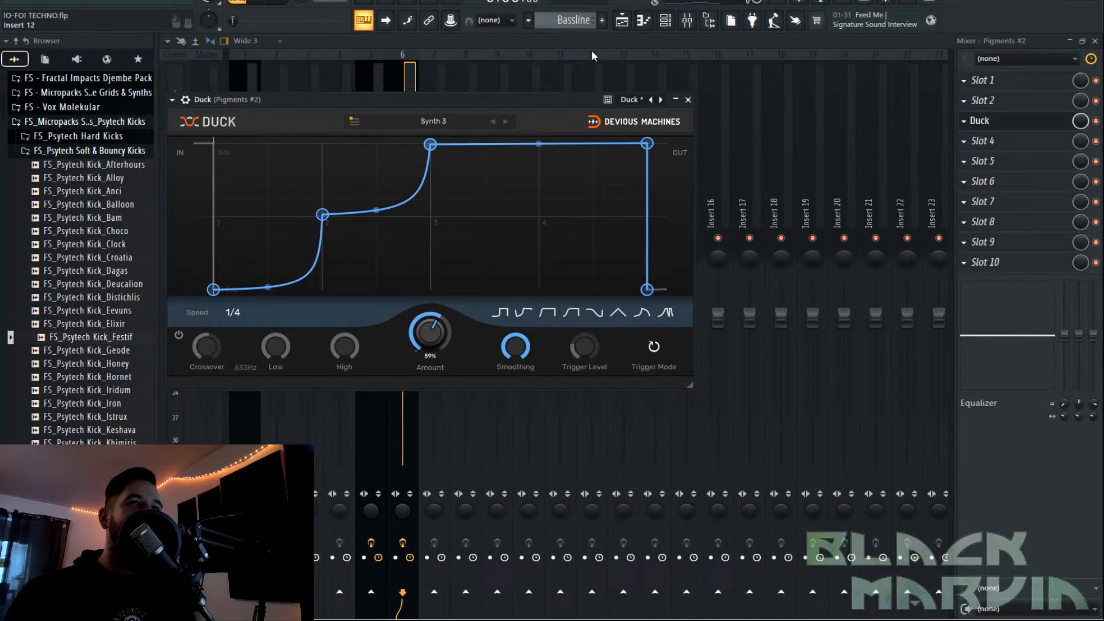
{"action": "left_click", "coordinate": [621, 23]}
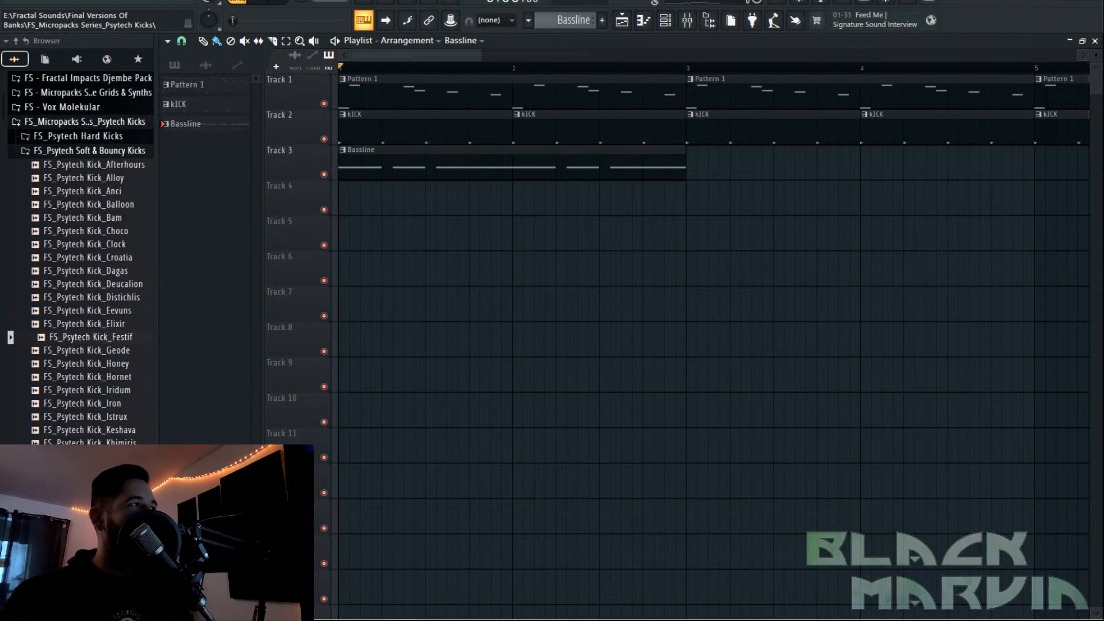
Play the song and duplicate the Bassline clip on Track 3 into bars 3 and 4.
{"action": "key", "text": "space"}
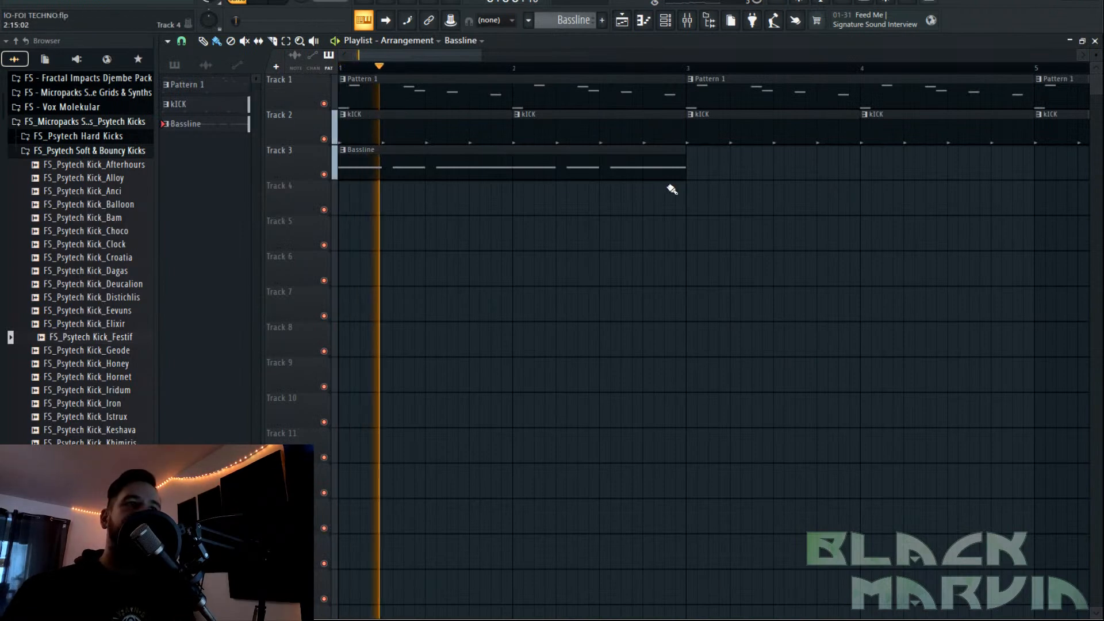
{"action": "left_click_drag", "start_coordinate": [684, 163], "coordinate": [1034, 163]}
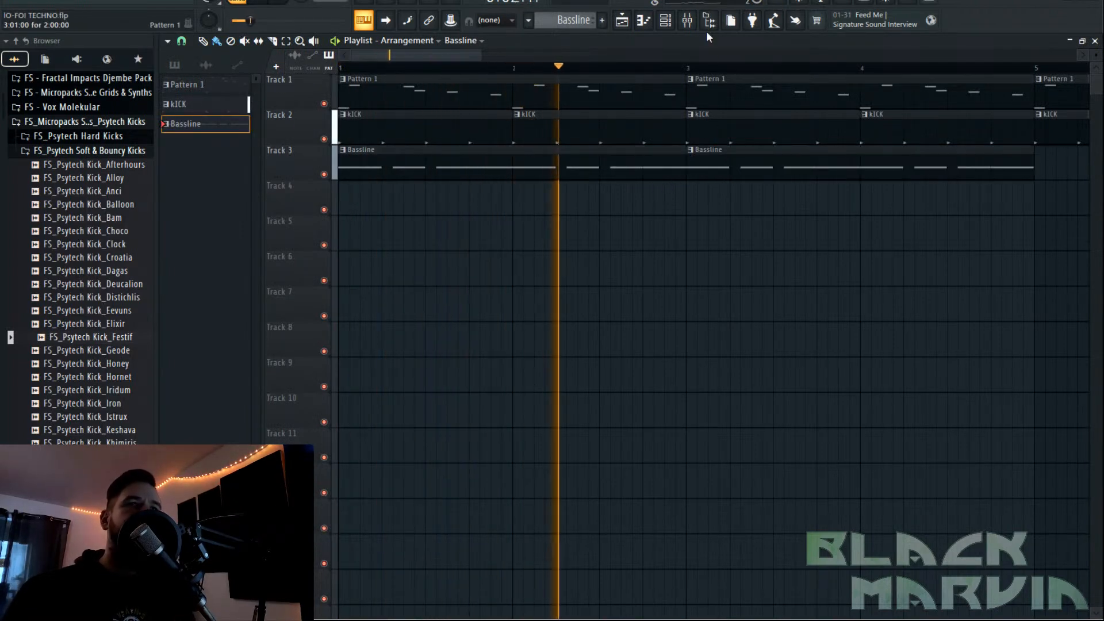
Load BritsonChannel into slot 6 of the Pigments #2 mixer track.
{"action": "left_click", "coordinate": [684, 21]}
{"action": "left_click", "coordinate": [995, 206]}
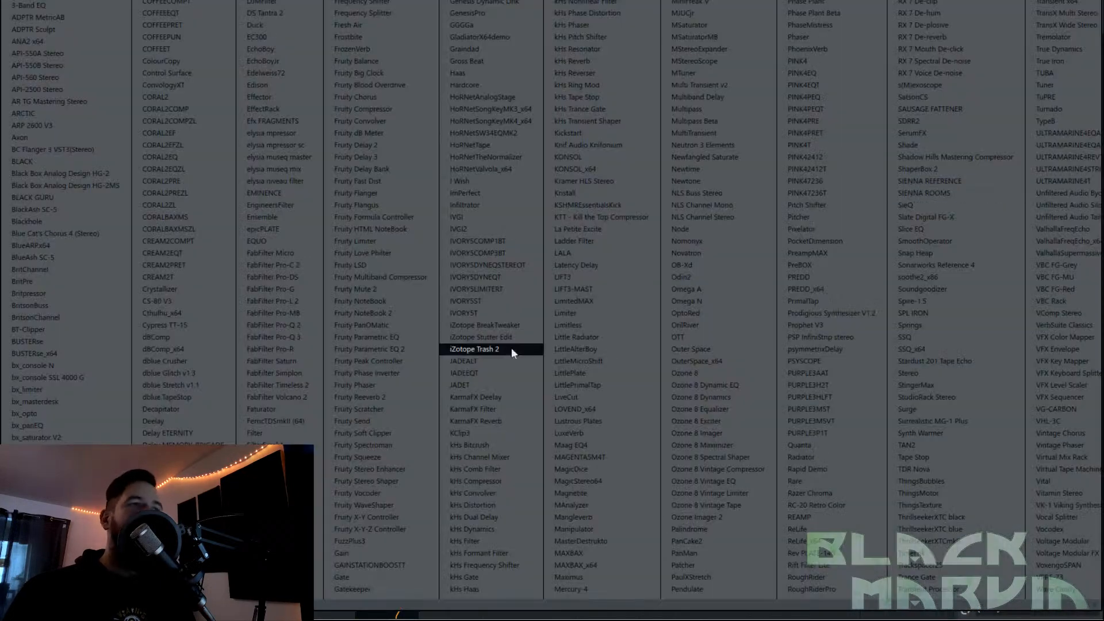
{"action": "left_click", "coordinate": [72, 317]}
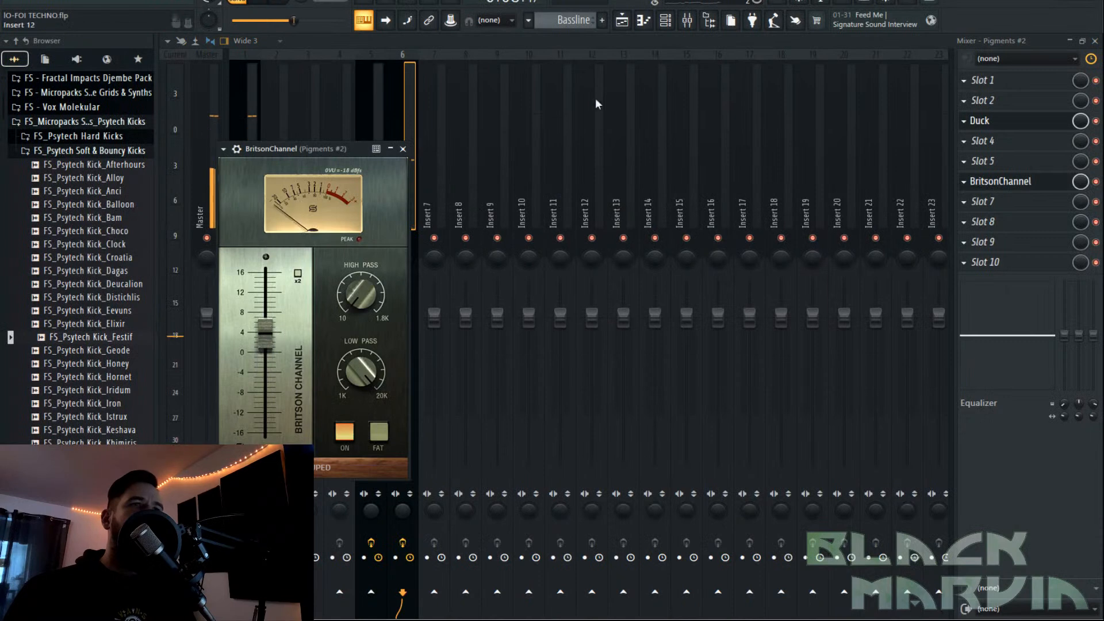
Mute Track 1 in the Playlist and reopen BritsonChannel on the Pigments #2 mixer track.
{"action": "left_click", "coordinate": [622, 21]}
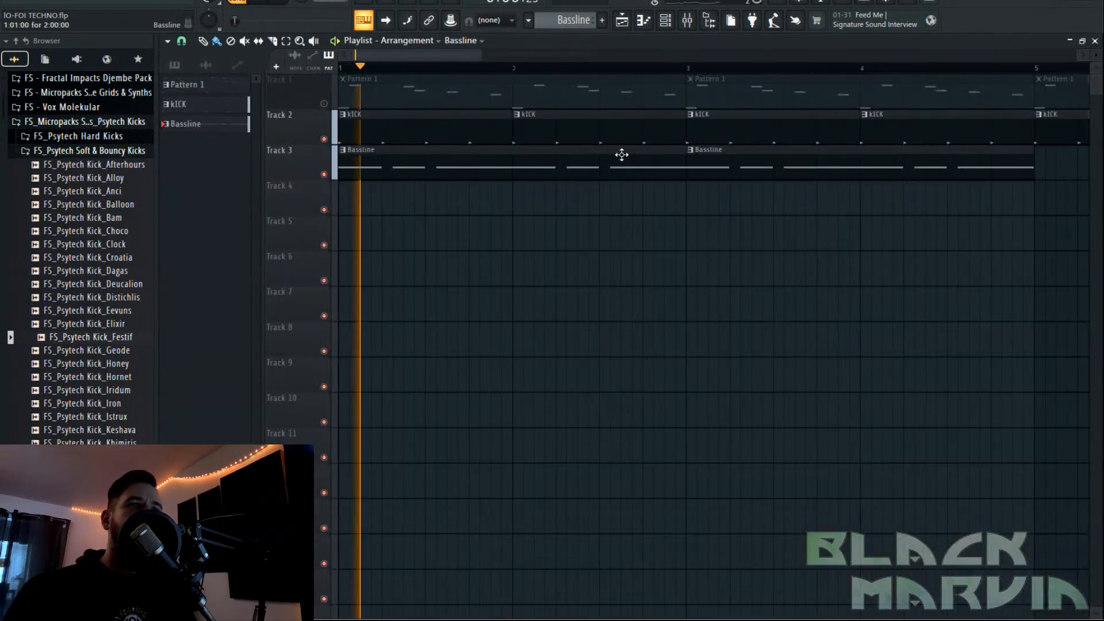
{"action": "left_click", "coordinate": [644, 20]}
{"action": "left_click", "coordinate": [687, 20]}
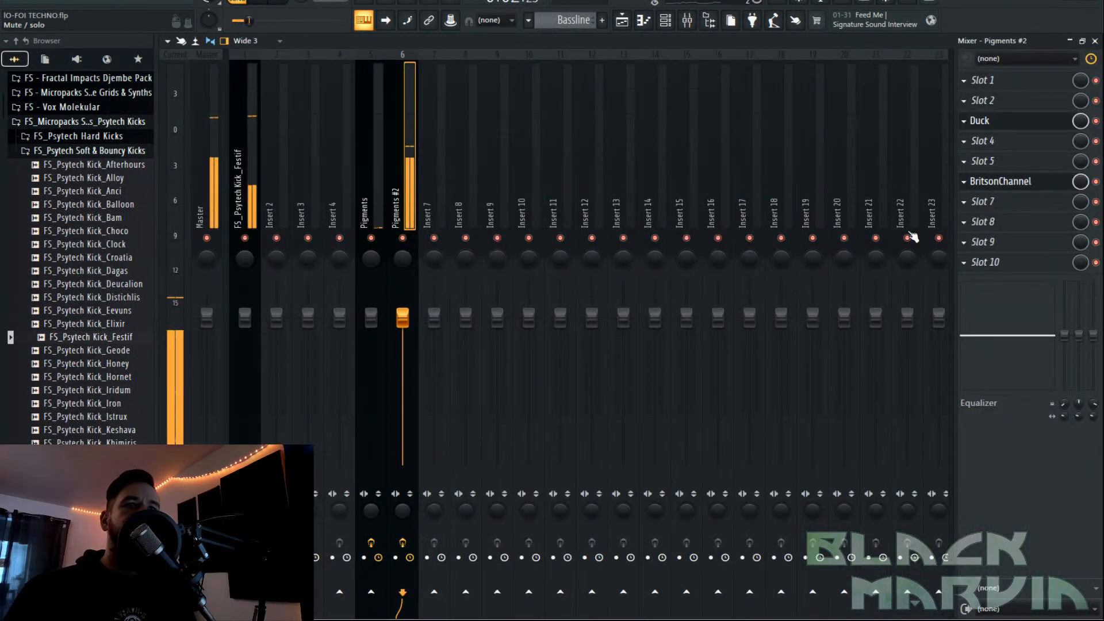
{"action": "left_click", "coordinate": [1001, 181]}
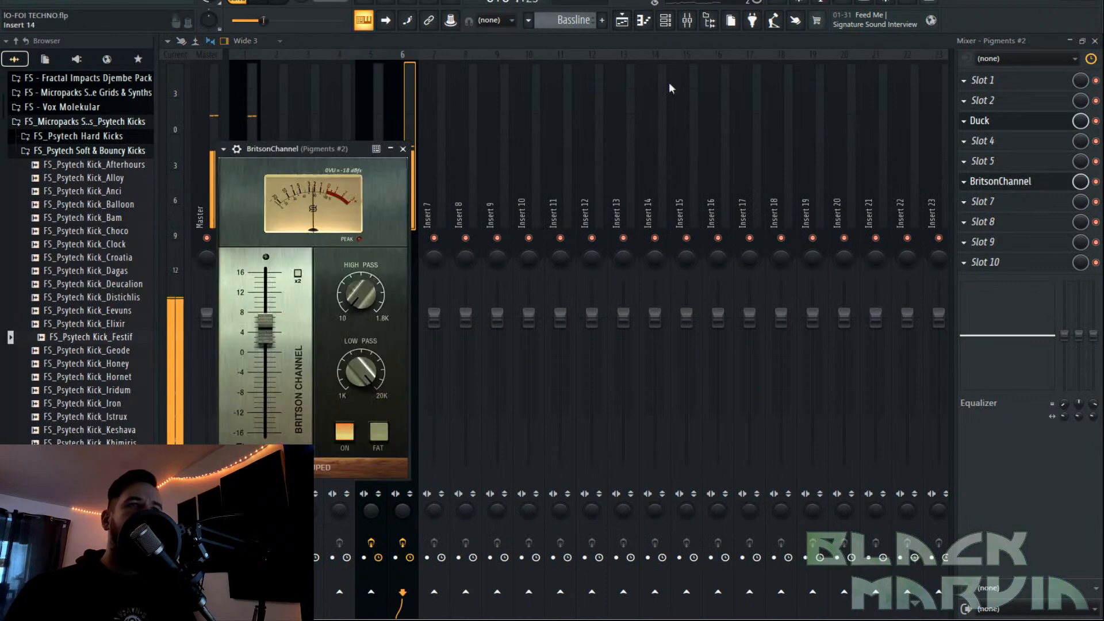
Open the Pigments #2 synth and move the Engine 1 sample's loop end marker earlier in the waveform.
{"action": "left_click", "coordinate": [665, 20]}
{"action": "left_click", "coordinate": [476, 219]}
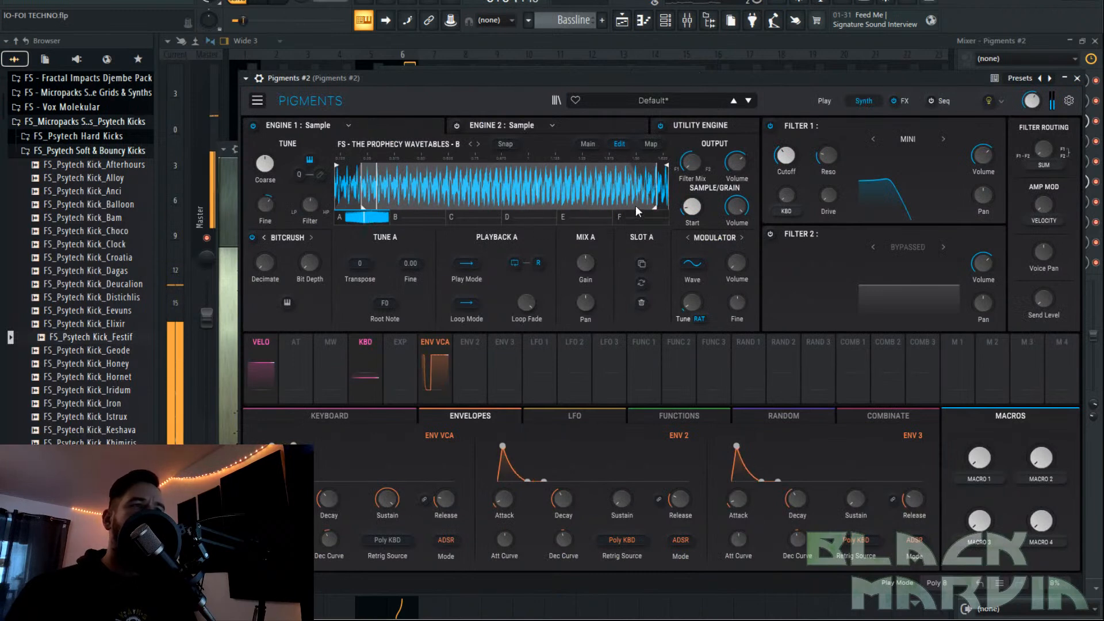
{"action": "left_click_drag", "start_coordinate": [369, 202], "coordinate": [611, 197]}
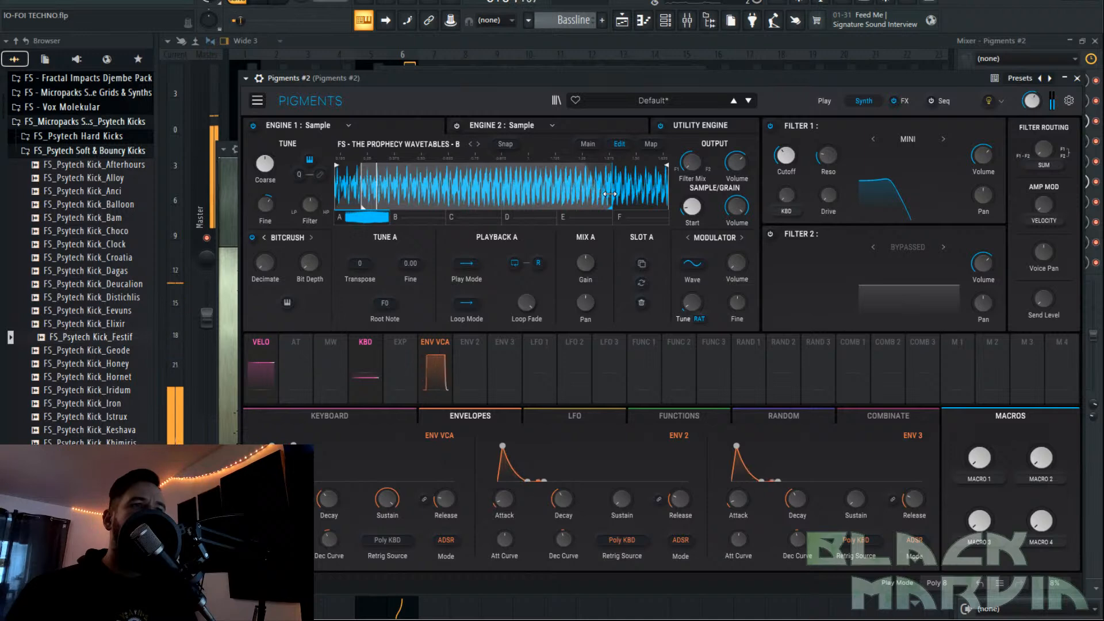
Modulate Engine 1's Fine tune with LFO 1, change LFO 1's retrigger source and set its rate to 6.70 Hz.
{"action": "mouse_move", "coordinate": [266, 166]}
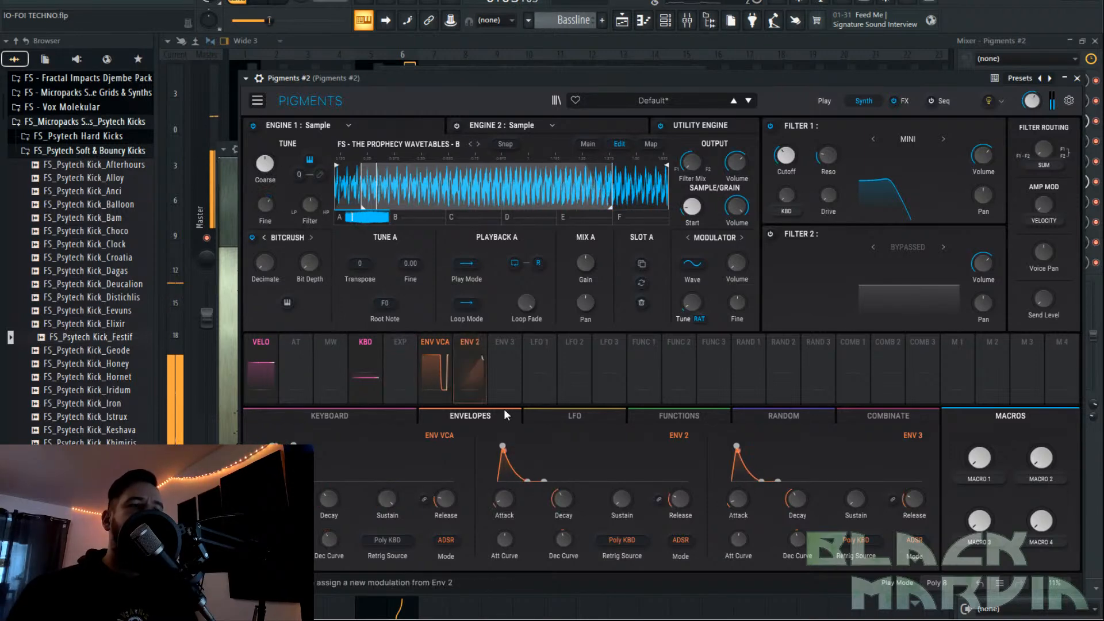
{"action": "left_click", "coordinate": [538, 342]}
{"action": "left_click_drag", "start_coordinate": [266, 238], "coordinate": [269, 241]}
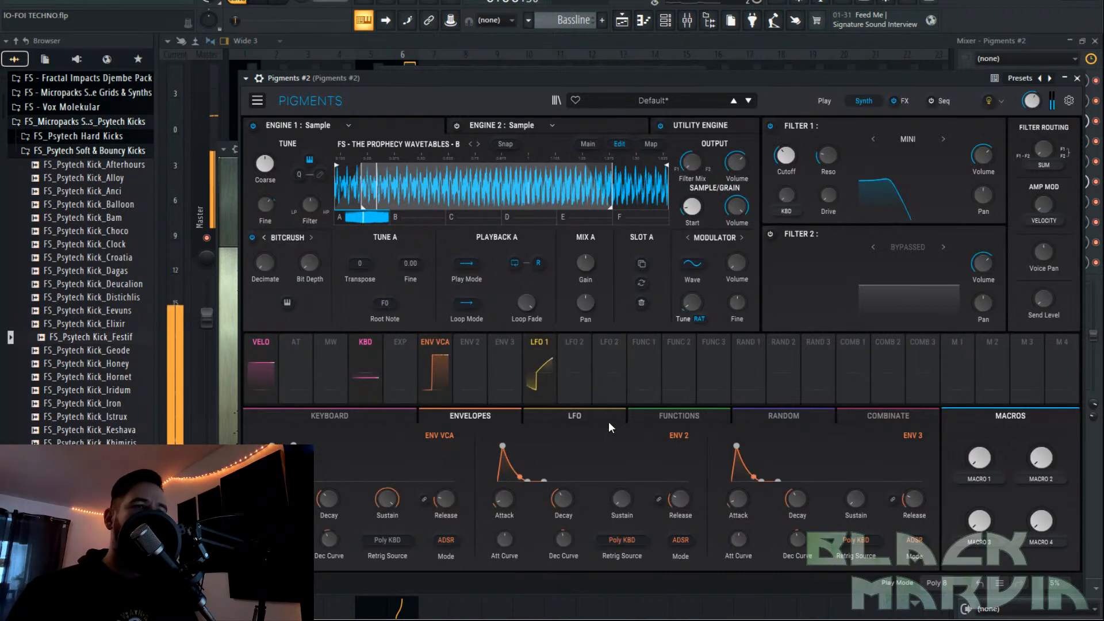
{"action": "left_click", "coordinate": [275, 539]}
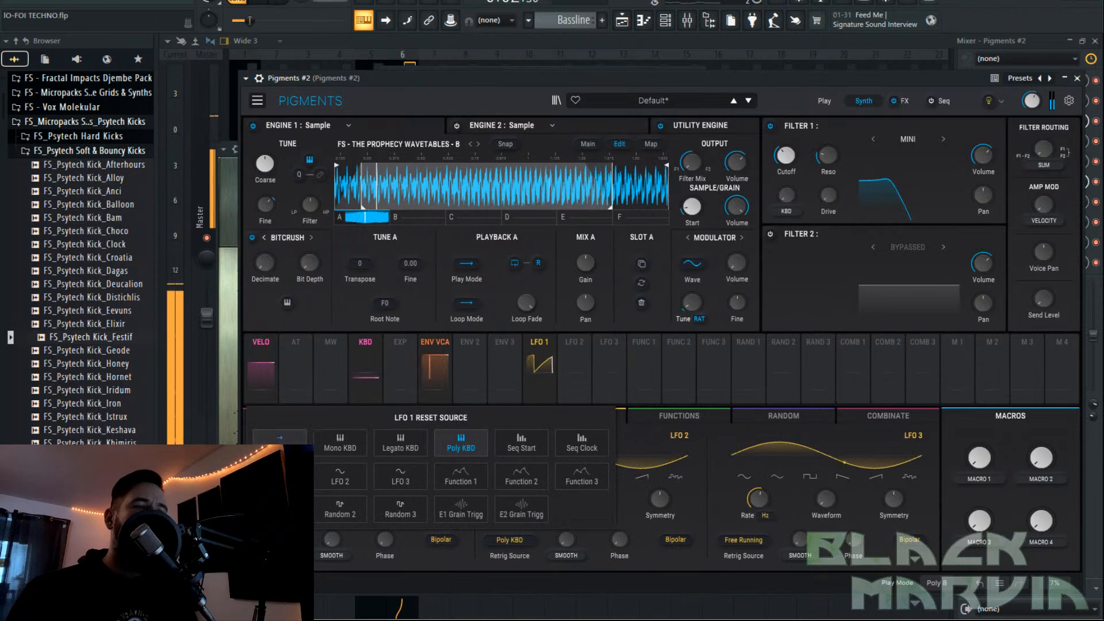
{"action": "left_click", "coordinate": [340, 509]}
{"action": "left_click_drag", "start_coordinate": [289, 499], "coordinate": [289, 483]}
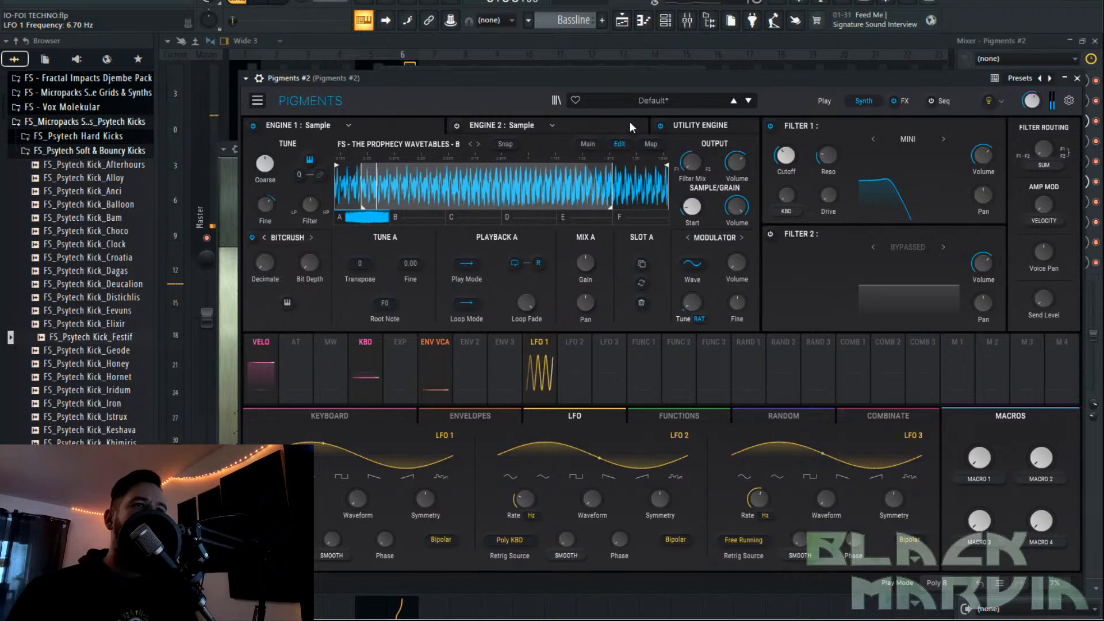
Enable the Utility Engine oscillator with Coarse at -24 semitones and set Filter 1's resonance to 0.068.
{"action": "left_click", "coordinate": [684, 125]}
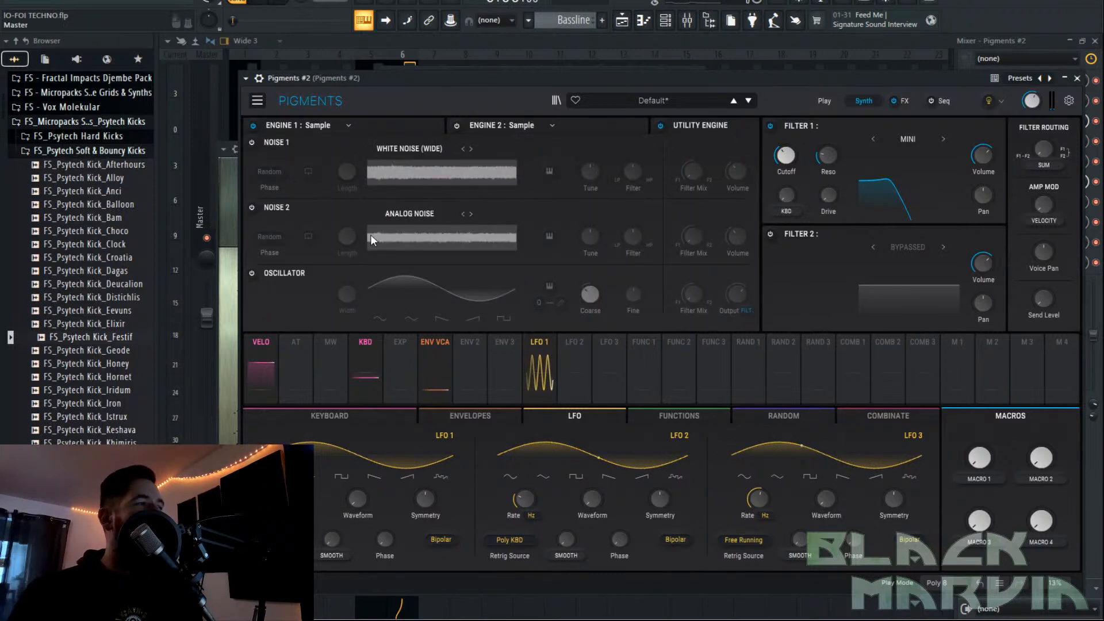
{"action": "left_click", "coordinate": [252, 273]}
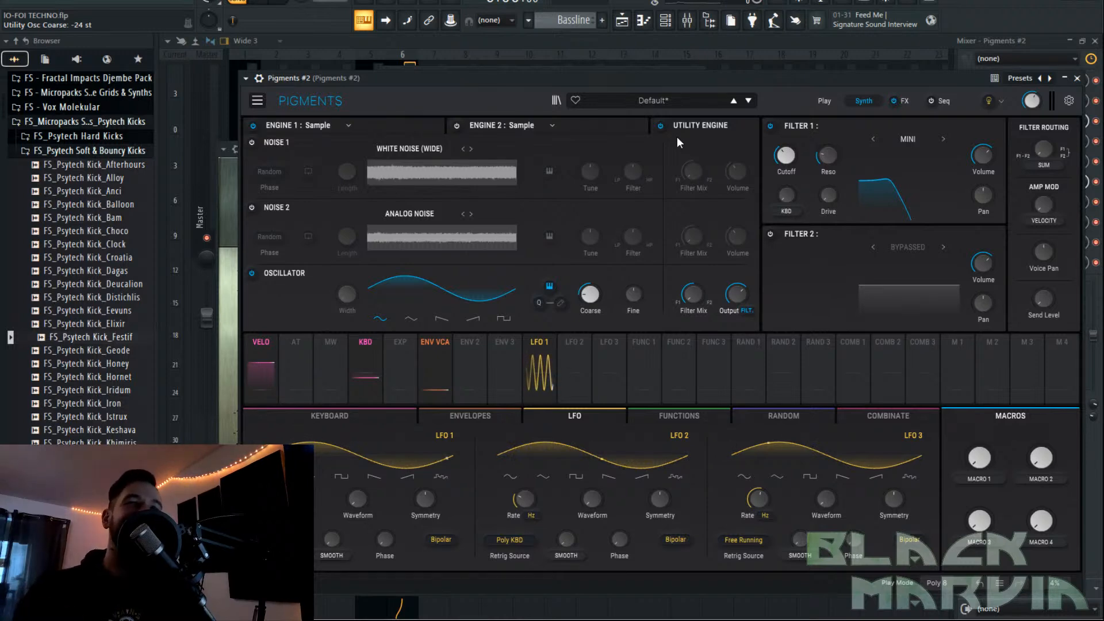
{"action": "left_click_drag", "start_coordinate": [819, 155], "coordinate": [826, 162]}
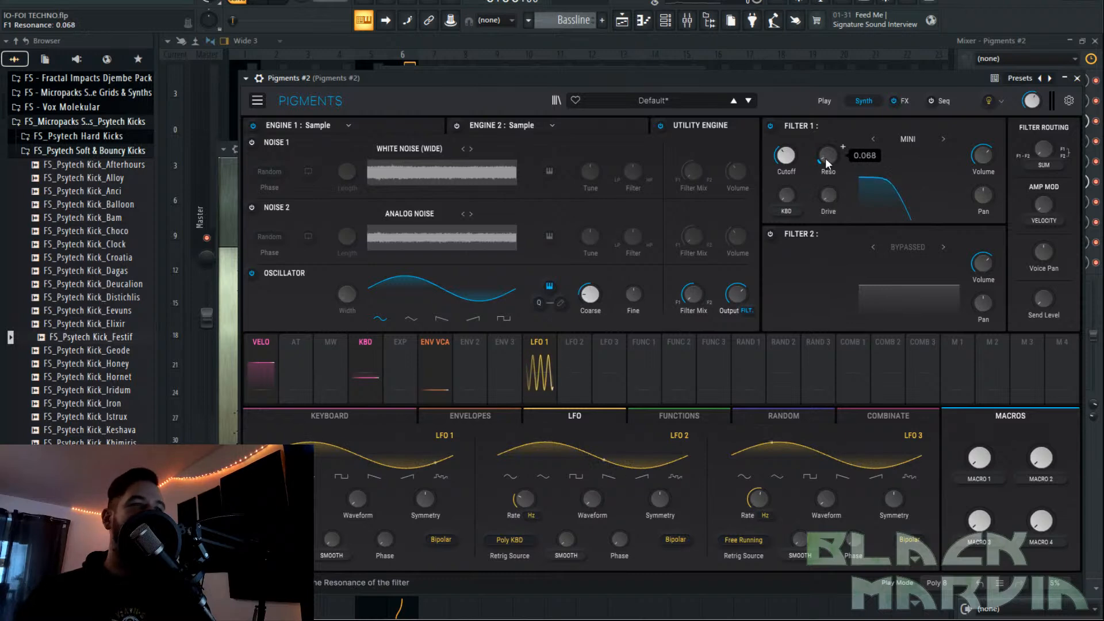
{"action": "left_click_drag", "start_coordinate": [589, 294], "coordinate": [589, 300]}
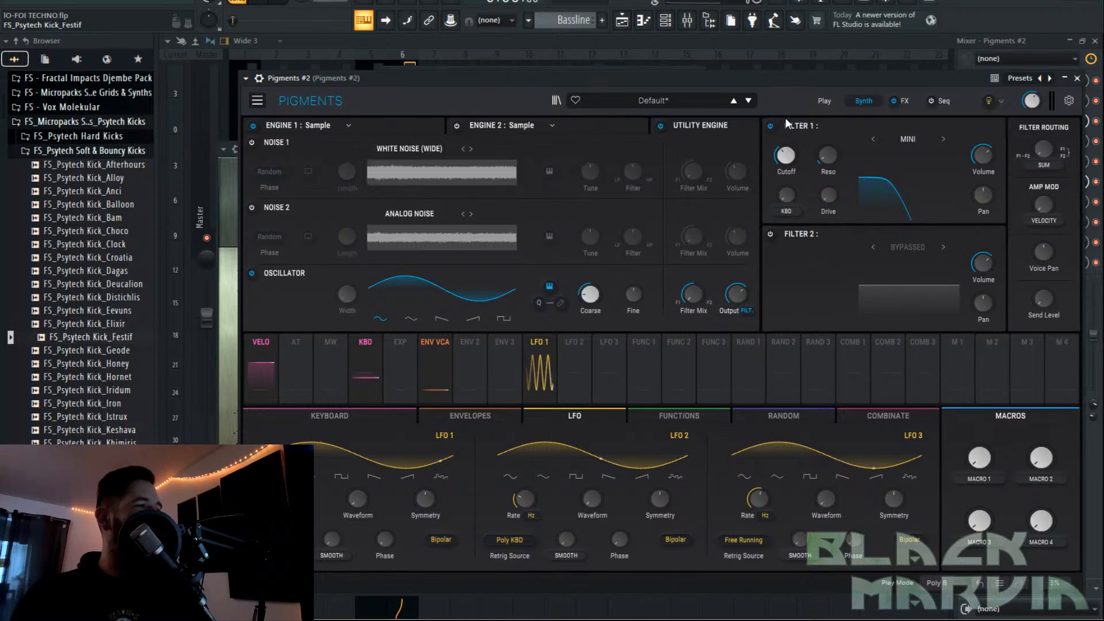
{"action": "left_click", "coordinate": [834, 102]}
{"action": "left_click", "coordinate": [860, 102]}
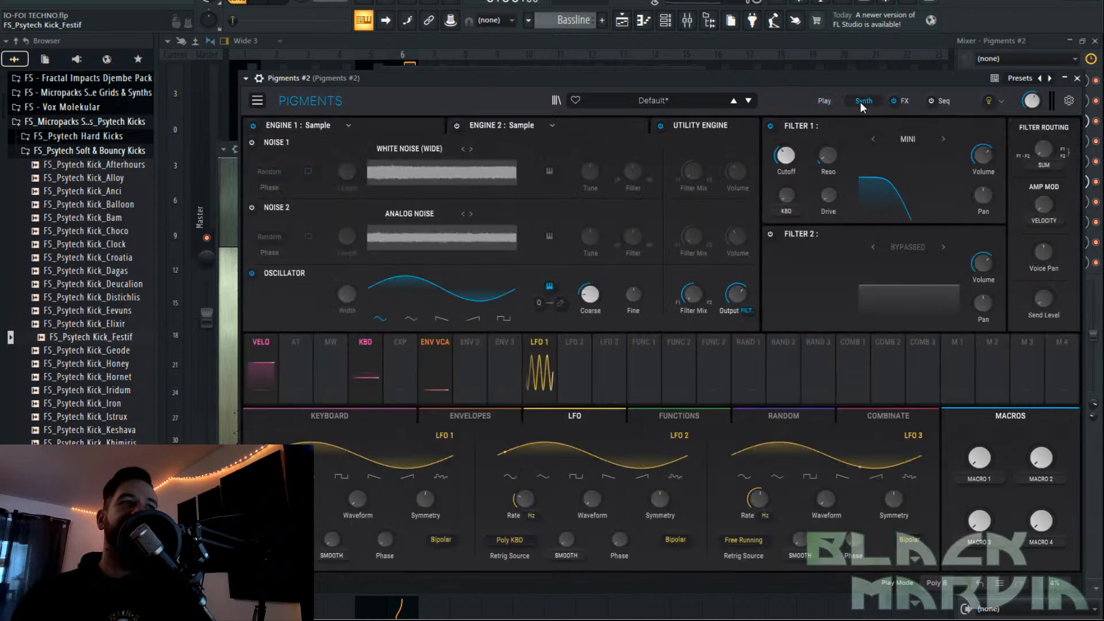
{"action": "left_click", "coordinate": [643, 24]}
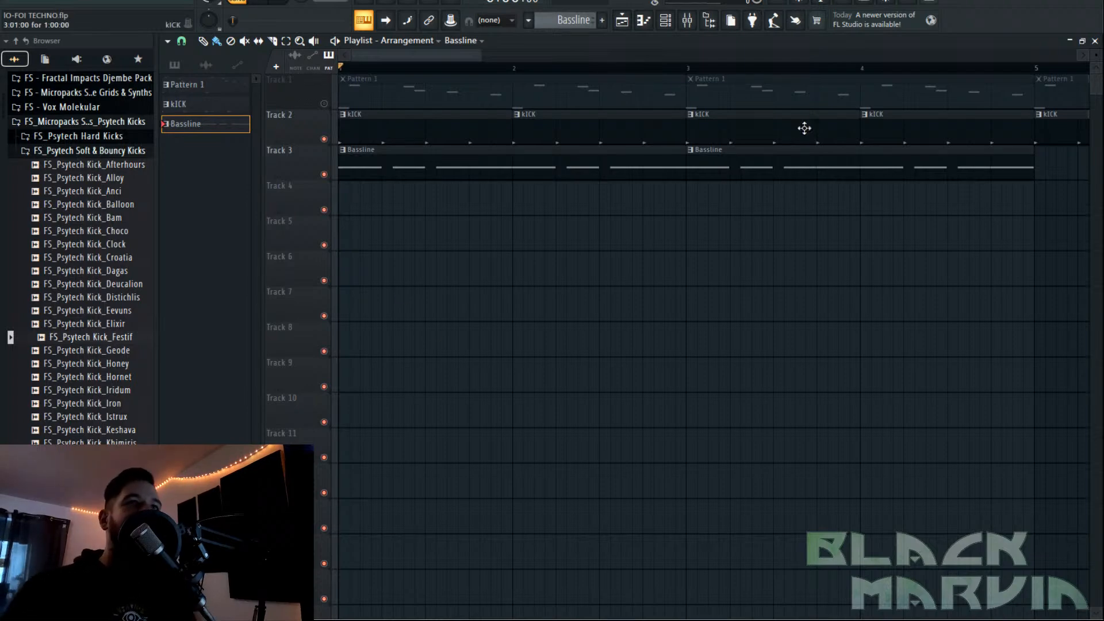
{"action": "left_click", "coordinate": [686, 20]}
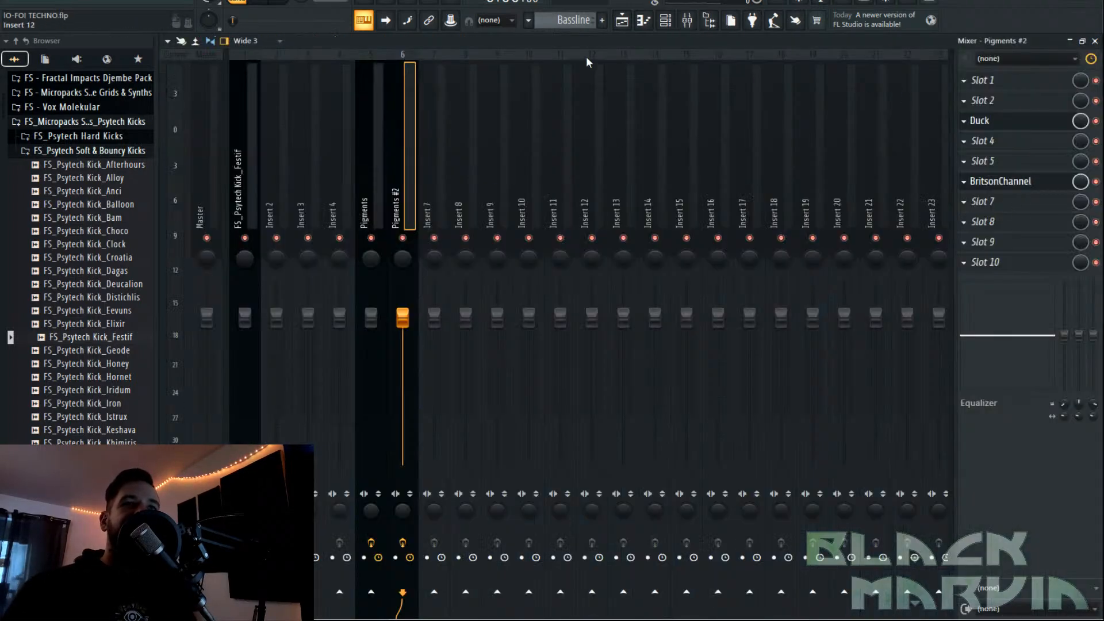
{"action": "key", "text": "F5"}
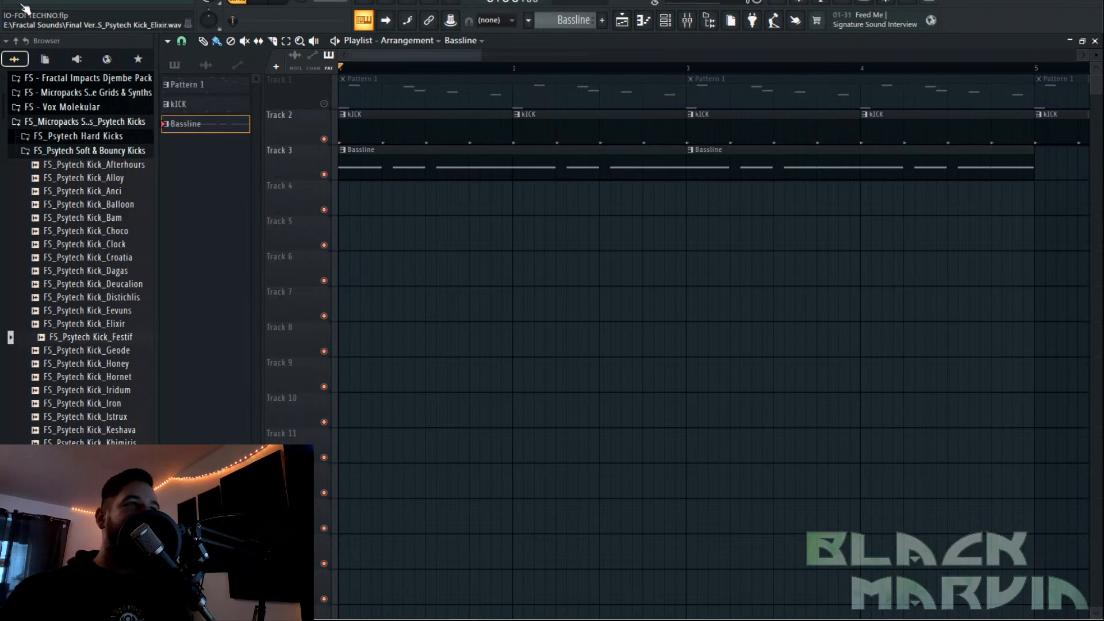
Play the song, reopen Pigments #2, set the Env VCA release to about 0.47 s and adjust the Env 2 and Env VCA attacks.
{"action": "key", "text": "space"}
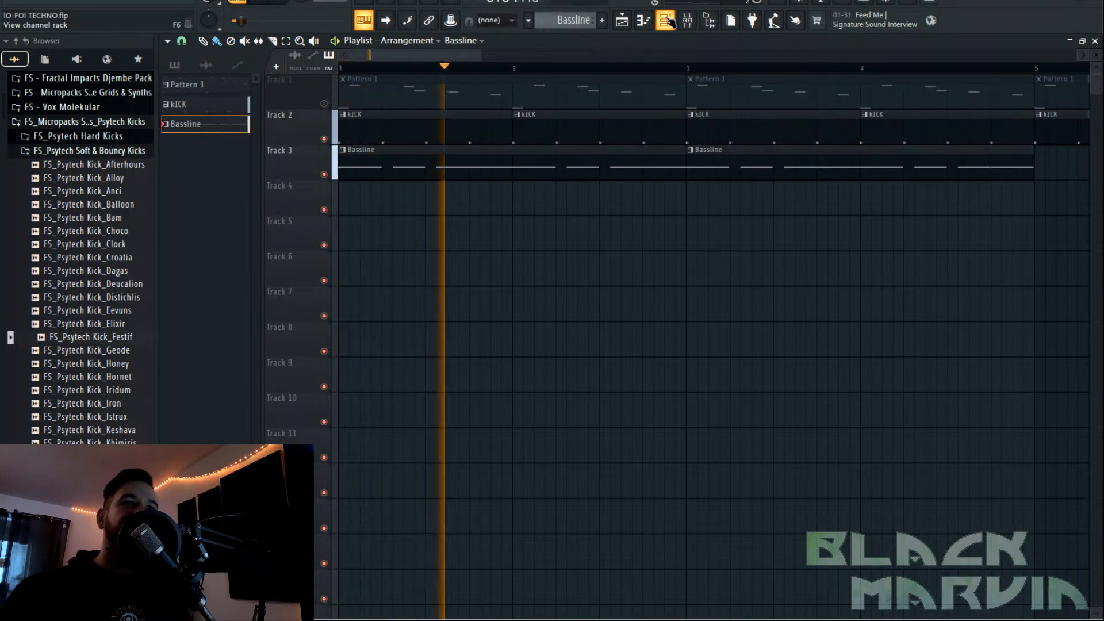
{"action": "left_click", "coordinate": [667, 21]}
{"action": "left_click", "coordinate": [473, 217]}
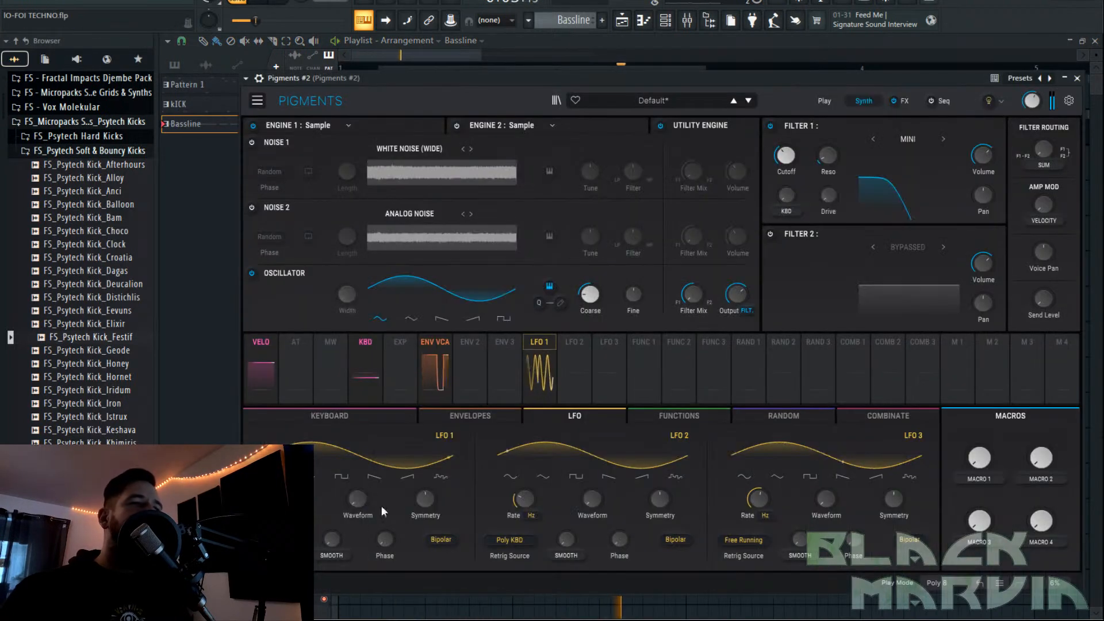
{"action": "left_click", "coordinate": [469, 415]}
{"action": "left_click_drag", "start_coordinate": [444, 499], "coordinate": [444, 506]}
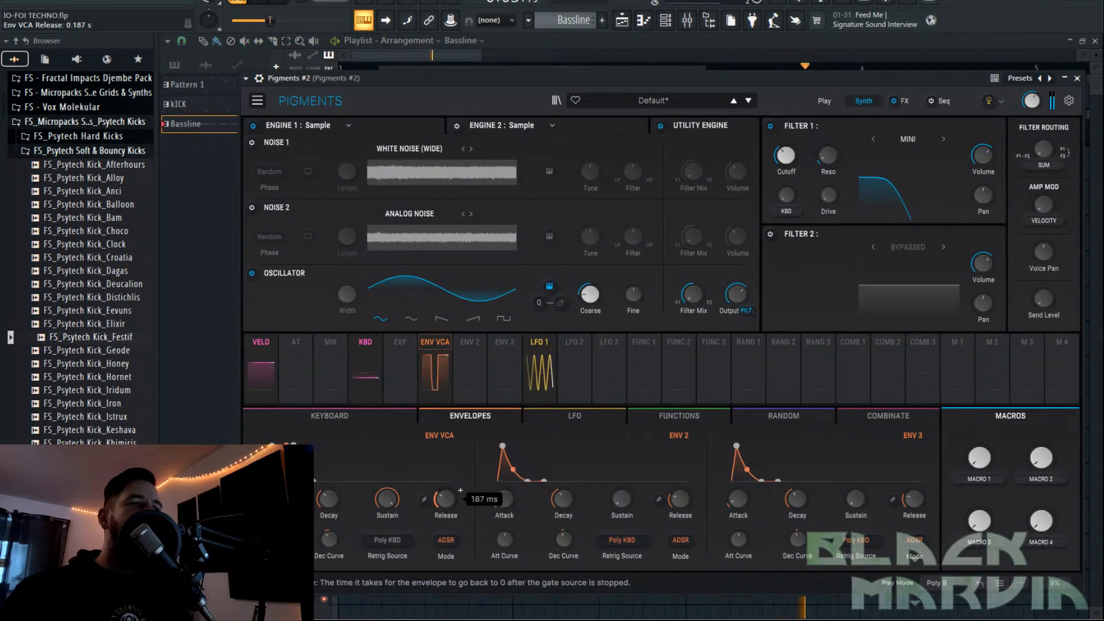
{"action": "left_click_drag", "start_coordinate": [517, 494], "coordinate": [518, 490]}
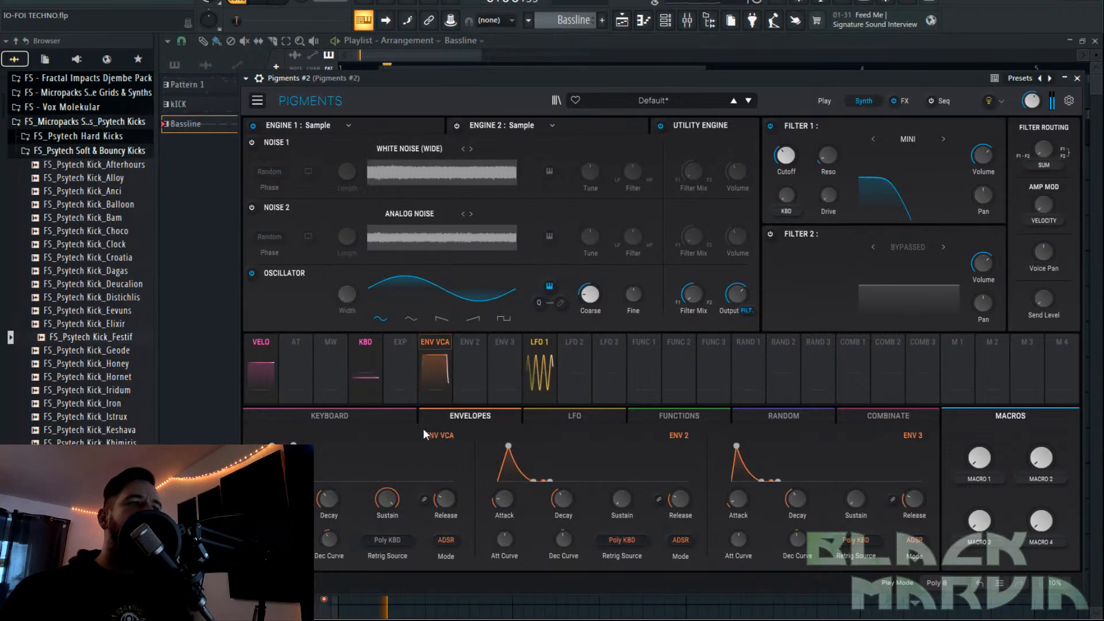
{"action": "left_click_drag", "start_coordinate": [444, 499], "coordinate": [444, 488]}
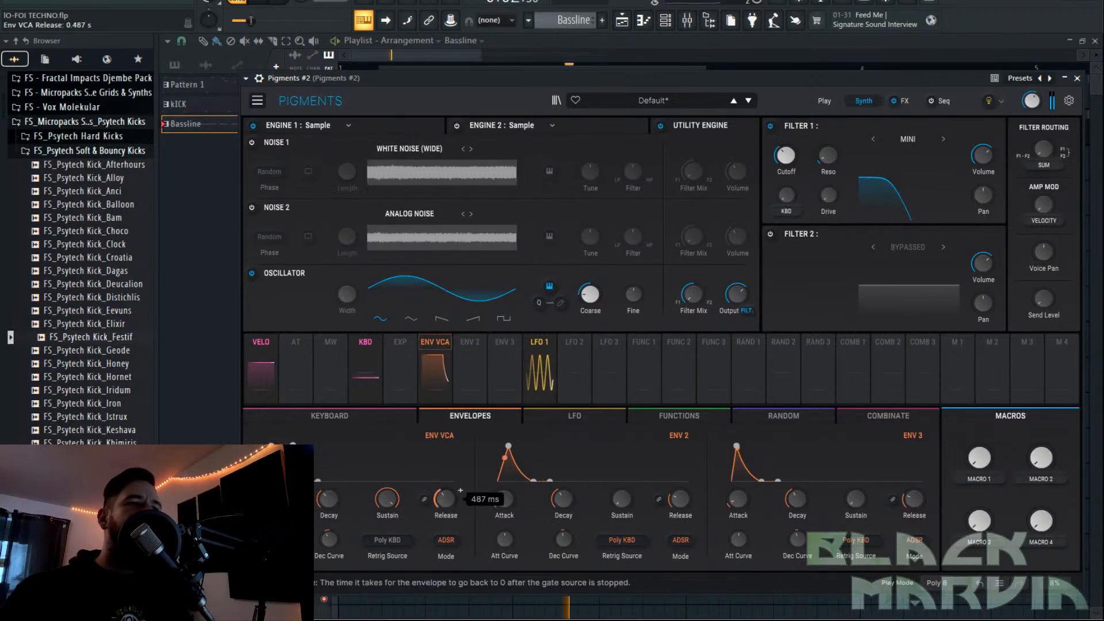
{"action": "left_click_drag", "start_coordinate": [270, 499], "coordinate": [270, 515]}
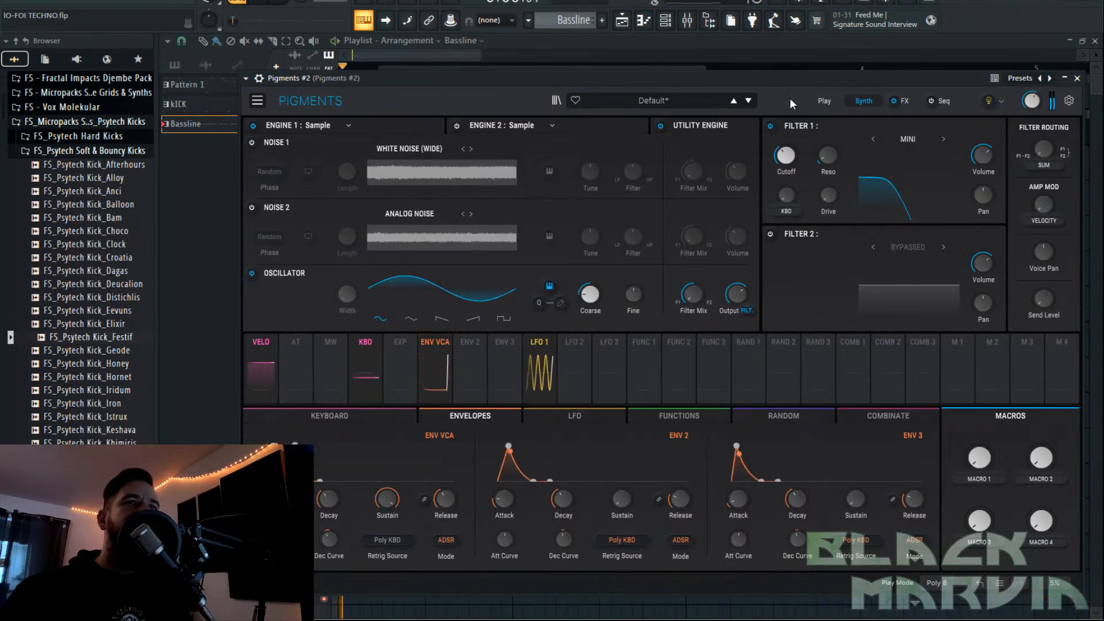
Set Filter 1's cutoff to 249 Hz in Pigments #2.
{"action": "left_click", "coordinate": [834, 101]}
{"action": "left_click", "coordinate": [827, 101]}
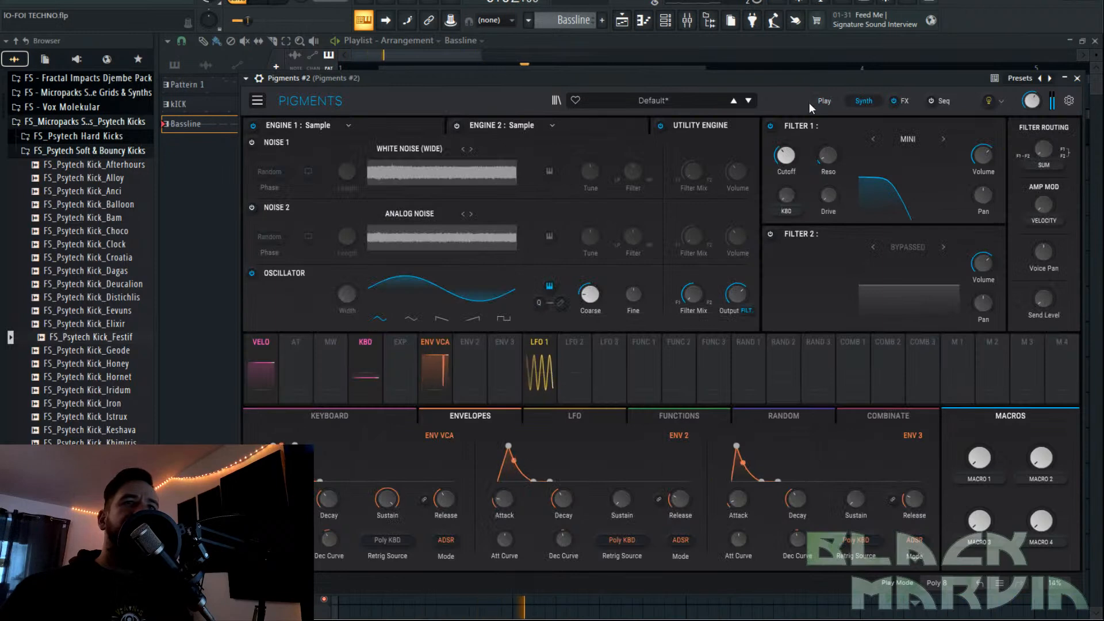
{"action": "left_click", "coordinate": [823, 101]}
{"action": "left_click", "coordinate": [865, 101]}
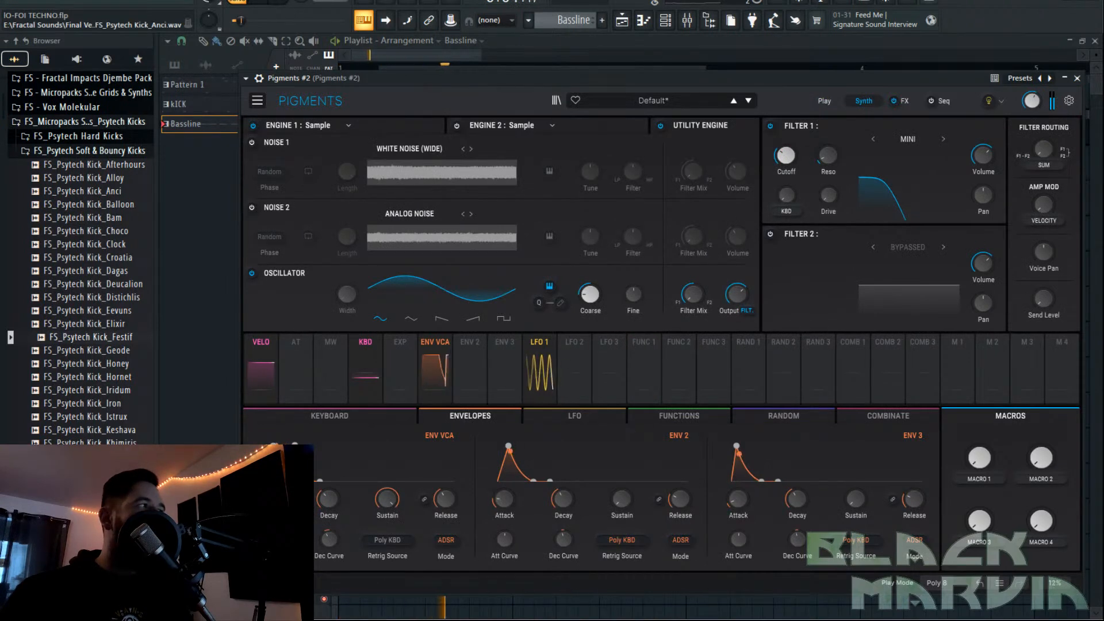
{"action": "left_click_drag", "start_coordinate": [786, 155], "coordinate": [799, 142]}
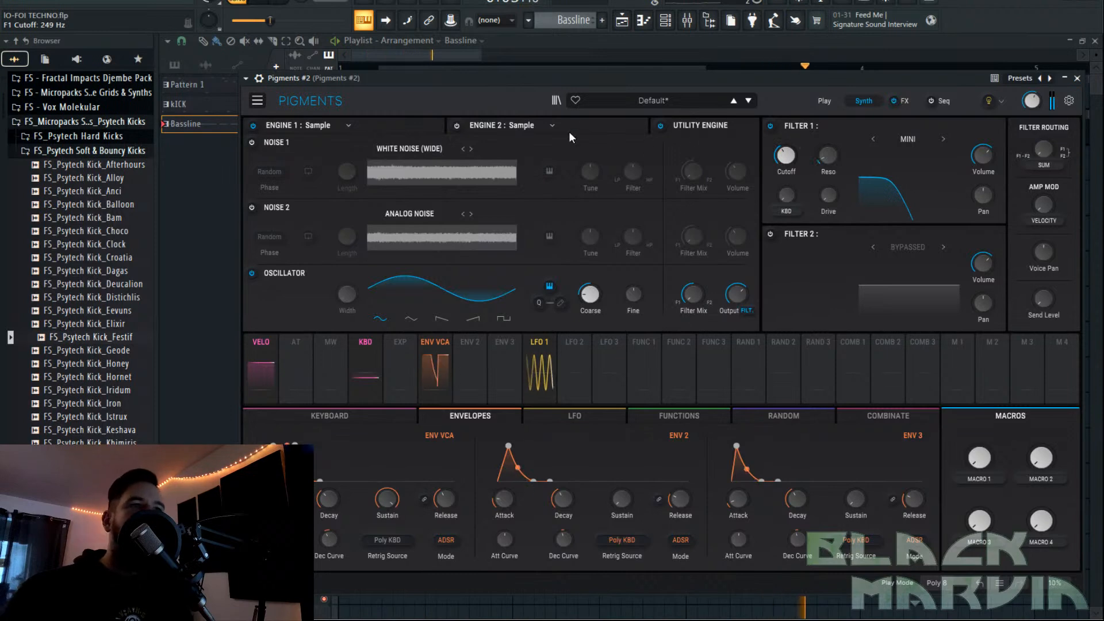
Try low-pass filtering the Engine 1 sample, reset its filter and check the available shaper modes.
{"action": "left_click", "coordinate": [363, 127]}
{"action": "left_click_drag", "start_coordinate": [311, 208], "coordinate": [311, 224]}
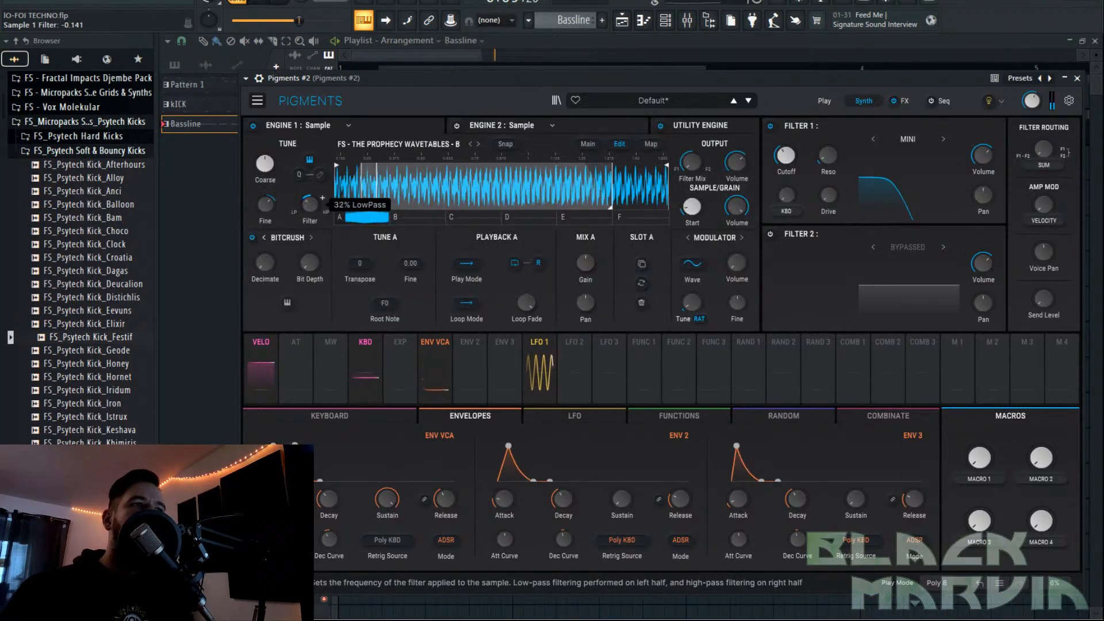
{"action": "double_click", "coordinate": [310, 206]}
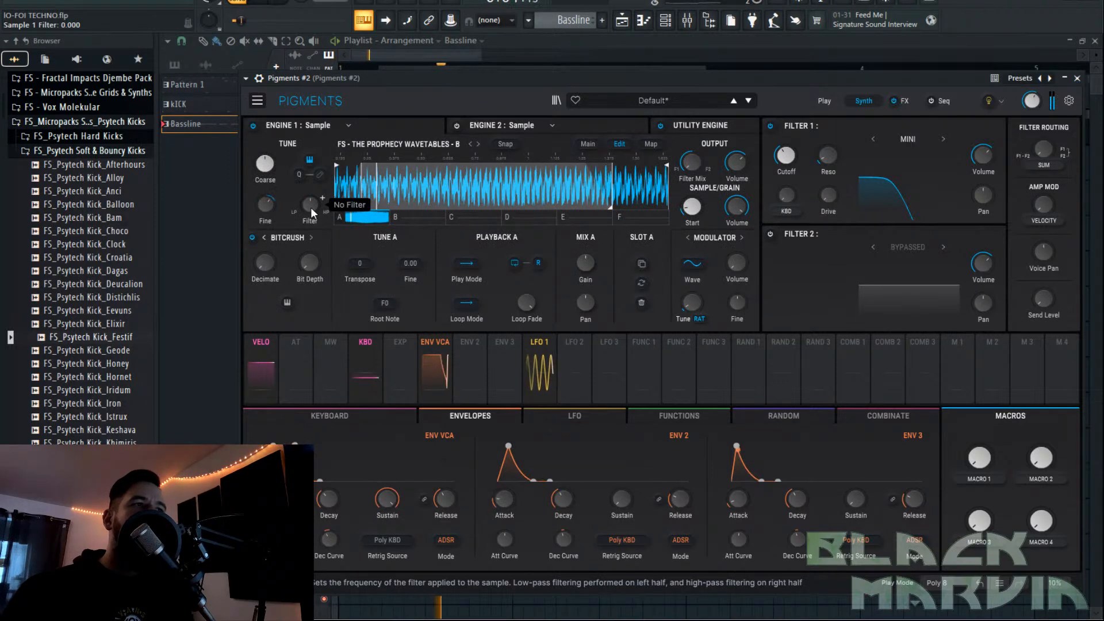
{"action": "left_click", "coordinate": [287, 238]}
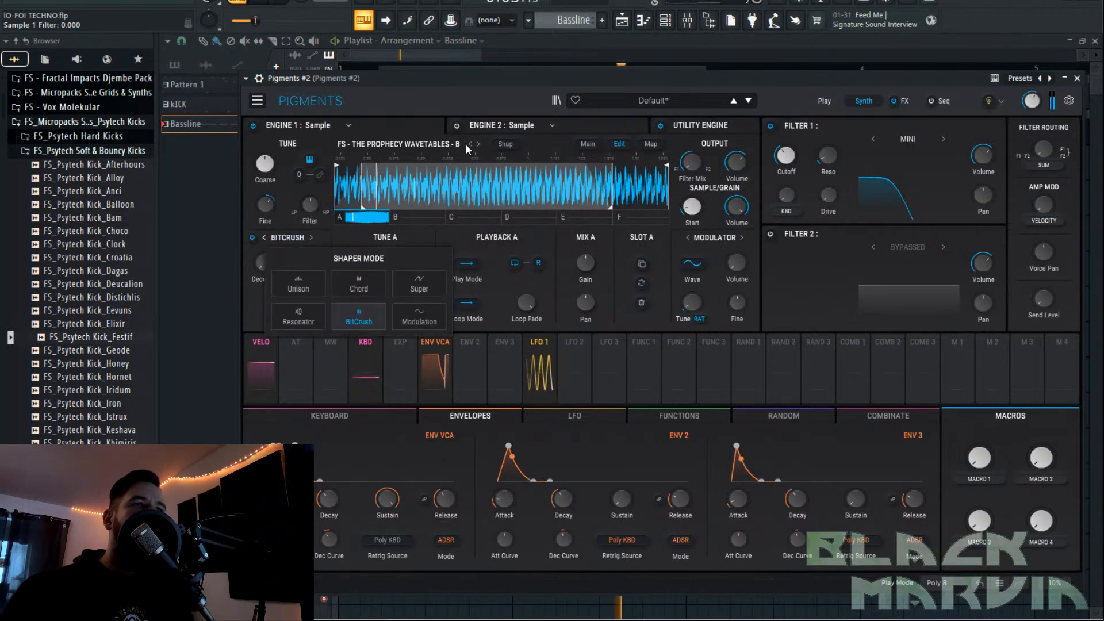
{"action": "left_click", "coordinate": [402, 124]}
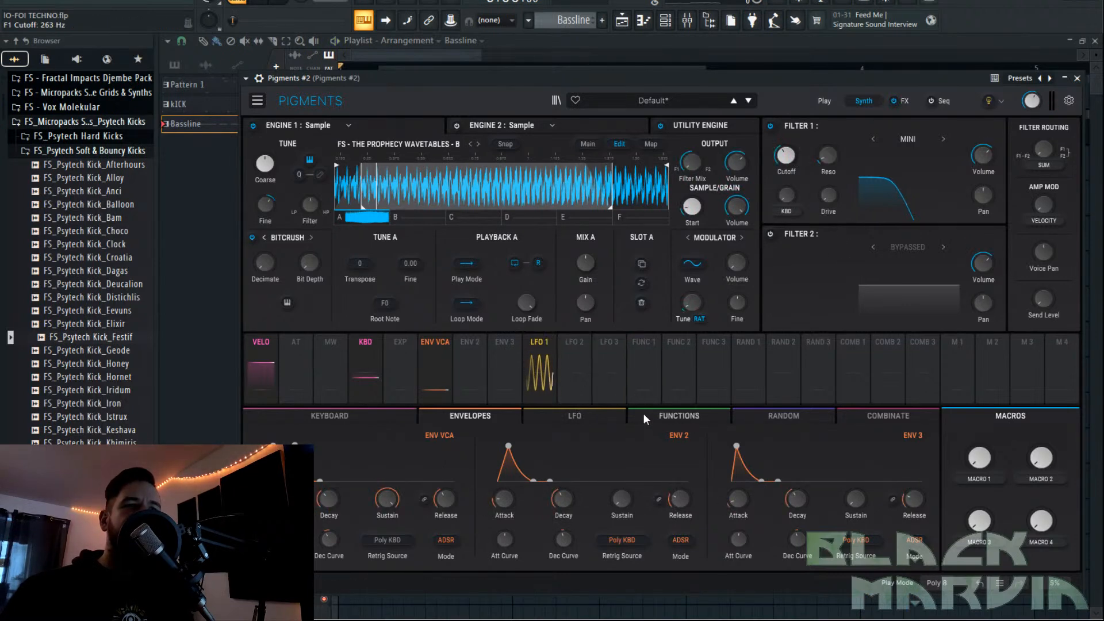
Route Function 1 as a modulator to Engine 1's Coarse tuning in Pigments #2.
{"action": "left_click", "coordinate": [679, 408]}
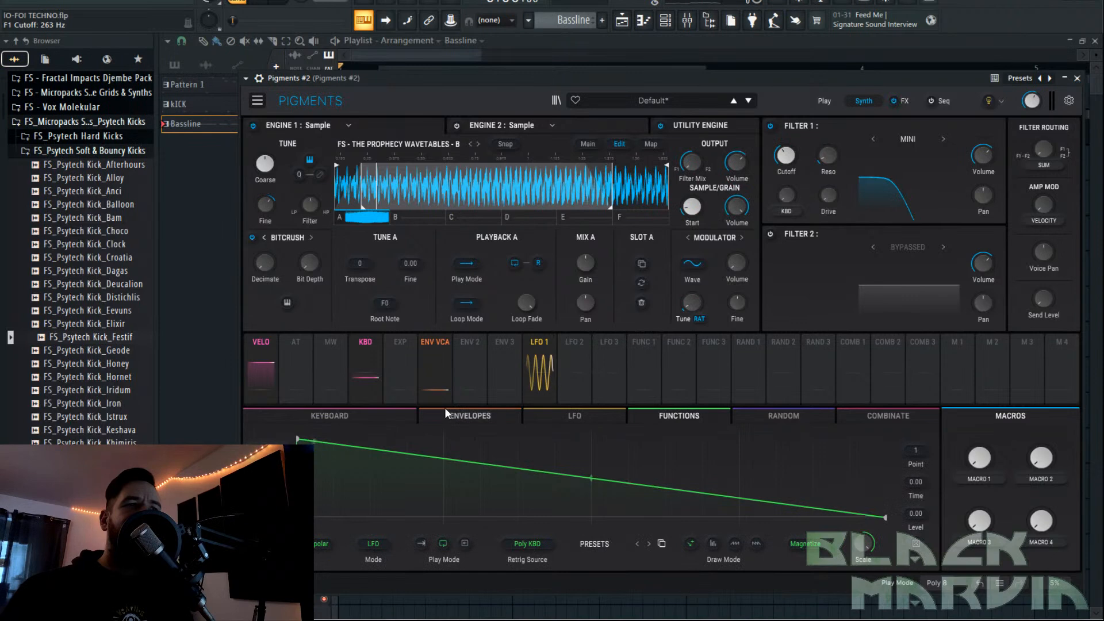
{"action": "left_click_drag", "start_coordinate": [346, 181], "coordinate": [268, 163]}
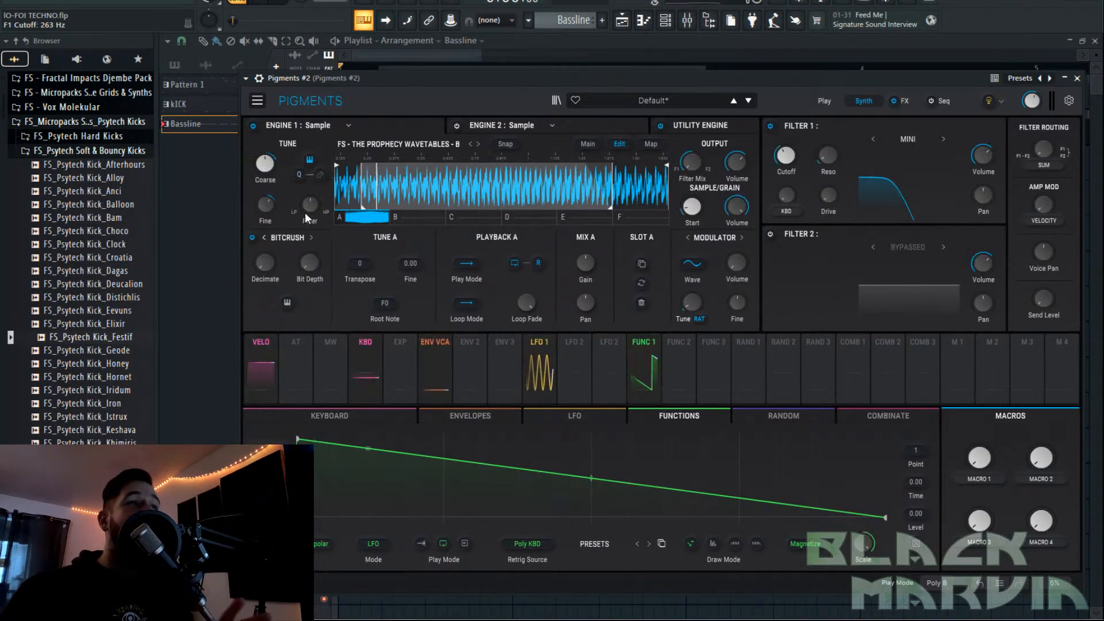
{"action": "mouse_move", "coordinate": [267, 192]}
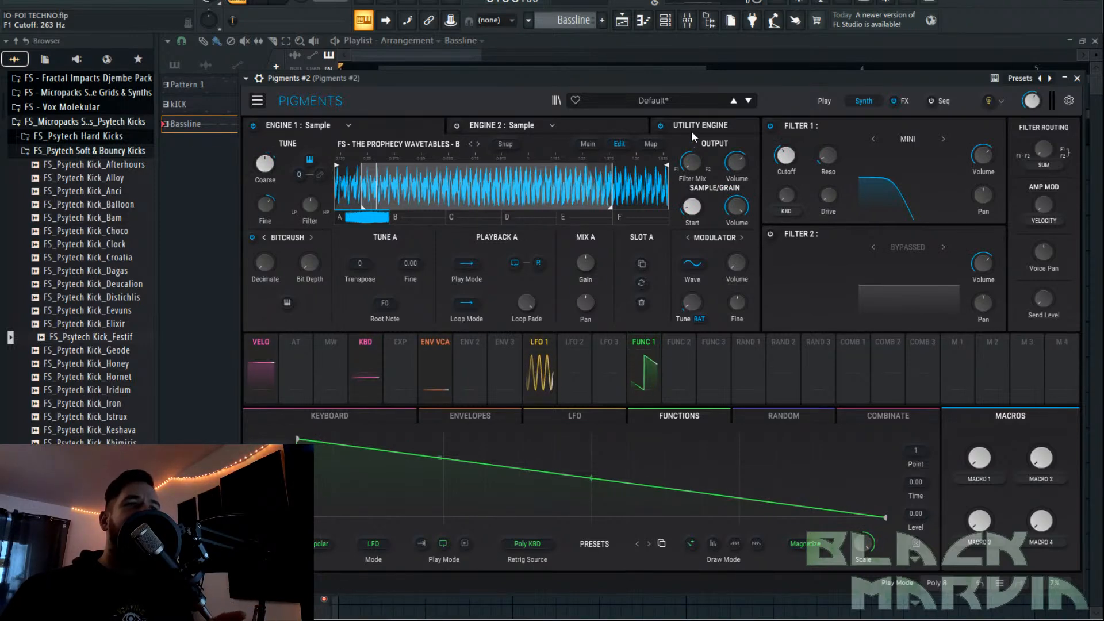
Add a Phase Plant channel to the channel rack and insert an Analog generator in it.
{"action": "left_click", "coordinate": [666, 22]}
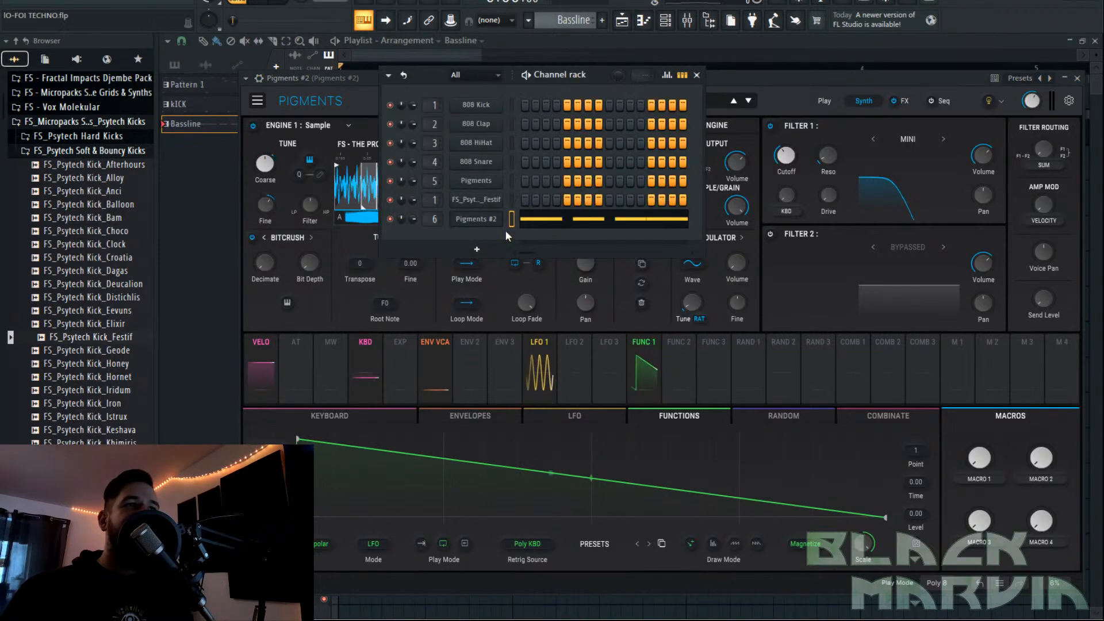
{"action": "left_click", "coordinate": [476, 251]}
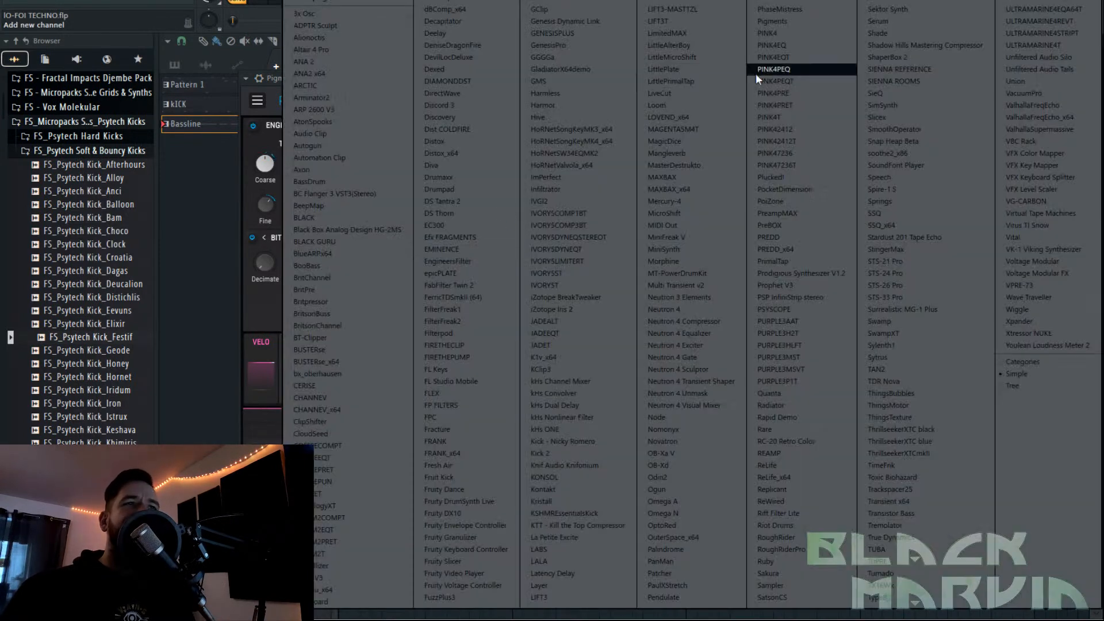
{"action": "left_click", "coordinate": [790, 2]}
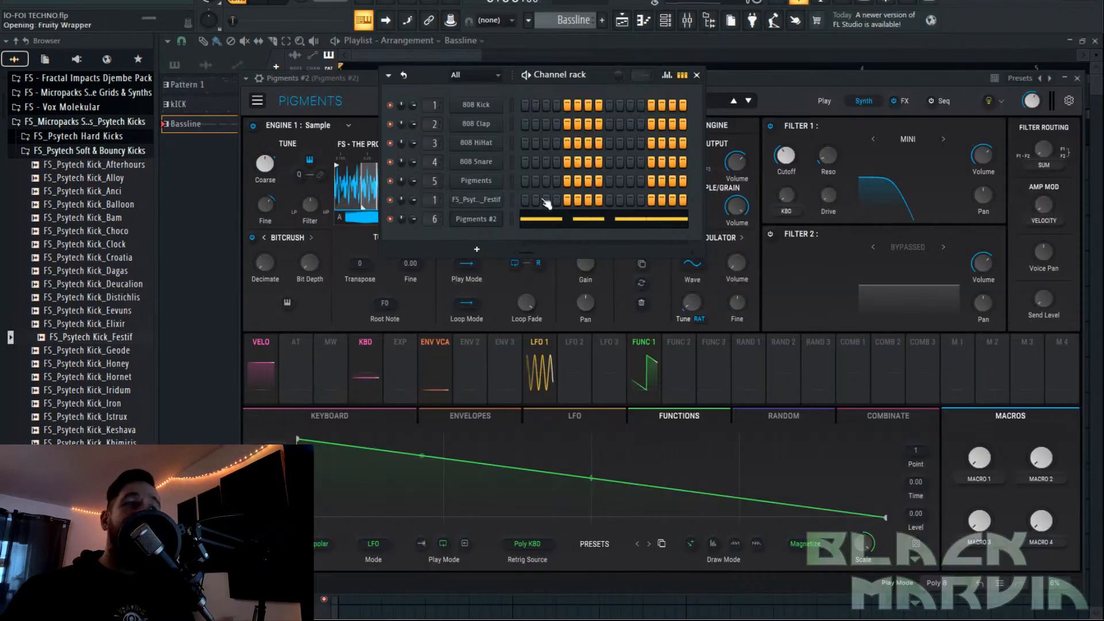
{"action": "left_click_drag", "start_coordinate": [600, 182], "coordinate": [651, 31]}
{"action": "left_click", "coordinate": [411, 133]}
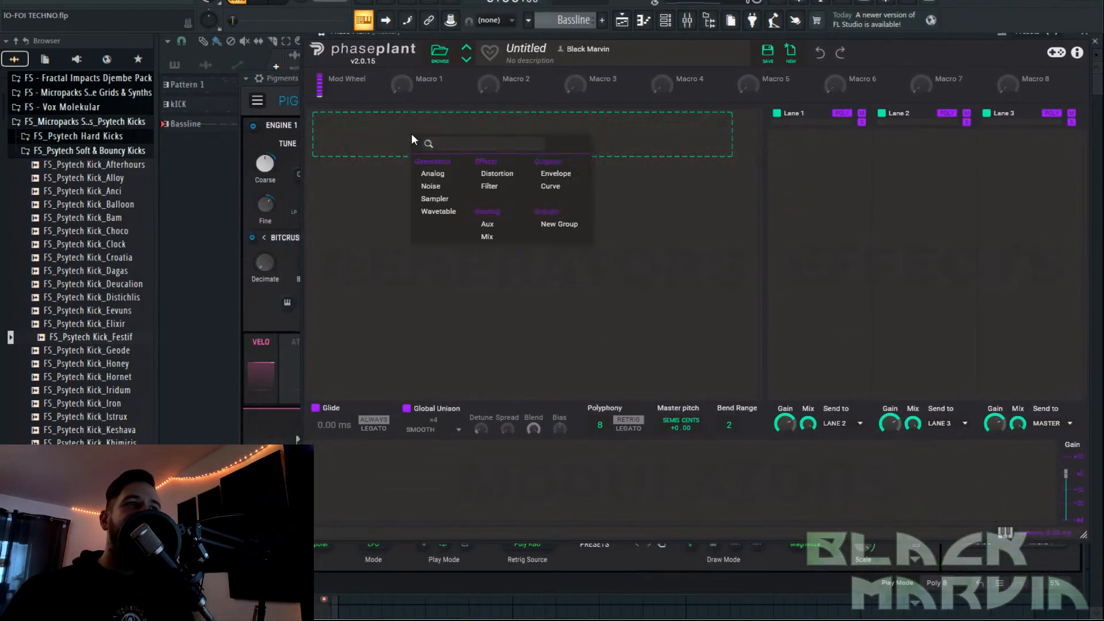
{"action": "left_click", "coordinate": [452, 177]}
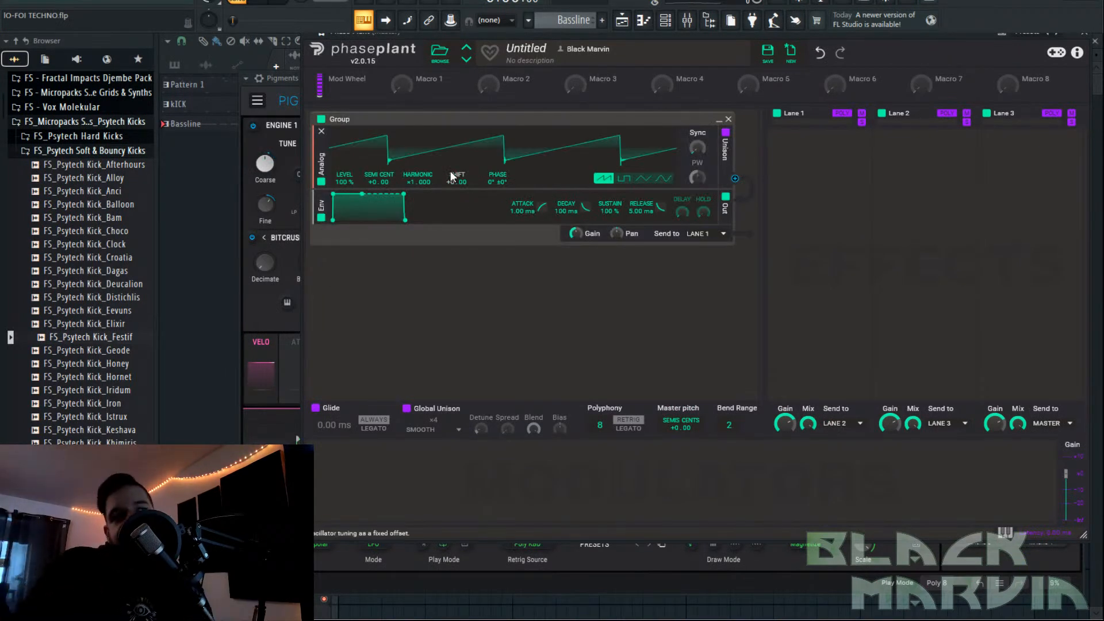
Add an LFO modulator in Phase Plant and route it to the Analog oscillator's pitch with a depth of -24.00.
{"action": "left_click", "coordinate": [403, 471]}
{"action": "left_click", "coordinate": [467, 428]}
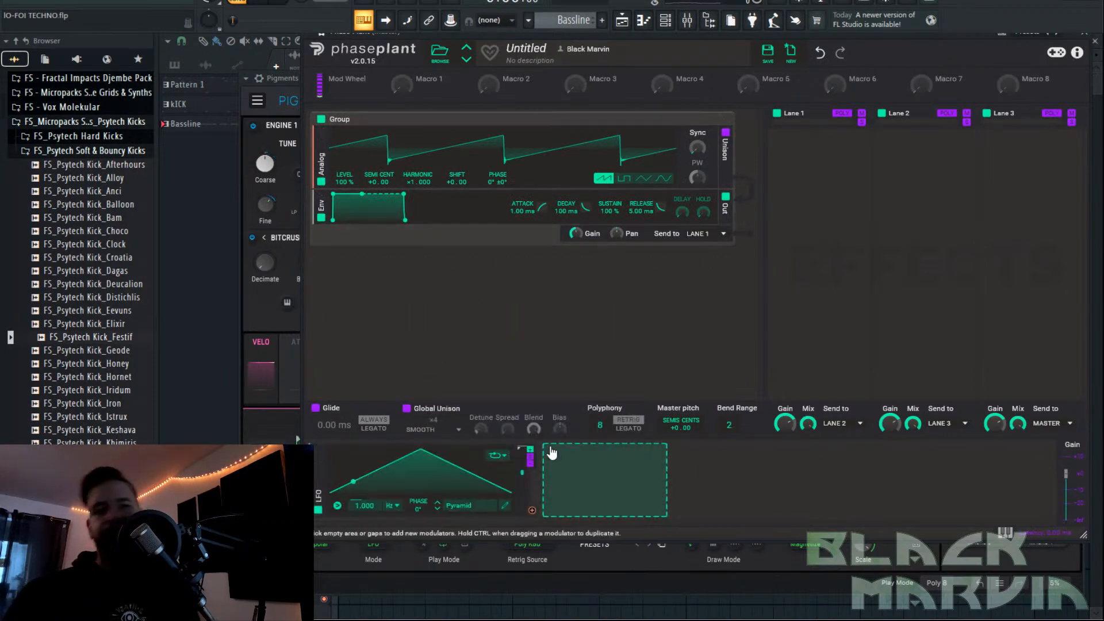
{"action": "left_click_drag", "start_coordinate": [532, 510], "coordinate": [379, 191]}
{"action": "right_click", "coordinate": [379, 192]}
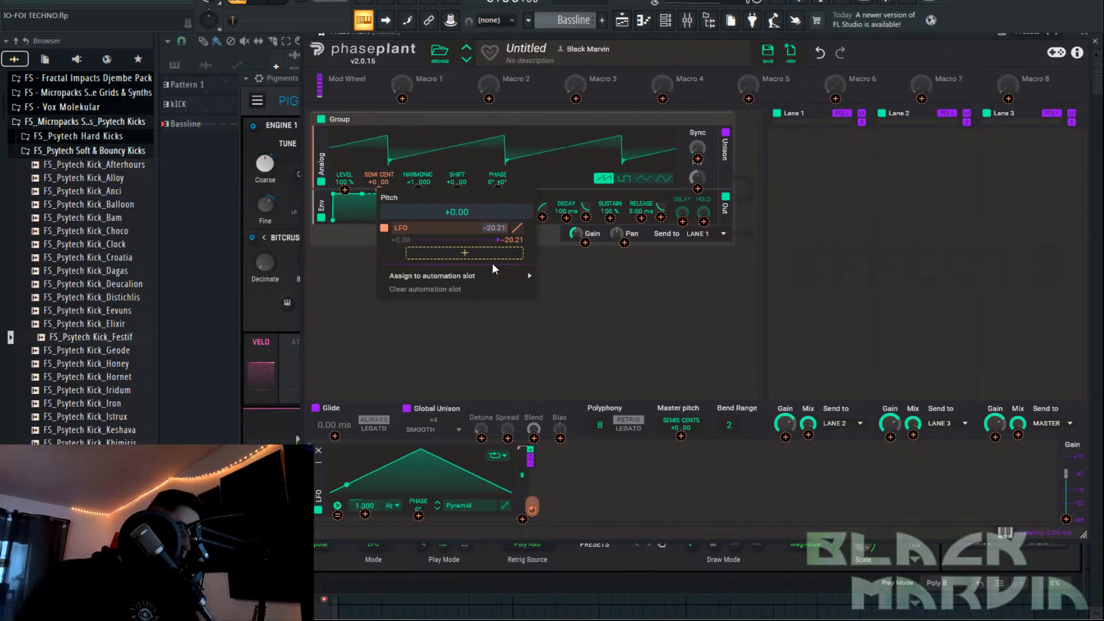
{"action": "key", "text": "Escape"}
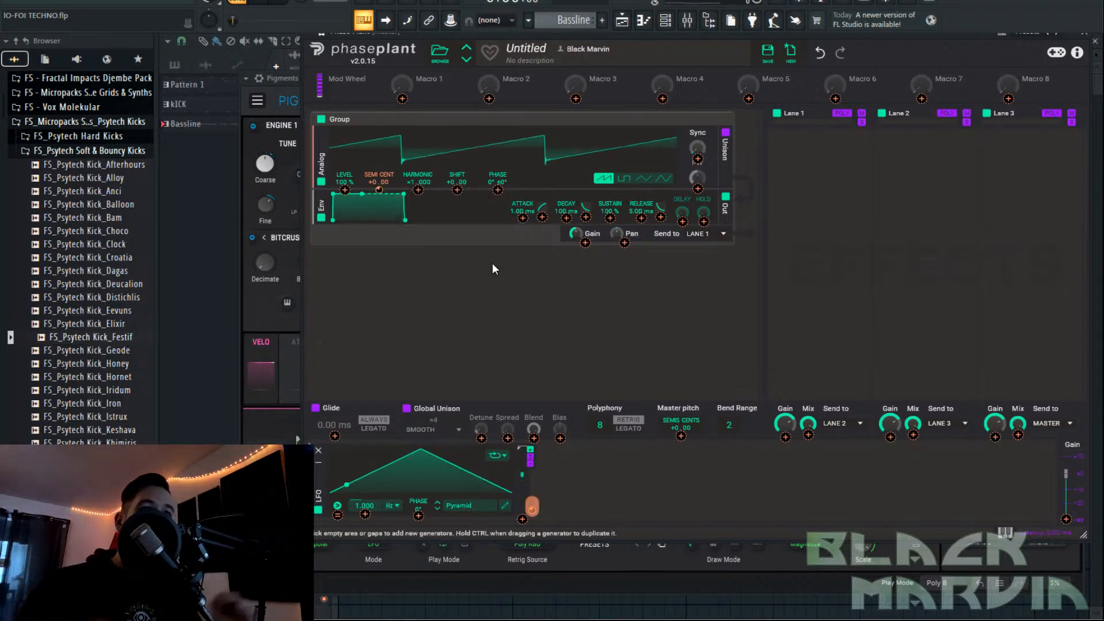
{"action": "mouse_move", "coordinate": [379, 191]}
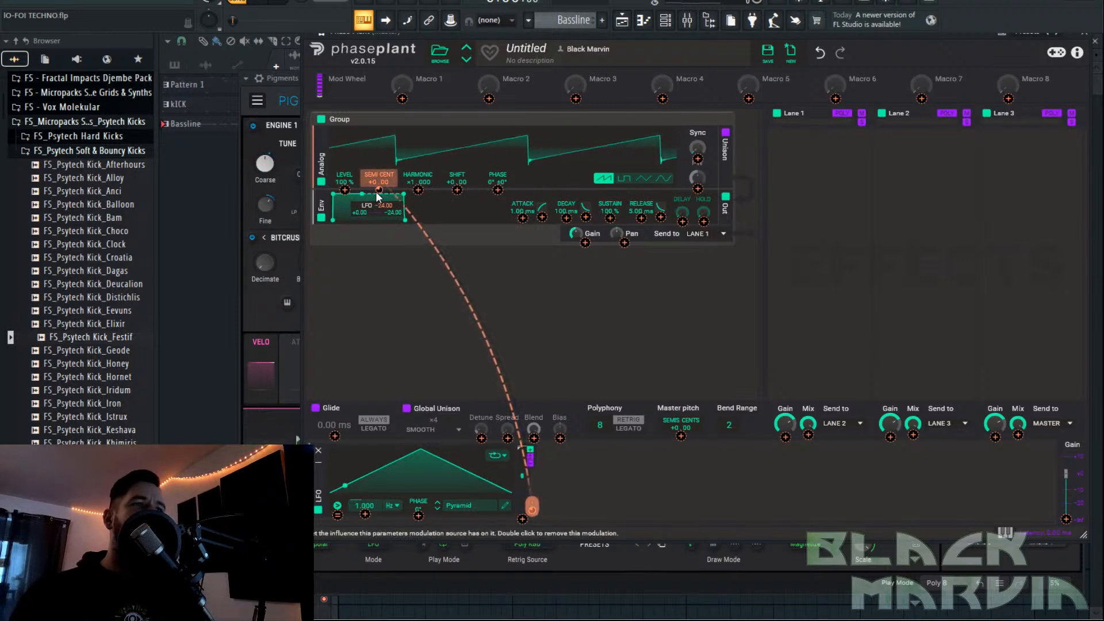
{"action": "right_click", "coordinate": [378, 195]}
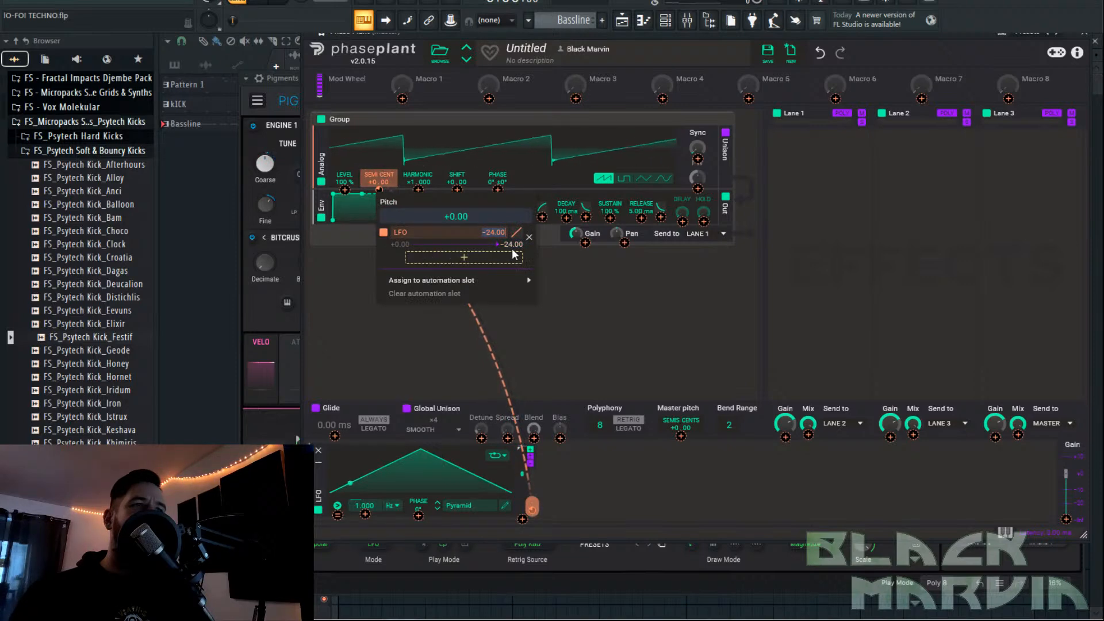
{"action": "left_click", "coordinate": [483, 321]}
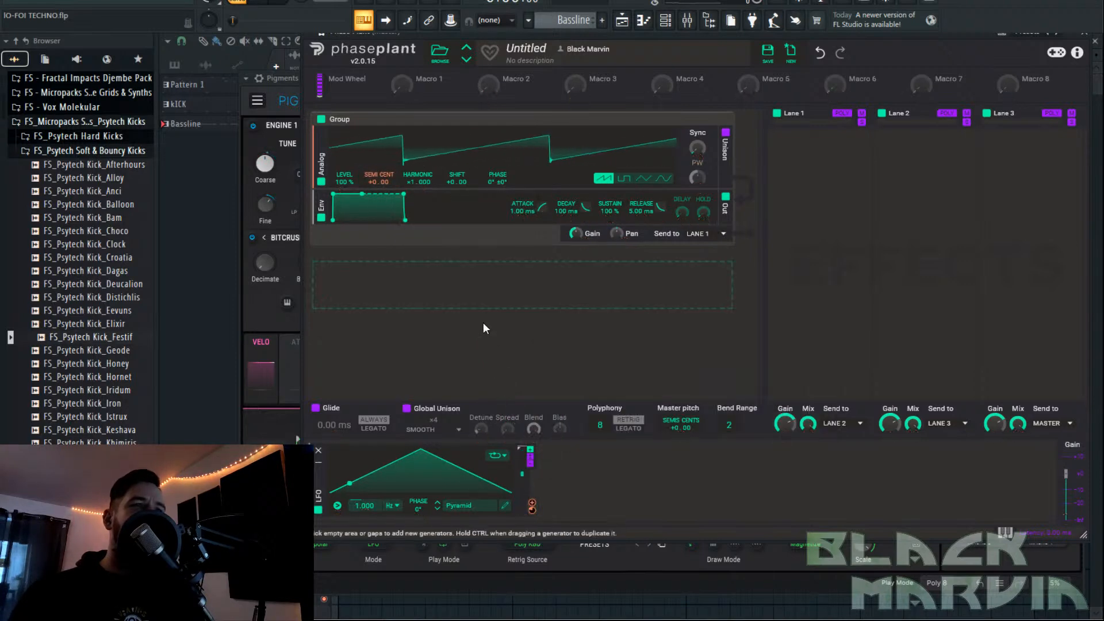
Close Phase Plant, reopen Pigments #2, reset Engine 1's Coarse to 0 semitones and adjust its Function 1 modulation amount.
{"action": "left_click", "coordinate": [1081, 33]}
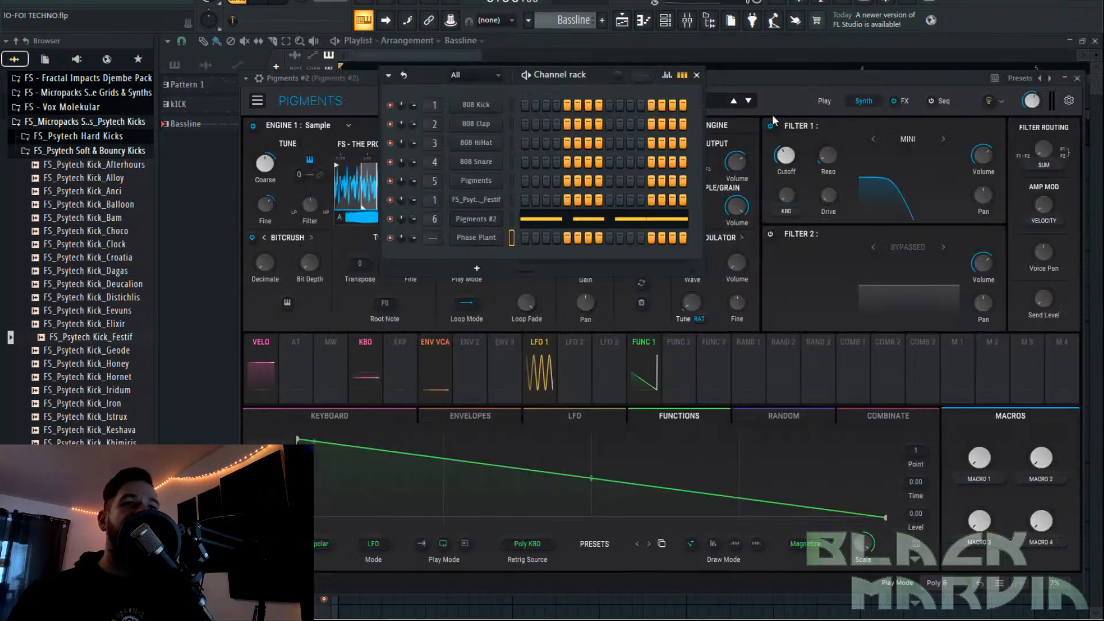
{"action": "left_click", "coordinate": [476, 219]}
{"action": "left_click", "coordinate": [476, 218]}
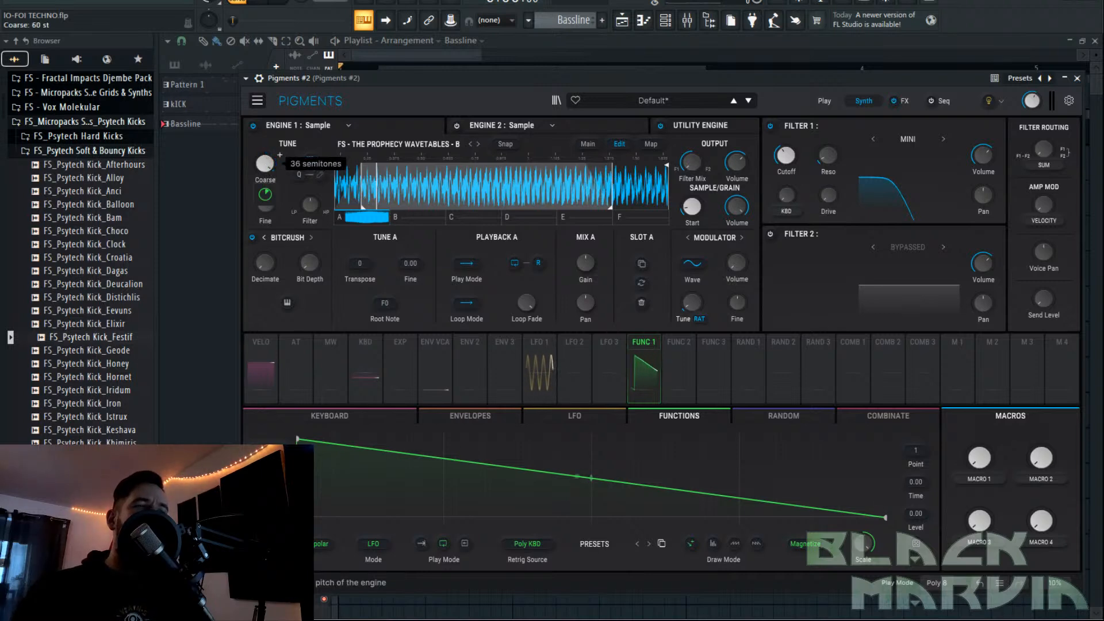
{"action": "double_click", "coordinate": [266, 163]}
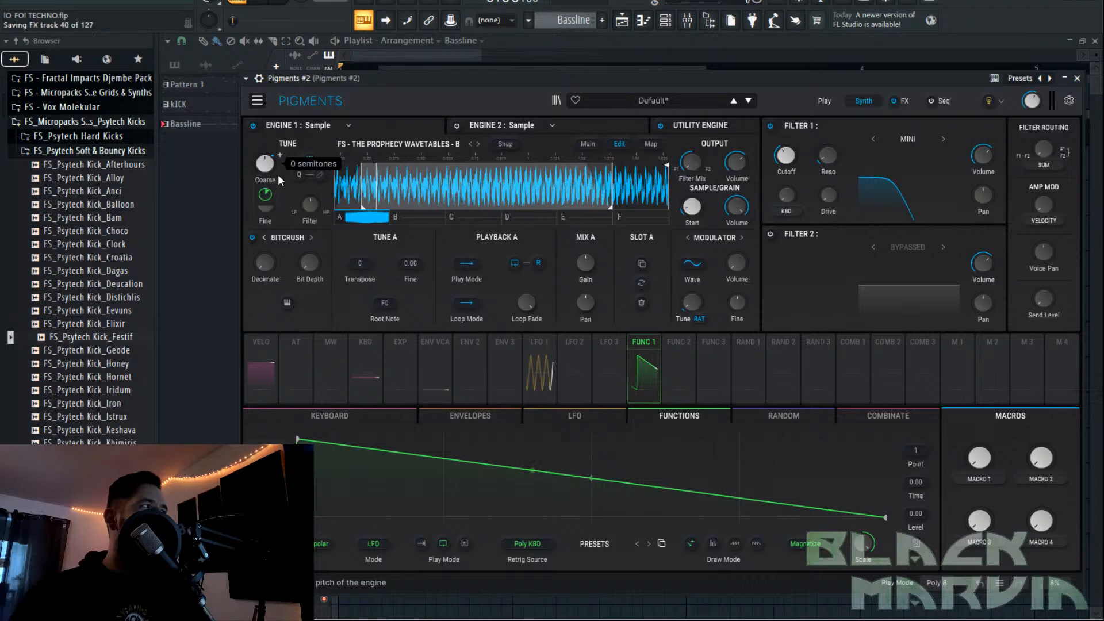
{"action": "left_click_drag", "start_coordinate": [269, 196], "coordinate": [260, 208]}
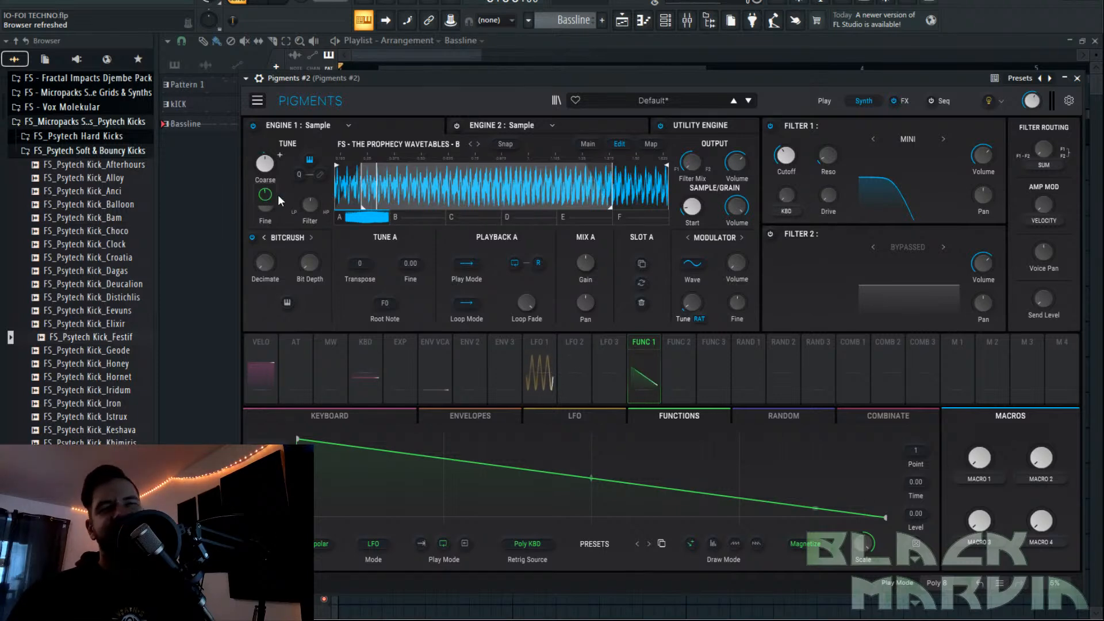
{"action": "mouse_move", "coordinate": [267, 198]}
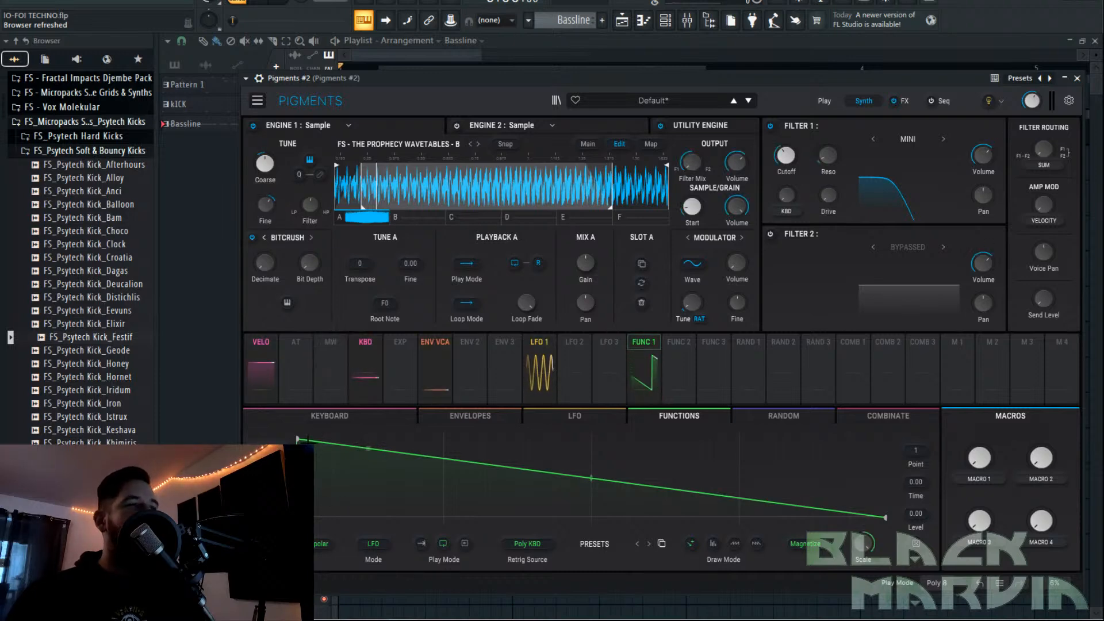
Reshape Function 1 during playback into a single rising curve that bends low and reaches full level at the end.
{"action": "left_click_drag", "start_coordinate": [298, 439], "coordinate": [591, 438]}
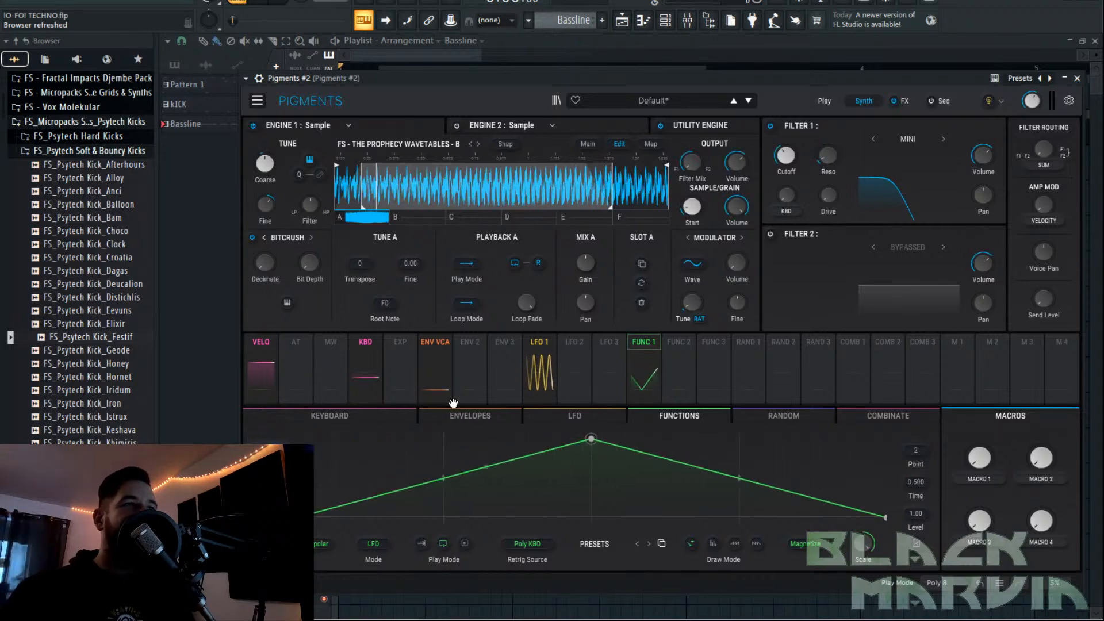
{"action": "key", "text": "space"}
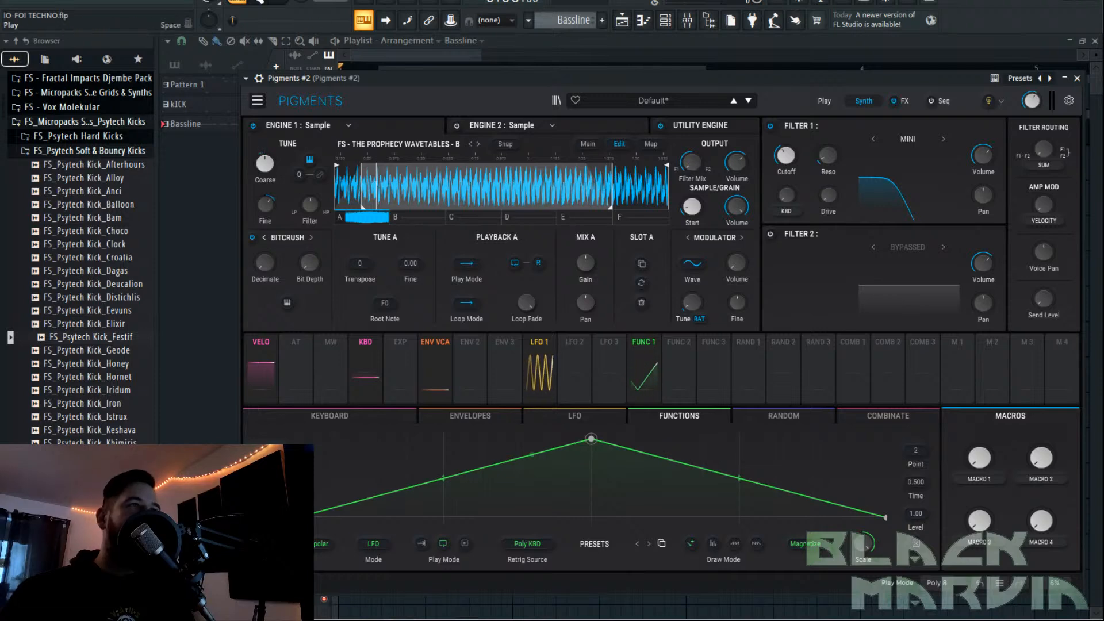
{"action": "left_click_drag", "start_coordinate": [597, 444], "coordinate": [885, 438]}
{"action": "left_click_drag", "start_coordinate": [591, 476], "coordinate": [591, 502]}
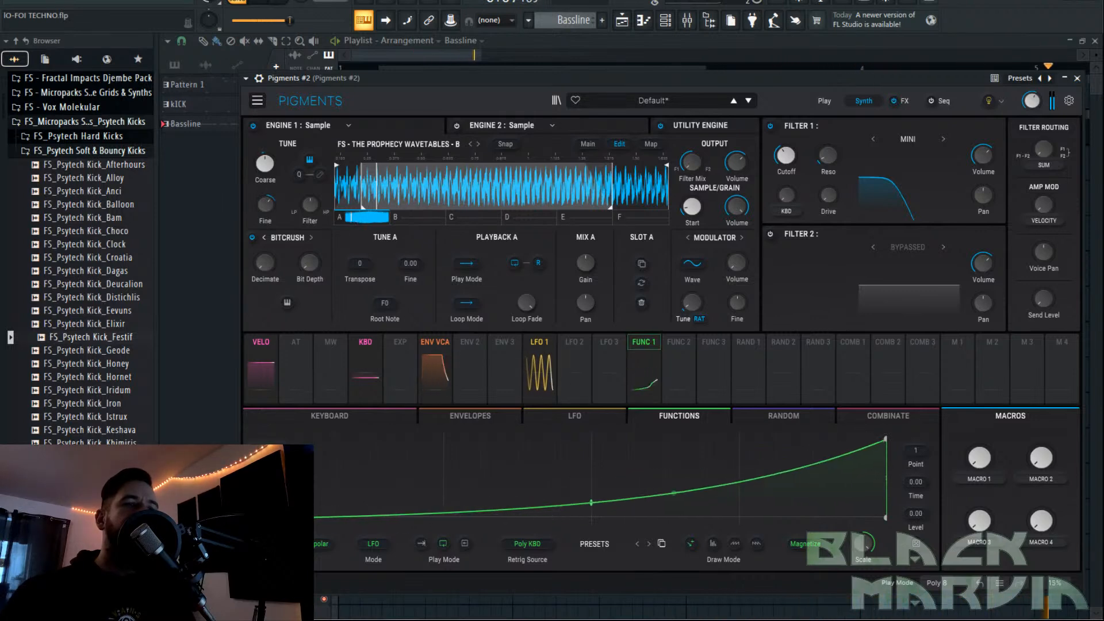
Reopen Pigments #2, try Mono KBD and LFO 1 as Function 1's retrigger source, and choose LFO 2.
{"action": "key", "text": "F5"}
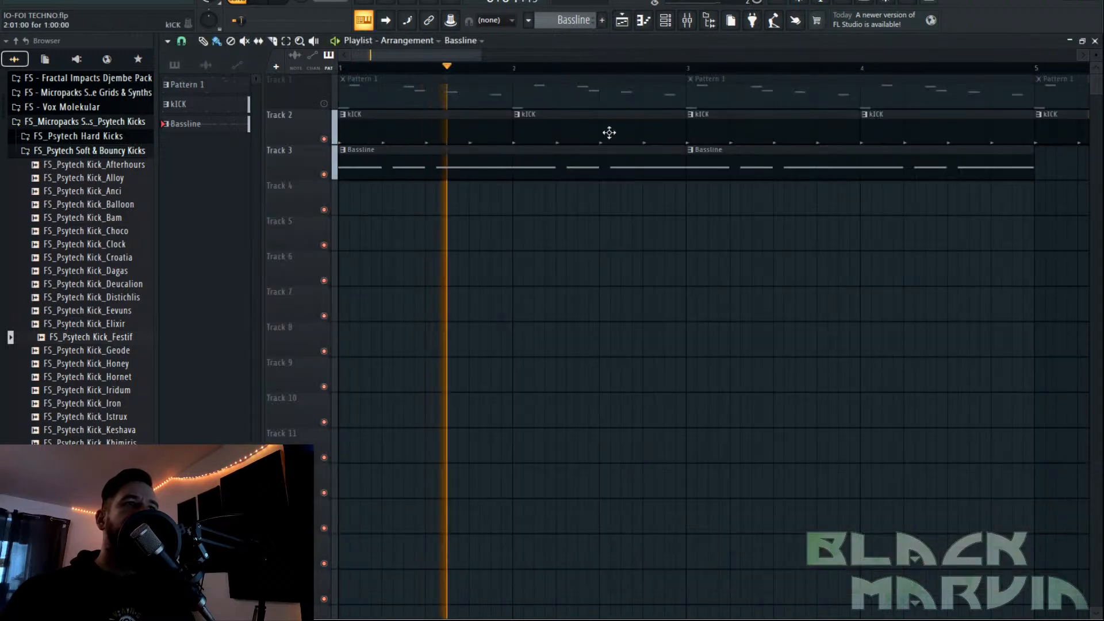
{"action": "left_click", "coordinate": [665, 22]}
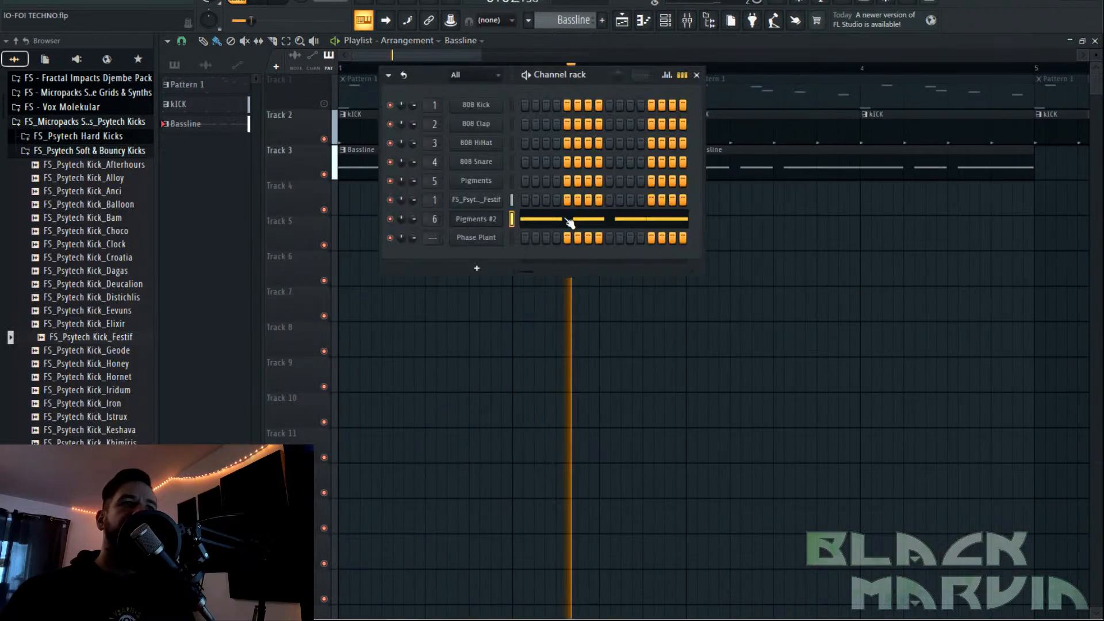
{"action": "left_click", "coordinate": [468, 227]}
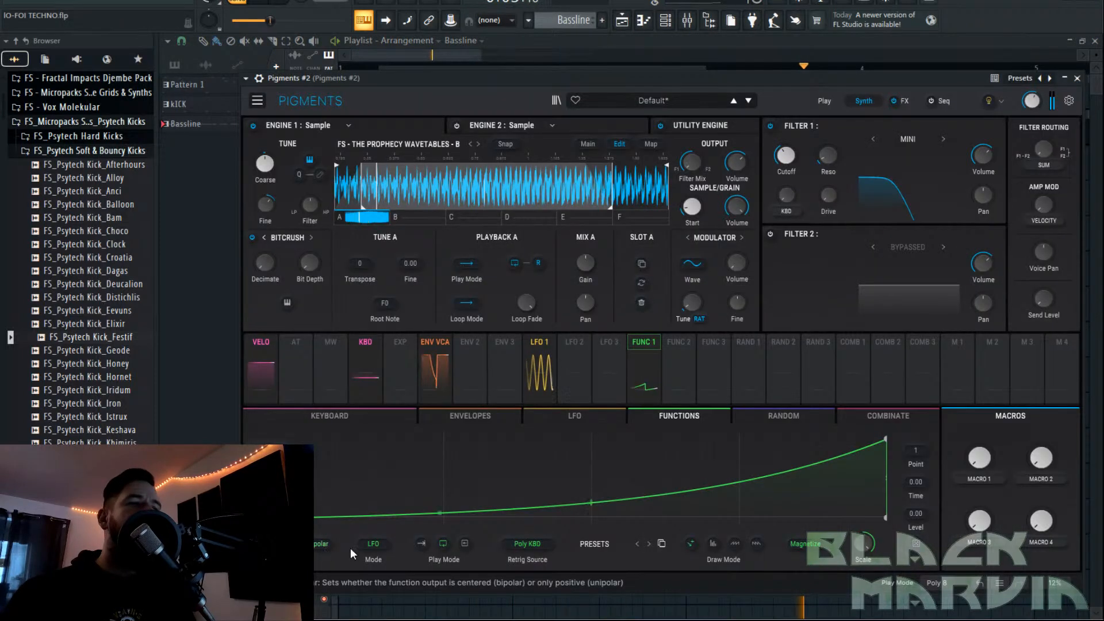
{"action": "left_click", "coordinate": [527, 543]}
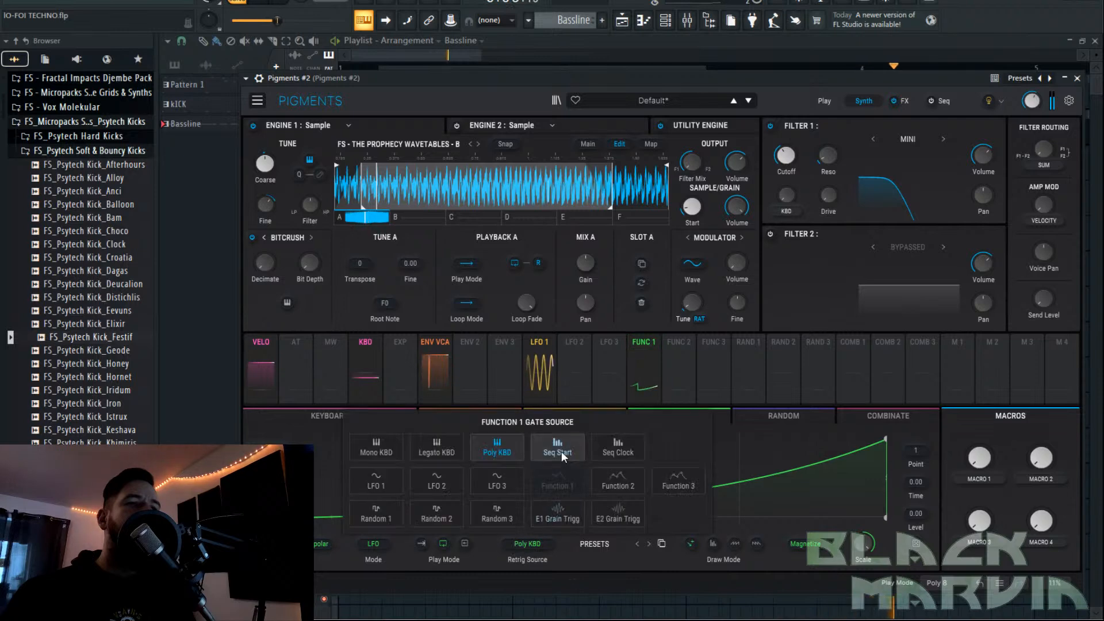
{"action": "left_click", "coordinate": [391, 454]}
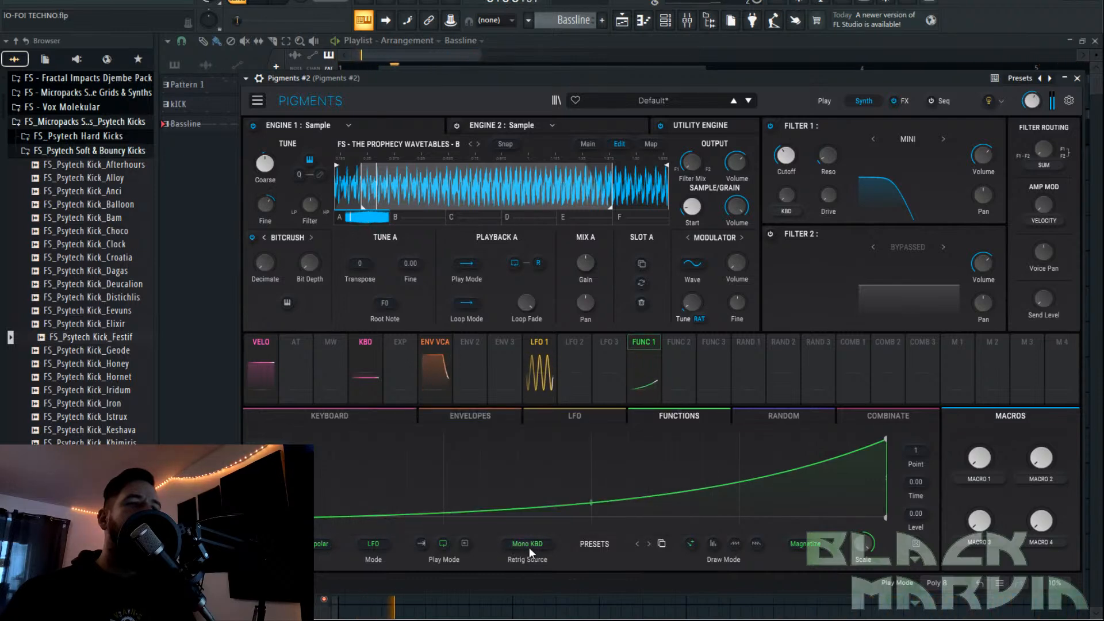
{"action": "left_click", "coordinate": [528, 545]}
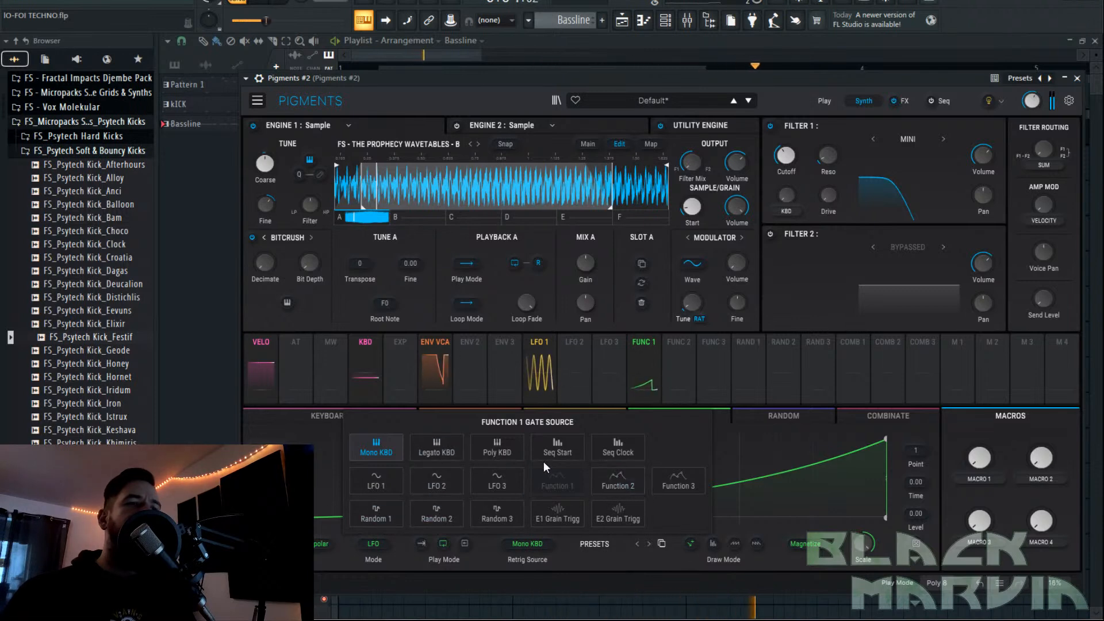
{"action": "left_click", "coordinate": [376, 484]}
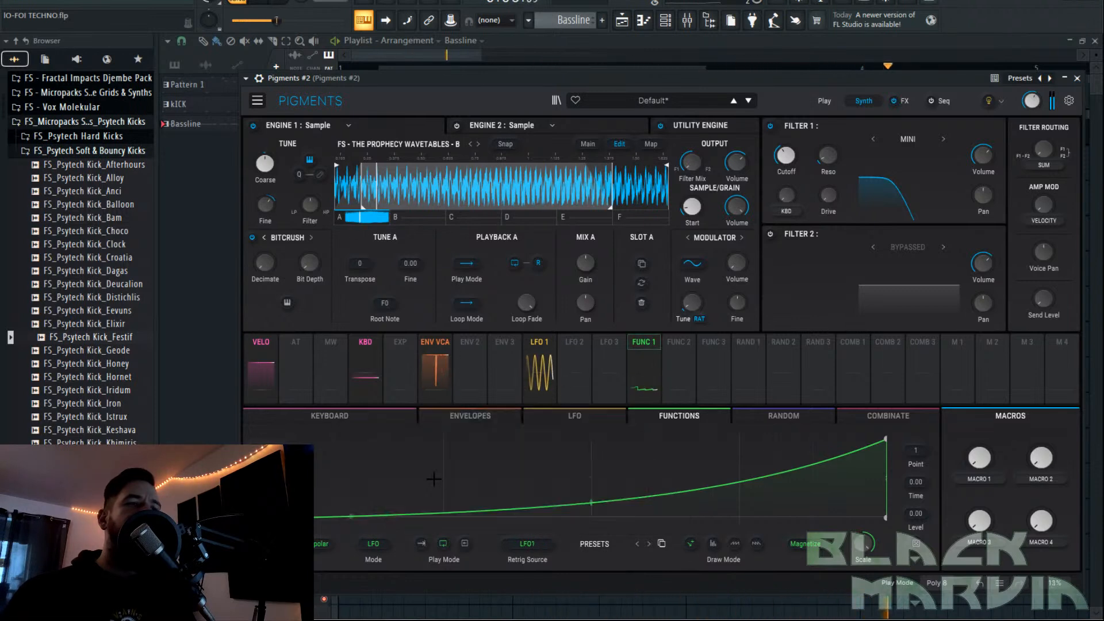
{"action": "left_click", "coordinate": [517, 540]}
{"action": "left_click", "coordinate": [454, 490]}
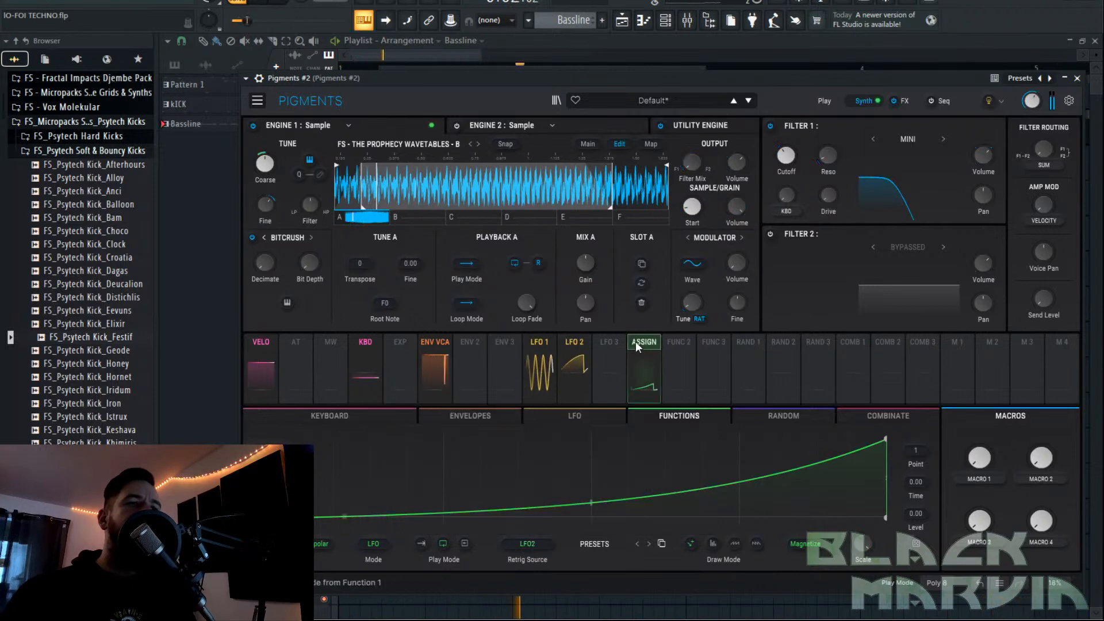
Set LFO 2's retrigger source to Free Running and its rate to about 1.95 Hz.
{"action": "left_click", "coordinate": [574, 342]}
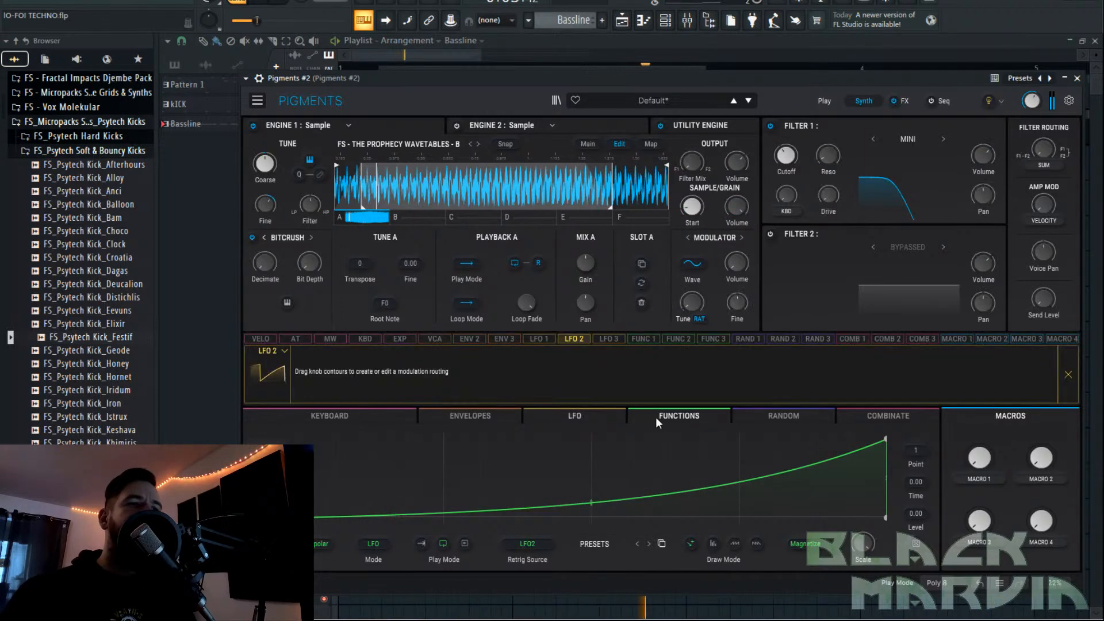
{"action": "left_click", "coordinate": [1062, 372]}
{"action": "left_click", "coordinate": [561, 419]}
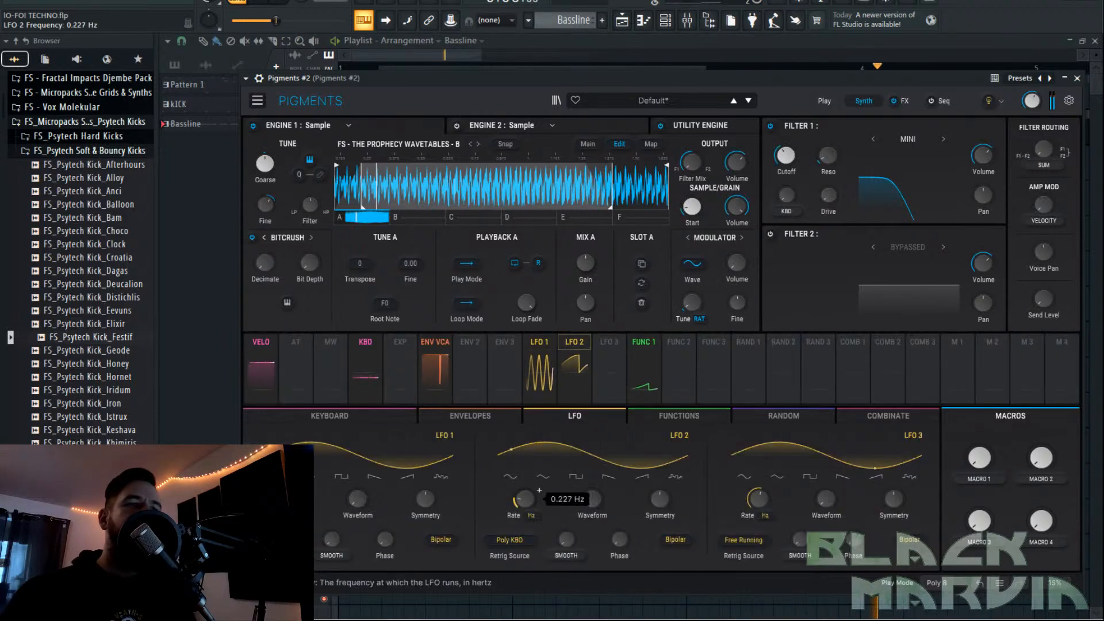
{"action": "left_click", "coordinate": [511, 539]}
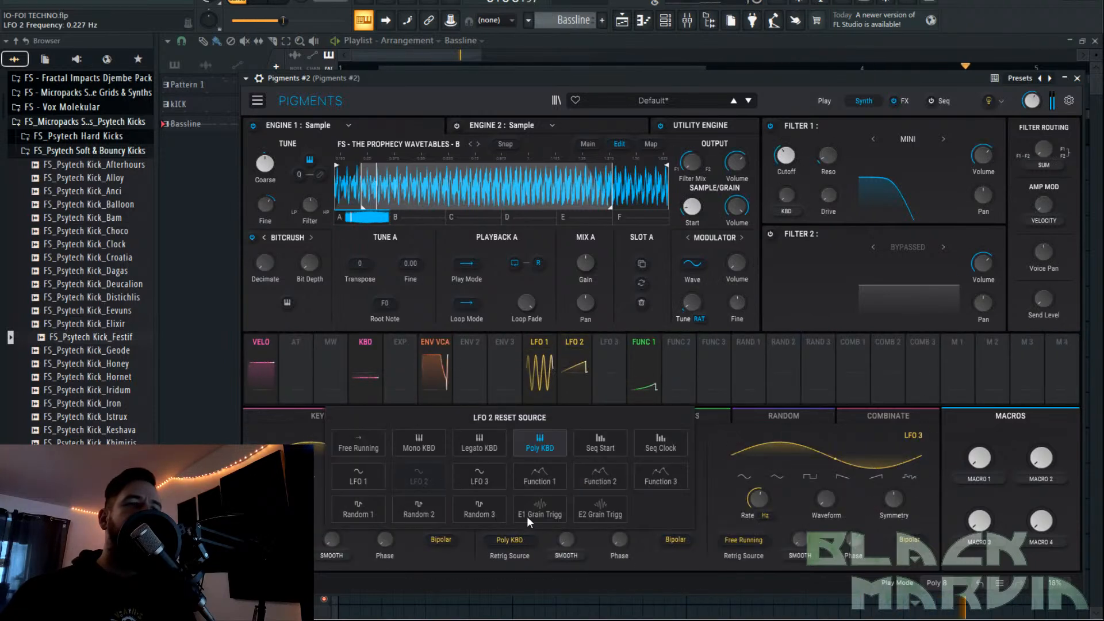
{"action": "left_click", "coordinate": [377, 443]}
{"action": "left_click_drag", "start_coordinate": [515, 499], "coordinate": [526, 499]}
{"action": "scroll", "coordinate": [527, 499], "scroll_direction": "down", "scroll_amount": 6}
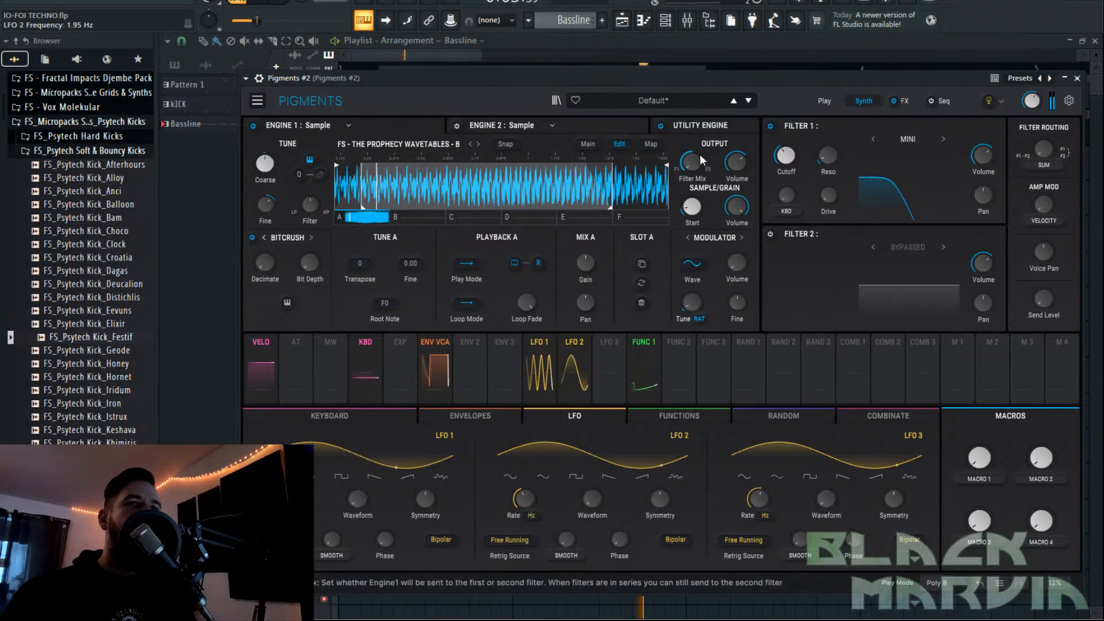
{"action": "left_click", "coordinate": [785, 155]}
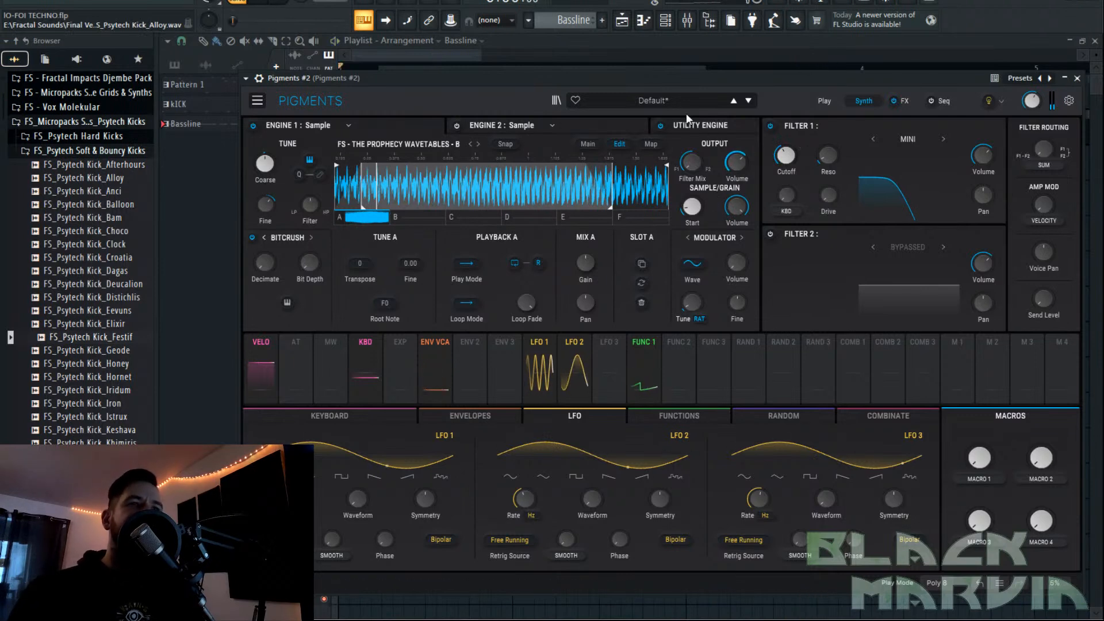
Check Function 1's curve in Pigments #2 and return to the playlist.
{"action": "left_click_drag", "start_coordinate": [678, 370], "coordinate": [722, 381]}
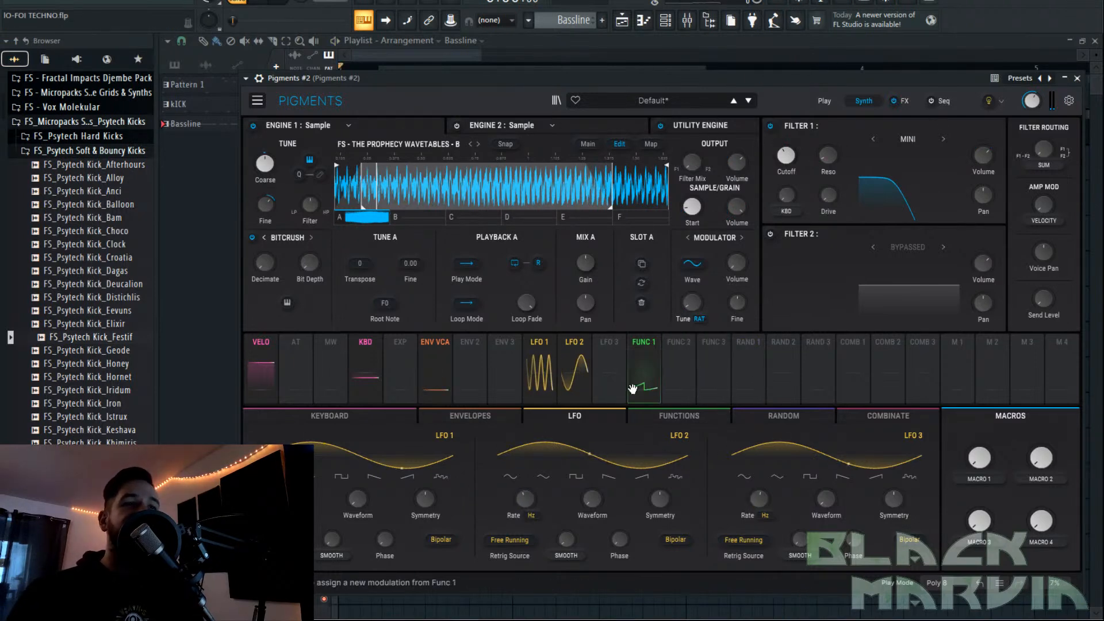
{"action": "left_click", "coordinate": [676, 414]}
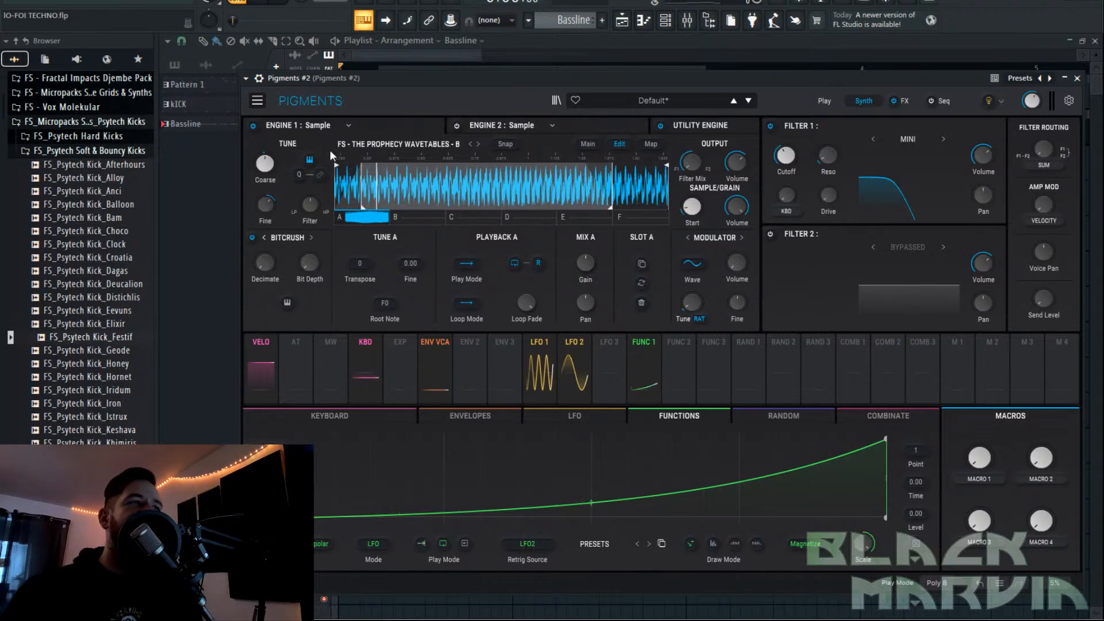
{"action": "left_click", "coordinate": [575, 38]}
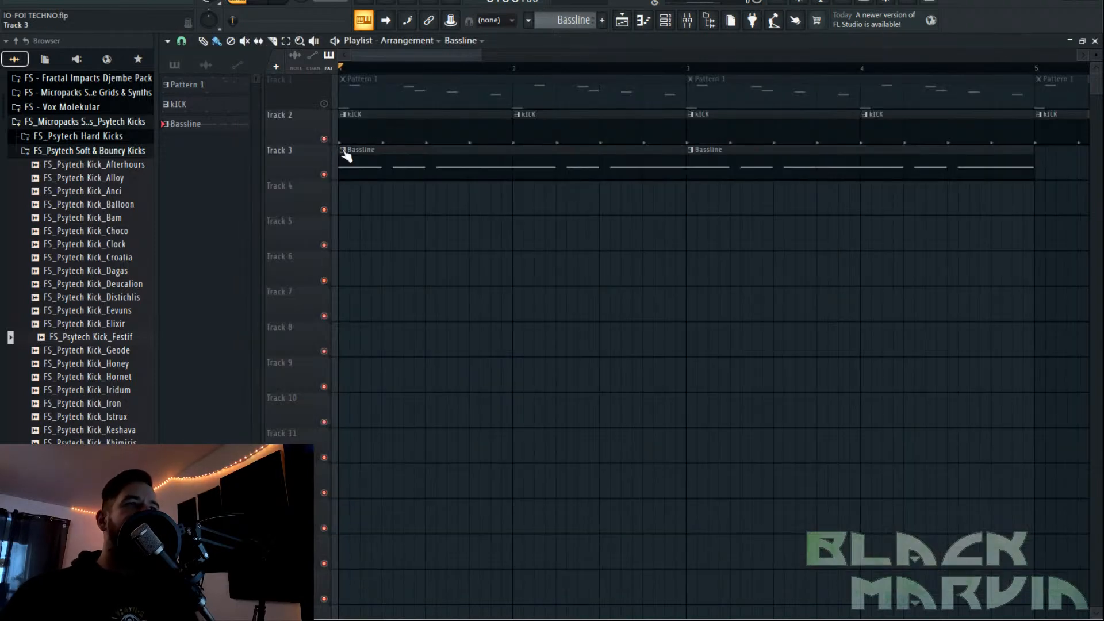
Try the Bassline notes one octave lower during playback and move them back up an octave.
{"action": "double_click", "coordinate": [379, 164]}
{"action": "left_click", "coordinate": [670, 23]}
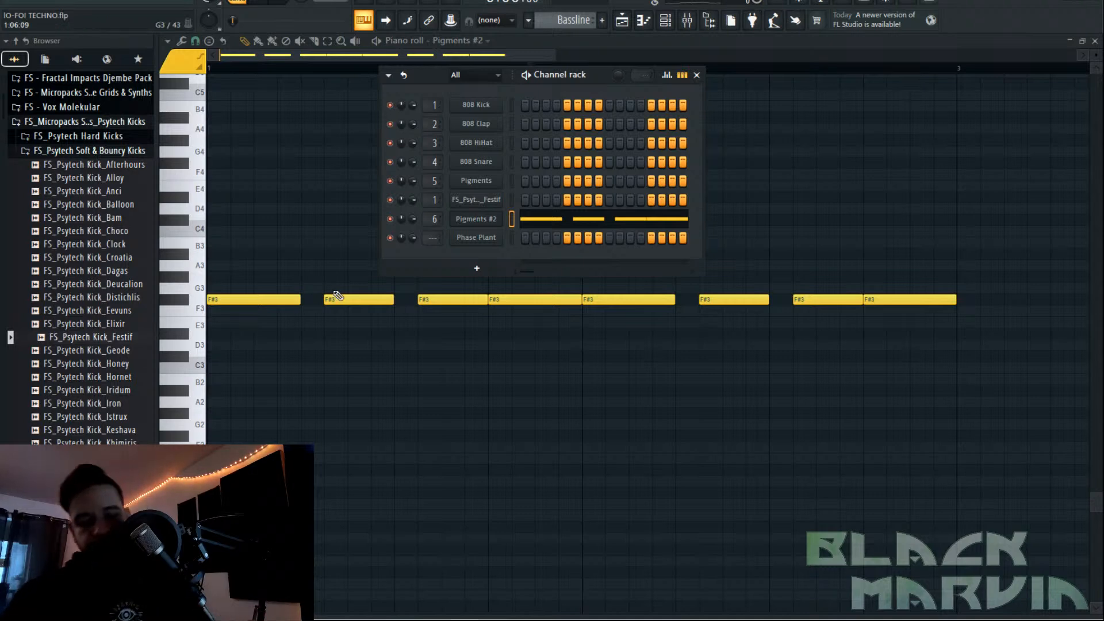
{"action": "key", "text": "F6"}
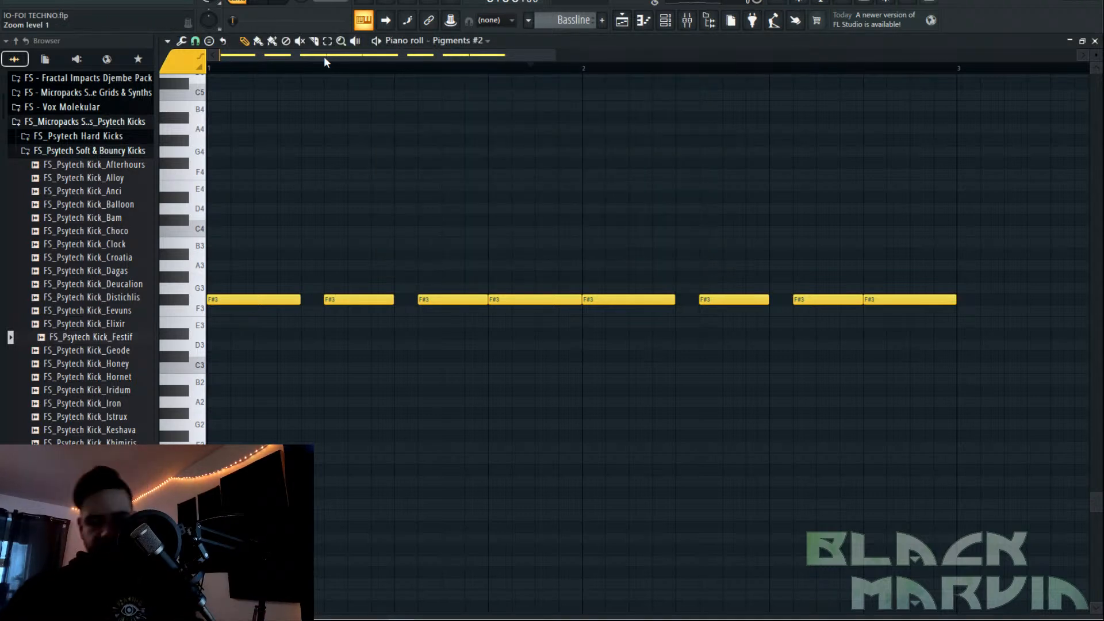
{"action": "key", "text": "ctrl+Down"}
{"action": "left_click", "coordinate": [622, 21]}
{"action": "key", "text": "space"}
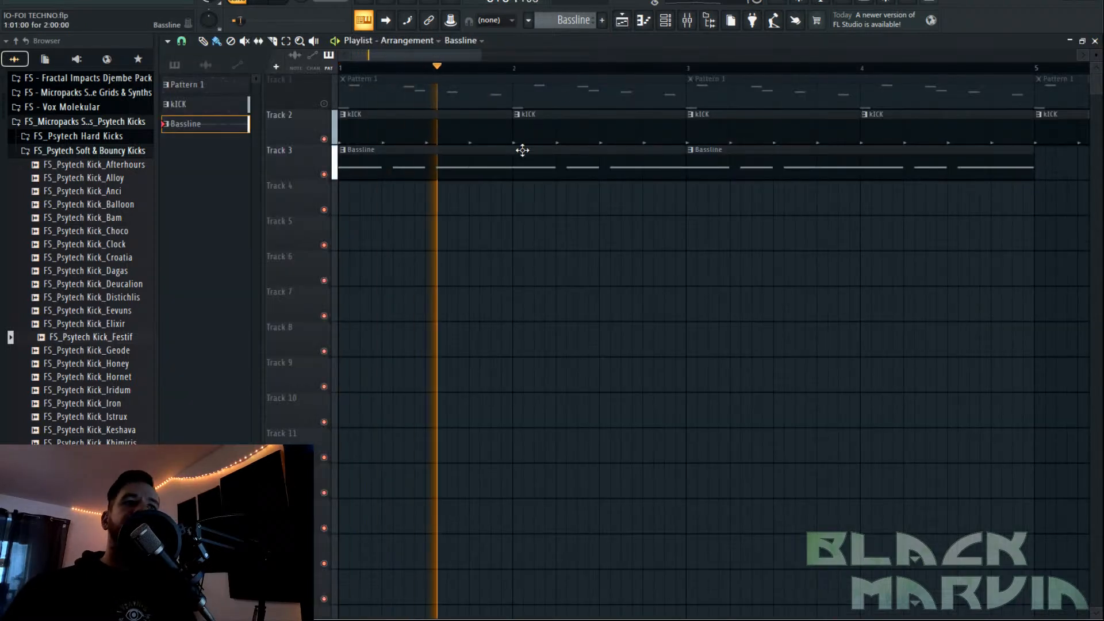
{"action": "double_click", "coordinate": [433, 156]}
{"action": "key", "text": "ctrl+Up"}
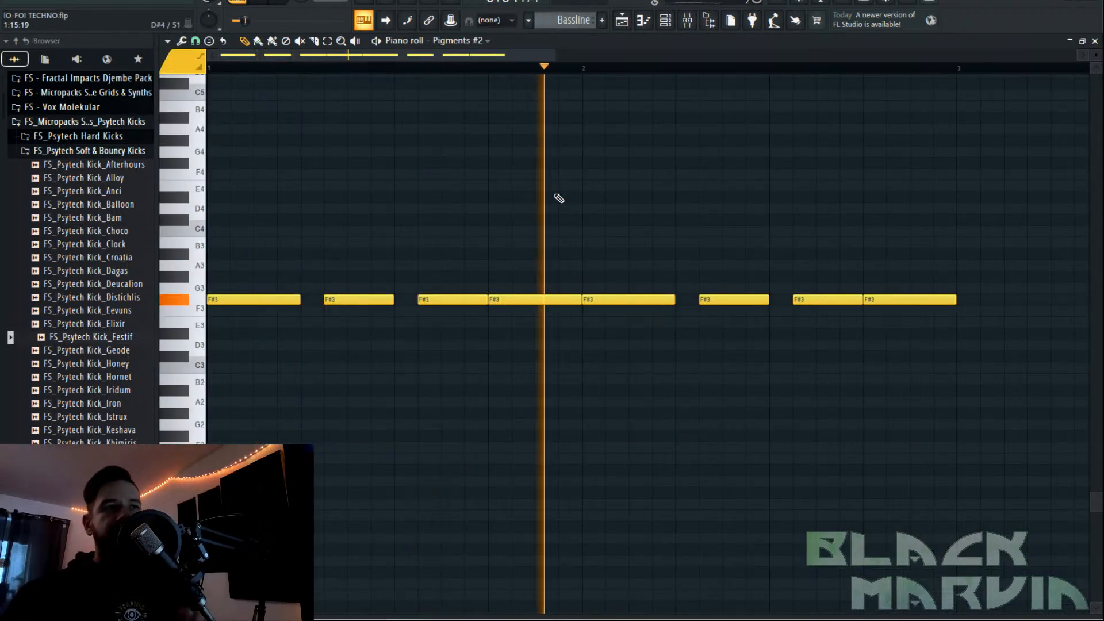
Reopen Pigments #2, bypass Engine 1 and enable Engine 2 in its place.
{"action": "left_click", "coordinate": [665, 21]}
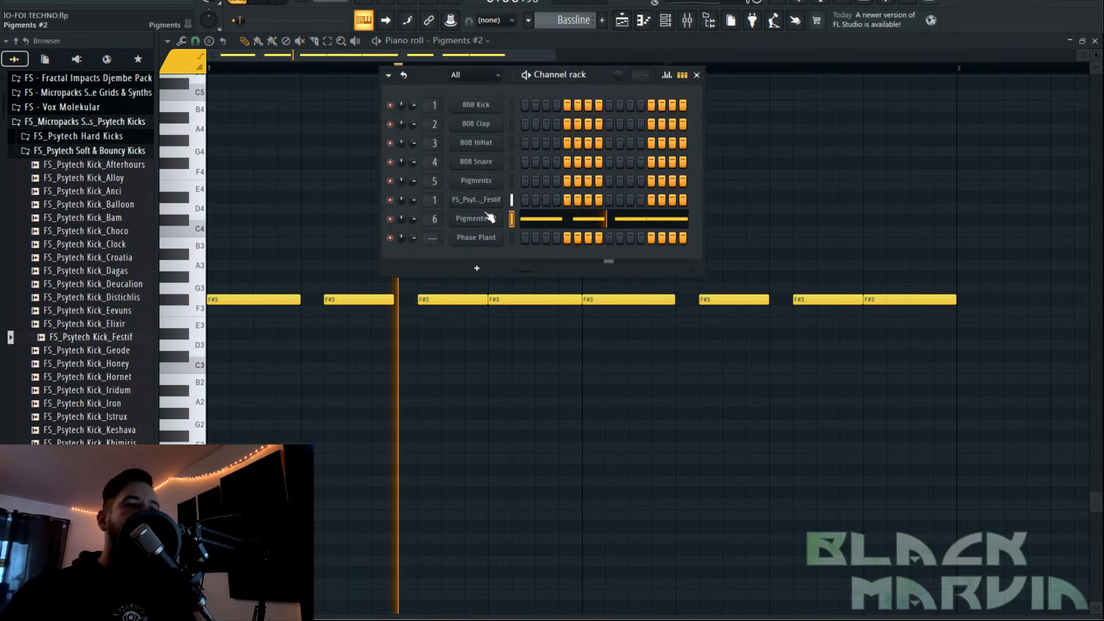
{"action": "left_click", "coordinate": [489, 219]}
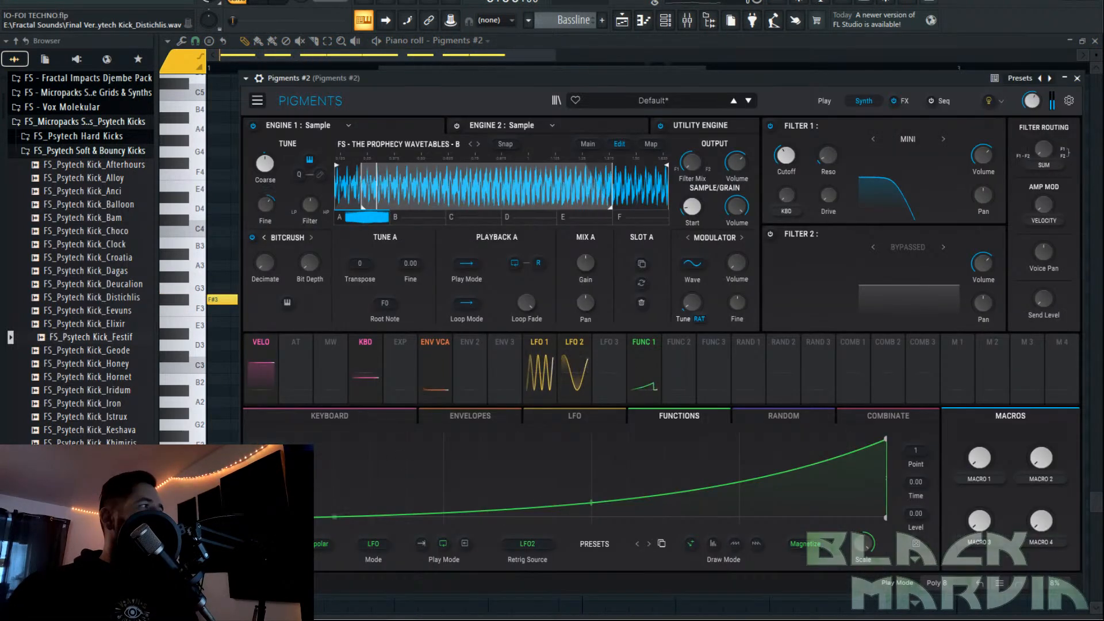
{"action": "left_click", "coordinate": [253, 125]}
{"action": "left_click", "coordinate": [465, 130]}
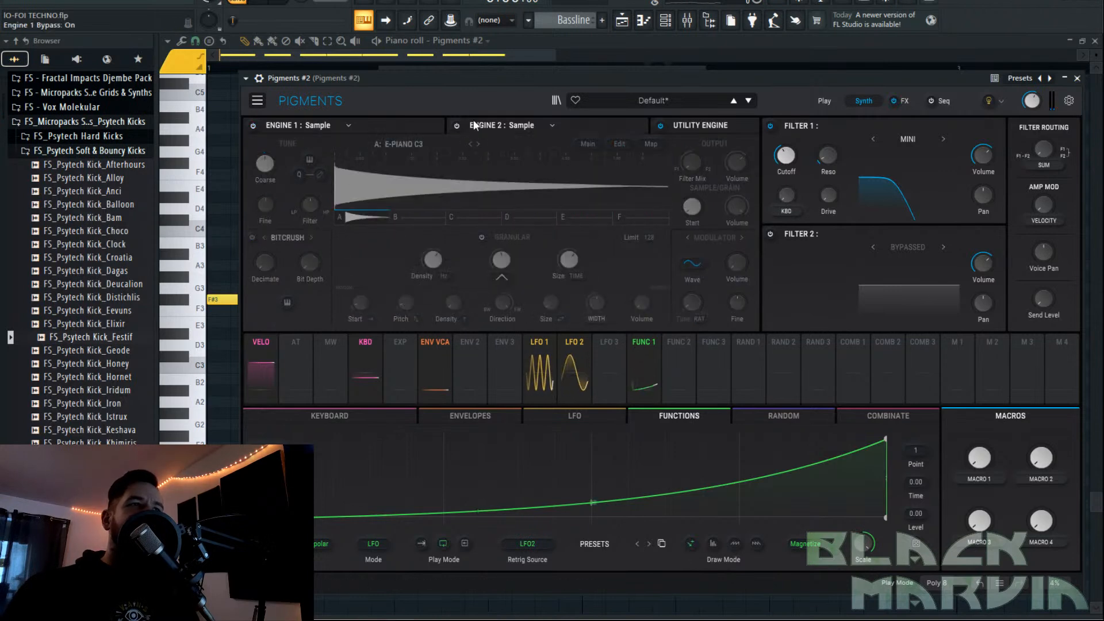
{"action": "left_click", "coordinate": [456, 124]}
Change Engine 2 to a Wavetable engine, set its Coarse tuning to -12 semitones and assign Function 1 to that pitch.
{"action": "left_click", "coordinate": [516, 126]}
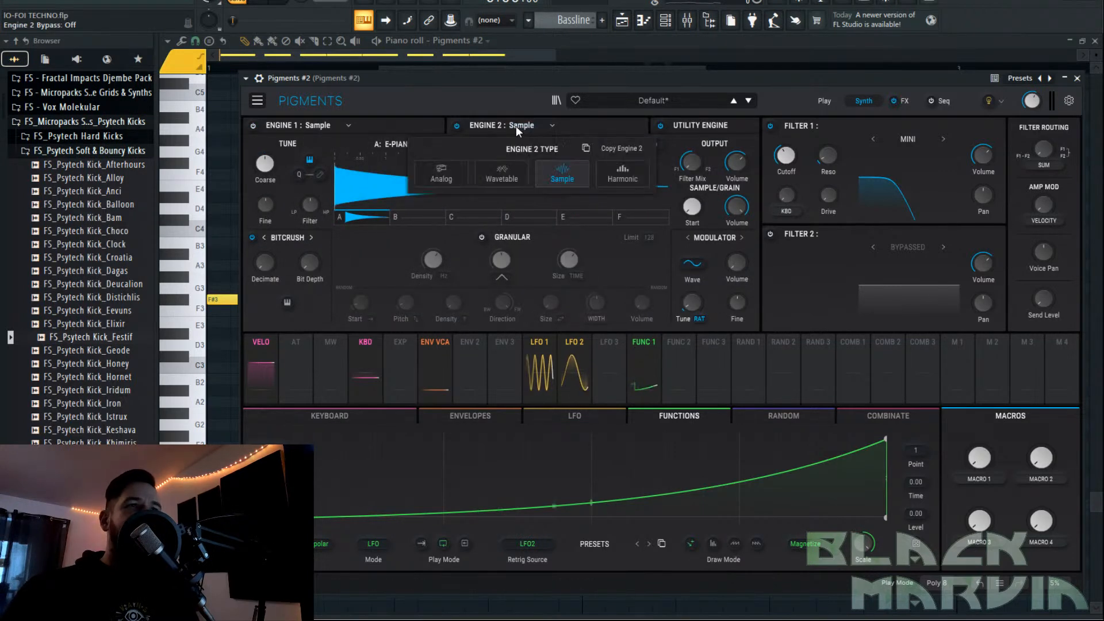
{"action": "left_click", "coordinate": [502, 175]}
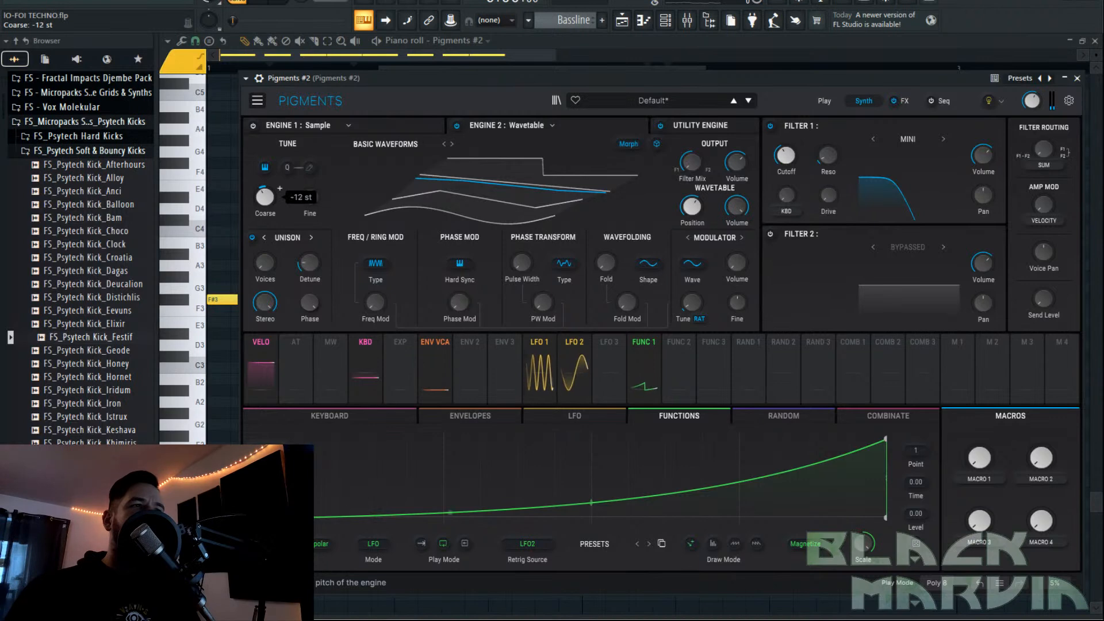
{"action": "left_click_drag", "start_coordinate": [654, 347], "coordinate": [268, 200]}
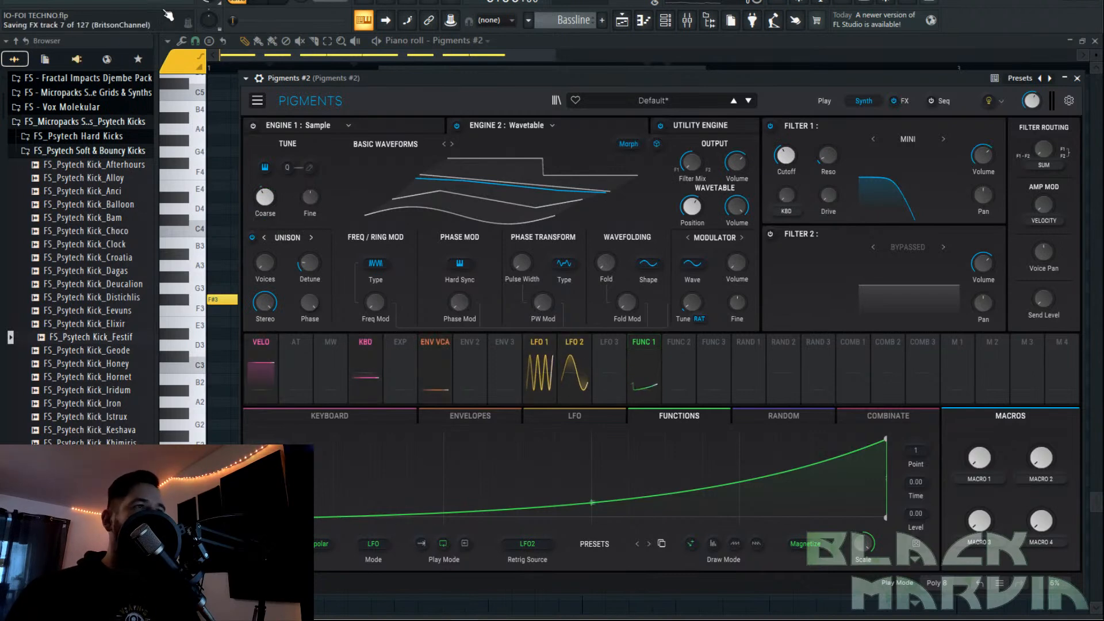
Audition the wavetable bass in the arrangement and set Filter 1's cutoff in Pigments #2 to about 647 Hz.
{"action": "key", "text": "space"}
{"action": "mouse_move", "coordinate": [266, 228]}
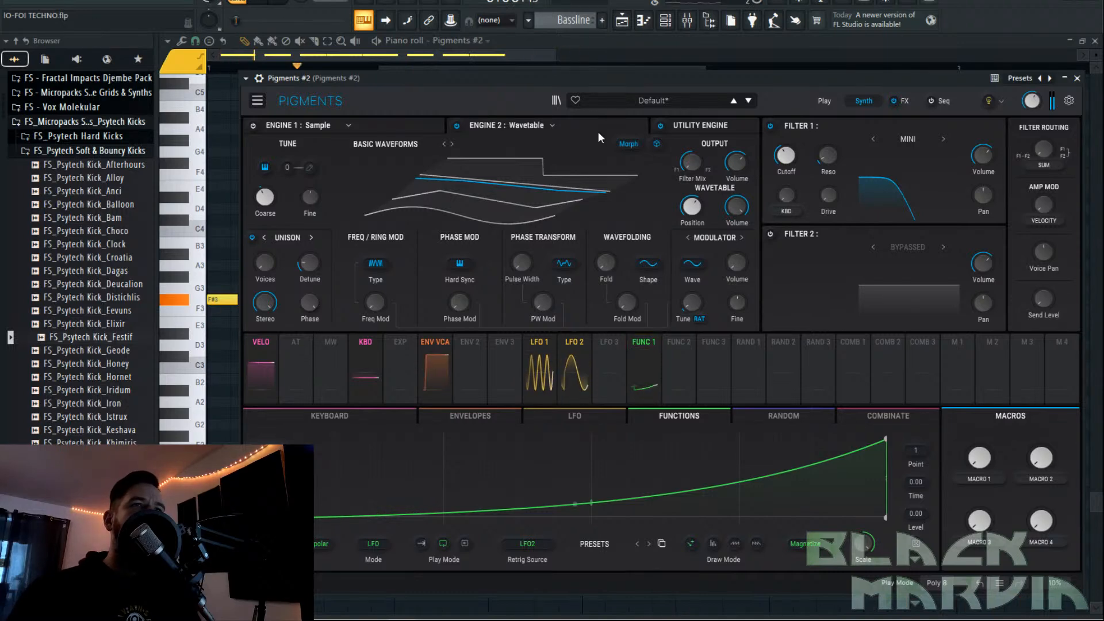
{"action": "left_click", "coordinate": [622, 20]}
{"action": "left_click", "coordinate": [665, 20]}
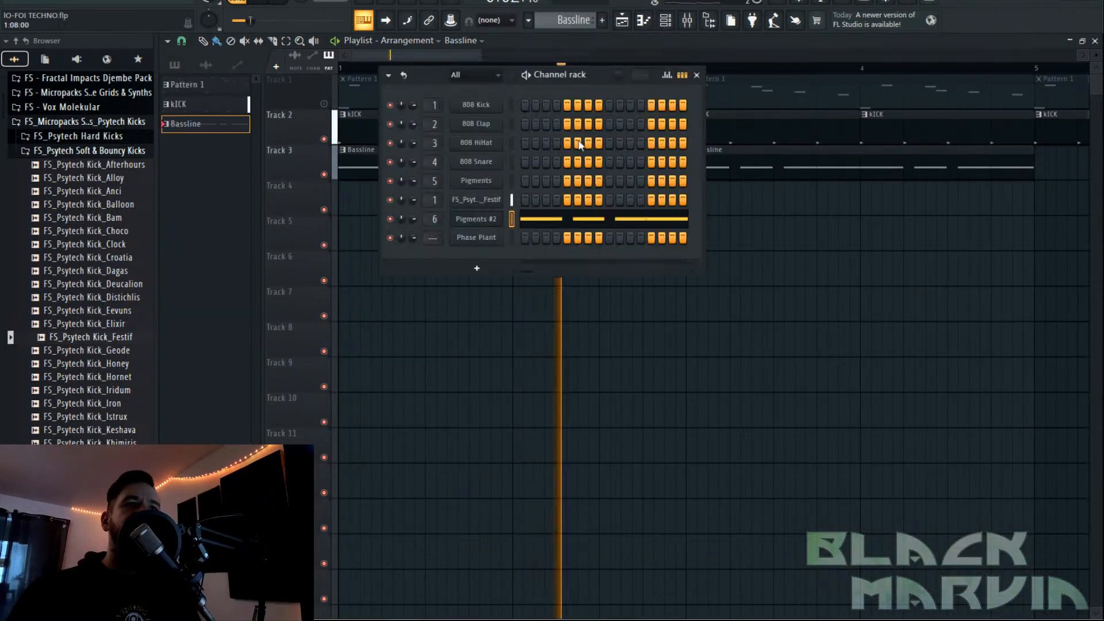
{"action": "left_click", "coordinate": [505, 221]}
{"action": "left_click_drag", "start_coordinate": [791, 158], "coordinate": [791, 167]}
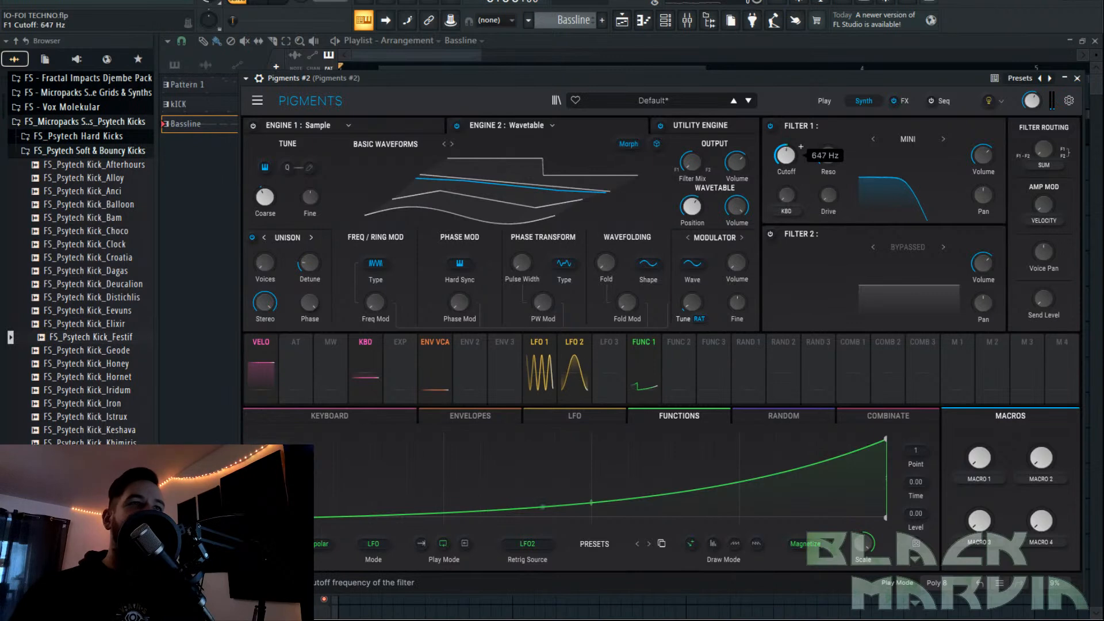
Switch back from Engine 2 to Engine 1, set Filter 1's cutoff to about 611 Hz and shorten the sample's loop by moving its end earlier.
{"action": "left_click", "coordinate": [253, 126]}
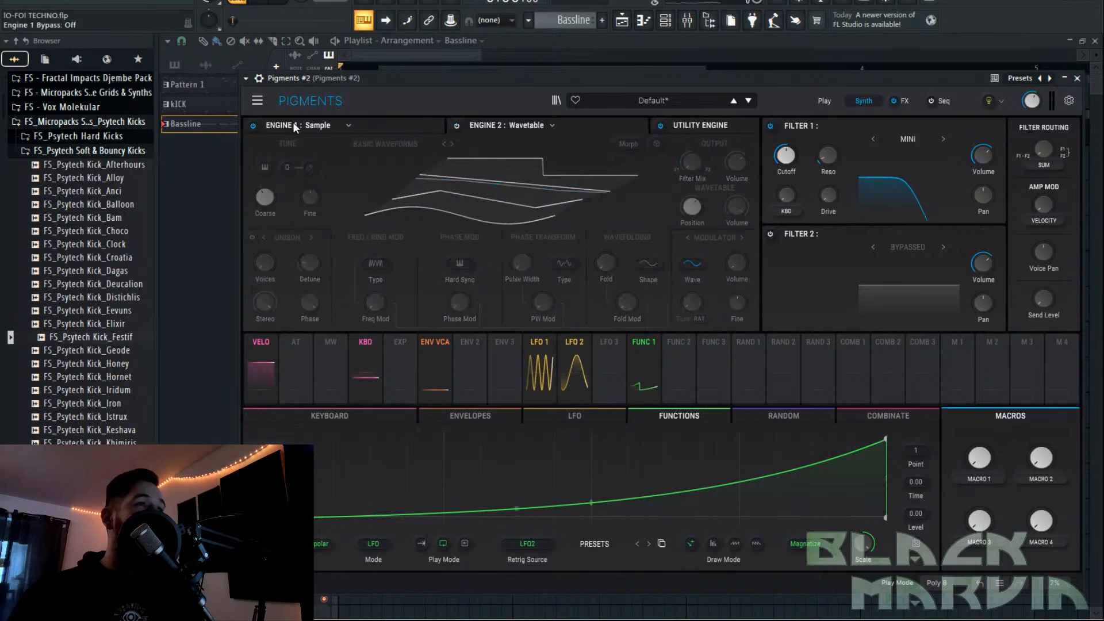
{"action": "left_click", "coordinate": [425, 126]}
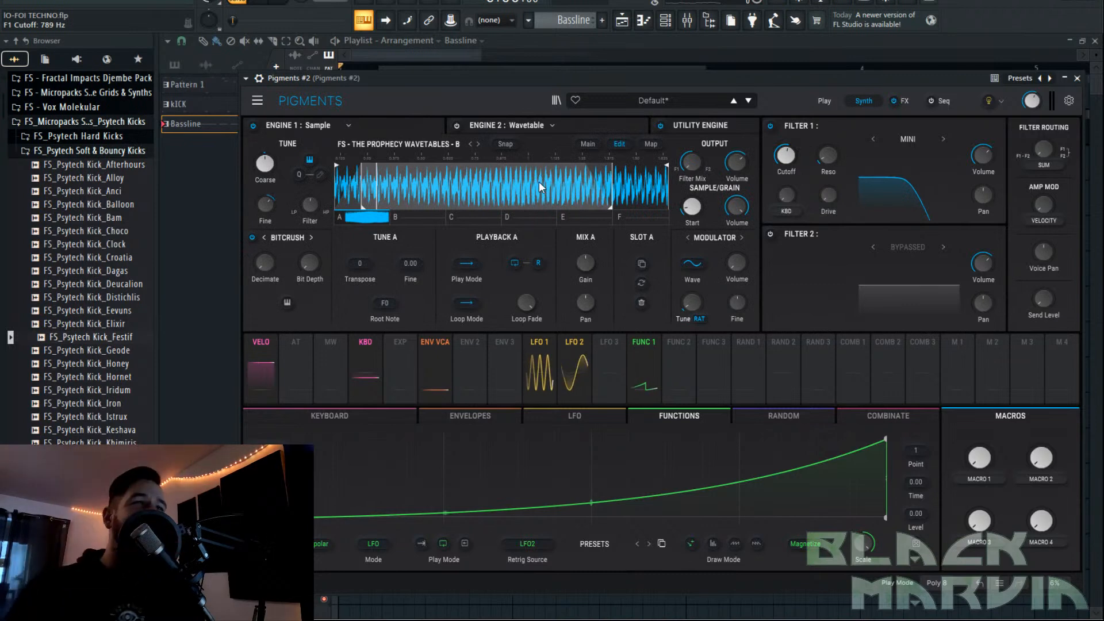
{"action": "left_click_drag", "start_coordinate": [786, 155], "coordinate": [786, 160]}
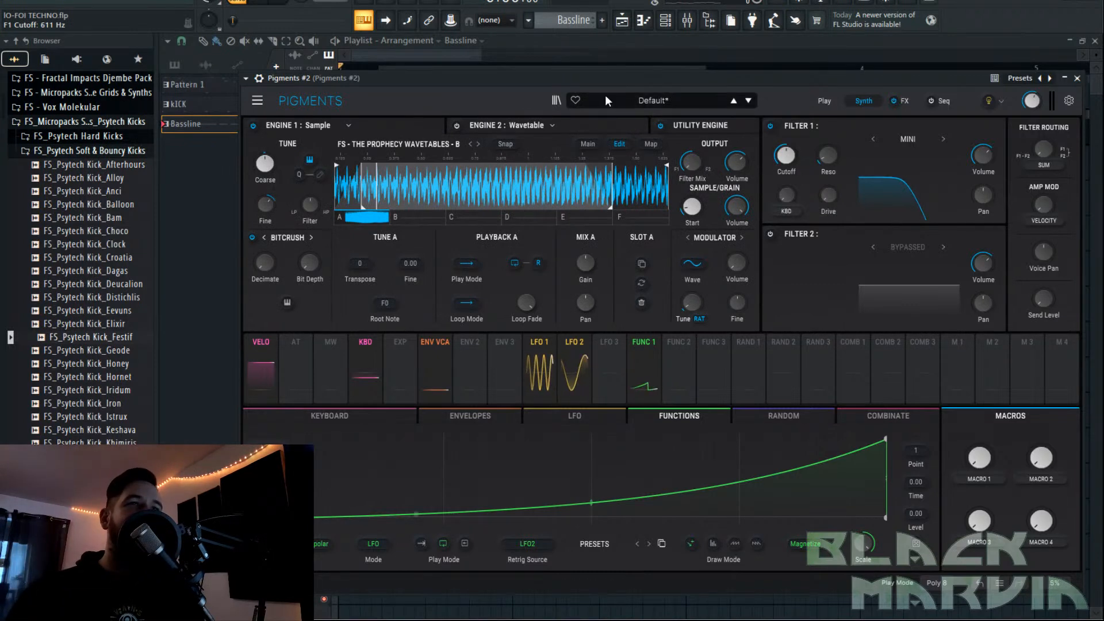
{"action": "left_click_drag", "start_coordinate": [611, 181], "coordinate": [485, 189]}
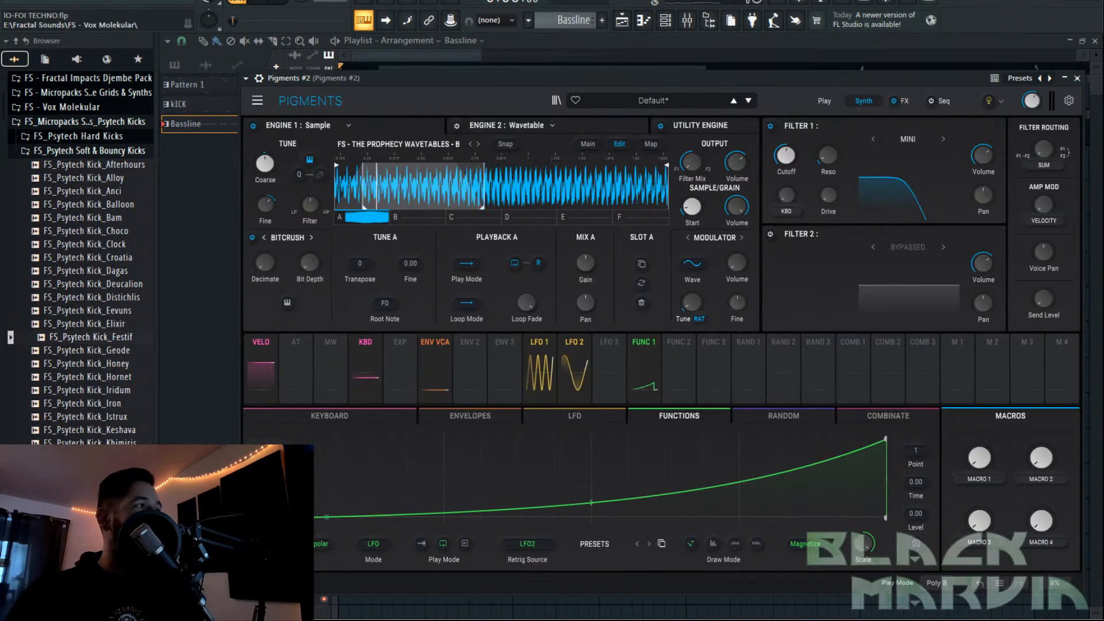
Set LFO 1's rate to 2.70 Hz and its modulation of Engine 1's Fine tuning to 0.30, and start playback.
{"action": "left_click", "coordinate": [524, 414]}
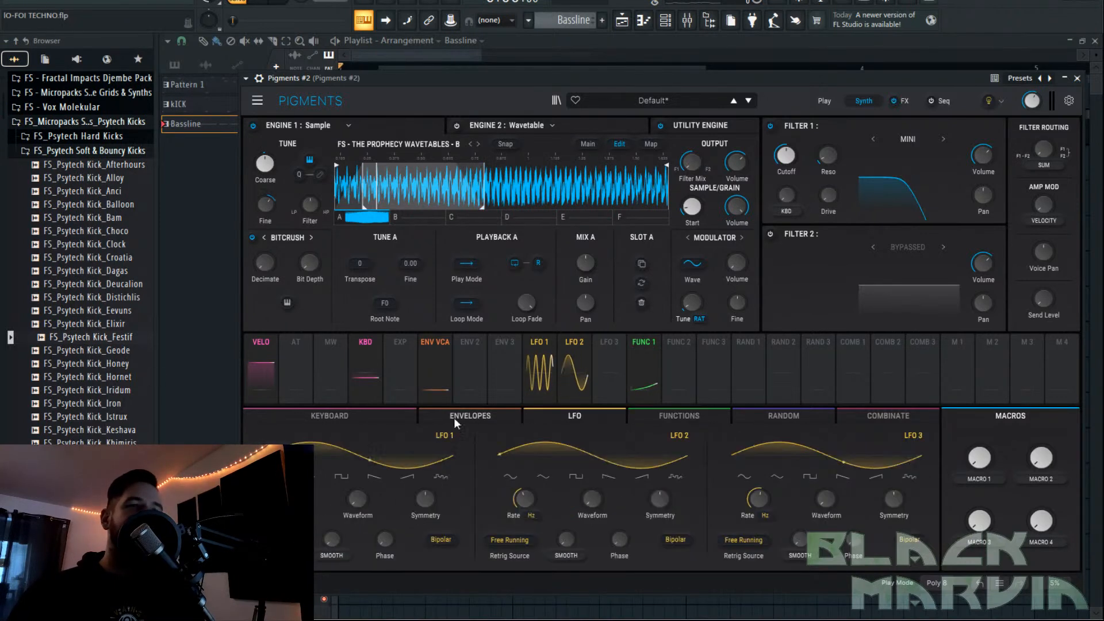
{"action": "left_click_drag", "start_coordinate": [289, 498], "coordinate": [289, 529]}
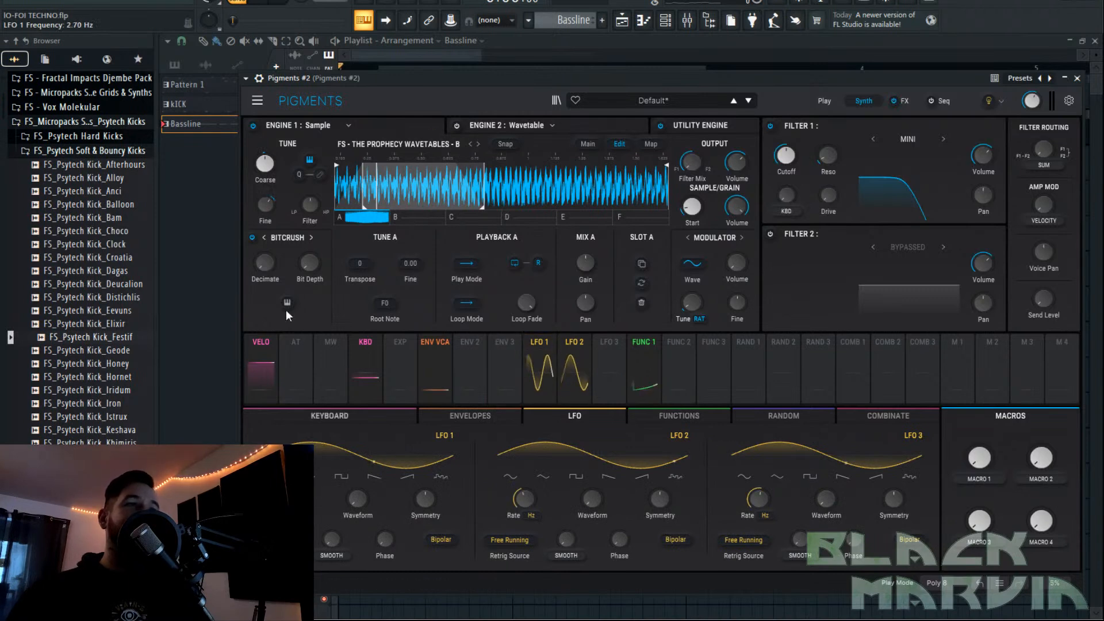
{"action": "left_click_drag", "start_coordinate": [265, 205], "coordinate": [266, 199]}
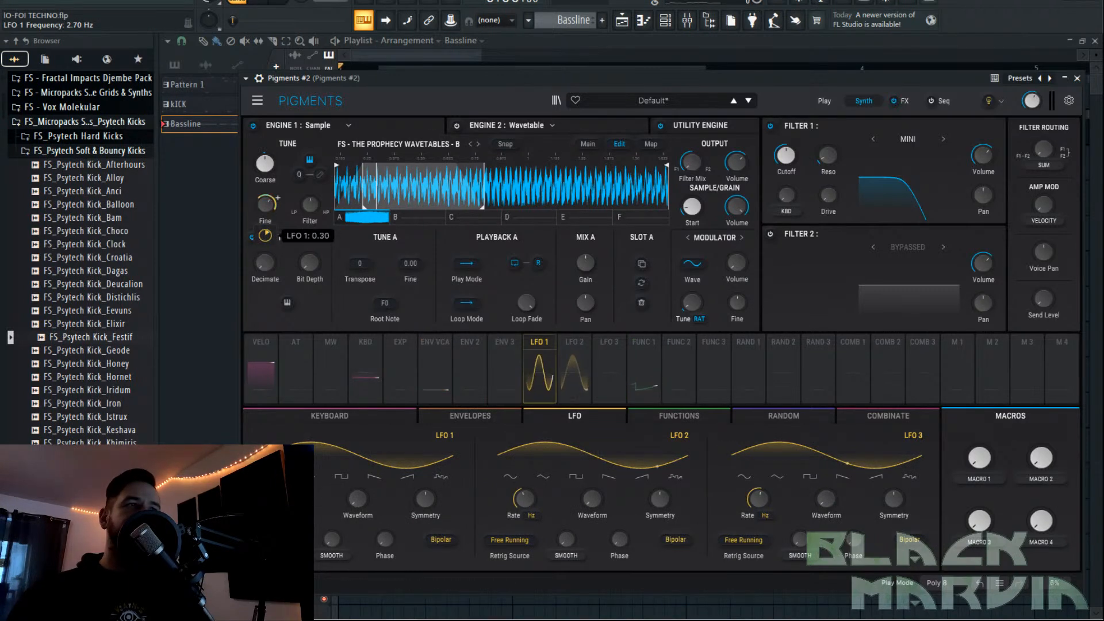
{"action": "left_click", "coordinate": [266, 3]}
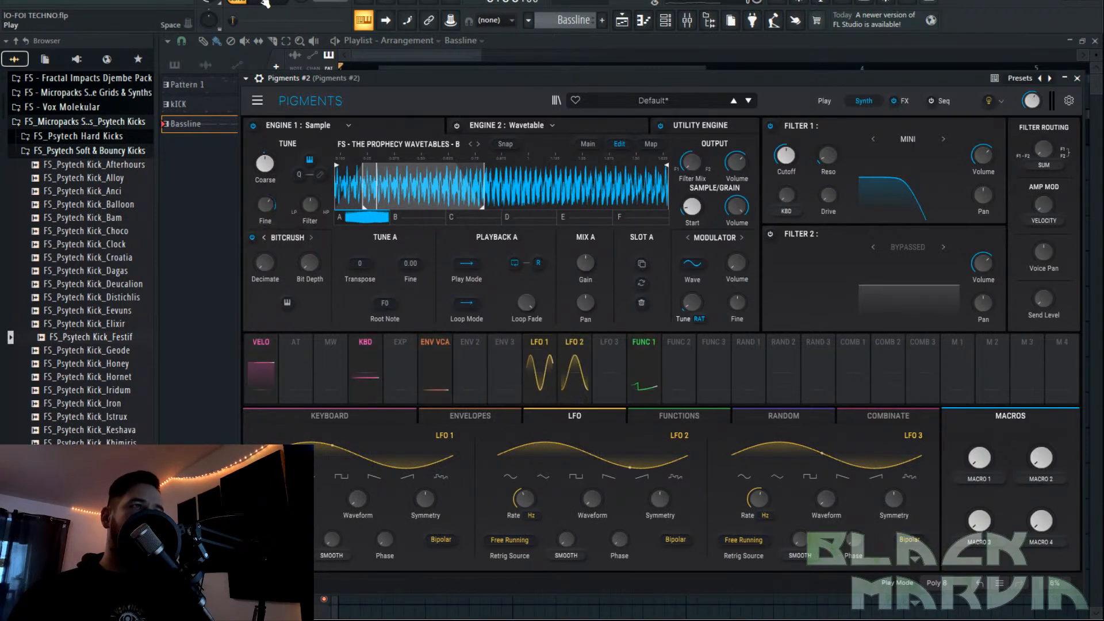
Remove the Function 1 modulation from the coarse tuning of both Engine 1 and Engine 2.
{"action": "mouse_move", "coordinate": [289, 498]}
{"action": "scroll", "coordinate": [289, 498], "scroll_direction": "down", "scroll_amount": 2}
{"action": "left_click", "coordinate": [681, 415]}
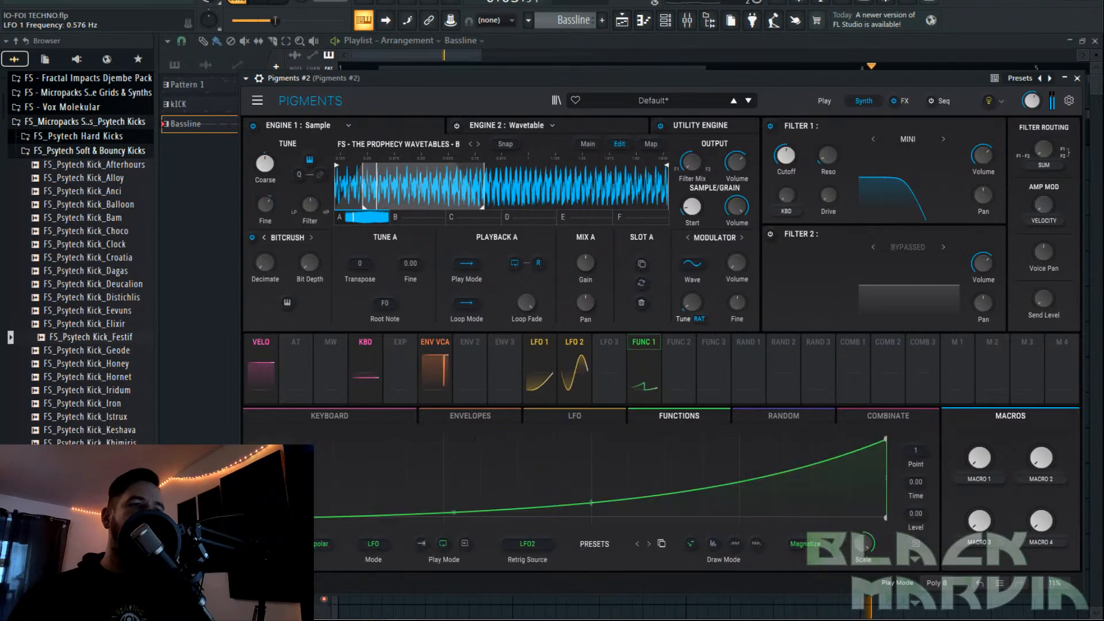
{"action": "left_click", "coordinate": [652, 344]}
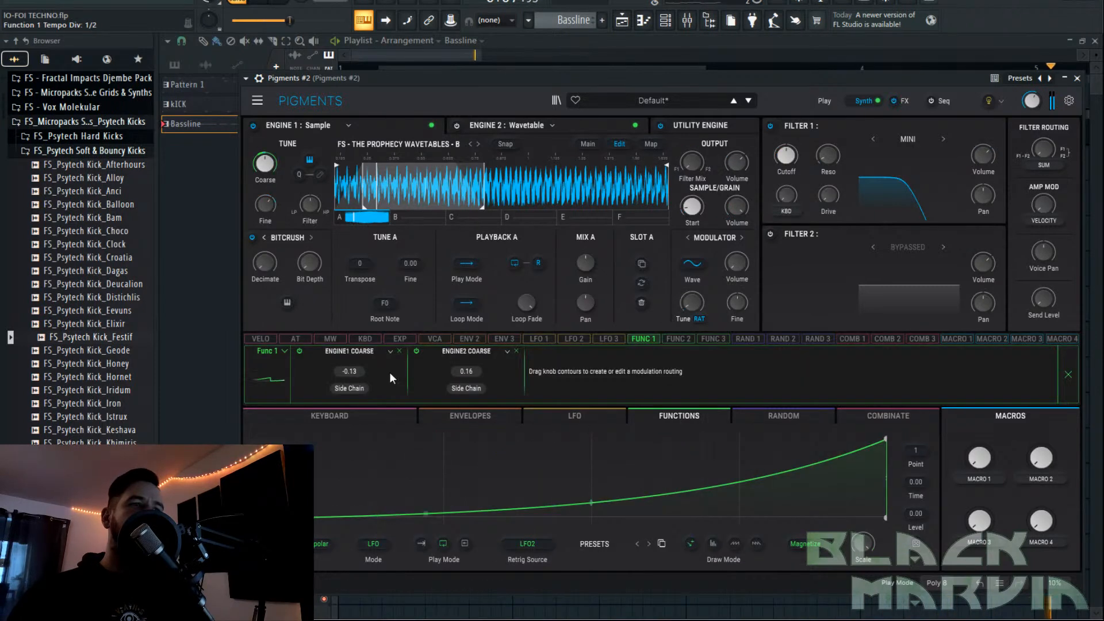
{"action": "left_click", "coordinate": [400, 351]}
{"action": "left_click", "coordinate": [399, 351]}
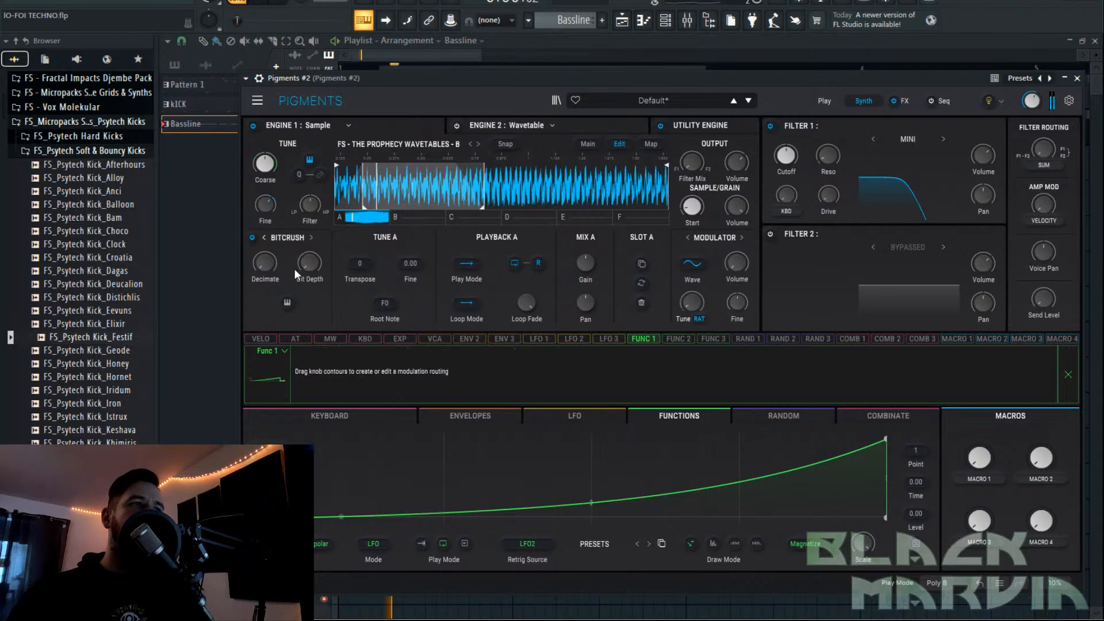
{"action": "left_click", "coordinate": [1067, 374]}
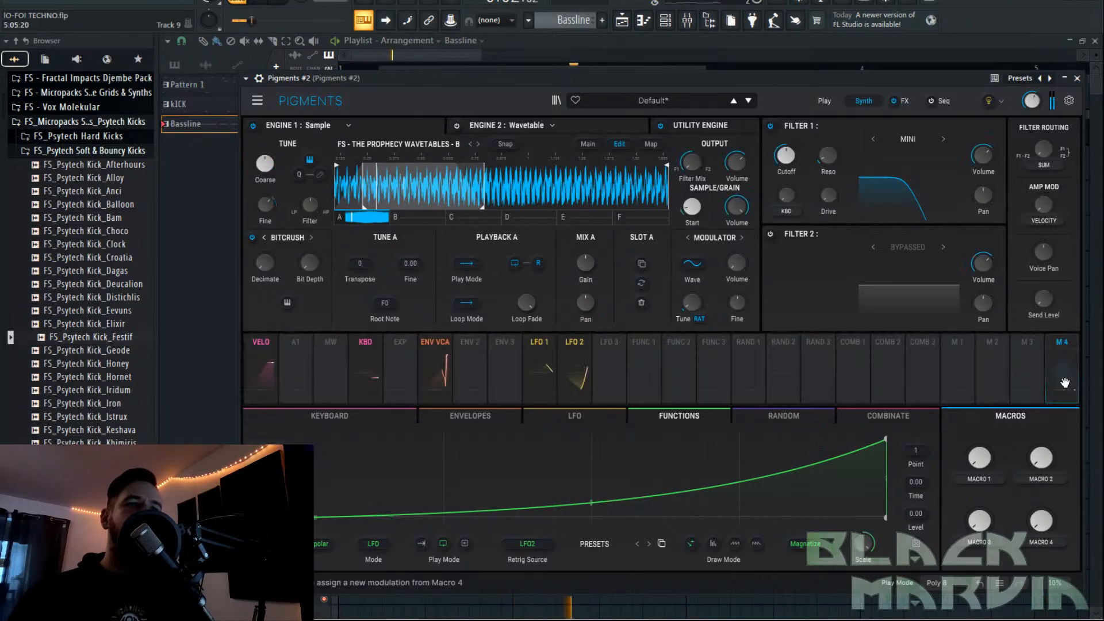
Lower the LFO 2 rate and extend the end marker of the Engine 1 sample region further along the waveform.
{"action": "left_click", "coordinate": [572, 414]}
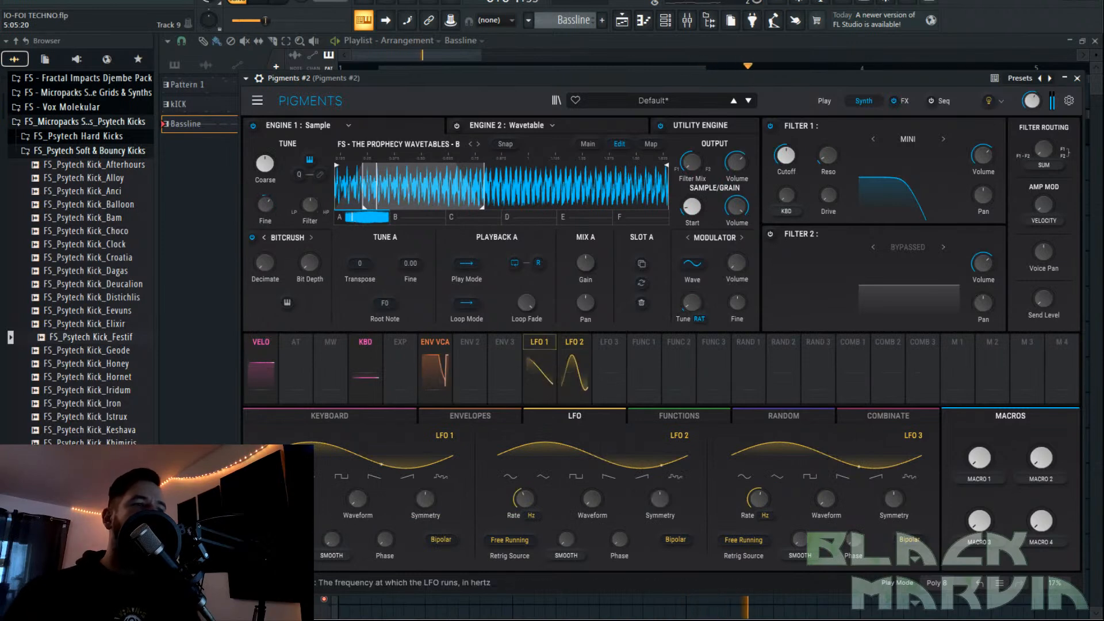
{"action": "left_click_drag", "start_coordinate": [524, 498], "coordinate": [524, 509]}
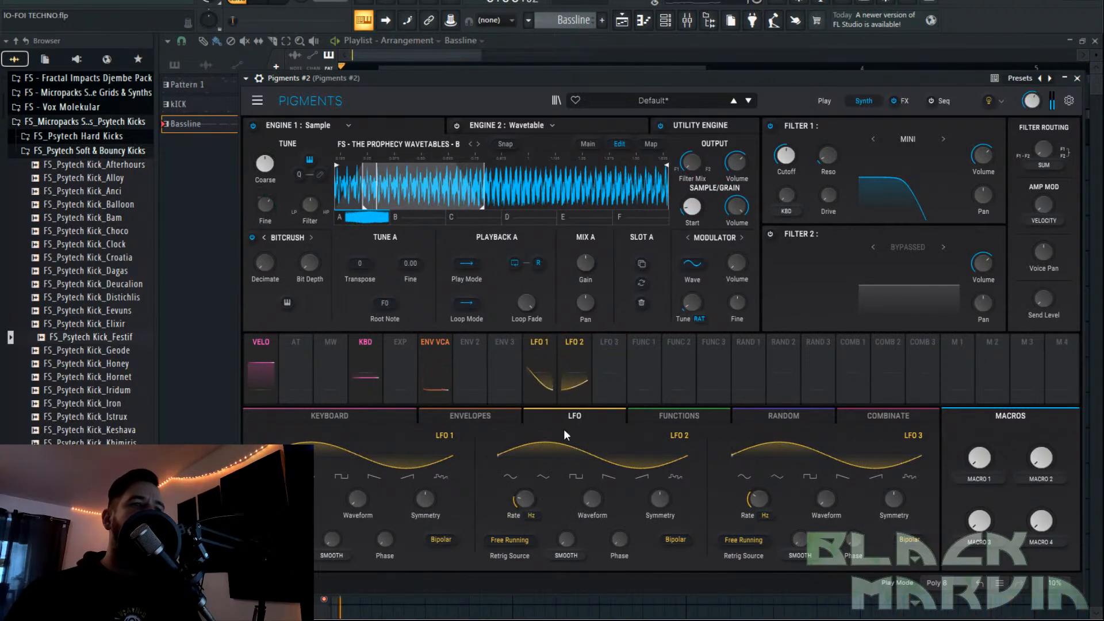
{"action": "mouse_move", "coordinate": [482, 195]}
{"action": "left_mouse_down"}
{"action": "mouse_move", "coordinate": [433, 192]}
{"action": "mouse_move", "coordinate": [566, 192]}
{"action": "left_mouse_up"}
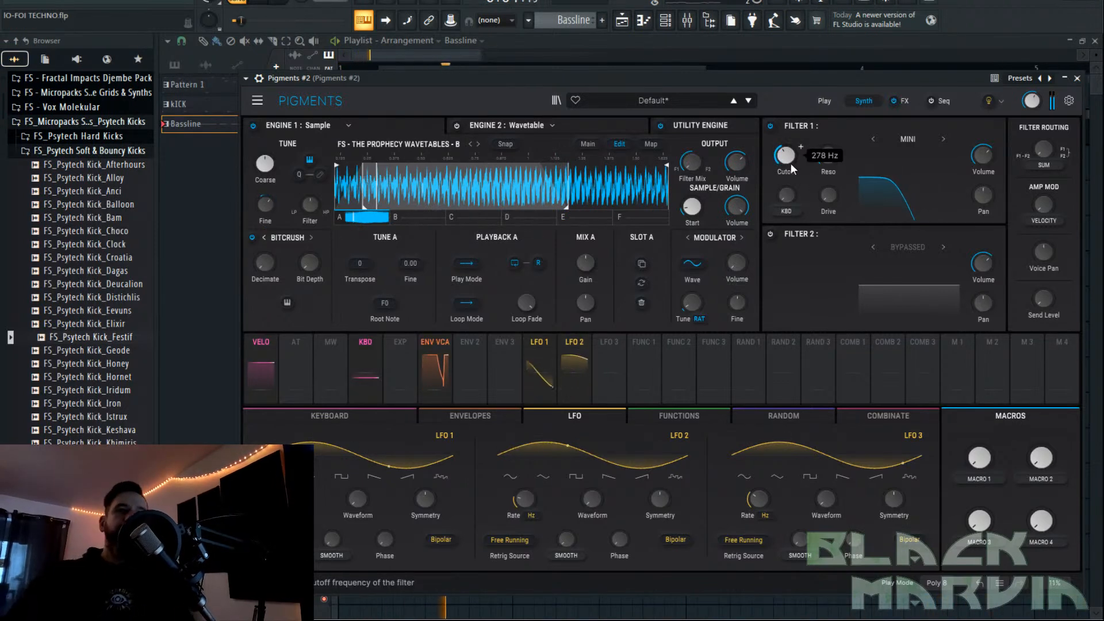
Adjust the Filter 1 cutoff and assign LFO 3 to modulate it.
{"action": "left_click_drag", "start_coordinate": [791, 164], "coordinate": [810, 146]}
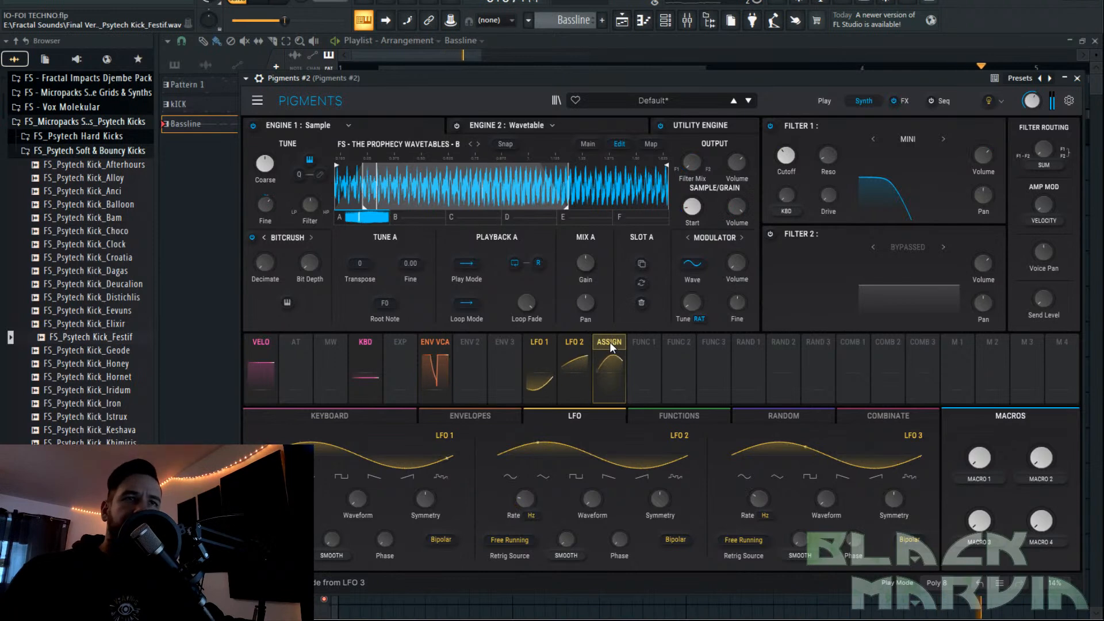
{"action": "left_click_drag", "start_coordinate": [610, 342], "coordinate": [794, 178]}
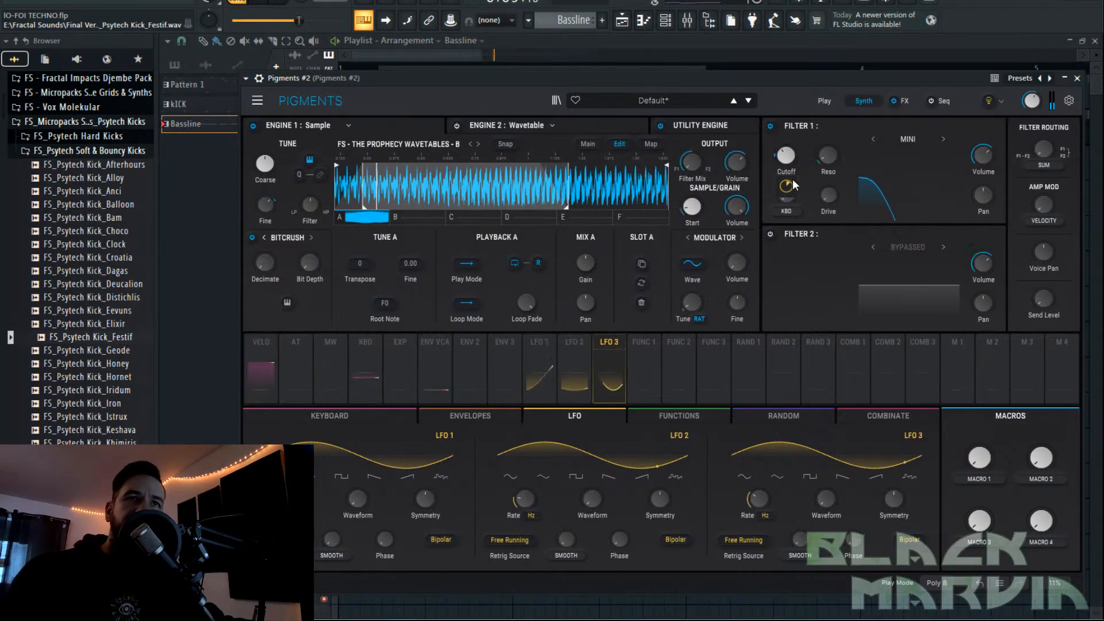
Check the arrangement in the playlist during playback, and reopen the Pigments #2 instrument.
{"action": "left_click", "coordinate": [621, 21]}
{"action": "key", "text": "space"}
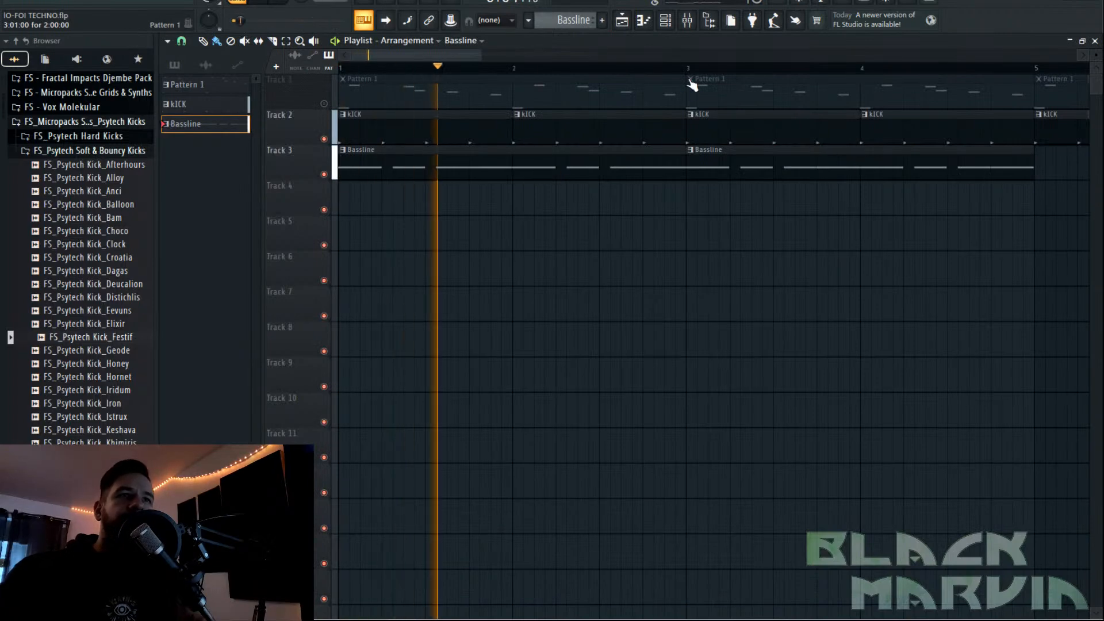
{"action": "scroll", "coordinate": [690, 86], "scroll_direction": "down", "scroll_amount": 3}
{"action": "left_click", "coordinate": [664, 21]}
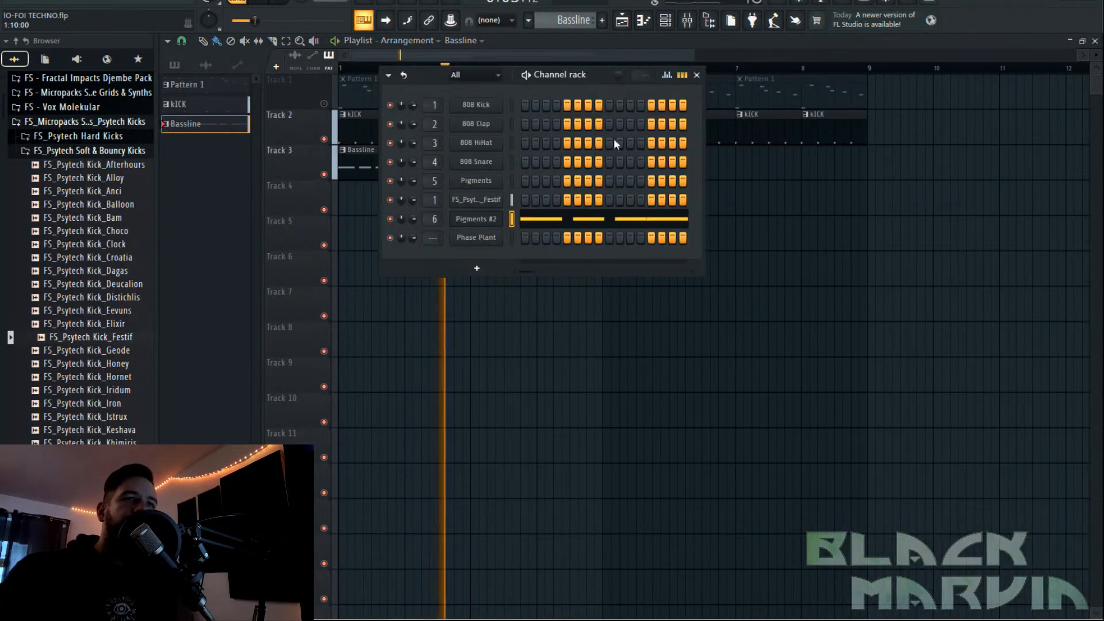
{"action": "left_click", "coordinate": [476, 219]}
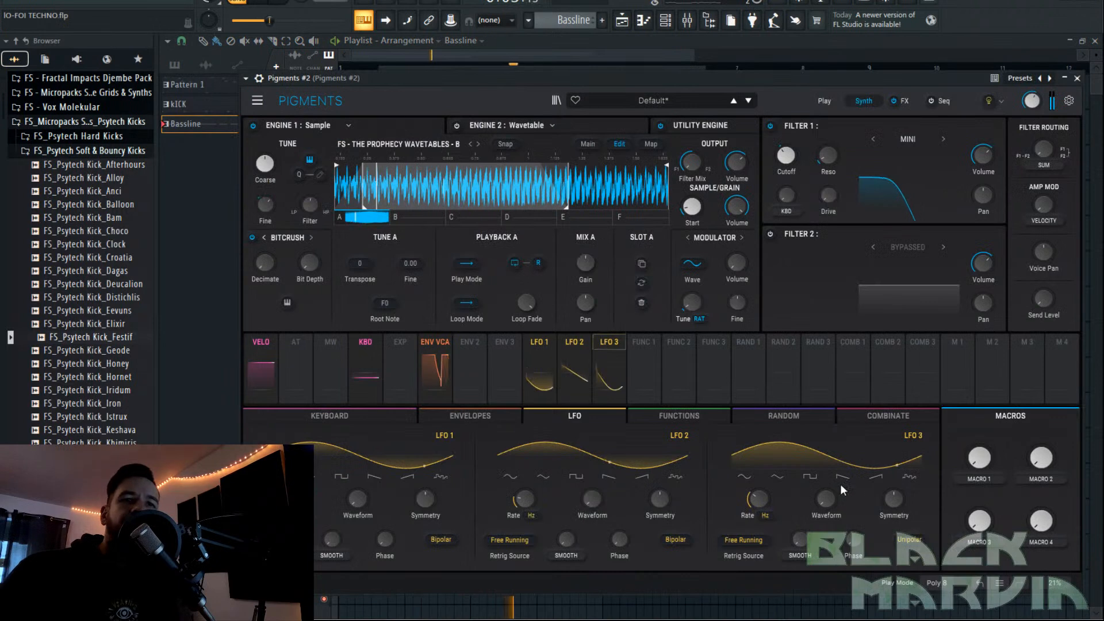
Switch the LFO 3 rate type to Sync and fine-tune its rate.
{"action": "mouse_move", "coordinate": [786, 186]}
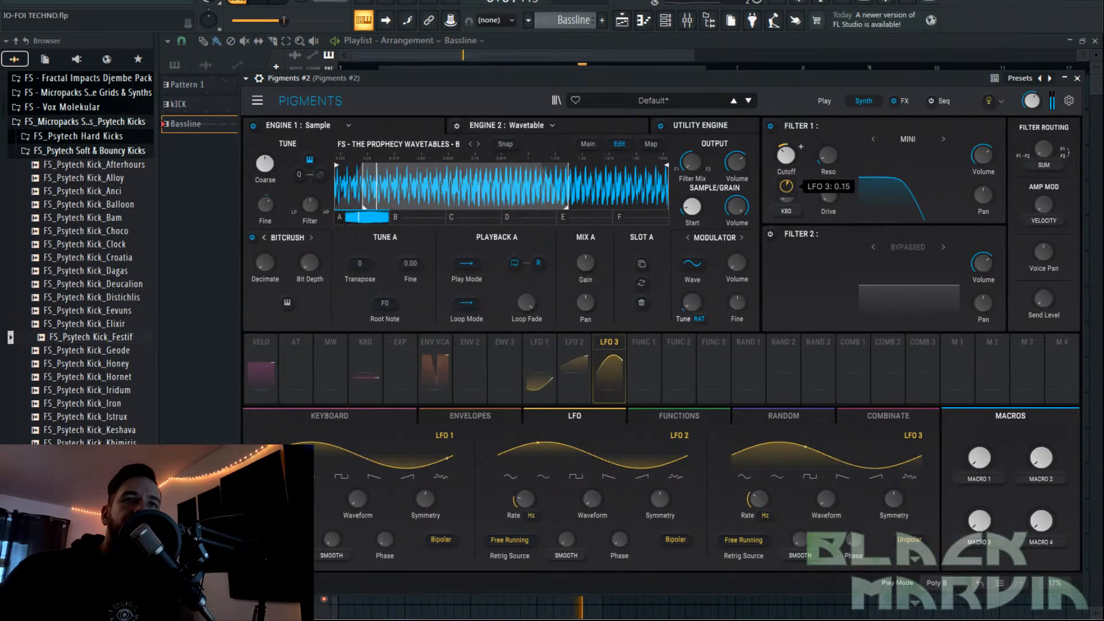
{"action": "left_click", "coordinate": [768, 516]}
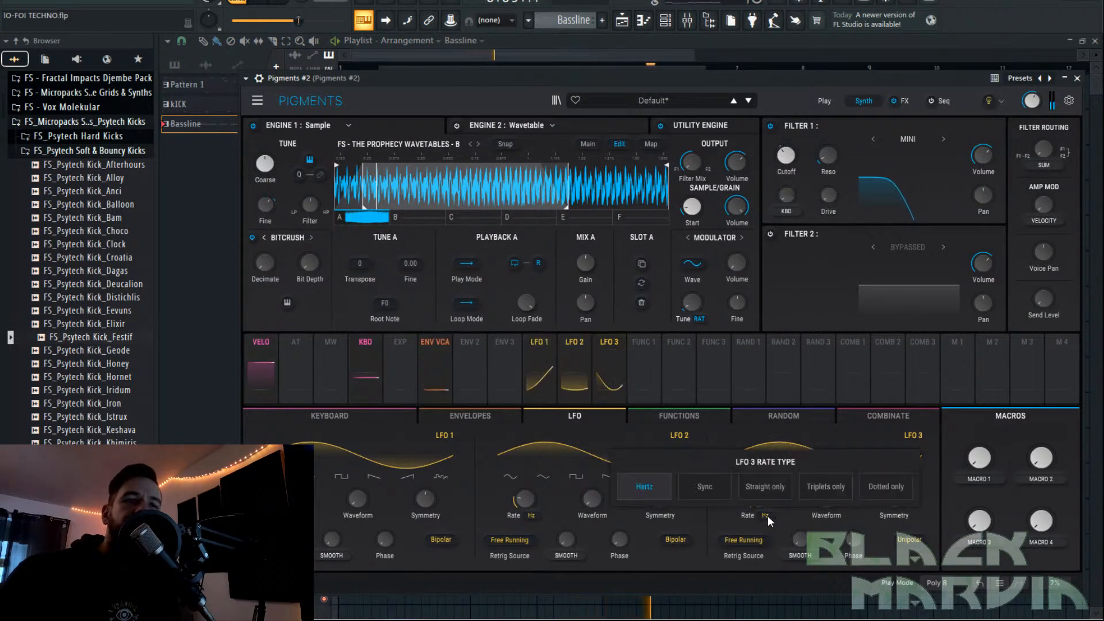
{"action": "left_click", "coordinate": [713, 481]}
{"action": "mouse_move", "coordinate": [788, 187]}
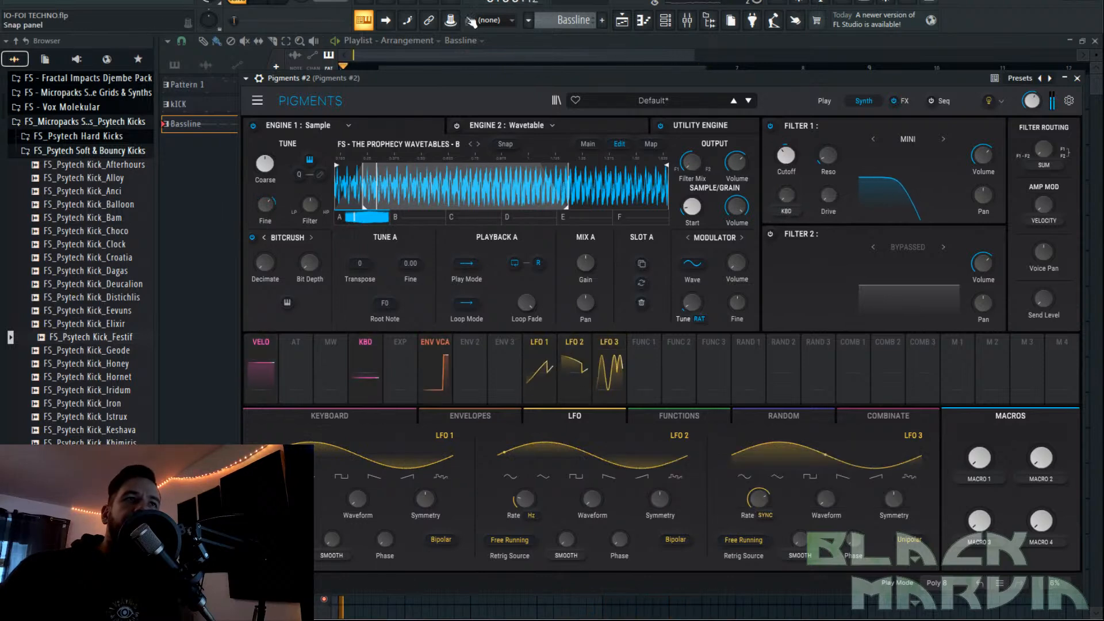
{"action": "left_click_drag", "start_coordinate": [767, 489], "coordinate": [773, 490]}
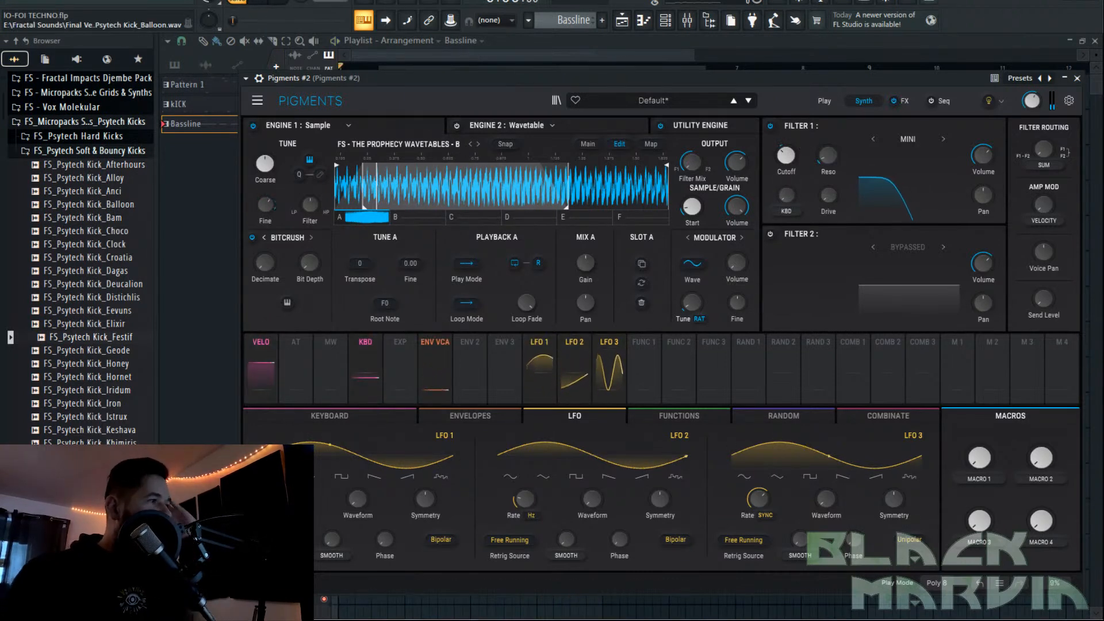
Add two more Bassline clips on Track 3 of the playlist, starting at bars 5 and 7.
{"action": "left_click", "coordinate": [520, 59]}
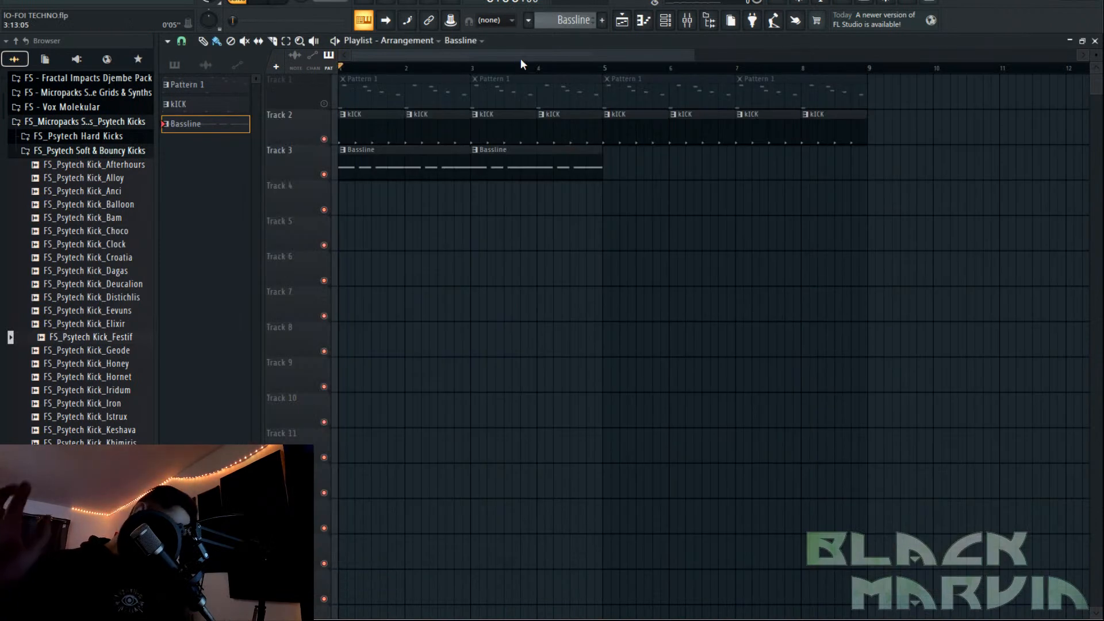
{"action": "left_click", "coordinate": [666, 24]}
{"action": "left_click", "coordinate": [487, 49]}
{"action": "left_click", "coordinate": [612, 166]}
{"action": "left_click", "coordinate": [742, 166]}
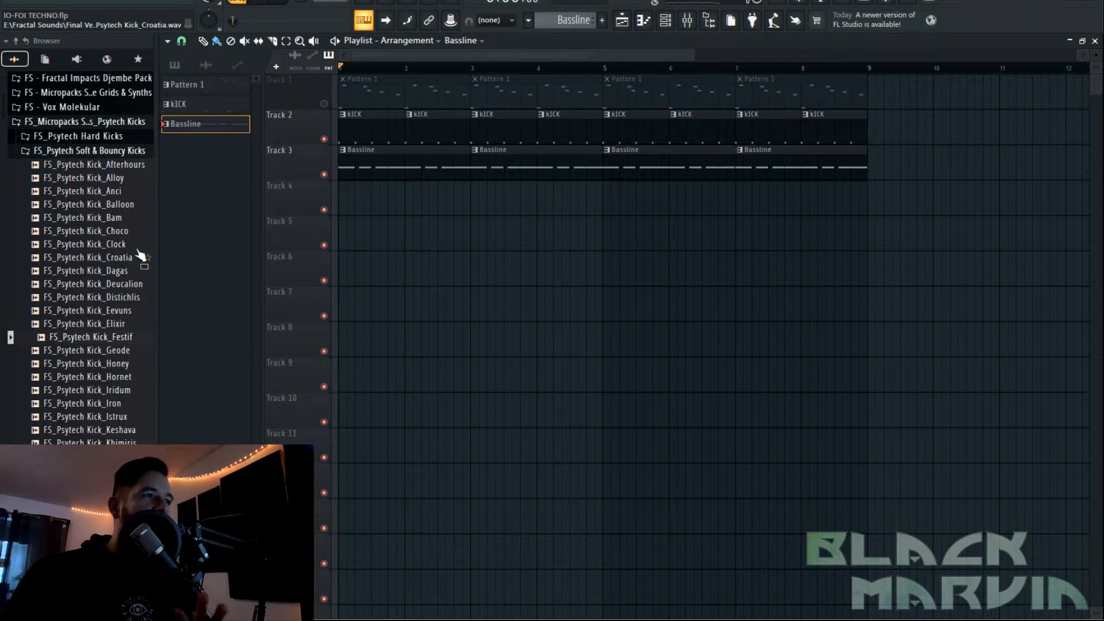
Browse the sample folders for crackle sounds and place Crackle_45 on Track 8 at the start of the playlist.
{"action": "left_click", "coordinate": [108, 151]}
{"action": "scroll", "coordinate": [104, 182], "scroll_direction": "up", "scroll_amount": 5}
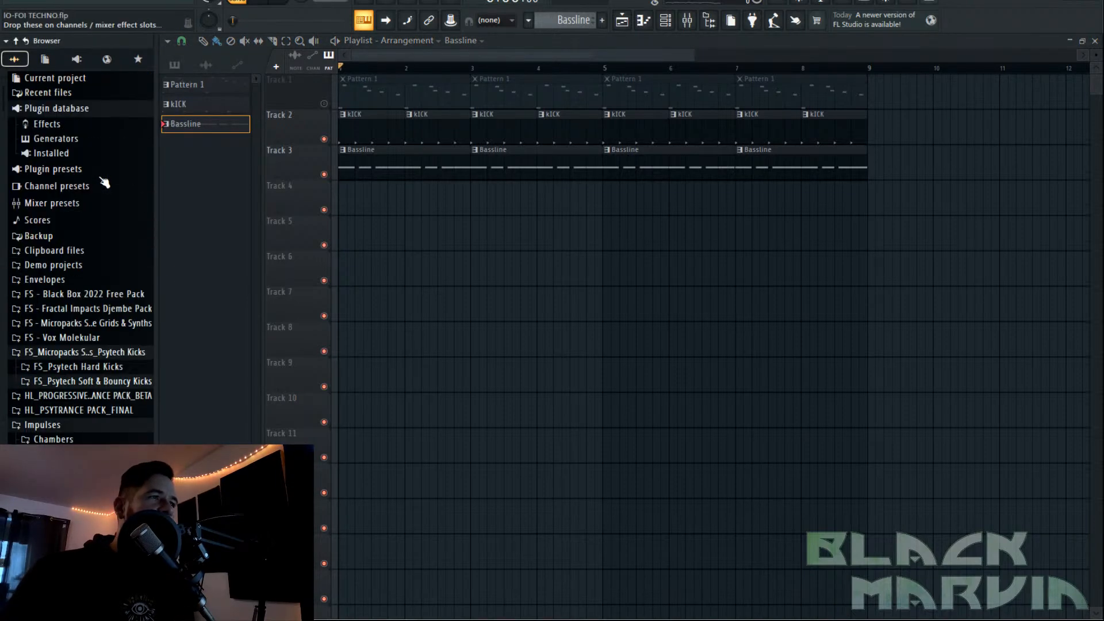
{"action": "scroll", "coordinate": [103, 378], "scroll_direction": "down", "scroll_amount": 15}
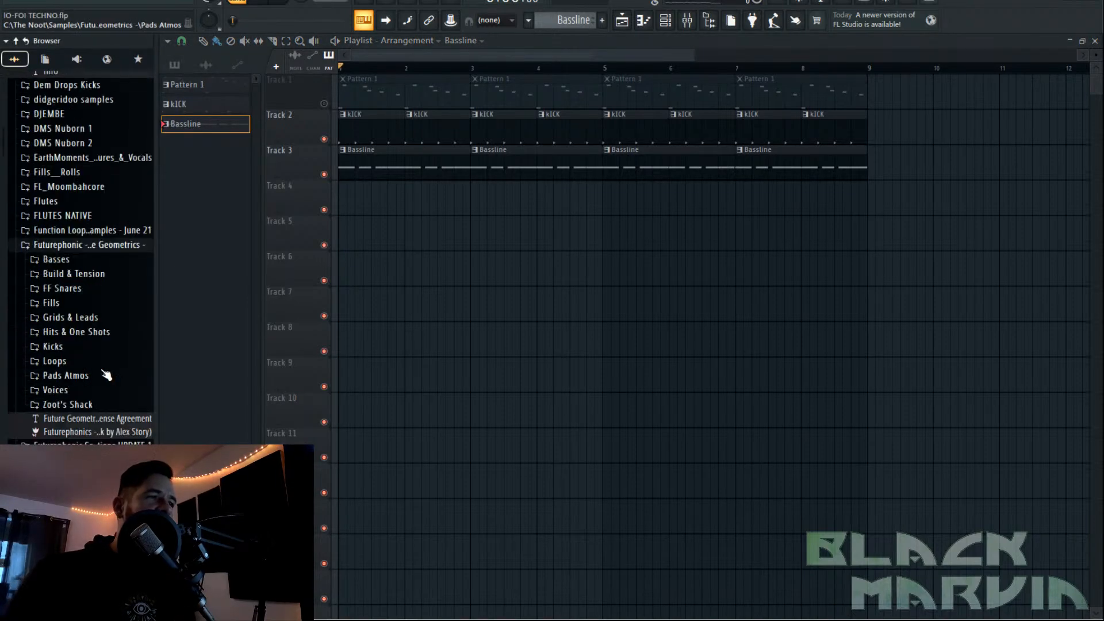
{"action": "scroll", "coordinate": [105, 368], "scroll_direction": "down", "scroll_amount": 10}
{"action": "scroll", "coordinate": [101, 287], "scroll_direction": "up", "scroll_amount": 8}
{"action": "left_click", "coordinate": [99, 281]}
{"action": "scroll", "coordinate": [99, 281], "scroll_direction": "up", "scroll_amount": 10}
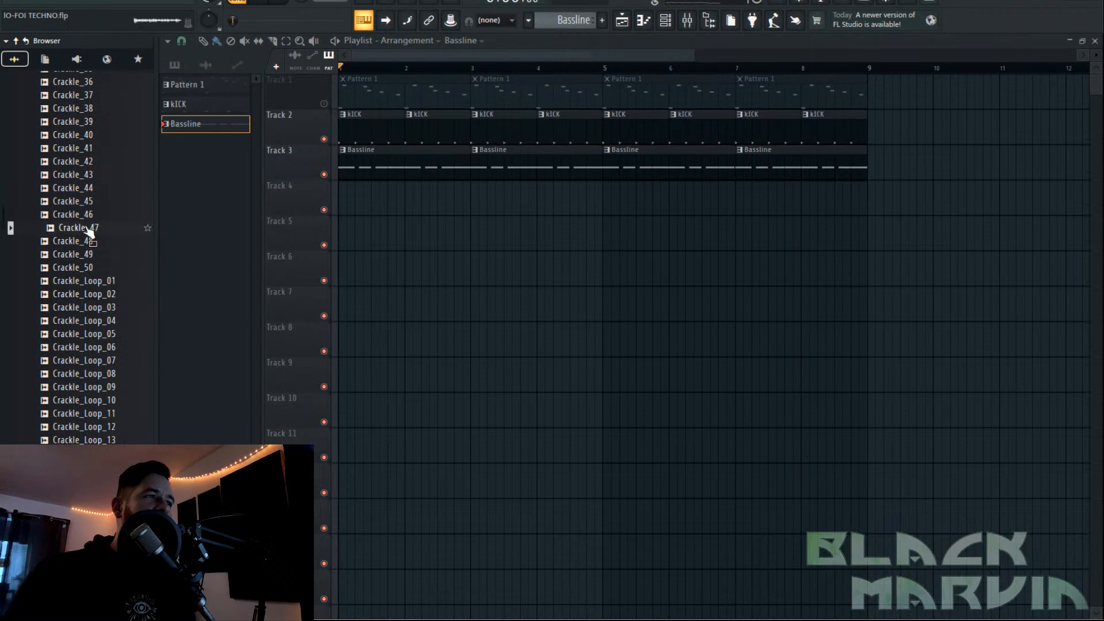
{"action": "left_click_drag", "start_coordinate": [83, 207], "coordinate": [326, 319]}
Set the Crackle_45 clip's channel volume to 68% and route it to mixer track Insert 39.
{"action": "double_click", "coordinate": [428, 334]}
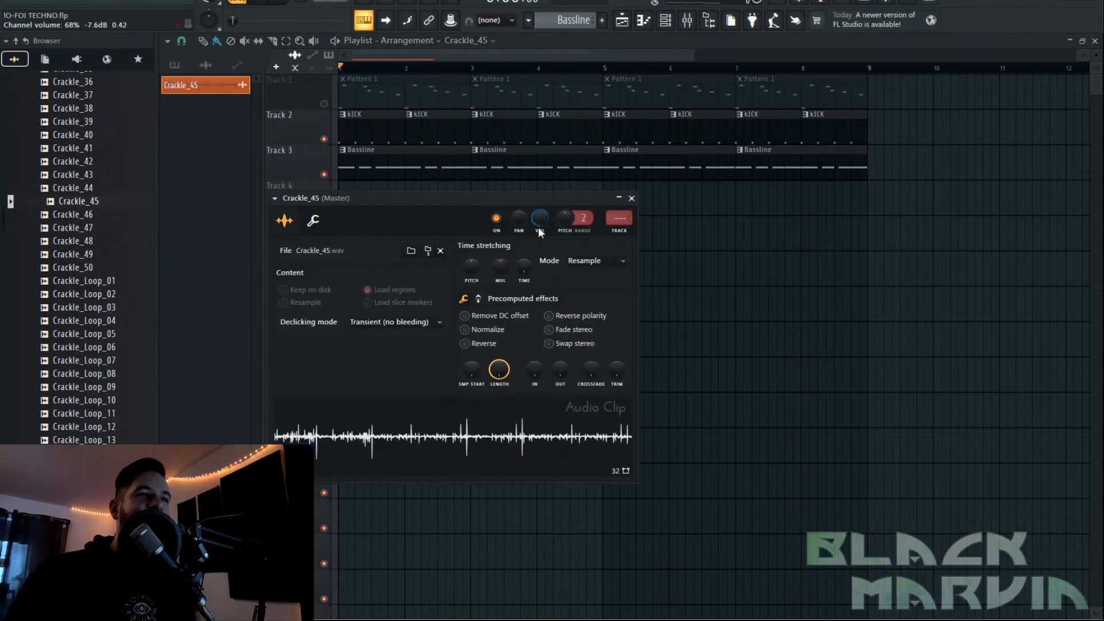
{"action": "left_click", "coordinate": [699, 24]}
{"action": "right_click", "coordinate": [688, 181]}
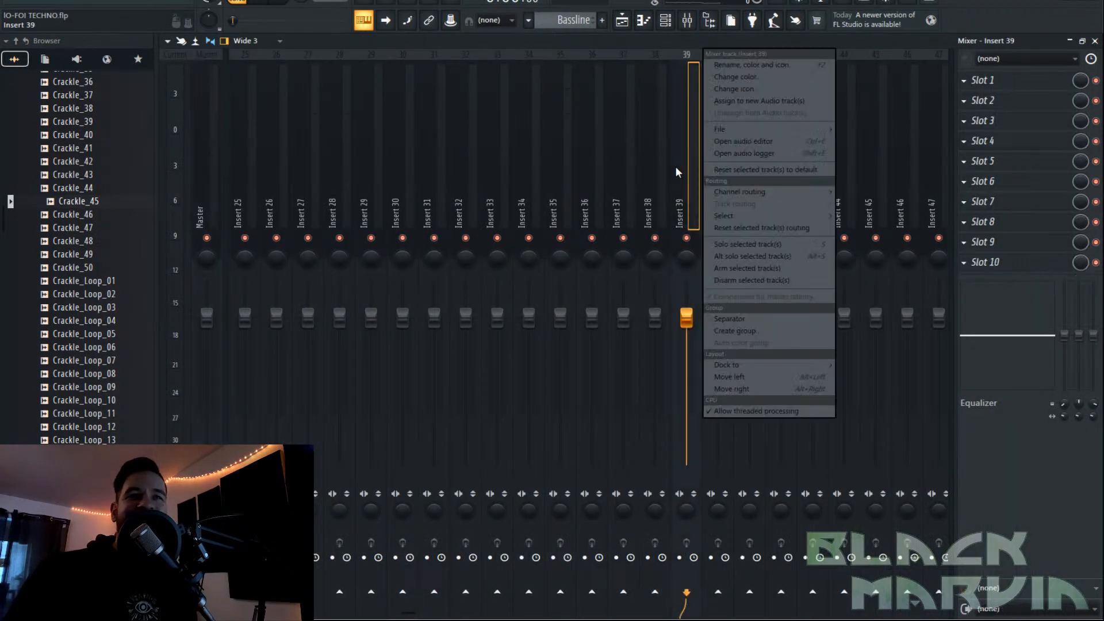
{"action": "mouse_move", "coordinate": [733, 192]}
{"action": "left_click", "coordinate": [878, 196]}
Insert Fruity Parametric EQ 2 in slot 7 of the Crackle_45 mixer track and load its HP preset.
{"action": "left_click", "coordinate": [1015, 195]}
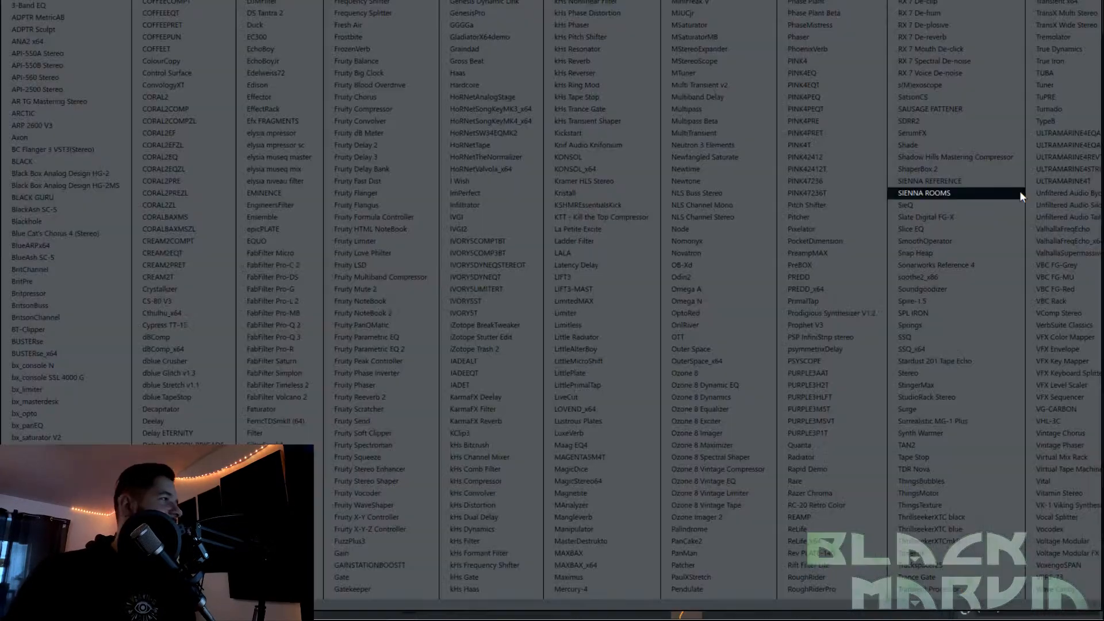
{"action": "left_click", "coordinate": [423, 349]}
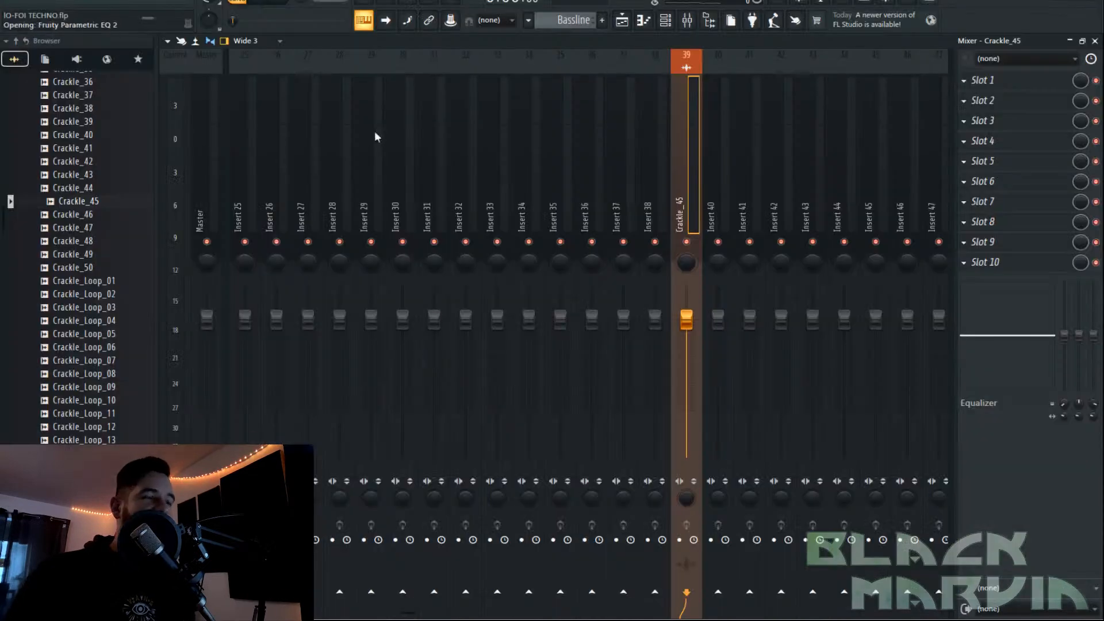
{"action": "left_click", "coordinate": [275, 199]}
{"action": "mouse_move", "coordinate": [405, 247]}
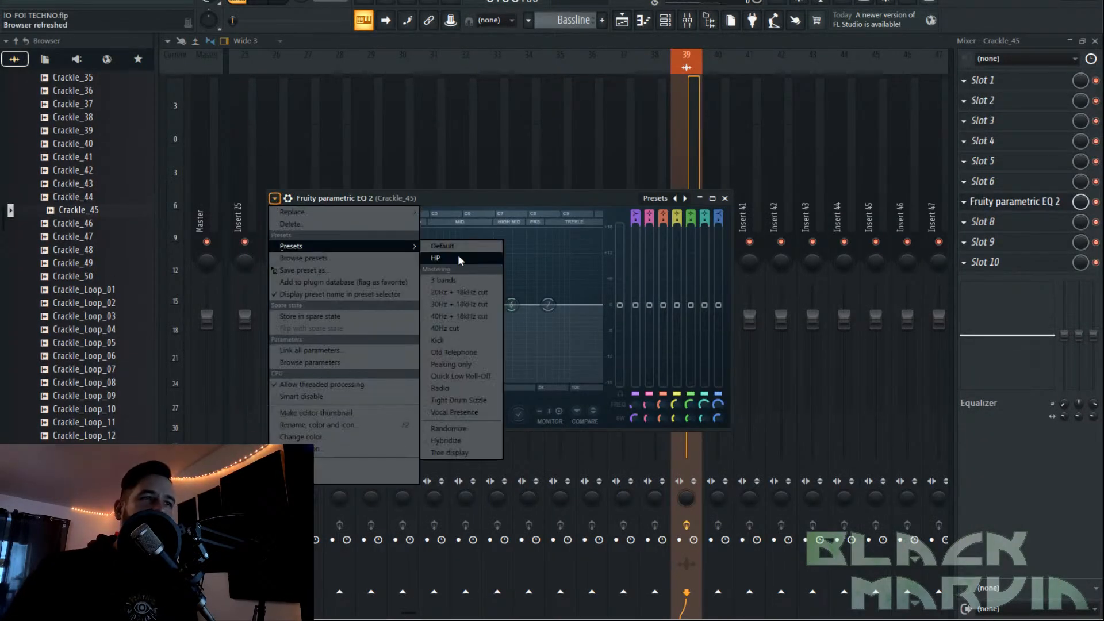
{"action": "left_click", "coordinate": [459, 263]}
Pull EQ band 5 slightly down to dip the upper mids of the crackle, and close the equalizer.
{"action": "left_click_drag", "start_coordinate": [475, 305], "coordinate": [484, 318]}
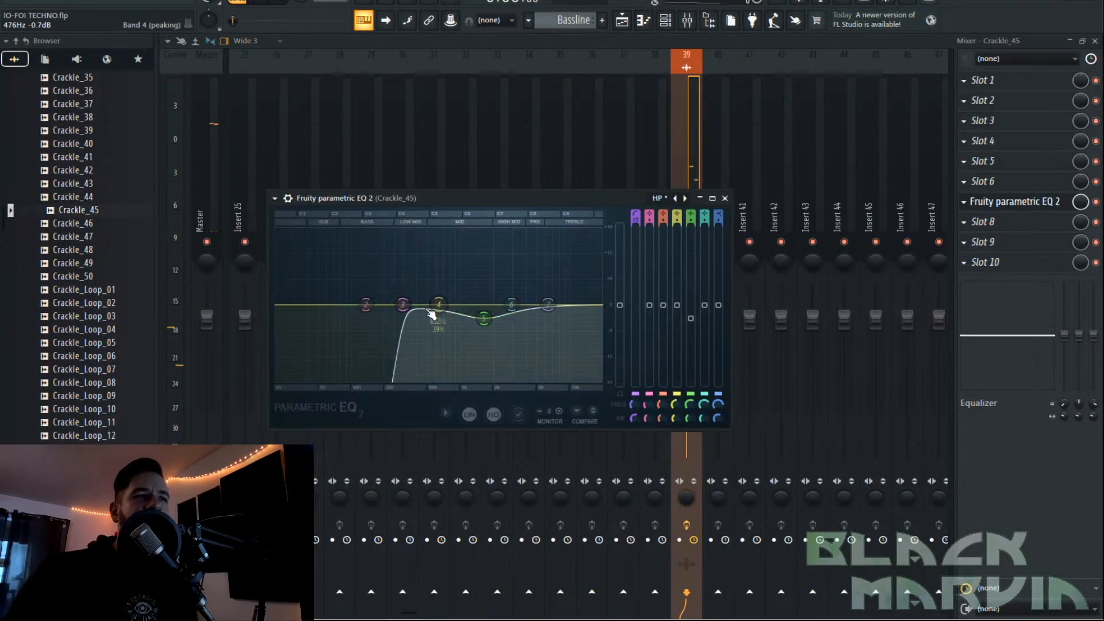
{"action": "left_click_drag", "start_coordinate": [401, 305], "coordinate": [403, 305]}
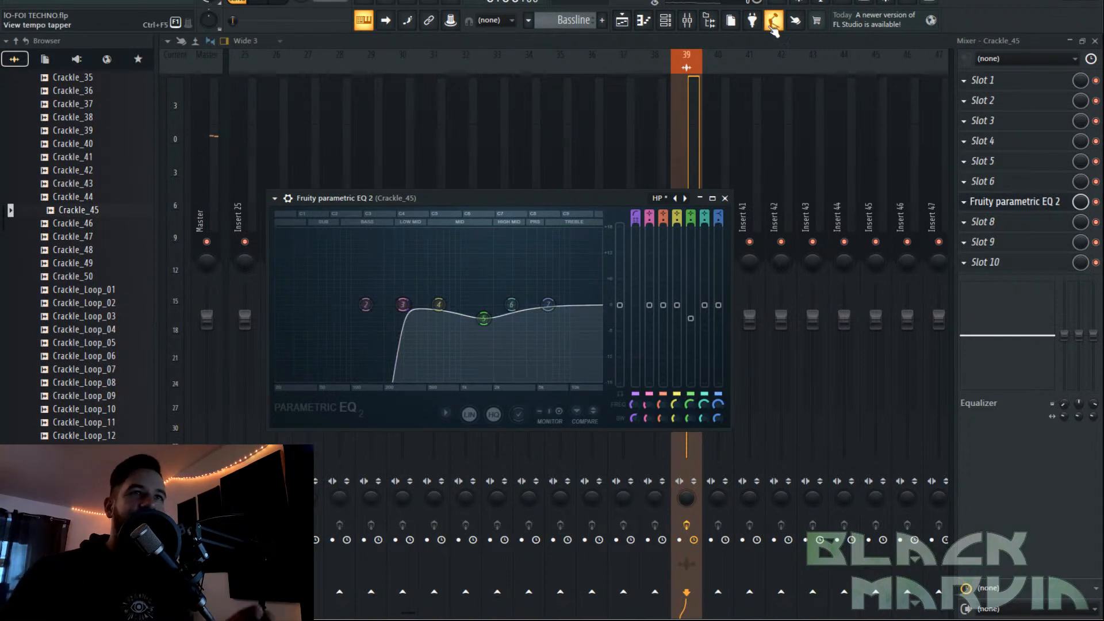
{"action": "key", "text": "Escape"}
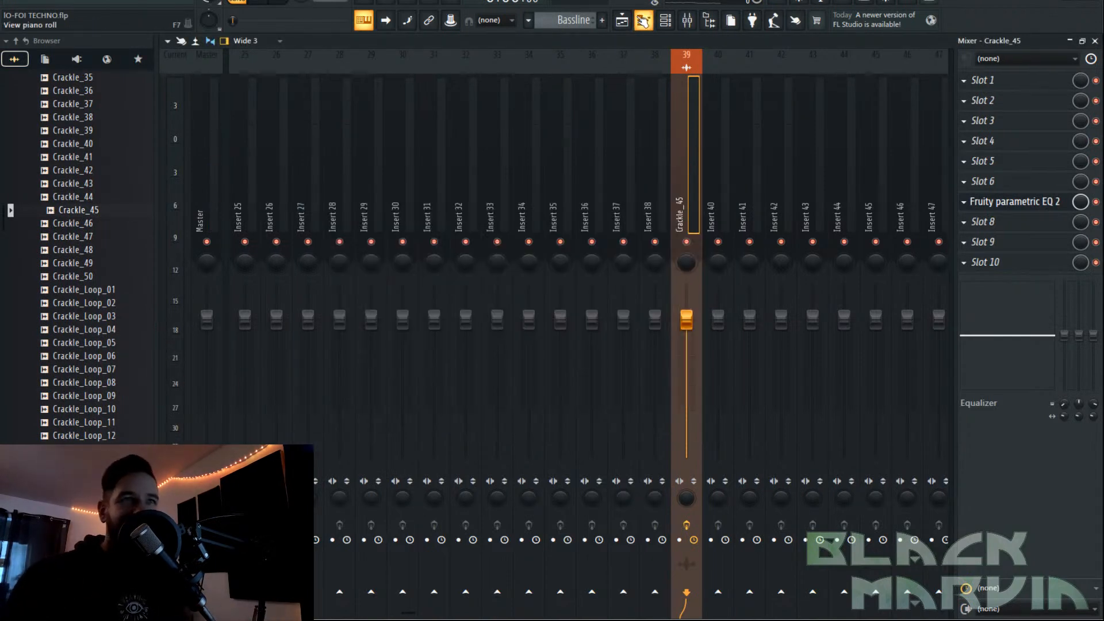
Audition the loop and place a second Crackle_45 clip on Track 8, overlapping the first one shortly after bar 3.
{"action": "left_click", "coordinate": [627, 27]}
{"action": "key", "text": "space"}
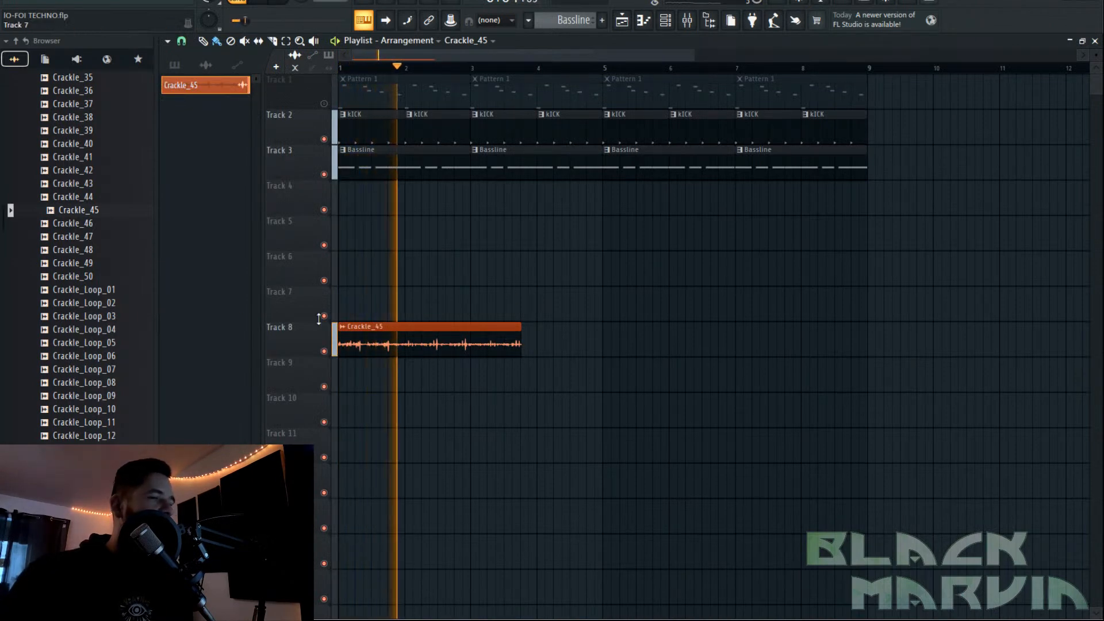
{"action": "key", "text": "space"}
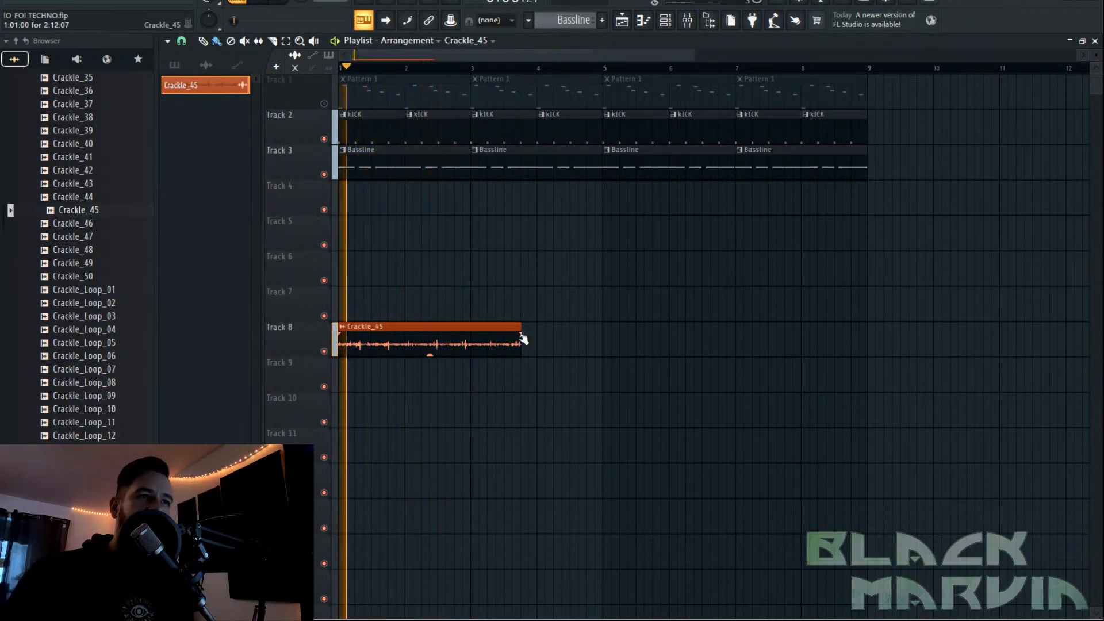
{"action": "left_click", "coordinate": [562, 340]}
{"action": "left_click_drag", "start_coordinate": [562, 339], "coordinate": [506, 341]}
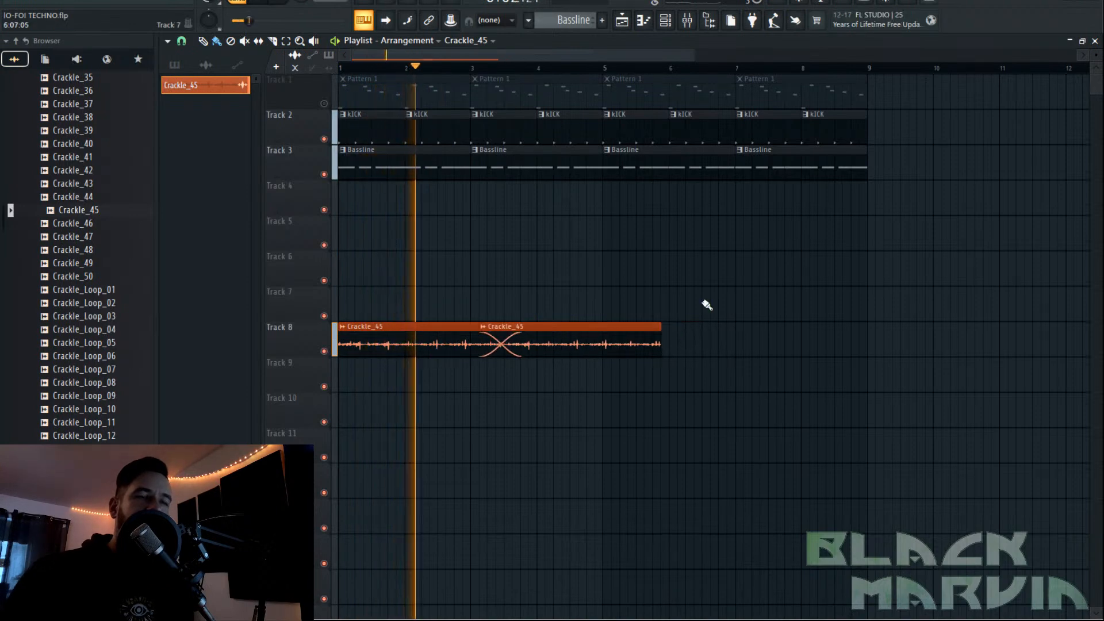
Duplicate both Crackle_45 clips along Track 8, overlapping the copies with the originals just before bar 5.
{"action": "left_click_drag", "start_coordinate": [727, 289], "coordinate": [454, 384]}
{"action": "left_click_drag", "start_coordinate": [425, 336], "coordinate": [344, 361]}
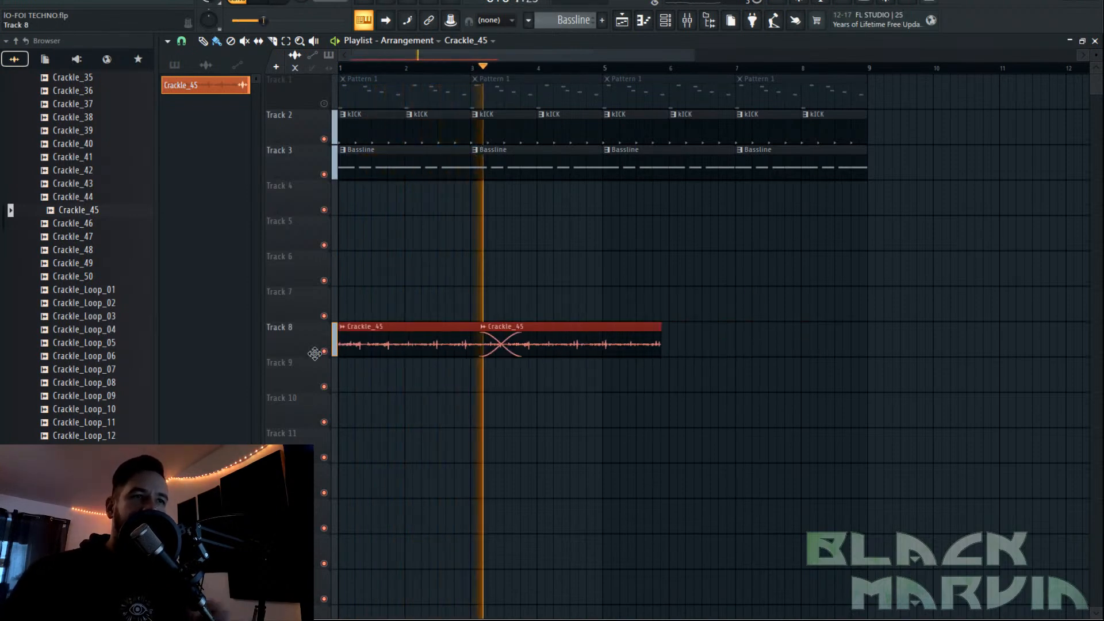
{"action": "key", "text": "ctrl+b"}
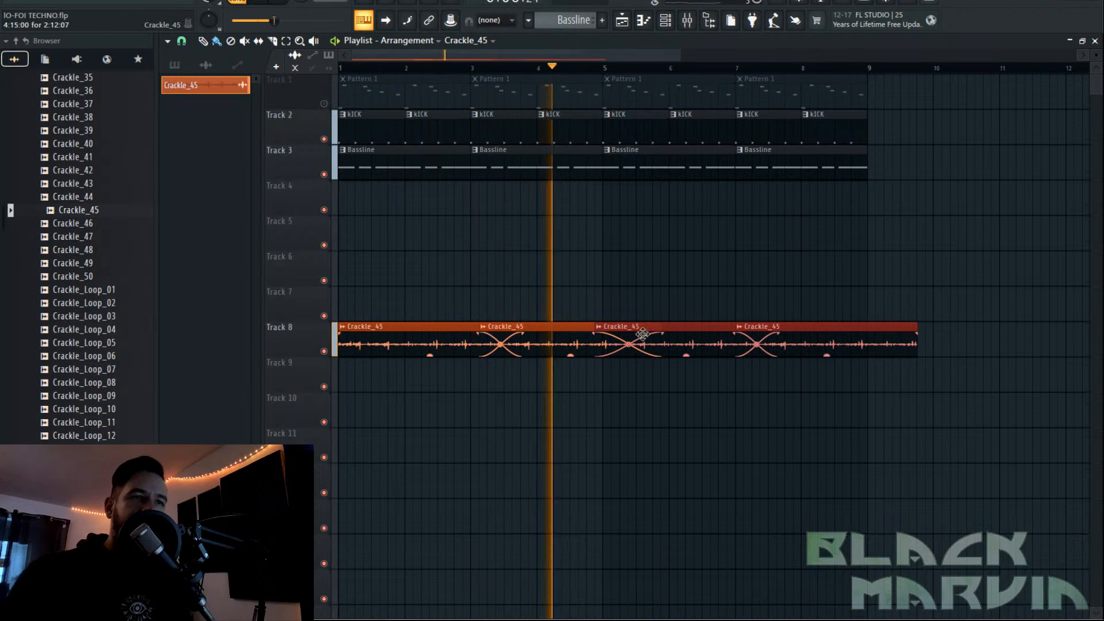
Insert the Duck plugin in slot 9 of the Crackle_45 mixer track.
{"action": "double_click", "coordinate": [643, 334]}
{"action": "left_click", "coordinate": [687, 20]}
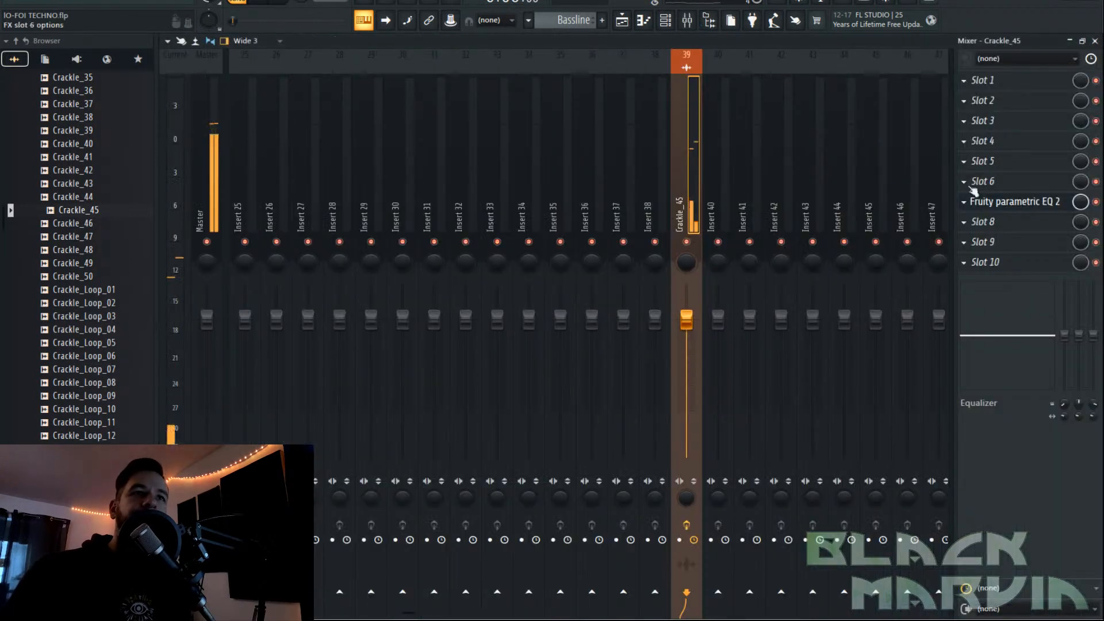
{"action": "left_click", "coordinate": [898, 180]}
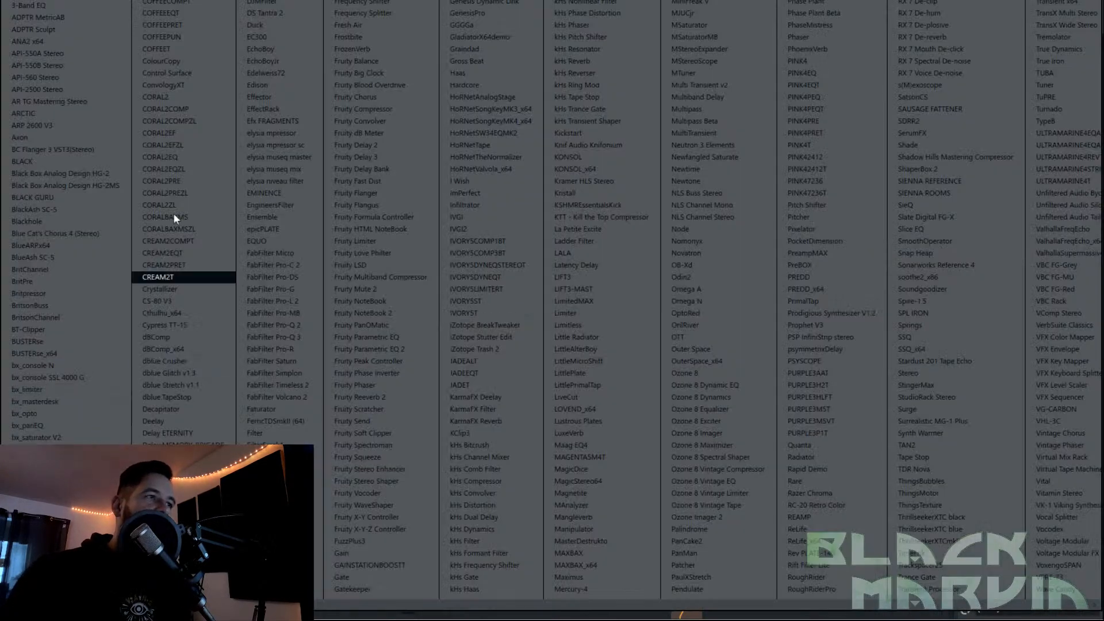
{"action": "left_click", "coordinate": [258, 25]}
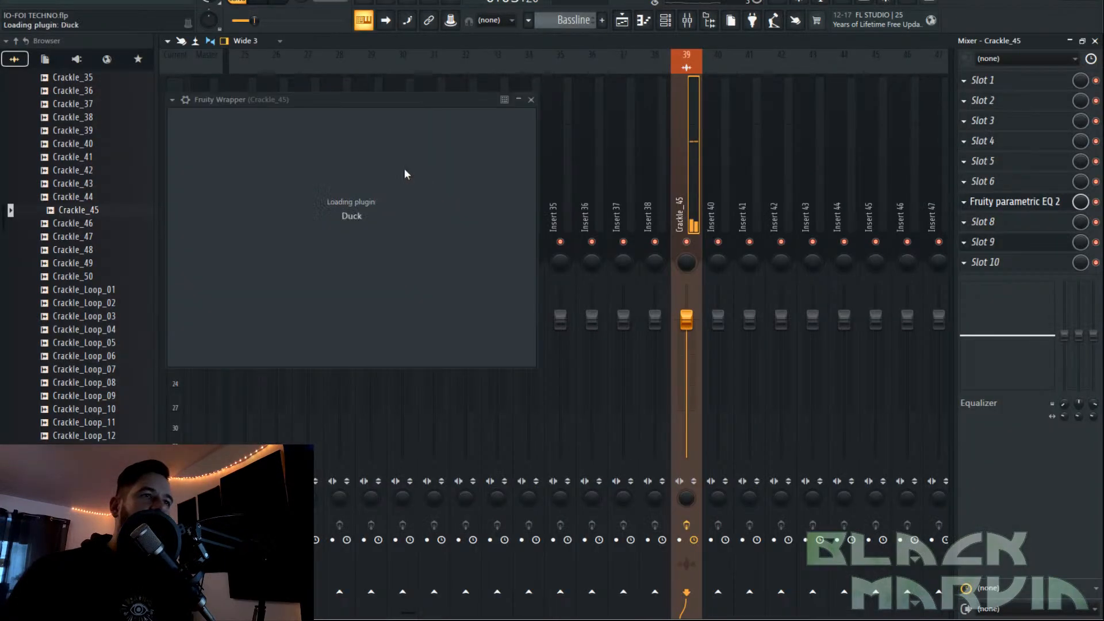
Load Duck's Synth 3 preset for the crackle and set its Amount to 71%.
{"action": "left_click", "coordinate": [432, 122]}
{"action": "left_click", "coordinate": [419, 168]}
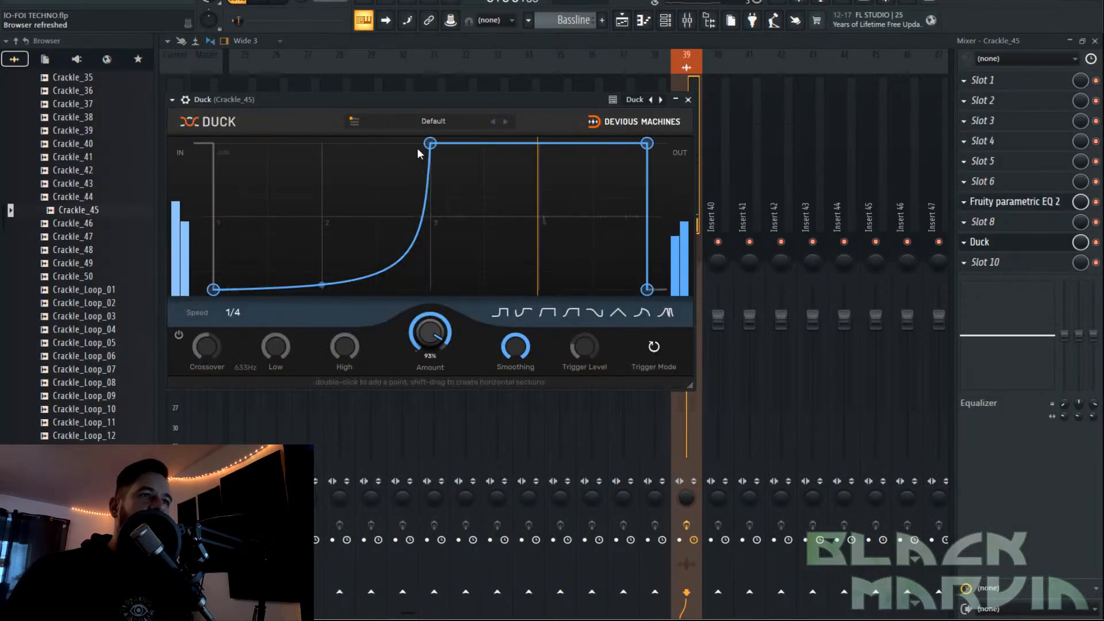
{"action": "left_click", "coordinate": [432, 122]}
{"action": "mouse_move", "coordinate": [446, 149]}
{"action": "left_click", "coordinate": [501, 237]}
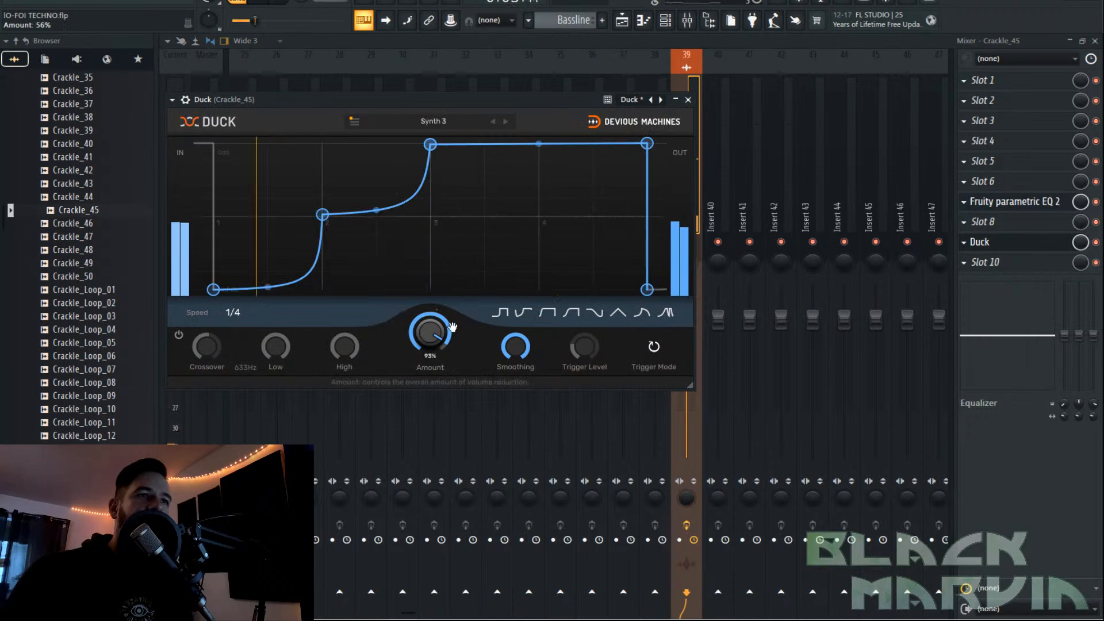
{"action": "left_click_drag", "start_coordinate": [430, 332], "coordinate": [430, 326]}
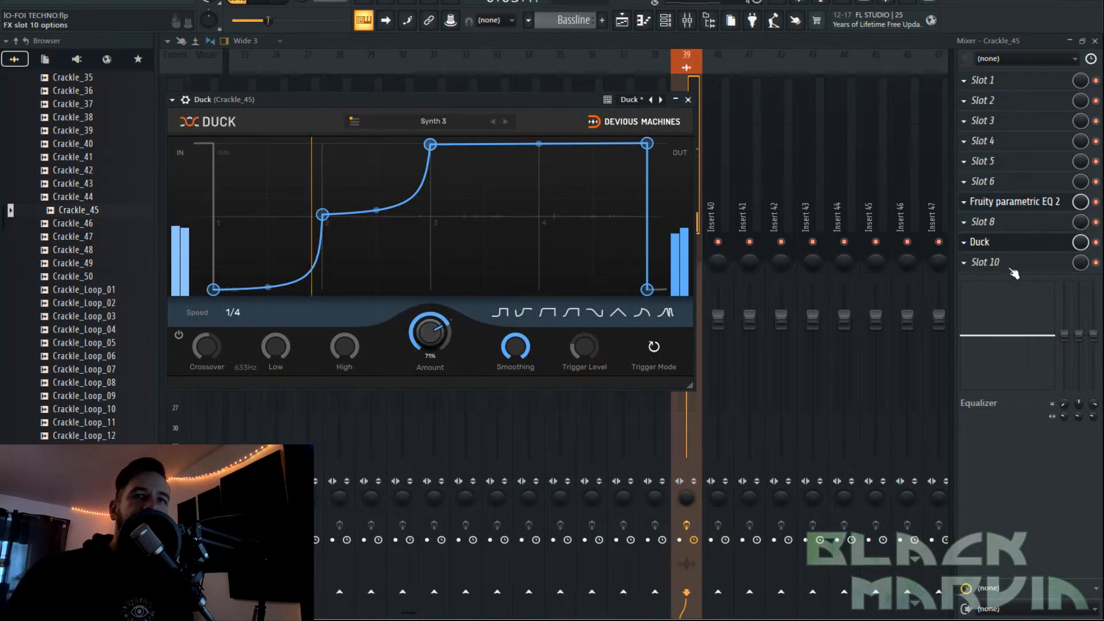
Insert BritsonChannel in slot 10 of the Crackle_45 track and lower its fader to about -12.
{"action": "left_click", "coordinate": [1006, 267]}
{"action": "left_click", "coordinate": [85, 316]}
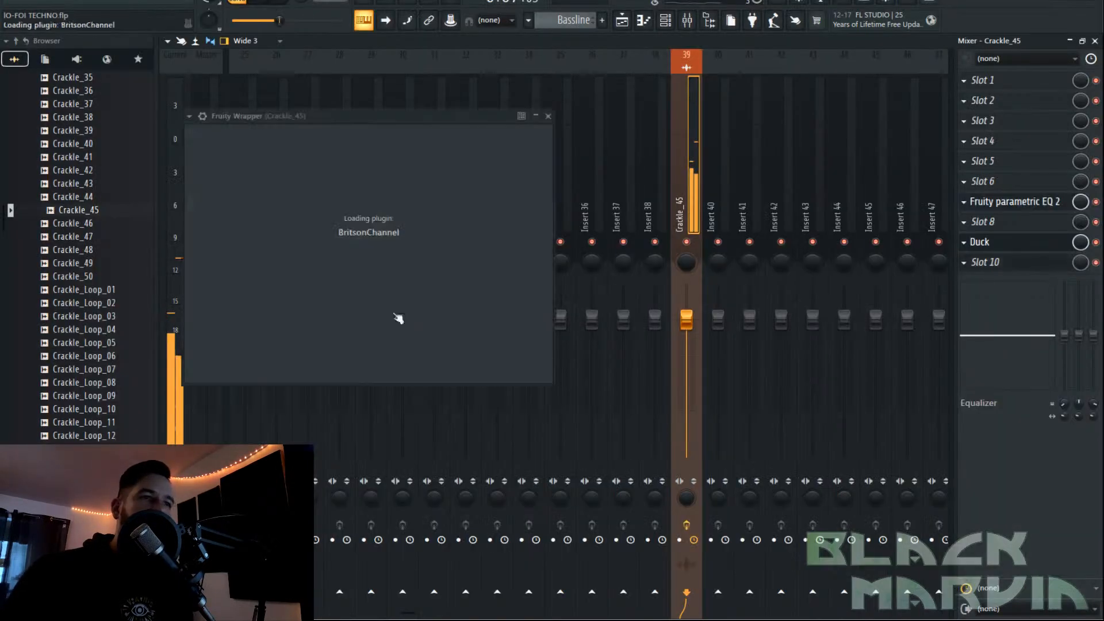
{"action": "left_click_drag", "start_coordinate": [223, 397], "coordinate": [223, 400]}
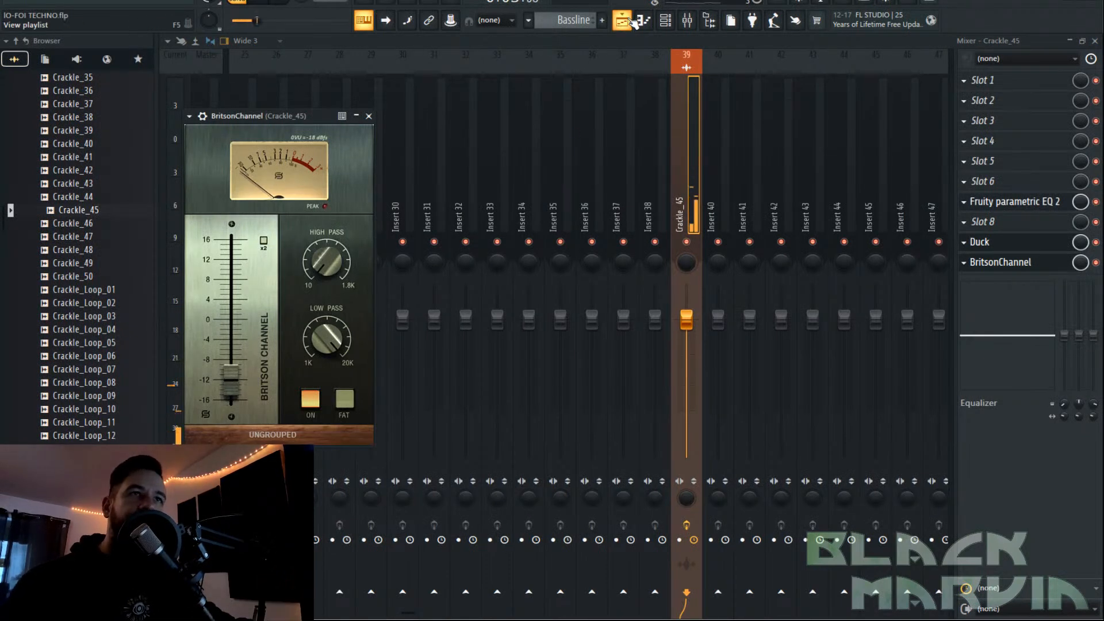
Audition samples from the SLSE Claps folder and trim the last Crackle_45 clip on Track 8 to end at bar 9.
{"action": "left_click", "coordinate": [631, 21]}
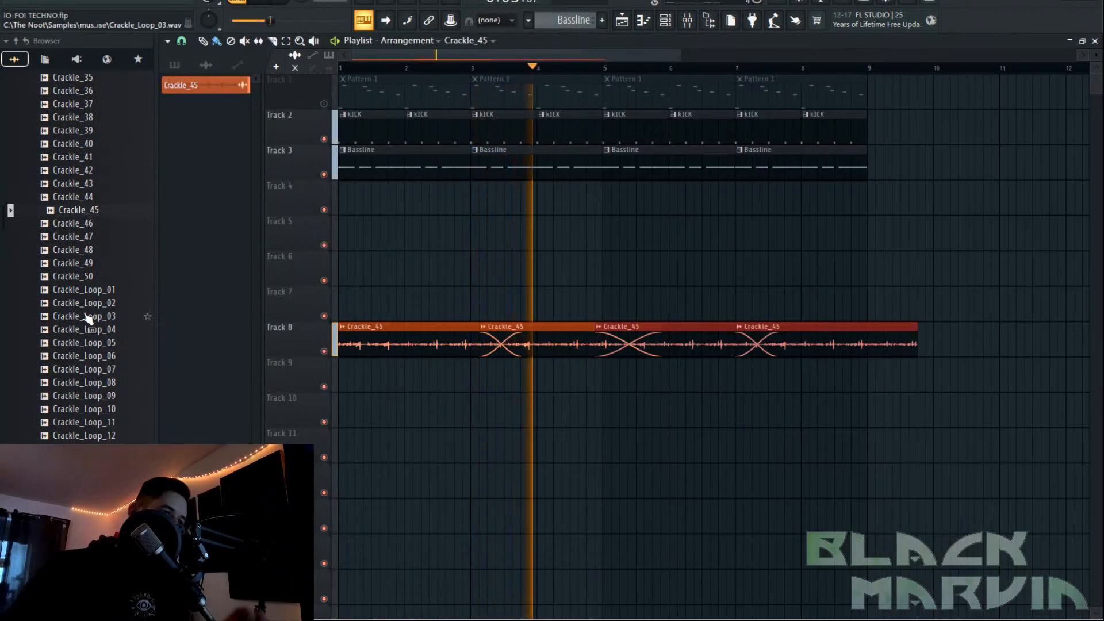
{"action": "scroll", "coordinate": [88, 317], "scroll_direction": "down", "scroll_amount": 10}
{"action": "scroll", "coordinate": [91, 316], "scroll_direction": "up", "scroll_amount": 15}
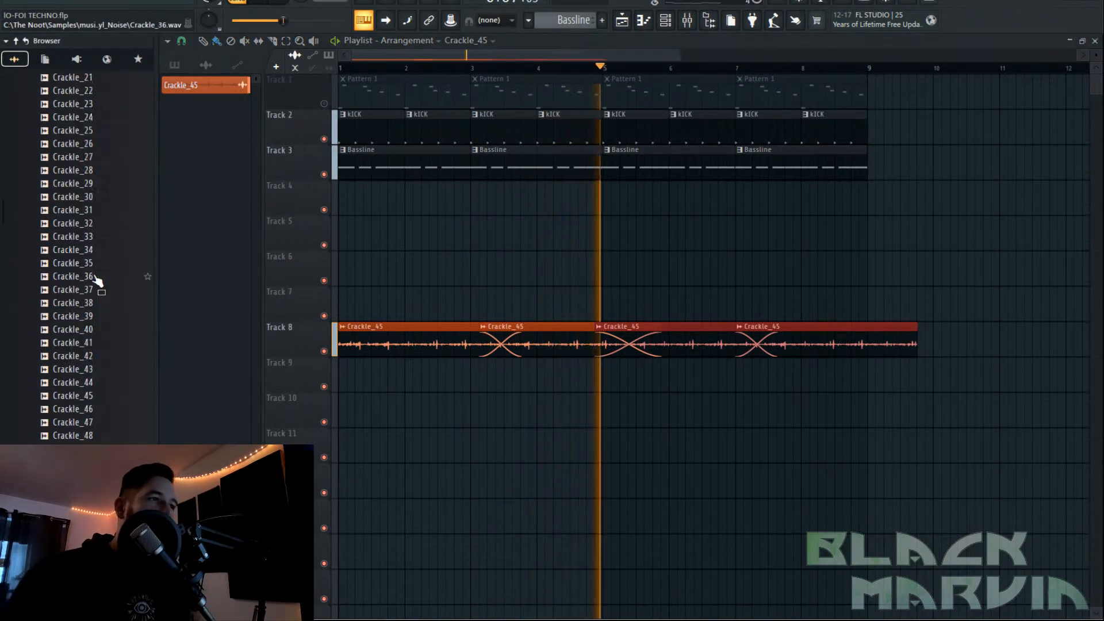
{"action": "scroll", "coordinate": [97, 280], "scroll_direction": "down", "scroll_amount": 10}
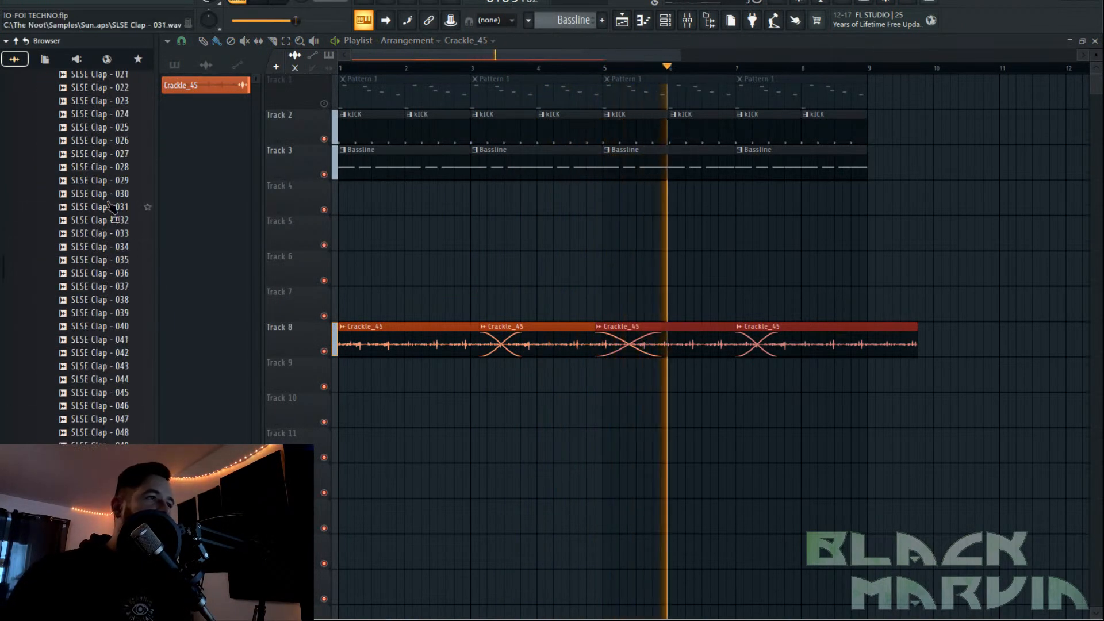
{"action": "scroll", "coordinate": [109, 190], "scroll_direction": "up", "scroll_amount": 8}
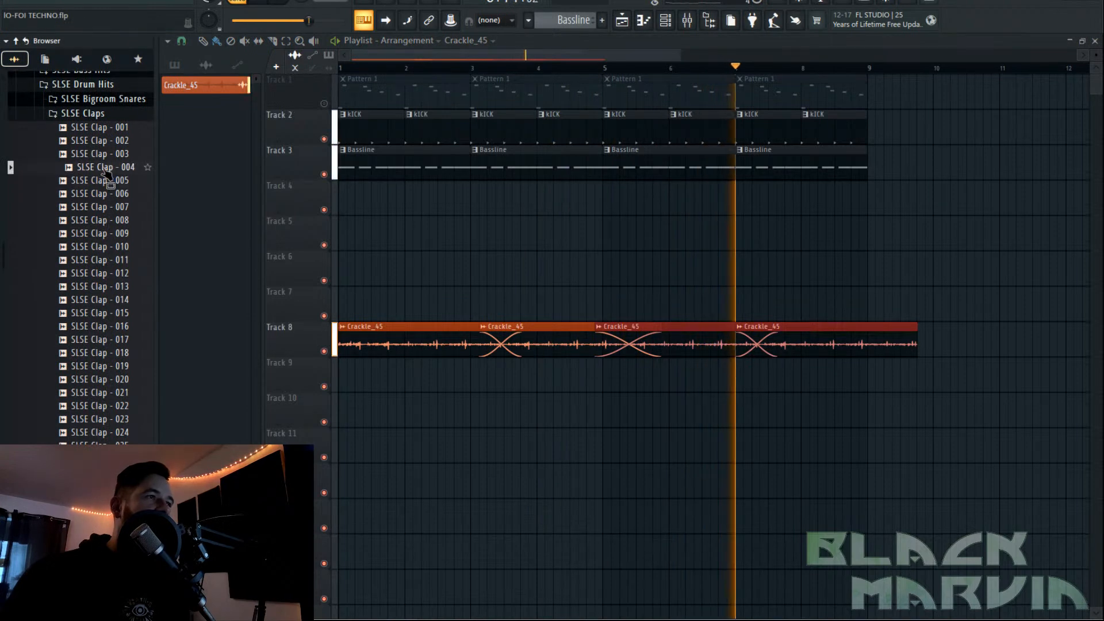
{"action": "left_click", "coordinate": [101, 140]}
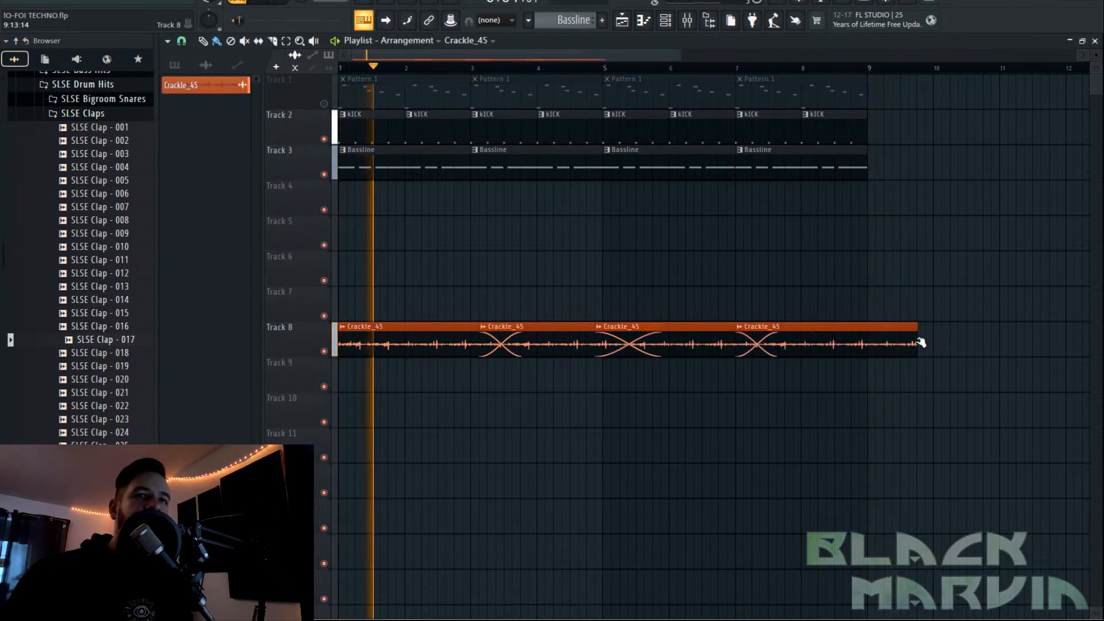
{"action": "left_click_drag", "start_coordinate": [902, 326], "coordinate": [864, 325]}
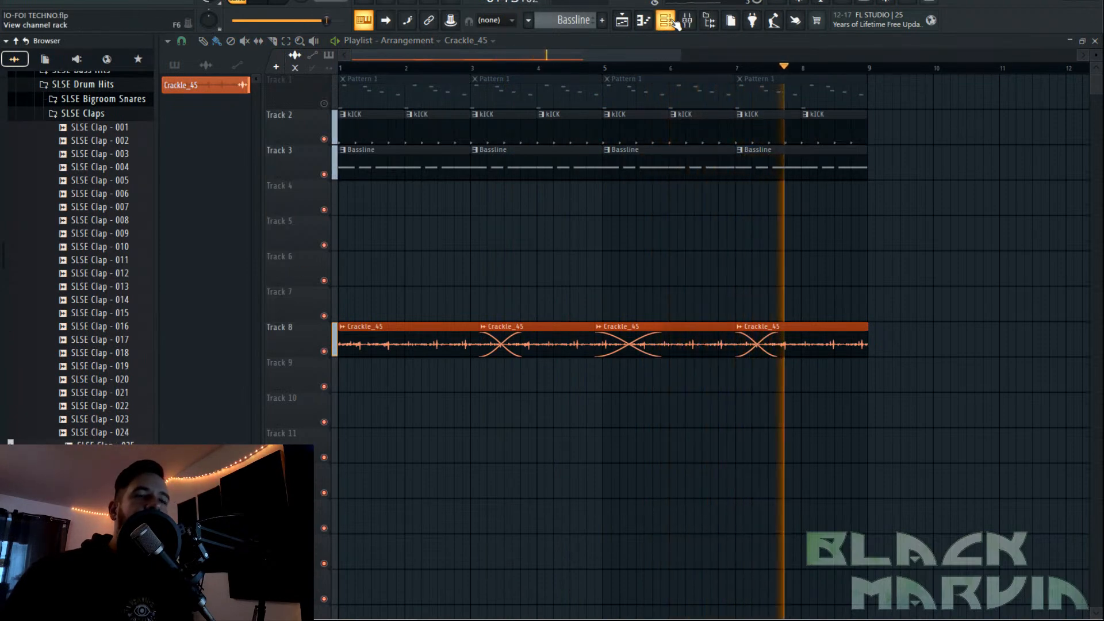
Show all channels in the channel rack and add SLSE Clap - 025 as a new channel below Crackle_45.
{"action": "key", "text": "F6"}
{"action": "left_click", "coordinate": [468, 76]}
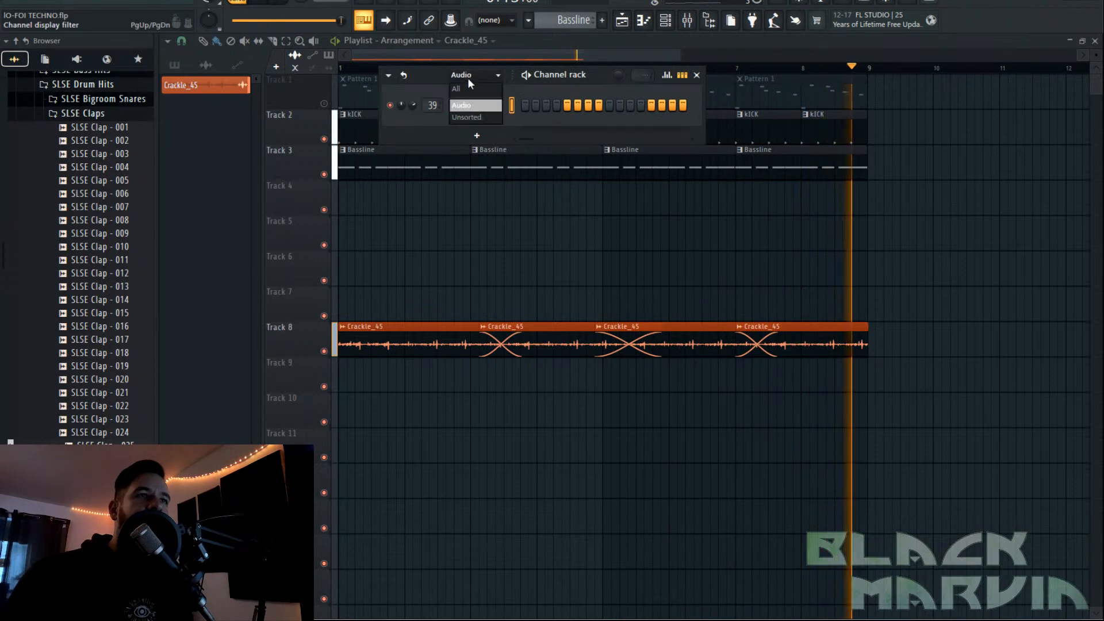
{"action": "left_click", "coordinate": [463, 87]}
{"action": "left_click_drag", "start_coordinate": [101, 443], "coordinate": [466, 295]}
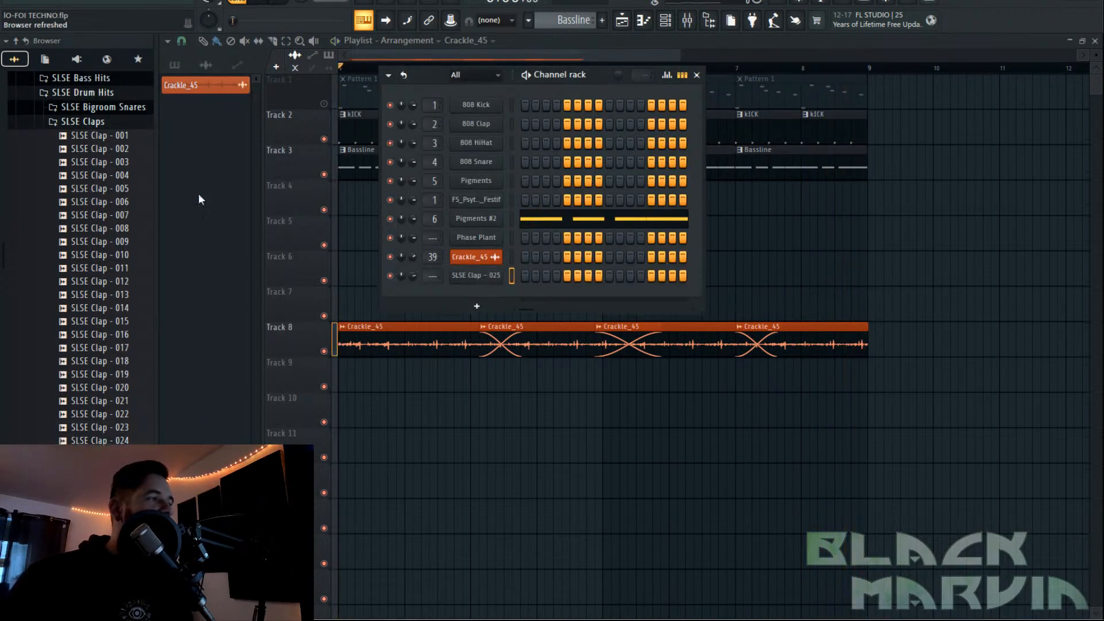
Route the SLSE Clap - 025 channel to mixer insert 10.
{"action": "left_click", "coordinate": [474, 277]}
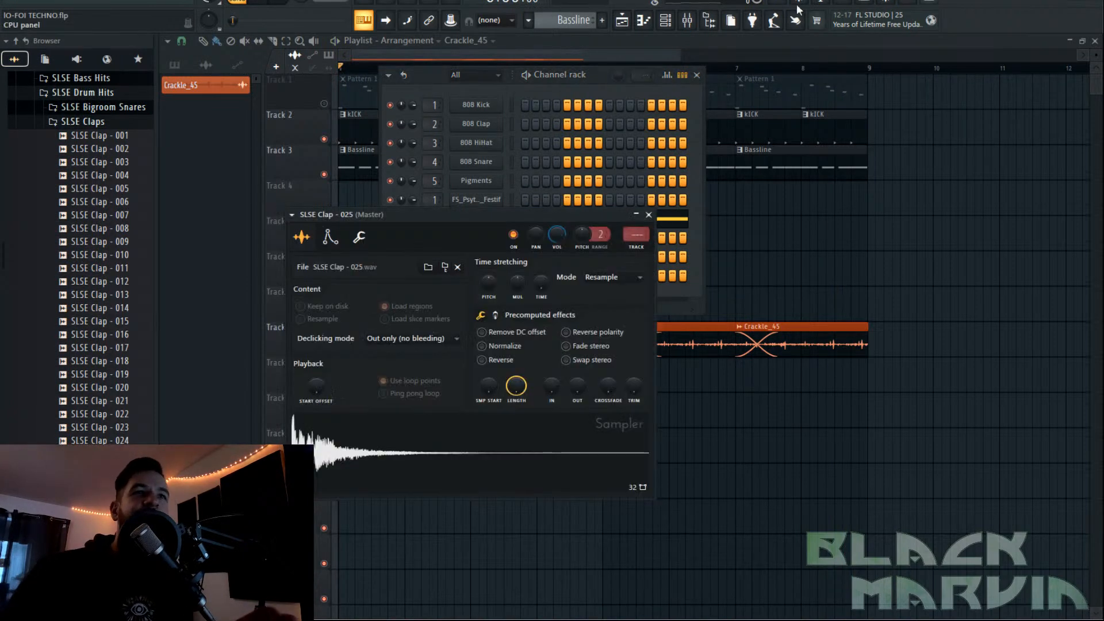
{"action": "left_click", "coordinate": [687, 21]}
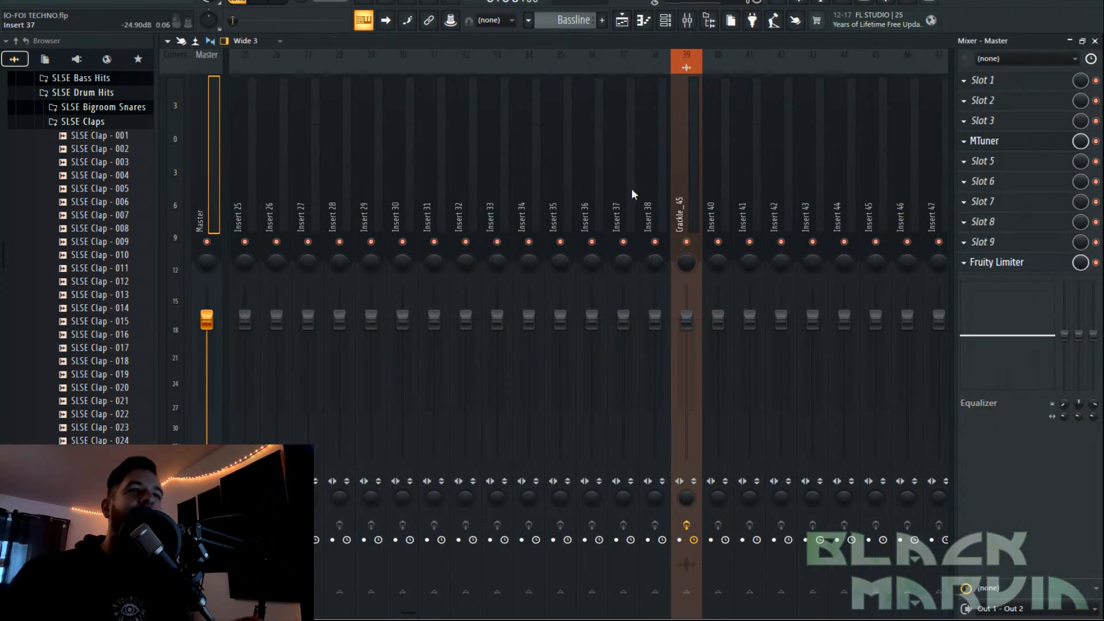
{"action": "scroll", "coordinate": [484, 182], "scroll_direction": "up", "scroll_amount": 4}
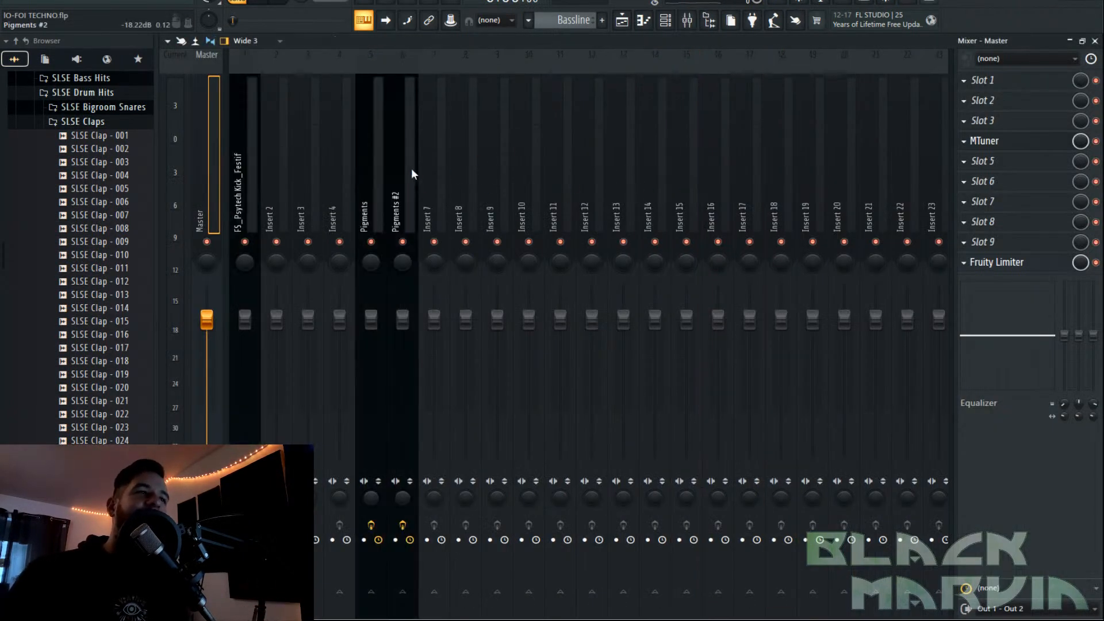
{"action": "right_click", "coordinate": [533, 185]}
{"action": "mouse_move", "coordinate": [643, 193]}
{"action": "left_click", "coordinate": [713, 193]}
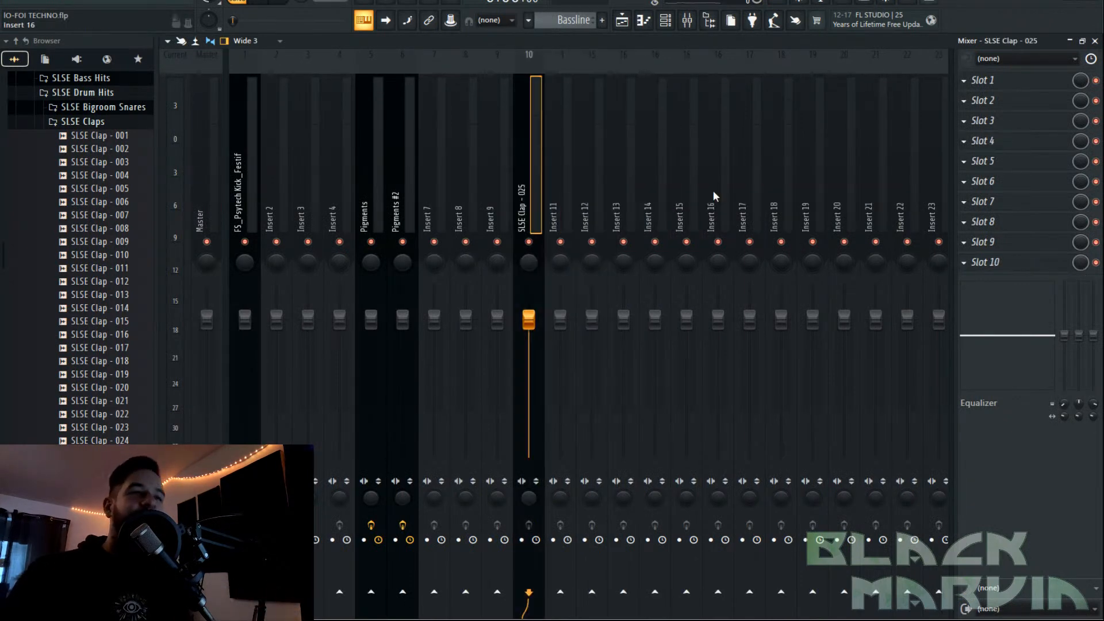
Create a pattern named clap with SLSE Clap - 025 on steps 5 and 13, and repeat it along Track 6 up to bar 9.
{"action": "left_click", "coordinate": [666, 23]}
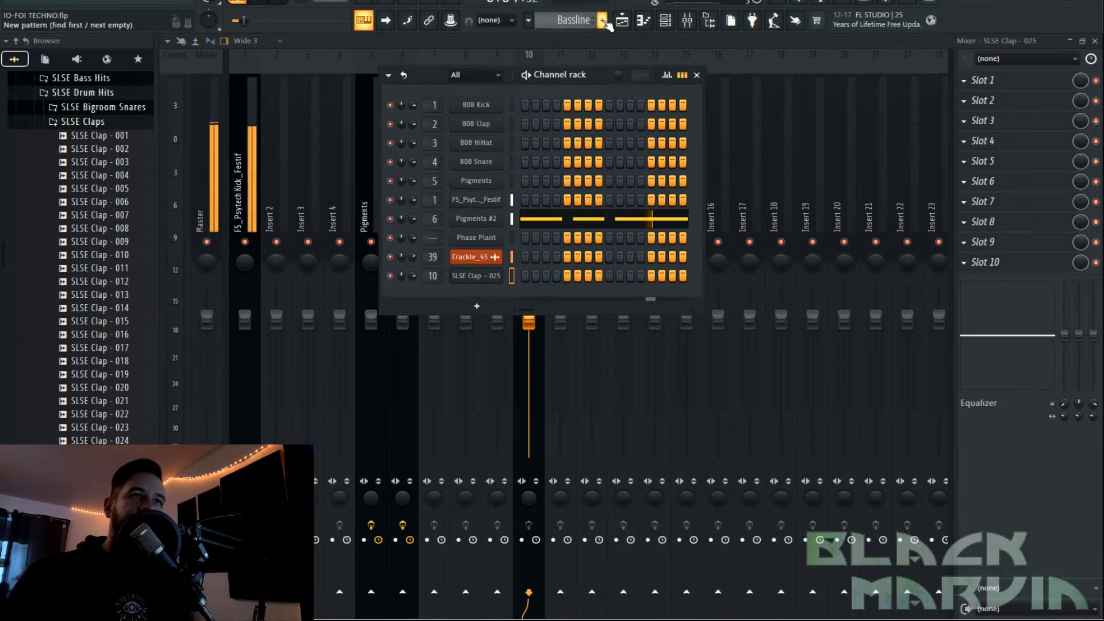
{"action": "left_click", "coordinate": [603, 22]}
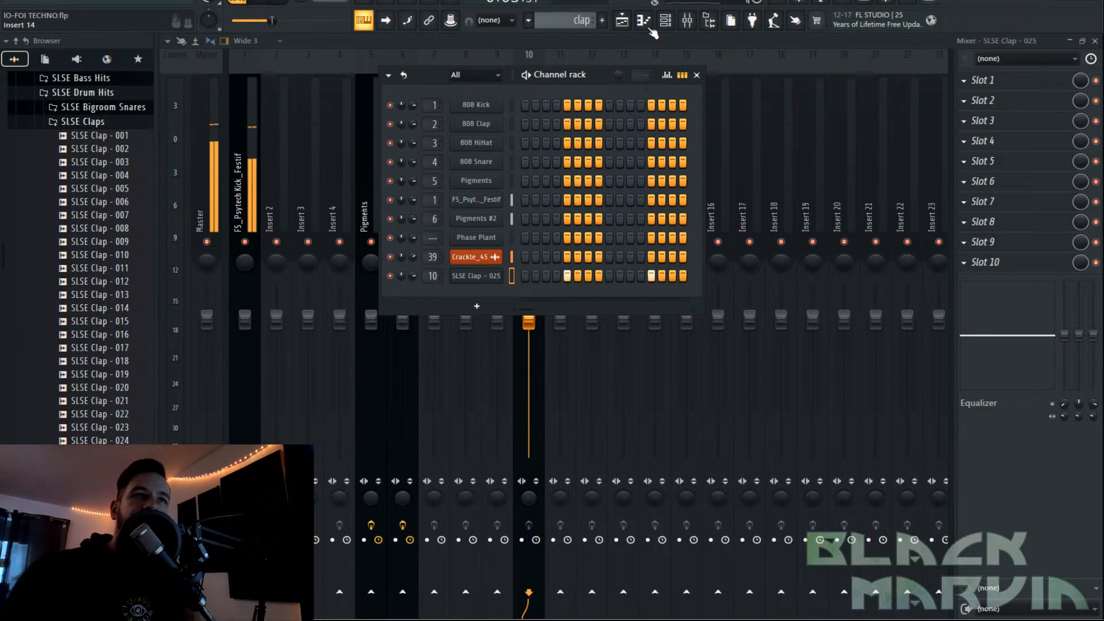
{"action": "left_click", "coordinate": [627, 23]}
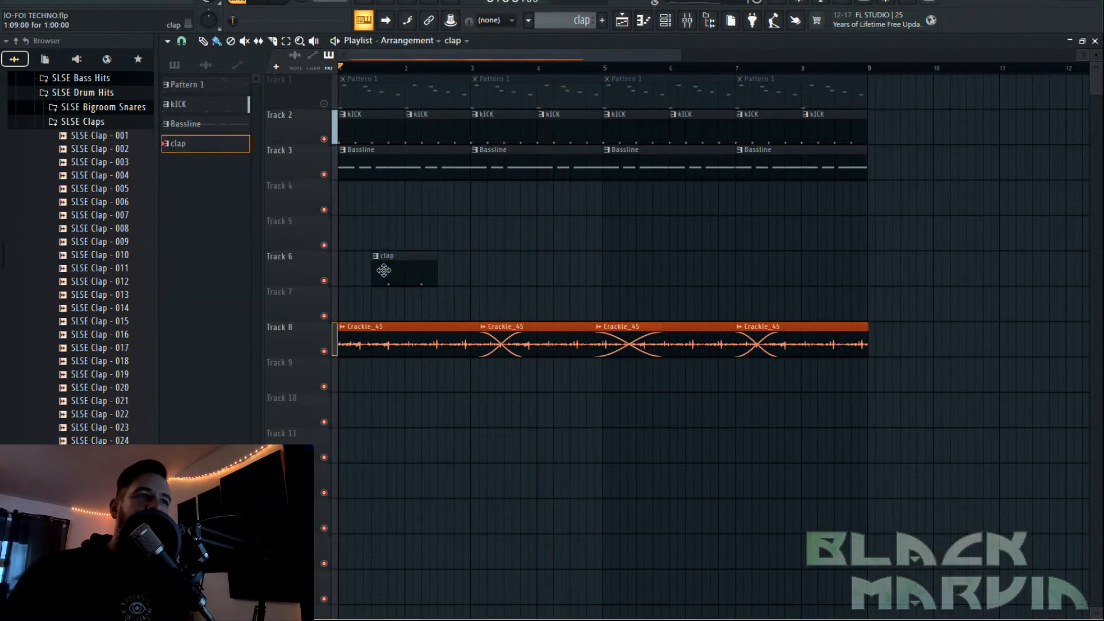
{"action": "mouse_move", "coordinate": [409, 271]}
{"action": "left_mouse_down"}
{"action": "mouse_move", "coordinate": [717, 271]}
{"action": "mouse_move", "coordinate": [810, 226]}
{"action": "left_mouse_up"}
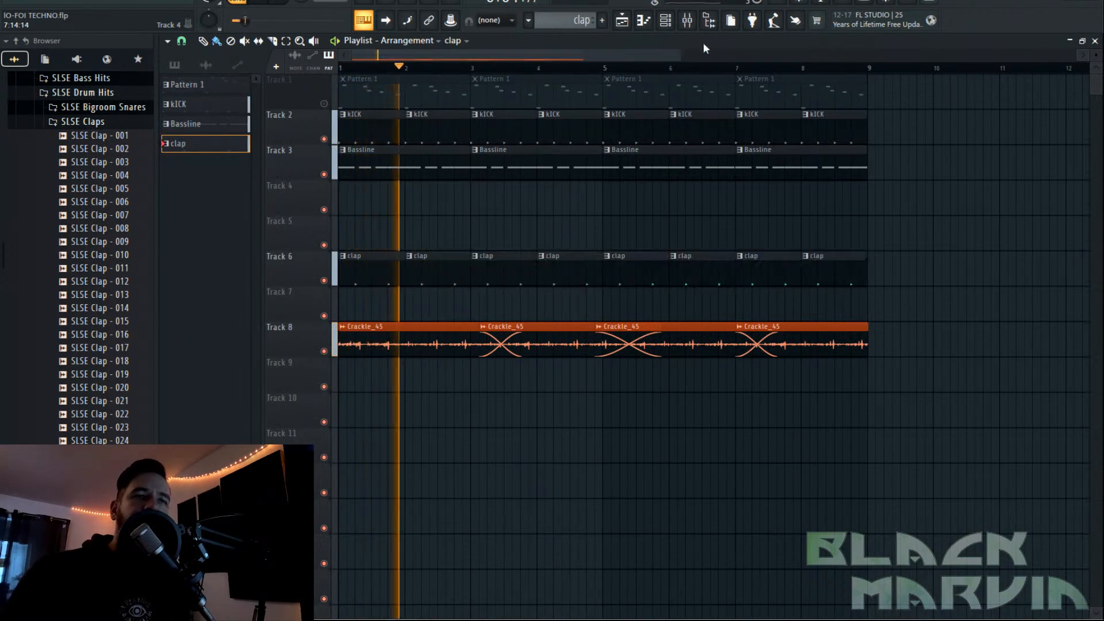
Shorten the clap sample with a fade-out and a volume envelope using 17% decay and zero attack, hold and sustain.
{"action": "left_click", "coordinate": [686, 22]}
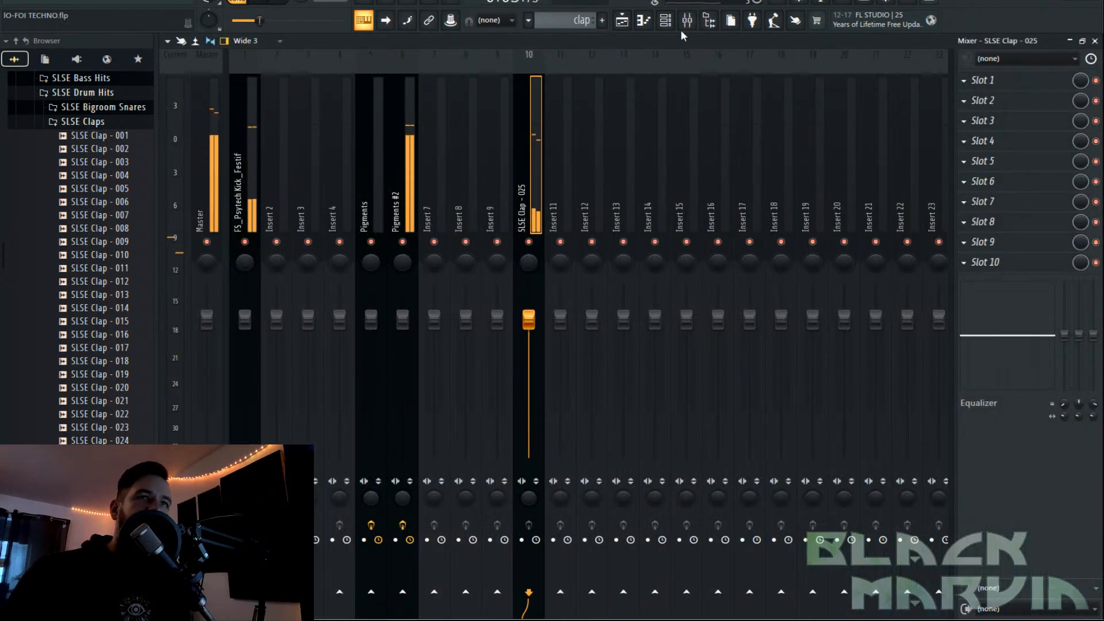
{"action": "left_click", "coordinate": [622, 20]}
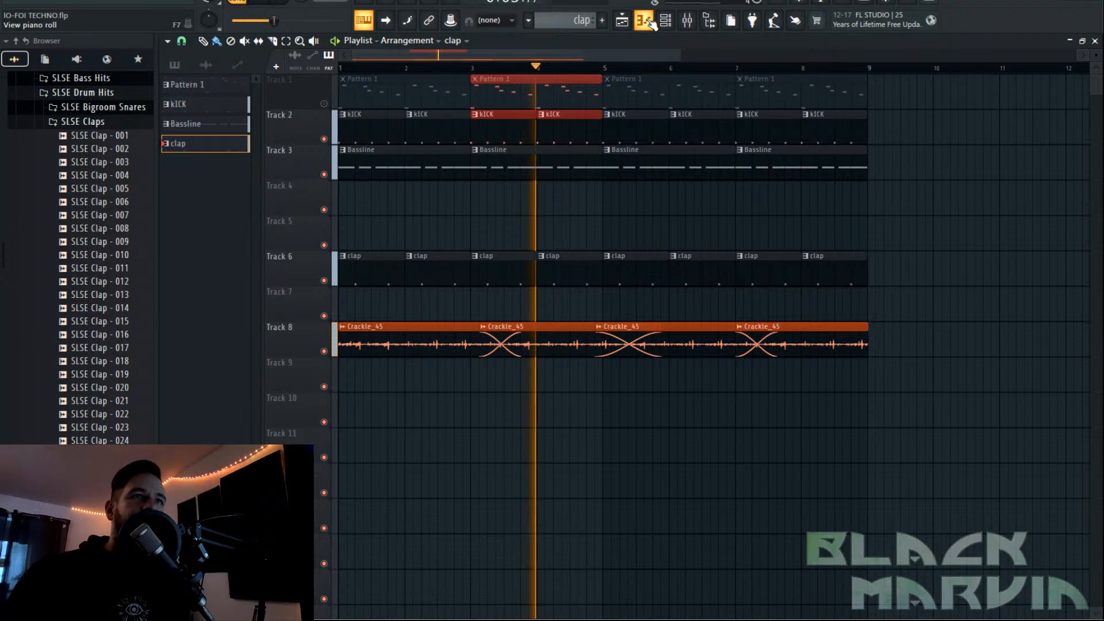
{"action": "left_click", "coordinate": [665, 21]}
{"action": "left_click", "coordinate": [482, 276]}
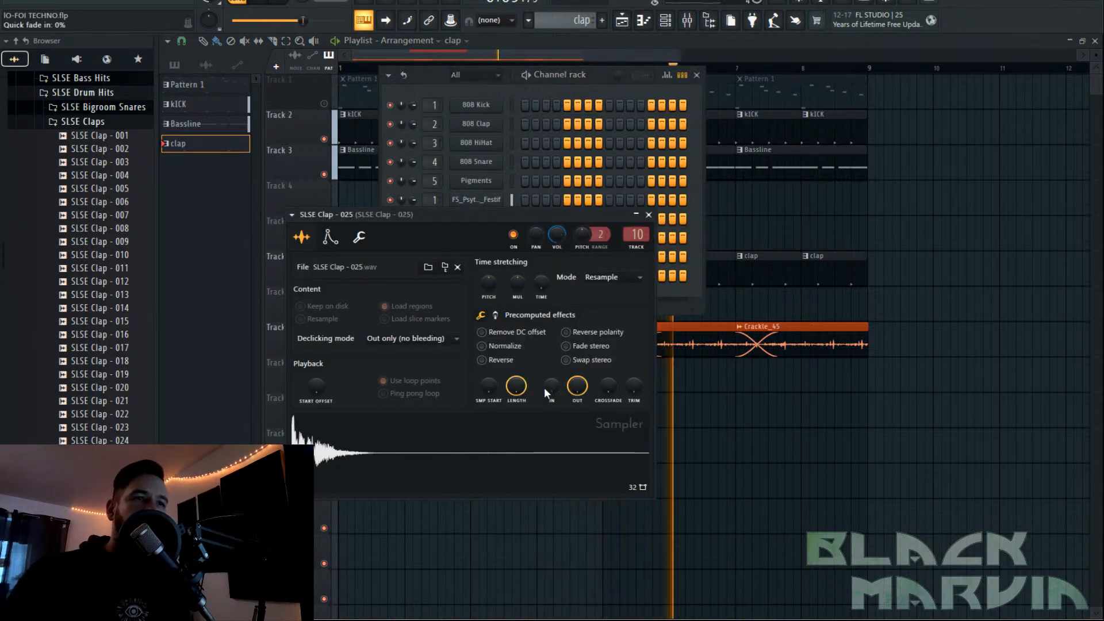
{"action": "left_click", "coordinate": [330, 236]}
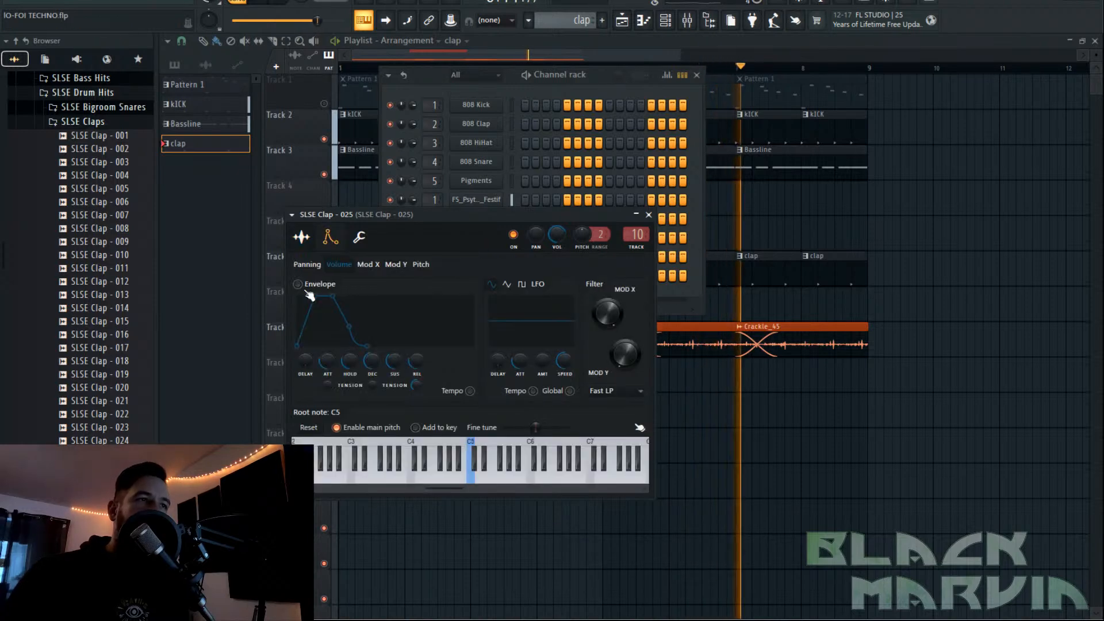
{"action": "left_click_drag", "start_coordinate": [348, 362], "coordinate": [372, 368]}
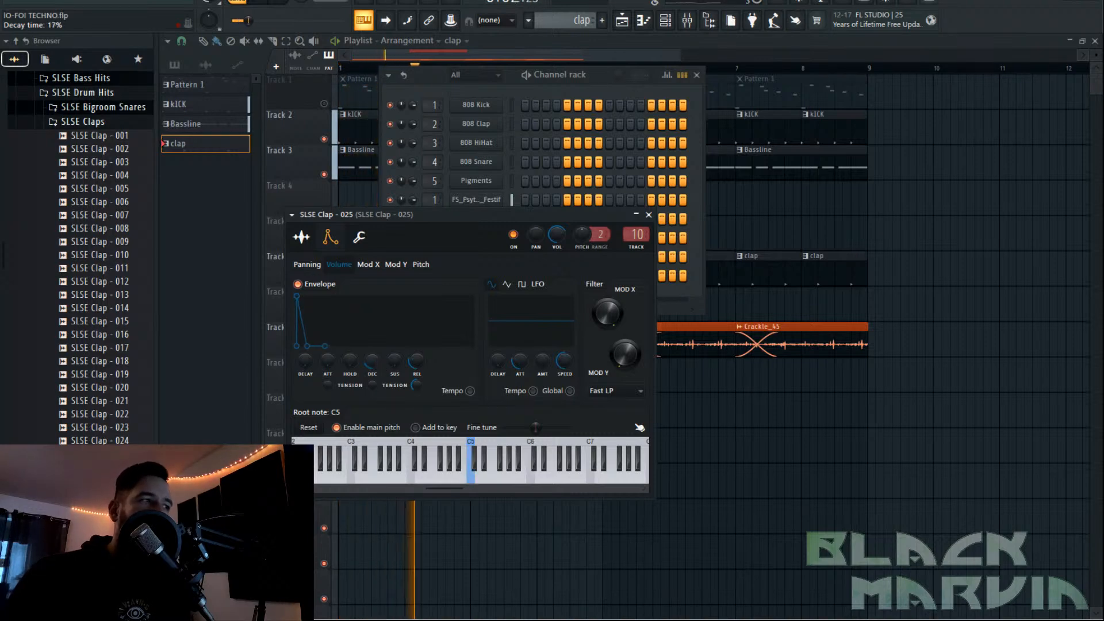
Insert Fruity Parametric EQ 2 in slot 9 of the SLSE Clap - 025 mixer track.
{"action": "left_click", "coordinate": [690, 23]}
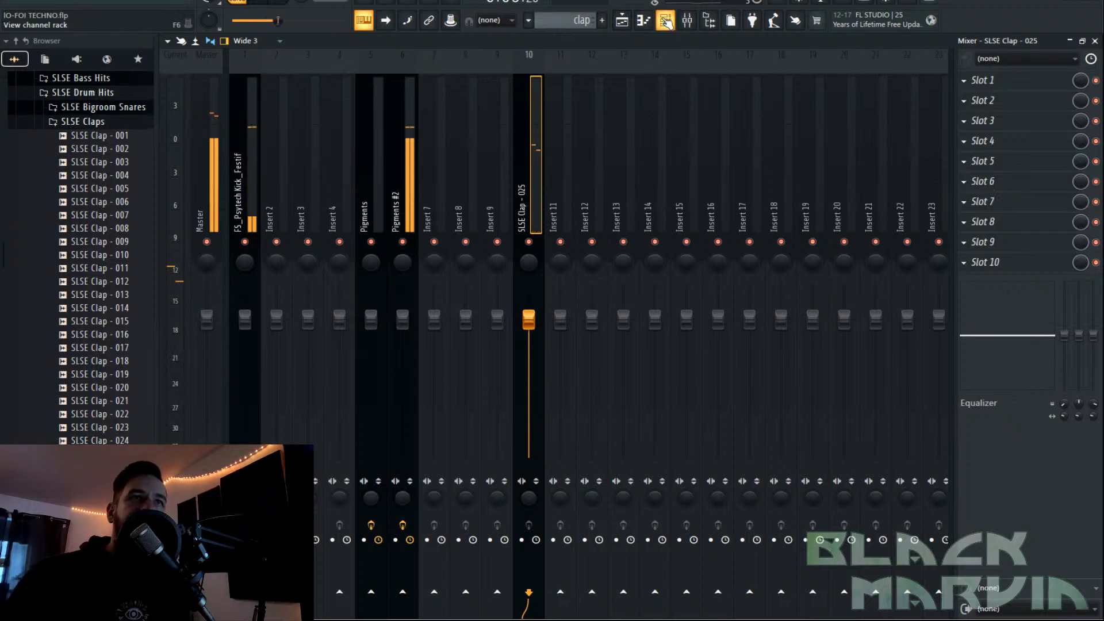
{"action": "left_click", "coordinate": [665, 21]}
{"action": "left_click", "coordinate": [1010, 253]}
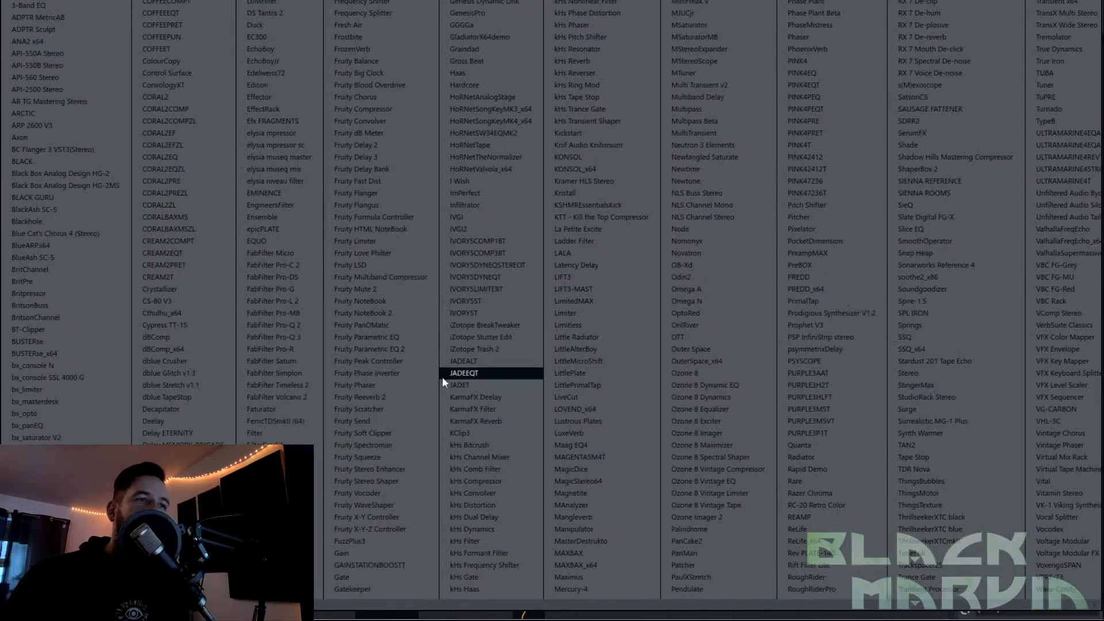
{"action": "left_click", "coordinate": [379, 349]}
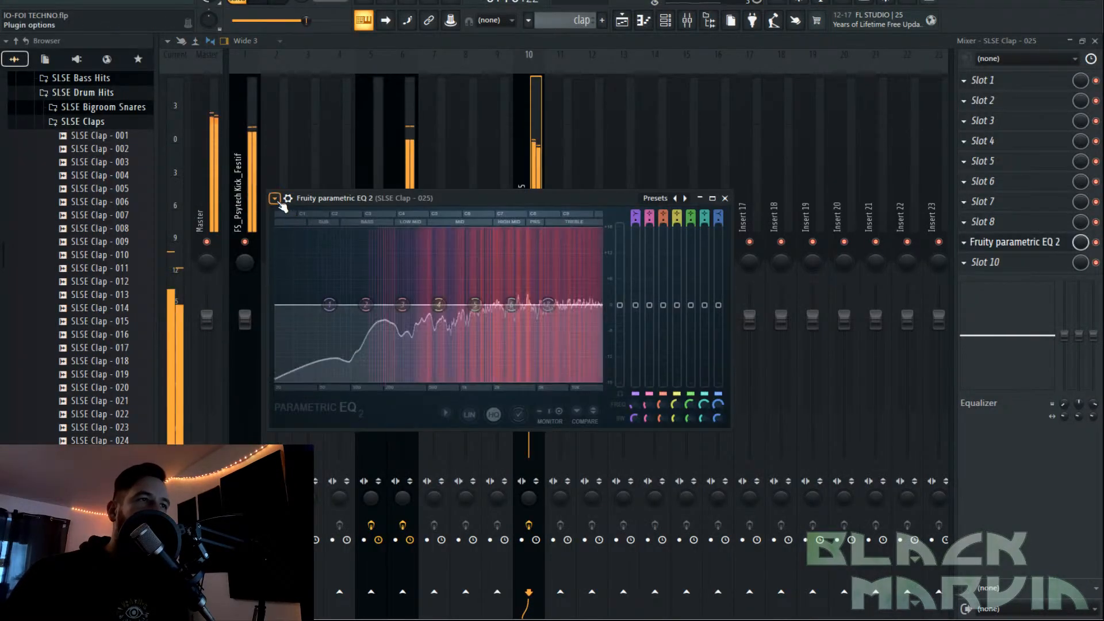
Load the clap equalizer's HP preset and reshape it with a low-mid dip on band 3 and a higher band 1 cutoff.
{"action": "left_click", "coordinate": [274, 198]}
{"action": "mouse_move", "coordinate": [305, 246]}
{"action": "left_click", "coordinate": [439, 295]}
{"action": "left_click_drag", "start_coordinate": [438, 296], "coordinate": [445, 328]}
{"action": "left_click_drag", "start_coordinate": [393, 303], "coordinate": [413, 303]}
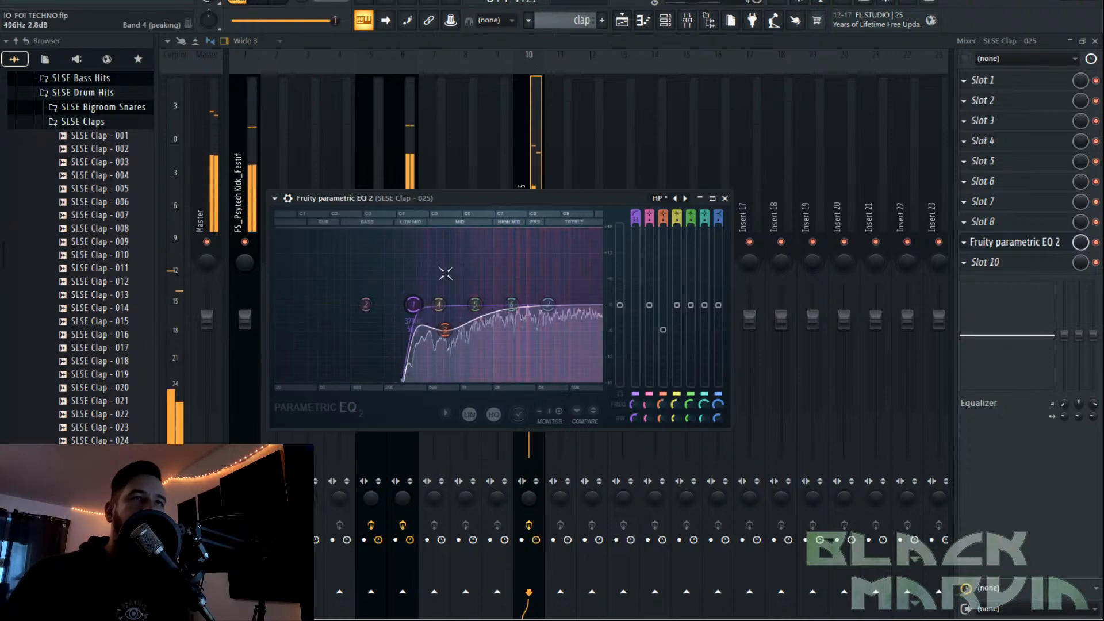
Turn off grid snapping in the piano roll of the SLSE Clap - 025 channel.
{"action": "left_click", "coordinate": [664, 21]}
{"action": "right_click", "coordinate": [463, 263]}
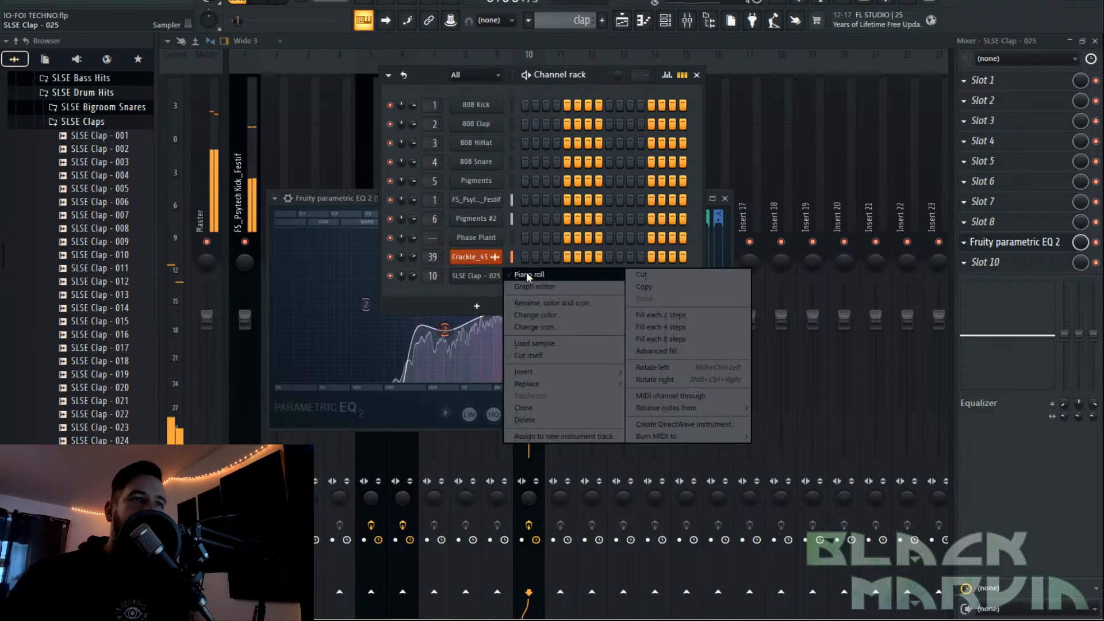
{"action": "left_click", "coordinate": [471, 276]}
{"action": "scroll", "coordinate": [510, 167], "scroll_direction": "up", "scroll_amount": 3}
{"action": "left_click_drag", "start_coordinate": [626, 136], "coordinate": [293, 219]}
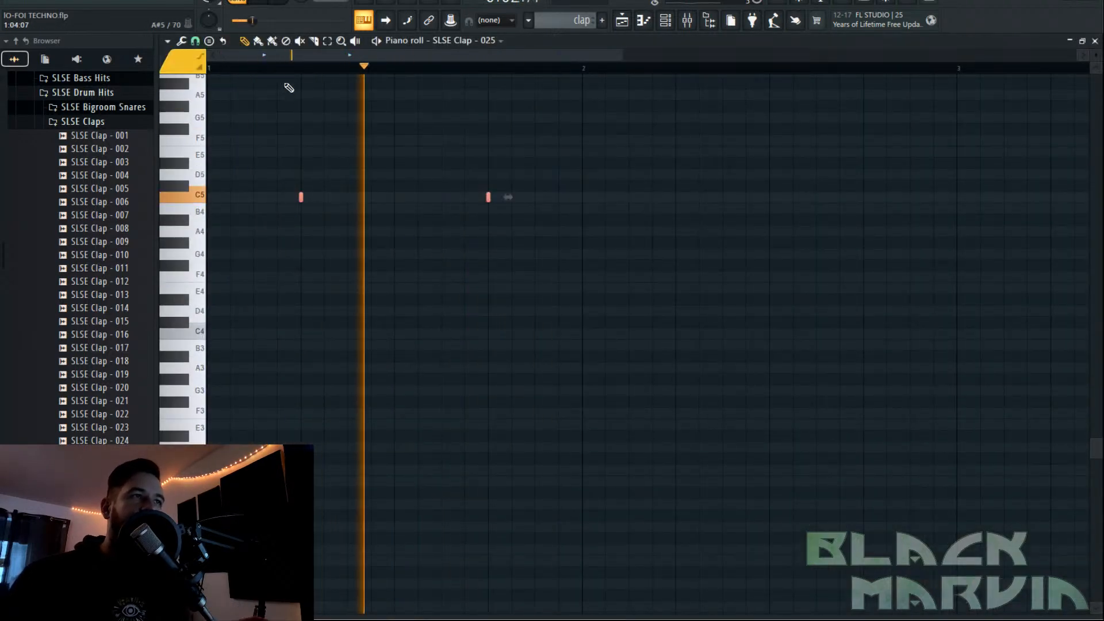
{"action": "scroll", "coordinate": [290, 87], "scroll_direction": "up", "scroll_amount": 2}
{"action": "scroll", "coordinate": [275, 69], "scroll_direction": "up", "scroll_amount": 1}
{"action": "left_click", "coordinate": [196, 41]}
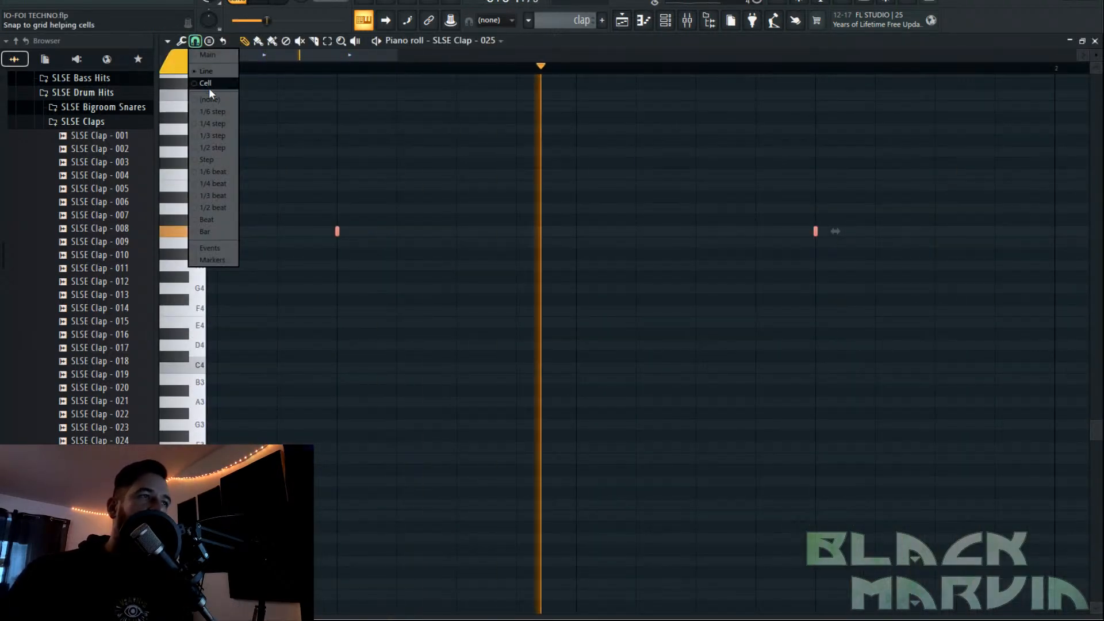
{"action": "left_click", "coordinate": [215, 102]}
Nudge both clap notes slightly ahead of the beat and play the loop to hear the timing.
{"action": "scroll", "coordinate": [344, 260], "scroll_direction": "up", "scroll_amount": 1}
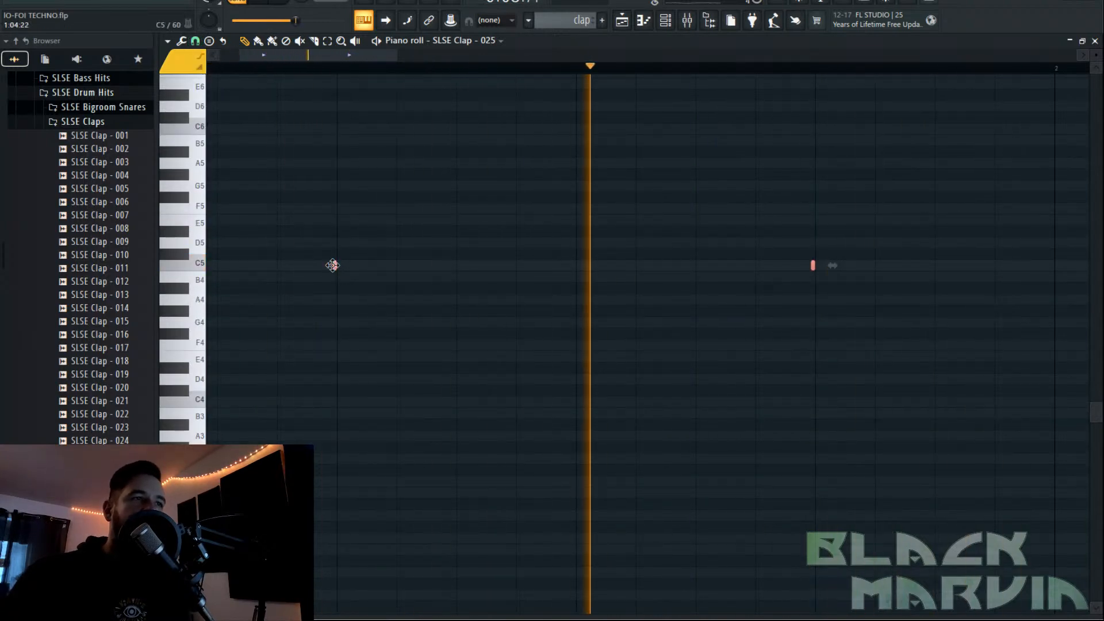
{"action": "left_click_drag", "start_coordinate": [331, 266], "coordinate": [329, 265]}
{"action": "key", "text": "space"}
{"action": "key", "text": "space"}
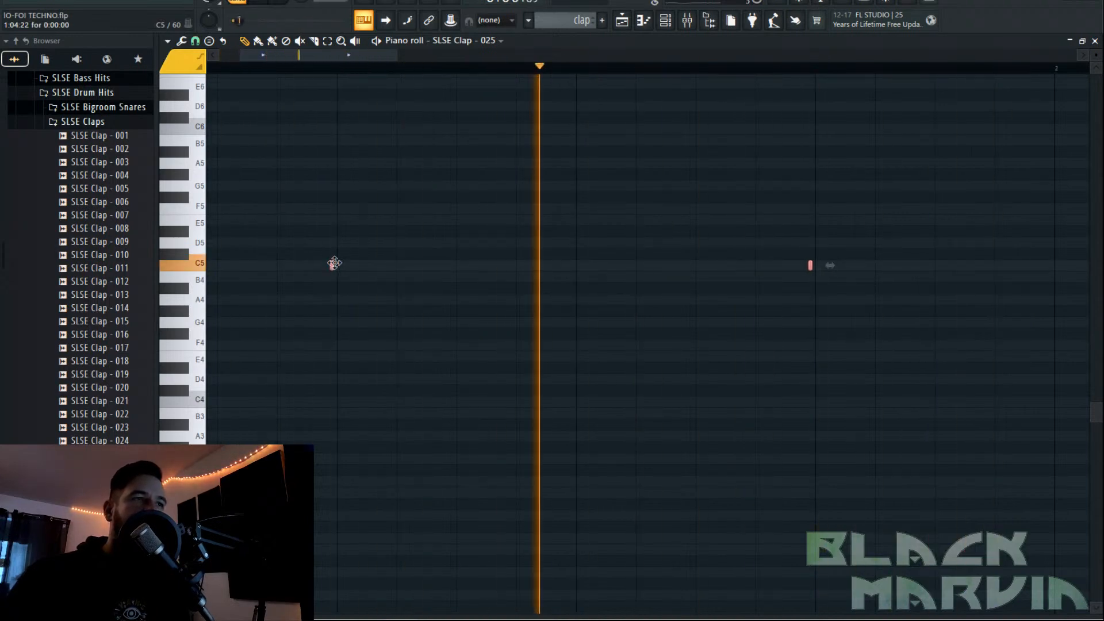
Set the decay time of the SLSE Clap - 025 volume envelope to 40%.
{"action": "left_click", "coordinate": [665, 21]}
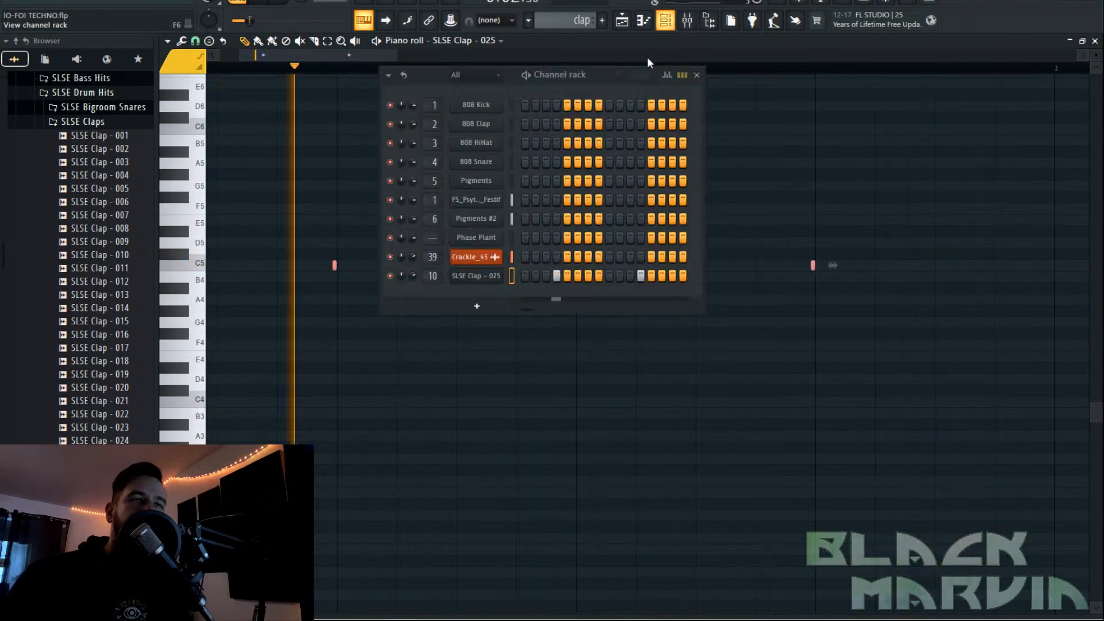
{"action": "left_click", "coordinate": [492, 281]}
{"action": "left_click_drag", "start_coordinate": [372, 361], "coordinate": [373, 354]}
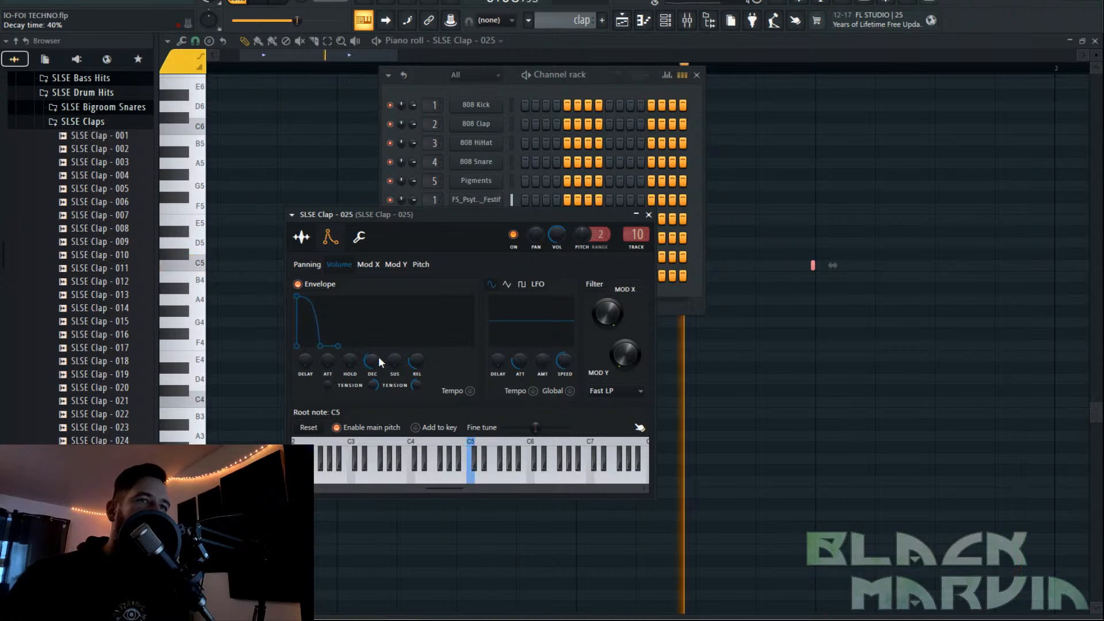
{"action": "left_click", "coordinate": [357, 54]}
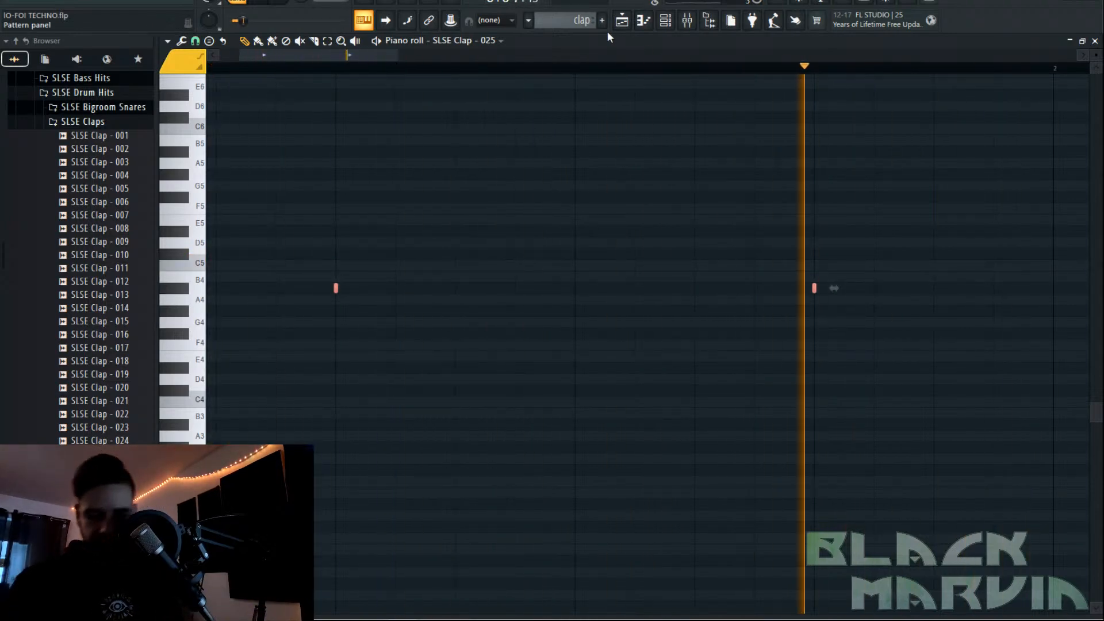
Transpose both clap notes up to C5 and shift them onto their beats.
{"action": "key", "text": "Up"}
{"action": "key", "text": "Up"}
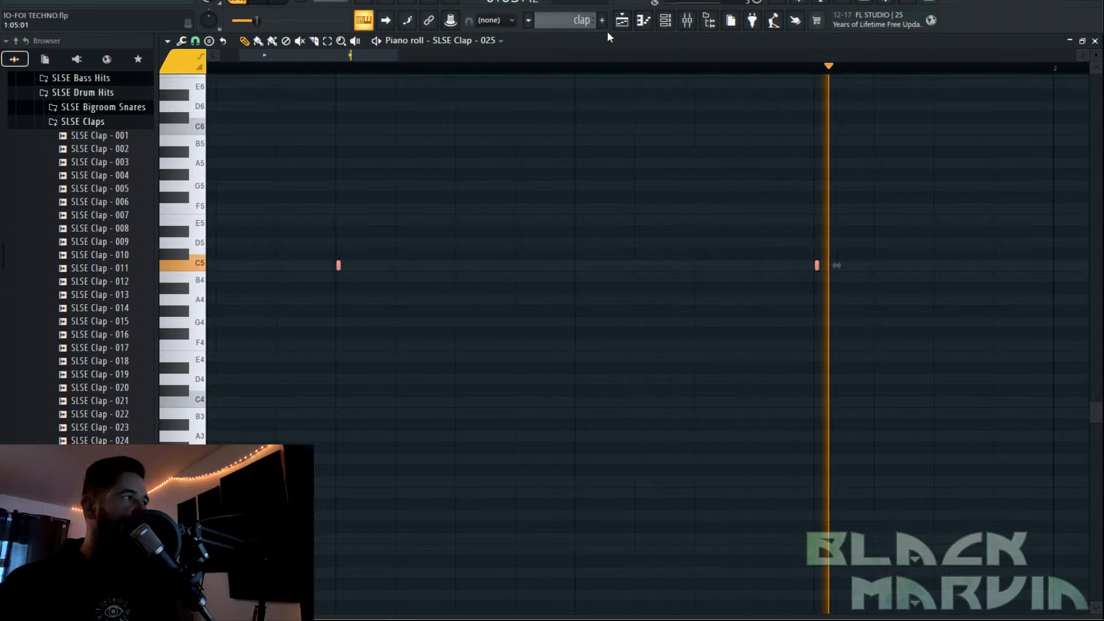
{"action": "key", "text": "shift+Right"}
{"action": "key", "text": "shift+Left"}
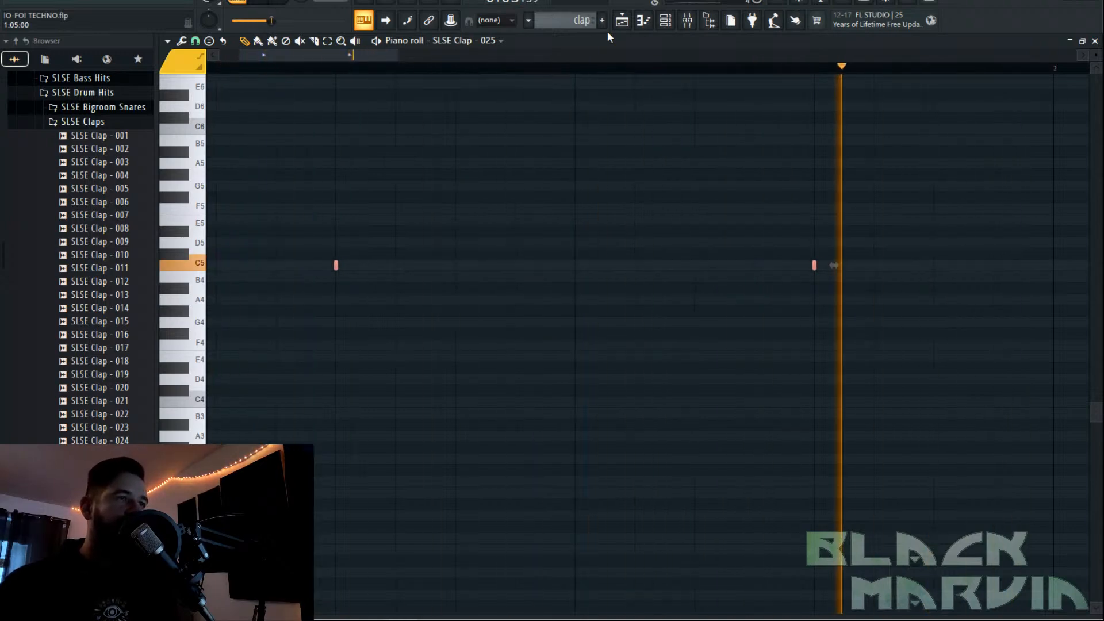
Return to the playlist and audition closed hats from the SLSE Closed Hats folder, including SLSE Closed Hat - 005.
{"action": "left_click", "coordinate": [642, 22]}
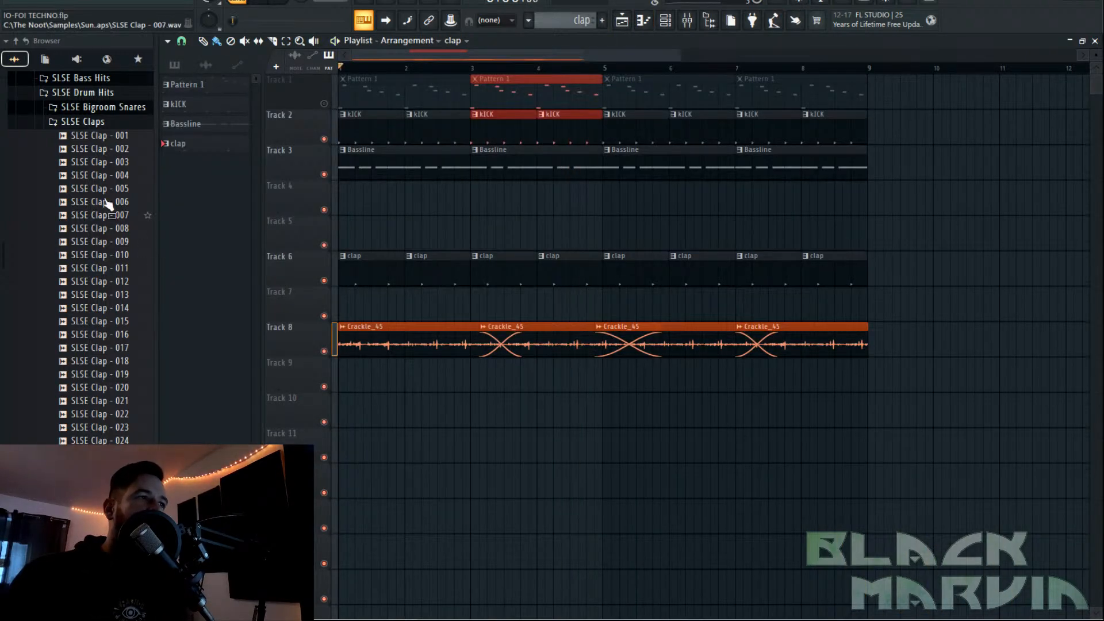
{"action": "scroll", "coordinate": [106, 256], "scroll_direction": "down", "scroll_amount": 2}
{"action": "scroll", "coordinate": [118, 253], "scroll_direction": "up", "scroll_amount": 2}
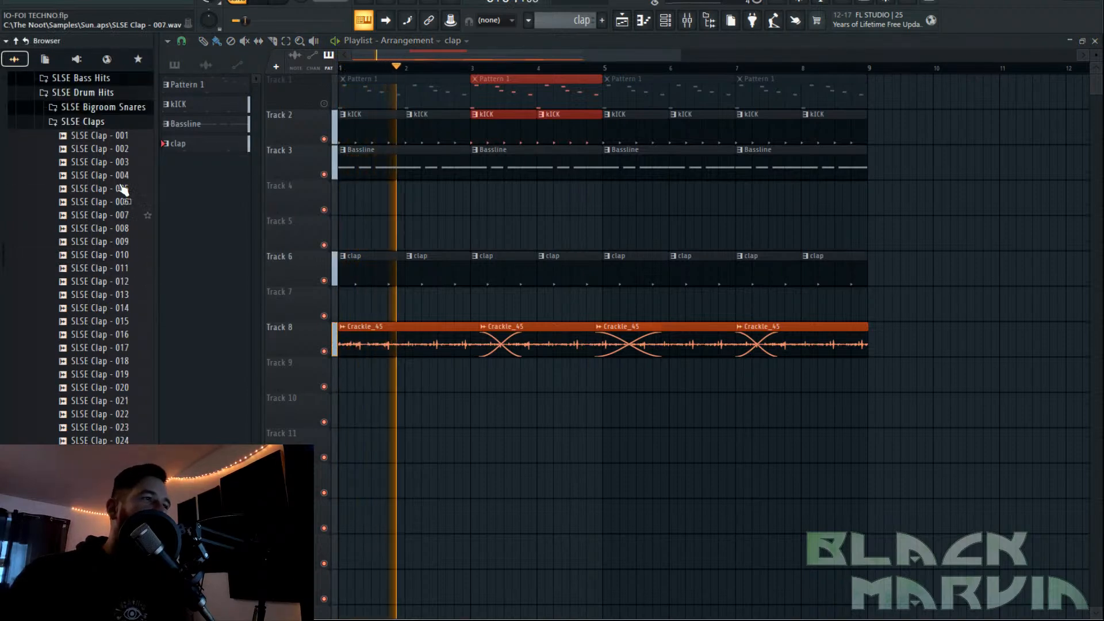
{"action": "left_click", "coordinate": [115, 122]}
{"action": "left_click", "coordinate": [95, 135]}
{"action": "left_click", "coordinate": [118, 282]}
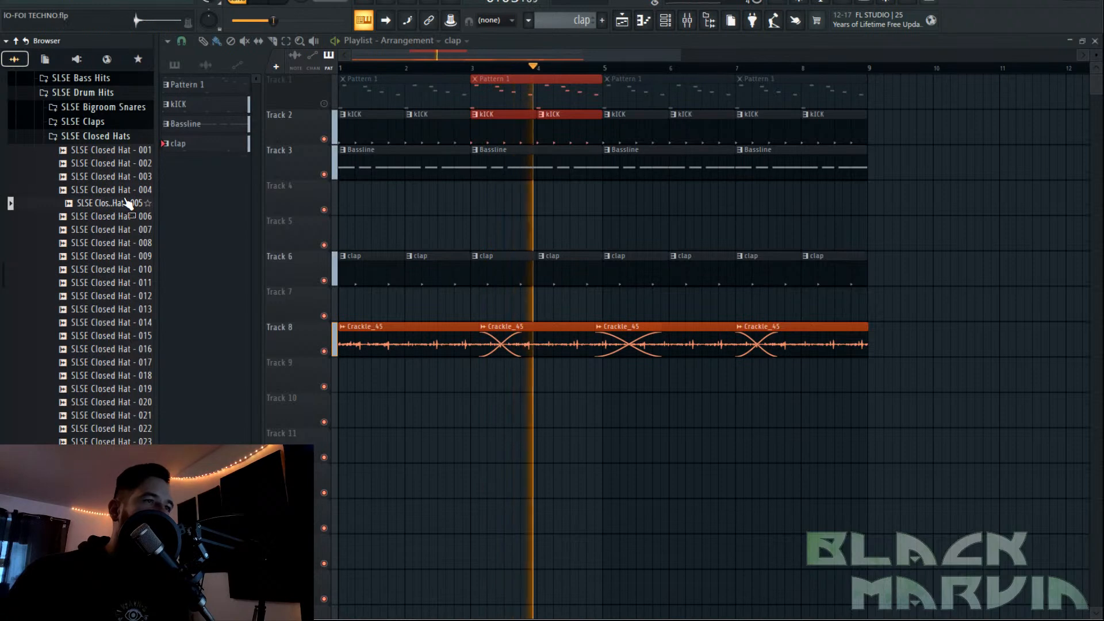
Create a pattern named HH with SLSE Closed Hat - 005 on steps 3, 7, 11 and 15, and repeat it along Track 9 up to bar 9.
{"action": "key", "text": "F4"}
{"action": "type", "text": "HH"}
{"action": "key", "text": "Return"}
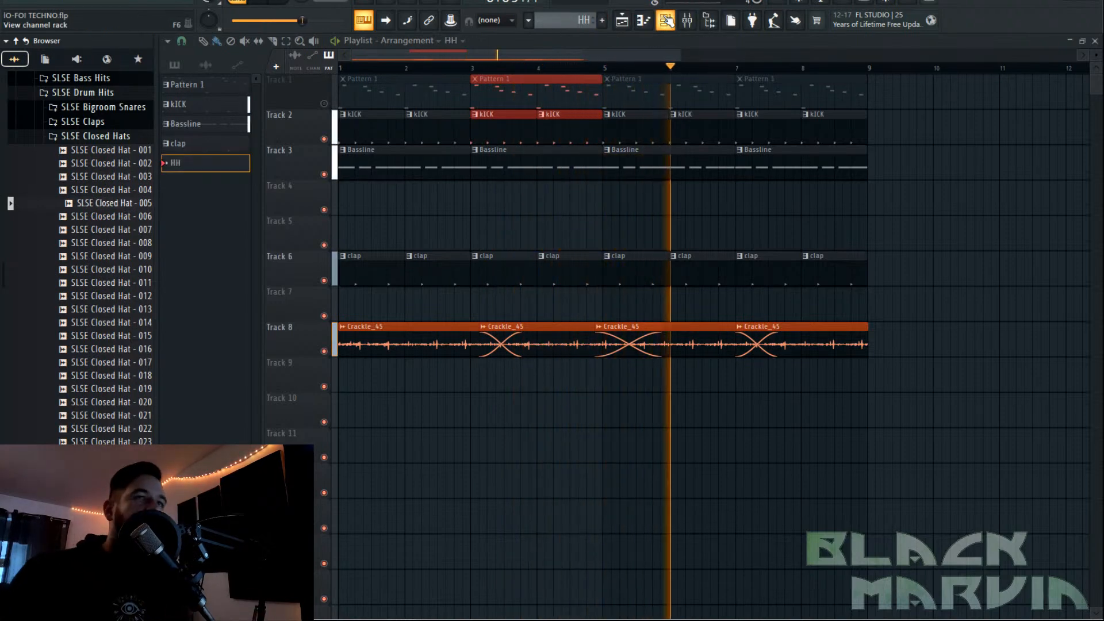
{"action": "key", "text": "F6"}
{"action": "left_click_drag", "start_coordinate": [142, 208], "coordinate": [466, 296]}
{"action": "left_click", "coordinate": [588, 294]}
{"action": "left_click", "coordinate": [630, 294]}
{"action": "left_click", "coordinate": [672, 294]}
{"action": "left_click", "coordinate": [409, 382]}
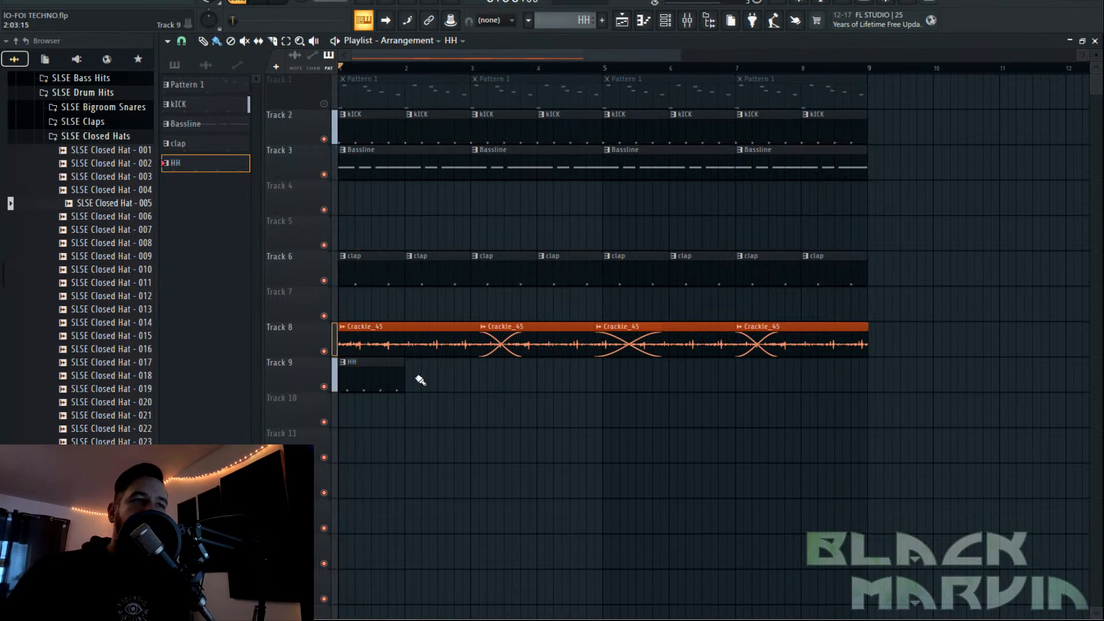
{"action": "left_click_drag", "start_coordinate": [414, 380], "coordinate": [837, 377]}
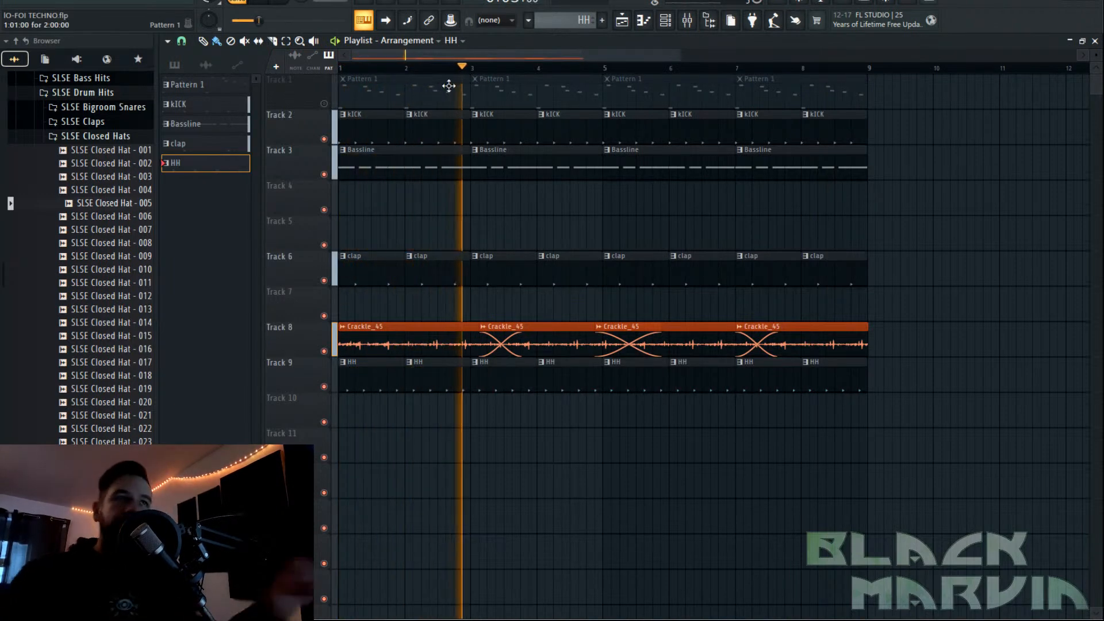
Place a kICK clip on Track 4 shortly before bar 3 and trim it to a single one-step hit.
{"action": "scroll", "coordinate": [453, 80], "scroll_direction": "up", "scroll_amount": 2}
{"action": "left_click", "coordinate": [459, 136]}
{"action": "left_click", "coordinate": [475, 188]}
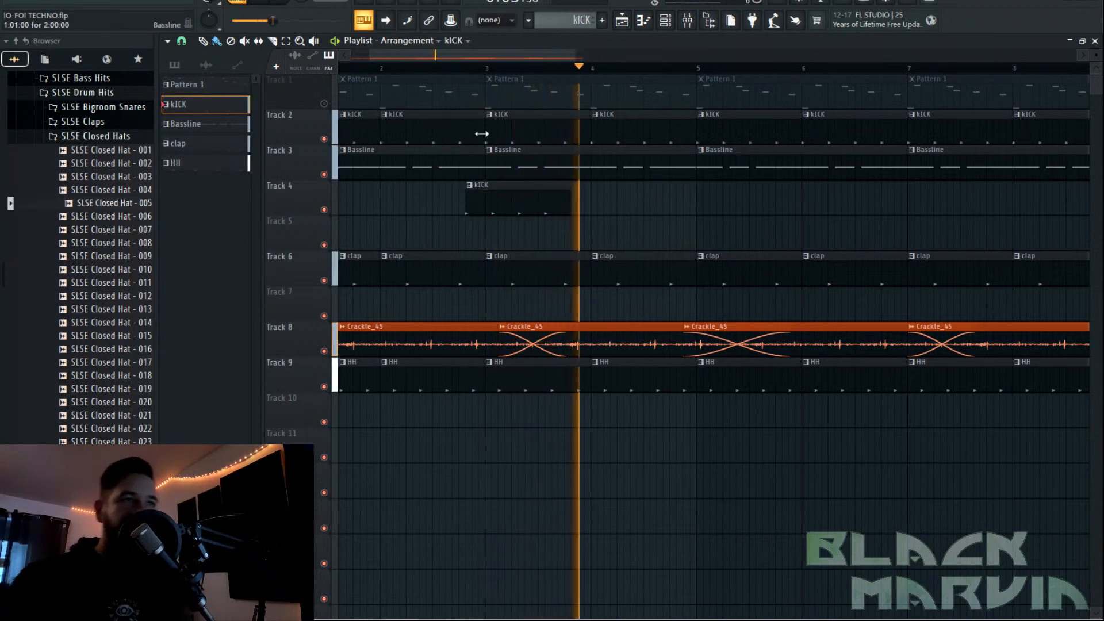
{"action": "left_click_drag", "start_coordinate": [569, 194], "coordinate": [500, 194]}
{"action": "scroll", "coordinate": [468, 69], "scroll_direction": "up", "scroll_amount": 2}
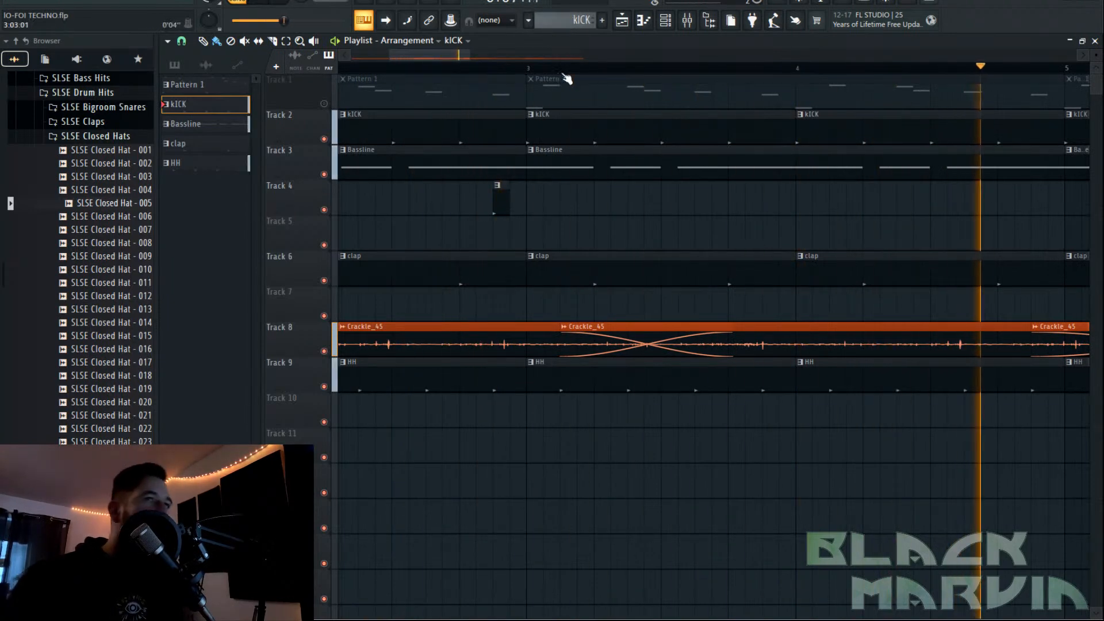
Add another one-step kICK clip on Track 4 before bar 7 and shorten the Bassline clip to end just before that bar.
{"action": "scroll", "coordinate": [566, 79], "scroll_direction": "down", "scroll_amount": 5}
{"action": "scroll", "coordinate": [495, 70], "scroll_direction": "up", "scroll_amount": 4}
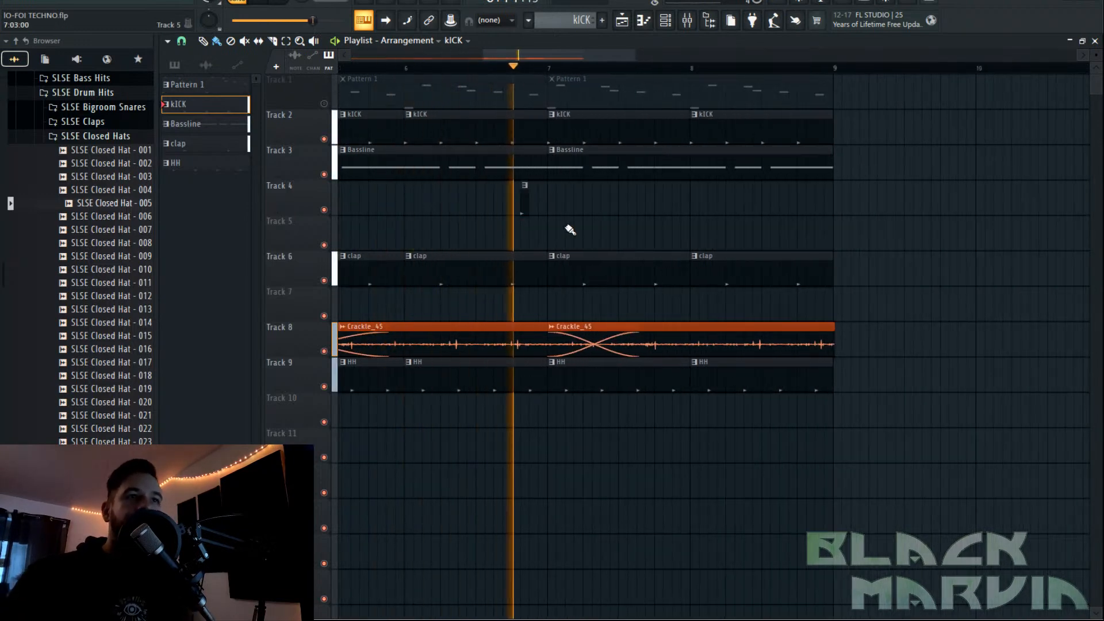
{"action": "left_click_drag", "start_coordinate": [545, 164], "coordinate": [534, 170]}
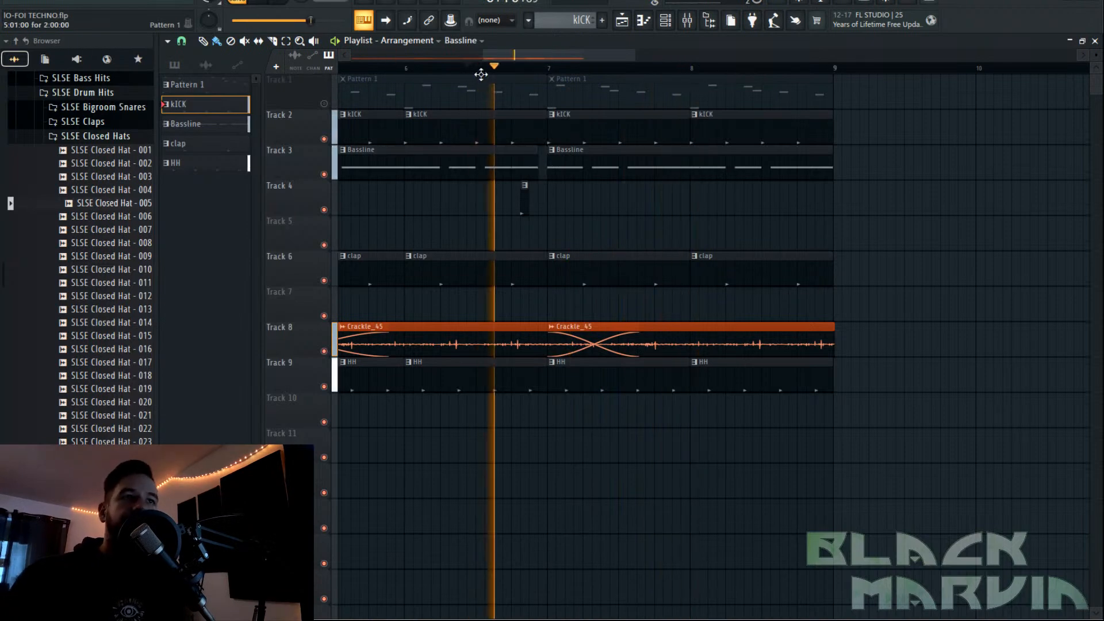
{"action": "scroll", "coordinate": [509, 72], "scroll_direction": "down", "scroll_amount": 3}
{"action": "scroll", "coordinate": [517, 73], "scroll_direction": "up", "scroll_amount": 2}
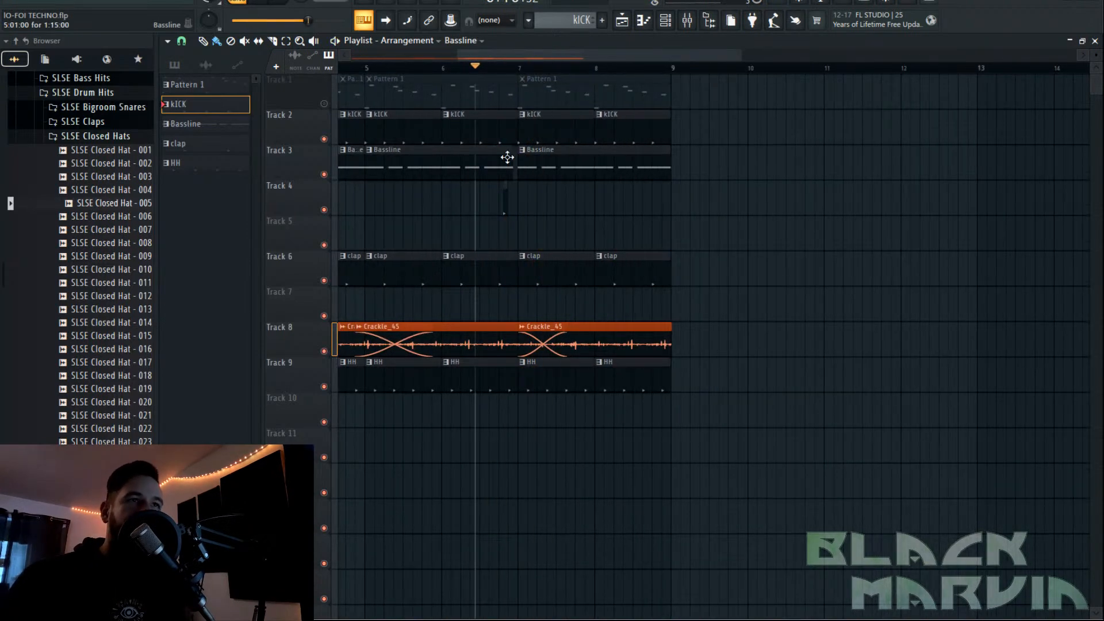
{"action": "scroll", "coordinate": [514, 74], "scroll_direction": "up", "scroll_amount": 3}
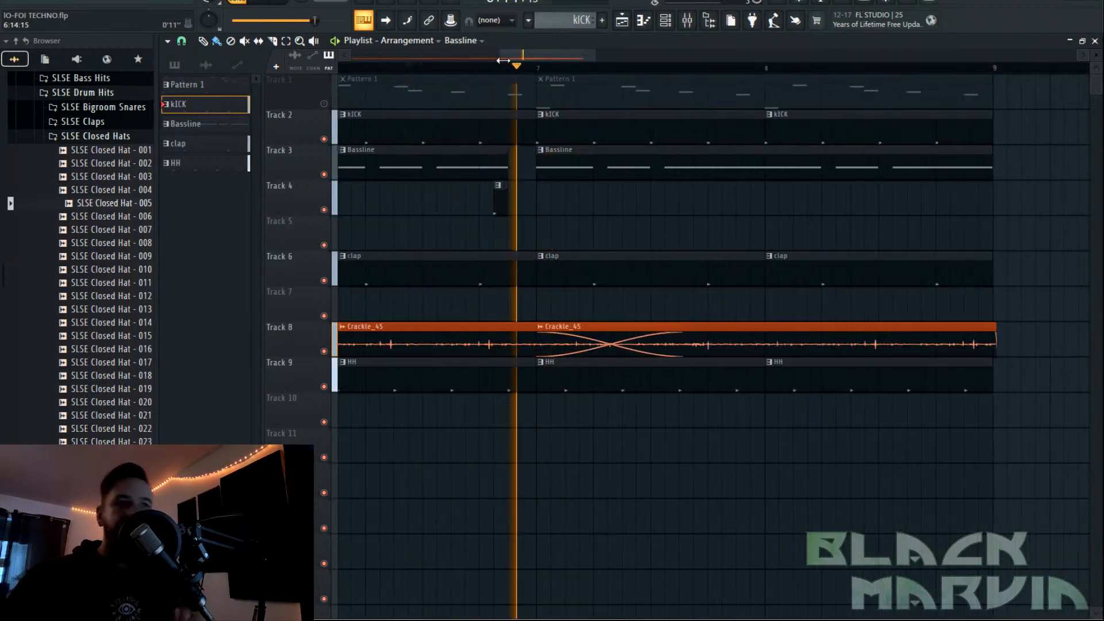
Unmute Track 1 and open its first Pattern 1 clip in the piano roll.
{"action": "scroll", "coordinate": [503, 60], "scroll_direction": "down", "scroll_amount": 3}
{"action": "scroll", "coordinate": [505, 68], "scroll_direction": "down", "scroll_amount": 3}
{"action": "scroll", "coordinate": [510, 72], "scroll_direction": "down", "scroll_amount": 3}
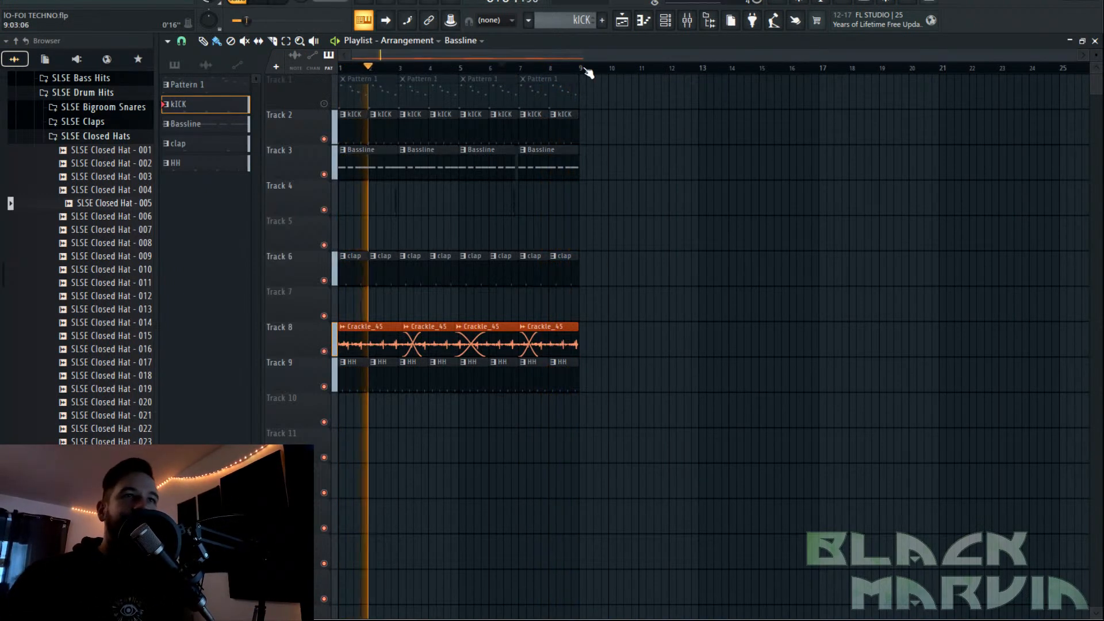
{"action": "scroll", "coordinate": [587, 72], "scroll_direction": "up", "scroll_amount": 5}
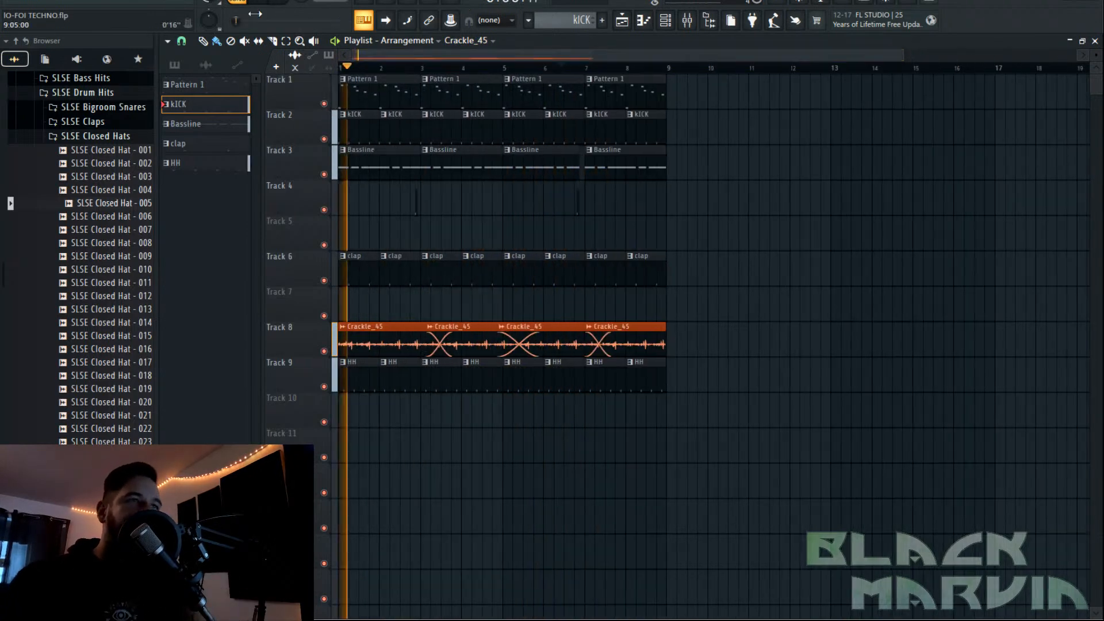
{"action": "double_click", "coordinate": [382, 99]}
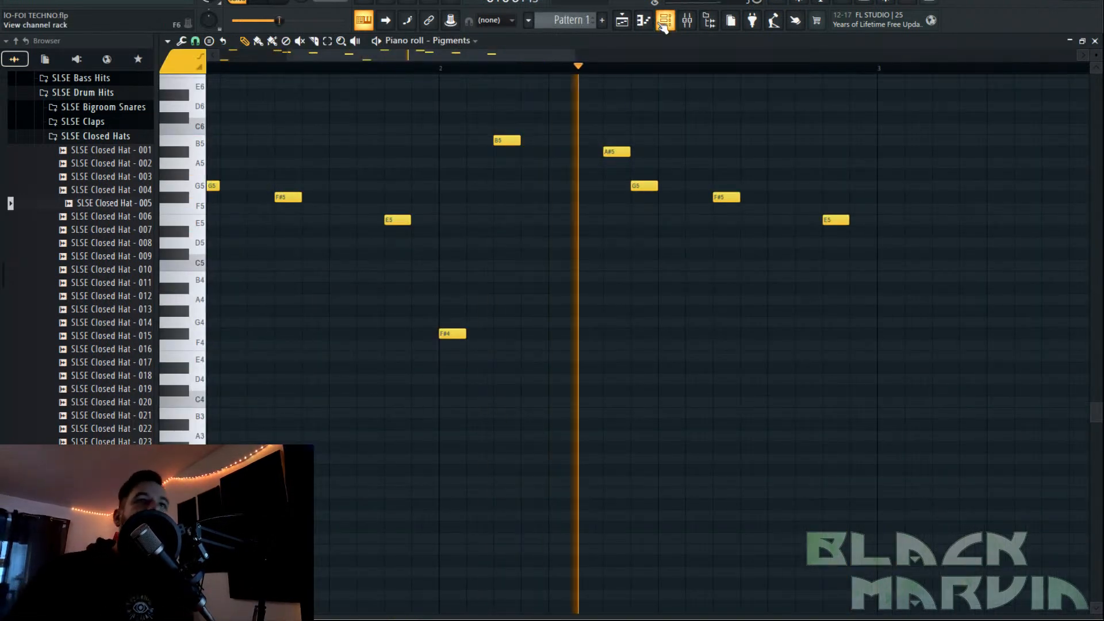
Open the Pigments pluck from the channel rack and inspect its Synth page and Filter 1 cutoff.
{"action": "key", "text": "F6"}
{"action": "left_click", "coordinate": [476, 186]}
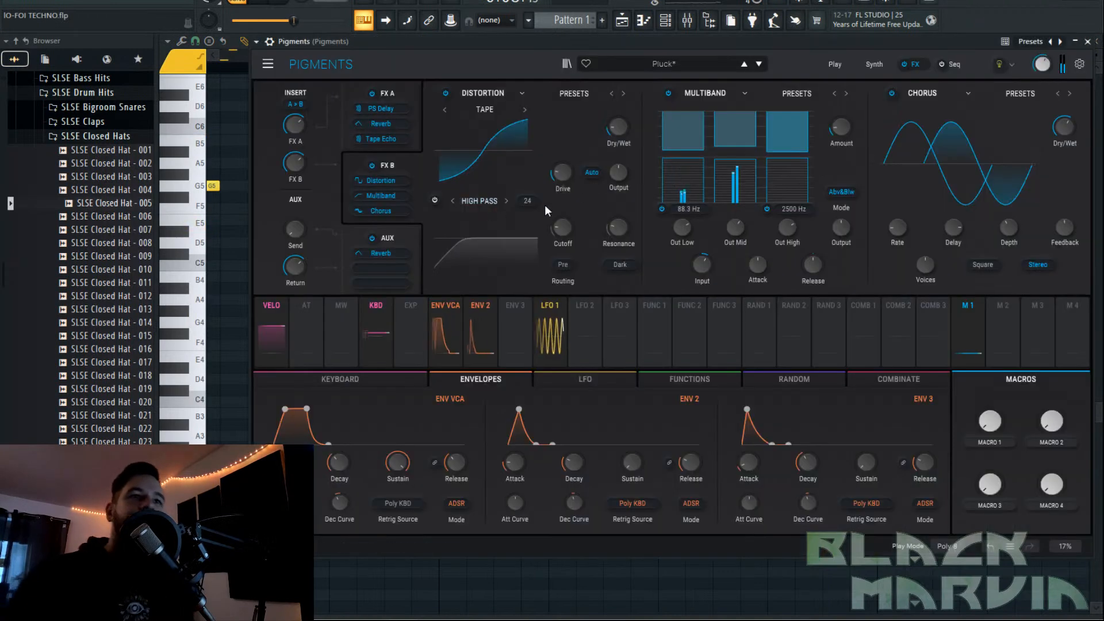
{"action": "left_click", "coordinate": [889, 67]}
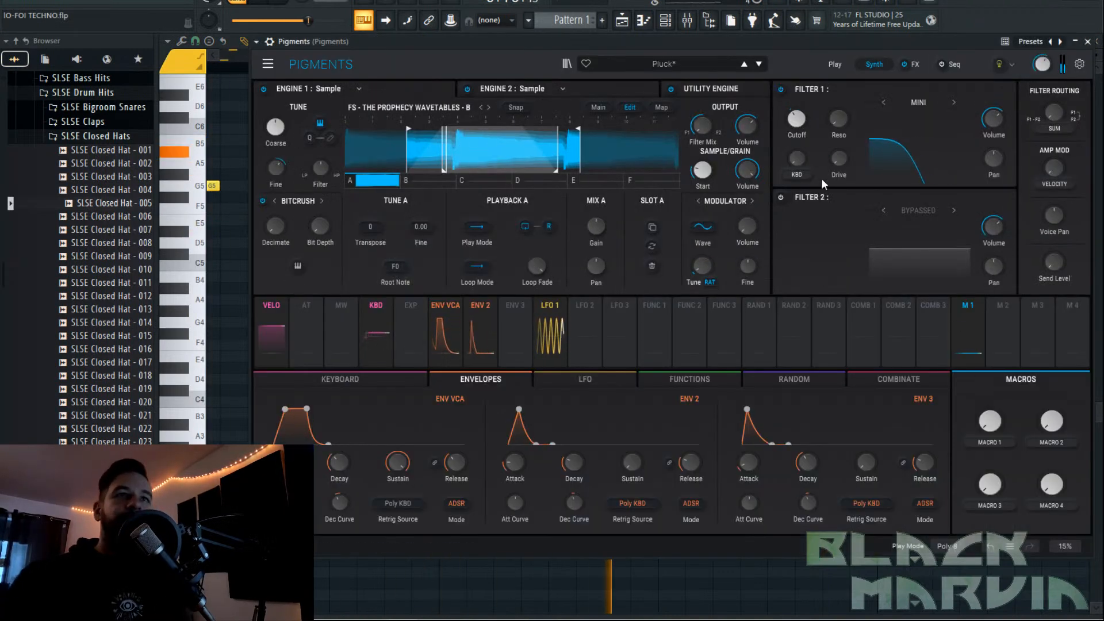
{"action": "left_click", "coordinate": [662, 23]}
{"action": "left_click", "coordinate": [797, 120]}
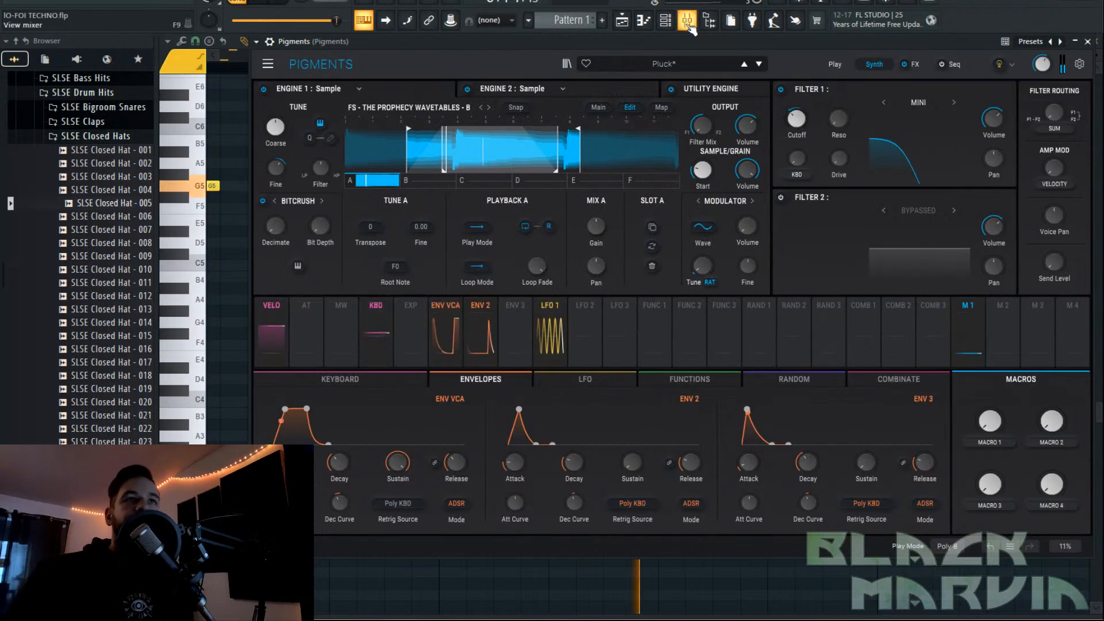
Save the Pigments #2 sound as a preset named Bassline in the Lo-Fi bank.
{"action": "left_click", "coordinate": [646, 23]}
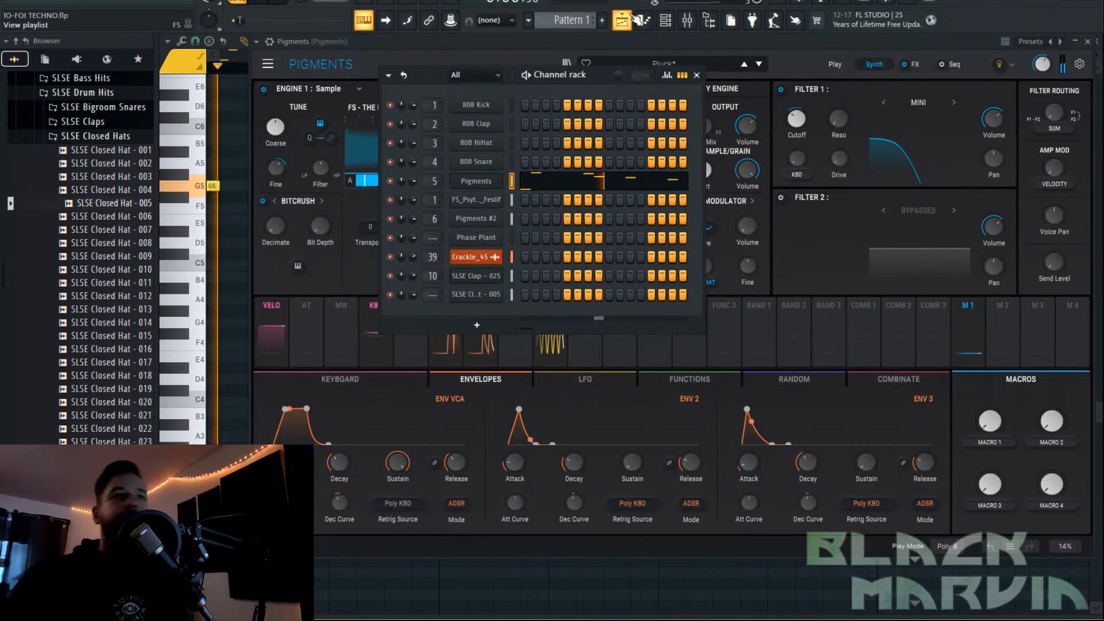
{"action": "left_click", "coordinate": [638, 18]}
{"action": "key", "text": "F6"}
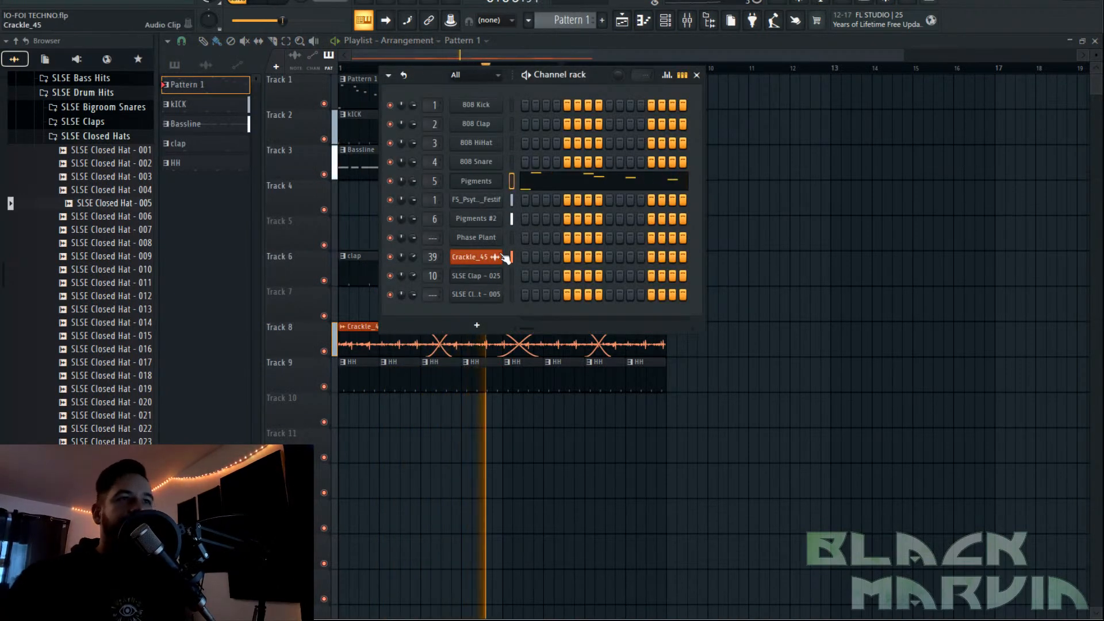
{"action": "left_click", "coordinate": [490, 224]}
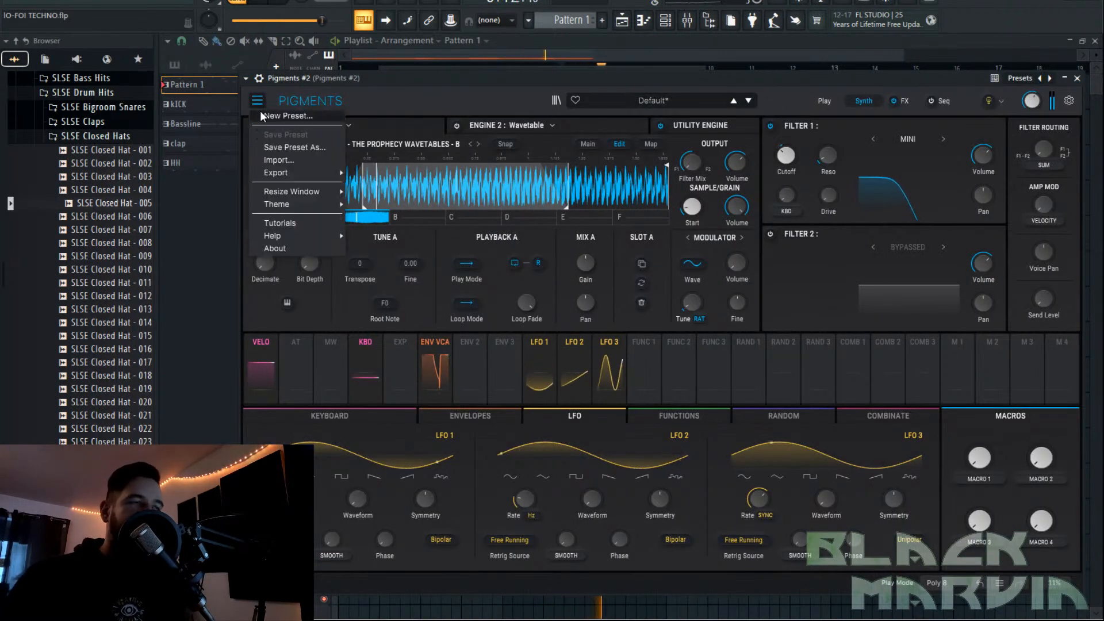
{"action": "left_click", "coordinate": [290, 148]}
{"action": "left_click", "coordinate": [437, 264]}
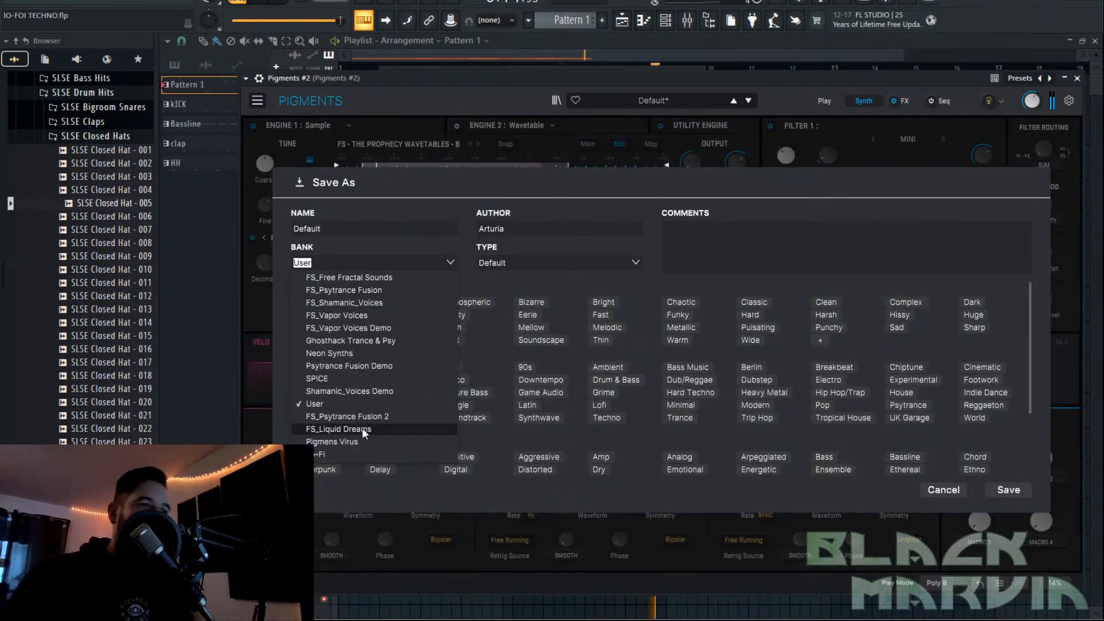
{"action": "left_click", "coordinate": [365, 453]}
{"action": "left_click", "coordinate": [354, 233]}
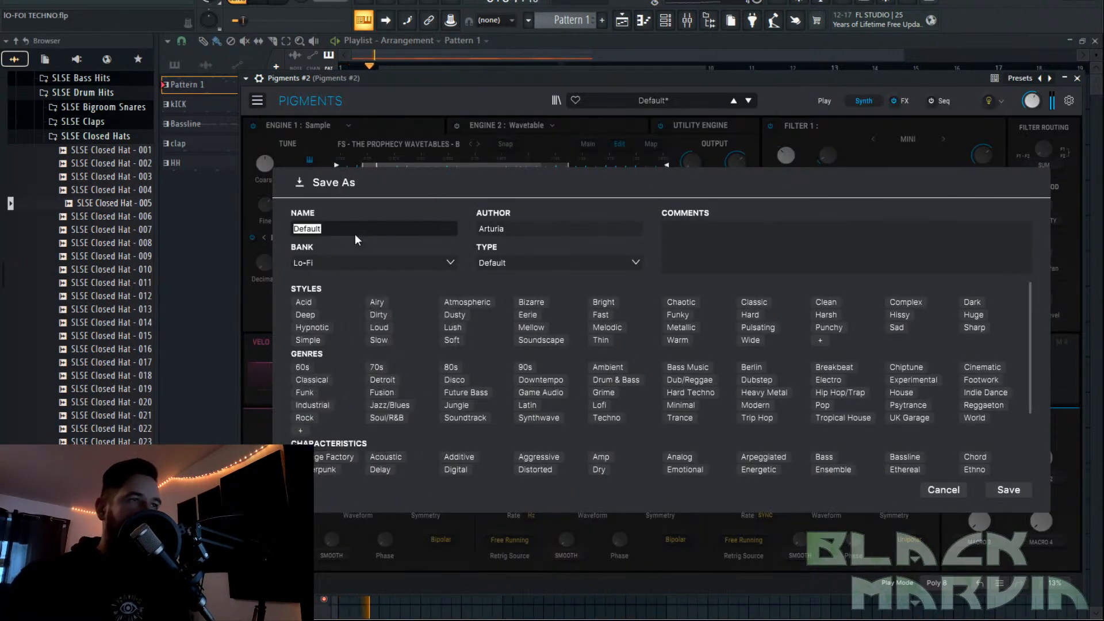
{"action": "type", "text": "Bassline"}
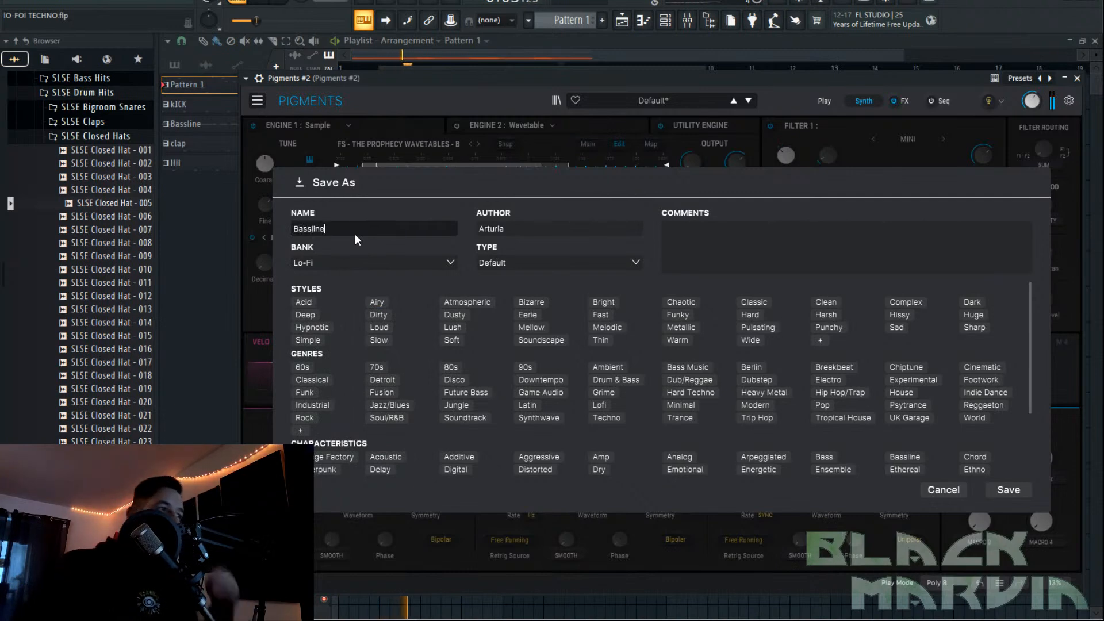
{"action": "key", "text": "Return"}
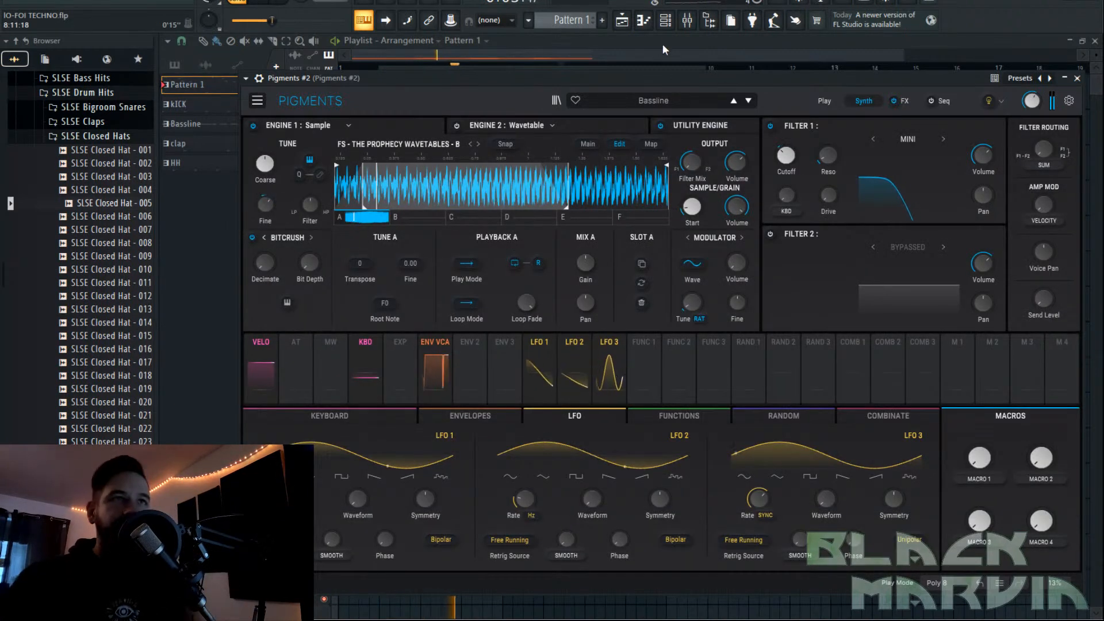
Open the Pigments pluck from the channel rack and raise its Macro 1 to about 0.356.
{"action": "left_click", "coordinate": [665, 21]}
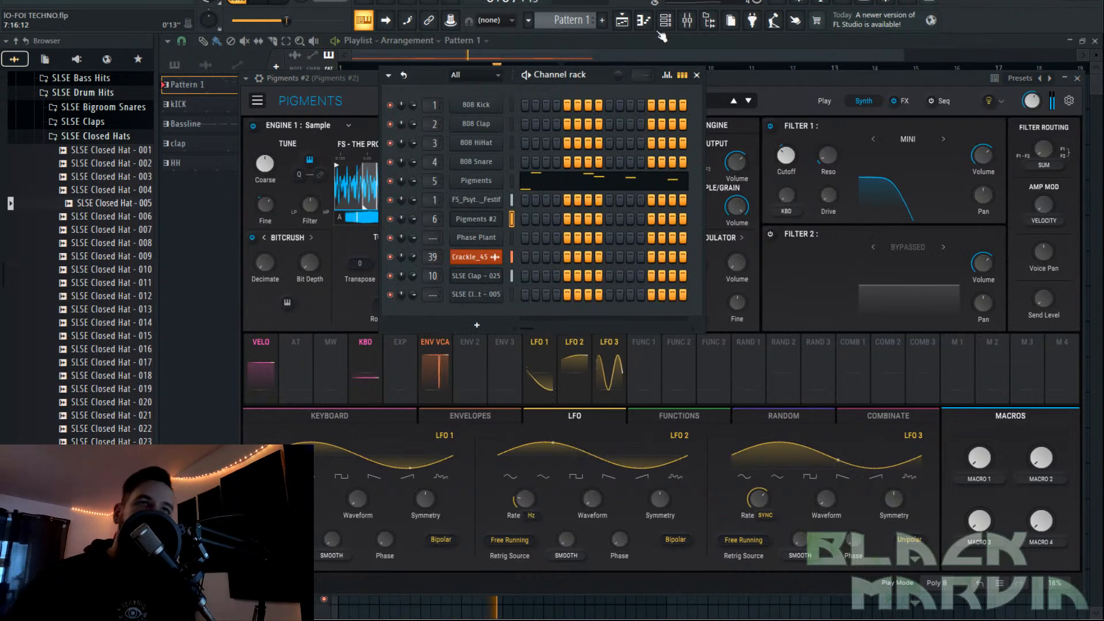
{"action": "left_click", "coordinate": [665, 20]}
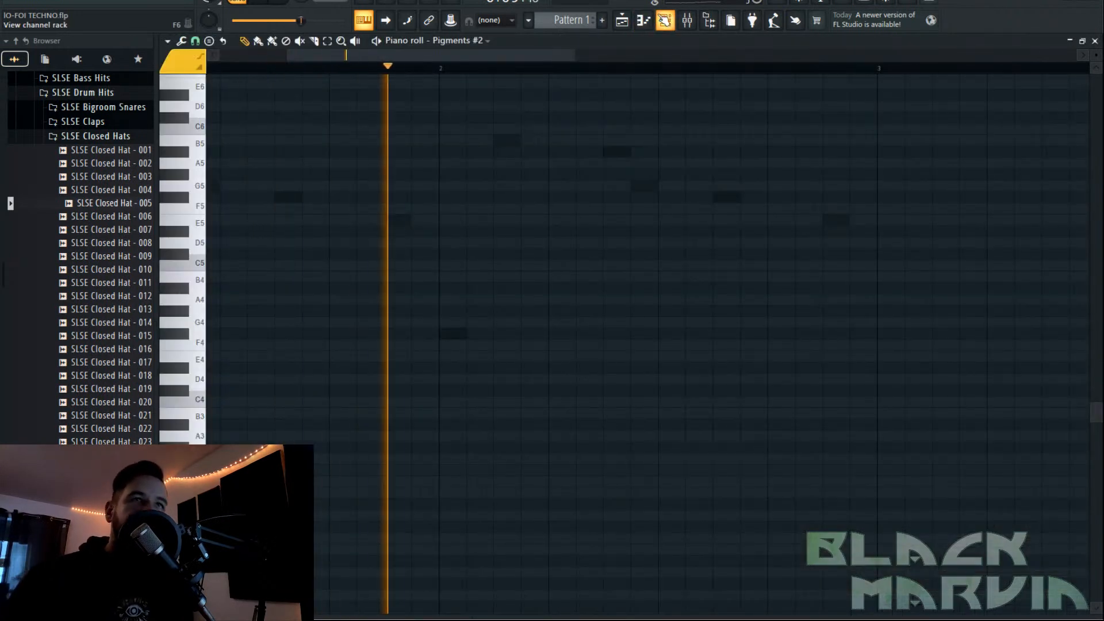
{"action": "left_click", "coordinate": [665, 20]}
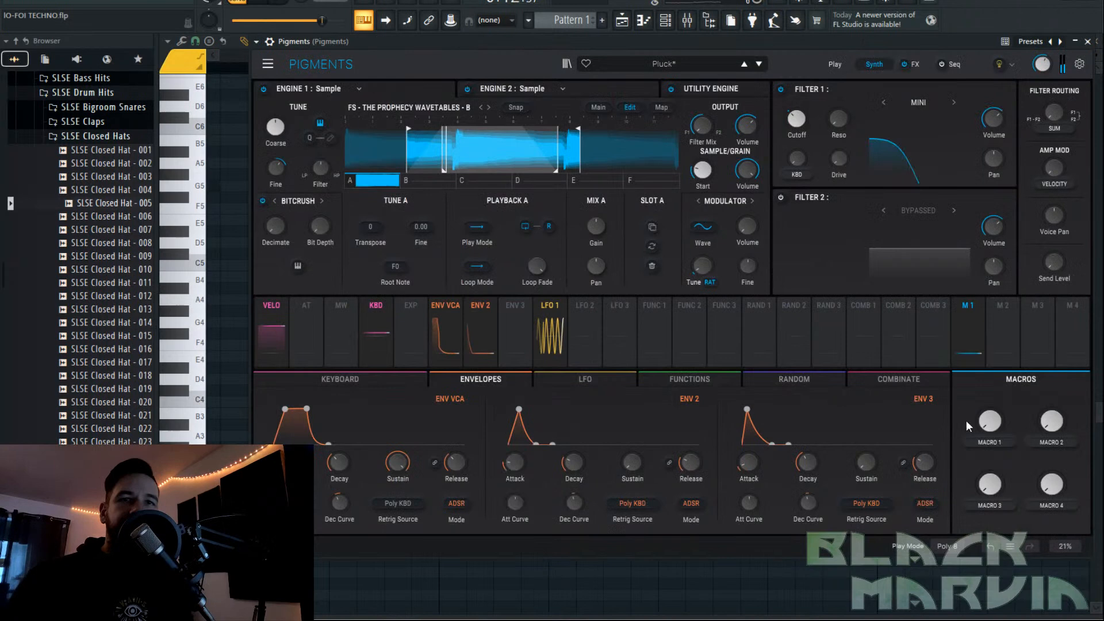
{"action": "mouse_move", "coordinate": [980, 423]}
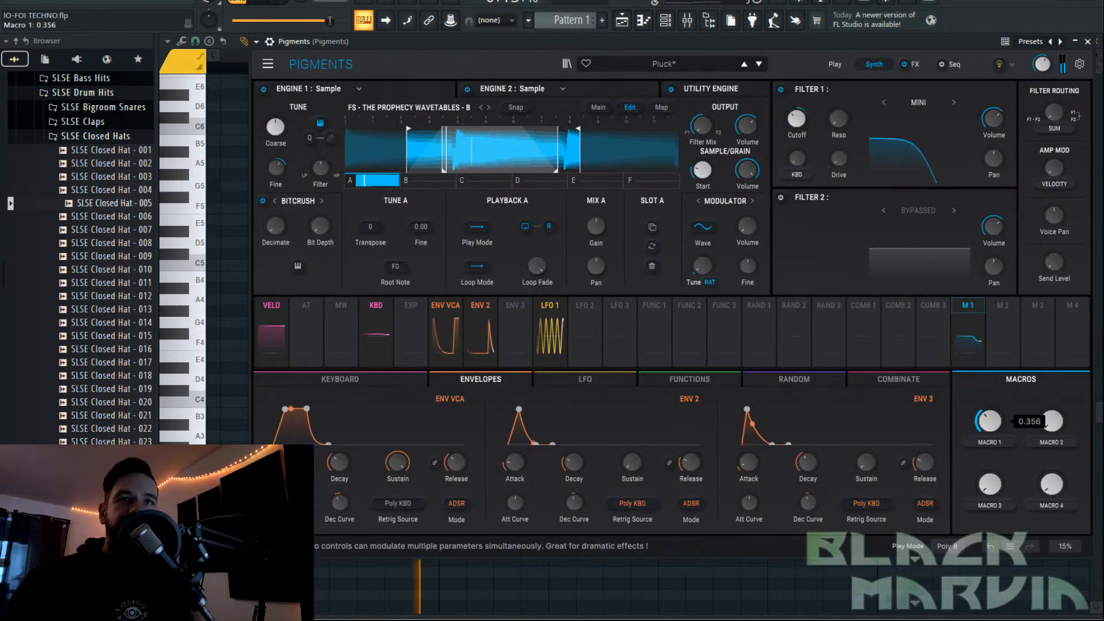
Review BritsonChannel and adjust the Fruity parametric EQ 2 band frequency on the Pigments mixer track, then return to the playlist.
{"action": "left_click", "coordinate": [688, 22]}
{"action": "right_click", "coordinate": [386, 227]}
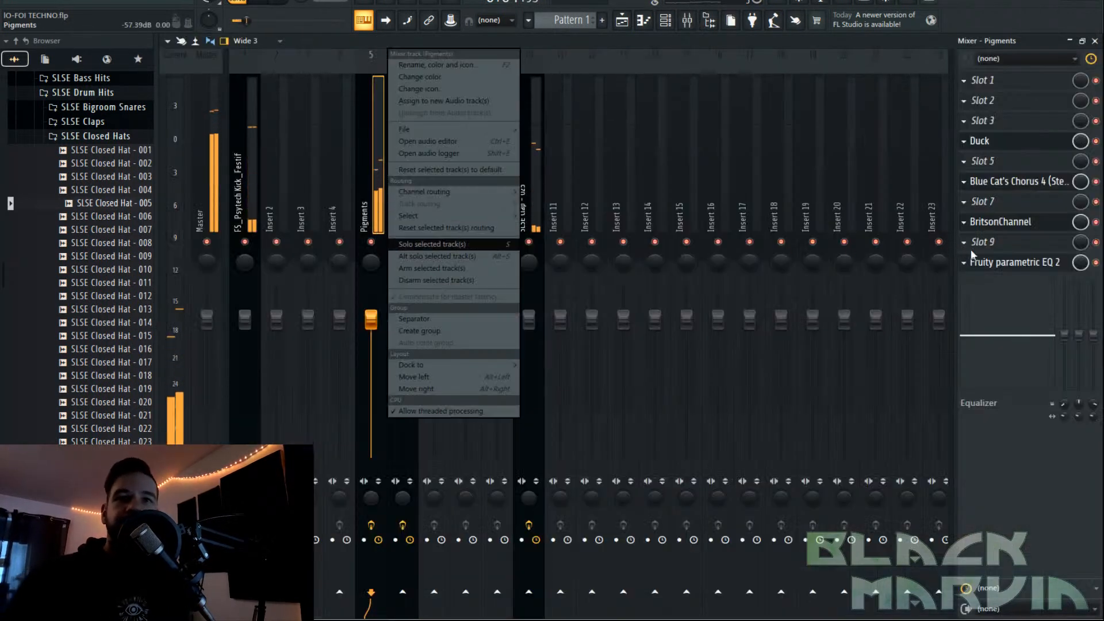
{"action": "left_click", "coordinate": [999, 262]}
{"action": "left_click", "coordinate": [1003, 262]}
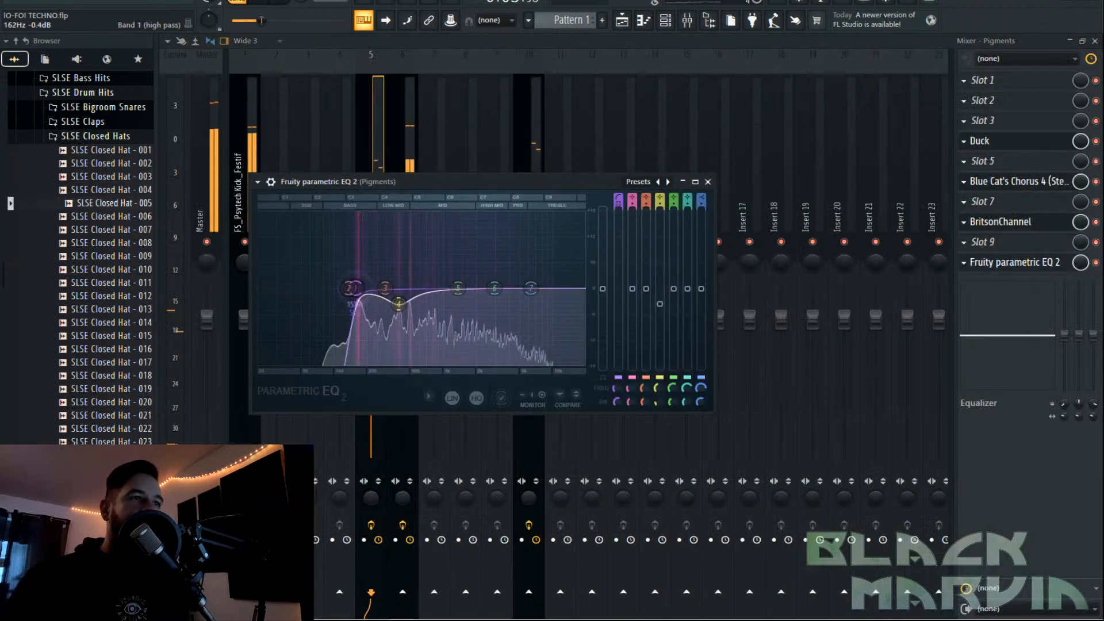
{"action": "left_click", "coordinate": [1000, 222]}
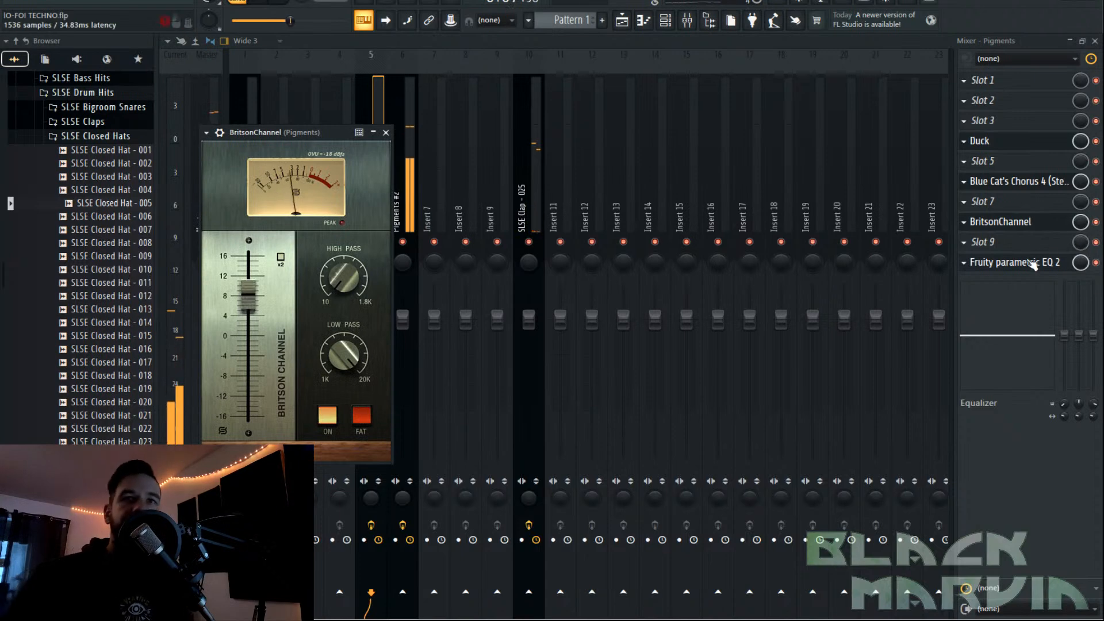
{"action": "left_click", "coordinate": [1003, 263]}
{"action": "left_click_drag", "start_coordinate": [371, 288], "coordinate": [376, 288]}
{"action": "left_click", "coordinate": [621, 20]}
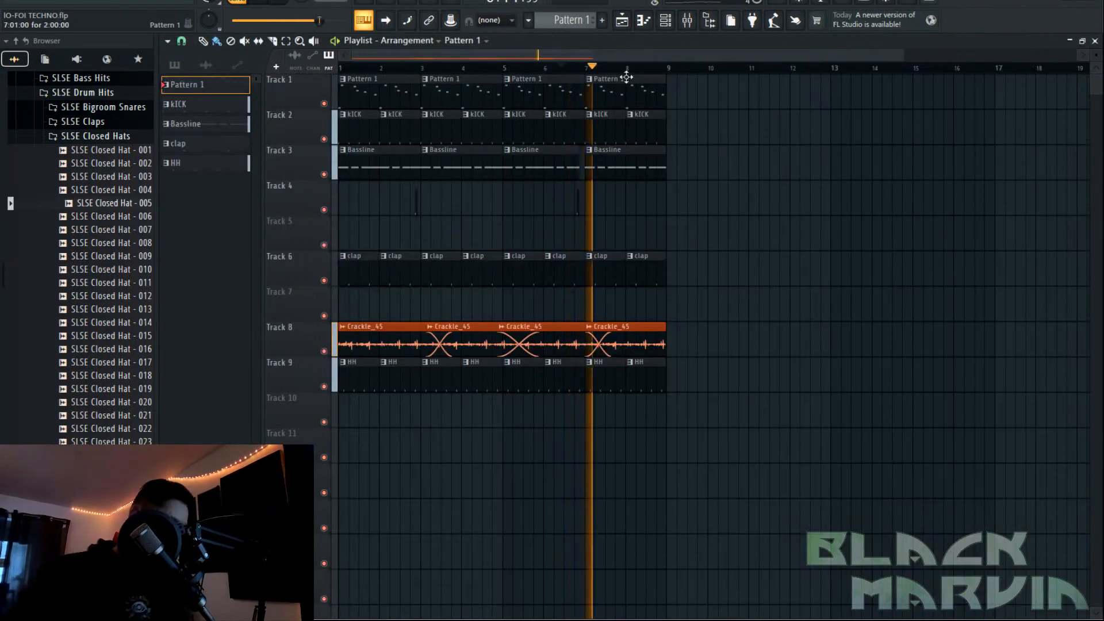
{"action": "scroll", "coordinate": [681, 71], "scroll_direction": "down", "scroll_amount": 2}
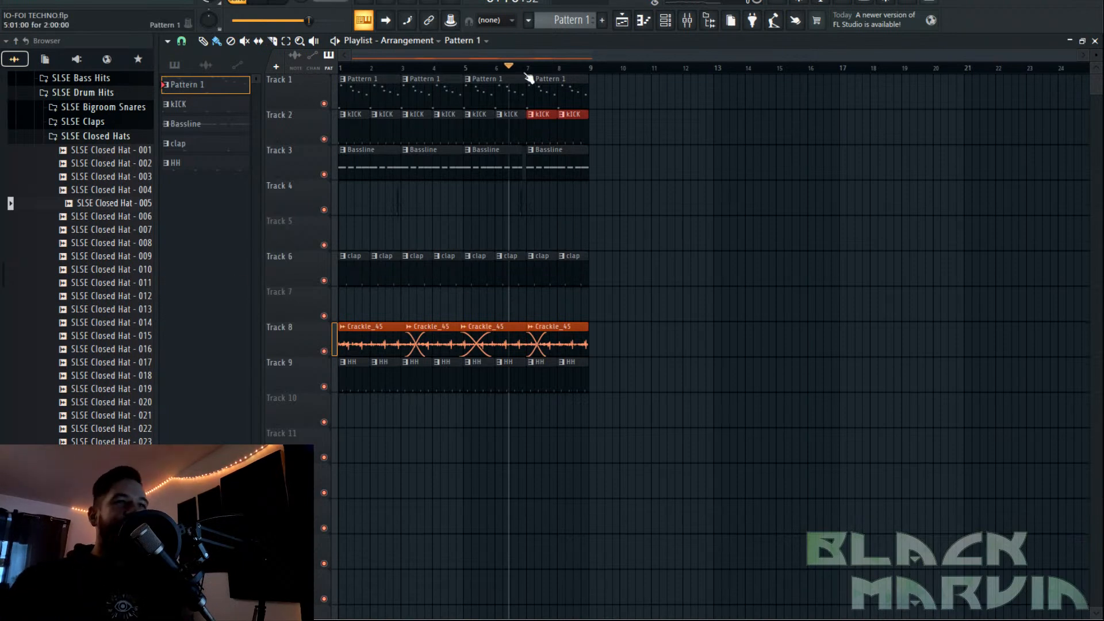
{"action": "left_click", "coordinate": [603, 164]}
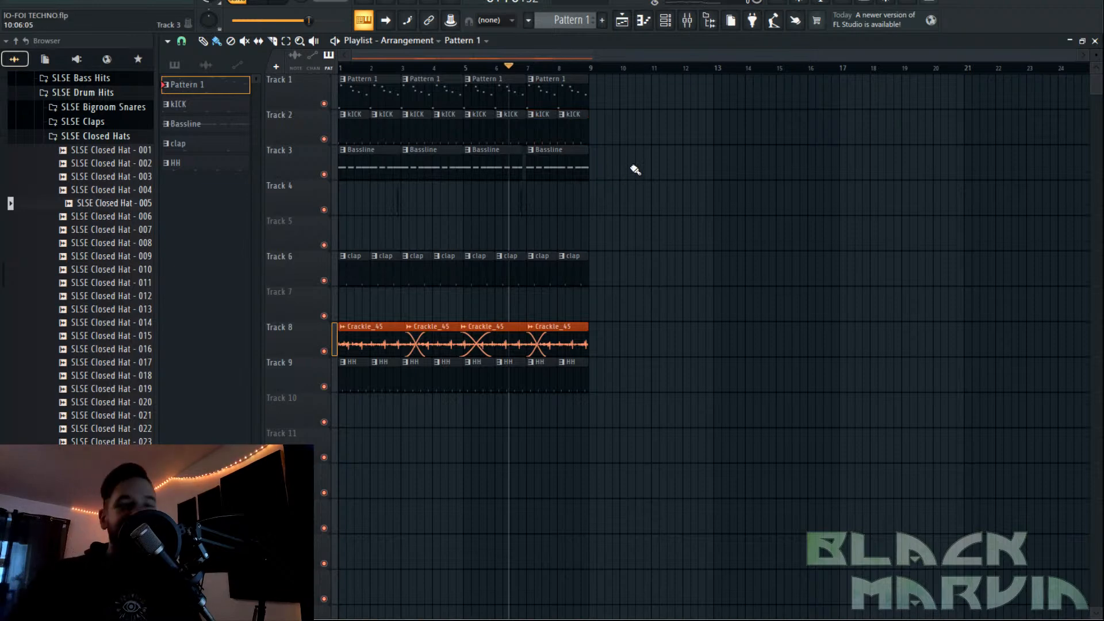
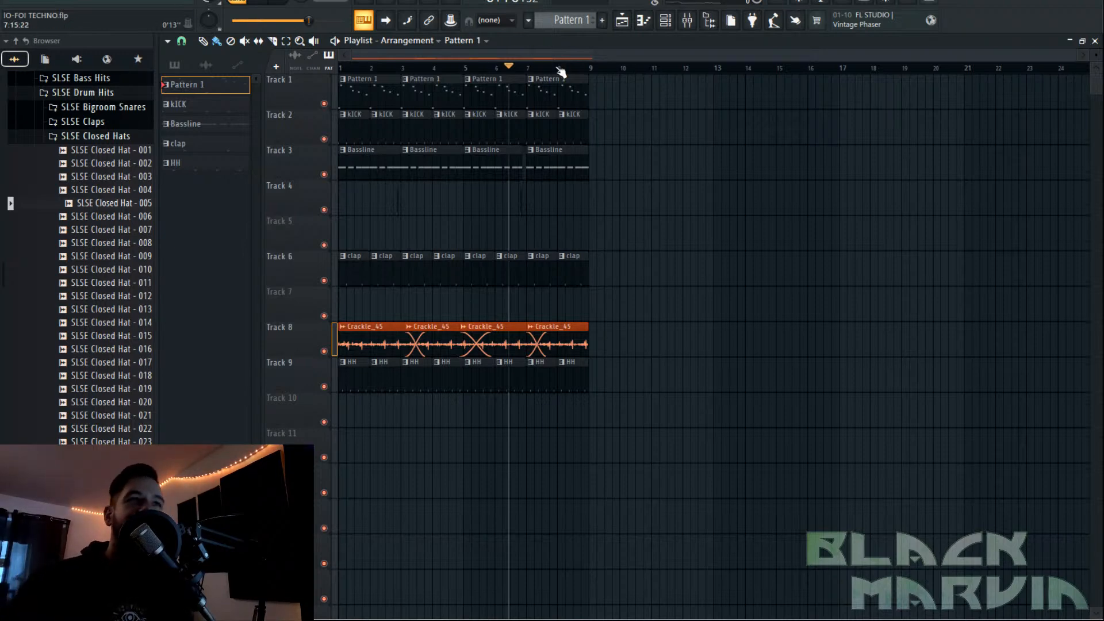
{"action": "scroll", "coordinate": [551, 60], "scroll_direction": "up", "scroll_amount": 2}
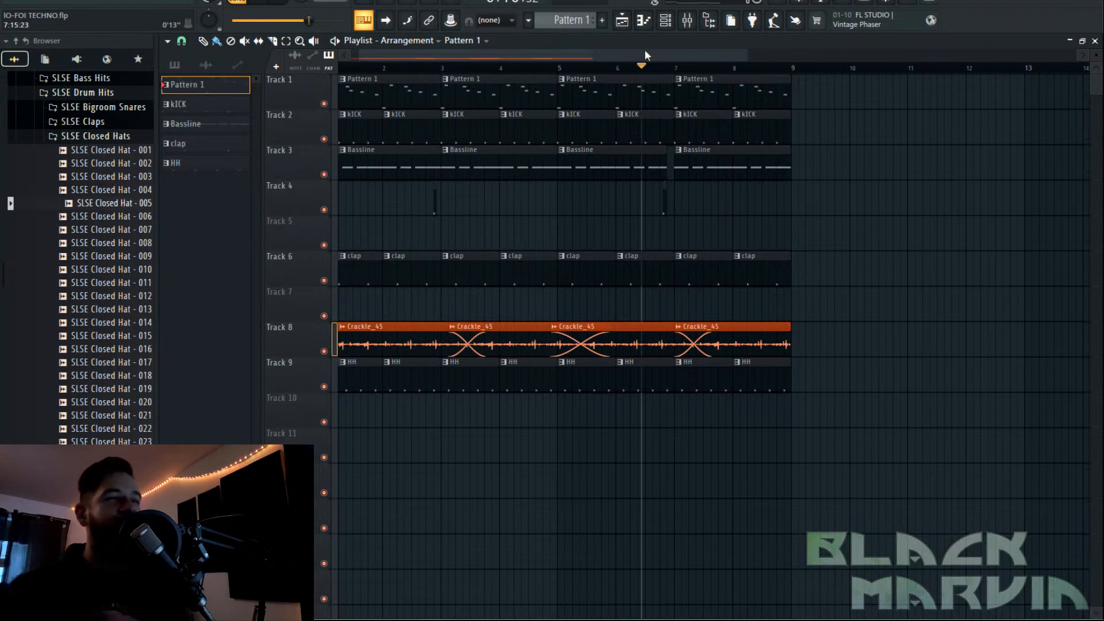
Route the SLSE Closed Hat - 005 channel to mixer insert 20.
{"action": "left_click", "coordinate": [665, 21]}
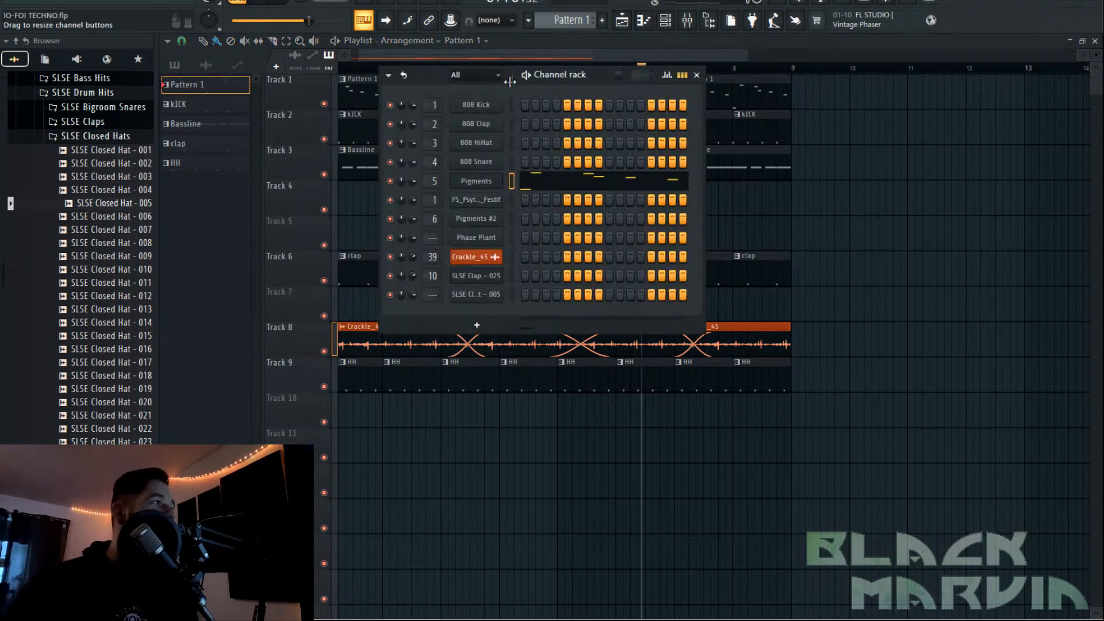
{"action": "left_click", "coordinate": [478, 295]}
{"action": "left_click", "coordinate": [686, 21]}
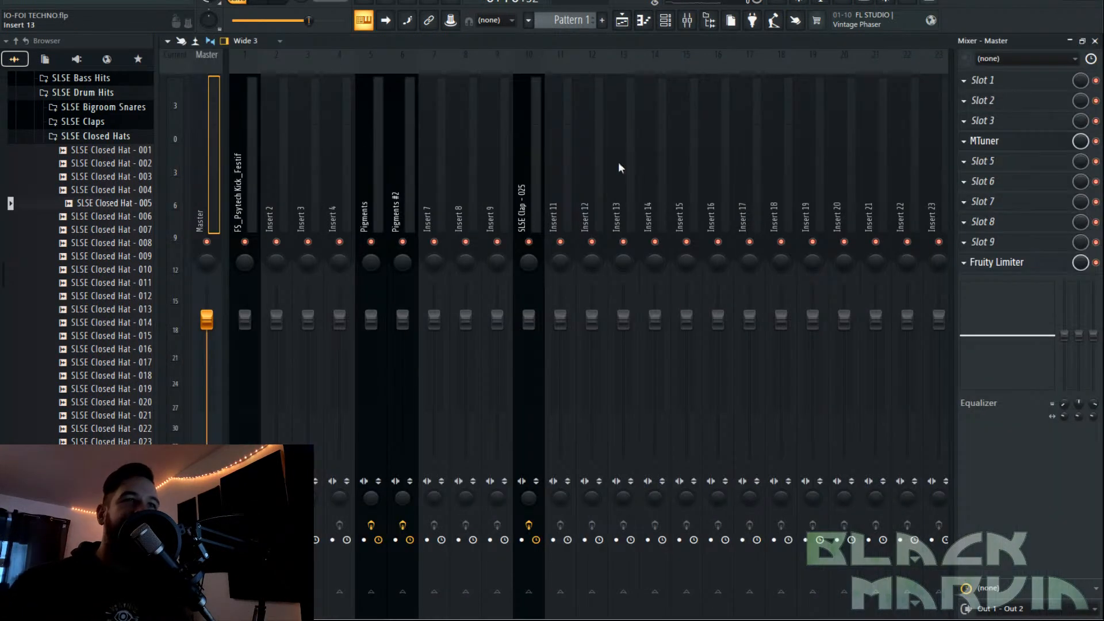
{"action": "scroll", "coordinate": [728, 167], "scroll_direction": "down", "scroll_amount": 3}
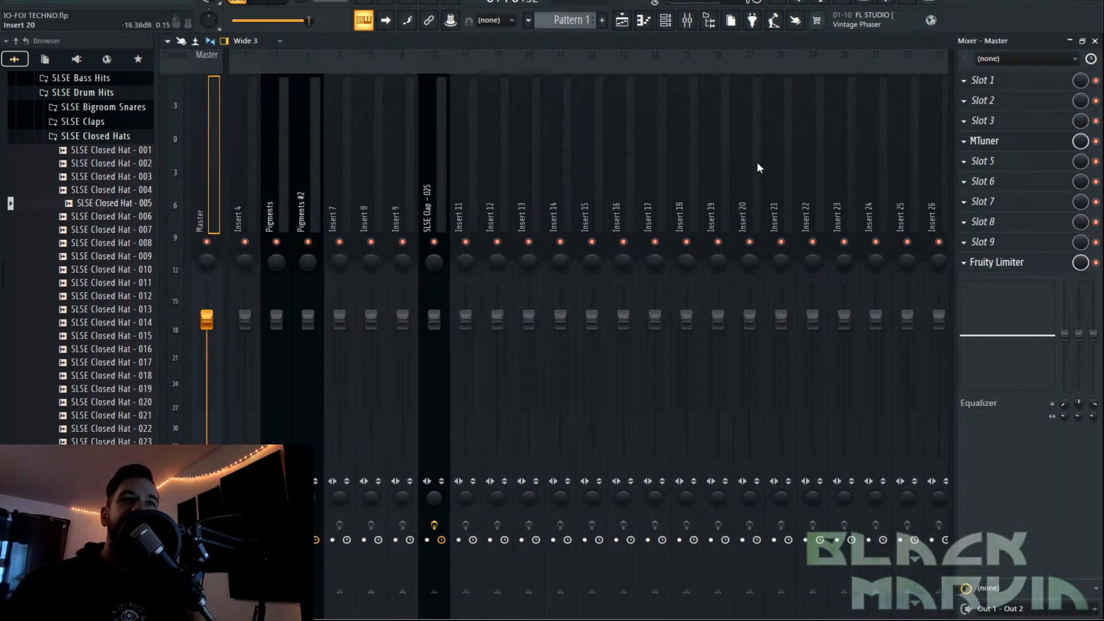
{"action": "right_click", "coordinate": [758, 167]}
{"action": "mouse_move", "coordinate": [815, 186]}
{"action": "left_click", "coordinate": [743, 190]}
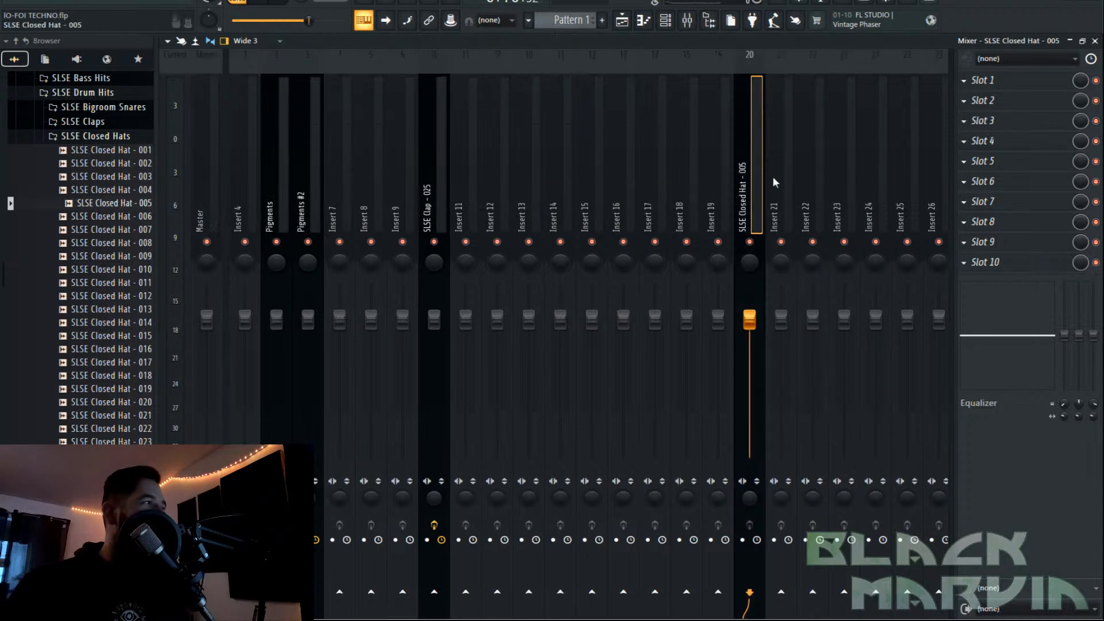
Add Fruity parametric EQ 2 in slot 5 of the closed hat track, load its HP preset and raise the high-pass frequency.
{"action": "left_click", "coordinate": [983, 161]}
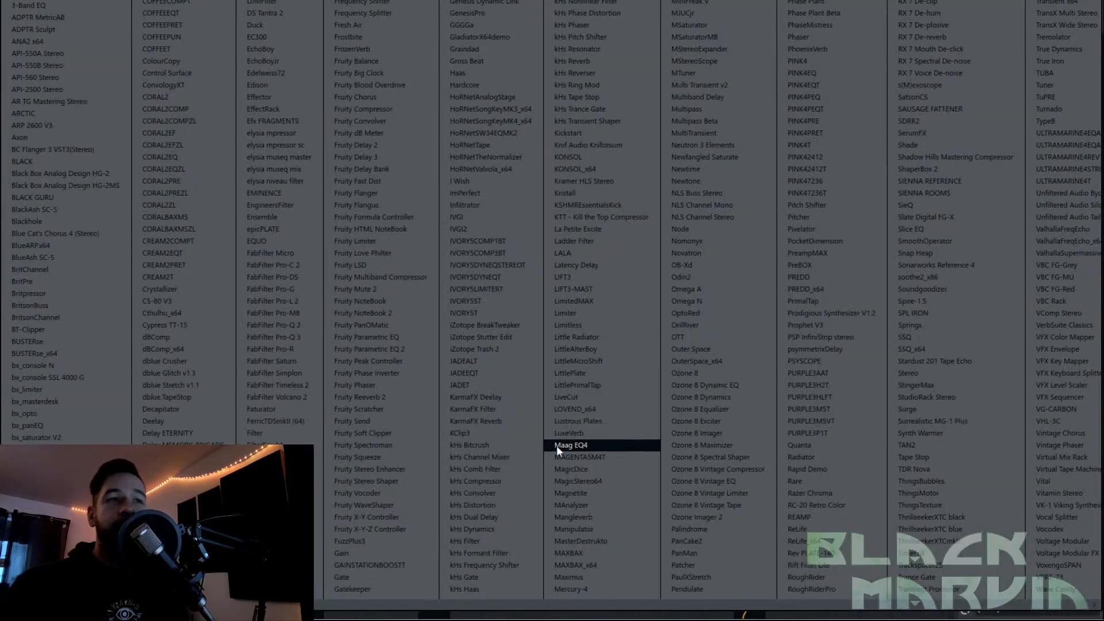
{"action": "left_click", "coordinate": [376, 348]}
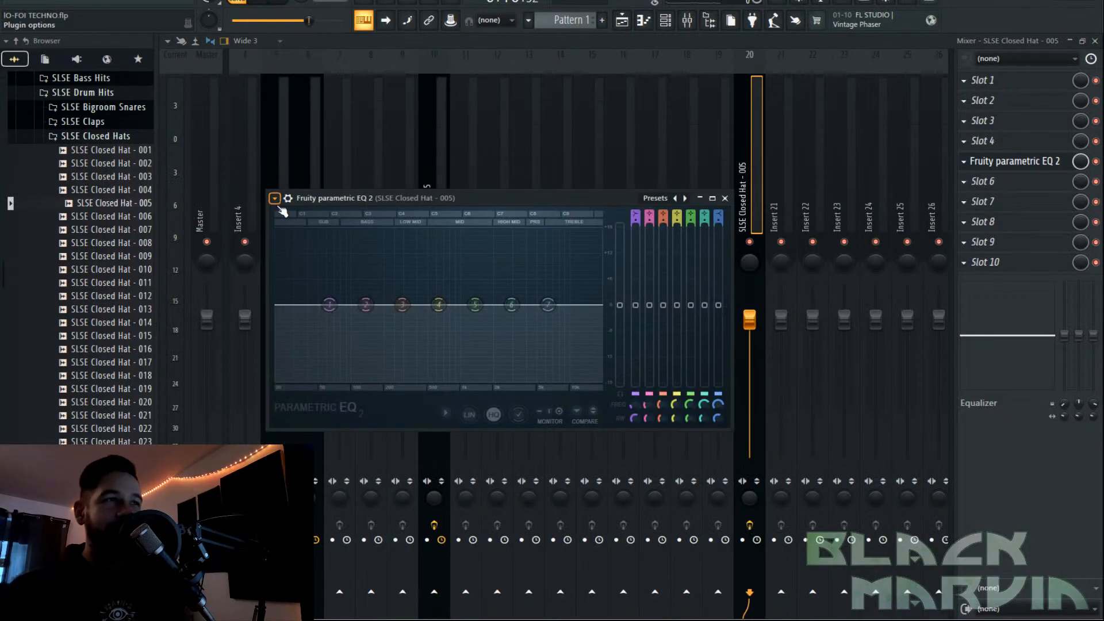
{"action": "left_click", "coordinate": [274, 198]}
{"action": "mouse_move", "coordinate": [290, 245]}
{"action": "left_click", "coordinate": [454, 270]}
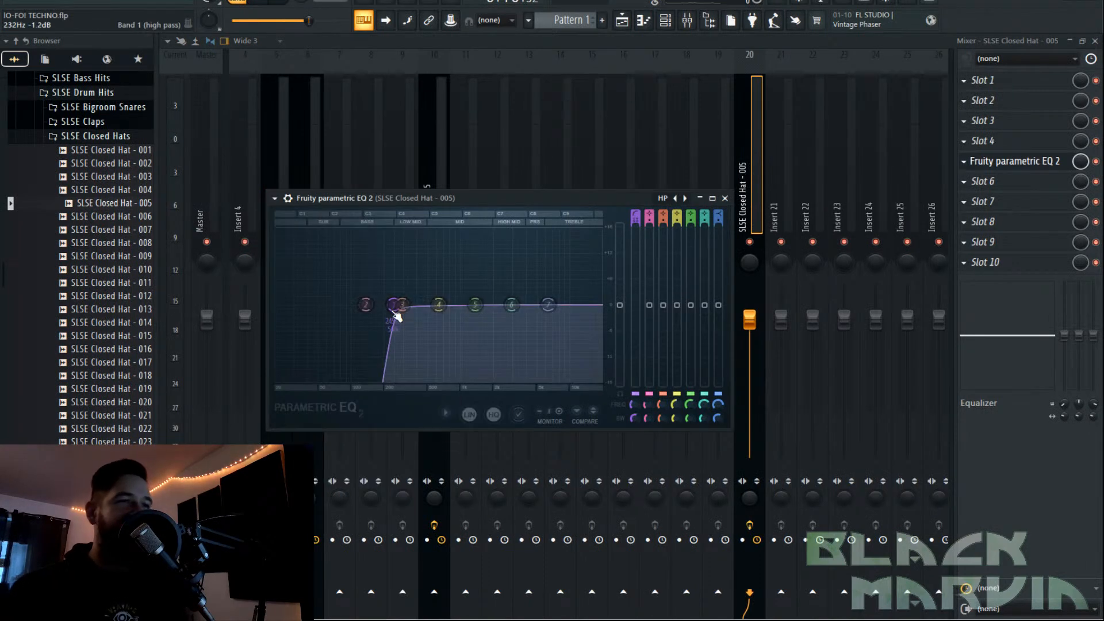
{"action": "left_click_drag", "start_coordinate": [439, 304], "coordinate": [470, 323]}
{"action": "key", "text": "Escape"}
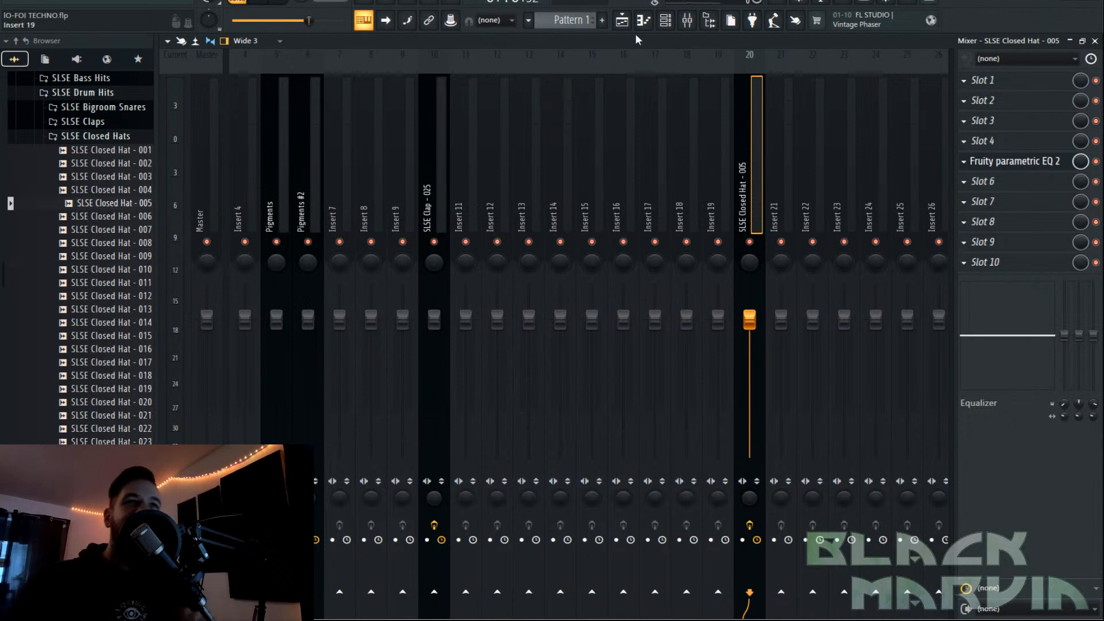
Return to the playlist and create a new pattern named atmo.
{"action": "left_click", "coordinate": [621, 21]}
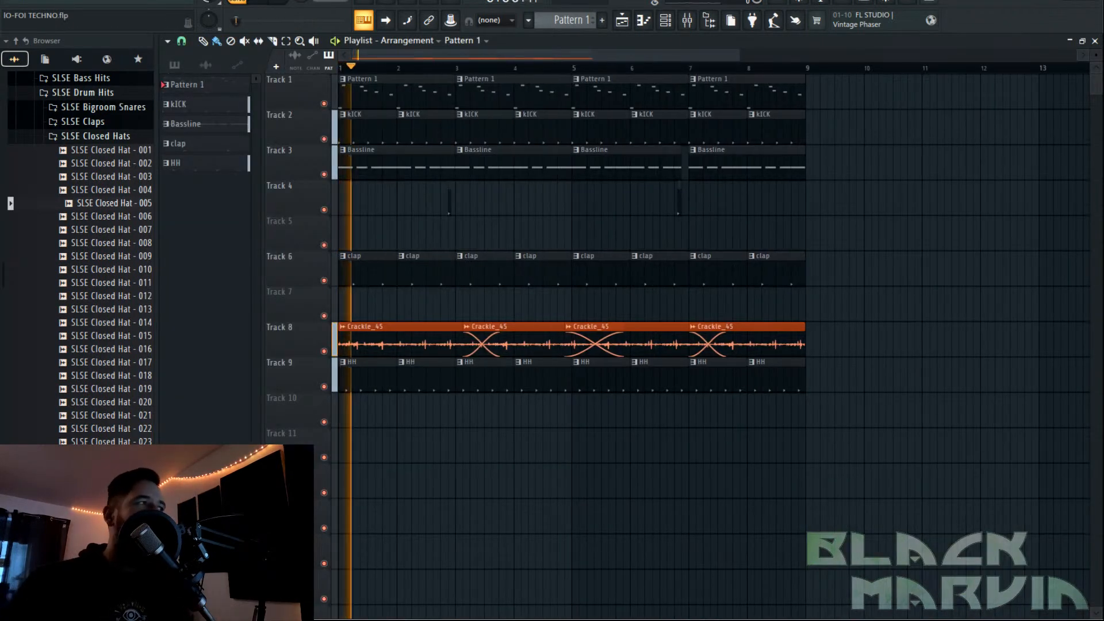
{"action": "left_click", "coordinate": [602, 20]}
{"action": "type", "text": "atmo"}
{"action": "key", "text": "Return"}
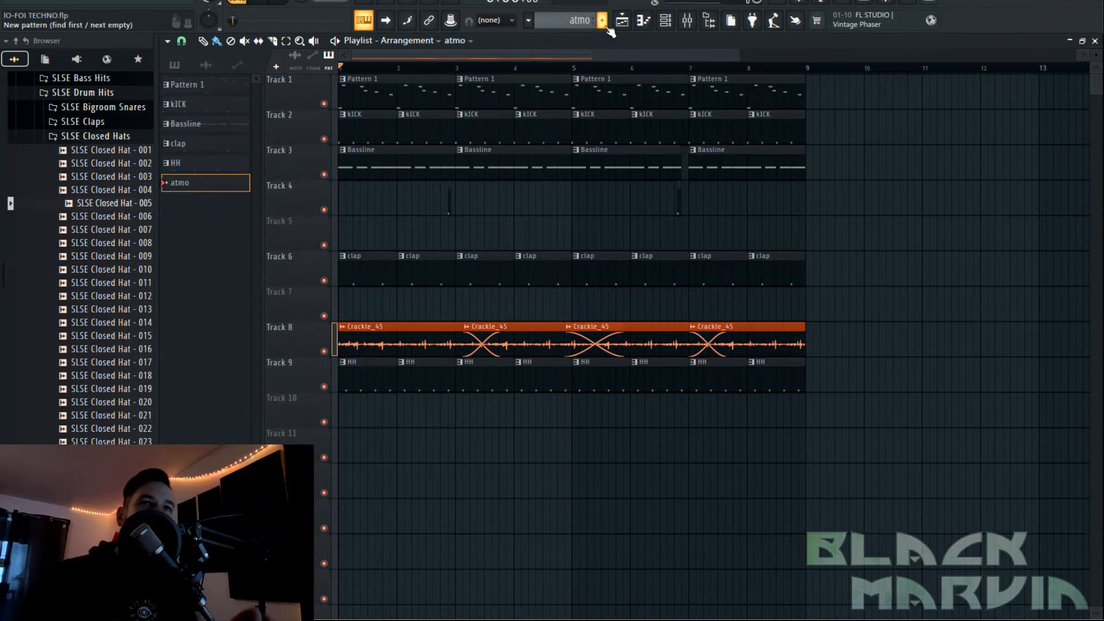
Delete the Phase Plant channel from the channel rack.
{"action": "left_click", "coordinate": [665, 21]}
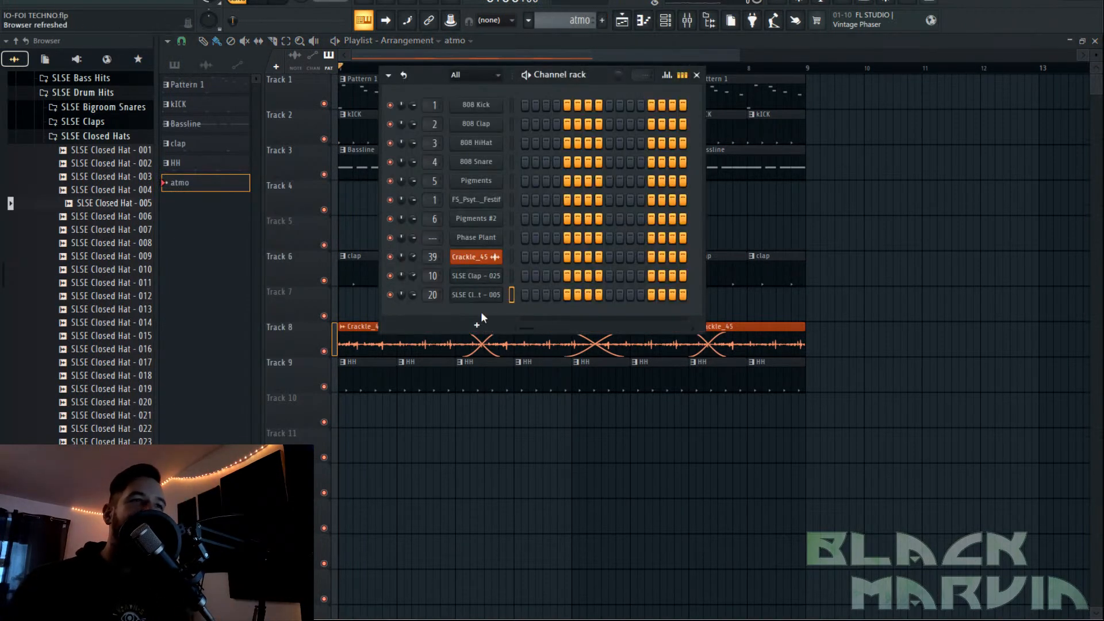
{"action": "right_click", "coordinate": [486, 238]}
{"action": "left_click", "coordinate": [568, 387]}
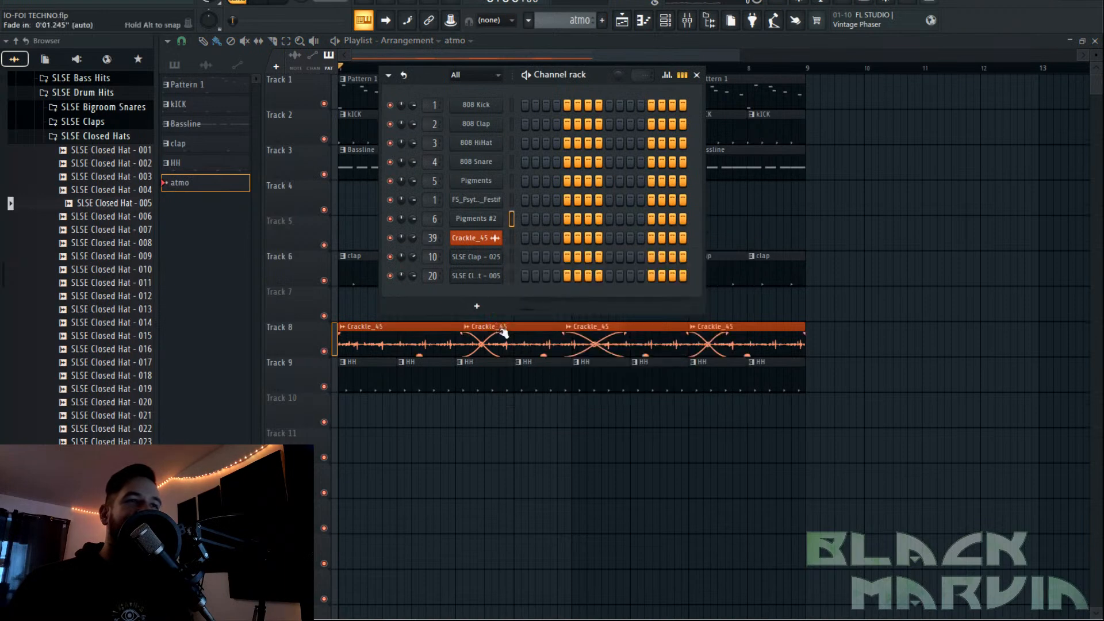
Add a third Pigments instrument channel and reset it to the Default preset.
{"action": "left_click", "coordinate": [478, 300]}
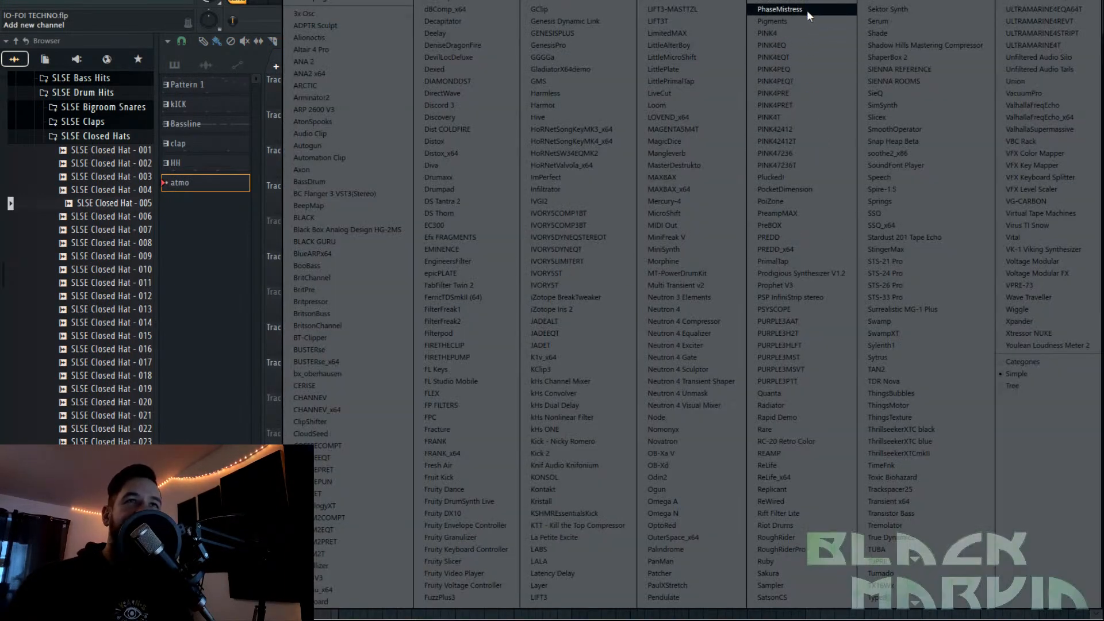
{"action": "left_click", "coordinate": [772, 21]}
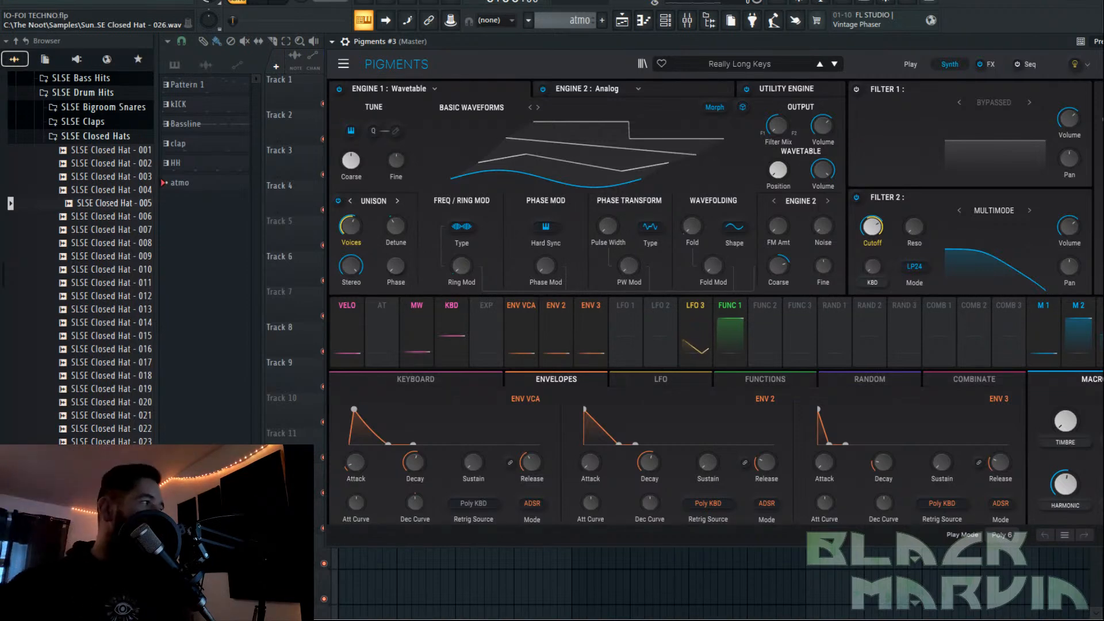
{"action": "key", "text": "space"}
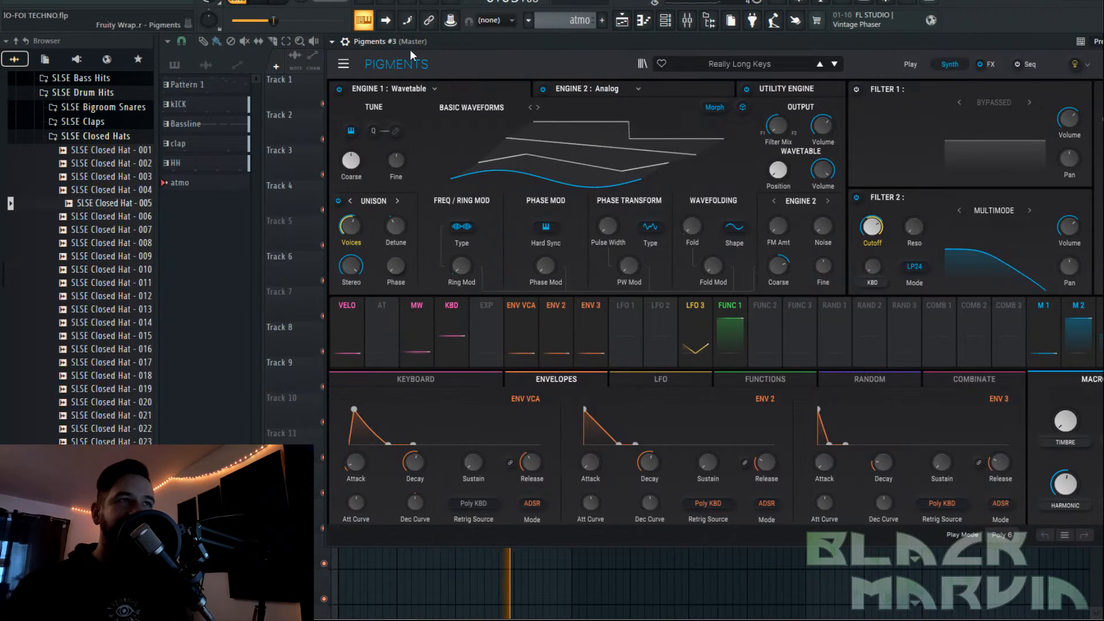
{"action": "left_click", "coordinate": [340, 67]}
{"action": "left_click", "coordinate": [379, 79]}
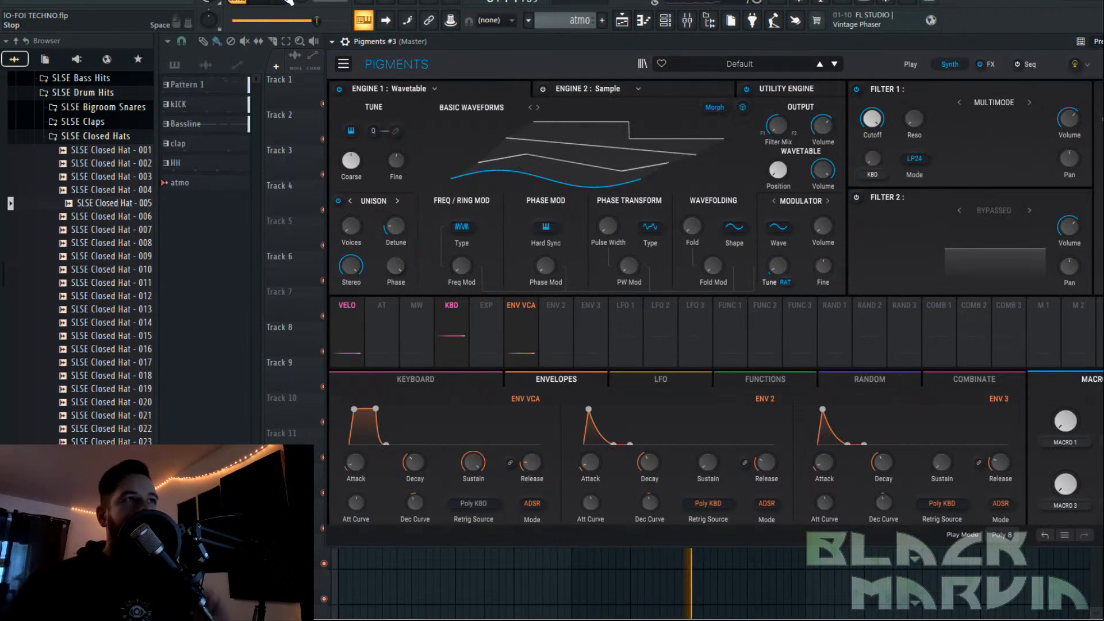
{"action": "left_click", "coordinate": [289, 3]}
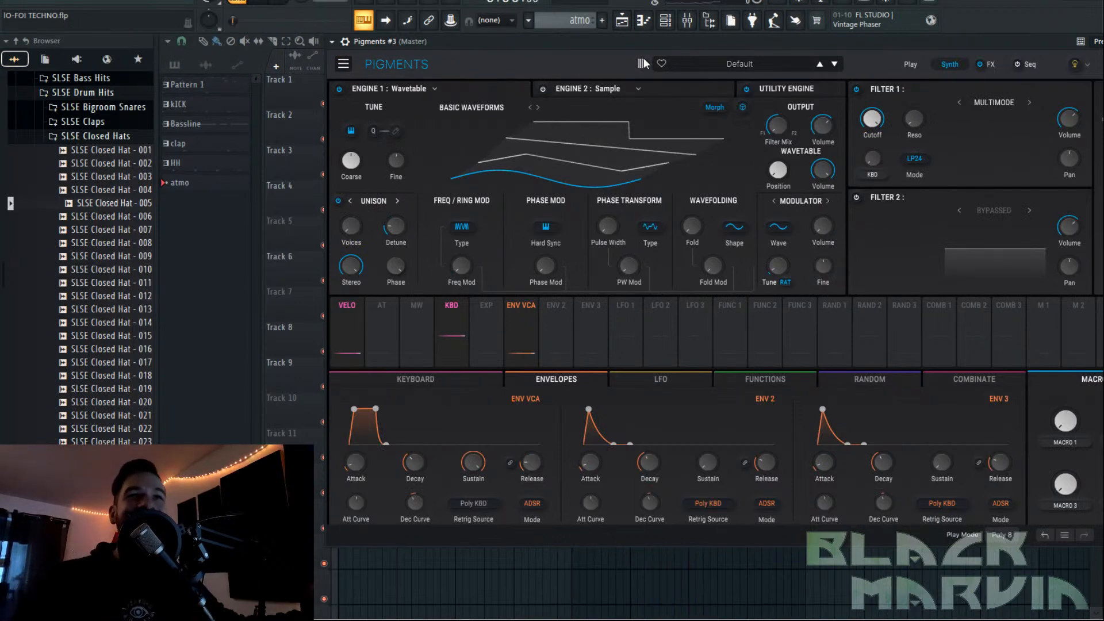
Switch Pigments Engine 1 to Sample and load FS - The Prophecy Wavetables - Borg - Various 04 from the file explorer.
{"action": "left_click", "coordinate": [415, 88]}
{"action": "left_click", "coordinate": [471, 126]}
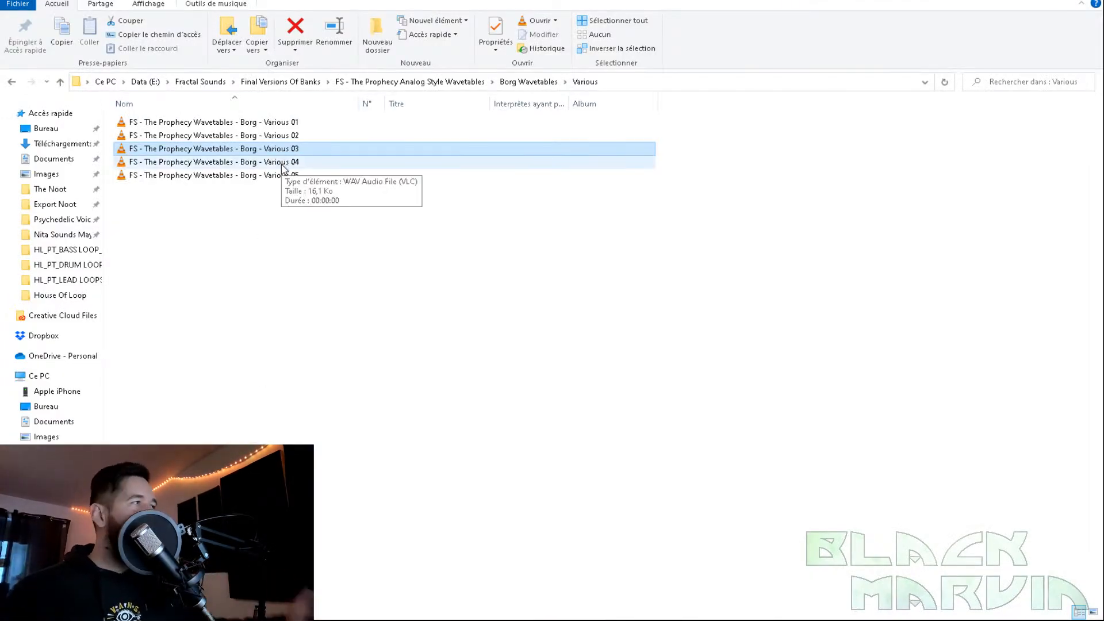
{"action": "left_click_drag", "start_coordinate": [290, 165], "coordinate": [474, 167]}
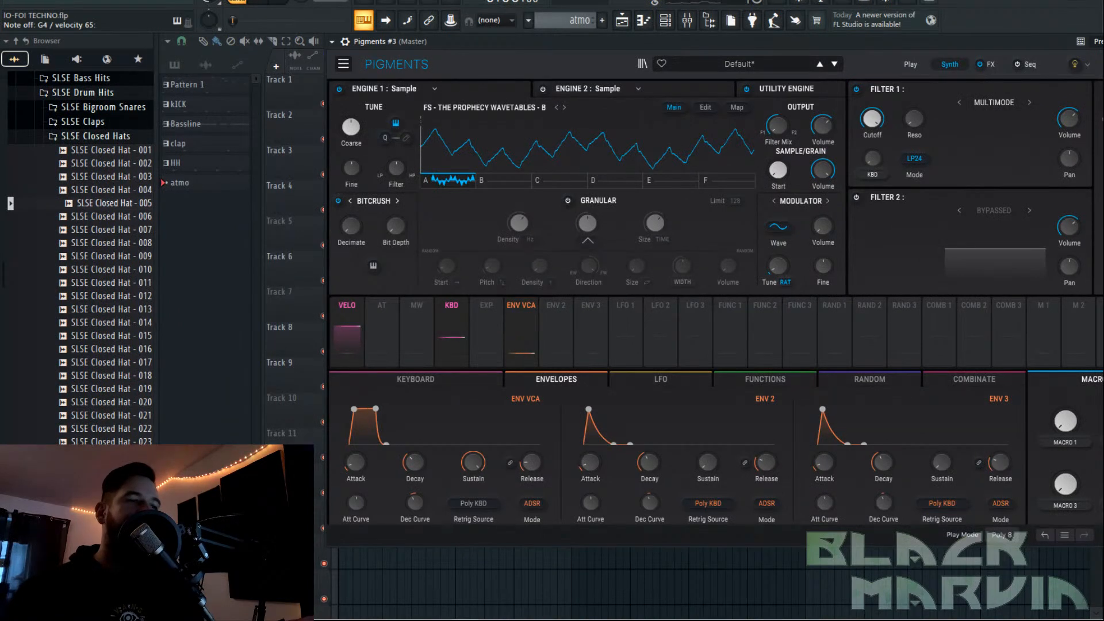
Load FS - The Prophecy Wavetables - Borg - Various 05 as the Engine 1 sample and turn on Granular mode.
{"action": "key", "text": "alt+Tab"}
{"action": "left_click_drag", "start_coordinate": [270, 171], "coordinate": [534, 157]}
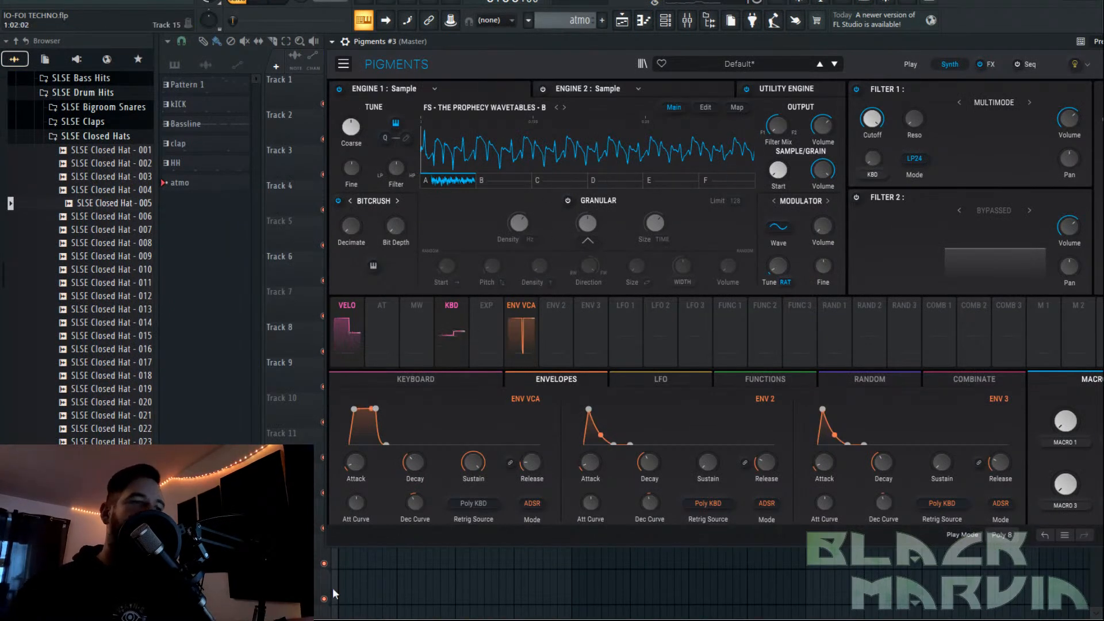
{"action": "key", "text": "alt+Tab"}
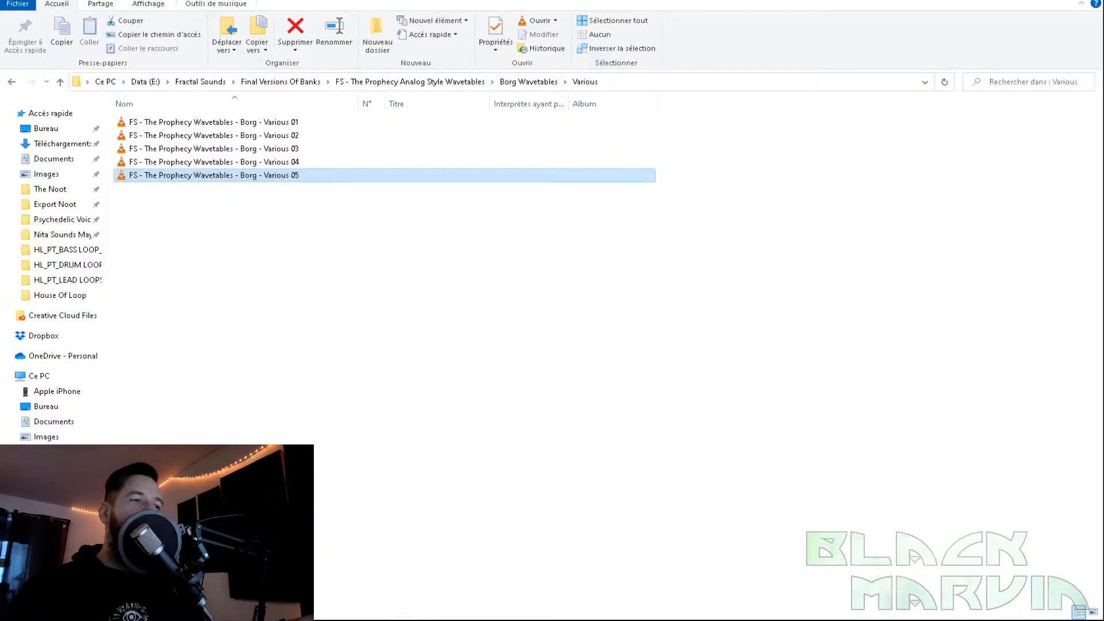
{"action": "key", "text": "alt+Tab"}
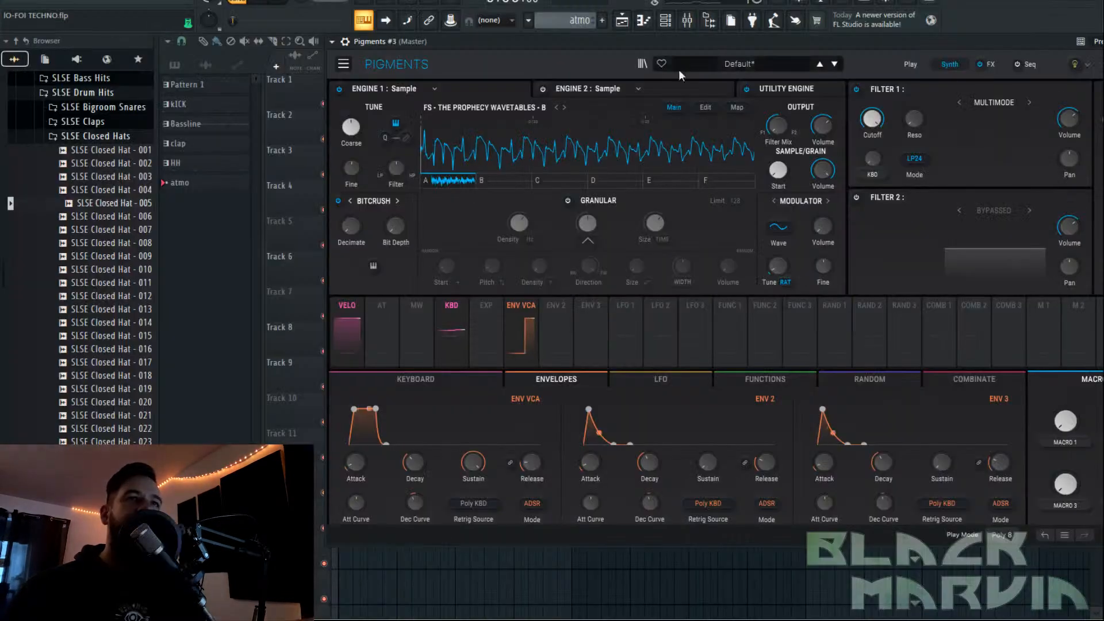
{"action": "left_click", "coordinate": [567, 200]}
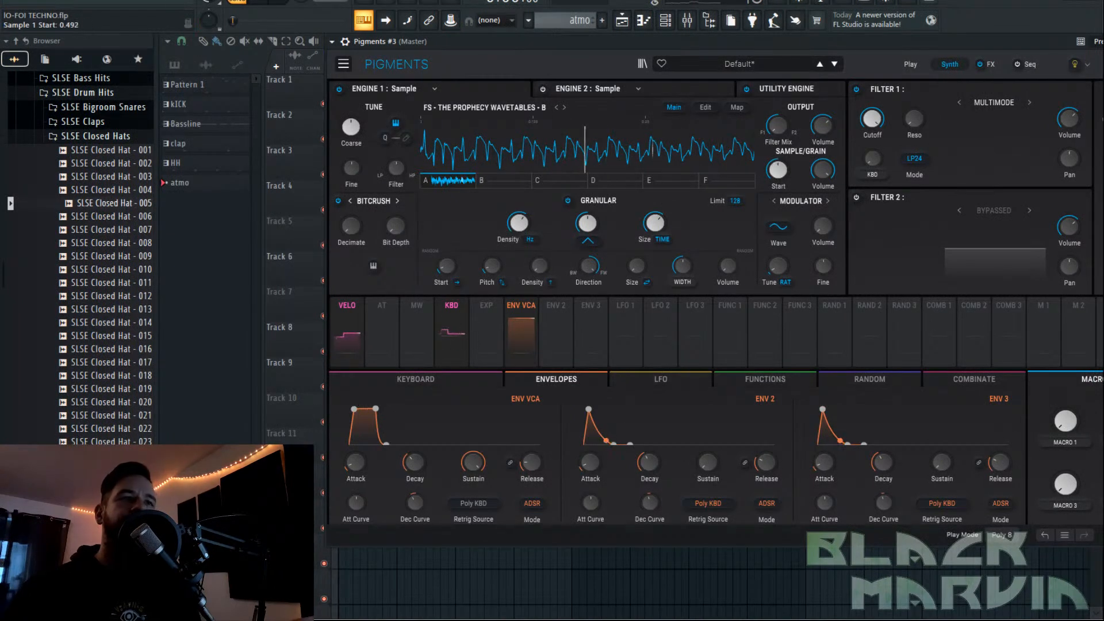
Set the Engine 1 grain Density to 8.11 Hz and lower the Filter 1 cutoff to 961 Hz.
{"action": "left_click_drag", "start_coordinate": [522, 223], "coordinate": [521, 202]}
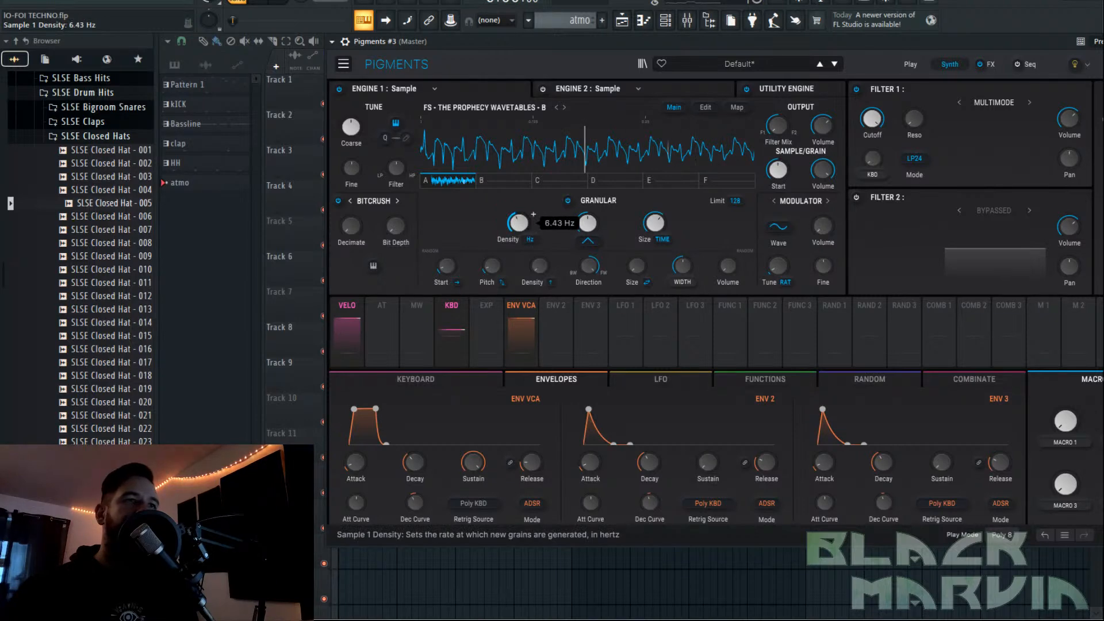
{"action": "left_click_drag", "start_coordinate": [518, 223], "coordinate": [518, 221]}
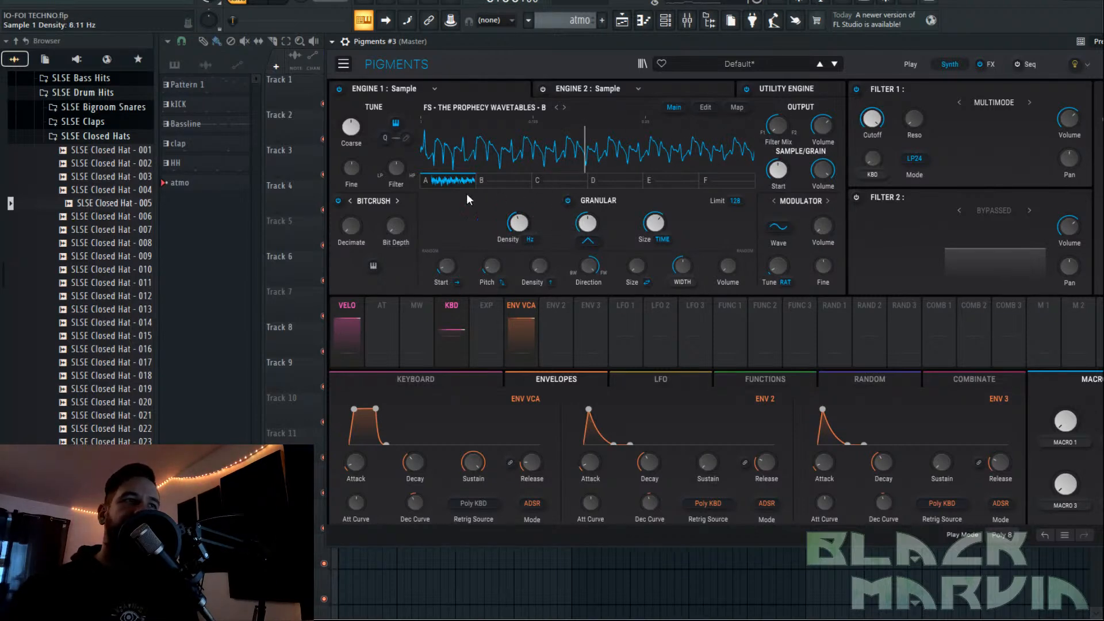
{"action": "left_click_drag", "start_coordinate": [872, 119], "coordinate": [872, 167]}
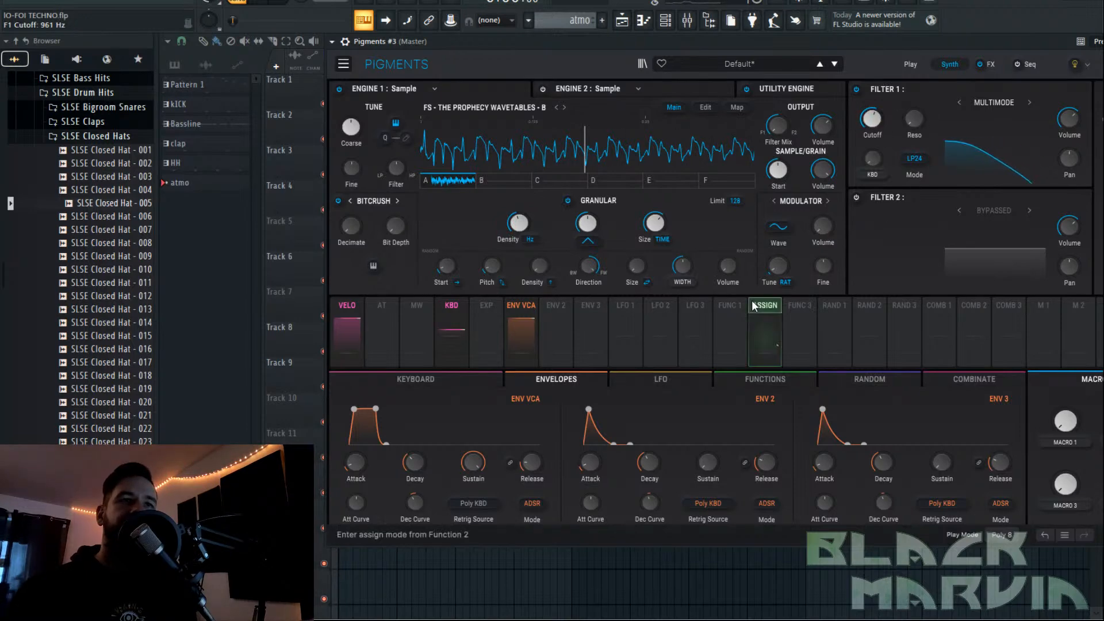
Modulate the grain Density with LFO 1, giving that LFO a square waveform and a Smooth time of 4.00 s.
{"action": "left_click", "coordinate": [526, 226]}
{"action": "left_click", "coordinate": [675, 384]}
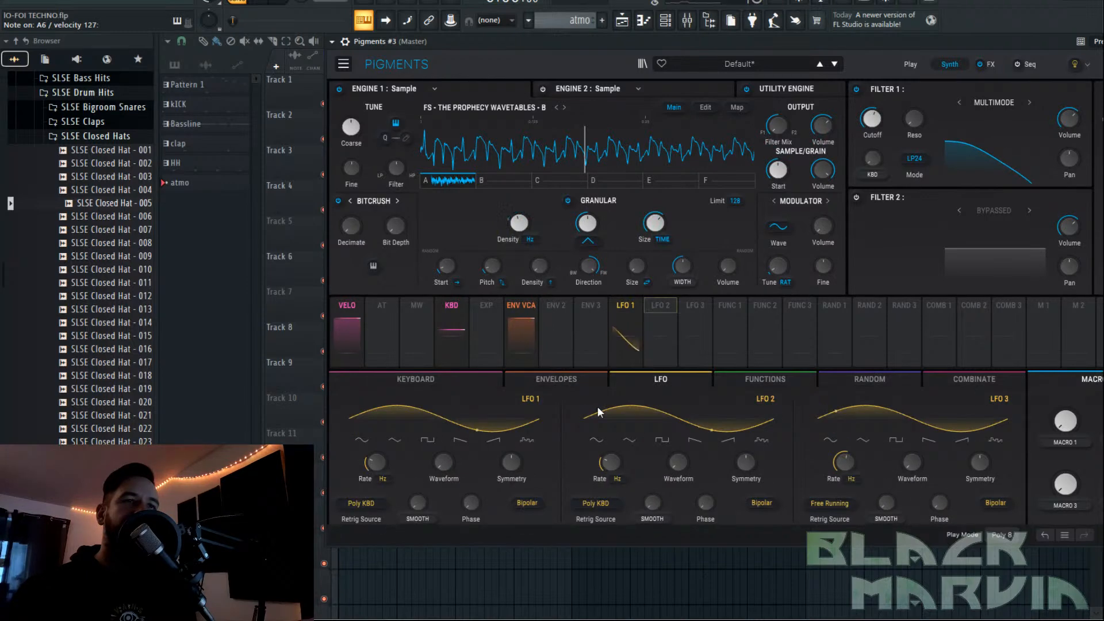
{"action": "left_click_drag", "start_coordinate": [444, 468], "coordinate": [443, 454]}
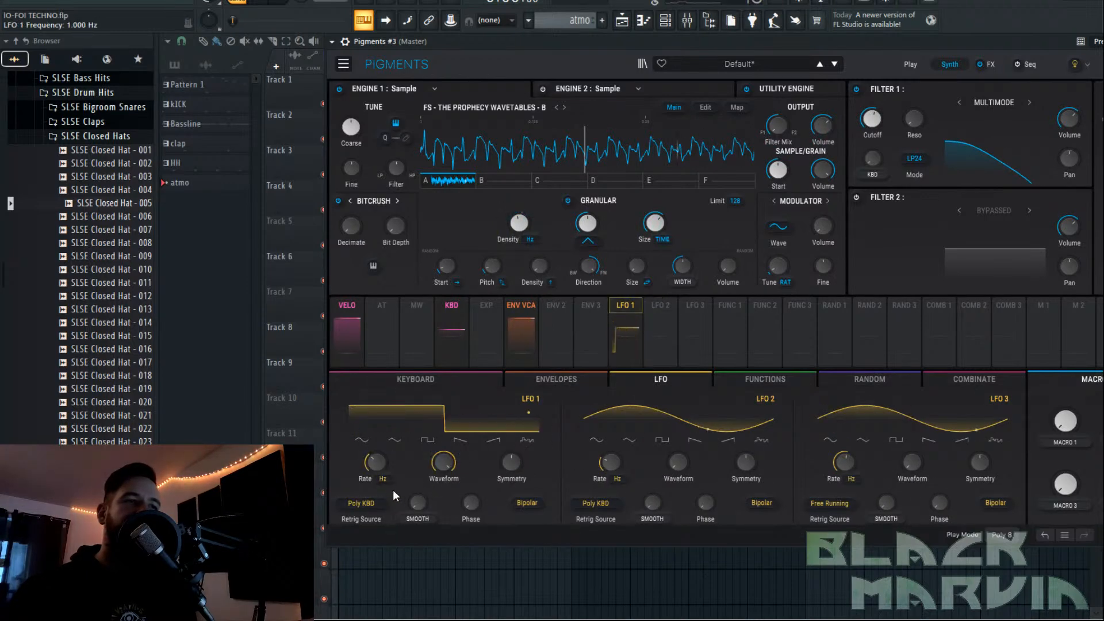
{"action": "left_click_drag", "start_coordinate": [404, 504], "coordinate": [405, 483]}
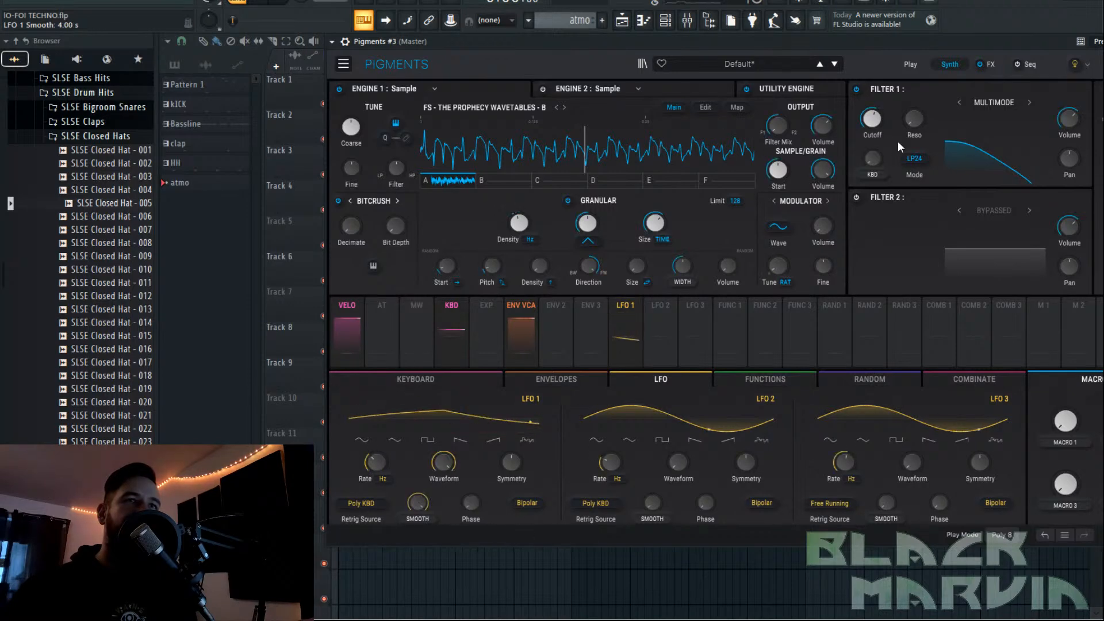
Raise the Filter 1 cutoff to 1556 Hz and assign LFO 2 to modulate it.
{"action": "left_click_drag", "start_coordinate": [872, 119], "coordinate": [872, 113]}
{"action": "left_click_drag", "start_coordinate": [660, 306], "coordinate": [876, 119]}
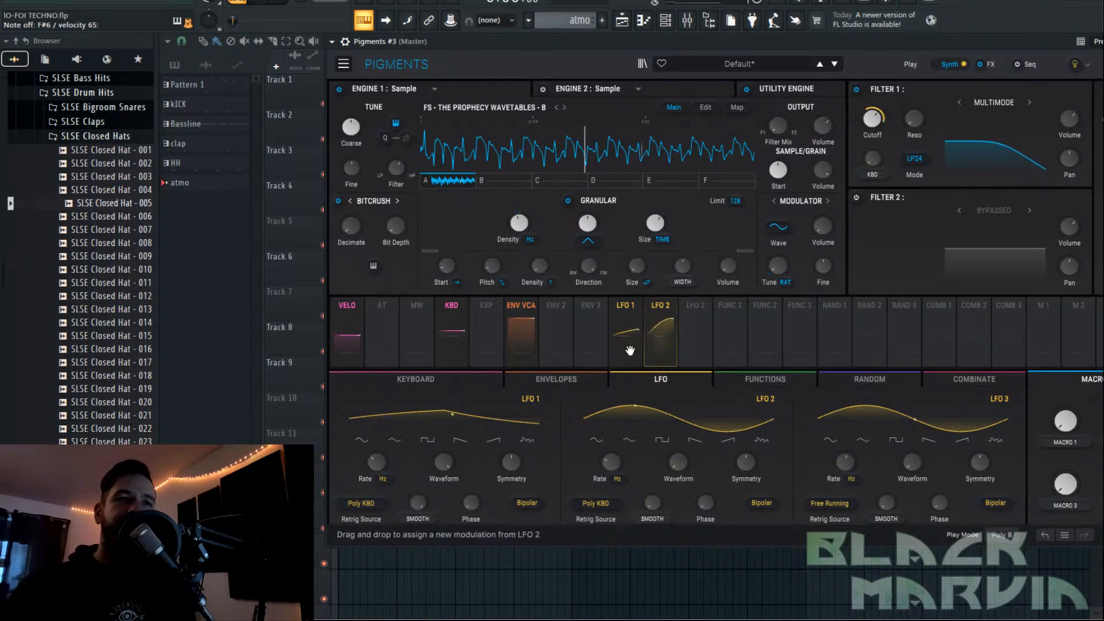
{"action": "left_click", "coordinate": [690, 308]}
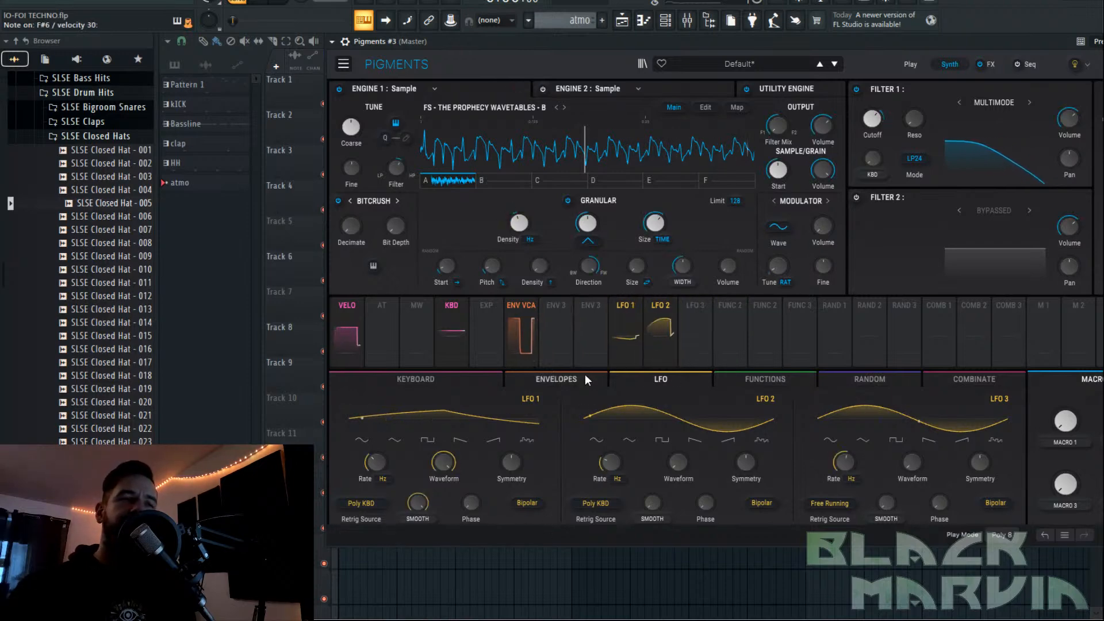
Set the Sample 1 Grain Envelope Shape to 0.296 and check the LFO modulation routings.
{"action": "left_click_drag", "start_coordinate": [587, 224], "coordinate": [586, 238]}
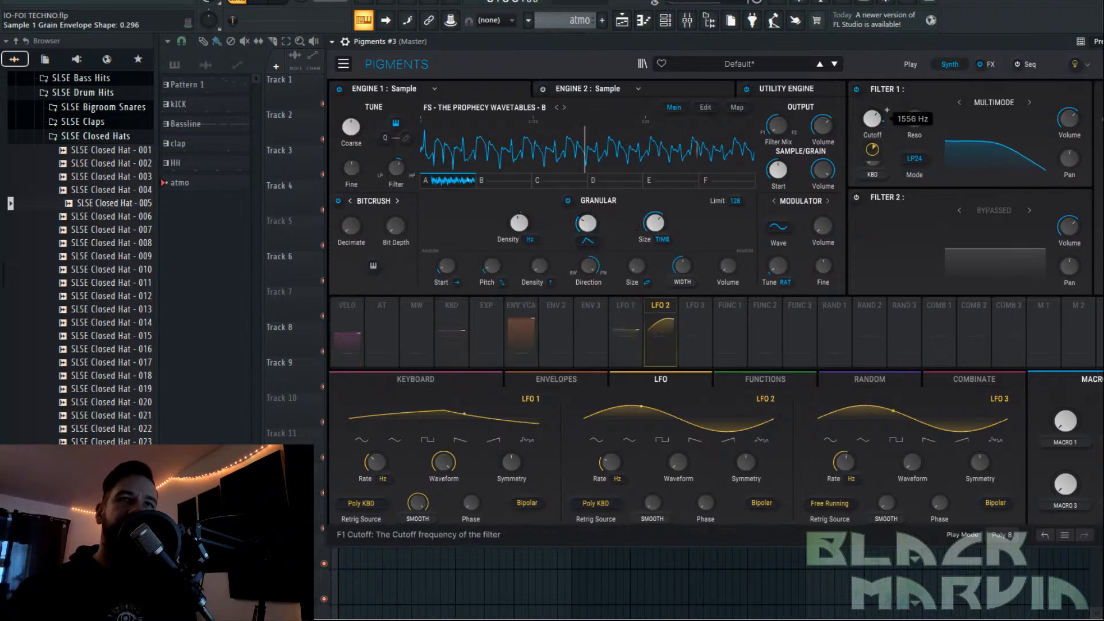
{"action": "left_click", "coordinate": [641, 307]}
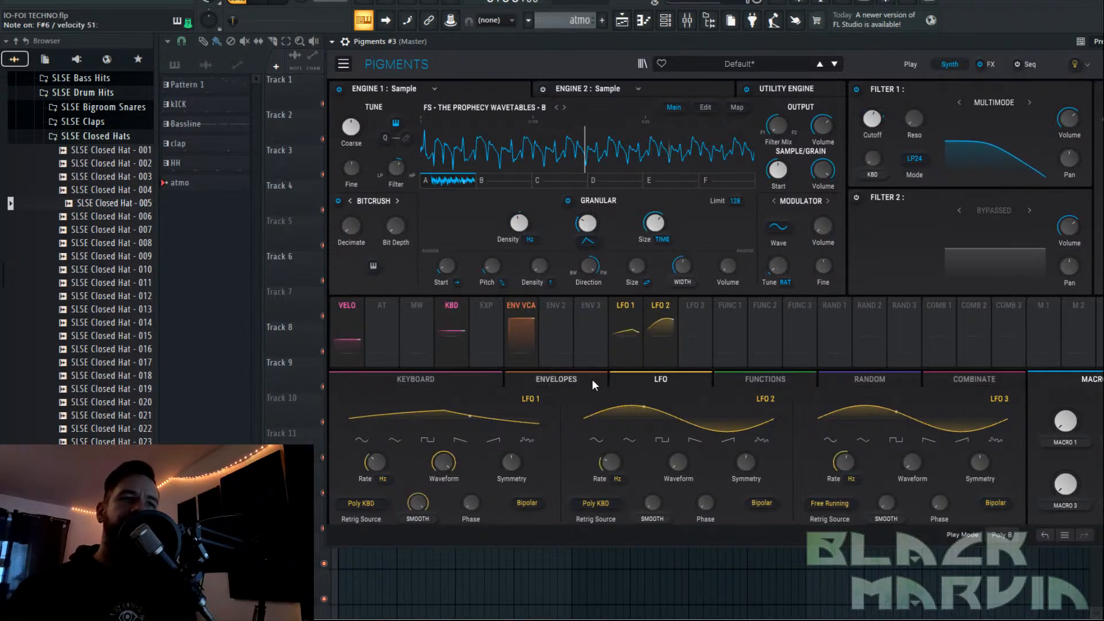
{"action": "left_click", "coordinate": [660, 333]}
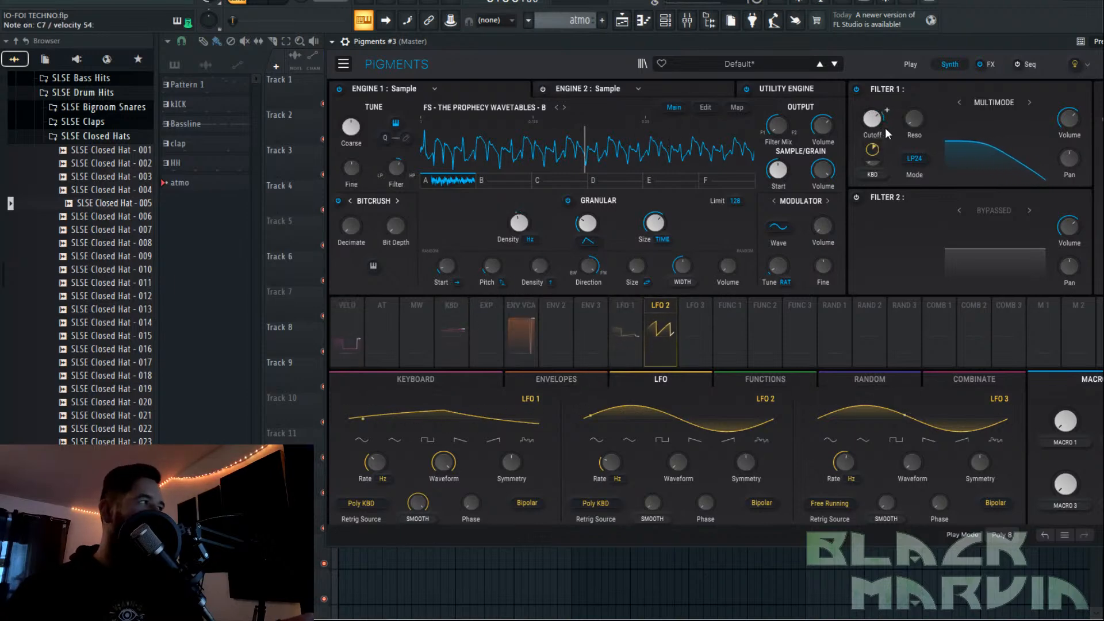
Open MTuner on the Master mixer track and bring up the Pigments #3 window alongside it.
{"action": "left_click", "coordinate": [688, 21]}
{"action": "left_click", "coordinate": [688, 22]}
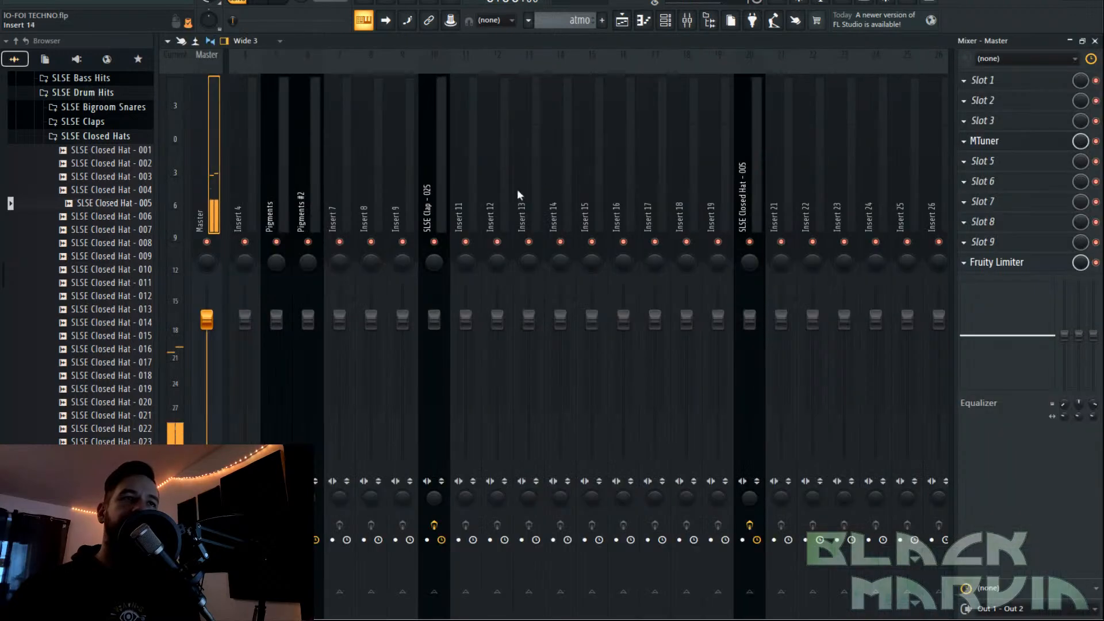
{"action": "left_click", "coordinate": [996, 151]}
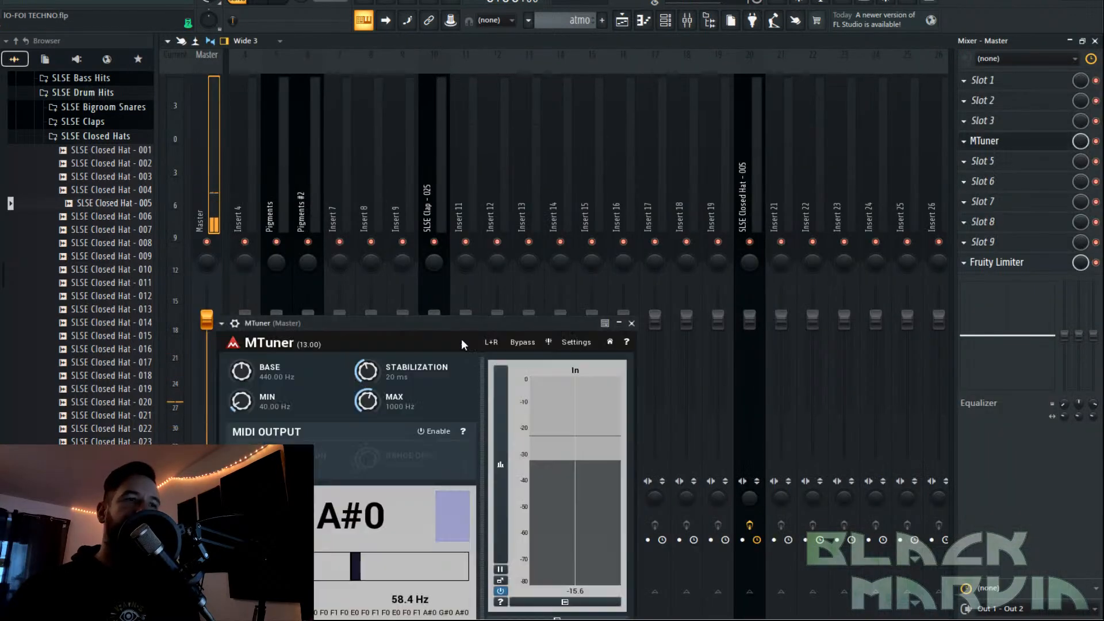
{"action": "left_click_drag", "start_coordinate": [453, 322], "coordinate": [454, 194]}
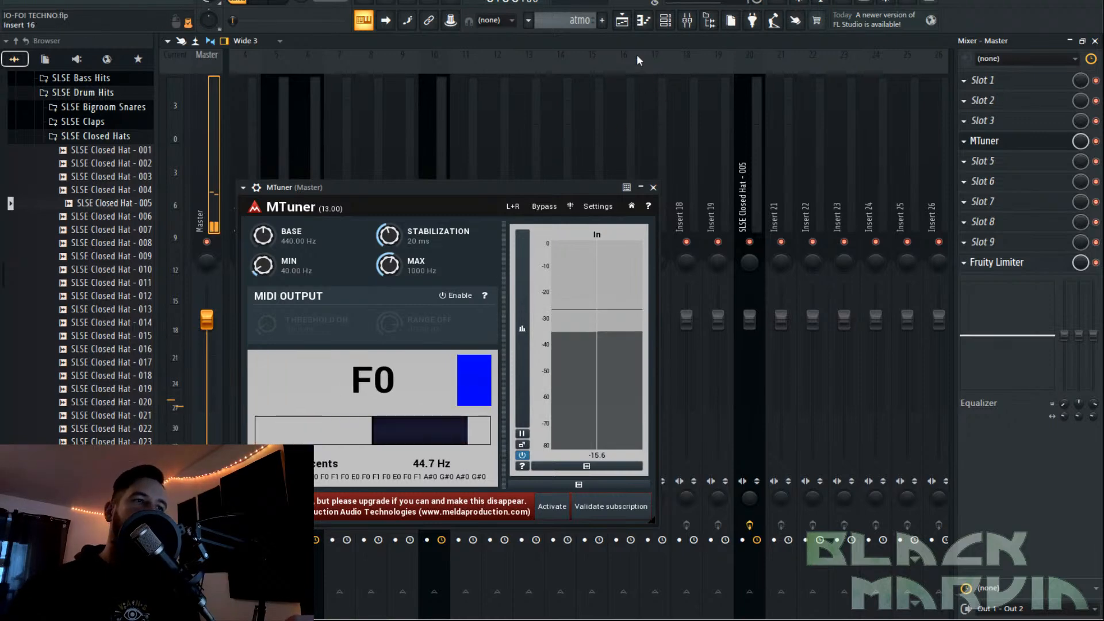
{"action": "left_click", "coordinate": [665, 24]}
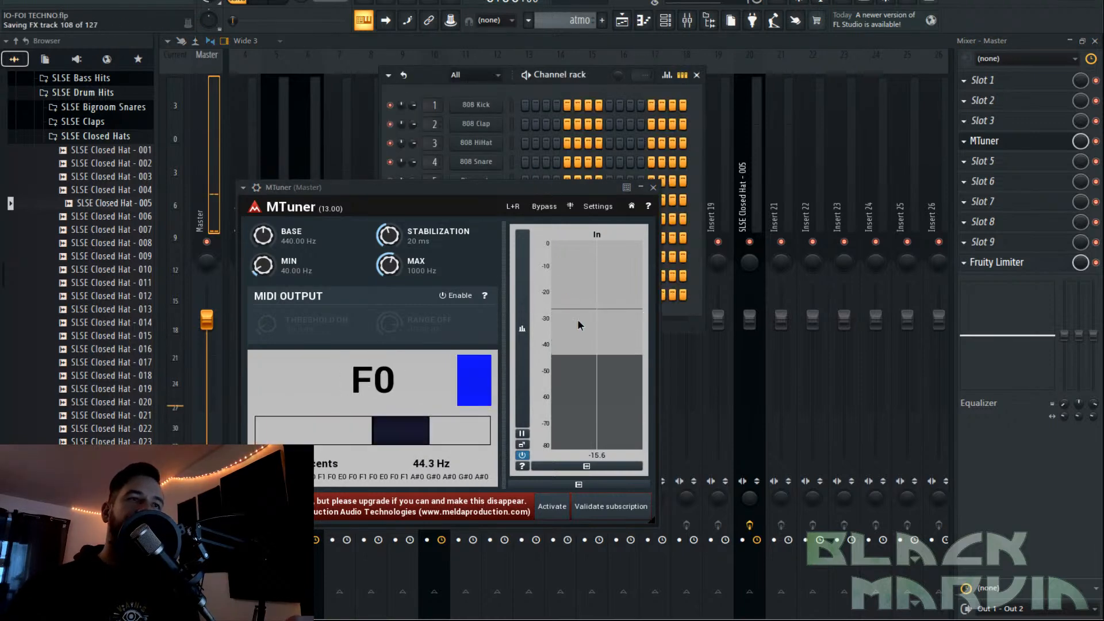
{"action": "left_click_drag", "start_coordinate": [518, 188], "coordinate": [540, 322]}
{"action": "left_click", "coordinate": [483, 295]}
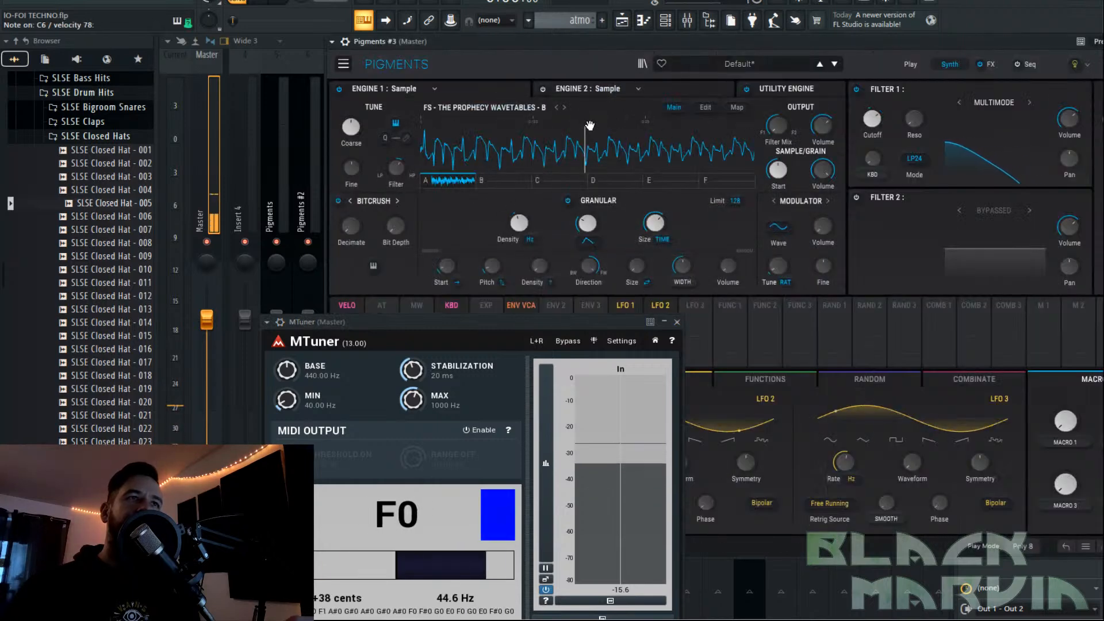
Set the Root Note of sample slot A to F0 and slightly adjust the Engine 1 Fine tuning.
{"action": "left_click", "coordinate": [705, 108]}
{"action": "left_click_drag", "start_coordinate": [471, 266], "coordinate": [470, 247]}
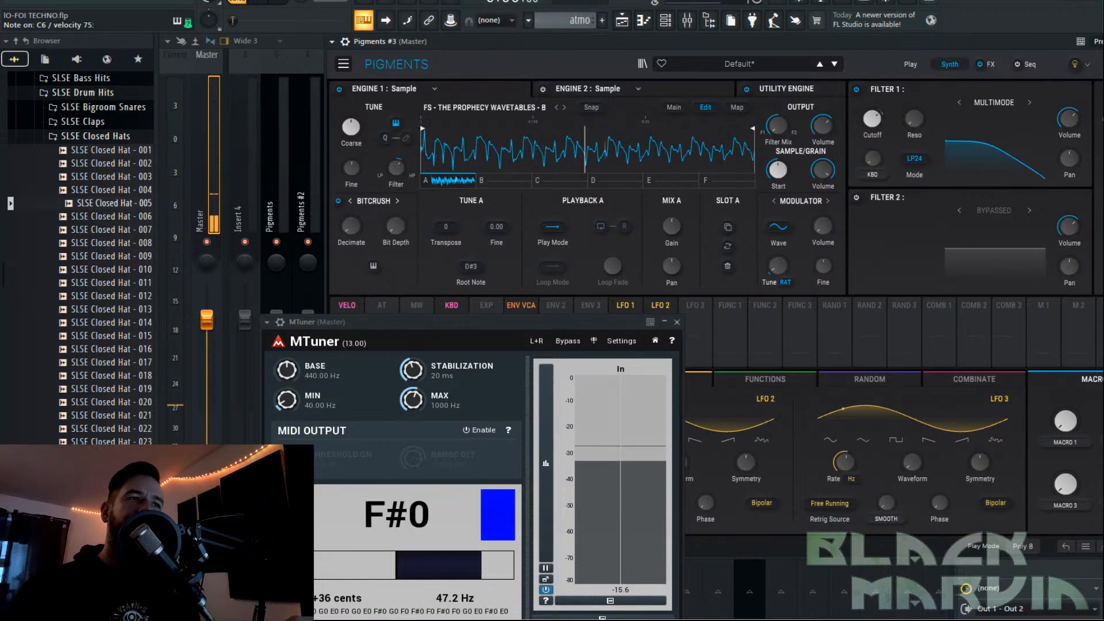
{"action": "left_click_drag", "start_coordinate": [471, 266], "coordinate": [471, 300]}
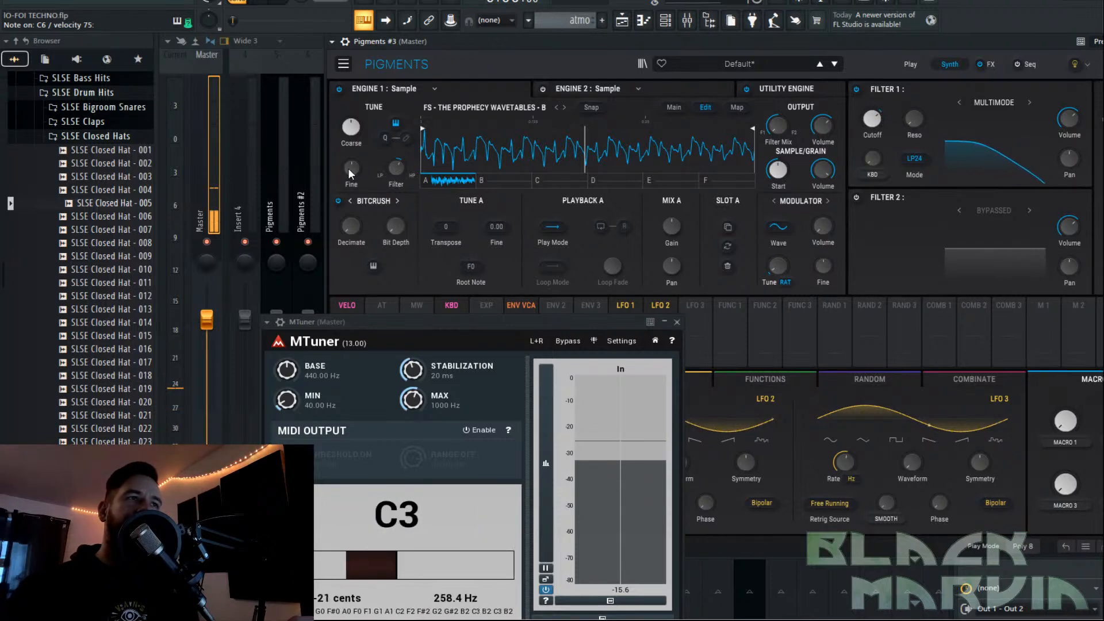
{"action": "left_click_drag", "start_coordinate": [351, 167], "coordinate": [352, 165]}
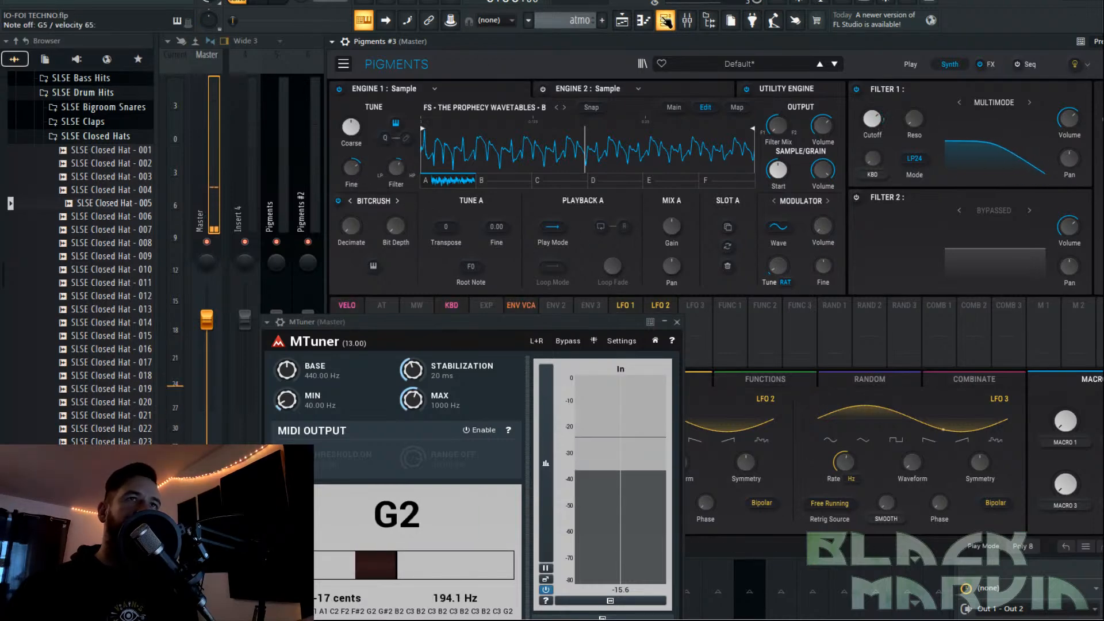
Open the piano roll for the Pigments #3 channel and close MTuner.
{"action": "key", "text": "F6"}
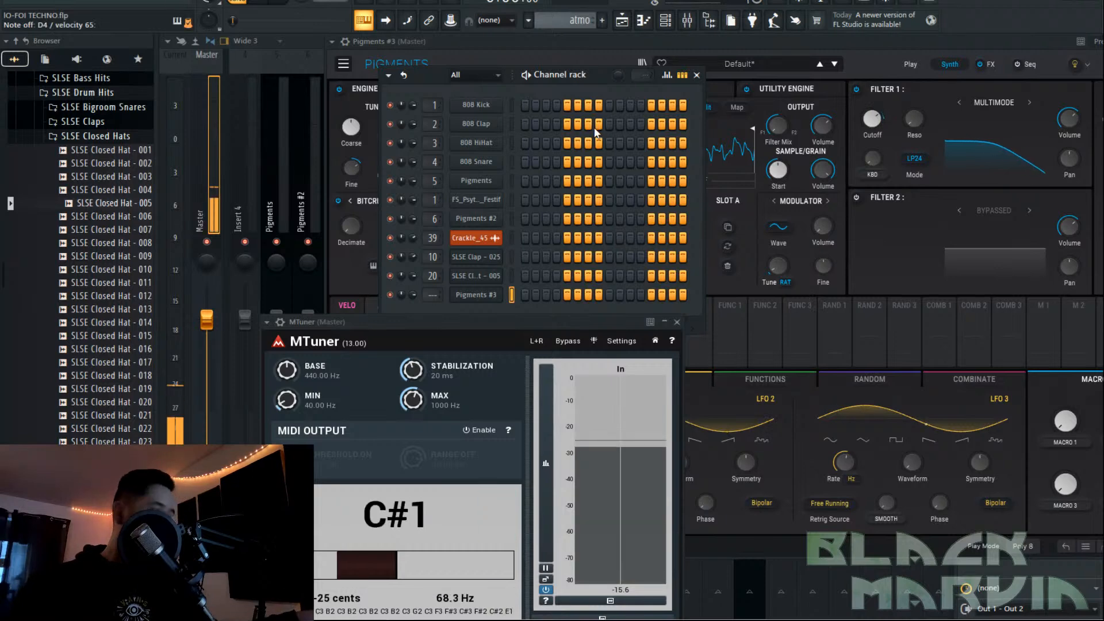
{"action": "right_click", "coordinate": [482, 294]}
{"action": "left_click", "coordinate": [533, 293]}
{"action": "key", "text": "space"}
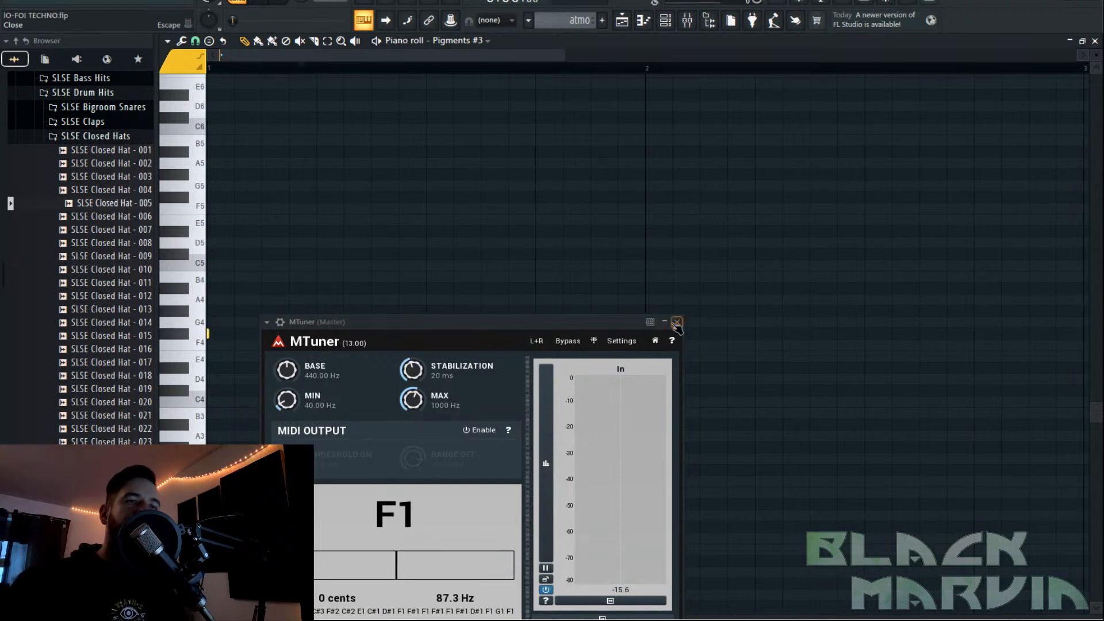
{"action": "left_click", "coordinate": [677, 322]}
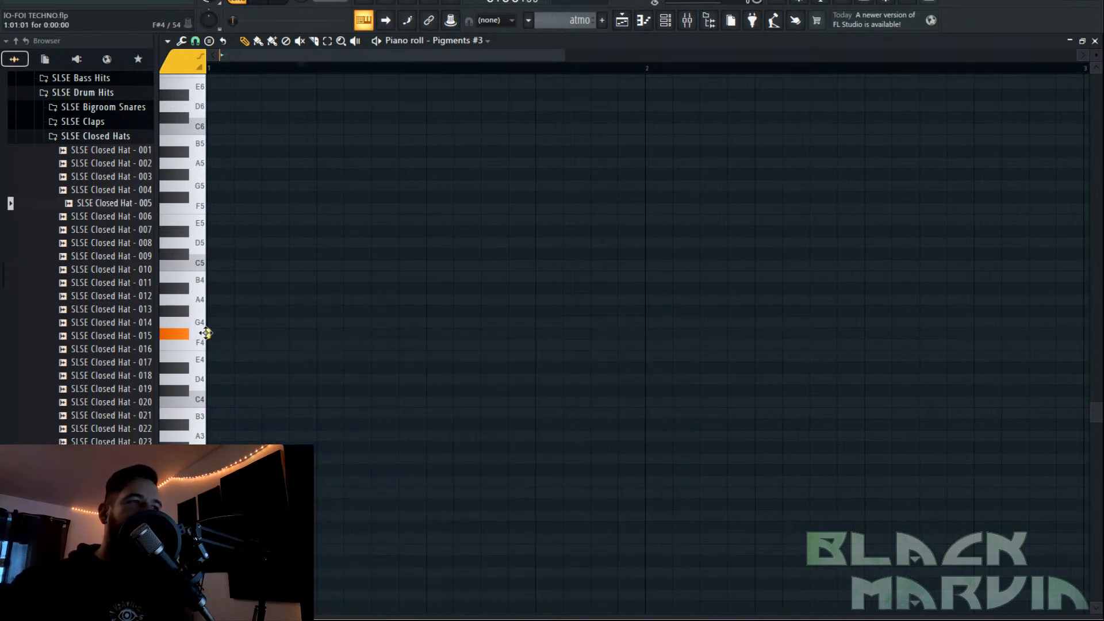
Add a one-bar F#4 note at the start of the atmo pattern and quick-quantize it.
{"action": "left_click_drag", "start_coordinate": [211, 333], "coordinate": [586, 350]}
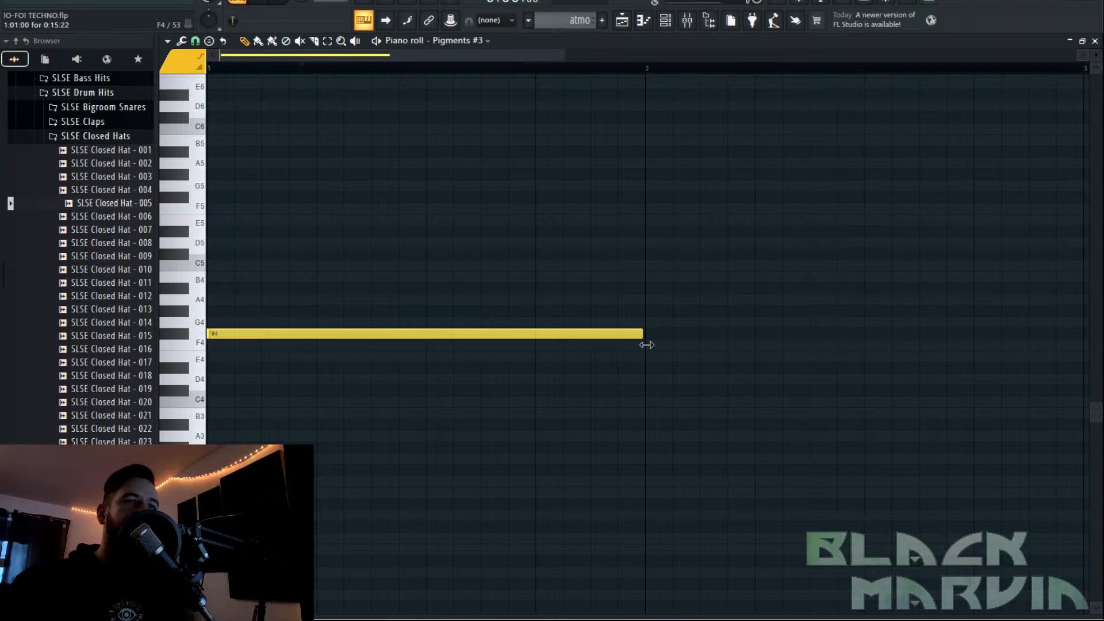
{"action": "left_click", "coordinate": [181, 41]}
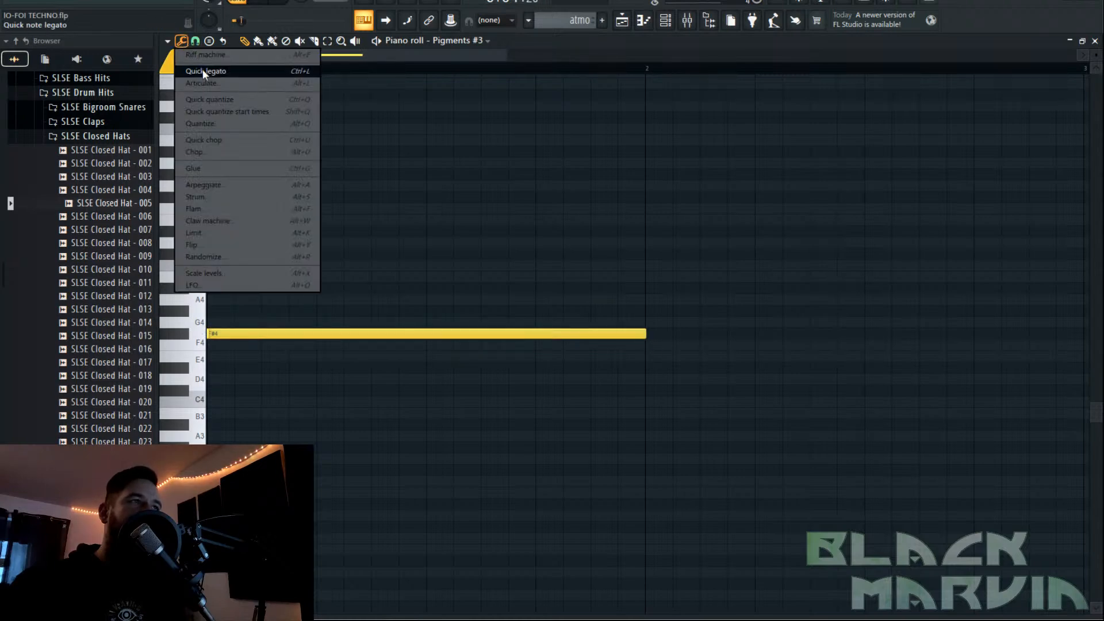
{"action": "left_click", "coordinate": [211, 102]}
Place the atmo pattern at bar 1 on Track 11 of the playlist and play the arrangement.
{"action": "left_click", "coordinate": [629, 21]}
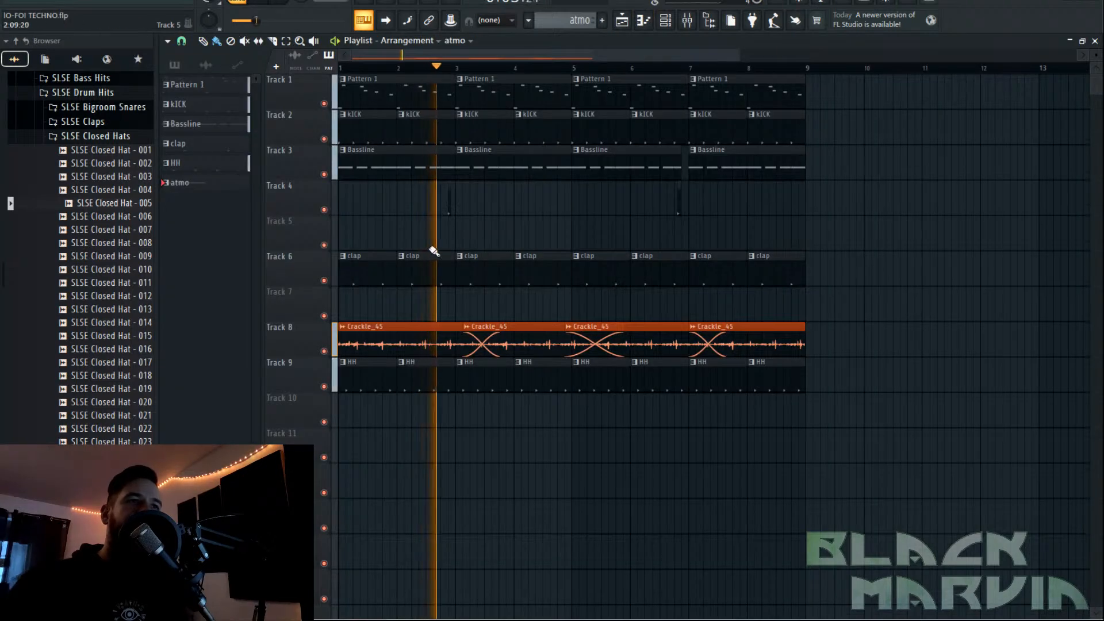
{"action": "left_click", "coordinate": [363, 437]}
{"action": "key", "text": "space"}
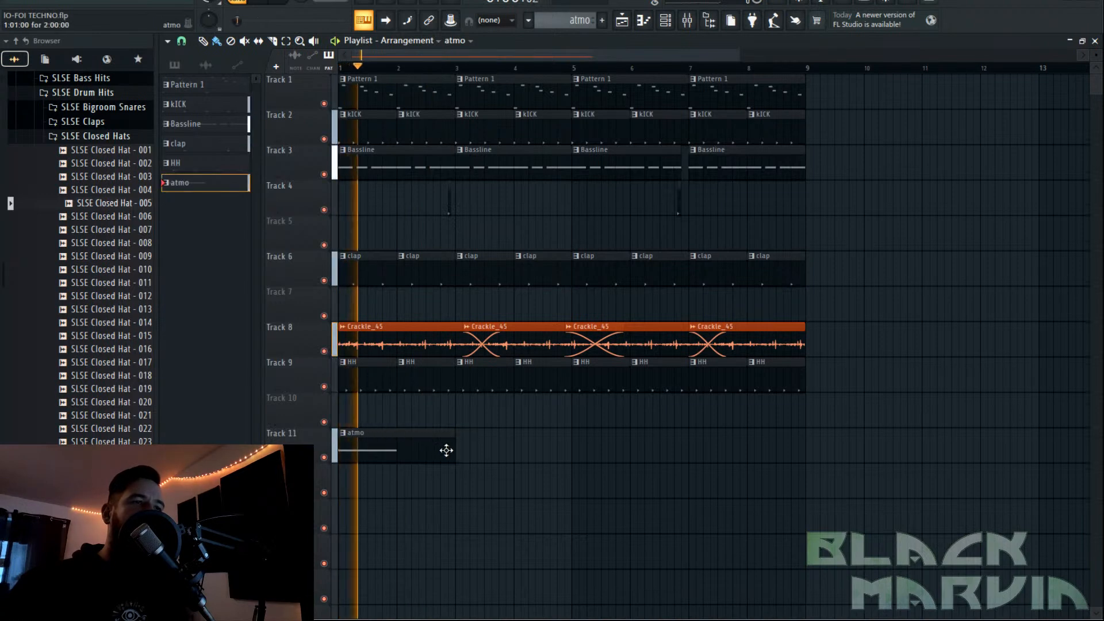
Lengthen the atmo pattern's F#4 note to two full bars, quick-quantize it and play it back.
{"action": "double_click", "coordinate": [446, 447]}
{"action": "left_click", "coordinate": [643, 26]}
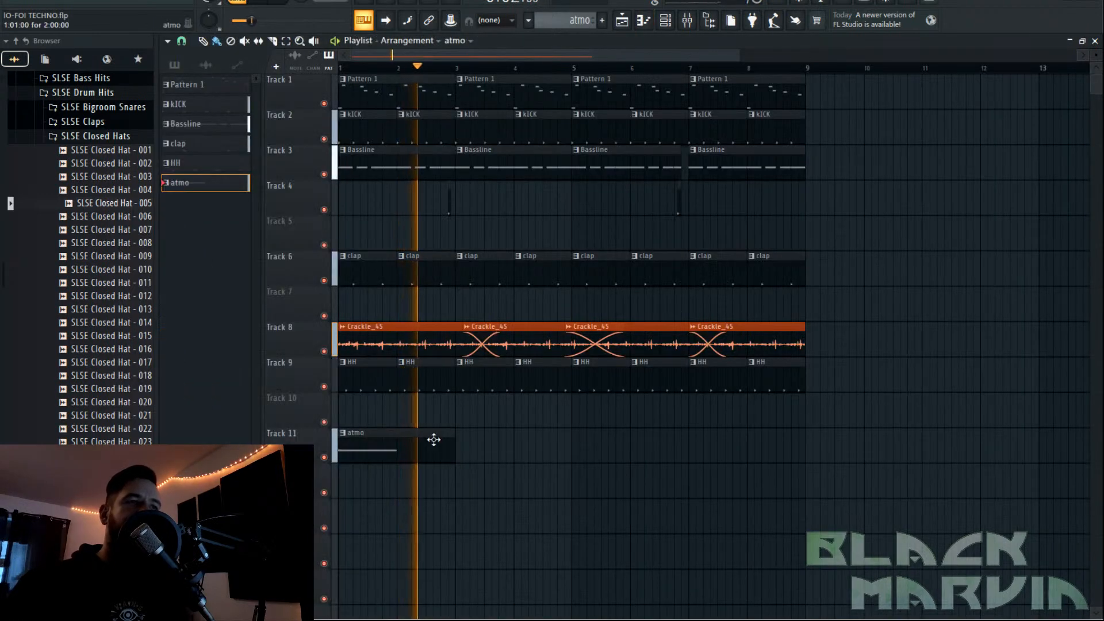
{"action": "double_click", "coordinate": [434, 444]}
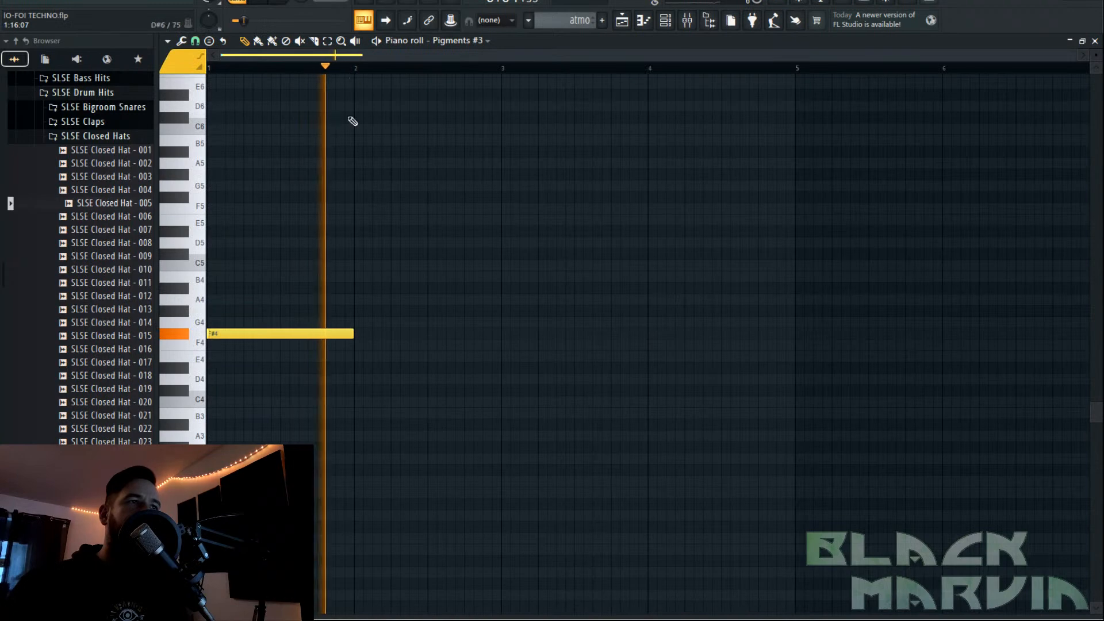
{"action": "left_click_drag", "start_coordinate": [352, 334], "coordinate": [505, 339]}
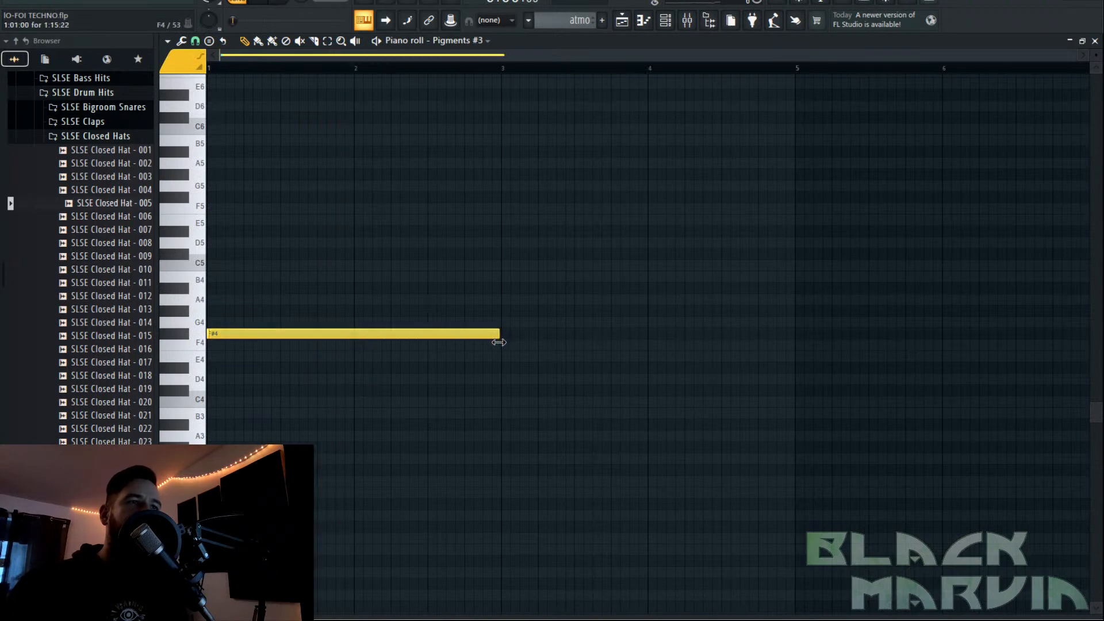
{"action": "left_click", "coordinate": [196, 41]}
{"action": "left_click", "coordinate": [202, 51]}
{"action": "left_click", "coordinate": [182, 41]}
{"action": "left_click", "coordinate": [219, 101]}
{"action": "key", "text": "space"}
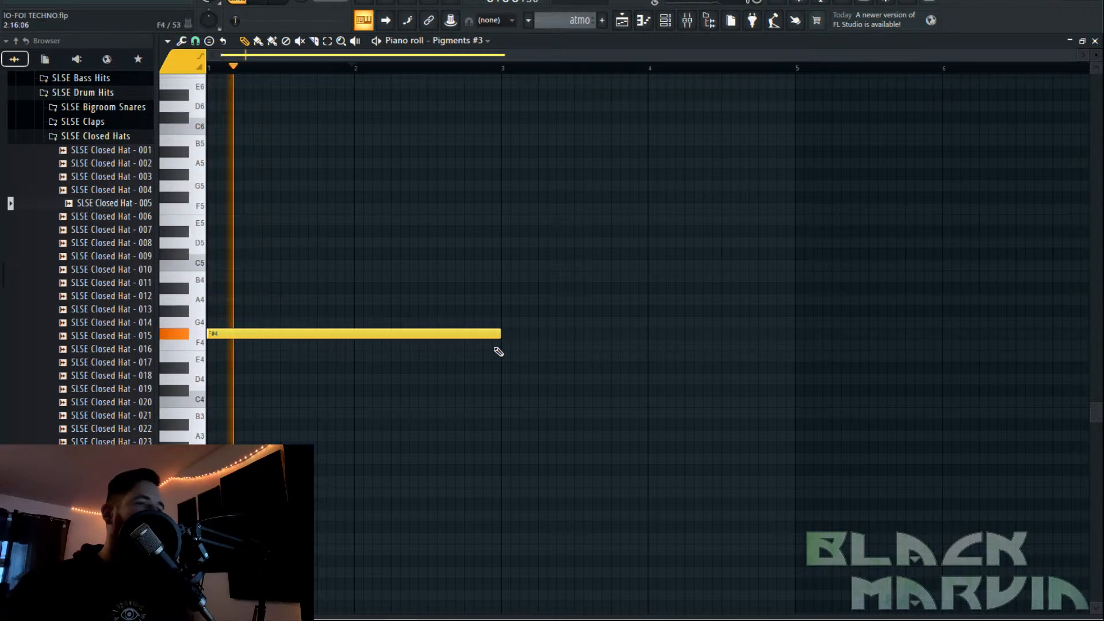
{"action": "key", "text": "ctrl+b"}
Route the selected Pigments #3 channel to mixer Insert 12 and look through the effects available for its first slot.
{"action": "key", "text": "F9"}
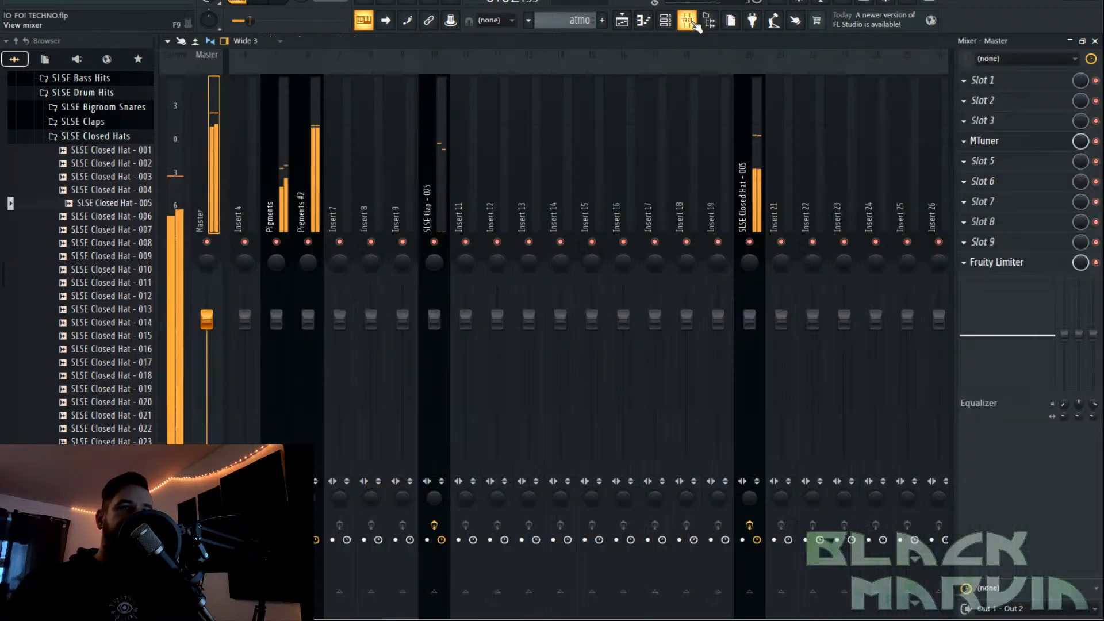
{"action": "right_click", "coordinate": [509, 225]}
{"action": "mouse_move", "coordinate": [557, 192]}
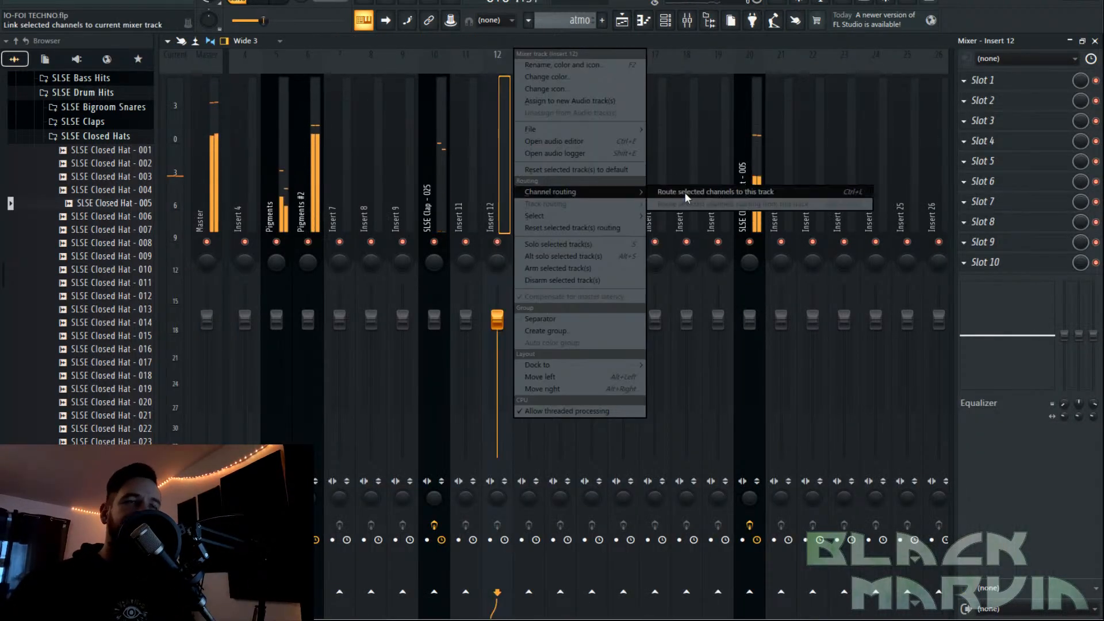
{"action": "left_click", "coordinate": [670, 192]}
{"action": "left_click", "coordinate": [983, 79]}
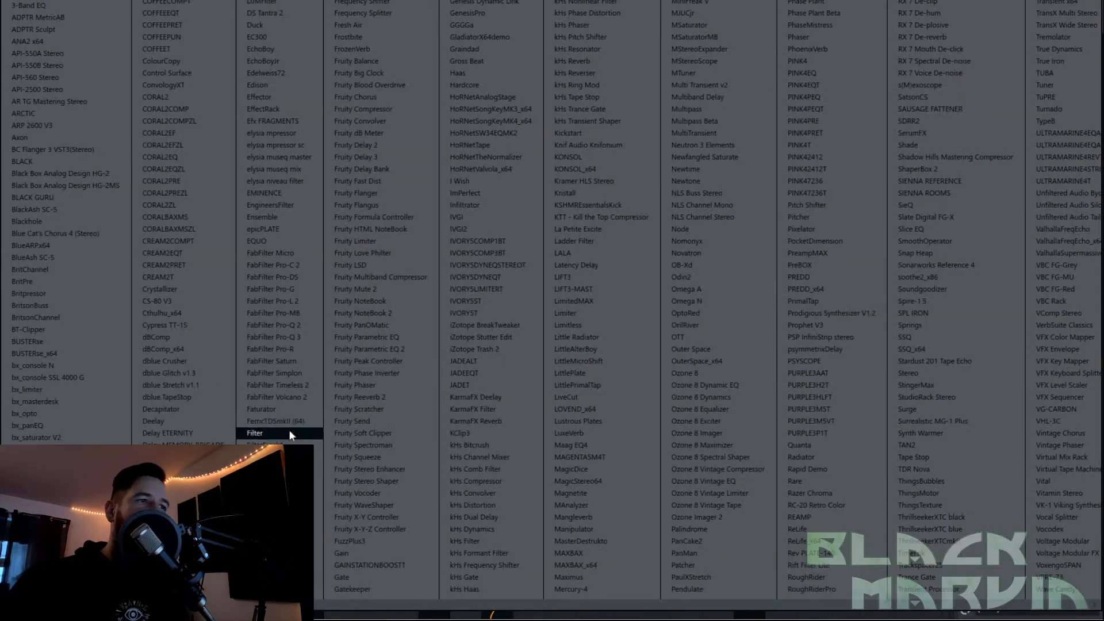
{"action": "key", "text": "Escape"}
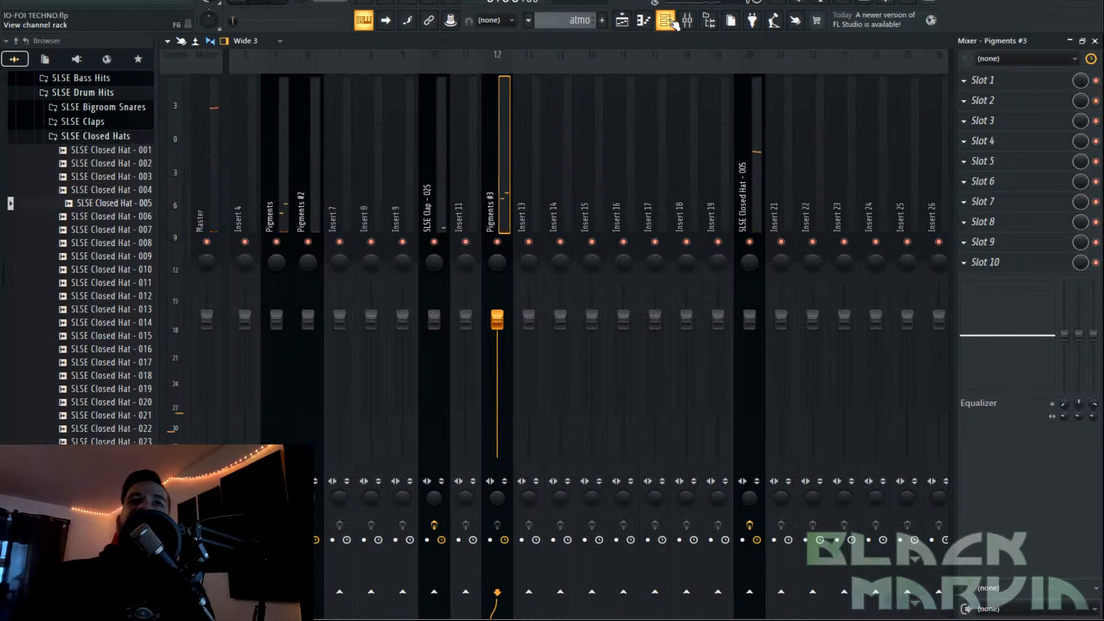
Replace the first FX A effect of Pigments #3 with Multiband, set its Release to about -0.695 and play it back.
{"action": "left_click", "coordinate": [666, 20]}
{"action": "left_click", "coordinate": [476, 294]}
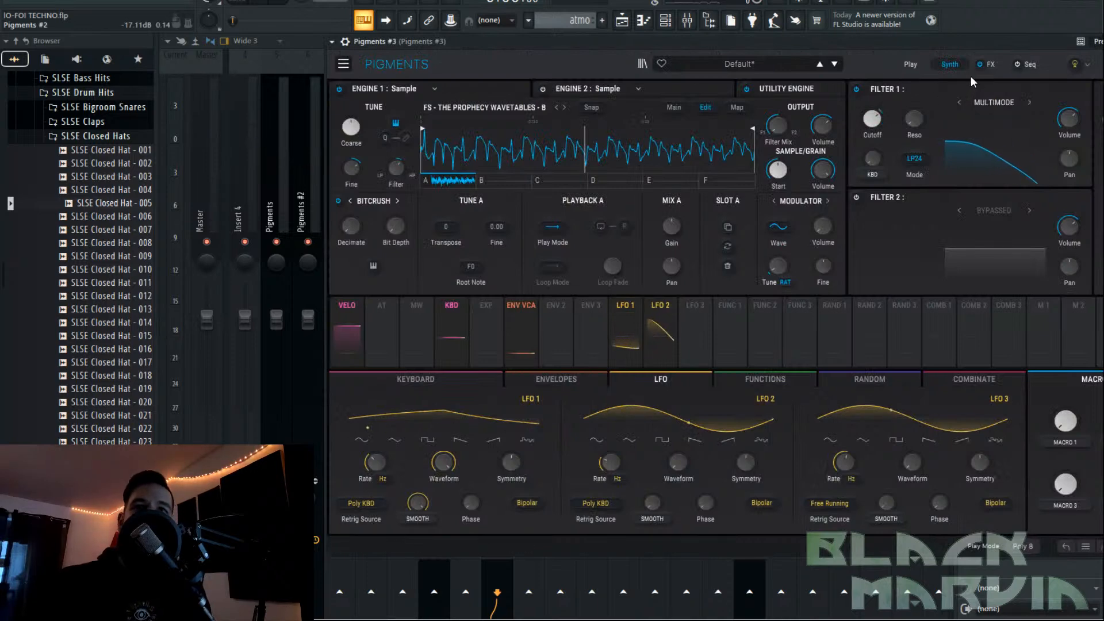
{"action": "left_click", "coordinate": [988, 66]}
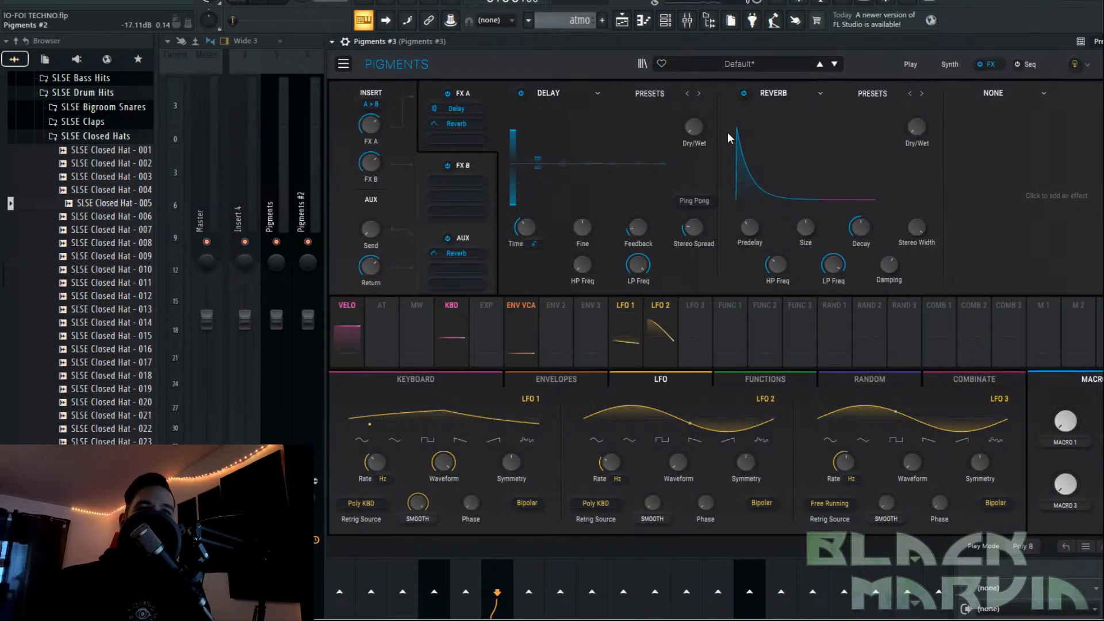
{"action": "left_click", "coordinate": [533, 94]}
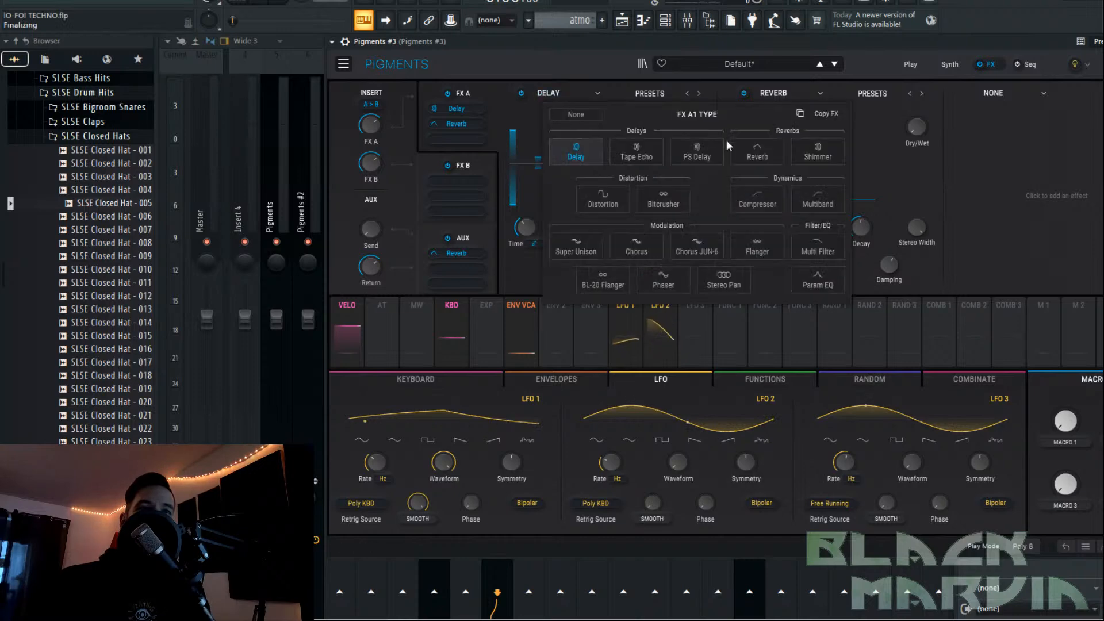
{"action": "left_click", "coordinate": [817, 198]}
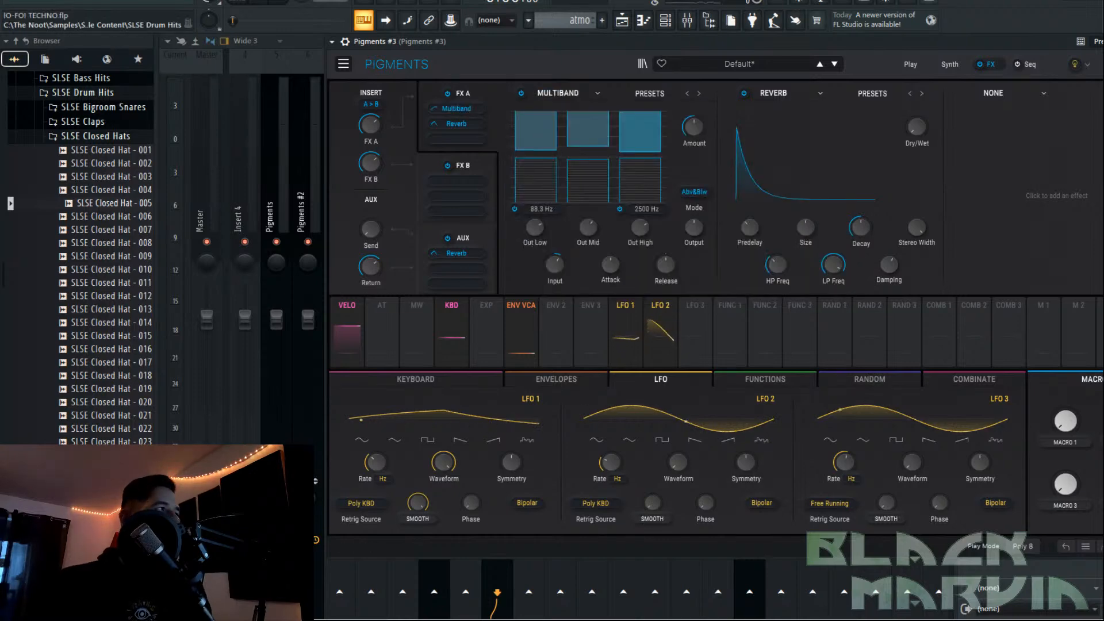
{"action": "key", "text": "space"}
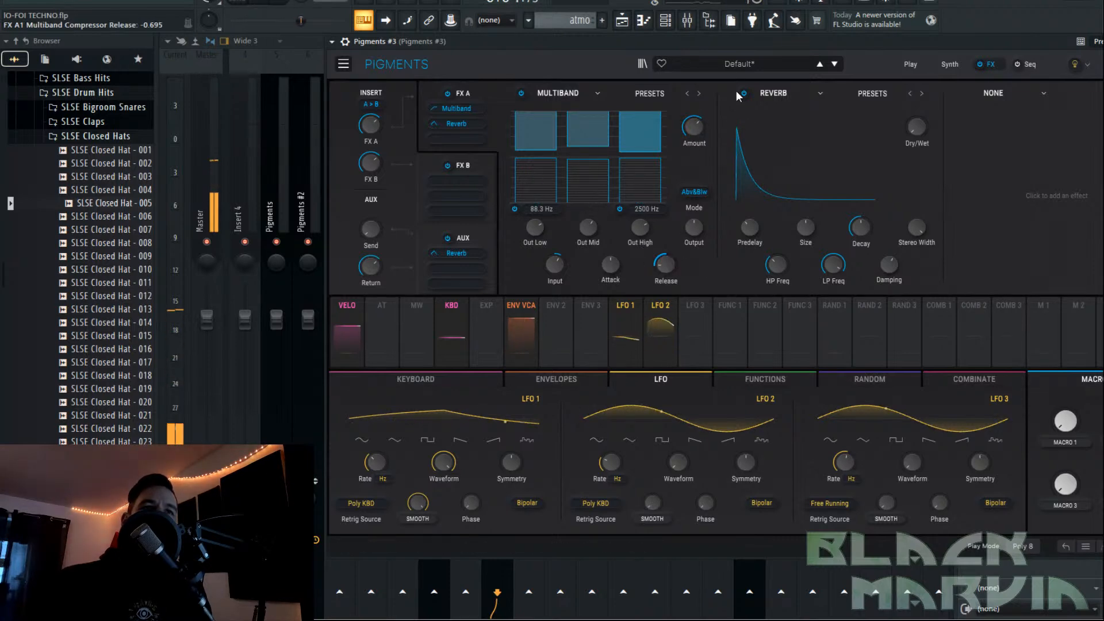
Replace the FX A reverb with PS Delay, raise its Stereo Detune, lower Dry/Wet and set HP Freq to about 319 Hz.
{"action": "left_click", "coordinate": [782, 95]}
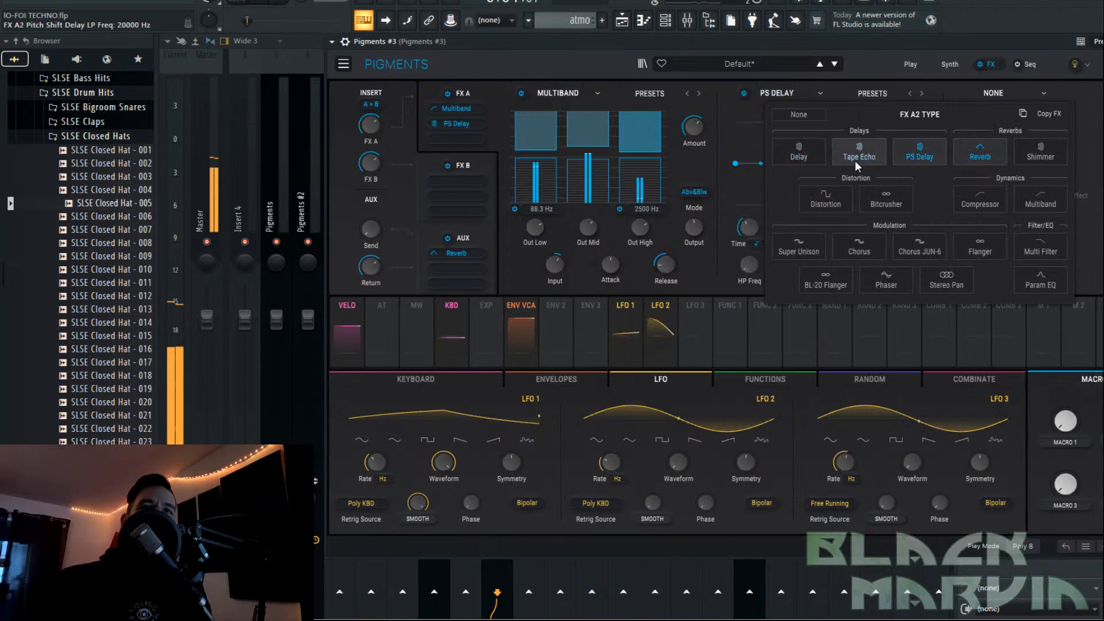
{"action": "left_click", "coordinate": [920, 156]}
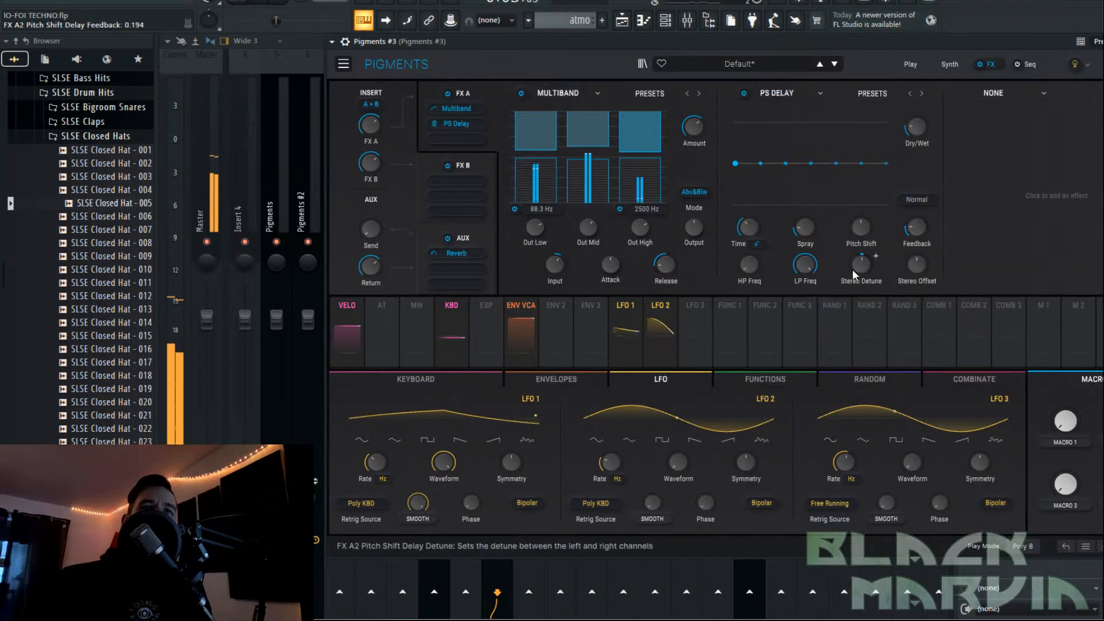
{"action": "left_click_drag", "start_coordinate": [748, 265], "coordinate": [871, 257]}
{"action": "left_click_drag", "start_coordinate": [915, 128], "coordinate": [916, 124]}
{"action": "left_click_drag", "start_coordinate": [756, 264], "coordinate": [757, 253]}
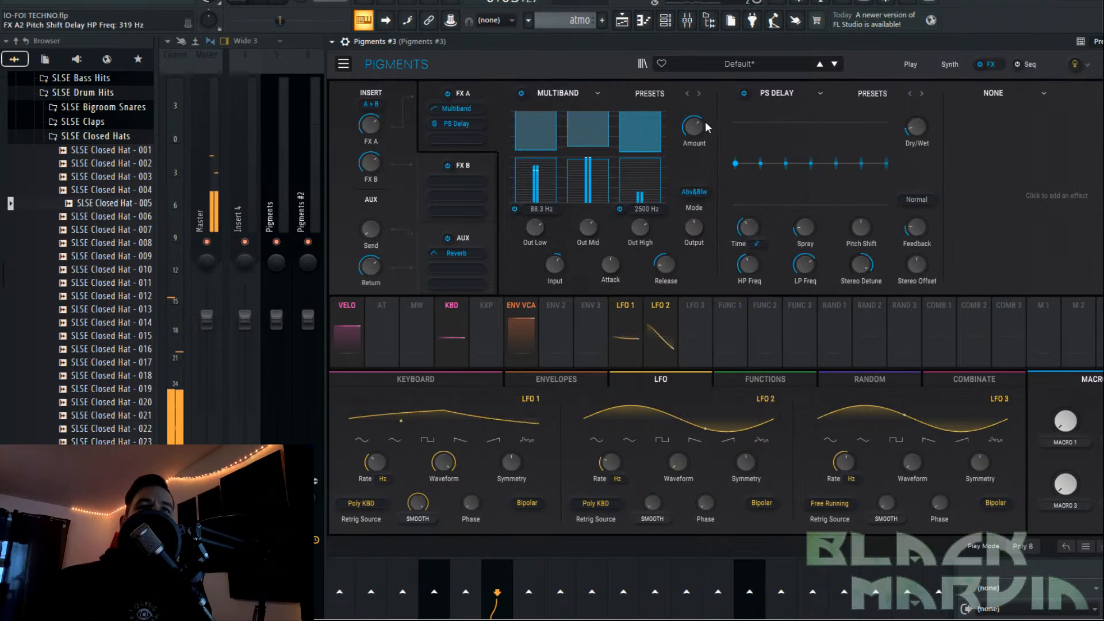
Load Duck into slot 3 of the Pigments #3 mixer track and apply the Synth 3 user preset.
{"action": "left_click", "coordinate": [687, 21]}
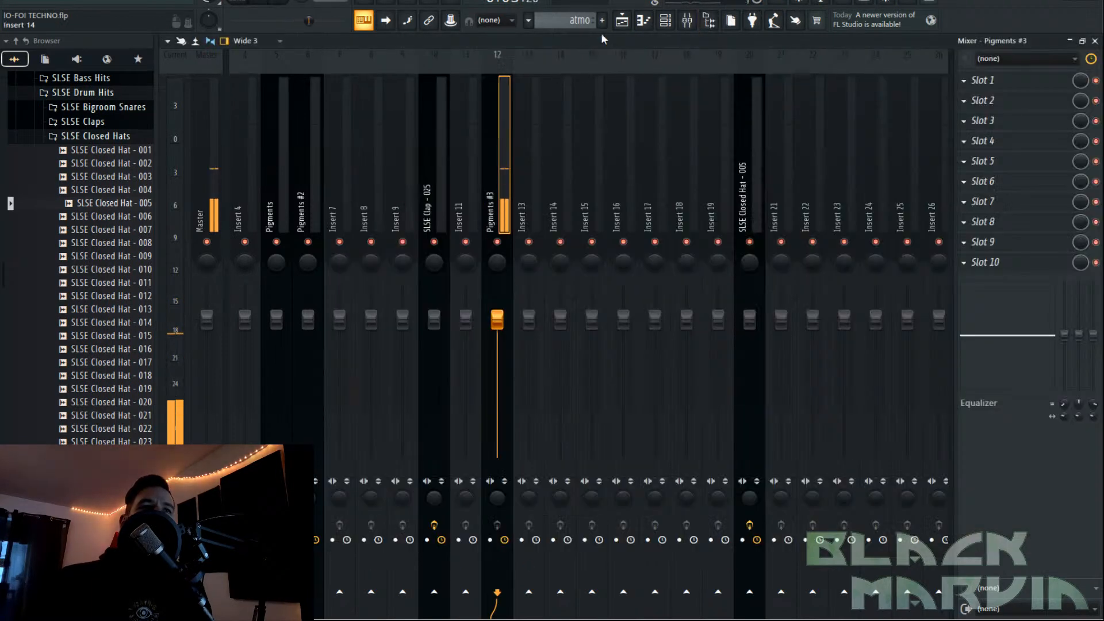
{"action": "left_click", "coordinate": [1003, 102]}
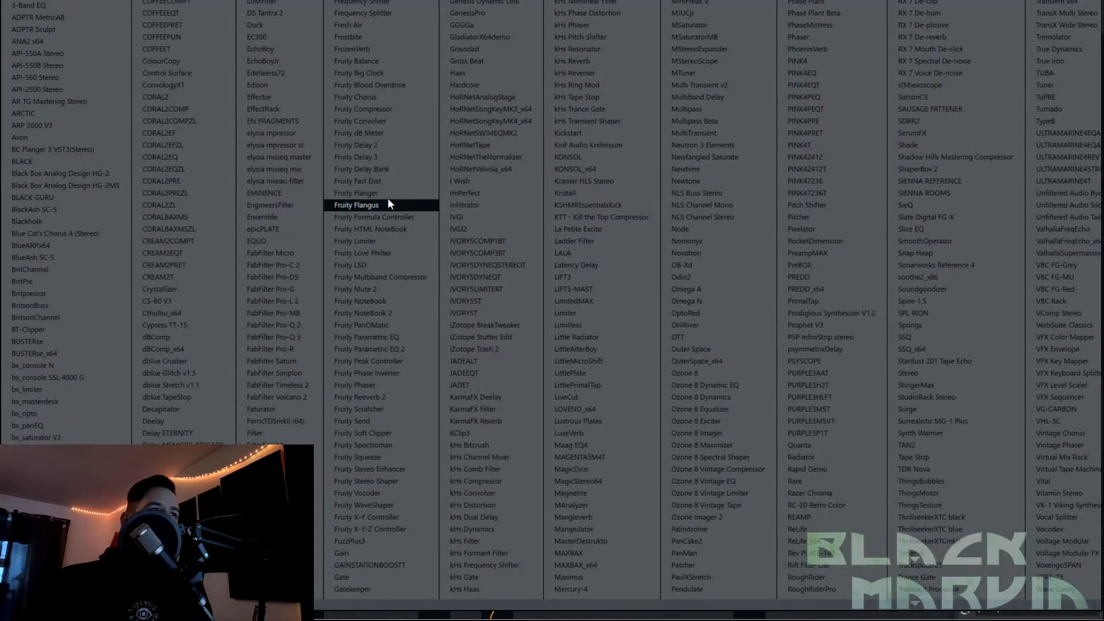
{"action": "left_click", "coordinate": [273, 23]}
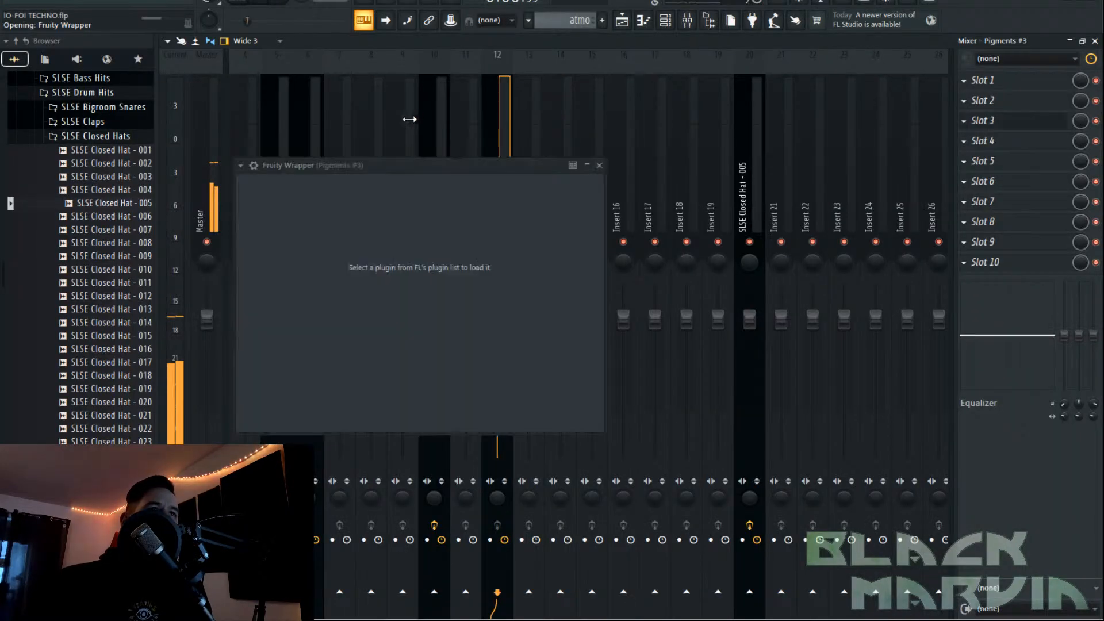
{"action": "left_click", "coordinate": [423, 187]}
{"action": "mouse_move", "coordinate": [513, 218]}
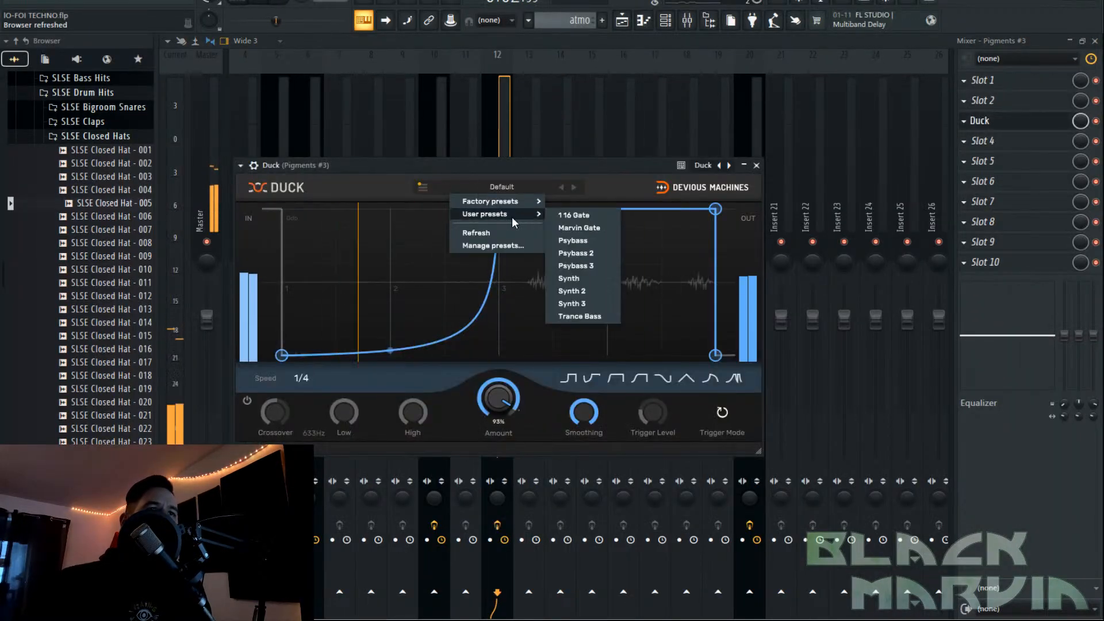
{"action": "left_click", "coordinate": [592, 303]}
Load Fruity parametric EQ 2 into slot 8, apply the HP preset and lower the cutoff of its high-pass band.
{"action": "left_click", "coordinate": [1053, 183]}
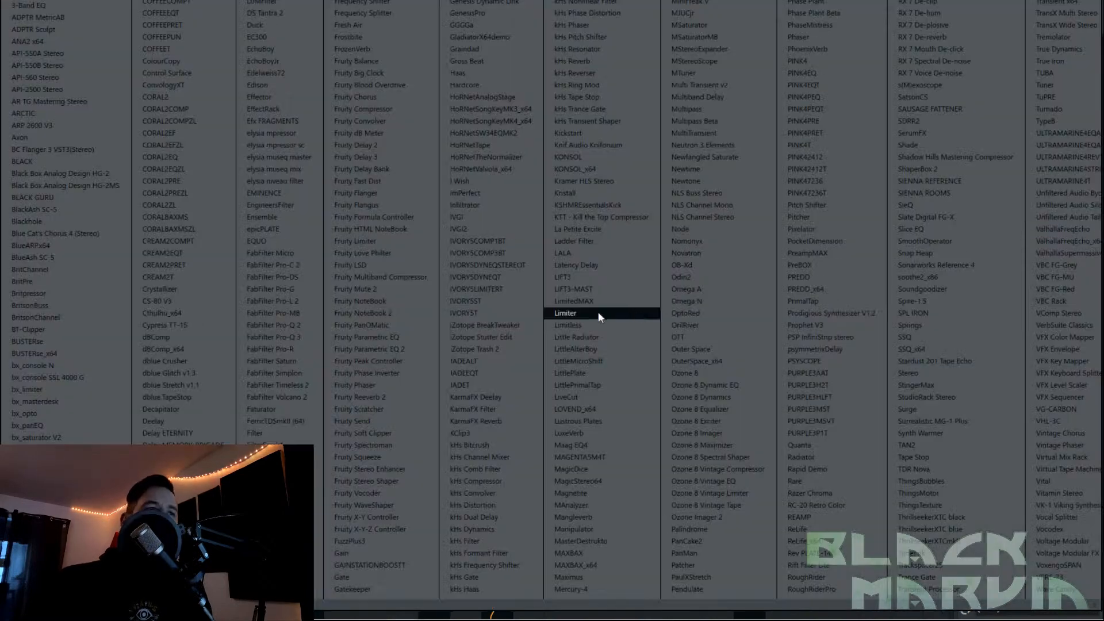
{"action": "left_click", "coordinate": [388, 348]}
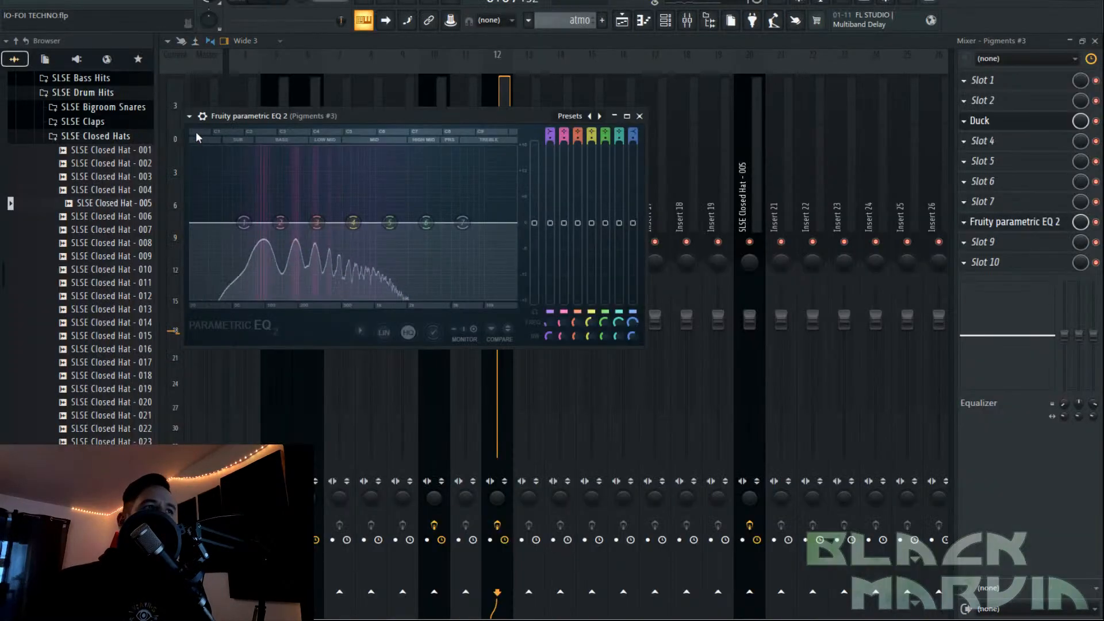
{"action": "left_click", "coordinate": [189, 116]}
{"action": "mouse_move", "coordinate": [226, 166]}
{"action": "left_click", "coordinate": [349, 177]}
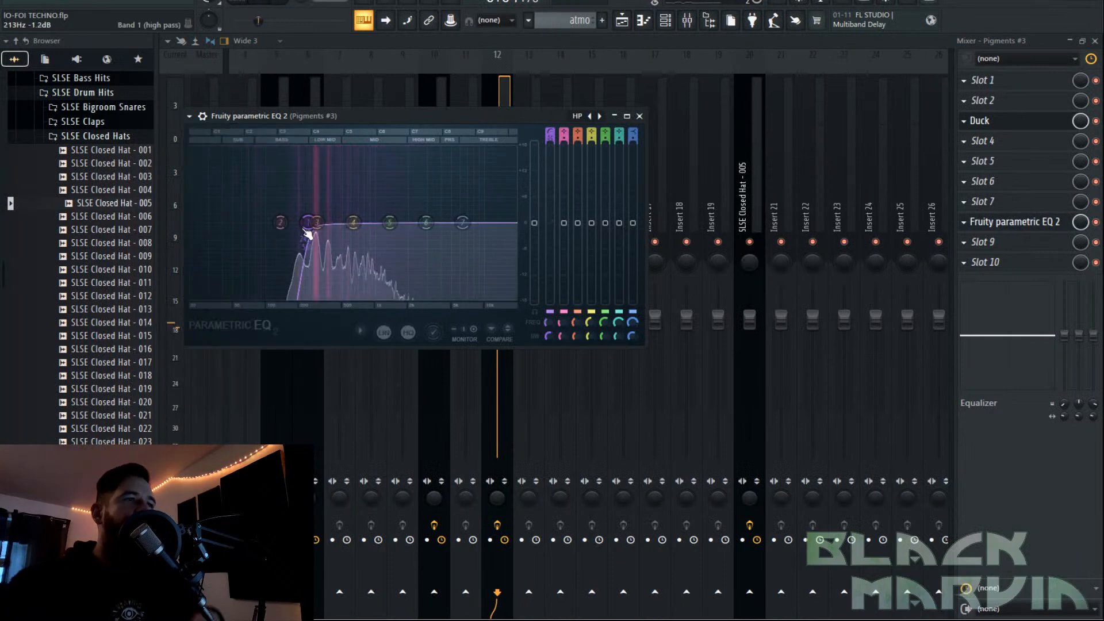
{"action": "left_click_drag", "start_coordinate": [306, 225], "coordinate": [293, 223]}
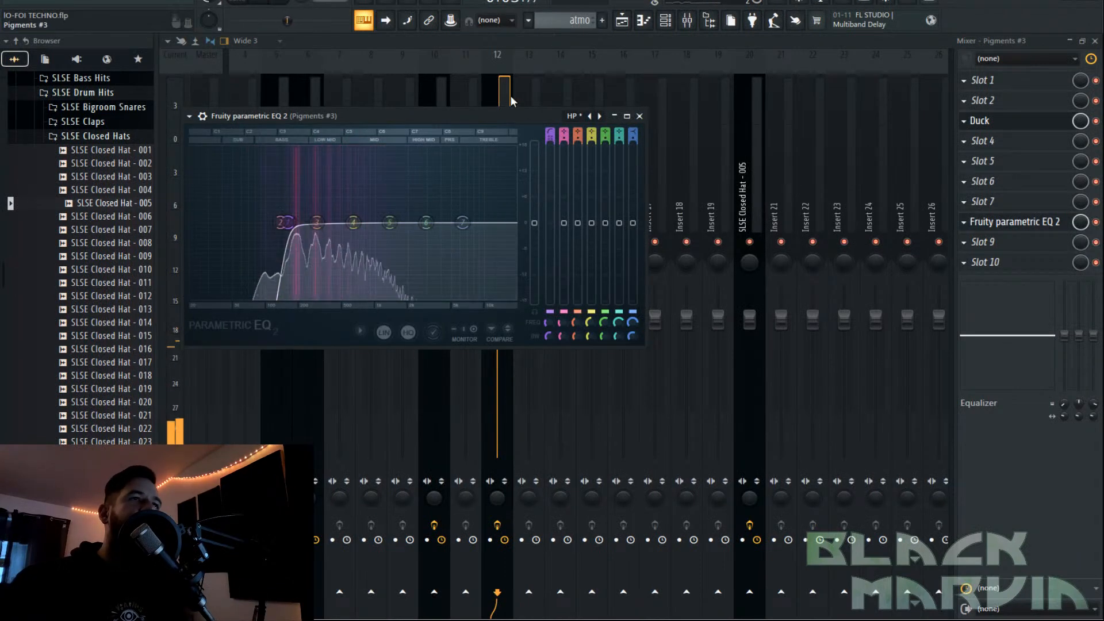
{"action": "key", "text": "Escape"}
Place a second atmo clip at bar 5 on Track 11 of the playlist while the arrangement plays.
{"action": "left_click", "coordinate": [622, 20]}
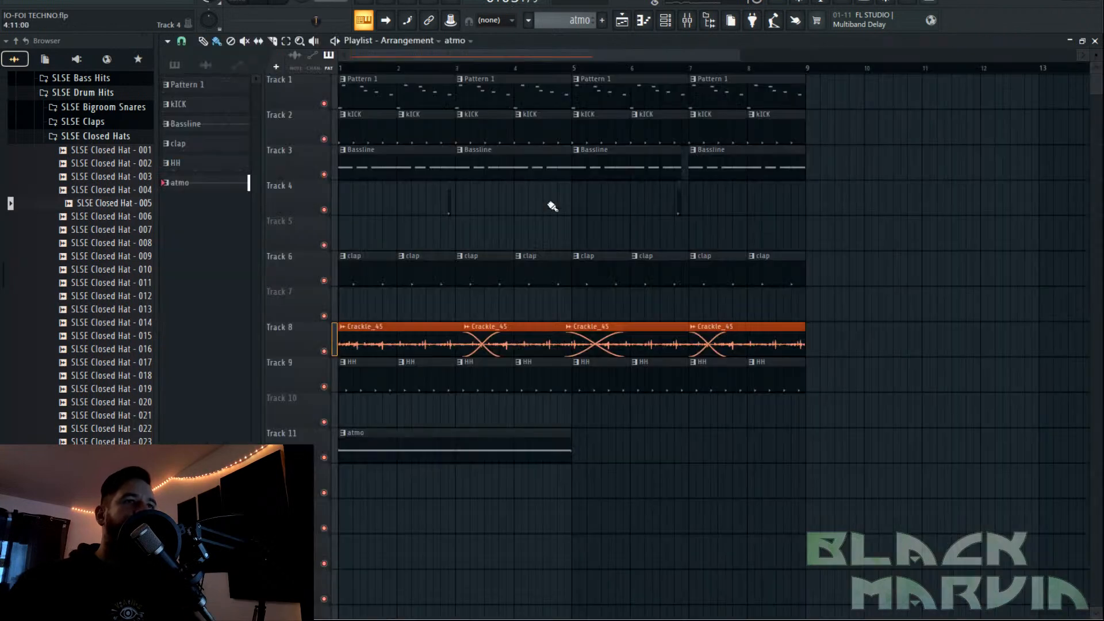
{"action": "left_click", "coordinate": [397, 436]}
{"action": "key", "text": "space"}
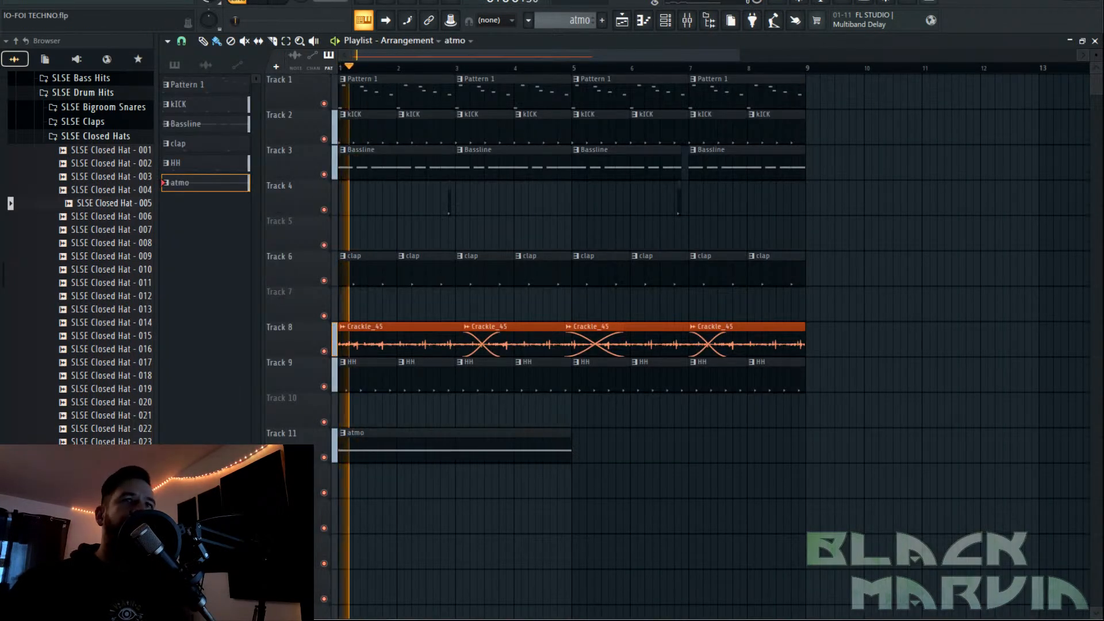
{"action": "left_click", "coordinate": [622, 20]}
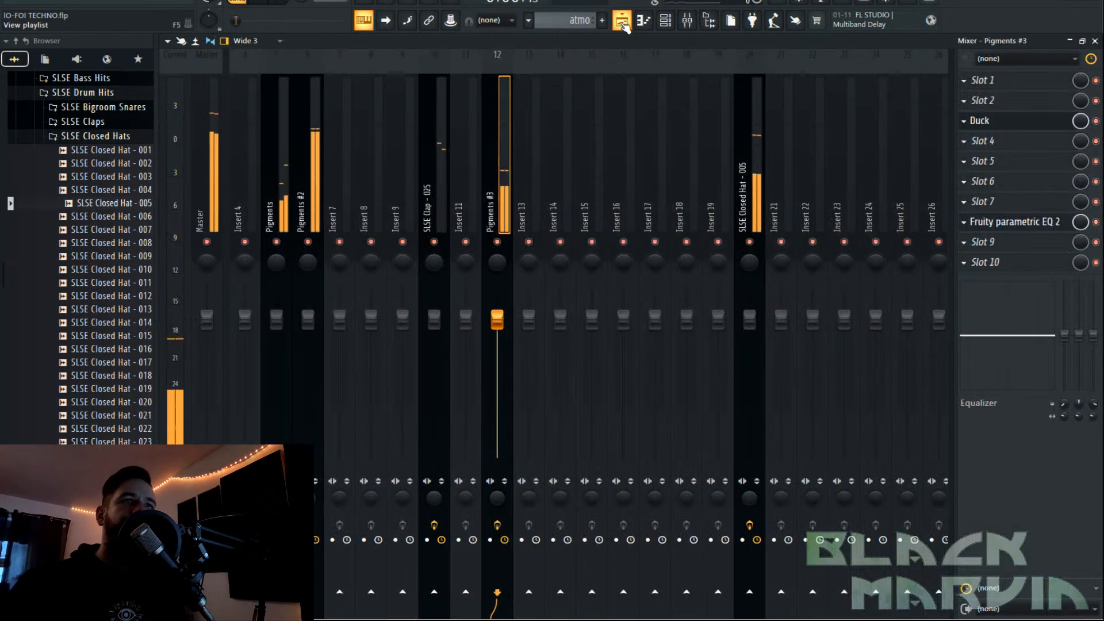
{"action": "left_click", "coordinate": [622, 20]}
{"action": "left_click", "coordinate": [605, 447]}
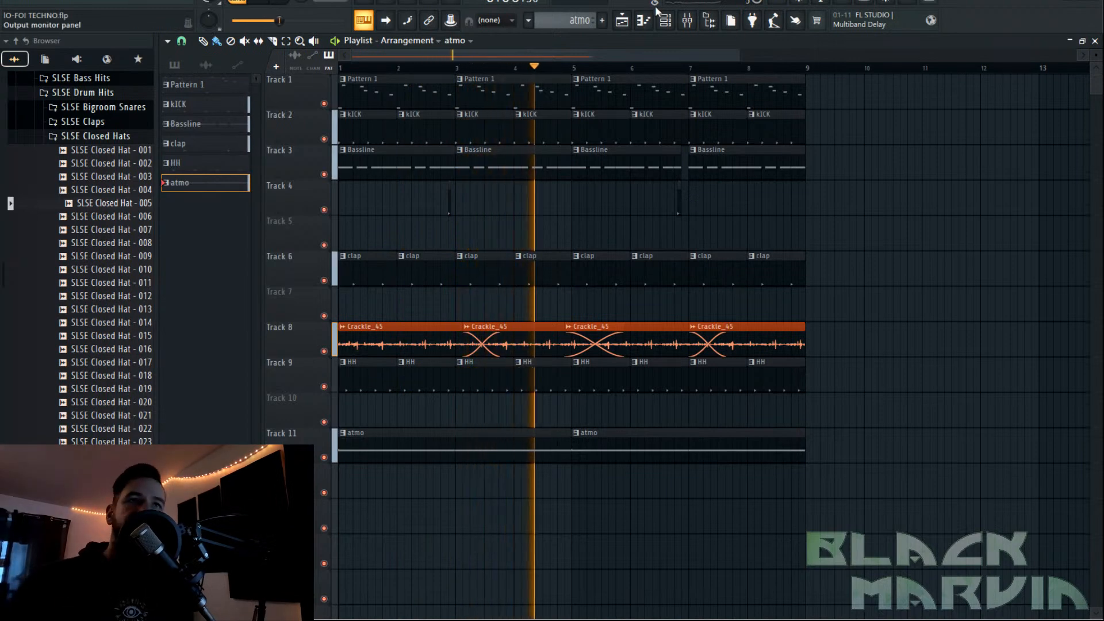
Load BritsonChannel into slot 10 of the Pigments #3 mixer track and raise its gain to about 7.5.
{"action": "left_click", "coordinate": [686, 20]}
{"action": "left_click", "coordinate": [1010, 292]}
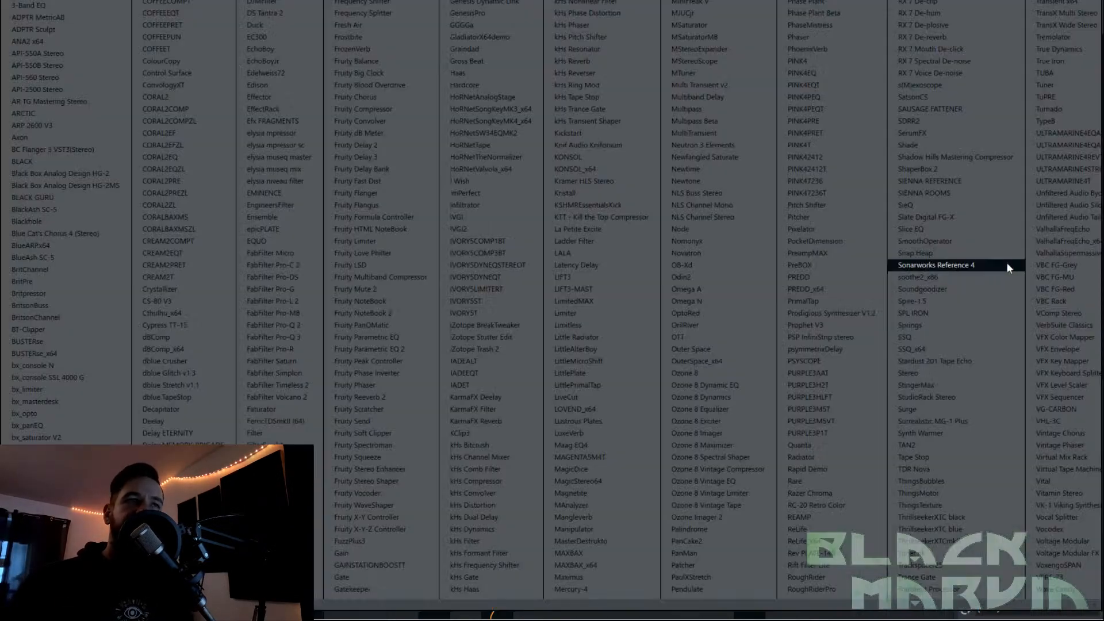
{"action": "left_click", "coordinate": [98, 314]}
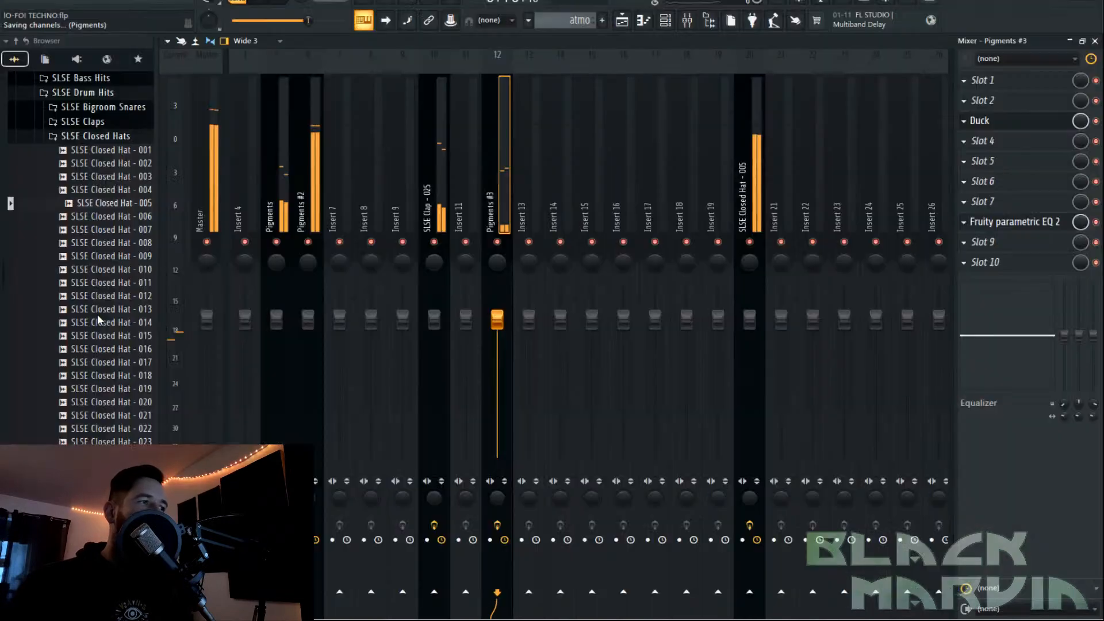
{"action": "left_click_drag", "start_coordinate": [265, 352], "coordinate": [257, 310]}
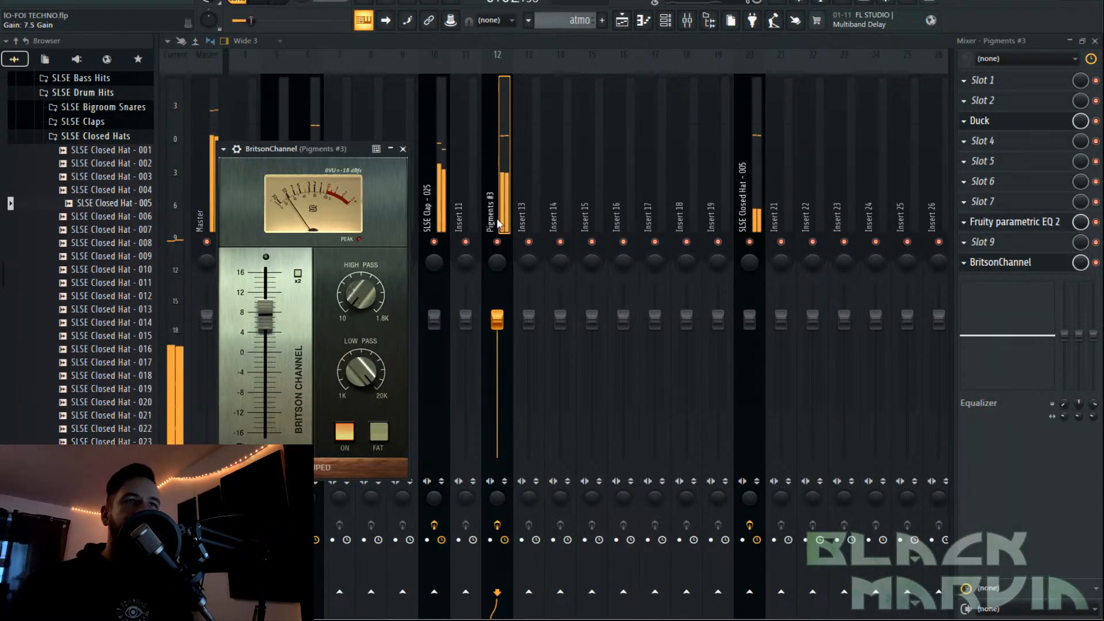
Select all clips of the eight-bar arrangement in the playlist and duplicate them from bar 9.
{"action": "left_click", "coordinate": [622, 20]}
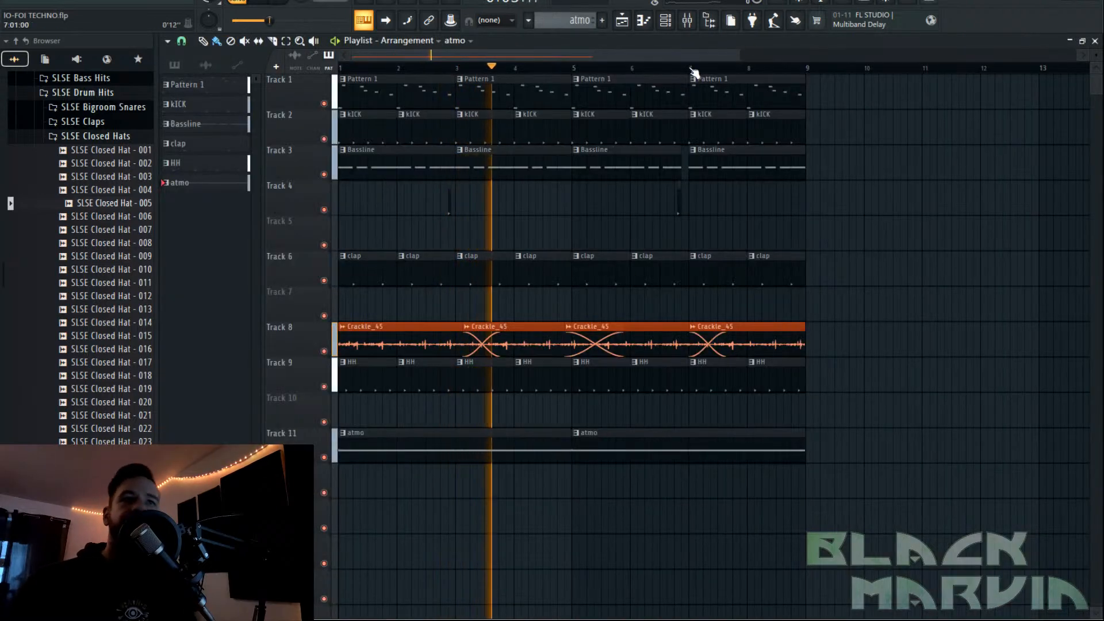
{"action": "scroll", "coordinate": [675, 79], "scroll_direction": "down", "scroll_amount": 1}
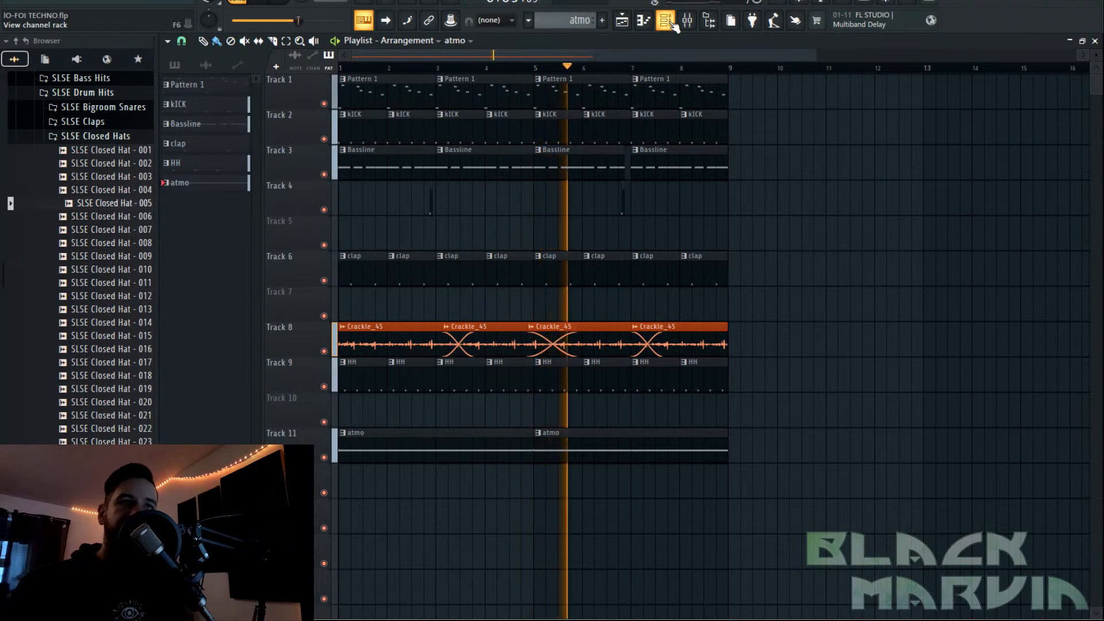
{"action": "left_click_drag", "start_coordinate": [773, 81], "coordinate": [376, 460]}
{"action": "key", "text": "ctrl+b"}
{"action": "left_click_drag", "start_coordinate": [755, 95], "coordinate": [746, 97]}
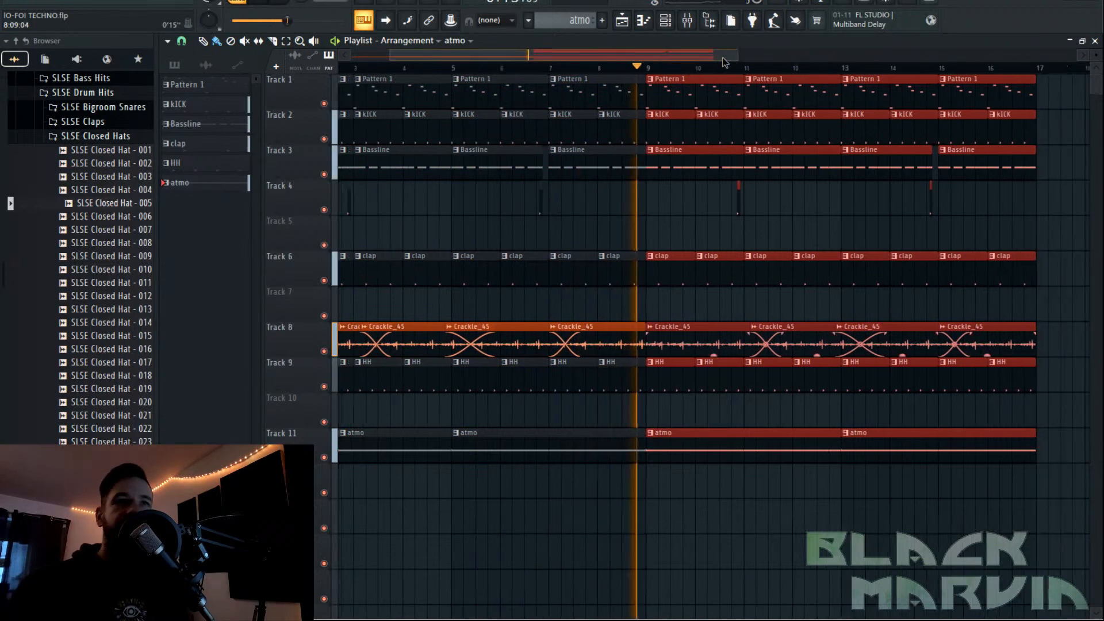
Shorten the bar 8 kick clip to one beat and trim the Bassline and Pattern 1 clips just before bar 9.
{"action": "left_click", "coordinate": [479, 68]}
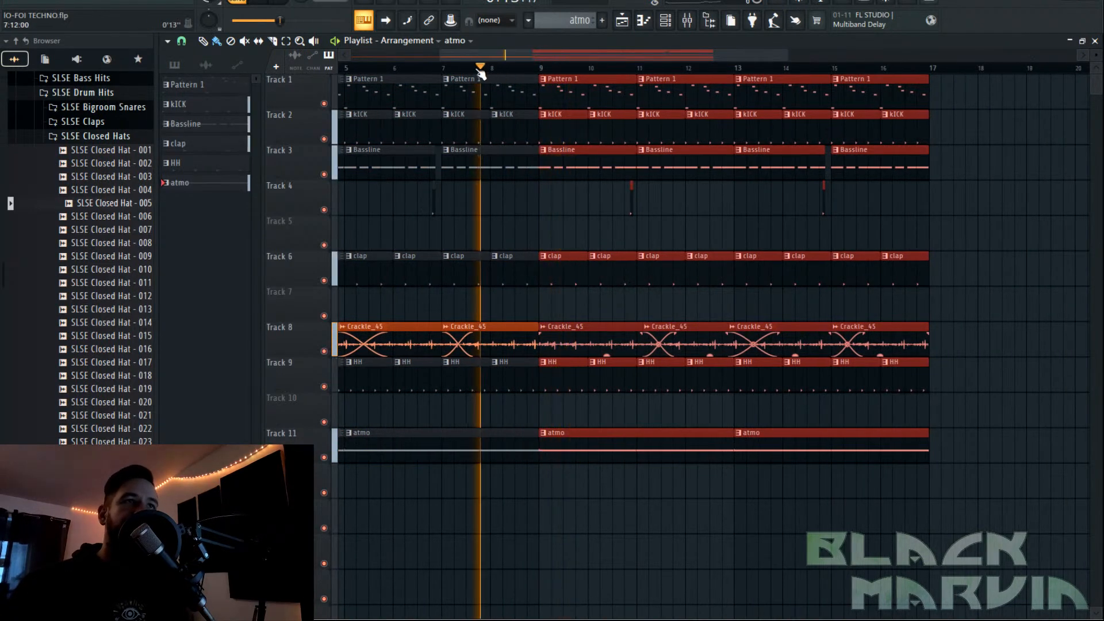
{"action": "left_click_drag", "start_coordinate": [538, 134], "coordinate": [504, 138]}
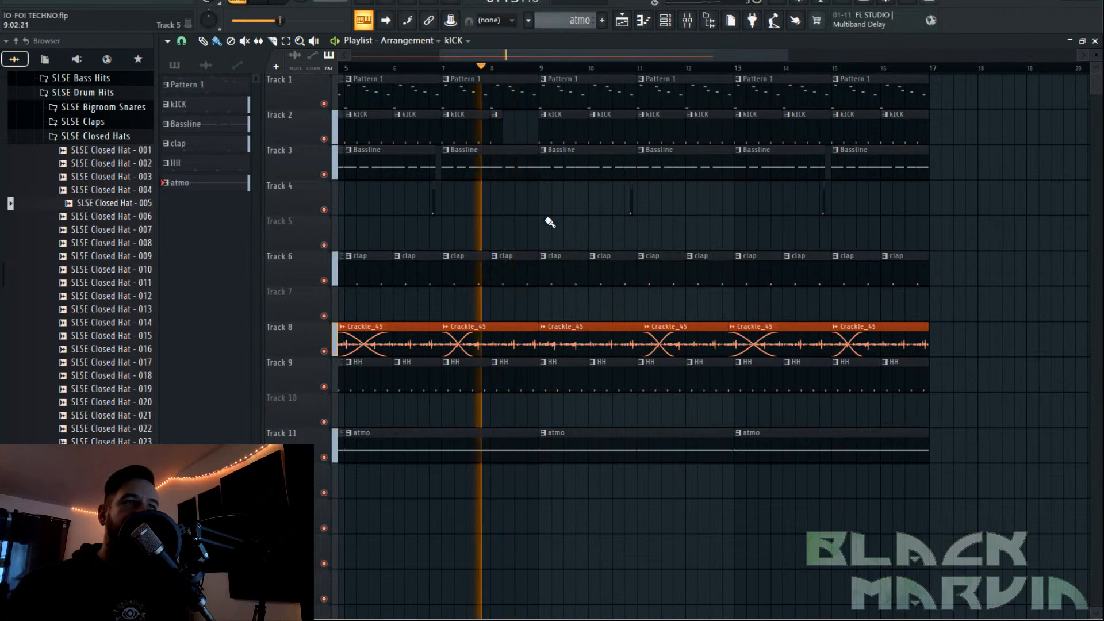
{"action": "left_click", "coordinate": [535, 165]}
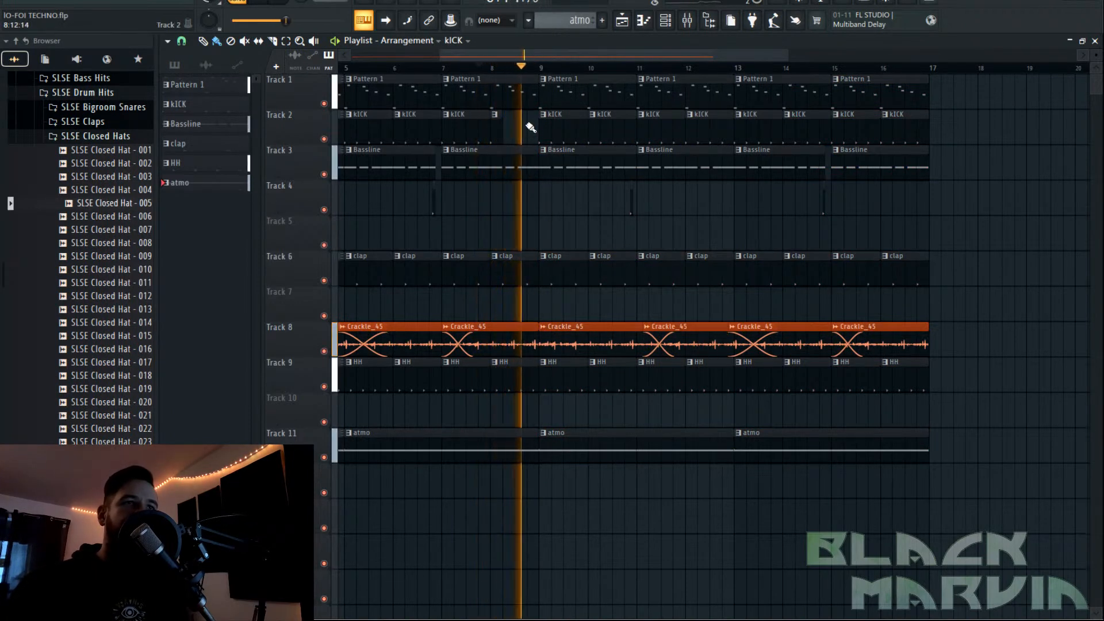
{"action": "scroll", "coordinate": [529, 69], "scroll_direction": "up", "scroll_amount": 2}
{"action": "key", "text": "space"}
{"action": "key", "text": "space"}
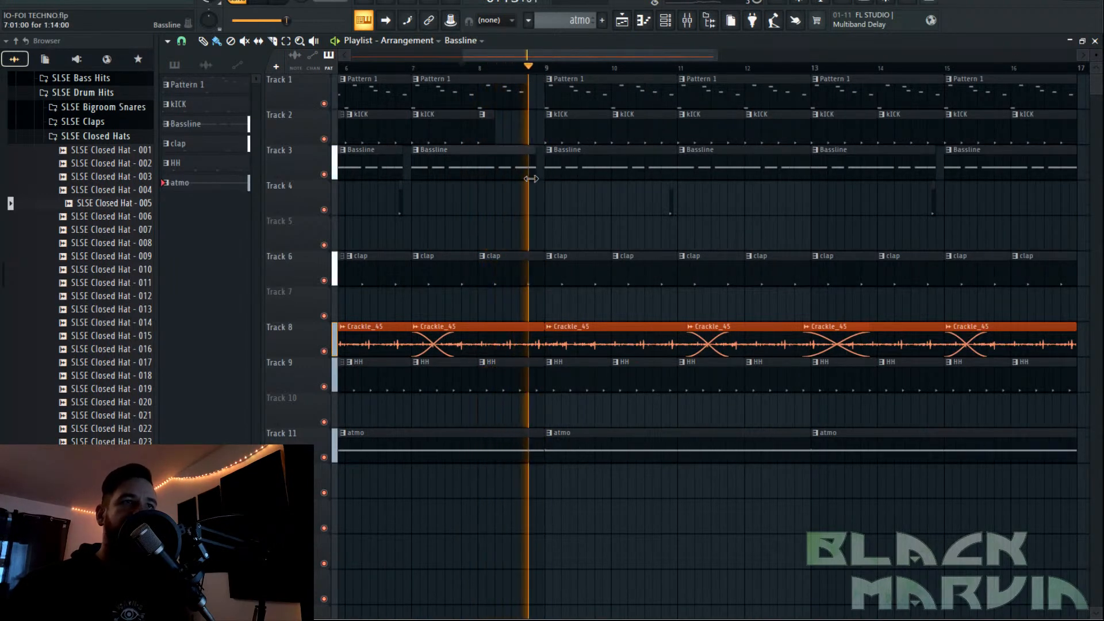
{"action": "scroll", "coordinate": [421, 75], "scroll_direction": "down", "scroll_amount": 2}
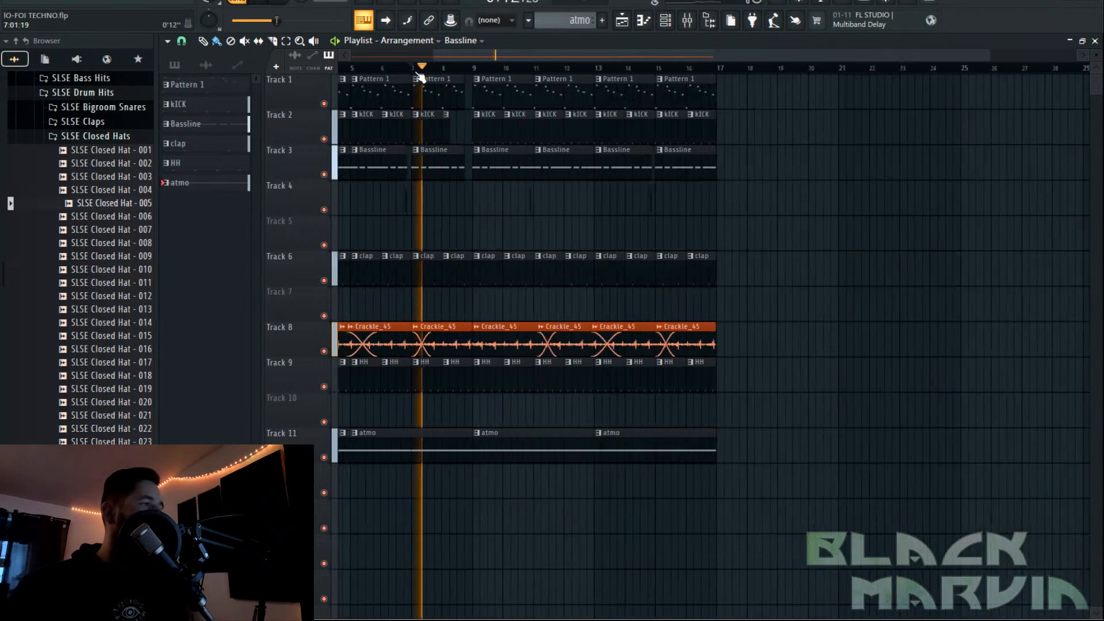
Save the project and play through the full 16-bar arrangement, checking the Pattern 1 notes along the way.
{"action": "key", "text": "ctrl+s"}
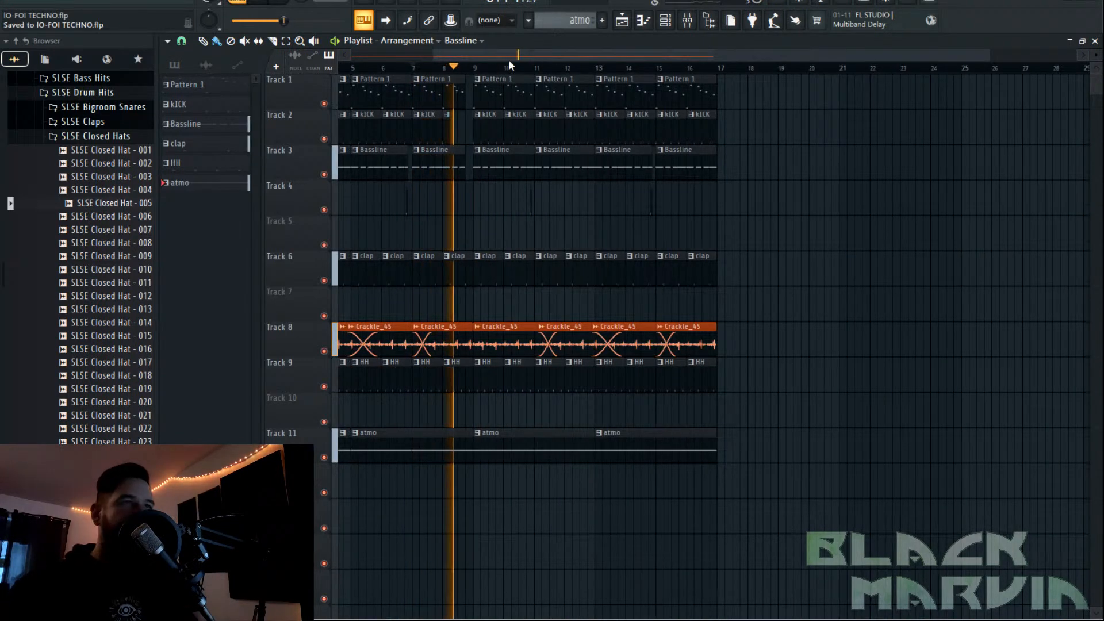
{"action": "scroll", "coordinate": [468, 67], "scroll_direction": "down", "scroll_amount": 1}
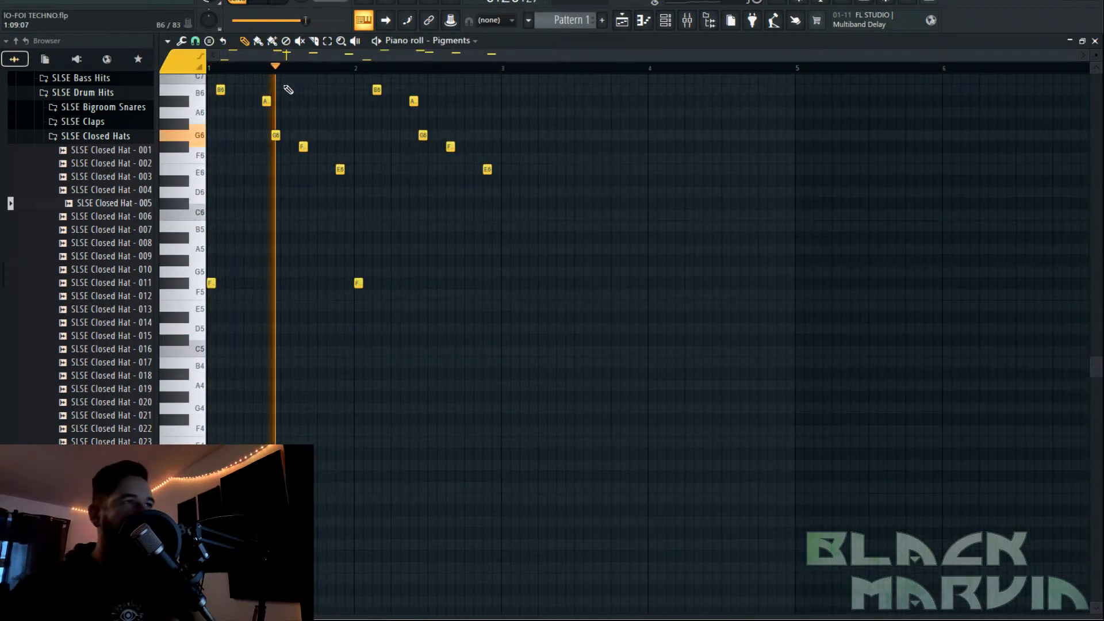
{"action": "left_click", "coordinate": [622, 21]}
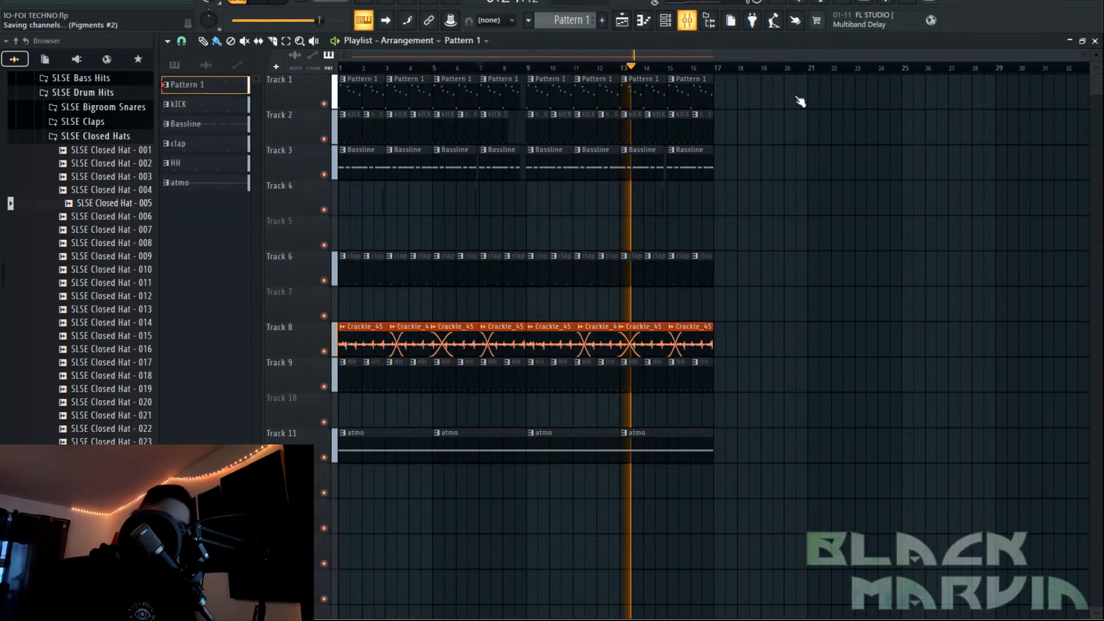
{"action": "left_click_drag", "start_coordinate": [697, 57], "coordinate": [704, 57]}
{"action": "key", "text": "space"}
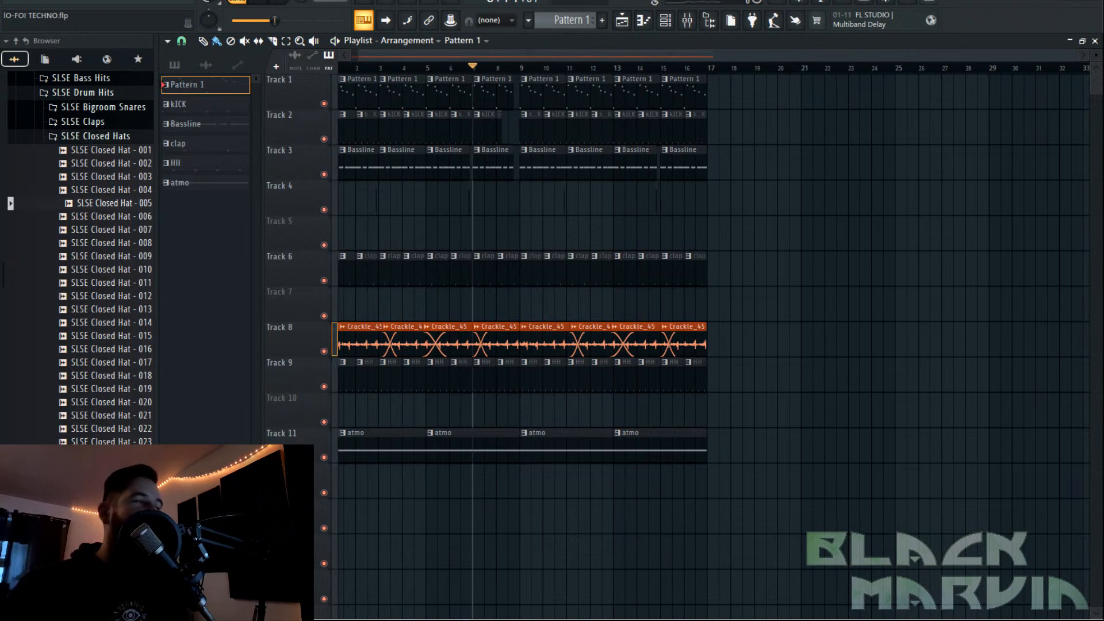
Solo the Pigments #3 mixer track and, in its Fruity parametric EQ 2, set the band 1 high pass to about 324 Hz and boost the high shelf.
{"action": "left_click", "coordinate": [690, 24]}
{"action": "right_click", "coordinate": [499, 247]}
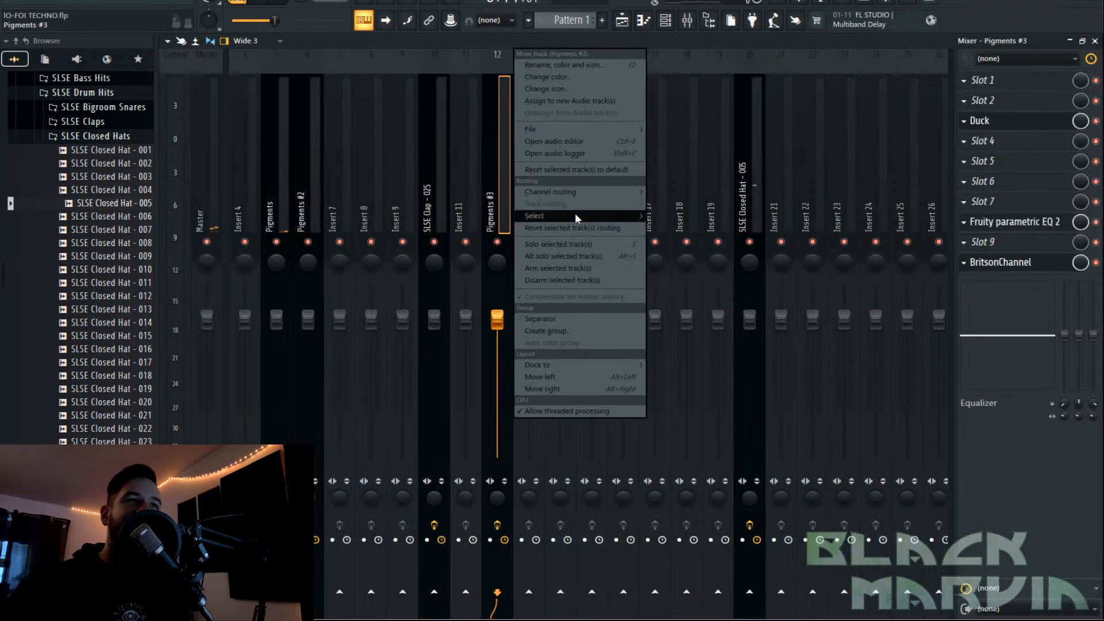
{"action": "key", "text": "space"}
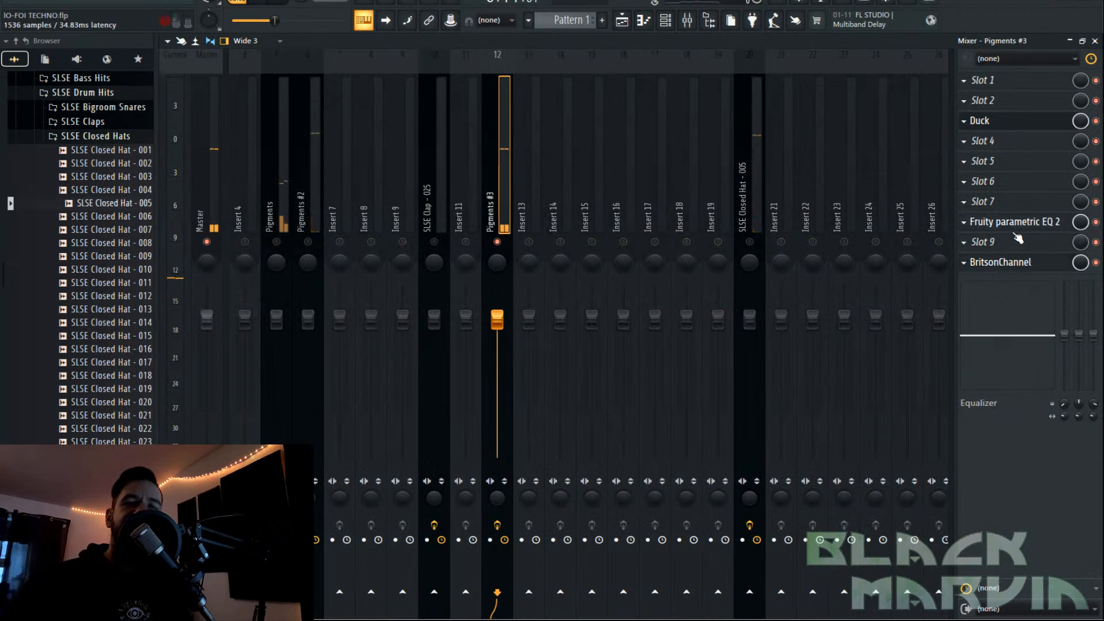
{"action": "left_click", "coordinate": [1017, 222]}
{"action": "left_click_drag", "start_coordinate": [307, 226], "coordinate": [316, 224]}
{"action": "left_click_drag", "start_coordinate": [389, 223], "coordinate": [480, 189]}
{"action": "left_click_drag", "start_coordinate": [316, 223], "coordinate": [320, 224]}
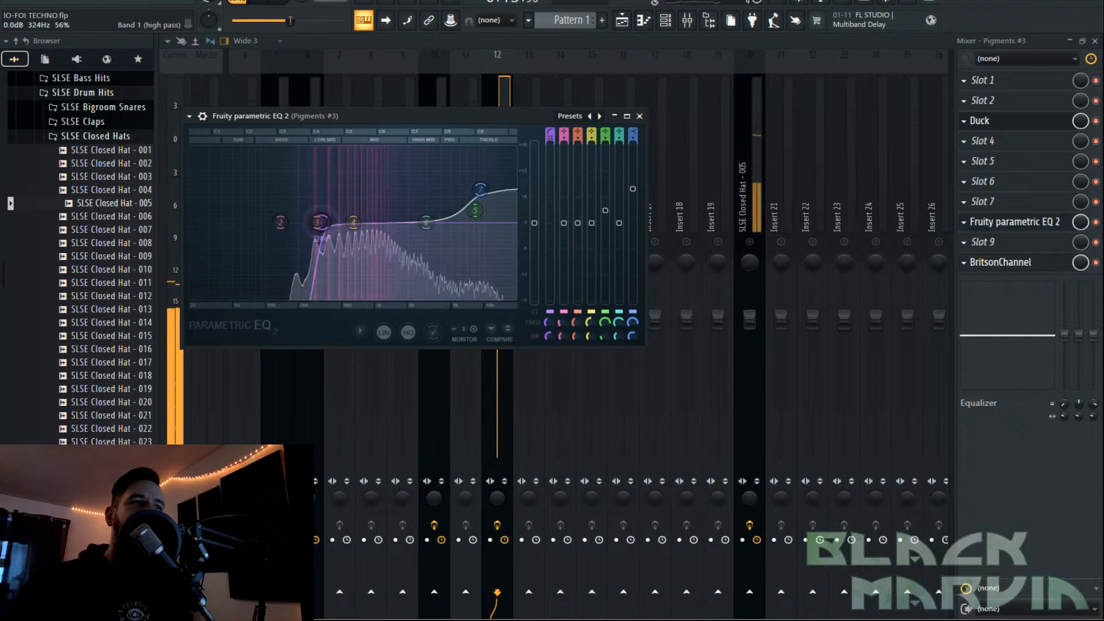
Review the effects used in the Pigments and Pigments #3 instruments and the Pigments #3 mixer chain.
{"action": "left_click", "coordinate": [665, 20]}
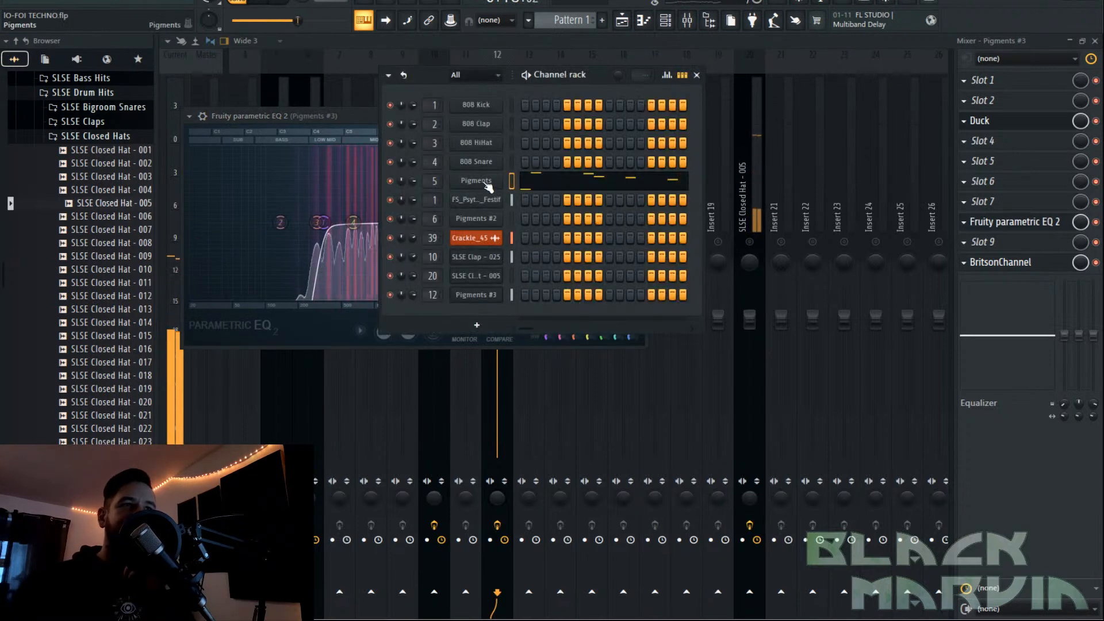
{"action": "left_click", "coordinate": [476, 180]}
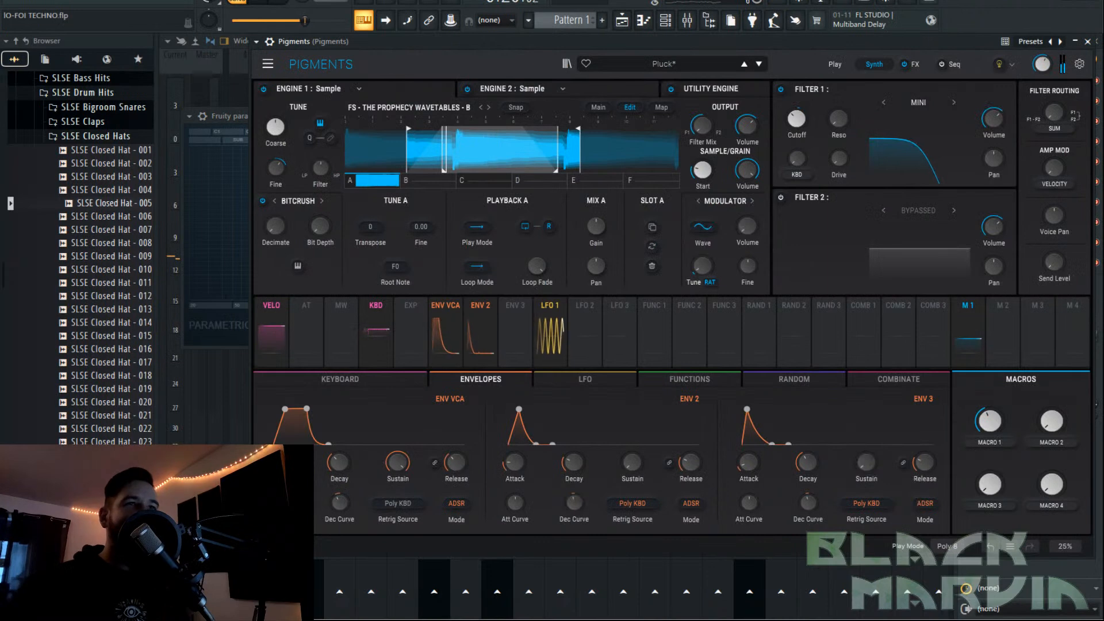
{"action": "left_click", "coordinate": [912, 65]}
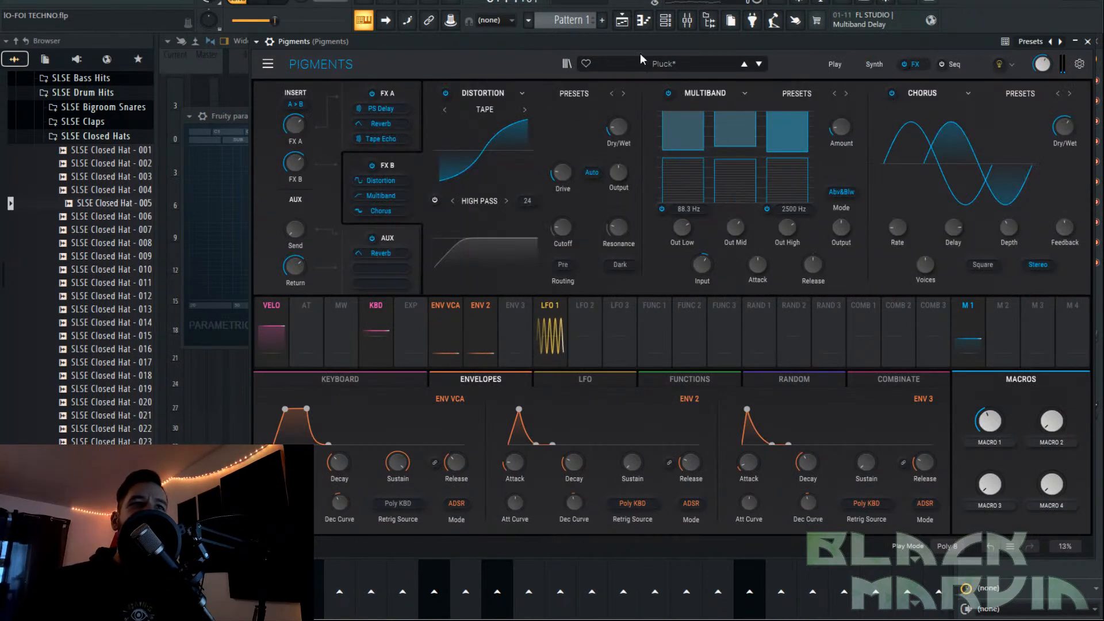
{"action": "left_click", "coordinate": [663, 23]}
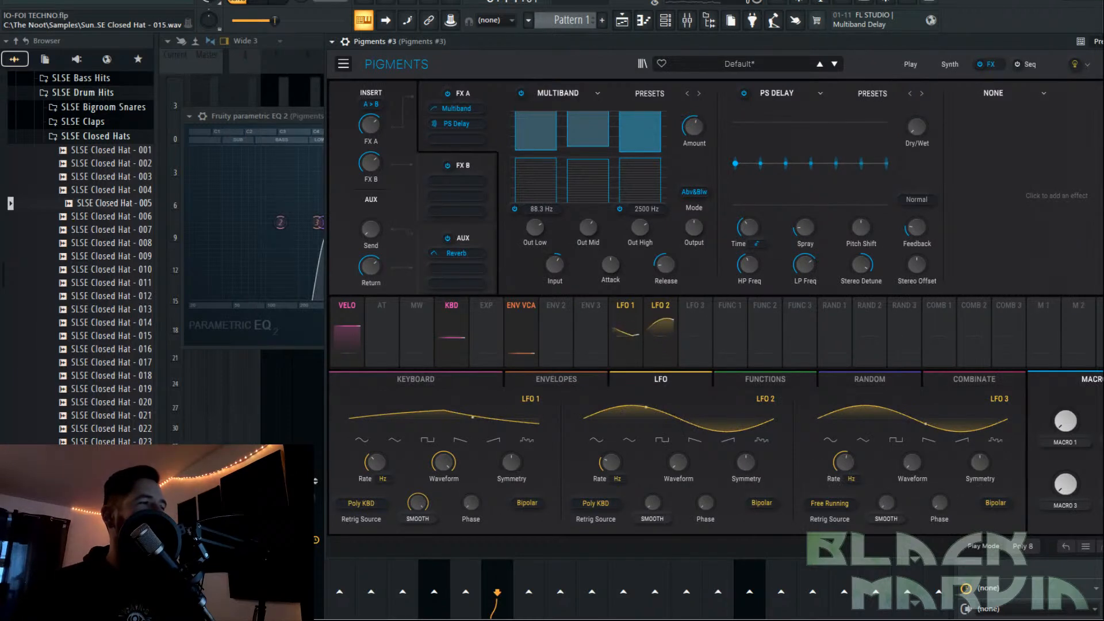
{"action": "left_click", "coordinate": [697, 25]}
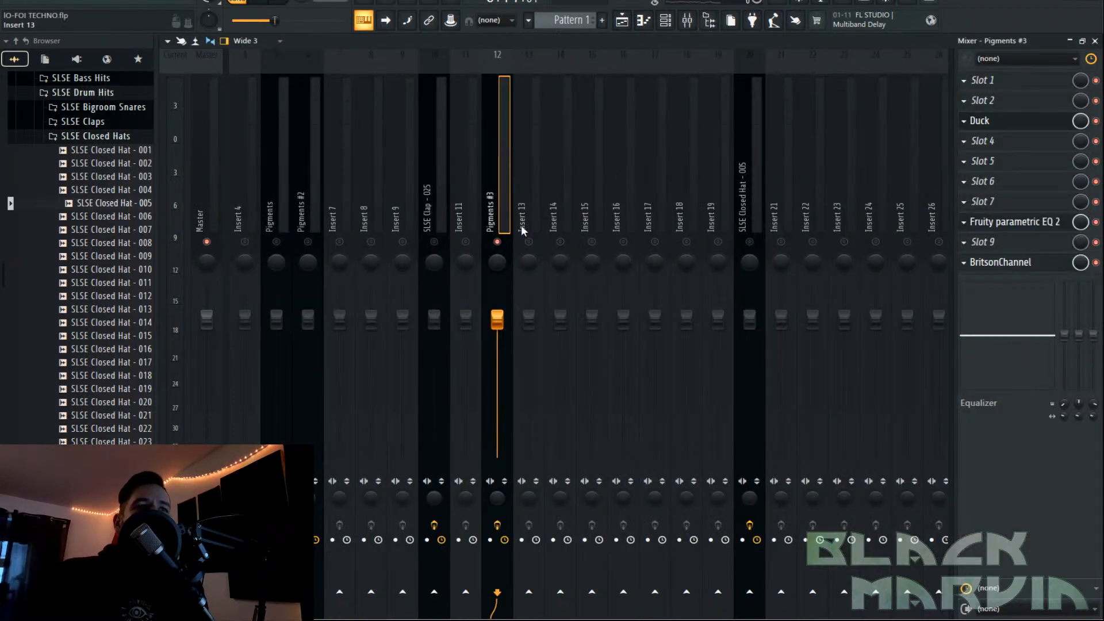
{"action": "left_click", "coordinate": [622, 22]}
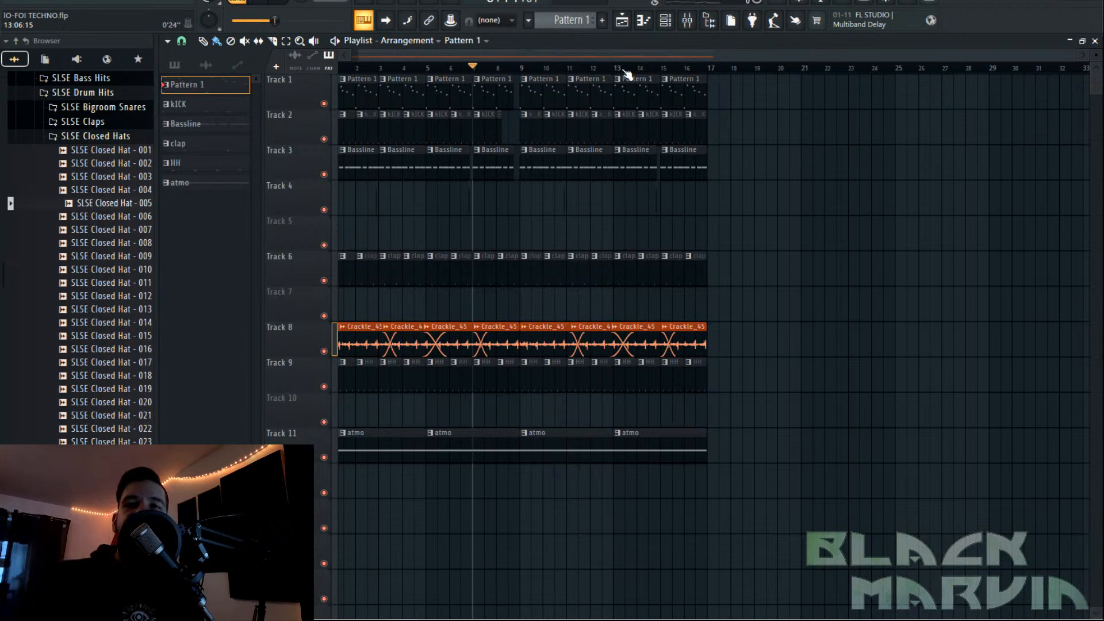
Import HL_PT_DL_002_HATS_126 from the HL_PT_DRUM LOOP_126-130 folder onto the empty playlist track below atmo at bar 9.
{"action": "scroll", "coordinate": [628, 75], "scroll_direction": "left", "scroll_amount": 1}
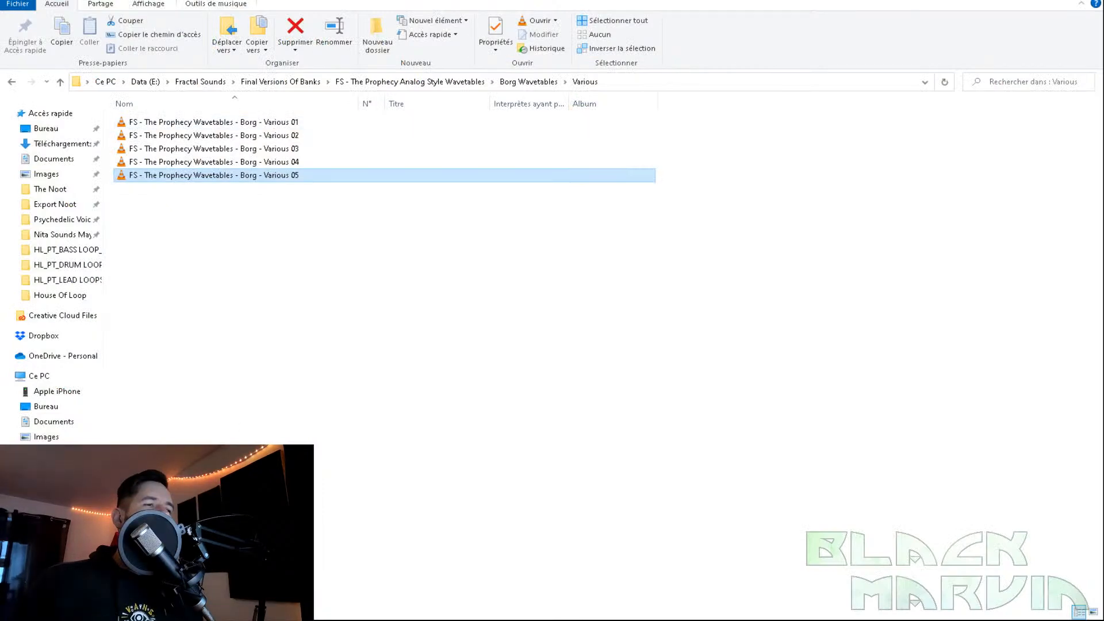
{"action": "left_click", "coordinate": [190, 601]}
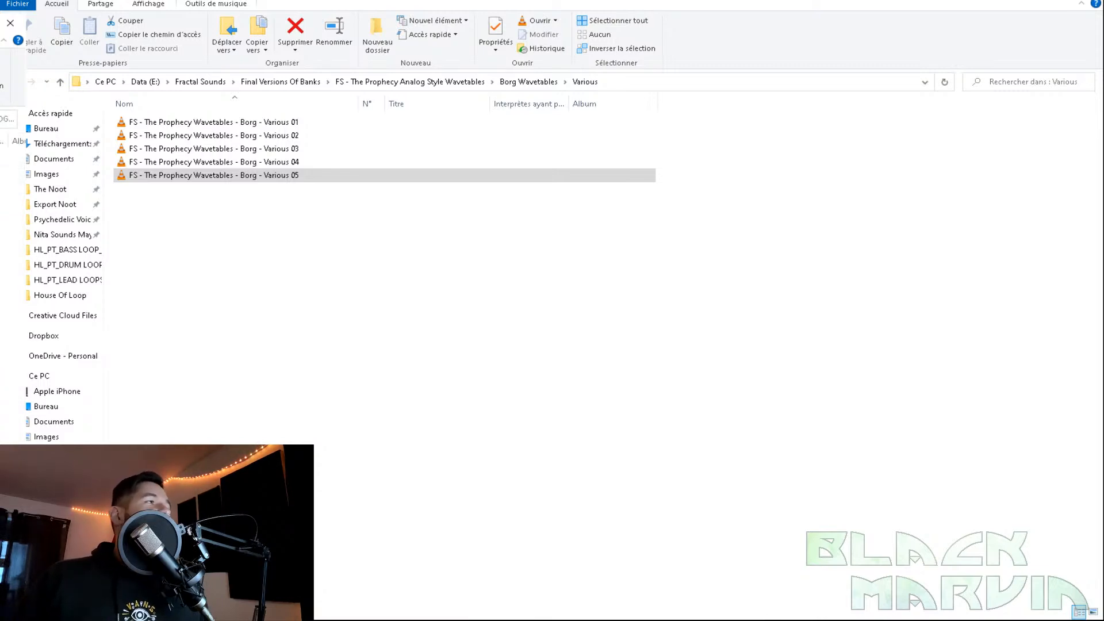
{"action": "double_click", "coordinate": [362, 133]}
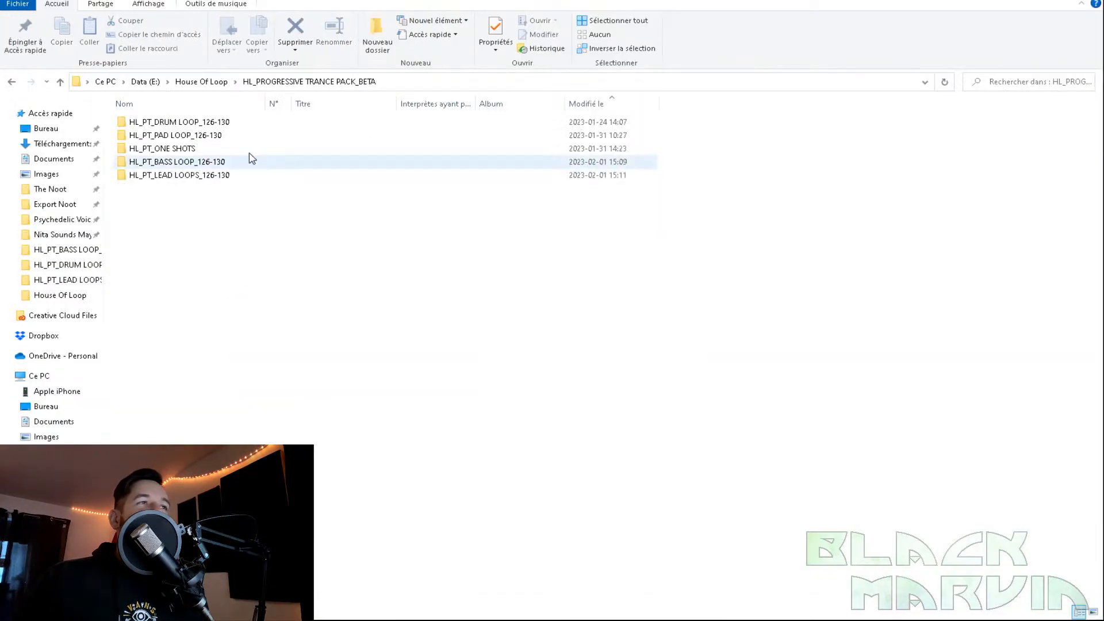
{"action": "double_click", "coordinate": [207, 127]}
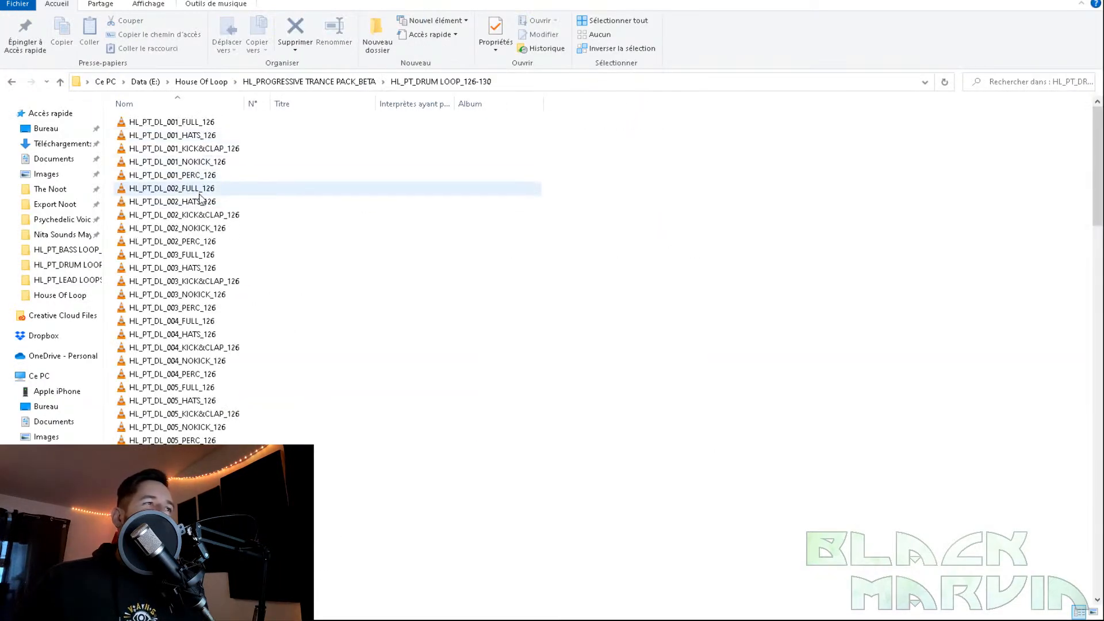
{"action": "left_click_drag", "start_coordinate": [195, 204], "coordinate": [559, 473]}
{"action": "double_click", "coordinate": [352, 473]}
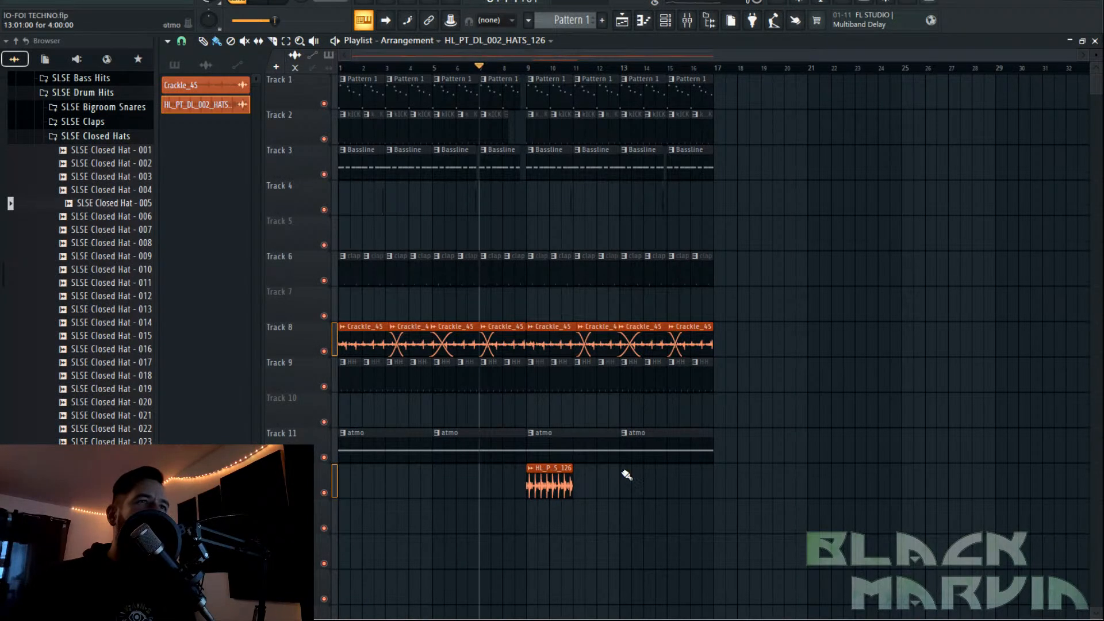
Place a second hats loop clip at bar 11 and set the loop's channel volume to 60%.
{"action": "double_click", "coordinate": [543, 475]}
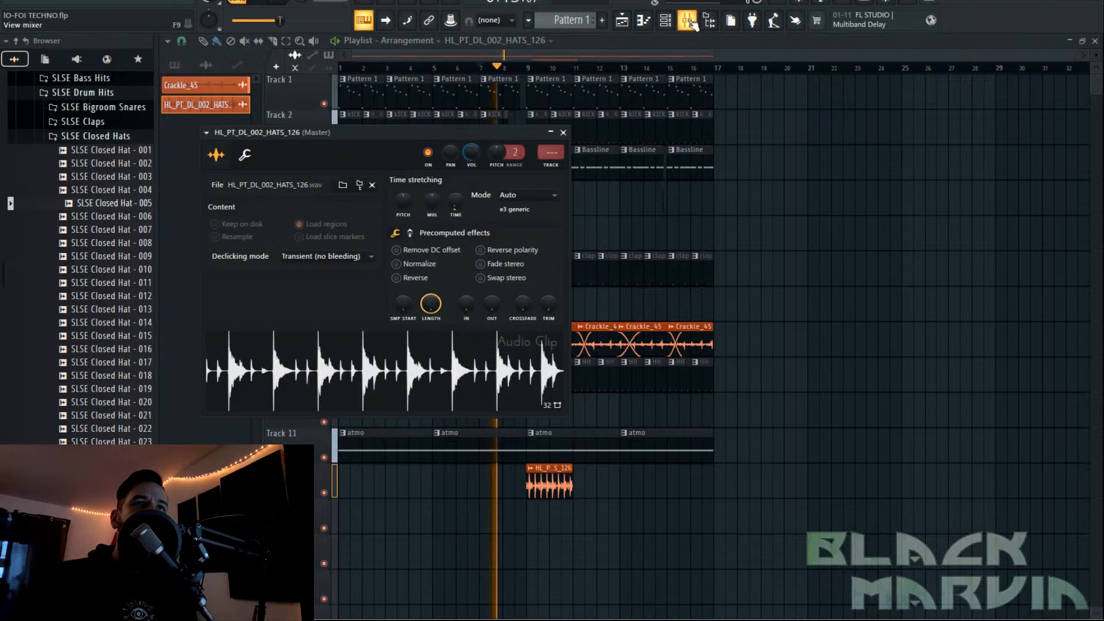
{"action": "key", "text": "F9"}
{"action": "key", "text": "F9"}
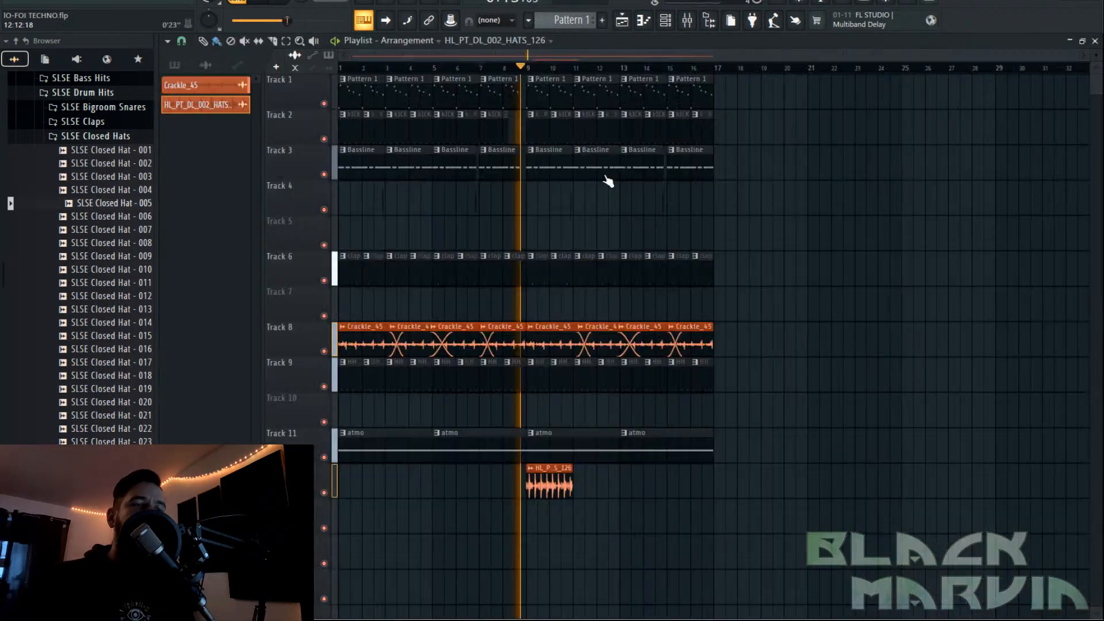
{"action": "left_click", "coordinate": [590, 475]}
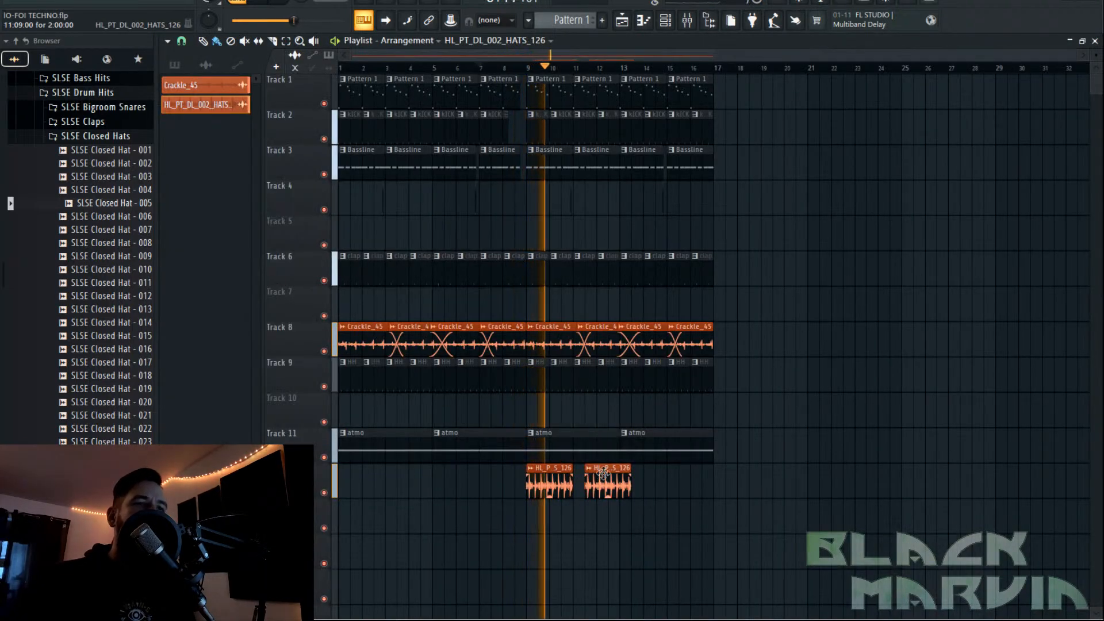
{"action": "left_click_drag", "start_coordinate": [590, 475], "coordinate": [579, 475]}
{"action": "double_click", "coordinate": [578, 474]}
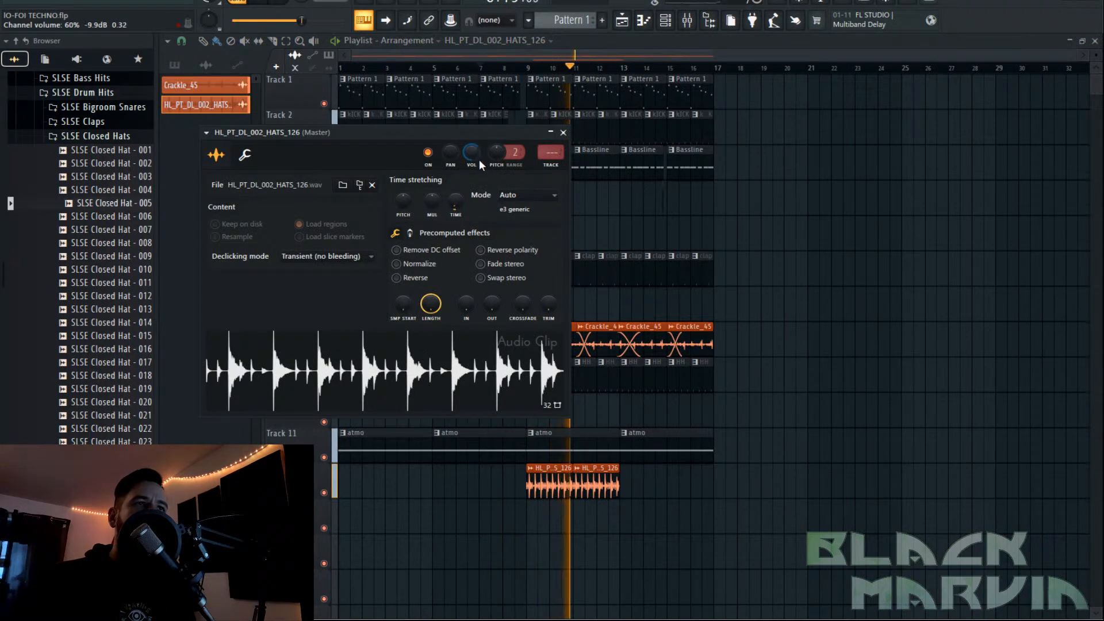
Route the HL_PT_DL_002_HATS_126 channel to mixer track 27.
{"action": "key", "text": "F9"}
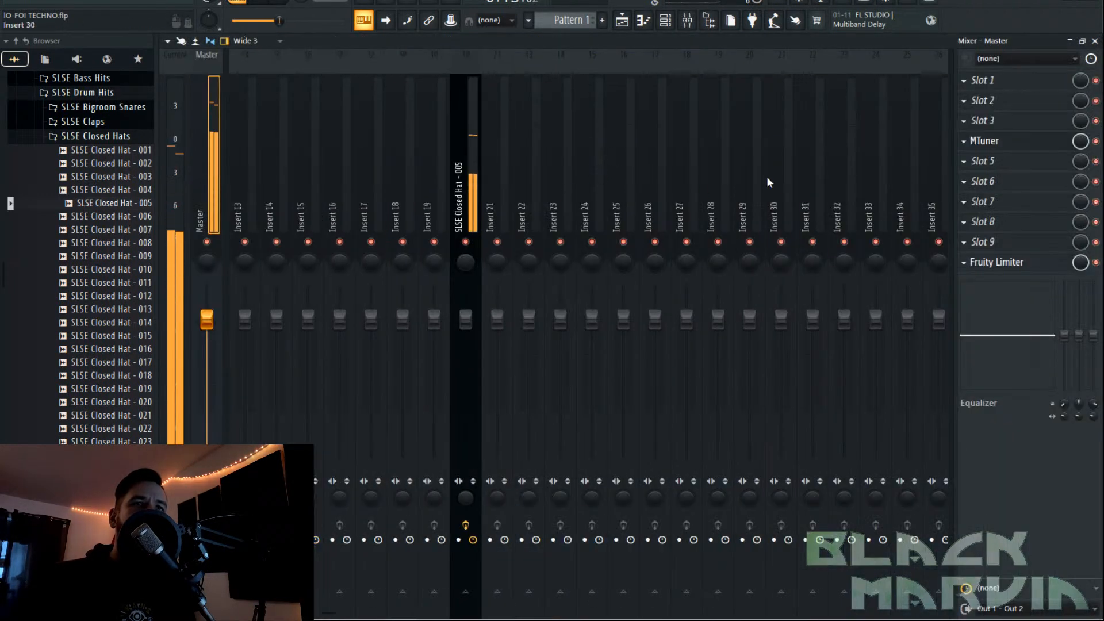
{"action": "right_click", "coordinate": [697, 193]}
{"action": "mouse_move", "coordinate": [747, 191]}
Load Duck into slot 6 of the hats loop's mixer track with the user preset Synth 3 and set its amount to 78%.
{"action": "left_click", "coordinate": [991, 190]}
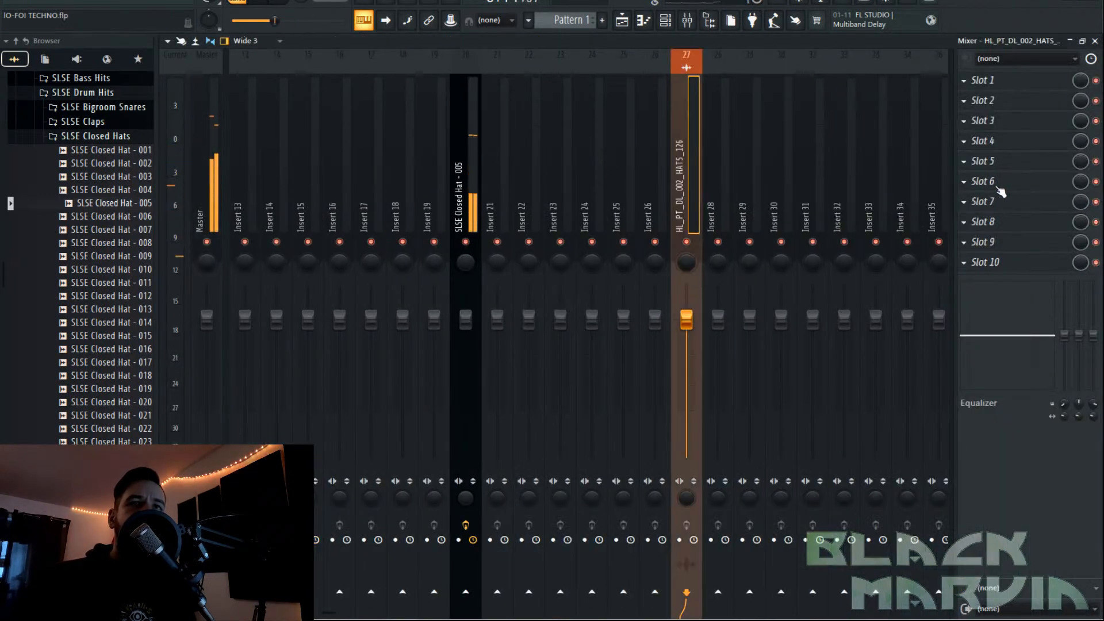
{"action": "left_click", "coordinate": [991, 188]}
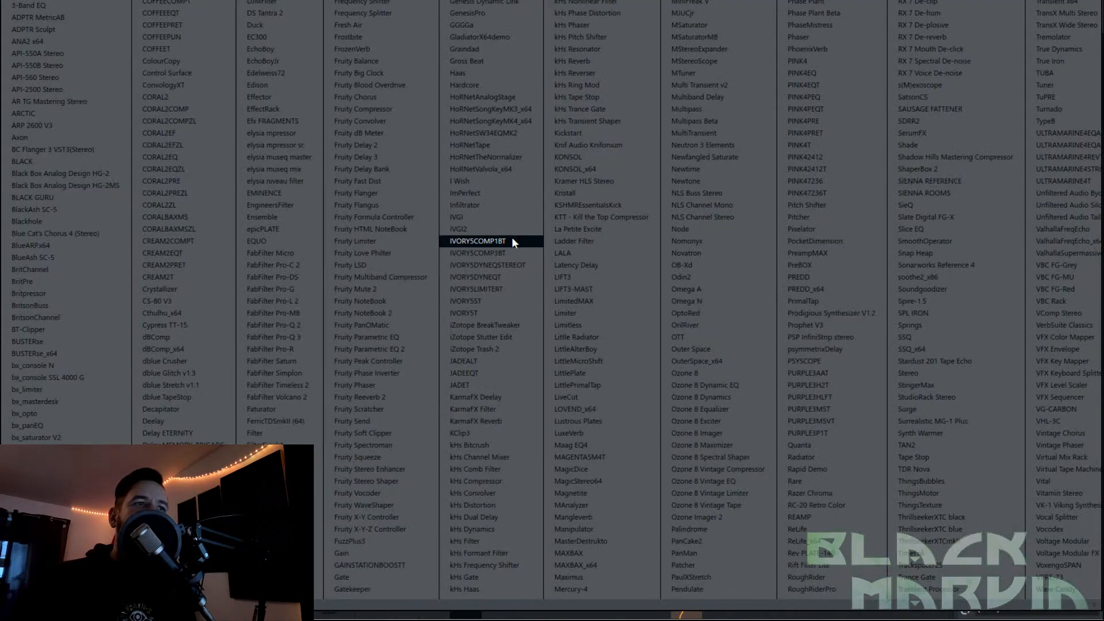
{"action": "left_click", "coordinate": [260, 25]}
{"action": "left_click", "coordinate": [518, 202]}
{"action": "mouse_move", "coordinate": [534, 233]}
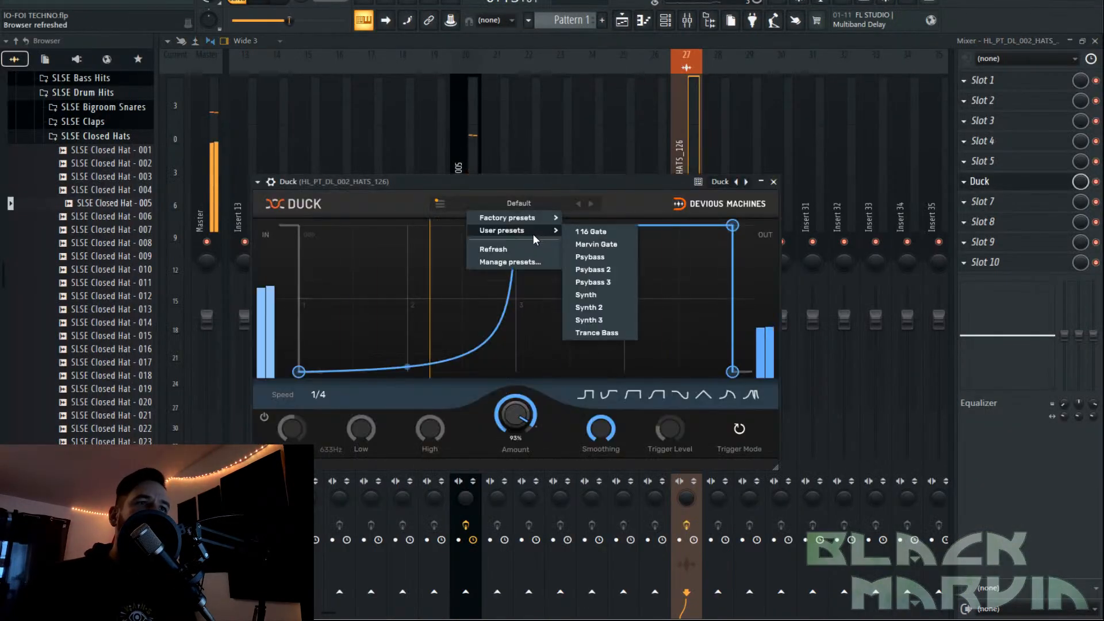
{"action": "left_click", "coordinate": [589, 320]}
{"action": "scroll", "coordinate": [538, 422], "scroll_direction": "down", "scroll_amount": 3}
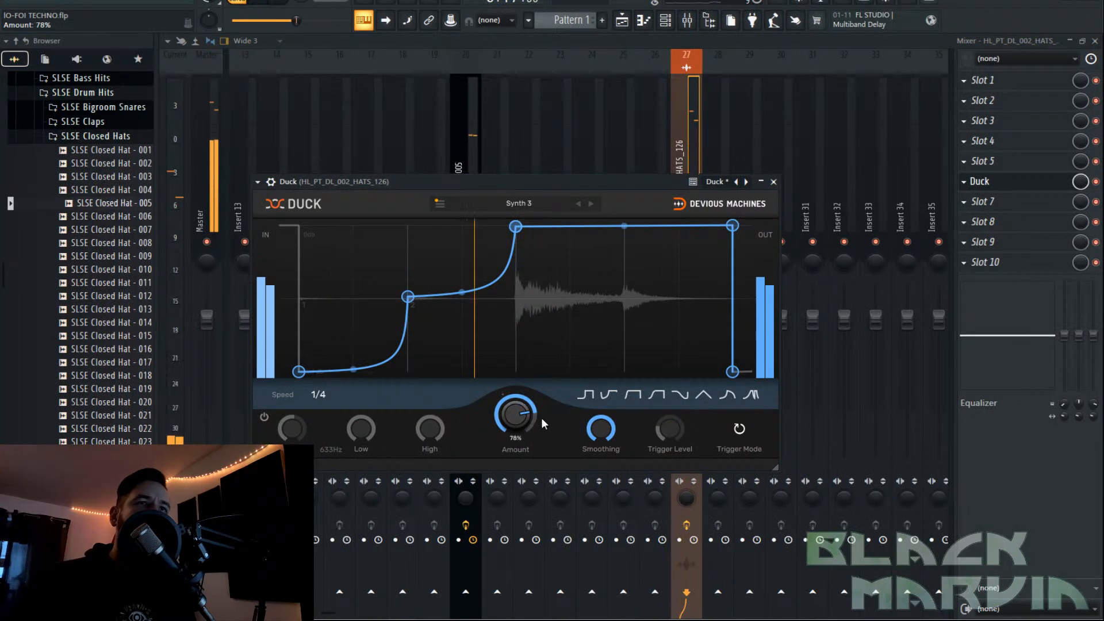
{"action": "left_click", "coordinate": [691, 146]}
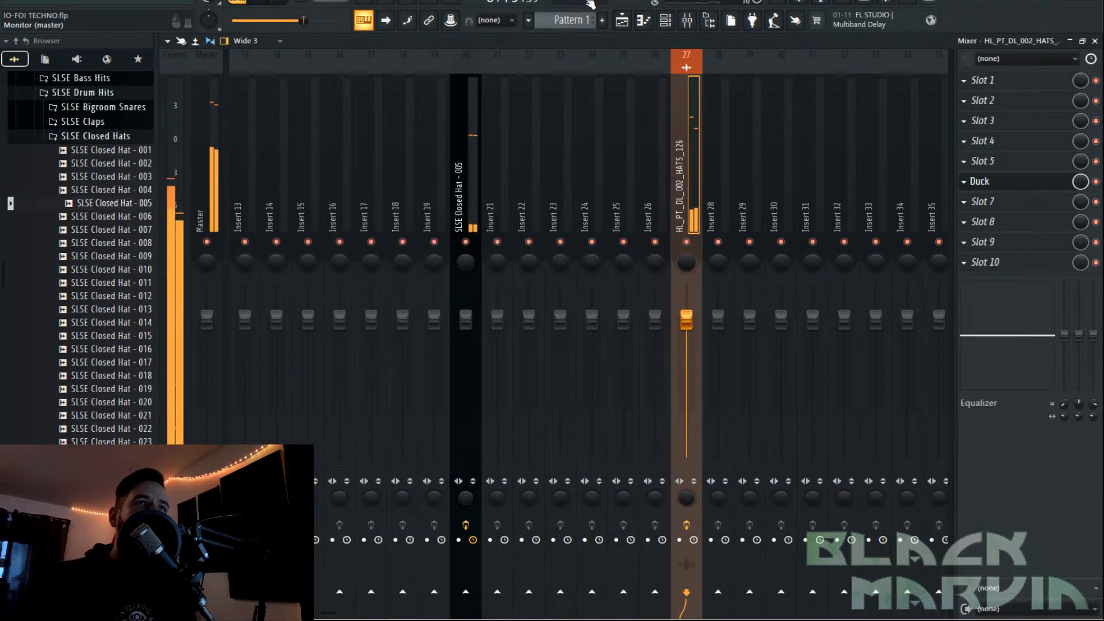
Replace the hats loop sample in the playlist clips with HL_PT_DL_003_HATS_126 from the drum loop folder and play it in the arrangement.
{"action": "left_click", "coordinate": [623, 27]}
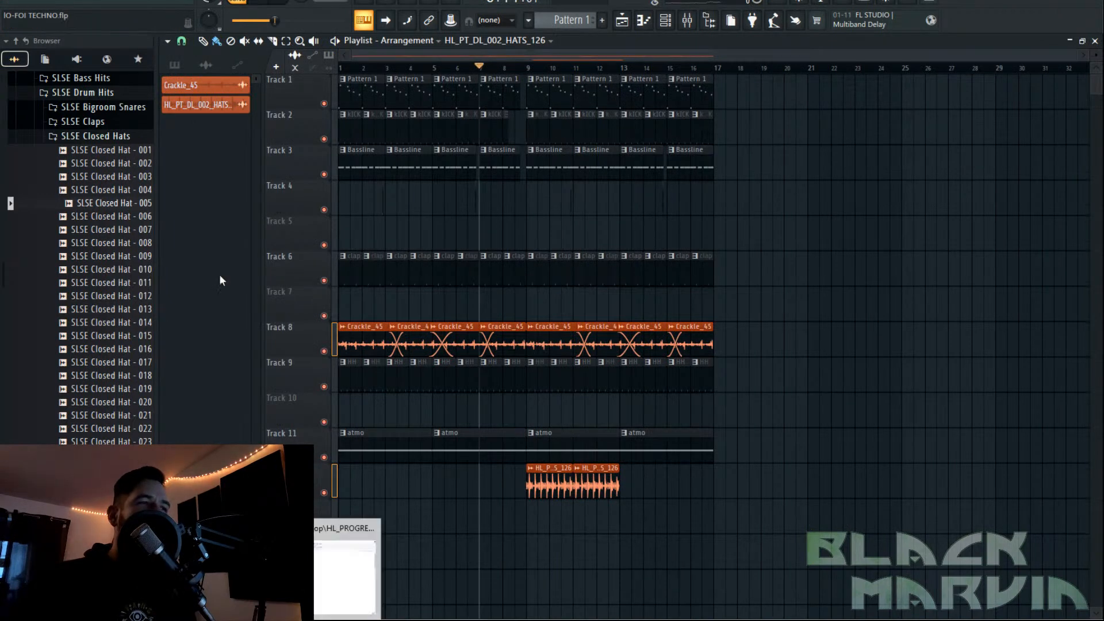
{"action": "left_click", "coordinate": [345, 575]}
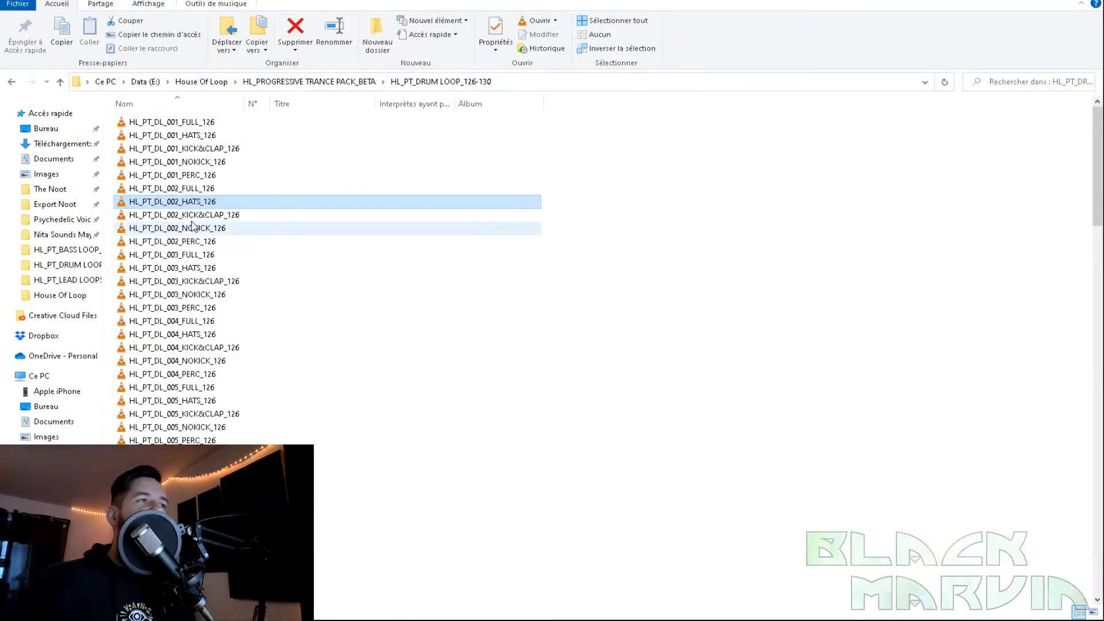
{"action": "left_click_drag", "start_coordinate": [204, 275], "coordinate": [567, 485]}
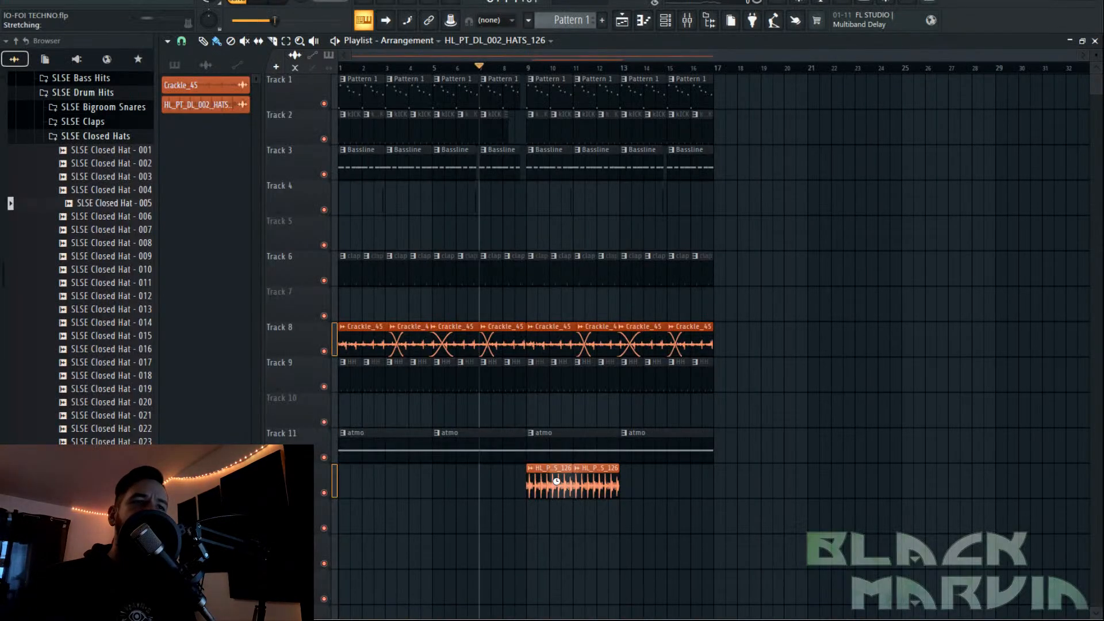
{"action": "key", "text": "space"}
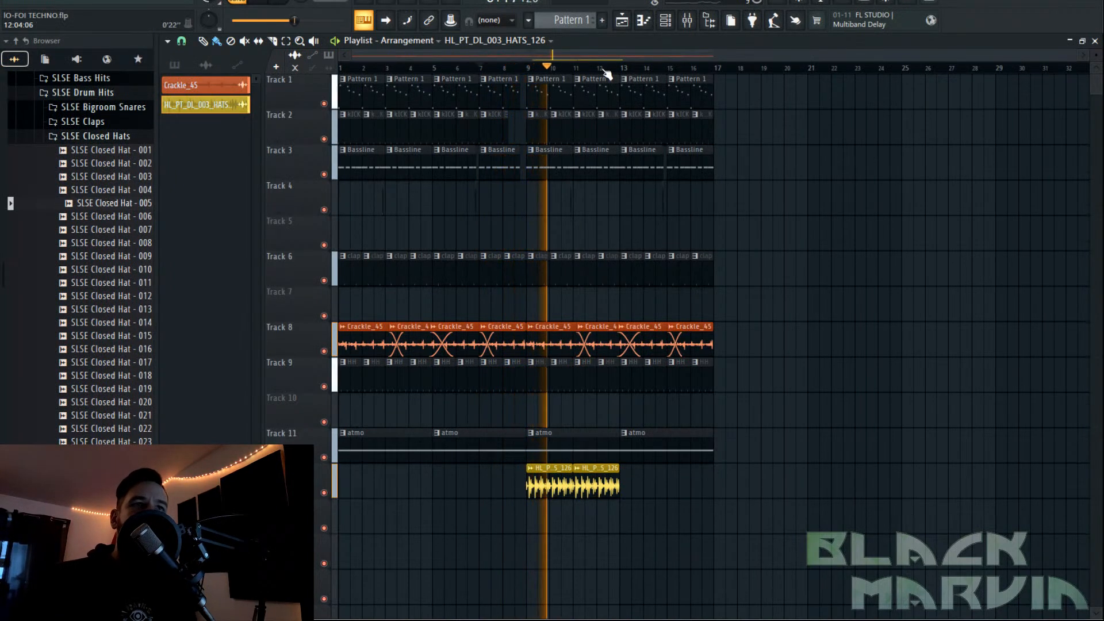
Select both hats loop clips and duplicate them from bar 13.
{"action": "left_click", "coordinate": [600, 484]}
{"action": "left_click", "coordinate": [599, 492]}
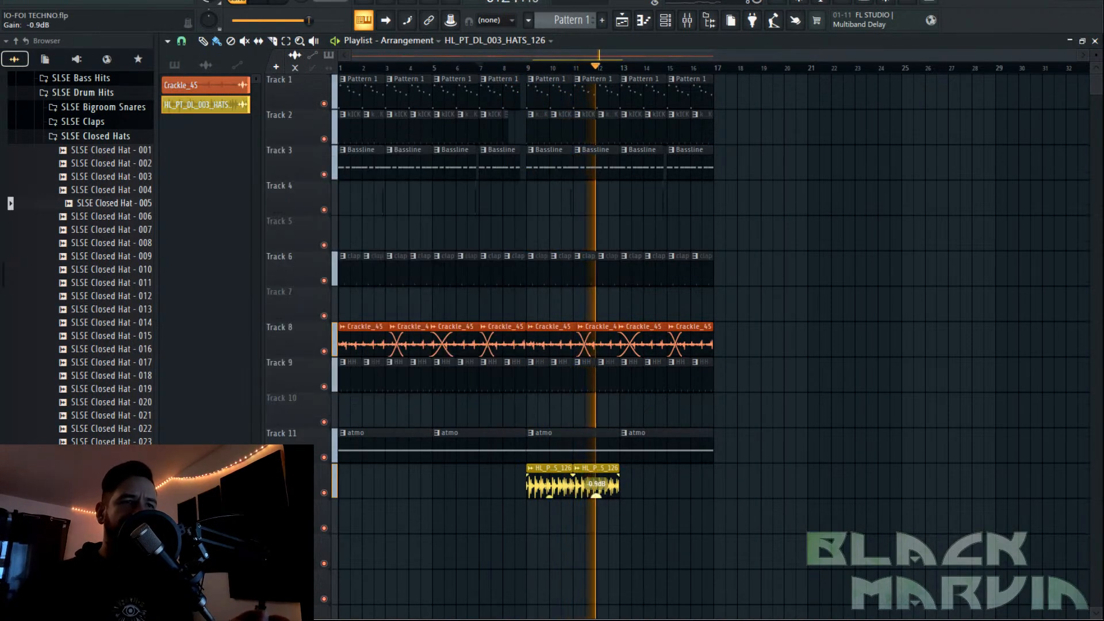
{"action": "left_click_drag", "start_coordinate": [682, 460], "coordinate": [551, 492]}
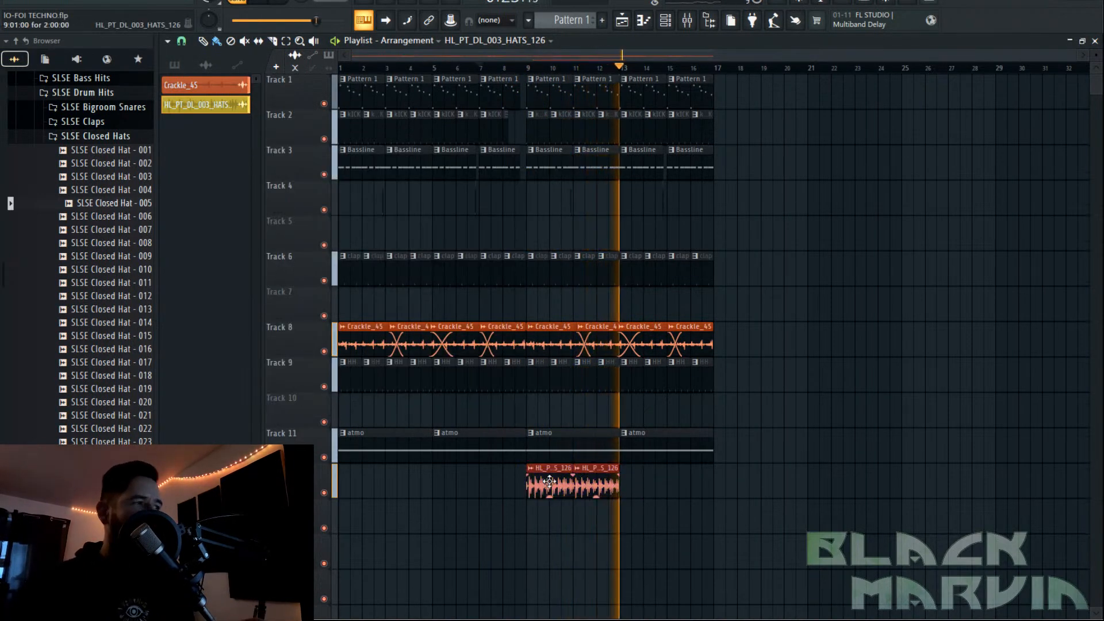
{"action": "key", "text": "ctrl+b"}
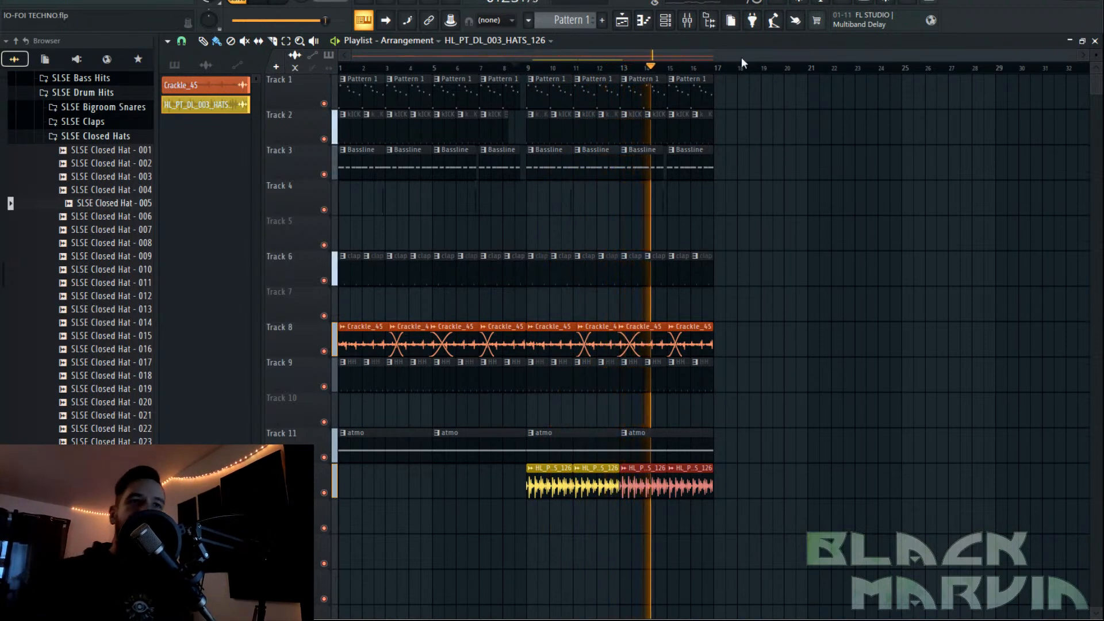
Stop playback, check the closed hat mixer track and show all channels in the channel rack.
{"action": "key", "text": "space"}
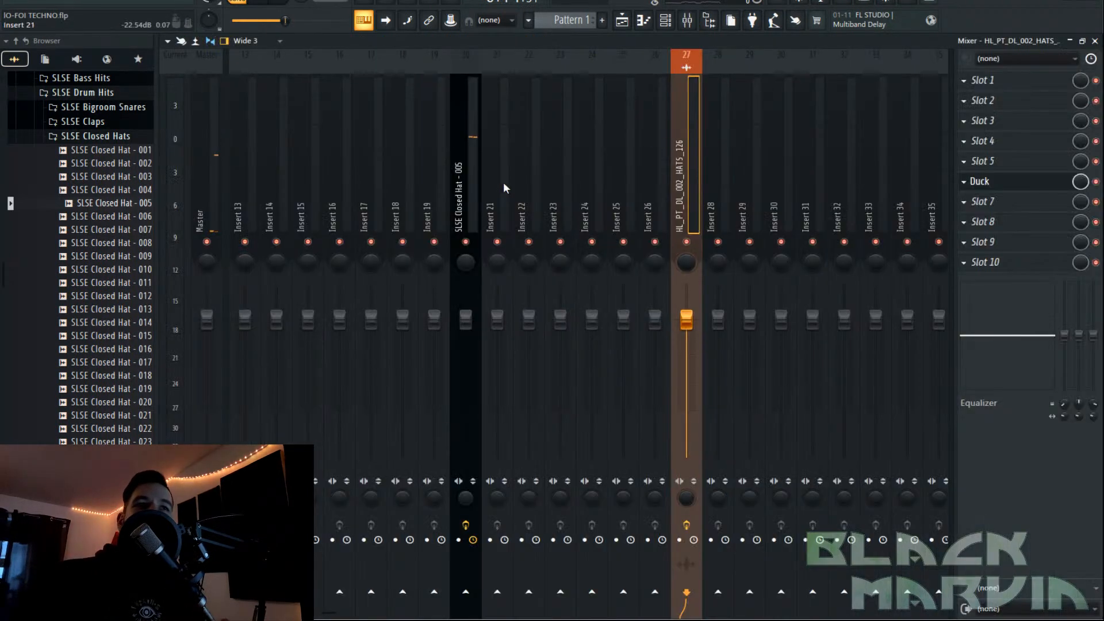
{"action": "left_click", "coordinate": [475, 215]}
{"action": "left_click", "coordinate": [621, 21]}
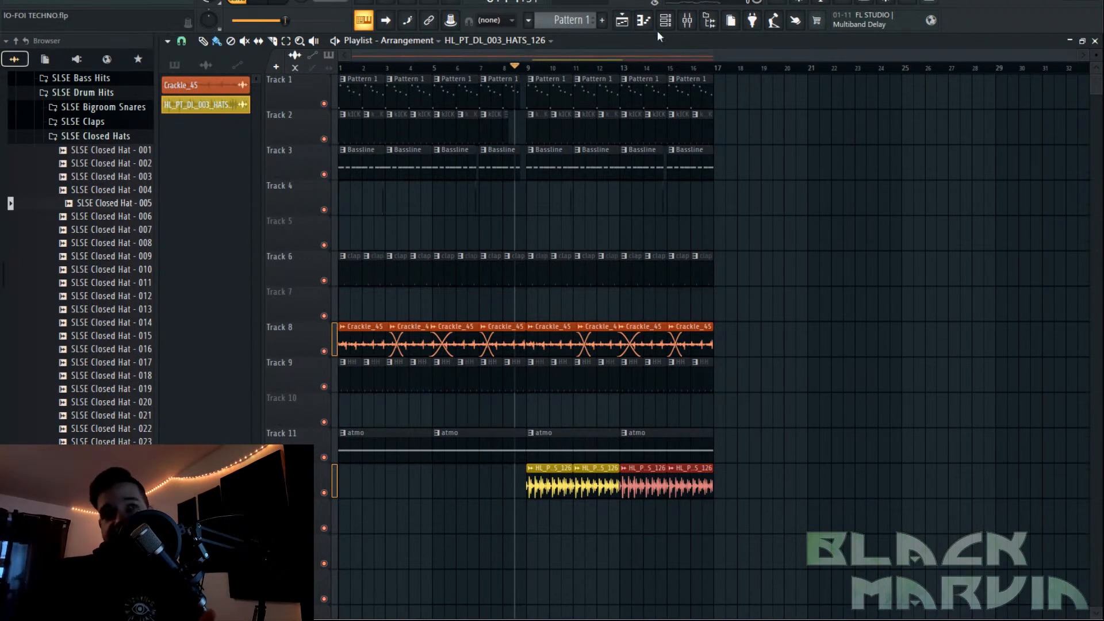
{"action": "left_click", "coordinate": [686, 26]}
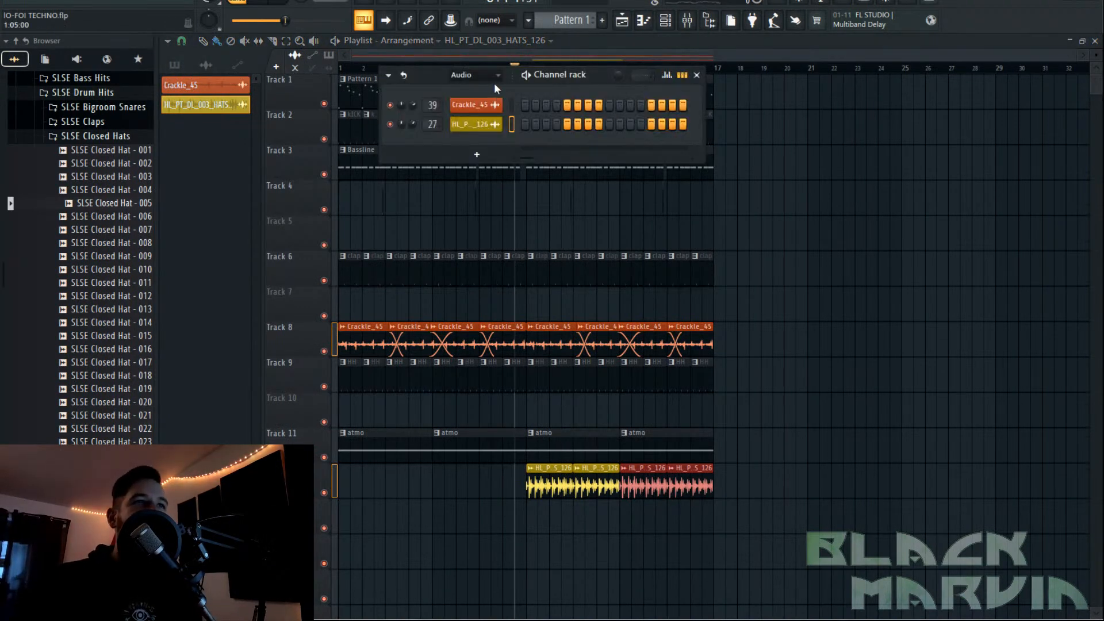
{"action": "left_click", "coordinate": [475, 89]}
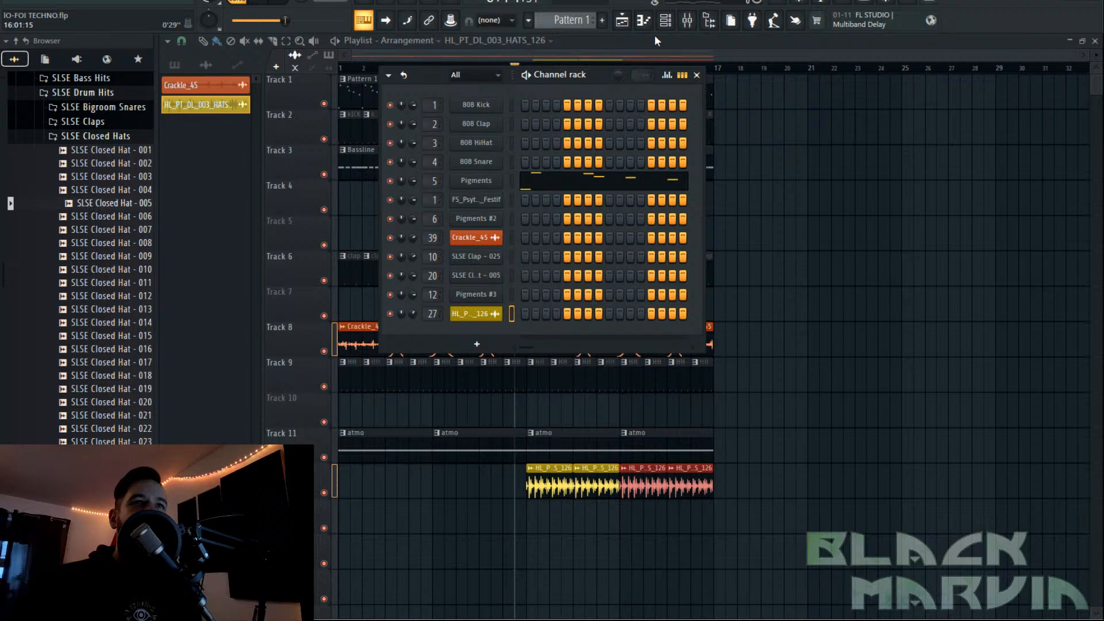
Open the Pigments pluck from the channel rack, audition and tweak its Macro 1, and create an automation clip for that macro.
{"action": "left_click", "coordinate": [622, 22]}
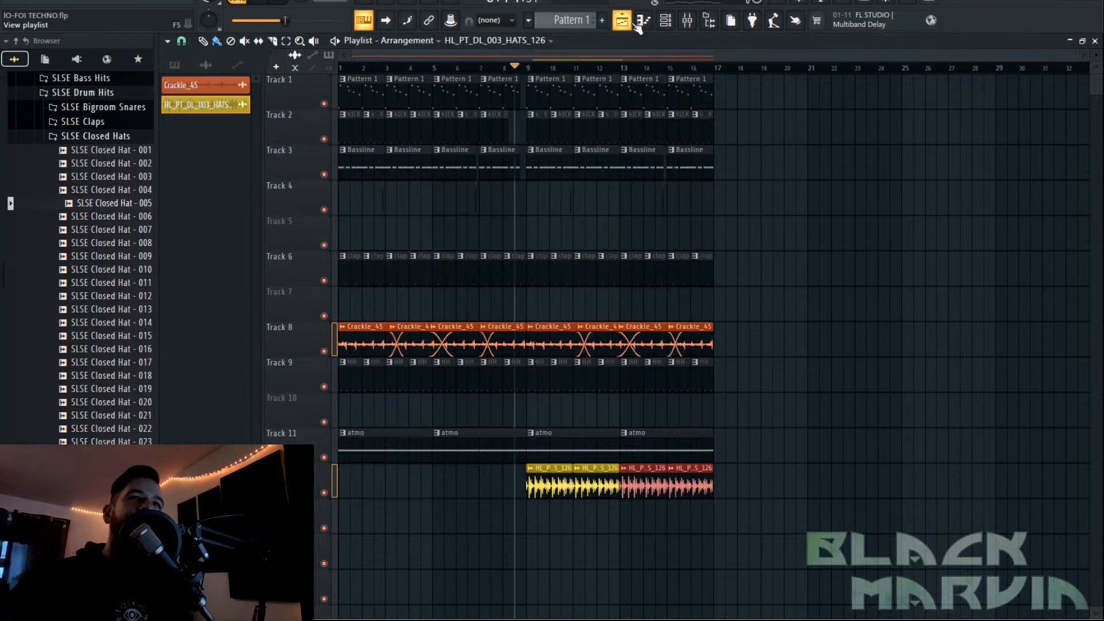
{"action": "left_click", "coordinate": [665, 21]}
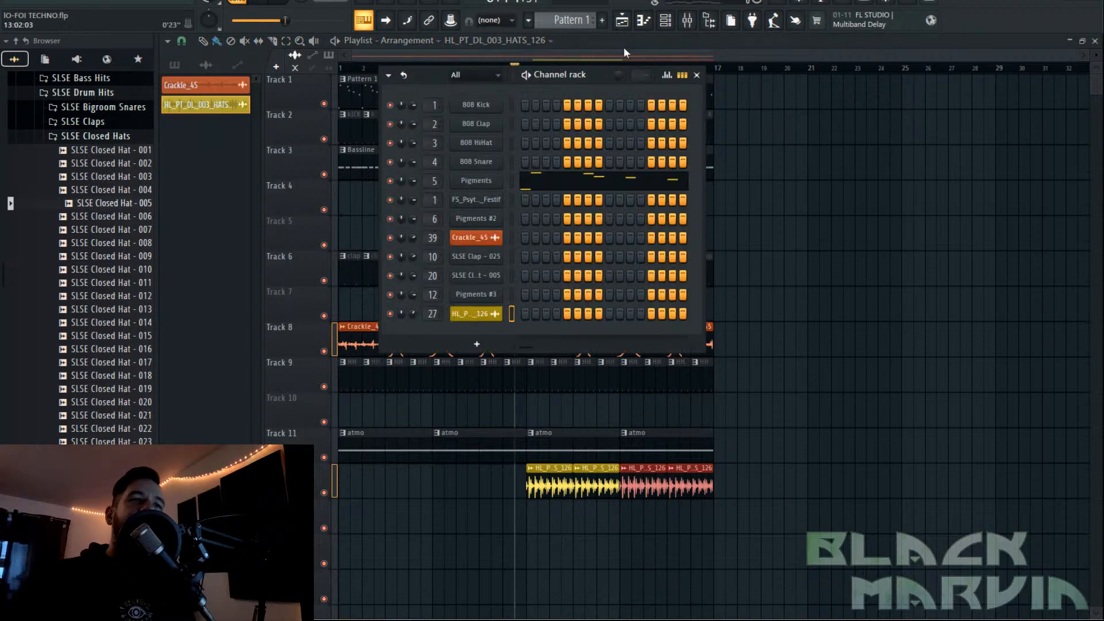
{"action": "left_click", "coordinate": [480, 181]}
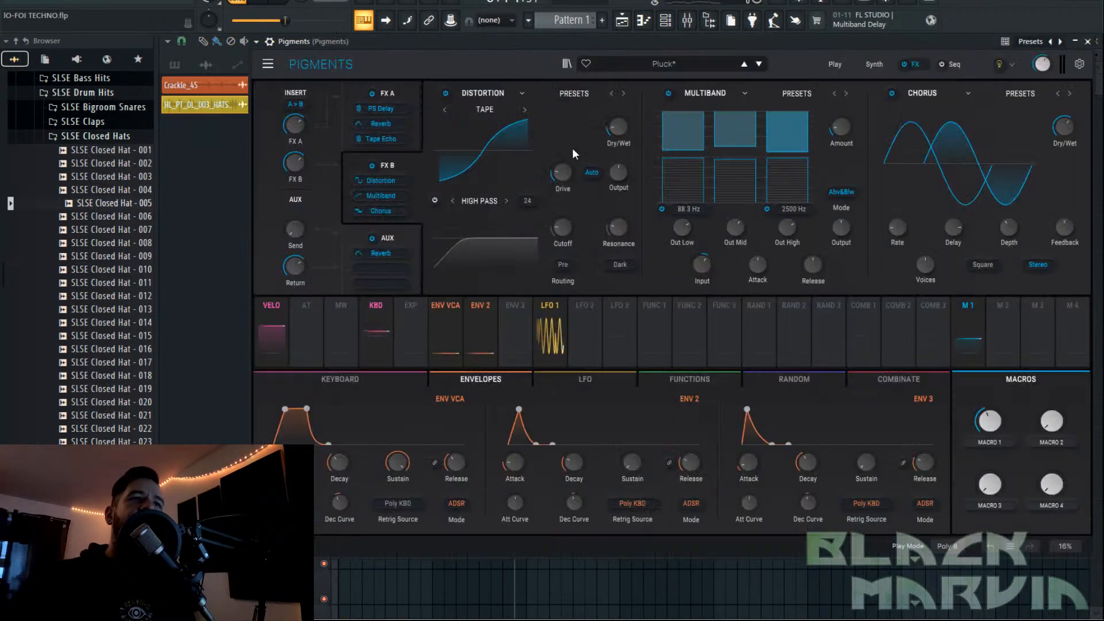
{"action": "left_click", "coordinate": [874, 64]}
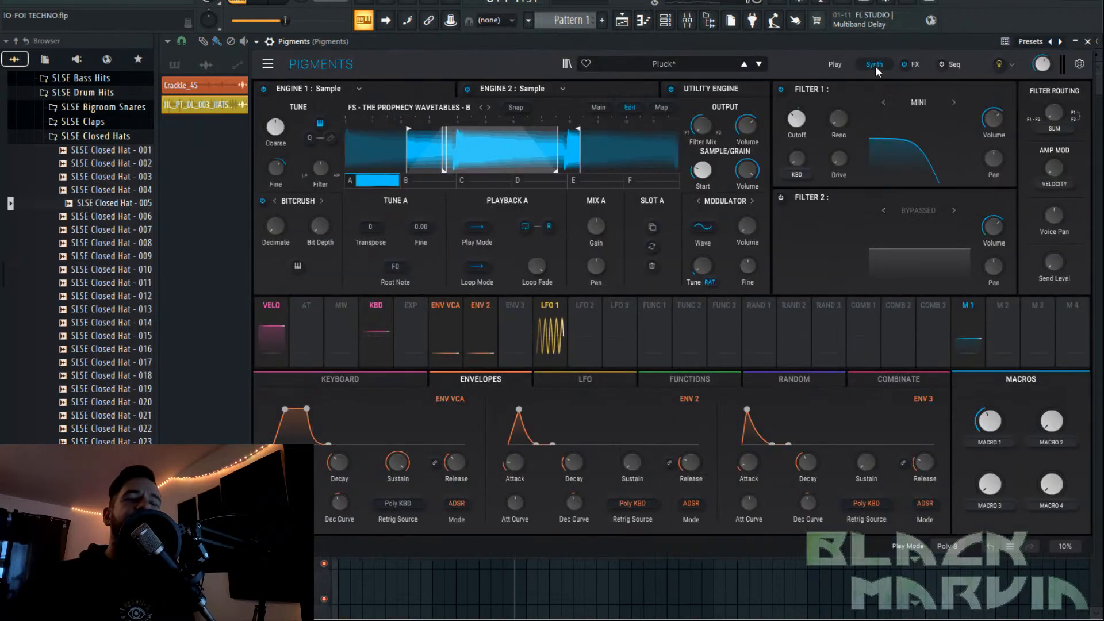
{"action": "left_click", "coordinate": [263, 2]}
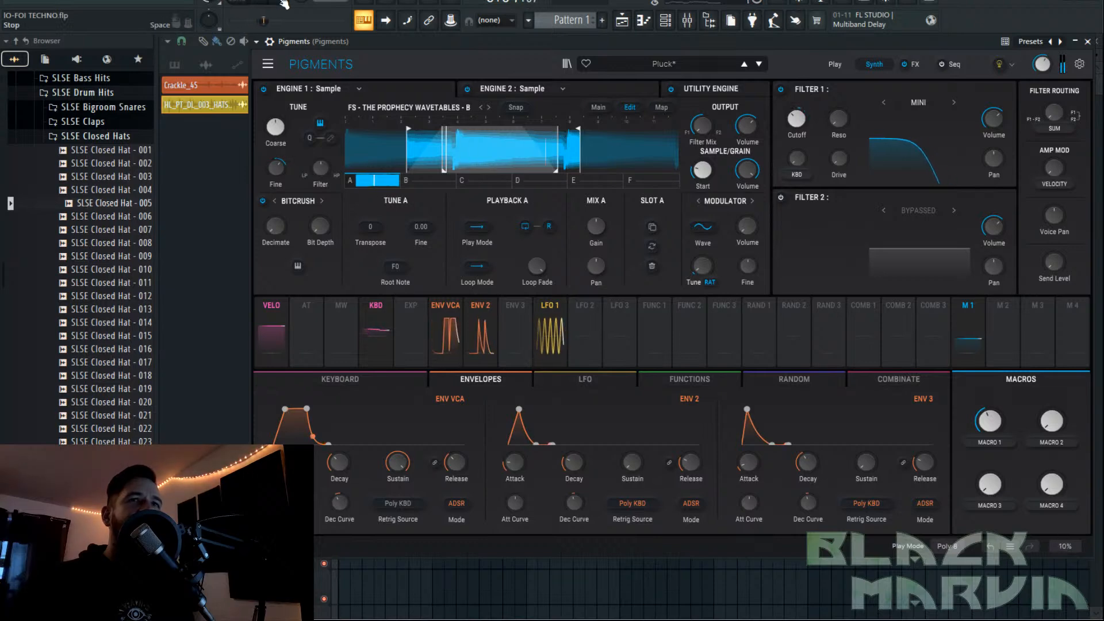
{"action": "mouse_move", "coordinate": [989, 423]}
{"action": "left_mouse_down"}
{"action": "mouse_move", "coordinate": [989, 396]}
{"action": "mouse_move", "coordinate": [989, 415]}
{"action": "left_mouse_up"}
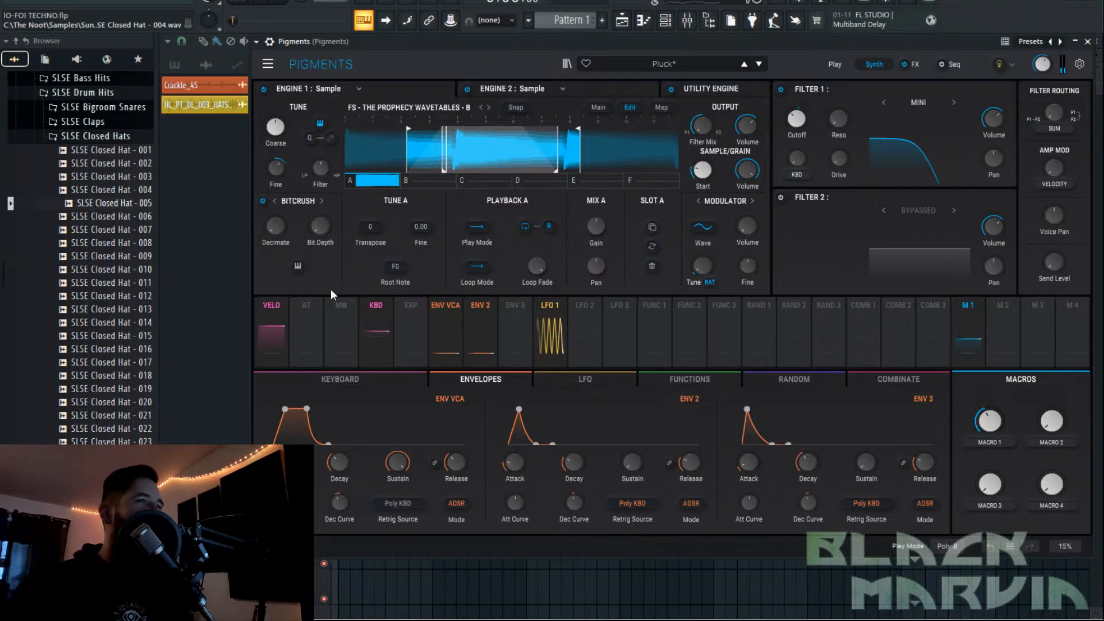
{"action": "left_click", "coordinate": [168, 2]}
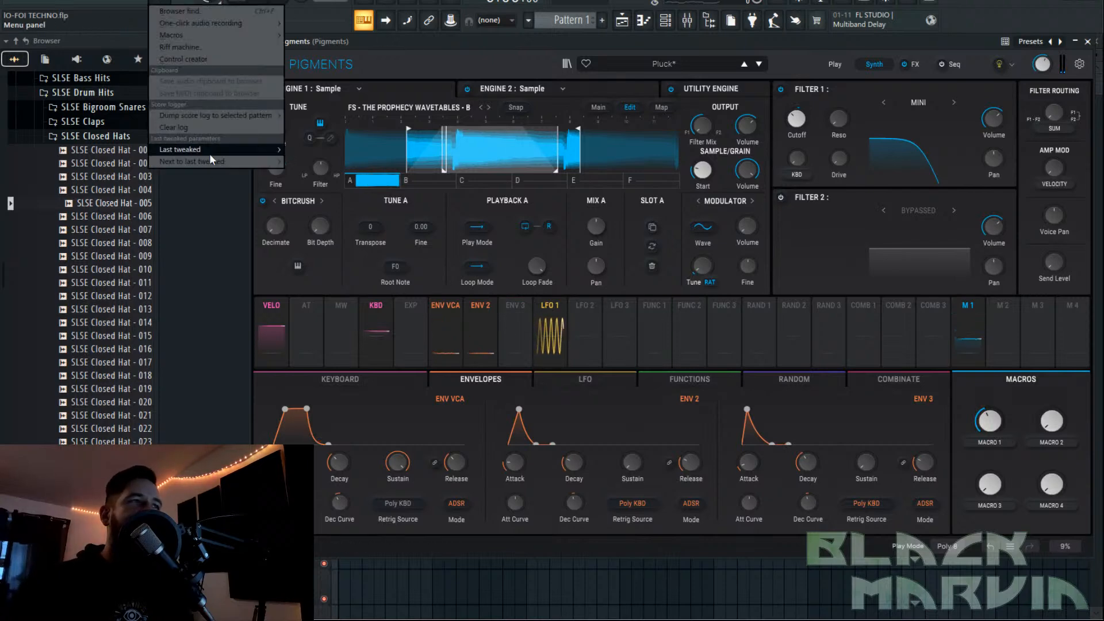
{"action": "mouse_move", "coordinate": [209, 151]}
{"action": "left_click", "coordinate": [357, 238]}
Play the arrangement and shape the Pigments Macro 1 automation into a gentle rising ramp, removing its middle point.
{"action": "left_click", "coordinate": [625, 26]}
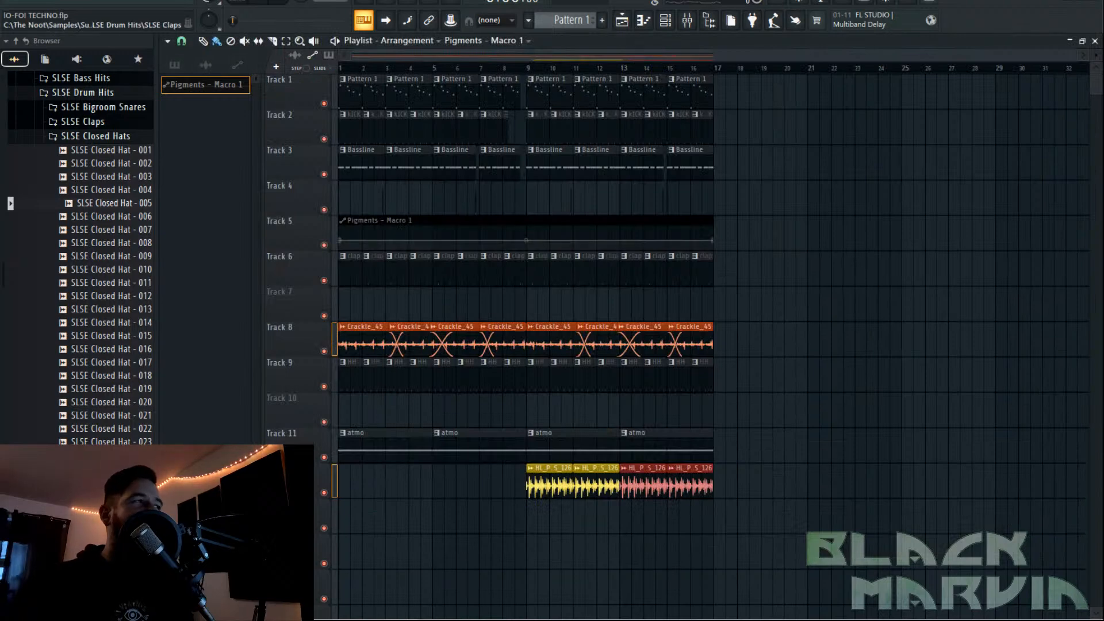
{"action": "left_click", "coordinate": [258, 3]}
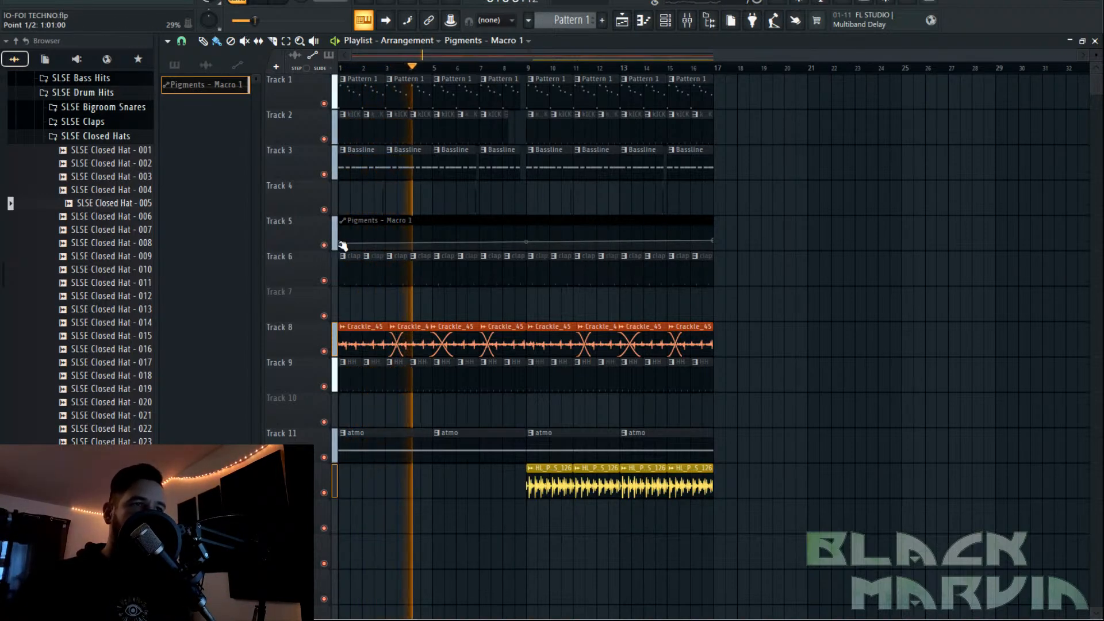
{"action": "right_click", "coordinate": [506, 246]}
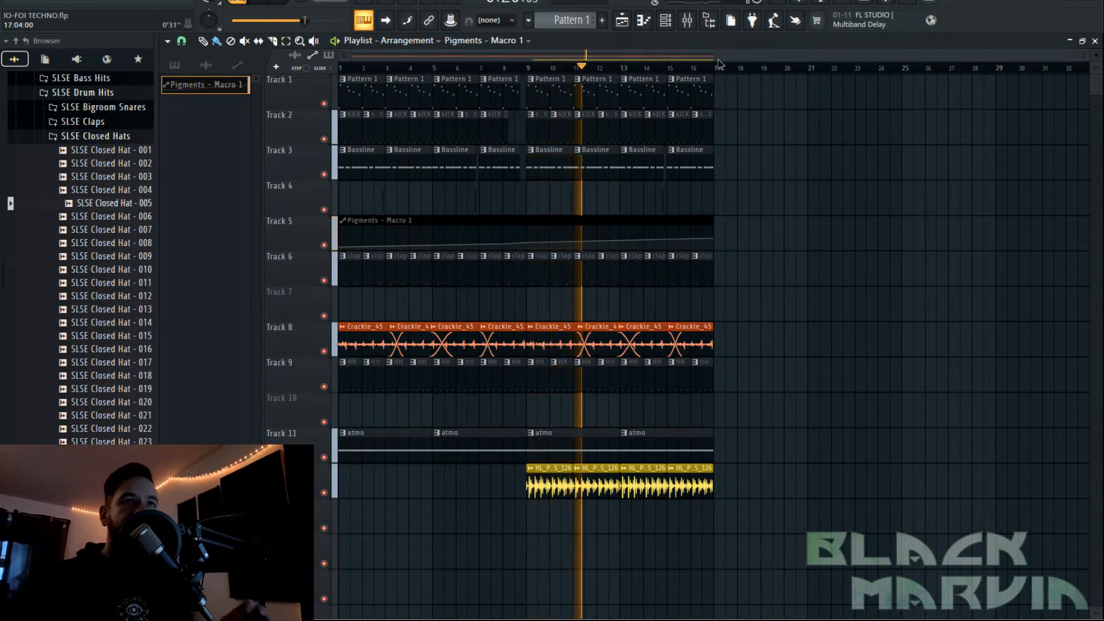
Select all clips on Tracks 1 to 4 and duplicate them from bar 17.
{"action": "left_click_drag", "start_coordinate": [767, 75], "coordinate": [256, 190]}
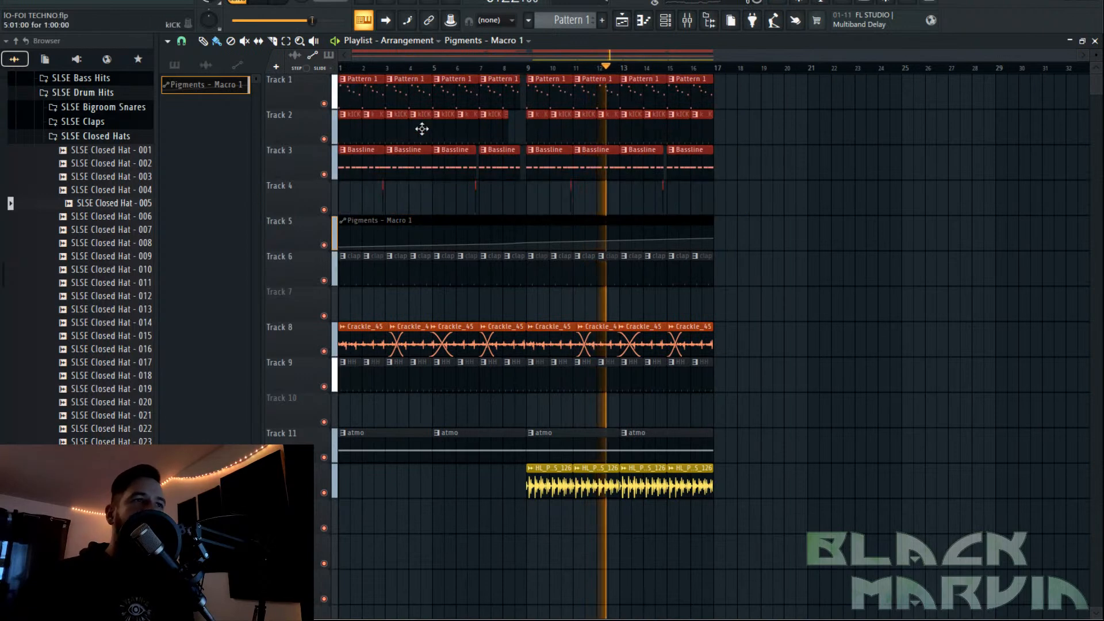
{"action": "key", "text": "ctrl+b"}
{"action": "key", "text": "ctrl+b"}
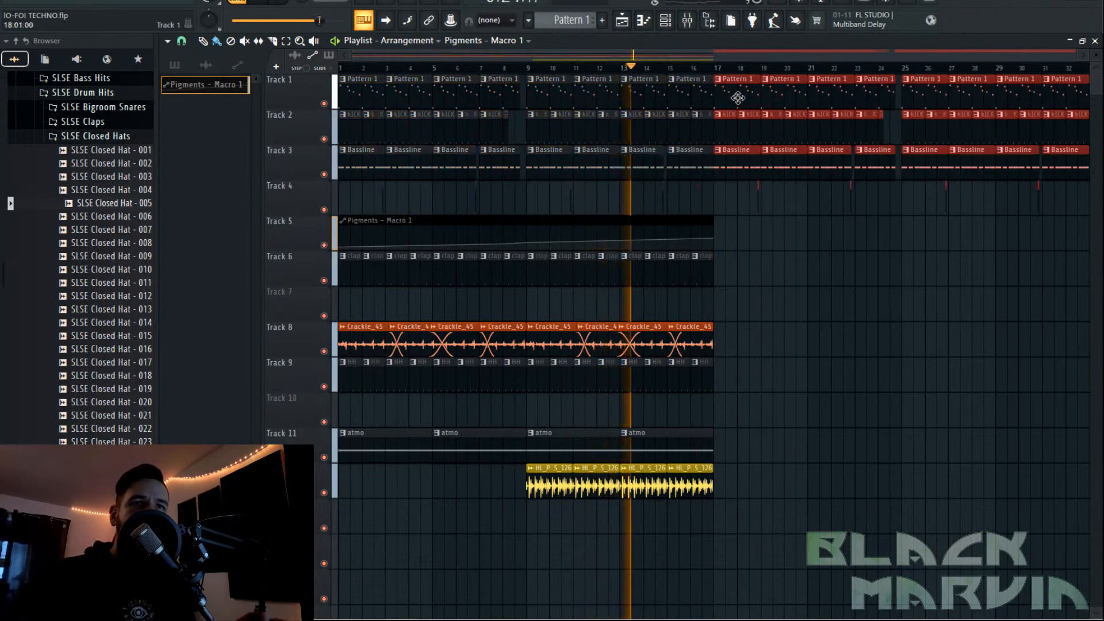
{"action": "left_click_drag", "start_coordinate": [691, 57], "coordinate": [729, 57]}
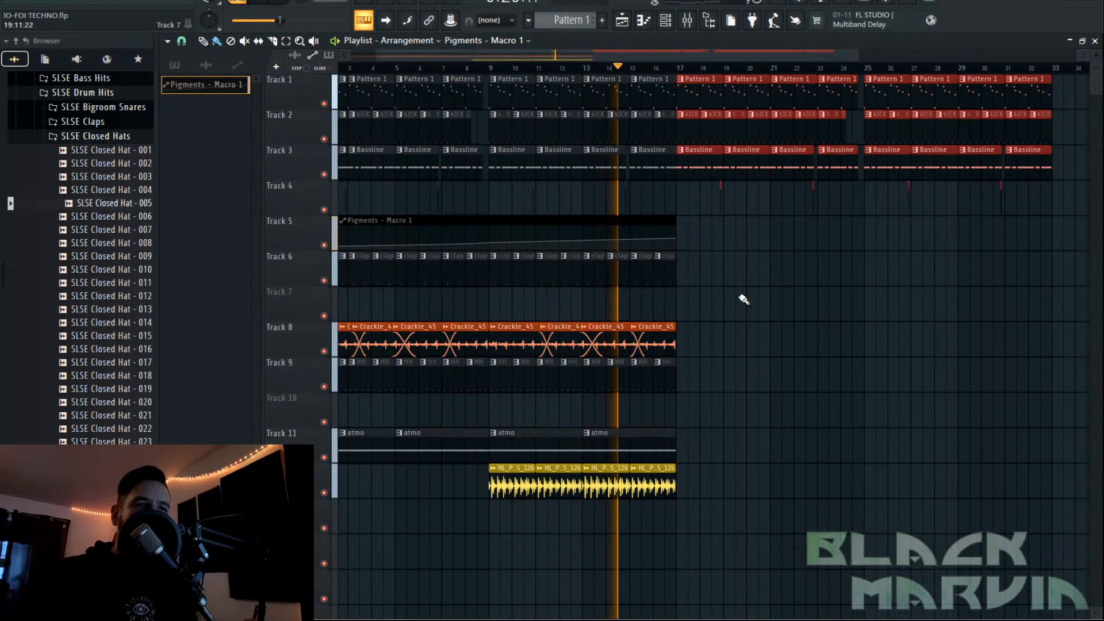
Extend the clap, Crackle_45 and HH clips from bar 17 through bar 24.
{"action": "left_click_drag", "start_coordinate": [722, 253], "coordinate": [508, 349]}
{"action": "left_click_drag", "start_coordinate": [502, 271], "coordinate": [685, 285]}
{"action": "mouse_move", "coordinate": [702, 373]}
{"action": "left_mouse_down"}
{"action": "mouse_move", "coordinate": [648, 390]}
{"action": "mouse_move", "coordinate": [505, 390]}
{"action": "mouse_move", "coordinate": [688, 377]}
{"action": "left_mouse_up"}
Load Fruity Parametric EQ 2 into slot 9 of the hats loop's mixer track and apply its HP preset.
{"action": "left_click_drag", "start_coordinate": [606, 492], "coordinate": [606, 493]}
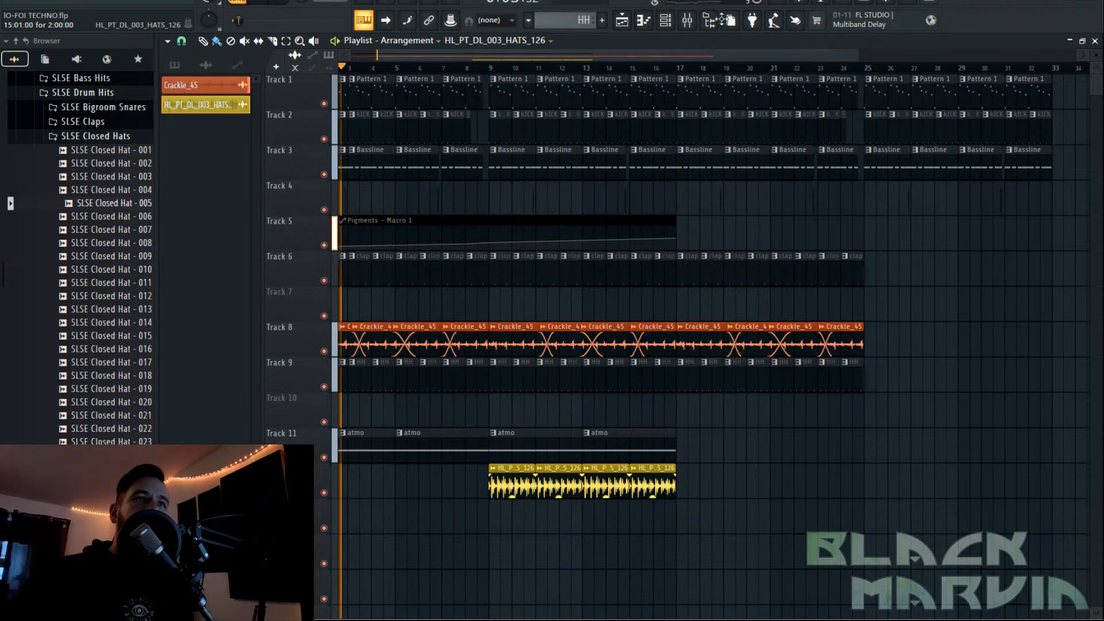
{"action": "double_click", "coordinate": [656, 466]}
{"action": "key", "text": "F9"}
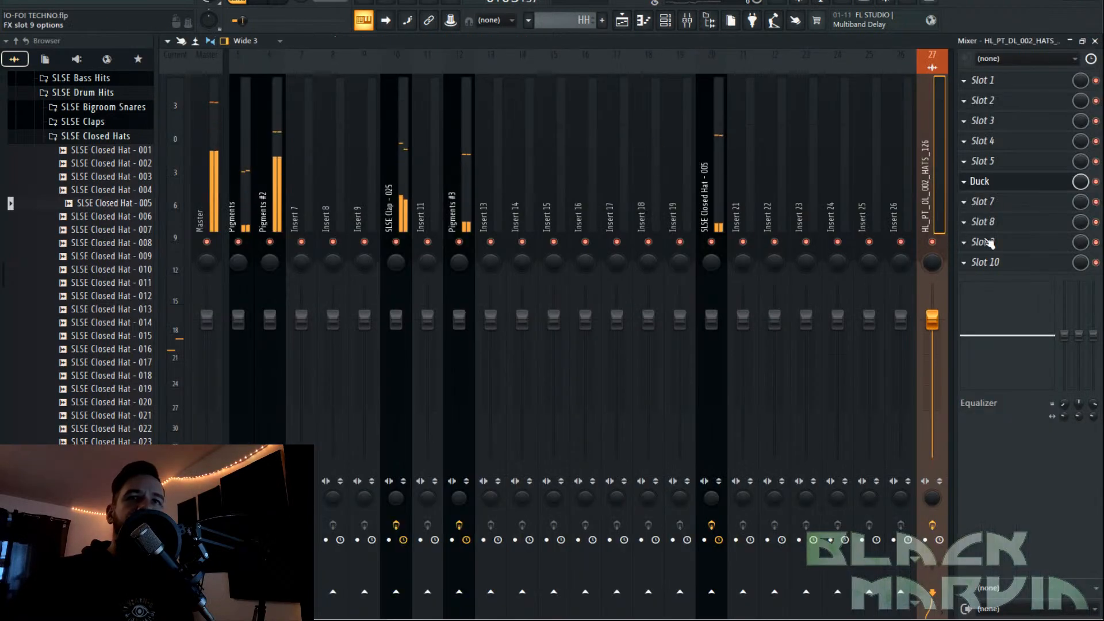
{"action": "left_click", "coordinate": [986, 242]}
{"action": "left_click", "coordinate": [378, 350]}
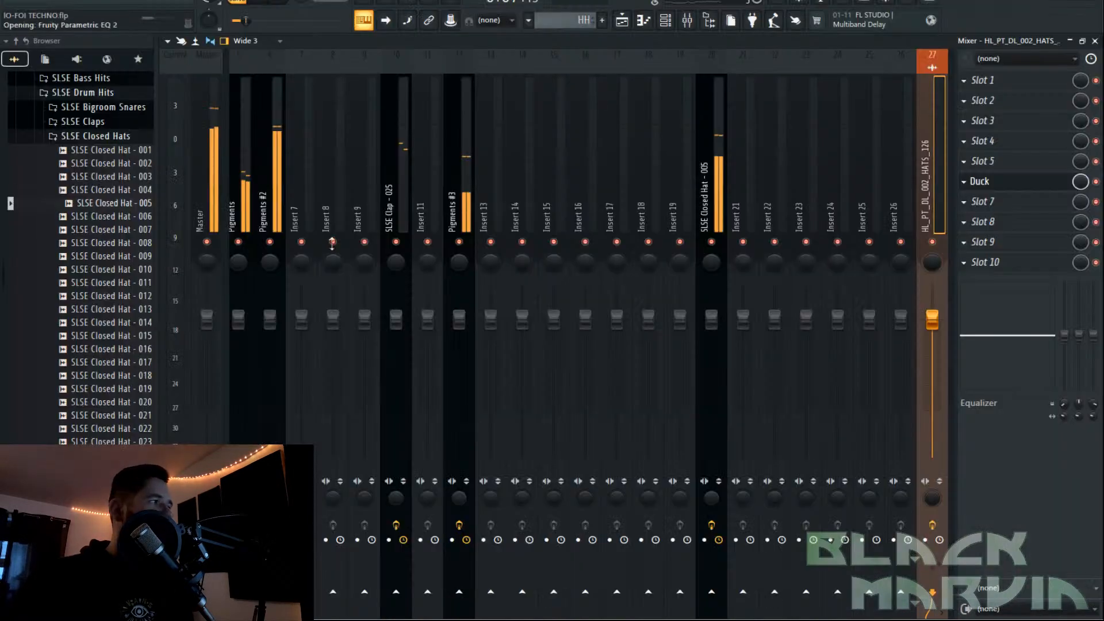
{"action": "left_click", "coordinate": [185, 100]}
{"action": "mouse_move", "coordinate": [247, 143]}
{"action": "left_click", "coordinate": [342, 161]}
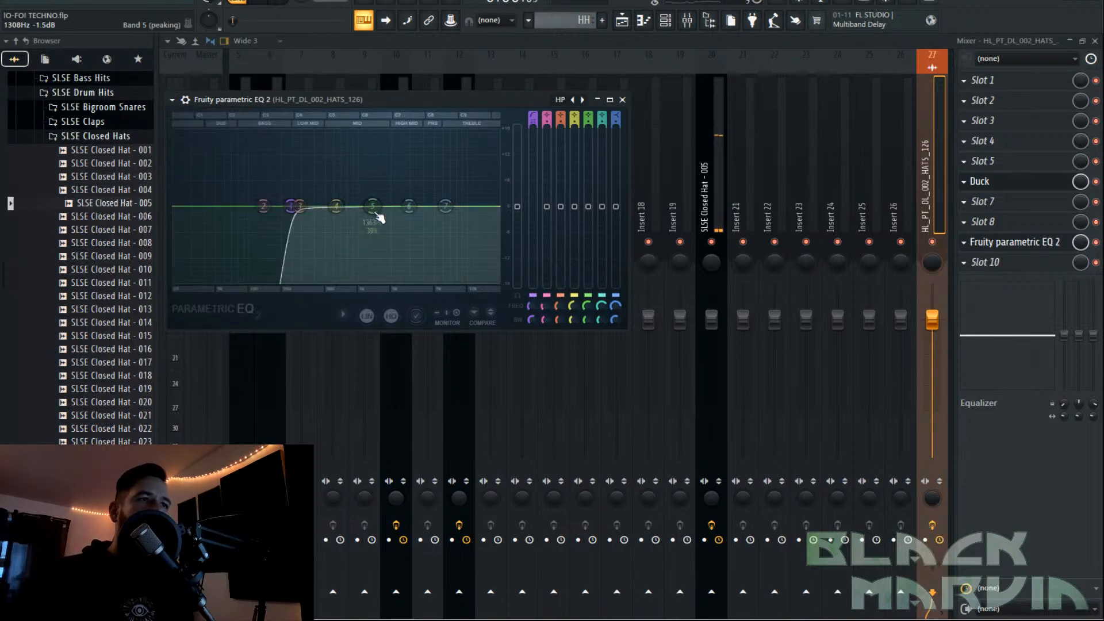
Play the hats loop section, cut EQ band 5 by about 9.4 dB near 6010 Hz, and stop playback.
{"action": "left_click", "coordinate": [622, 21]}
{"action": "left_click", "coordinate": [498, 70]}
{"action": "left_click", "coordinate": [687, 20]}
{"action": "left_click", "coordinate": [986, 242]}
{"action": "left_click_drag", "start_coordinate": [372, 206], "coordinate": [443, 247]}
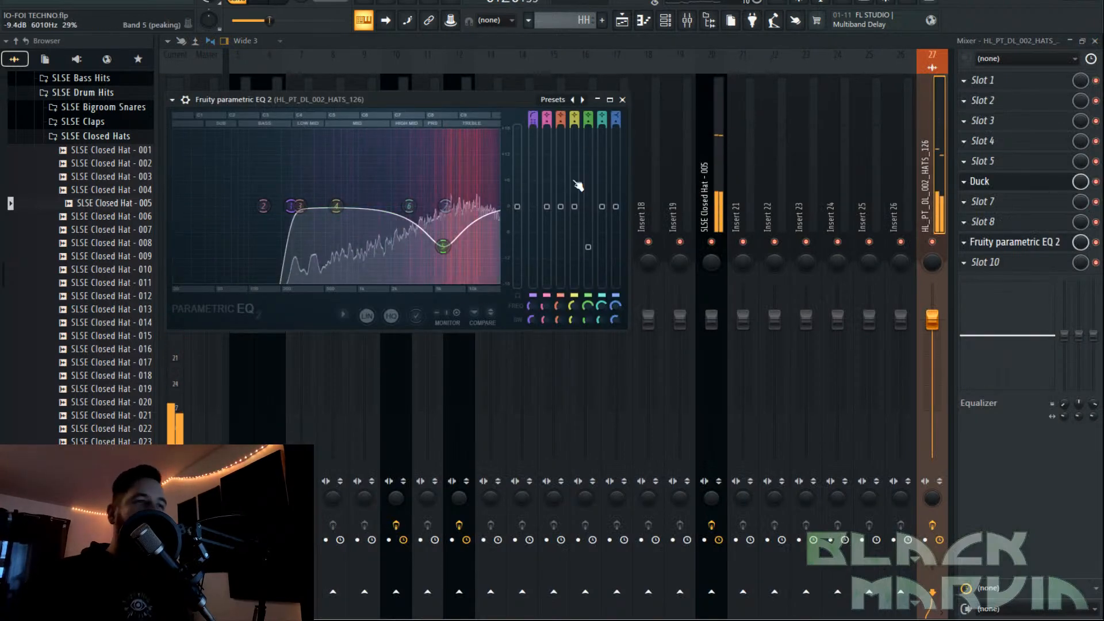
{"action": "left_click", "coordinate": [629, 29]}
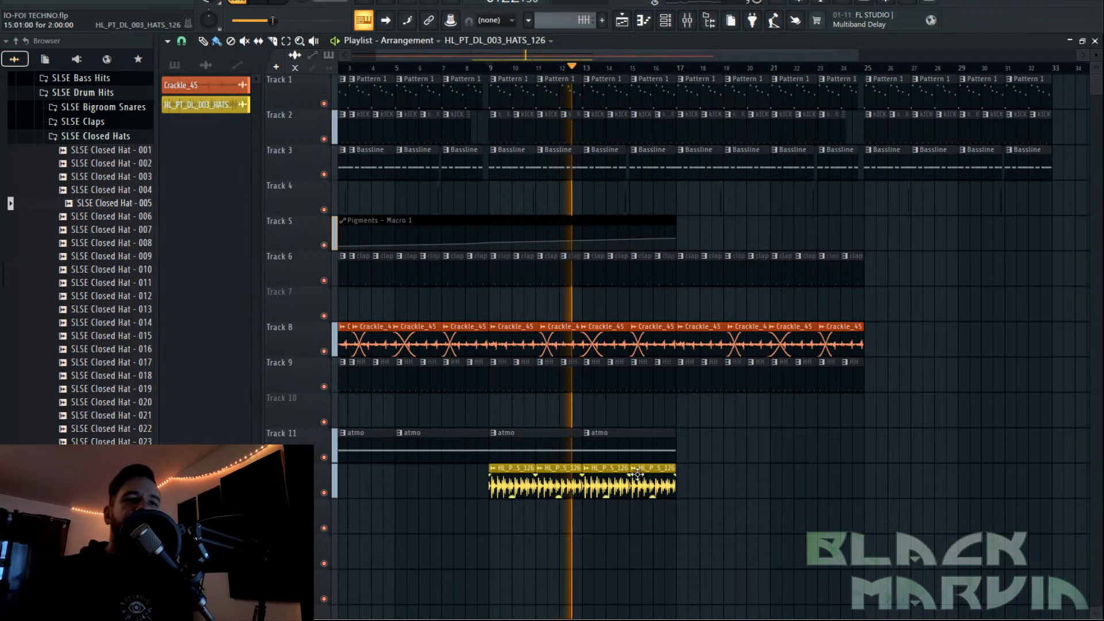
{"action": "key", "text": "space"}
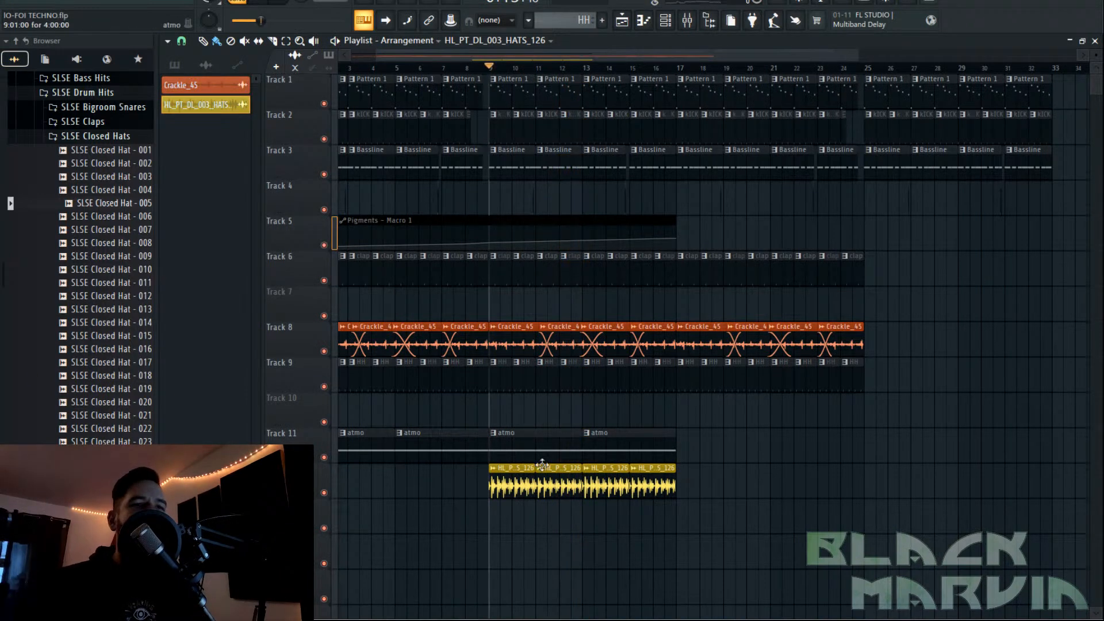
Extend the hats loop and atmo clips from bar 17 through bar 24.
{"action": "left_click_drag", "start_coordinate": [687, 488], "coordinate": [857, 488]}
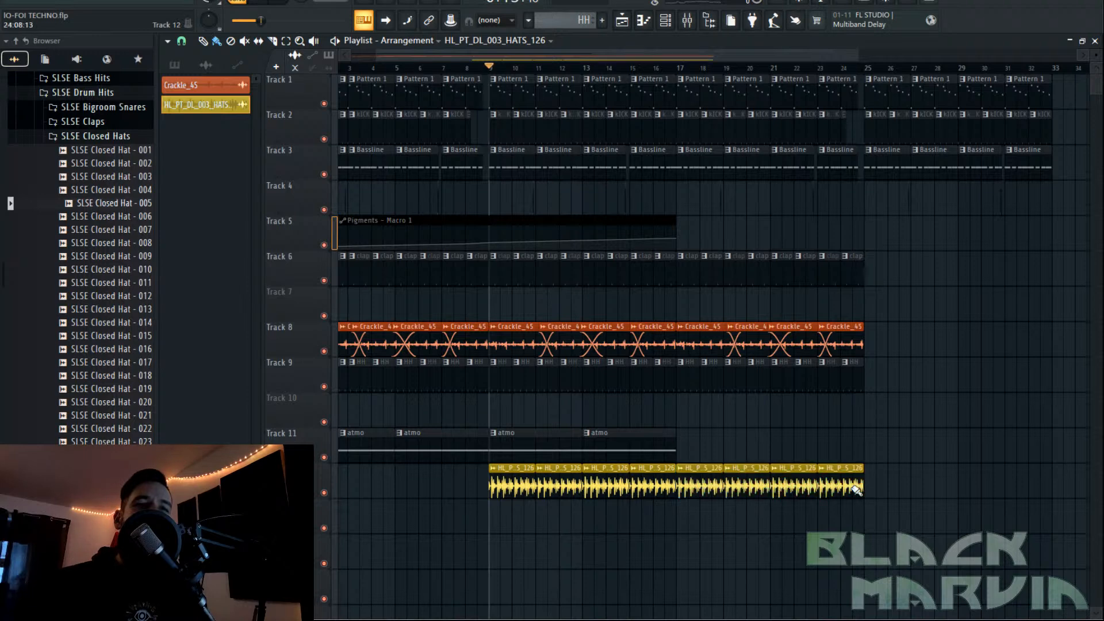
{"action": "left_click", "coordinate": [591, 458]}
{"action": "left_click", "coordinate": [679, 442]}
{"action": "left_click", "coordinate": [772, 432]}
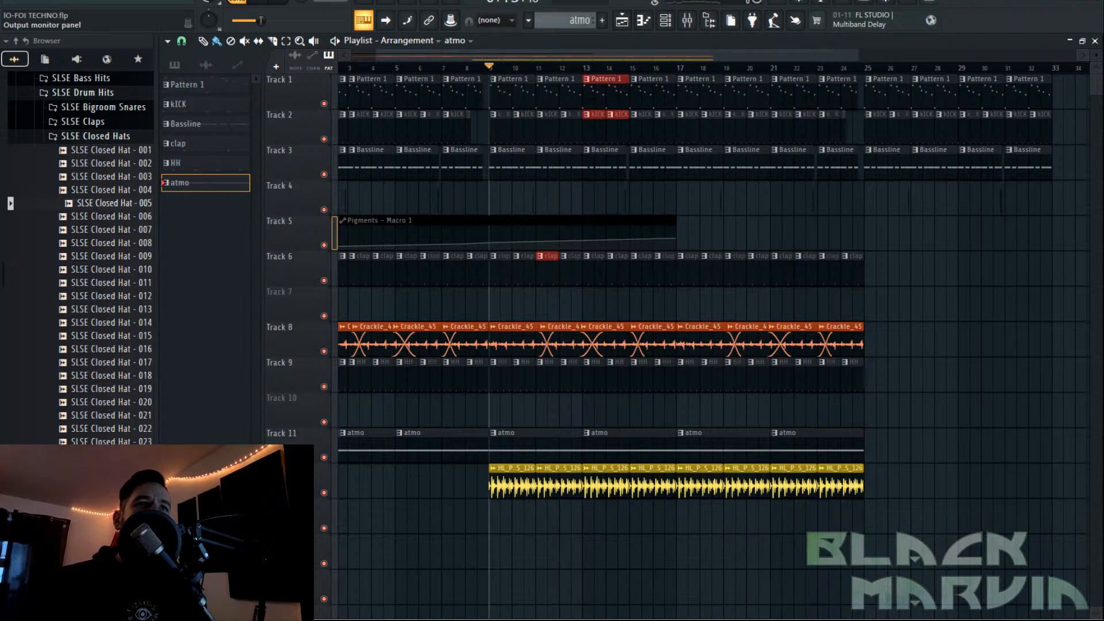
Check the Parametric EQ 2 curve on the hats loop's mixer track and play the arrangement.
{"action": "double_click", "coordinate": [608, 476]}
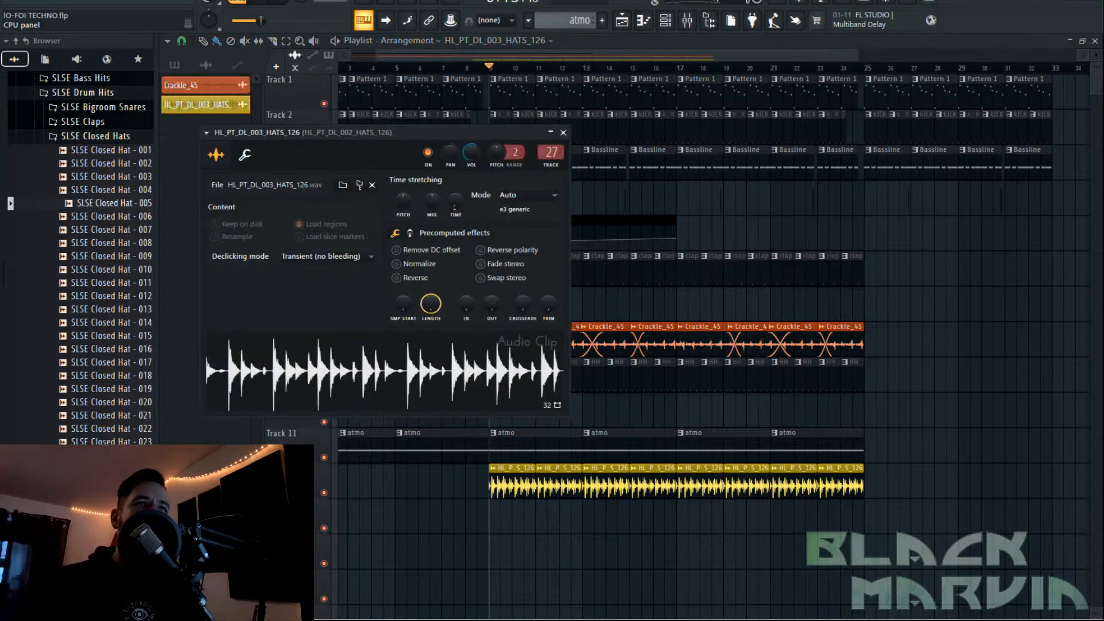
{"action": "left_click", "coordinate": [697, 20]}
{"action": "left_click", "coordinate": [1028, 242]}
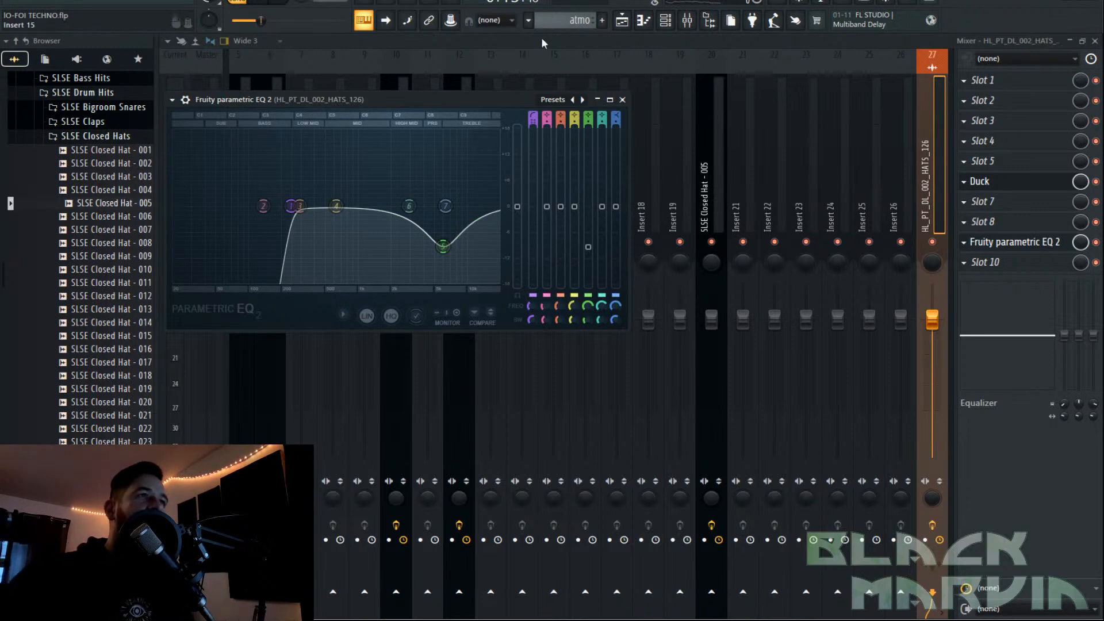
{"action": "left_click", "coordinate": [622, 20]}
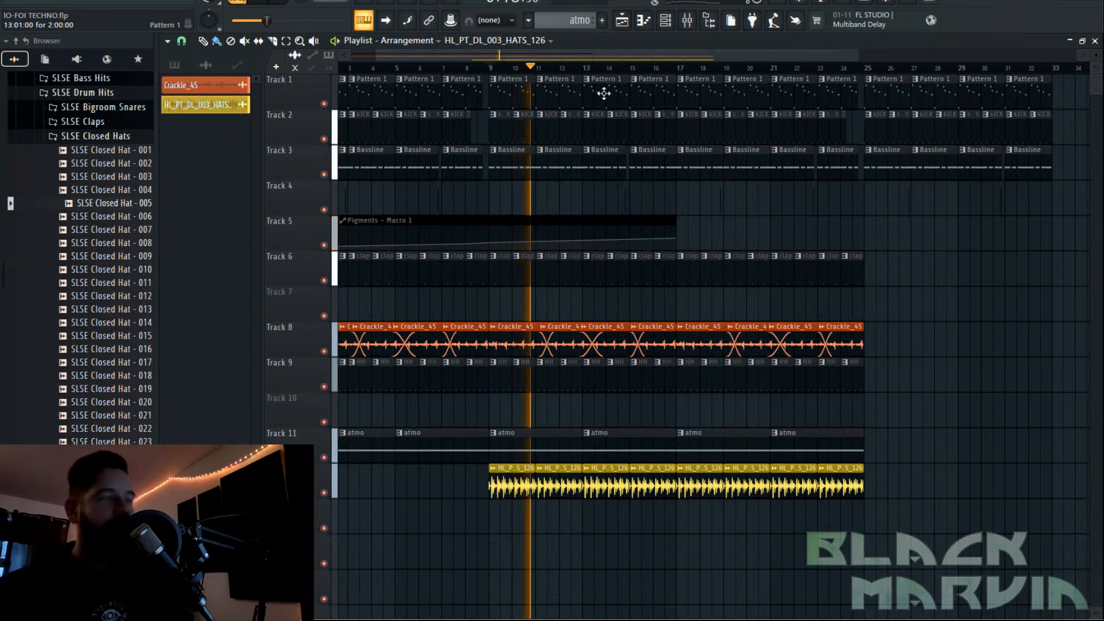
Extend the Pigments Macro 1 automation clip past bar 27, continue its rise to bar 25, and play from bar 17.
{"action": "scroll", "coordinate": [581, 56], "scroll_direction": "down", "scroll_amount": 3}
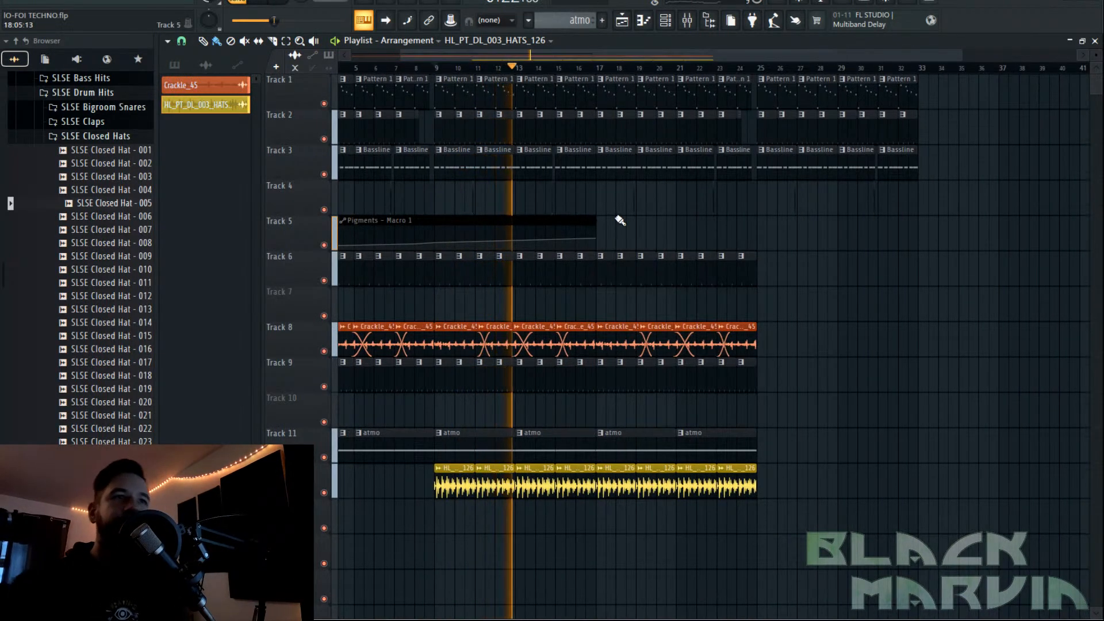
{"action": "left_click_drag", "start_coordinate": [598, 217], "coordinate": [807, 229]}
{"action": "left_click", "coordinate": [607, 68]}
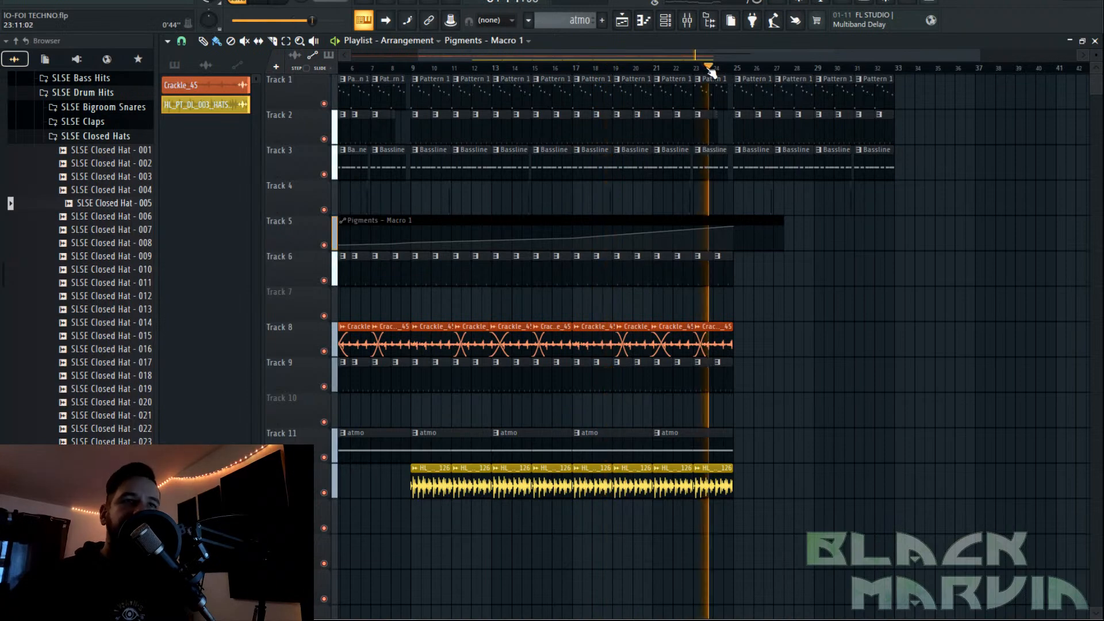
Delete the Pattern 1 clips from bars 25 to 32 and place one Pattern 1 clip at bar 25.
{"action": "scroll", "coordinate": [718, 72], "scroll_direction": "up", "scroll_amount": 2}
{"action": "scroll", "coordinate": [718, 72], "scroll_direction": "up", "scroll_amount": 2}
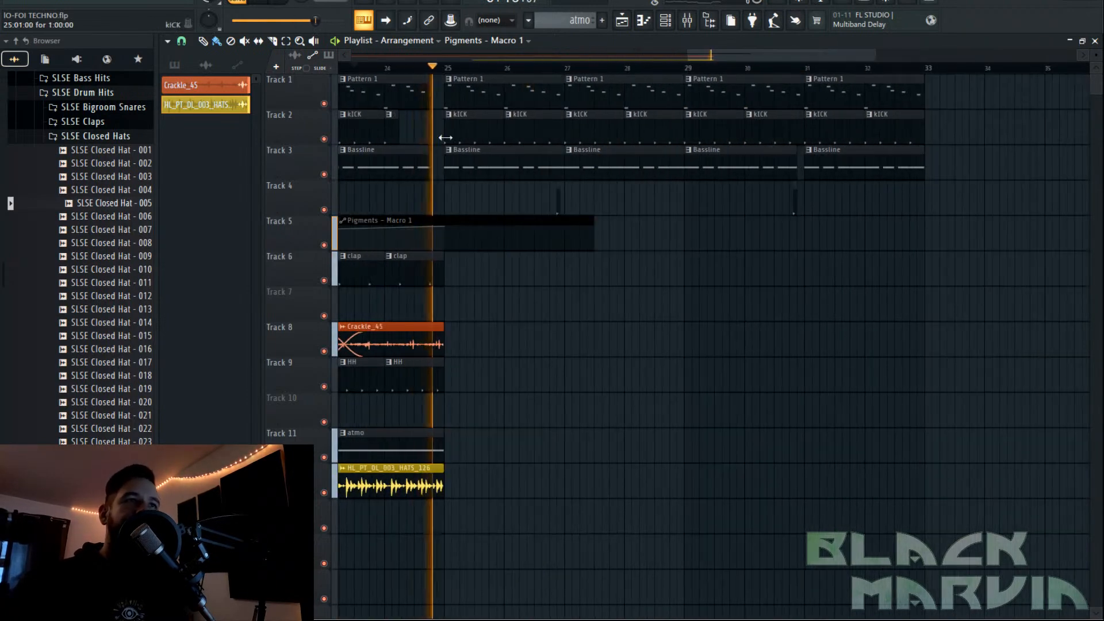
{"action": "right_click", "coordinate": [467, 92]}
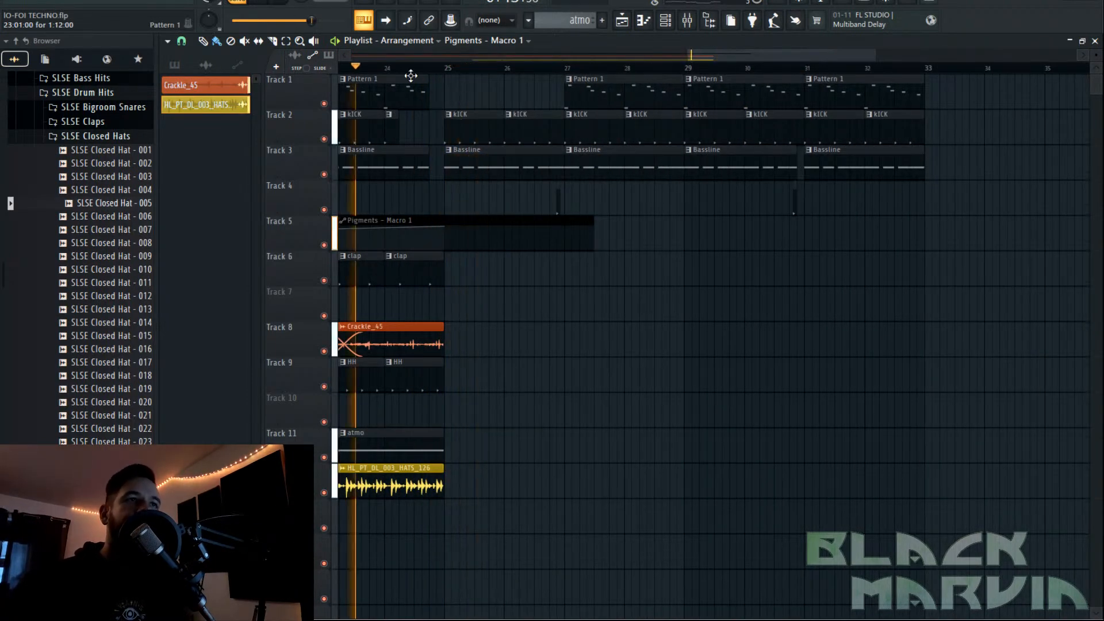
{"action": "right_click", "coordinate": [575, 92]}
{"action": "right_click", "coordinate": [734, 93]}
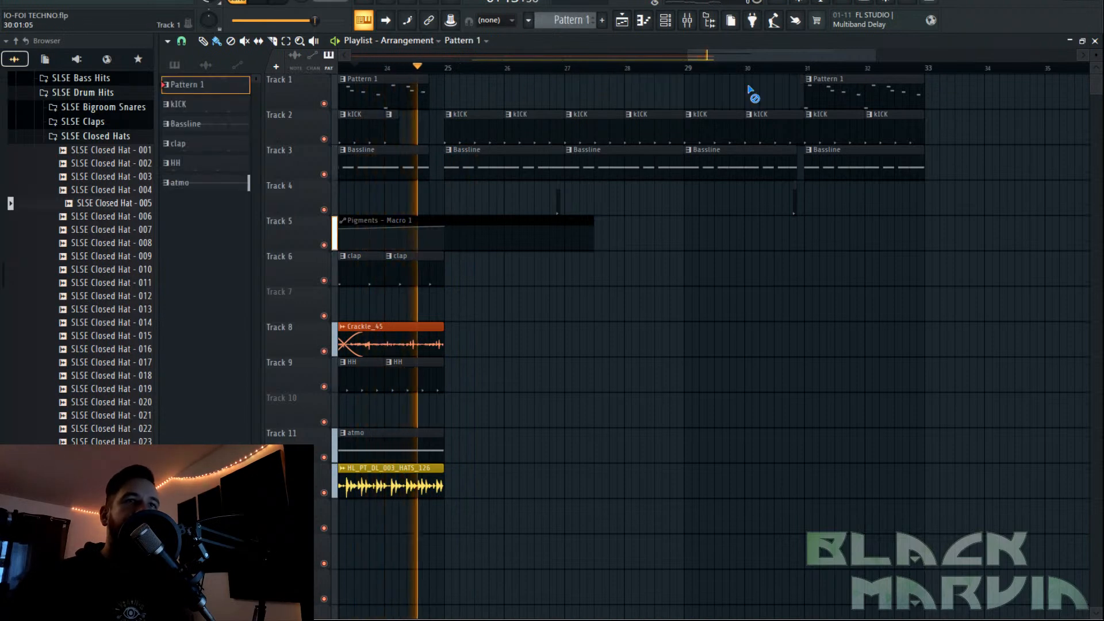
{"action": "right_click", "coordinate": [831, 87]}
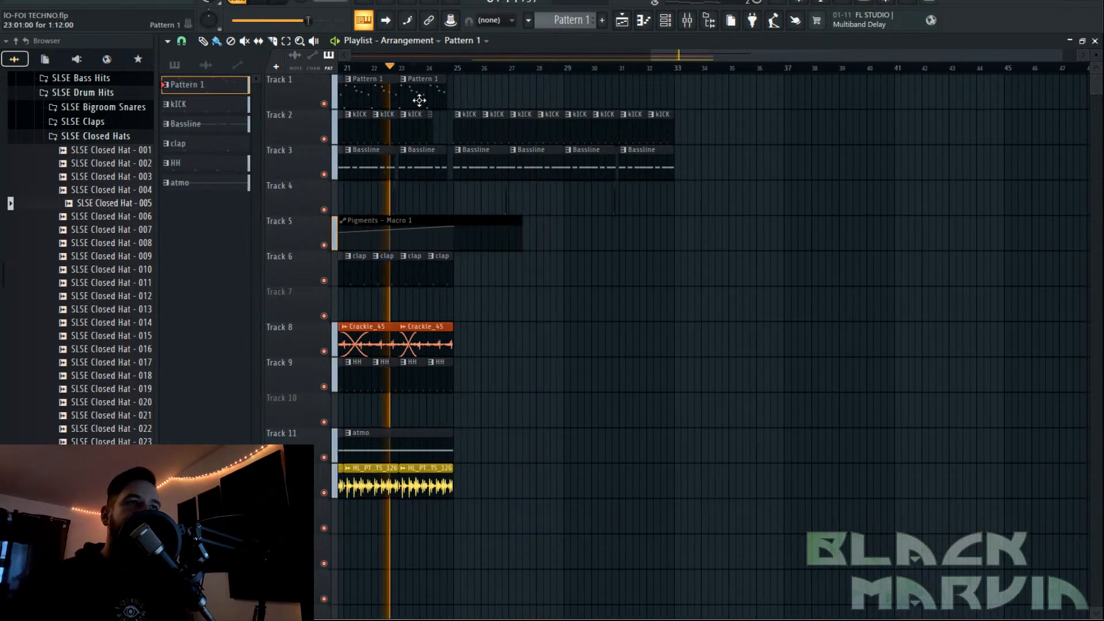
{"action": "left_click", "coordinate": [457, 89]}
Shorten the kick clip at bar 25 to a brief hit and delete the other kick and bassline clips through bar 32.
{"action": "right_click", "coordinate": [462, 122]}
{"action": "right_click", "coordinate": [467, 151]}
{"action": "left_click_drag", "start_coordinate": [489, 123], "coordinate": [460, 125]}
{"action": "right_click", "coordinate": [518, 127]}
{"action": "right_click", "coordinate": [545, 128]}
{"action": "right_click", "coordinate": [530, 167]}
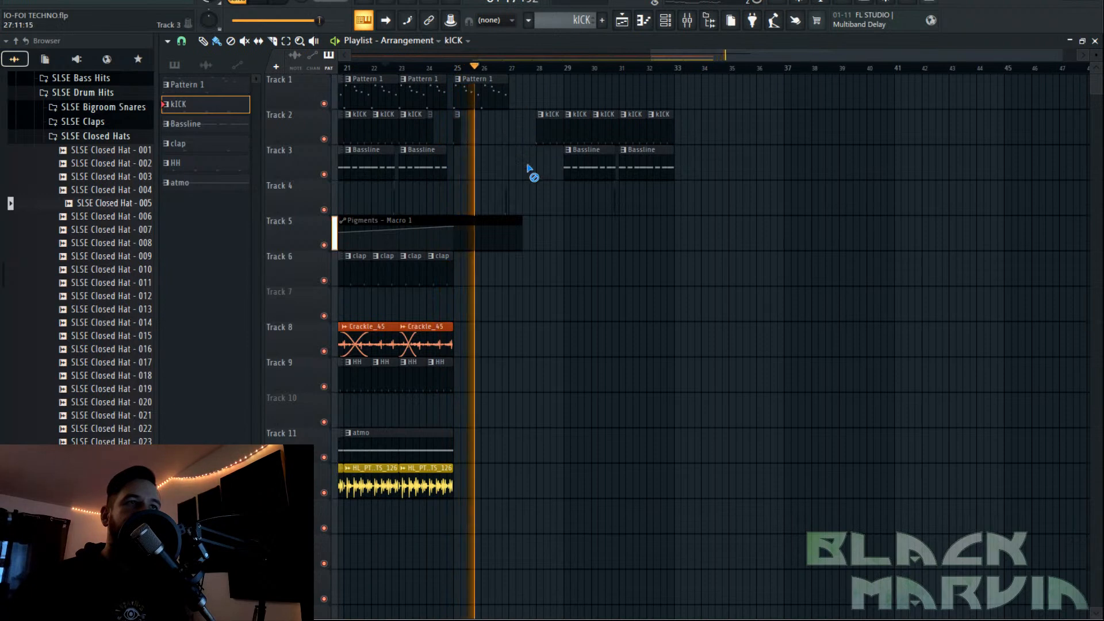
{"action": "right_click", "coordinate": [567, 151]}
{"action": "right_click", "coordinate": [580, 123]}
{"action": "right_click", "coordinate": [633, 123]}
{"action": "right_click", "coordinate": [639, 155]}
Place Pattern 1 clips at bars 27, 29 and 31 on Track 1.
{"action": "left_click", "coordinate": [485, 81]}
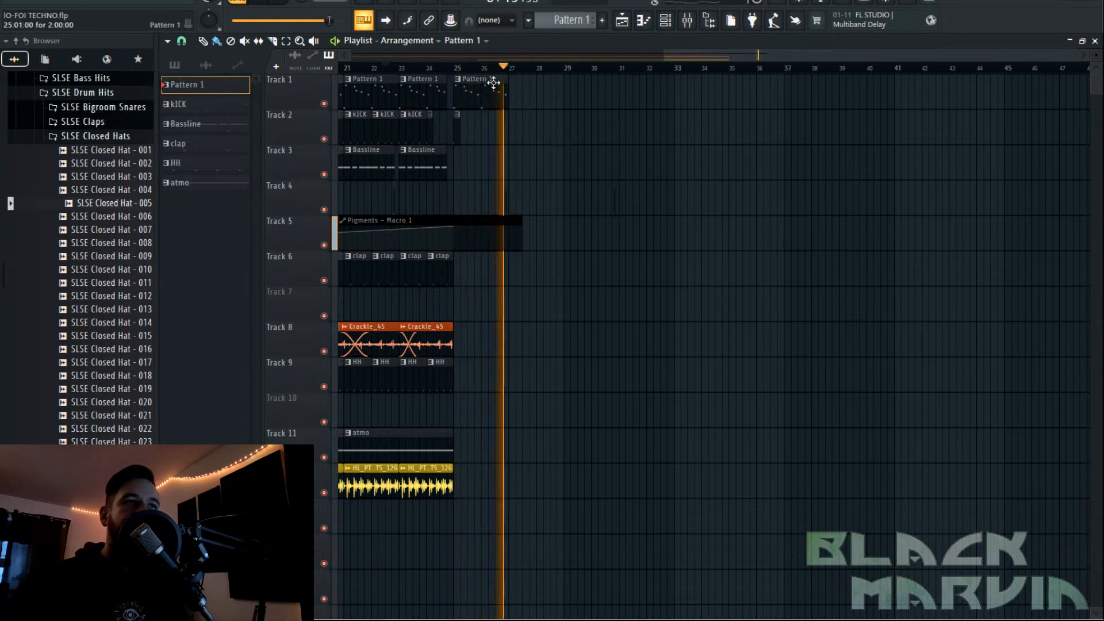
{"action": "left_click", "coordinate": [514, 84]}
{"action": "left_click", "coordinate": [571, 87]}
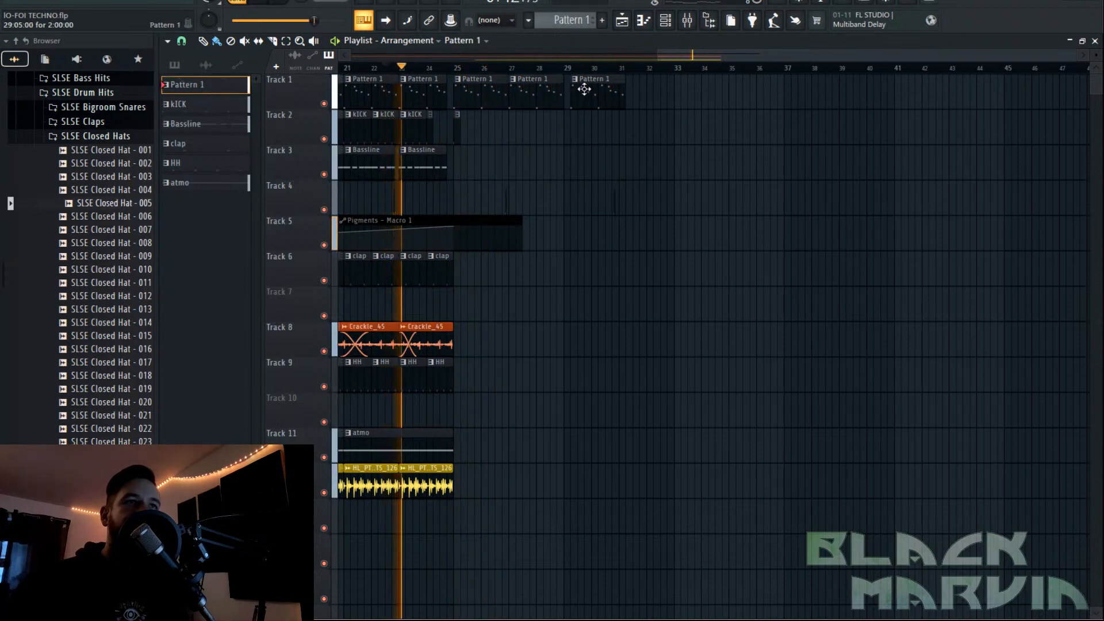
{"action": "left_click", "coordinate": [624, 85]}
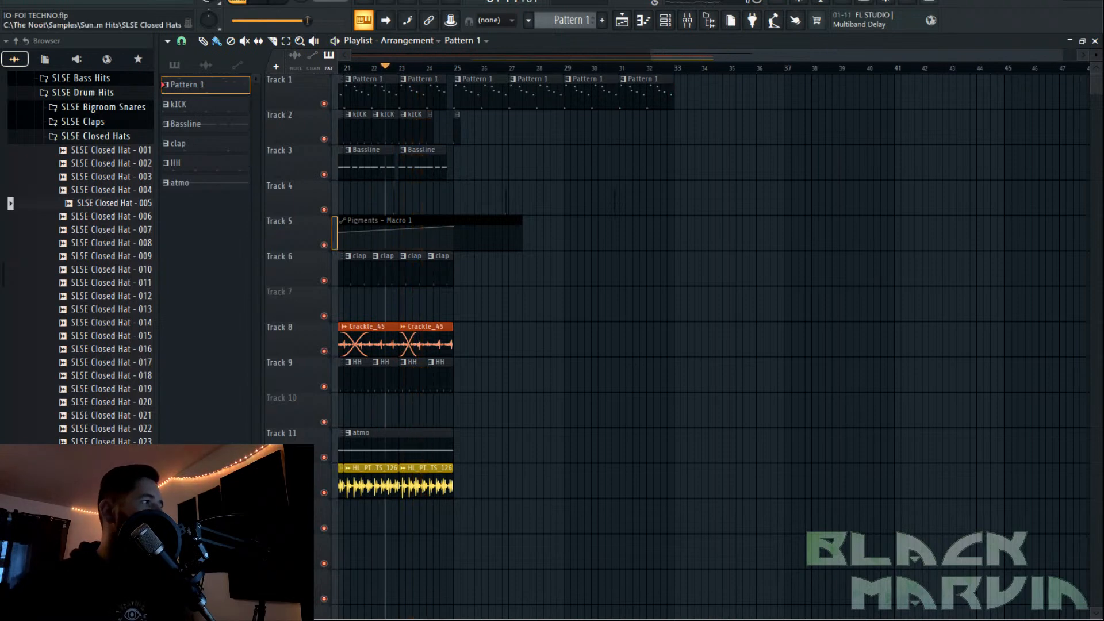
Rename Pattern 1 as Riff and add a new empty pattern named Riff Laer 2.
{"action": "scroll", "coordinate": [525, 50], "scroll_direction": "left", "scroll_amount": 1}
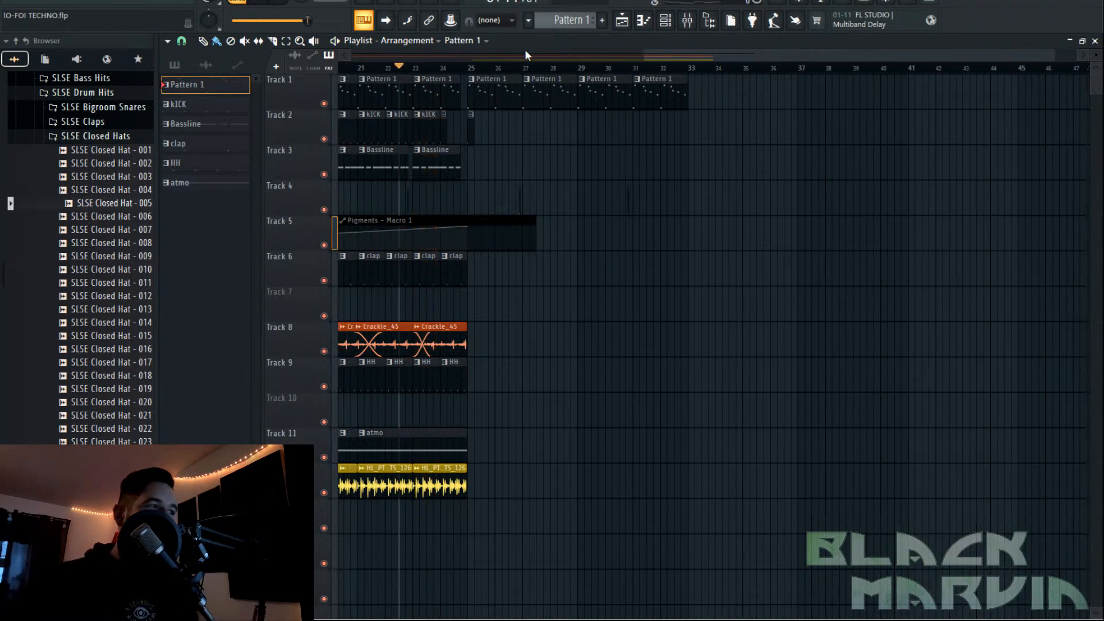
{"action": "left_click", "coordinate": [602, 22]}
{"action": "left_click", "coordinate": [631, 35]}
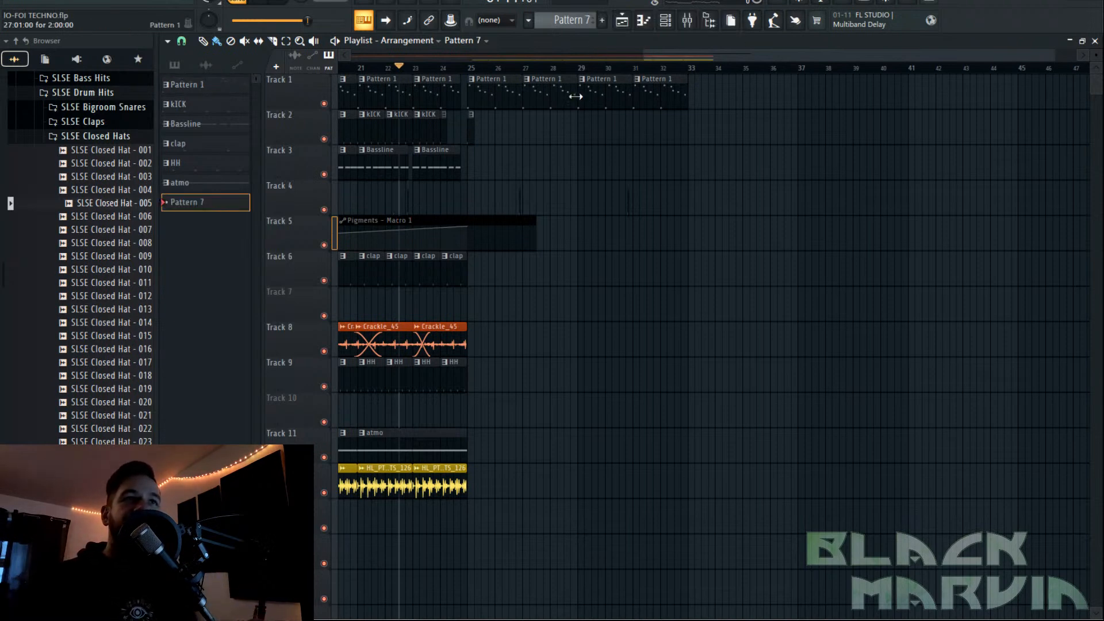
{"action": "left_click", "coordinate": [587, 81]}
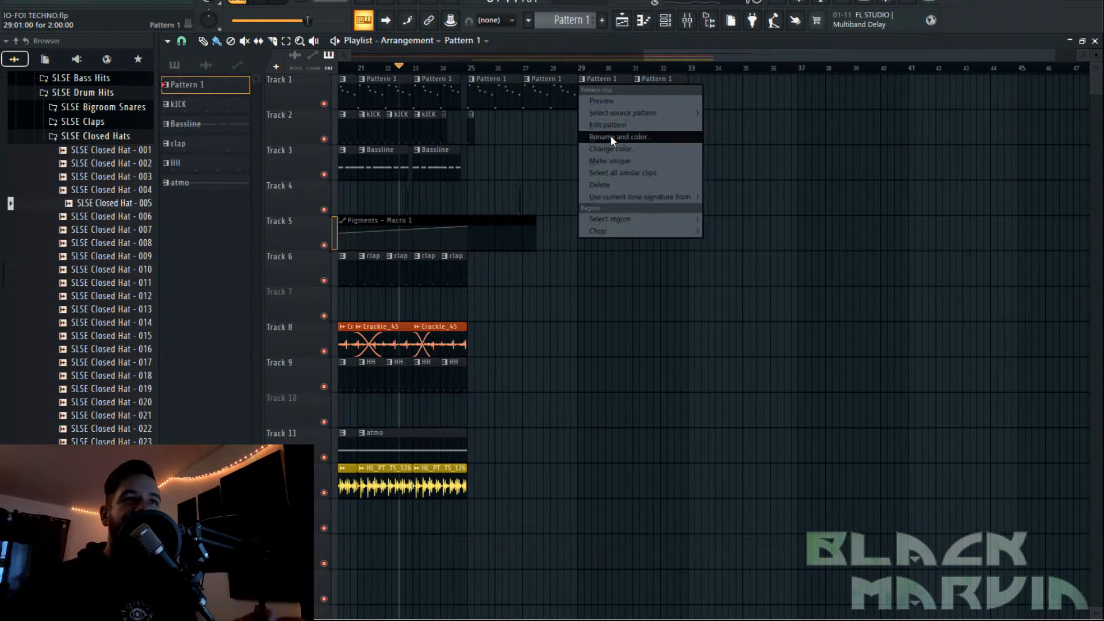
{"action": "left_click", "coordinate": [609, 136]}
{"action": "type", "text": "Riff"}
{"action": "key", "text": "Return"}
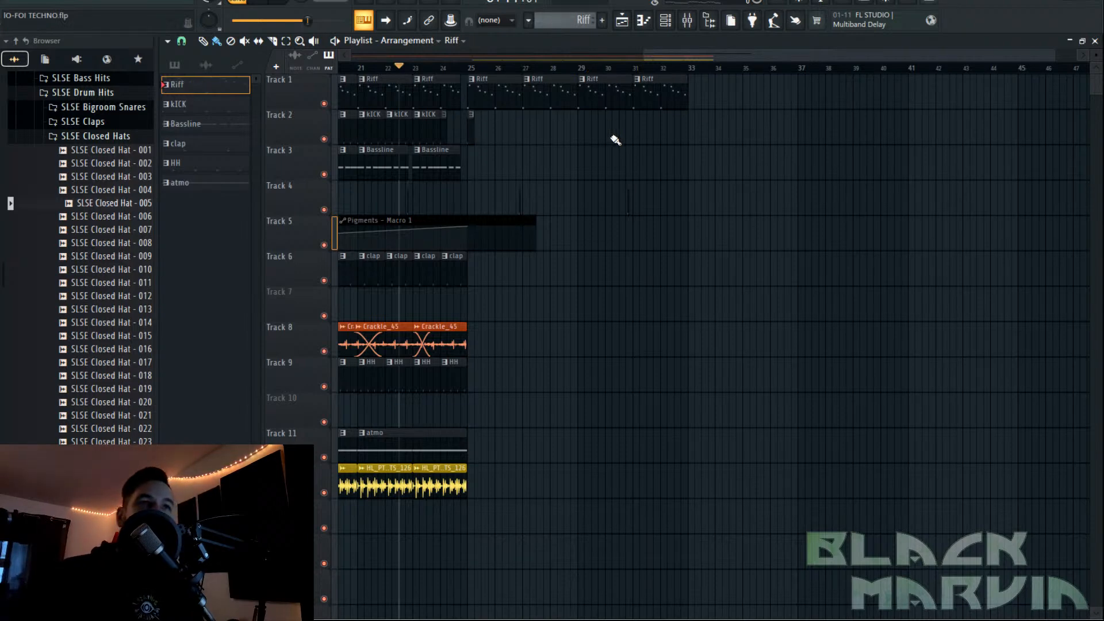
{"action": "left_click", "coordinate": [602, 26]}
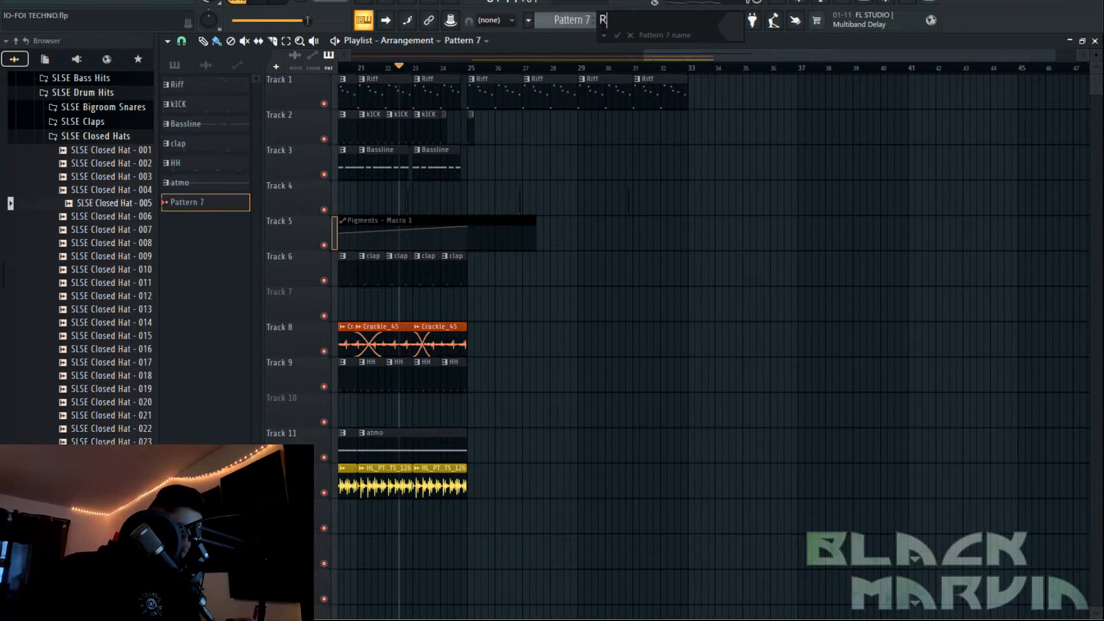
{"action": "key", "text": "Return"}
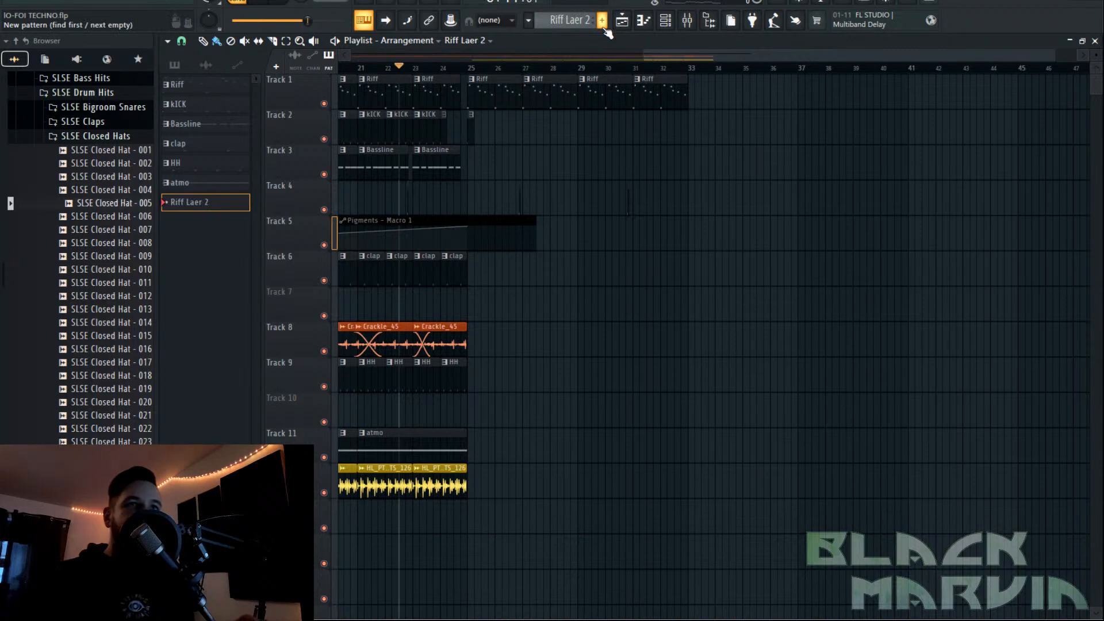
Select all the Pigments notes in the Riff pattern's piano roll and switch to the Riff Laer 2 pattern.
{"action": "double_click", "coordinate": [545, 84]}
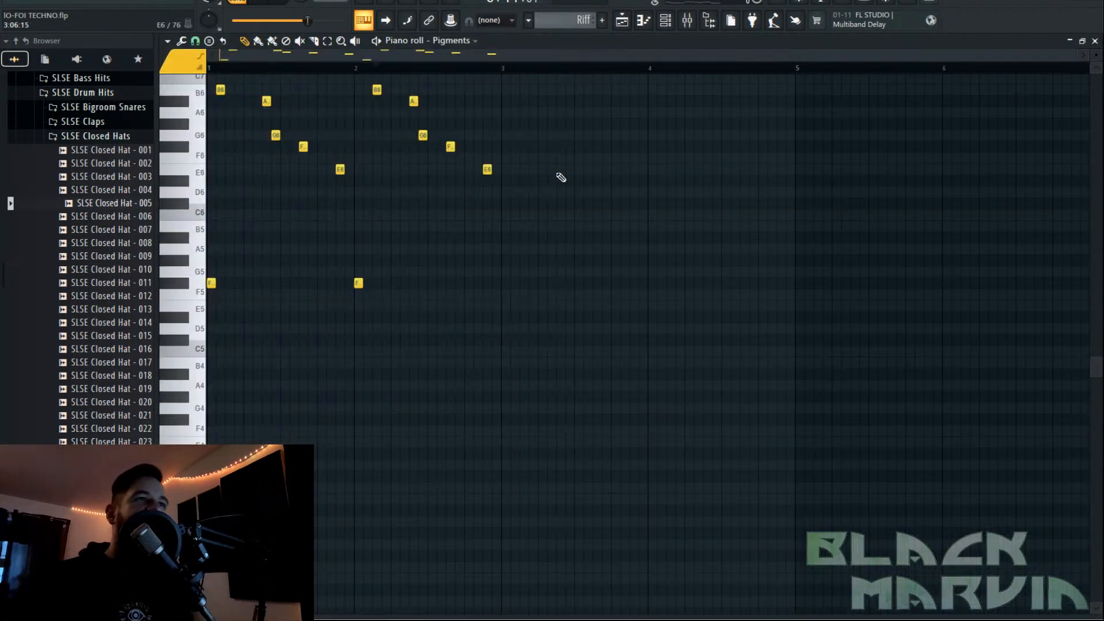
{"action": "scroll", "coordinate": [559, 173], "scroll_direction": "up", "scroll_amount": 3}
{"action": "left_click_drag", "start_coordinate": [654, 153], "coordinate": [207, 411]}
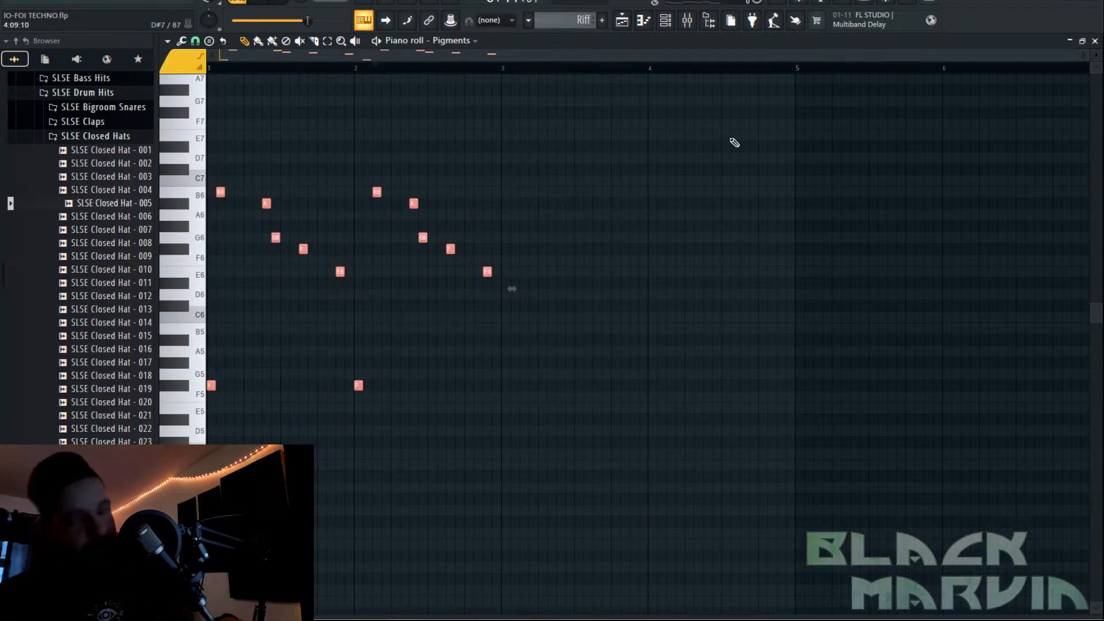
{"action": "left_click", "coordinate": [665, 23]}
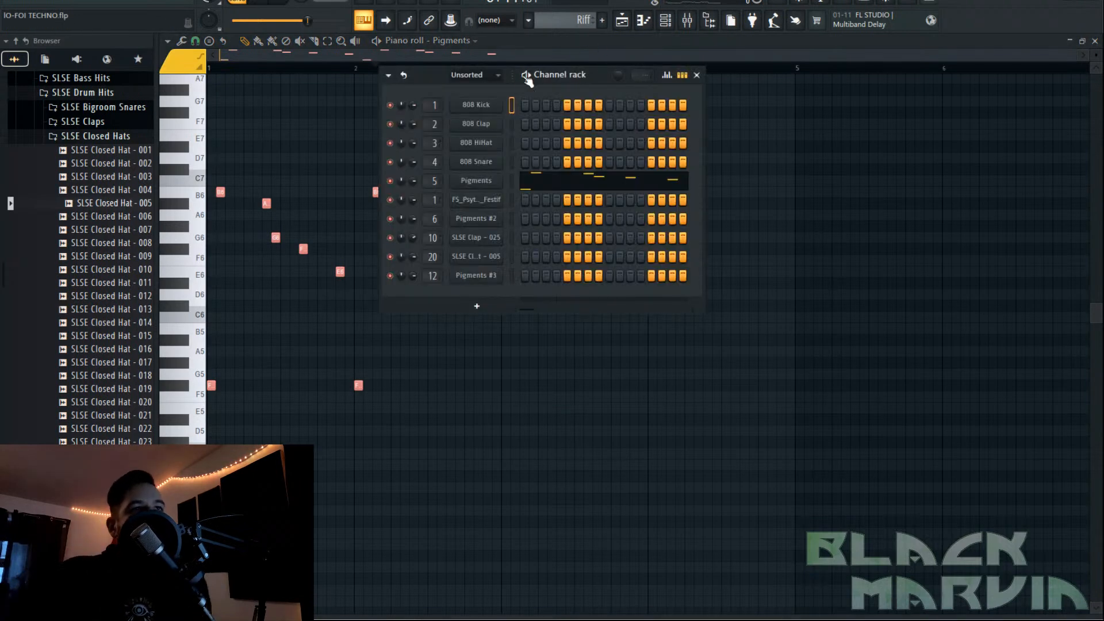
{"action": "left_click", "coordinate": [579, 20]}
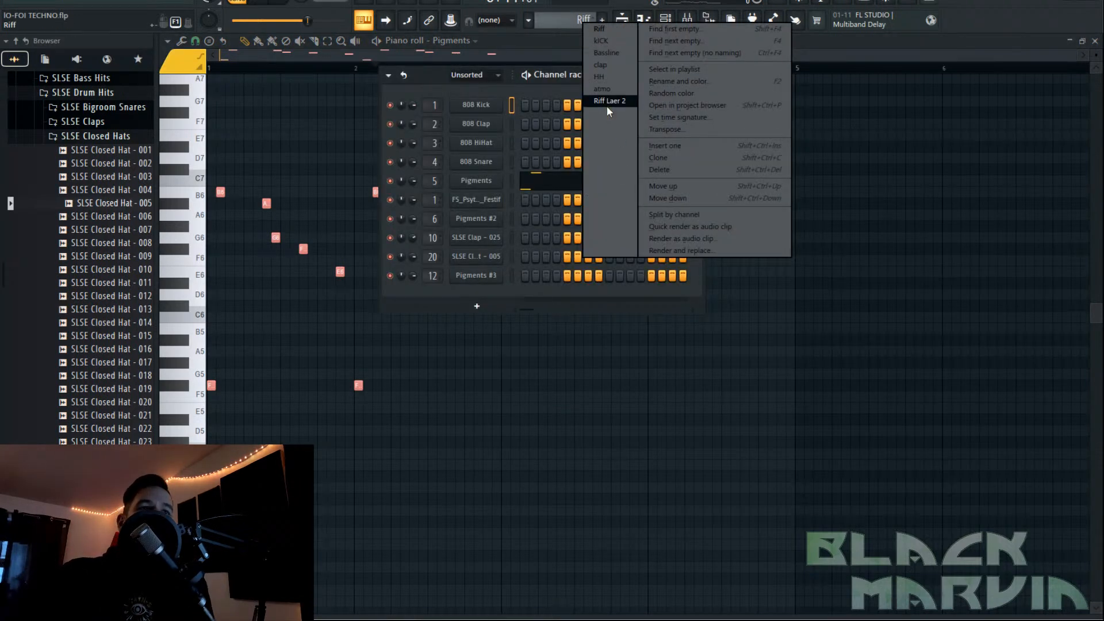
{"action": "left_click", "coordinate": [607, 102]}
Change the Filter 1 type of Pigments #3 to Mini.
{"action": "left_click", "coordinate": [491, 279]}
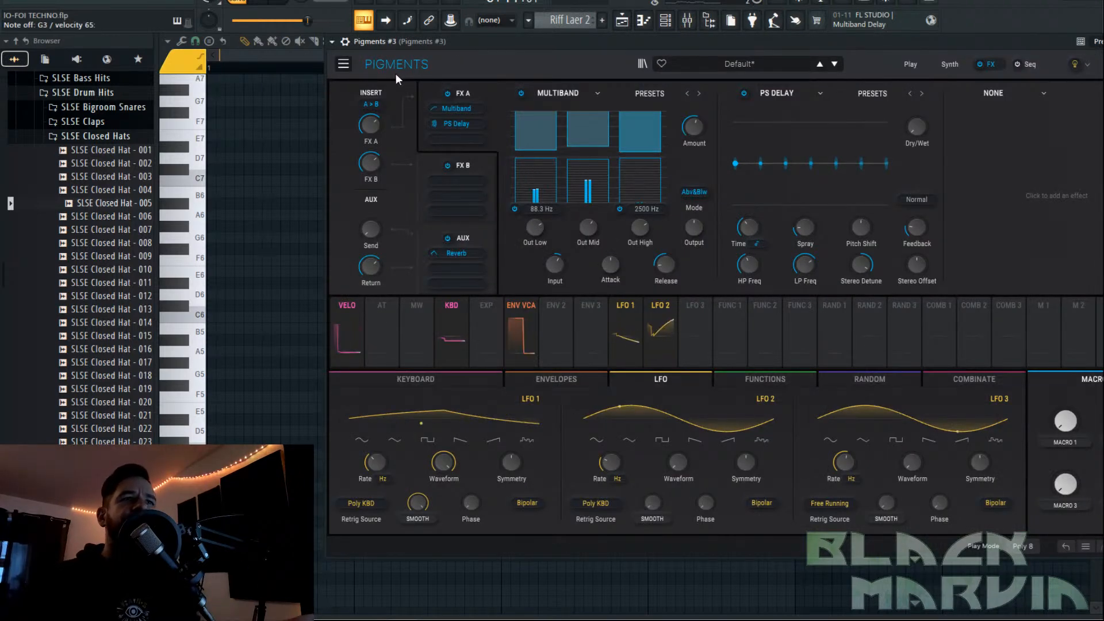
{"action": "left_click", "coordinate": [951, 64]}
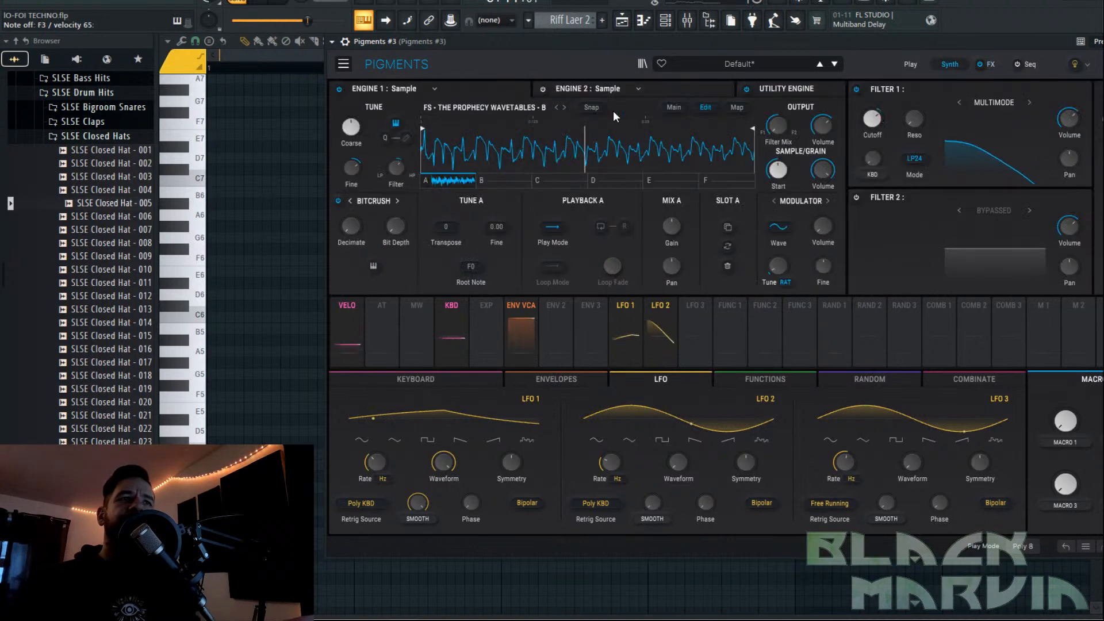
{"action": "left_click", "coordinate": [994, 103]}
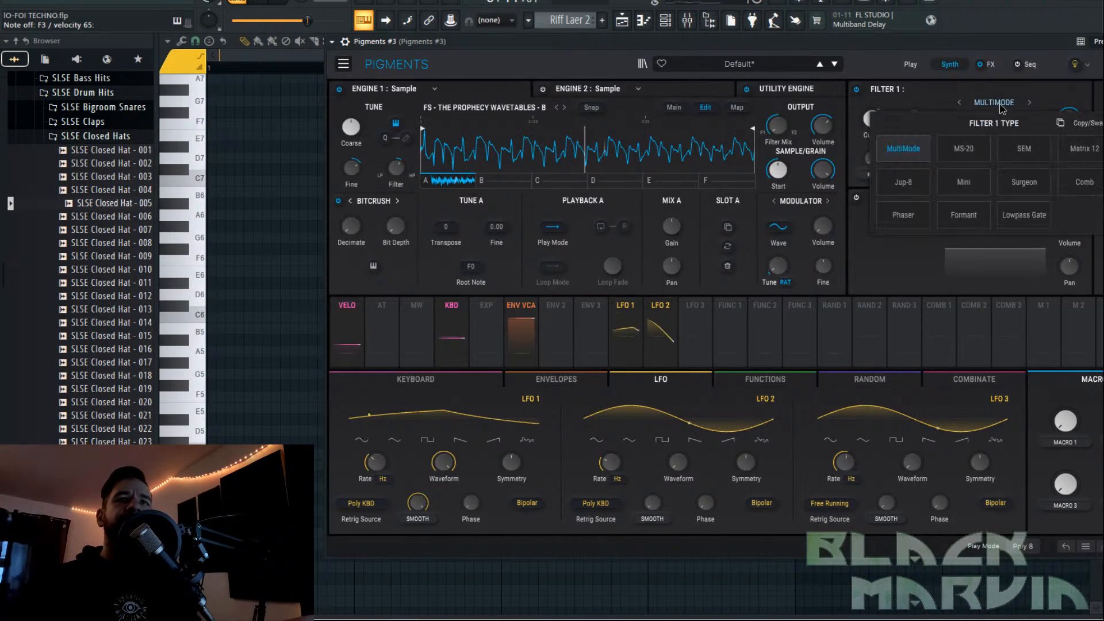
{"action": "left_click", "coordinate": [980, 177]}
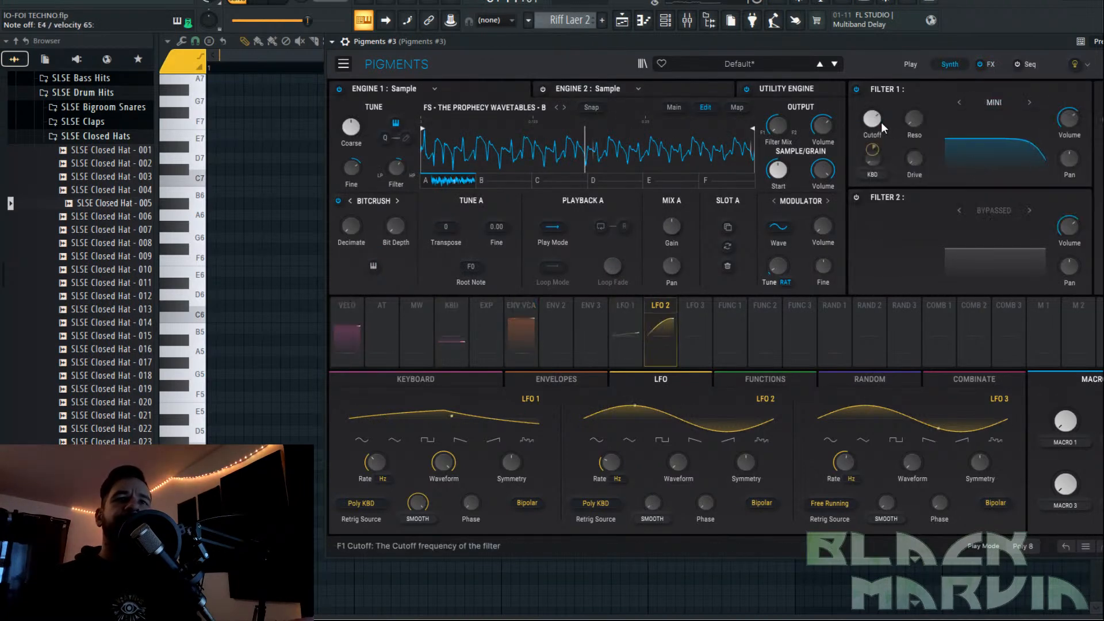
Save the Pigments #3 sound as a preset named "Lo fi retrig" in the Lo-Fi bank.
{"action": "left_click", "coordinate": [344, 64]}
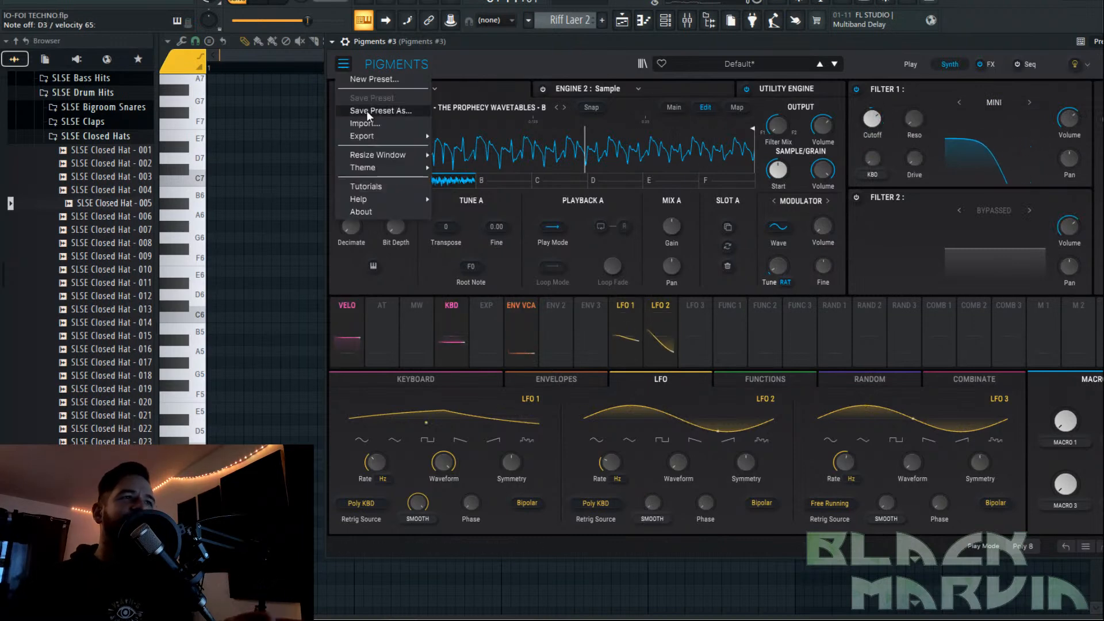
{"action": "left_click", "coordinate": [367, 110]}
{"action": "left_click", "coordinate": [517, 227]}
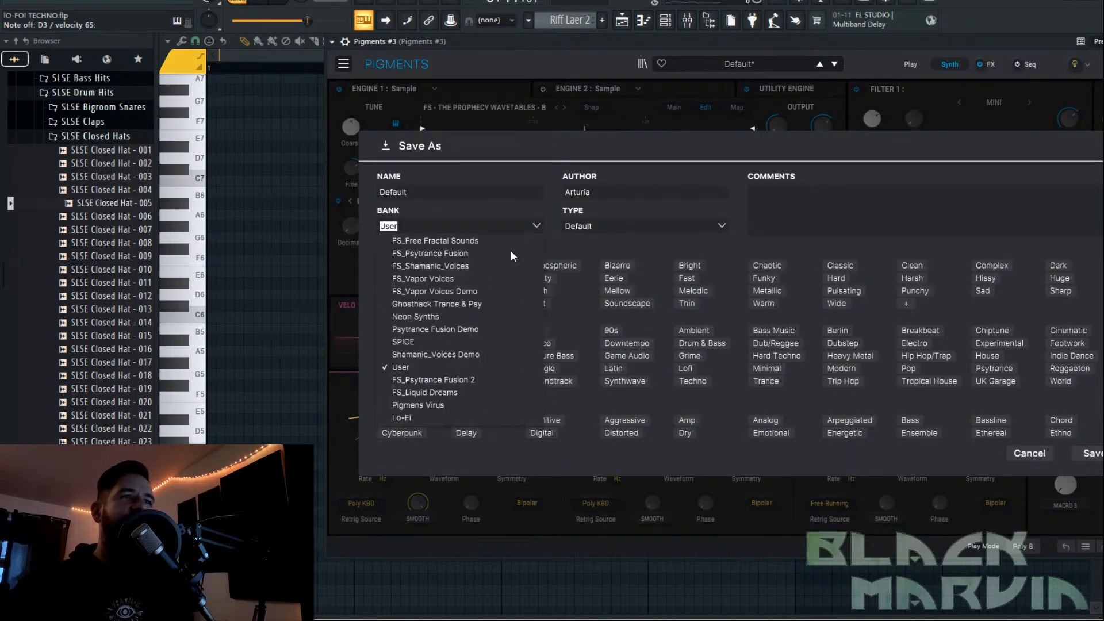
{"action": "left_click", "coordinate": [425, 416]}
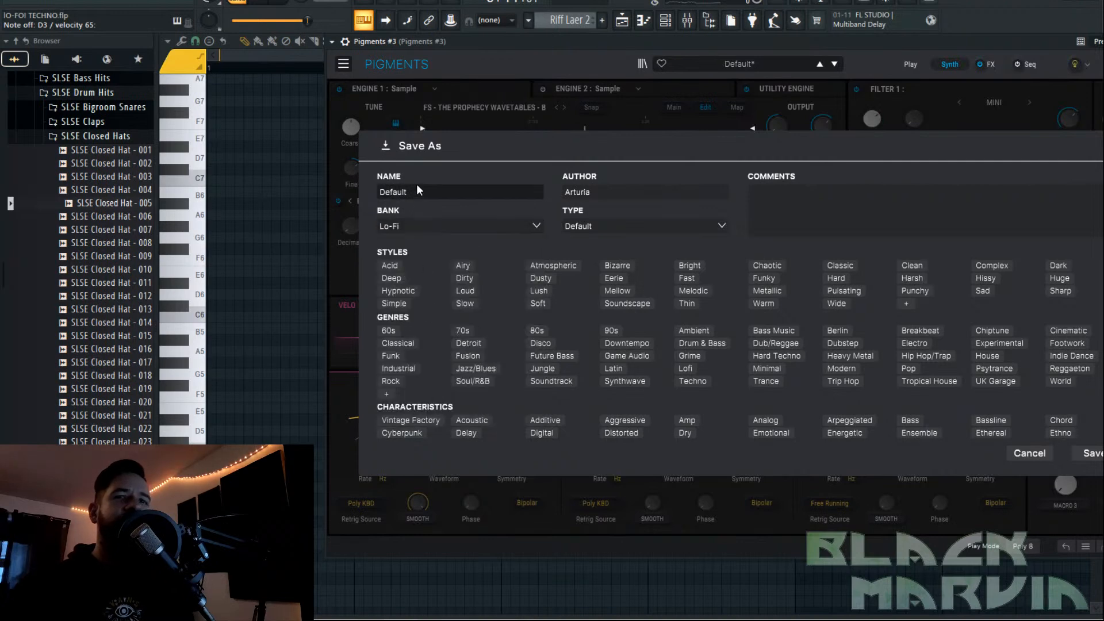
{"action": "left_click_drag", "start_coordinate": [431, 191], "coordinate": [327, 182]}
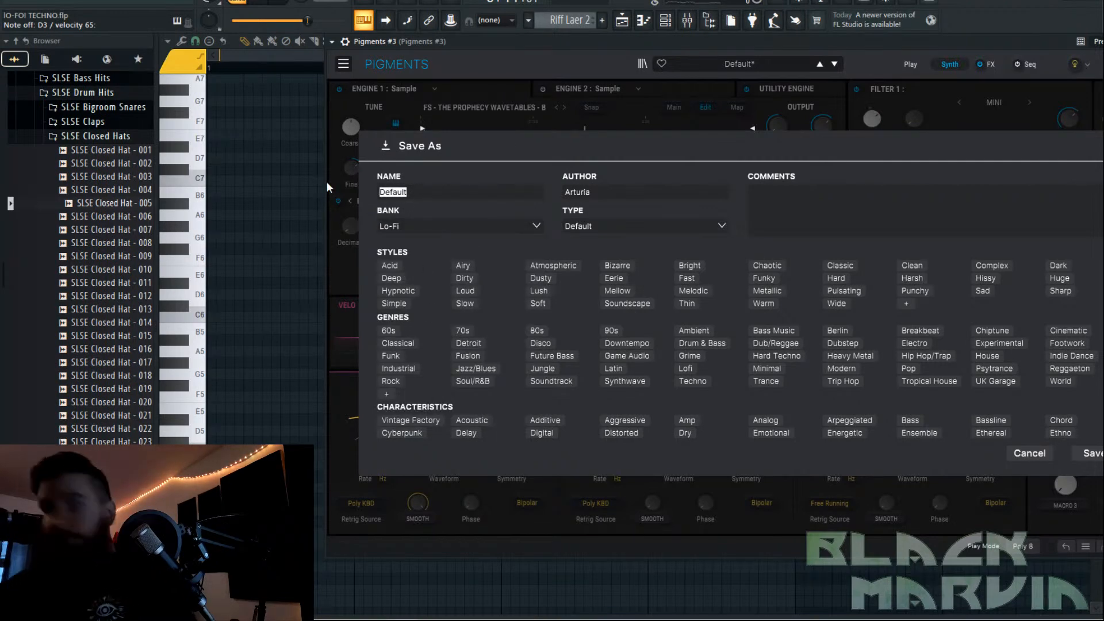
{"action": "type", "text": "Lo fi"}
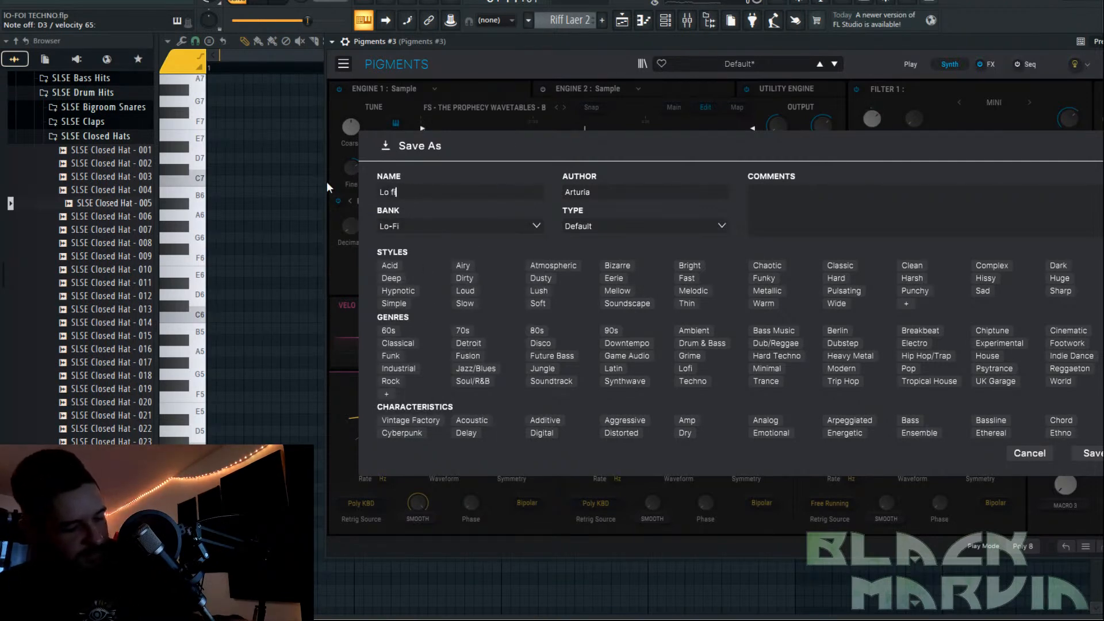
{"action": "type", "text": " retrig"}
{"action": "key", "text": "Return"}
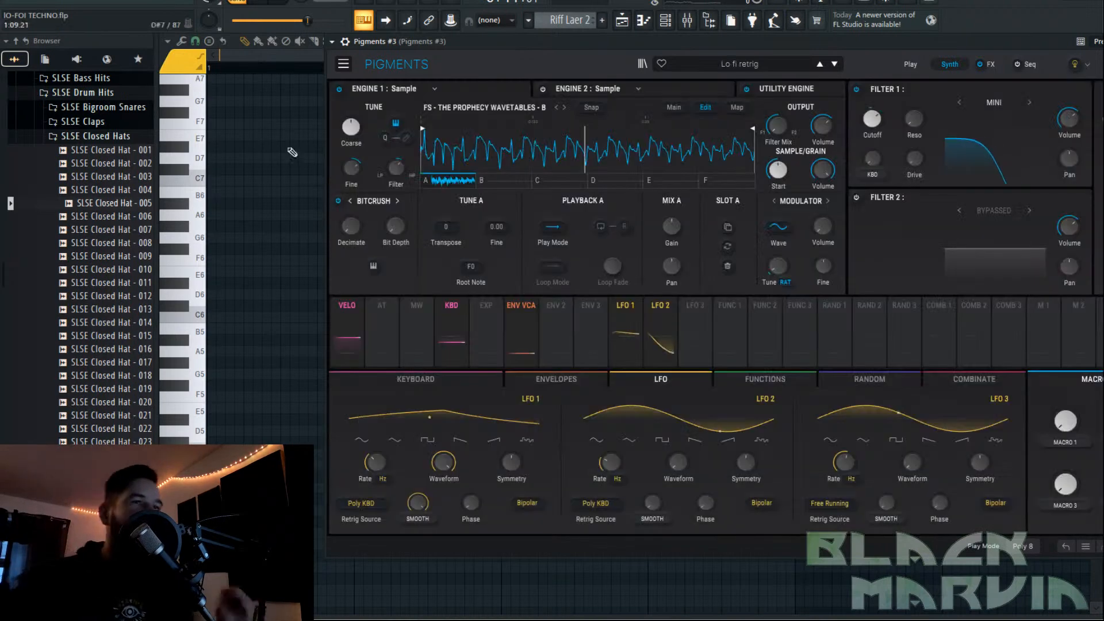
Add another Pigments instrument channel and initialise it with a new default preset.
{"action": "left_click", "coordinate": [687, 23]}
{"action": "left_click", "coordinate": [495, 290]}
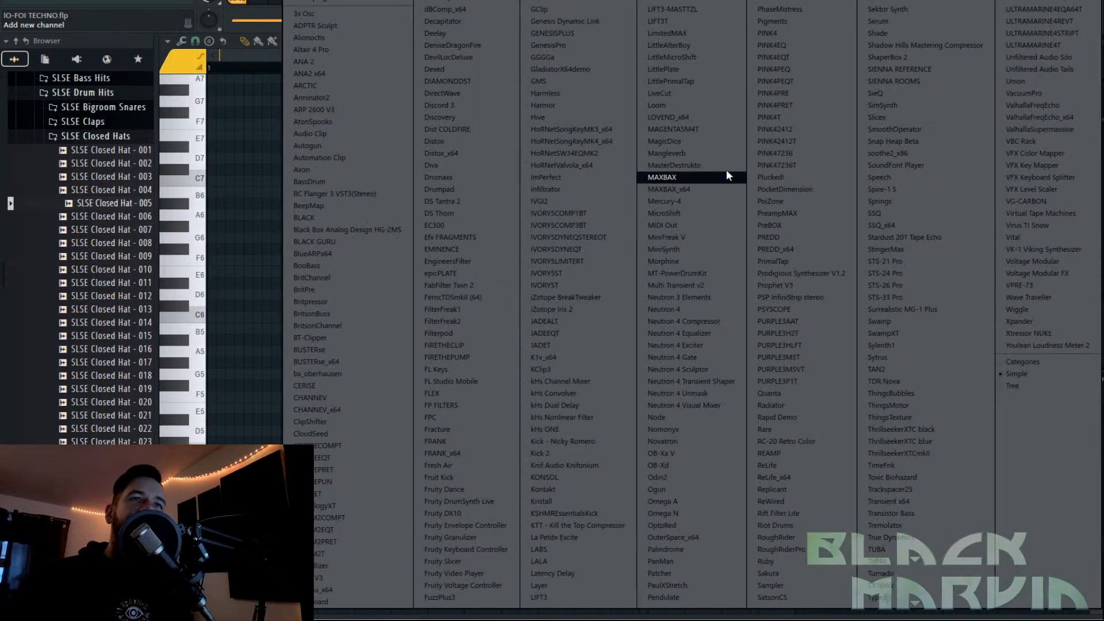
{"action": "left_click", "coordinate": [771, 21]}
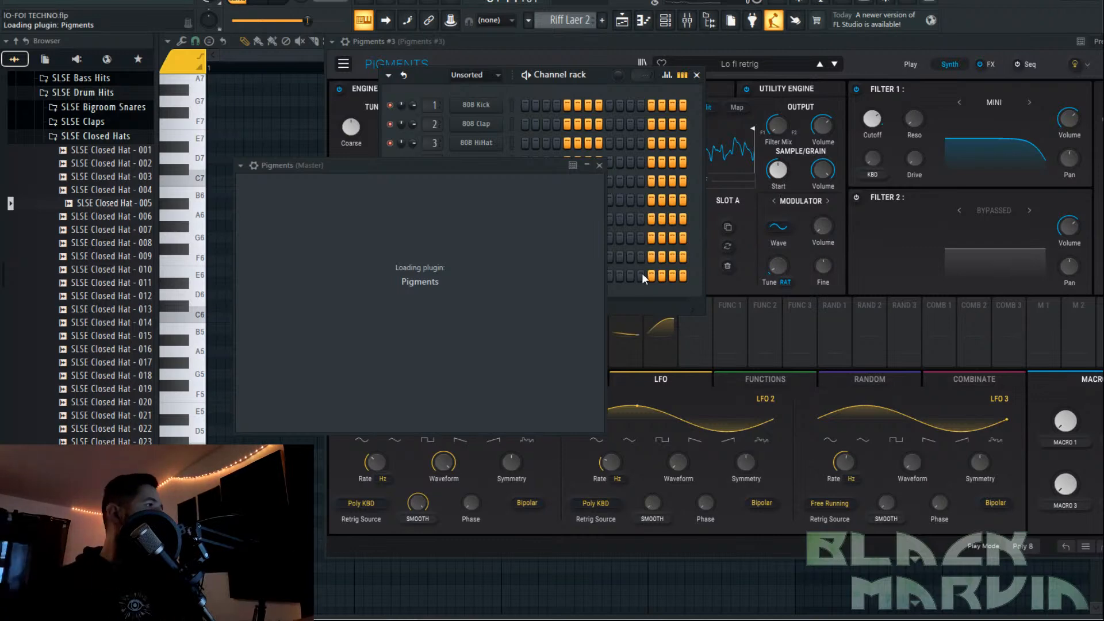
{"action": "left_click_drag", "start_coordinate": [563, 175], "coordinate": [595, 106]}
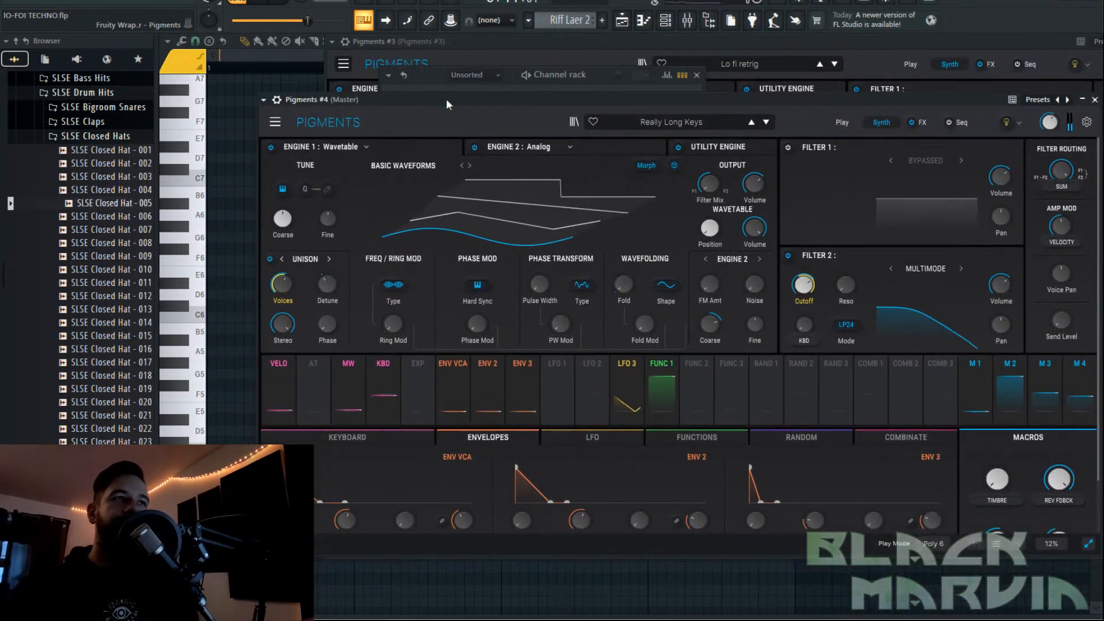
{"action": "left_click", "coordinate": [275, 122]}
{"action": "left_click", "coordinate": [294, 143]}
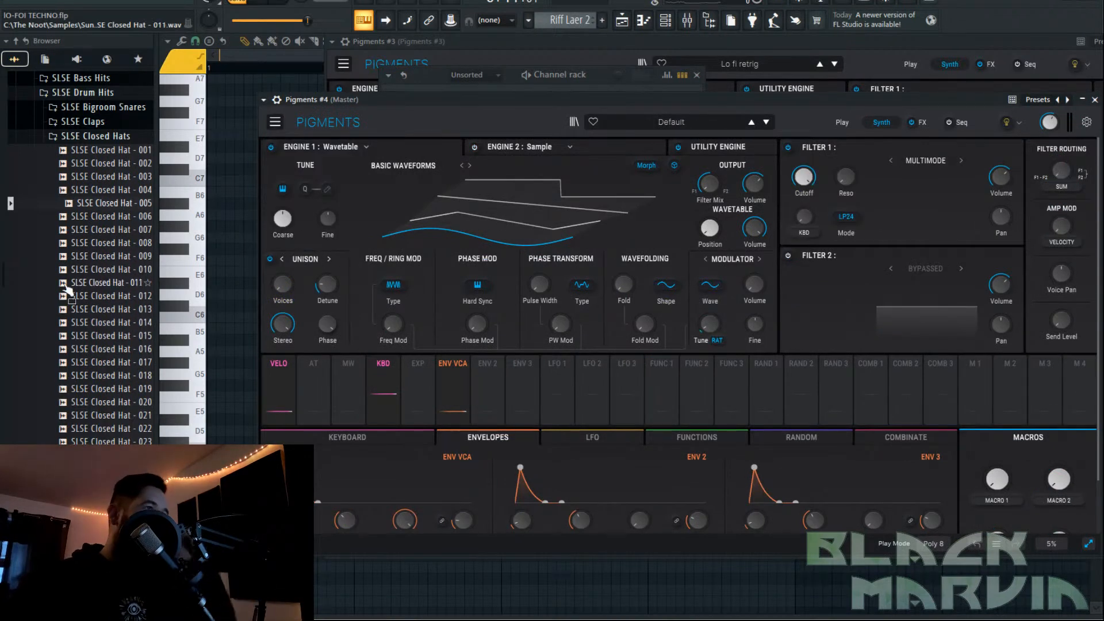
Look through the SLSE, SEPT and Zentrix sample folders and the Engine 1 wavetable list for a sound source.
{"action": "scroll", "coordinate": [80, 311], "scroll_direction": "down", "scroll_amount": 15}
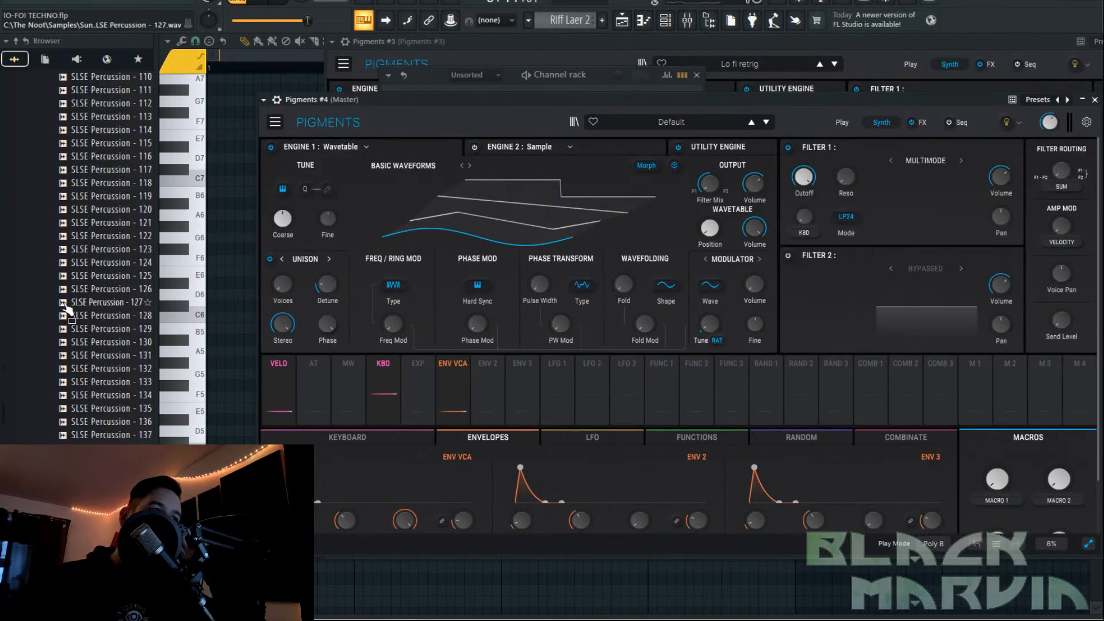
{"action": "scroll", "coordinate": [75, 313], "scroll_direction": "down", "scroll_amount": 20}
{"action": "scroll", "coordinate": [77, 319], "scroll_direction": "down", "scroll_amount": 10}
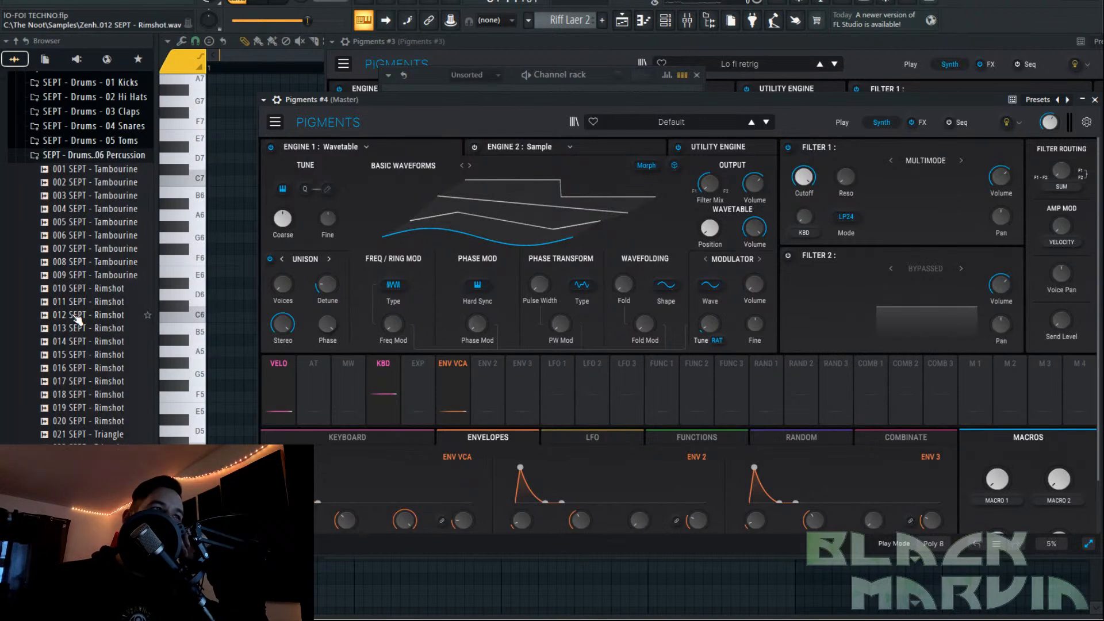
{"action": "left_click", "coordinate": [412, 166]}
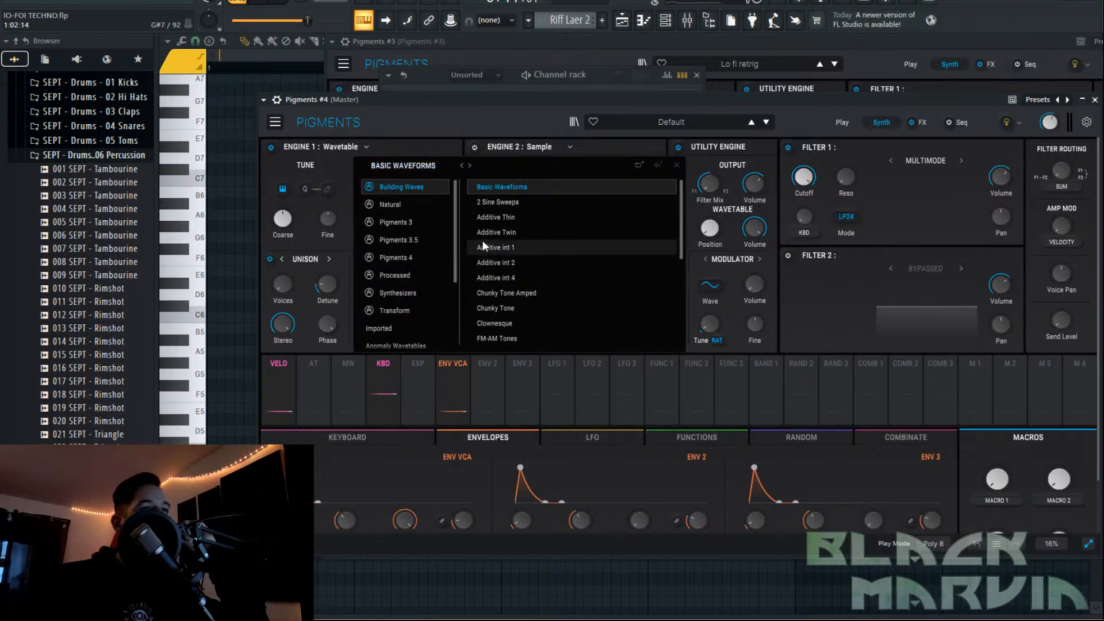
{"action": "left_click", "coordinate": [408, 166]}
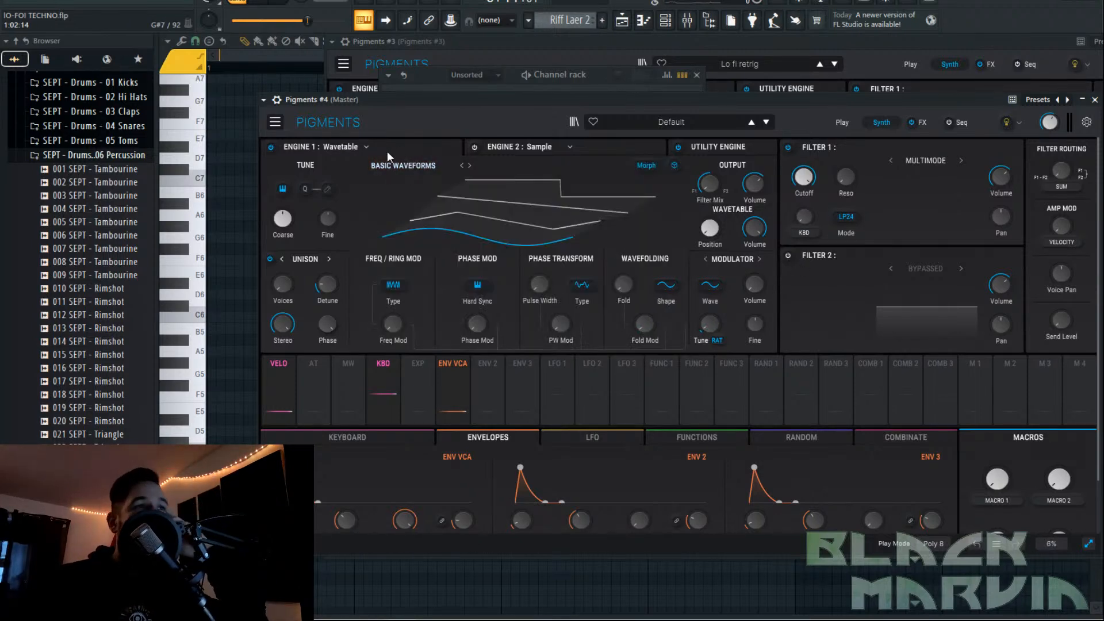
{"action": "scroll", "coordinate": [87, 223], "scroll_direction": "down", "scroll_amount": 6}
{"action": "scroll", "coordinate": [88, 224], "scroll_direction": "up", "scroll_amount": 12}
{"action": "scroll", "coordinate": [88, 222], "scroll_direction": "down", "scroll_amount": 20}
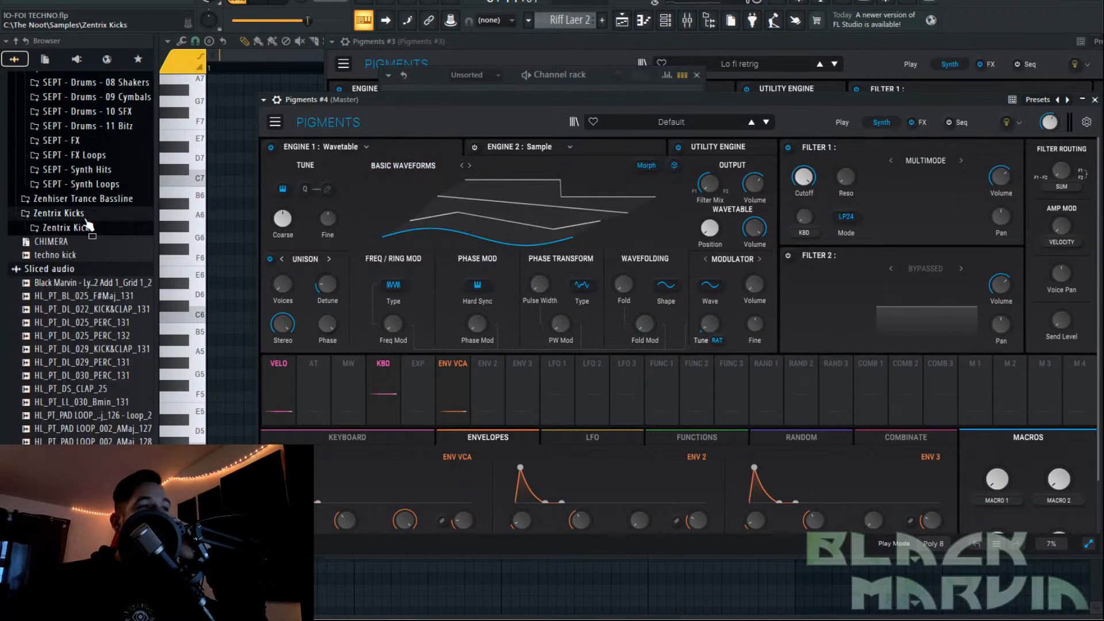
{"action": "scroll", "coordinate": [89, 225], "scroll_direction": "up", "scroll_amount": 15}
{"action": "left_click", "coordinate": [89, 201]}
{"action": "scroll", "coordinate": [89, 201], "scroll_direction": "up", "scroll_amount": 20}
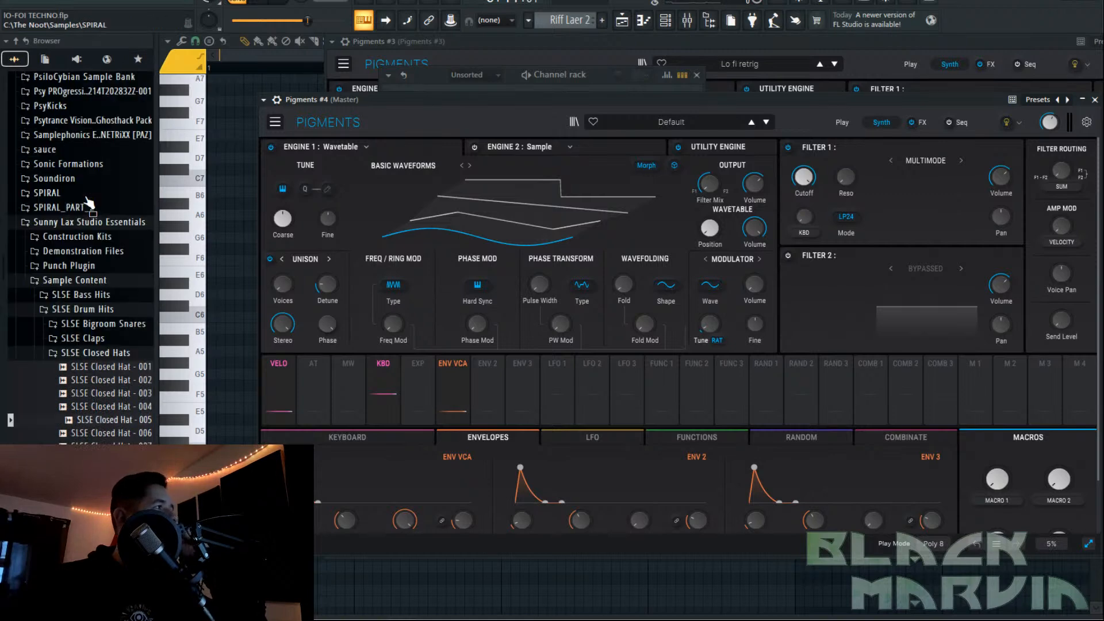
Examine the musicradar retro house sample folders, including the FX samples.
{"action": "left_click", "coordinate": [90, 196]}
{"action": "left_click", "coordinate": [114, 284]}
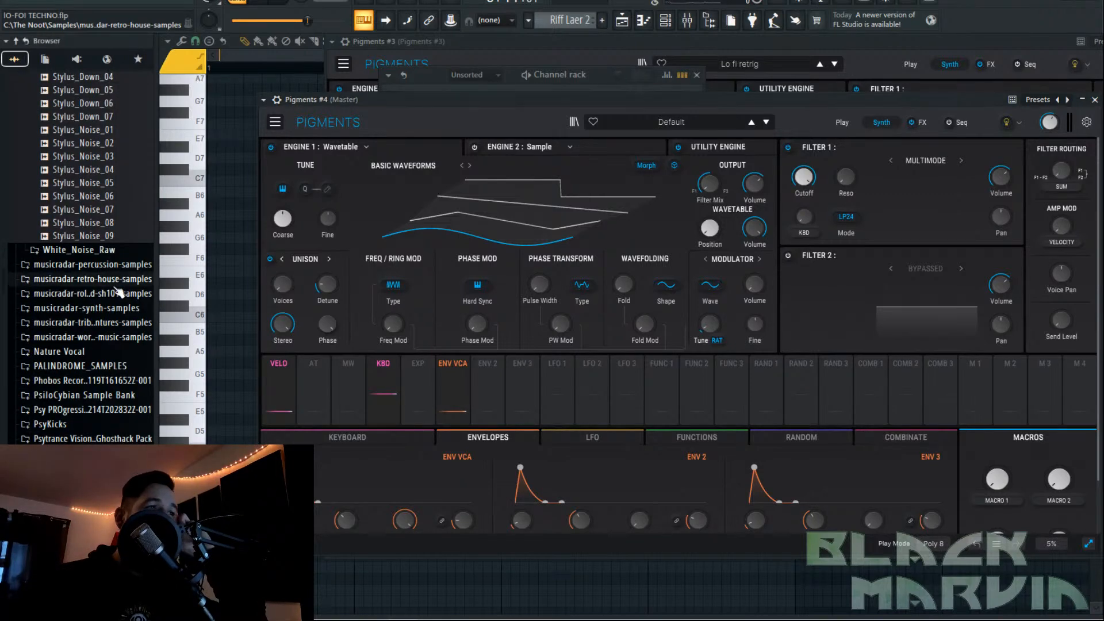
{"action": "left_click", "coordinate": [114, 307]}
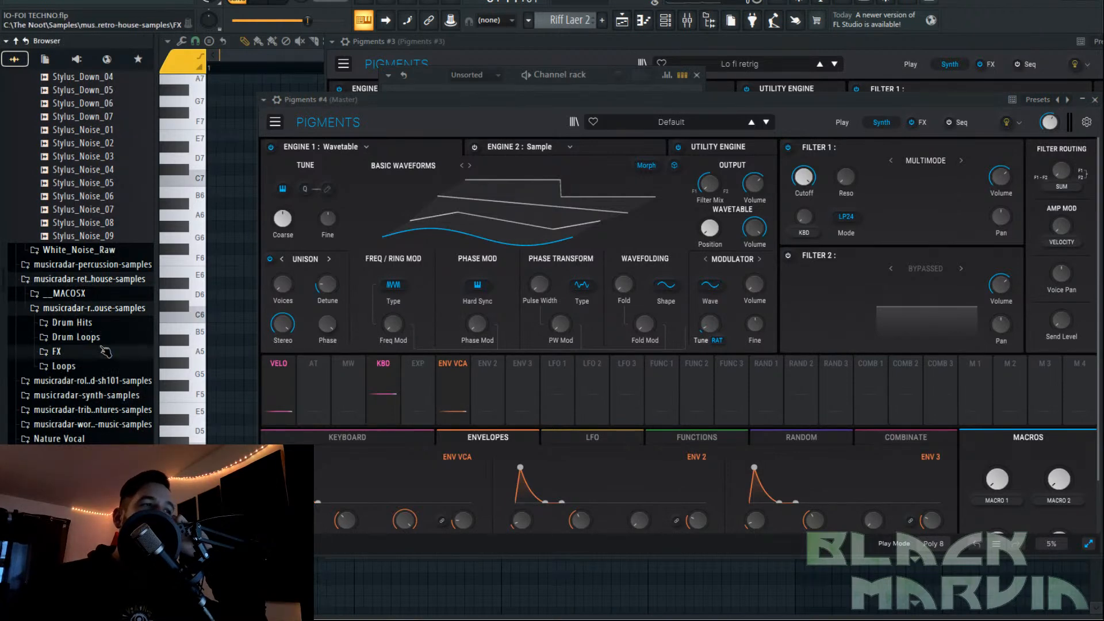
{"action": "left_click", "coordinate": [105, 352]}
{"action": "left_click", "coordinate": [103, 338]}
{"action": "scroll", "coordinate": [108, 391], "scroll_direction": "down", "scroll_amount": 8}
{"action": "scroll", "coordinate": [107, 379], "scroll_direction": "up", "scroll_amount": 10}
{"action": "left_click", "coordinate": [103, 259]}
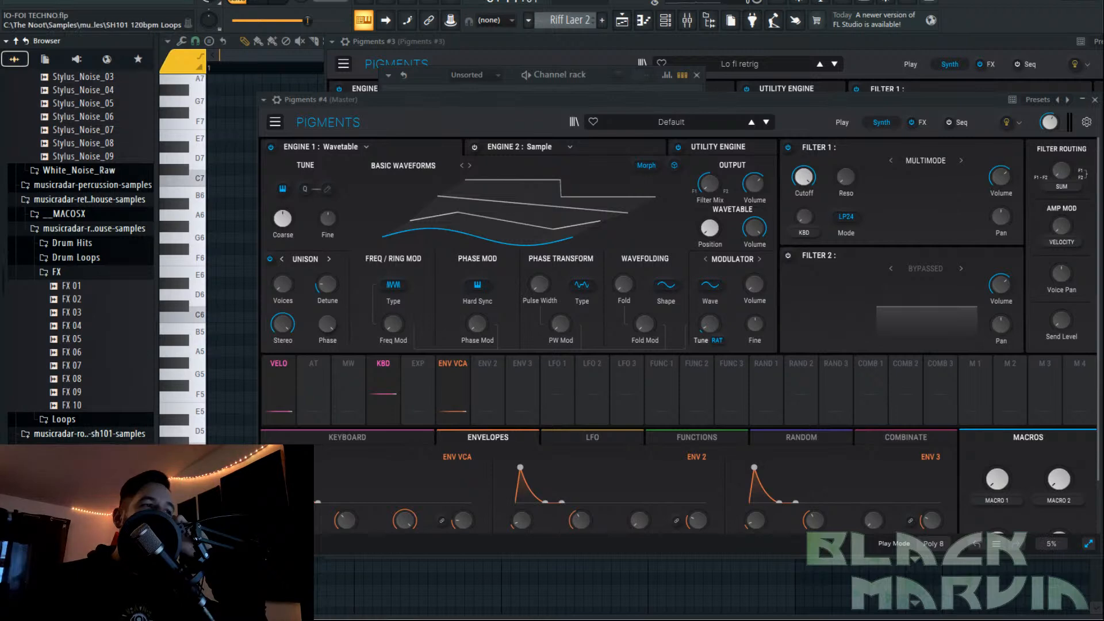
Audition the SH101 120bpm loops in the musicradar SH101 samples folder, through to SH101_120bpm_019.
{"action": "left_click", "coordinate": [121, 435]}
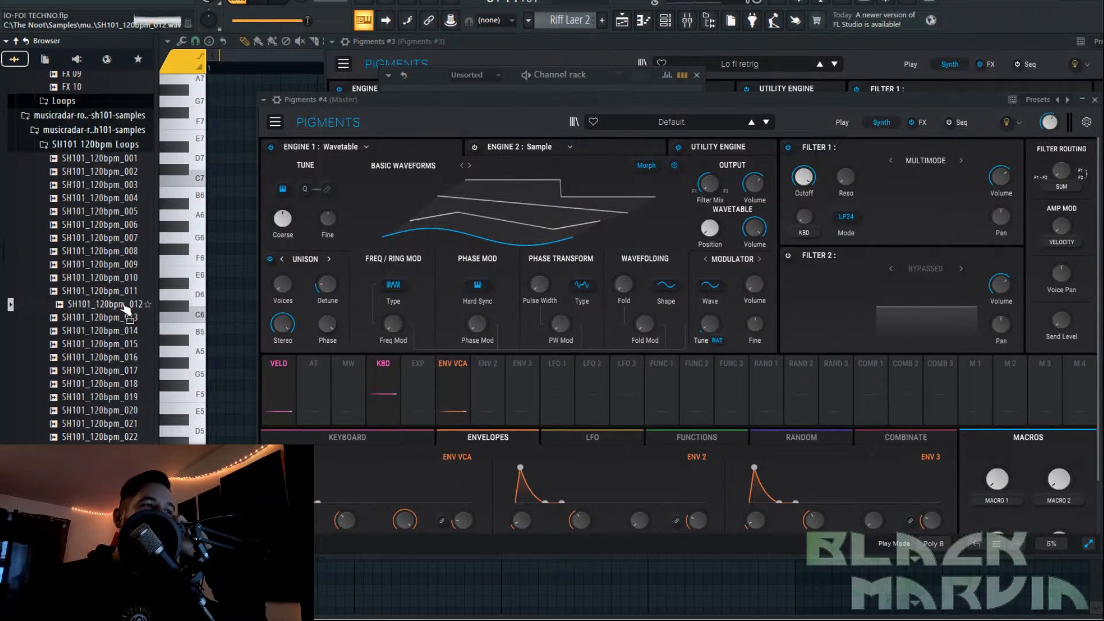
{"action": "key", "text": "Down"}
{"action": "key", "text": "Down"}
{"action": "key", "text": "Down"}
{"action": "key", "text": "Down"}
{"action": "key", "text": "Down"}
{"action": "key", "text": "Down"}
{"action": "key", "text": "Down"}
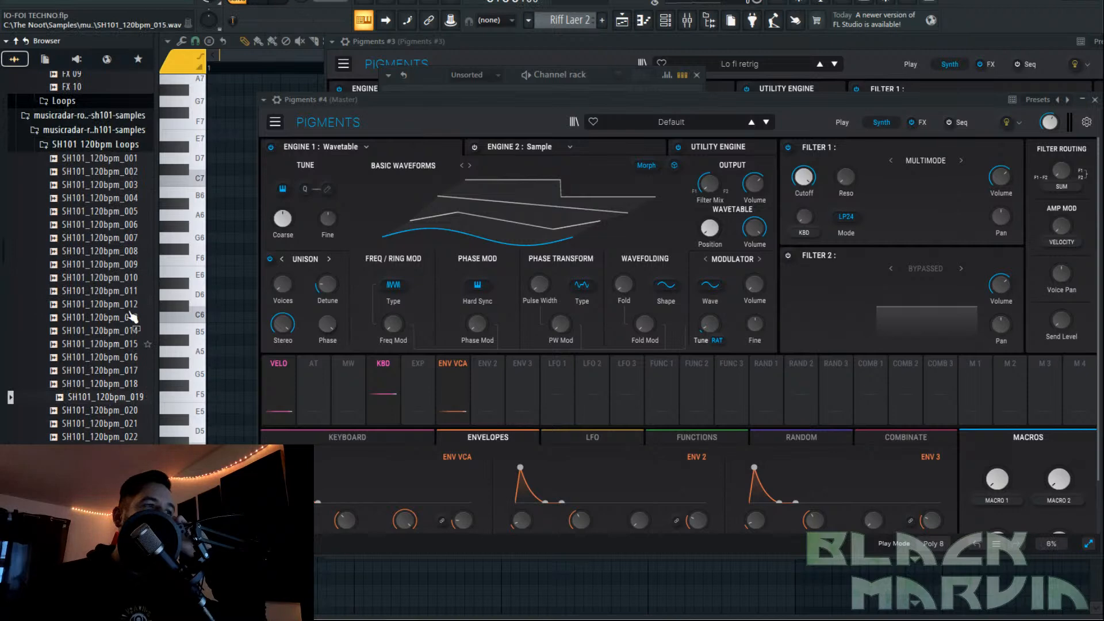
{"action": "left_click_drag", "start_coordinate": [132, 397], "coordinate": [135, 401]}
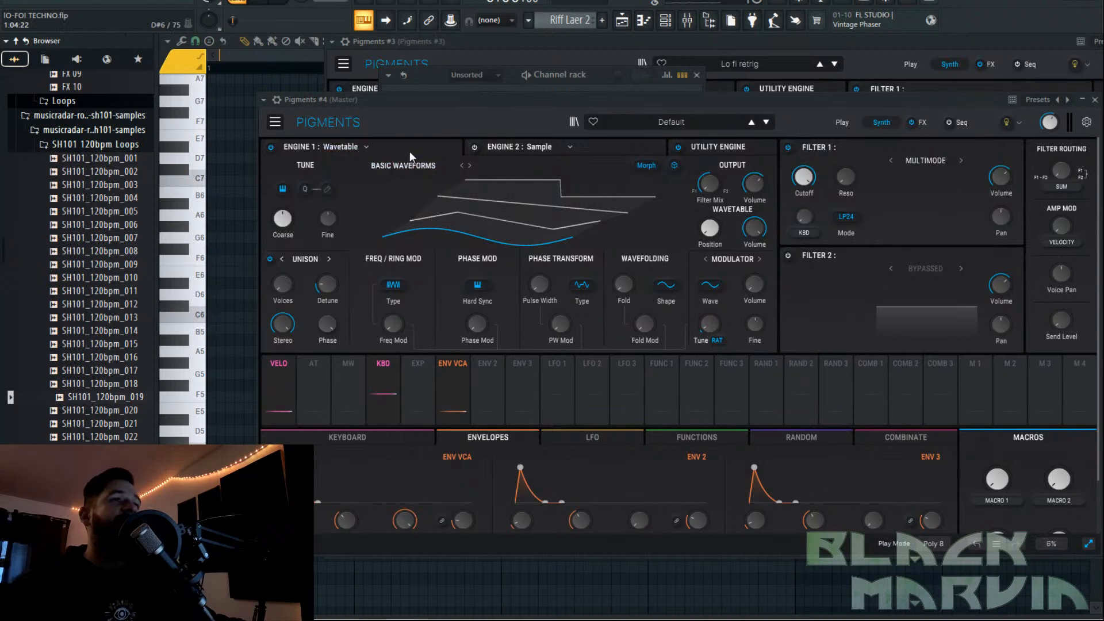
Change Engine 1 to a Sample engine, load SH101_120bpm_019 into it and enable its granular mode.
{"action": "left_click", "coordinate": [350, 147]}
{"action": "left_click", "coordinate": [393, 204]}
{"action": "mouse_move", "coordinate": [142, 391]}
{"action": "left_mouse_down"}
{"action": "mouse_move", "coordinate": [436, 262]}
{"action": "mouse_move", "coordinate": [440, 210]}
{"action": "mouse_move", "coordinate": [425, 199]}
{"action": "left_mouse_up"}
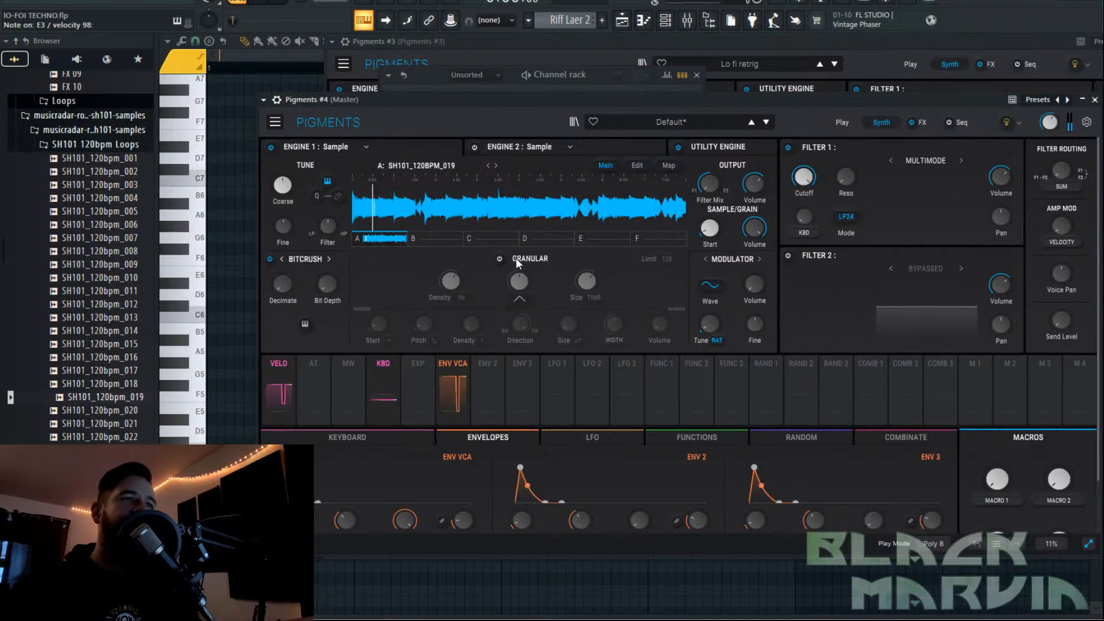
{"action": "left_click", "coordinate": [499, 258]}
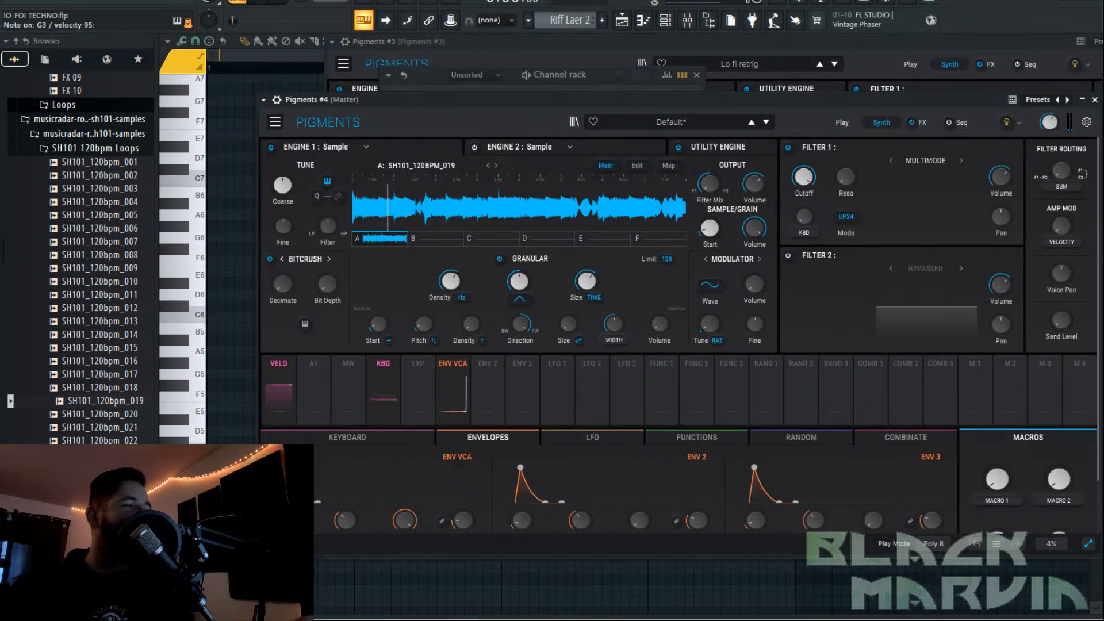
{"action": "mouse_move", "coordinate": [521, 280]}
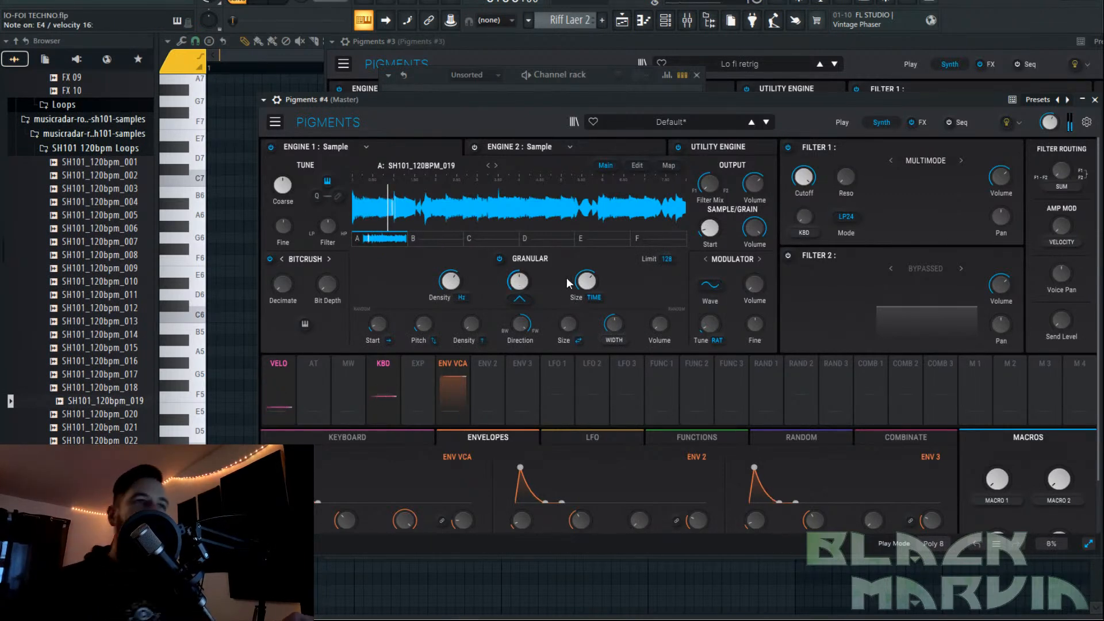
{"action": "mouse_move", "coordinate": [464, 272]}
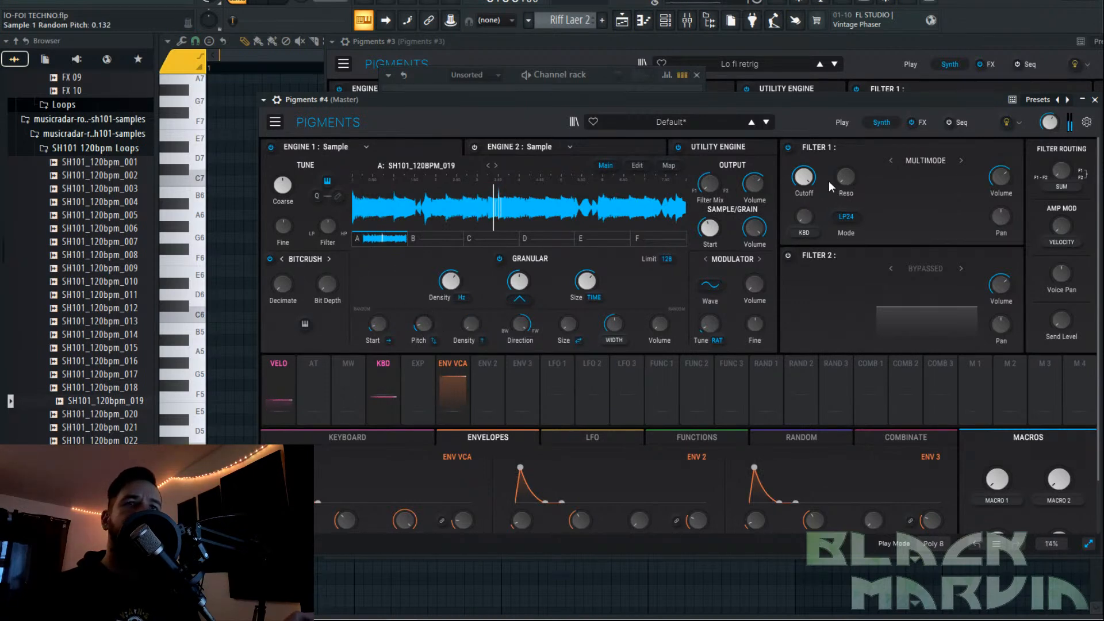
{"action": "mouse_move", "coordinate": [812, 181]}
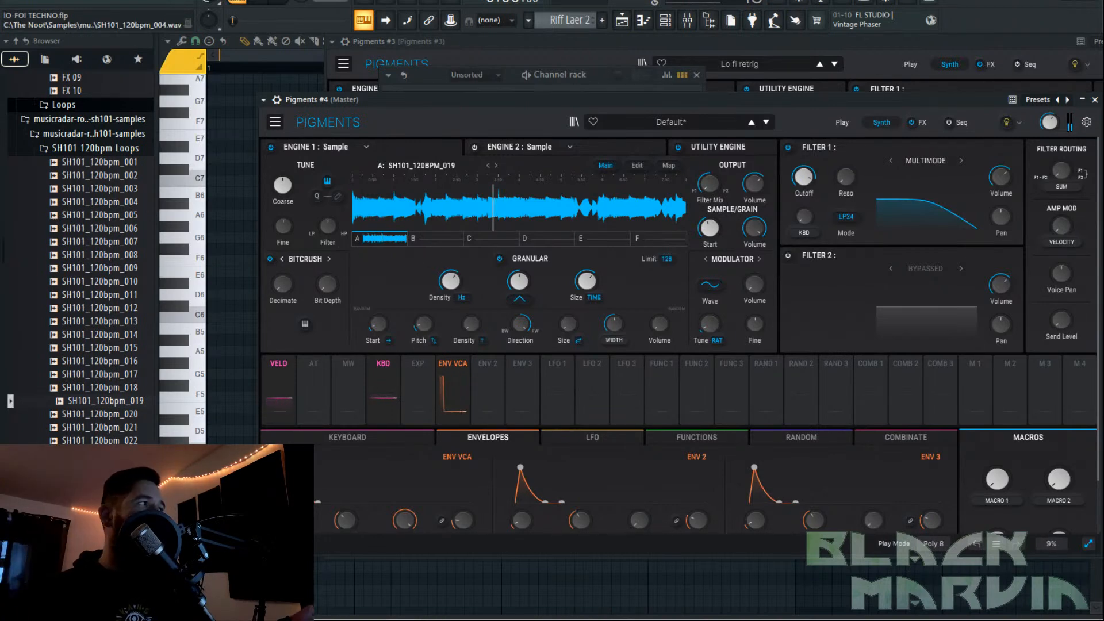
Route the Pigments #4 channel to mixer insert 7.
{"action": "left_click", "coordinate": [687, 21]}
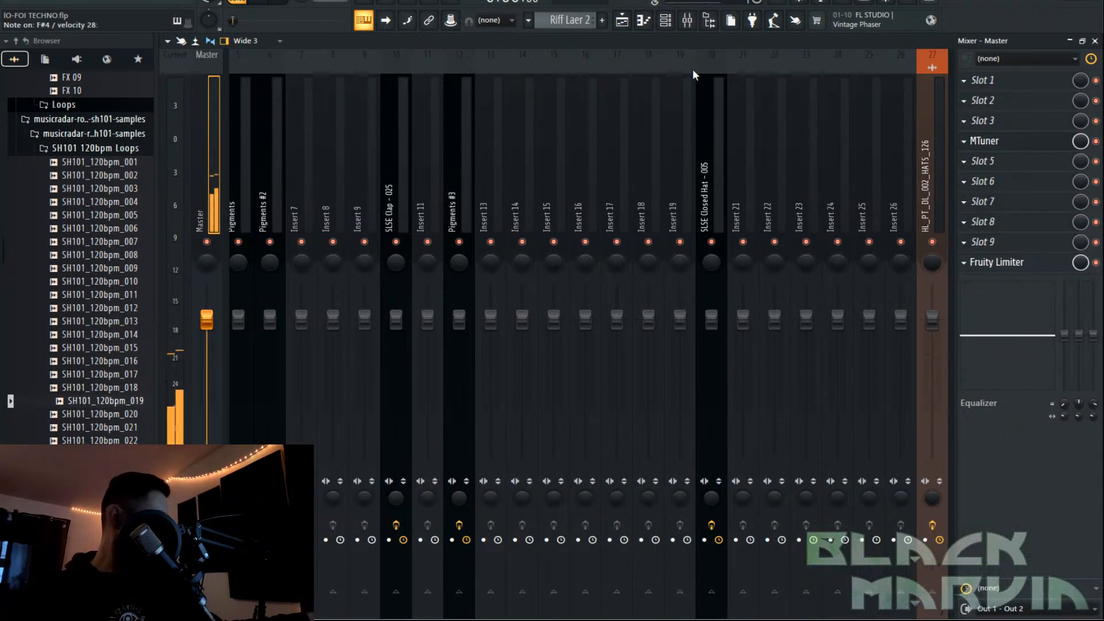
{"action": "right_click", "coordinate": [317, 178]}
{"action": "mouse_move", "coordinate": [402, 191]}
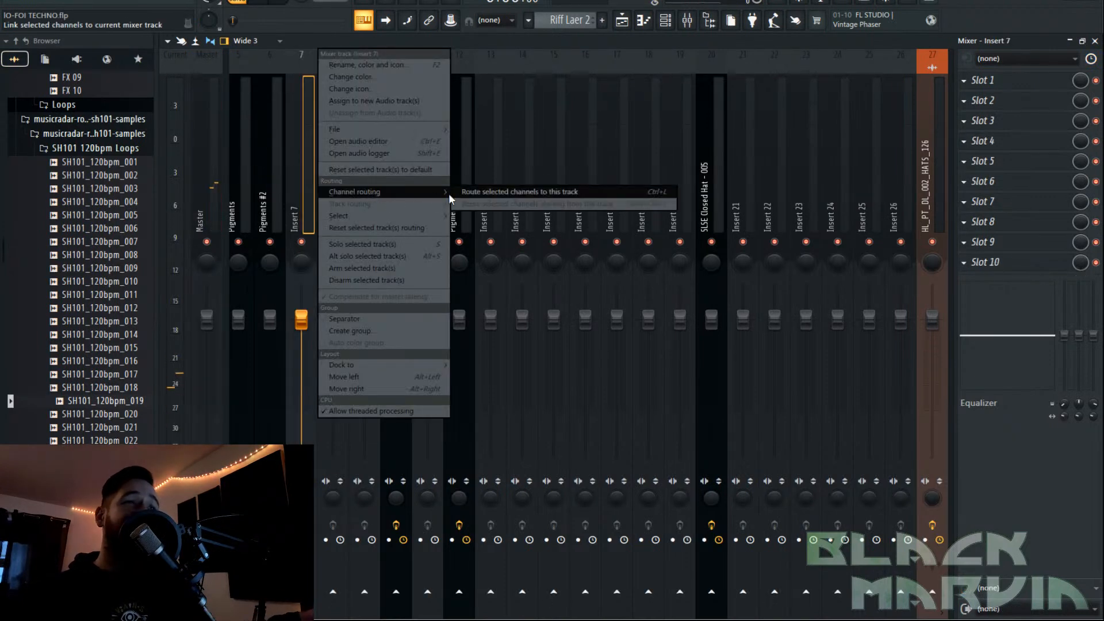
{"action": "left_click", "coordinate": [483, 194]}
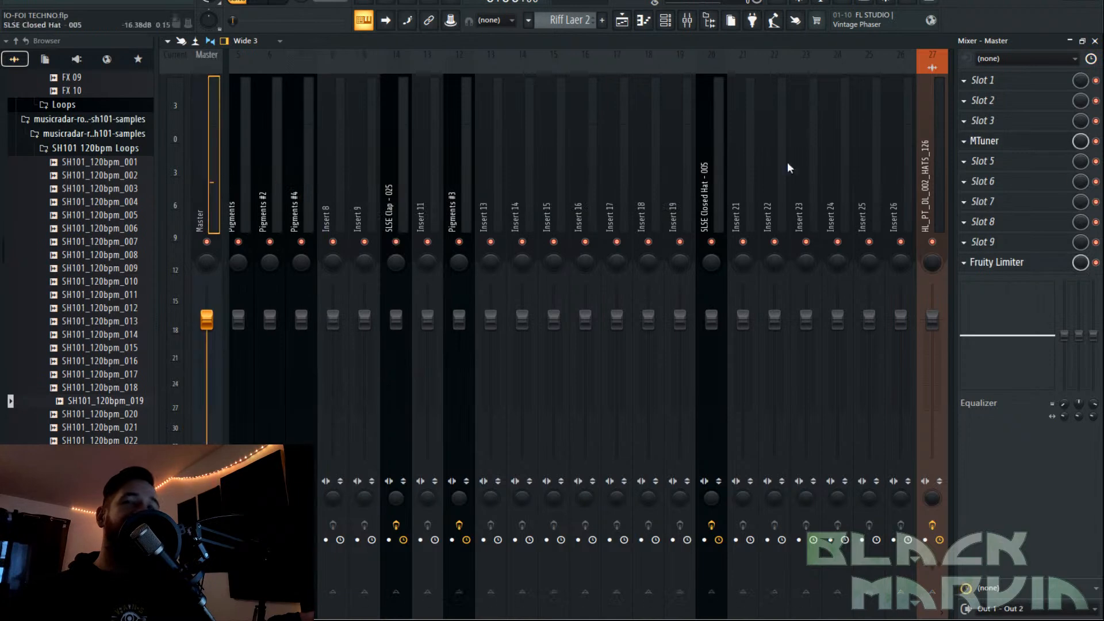
Show the master track's MTuner alongside the Pigments #4 window with the engine's tuning controls uncovered.
{"action": "left_click", "coordinate": [986, 144]}
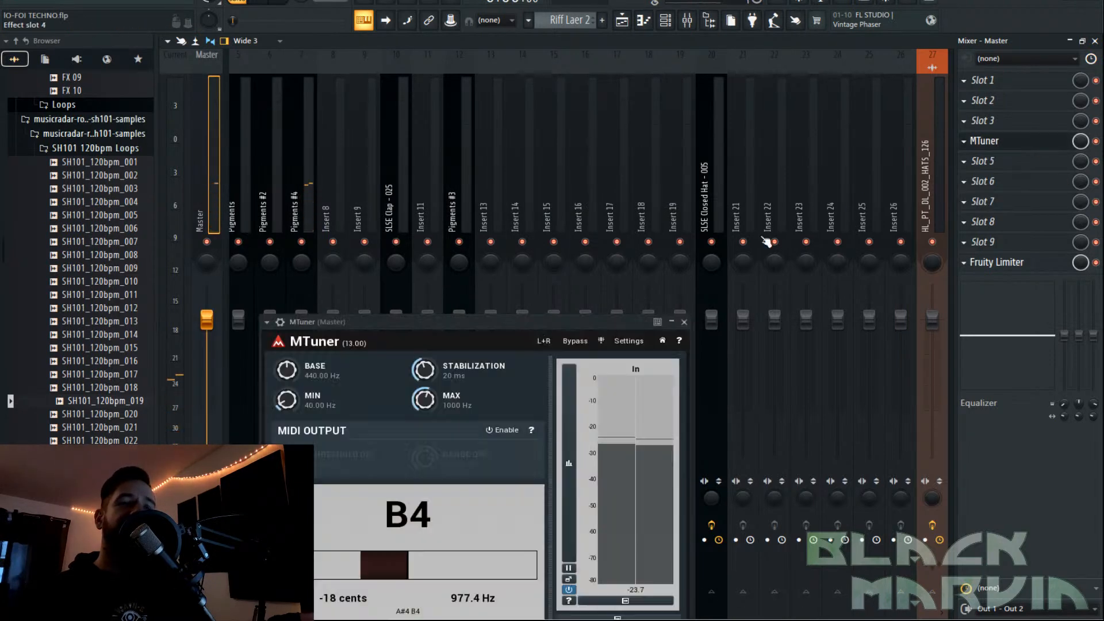
{"action": "left_click_drag", "start_coordinate": [558, 316], "coordinate": [560, 131]}
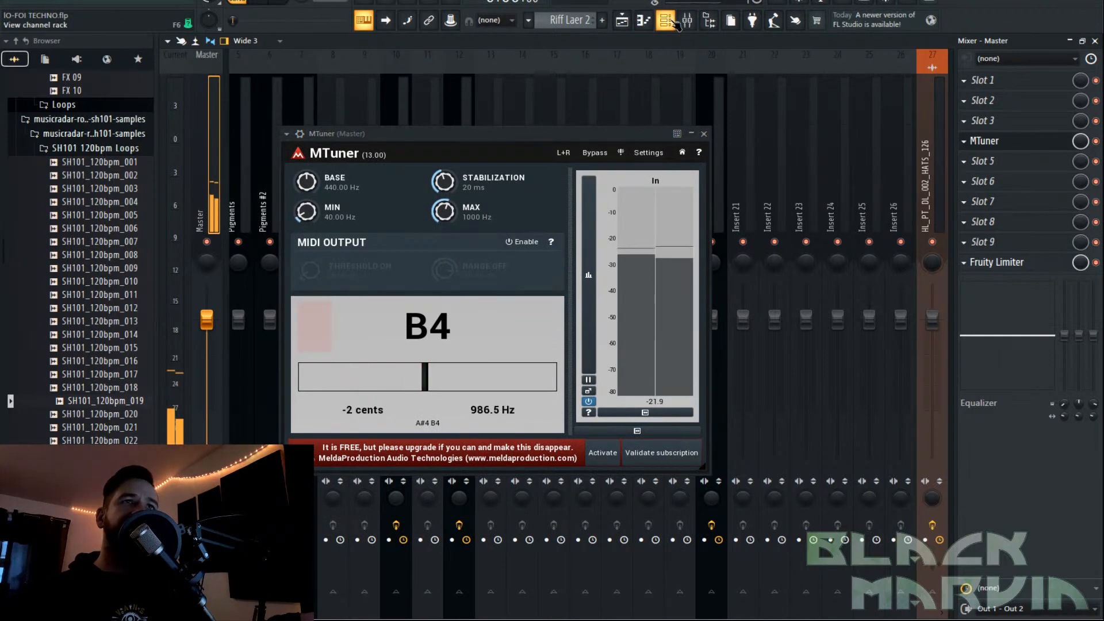
{"action": "left_click", "coordinate": [665, 20]}
{"action": "left_click_drag", "start_coordinate": [513, 133], "coordinate": [476, 327]}
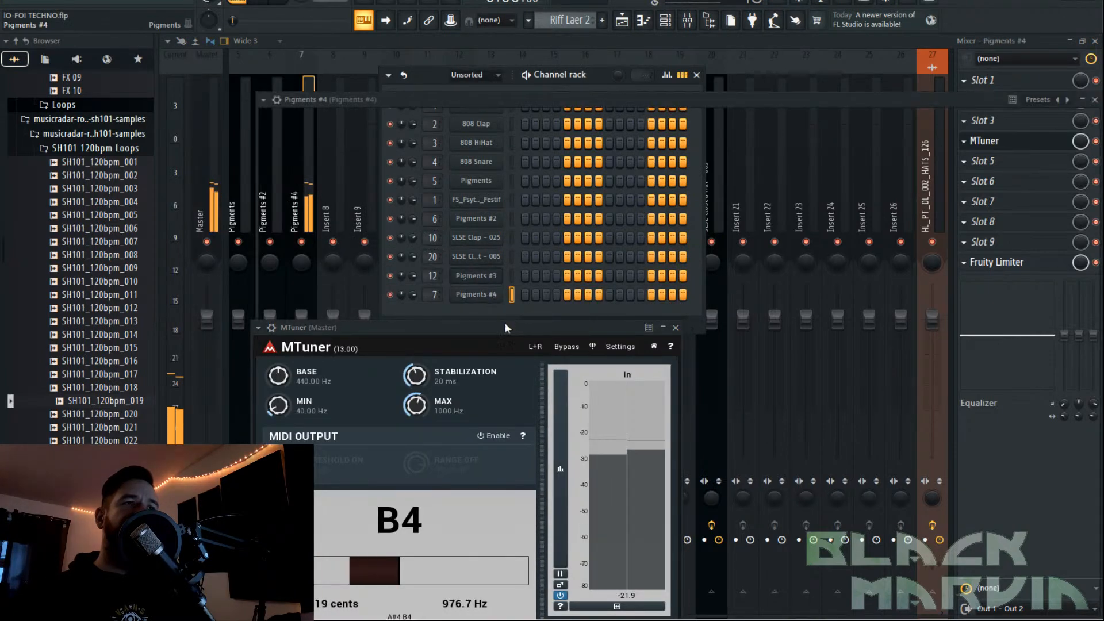
{"action": "left_click", "coordinate": [490, 295]}
{"action": "left_click_drag", "start_coordinate": [402, 327], "coordinate": [609, 276]}
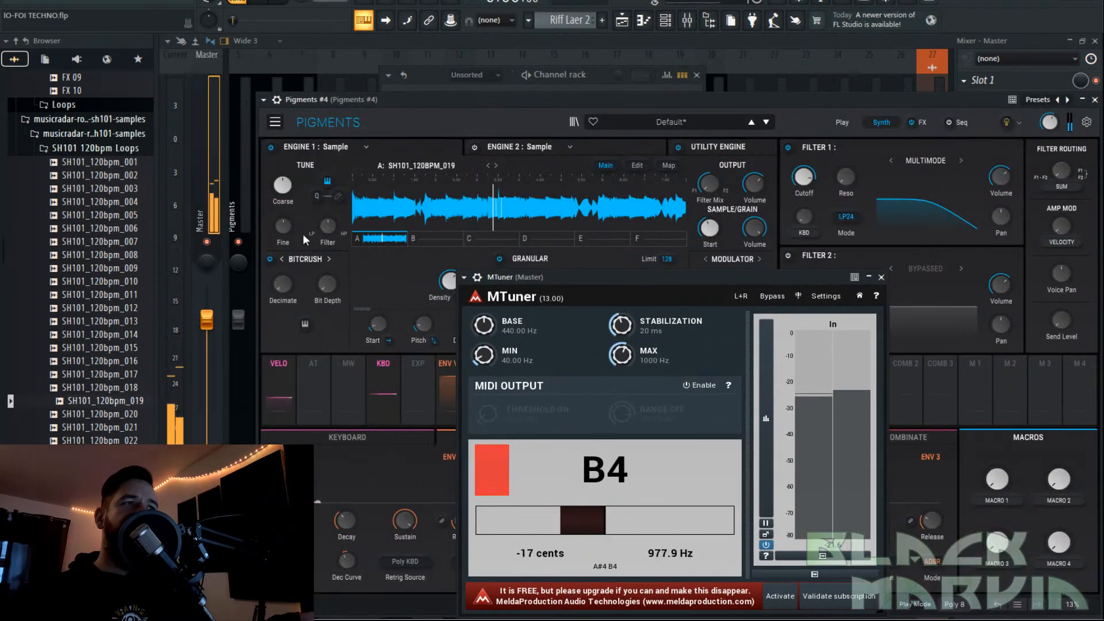
Set the root note of Engine 1's sample A to C3, using MTuner with 81 ms stabilization to check the pitch.
{"action": "left_click", "coordinate": [642, 163]}
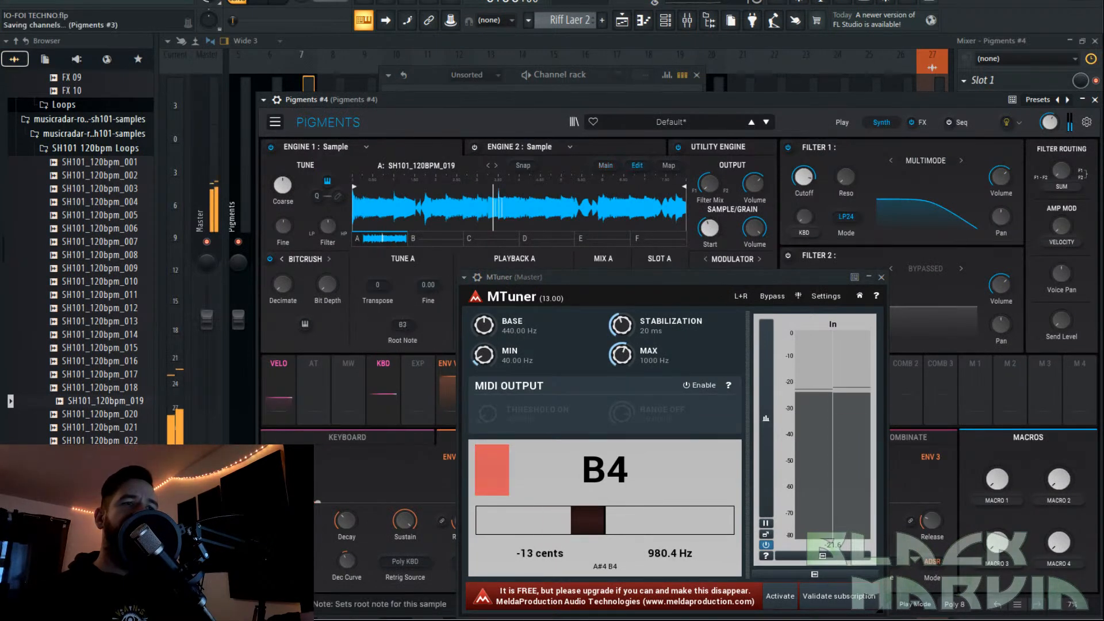
{"action": "scroll", "coordinate": [405, 330], "scroll_direction": "down", "scroll_amount": 12}
{"action": "left_click_drag", "start_coordinate": [630, 277], "coordinate": [634, 234]}
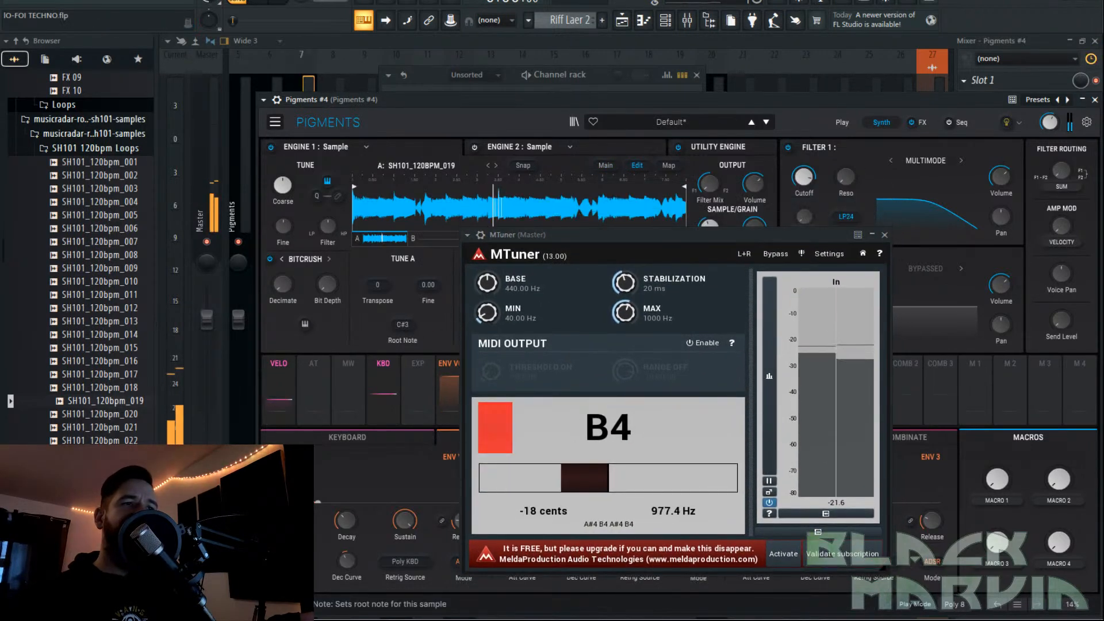
{"action": "scroll", "coordinate": [402, 324], "scroll_direction": "down", "scroll_amount": 1}
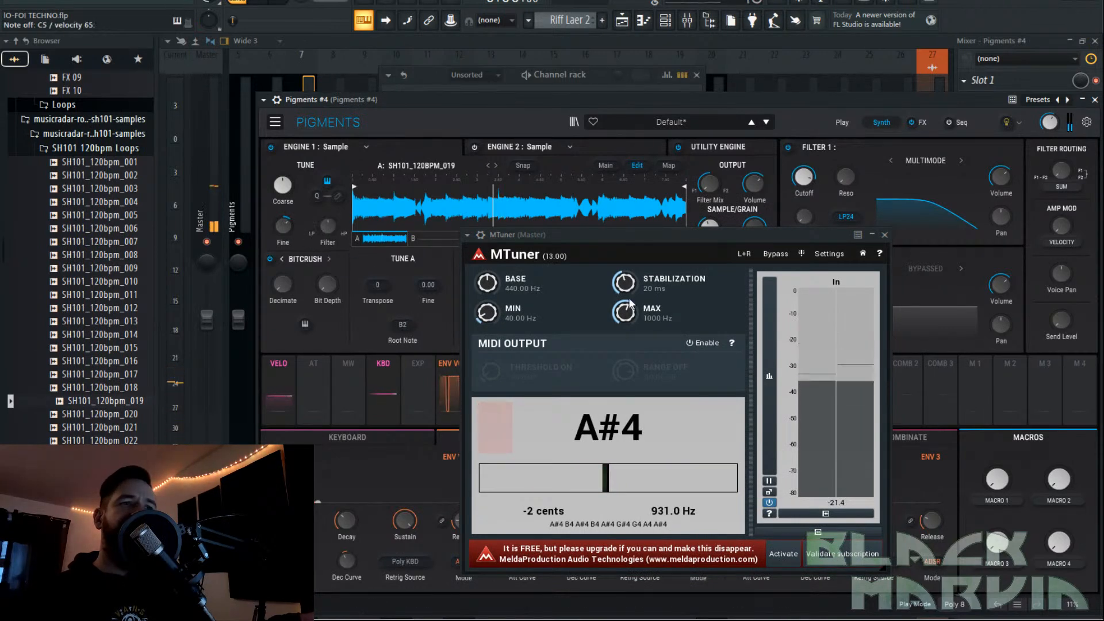
{"action": "left_click_drag", "start_coordinate": [624, 281], "coordinate": [624, 253]}
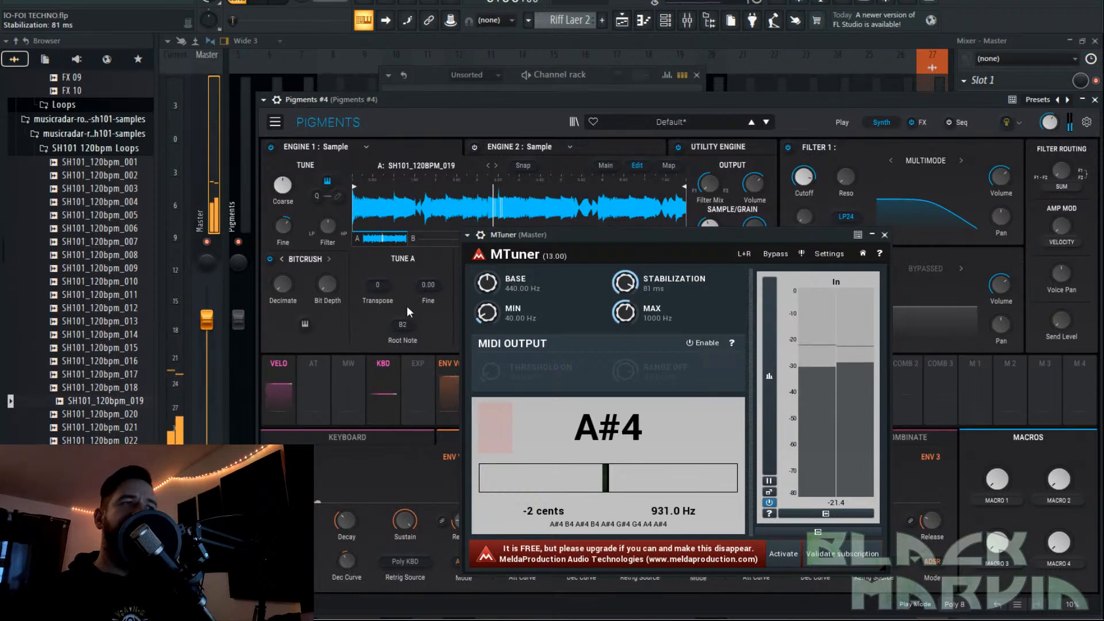
{"action": "left_click", "coordinate": [403, 326]}
{"action": "left_click_drag", "start_coordinate": [402, 325], "coordinate": [402, 311]}
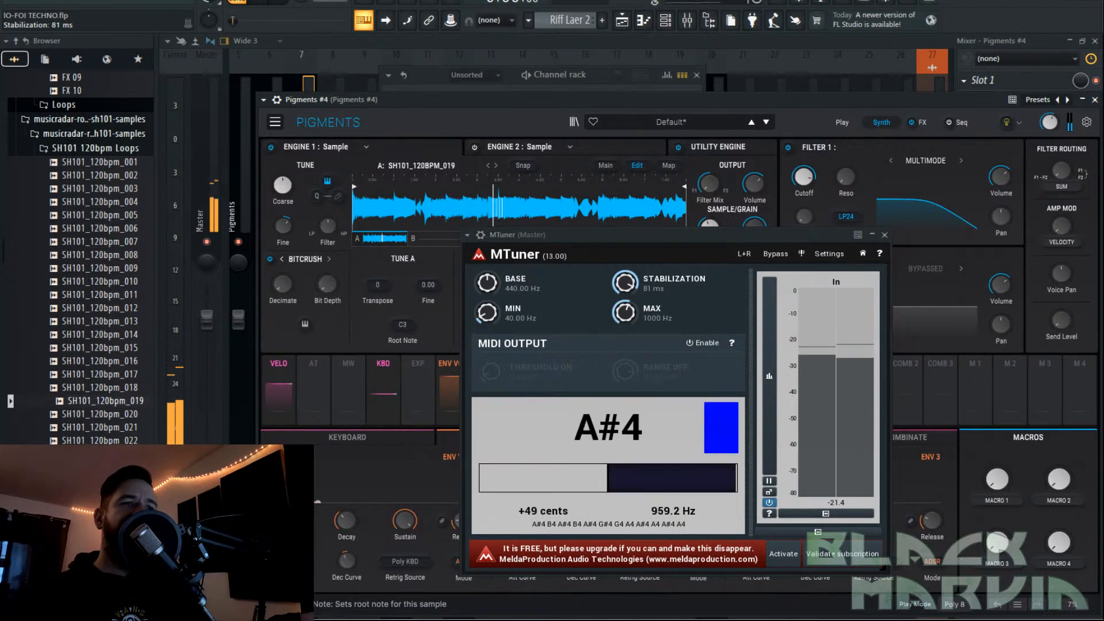
Raise MTuner's maximum detection frequency to 11.7 kHz and move the tuner window clear of the Pigments sample controls.
{"action": "left_click_drag", "start_coordinate": [624, 312], "coordinate": [624, 270]}
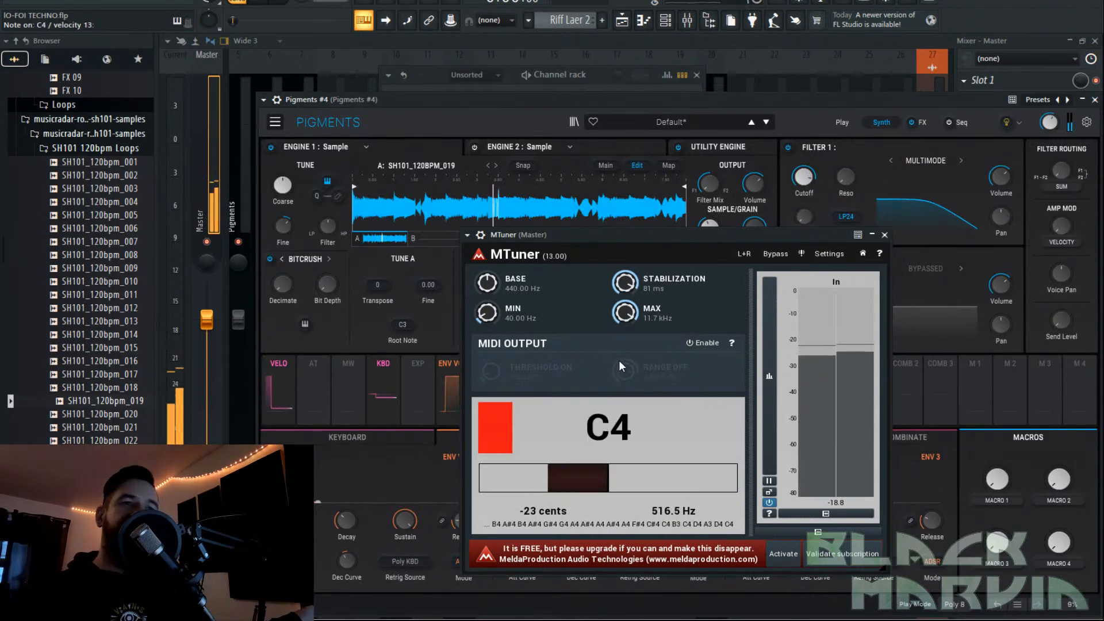
{"action": "left_click_drag", "start_coordinate": [518, 235], "coordinate": [595, 286]}
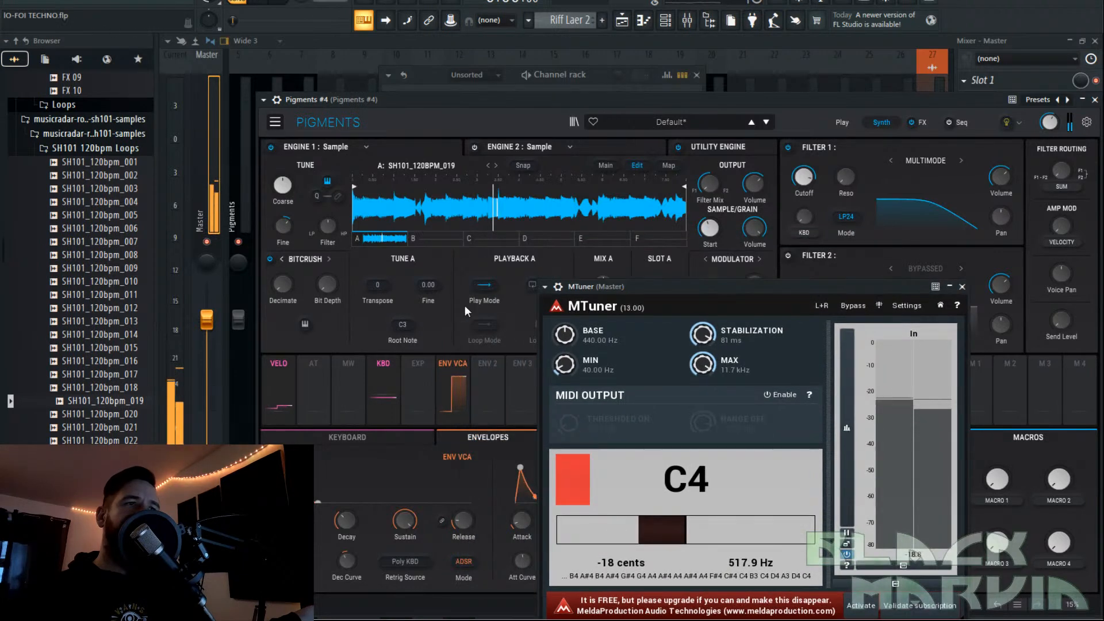
Retune Engine 1's sample against the tuner with the fine and grain density controls, lowering the coarse pitch to -9 semitones.
{"action": "left_click", "coordinate": [604, 165]}
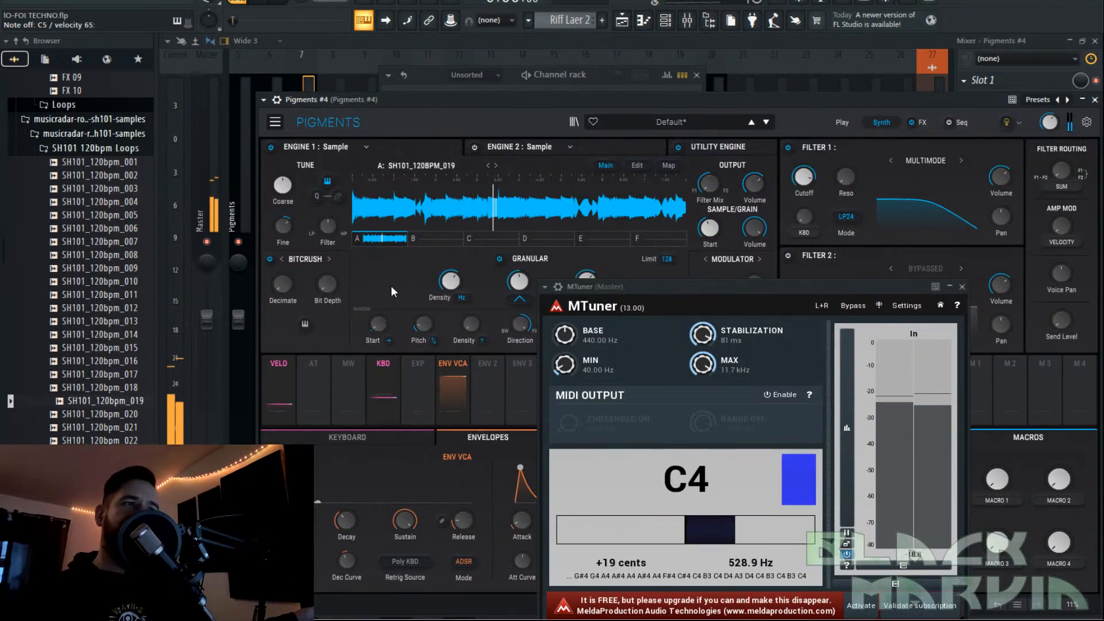
{"action": "left_click_drag", "start_coordinate": [283, 225], "coordinate": [283, 216]}
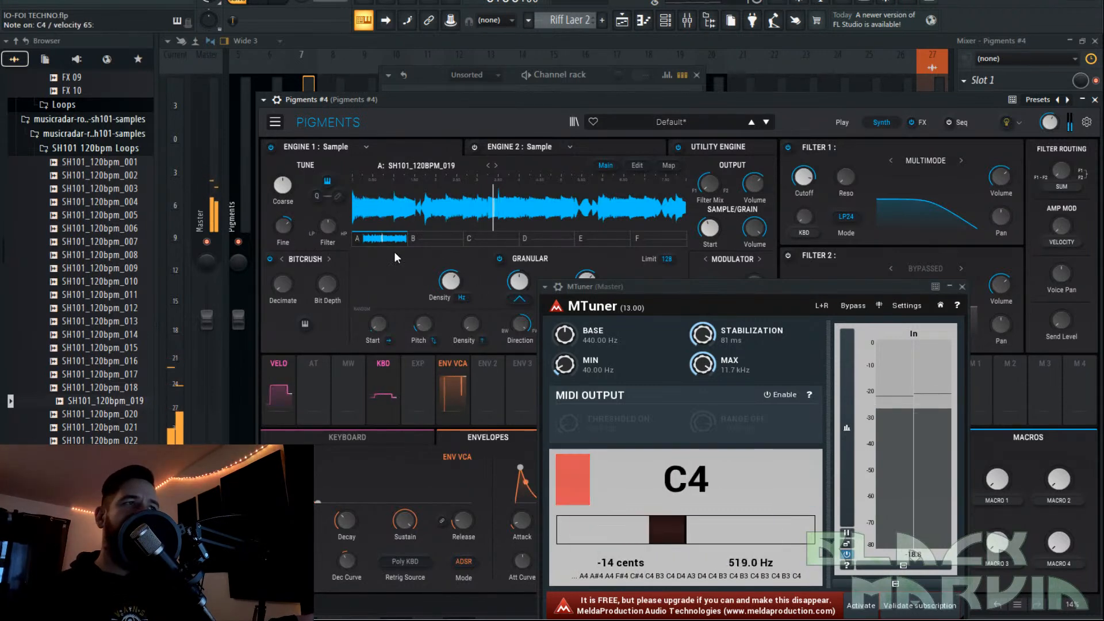
{"action": "left_click_drag", "start_coordinate": [457, 285], "coordinate": [457, 276]}
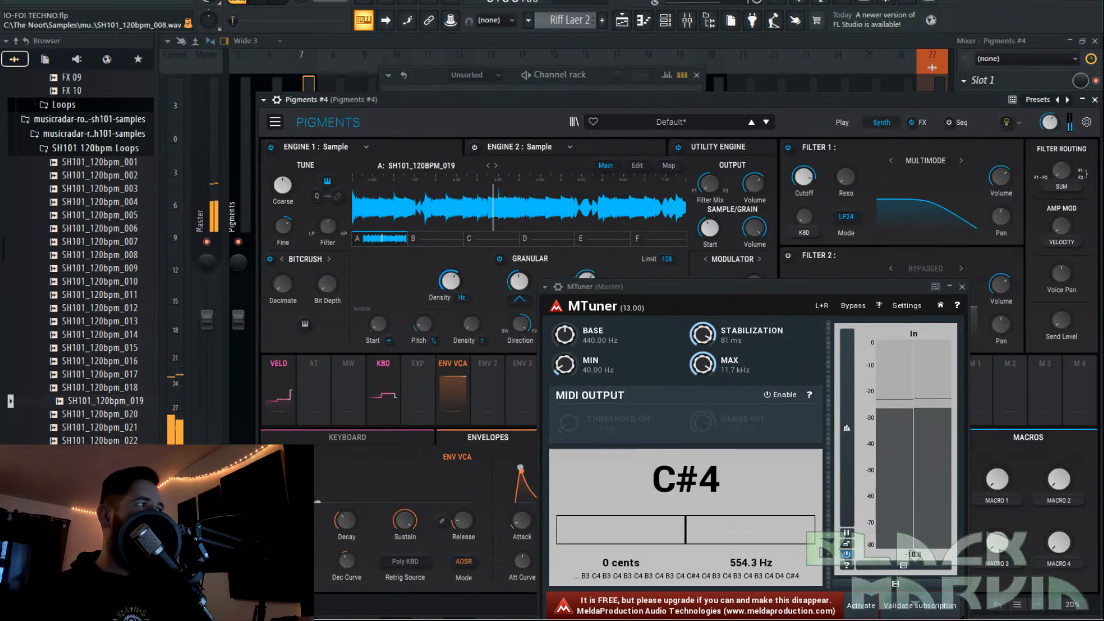
{"action": "left_click_drag", "start_coordinate": [282, 185], "coordinate": [282, 207]}
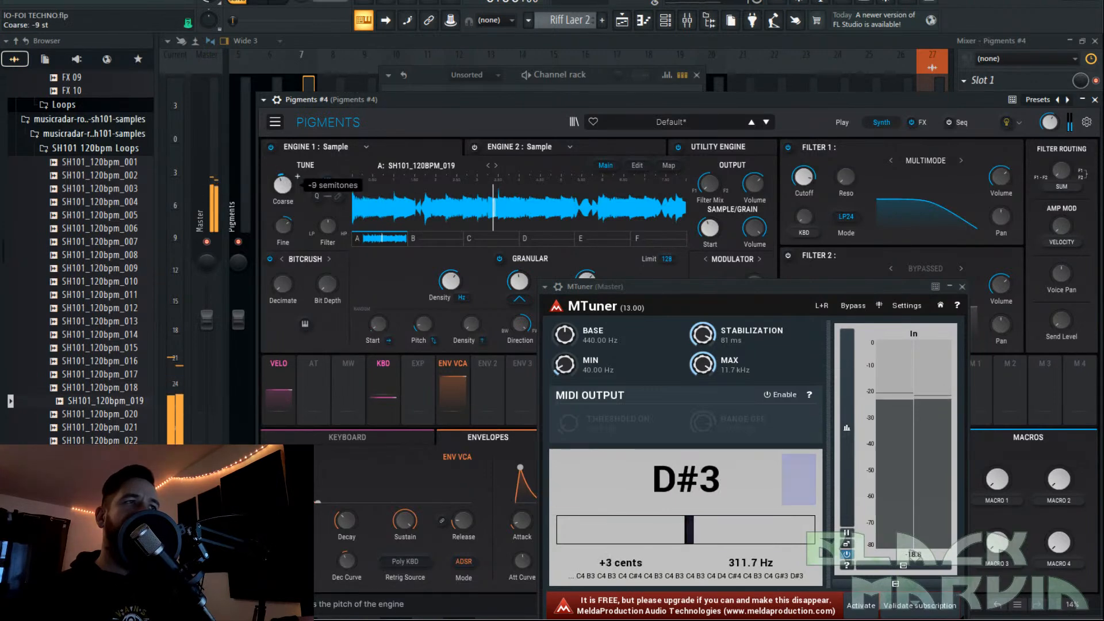
Stop playback and transpose the Pigments #4 riff down one octave in its piano roll.
{"action": "mouse_move", "coordinate": [803, 180]}
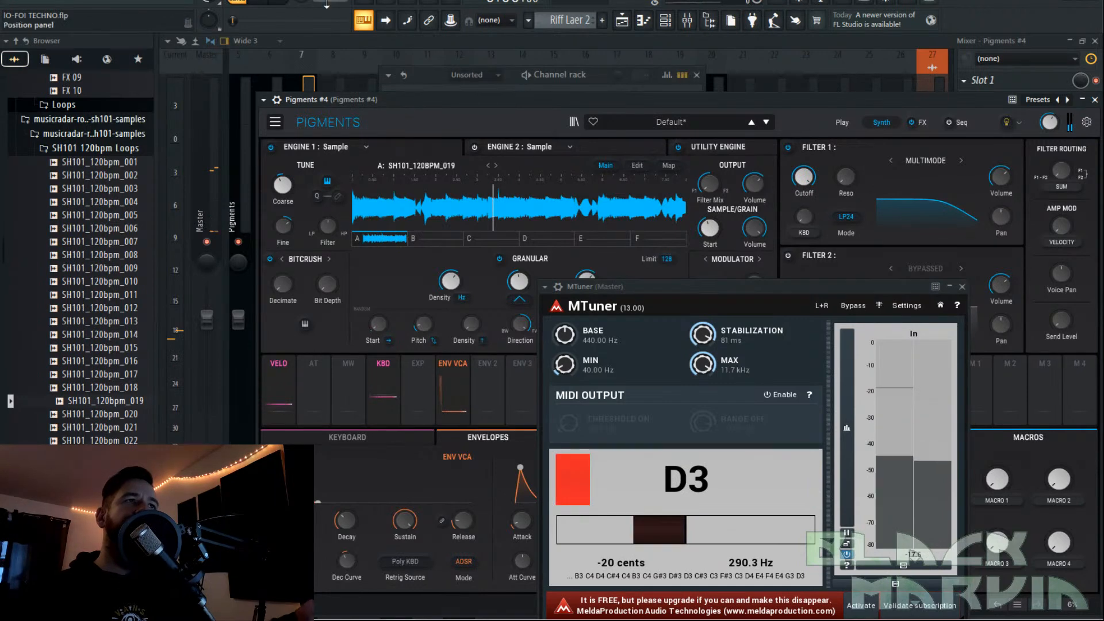
{"action": "left_click", "coordinate": [237, 1]}
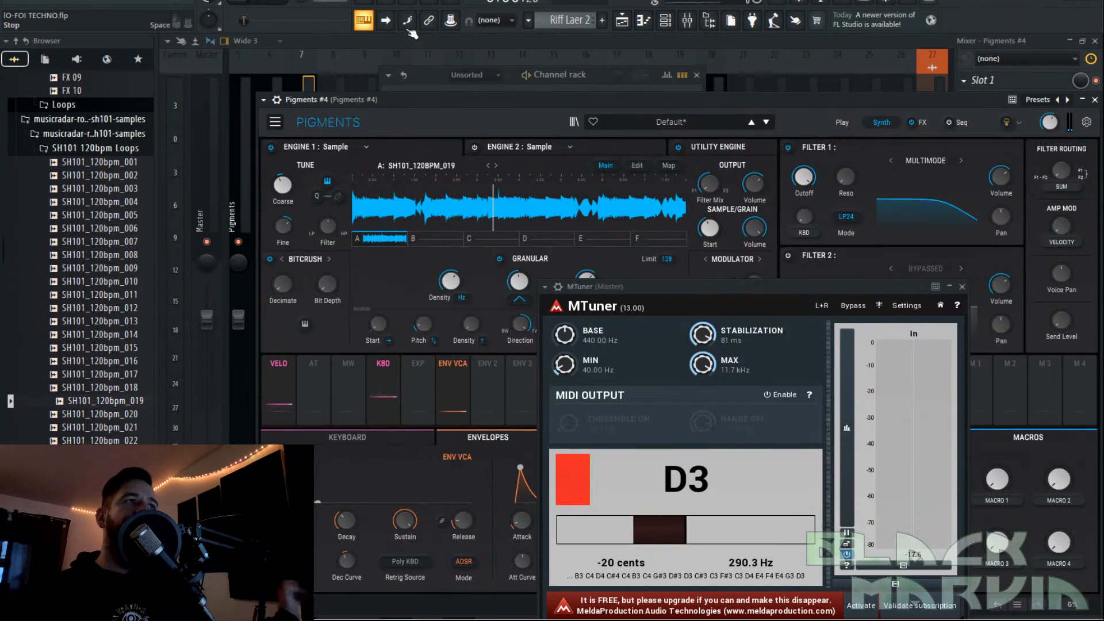
{"action": "key", "text": "F6"}
{"action": "right_click", "coordinate": [492, 297]}
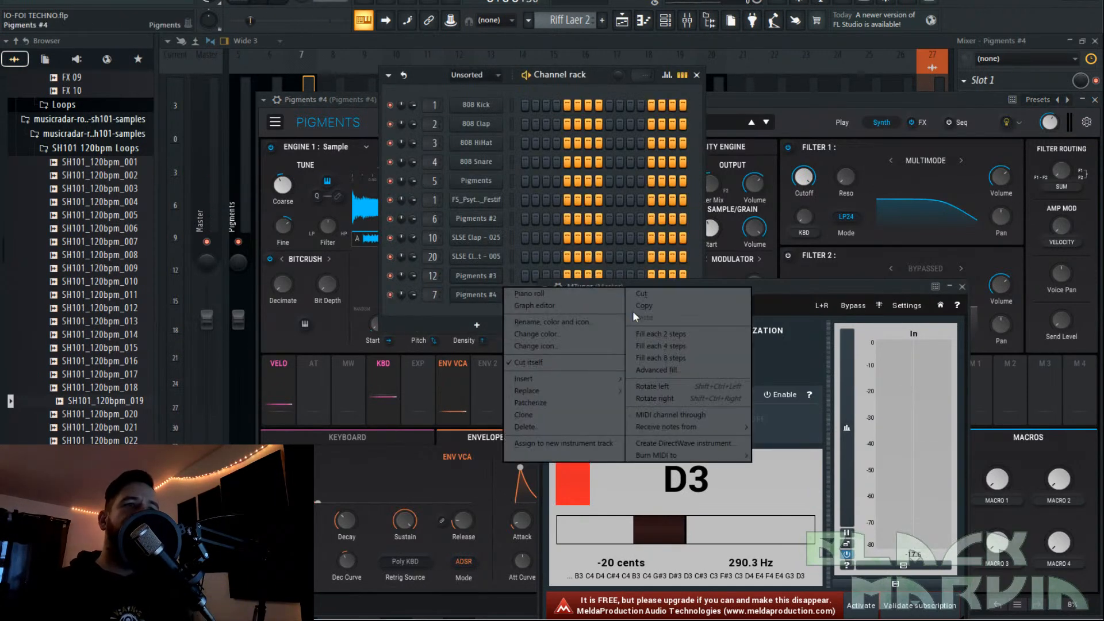
{"action": "left_click", "coordinate": [560, 291]}
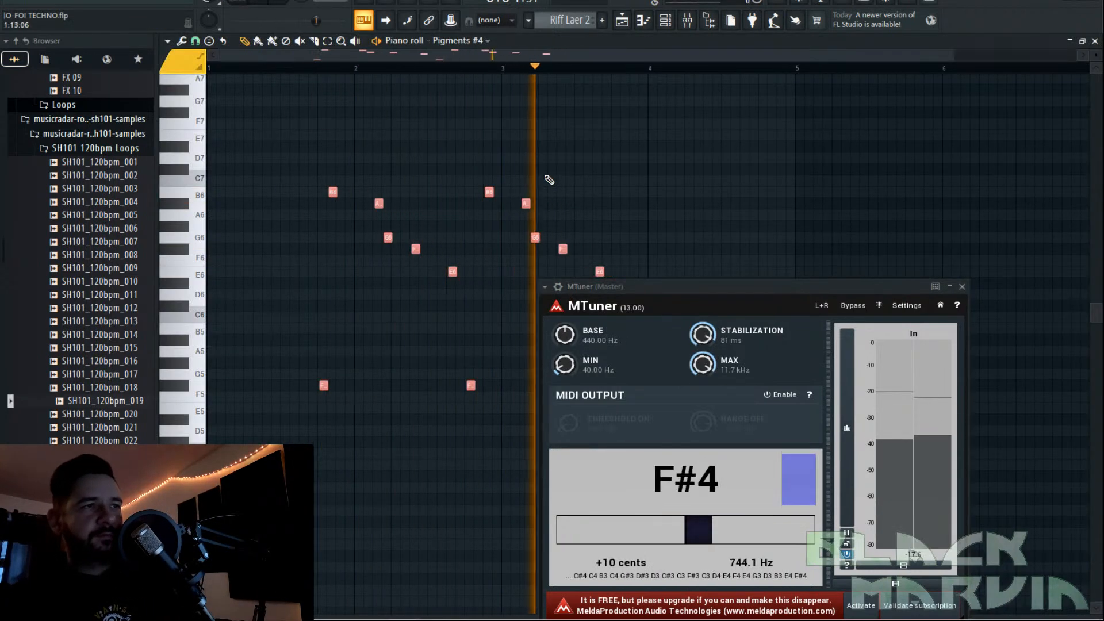
{"action": "key", "text": "ctrl+Down"}
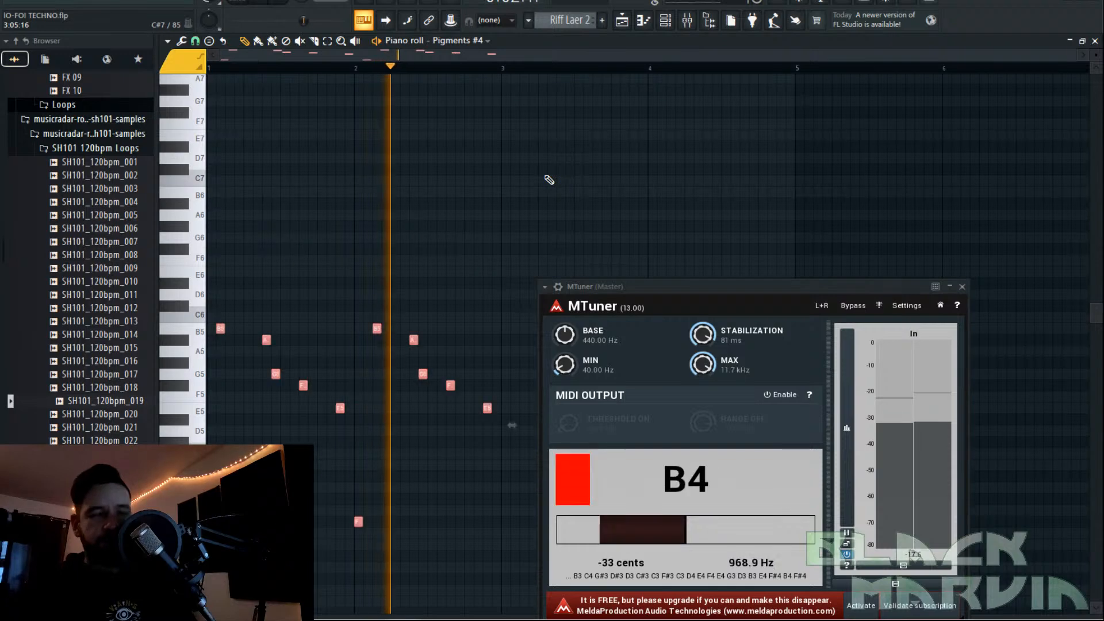
Bring the Pigments #4 instrument window back up and put the MTuner window away.
{"action": "left_click", "coordinate": [665, 21]}
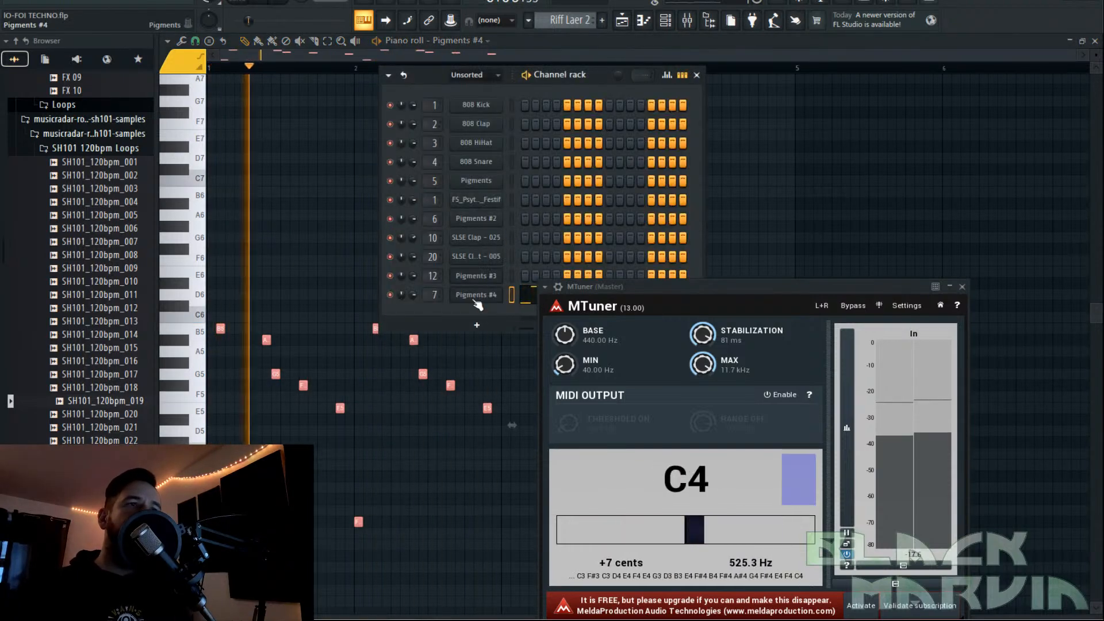
{"action": "left_click", "coordinate": [478, 295]}
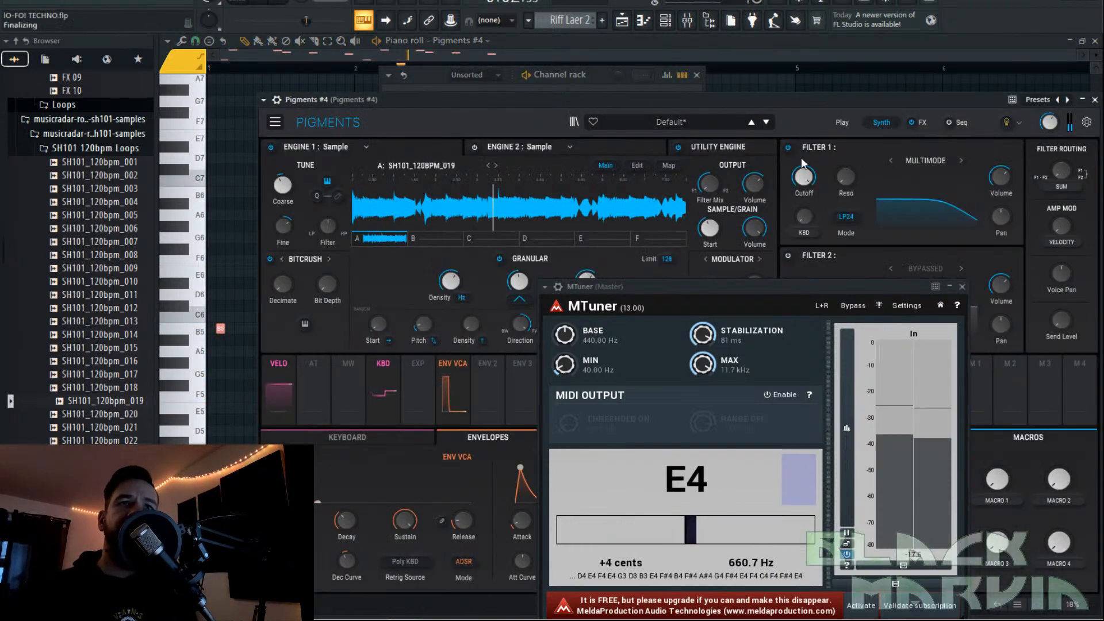
{"action": "left_click_drag", "start_coordinate": [806, 289], "coordinate": [779, 289]}
{"action": "left_click", "coordinate": [935, 286]}
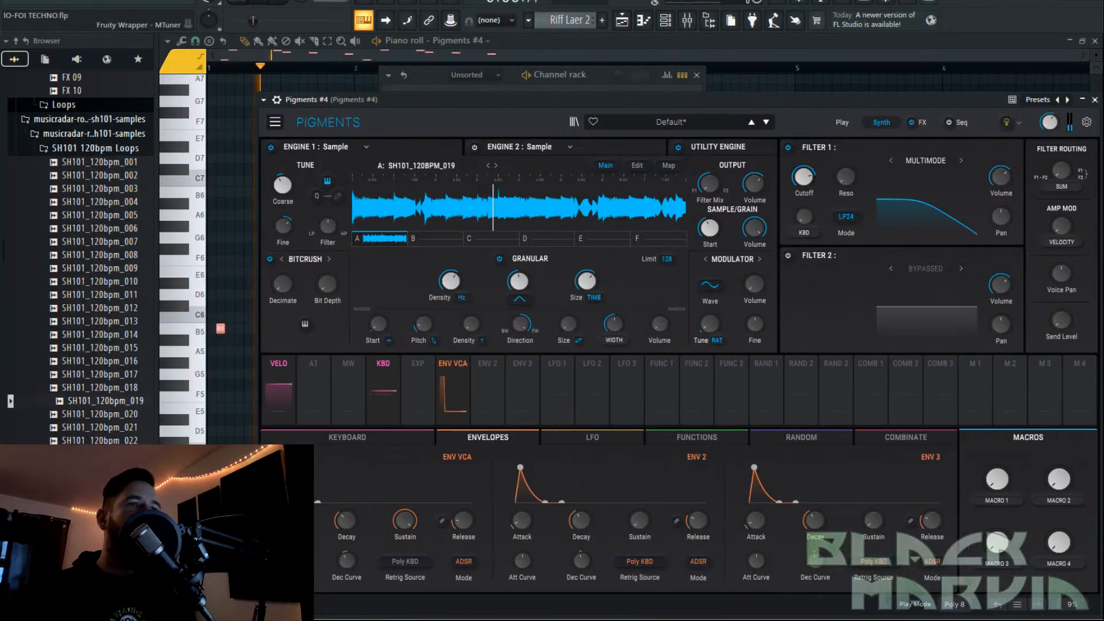
Modulate Filter 1's cutoff with Env 2 and switch the filter to MS-20 with a cutoff of about 1107 Hz.
{"action": "left_click_drag", "start_coordinate": [498, 363], "coordinate": [803, 196]}
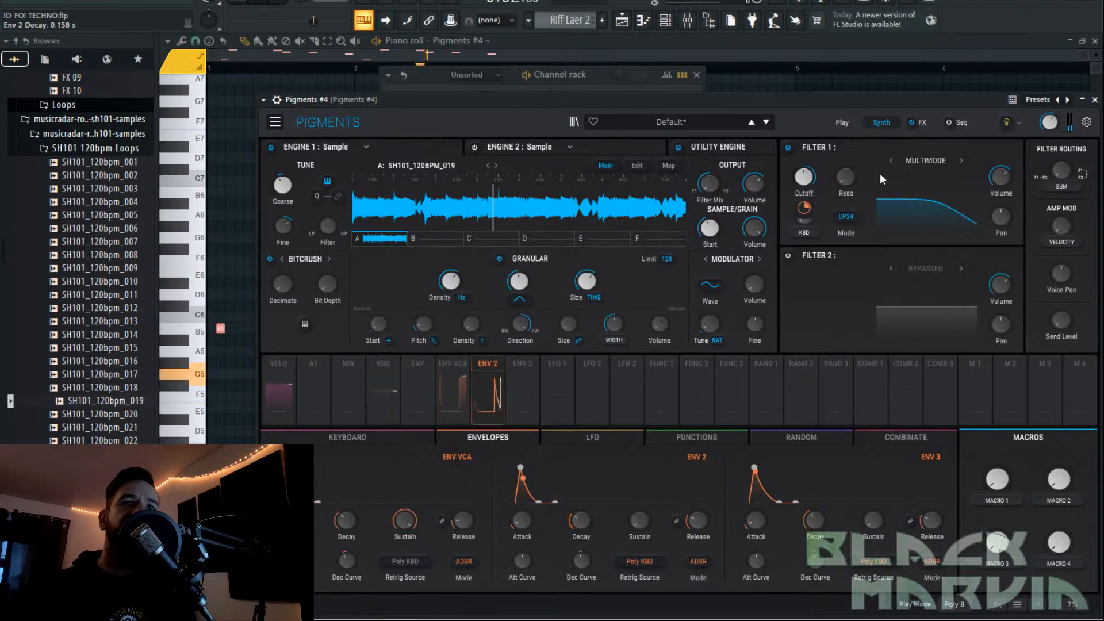
{"action": "left_click", "coordinate": [930, 160]}
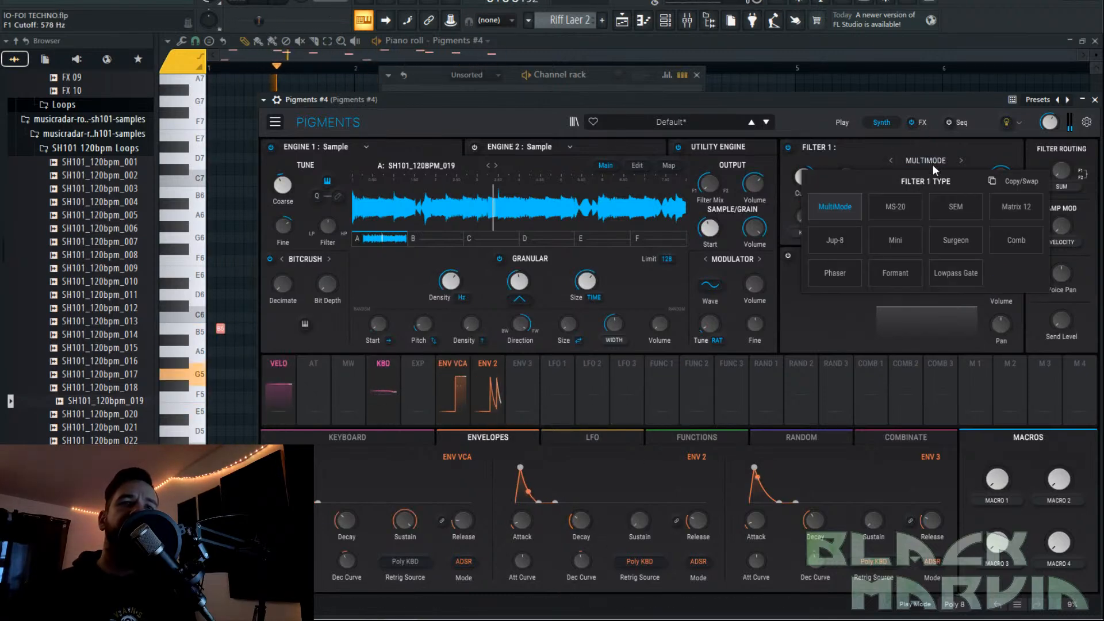
{"action": "left_click", "coordinate": [902, 207]}
{"action": "left_click_drag", "start_coordinate": [807, 179], "coordinate": [810, 171]}
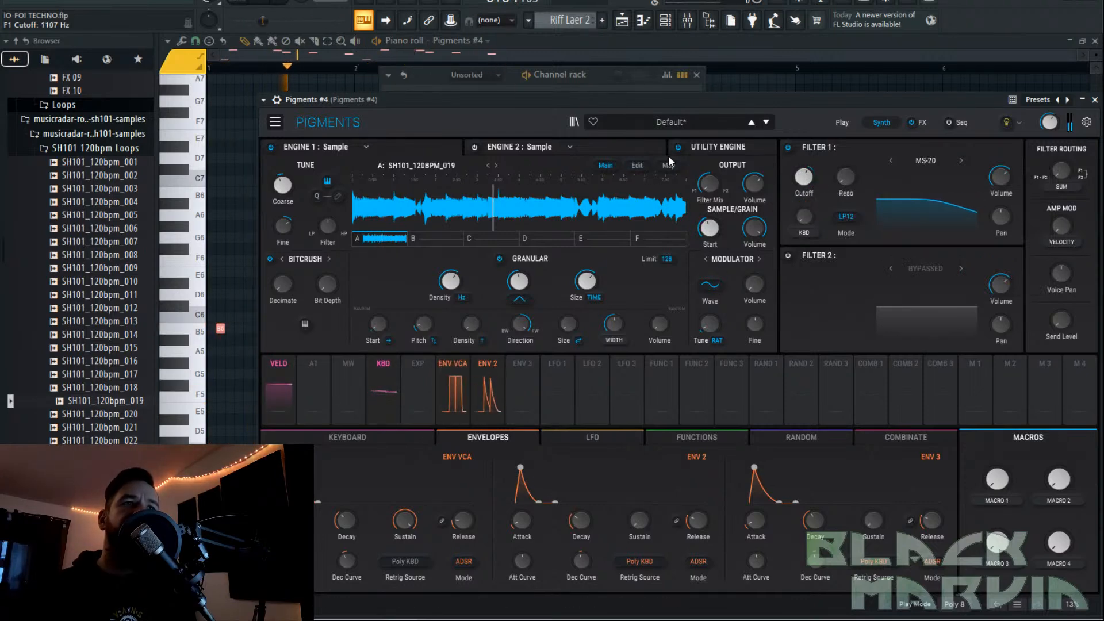
Enable the utility engine's sine oscillator, lowering its coarse pitch and output volume, and return to the Engine 1 view.
{"action": "left_click", "coordinate": [702, 148]}
{"action": "left_click", "coordinate": [269, 295]}
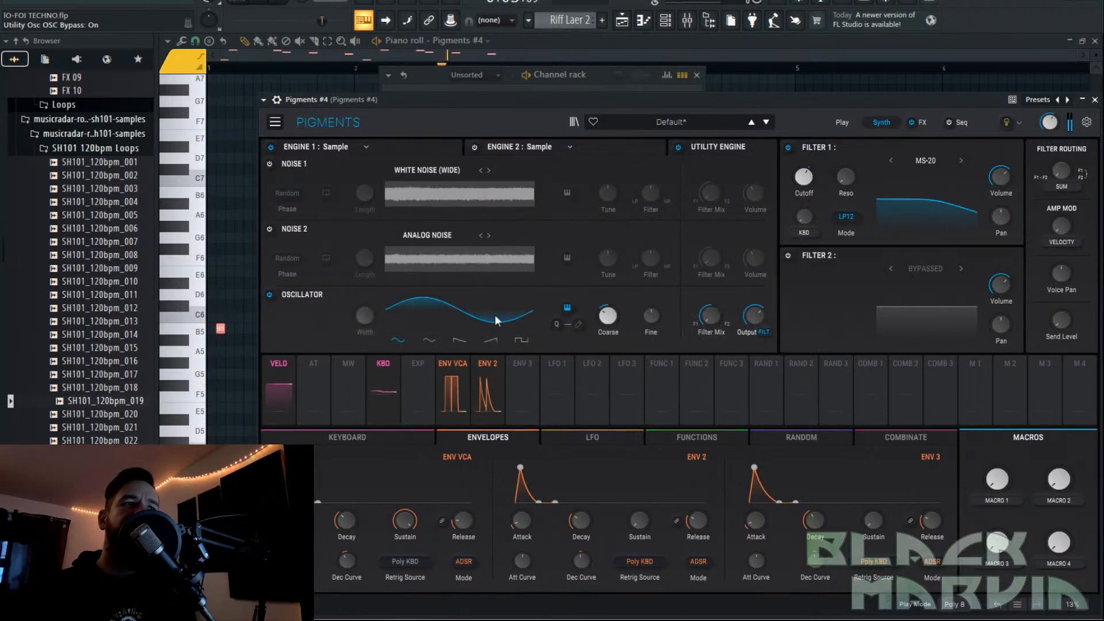
{"action": "left_click_drag", "start_coordinate": [616, 319], "coordinate": [611, 318]}
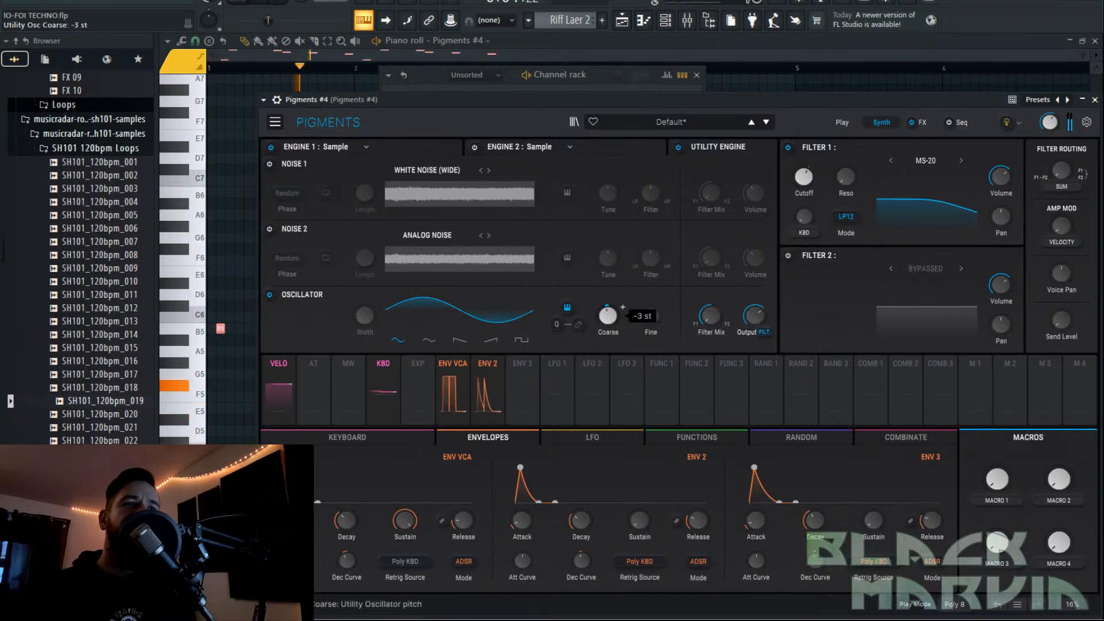
{"action": "left_click_drag", "start_coordinate": [757, 314], "coordinate": [758, 345]}
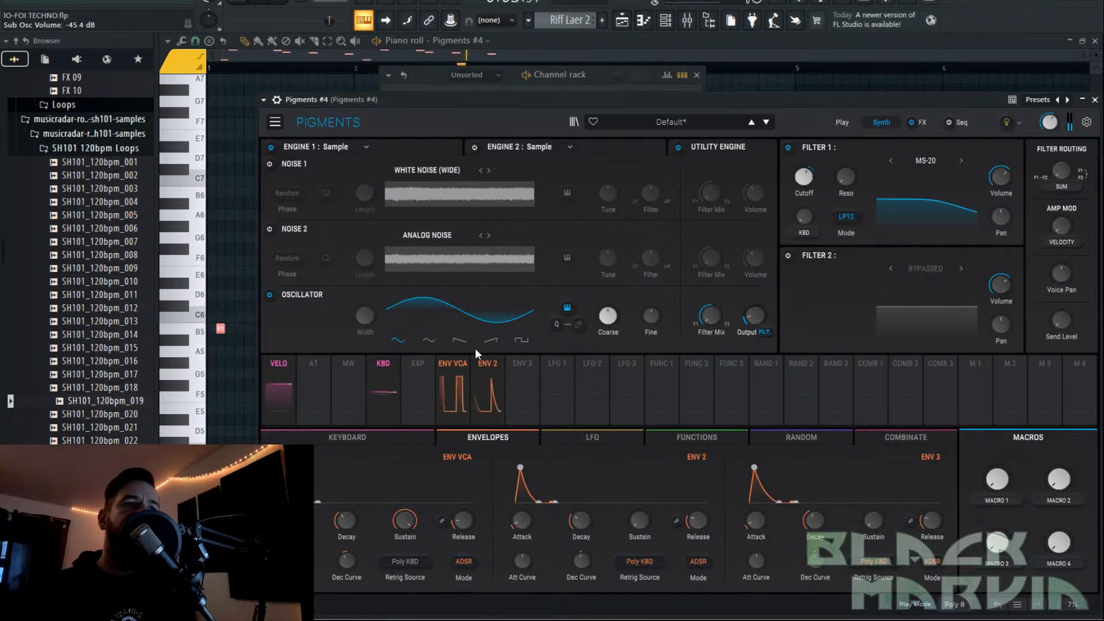
{"action": "left_click_drag", "start_coordinate": [608, 315], "coordinate": [608, 335]}
{"action": "left_click_drag", "start_coordinate": [754, 315], "coordinate": [754, 328]}
{"action": "left_click_drag", "start_coordinate": [451, 152], "coordinate": [451, 173]}
Restart playback and switch Filter 1 to the Mini type with a drive of about 0.408.
{"action": "key", "text": "space"}
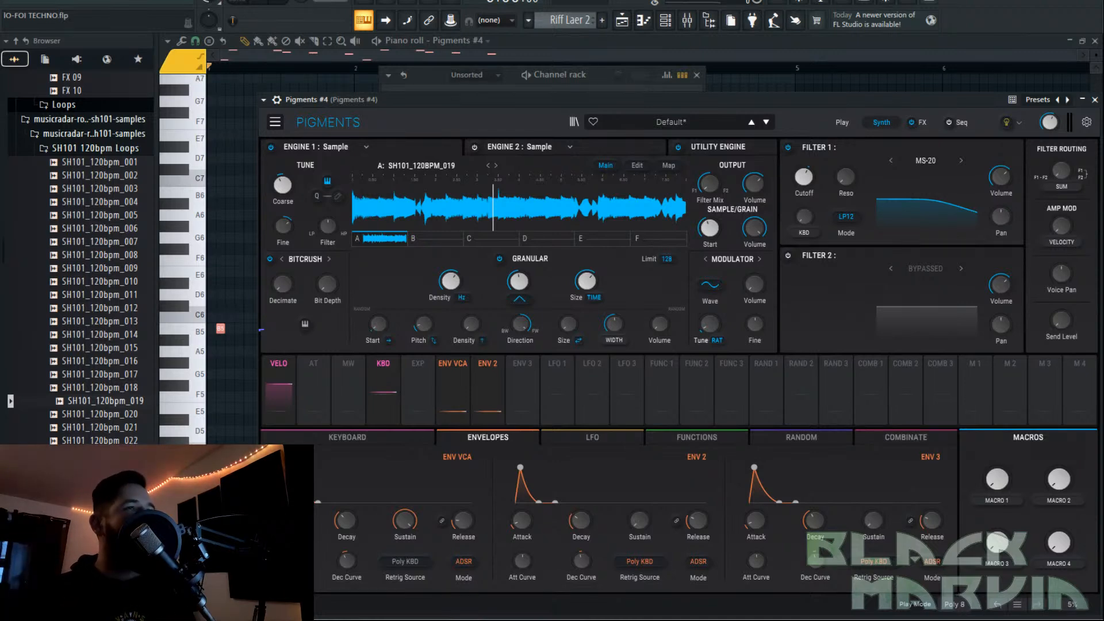
{"action": "key", "text": "space"}
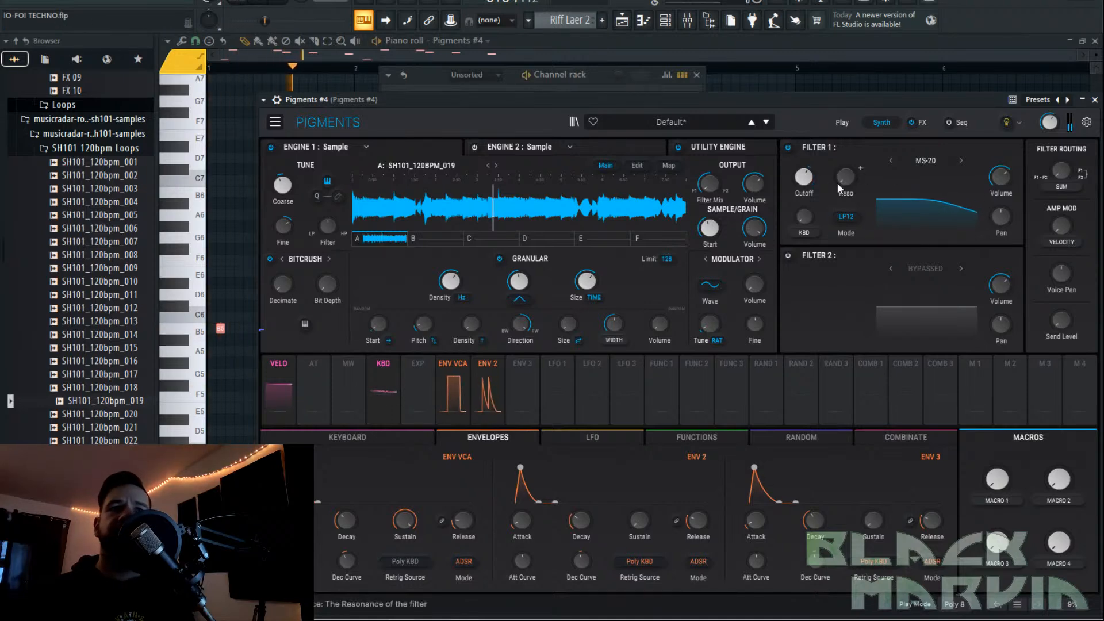
{"action": "left_click", "coordinate": [927, 160]}
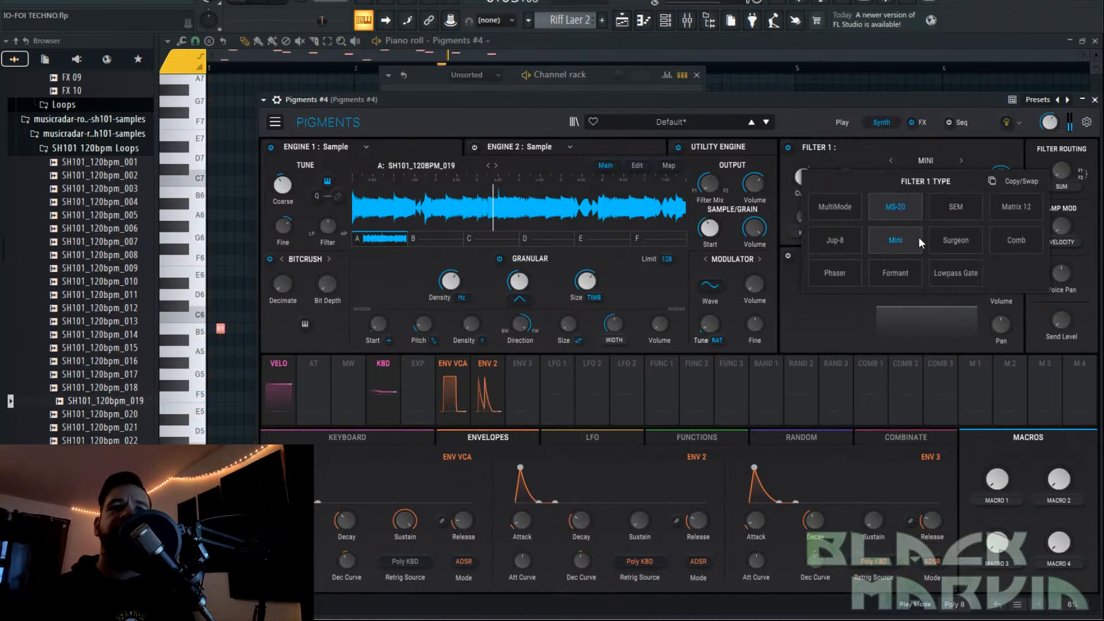
{"action": "left_click", "coordinate": [914, 238]}
{"action": "left_click_drag", "start_coordinate": [845, 216], "coordinate": [845, 208]}
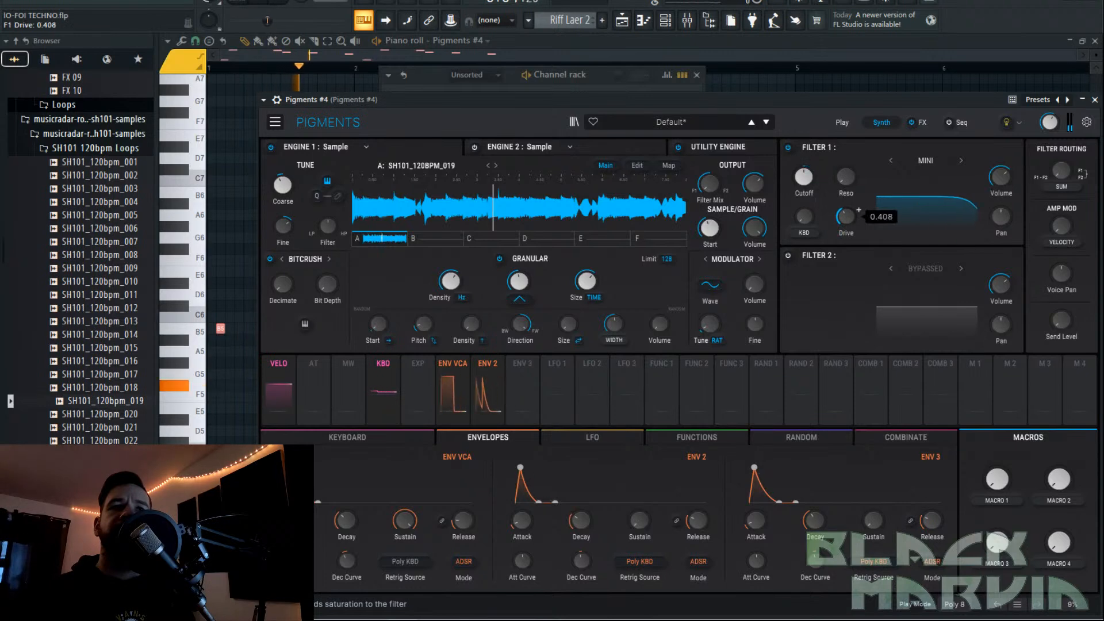
Tighten Env 2's decay and Env VCA's sustain (0.00), and raise Engine 1's volume to 8.71 dB.
{"action": "left_click_drag", "start_coordinate": [580, 520], "coordinate": [580, 526]}
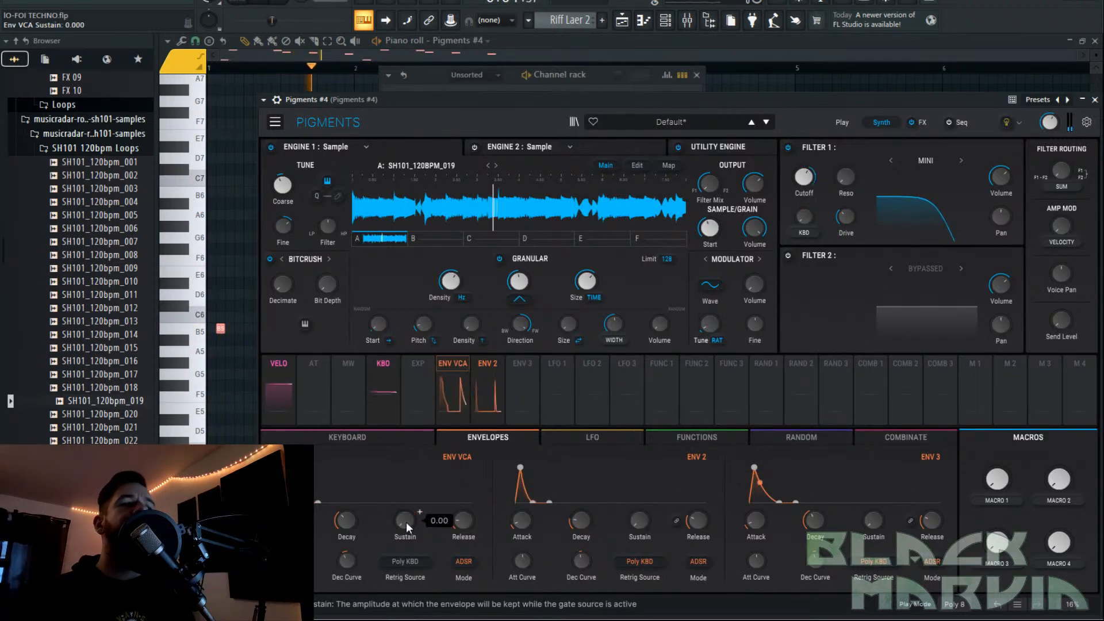
{"action": "left_click_drag", "start_coordinate": [288, 521], "coordinate": [342, 520]}
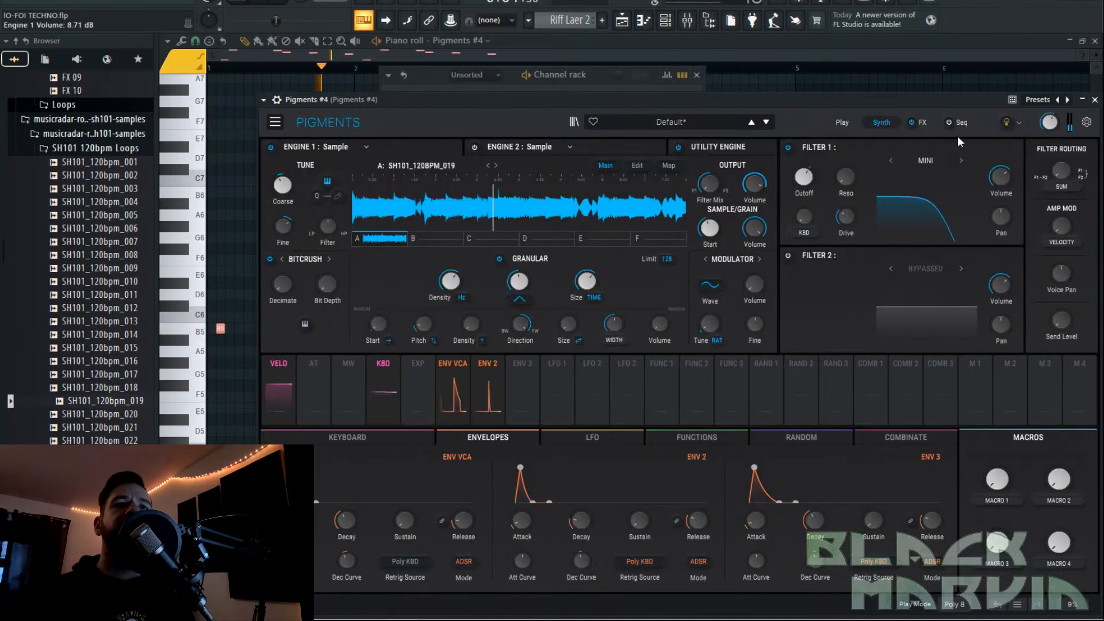
{"action": "mouse_move", "coordinate": [1051, 121]}
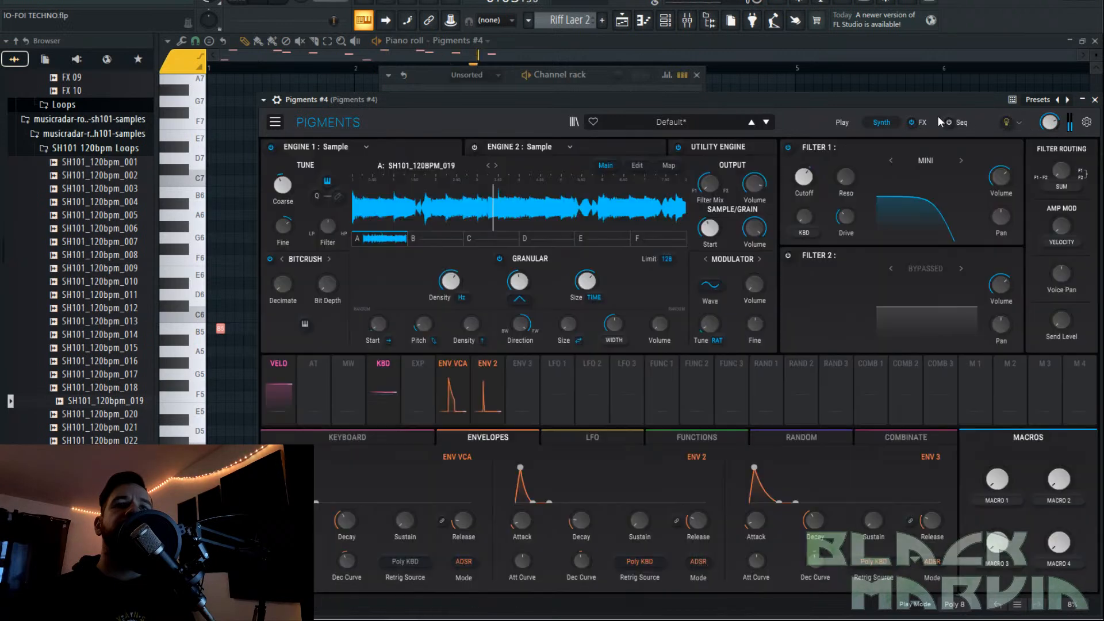
Add a Multiband compressor in the empty third slot of the FX A chain.
{"action": "left_click", "coordinate": [915, 122]}
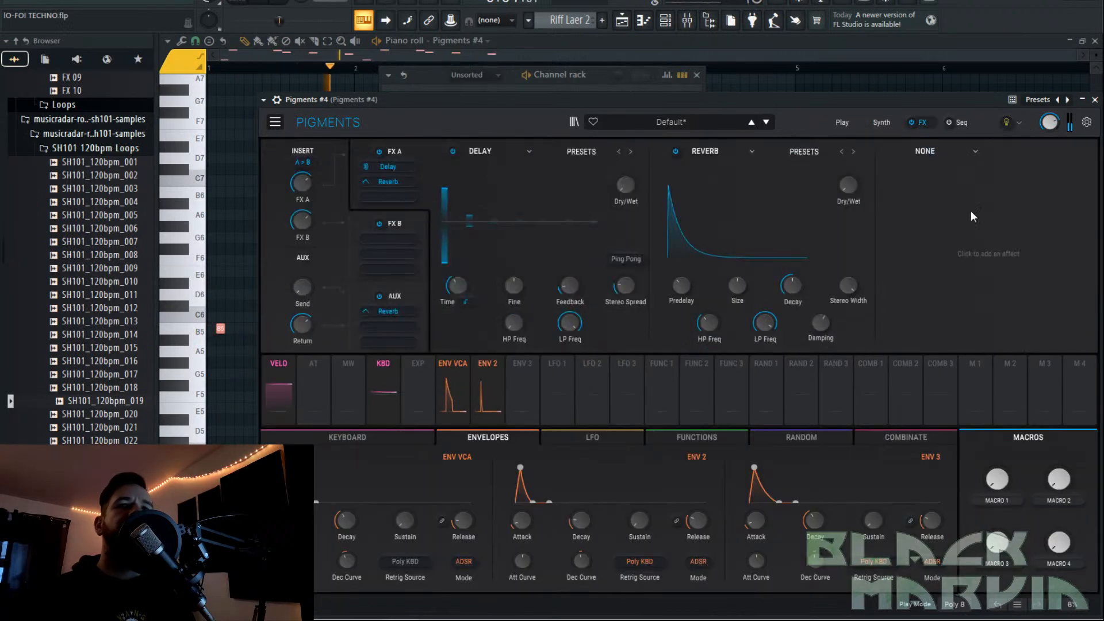
{"action": "left_click", "coordinate": [936, 164]}
{"action": "left_click", "coordinate": [1058, 260]}
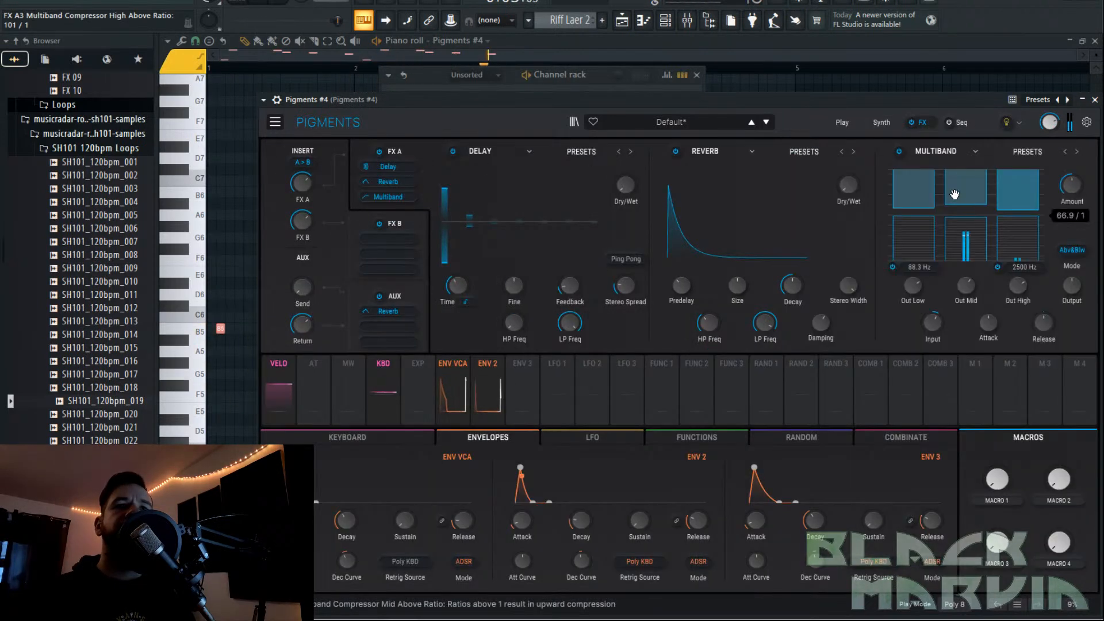
Rebalance Filter 1's drive (about 0.188) and cutoff back in the synth view, and turn off the utility engine.
{"action": "left_click", "coordinate": [878, 121]}
{"action": "double_click", "coordinate": [838, 217]}
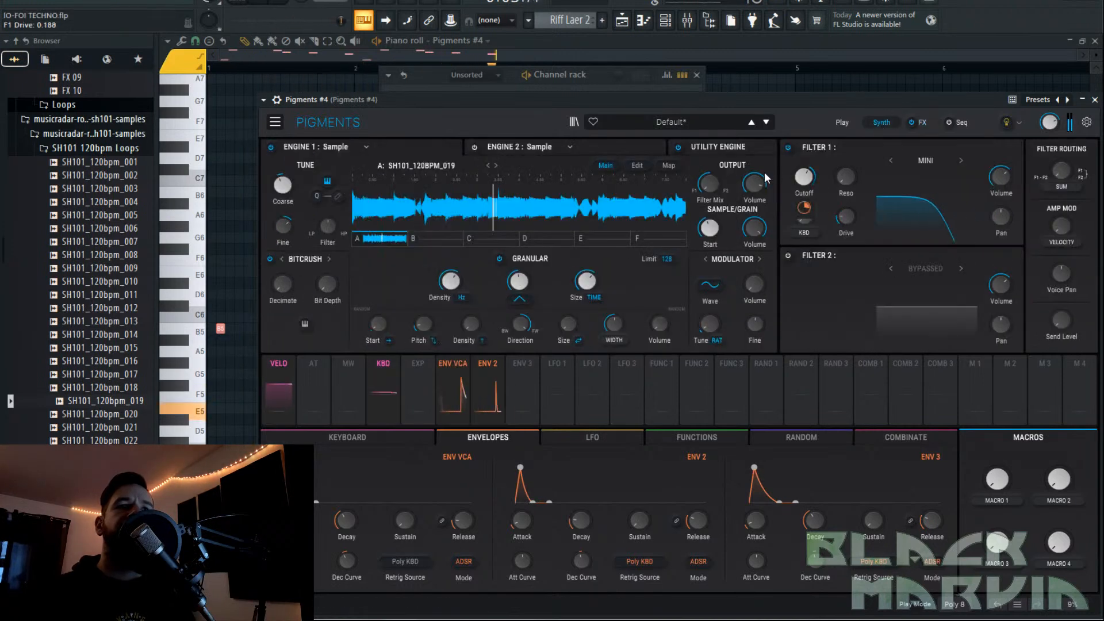
{"action": "mouse_move", "coordinate": [799, 180]}
{"action": "mouse_move", "coordinate": [803, 177]}
{"action": "left_mouse_down"}
{"action": "mouse_move", "coordinate": [804, 150]}
{"action": "mouse_move", "coordinate": [804, 184]}
{"action": "left_mouse_up"}
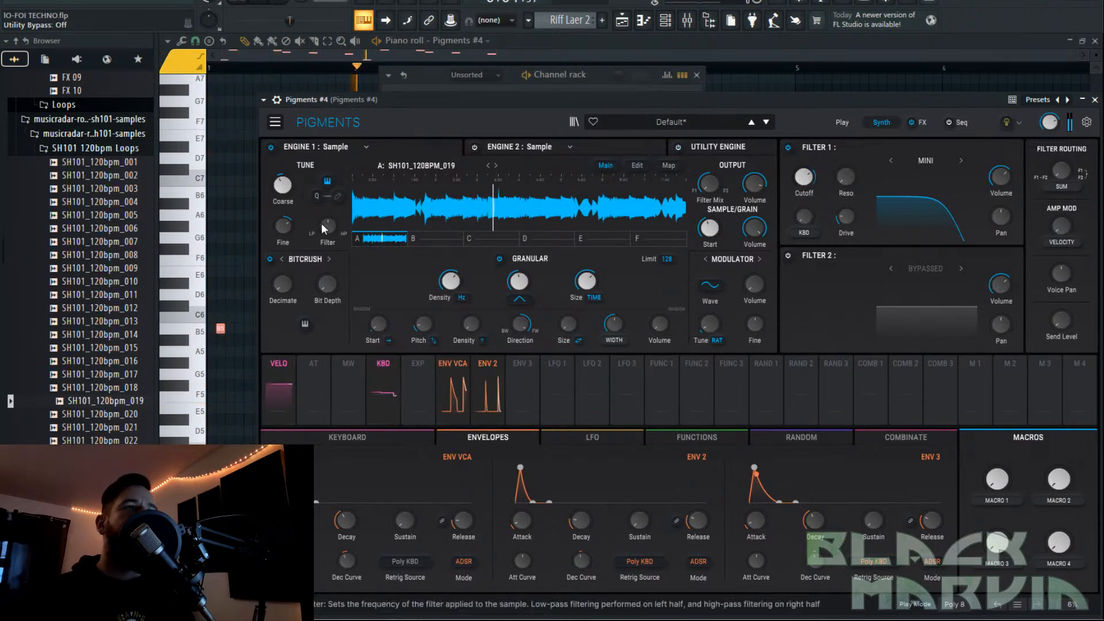
Switch Engine 1's shaper to Unison with about 2.62 voices and set the granular random start to 0.092.
{"action": "left_click_drag", "start_coordinate": [327, 225], "coordinate": [339, 227]}
{"action": "left_click", "coordinate": [315, 259]}
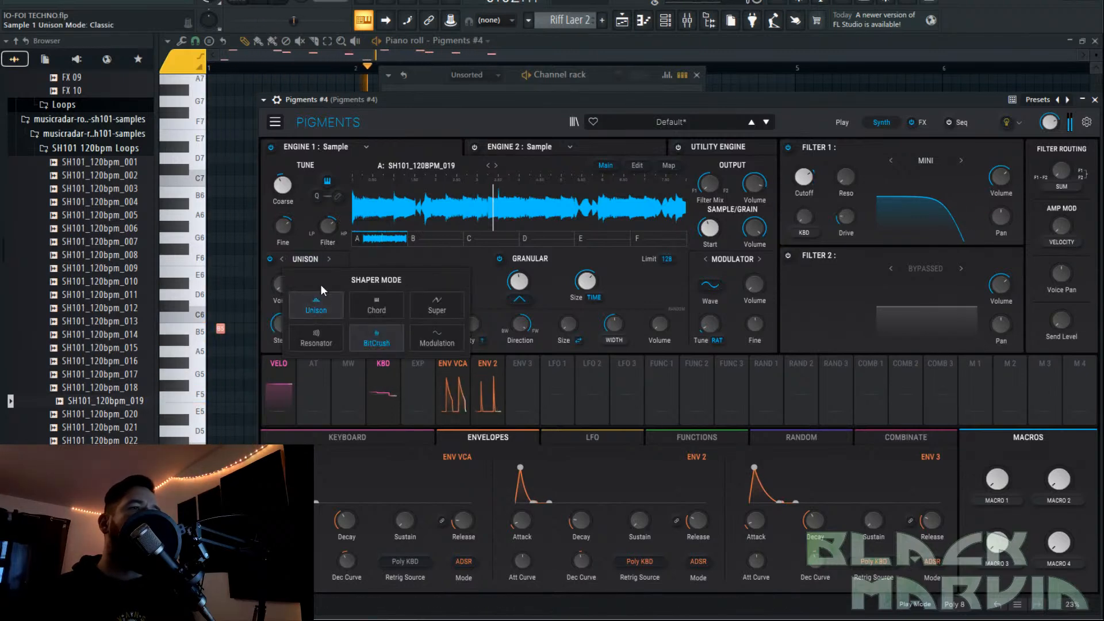
{"action": "left_click", "coordinate": [316, 305]}
{"action": "left_click_drag", "start_coordinate": [285, 282], "coordinate": [284, 281]}
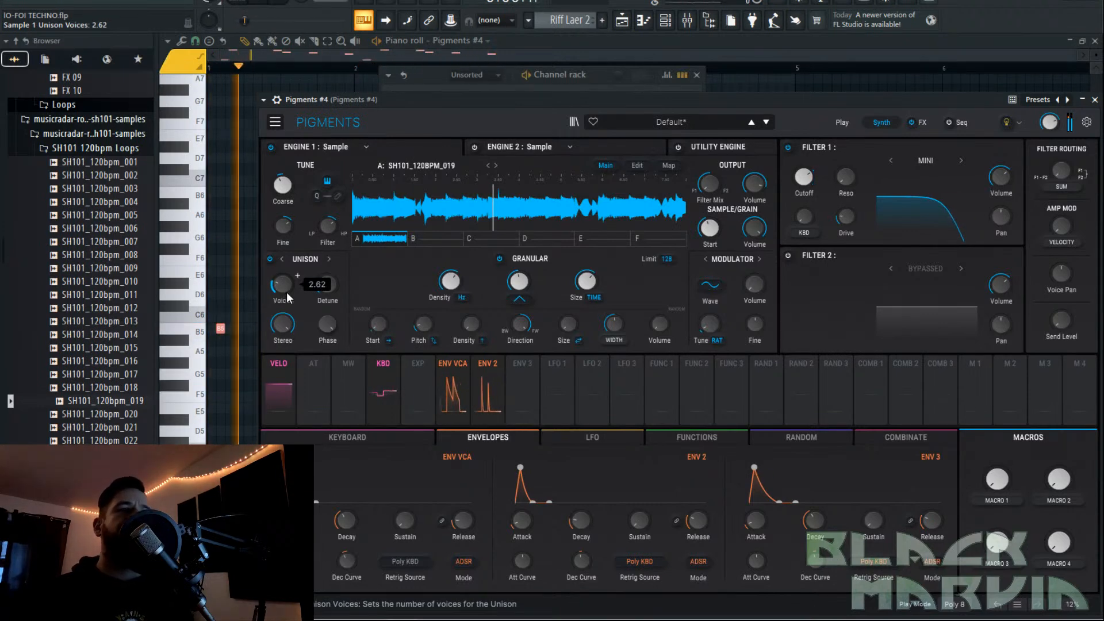
{"action": "left_click_drag", "start_coordinate": [377, 323], "coordinate": [378, 319]}
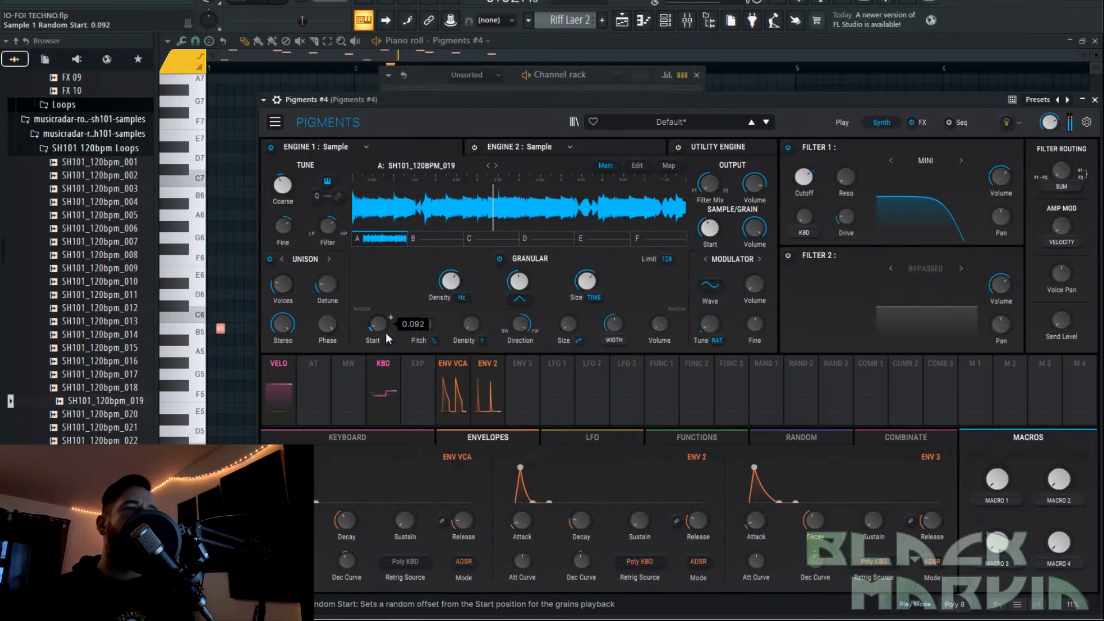
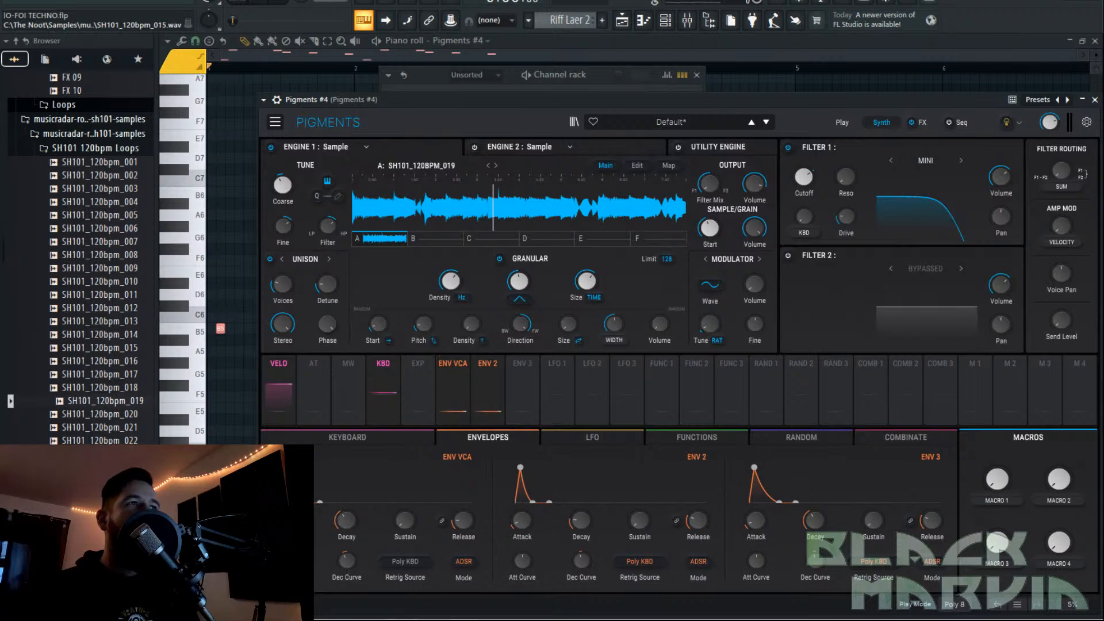
Set the FX A reverb's dry/wet to 33 % and the delay's dry/wet to 22 % during playback.
{"action": "key", "text": "space"}
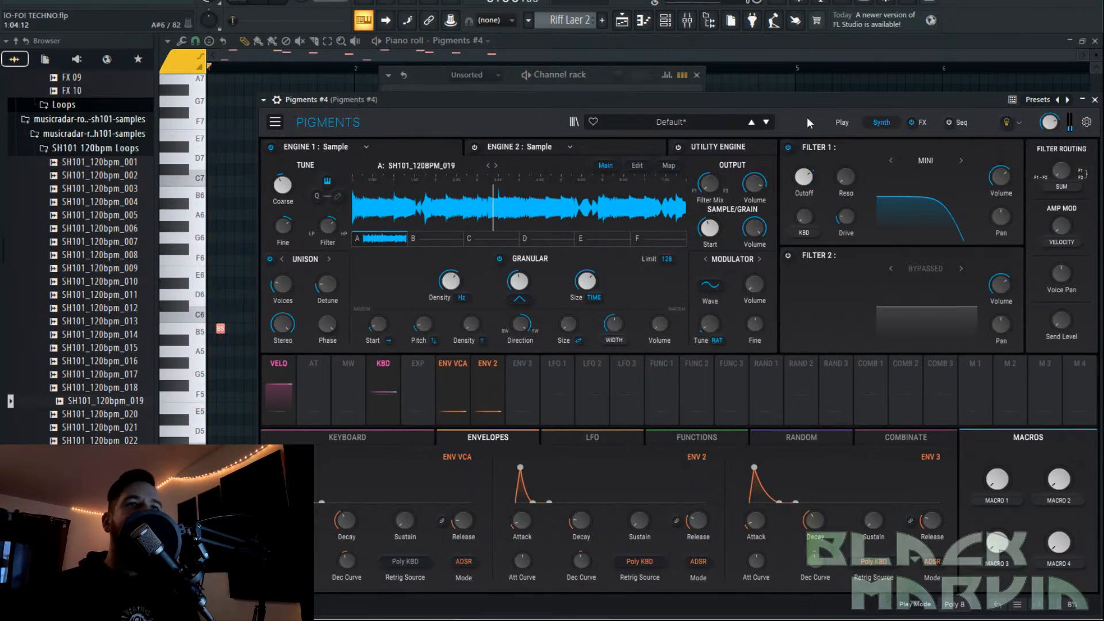
{"action": "left_click", "coordinate": [751, 147]}
{"action": "left_click", "coordinate": [922, 123]}
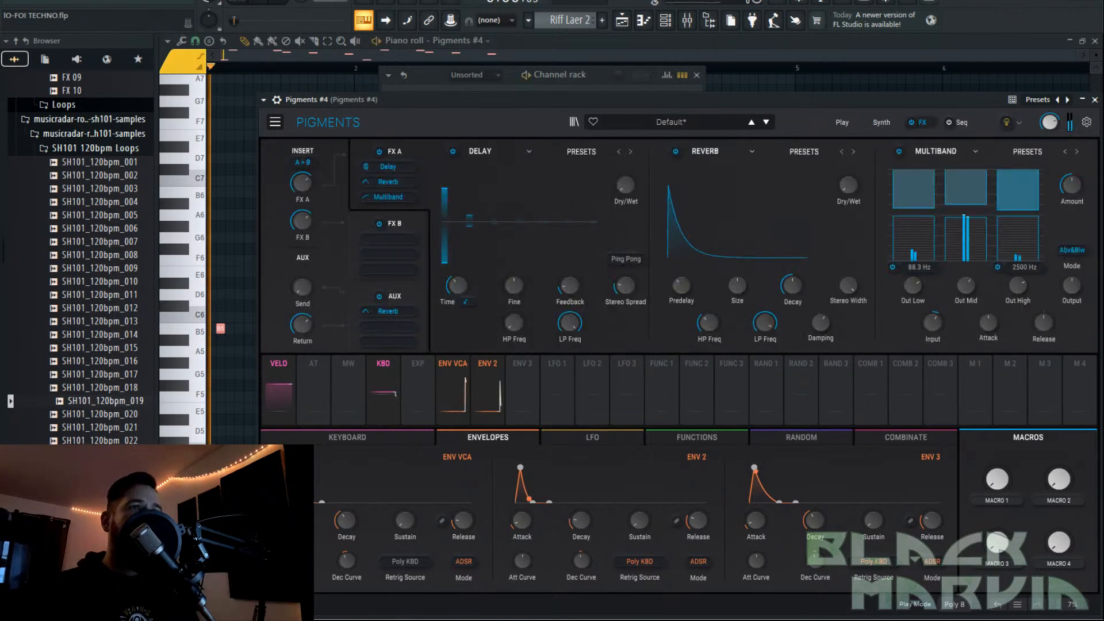
{"action": "mouse_move", "coordinate": [862, 177]}
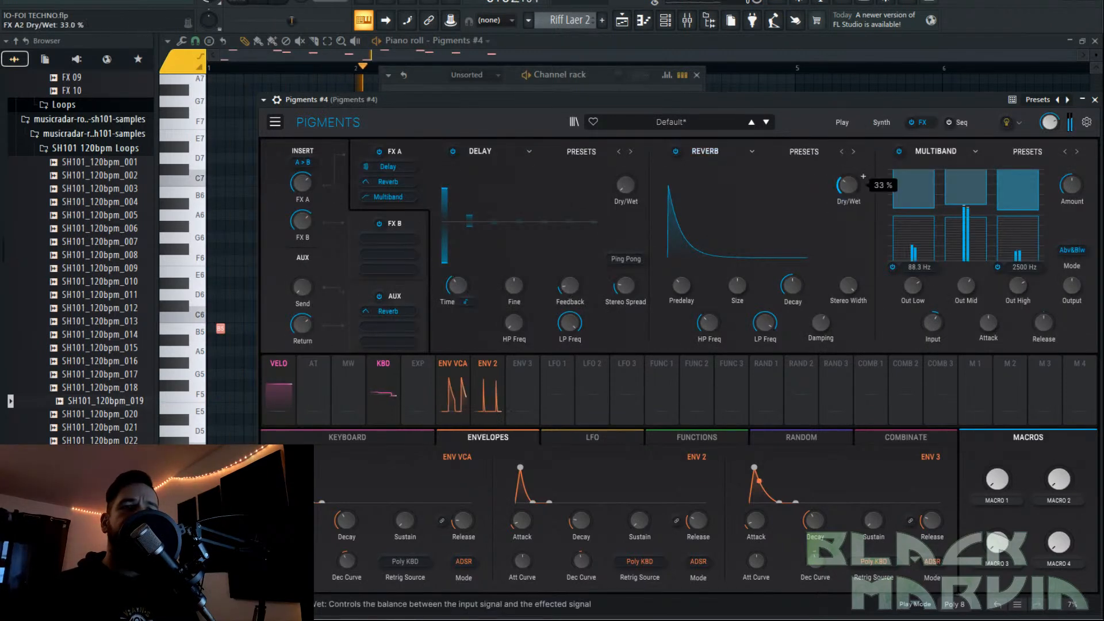
{"action": "left_click", "coordinate": [624, 191]}
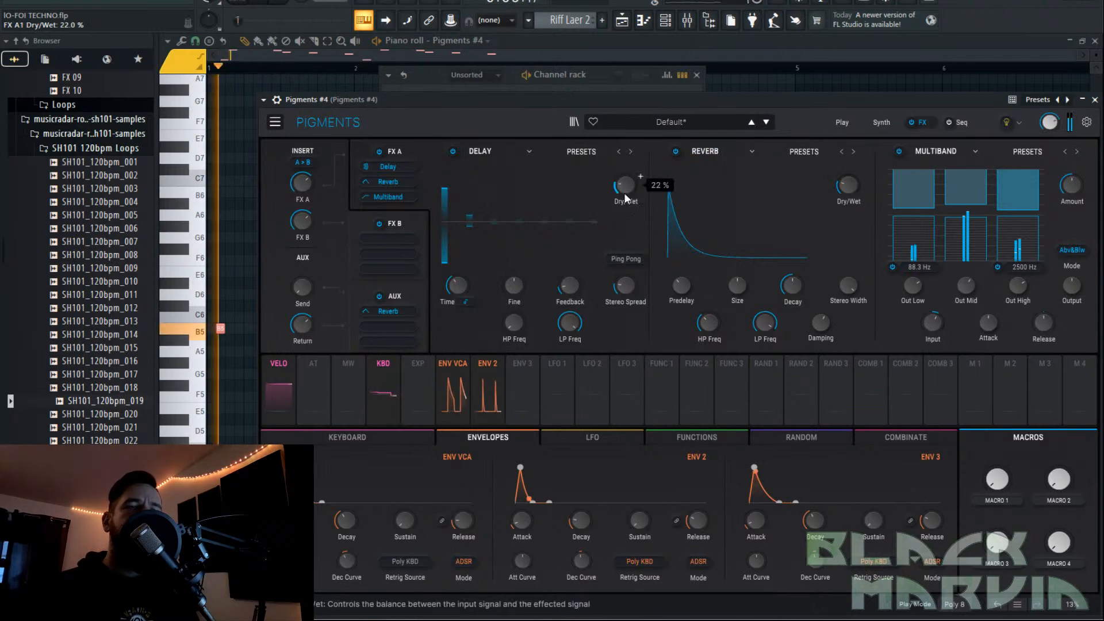
Place four Riff Laer 2 clips on playlist Track 3 from bar 25 to bar 33, and check the mixer levels during playback.
{"action": "left_click", "coordinate": [622, 20]}
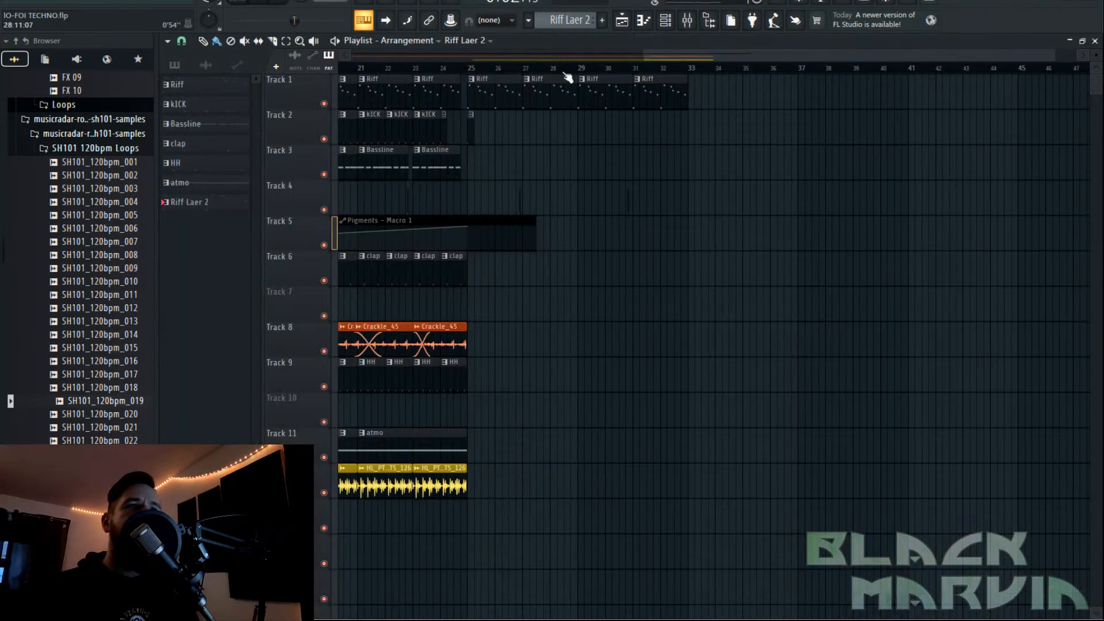
{"action": "mouse_move", "coordinate": [485, 148]}
{"action": "left_mouse_down"}
{"action": "mouse_move", "coordinate": [596, 190]}
{"action": "mouse_move", "coordinate": [629, 150]}
{"action": "left_mouse_up"}
{"action": "key", "text": "space"}
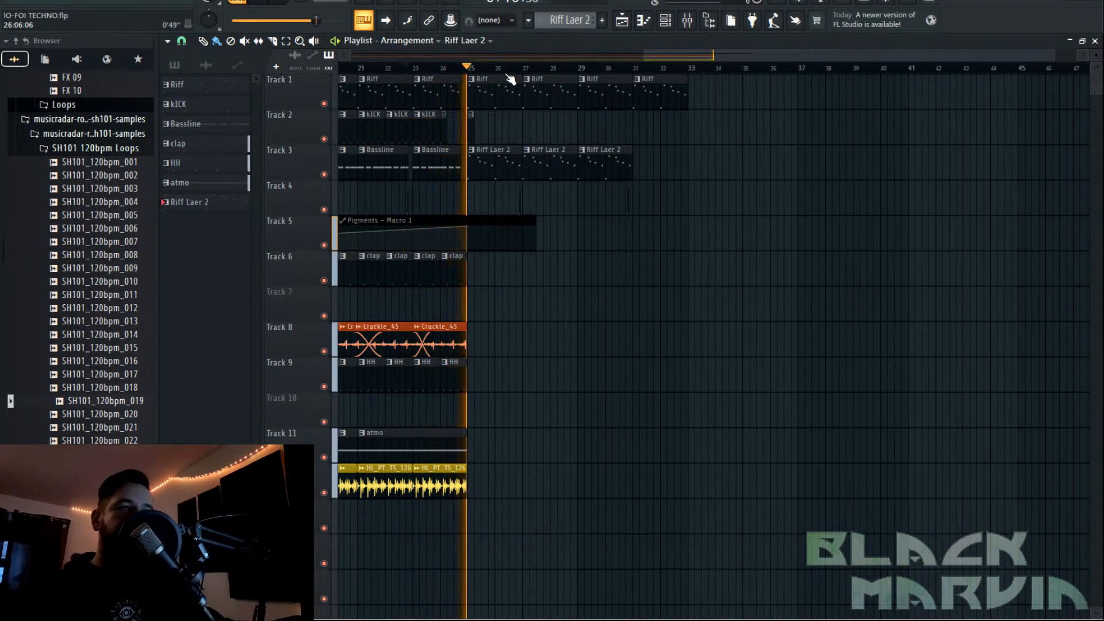
{"action": "left_click", "coordinate": [634, 165]}
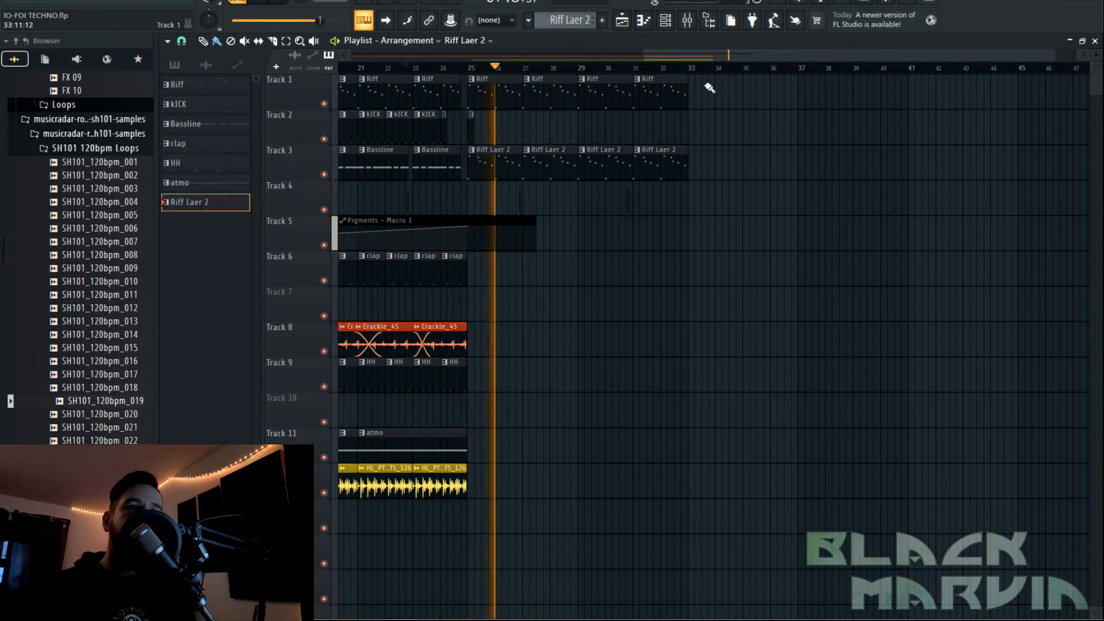
{"action": "left_click", "coordinate": [687, 22]}
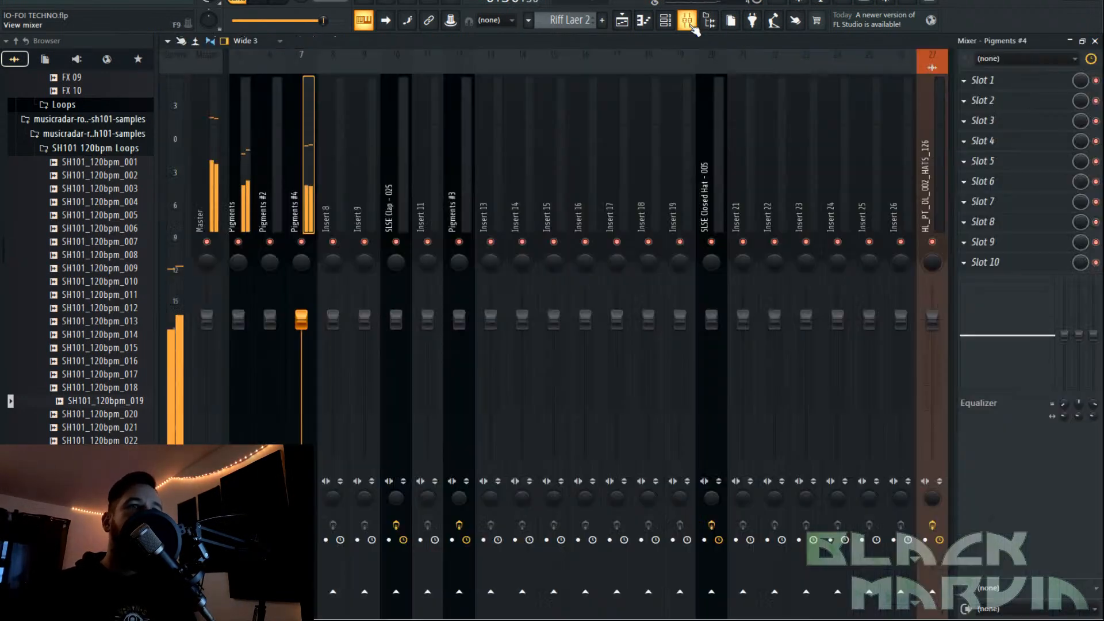
{"action": "key", "text": "F6"}
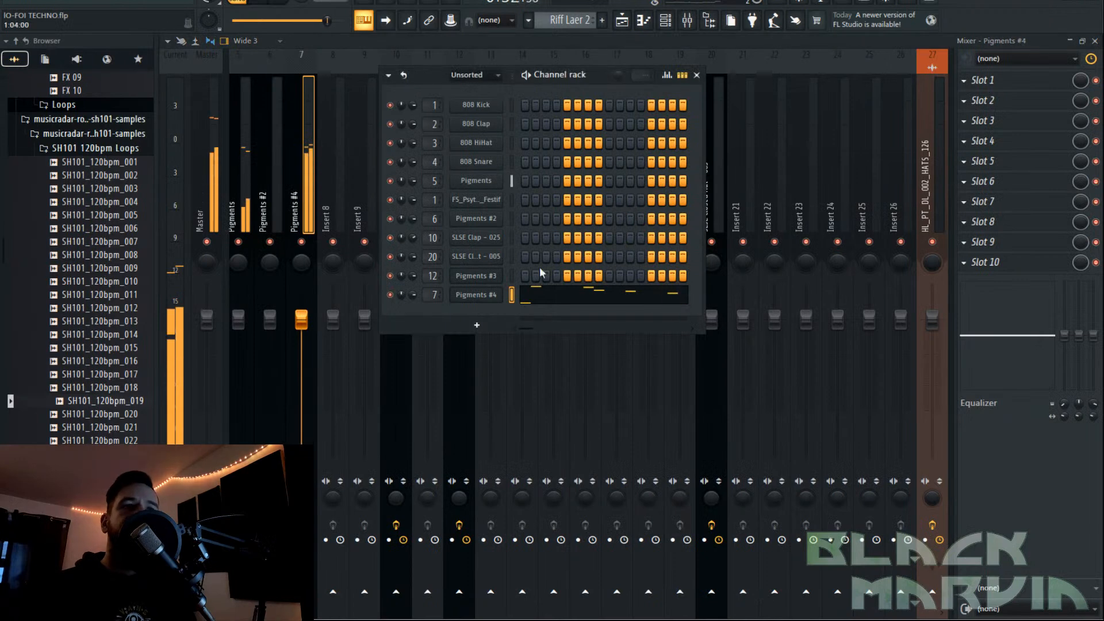
Add four Bassline clips on playlist Track 3, from bar 33 to bar 41.
{"action": "left_click", "coordinate": [621, 21]}
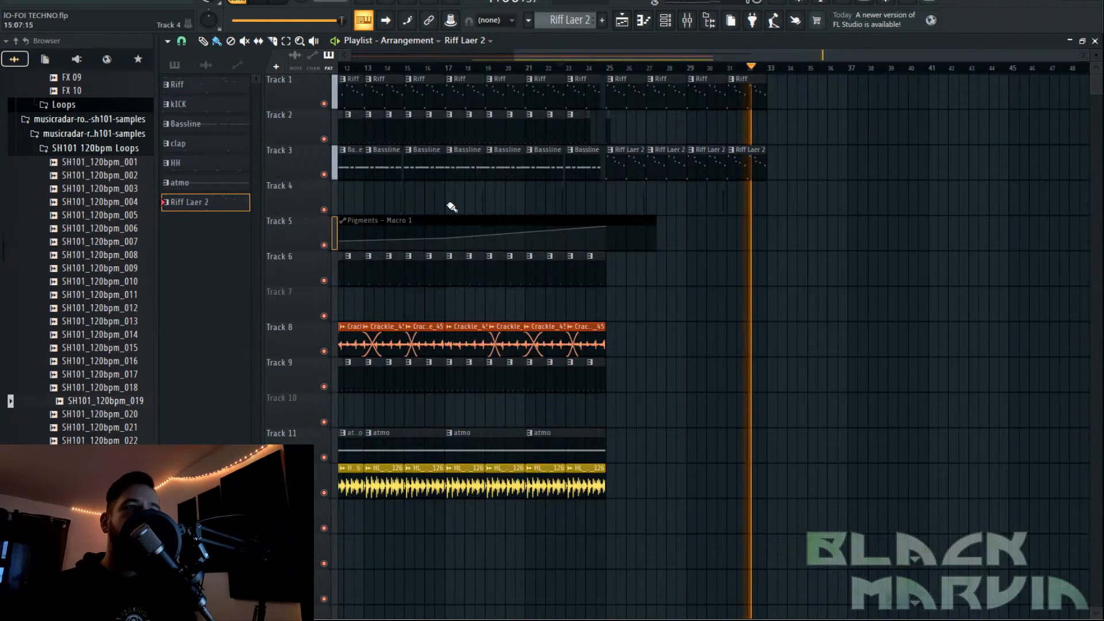
{"action": "key", "text": "ctrl+v"}
{"action": "left_click", "coordinate": [560, 68]}
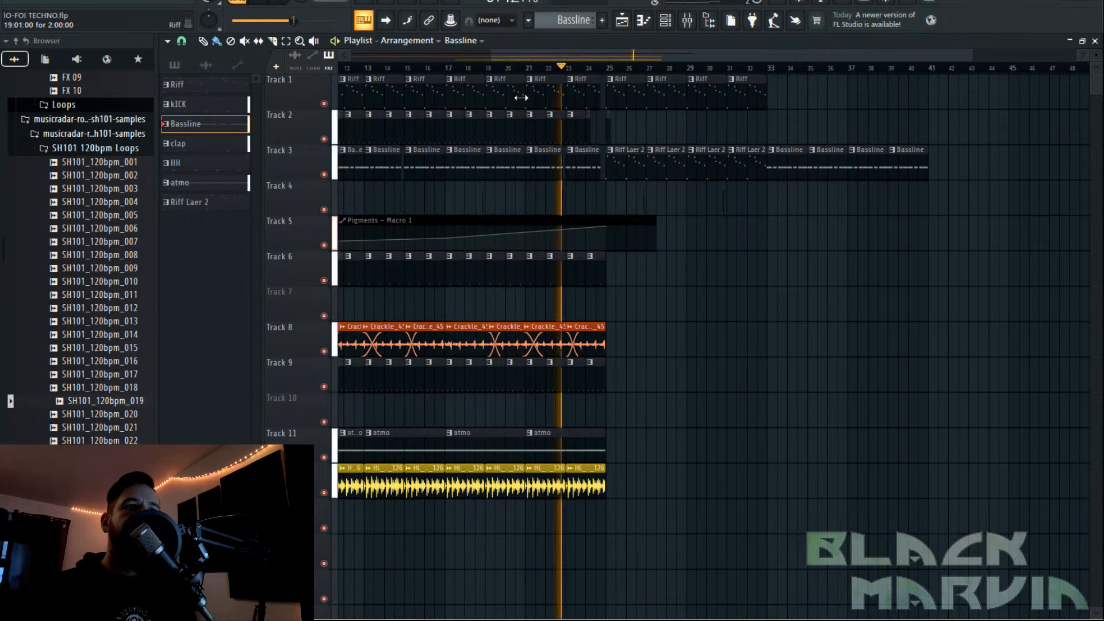
Fill bars 33 to 41 with kICK clips on Track 2 and clap clips on Track 5, and play back the arrangement.
{"action": "left_click", "coordinate": [509, 123]}
{"action": "key", "text": "ctrl+v"}
{"action": "left_click", "coordinate": [579, 278]}
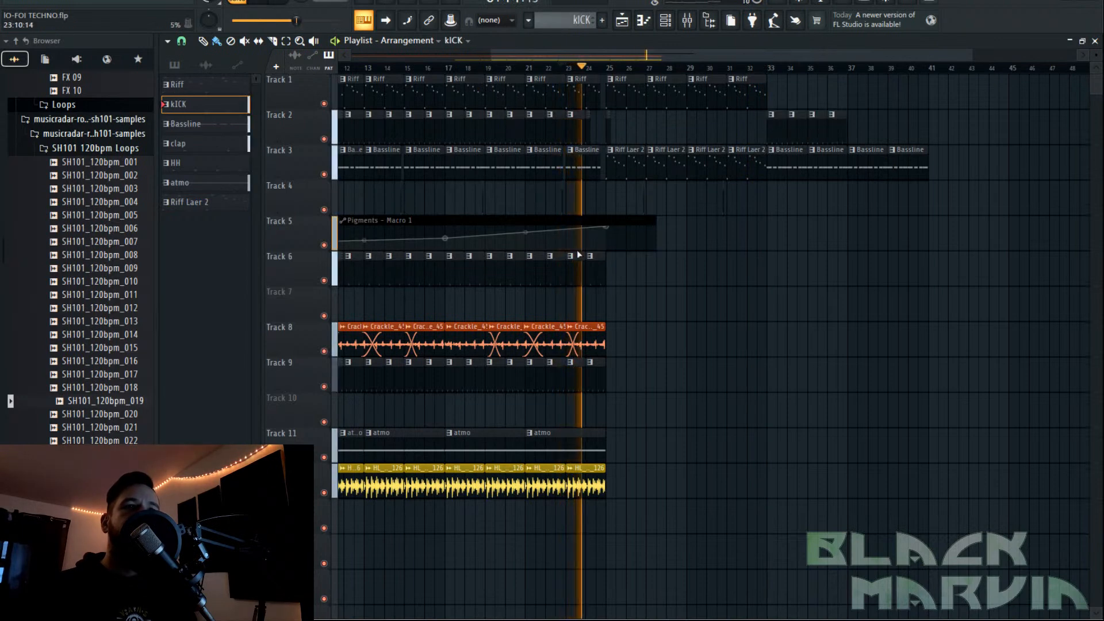
{"action": "left_click", "coordinate": [579, 279]}
{"action": "key", "text": "ctrl+v"}
{"action": "left_click", "coordinate": [750, 67]}
{"action": "scroll", "coordinate": [772, 80], "scroll_direction": "down", "scroll_amount": 2}
{"action": "left_click", "coordinate": [835, 124]}
{"action": "left_click_drag", "start_coordinate": [842, 131], "coordinate": [890, 121]}
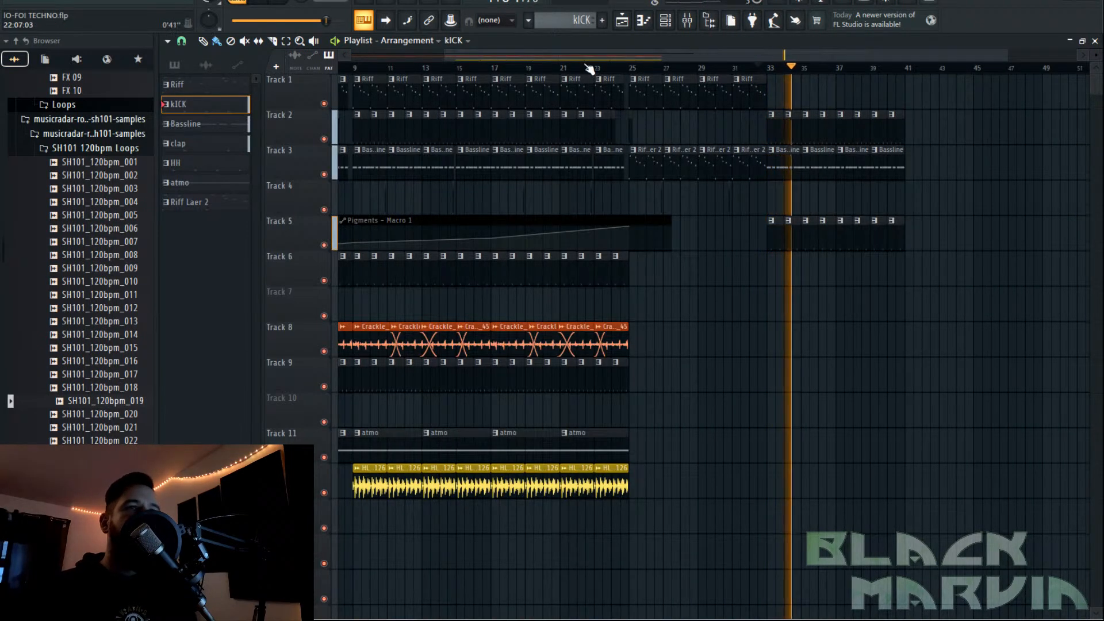
{"action": "left_click", "coordinate": [552, 68]}
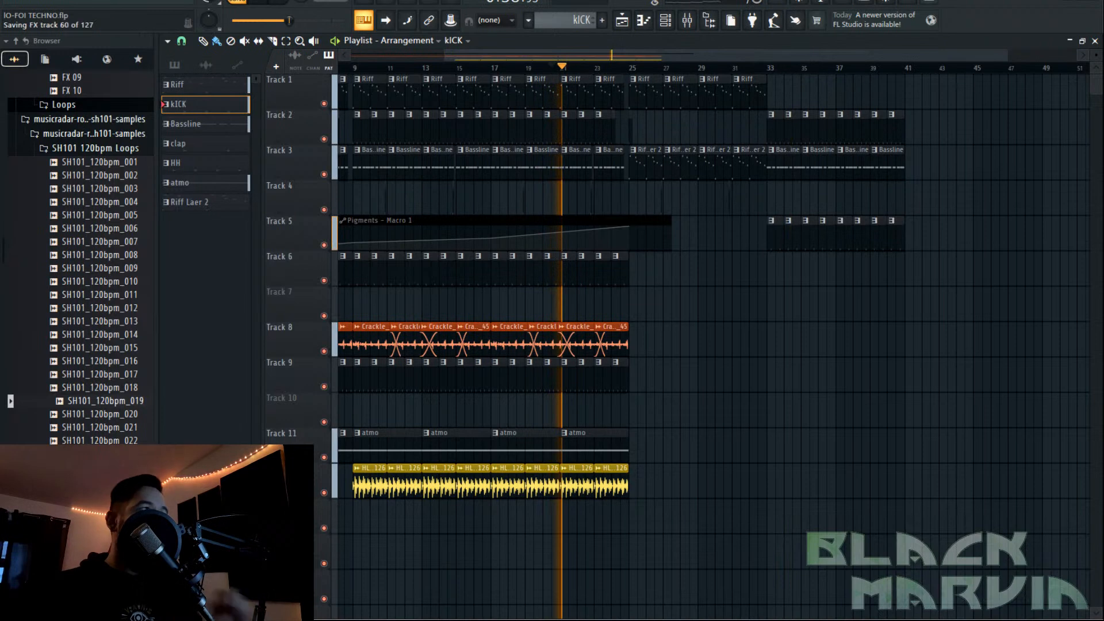
{"action": "key", "text": "space"}
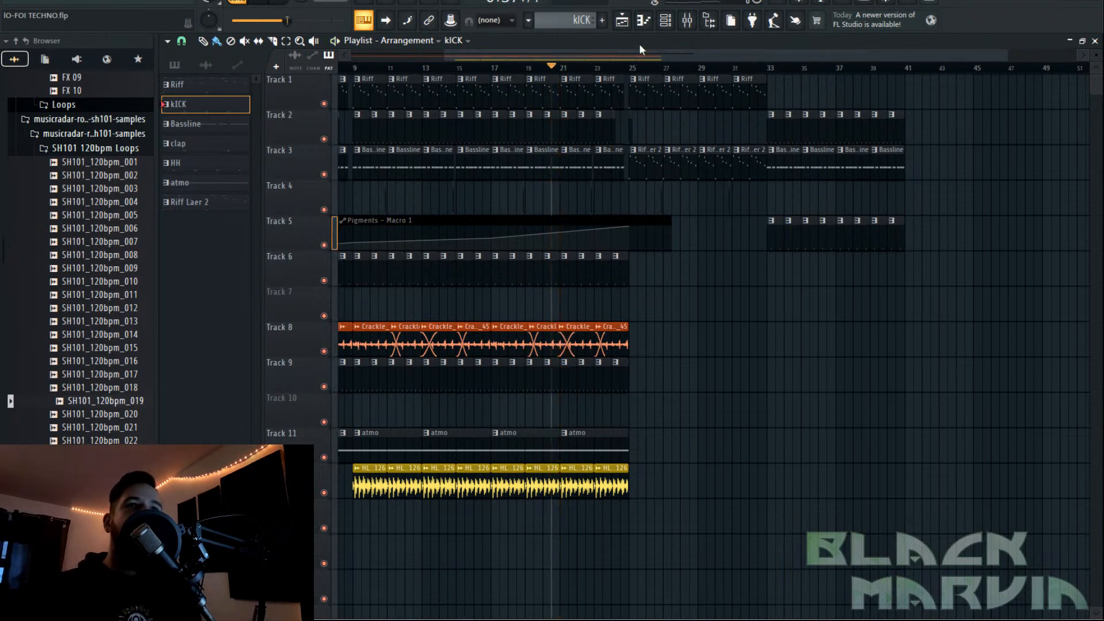
Save the Pigments #4 sound as a preset named "Chrystal pluck" in the Lo-Fi bank.
{"action": "left_click", "coordinate": [665, 20]}
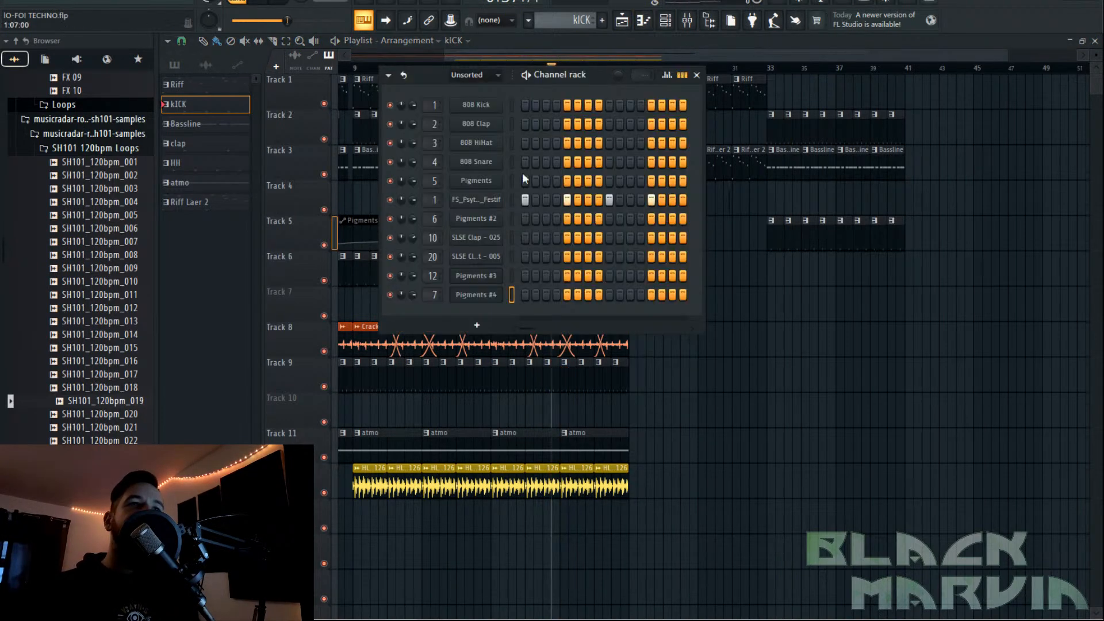
{"action": "left_click", "coordinate": [476, 294]}
{"action": "left_click", "coordinate": [275, 122]}
{"action": "left_click", "coordinate": [309, 169]}
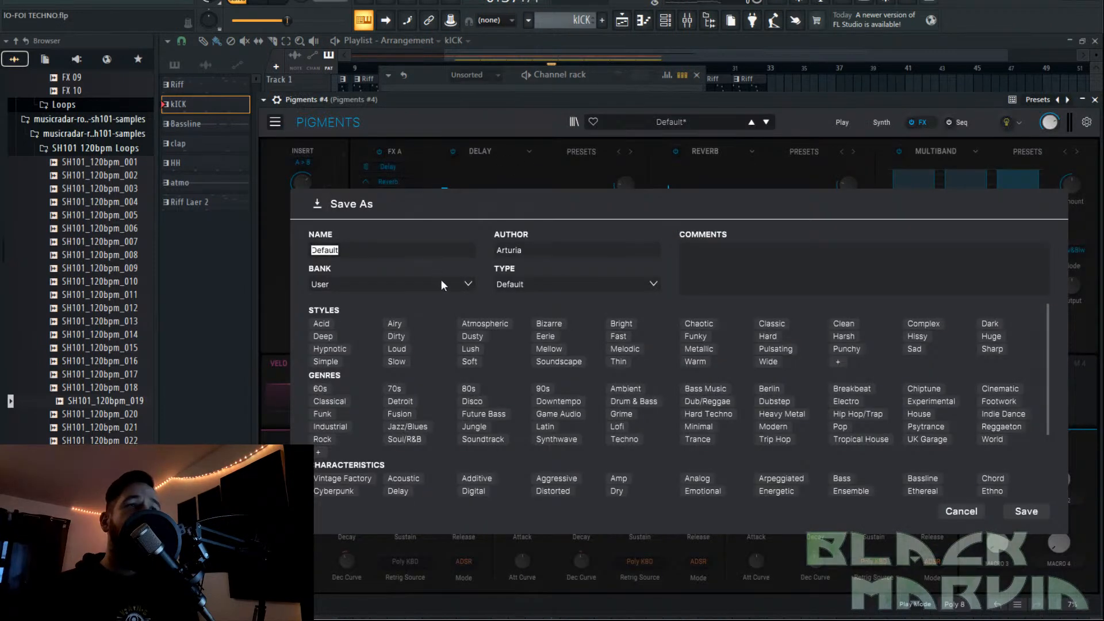
{"action": "left_click", "coordinate": [468, 287]}
{"action": "left_click", "coordinate": [368, 476]}
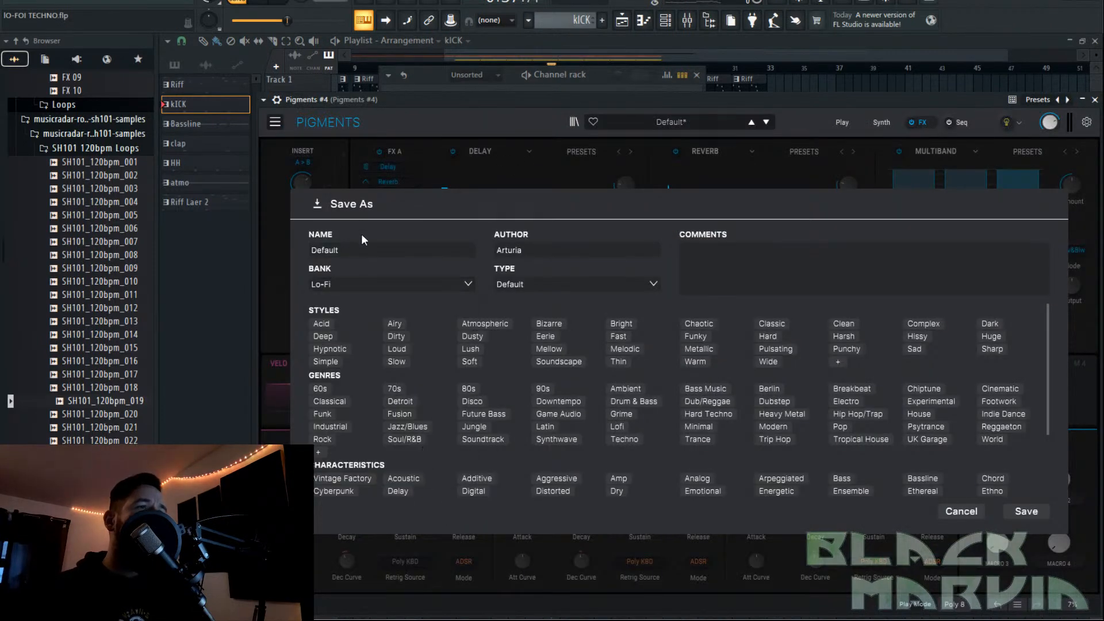
{"action": "type", "text": "Chr"}
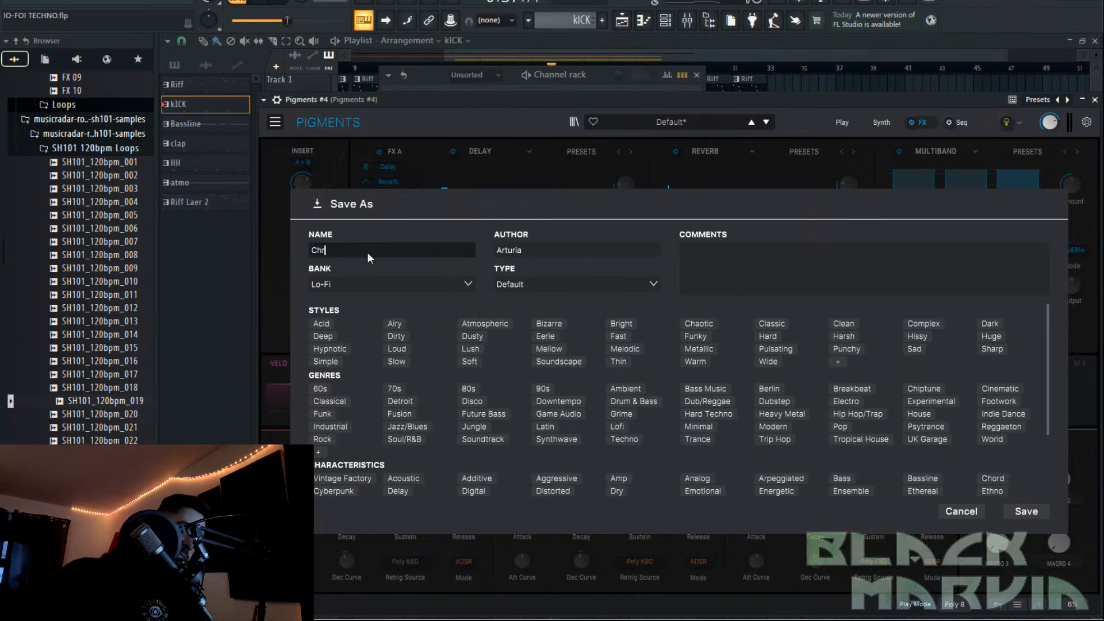
{"action": "type", "text": "ystal pluck"}
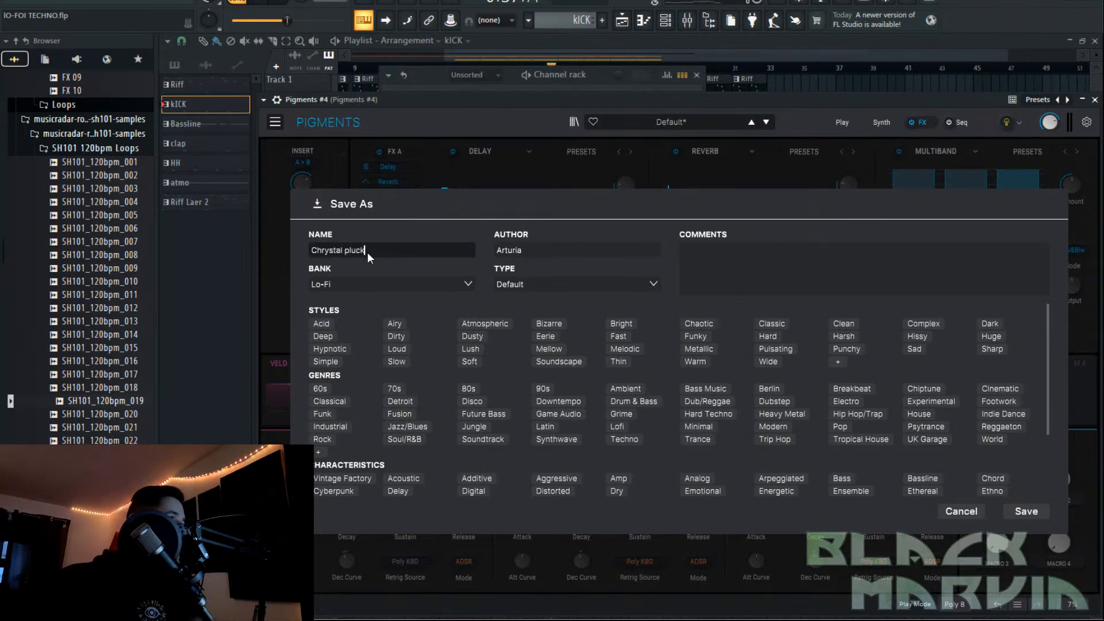
{"action": "key", "text": "Return"}
Open the first Pigments instrument, the one playing the Riff pattern.
{"action": "left_click", "coordinate": [684, 56]}
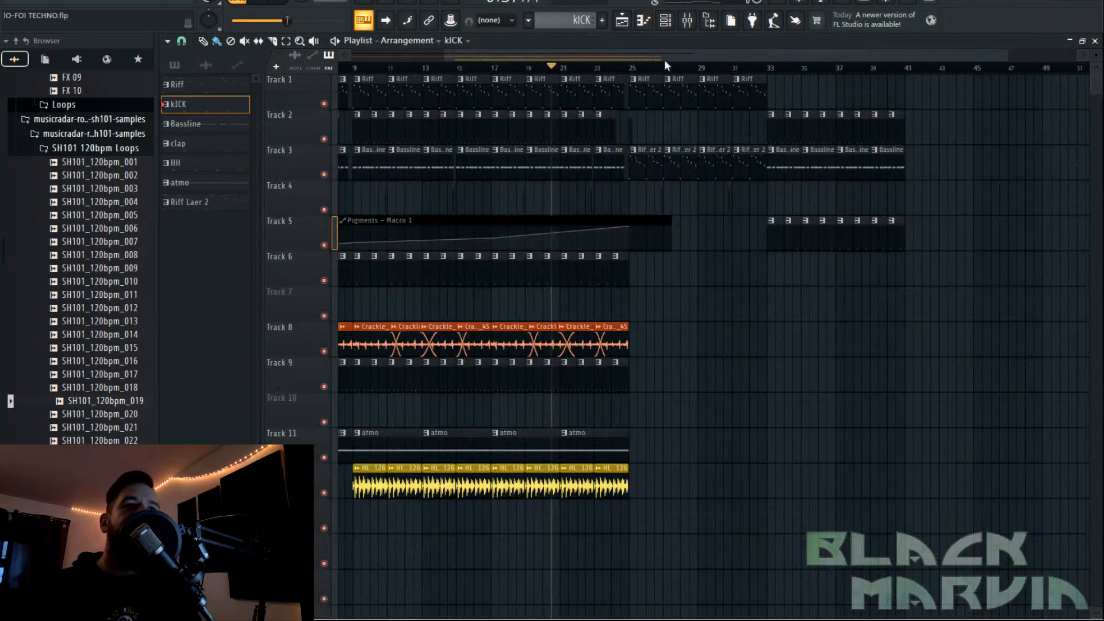
{"action": "scroll", "coordinate": [638, 75], "scroll_direction": "up", "scroll_amount": 2}
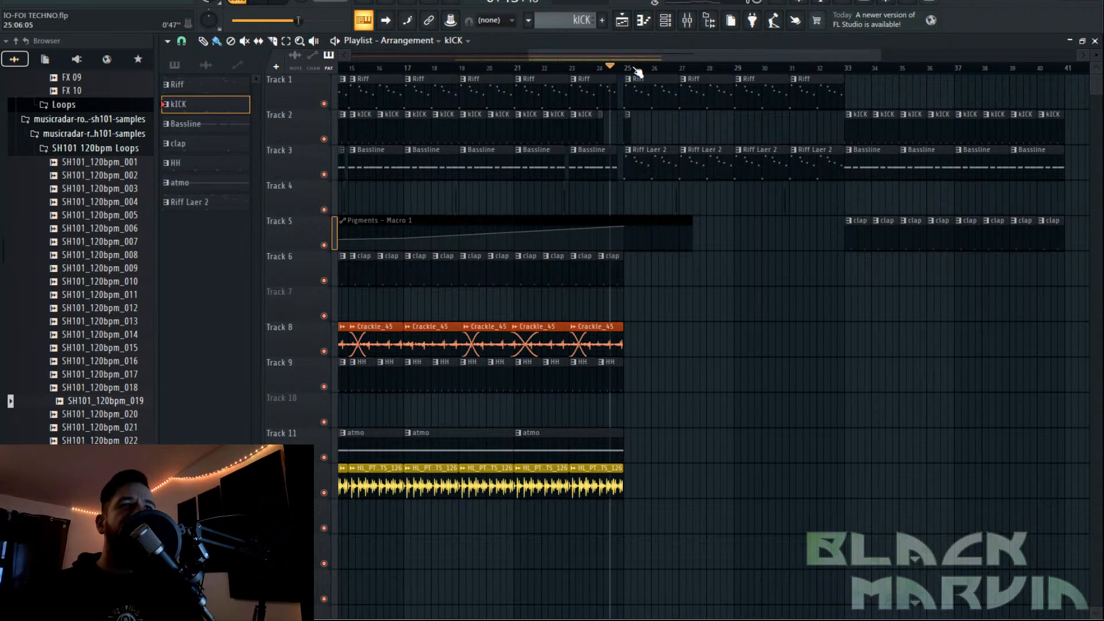
{"action": "left_click_drag", "start_coordinate": [637, 54], "coordinate": [733, 71]}
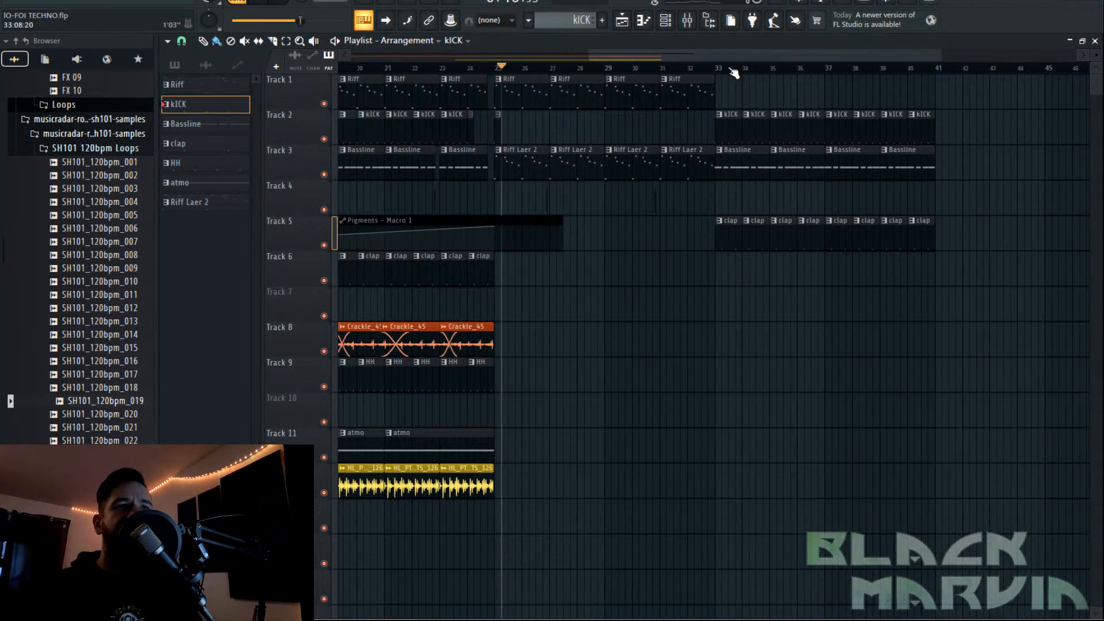
{"action": "left_click", "coordinate": [673, 26]}
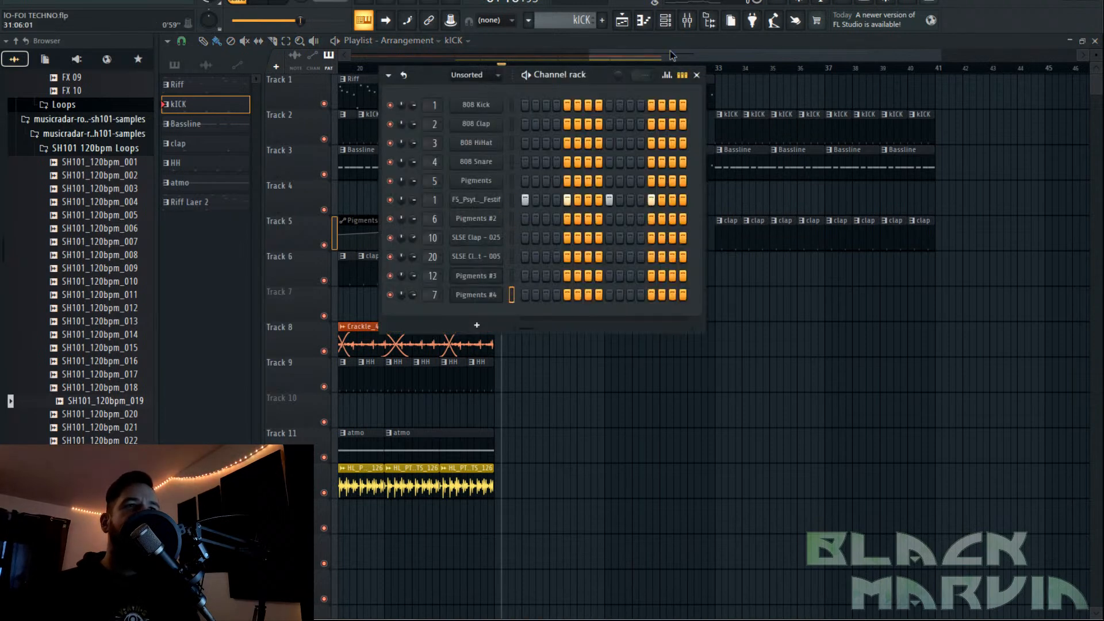
{"action": "key", "text": "F6"}
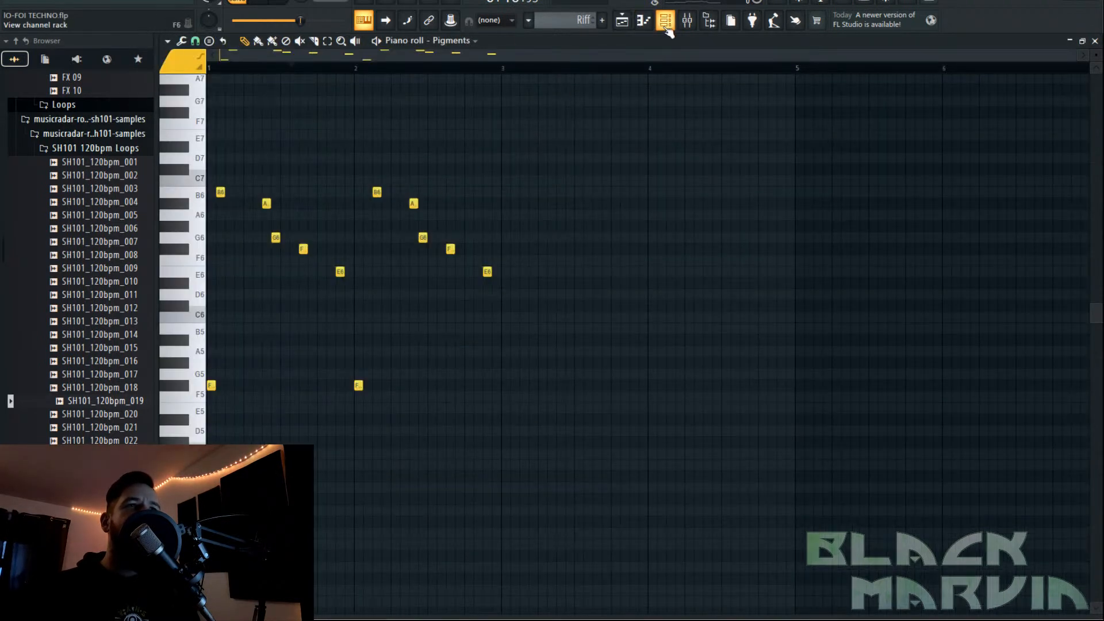
{"action": "left_click", "coordinate": [664, 23]}
{"action": "left_click", "coordinate": [477, 182]}
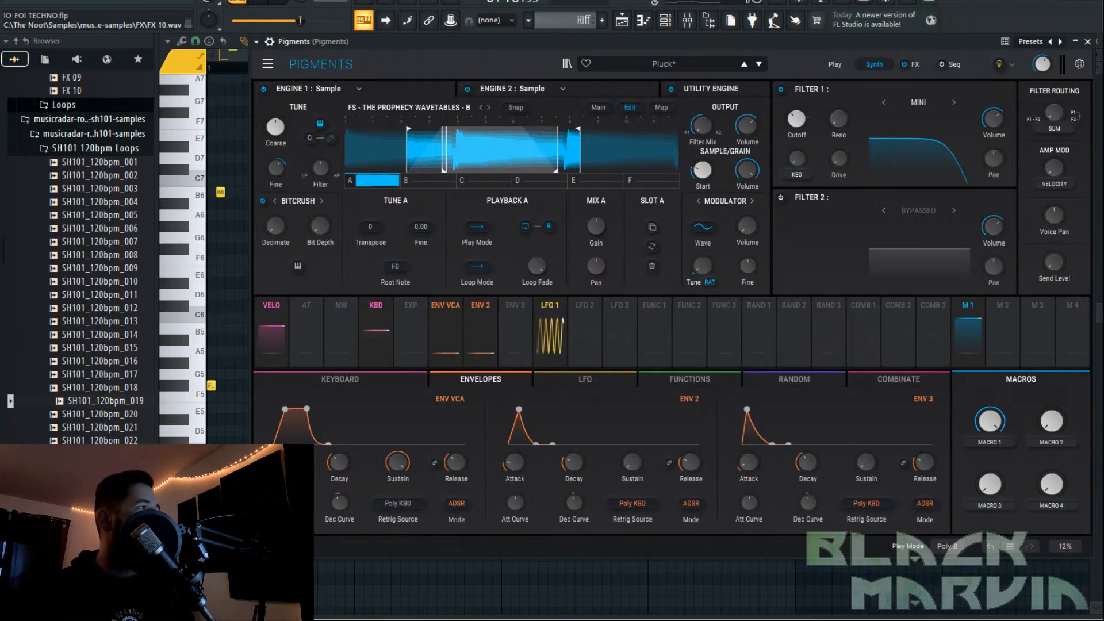
Lengthen Env 2's release, and sweep Env VCA's release up to 3.59 s and back down during playback.
{"action": "left_click", "coordinate": [275, 6]}
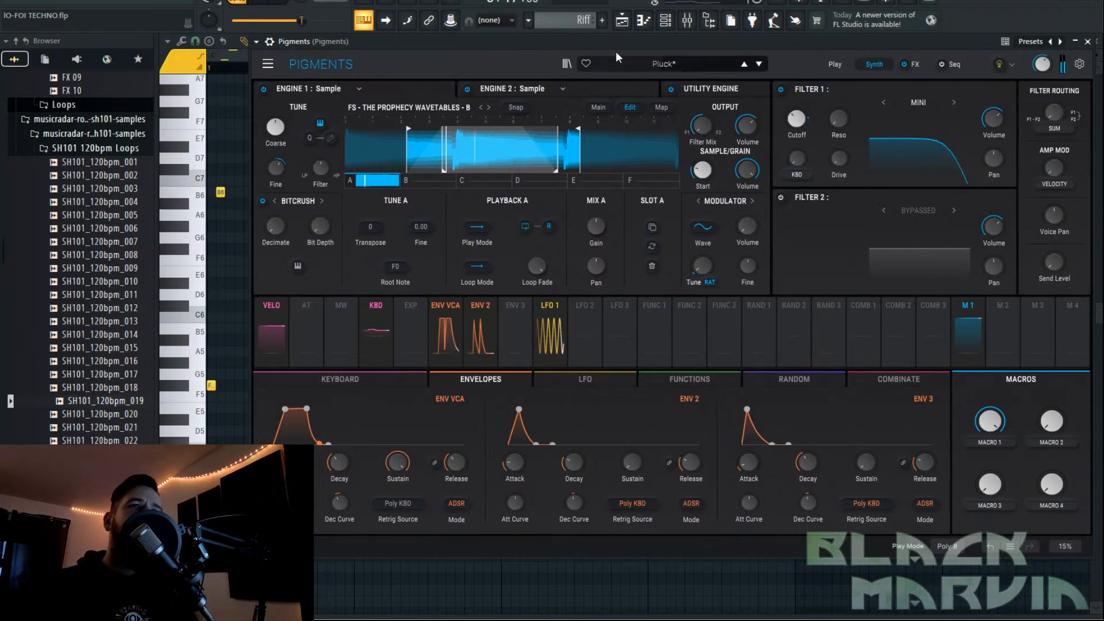
{"action": "left_click_drag", "start_coordinate": [456, 462], "coordinate": [456, 467]}
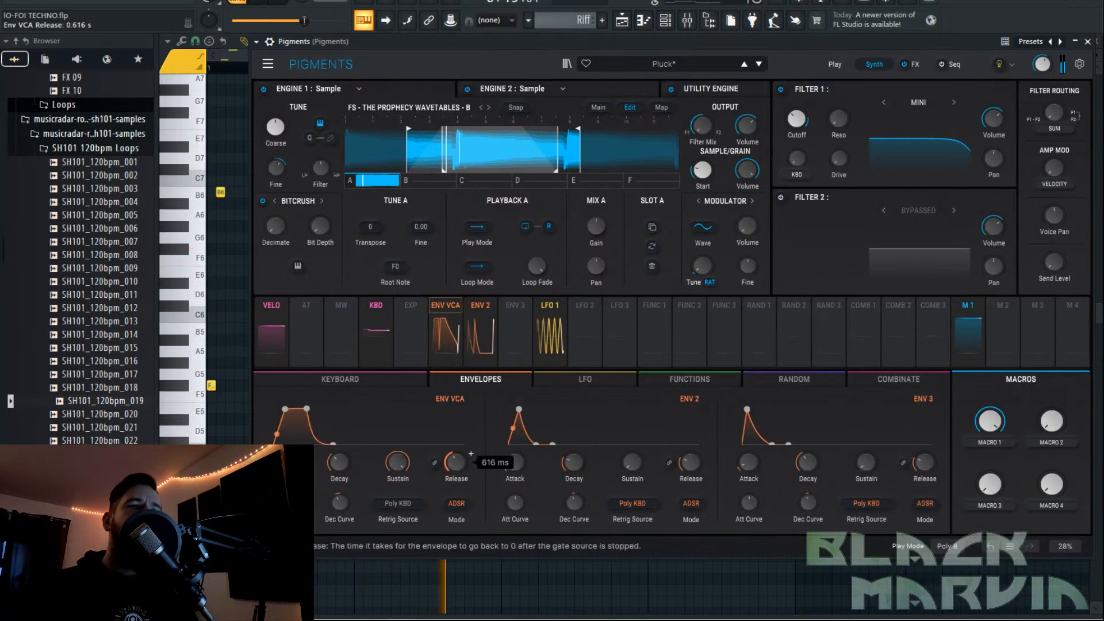
{"action": "left_click_drag", "start_coordinate": [690, 462], "coordinate": [691, 434]}
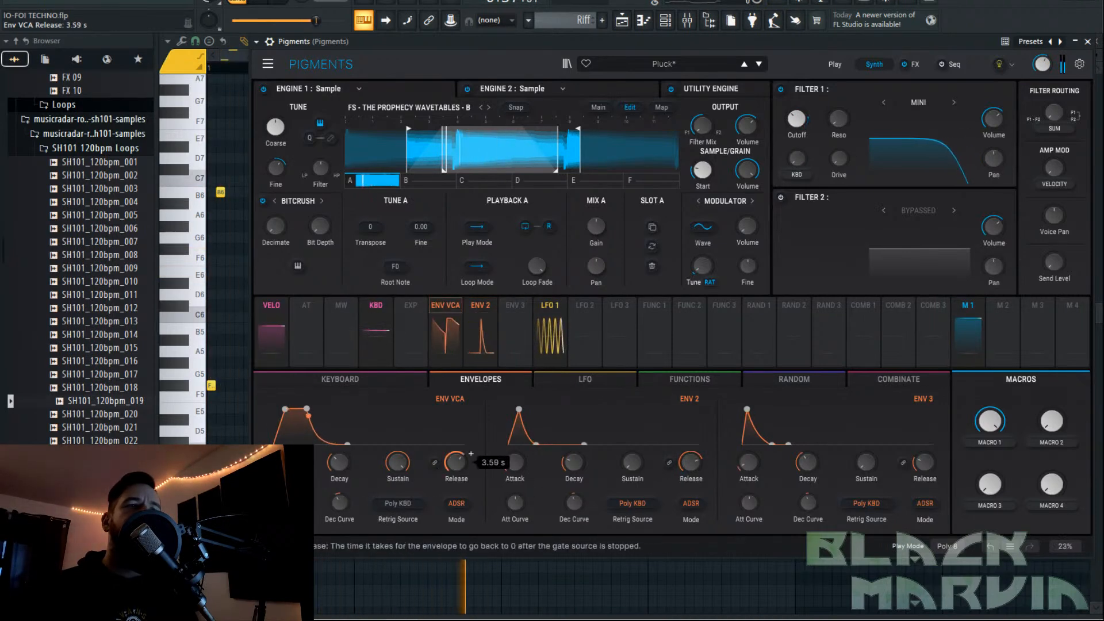
{"action": "left_click_drag", "start_coordinate": [470, 454], "coordinate": [471, 456]}
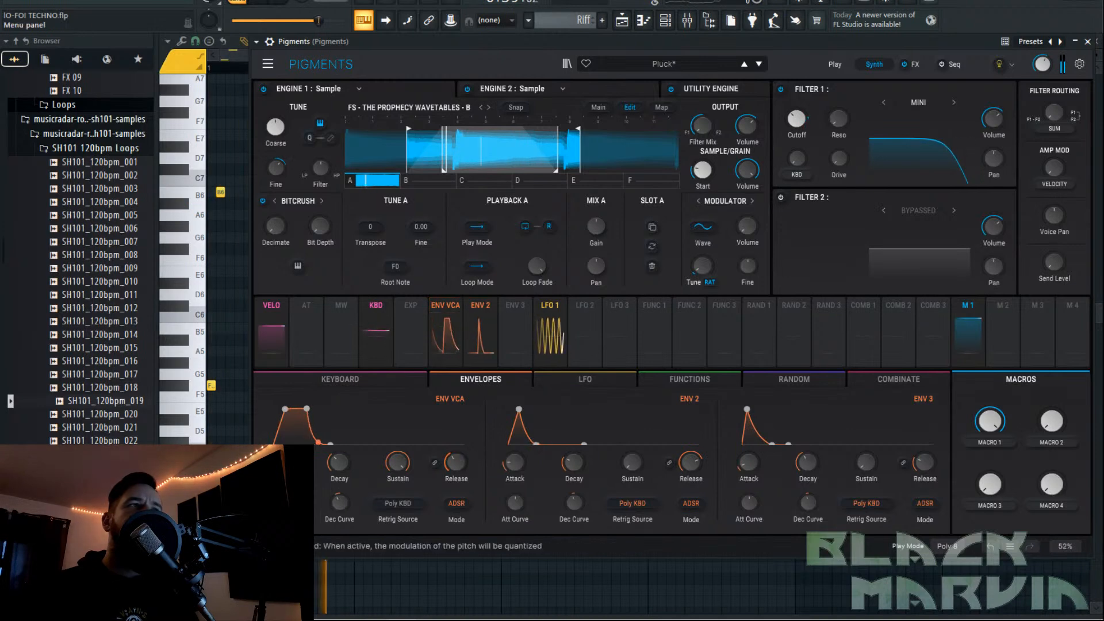
Create a playlist automation clip for the last tweaked parameter, Pigments' Env VCA Release.
{"action": "left_click", "coordinate": [164, 3]}
{"action": "mouse_move", "coordinate": [230, 149]}
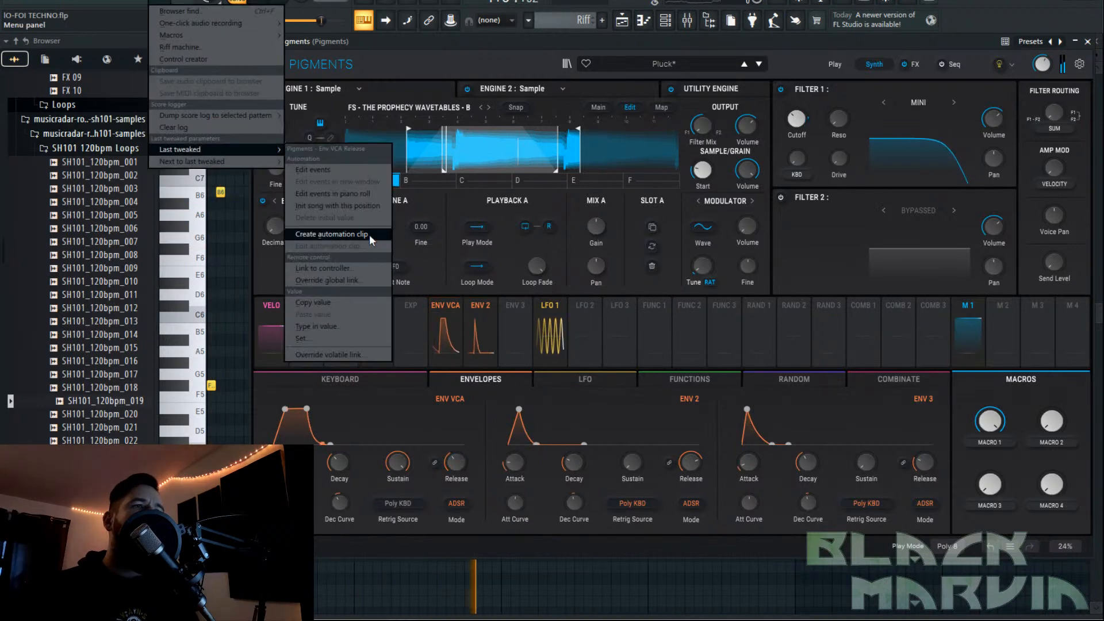
{"action": "left_click", "coordinate": [369, 235]}
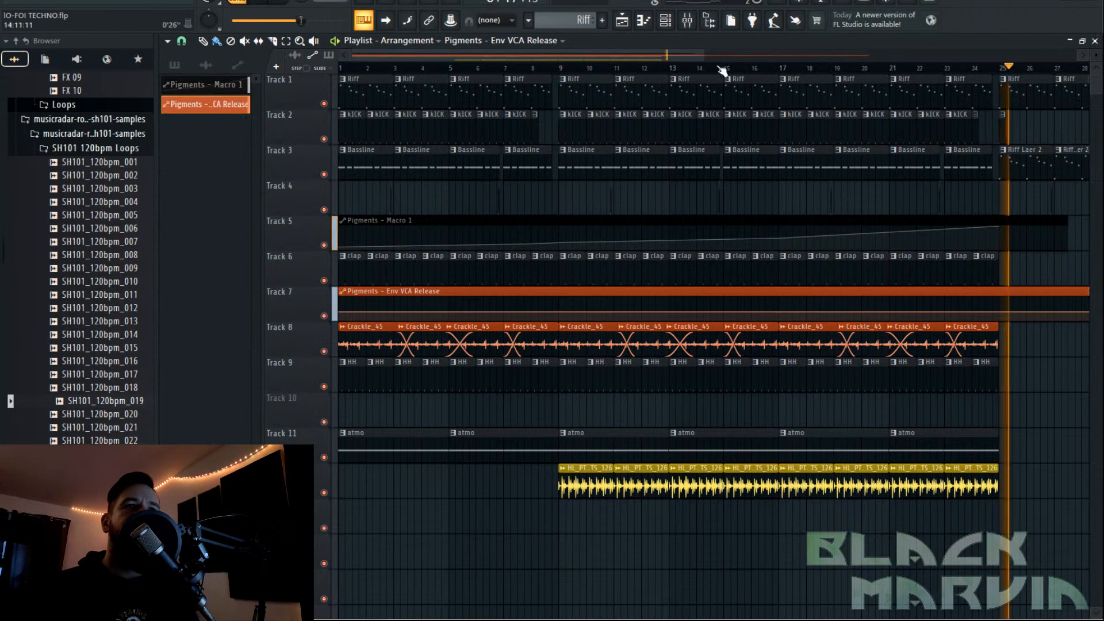
Shape the Env VCA Release automation on Track 7 to rise from bar 25 to bar 33, and drop sharply at bar 33.
{"action": "scroll", "coordinate": [729, 68], "scroll_direction": "down", "scroll_amount": 3}
{"action": "left_click", "coordinate": [775, 67]}
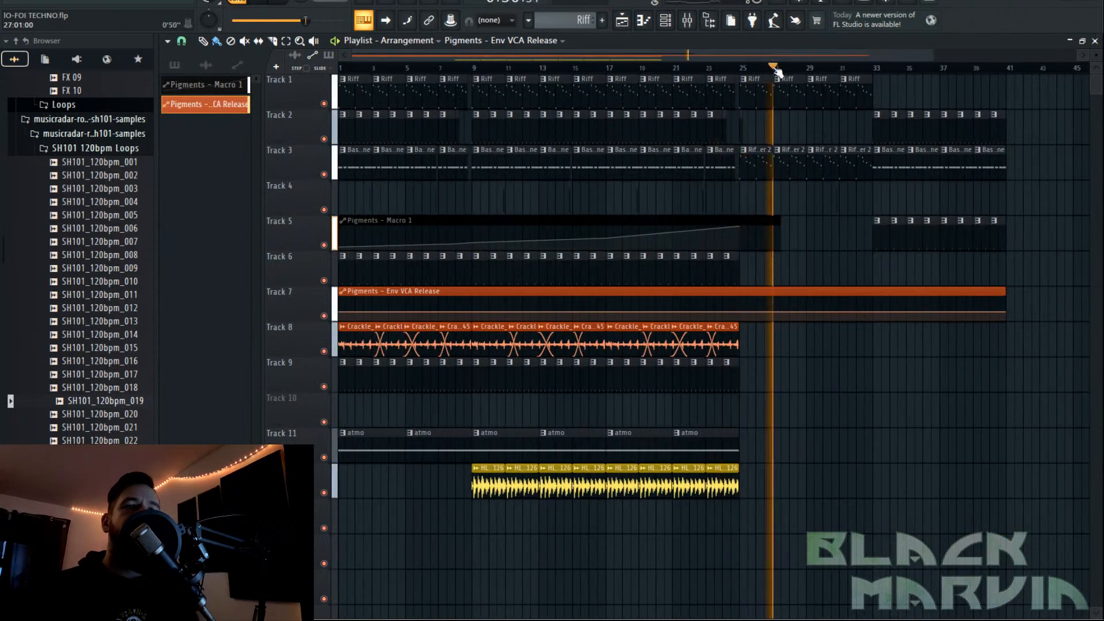
{"action": "right_click", "coordinate": [739, 312]}
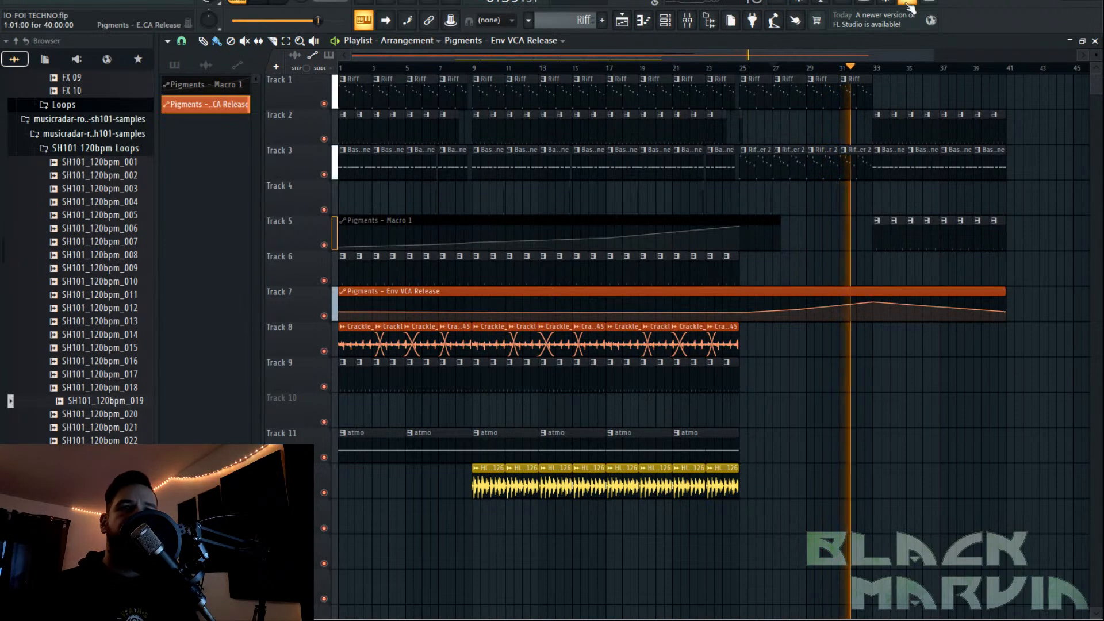
{"action": "scroll", "coordinate": [885, 75], "scroll_direction": "up", "scroll_amount": 5}
{"action": "right_click", "coordinate": [895, 309]}
{"action": "left_click_drag", "start_coordinate": [895, 309], "coordinate": [846, 323]}
{"action": "scroll", "coordinate": [846, 70], "scroll_direction": "down", "scroll_amount": 4}
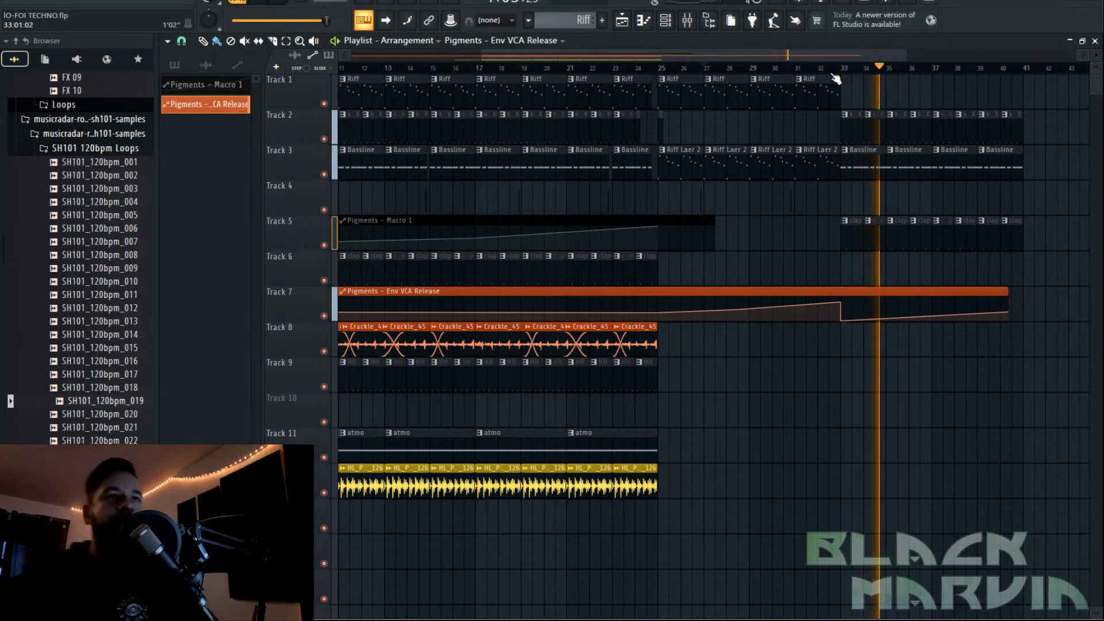
Route the Pigments #4 channel that plays the Riff Laer 2 pattern to mixer insert 8.
{"action": "left_click", "coordinate": [736, 73]}
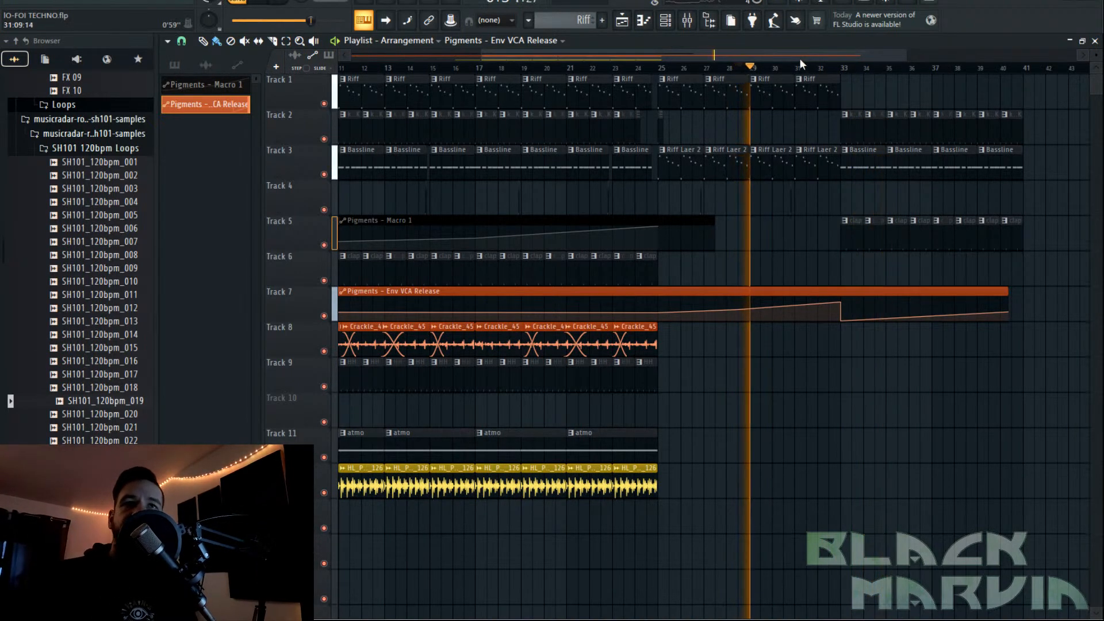
{"action": "left_click", "coordinate": [644, 69]}
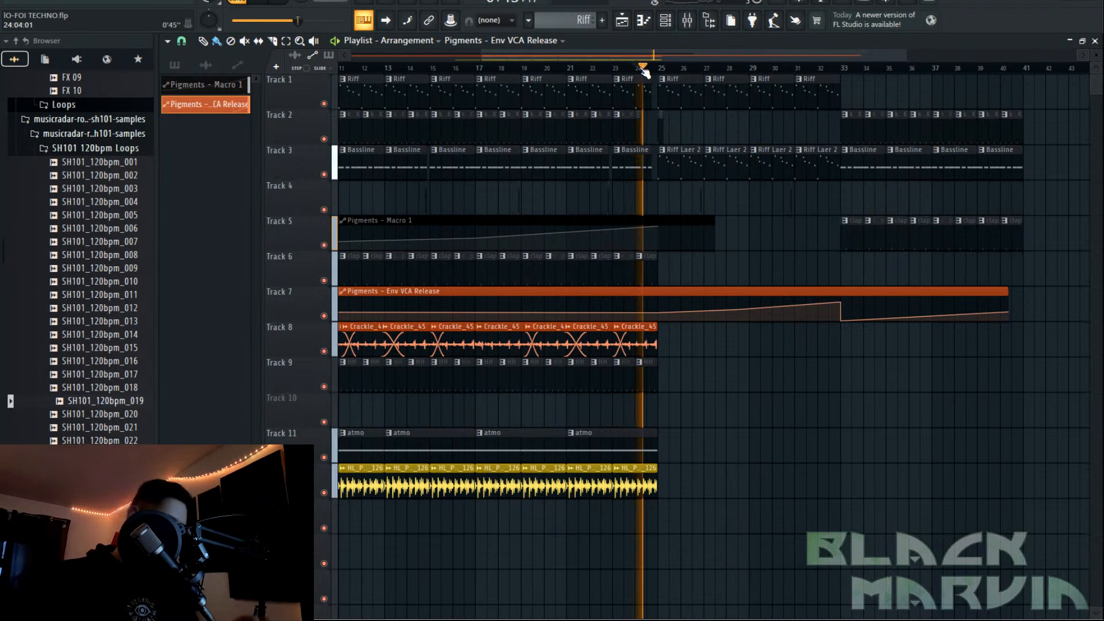
{"action": "double_click", "coordinate": [685, 162]}
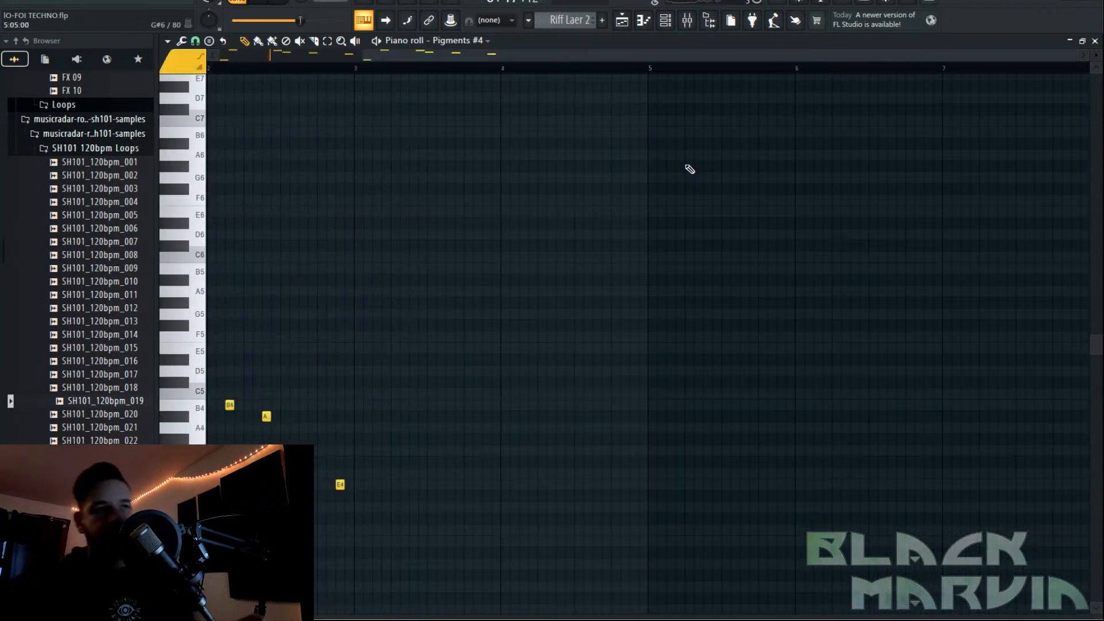
{"action": "left_click", "coordinate": [624, 21]}
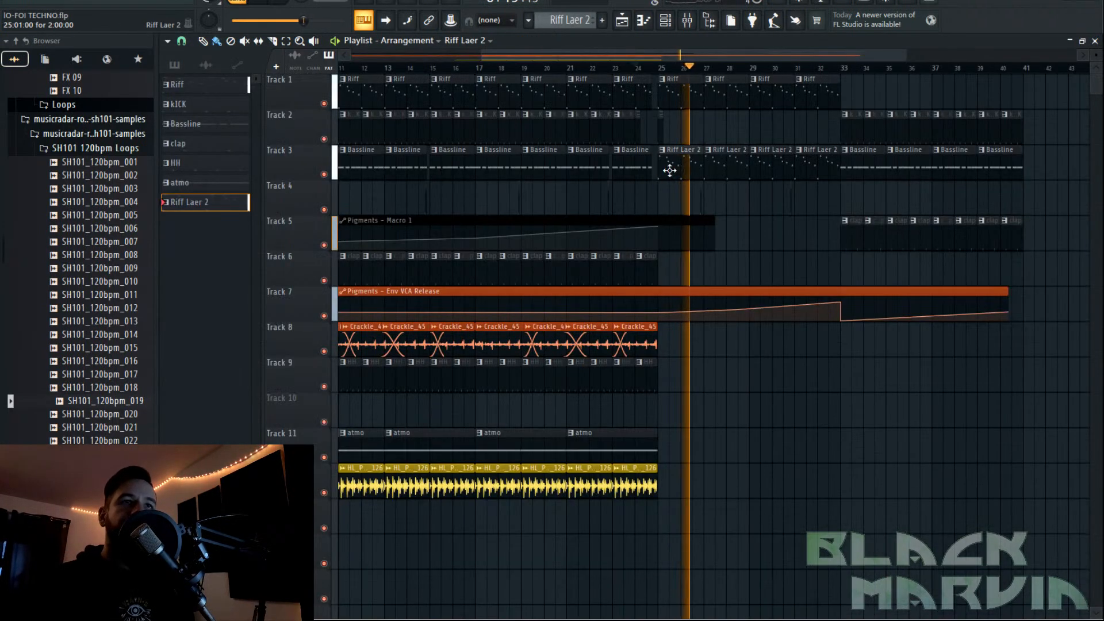
{"action": "left_click", "coordinate": [687, 21]}
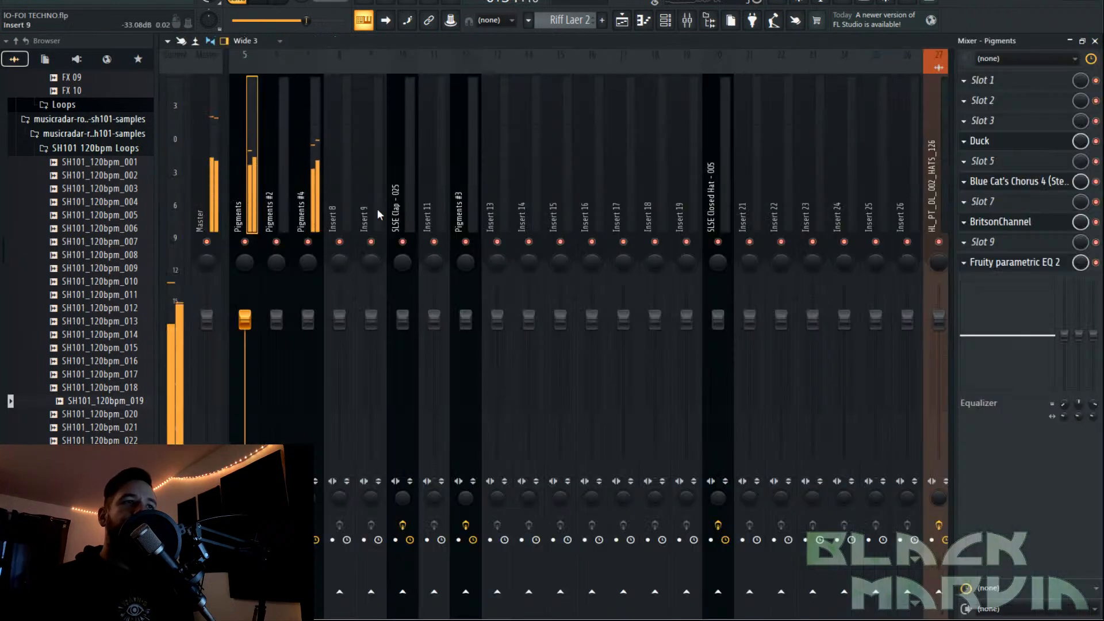
{"action": "right_click", "coordinate": [347, 209]}
{"action": "mouse_move", "coordinate": [426, 199]}
{"action": "left_click", "coordinate": [517, 192]}
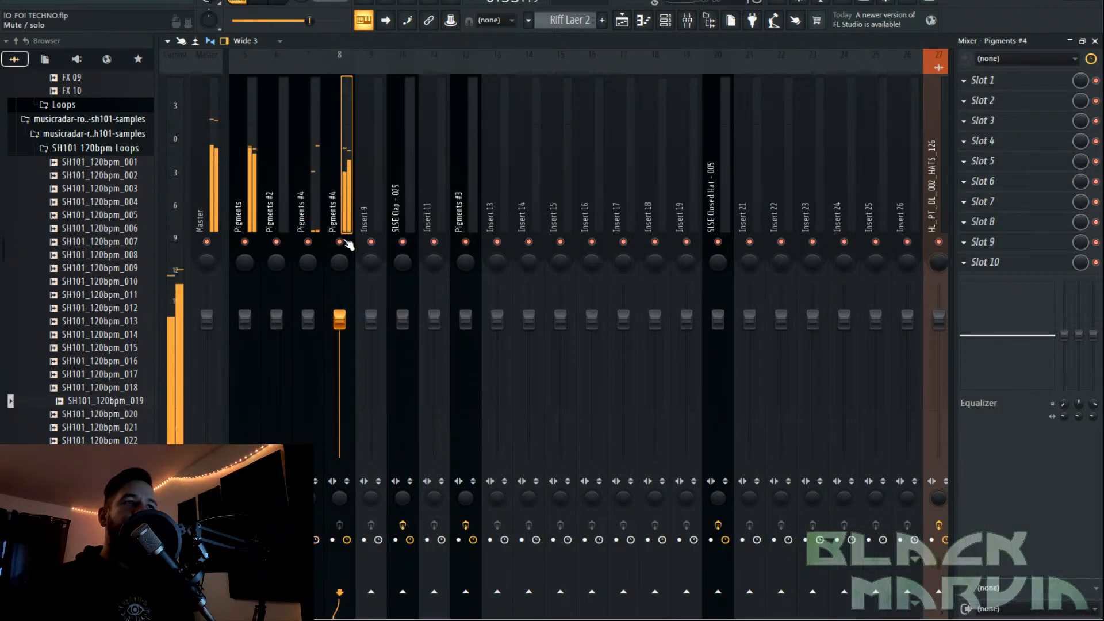
Add Fruity Parametric EQ 2 to slot 10 of insert 8, load its HP preset, and lower band 4 slightly in the low mids.
{"action": "left_click", "coordinate": [995, 262]}
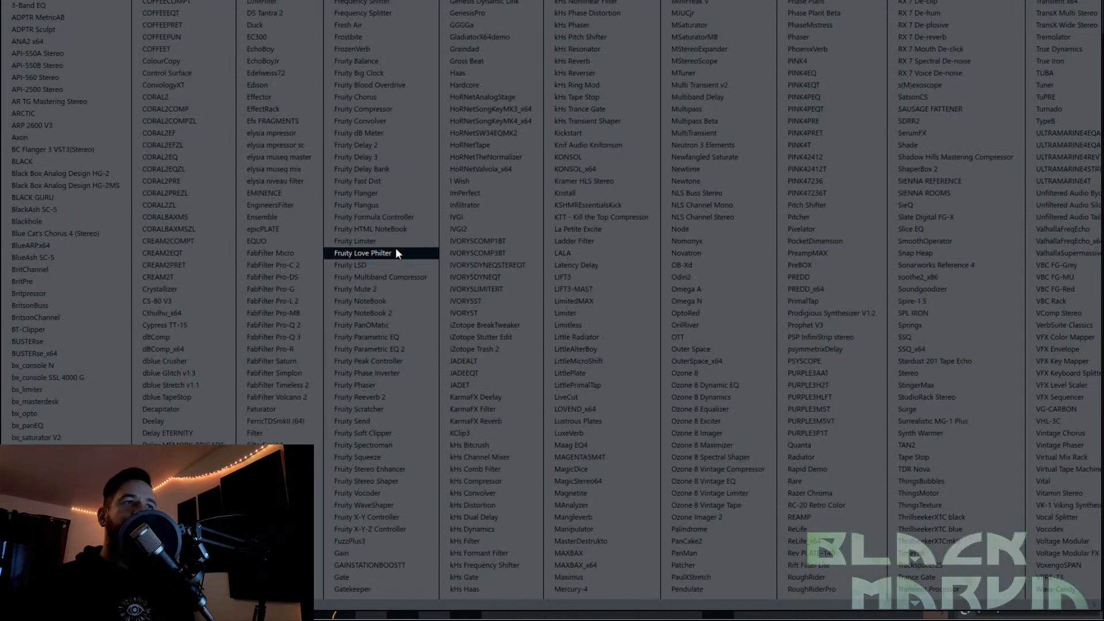
{"action": "left_click", "coordinate": [406, 348]}
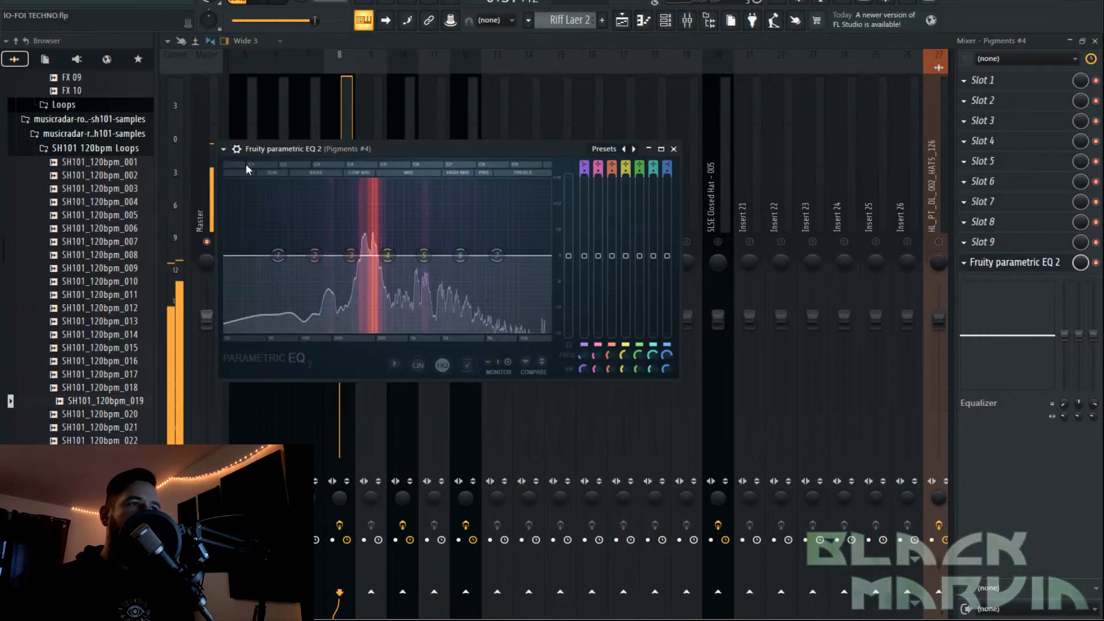
{"action": "left_click", "coordinate": [223, 149]}
{"action": "mouse_move", "coordinate": [299, 196]}
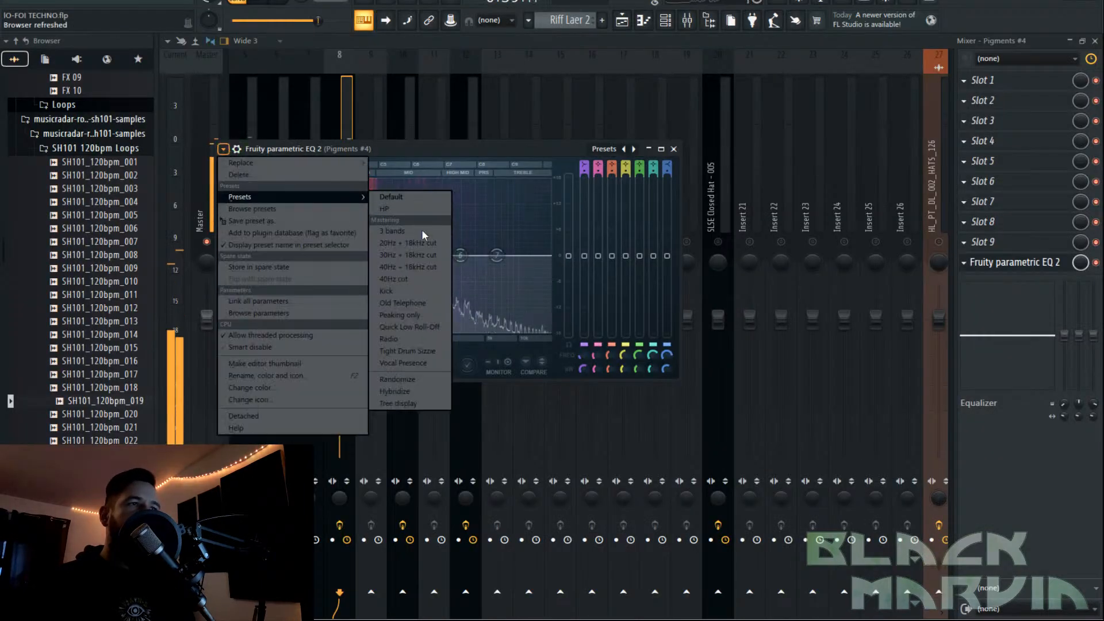
{"action": "left_click", "coordinate": [410, 210]}
{"action": "mouse_move", "coordinate": [384, 256]}
{"action": "left_mouse_down"}
{"action": "mouse_move", "coordinate": [370, 283]}
{"action": "mouse_move", "coordinate": [378, 275]}
{"action": "left_mouse_up"}
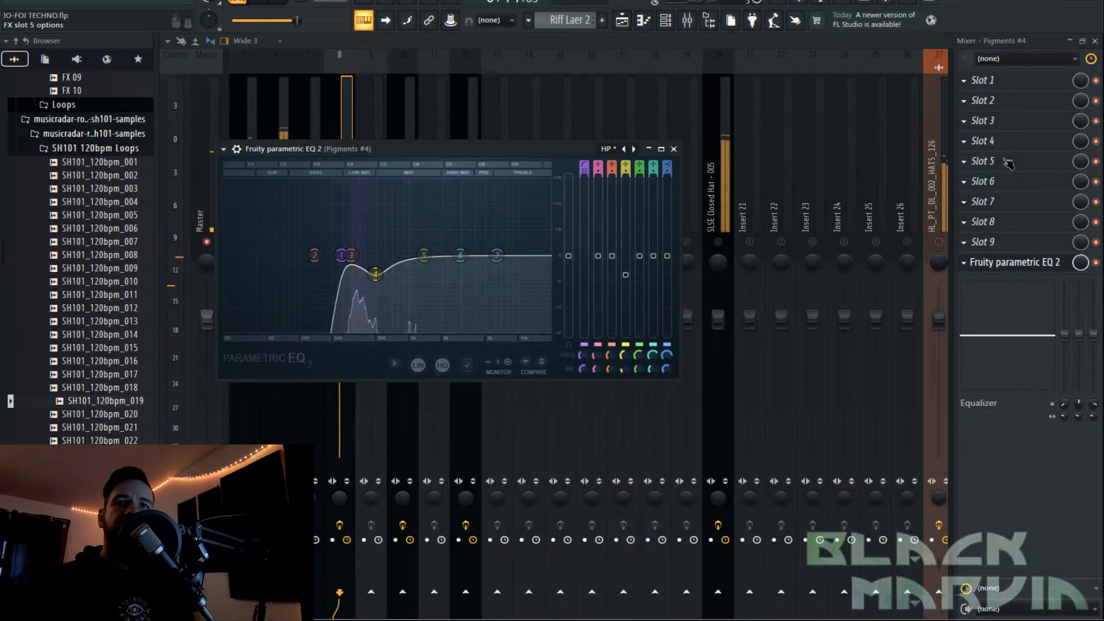
Add Duck to slot 5 of insert 8 with the Synth 3 user preset, and take the insert out of solo.
{"action": "left_click", "coordinate": [1008, 164]}
{"action": "left_click", "coordinate": [278, 37]}
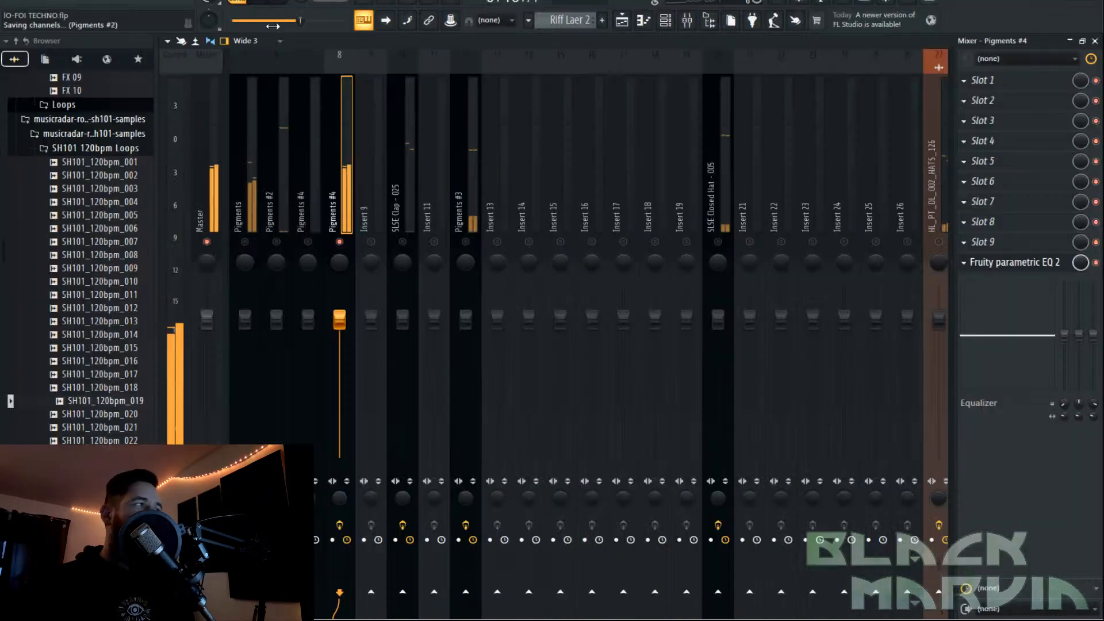
{"action": "left_click", "coordinate": [536, 220]}
{"action": "mouse_move", "coordinate": [519, 248]}
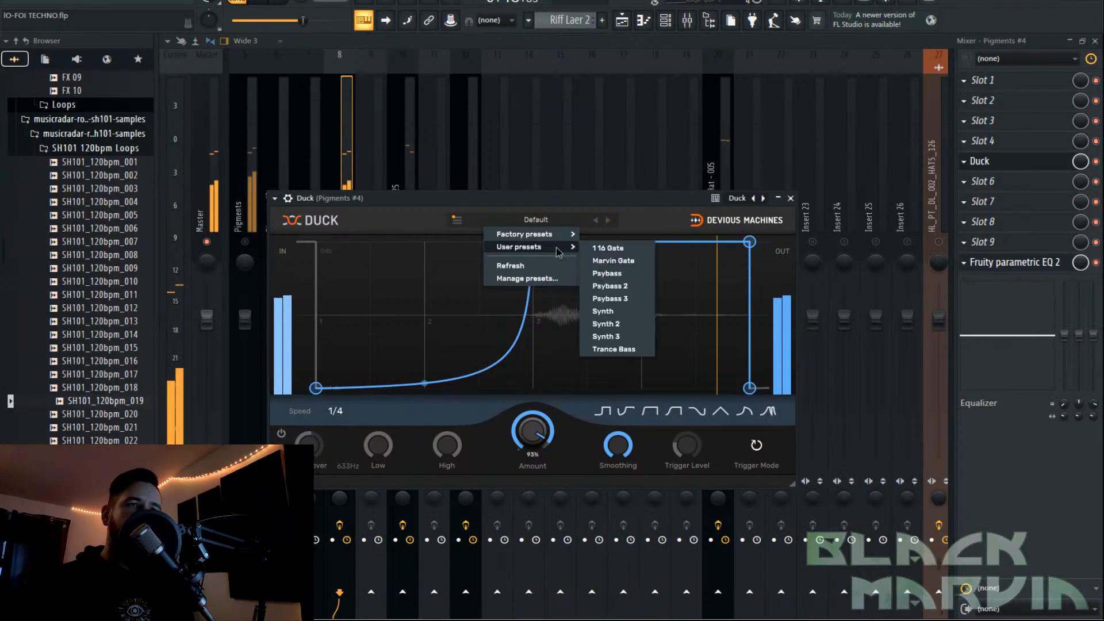
{"action": "left_click", "coordinate": [603, 338]}
{"action": "key", "text": "F5"}
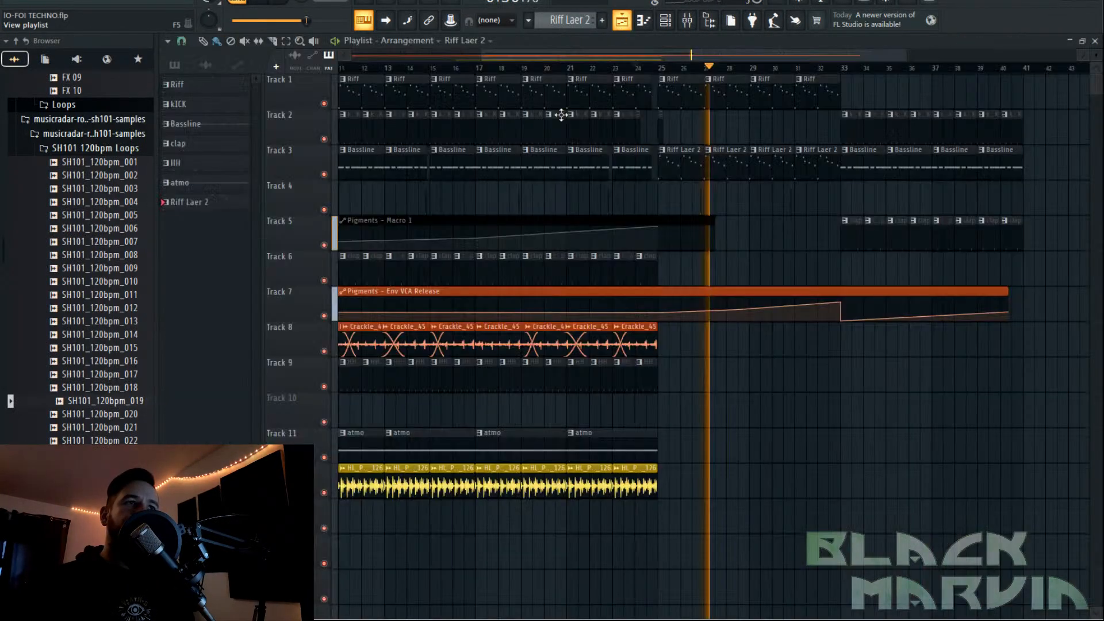
{"action": "key", "text": "F9"}
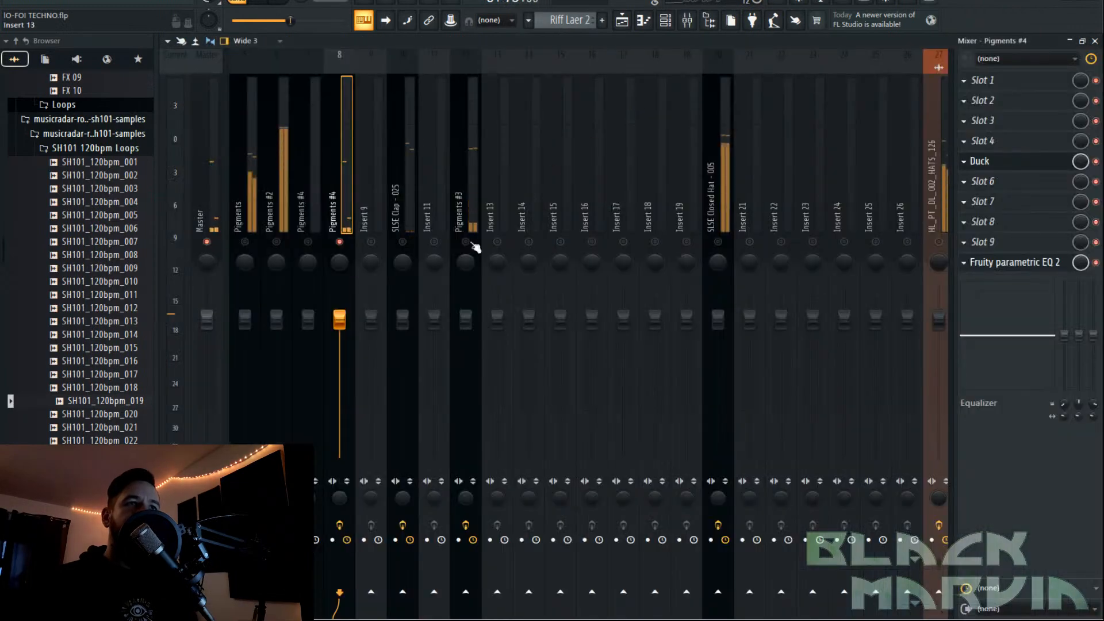
{"action": "right_click", "coordinate": [344, 243]}
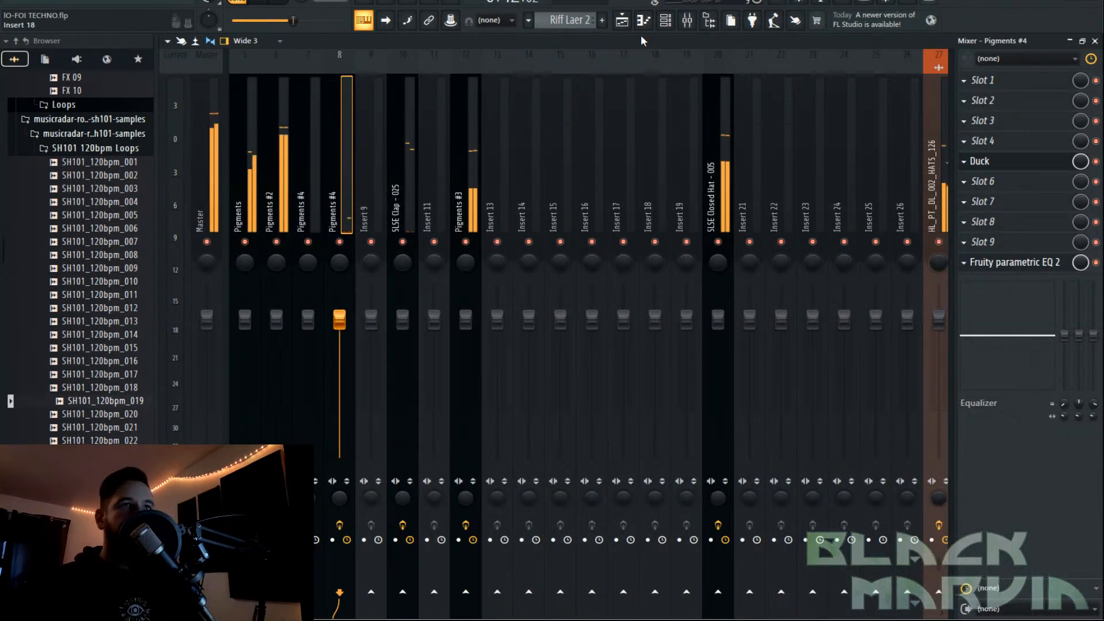
Shorten the last Riff clip on Track 1 and the last Riff Laer 2 clip on Track 3 to end at bar 32.
{"action": "left_click", "coordinate": [627, 22]}
{"action": "left_click_drag", "start_coordinate": [644, 59], "coordinate": [681, 49]}
{"action": "scroll", "coordinate": [638, 66], "scroll_direction": "up", "scroll_amount": 1}
{"action": "scroll", "coordinate": [640, 69], "scroll_direction": "down", "scroll_amount": 2}
{"action": "key", "text": "space"}
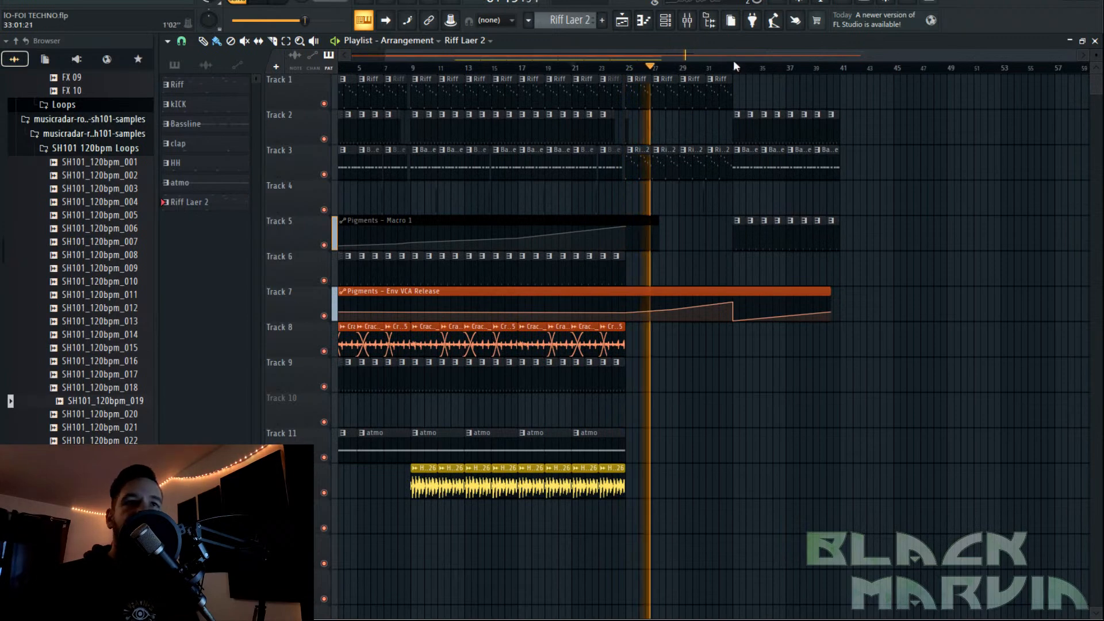
{"action": "scroll", "coordinate": [735, 69], "scroll_direction": "up", "scroll_amount": 2}
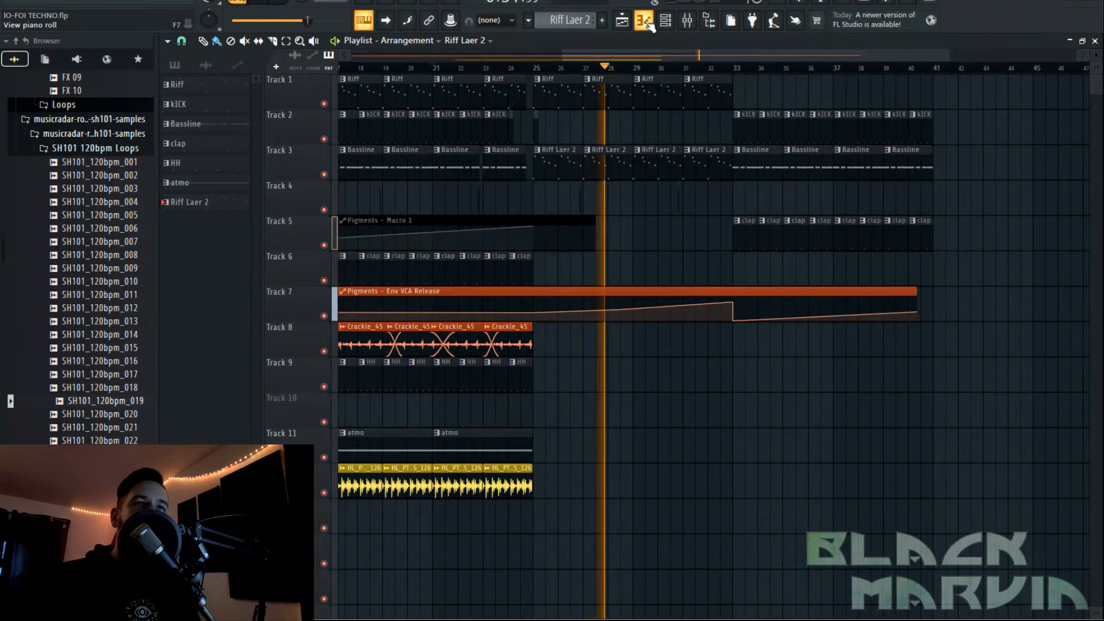
{"action": "scroll", "coordinate": [708, 68], "scroll_direction": "up", "scroll_amount": 2}
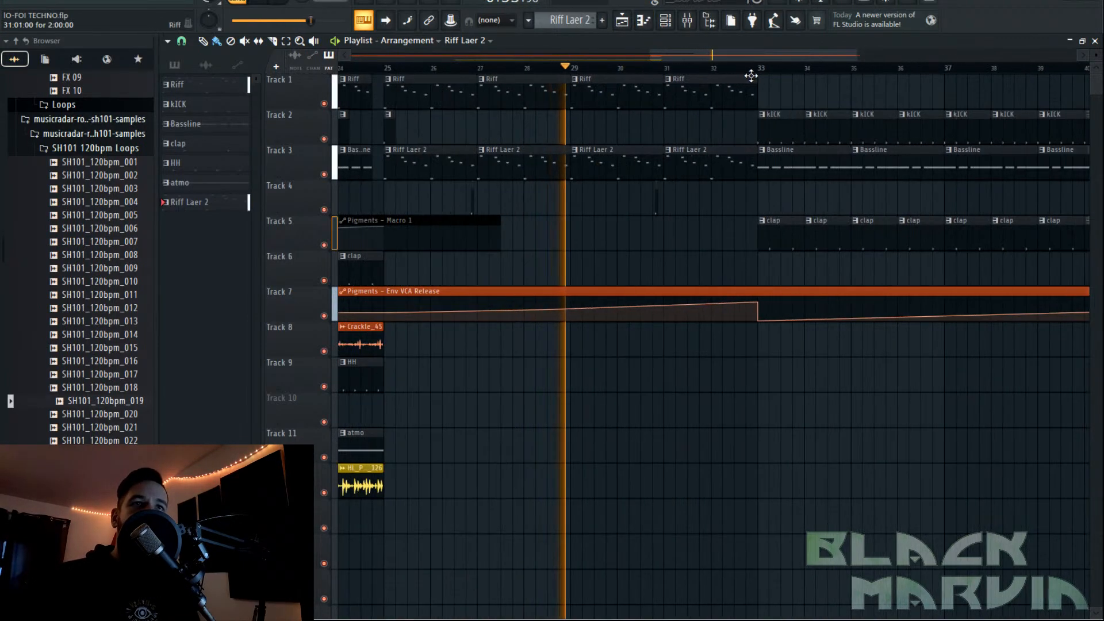
{"action": "left_click_drag", "start_coordinate": [713, 81], "coordinate": [703, 81]}
{"action": "left_click_drag", "start_coordinate": [747, 165], "coordinate": [724, 156]}
Place one-bar atmo pattern clips along Track 8 from bar 32 to bar 41.
{"action": "left_click", "coordinate": [368, 451]}
{"action": "mouse_move", "coordinate": [717, 348]}
{"action": "left_mouse_down"}
{"action": "mouse_move", "coordinate": [906, 355]}
{"action": "mouse_move", "coordinate": [896, 345]}
{"action": "mouse_move", "coordinate": [757, 345]}
{"action": "left_mouse_up"}
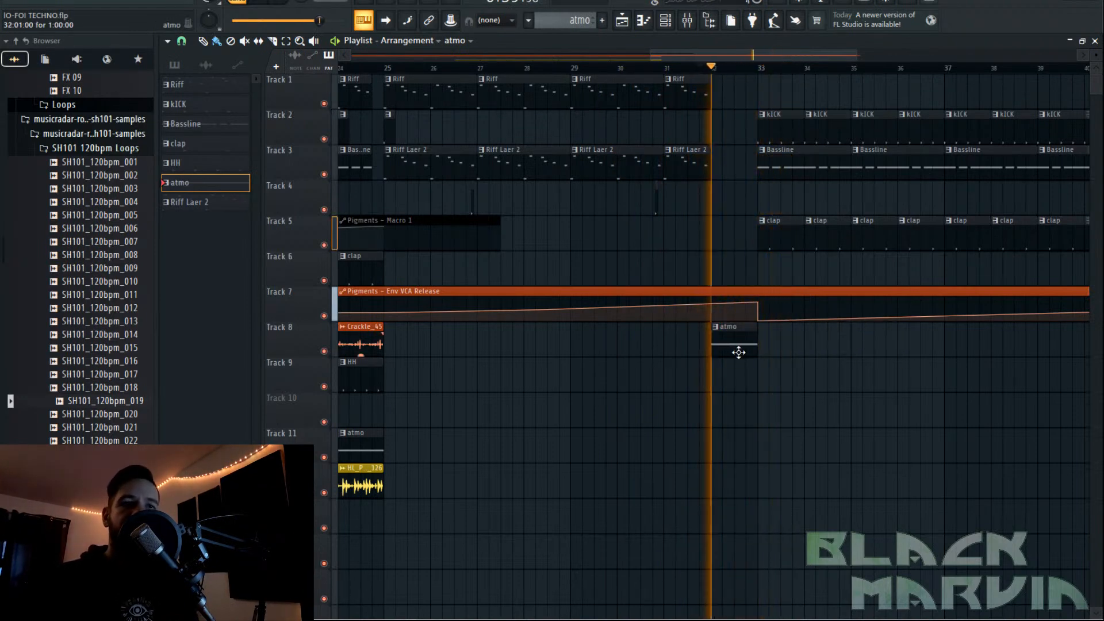
{"action": "left_click", "coordinate": [766, 337]}
{"action": "left_click", "coordinate": [813, 339]}
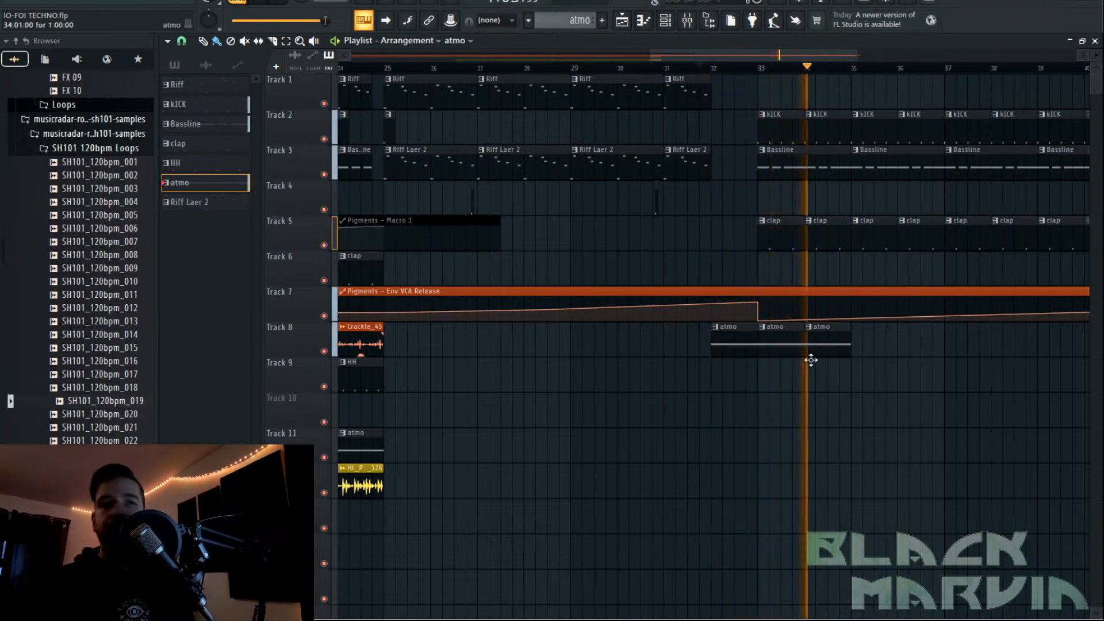
{"action": "left_click_drag", "start_coordinate": [850, 331], "coordinate": [1035, 330]}
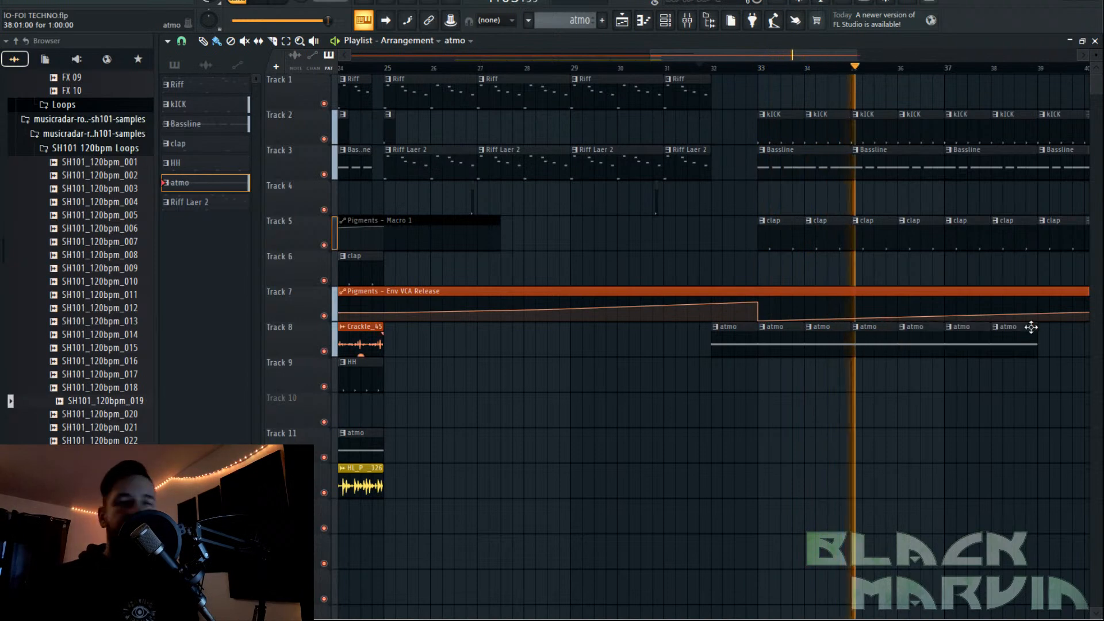
{"action": "scroll", "coordinate": [720, 68], "scroll_direction": "right", "scroll_amount": 4}
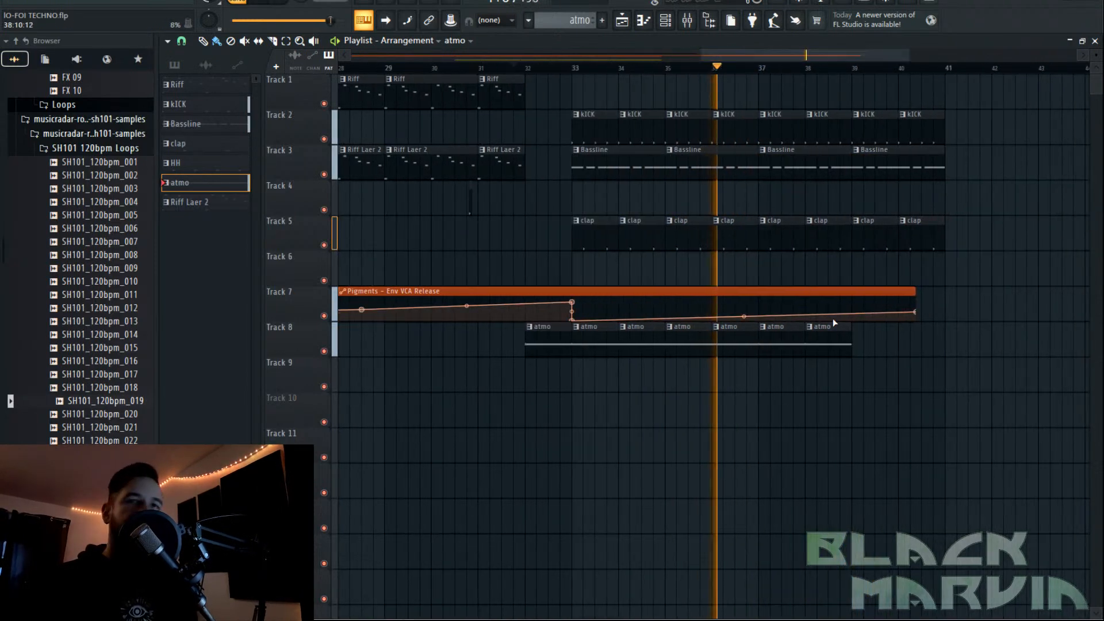
{"action": "left_click_drag", "start_coordinate": [854, 337], "coordinate": [918, 331]}
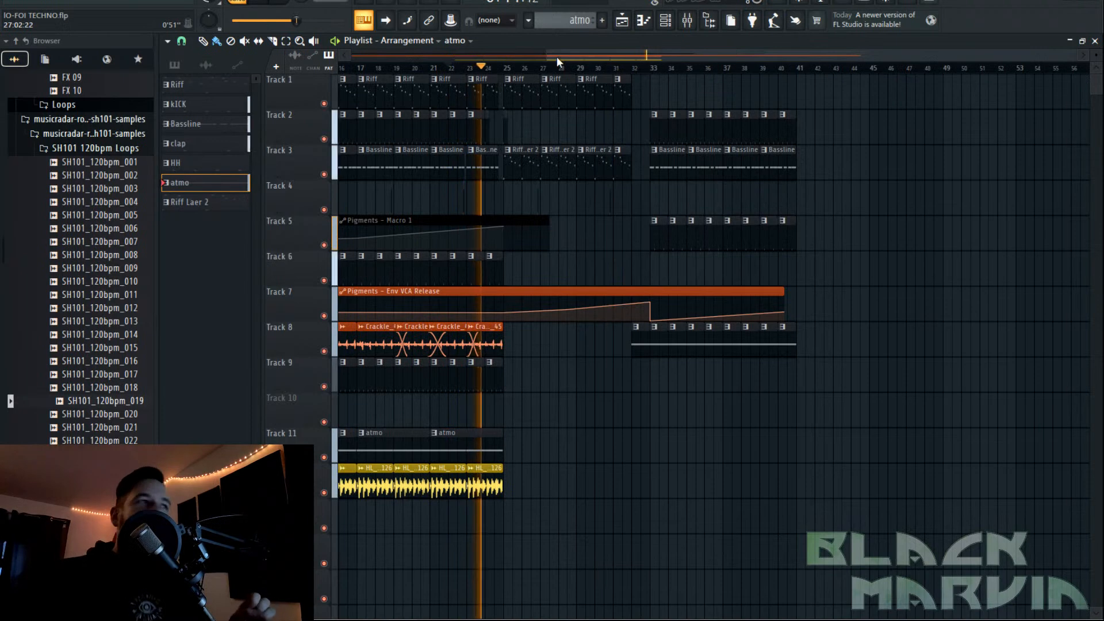
Play the arrangement through the riff break from bar 25 and into bar 33 to check the transition.
{"action": "scroll", "coordinate": [594, 76], "scroll_direction": "down", "scroll_amount": 2}
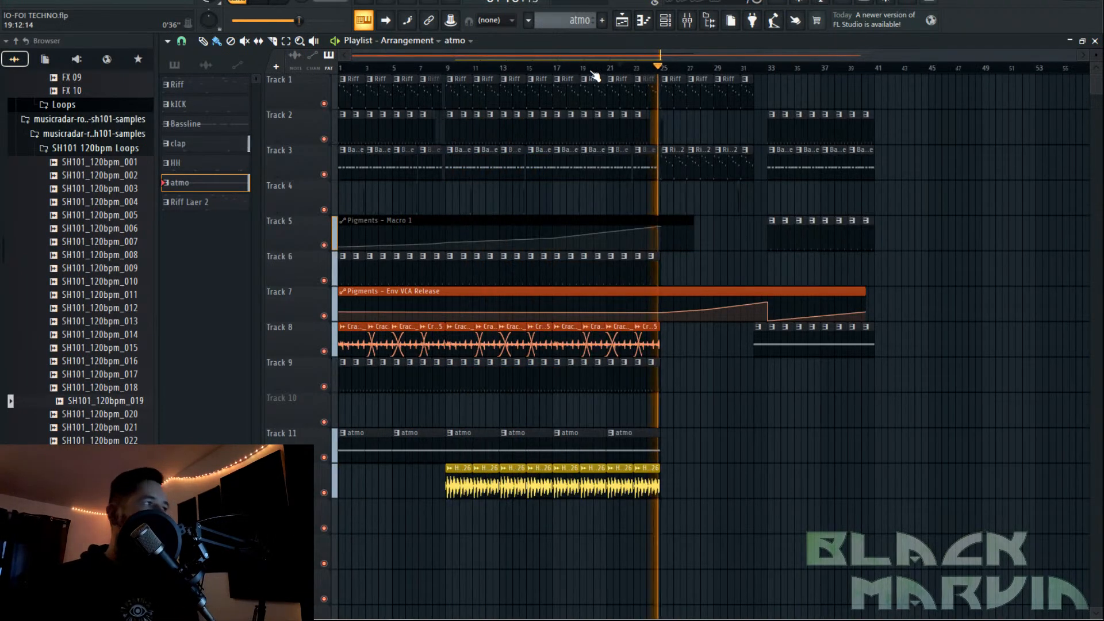
{"action": "scroll", "coordinate": [740, 63], "scroll_direction": "up", "scroll_amount": 3}
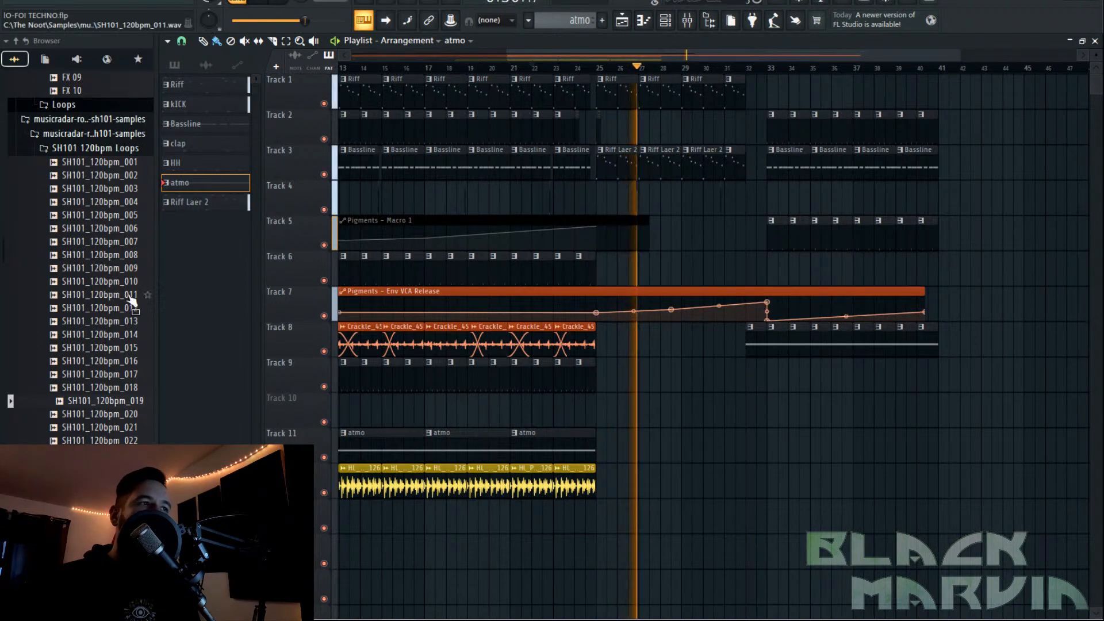
{"action": "left_click", "coordinate": [678, 21]}
{"action": "key", "text": "F6"}
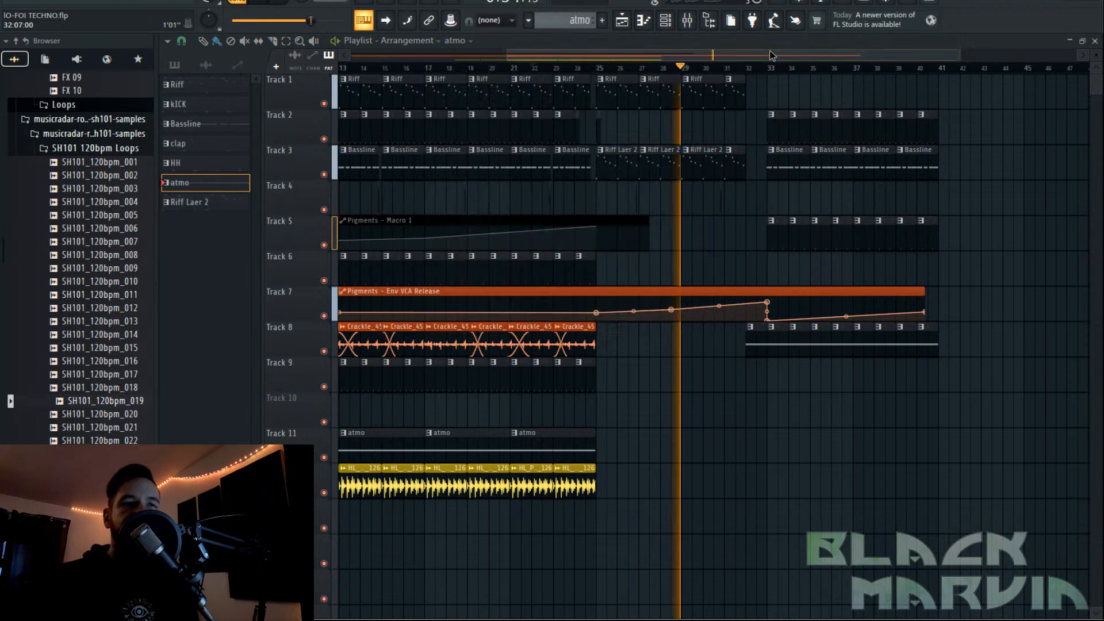
{"action": "left_click_drag", "start_coordinate": [762, 55], "coordinate": [813, 54]}
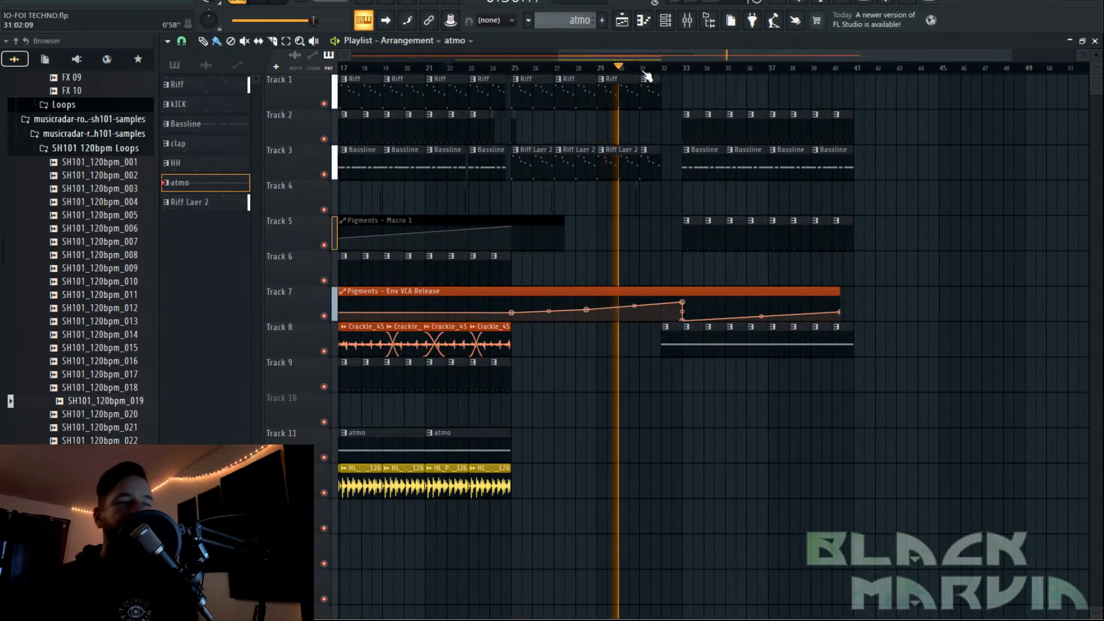
{"action": "scroll", "coordinate": [646, 77], "scroll_direction": "up", "scroll_amount": 5}
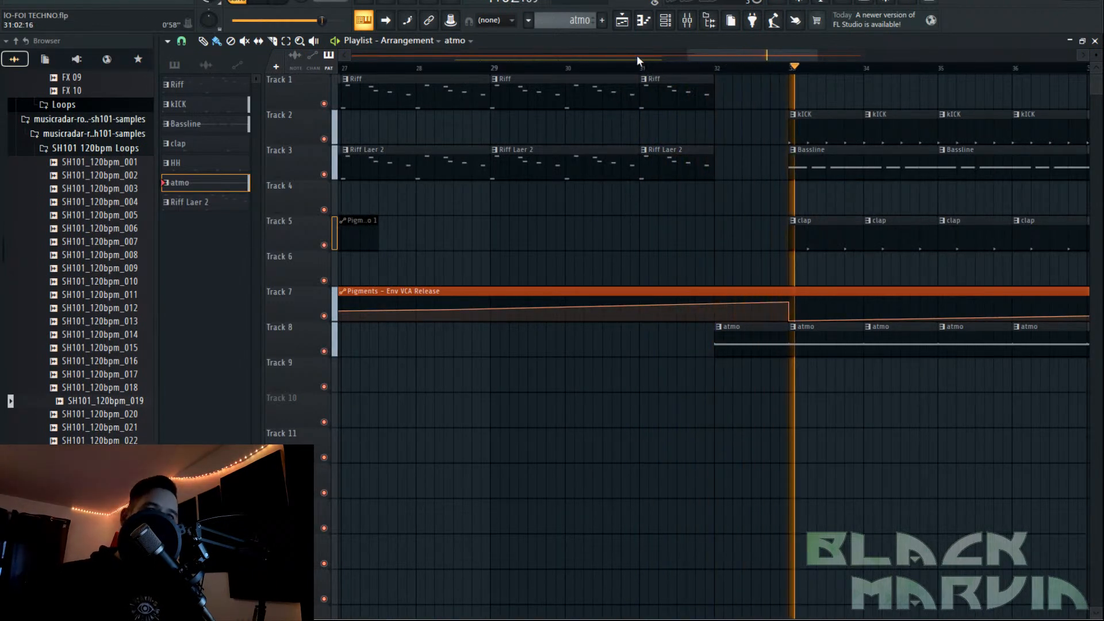
{"action": "scroll", "coordinate": [639, 57], "scroll_direction": "down", "scroll_amount": 3}
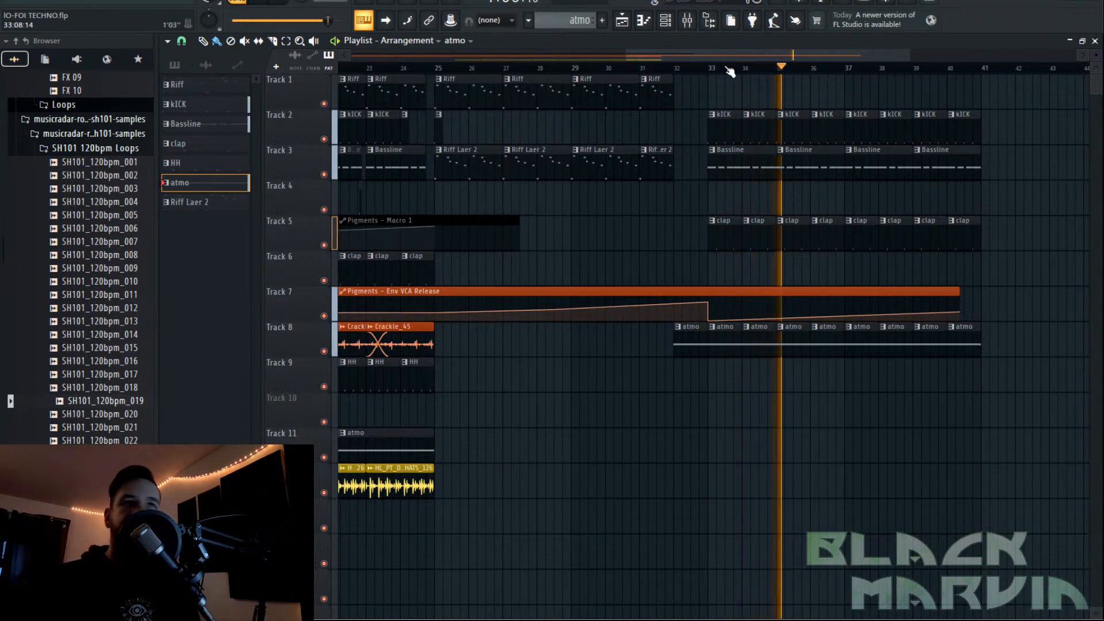
Solo the Pigments #3 insert, add Multipass to its slot 6, and put a Haas effect on Band 3.
{"action": "key", "text": "F9"}
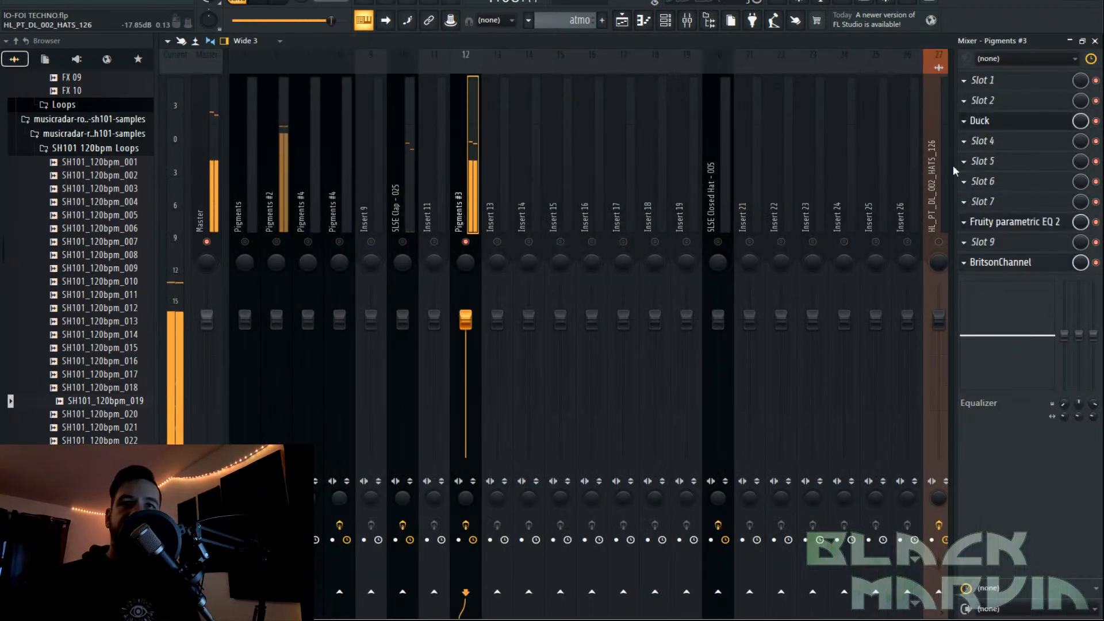
{"action": "key", "text": "F8"}
{"action": "left_click_drag", "start_coordinate": [737, 140], "coordinate": [773, 210]}
{"action": "key", "text": "F8"}
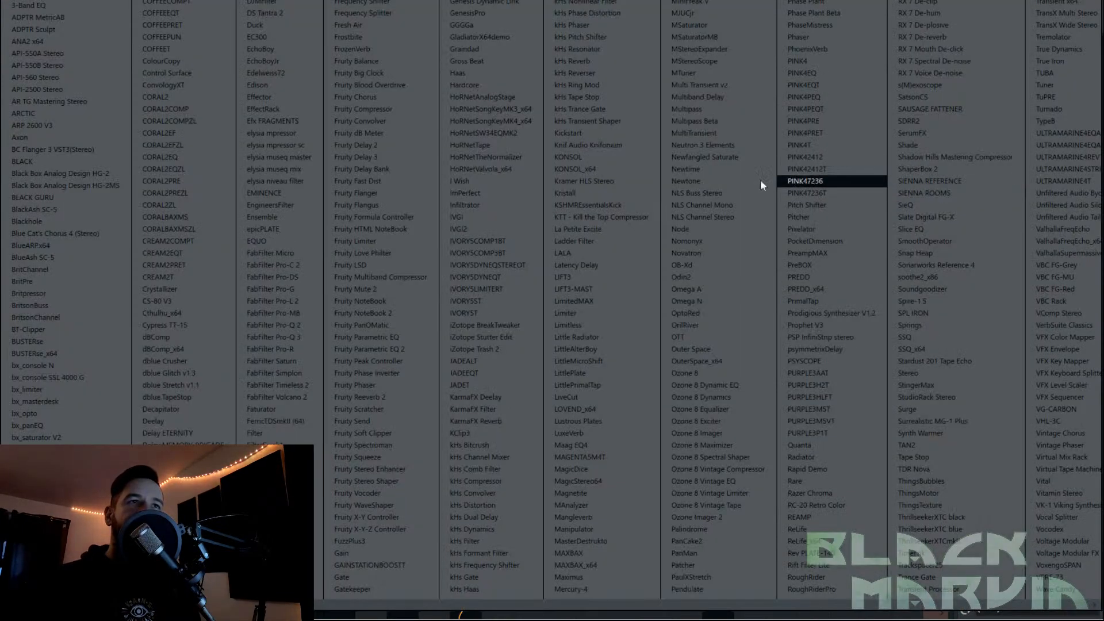
{"action": "left_click_drag", "start_coordinate": [703, 108], "coordinate": [623, 283]}
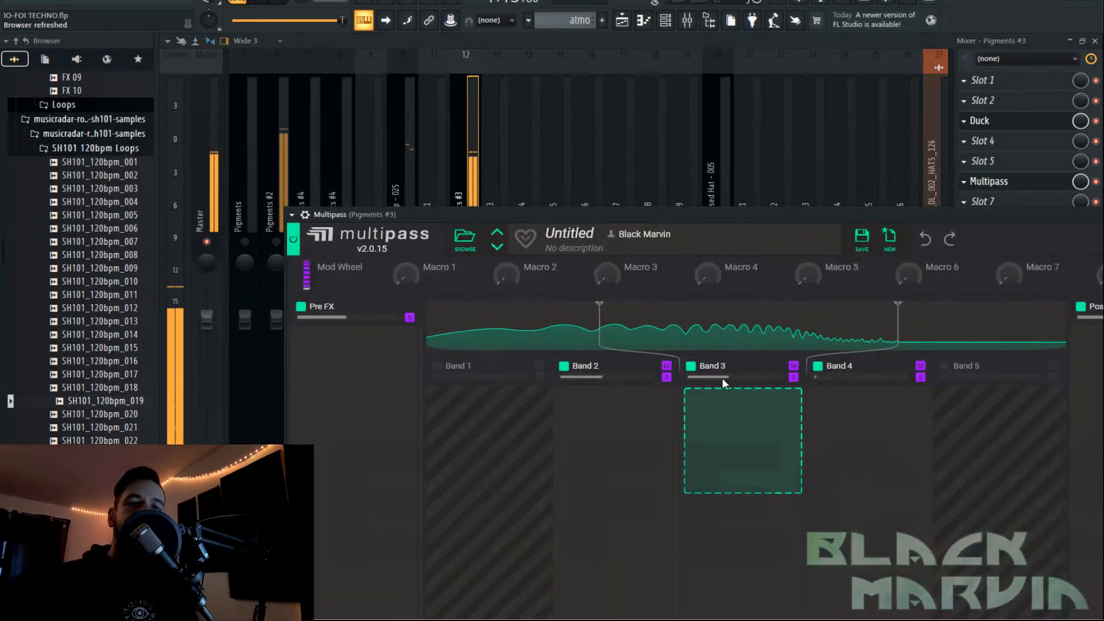
{"action": "left_click", "coordinate": [708, 397]}
{"action": "left_click", "coordinate": [827, 518]}
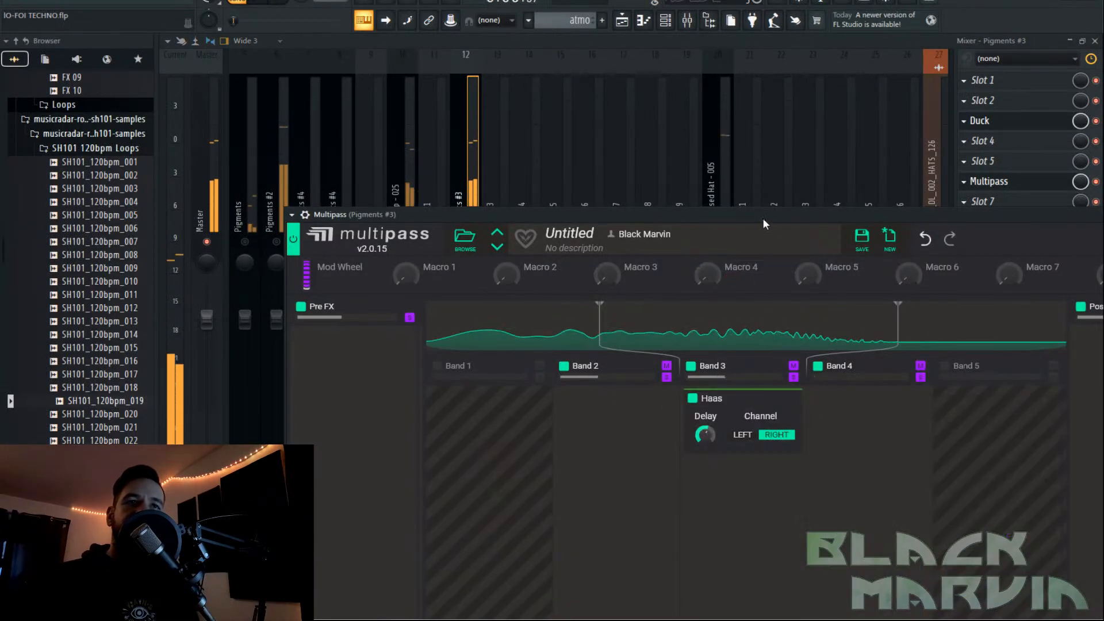
Increase the Band 3 Haas delay, and copy the Haas effect to Band 4 with its channel set to LEFT.
{"action": "left_click_drag", "start_coordinate": [760, 215], "coordinate": [741, 125]}
{"action": "left_click_drag", "start_coordinate": [686, 344], "coordinate": [690, 346]}
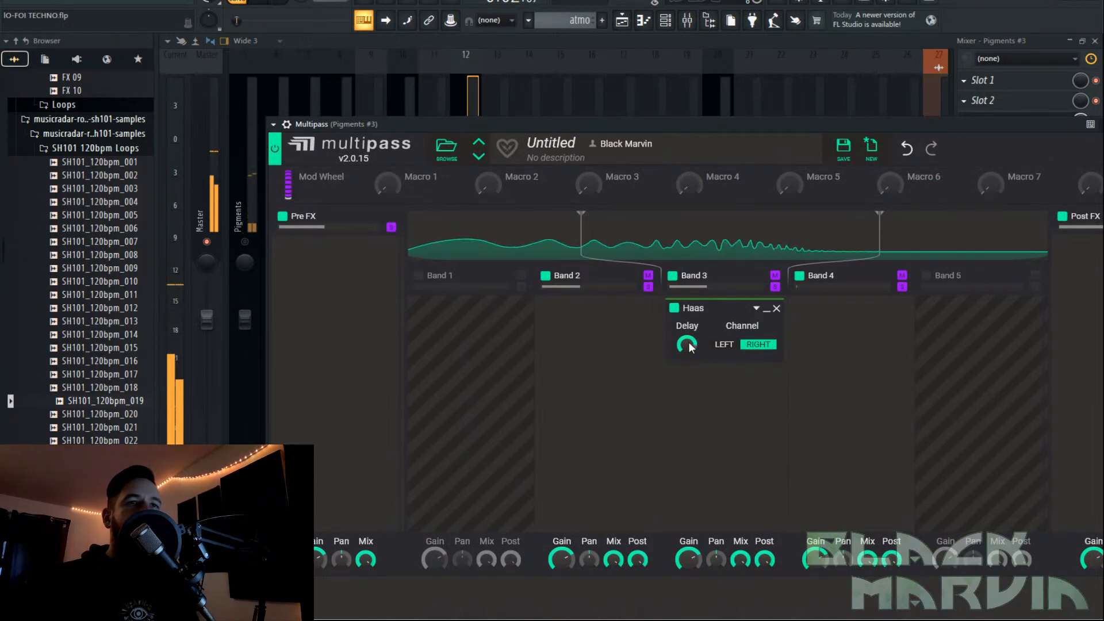
{"action": "left_click_drag", "start_coordinate": [712, 310], "coordinate": [845, 311]}
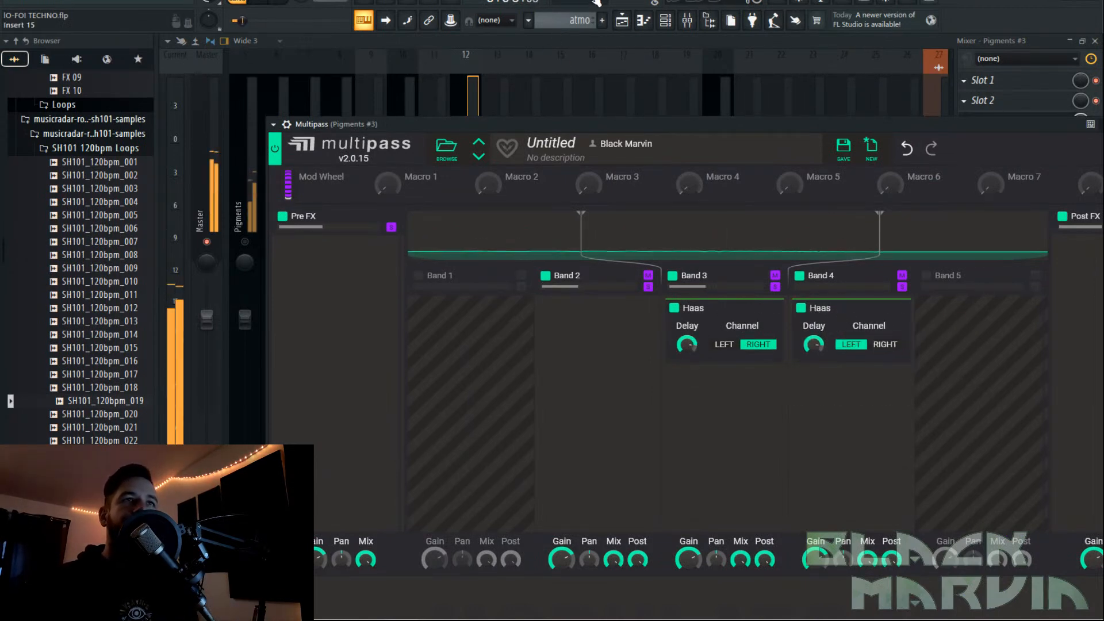
Play the arrangement from bar 17 and check the insert levels in the mixer.
{"action": "left_click", "coordinate": [621, 20]}
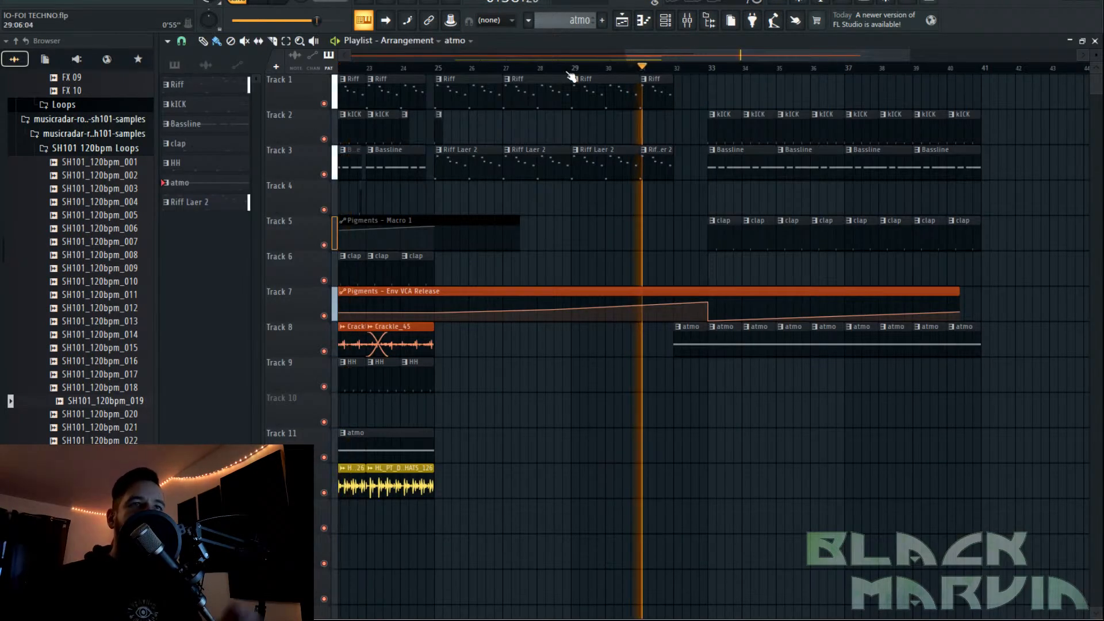
{"action": "left_click", "coordinate": [405, 69]}
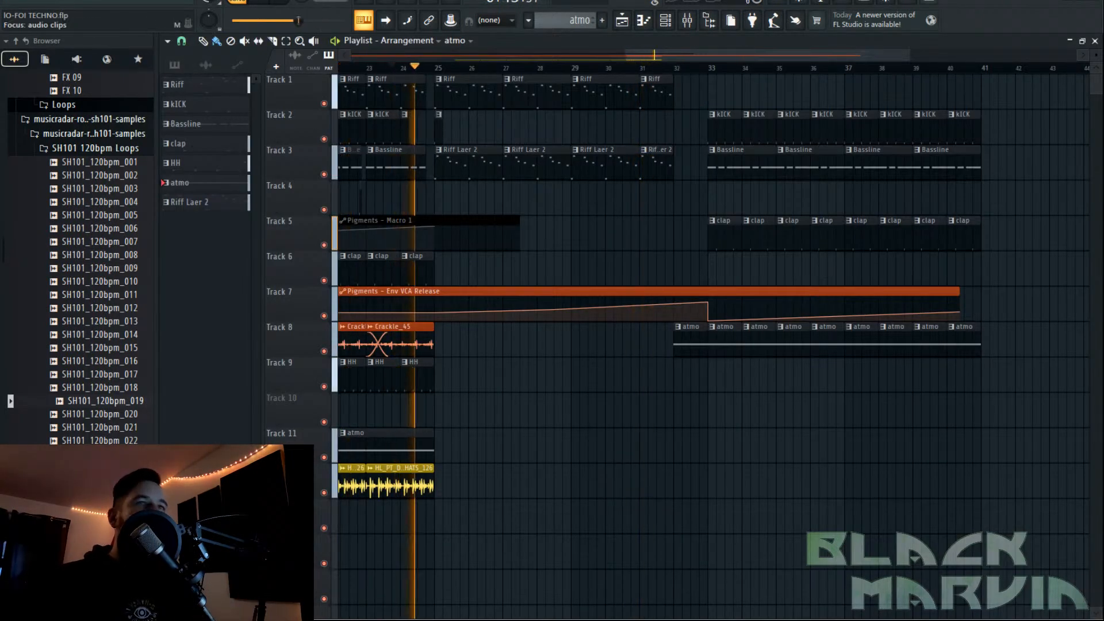
{"action": "left_click_drag", "start_coordinate": [626, 54], "coordinate": [502, 55]}
{"action": "left_click", "coordinate": [502, 71]}
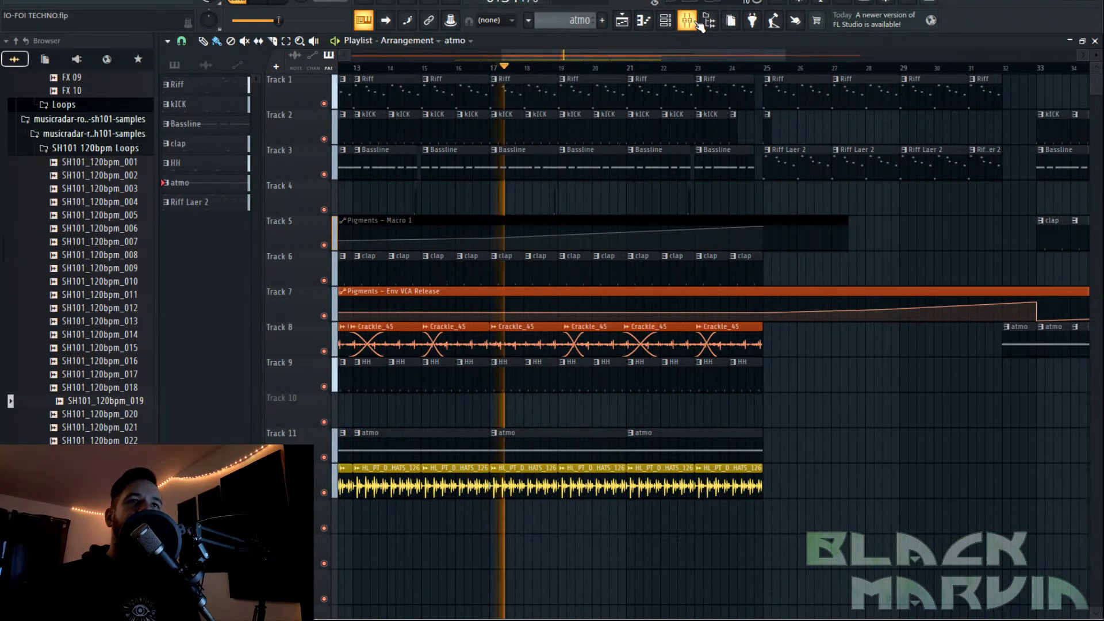
{"action": "key", "text": "F9"}
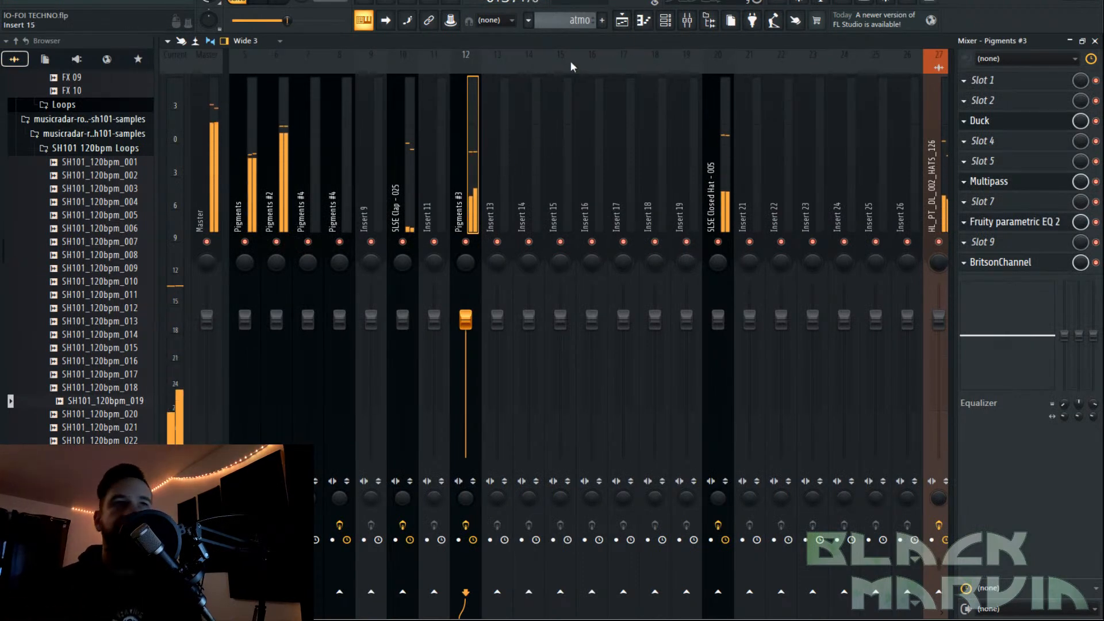
{"action": "left_click", "coordinate": [622, 21]}
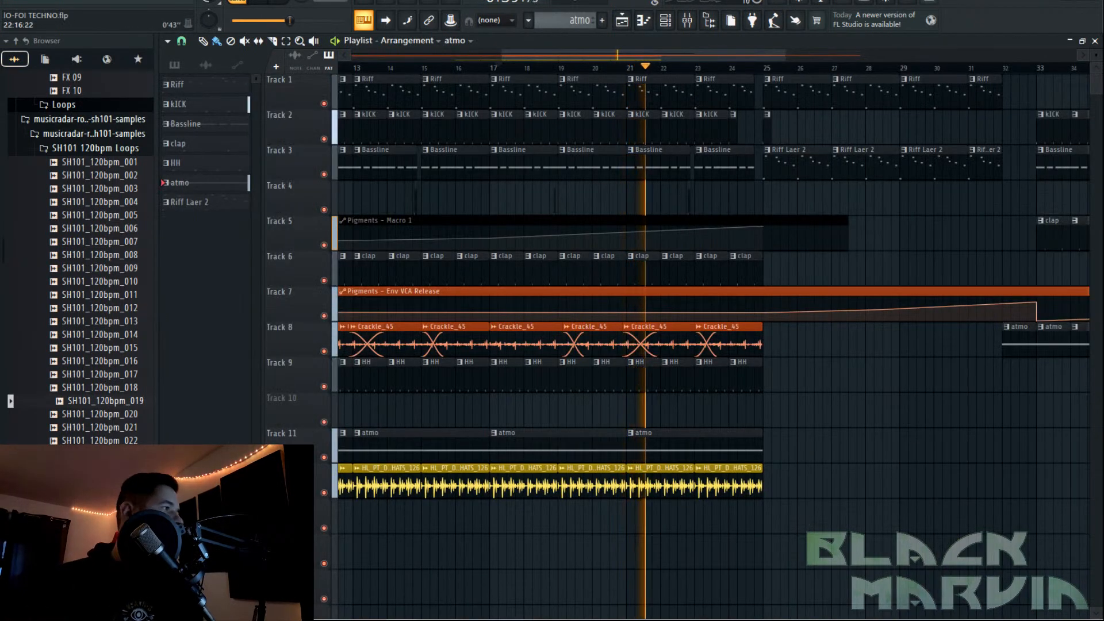
Place two short kICK clips on Track 4 within the last beat before bar 25.
{"action": "left_click_drag", "start_coordinate": [702, 53], "coordinate": [803, 44]}
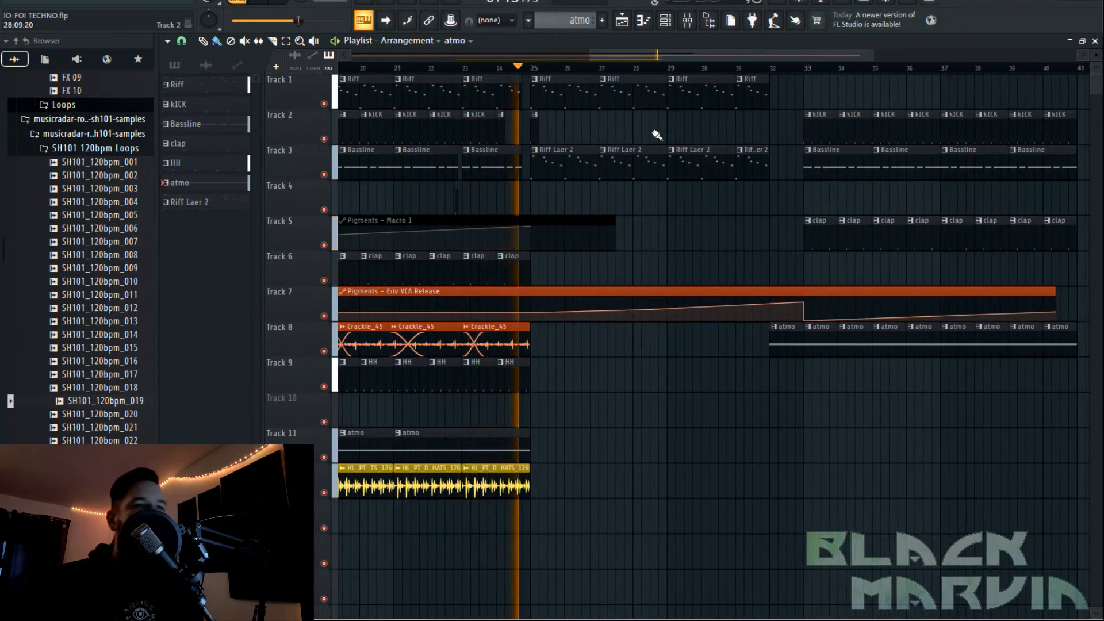
{"action": "scroll", "coordinate": [566, 71], "scroll_direction": "up", "scroll_amount": 1}
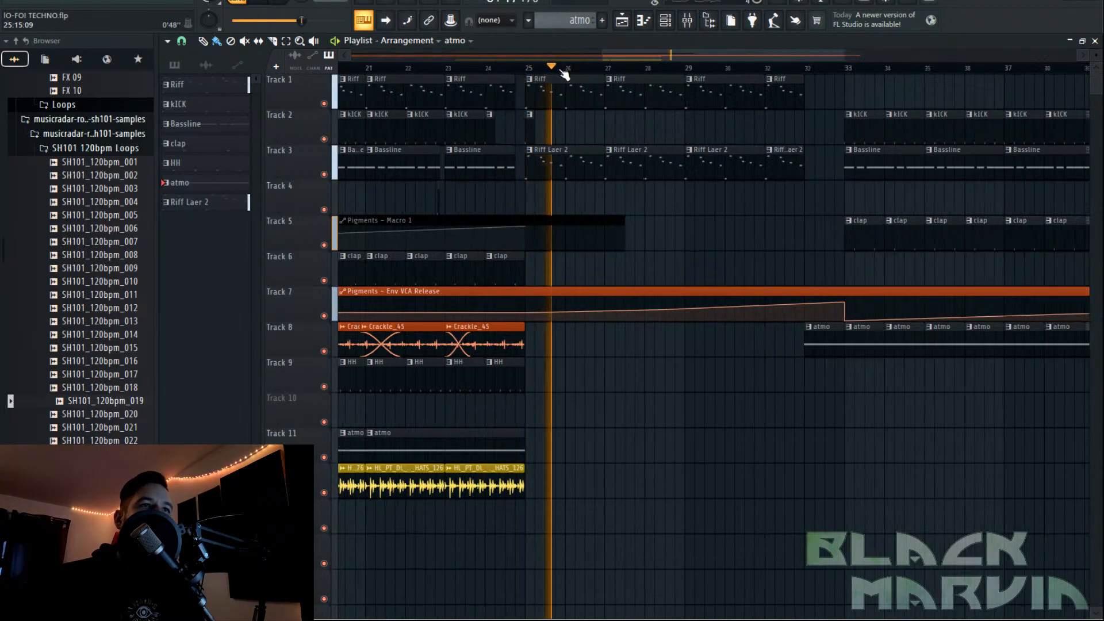
{"action": "scroll", "coordinate": [566, 71], "scroll_direction": "up", "scroll_amount": 2}
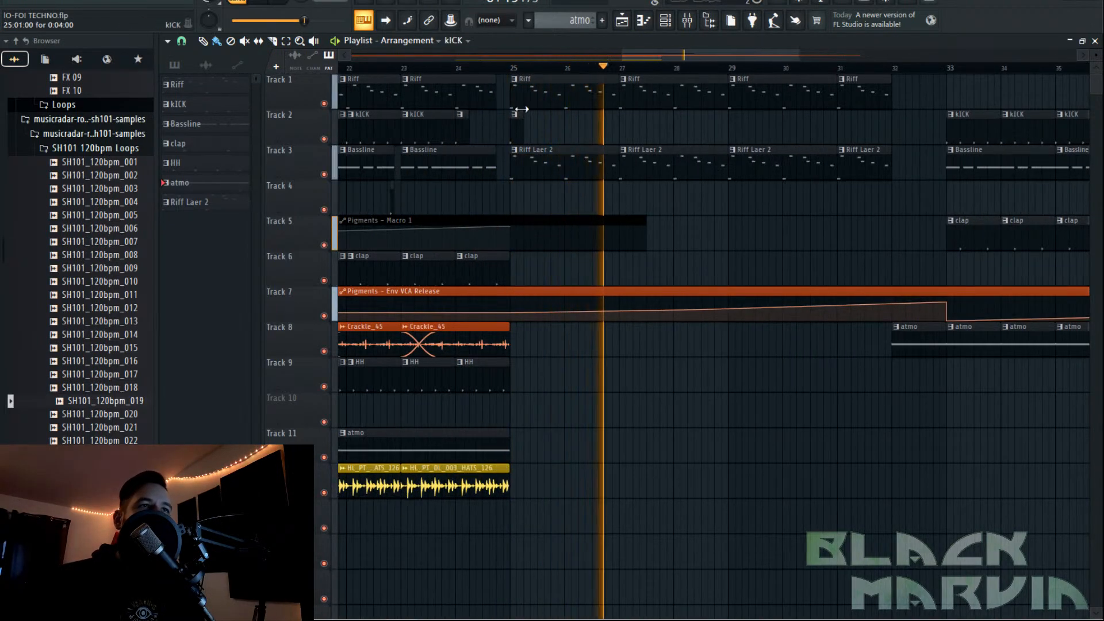
{"action": "scroll", "coordinate": [505, 75], "scroll_direction": "up", "scroll_amount": 6}
{"action": "left_click", "coordinate": [510, 207]}
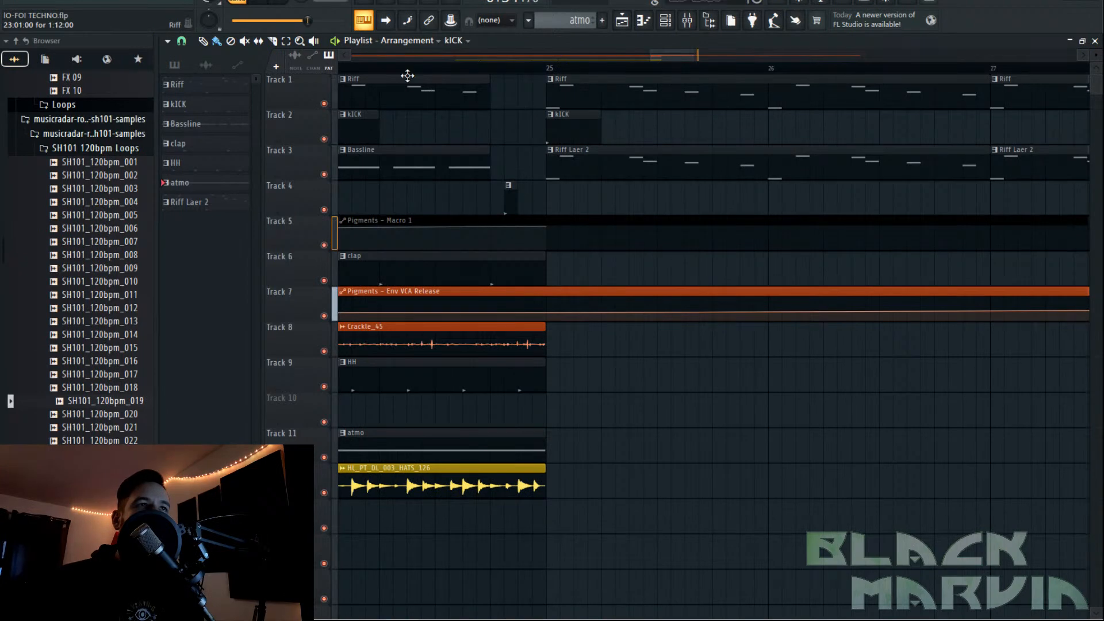
{"action": "left_click", "coordinate": [511, 204]}
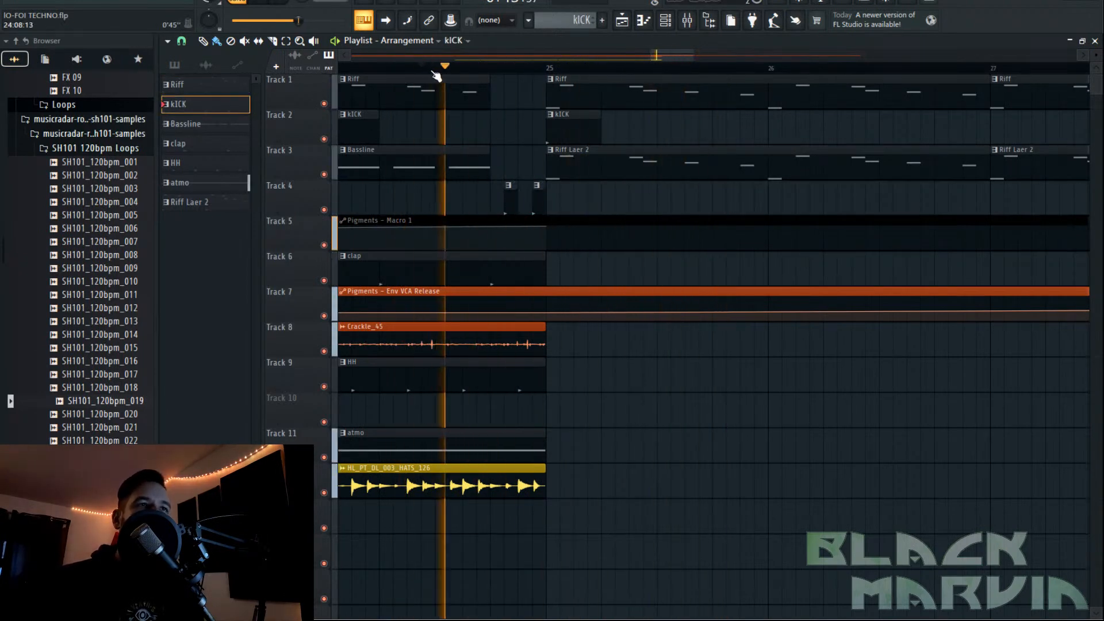
Reposition the two short Track 4 kick clips to the start and midpoint of bar 24's last beat, and save the project.
{"action": "scroll", "coordinate": [460, 67], "scroll_direction": "down", "scroll_amount": 3}
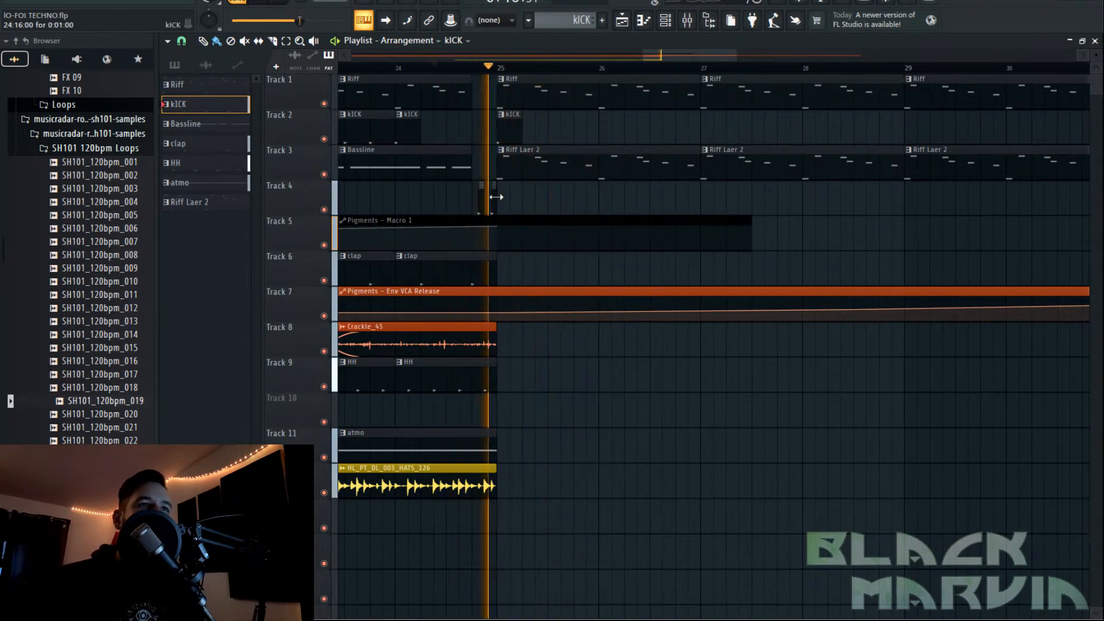
{"action": "scroll", "coordinate": [404, 68], "scroll_direction": "up", "scroll_amount": 3}
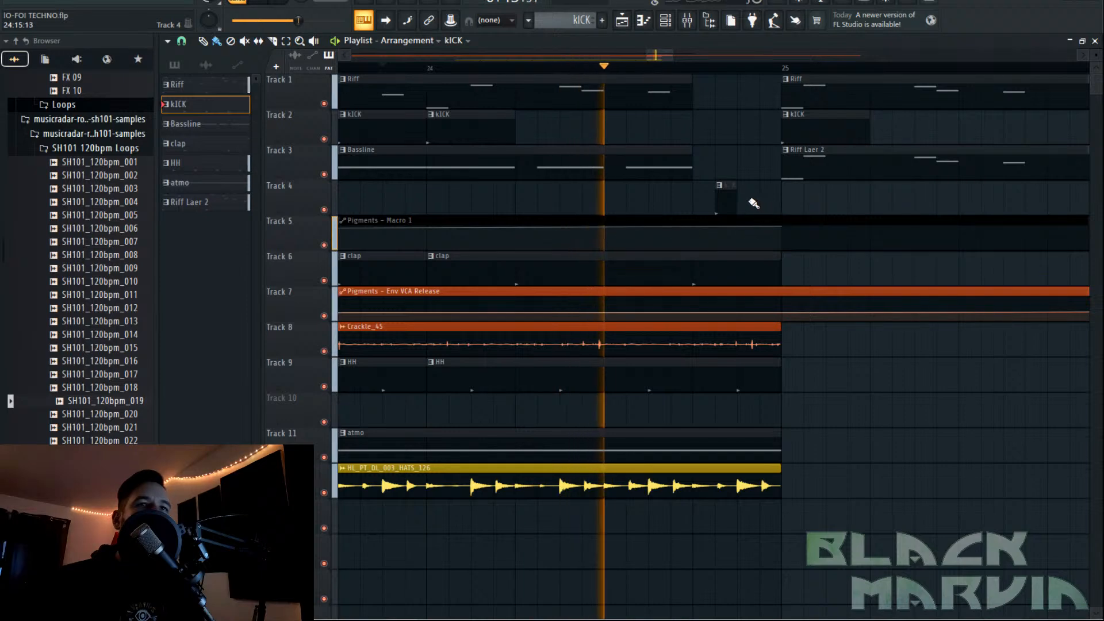
{"action": "left_click_drag", "start_coordinate": [723, 198], "coordinate": [701, 200]}
{"action": "scroll", "coordinate": [582, 72], "scroll_direction": "down", "scroll_amount": 3}
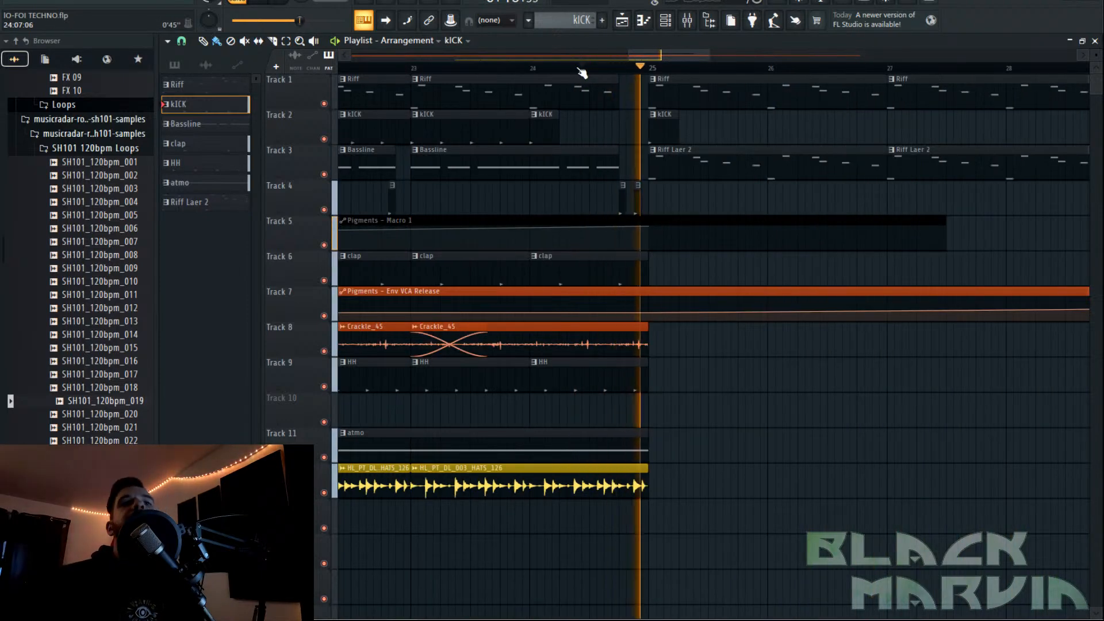
{"action": "key", "text": "ctrl+s"}
Extend the Pigments Macro 1 automation clip on Track 5 past bar 32 and add points for a gradual rise from bar 25 to bar 32.
{"action": "left_click_drag", "start_coordinate": [692, 55], "coordinate": [696, 54]}
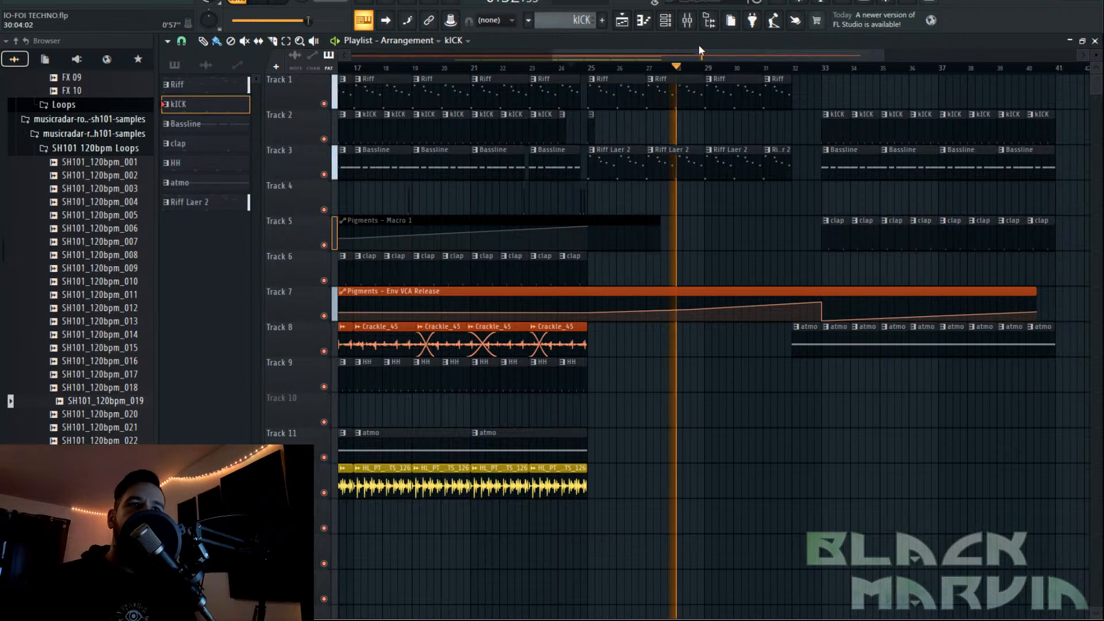
{"action": "left_click", "coordinate": [544, 68]}
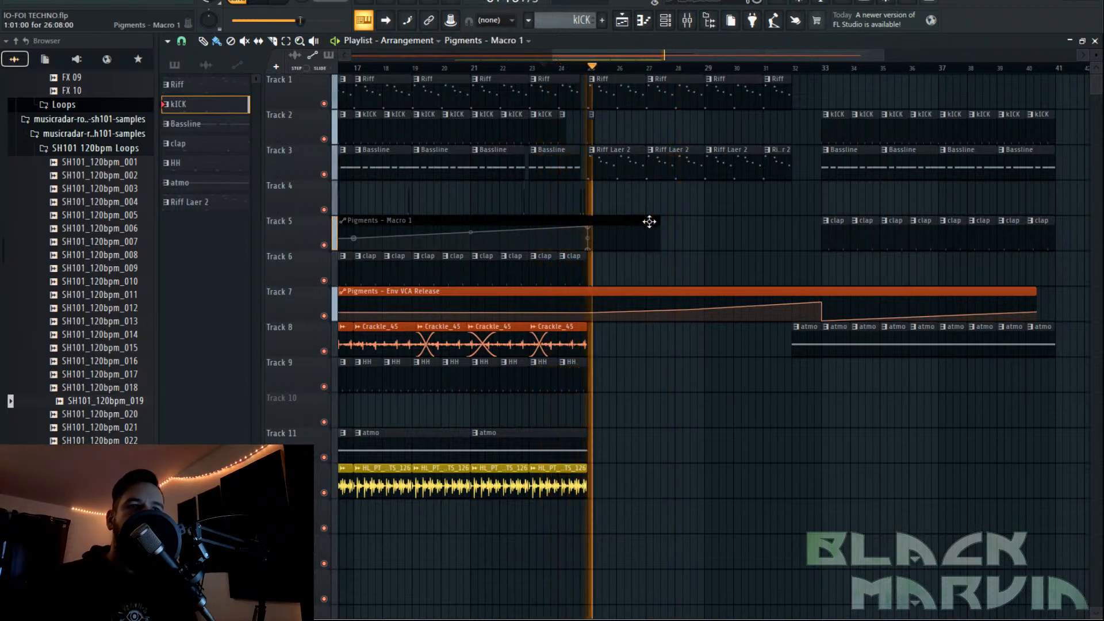
{"action": "left_click_drag", "start_coordinate": [656, 220], "coordinate": [777, 220]}
{"action": "right_click", "coordinate": [706, 240]}
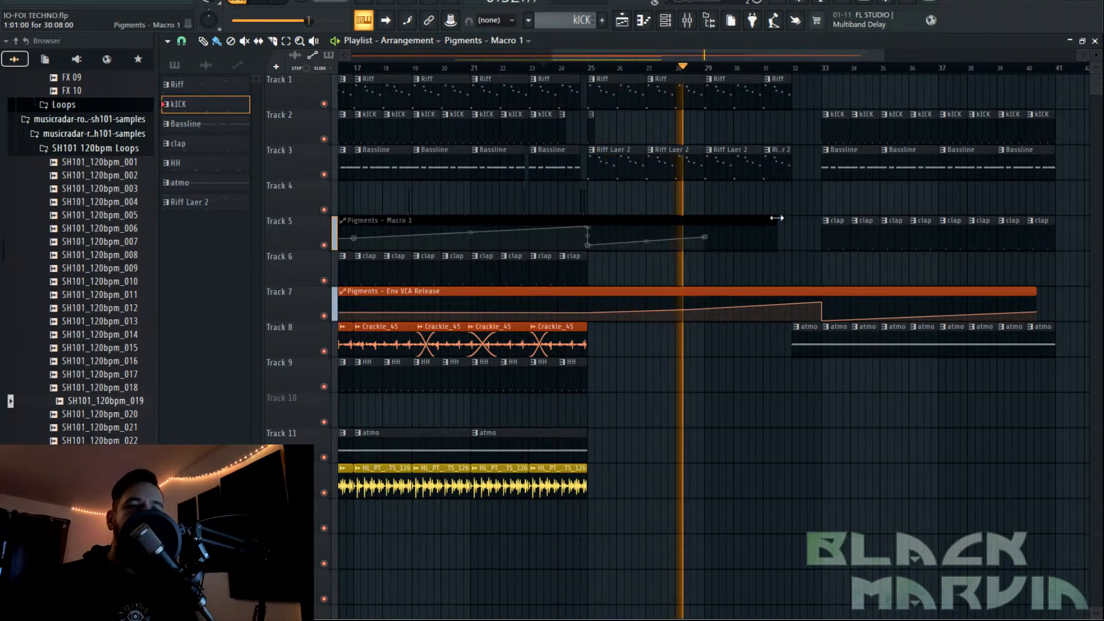
{"action": "left_click_drag", "start_coordinate": [777, 220], "coordinate": [850, 219]}
{"action": "left_click_drag", "start_coordinate": [653, 243], "coordinate": [653, 241]}
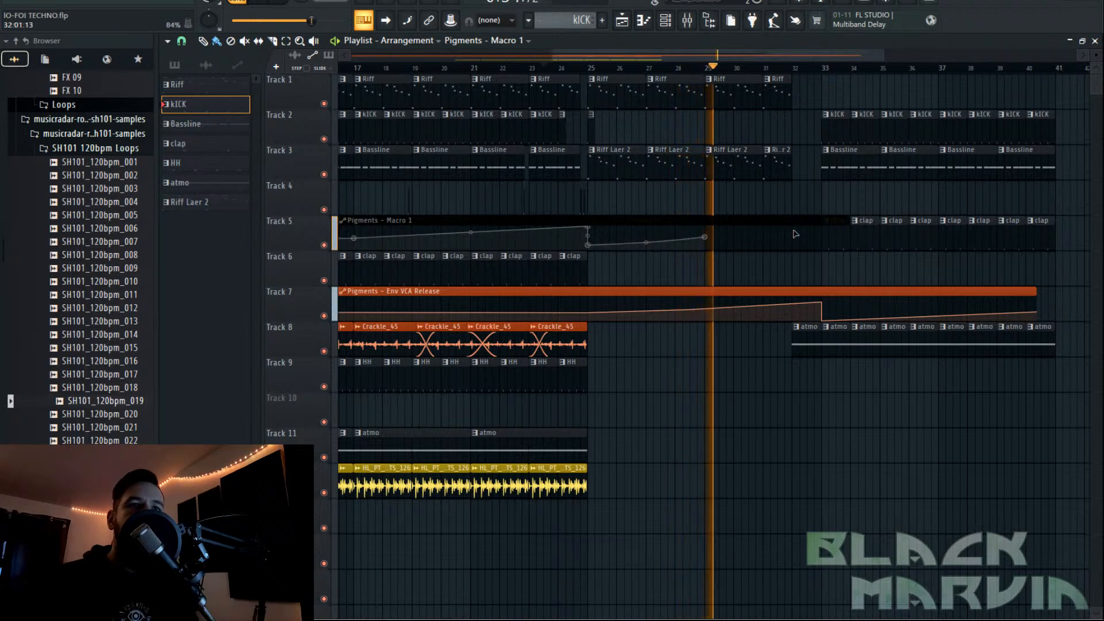
Transpose the notes of the Riff pattern down one octave and check the mixer levels during playback.
{"action": "double_click", "coordinate": [429, 92]}
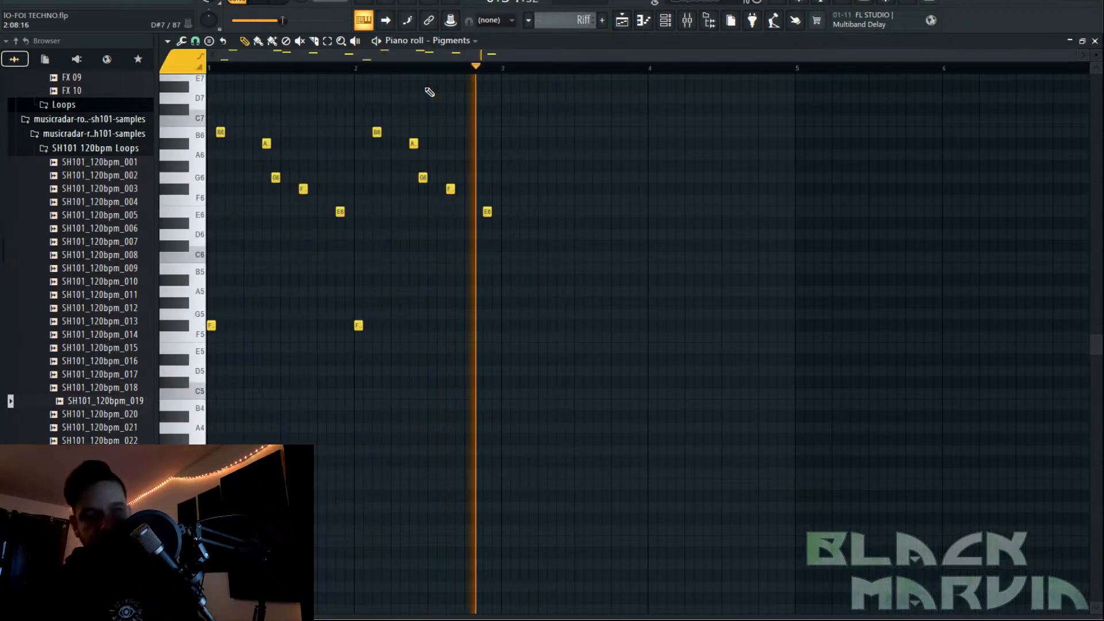
{"action": "key", "text": "ctrl+Down"}
{"action": "key", "text": "F5"}
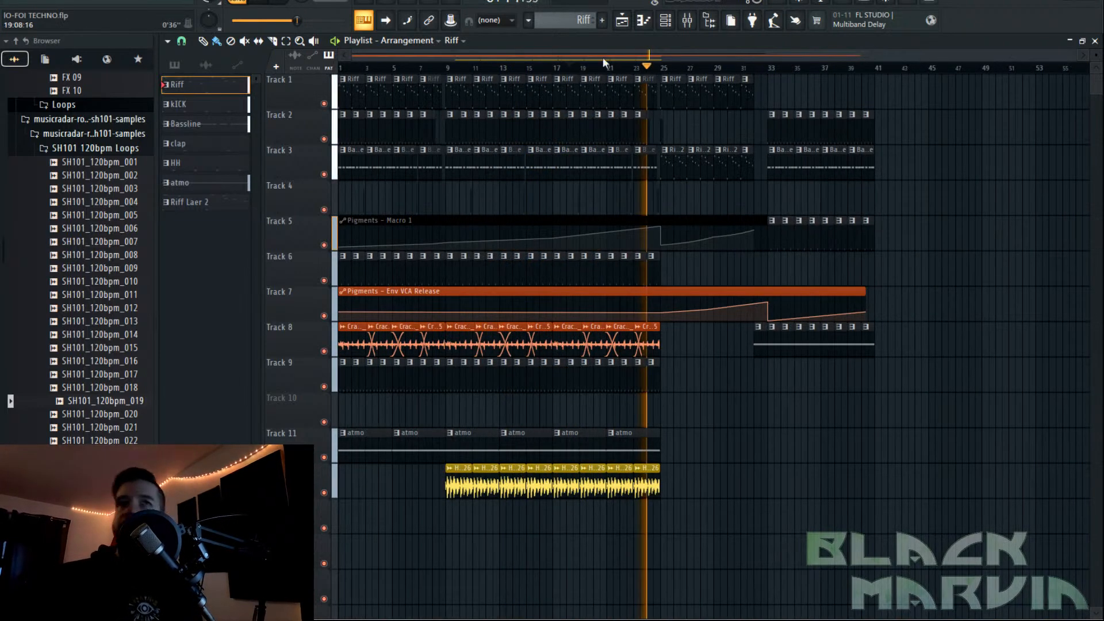
{"action": "key", "text": "F9"}
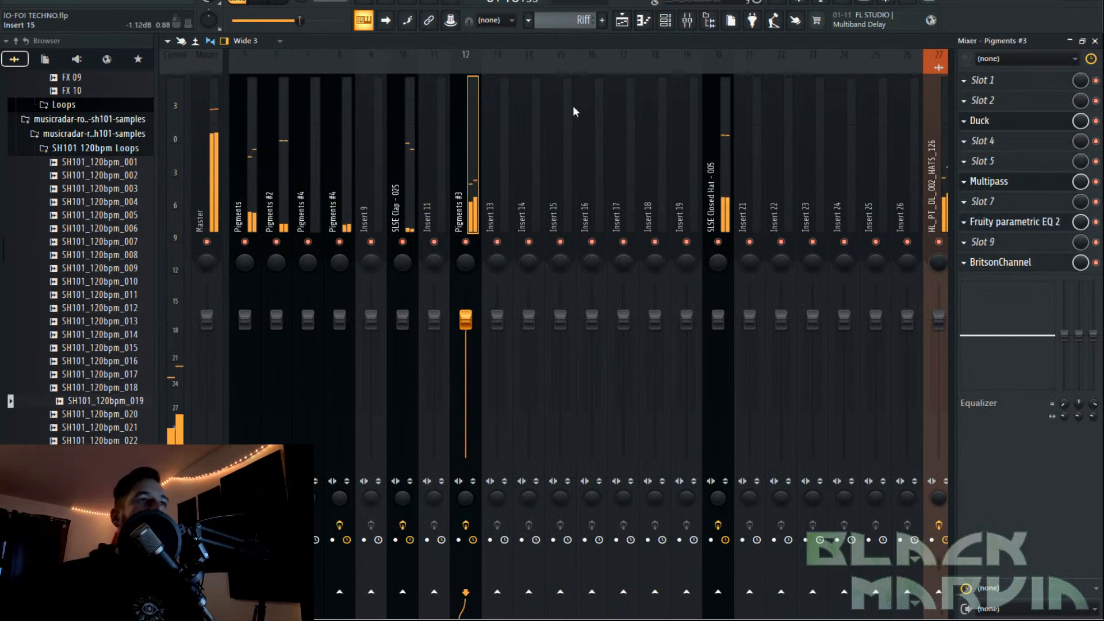
{"action": "left_click", "coordinate": [632, 29]}
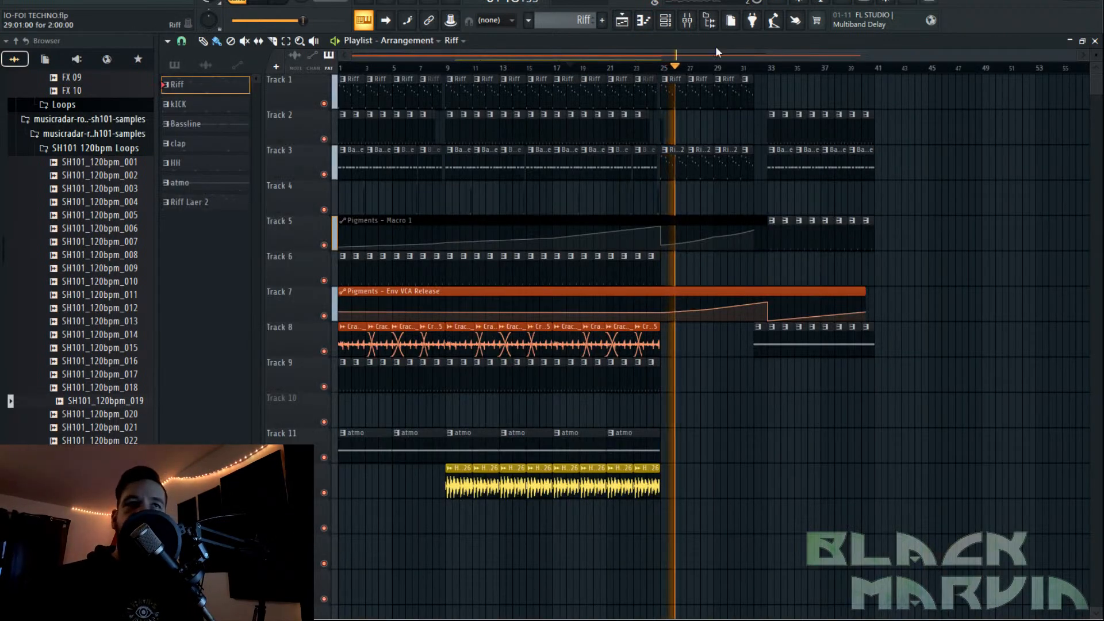
Transpose the notes of the Riff Laer 2 pattern up one octave for the Pigments #4 channel.
{"action": "left_click", "coordinate": [665, 20]}
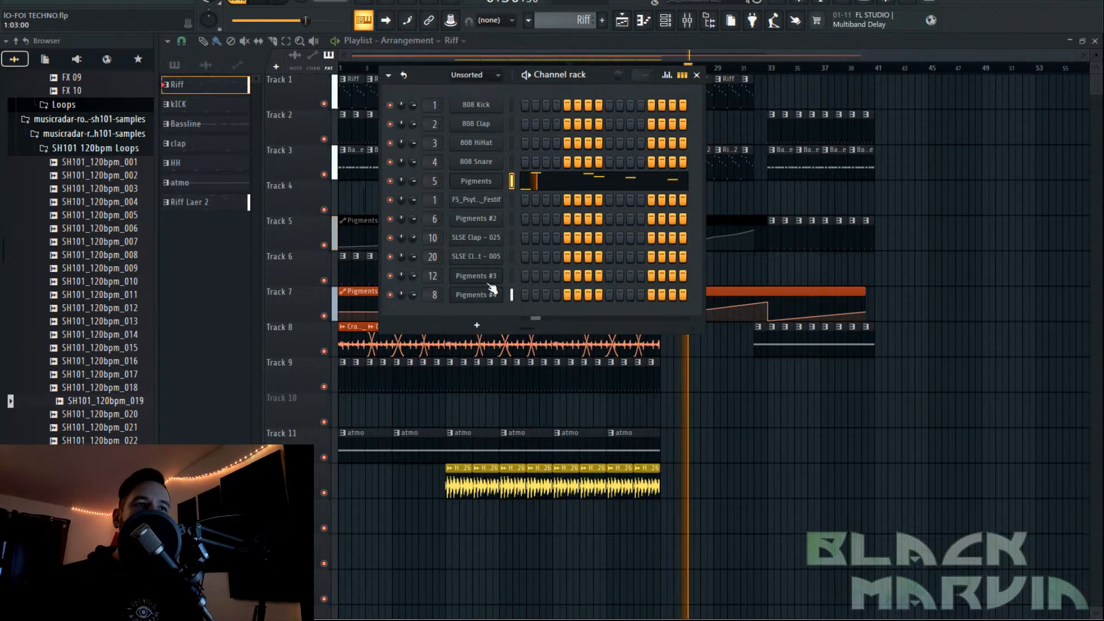
{"action": "double_click", "coordinate": [720, 157]}
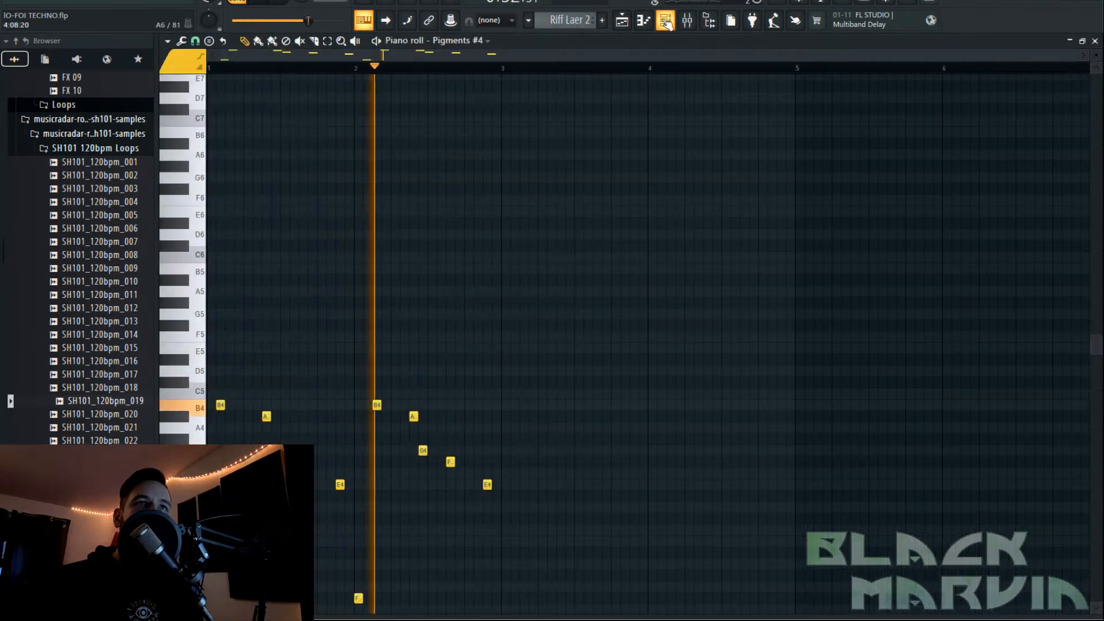
{"action": "left_click", "coordinate": [665, 20]}
{"action": "left_click", "coordinate": [493, 296]}
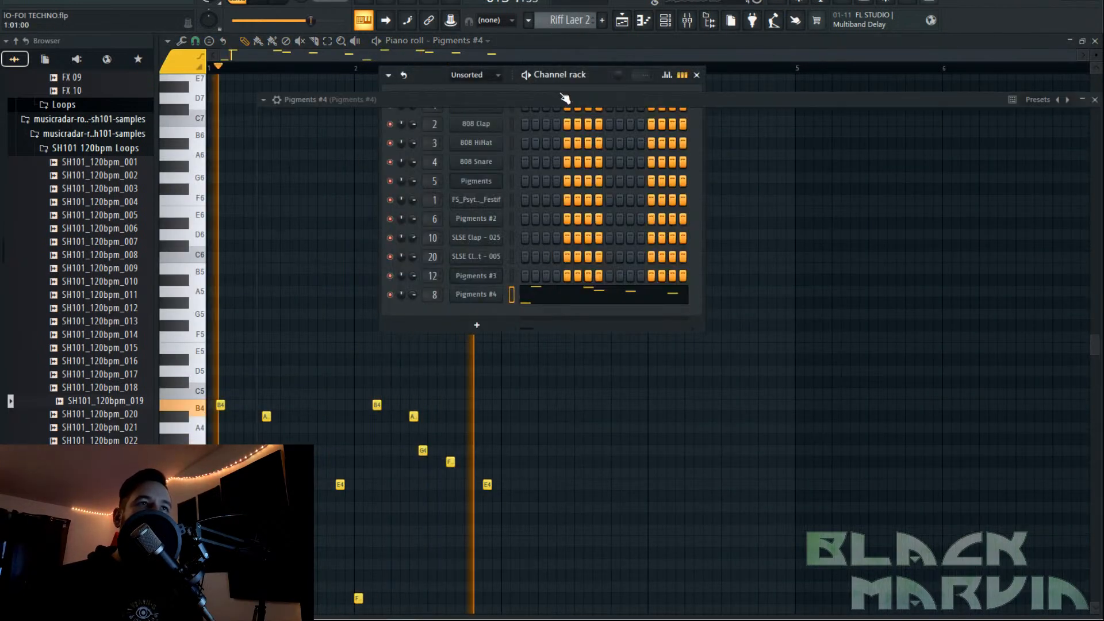
{"action": "left_click", "coordinate": [490, 49]}
{"action": "key", "text": "ctrl+Up"}
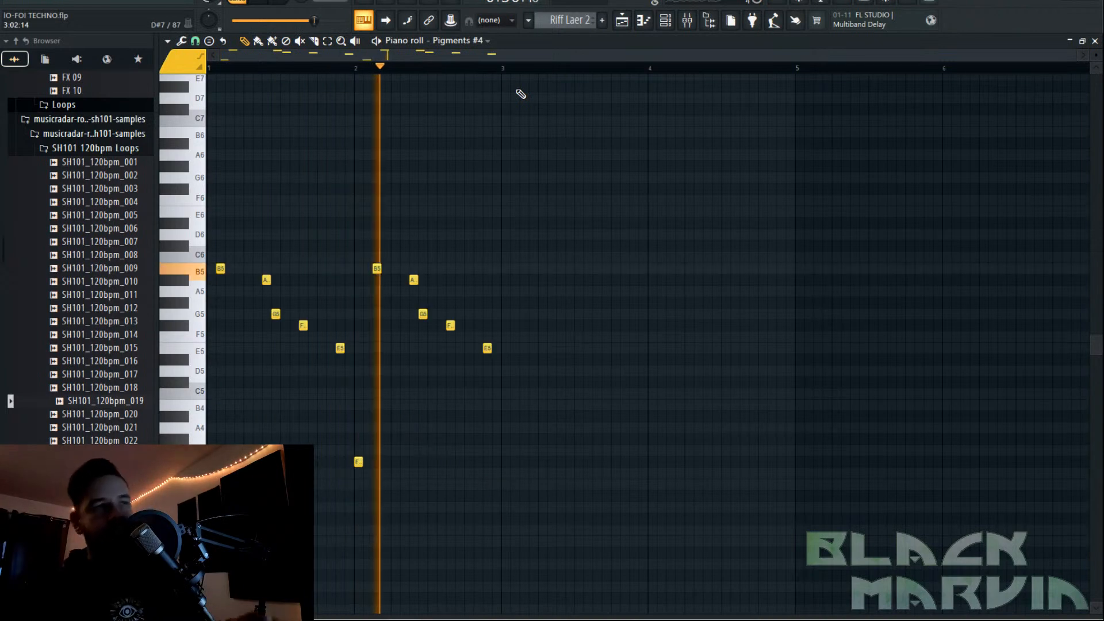
Bring up the Pigments #4 synth page and check the Unison voices of Engine 1.
{"action": "key", "text": "F6"}
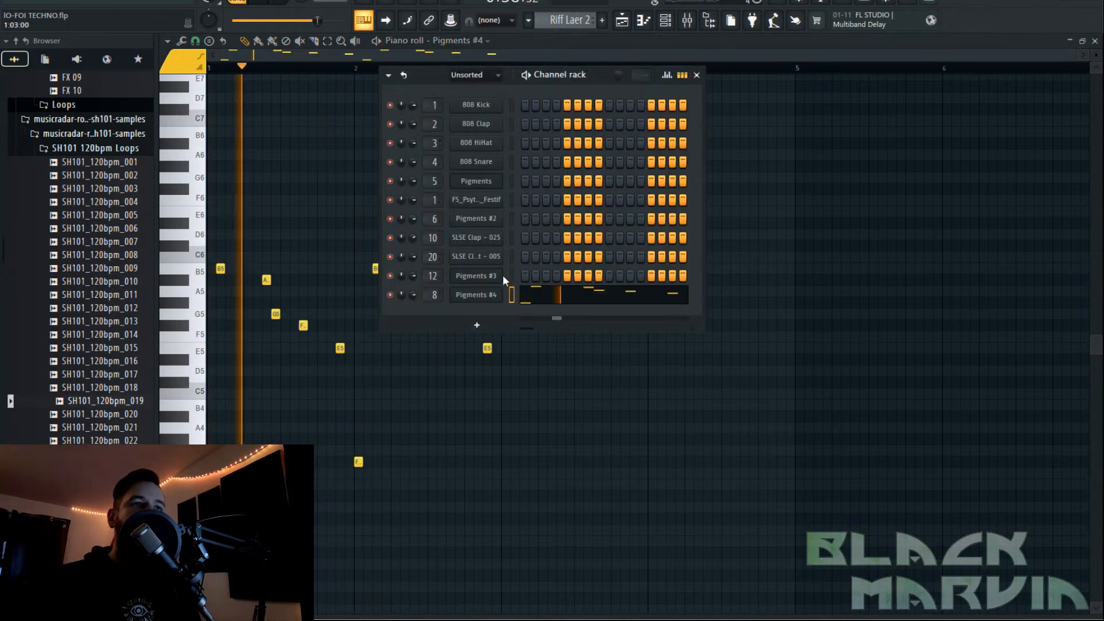
{"action": "left_click", "coordinate": [477, 295]}
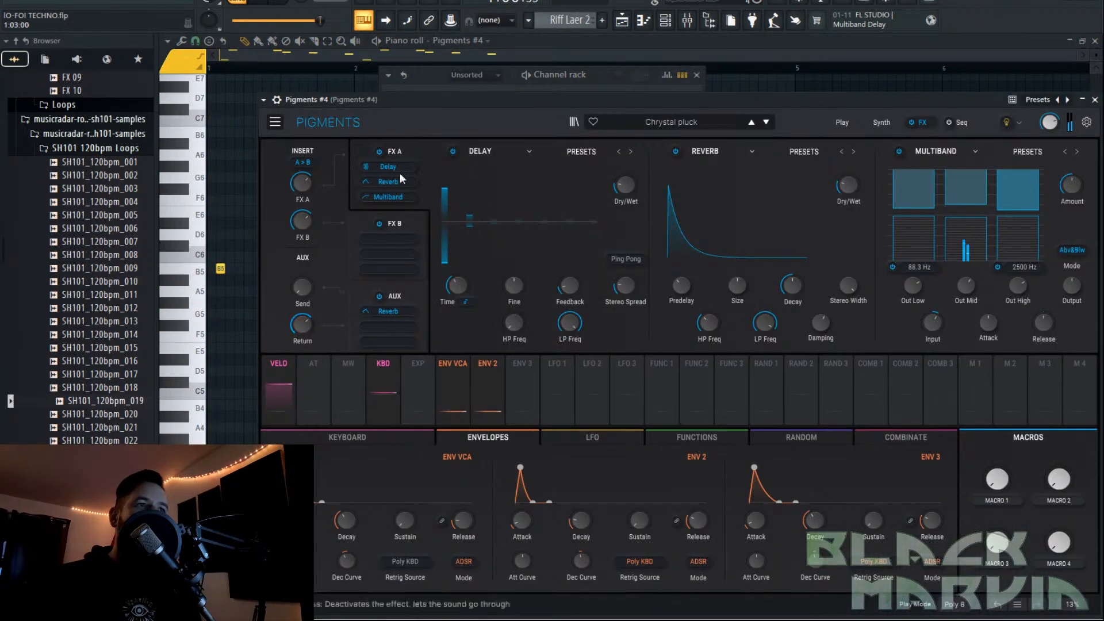
{"action": "left_click", "coordinate": [890, 123]}
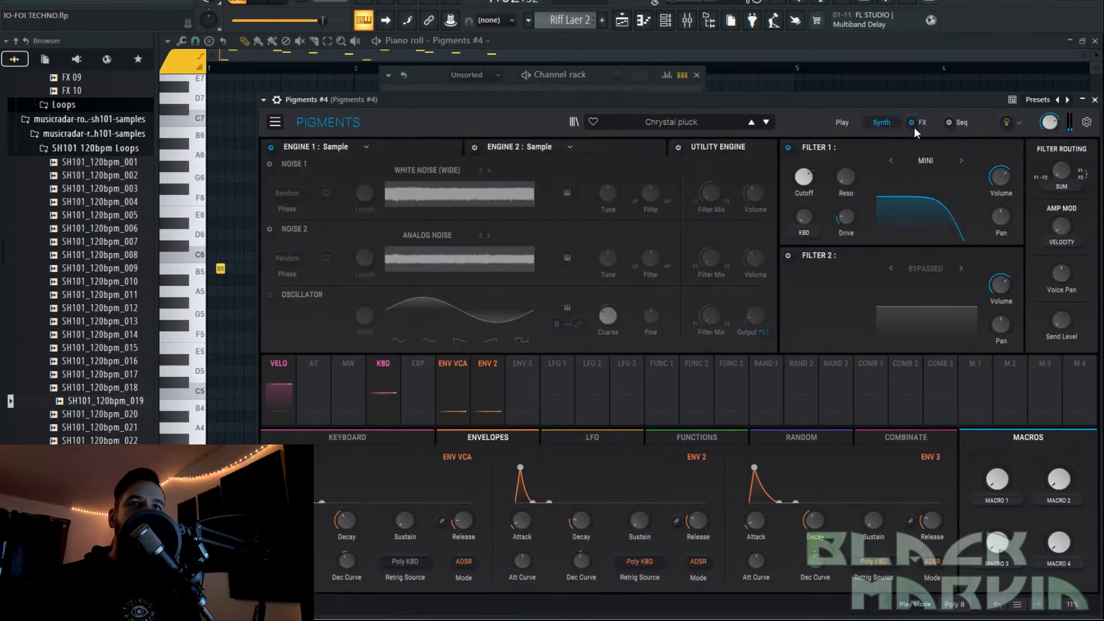
{"action": "left_click", "coordinate": [437, 150]}
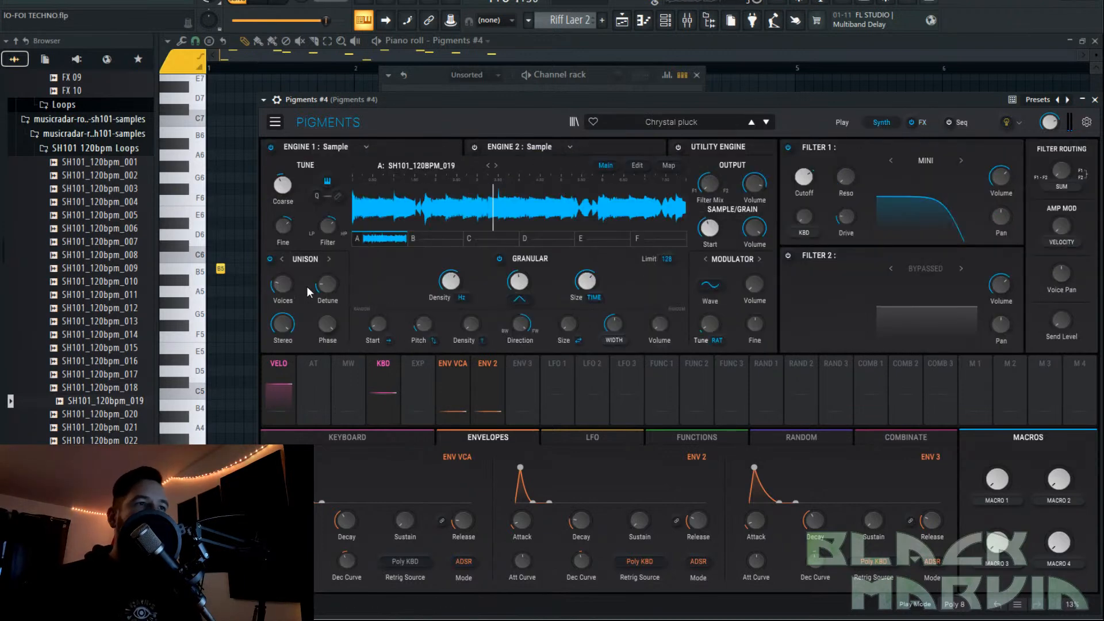
{"action": "left_click", "coordinate": [280, 285]}
Duplicate the kICK and Bassline clips of bars 33 to 41 on Tracks 2 and 3 so they continue to bar 49.
{"action": "left_click", "coordinate": [623, 22]}
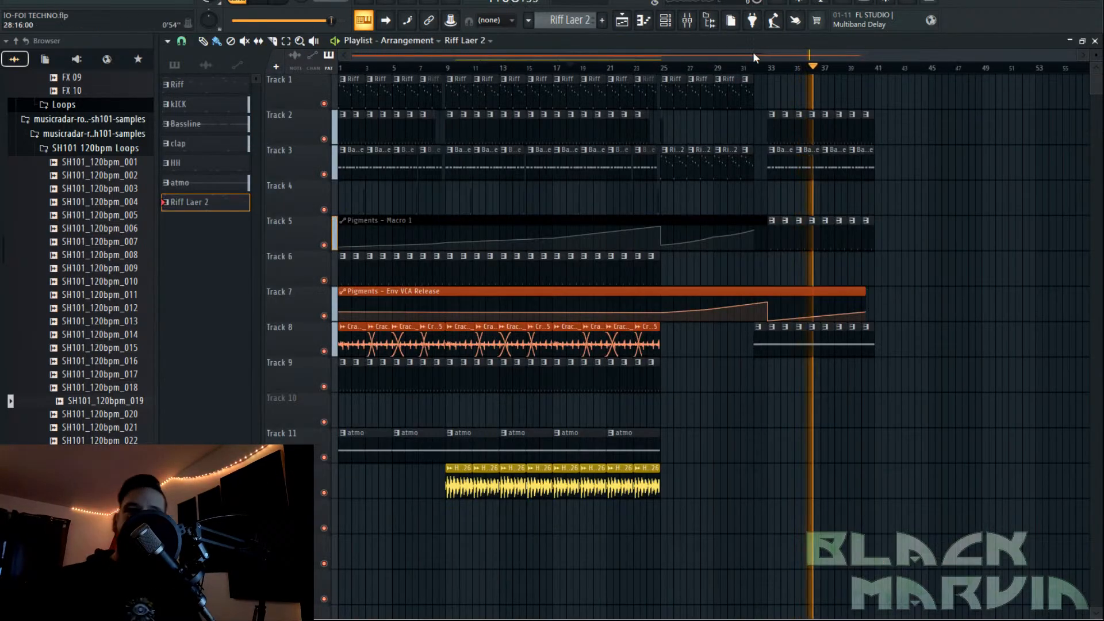
{"action": "left_click_drag", "start_coordinate": [677, 54], "coordinate": [802, 72]}
{"action": "scroll", "coordinate": [742, 77], "scroll_direction": "up", "scroll_amount": 2}
{"action": "scroll", "coordinate": [786, 51], "scroll_direction": "right", "scroll_amount": 2}
{"action": "left_click_drag", "start_coordinate": [867, 115], "coordinate": [563, 189]}
{"action": "key", "text": "ctrl+b"}
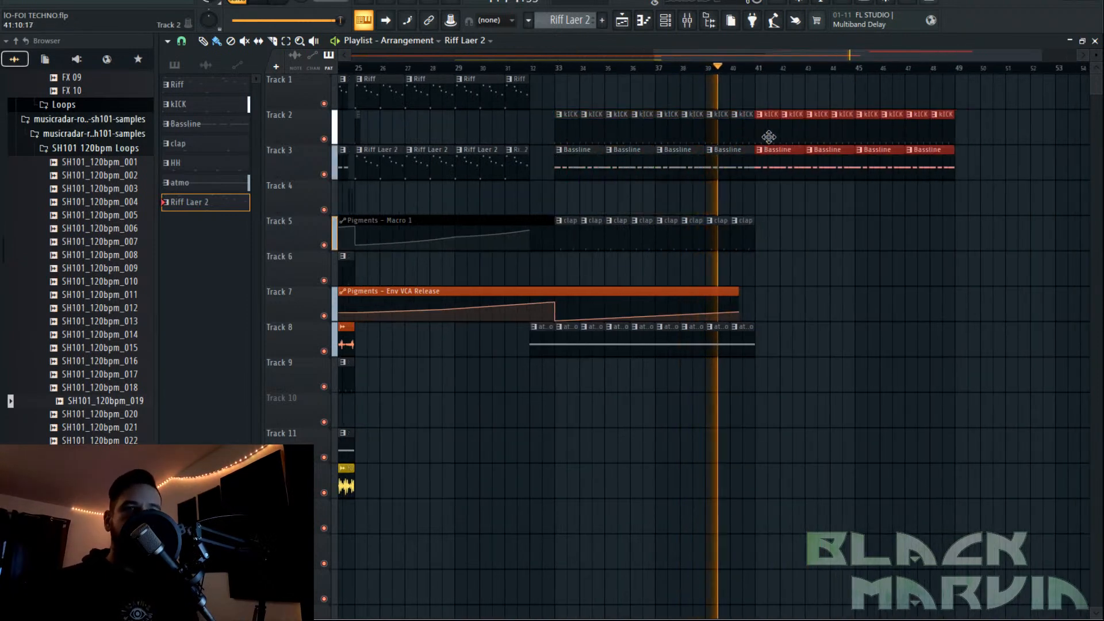
Continue the one-bar clap clips along Track 5 from bar 41 to bar 48.
{"action": "left_click_drag", "start_coordinate": [775, 217], "coordinate": [569, 234]}
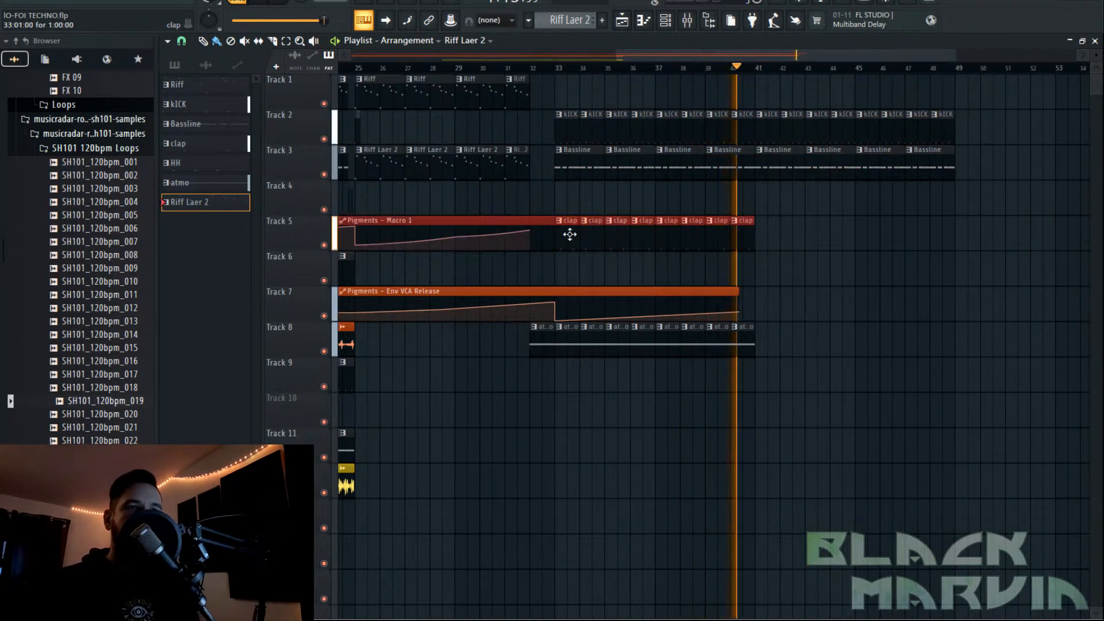
{"action": "left_click", "coordinate": [802, 248]}
{"action": "left_click", "coordinate": [451, 68]}
{"action": "left_click", "coordinate": [690, 222]}
{"action": "left_click_drag", "start_coordinate": [766, 236], "coordinate": [835, 305]}
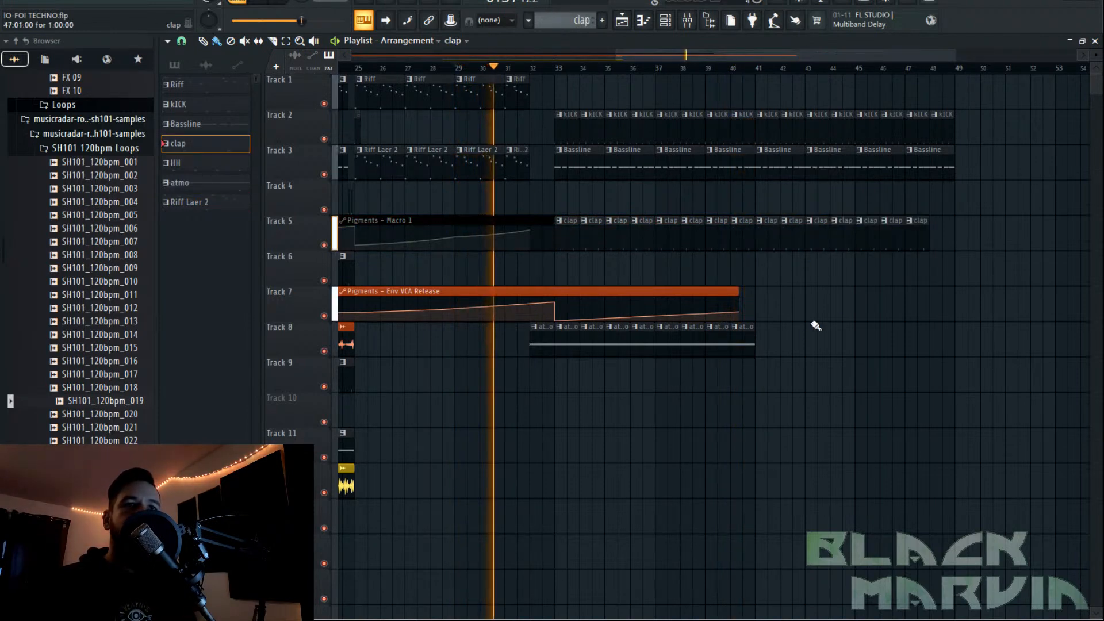
Continue the one-bar atmo clips on Track 8 from bar 41 to bar 49, and add the missing clap clip at bar 48 on Track 5.
{"action": "left_click", "coordinate": [741, 332]}
{"action": "left_click_drag", "start_coordinate": [758, 338], "coordinate": [947, 339]}
{"action": "left_click", "coordinate": [924, 238]}
{"action": "left_click", "coordinate": [942, 230]}
Place one-bar HH clips along Track 9 from bar 41 through bar 49.
{"action": "scroll", "coordinate": [722, 74], "scroll_direction": "down", "scroll_amount": 3}
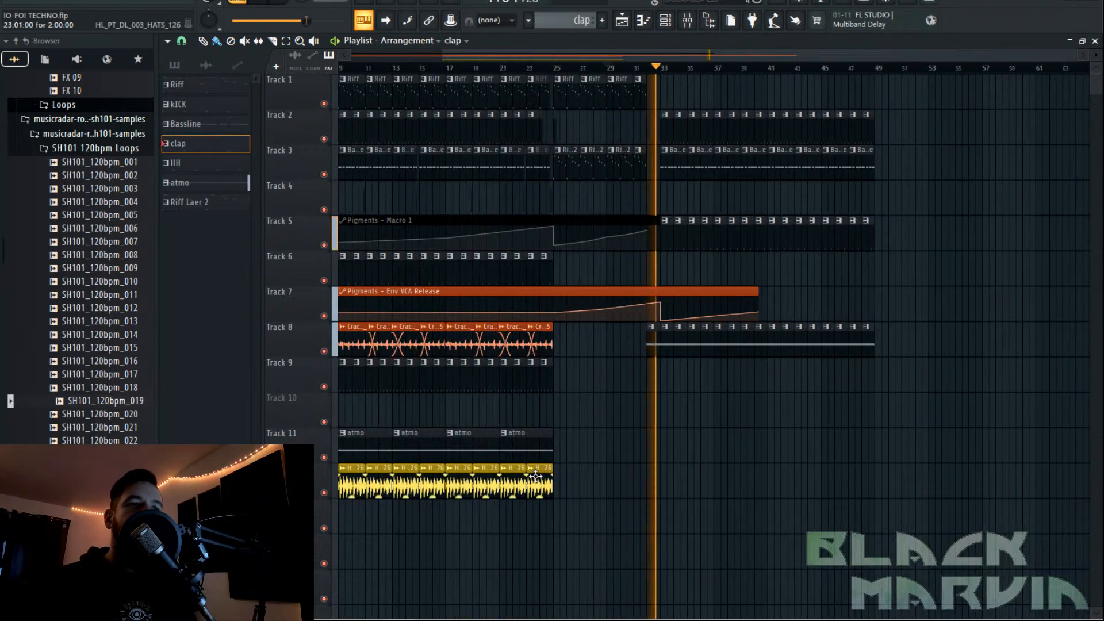
{"action": "left_click", "coordinate": [545, 382]}
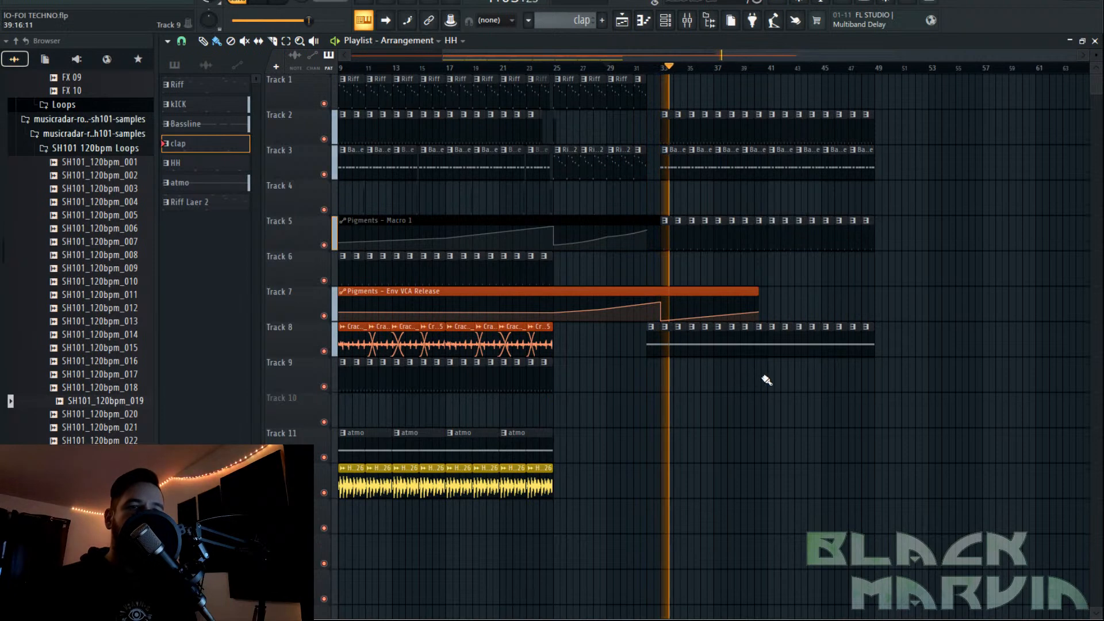
{"action": "left_click_drag", "start_coordinate": [768, 377], "coordinate": [879, 382]}
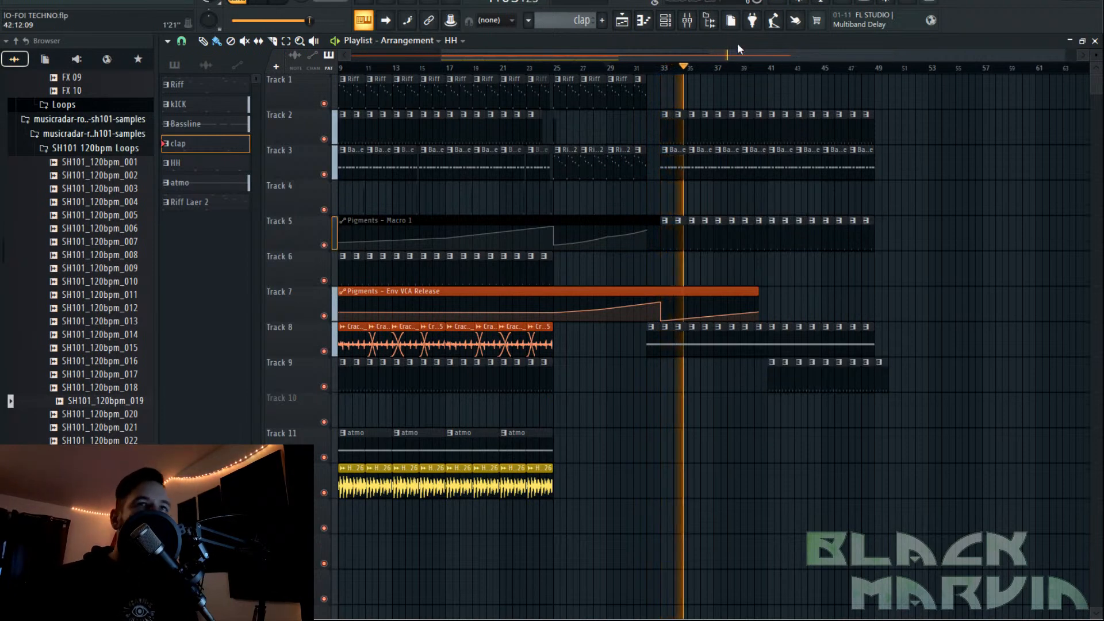
Play the arrangement from around bar 40 to review the section with the added hi-hats, and stop playback.
{"action": "scroll", "coordinate": [770, 59], "scroll_direction": "up", "scroll_amount": 3}
{"action": "scroll", "coordinate": [771, 50], "scroll_direction": "right", "scroll_amount": 1}
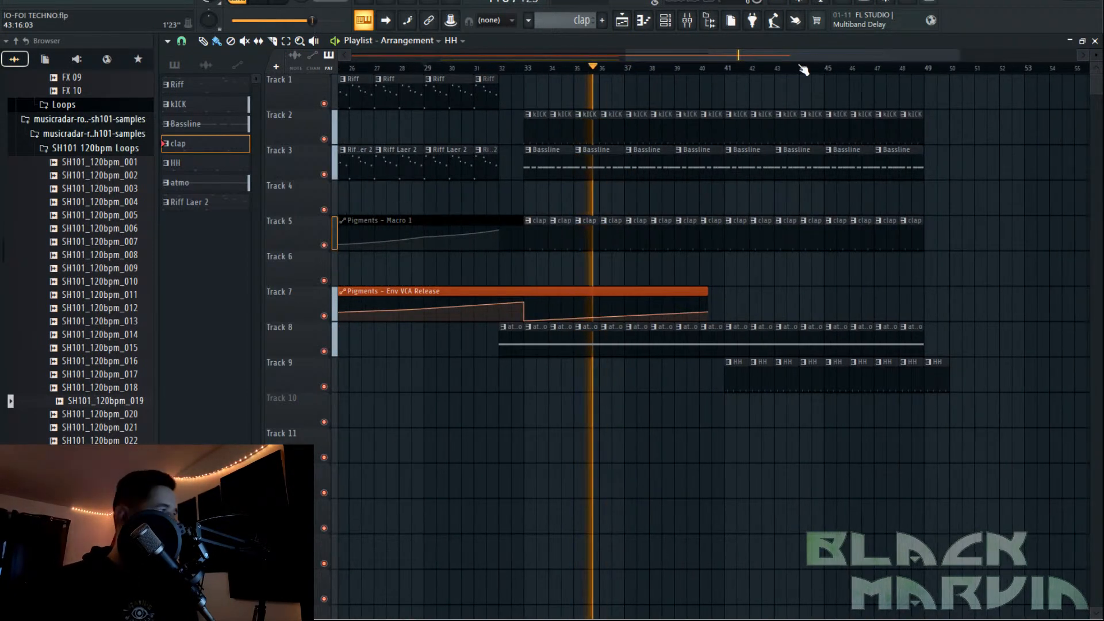
{"action": "left_click", "coordinate": [712, 68]}
{"action": "scroll", "coordinate": [720, 74], "scroll_direction": "up", "scroll_amount": 1}
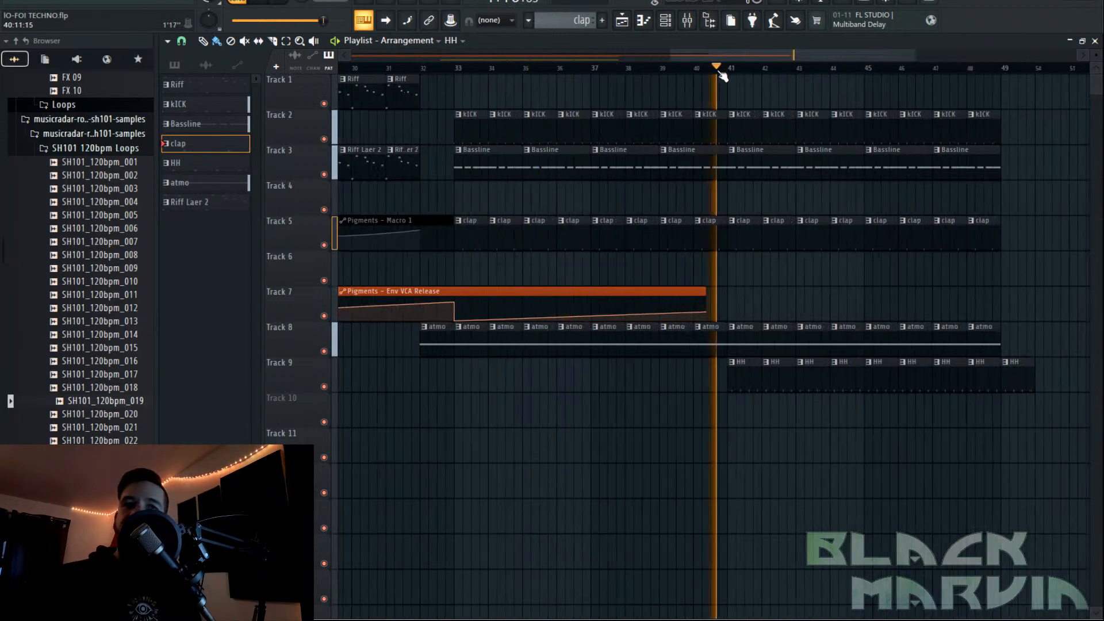
{"action": "scroll", "coordinate": [722, 76], "scroll_direction": "down", "scroll_amount": 2}
{"action": "scroll", "coordinate": [811, 85], "scroll_direction": "down", "scroll_amount": 1}
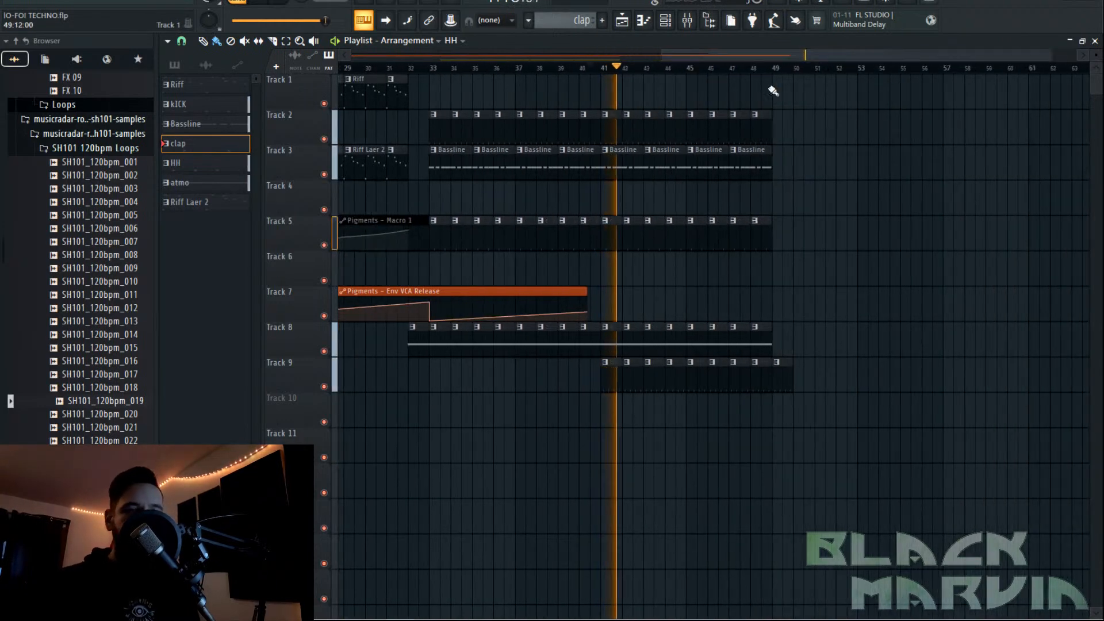
{"action": "scroll", "coordinate": [671, 71], "scroll_direction": "down", "scroll_amount": 1}
{"action": "scroll", "coordinate": [671, 71], "scroll_direction": "down", "scroll_amount": 3}
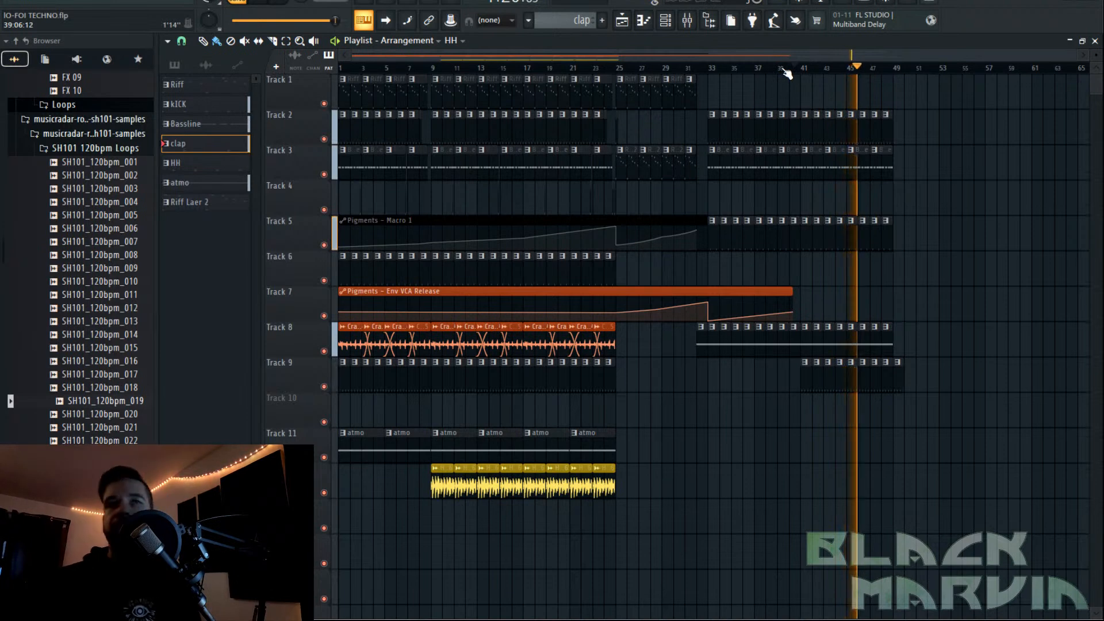
{"action": "scroll", "coordinate": [927, 58], "scroll_direction": "right", "scroll_amount": 3}
{"action": "key", "text": "space"}
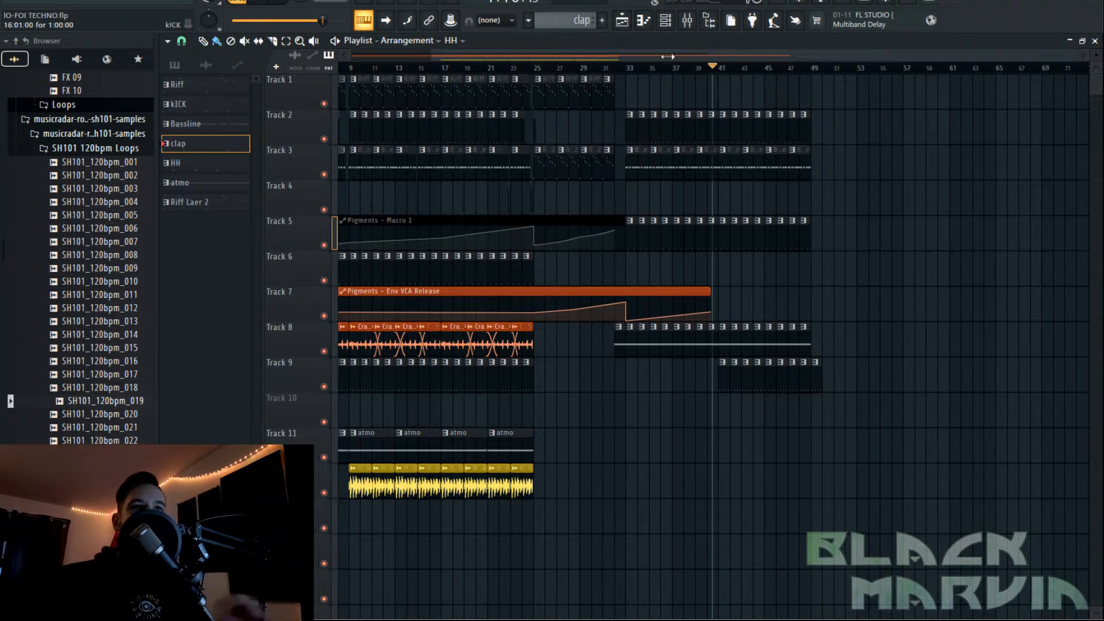
Add another Pigments instrument channel and start a new default preset in it.
{"action": "key", "text": "F6"}
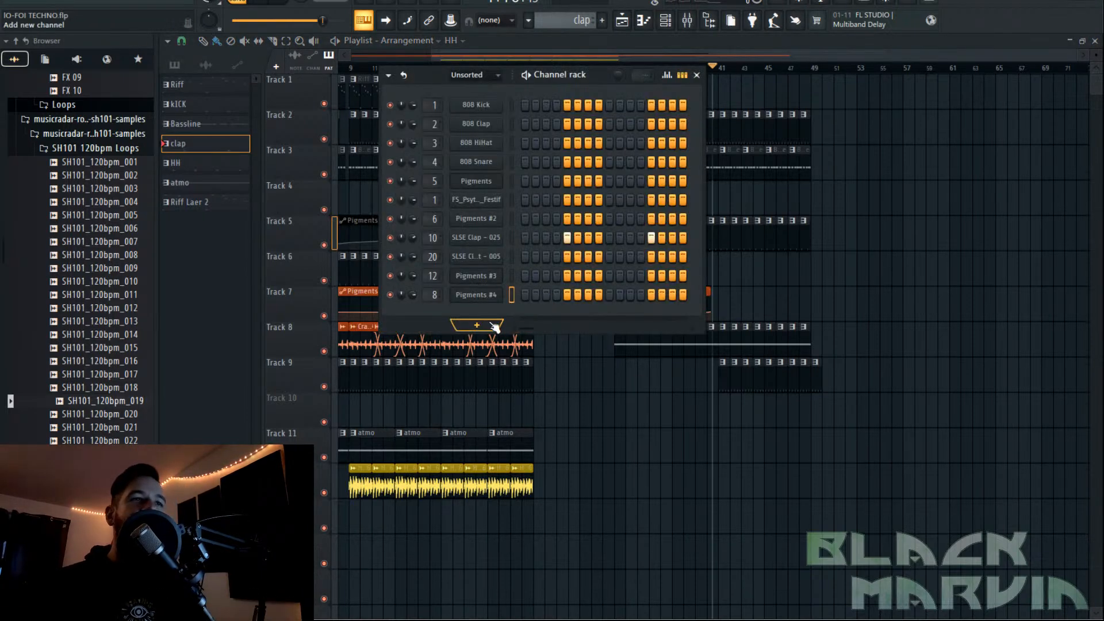
{"action": "left_click", "coordinate": [498, 326]}
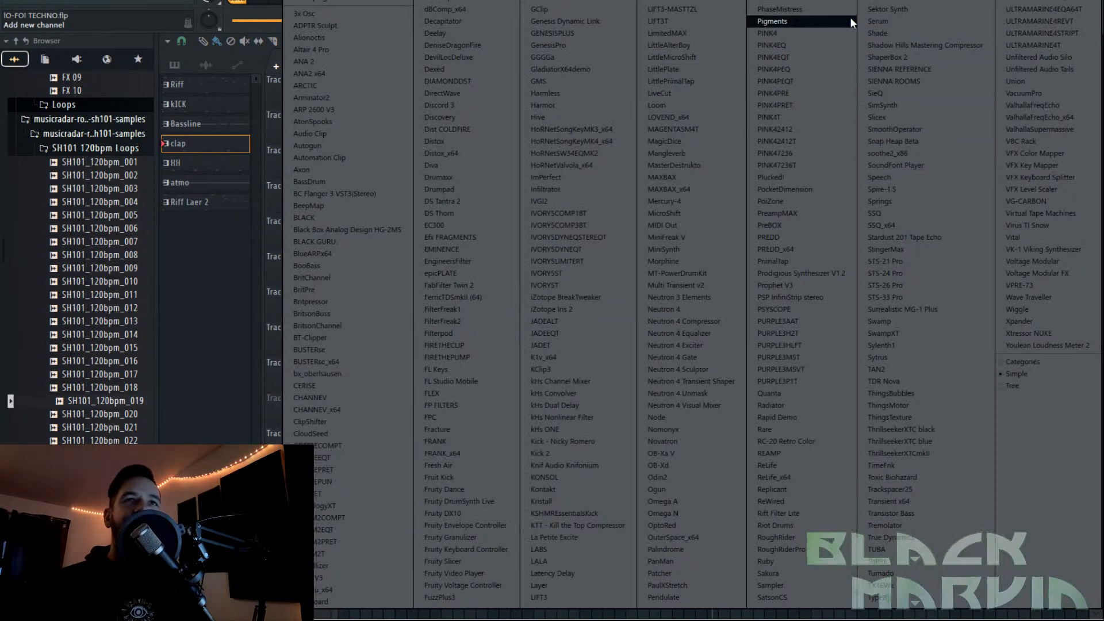
{"action": "left_click", "coordinate": [832, 22]}
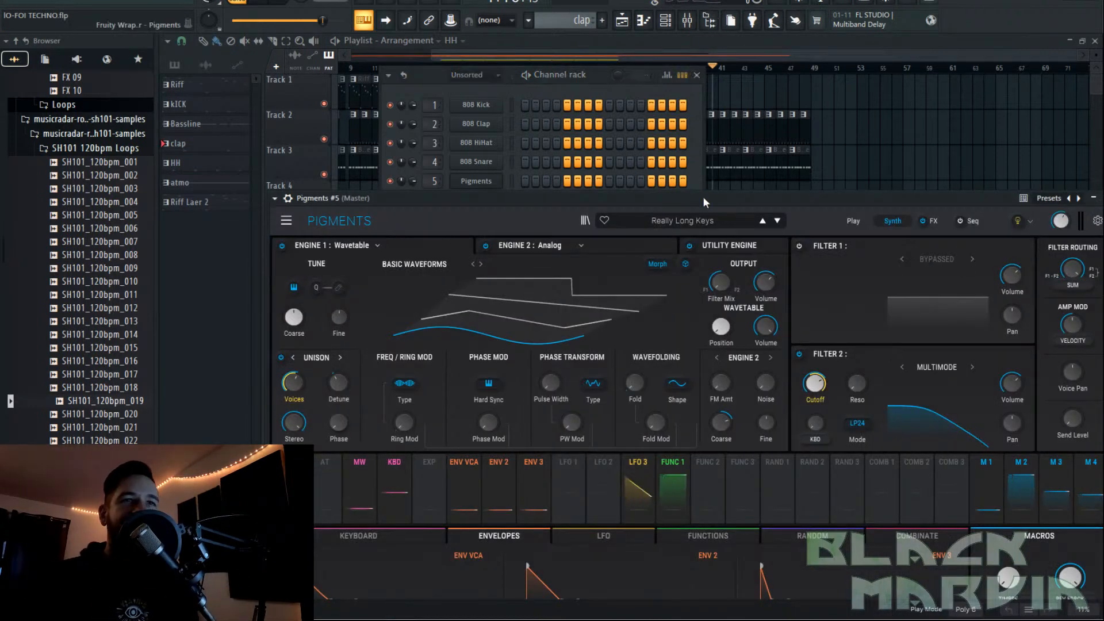
{"action": "left_click_drag", "start_coordinate": [702, 197], "coordinate": [672, 78]}
{"action": "left_click", "coordinate": [258, 99]}
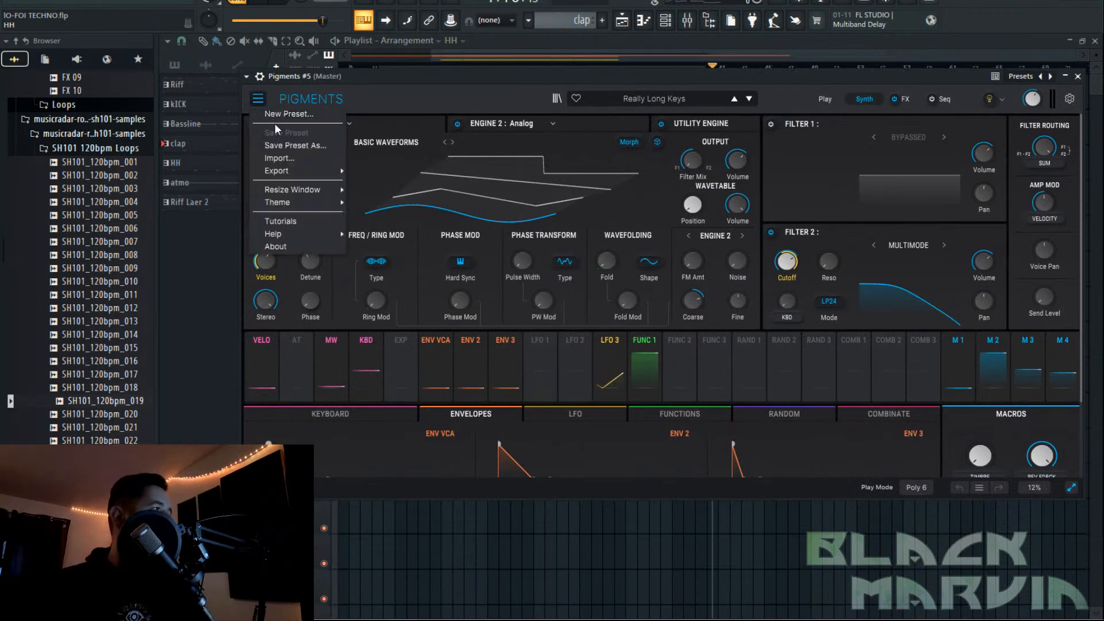
{"action": "left_click", "coordinate": [296, 114]}
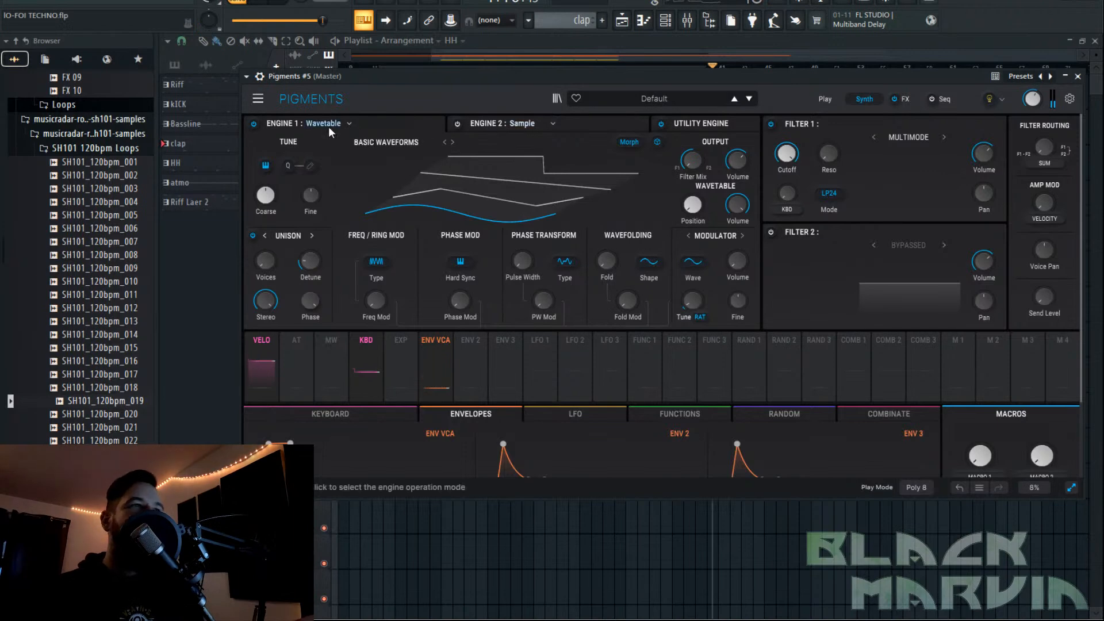
Switch Engine 1 of Pigments #5 to Sample, and audition the SH101 loops to load SH101_120bpm_029 into slot A.
{"action": "left_click", "coordinate": [348, 124]}
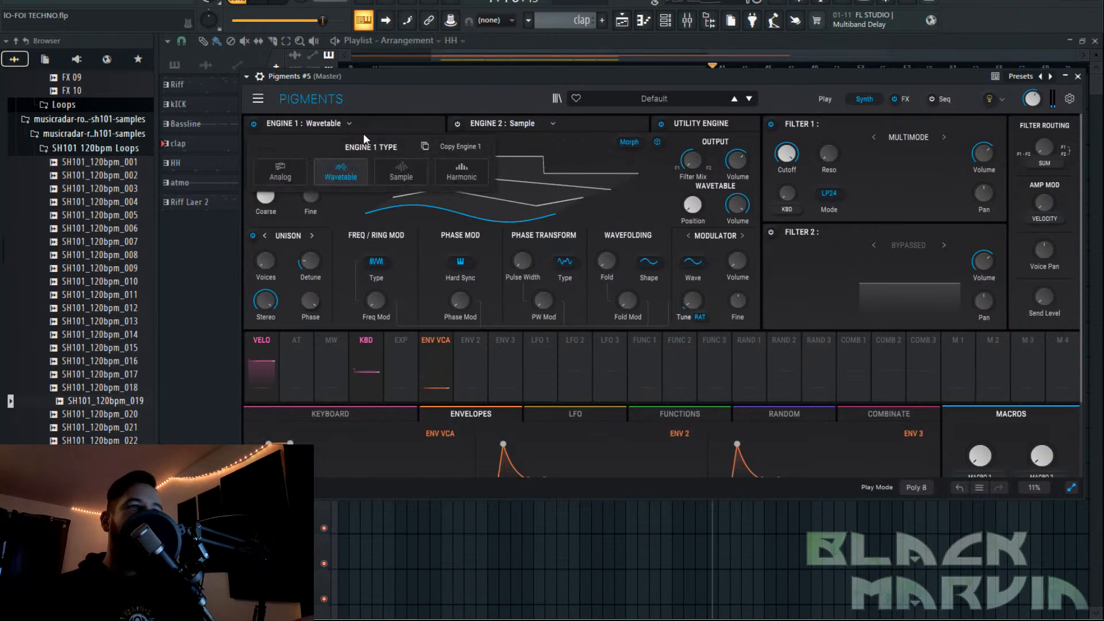
{"action": "left_click", "coordinate": [404, 178]}
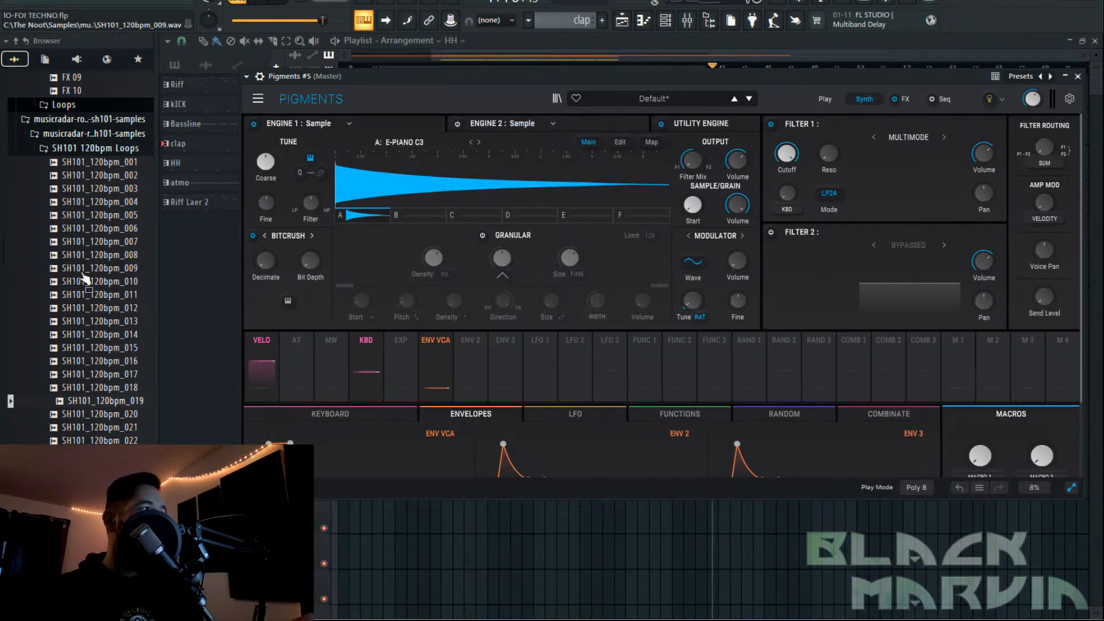
{"action": "scroll", "coordinate": [118, 325], "scroll_direction": "down", "scroll_amount": 6}
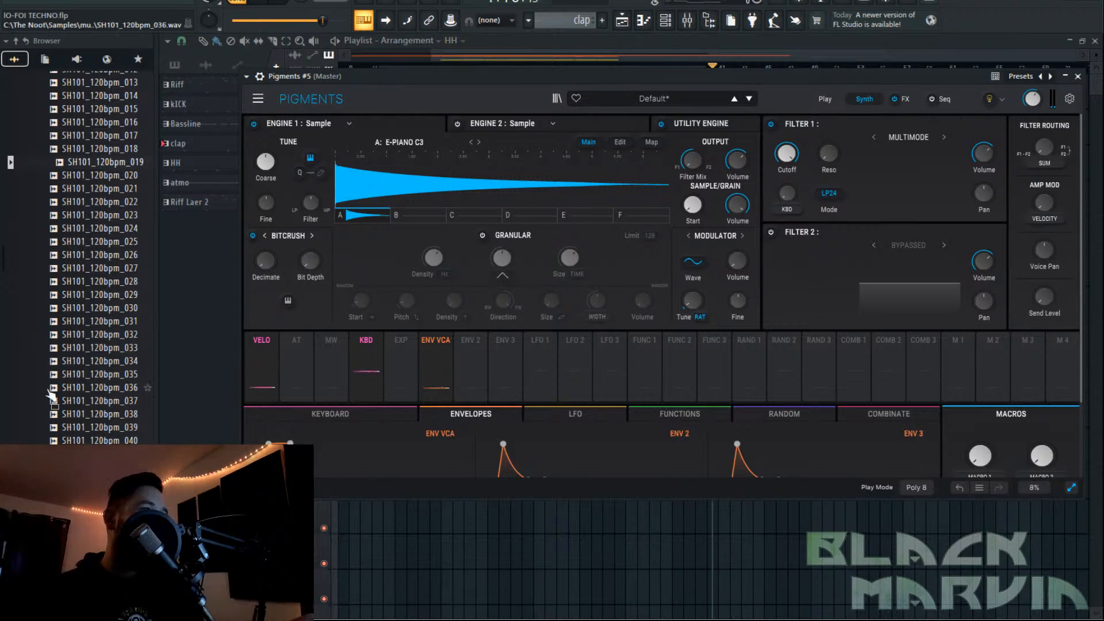
{"action": "left_click", "coordinate": [112, 215]}
{"action": "left_click", "coordinate": [118, 241]}
{"action": "left_click", "coordinate": [118, 255]}
{"action": "left_click", "coordinate": [118, 270]}
{"action": "left_click", "coordinate": [118, 283]}
{"action": "left_click", "coordinate": [119, 297]}
{"action": "left_click_drag", "start_coordinate": [121, 301], "coordinate": [416, 198]}
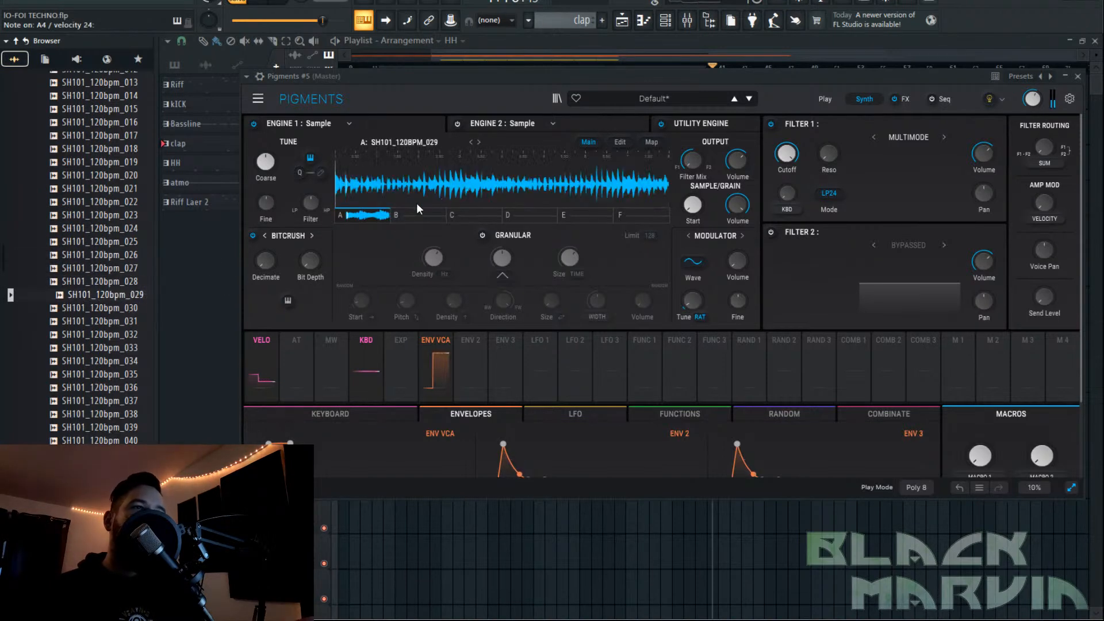
Enable Engine 1's Granular section with an adjusted grain Density, and swap the slot A sample for SH101_120bpm_031.
{"action": "left_click", "coordinate": [483, 234]}
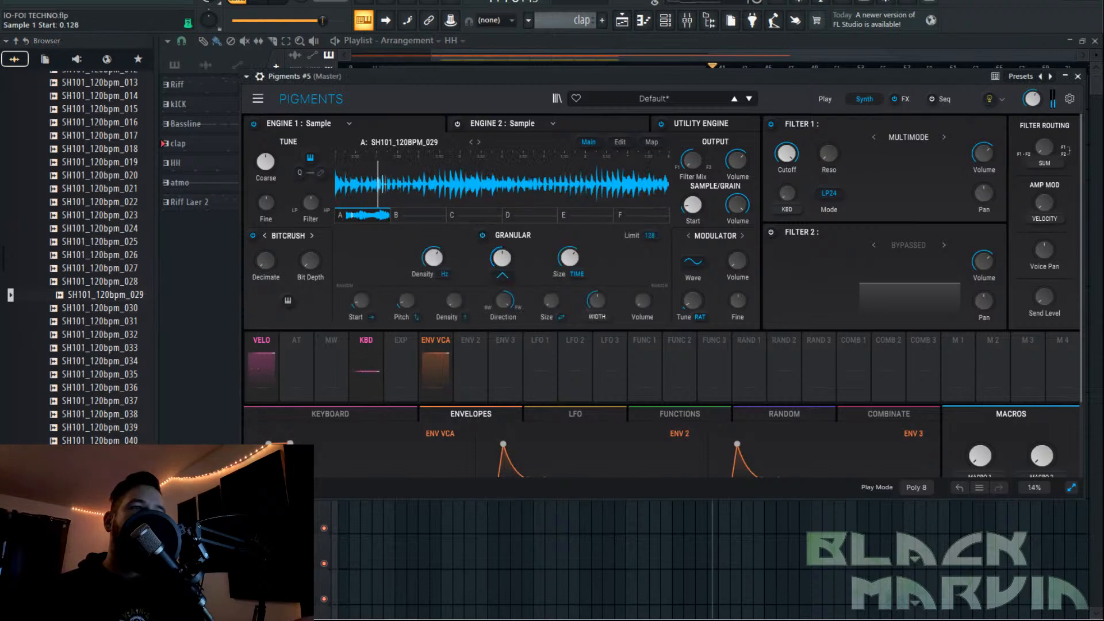
{"action": "left_click_drag", "start_coordinate": [434, 258], "coordinate": [448, 249]}
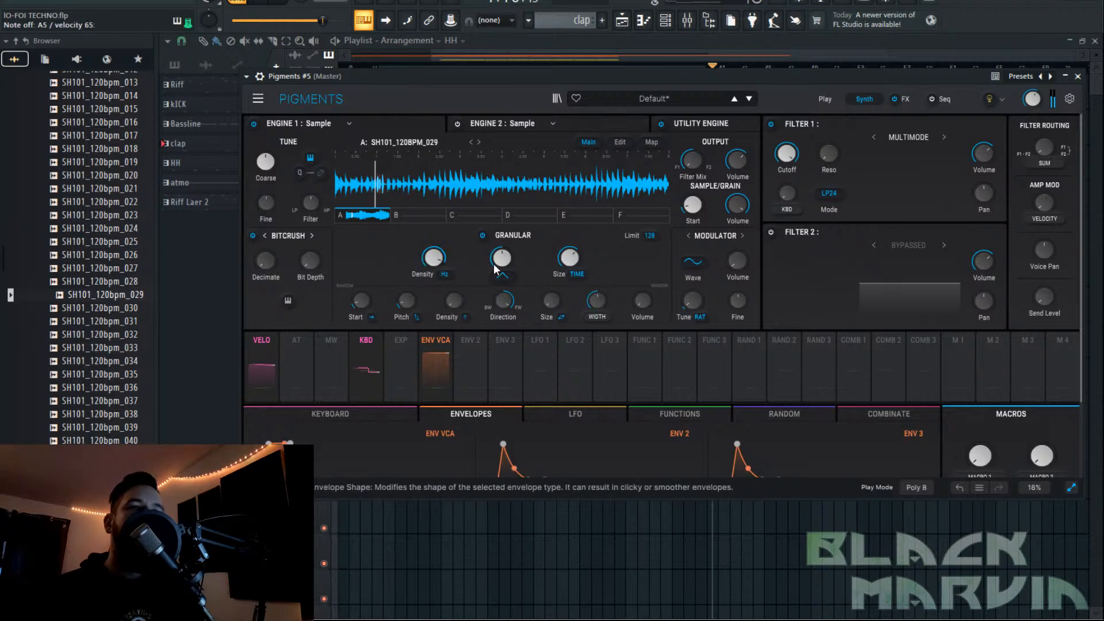
{"action": "left_click_drag", "start_coordinate": [98, 321], "coordinate": [447, 200]}
{"action": "left_click_drag", "start_coordinate": [437, 260], "coordinate": [448, 248]}
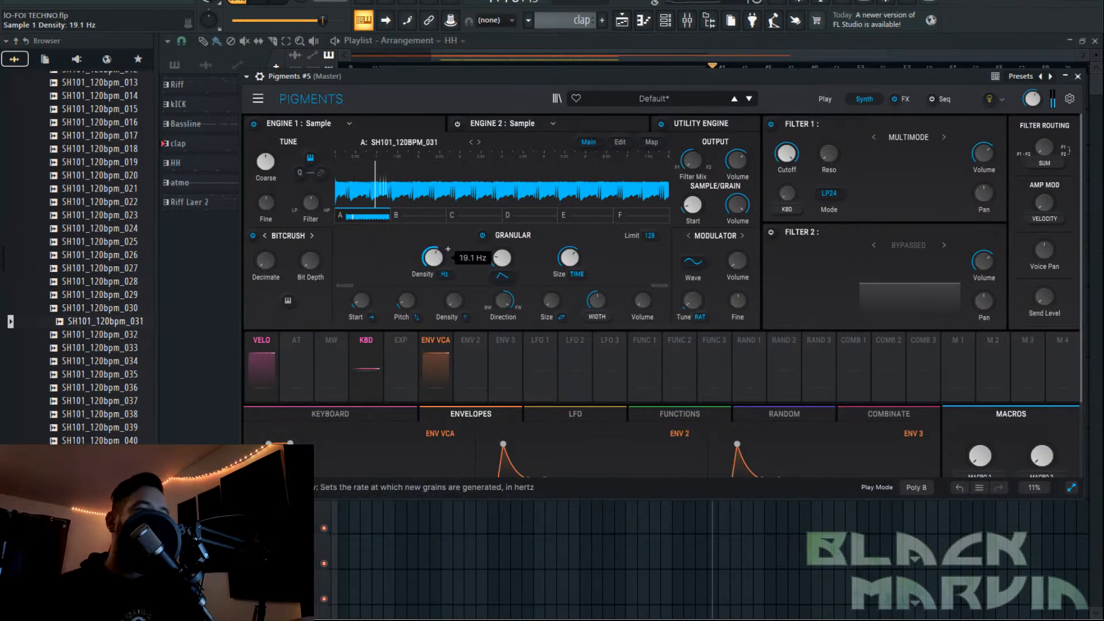
{"action": "scroll", "coordinate": [448, 248], "scroll_direction": "down", "scroll_amount": 3}
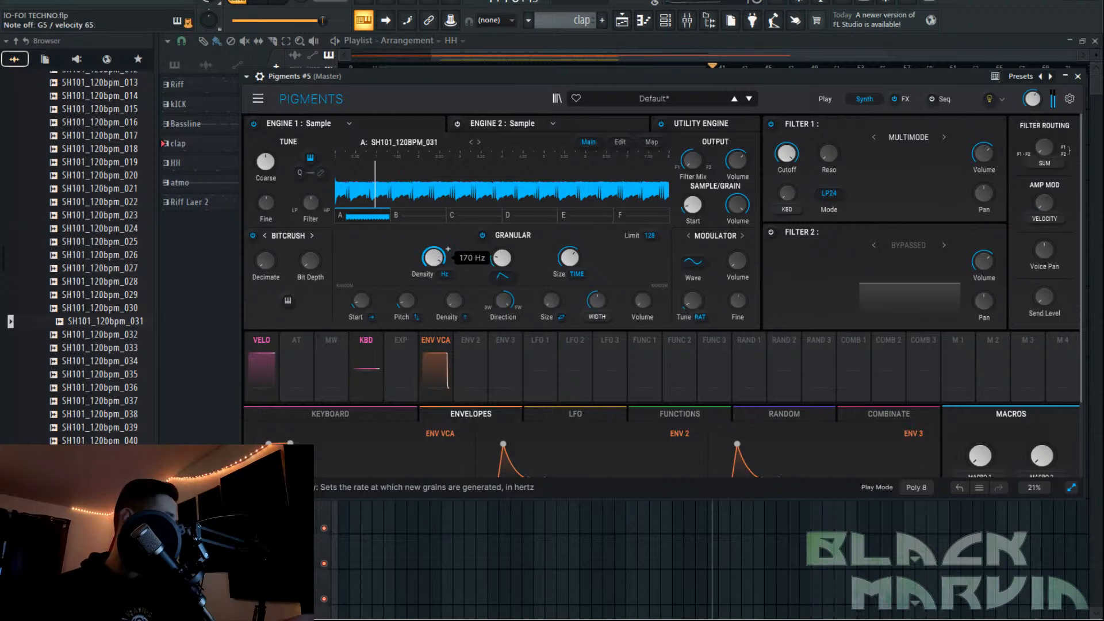
{"action": "scroll", "coordinate": [447, 248], "scroll_direction": "down", "scroll_amount": 3}
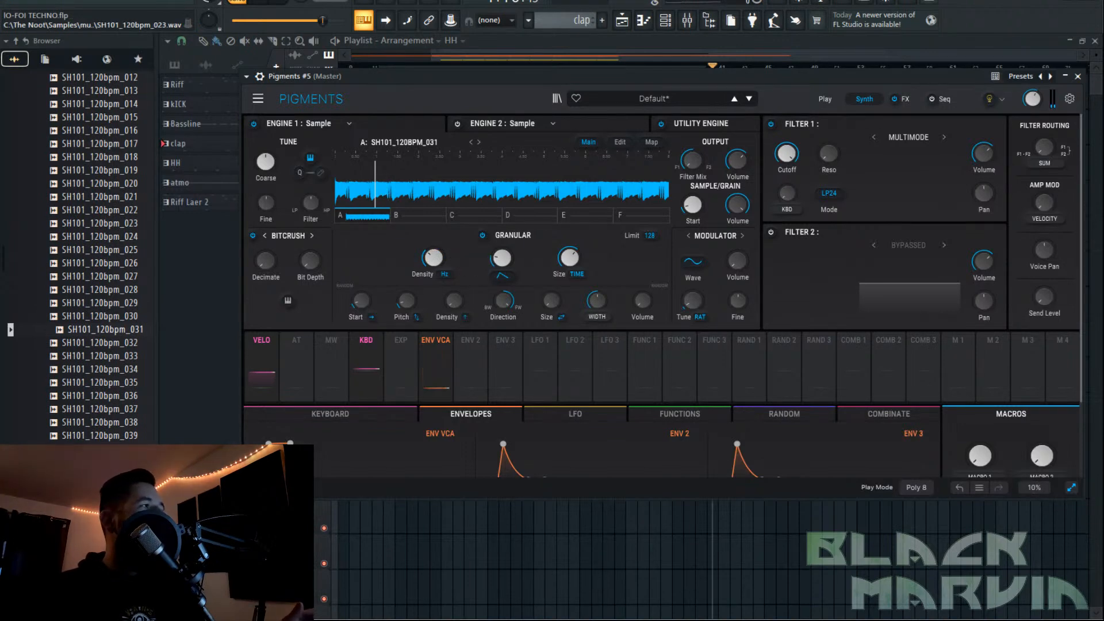
Copy the kICK and Bassline clips of bars 33 to 49 on Tracks 2 and 3 so the copies start at bar 73.
{"action": "left_click", "coordinate": [680, 60]}
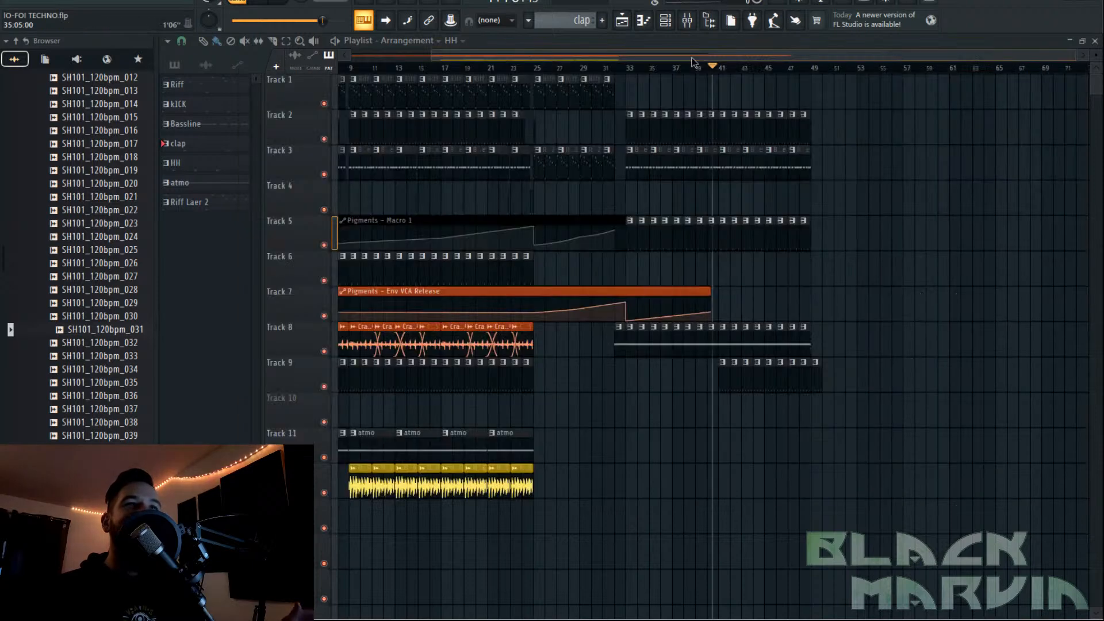
{"action": "scroll", "coordinate": [729, 79], "scroll_direction": "right", "scroll_amount": 2}
{"action": "scroll", "coordinate": [787, 101], "scroll_direction": "left", "scroll_amount": 6}
{"action": "left_click_drag", "start_coordinate": [977, 109], "coordinate": [707, 184]}
{"action": "left_click_drag", "start_coordinate": [715, 119], "coordinate": [862, 123]}
{"action": "left_click", "coordinate": [860, 70]}
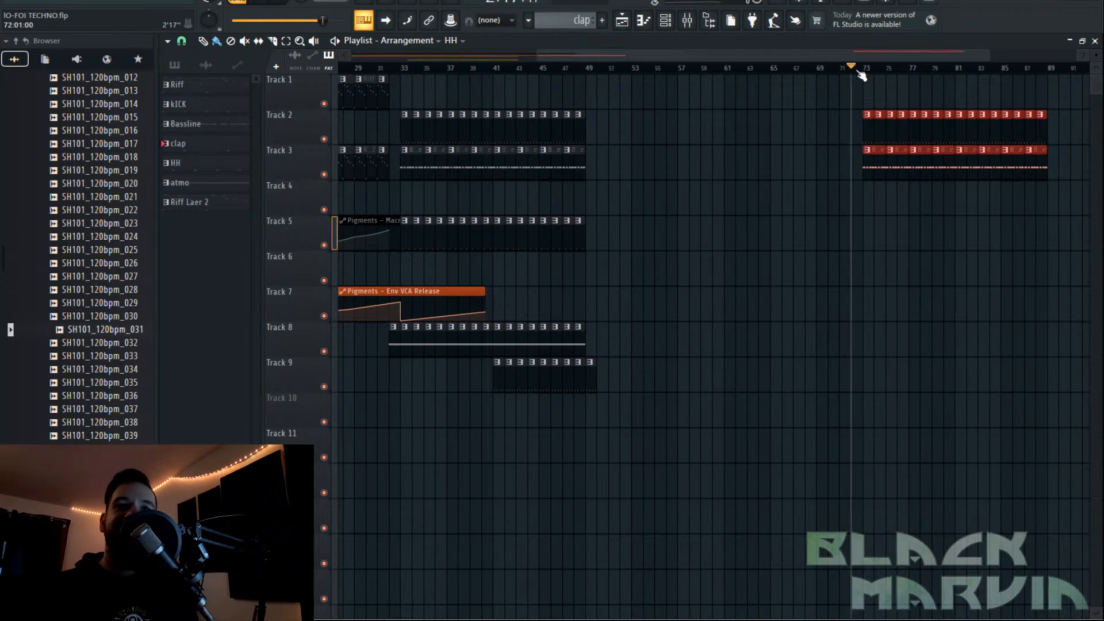
Place one-bar clap clips along Track 5 from bar 73 through bar 81, and briefly play that spot.
{"action": "left_click", "coordinate": [577, 234]}
{"action": "left_click", "coordinate": [863, 233]}
{"action": "key", "text": "space"}
{"action": "key", "text": "space"}
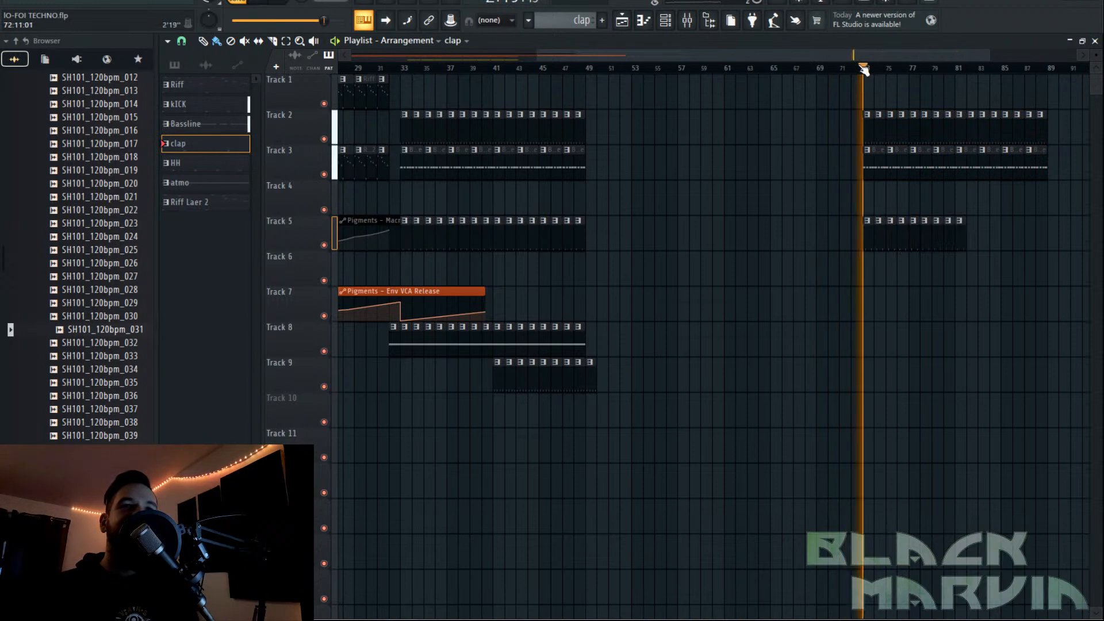
Create a new pattern named "drop synth".
{"action": "left_click", "coordinate": [602, 20]}
{"action": "type", "text": "dr"}
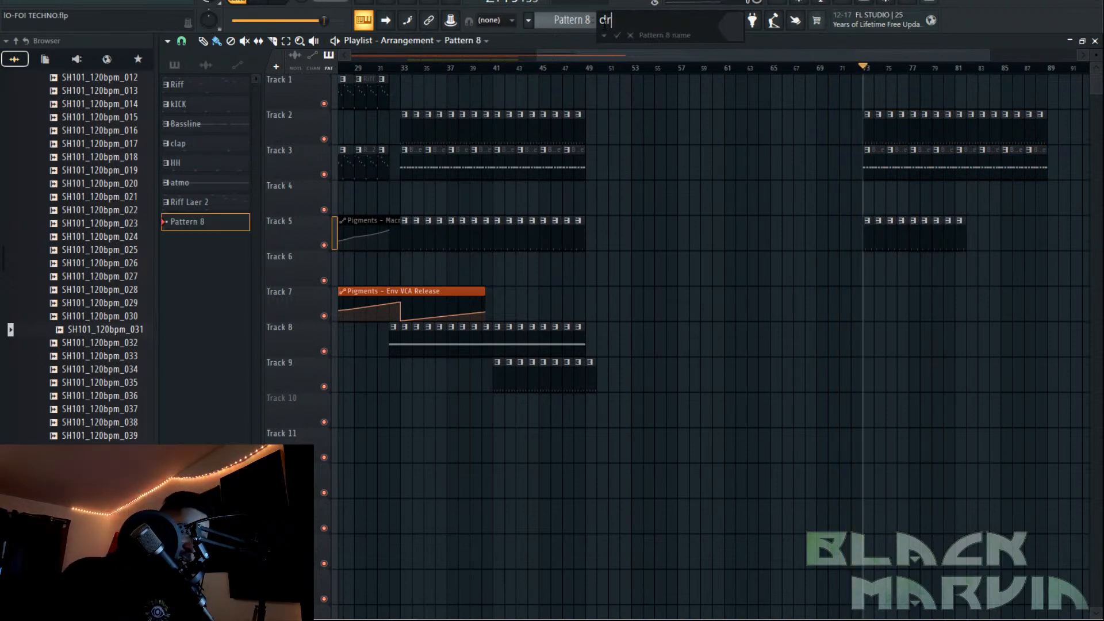
{"action": "type", "text": "op synth"}
{"action": "key", "text": "Return"}
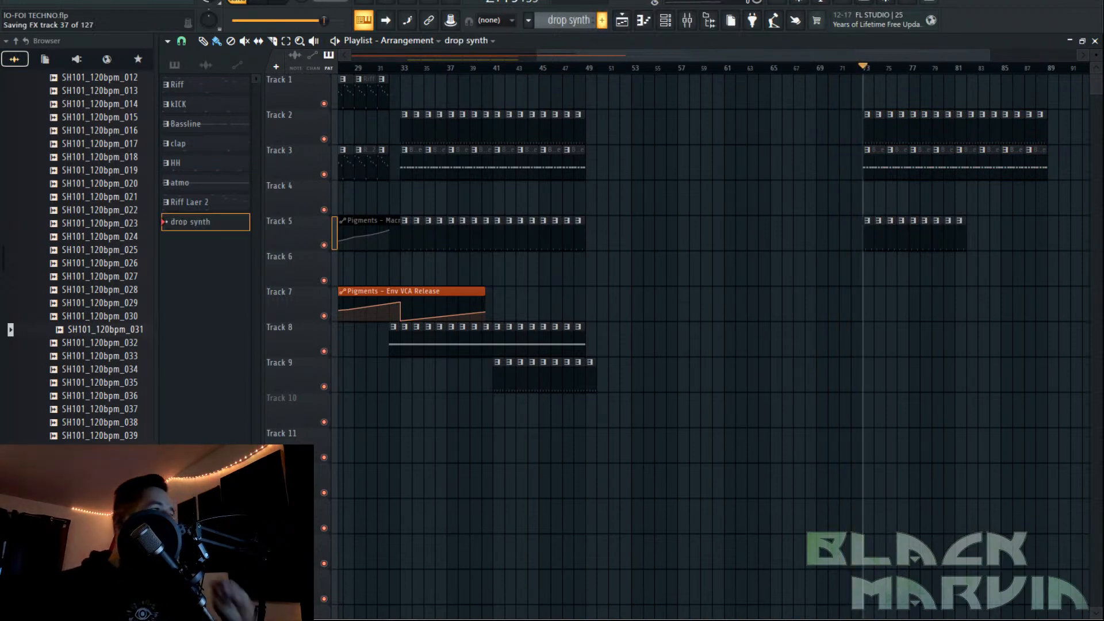
Bring up Pigments #5 and the mixer's Master track with its MTuner slot to check the synth's pitch.
{"action": "left_click", "coordinate": [688, 23]}
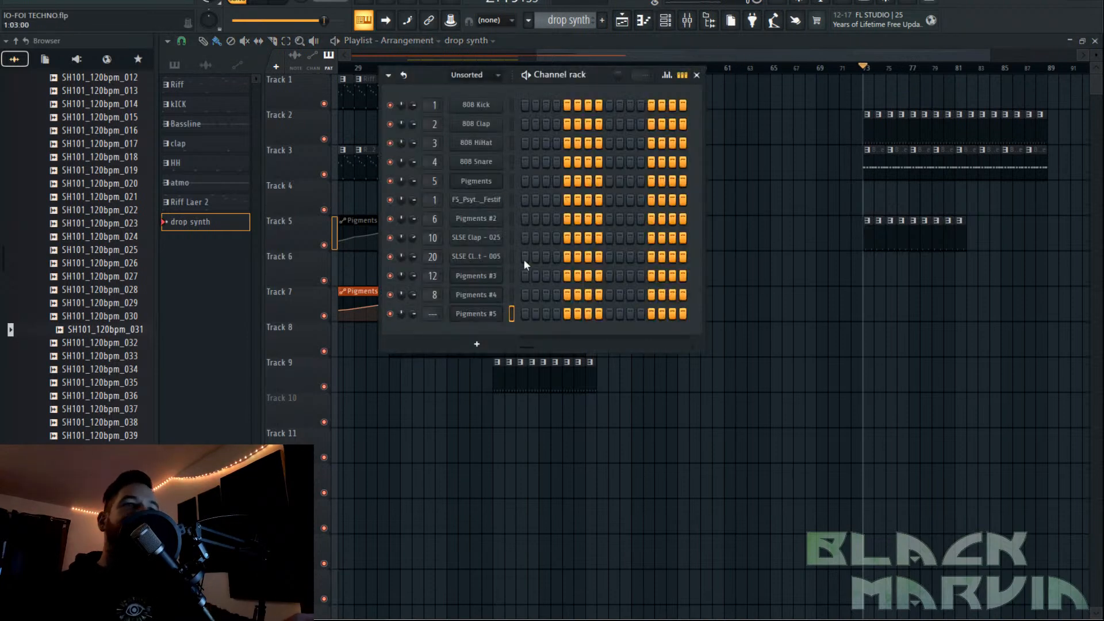
{"action": "left_click", "coordinate": [476, 313]}
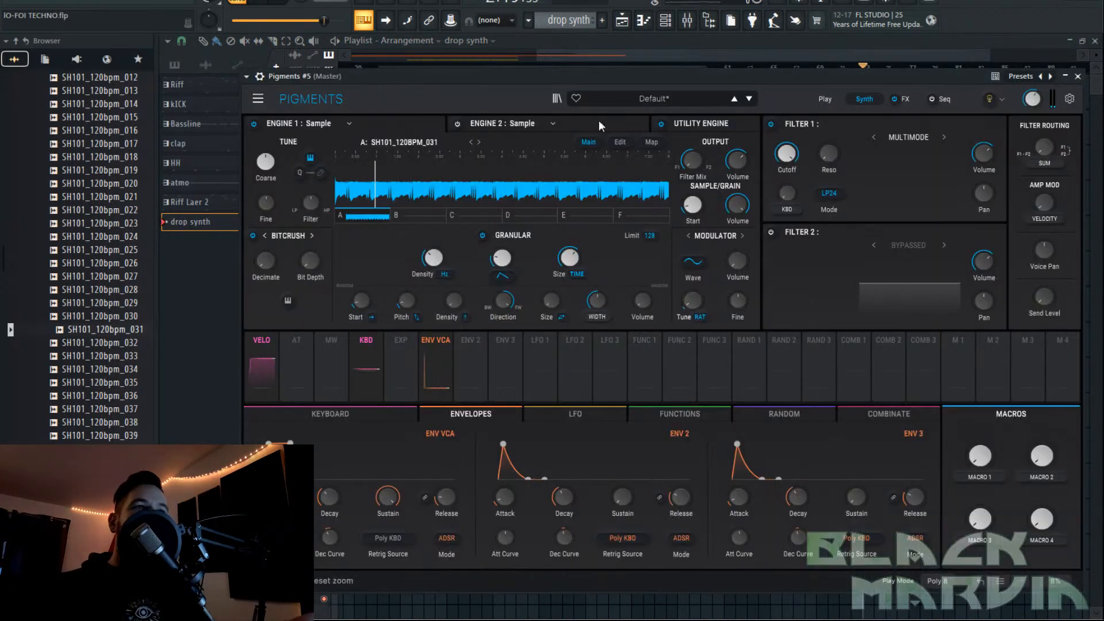
{"action": "left_click", "coordinate": [686, 23]}
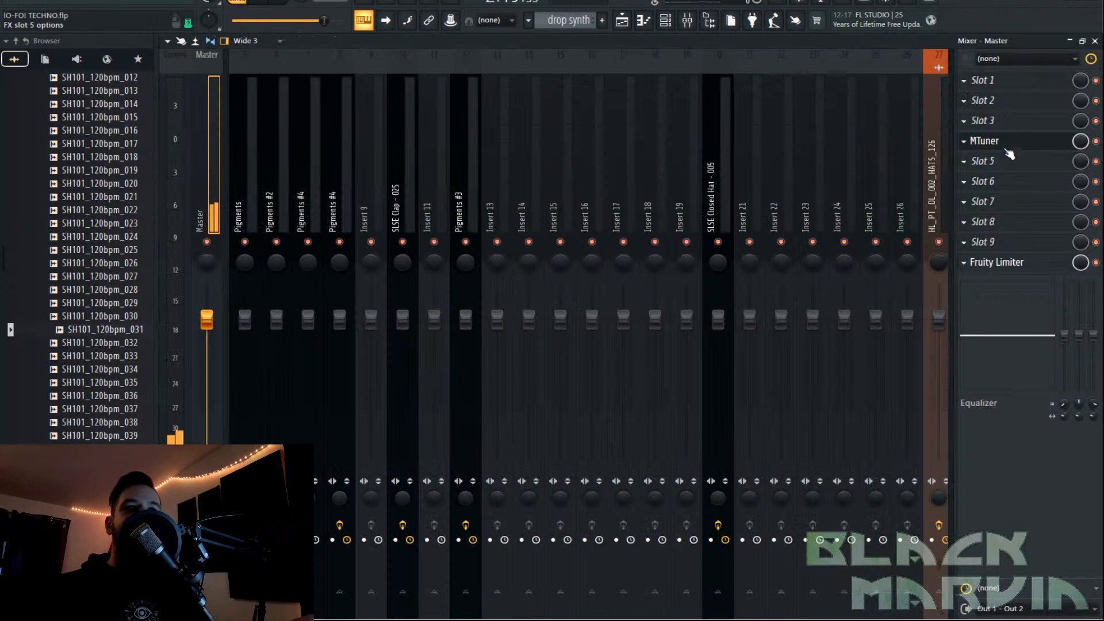
{"action": "left_click", "coordinate": [100, 223]}
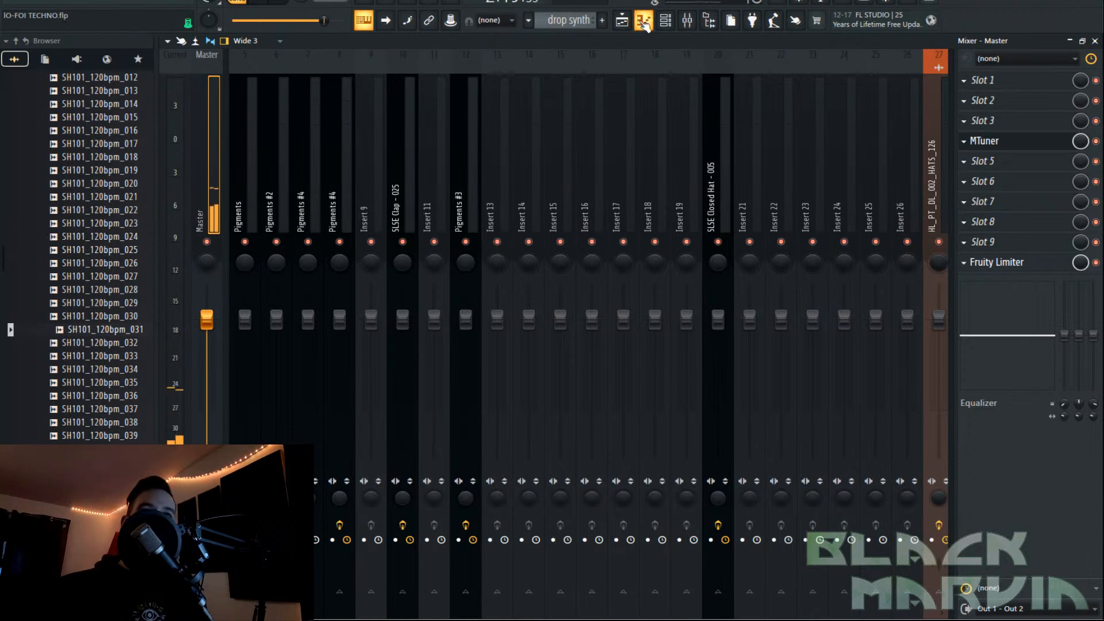
Set the root note of sample slot A in Pigments #5 to E3.
{"action": "left_click", "coordinate": [665, 21]}
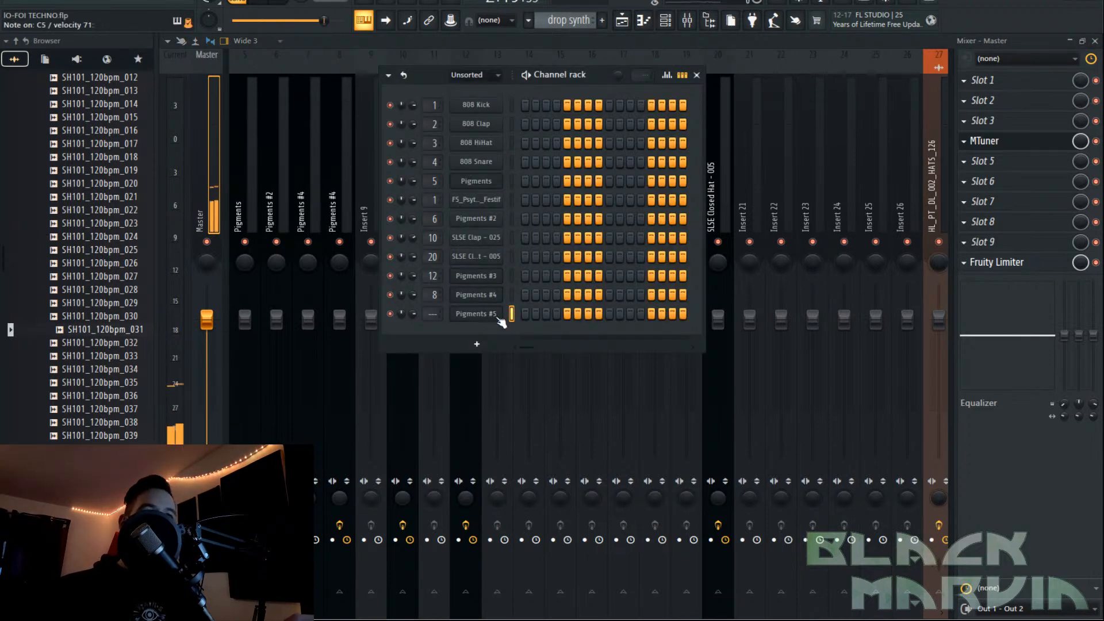
{"action": "left_click", "coordinate": [476, 313]}
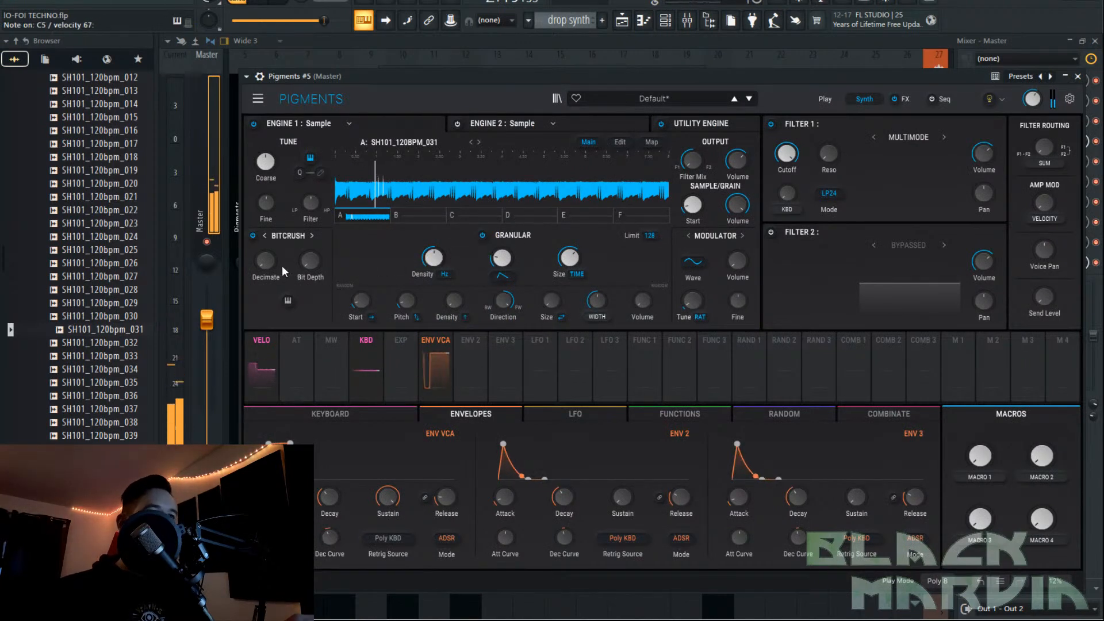
{"action": "left_click", "coordinate": [619, 141]}
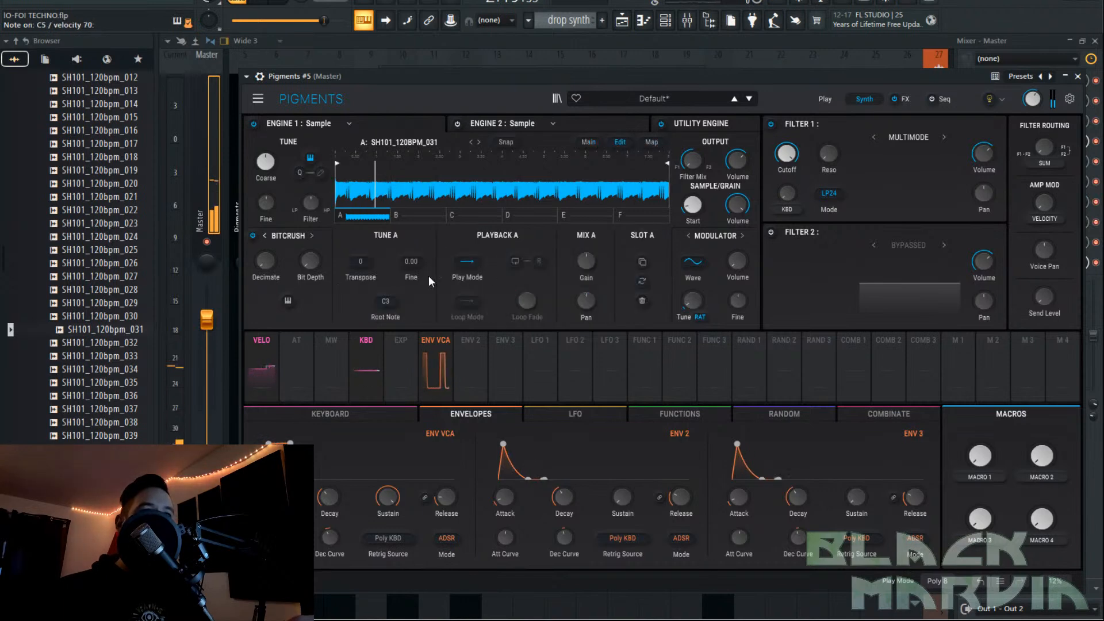
{"action": "left_click_drag", "start_coordinate": [391, 301], "coordinate": [385, 305]}
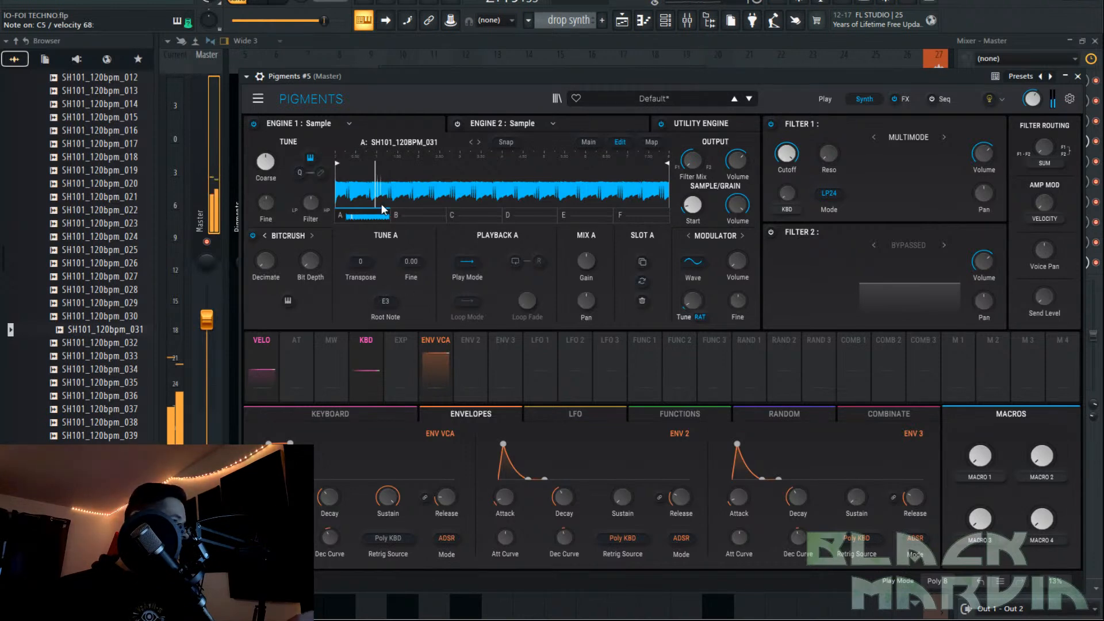
Try layering the Utility Engine's oscillator with the sample in Pigments #5.
{"action": "left_click", "coordinate": [659, 130]}
{"action": "left_click", "coordinate": [252, 270]}
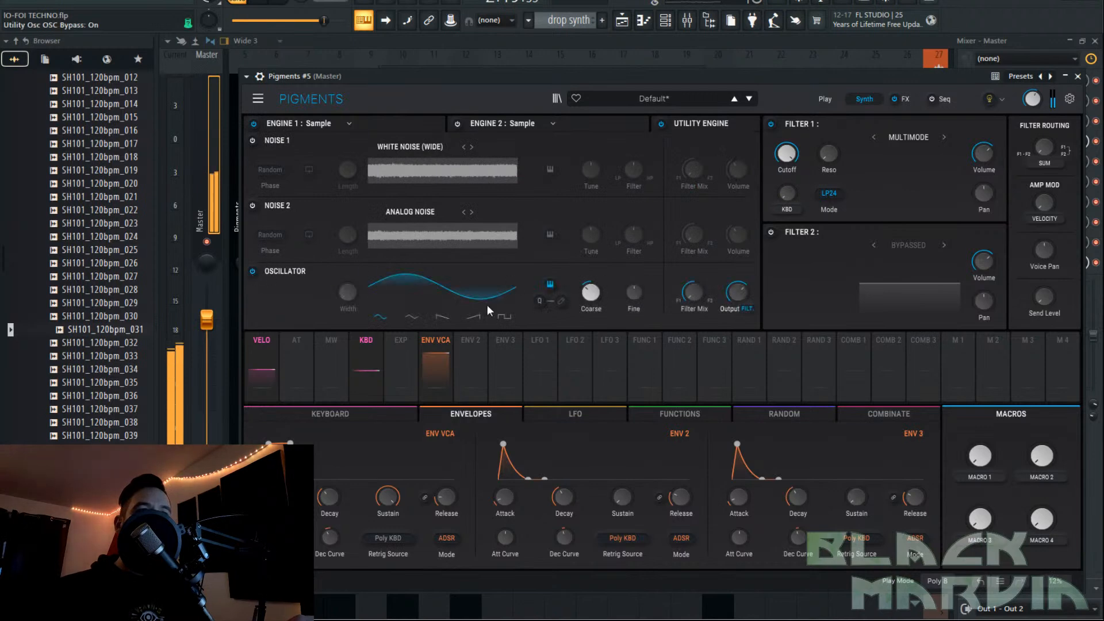
{"action": "left_click", "coordinate": [661, 124]}
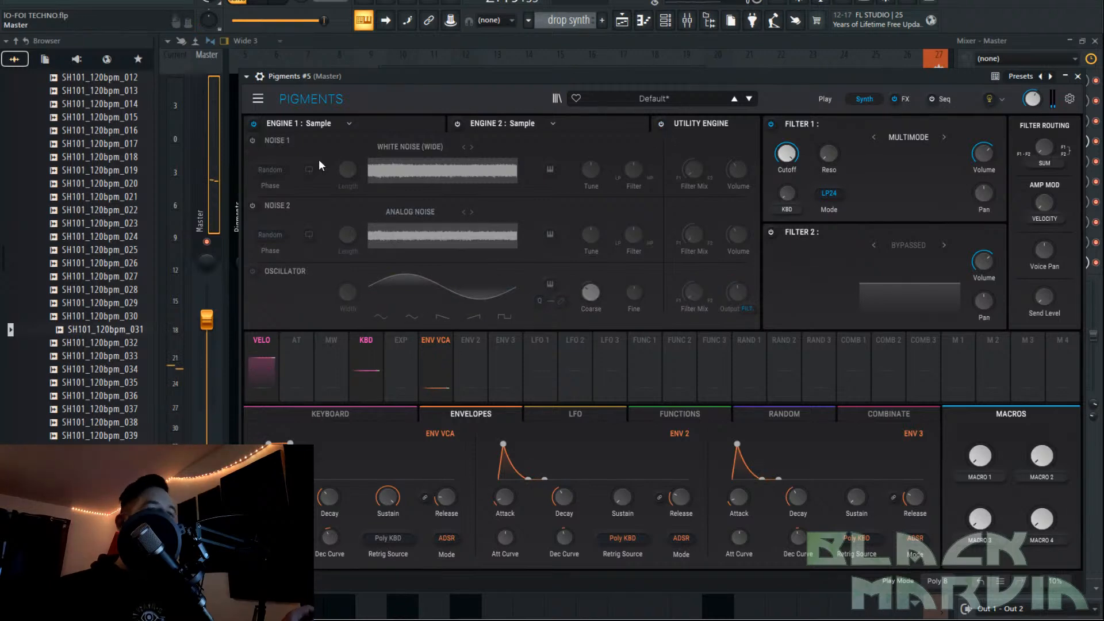
Return to Engine 1 in Pigments #5 and change its shaper mode from BitCrush to Unison.
{"action": "left_click", "coordinate": [311, 125]}
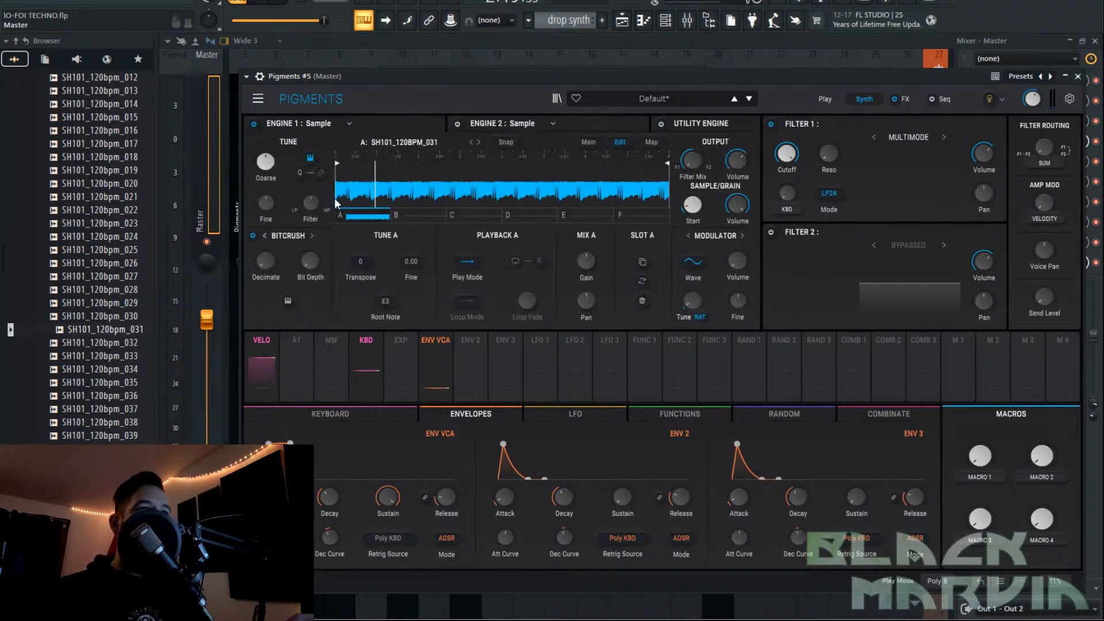
{"action": "left_click", "coordinate": [287, 235]}
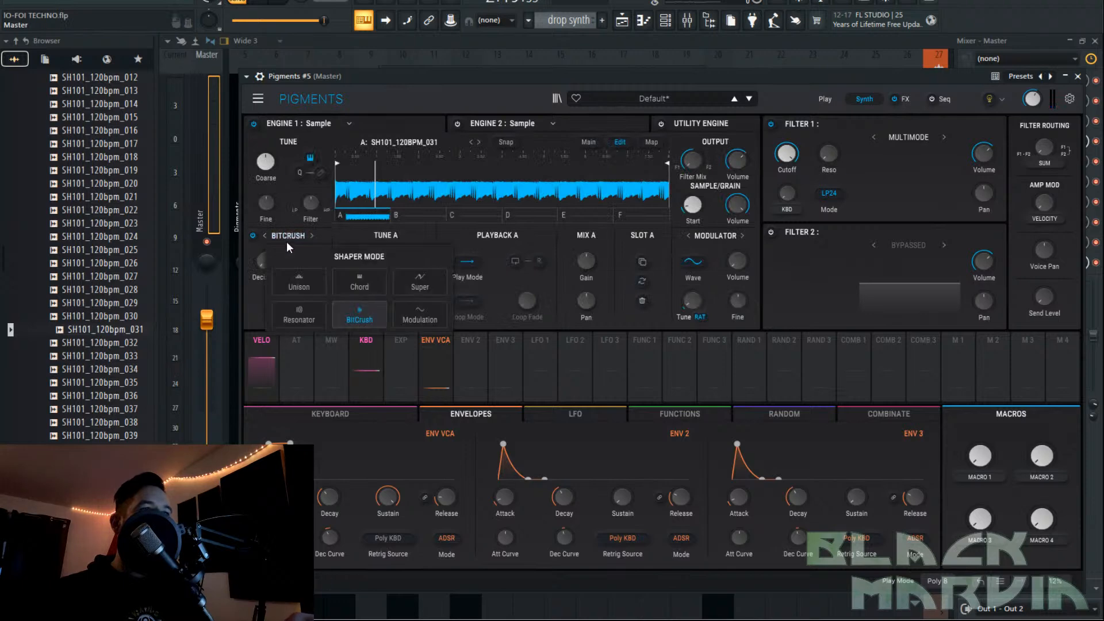
{"action": "left_click", "coordinate": [282, 255]}
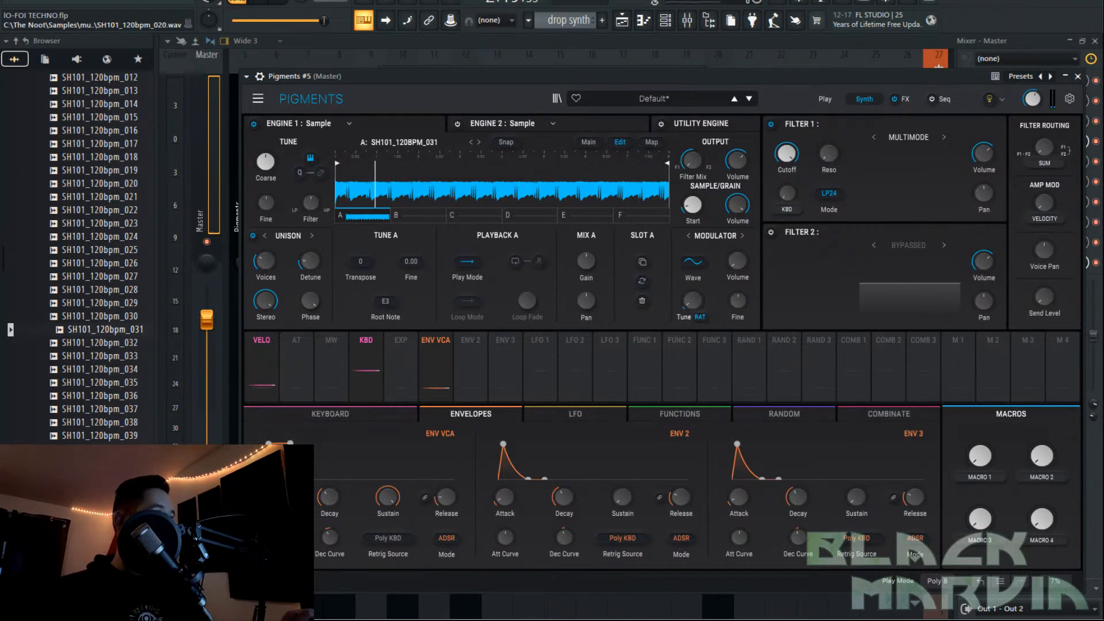
In the piano roll for Pigments #5, draw a four-bar F#5 note starting at bar 1.
{"action": "left_click", "coordinate": [688, 23]}
{"action": "right_click", "coordinate": [499, 313]}
{"action": "left_click", "coordinate": [549, 323]}
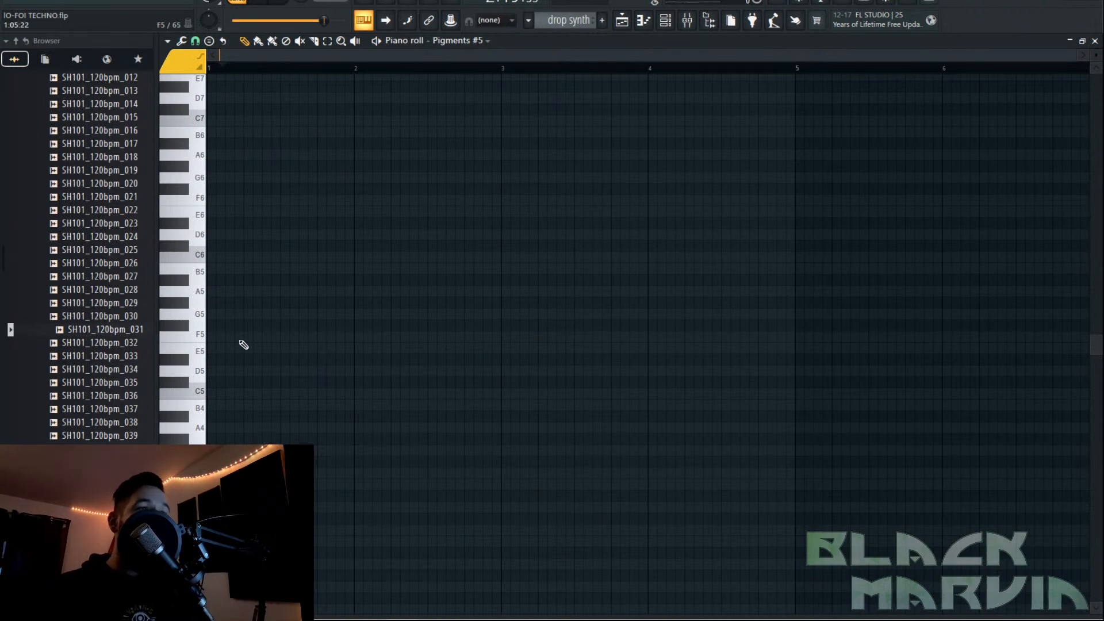
{"action": "left_click", "coordinate": [211, 326]}
{"action": "left_click_drag", "start_coordinate": [501, 326], "coordinate": [795, 325]}
Show Engine 1's granular controls in Pigments #5 and create an automation clip for the Sample 1 Density.
{"action": "left_click", "coordinate": [666, 21]}
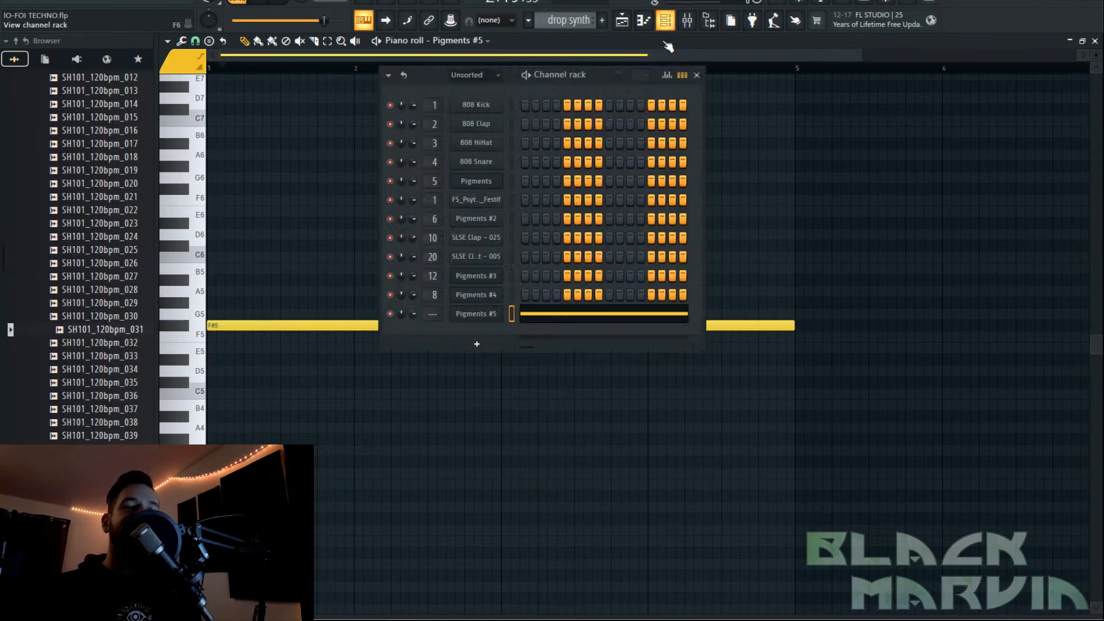
{"action": "left_click", "coordinate": [489, 313]}
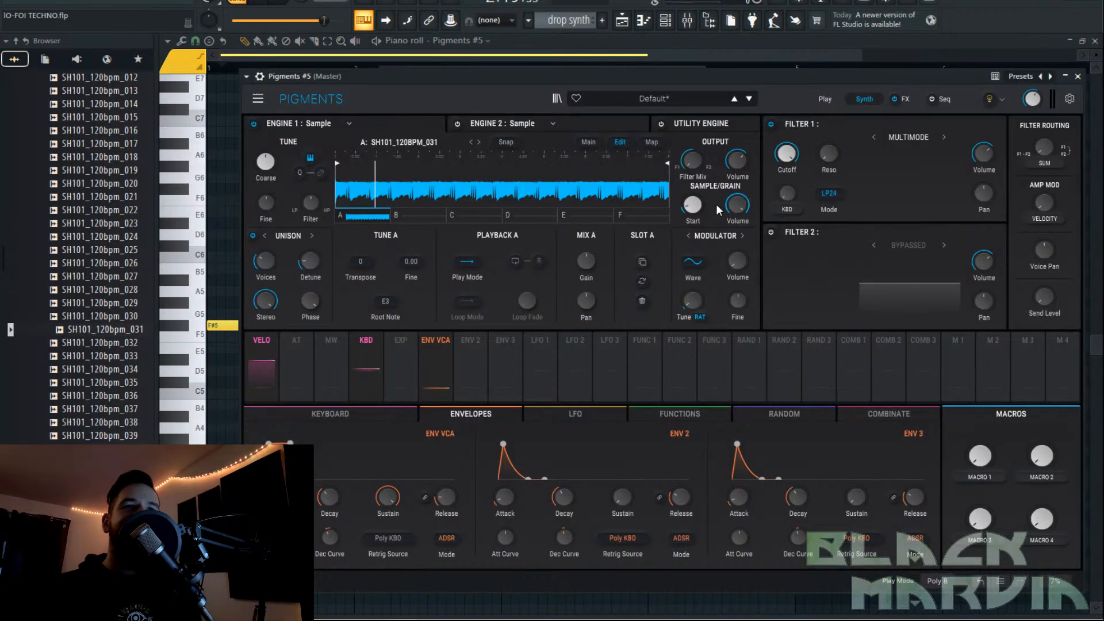
{"action": "left_click", "coordinate": [597, 142]}
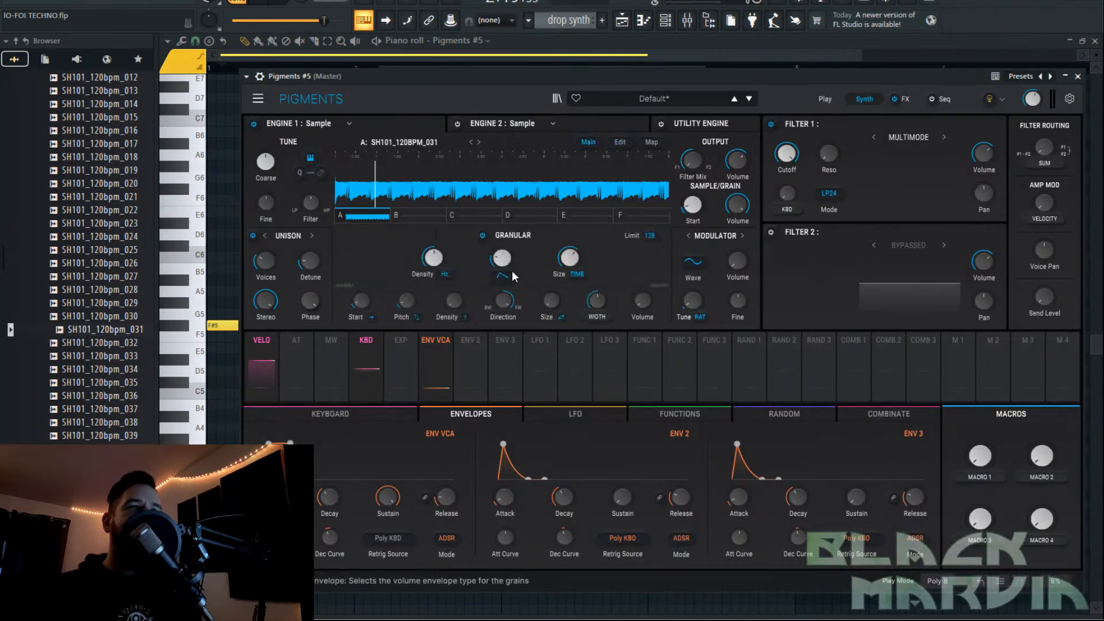
{"action": "left_click", "coordinate": [164, 2]}
{"action": "left_click", "coordinate": [363, 234]}
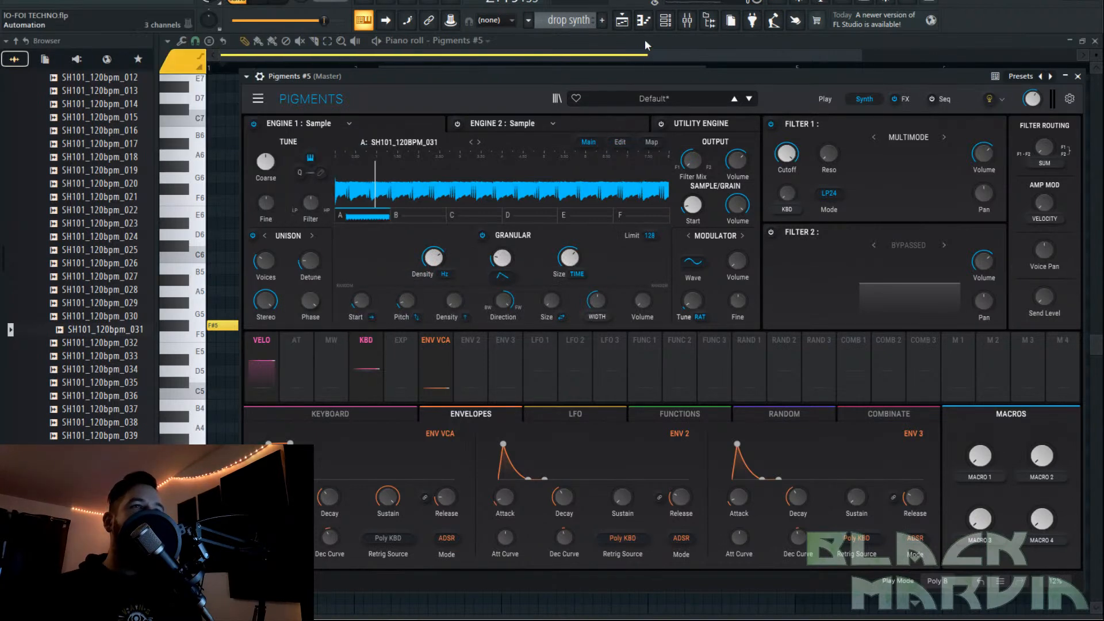
Place a "drop synth" pattern clip on Track 6 of the playlist, starting at bar 65.
{"action": "left_click", "coordinate": [632, 26]}
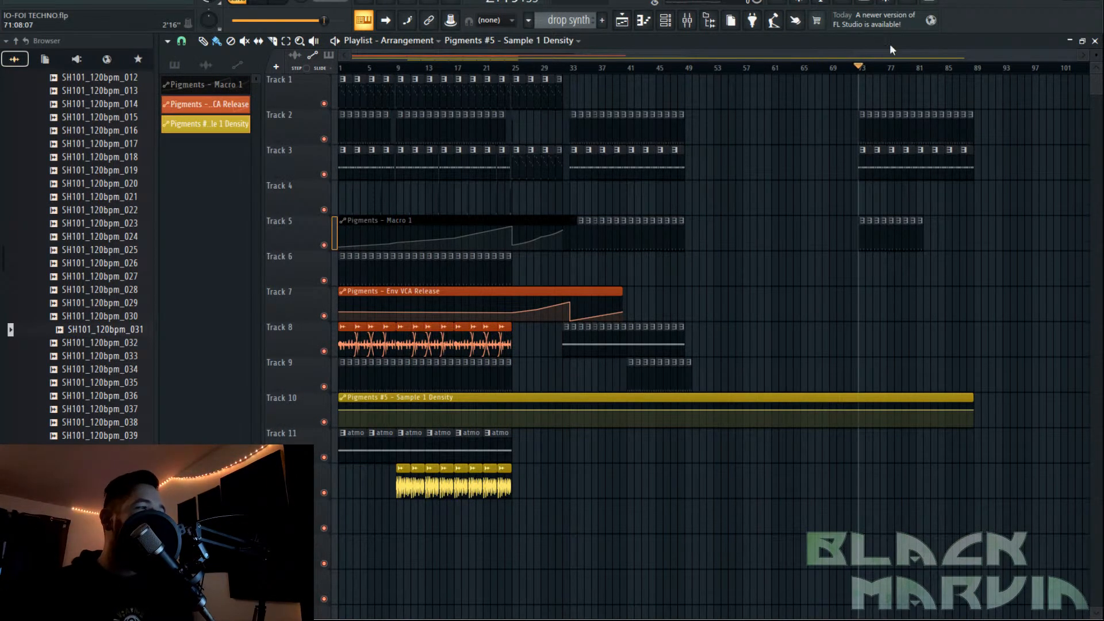
{"action": "scroll", "coordinate": [897, 77], "scroll_direction": "up", "scroll_amount": 4}
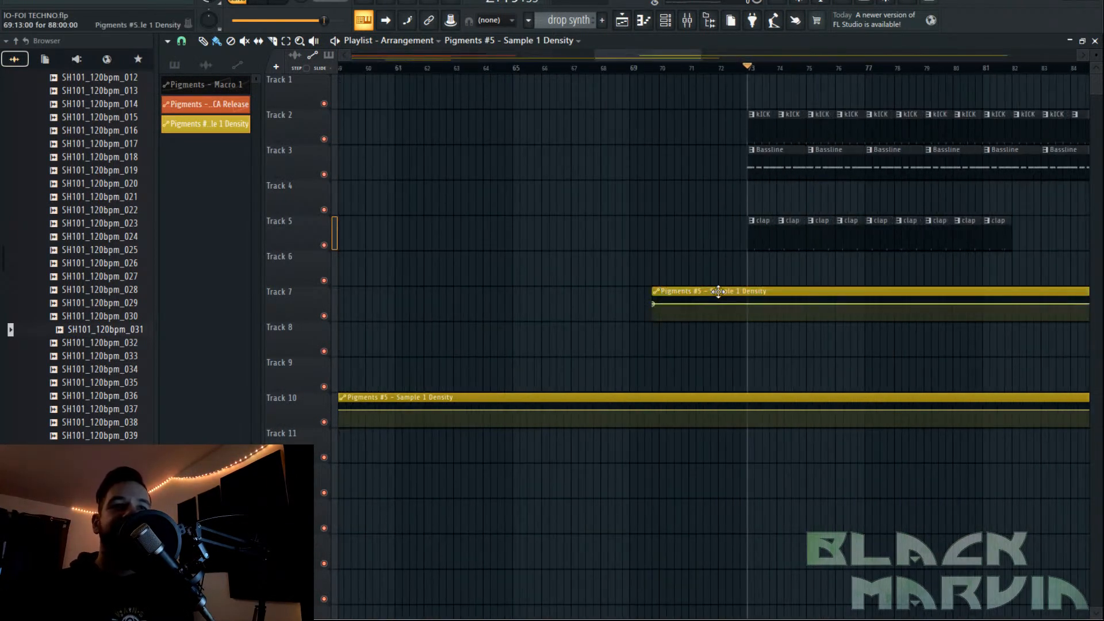
{"action": "left_click", "coordinate": [569, 20]}
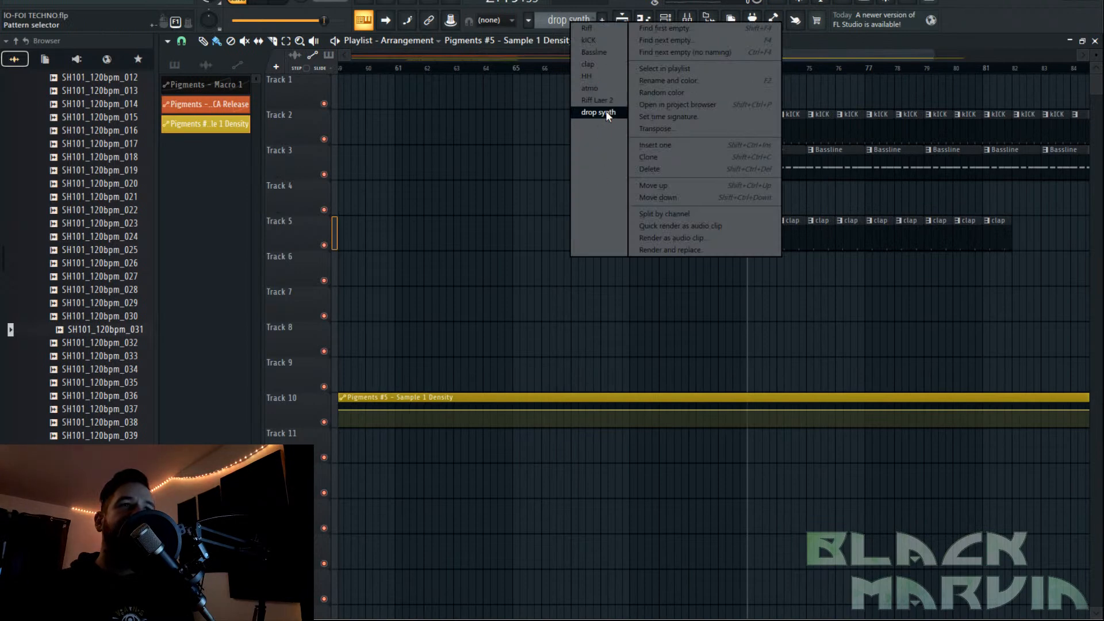
{"action": "left_click", "coordinate": [605, 112]}
{"action": "left_click_drag", "start_coordinate": [525, 229], "coordinate": [556, 276]}
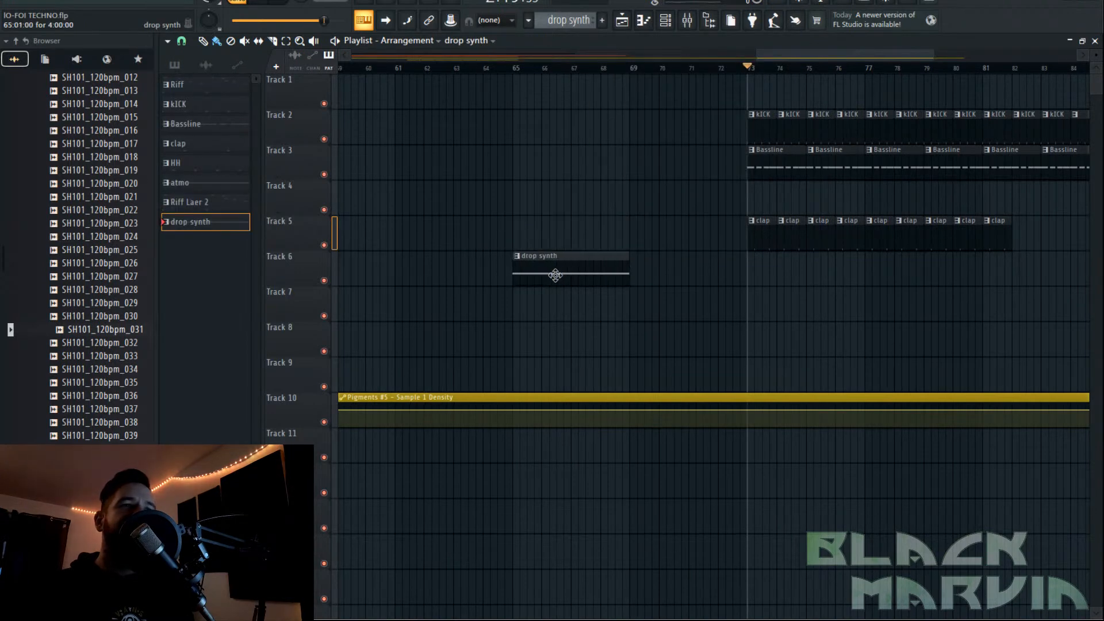
Lengthen the F#5 note in the drop synth pattern to eight bars and return to the playlist.
{"action": "double_click", "coordinate": [556, 274]}
{"action": "left_click_drag", "start_coordinate": [648, 324], "coordinate": [977, 335]}
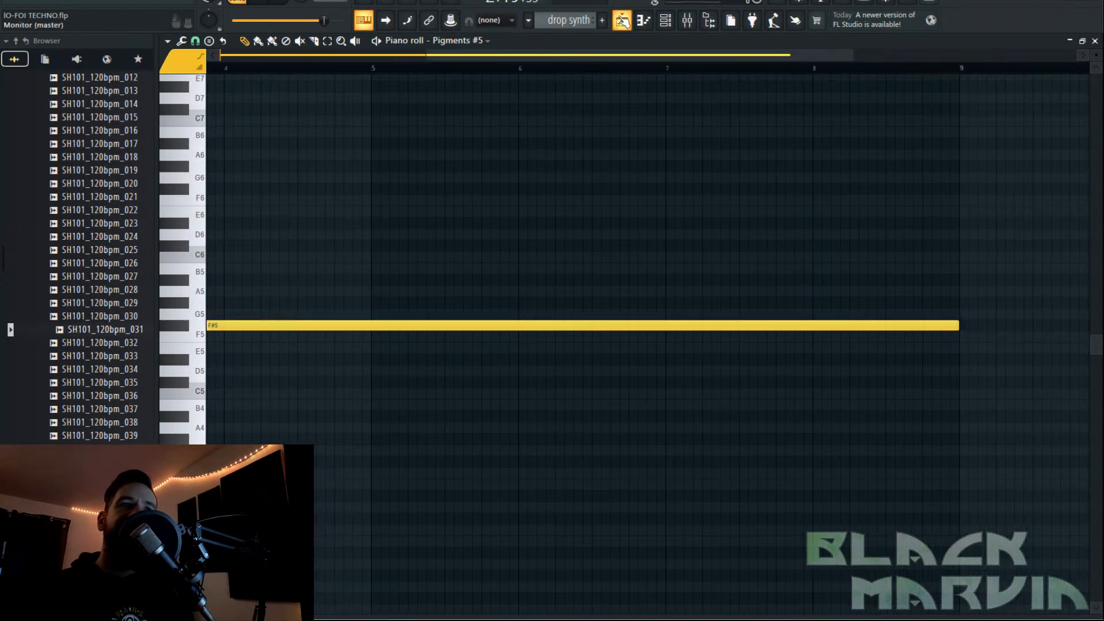
{"action": "left_click", "coordinate": [622, 21]}
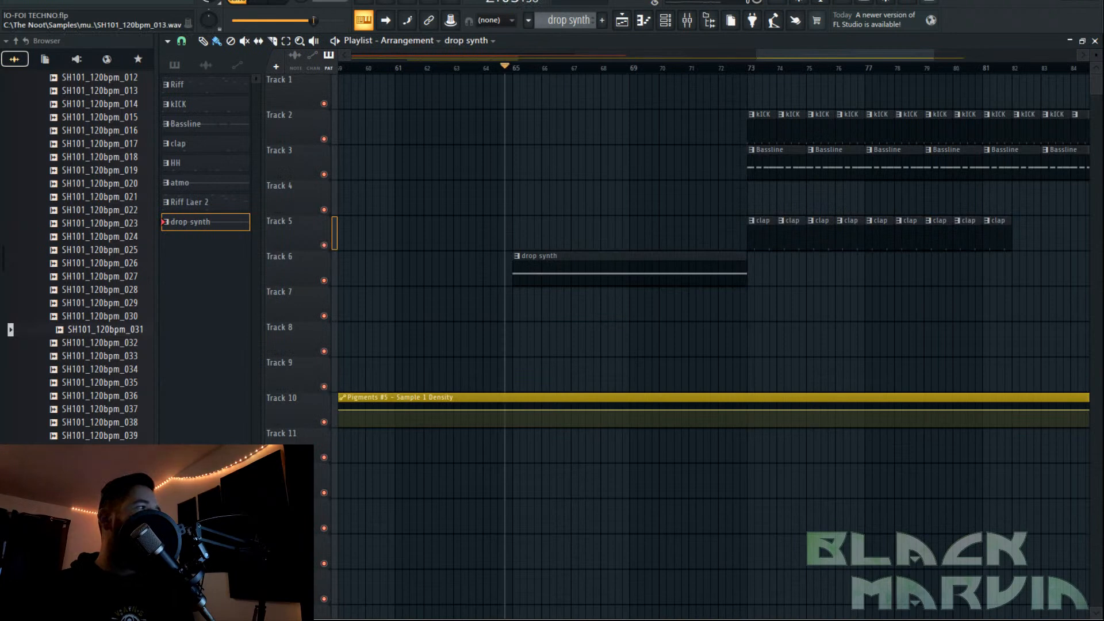
While playing from bar 65, add points to the Sample 1 Density automation at bars 65, 69, 72 and 73, curving it downward.
{"action": "key", "text": "space"}
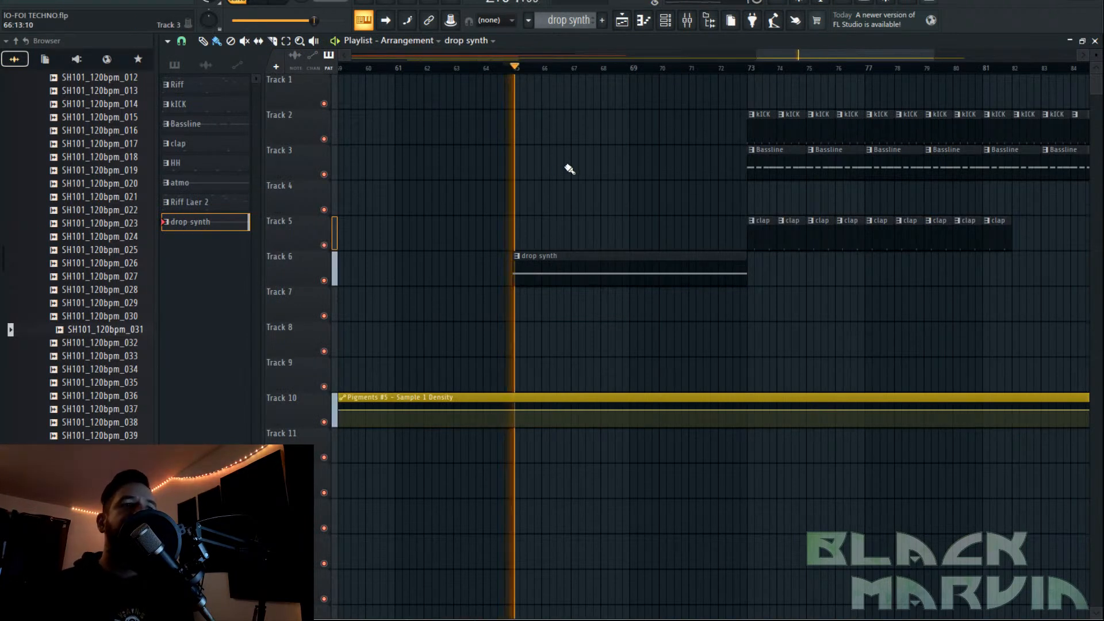
{"action": "left_click", "coordinate": [511, 408]}
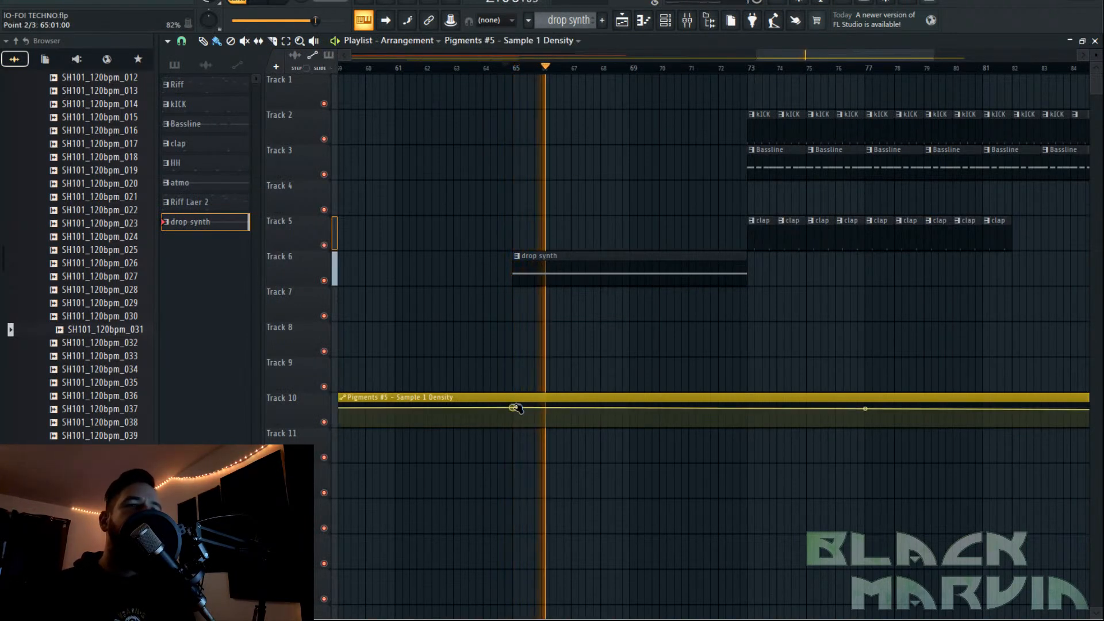
{"action": "right_click", "coordinate": [629, 407]}
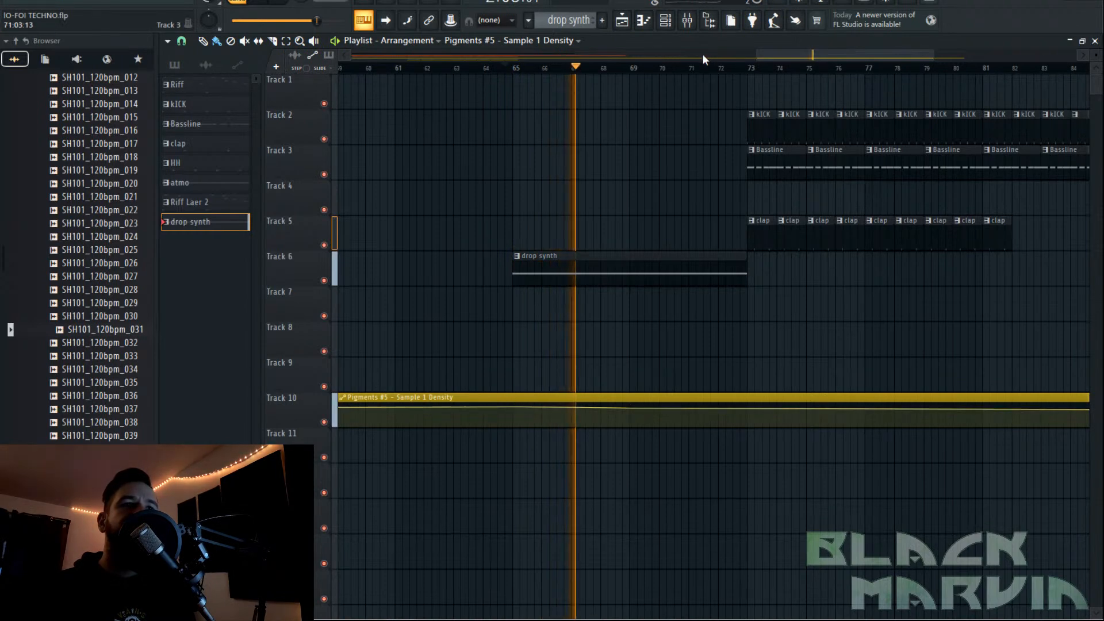
{"action": "right_click", "coordinate": [718, 418]}
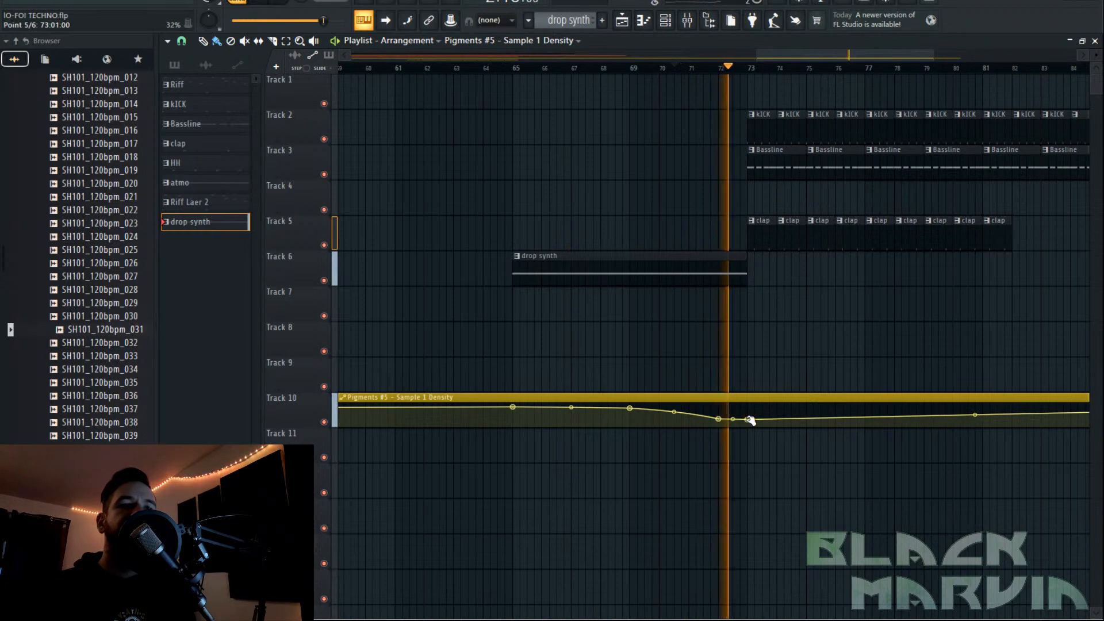
{"action": "right_click", "coordinate": [747, 420]}
{"action": "left_click", "coordinate": [669, 68]}
{"action": "left_click", "coordinate": [520, 70]}
Lengthen the F#5 note in the drop synth pattern to 12 bars and listen to it in the playlist.
{"action": "double_click", "coordinate": [661, 270]}
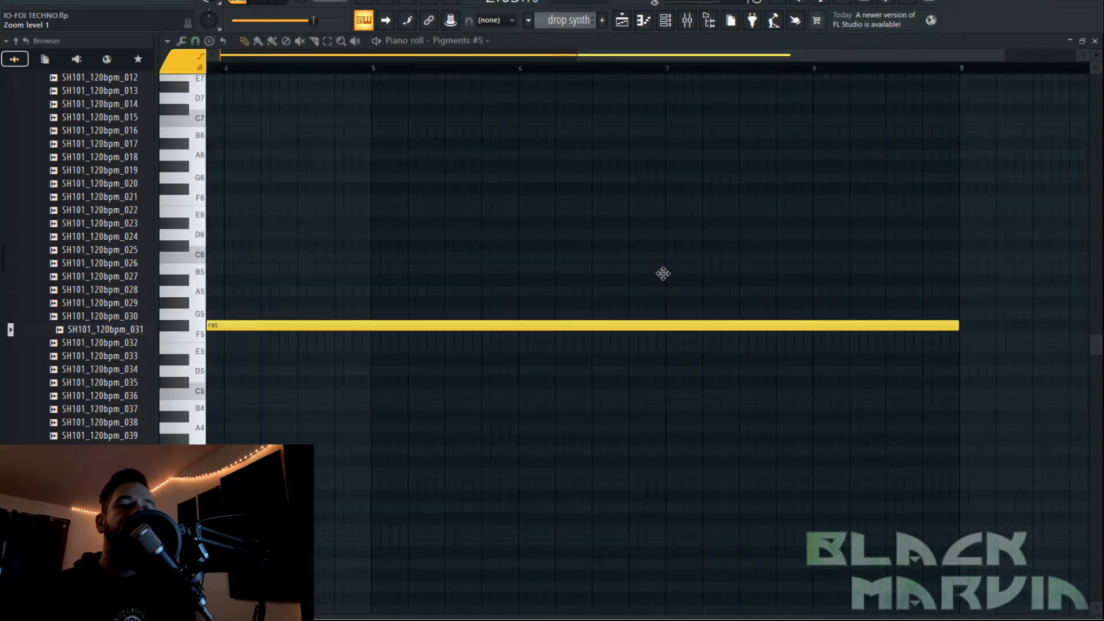
{"action": "left_click_drag", "start_coordinate": [646, 324], "coordinate": [1001, 347]}
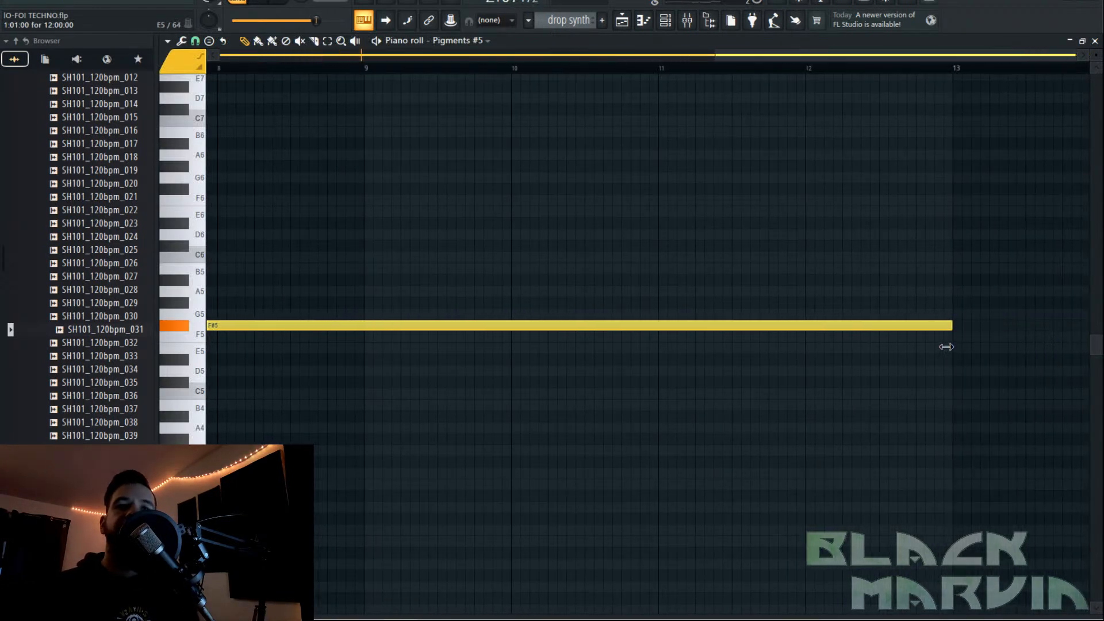
{"action": "left_click", "coordinate": [622, 20]}
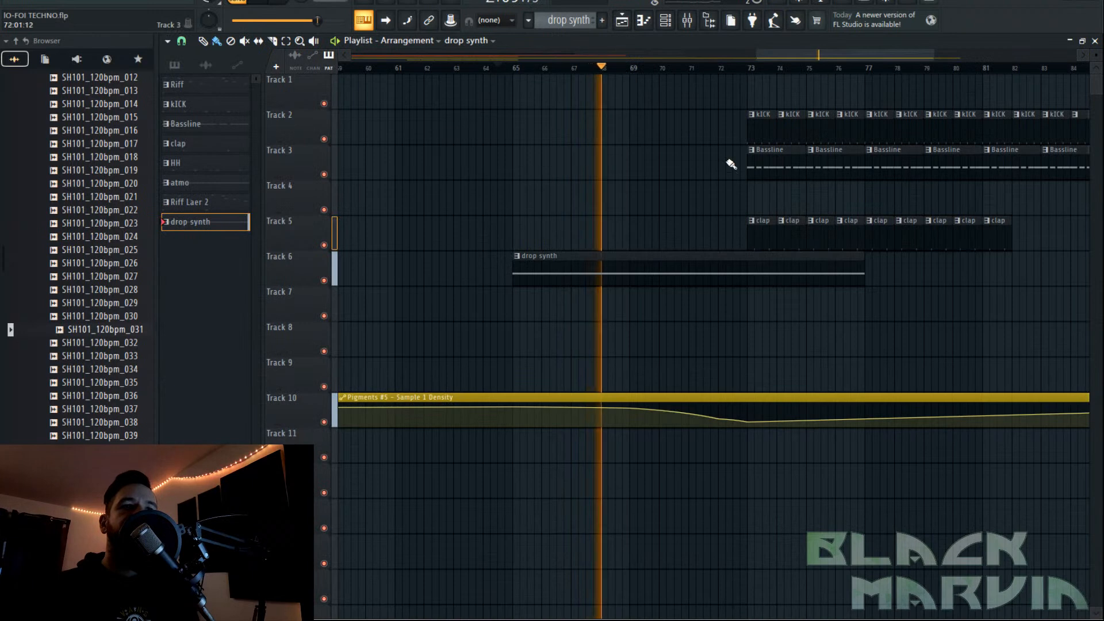
{"action": "left_click", "coordinate": [673, 412]}
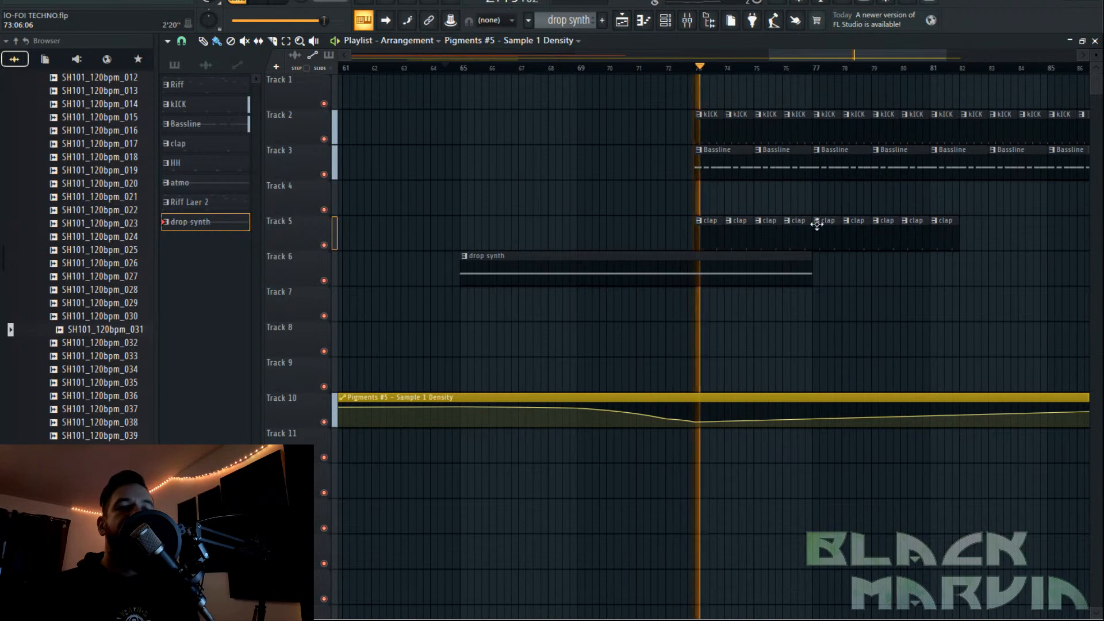
Open the mixer and route the currently selected channel, 808 Kick, to Insert 13.
{"action": "double_click", "coordinate": [772, 272]}
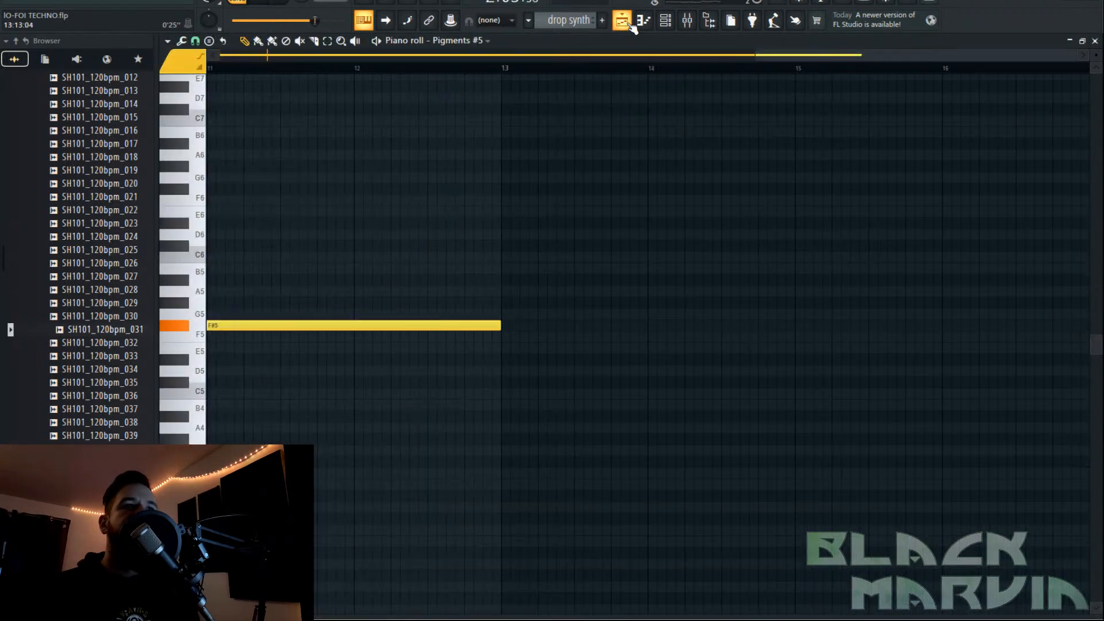
{"action": "left_click", "coordinate": [687, 21]}
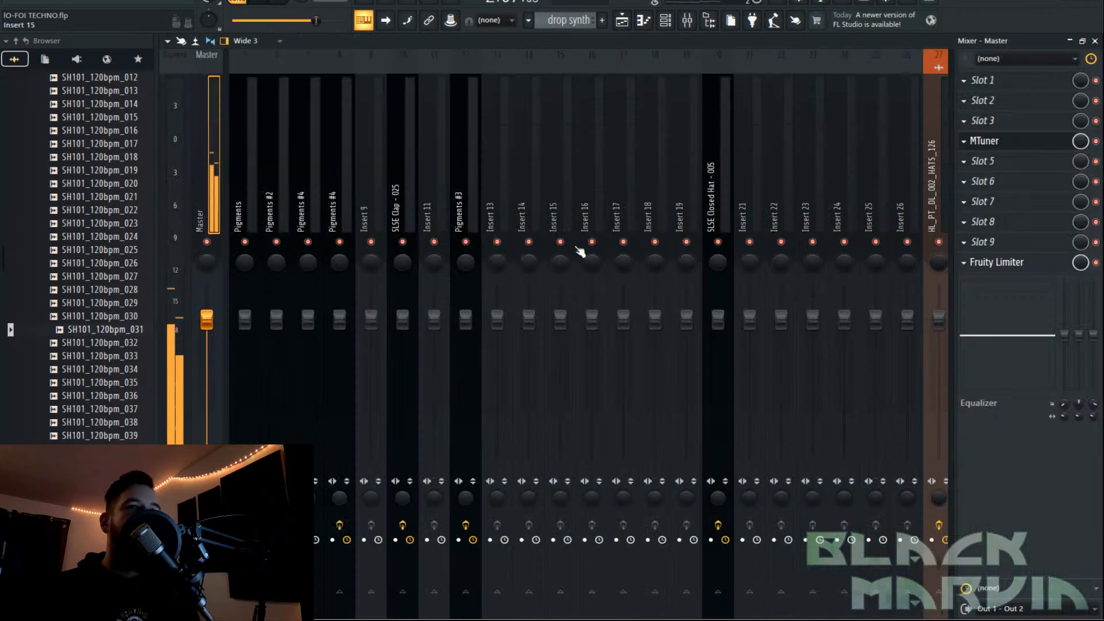
{"action": "right_click", "coordinate": [505, 202]}
{"action": "mouse_move", "coordinate": [633, 190]}
{"action": "left_click", "coordinate": [737, 193]}
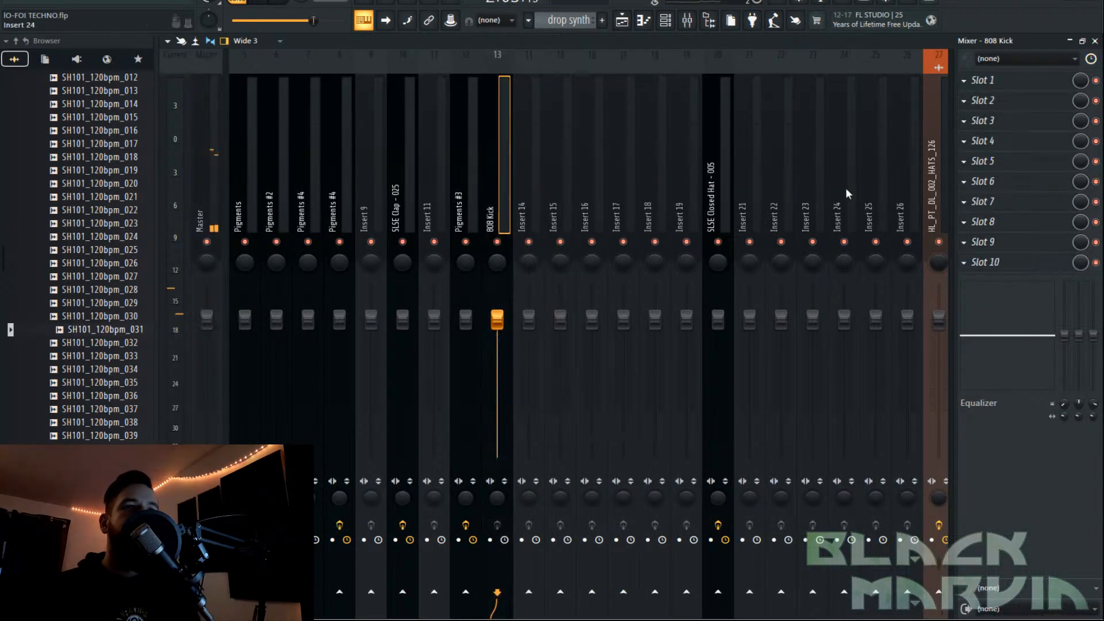
Select the Pigments #5 channel and route it to mixer Insert 14.
{"action": "left_click", "coordinate": [622, 21]}
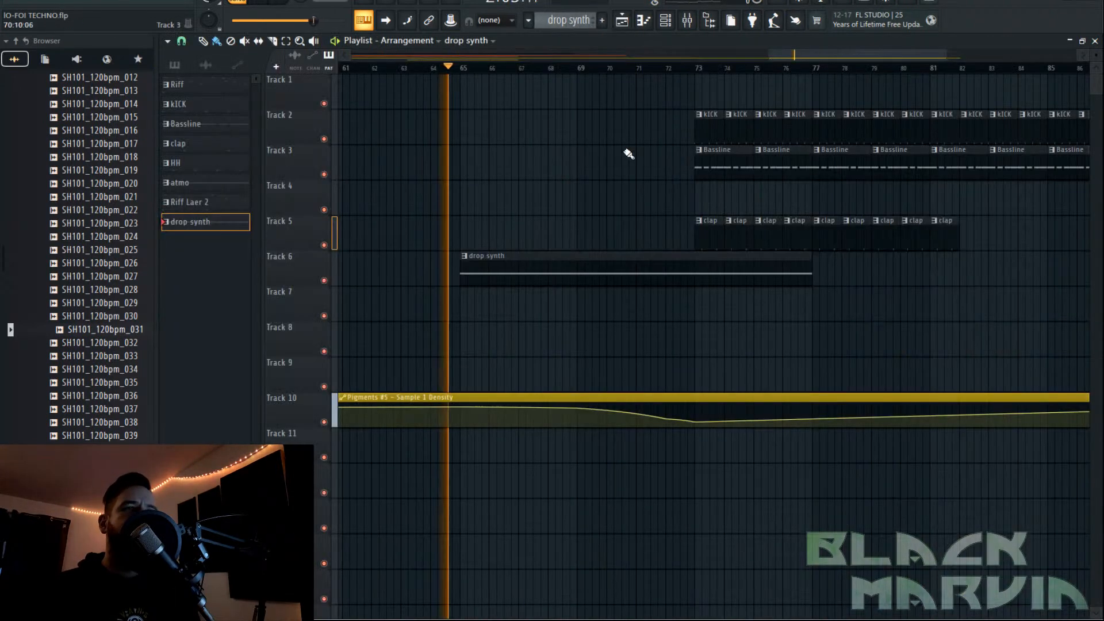
{"action": "double_click", "coordinate": [564, 271]}
{"action": "left_click", "coordinate": [667, 24]}
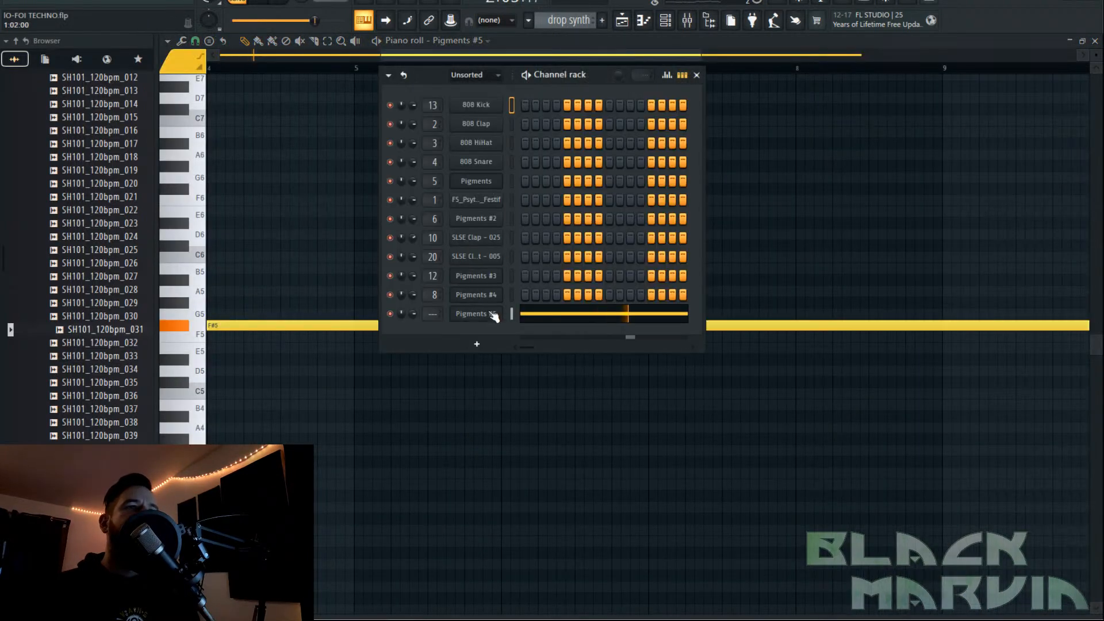
{"action": "left_click", "coordinate": [692, 22]}
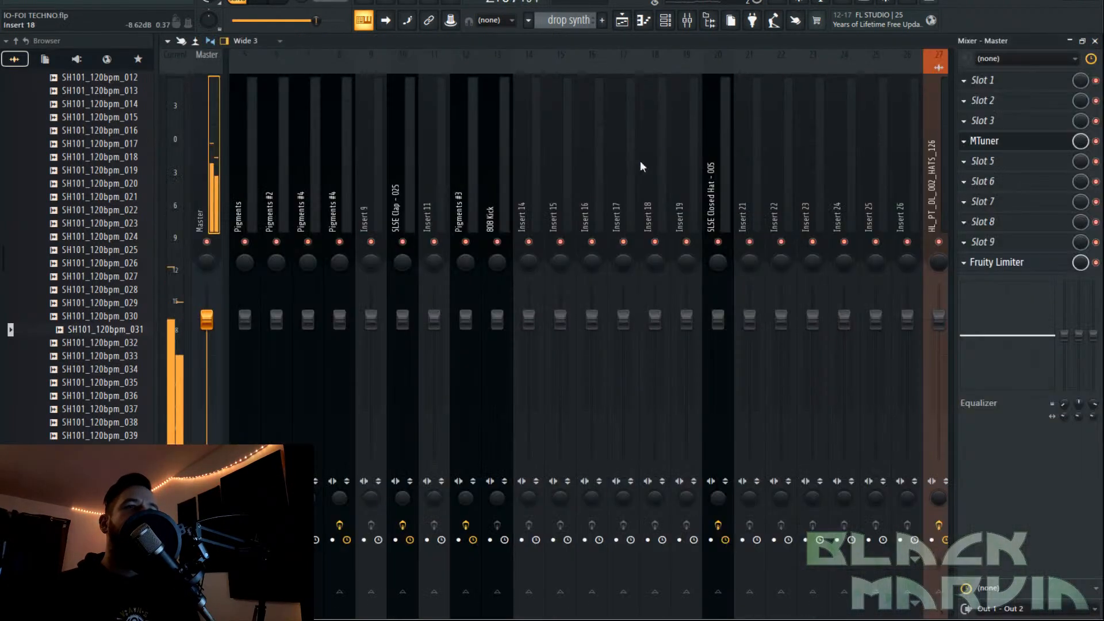
{"action": "right_click", "coordinate": [543, 199]}
{"action": "mouse_move", "coordinate": [701, 192]}
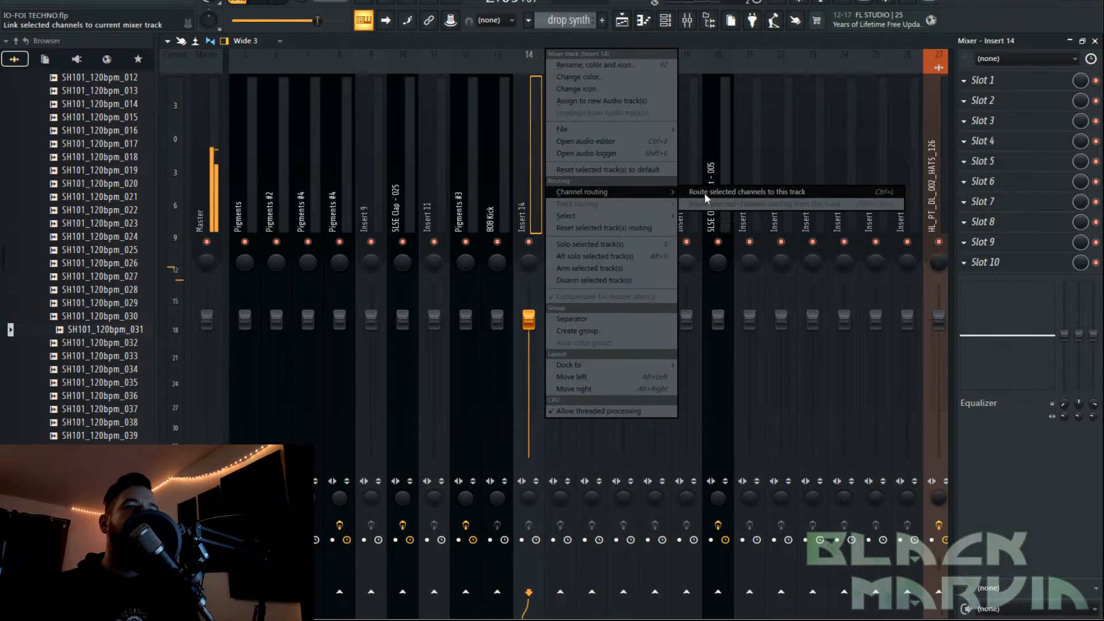
{"action": "left_click", "coordinate": [774, 193]}
Load Fruity Parametric EQ 2 in slot 9 of the Pigments #5 track, using the HP preset with band 1 at 110 Hz.
{"action": "left_click", "coordinate": [987, 220]}
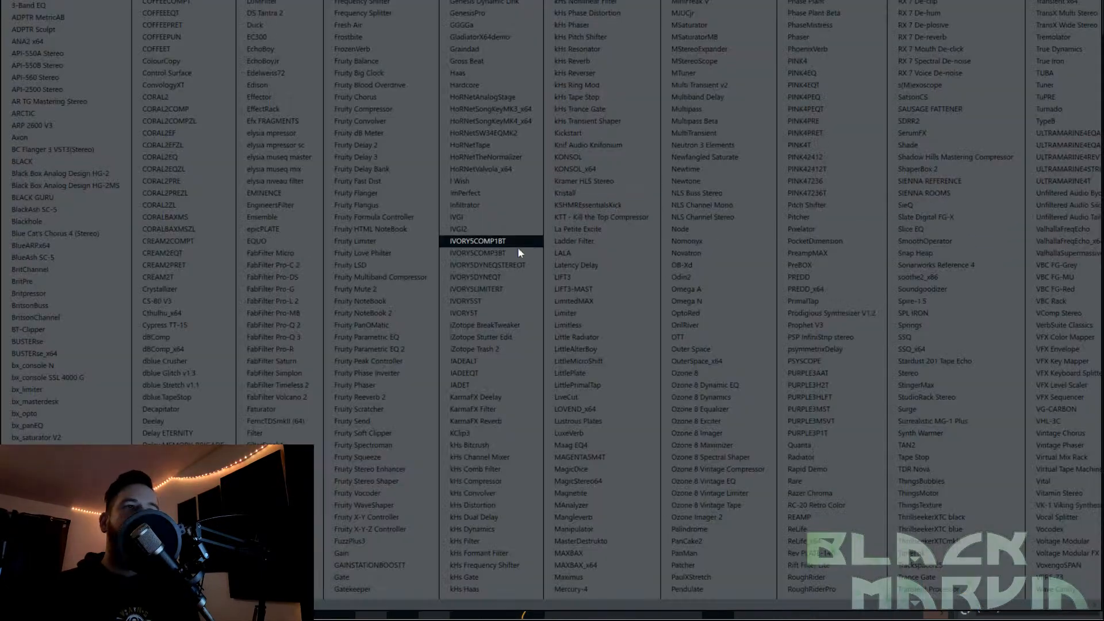
{"action": "left_click", "coordinate": [387, 361]}
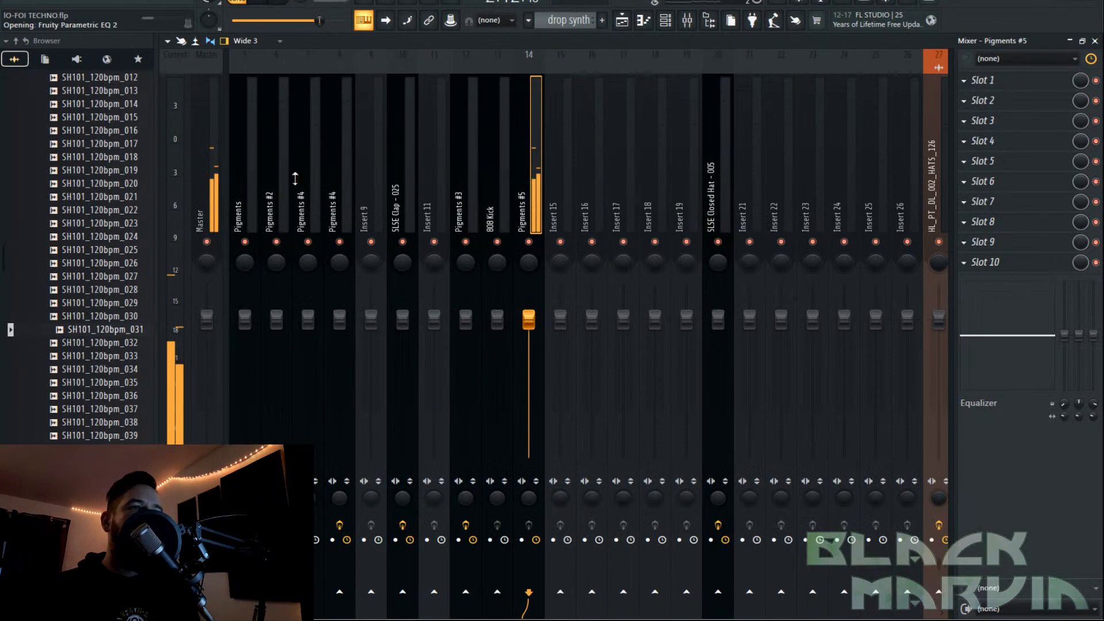
{"action": "left_click", "coordinate": [275, 198]}
{"action": "mouse_move", "coordinate": [379, 247]}
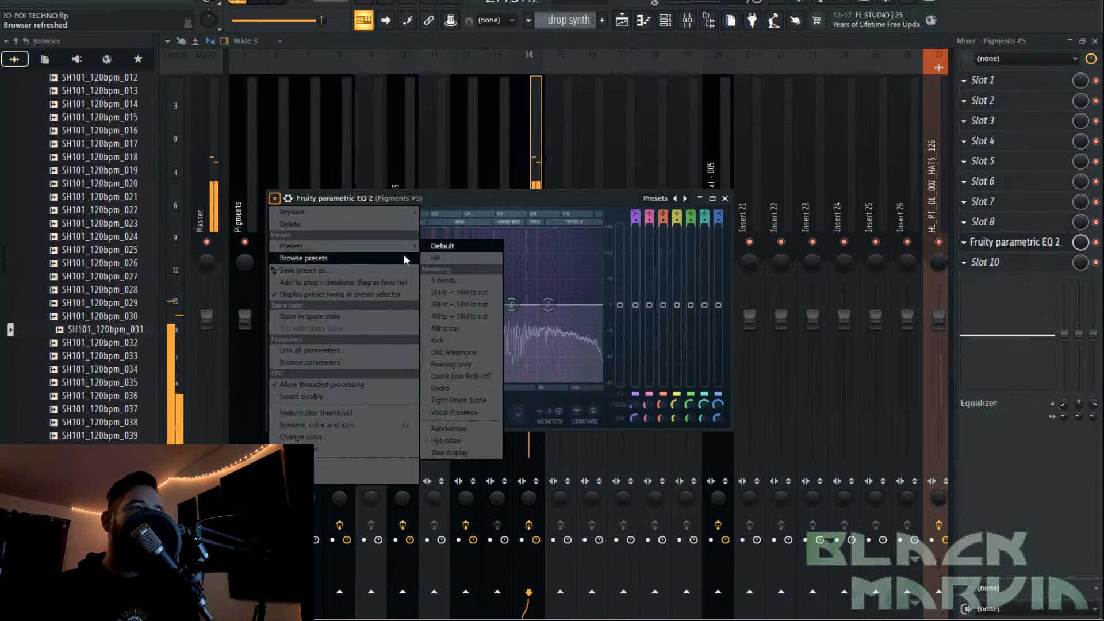
{"action": "left_click", "coordinate": [435, 258]}
{"action": "left_click_drag", "start_coordinate": [405, 305], "coordinate": [355, 304]}
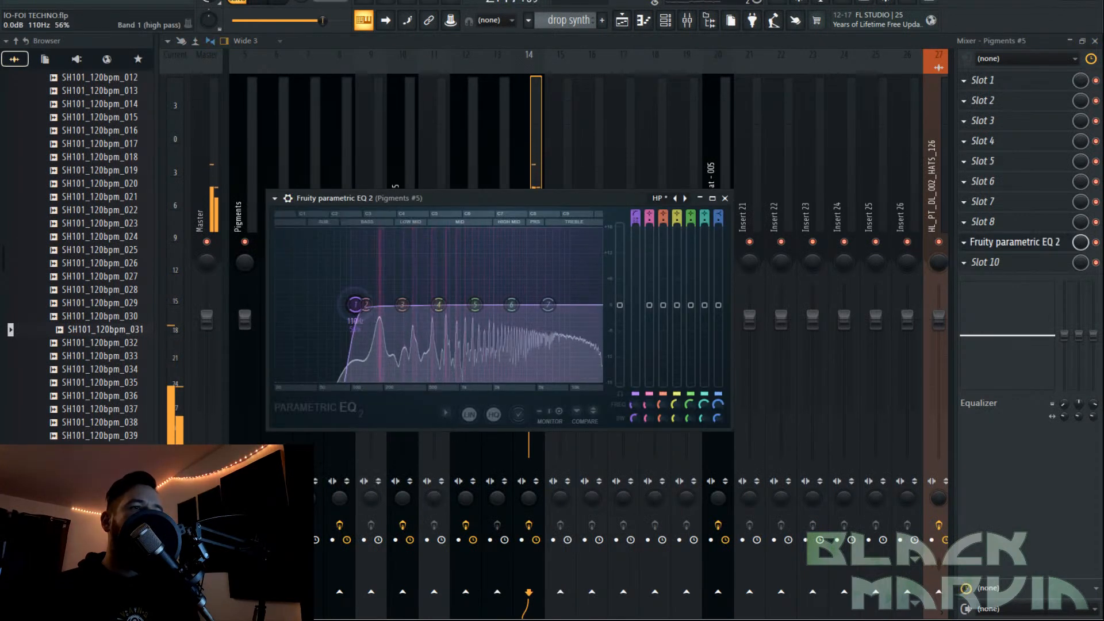
Add points to the Pigments #5 density automation at bars 75 and 77 for a gradual rise, and play from bar 65.
{"action": "key", "text": "Escape"}
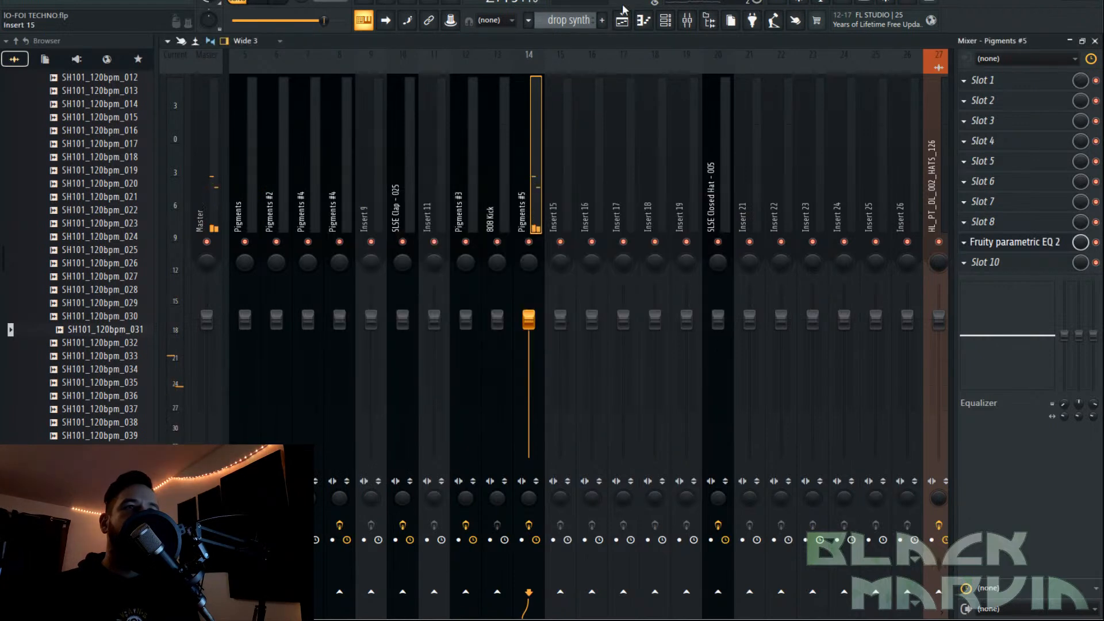
{"action": "left_click", "coordinate": [630, 20]}
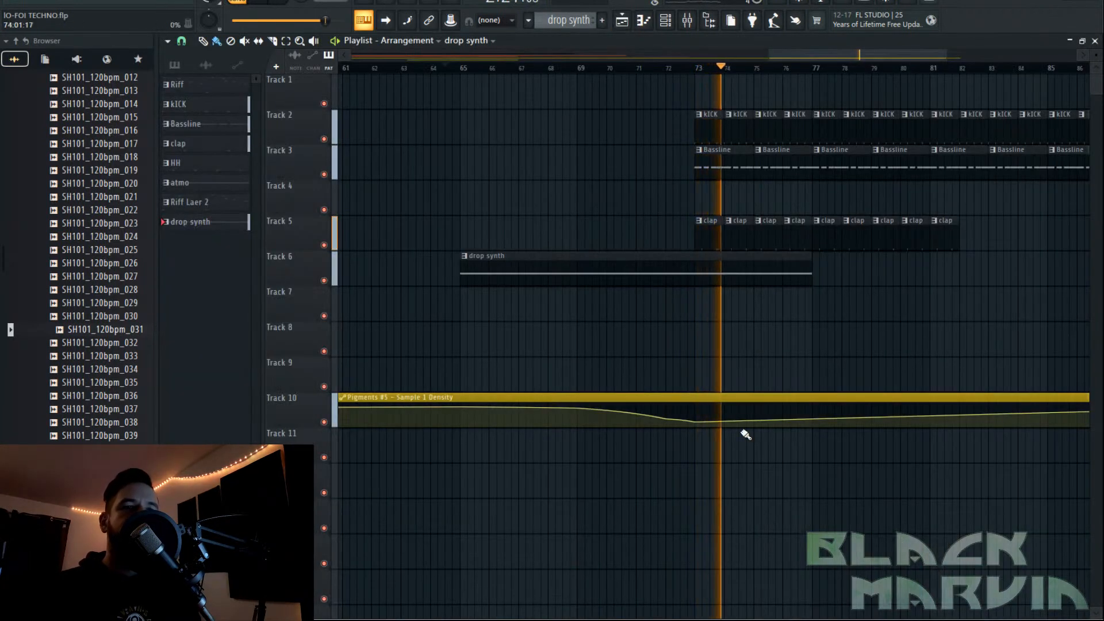
{"action": "left_click", "coordinate": [756, 421]}
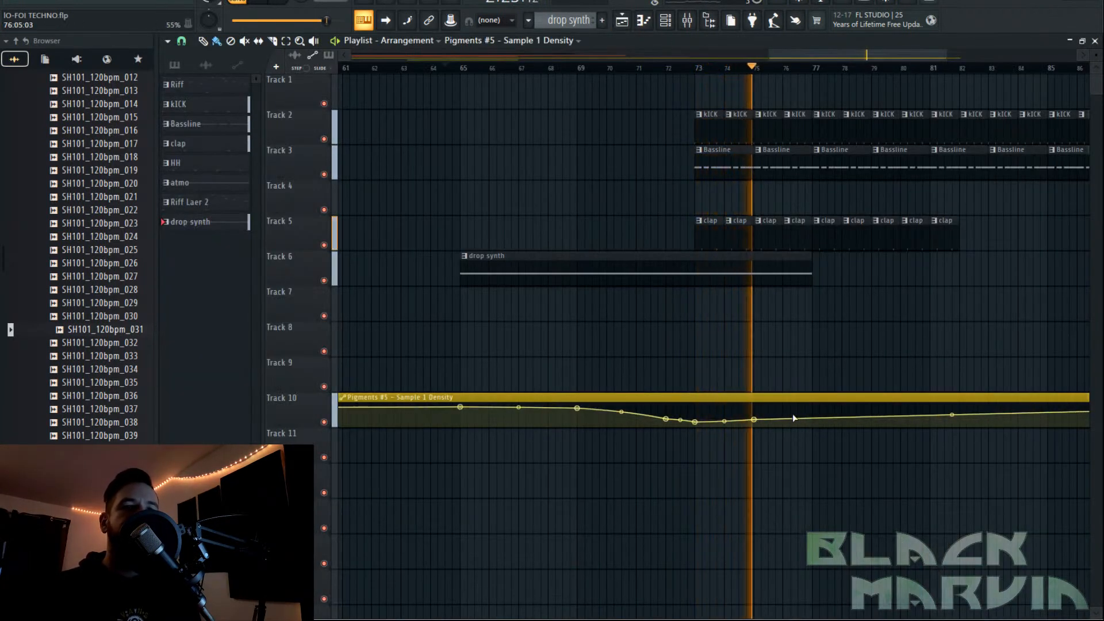
{"action": "right_click", "coordinate": [811, 418]}
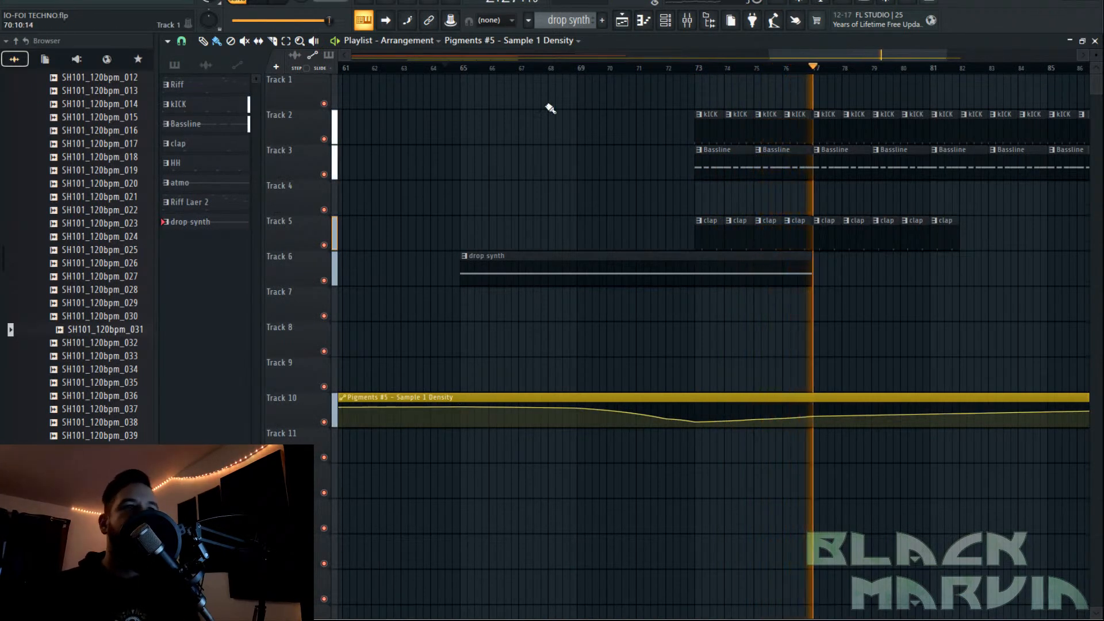
{"action": "left_click", "coordinate": [469, 70]}
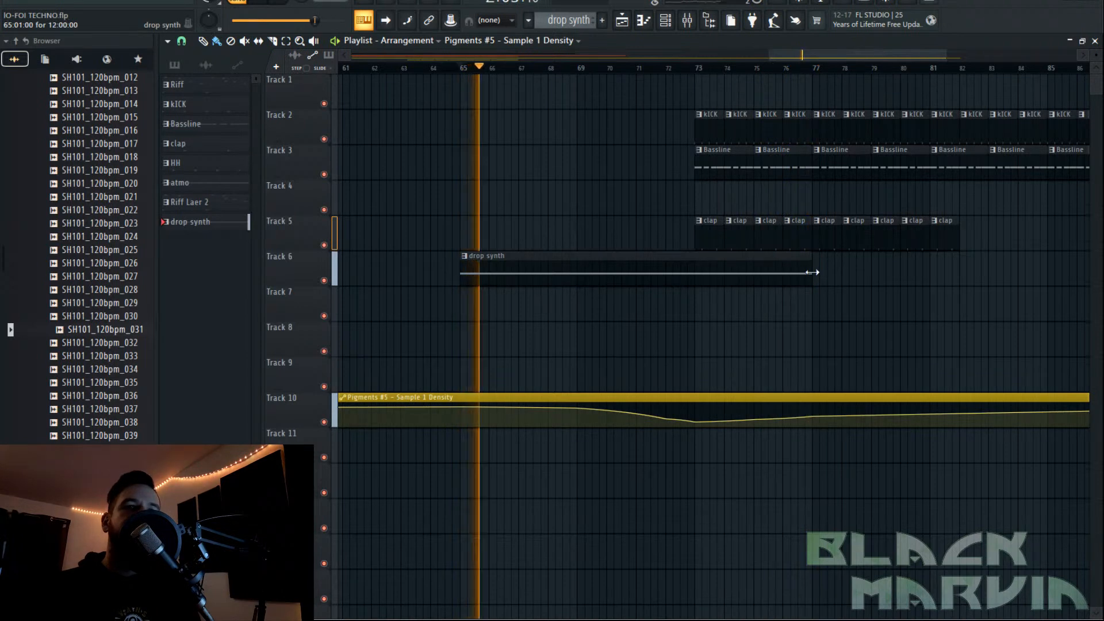
Lengthen the F#5 note in the drop synth pattern to 16 bars and return to the playlist.
{"action": "double_click", "coordinate": [776, 271]}
{"action": "left_click_drag", "start_coordinate": [502, 326], "coordinate": [969, 326]}
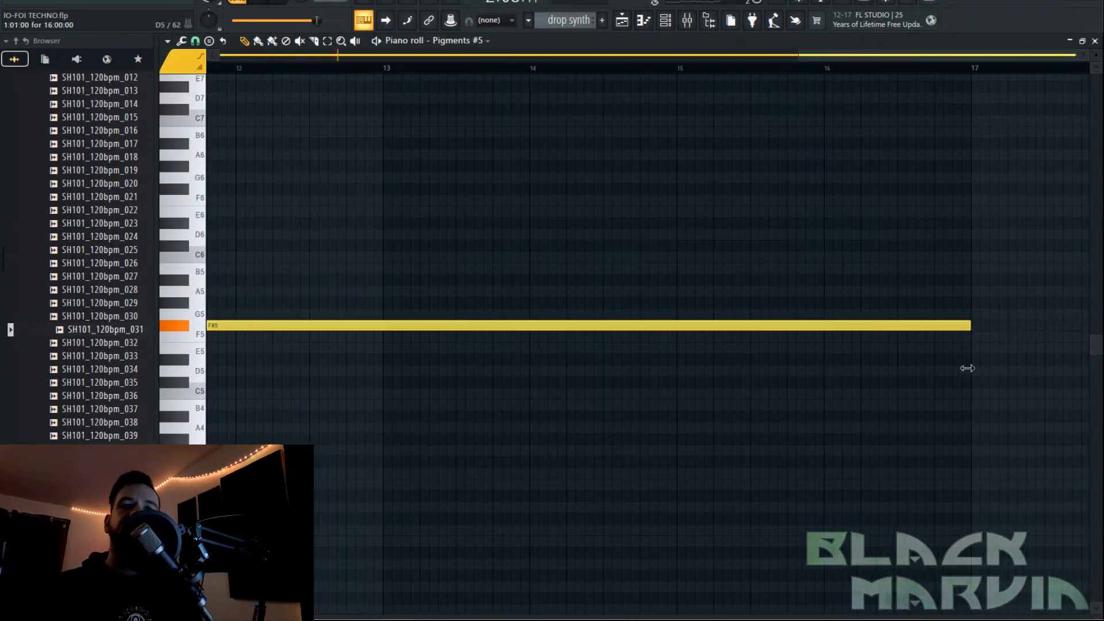
{"action": "left_click", "coordinate": [623, 21]}
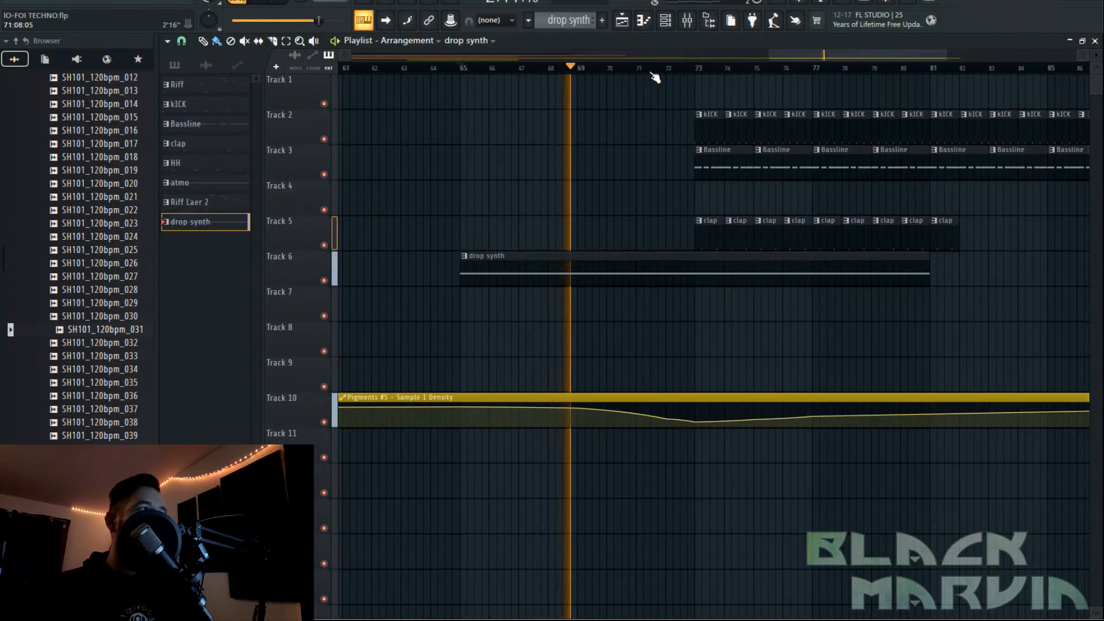
Load kHs Frequency Shifter in slot 7 of the Pigments #5 mixer track.
{"action": "key", "text": "F9"}
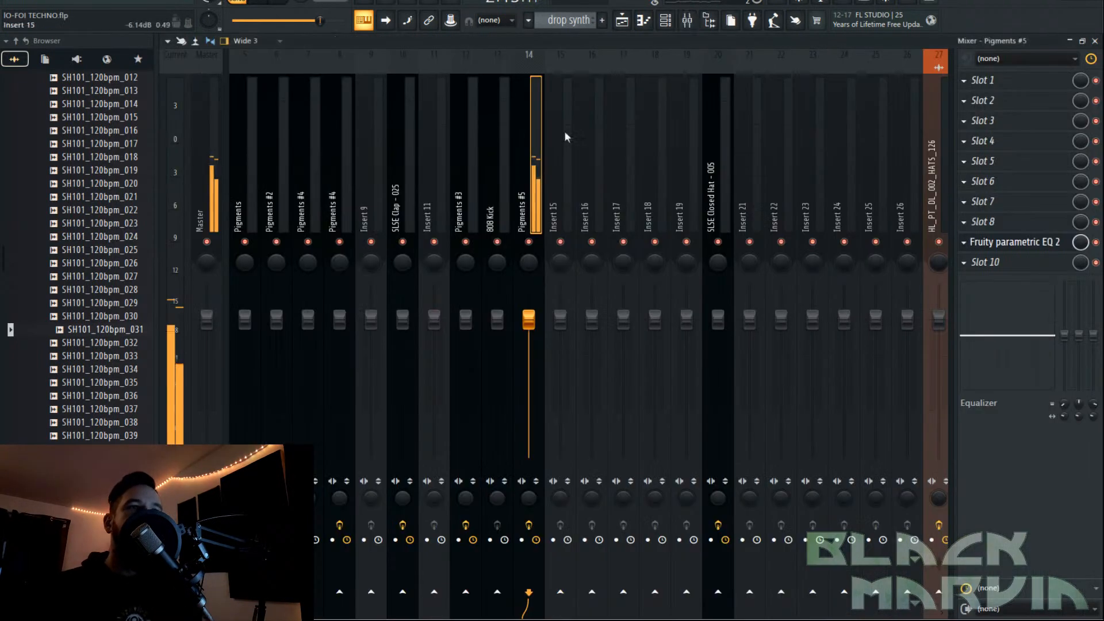
{"action": "left_click", "coordinate": [665, 23]}
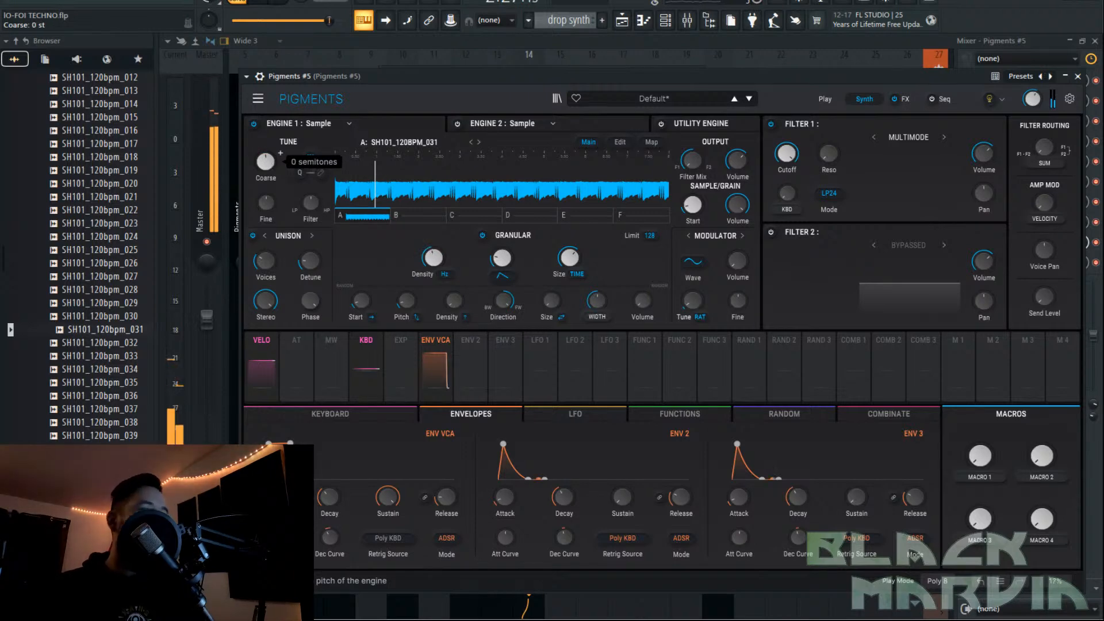
{"action": "left_click", "coordinate": [692, 23]}
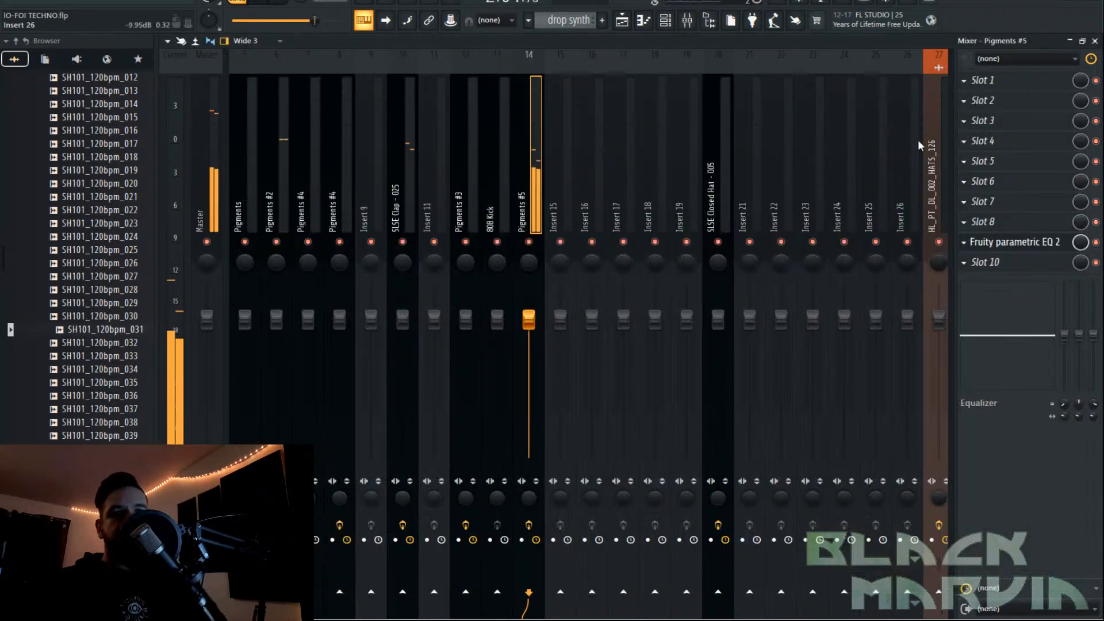
{"action": "left_click", "coordinate": [985, 199]}
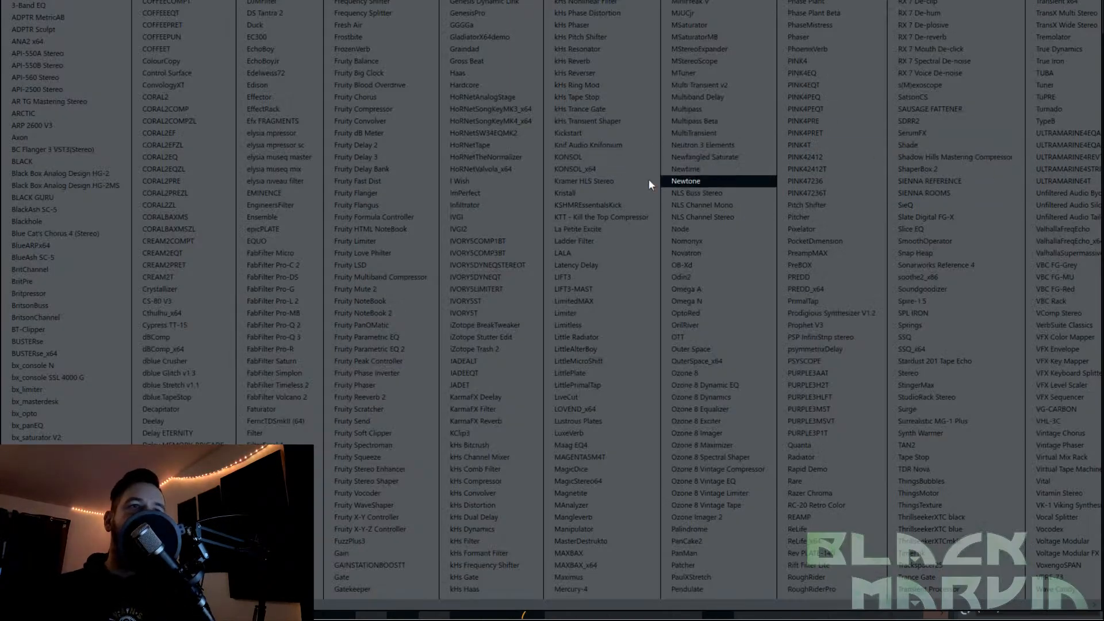
{"action": "scroll", "coordinate": [629, 333], "scroll_direction": "down", "scroll_amount": 1}
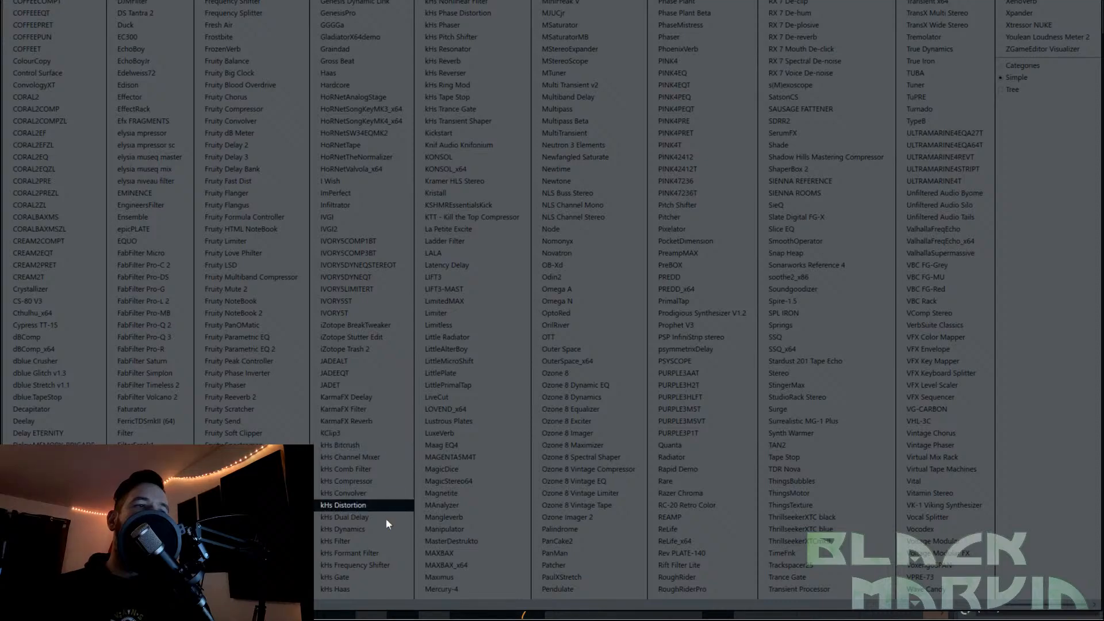
{"action": "left_click", "coordinate": [393, 557]}
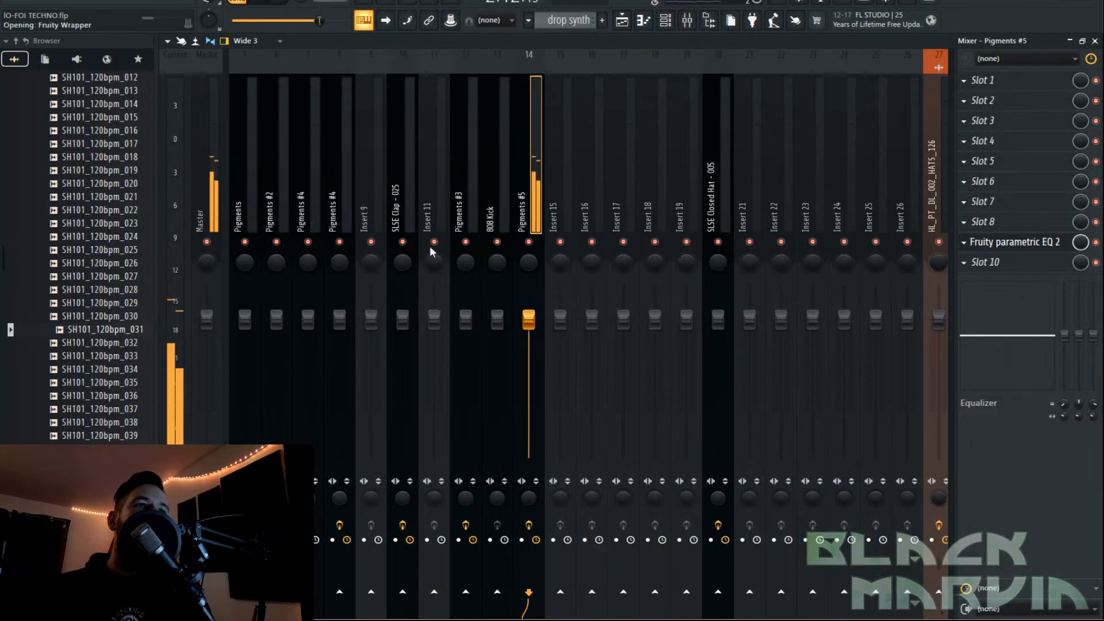
Set the Frequency Shifter's shift to 0.00 Hz and create an automation clip for this parameter.
{"action": "double_click", "coordinate": [322, 225]}
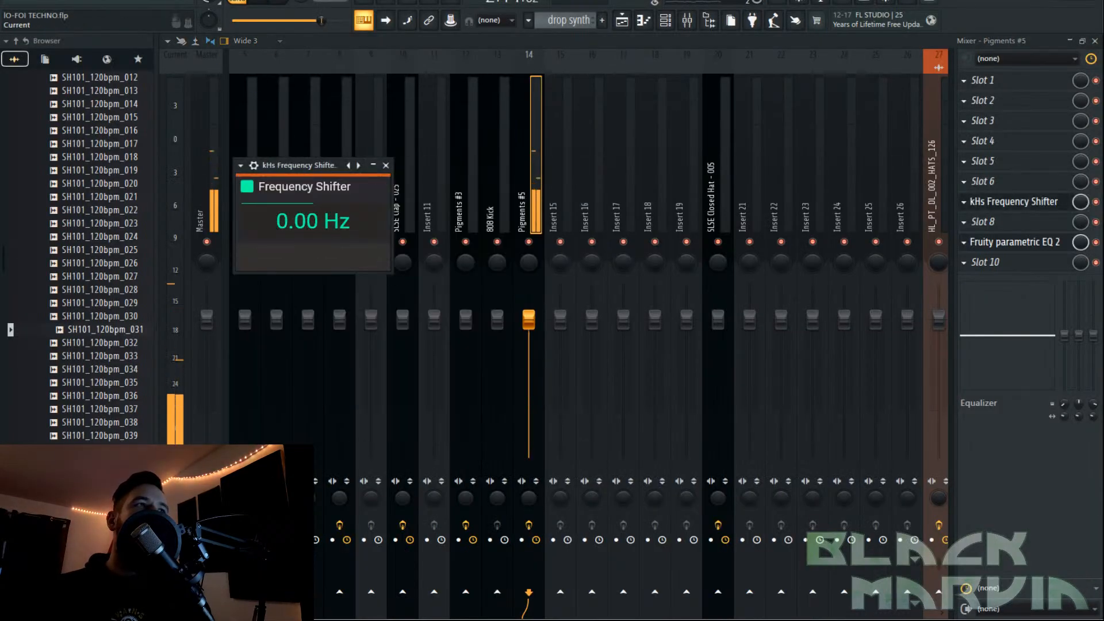
{"action": "left_click", "coordinate": [164, 2]}
{"action": "mouse_move", "coordinate": [190, 150]}
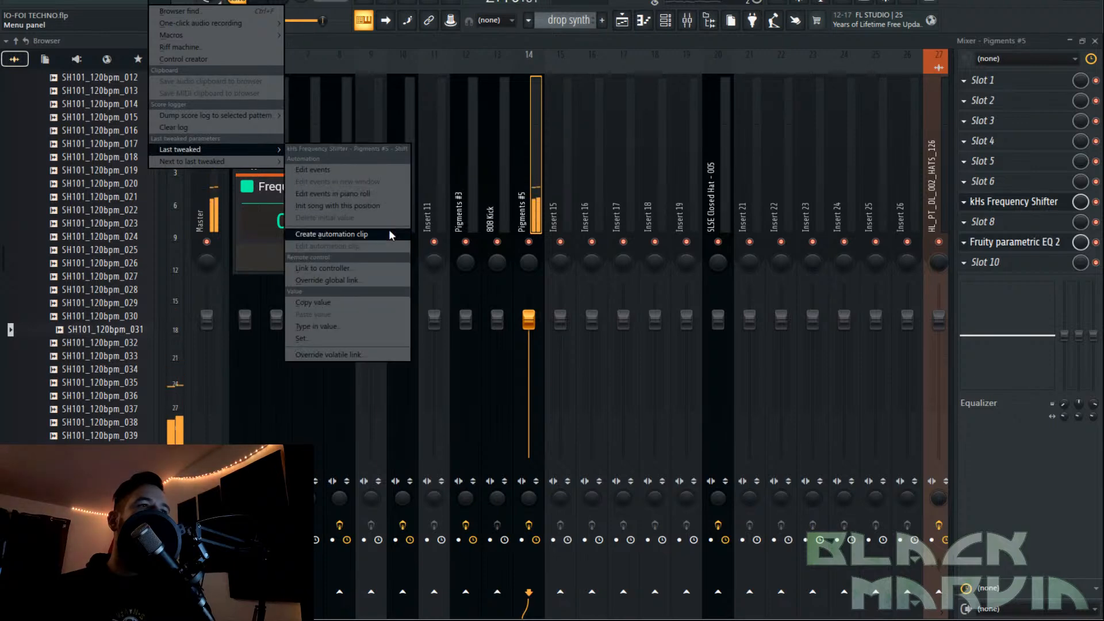
{"action": "left_click", "coordinate": [345, 234]}
Add a point at bar 73 and a slightly raised one near bar 75 to the Frequency Shifter automation clip.
{"action": "left_click", "coordinate": [622, 20]}
{"action": "scroll", "coordinate": [727, 69], "scroll_direction": "up", "scroll_amount": 5}
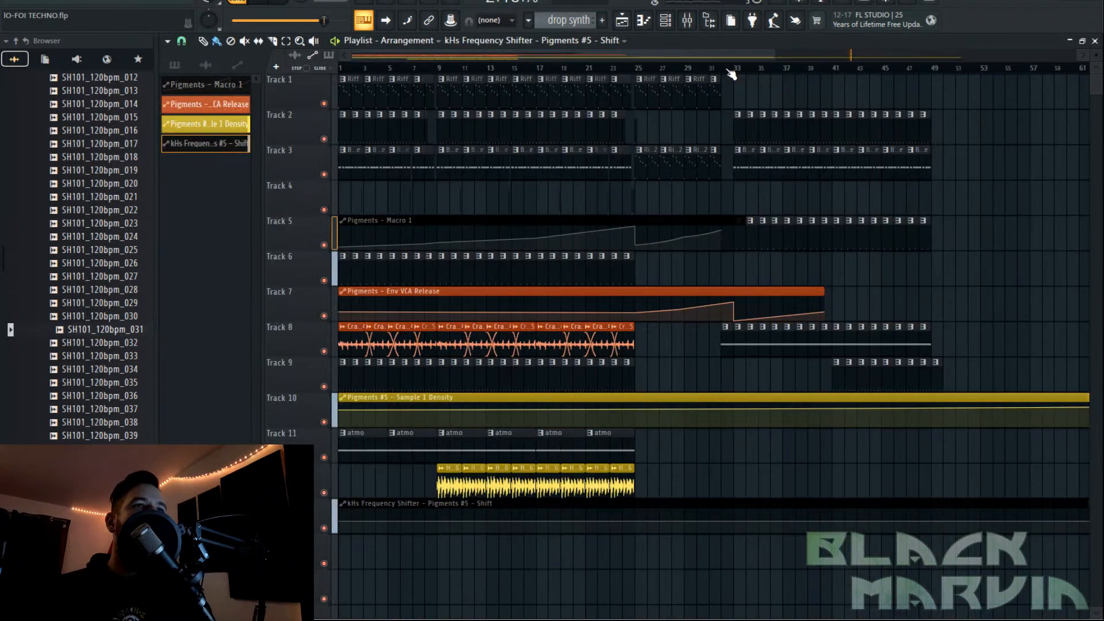
{"action": "left_click", "coordinate": [855, 68]}
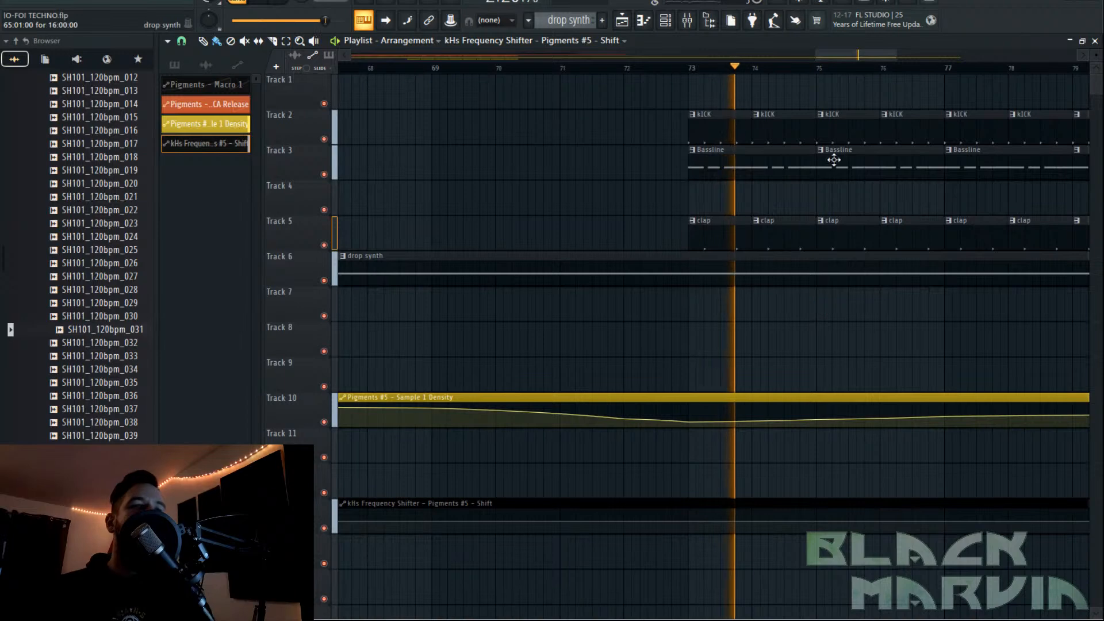
{"action": "scroll", "coordinate": [758, 74], "scroll_direction": "up", "scroll_amount": 4}
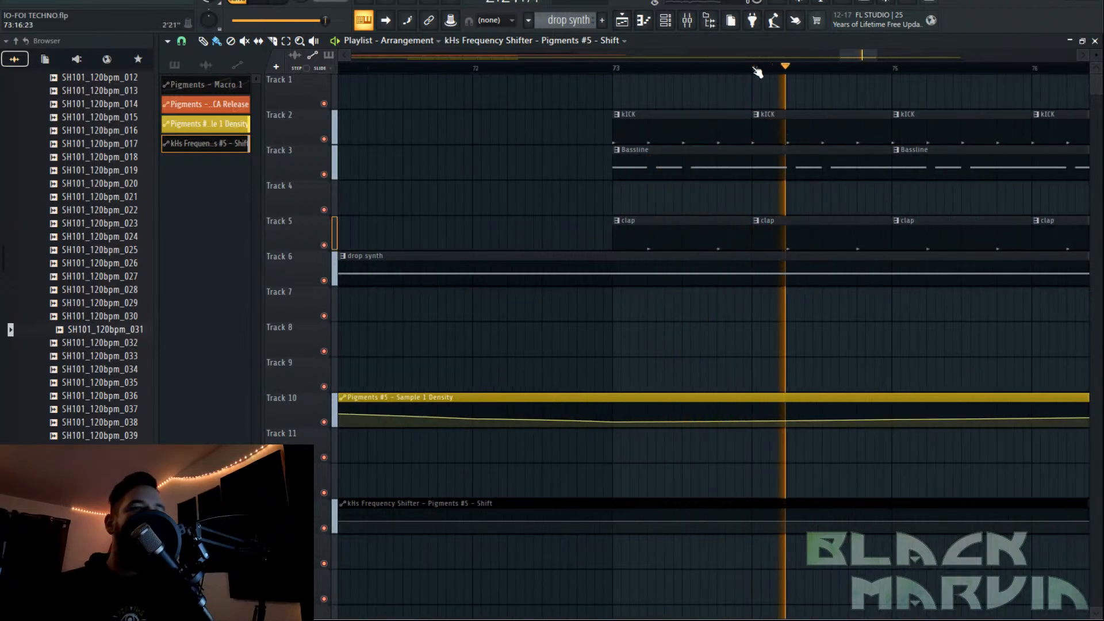
{"action": "right_click", "coordinate": [561, 521]}
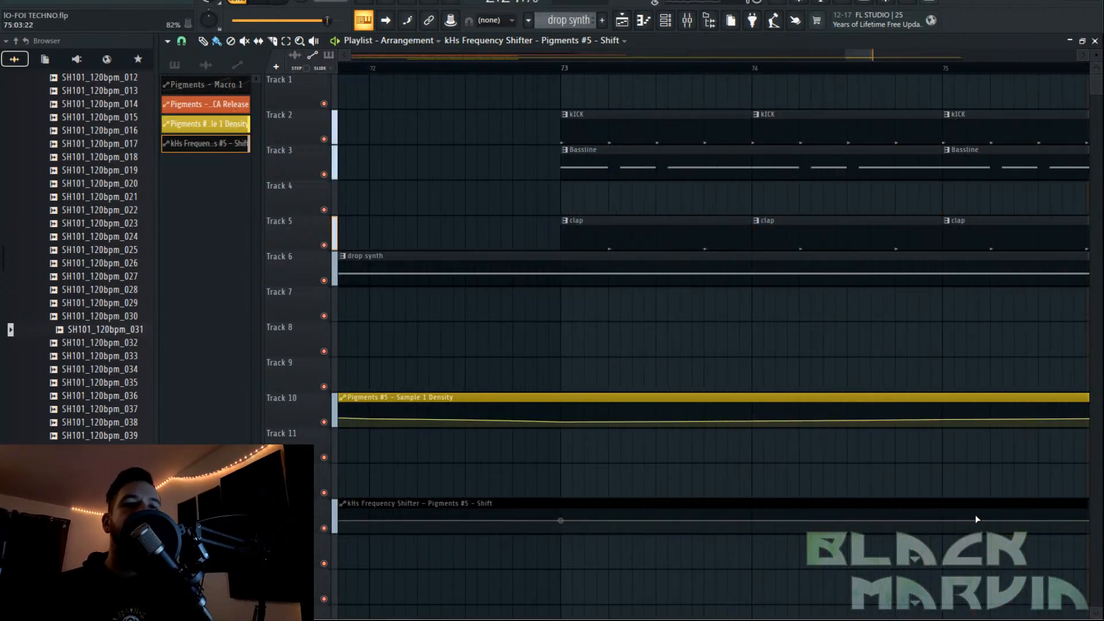
{"action": "scroll", "coordinate": [650, 74], "scroll_direction": "down", "scroll_amount": 10}
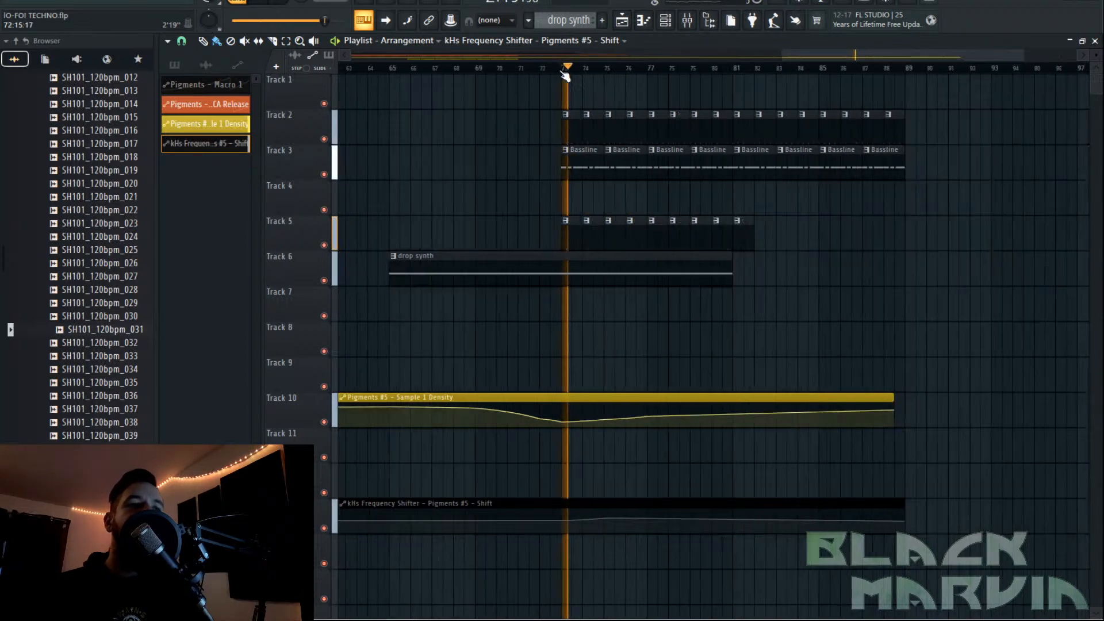
{"action": "right_click", "coordinate": [976, 523]}
{"action": "left_click", "coordinate": [1007, 558]}
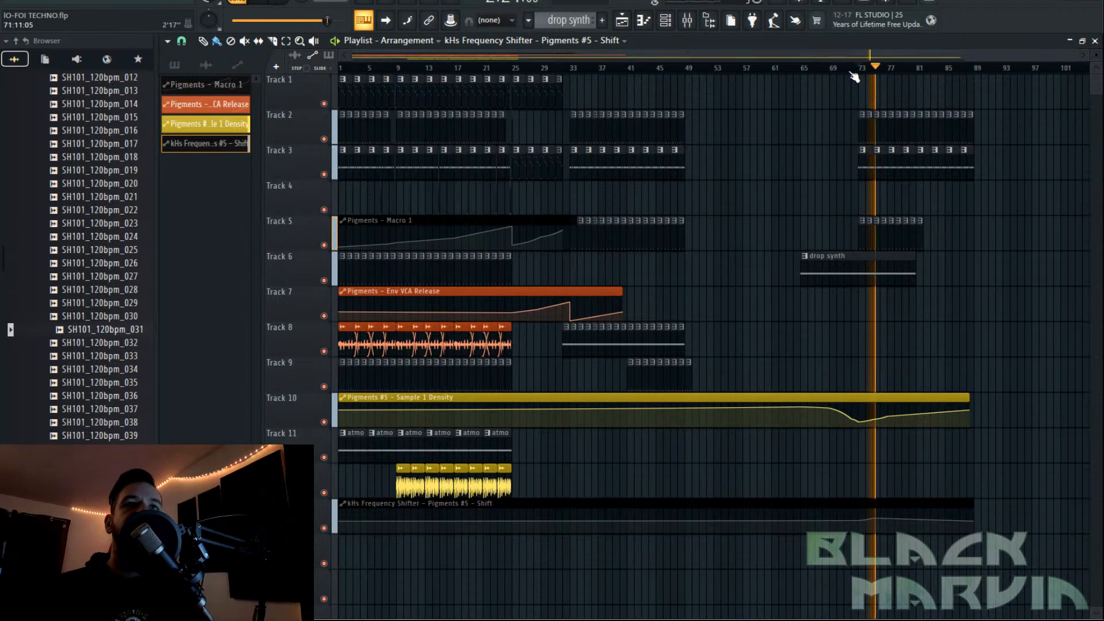
Move the Frequency Shifter automation's raised point to about bar 77 and flatten the curve between it and bar 73.
{"action": "scroll", "coordinate": [854, 76], "scroll_direction": "up", "scroll_amount": 6}
{"action": "right_click", "coordinate": [777, 521]}
{"action": "left_click", "coordinate": [815, 579]}
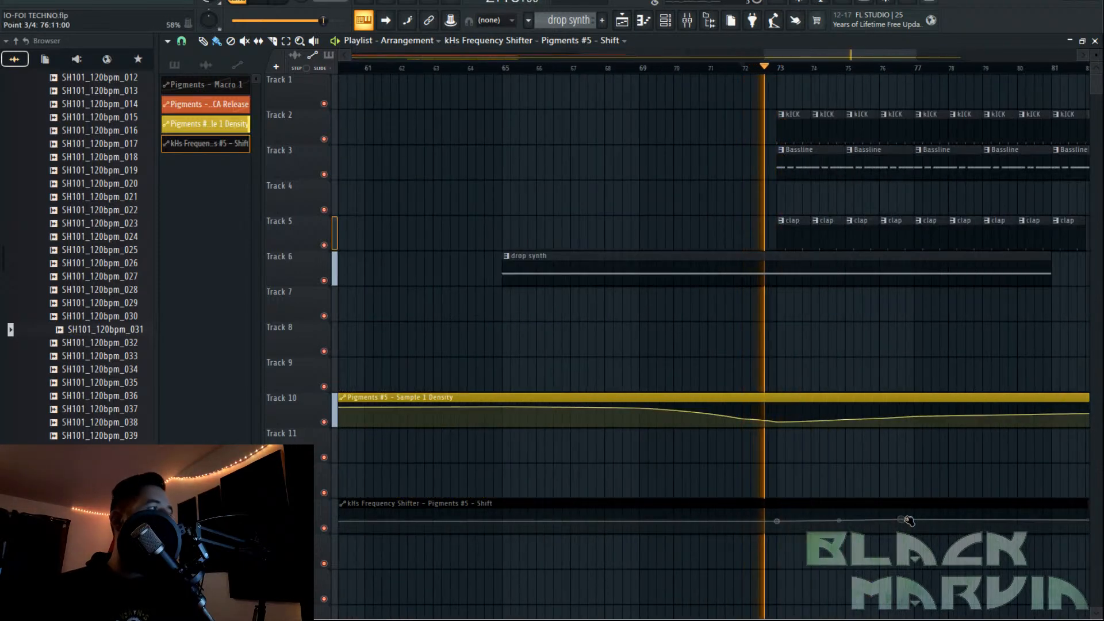
{"action": "right_click", "coordinate": [907, 520]}
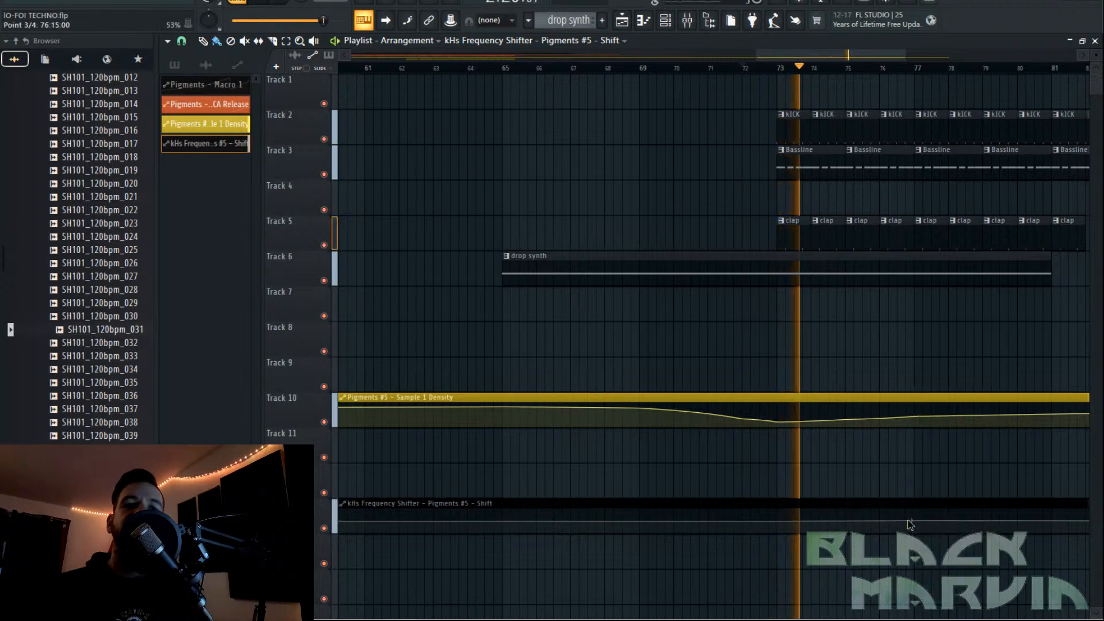
{"action": "left_click", "coordinate": [932, 395]}
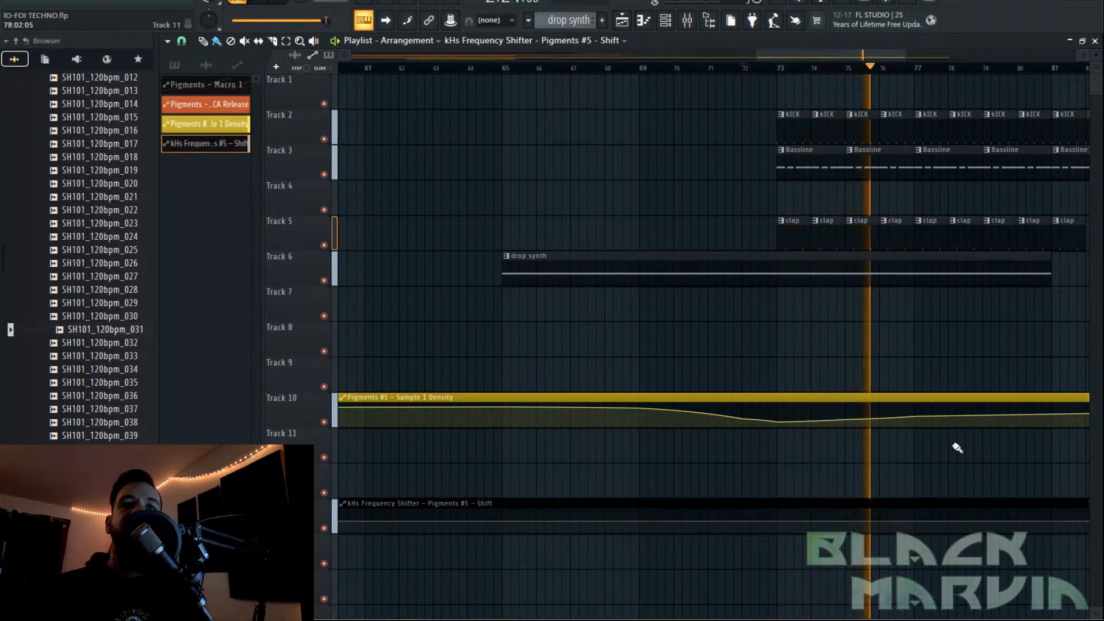
Shape the frequency shift and density automations with raised points at bar 81 and lowered points at bar 85.
{"action": "right_click", "coordinate": [1054, 519]}
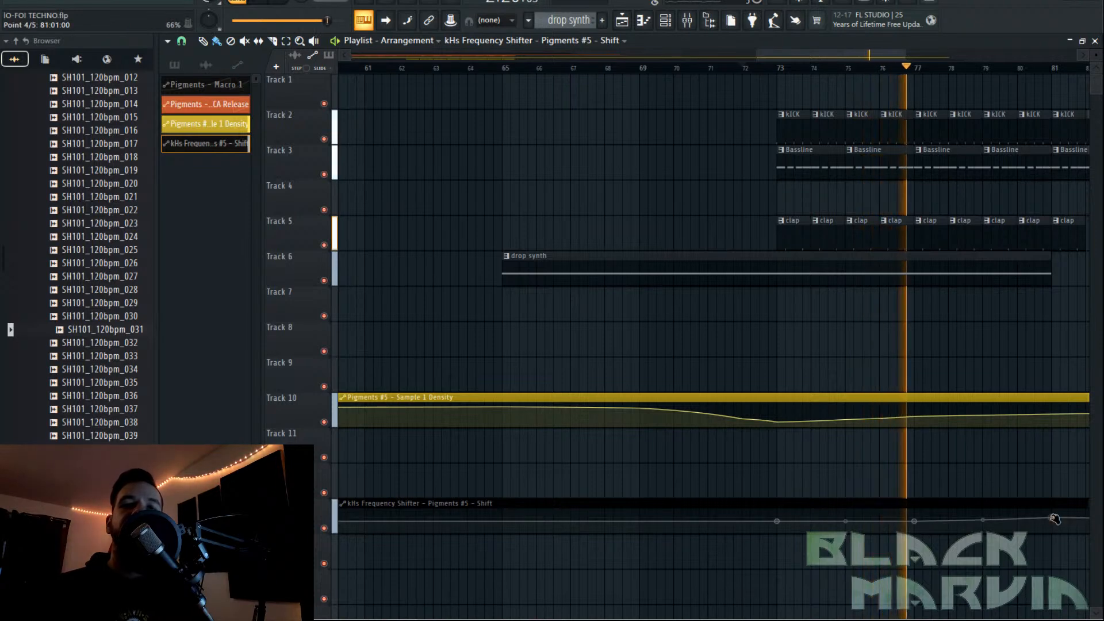
{"action": "left_click", "coordinate": [1053, 415]}
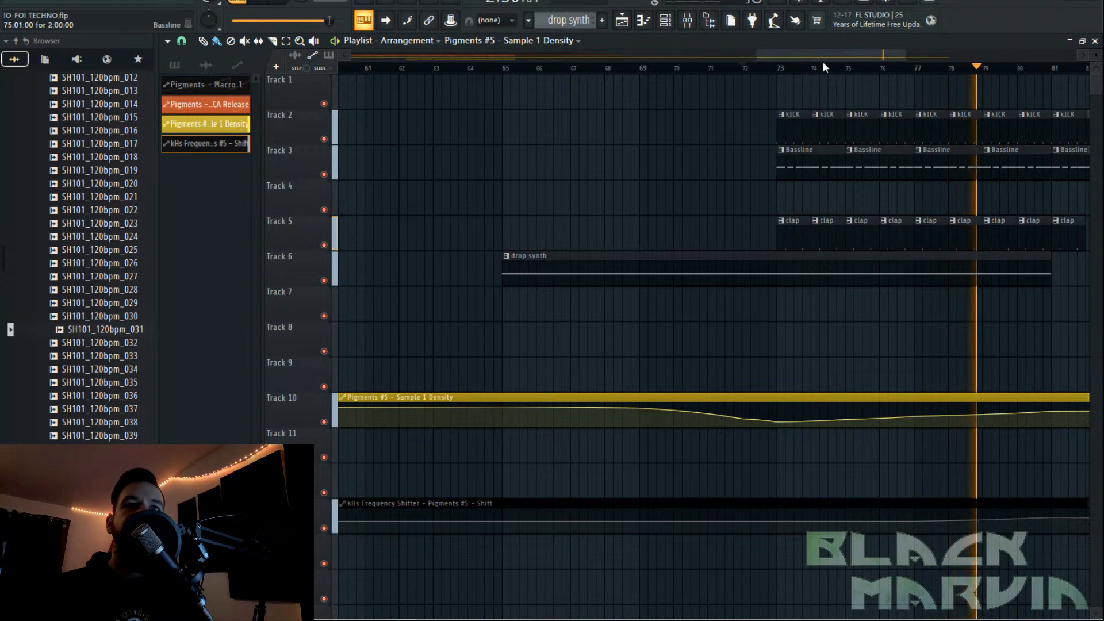
{"action": "left_click", "coordinate": [724, 523]}
{"action": "mouse_move", "coordinate": [735, 410]}
{"action": "left_mouse_down"}
{"action": "mouse_move", "coordinate": [719, 423]}
{"action": "mouse_move", "coordinate": [728, 420]}
{"action": "left_mouse_up"}
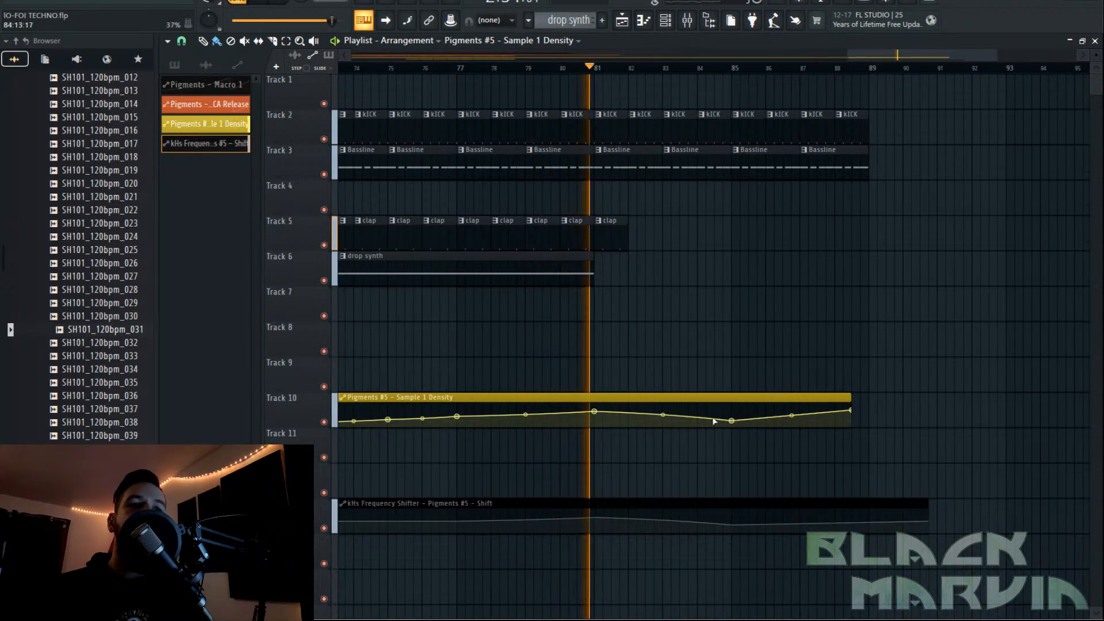
{"action": "key", "text": "space"}
Lengthen the F#5 note in the drop synth pattern to 24 bars, return to the playlist and save the project.
{"action": "left_click", "coordinate": [552, 266]}
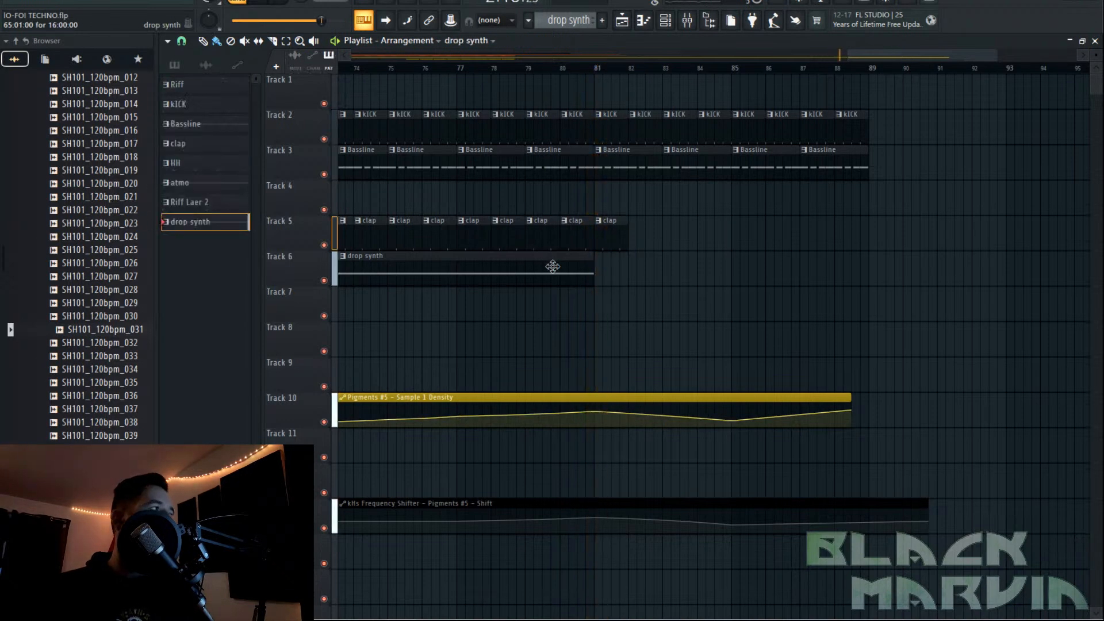
{"action": "double_click", "coordinate": [553, 266]}
{"action": "left_click_drag", "start_coordinate": [686, 315], "coordinate": [991, 325]}
{"action": "scroll", "coordinate": [619, 79], "scroll_direction": "down", "scroll_amount": 5}
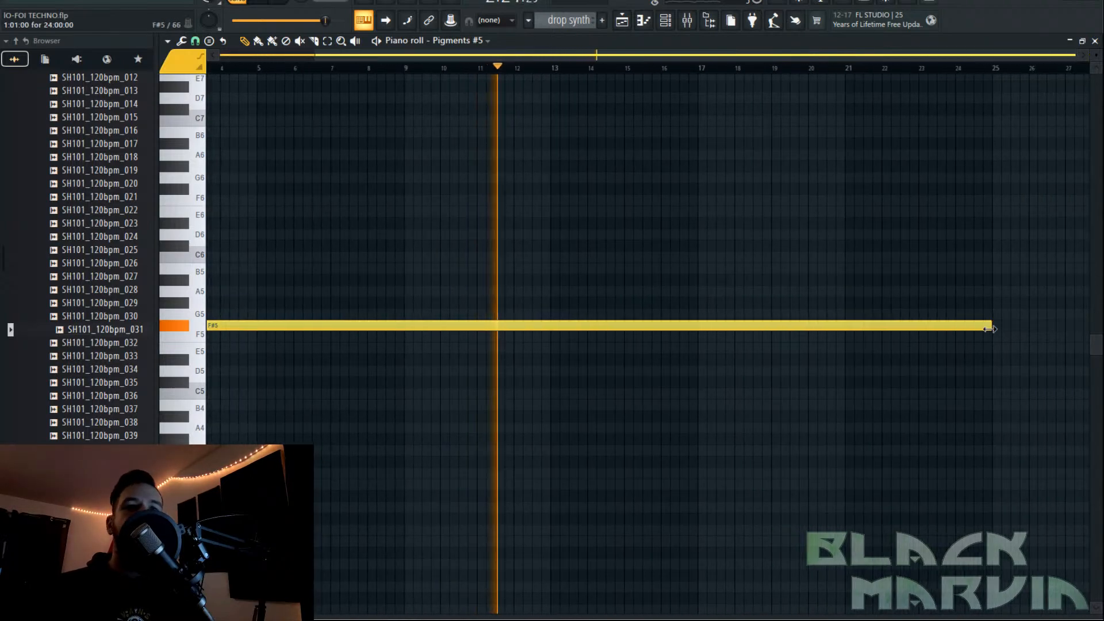
{"action": "left_click", "coordinate": [621, 22]}
{"action": "key", "text": "ctrl+s"}
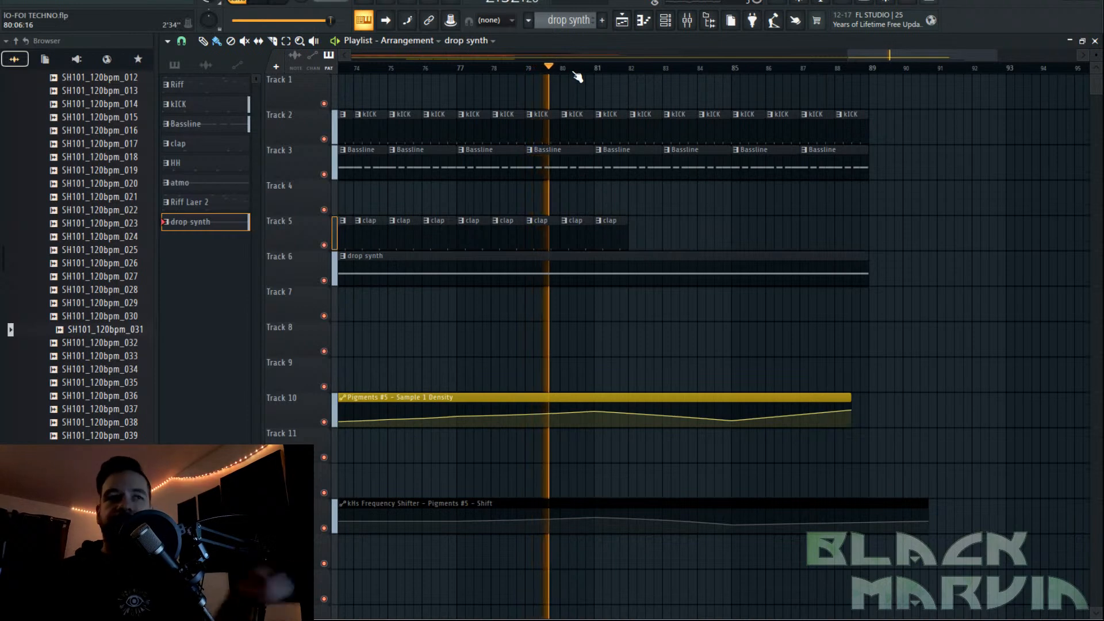
Extend the clap clips on Track 5 from bar 82 up to bar 89 and play the drop section from bar 65.
{"action": "left_click", "coordinate": [613, 236]}
{"action": "left_click", "coordinate": [634, 236]}
{"action": "left_click_drag", "start_coordinate": [635, 235], "coordinate": [857, 239]}
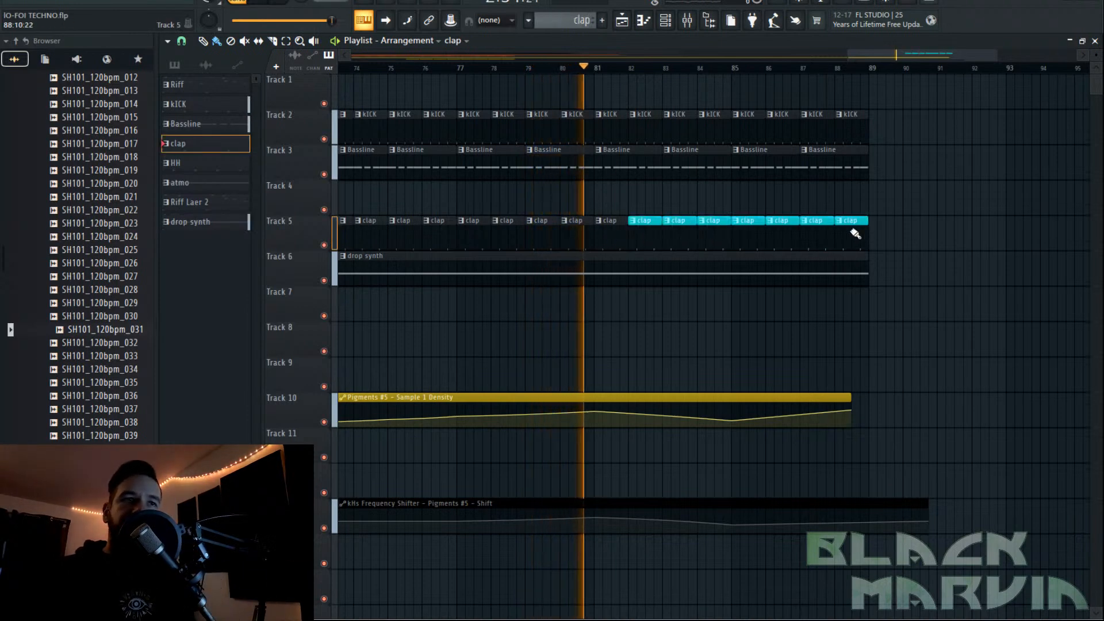
{"action": "scroll", "coordinate": [584, 74], "scroll_direction": "down", "scroll_amount": 3}
{"action": "left_click", "coordinate": [614, 68]}
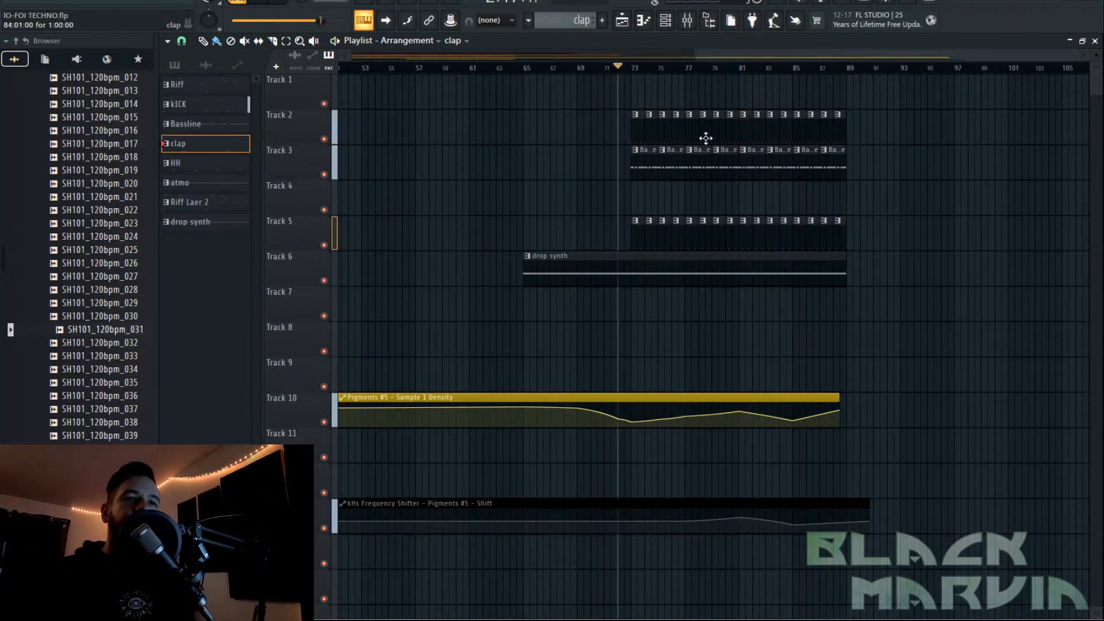
{"action": "left_click", "coordinate": [516, 68]}
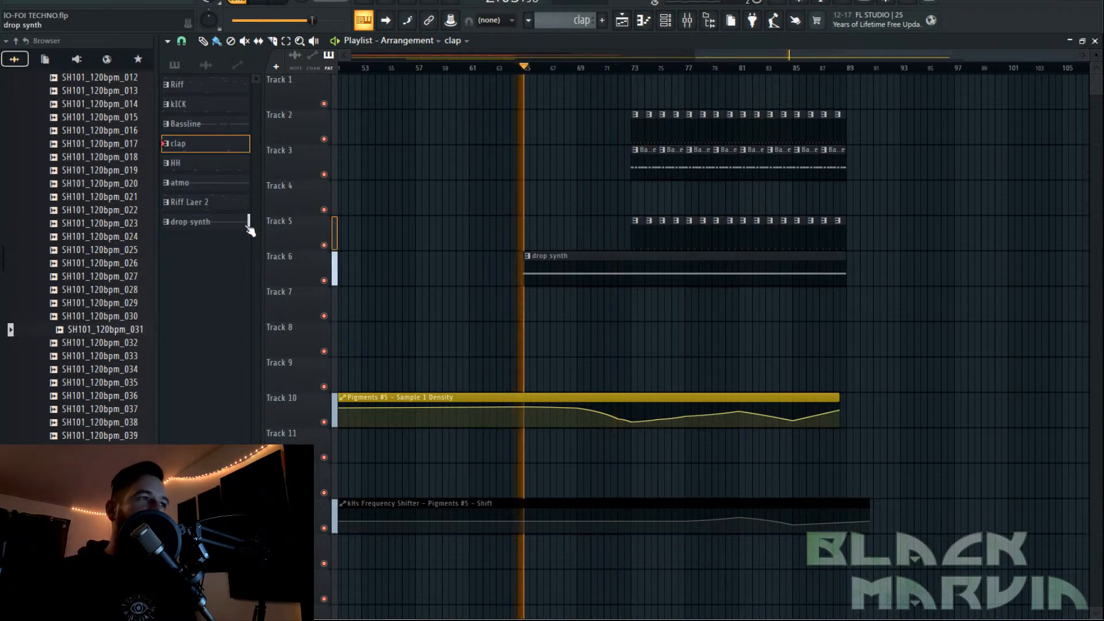
Pick the HH pattern from the earlier section and paint its clips on Track 7 from bar 81 to bar 89.
{"action": "scroll", "coordinate": [594, 60], "scroll_direction": "right", "scroll_amount": 5}
{"action": "scroll", "coordinate": [559, 77], "scroll_direction": "down", "scroll_amount": 3}
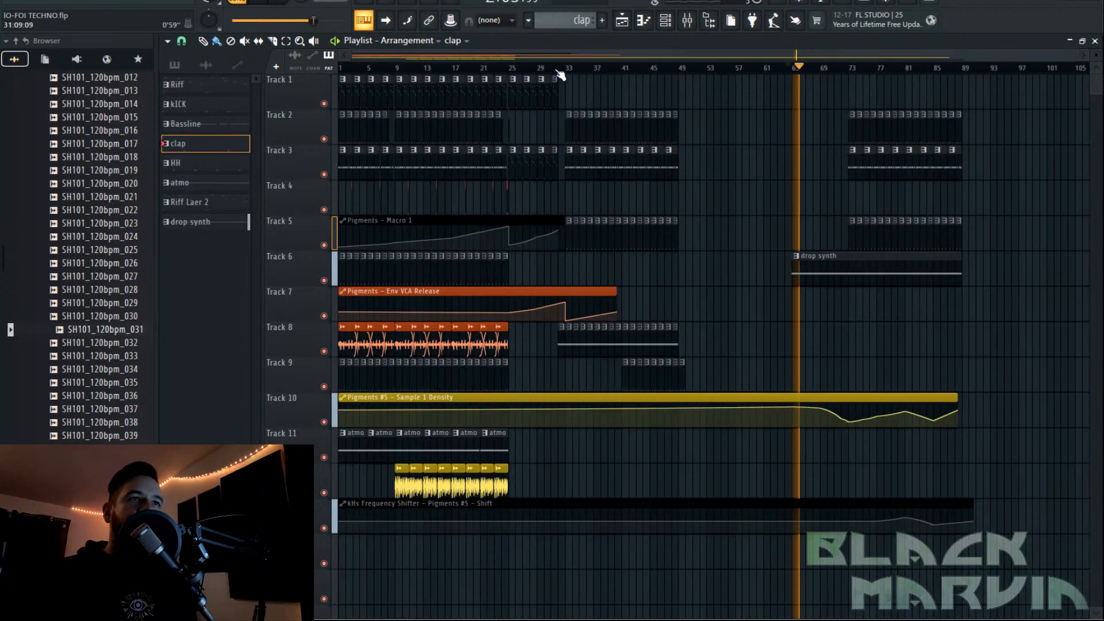
{"action": "left_click", "coordinate": [641, 372]}
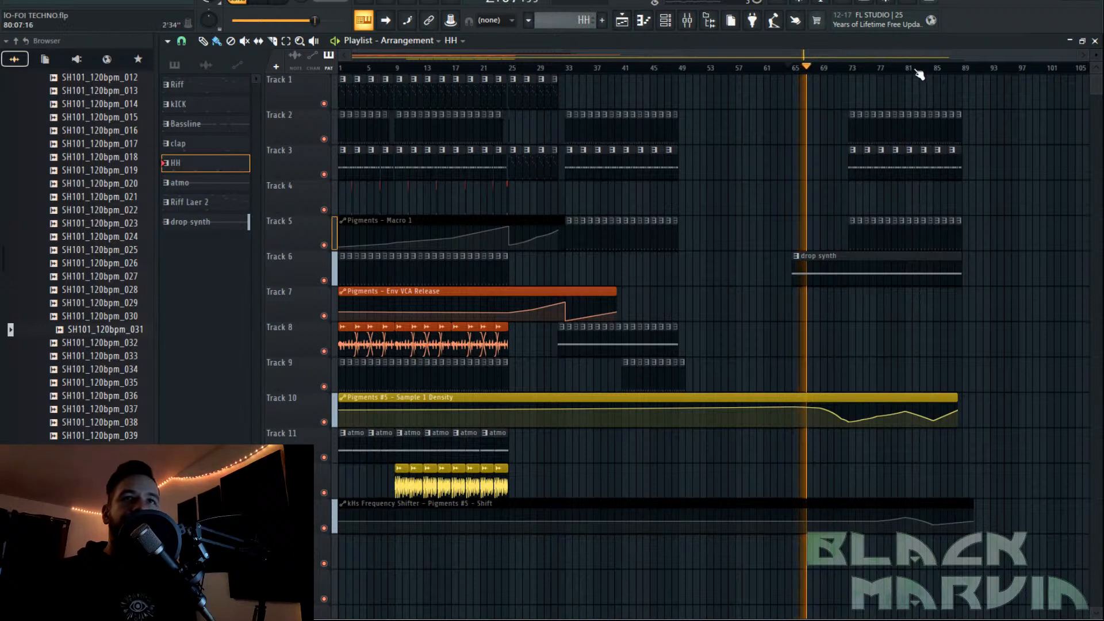
{"action": "scroll", "coordinate": [914, 70], "scroll_direction": "up", "scroll_amount": 5}
{"action": "left_click_drag", "start_coordinate": [889, 292], "coordinate": [1083, 306]}
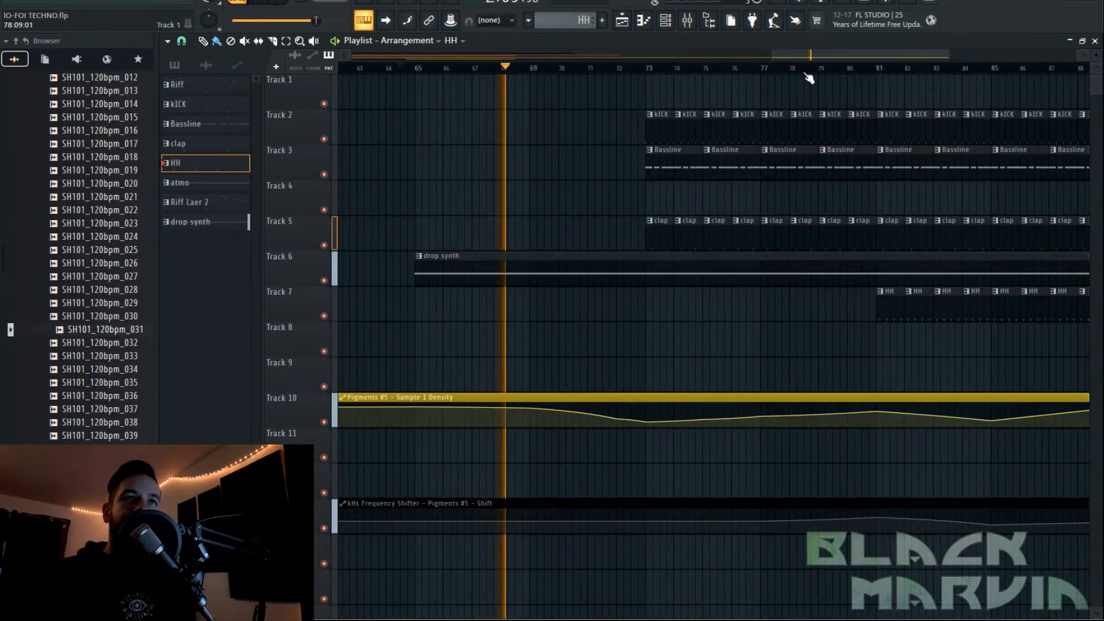
Move the lowered points of the Sample 1 Density and Frequency Shifter automations from bar 85 to bar 89.
{"action": "left_click_drag", "start_coordinate": [809, 54], "coordinate": [823, 54]}
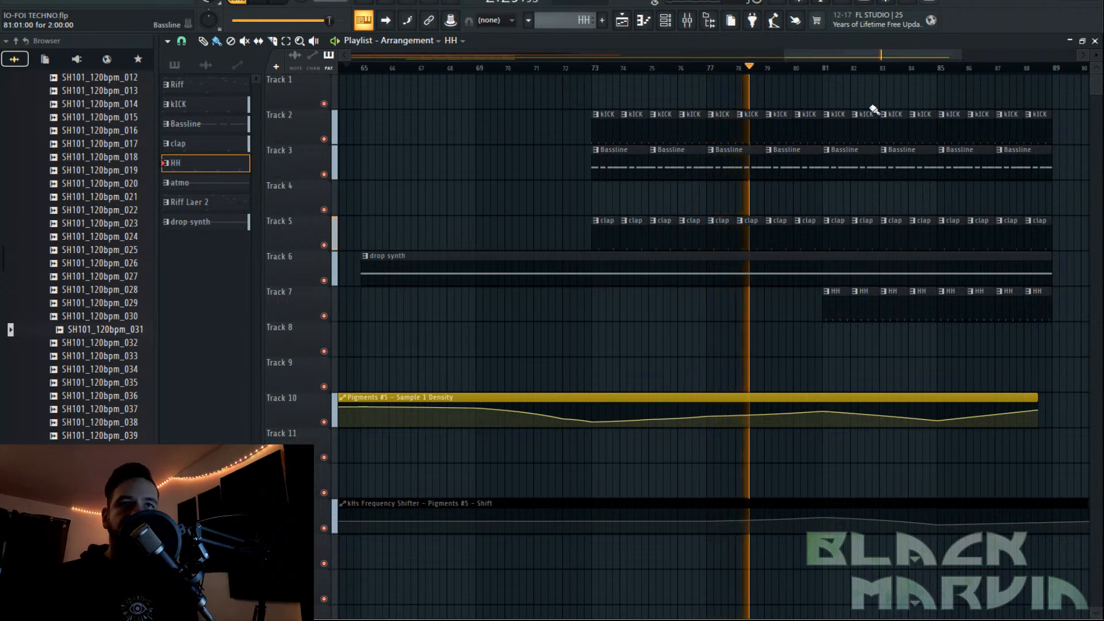
{"action": "scroll", "coordinate": [897, 57], "scroll_direction": "right", "scroll_amount": 4}
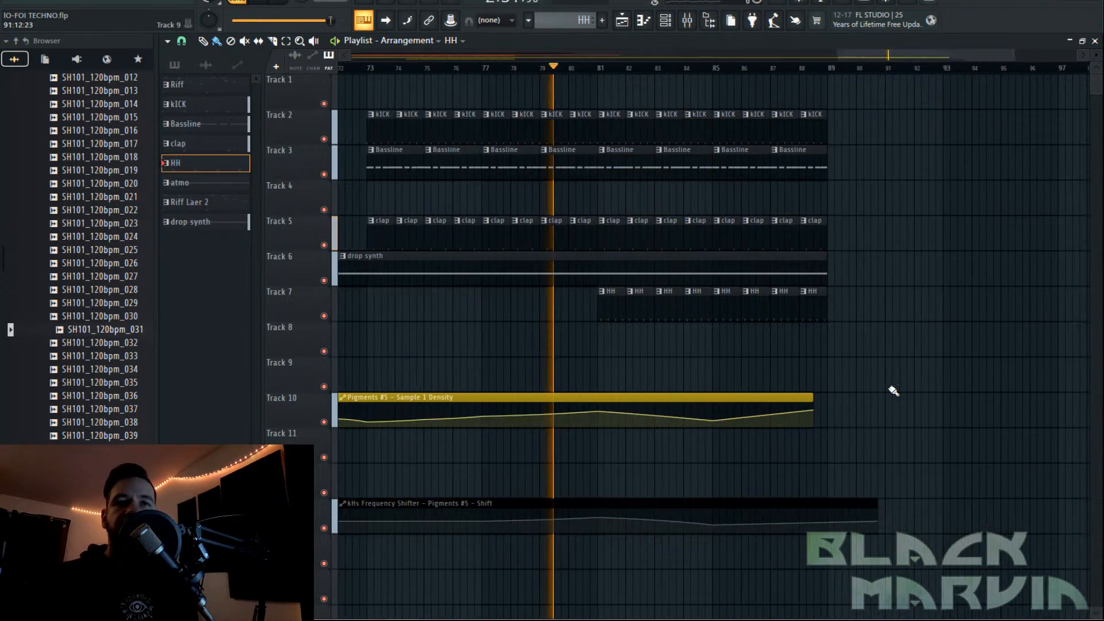
{"action": "left_click_drag", "start_coordinate": [813, 407], "coordinate": [819, 407]}
{"action": "left_click_drag", "start_coordinate": [715, 420], "coordinate": [829, 421]}
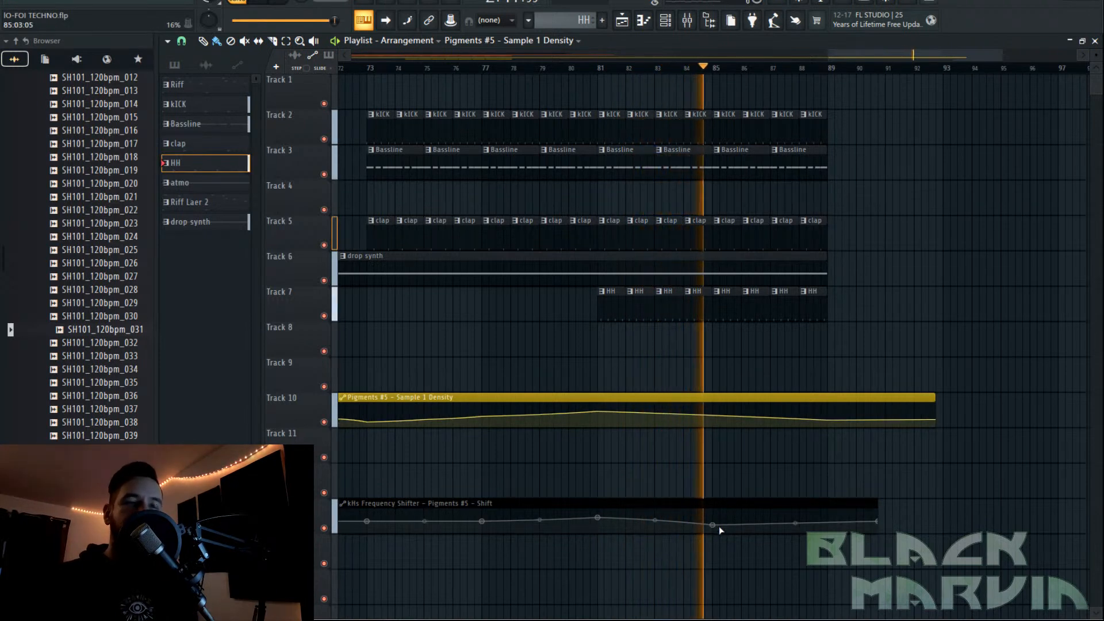
{"action": "left_click_drag", "start_coordinate": [711, 527], "coordinate": [829, 526]}
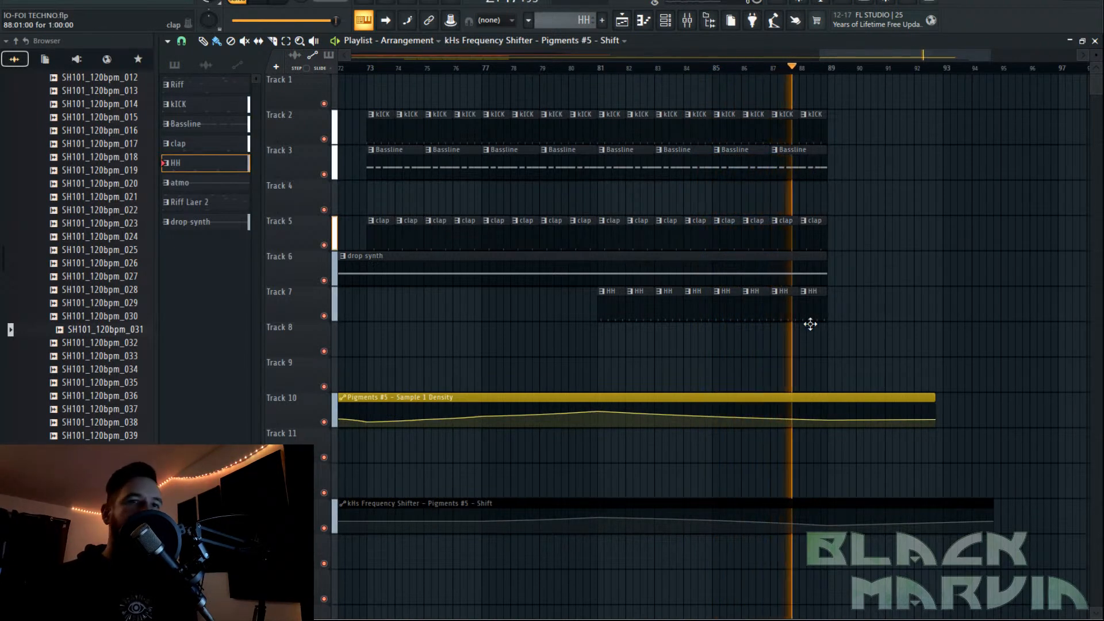
Insert OTT in slot 5 of the Pigments #5 mixer track and lower its Depth to about 4%.
{"action": "key", "text": "F9"}
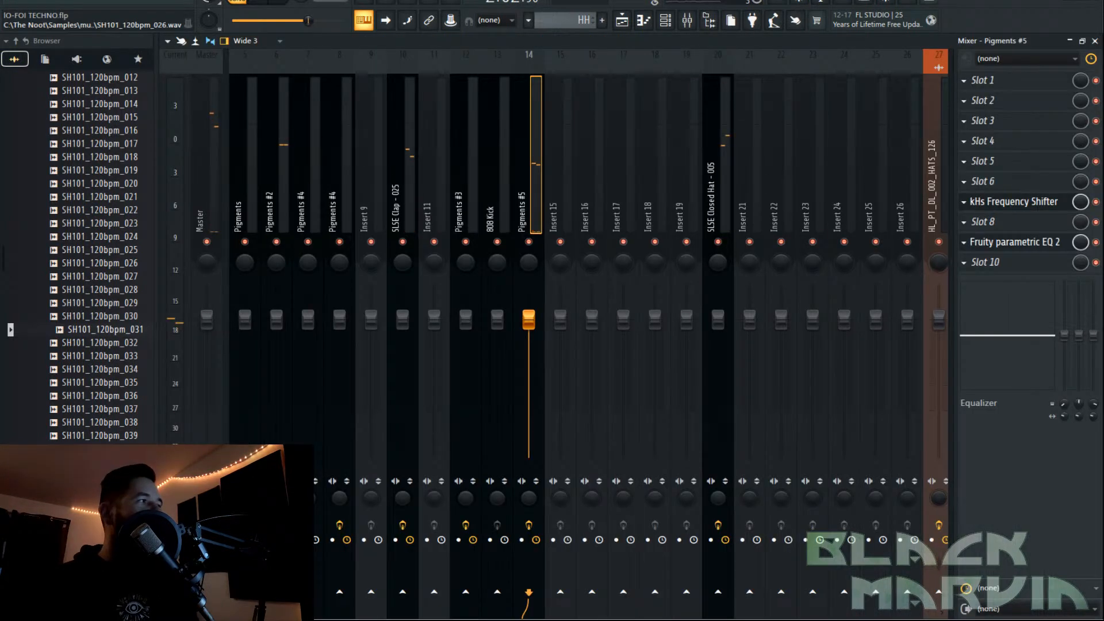
{"action": "left_click", "coordinate": [983, 221]}
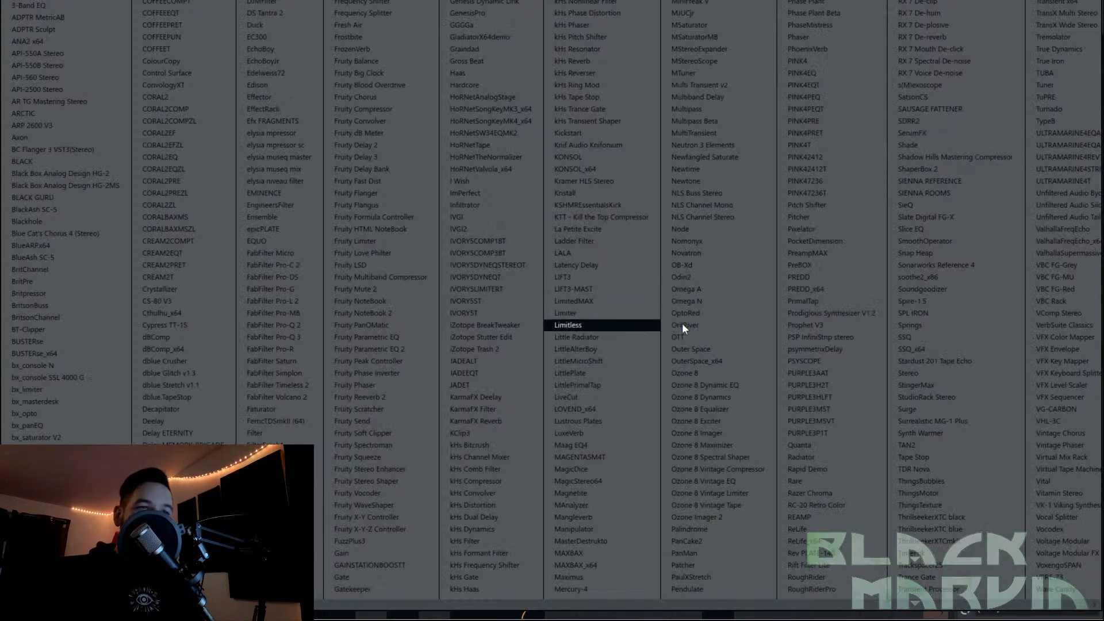
{"action": "left_click", "coordinate": [698, 336]}
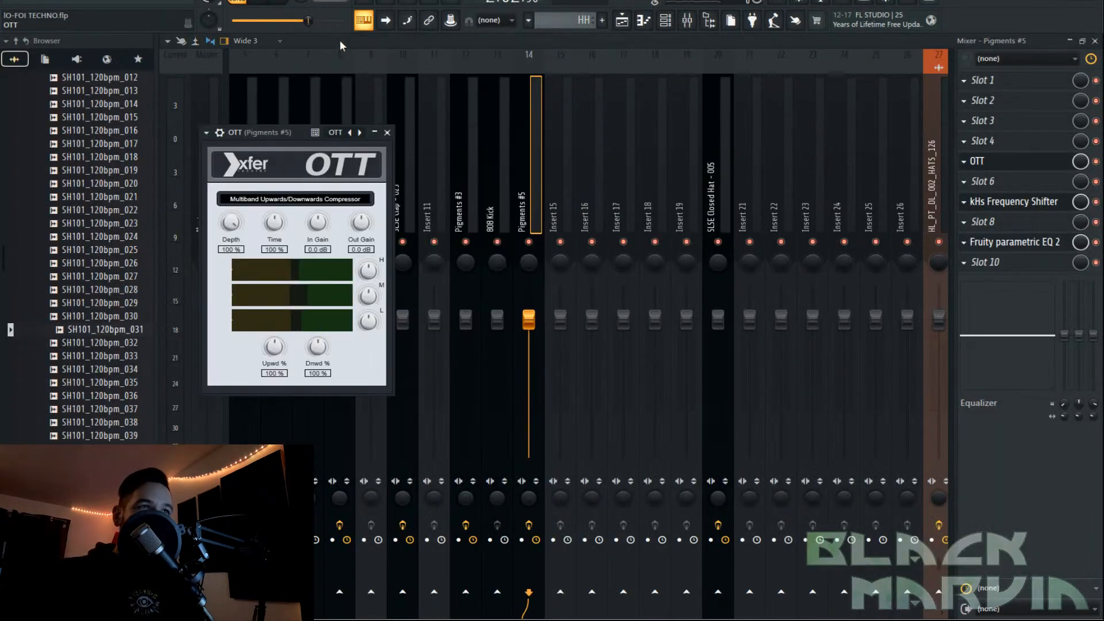
{"action": "left_click", "coordinate": [1003, 165]}
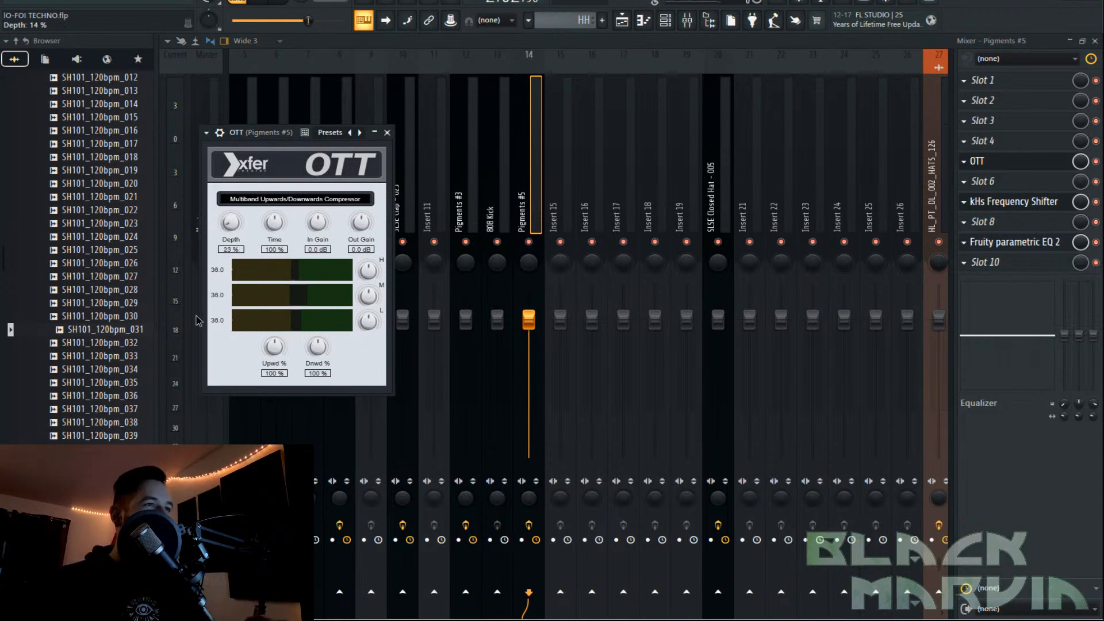
Create an automation clip for the last tweaked OTT Depth parameter and return to the playlist.
{"action": "left_click", "coordinate": [163, 2]}
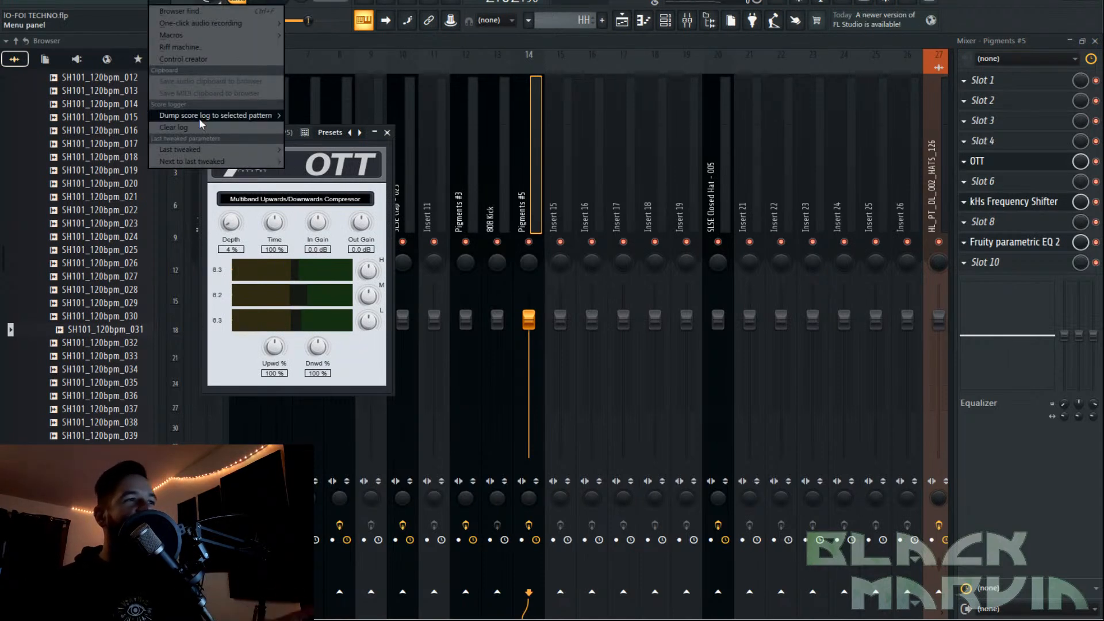
{"action": "mouse_move", "coordinate": [204, 151]}
{"action": "left_click", "coordinate": [319, 207]}
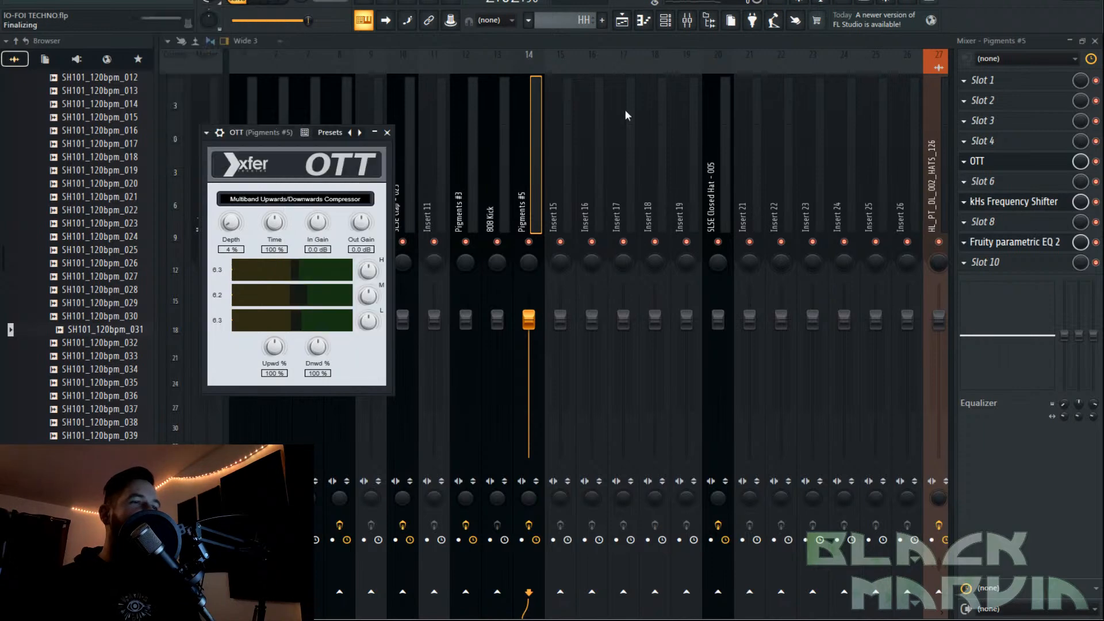
{"action": "left_click", "coordinate": [621, 22]}
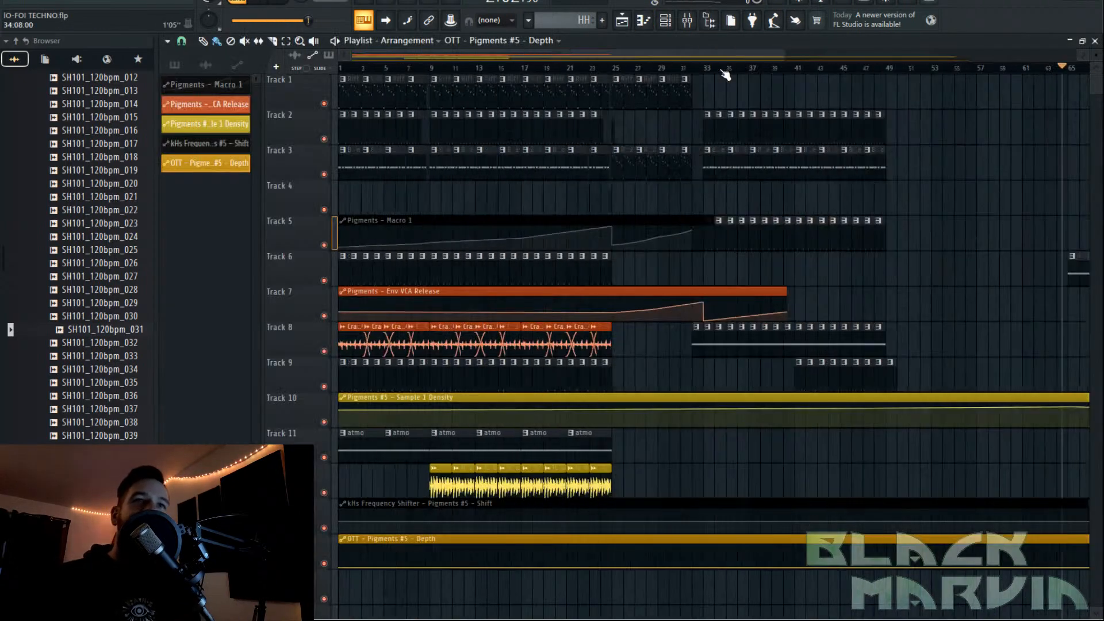
Shape the OTT Depth automation to rise from bar 81 to a peak at bar 89, and play it back.
{"action": "scroll", "coordinate": [920, 77], "scroll_direction": "right", "scroll_amount": 4}
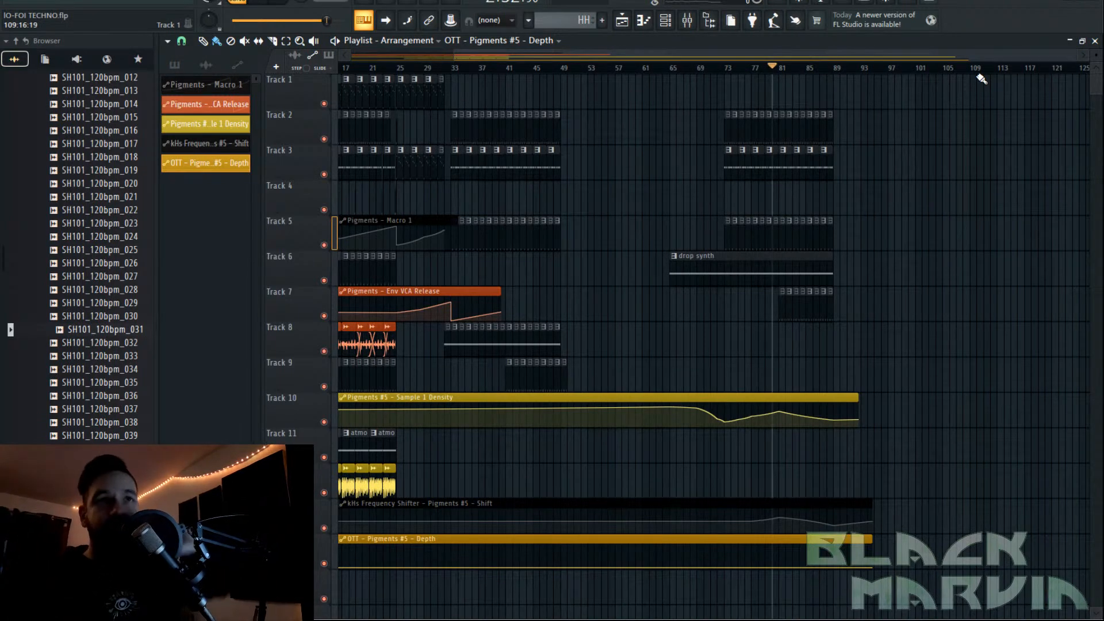
{"action": "scroll", "coordinate": [824, 78], "scroll_direction": "up", "scroll_amount": 4}
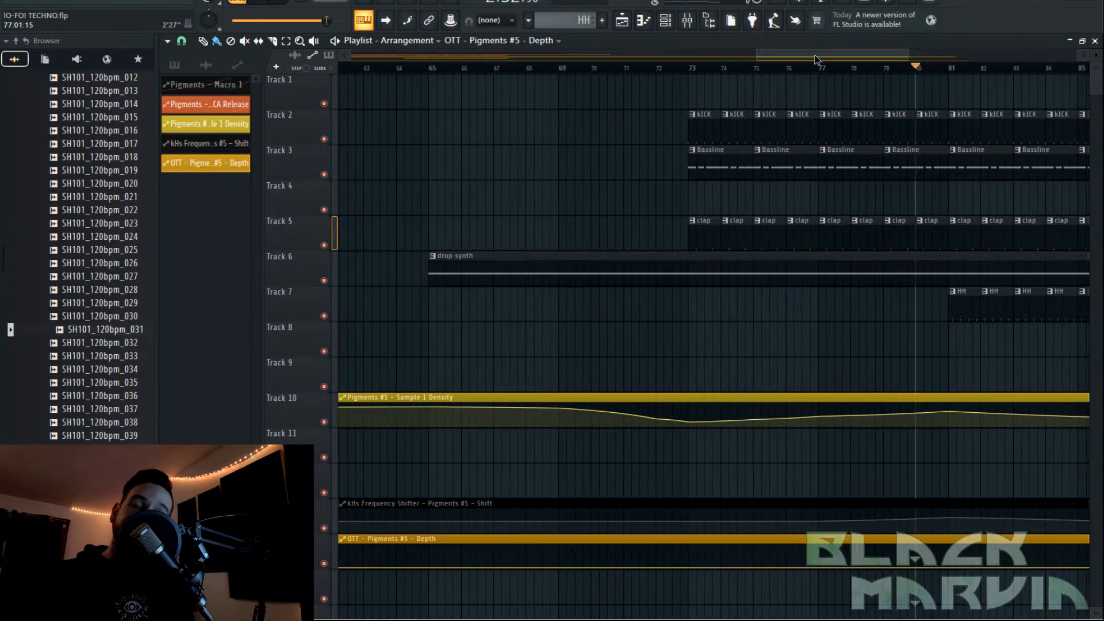
{"action": "left_click_drag", "start_coordinate": [813, 58], "coordinate": [901, 71]}
{"action": "scroll", "coordinate": [708, 74], "scroll_direction": "up", "scroll_amount": 1}
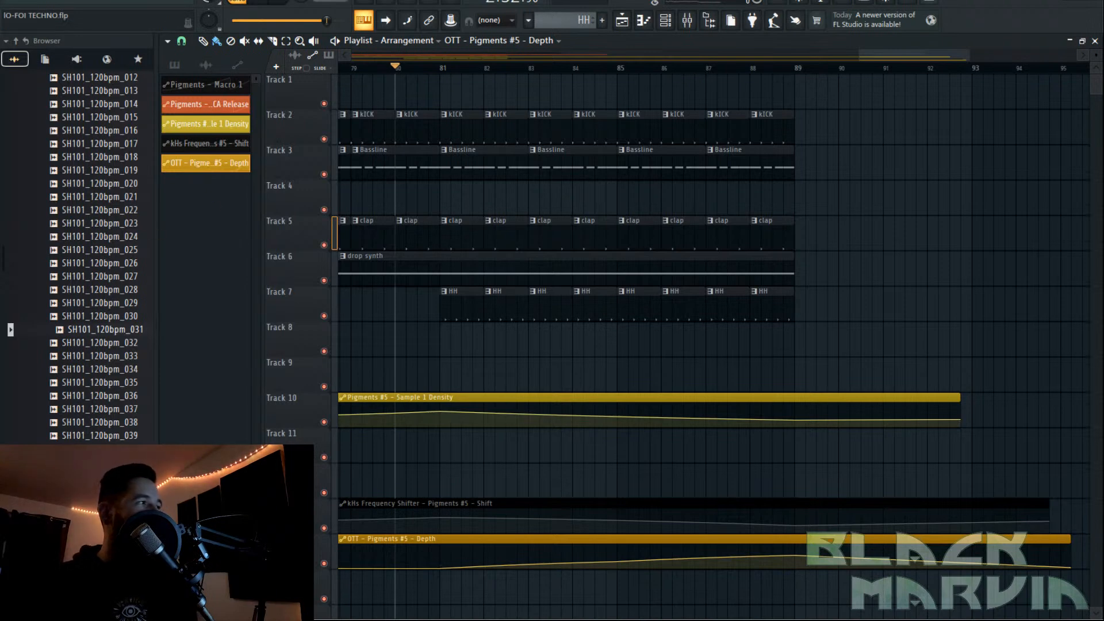
{"action": "key", "text": "space"}
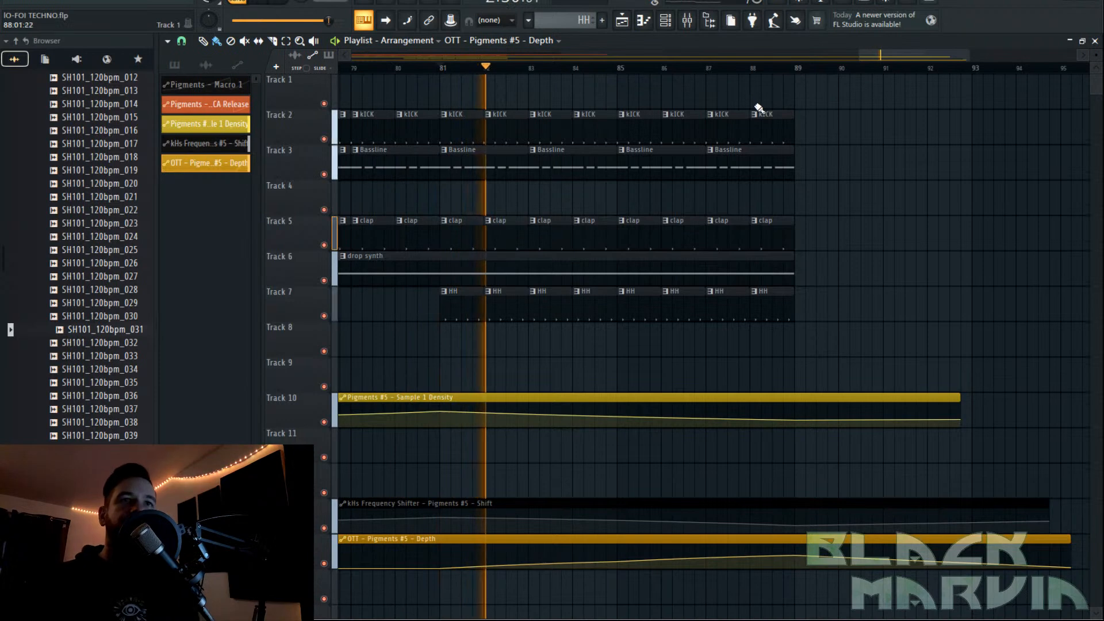
Duplicate the kick, bassline, clap, HH and drop synth clips so the drop continues from bar 89 to bar 97.
{"action": "left_click_drag", "start_coordinate": [848, 111], "coordinate": [454, 322]}
{"action": "key", "text": "ctrl+b"}
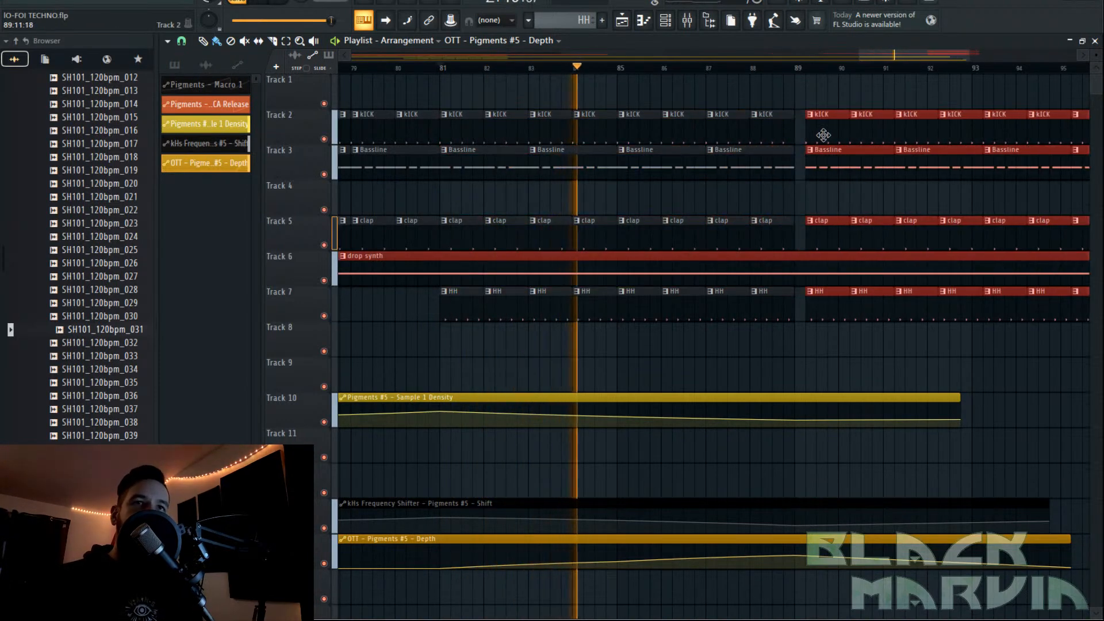
{"action": "scroll", "coordinate": [764, 70], "scroll_direction": "down", "scroll_amount": 5}
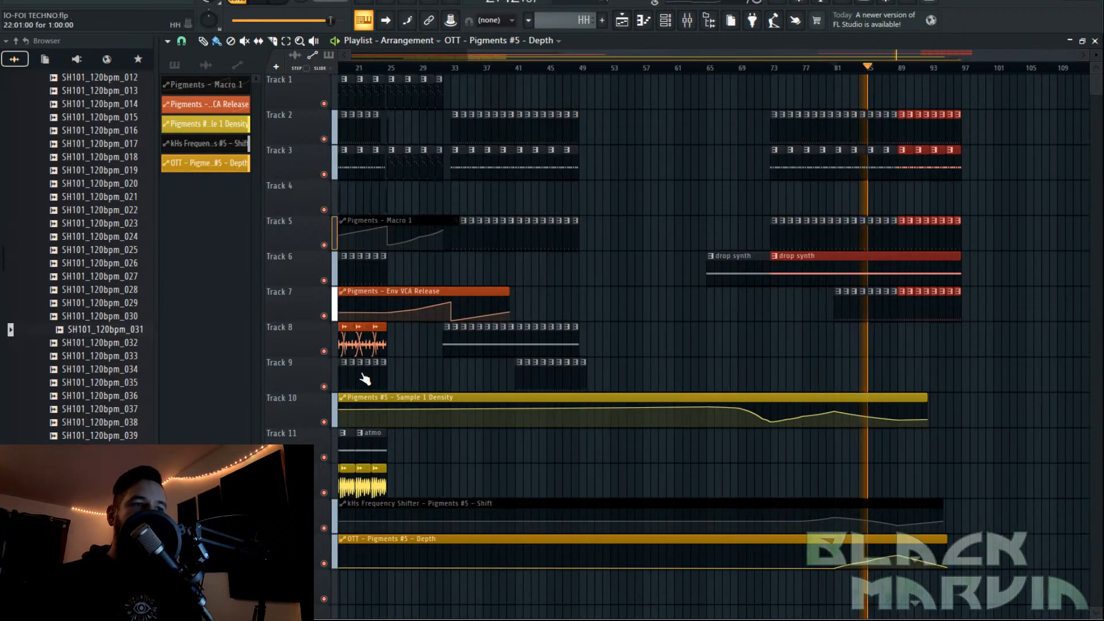
Paint the HL_PT_DL_003_HATS_126 loop on Track 8 from bar 89 to bar 97 and clear the kick from bar 88.
{"action": "left_click", "coordinate": [385, 486]}
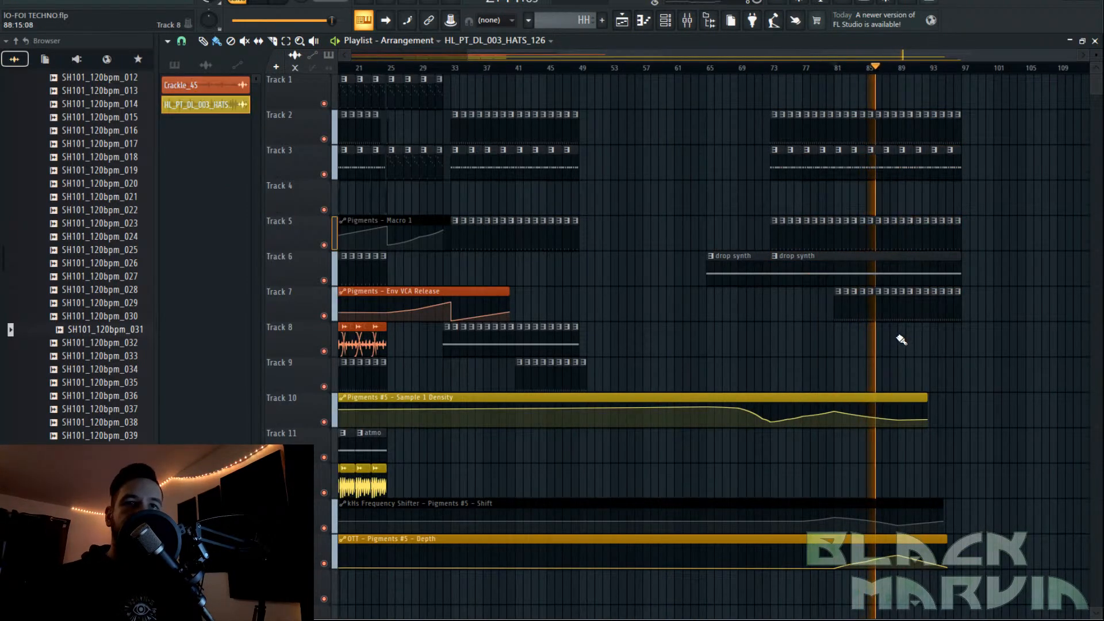
{"action": "left_click_drag", "start_coordinate": [901, 339], "coordinate": [953, 341]}
{"action": "scroll", "coordinate": [943, 77], "scroll_direction": "up", "scroll_amount": 5}
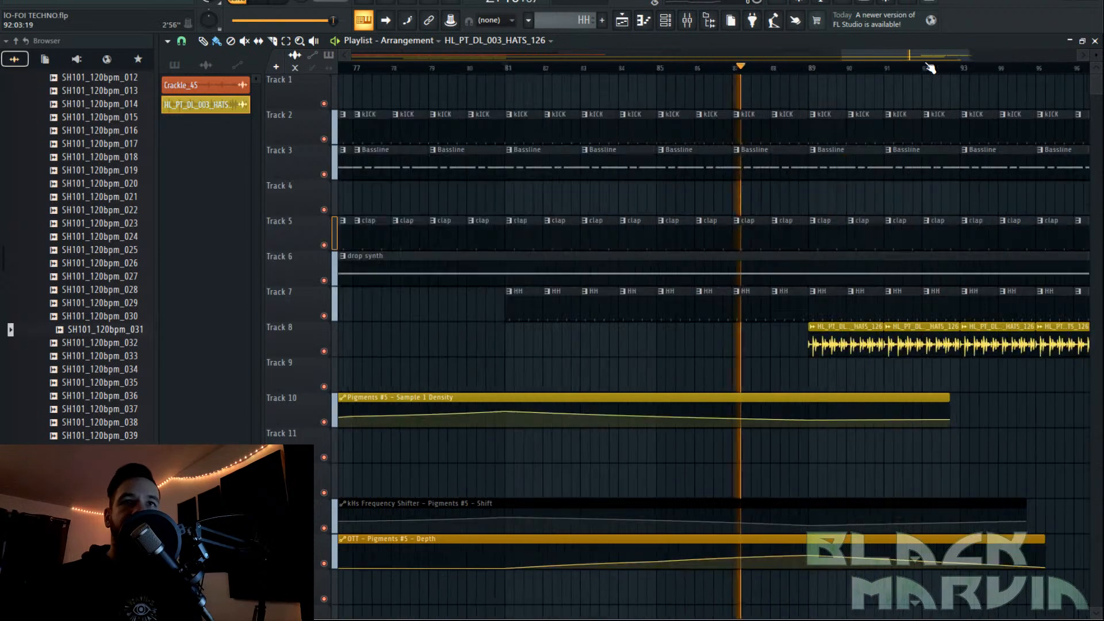
{"action": "left_click_drag", "start_coordinate": [622, 130], "coordinate": [546, 129]}
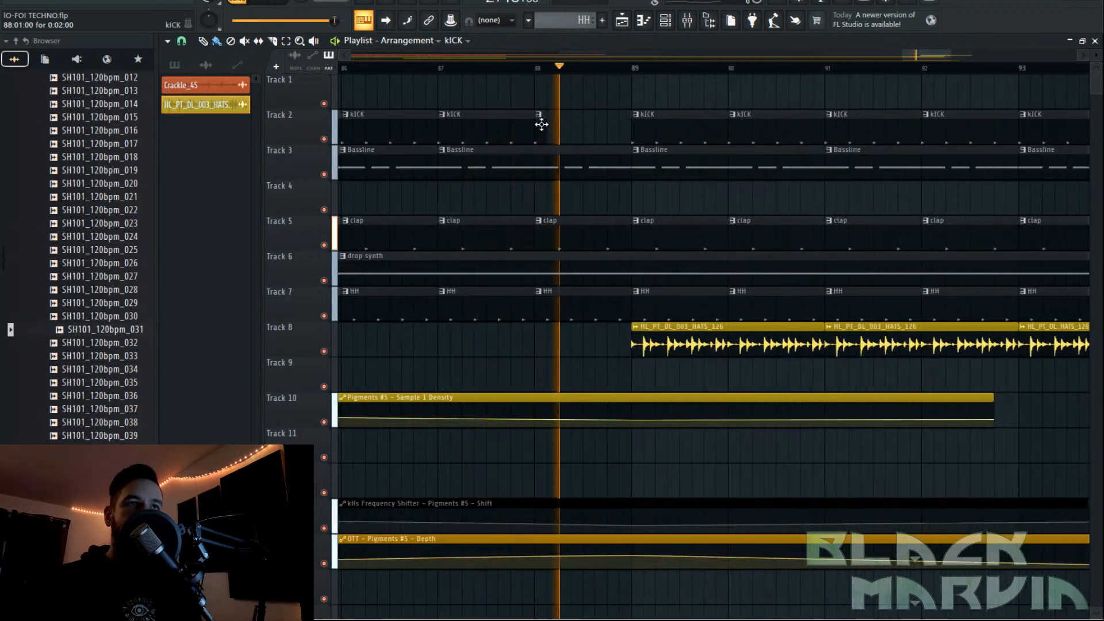
{"action": "scroll", "coordinate": [664, 69], "scroll_direction": "down", "scroll_amount": 2}
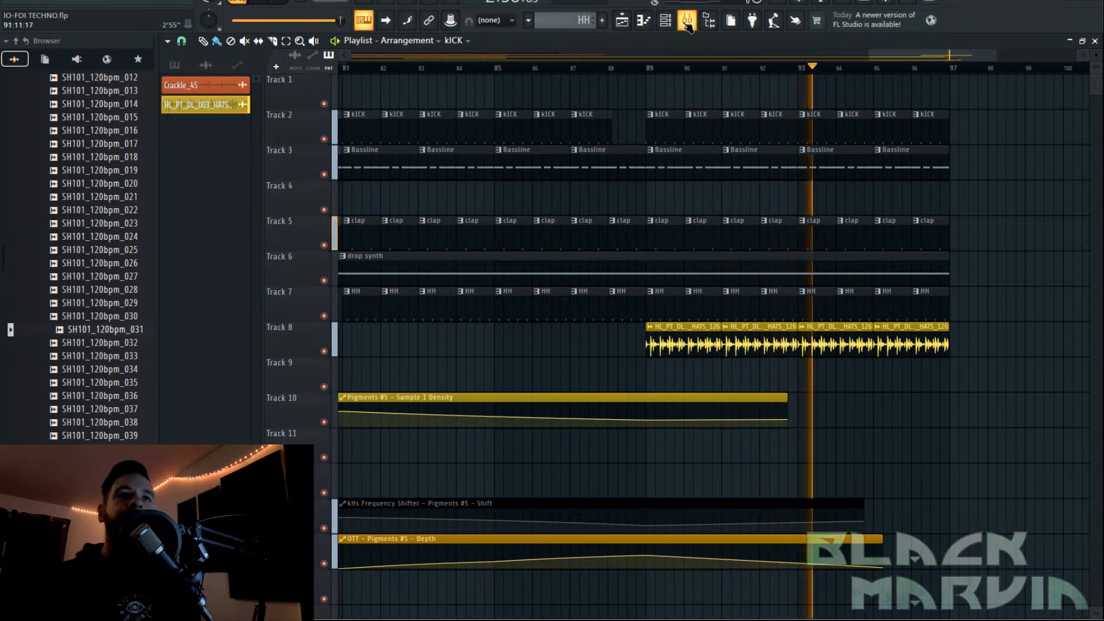
Move the Pigments #2 mixer track to insert 2, directly beside the kick track.
{"action": "key", "text": "F9"}
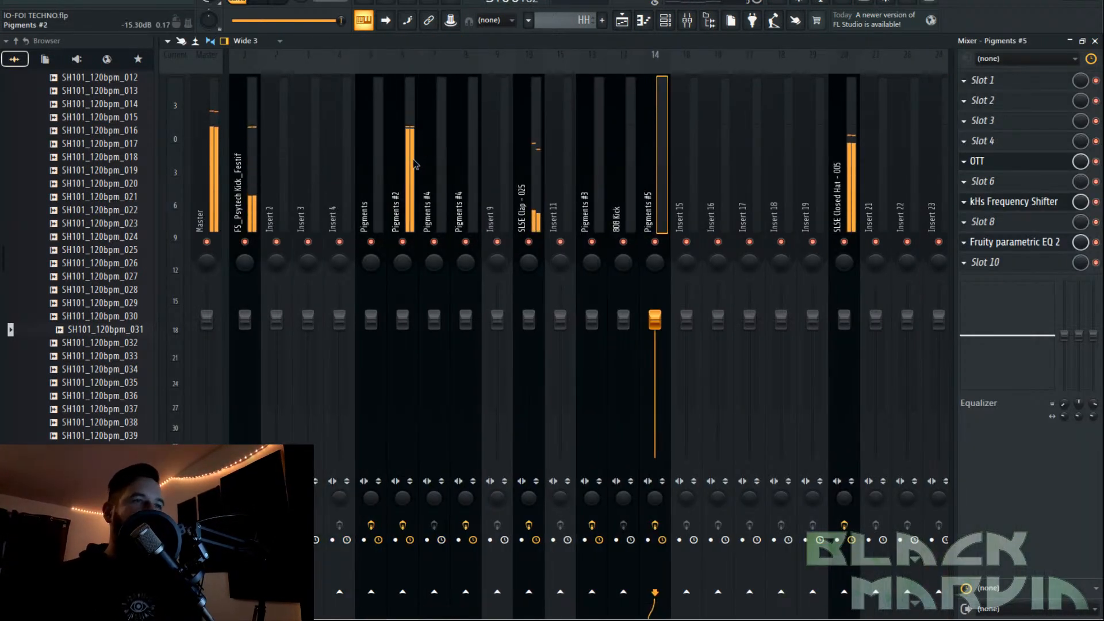
{"action": "left_click", "coordinate": [415, 165]}
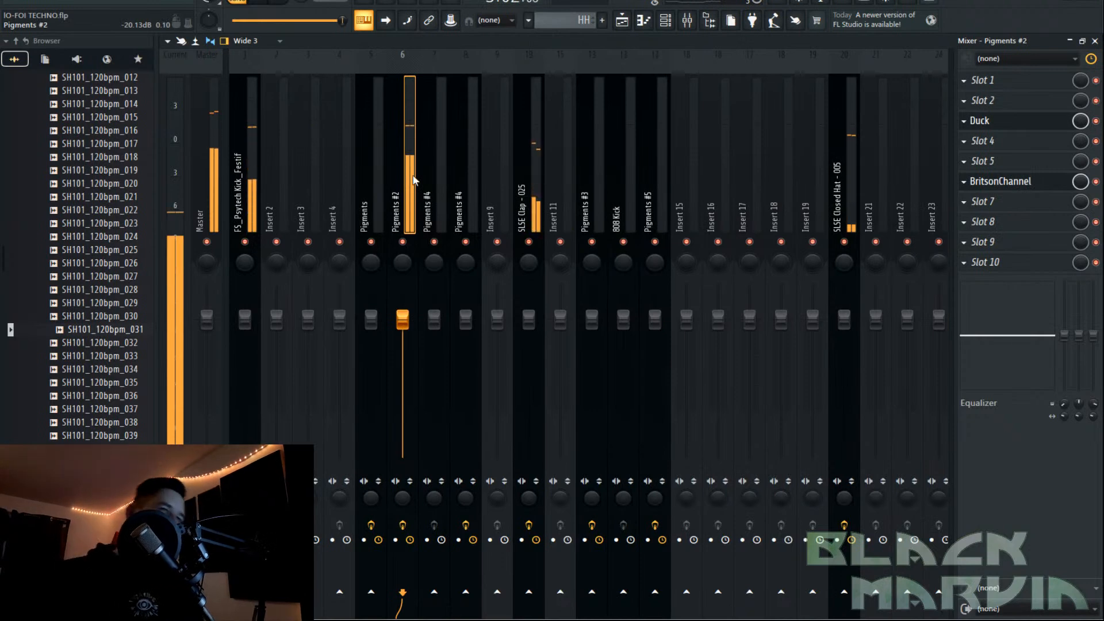
{"action": "key", "text": "alt+Left"}
{"action": "key", "text": "alt+Left"}
{"action": "key", "text": "alt+Left"}
{"action": "key", "text": "alt+Left"}
{"action": "key", "text": "alt+Left"}
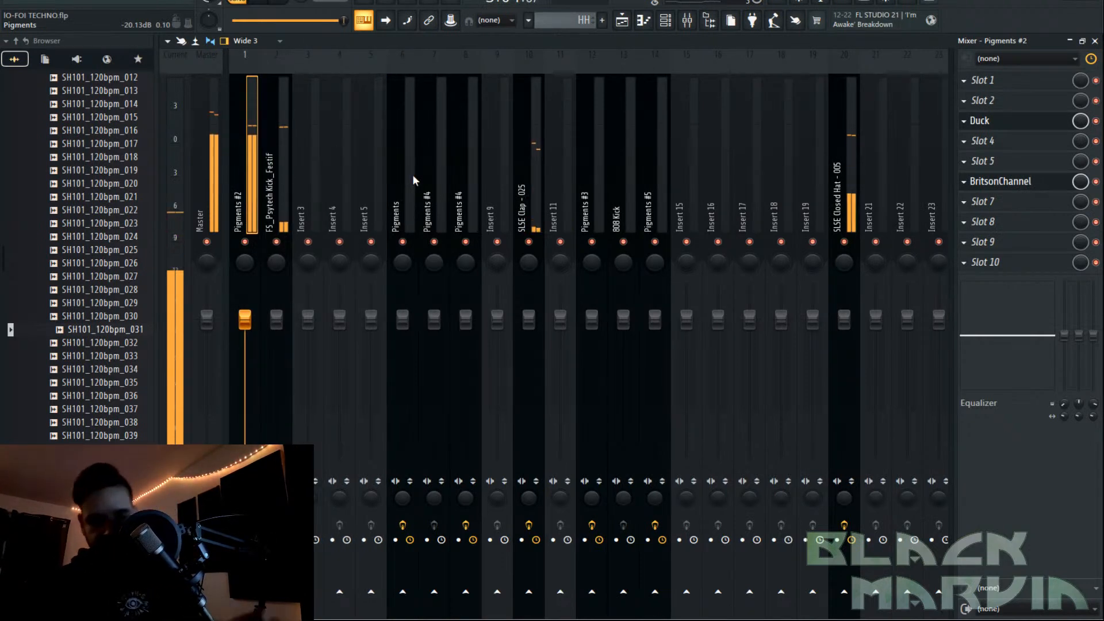
{"action": "key", "text": "alt+Right"}
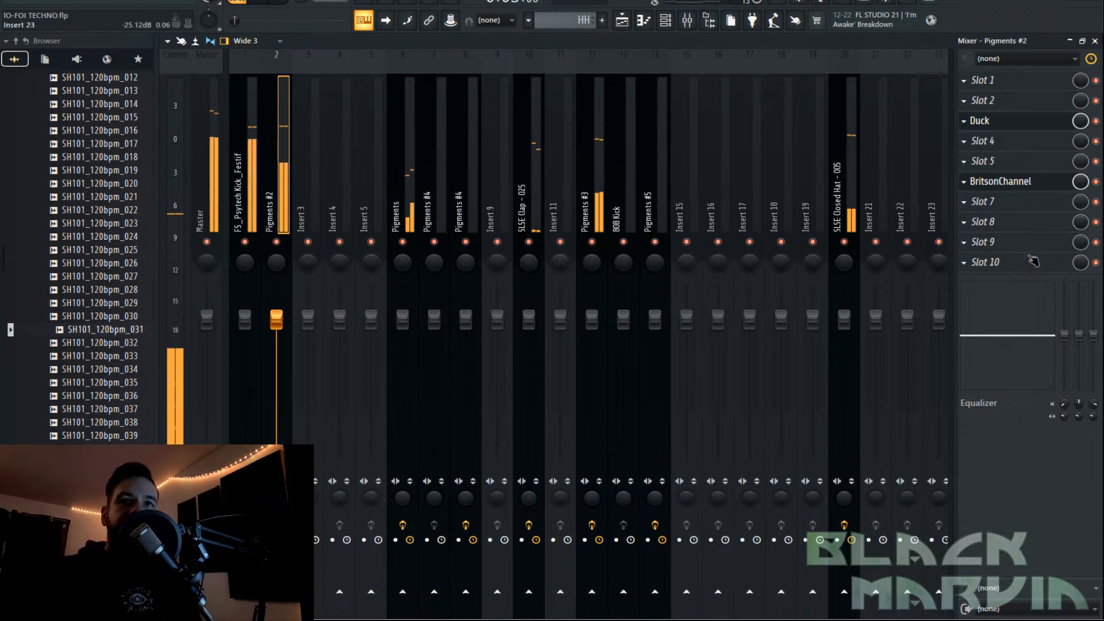
Insert BritChannel on the Pigments #2 mixer track and move its window so all controls are reachable.
{"action": "left_click", "coordinate": [988, 201]}
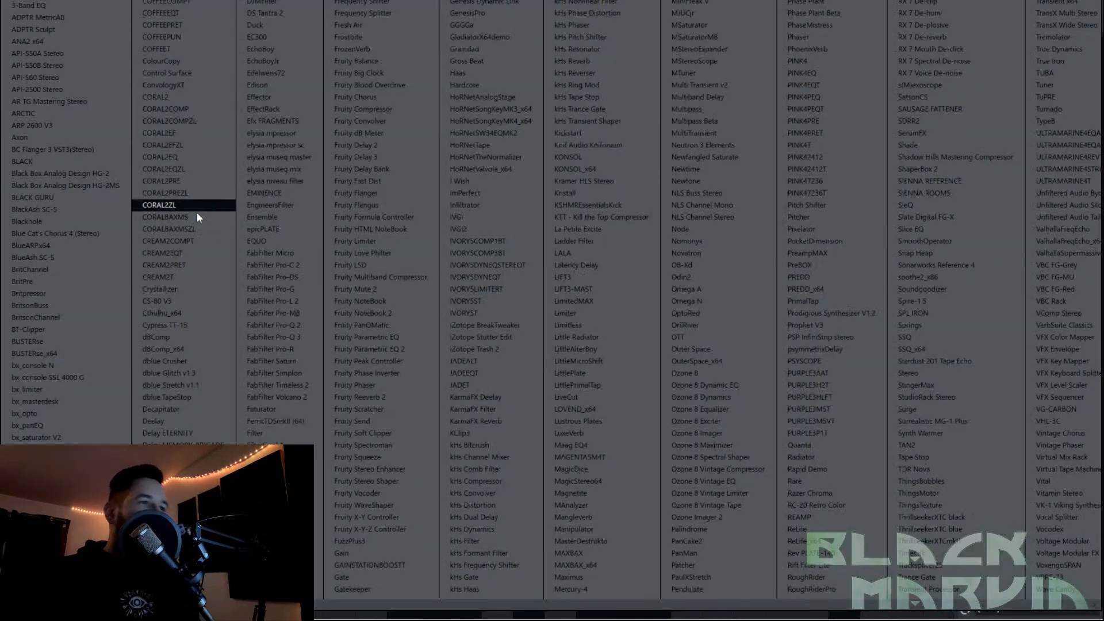
{"action": "left_click", "coordinate": [81, 269]}
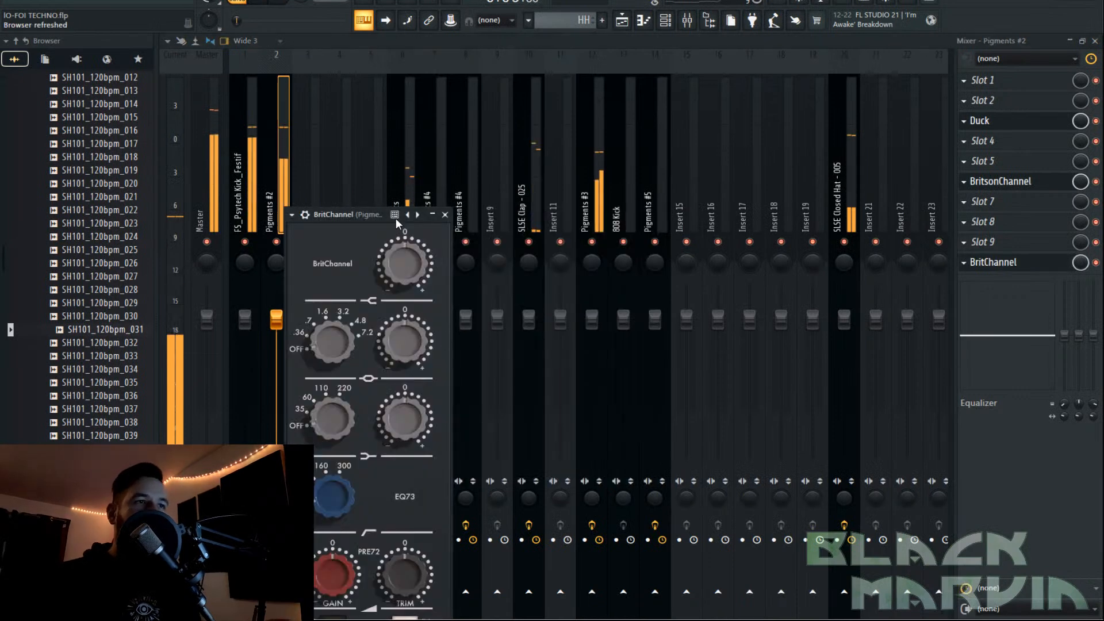
{"action": "left_click_drag", "start_coordinate": [397, 215], "coordinate": [418, 76]}
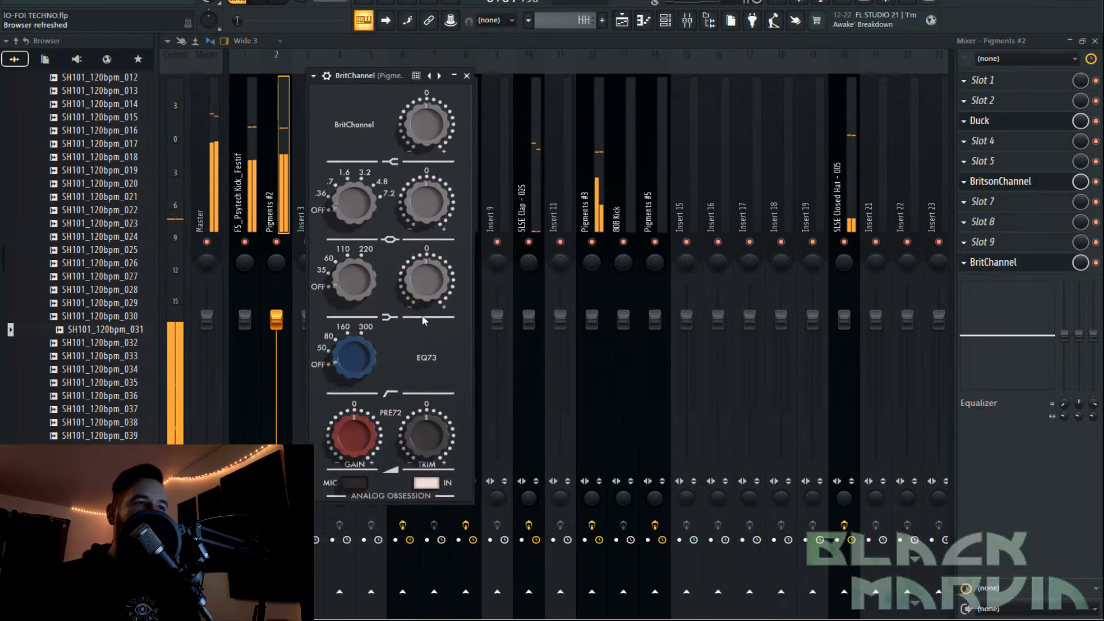
Try BritChannel's low band at 110 Hz and 60 Hz, set the output trim to -0.3 dB and bypass the effect.
{"action": "left_click", "coordinate": [347, 277]}
{"action": "left_click_drag", "start_coordinate": [437, 270], "coordinate": [365, 223]}
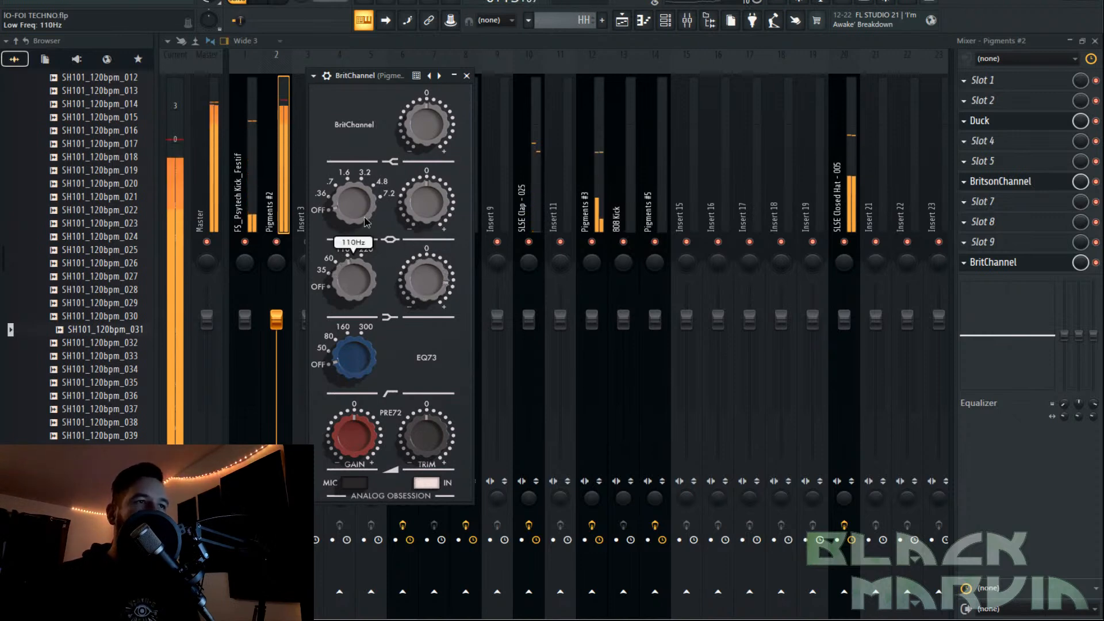
{"action": "left_click_drag", "start_coordinate": [430, 280], "coordinate": [418, 308]}
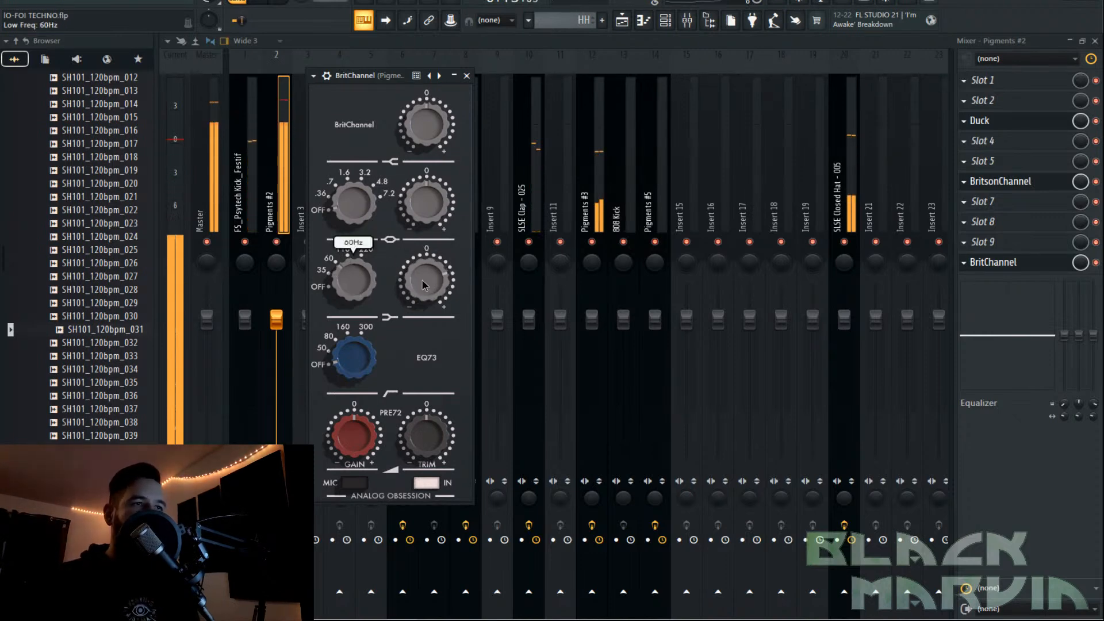
{"action": "left_click_drag", "start_coordinate": [422, 288], "coordinate": [401, 282]}
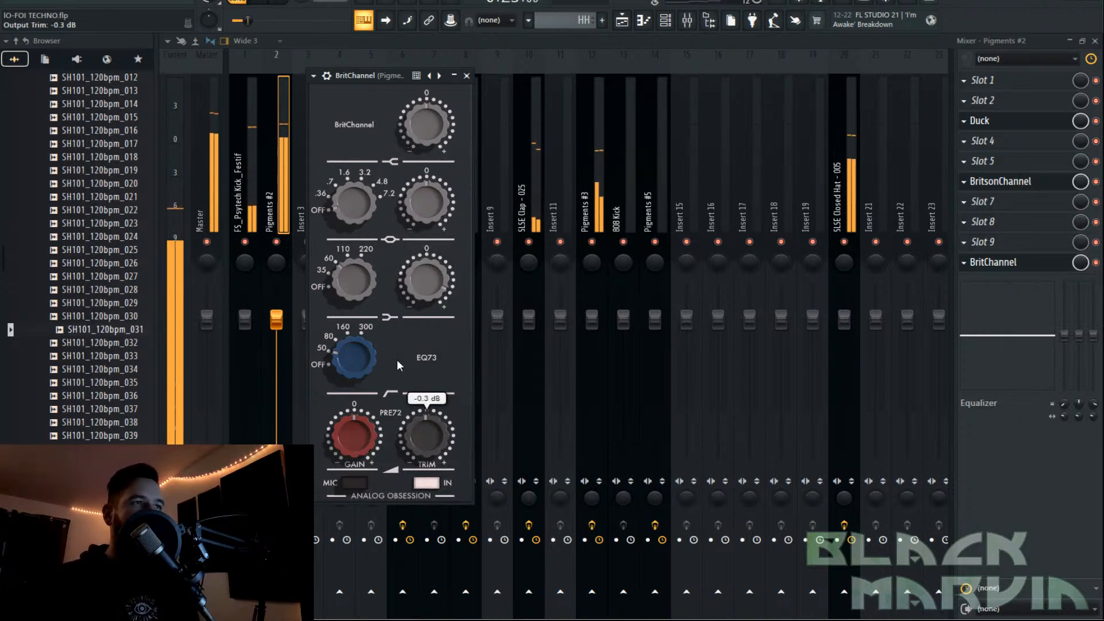
{"action": "left_click", "coordinate": [1095, 262]}
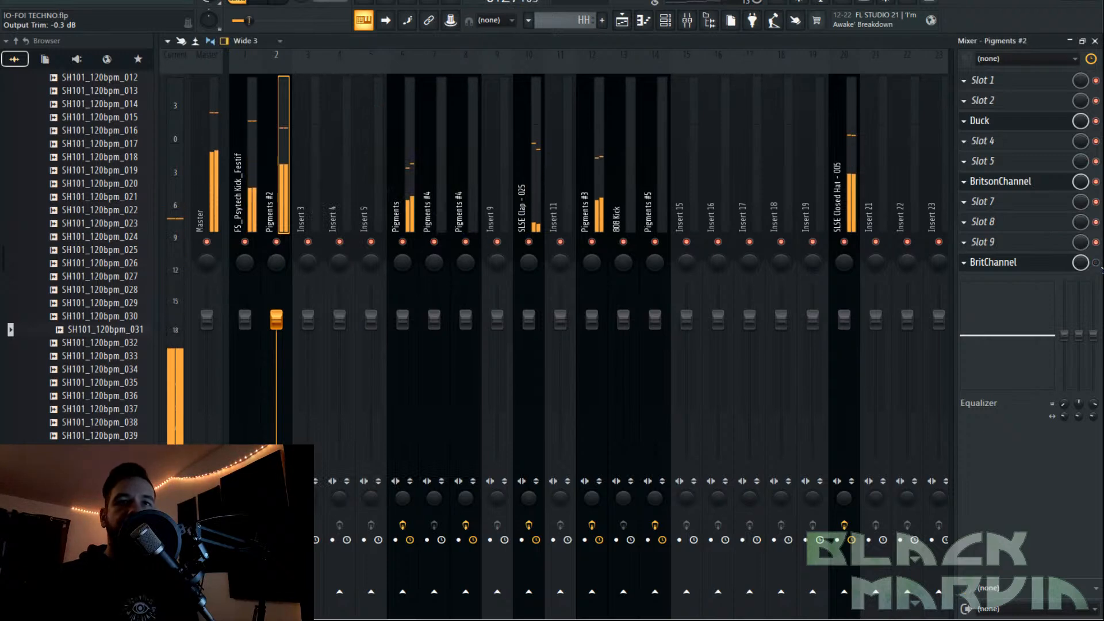
Move BritChannel up to slot 7 on the Pigments #2 mixer track, directly after BritsonChannel, and return to the playlist.
{"action": "left_click_drag", "start_coordinate": [1028, 270], "coordinate": [1023, 202]}
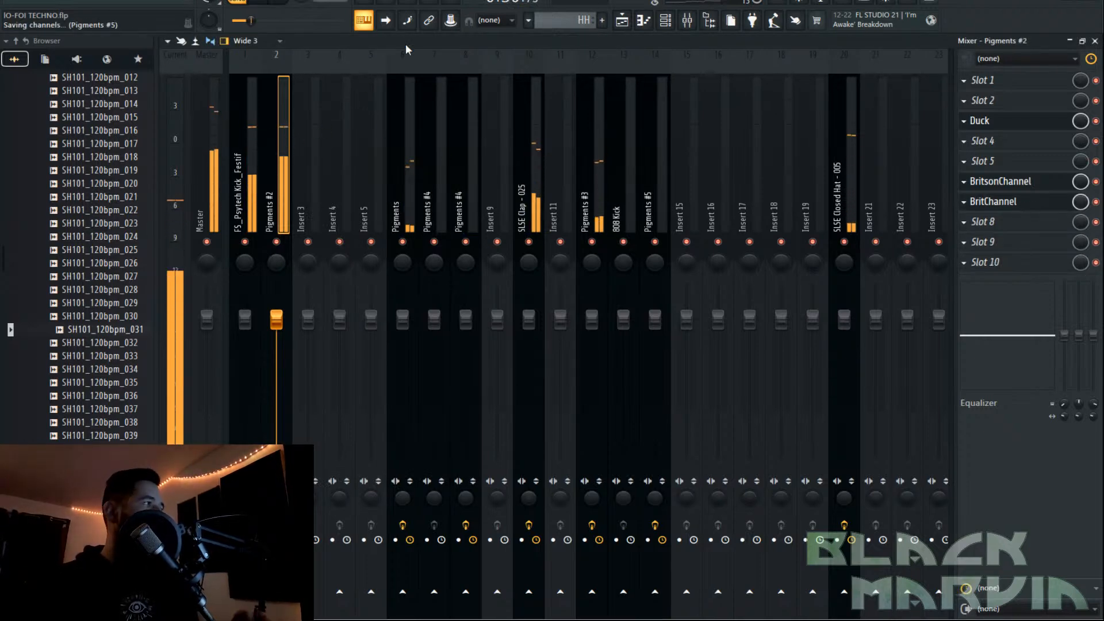
{"action": "left_click", "coordinate": [622, 20]}
{"action": "scroll", "coordinate": [566, 72], "scroll_direction": "down", "scroll_amount": 3}
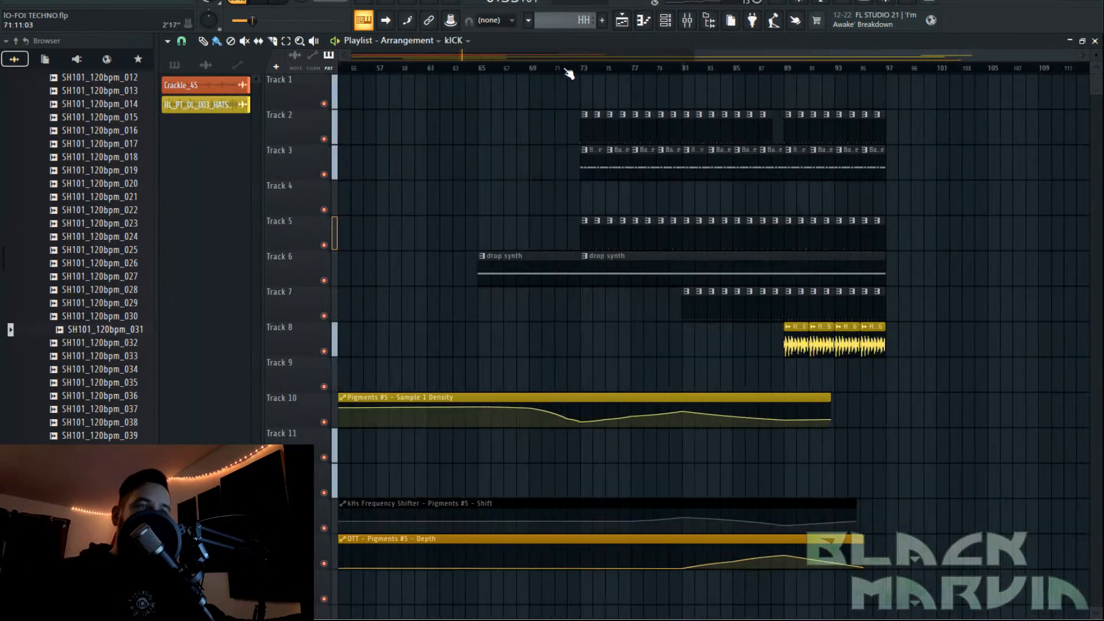
Insert BritChannel in slot 9 of the Pigments mixer track and raise its high gain to 4.8 dB.
{"action": "left_click", "coordinate": [686, 21]}
{"action": "left_click", "coordinate": [405, 242]}
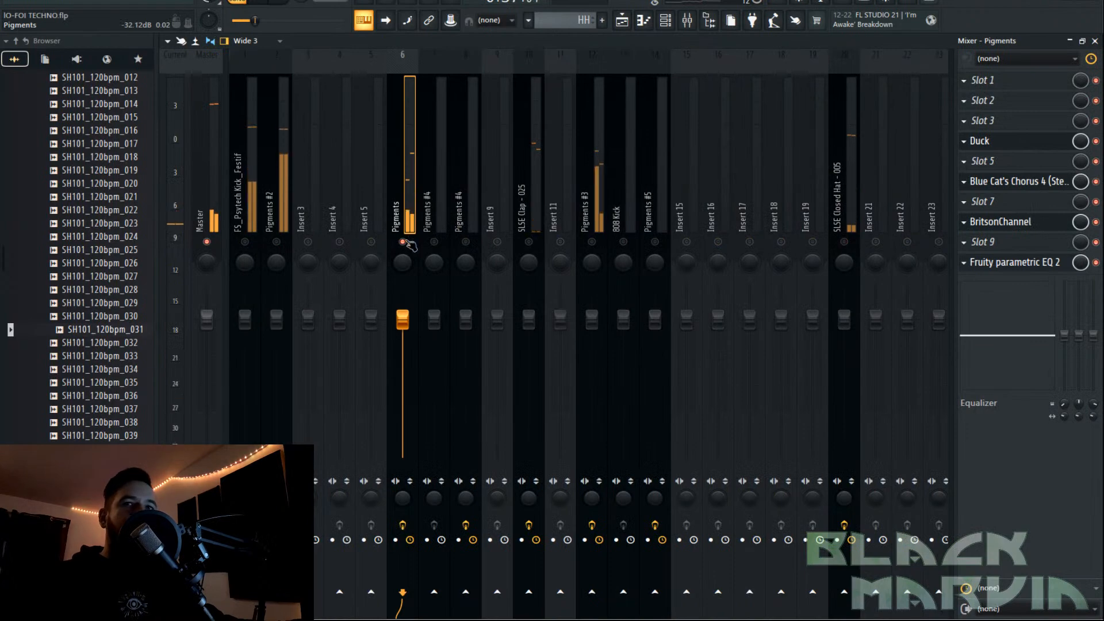
{"action": "left_click", "coordinate": [983, 242]}
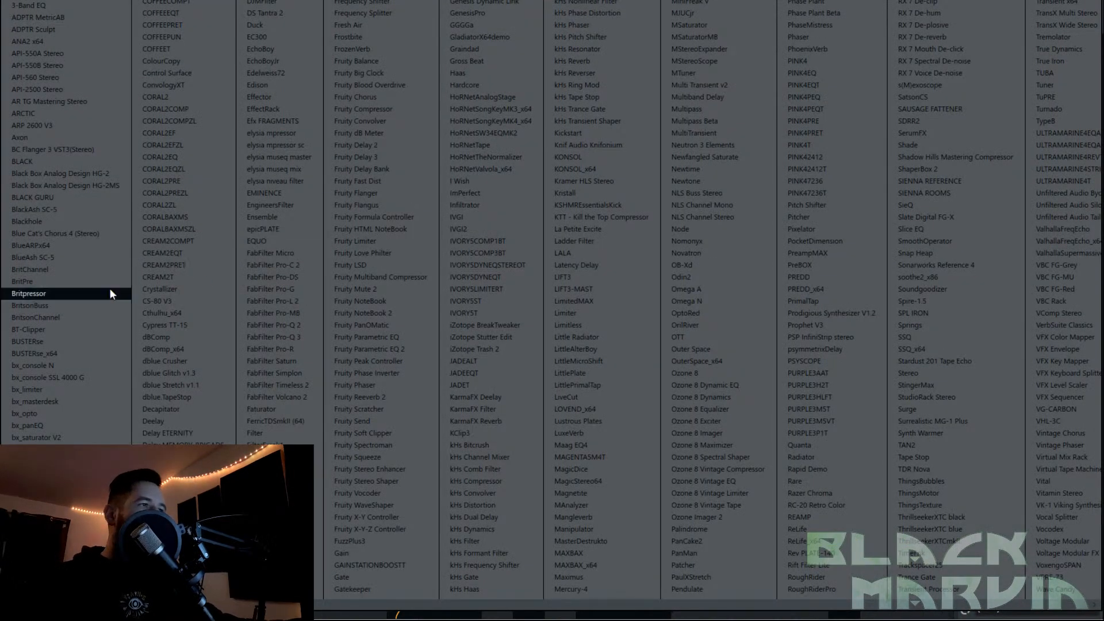
{"action": "left_click", "coordinate": [85, 270]}
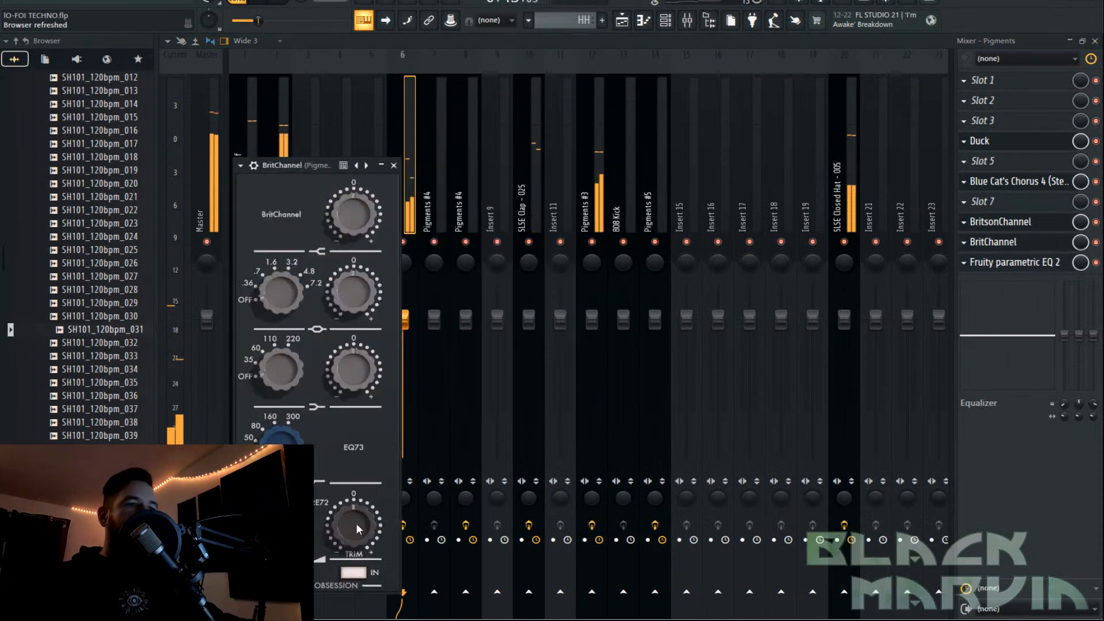
{"action": "left_click_drag", "start_coordinate": [353, 292], "coordinate": [354, 285]}
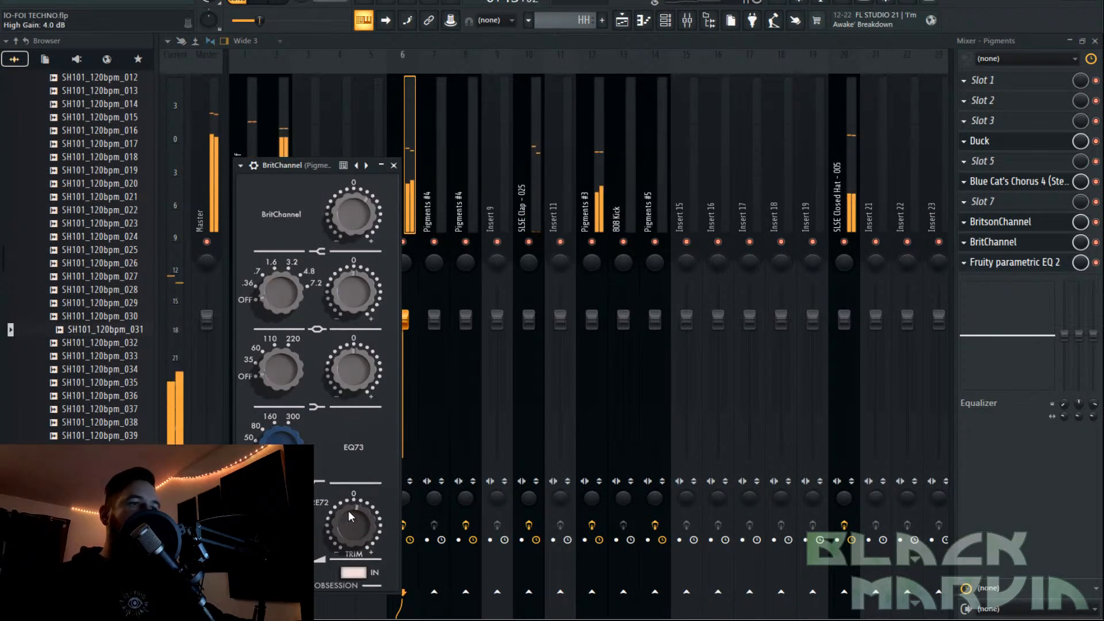
{"action": "scroll", "coordinate": [351, 512], "scroll_direction": "up", "scroll_amount": 1}
{"action": "scroll", "coordinate": [354, 212], "scroll_direction": "up", "scroll_amount": 1}
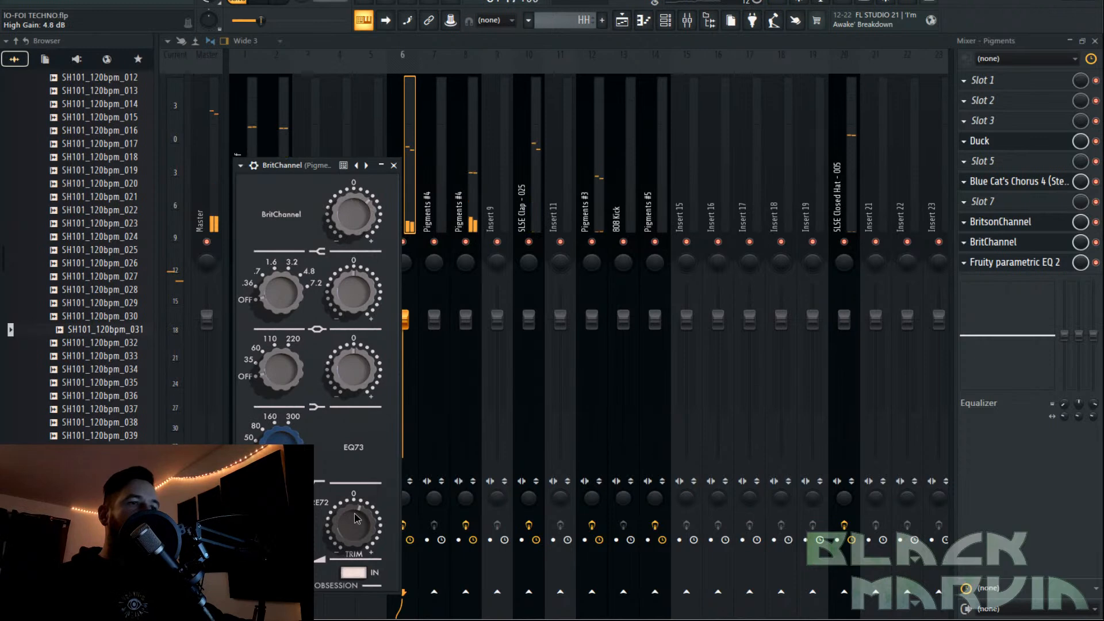
Reshape the rise of the Pigments Macro 1 automation between bars 25 and 32 on Track 5 and save the project.
{"action": "left_click", "coordinate": [624, 22]}
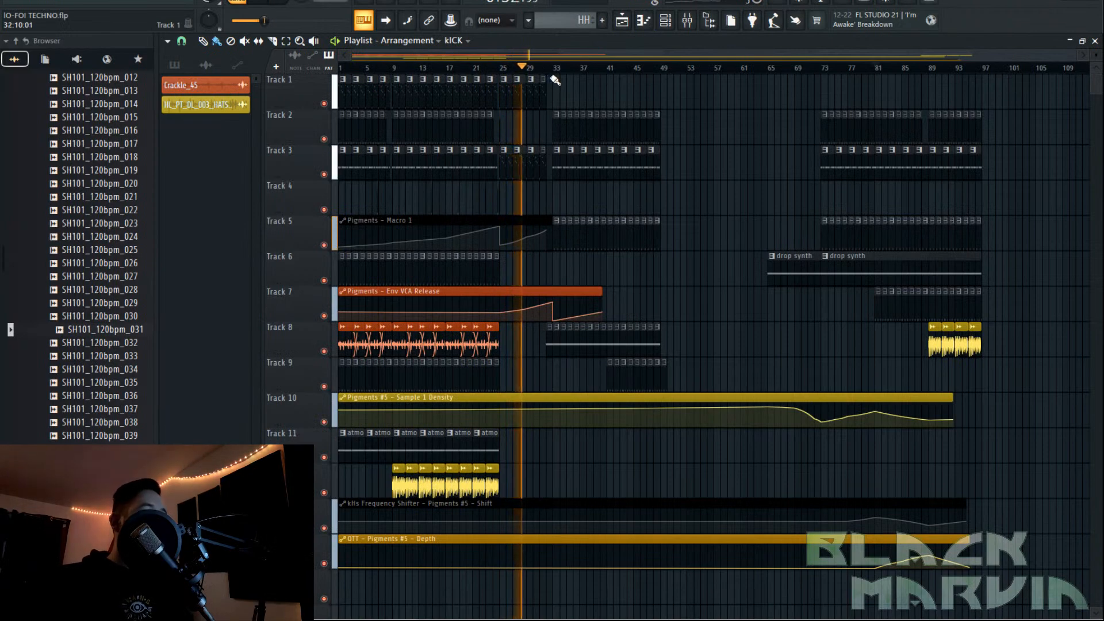
{"action": "scroll", "coordinate": [550, 77], "scroll_direction": "up", "scroll_amount": 2}
{"action": "left_click_drag", "start_coordinate": [563, 58], "coordinate": [549, 65]}
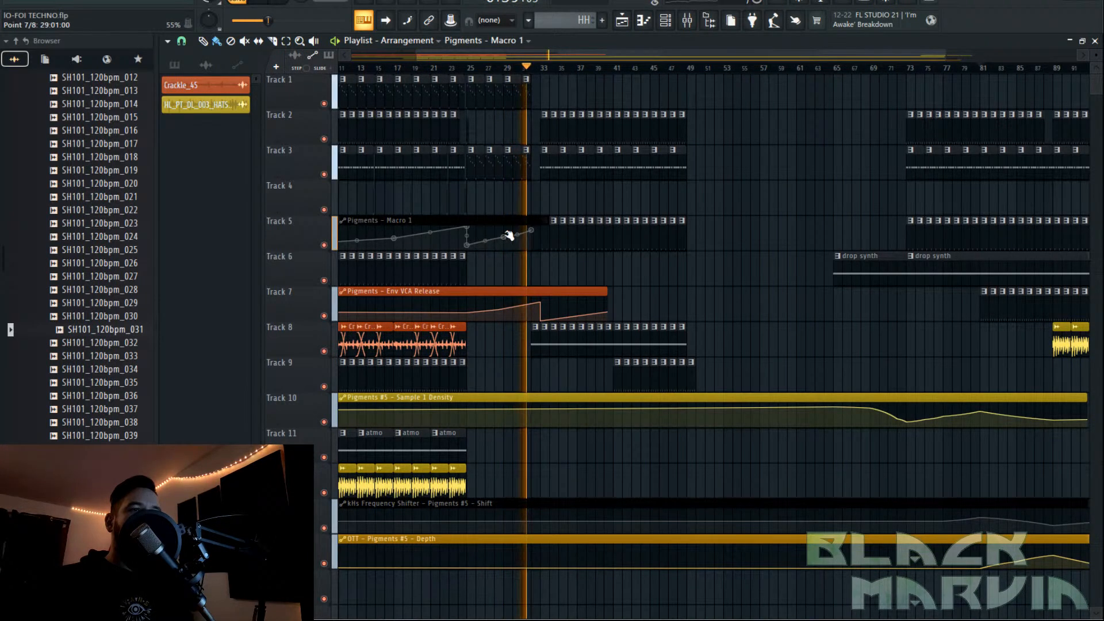
{"action": "mouse_move", "coordinate": [518, 235]}
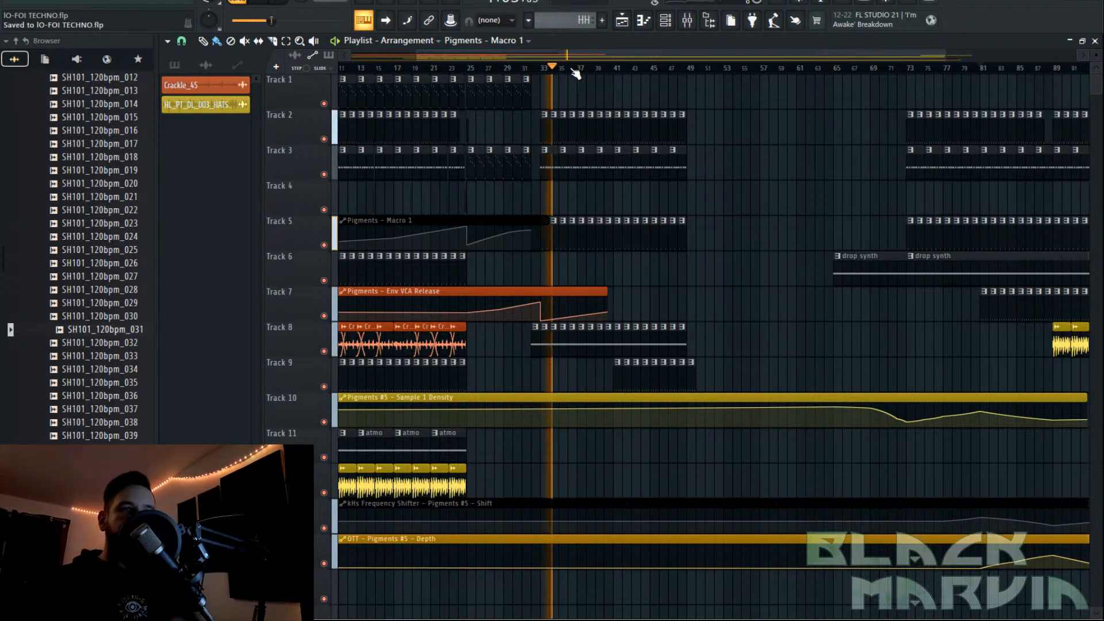
{"action": "scroll", "coordinate": [572, 73], "scroll_direction": "down", "scroll_amount": 2}
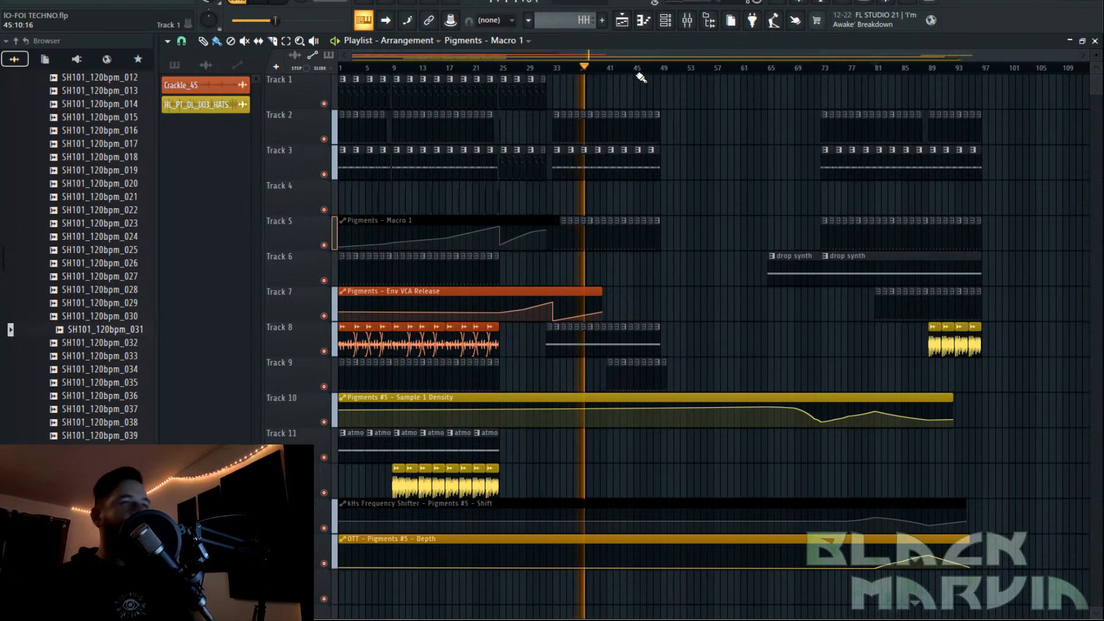
{"action": "key", "text": "ctrl+s"}
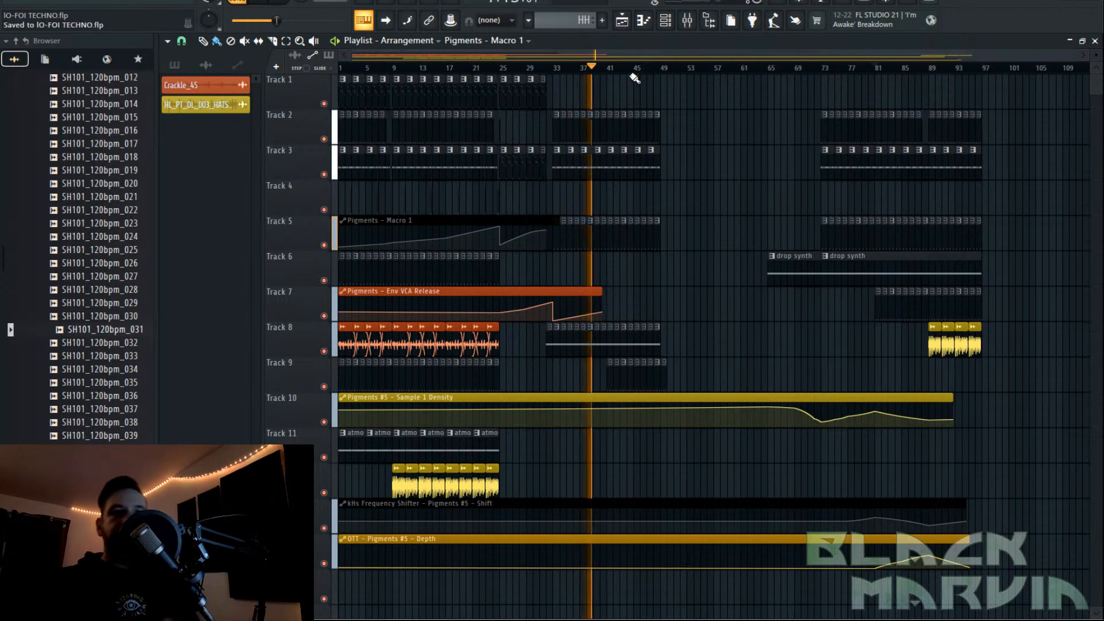
Delete the existing kick and Bassline clips from bar 33 onward on Tracks 2 and 3 up to bar 49.
{"action": "key", "text": "space"}
{"action": "scroll", "coordinate": [430, 75], "scroll_direction": "up", "scroll_amount": 5}
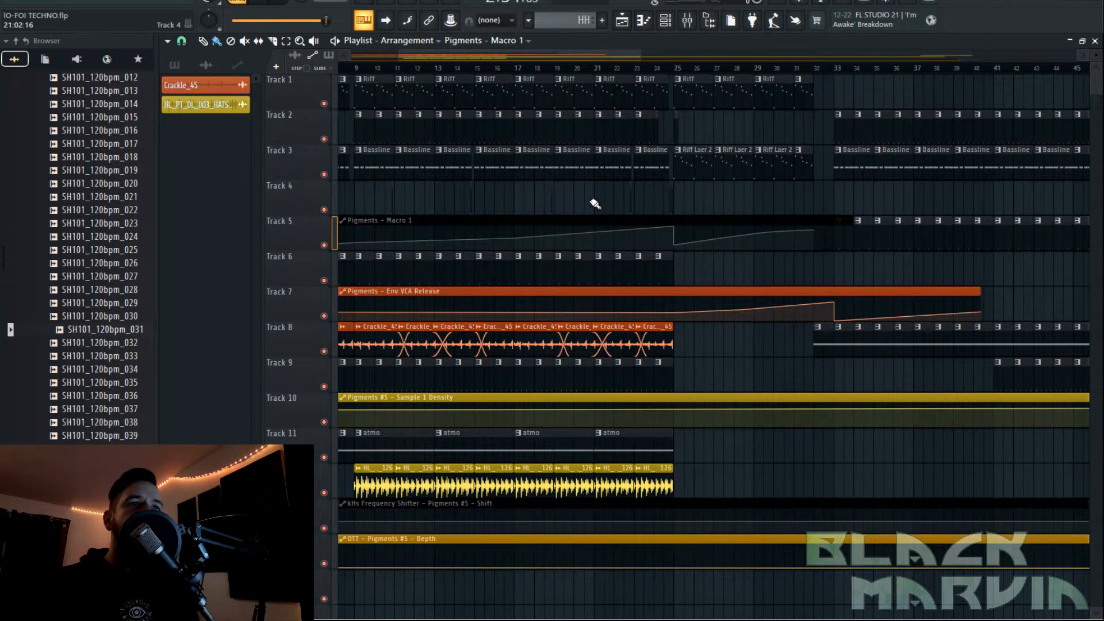
{"action": "left_click_drag", "start_coordinate": [641, 210], "coordinate": [354, 109]}
{"action": "right_click", "coordinate": [839, 123]}
{"action": "right_click", "coordinate": [844, 150]}
{"action": "right_click", "coordinate": [885, 150]}
{"action": "right_click", "coordinate": [913, 132]}
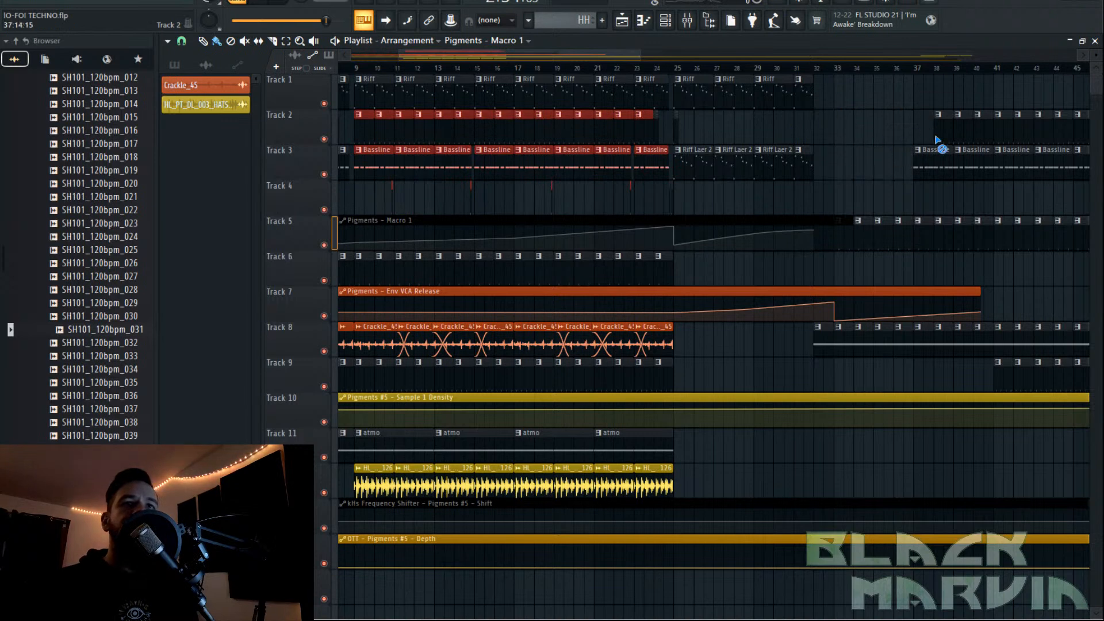
{"action": "right_click", "coordinate": [965, 150]}
{"action": "right_click", "coordinate": [1012, 151]}
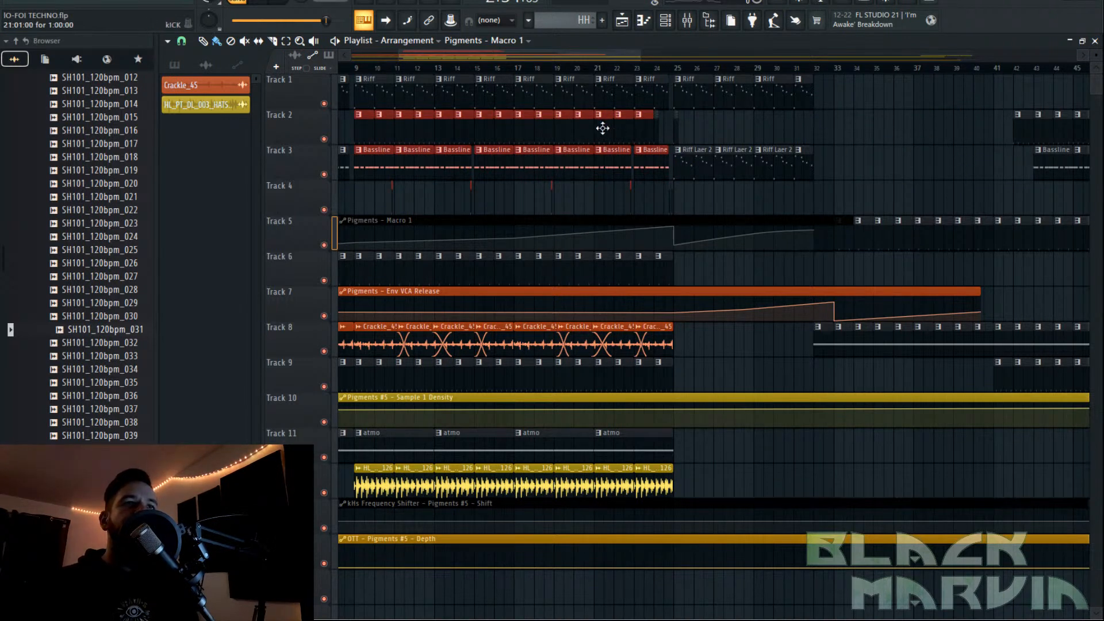
{"action": "right_click", "coordinate": [1026, 130]}
{"action": "right_click", "coordinate": [1038, 161]}
{"action": "right_click", "coordinate": [1078, 129]}
{"action": "right_click", "coordinate": [1083, 167]}
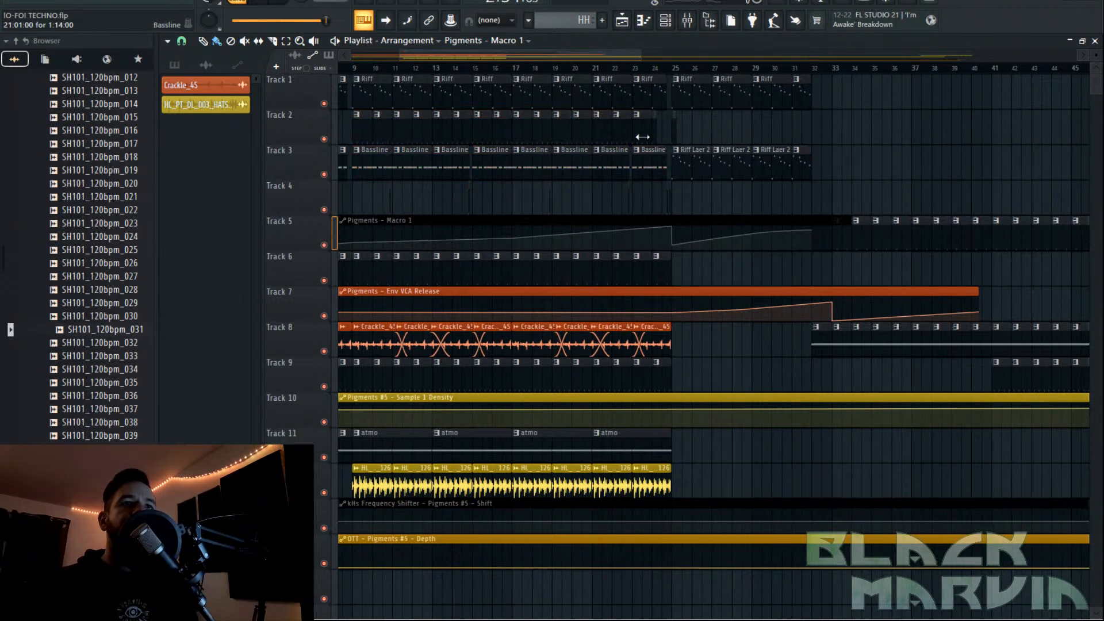
Copy the kick, Bassline and Track 4 fill clips from bars 9 to 25 to start at bar 33, and save the project.
{"action": "left_click_drag", "start_coordinate": [651, 213], "coordinate": [366, 130]}
{"action": "mouse_move", "coordinate": [469, 131]}
{"action": "left_mouse_down"}
{"action": "mouse_move", "coordinate": [1007, 131]}
{"action": "mouse_move", "coordinate": [949, 130]}
{"action": "left_mouse_up"}
{"action": "left_click", "coordinate": [785, 55]}
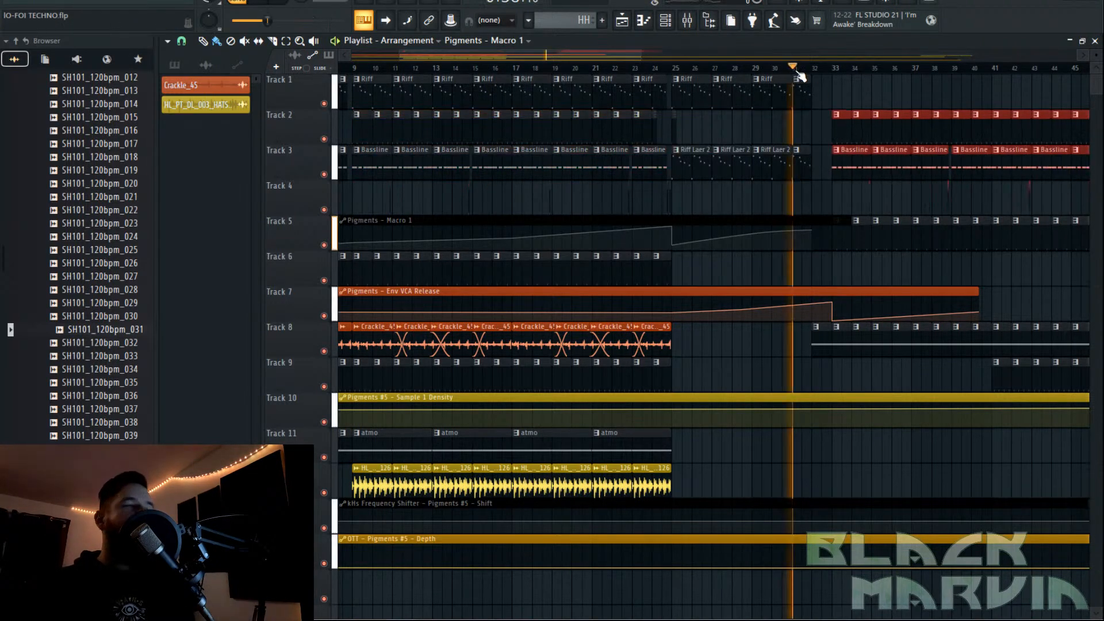
{"action": "key", "text": "ctrl+s"}
Play through the rebuilt section from bar 33 to about bar 46, stop playback and save the project.
{"action": "left_click_drag", "start_coordinate": [616, 57], "coordinate": [718, 56]}
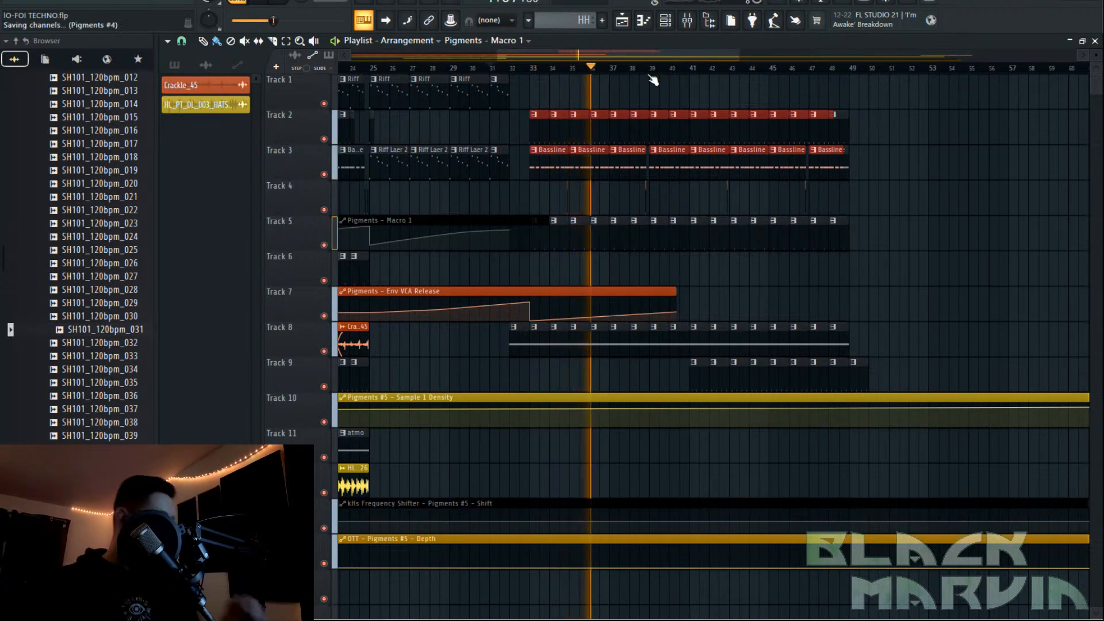
{"action": "scroll", "coordinate": [649, 81], "scroll_direction": "up", "scroll_amount": 2}
{"action": "left_click_drag", "start_coordinate": [651, 57], "coordinate": [673, 57]}
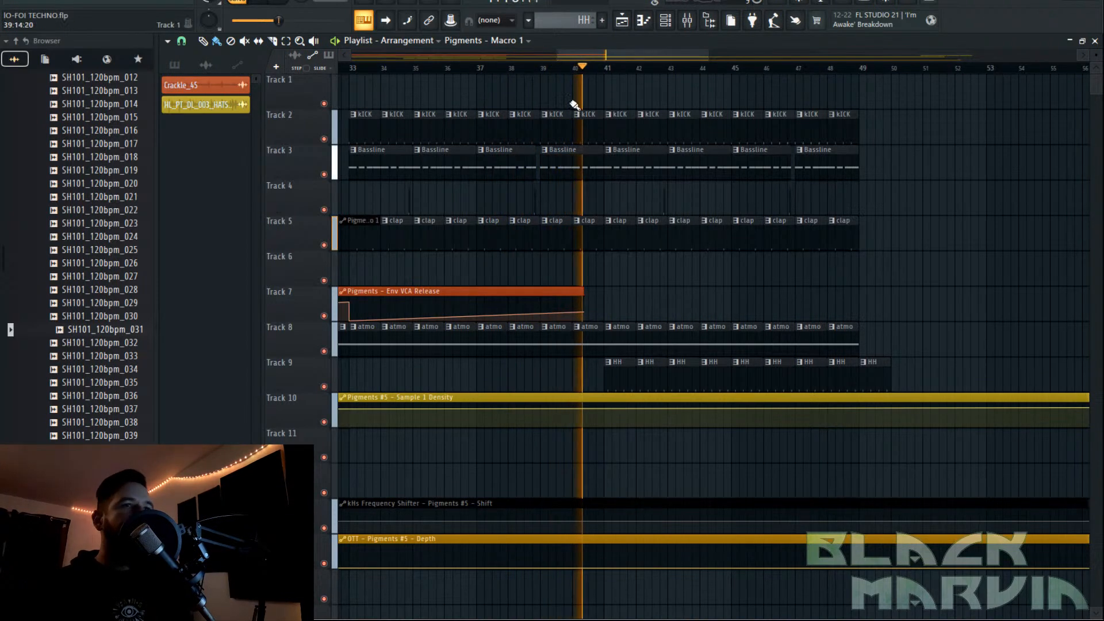
{"action": "scroll", "coordinate": [607, 67], "scroll_direction": "down", "scroll_amount": 3}
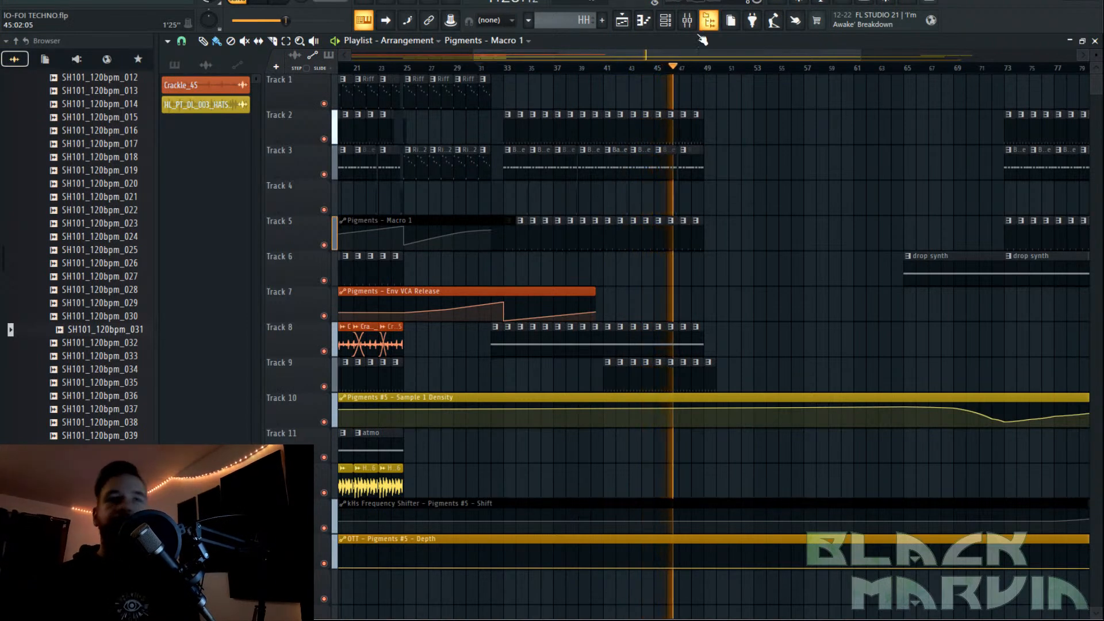
{"action": "key", "text": "space"}
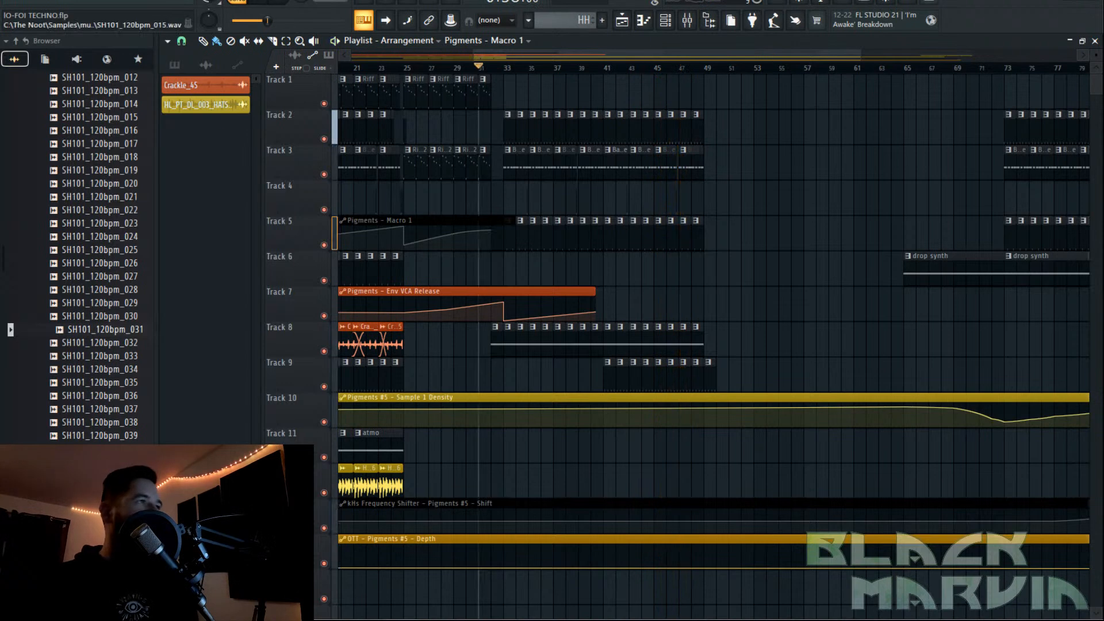
{"action": "left_click", "coordinate": [11, 2]}
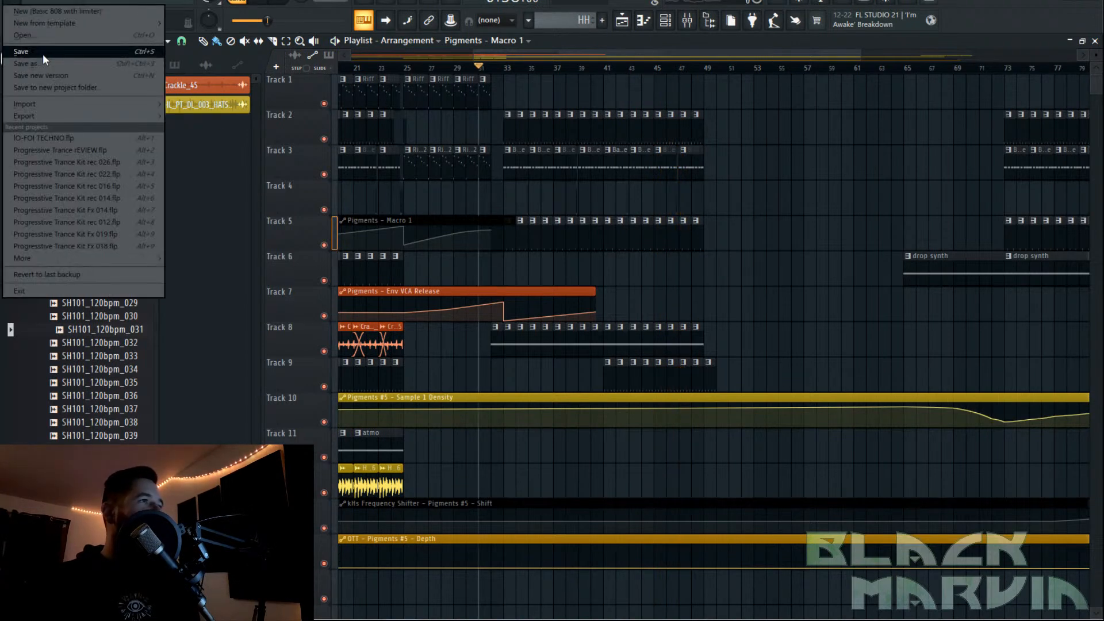
{"action": "left_click", "coordinate": [43, 53]}
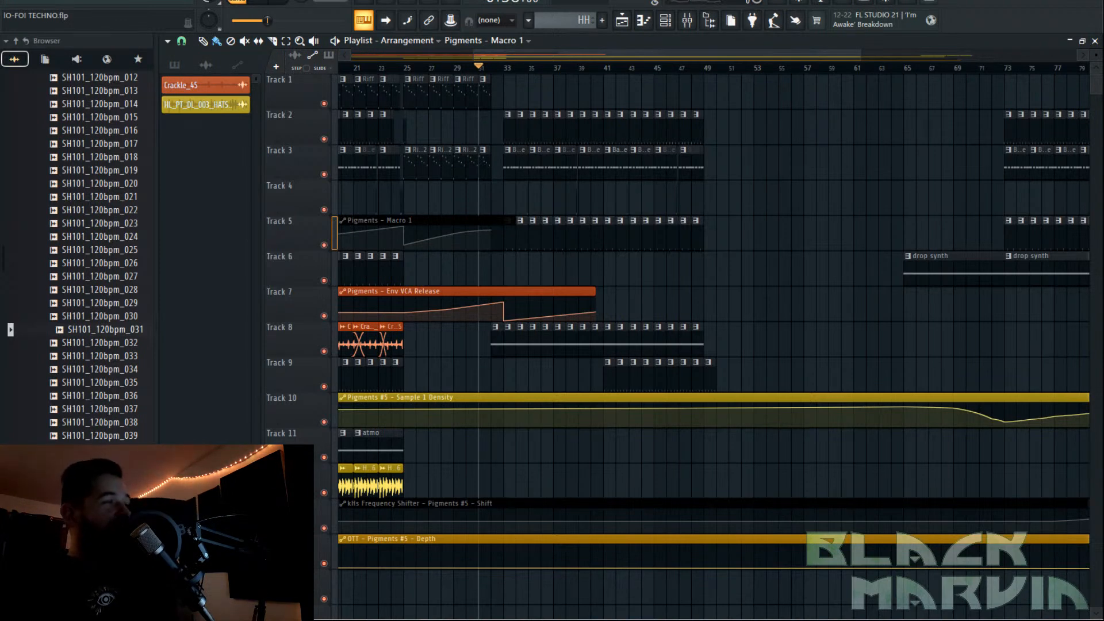
Switch to the Chrome window with Beatport's Techno (Peak Time / Driving) page, maximize it and look through its charts and releases.
{"action": "key", "text": "alt+Tab"}
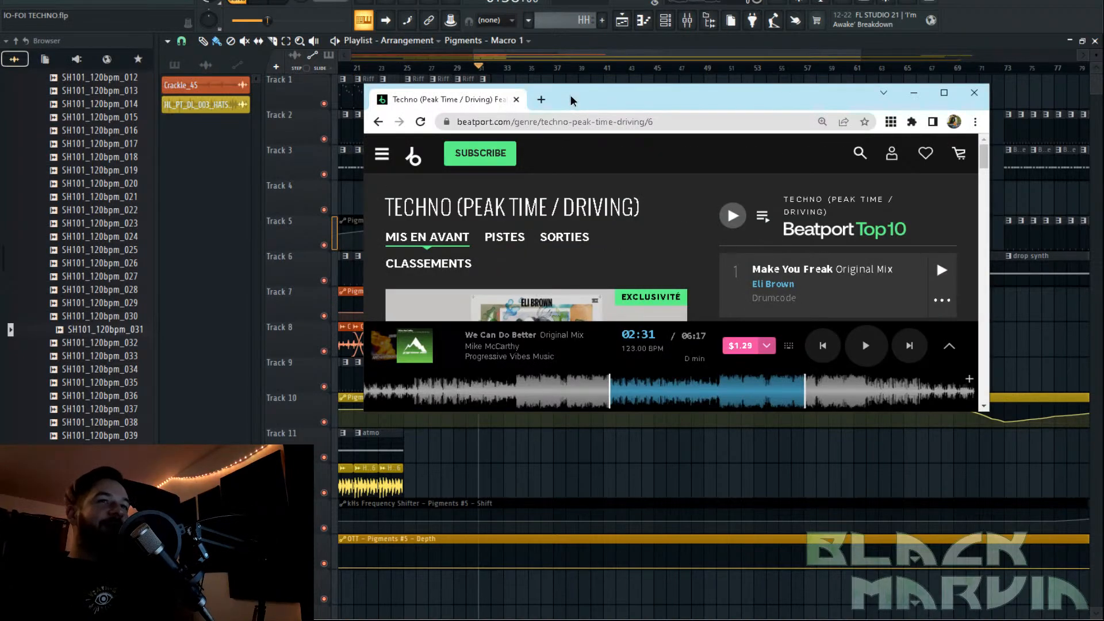
{"action": "double_click", "coordinate": [573, 100]}
{"action": "scroll", "coordinate": [492, 198], "scroll_direction": "down", "scroll_amount": 10}
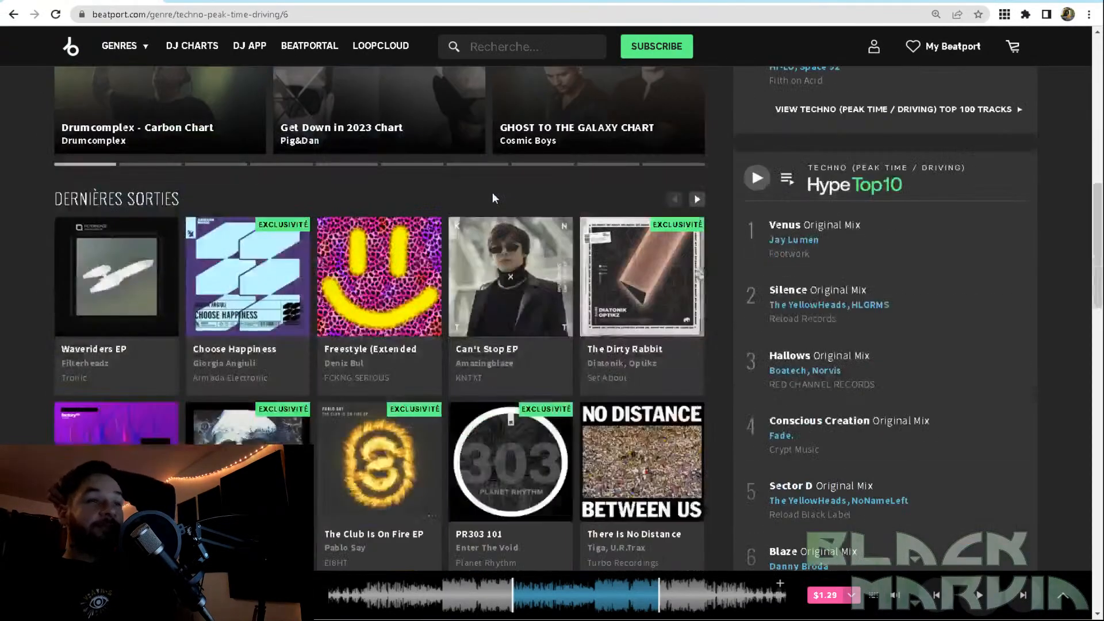
{"action": "scroll", "coordinate": [492, 192], "scroll_direction": "down", "scroll_amount": 15}
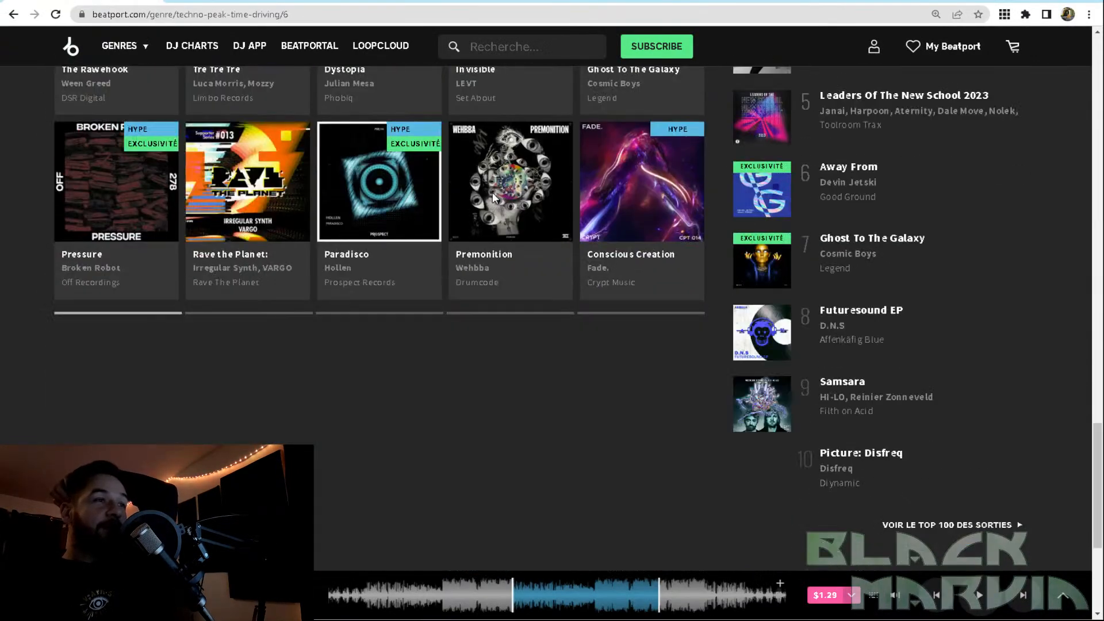
{"action": "scroll", "coordinate": [492, 192], "scroll_direction": "up", "scroll_amount": 3}
{"action": "scroll", "coordinate": [493, 198], "scroll_direction": "up", "scroll_amount": 9}
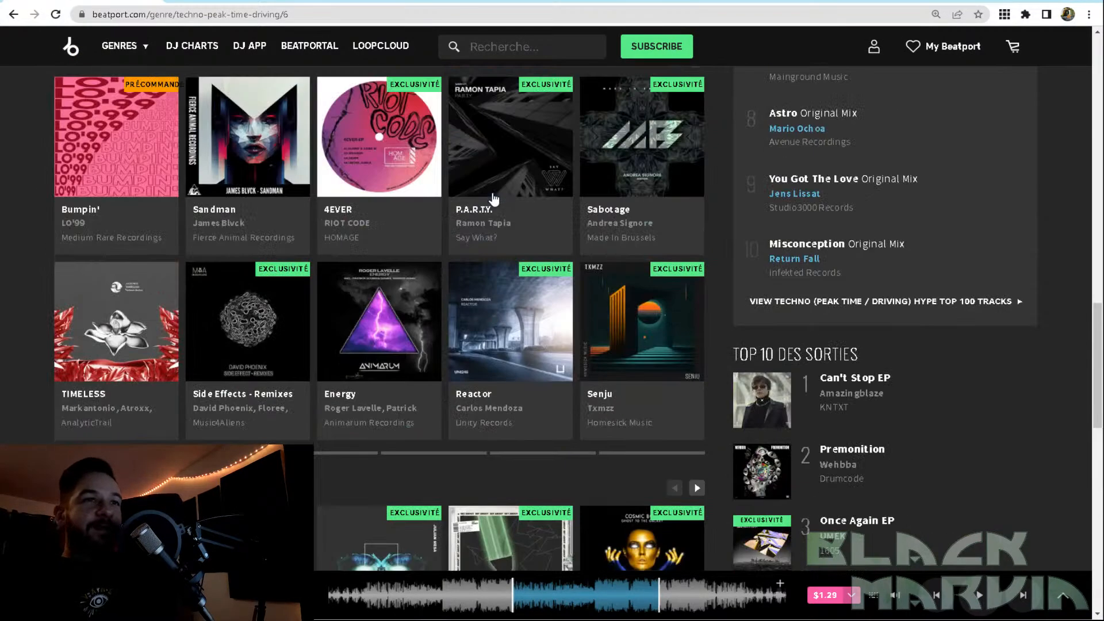
{"action": "scroll", "coordinate": [482, 197], "scroll_direction": "up", "scroll_amount": 4}
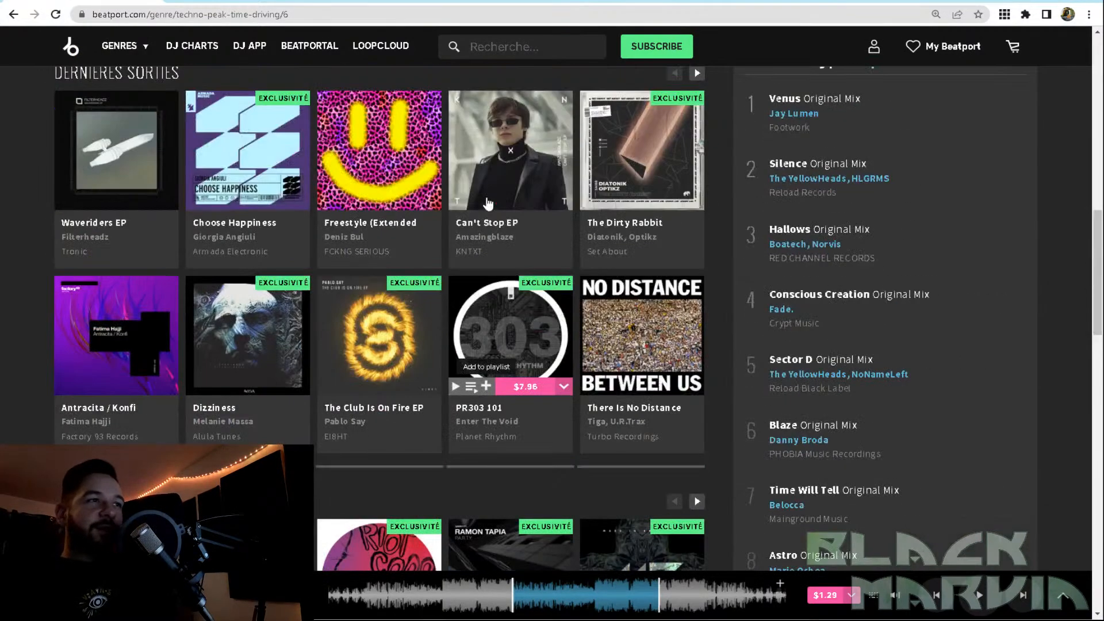
{"action": "scroll", "coordinate": [487, 203], "scroll_direction": "up", "scroll_amount": 3}
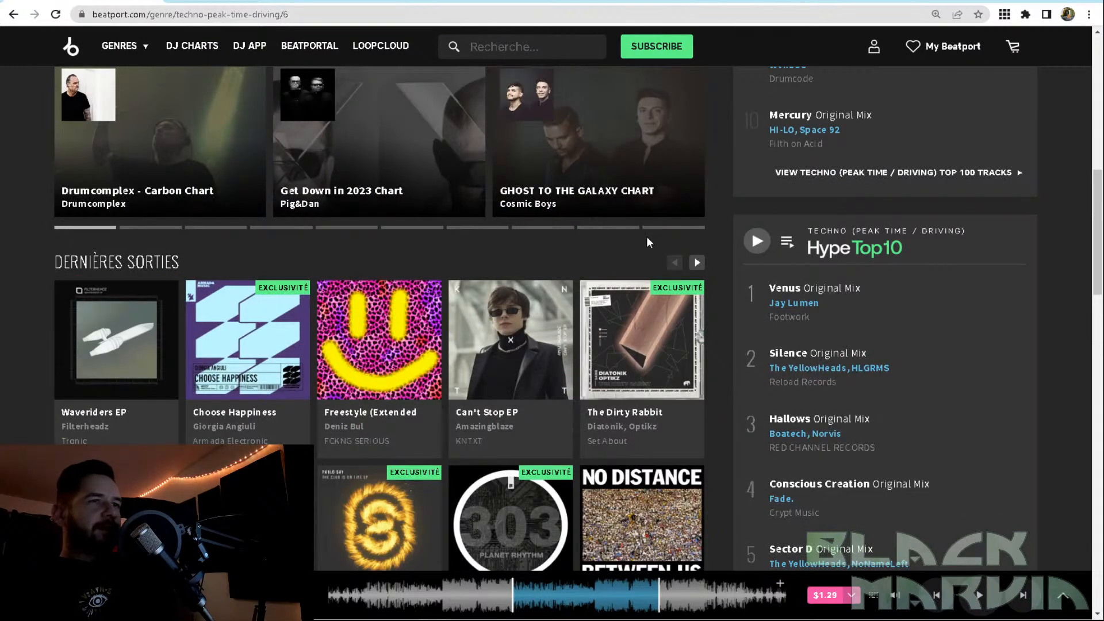
Look through the further pages of Beatport's latest techno releases and the release sections below them.
{"action": "left_click", "coordinate": [694, 263]}
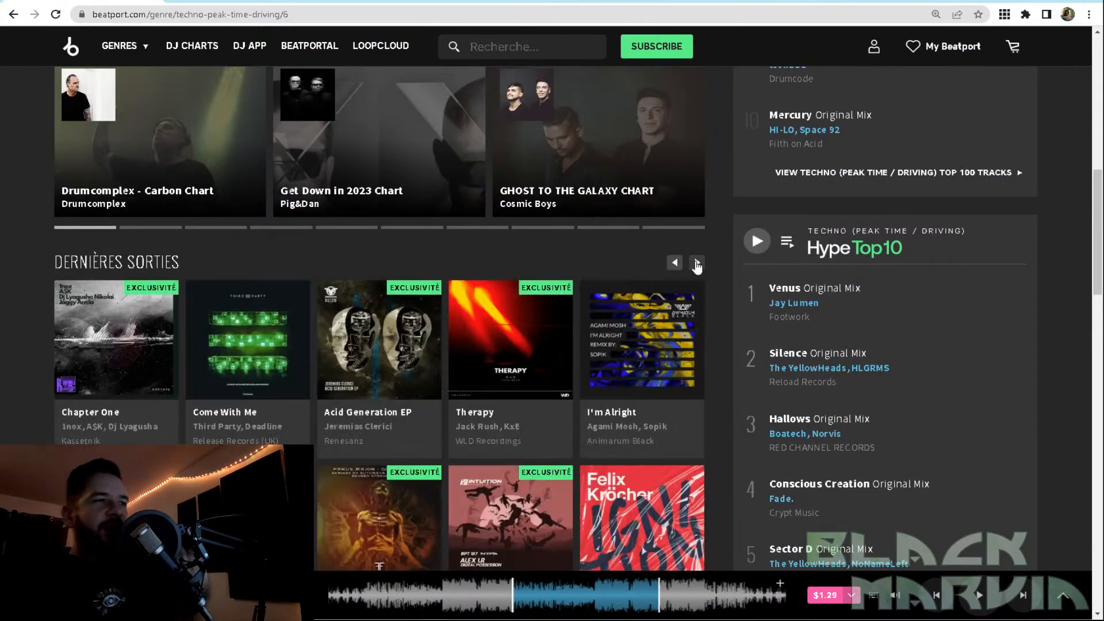
{"action": "scroll", "coordinate": [696, 265], "scroll_direction": "down", "scroll_amount": 1}
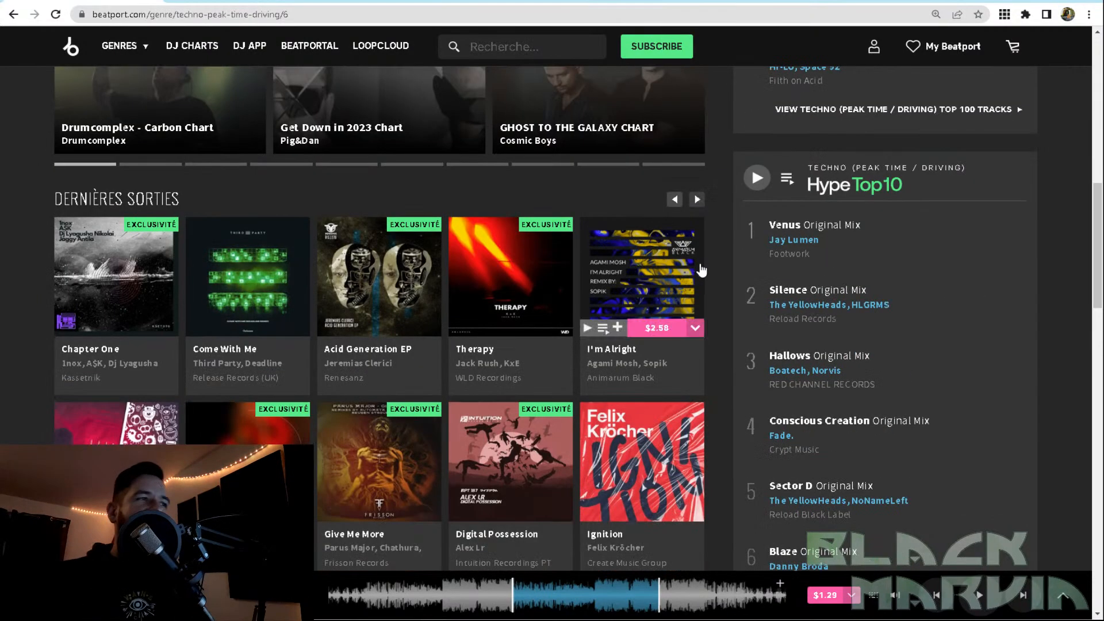
{"action": "left_click", "coordinate": [697, 200]}
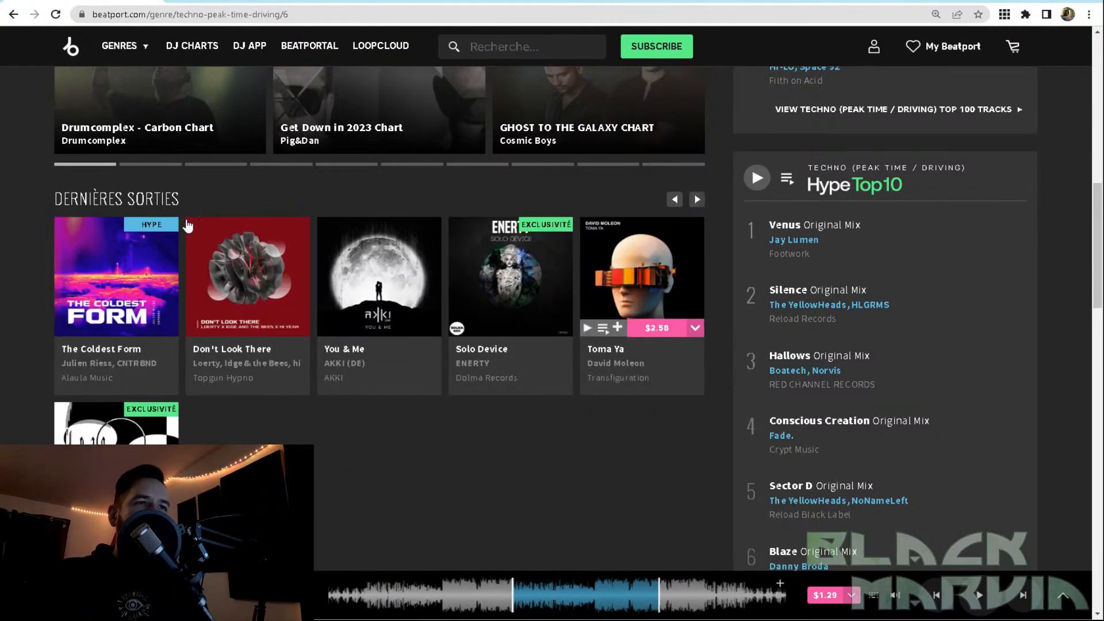
{"action": "left_click", "coordinate": [674, 200]}
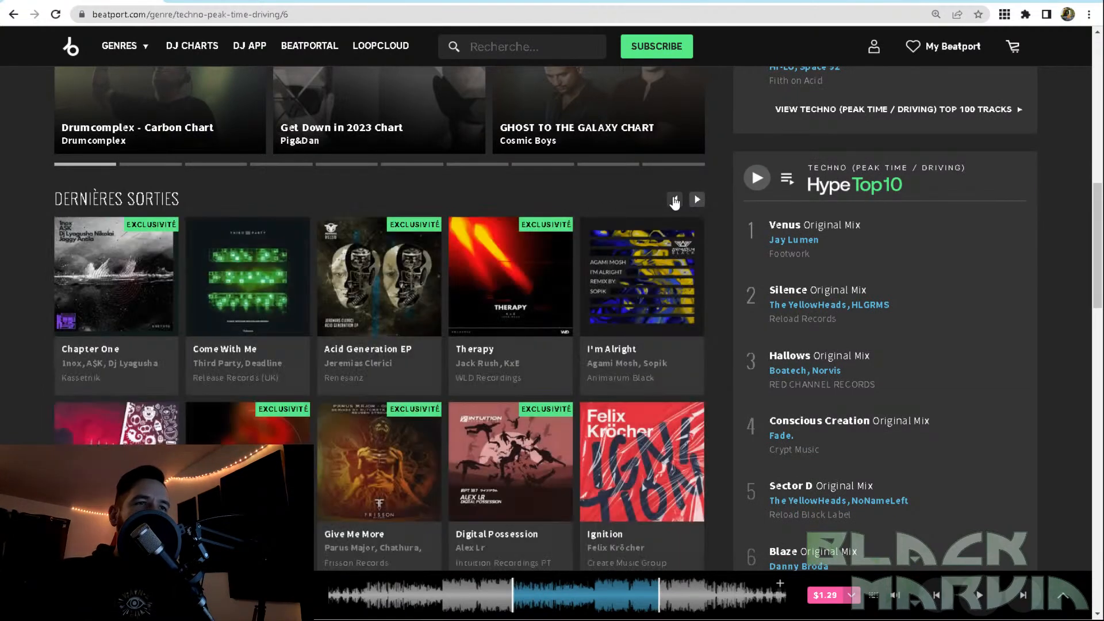
{"action": "left_click", "coordinate": [674, 200]}
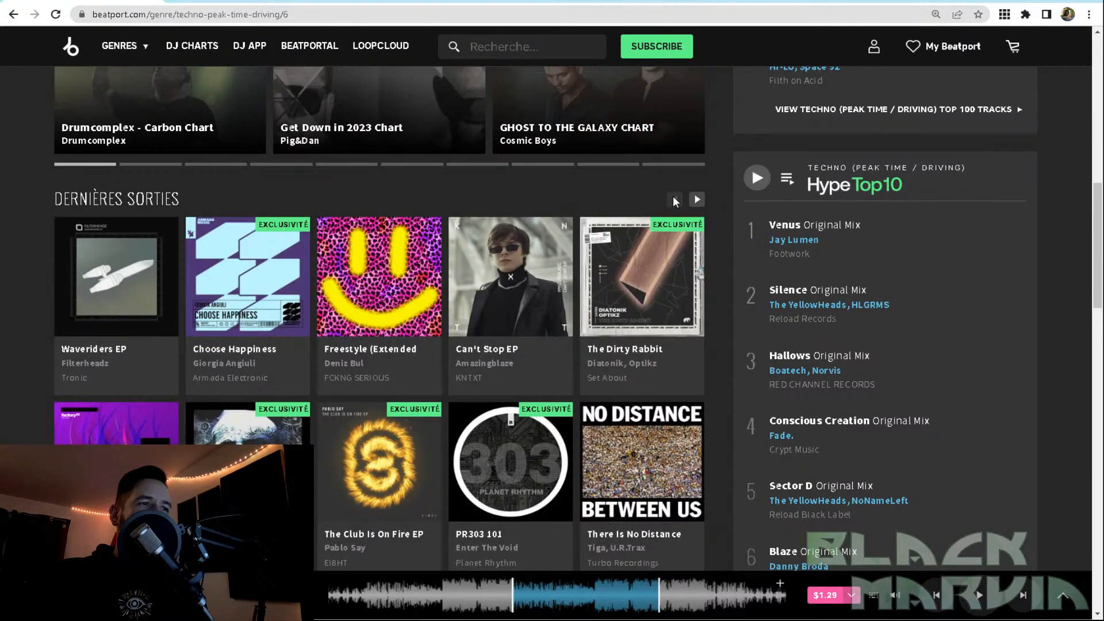
{"action": "scroll", "coordinate": [667, 241], "scroll_direction": "down", "scroll_amount": 3}
{"action": "scroll", "coordinate": [667, 243], "scroll_direction": "down", "scroll_amount": 6}
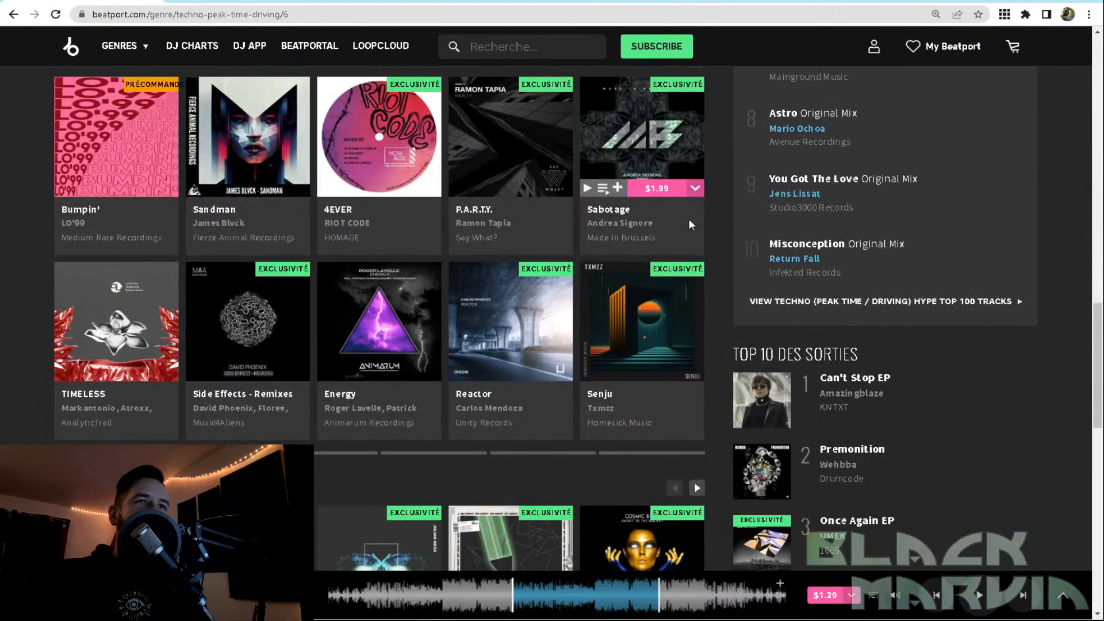
Page through the Hype Picks and the team's picks (Choix de l'équipe) in Beatport's Techno (Peak Time / Driving) genre.
{"action": "scroll", "coordinate": [689, 217], "scroll_direction": "up", "scroll_amount": 3}
{"action": "left_click", "coordinate": [696, 249]}
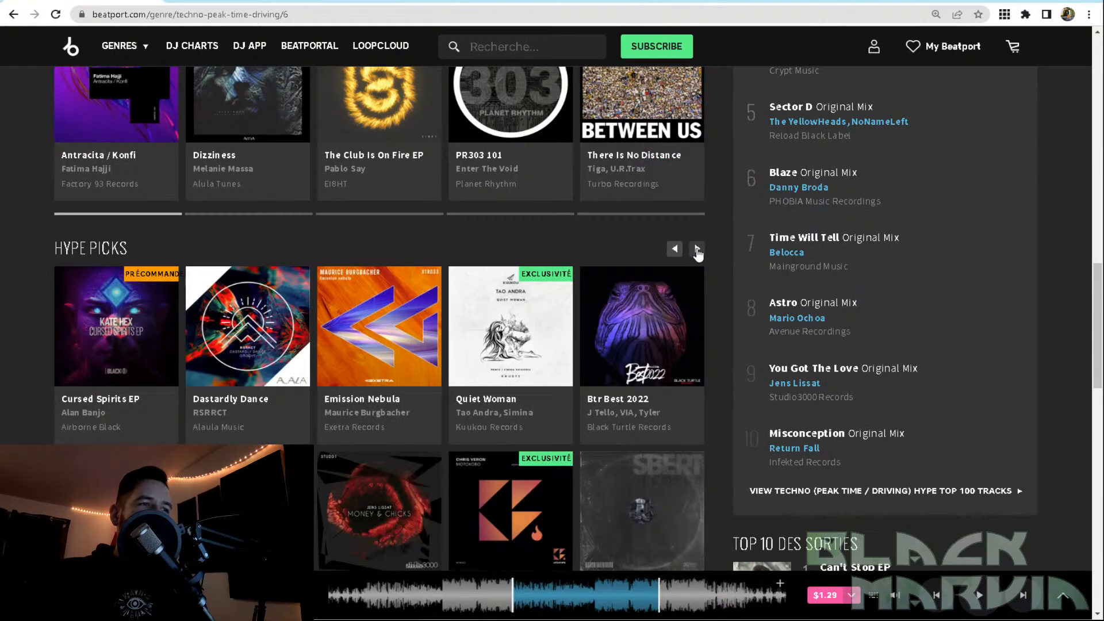
{"action": "left_click", "coordinate": [696, 249]}
{"action": "scroll", "coordinate": [697, 253], "scroll_direction": "down", "scroll_amount": 9}
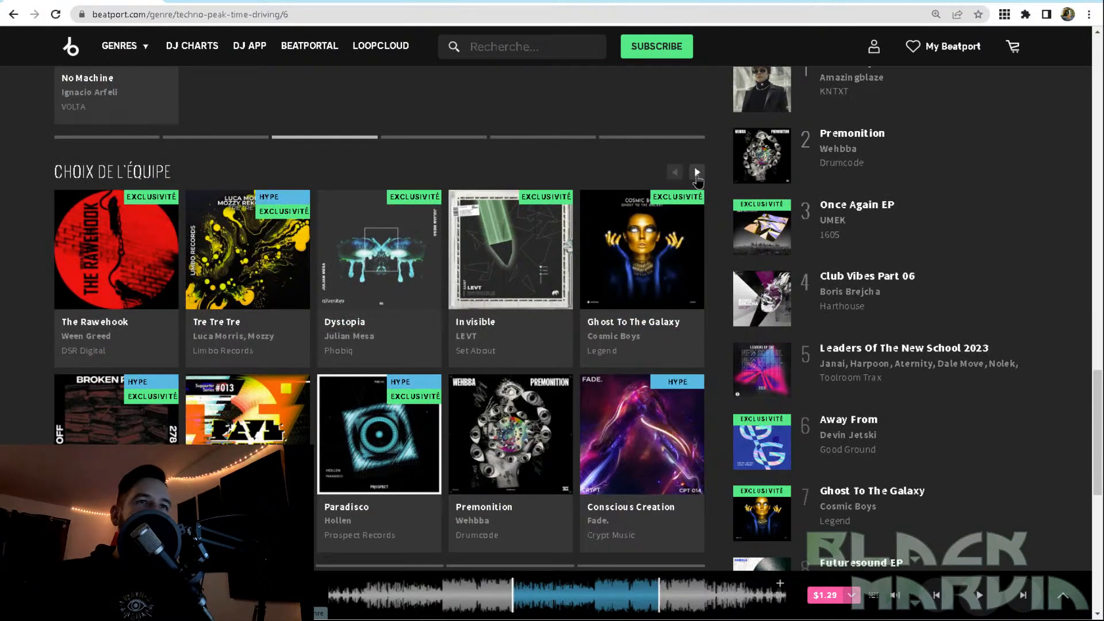
{"action": "left_click", "coordinate": [697, 176]}
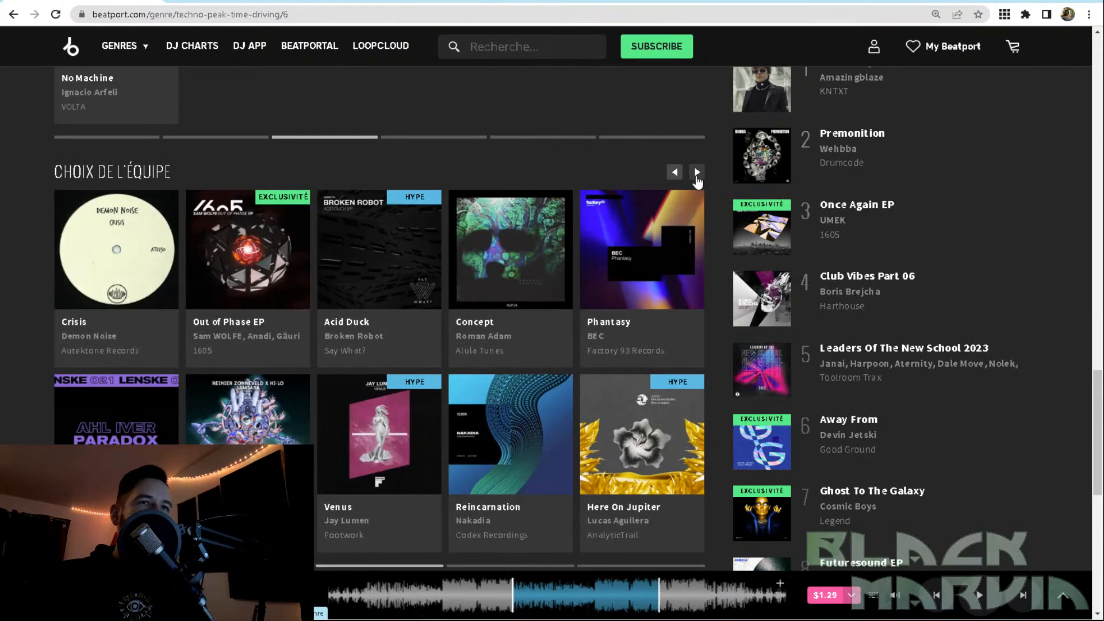
{"action": "left_click", "coordinate": [696, 175]}
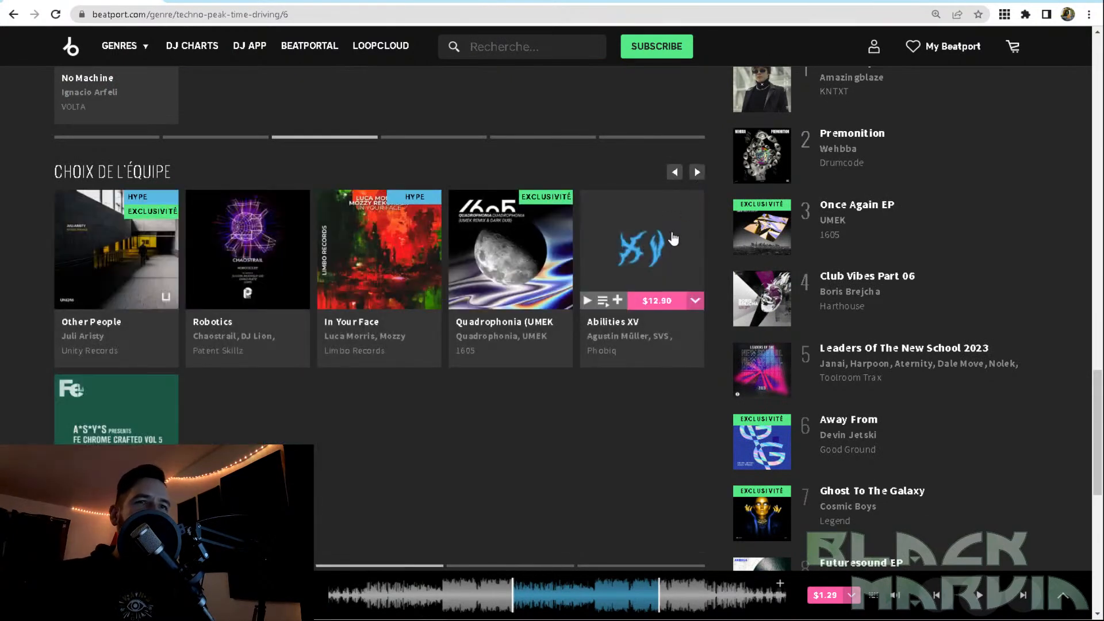
Search Beatport for "Shadow Wulf" and open the Shadow Wulf label page from the results.
{"action": "scroll", "coordinate": [697, 181], "scroll_direction": "up", "scroll_amount": 20}
{"action": "left_click", "coordinate": [494, 47]}
{"action": "type", "text": "S"}
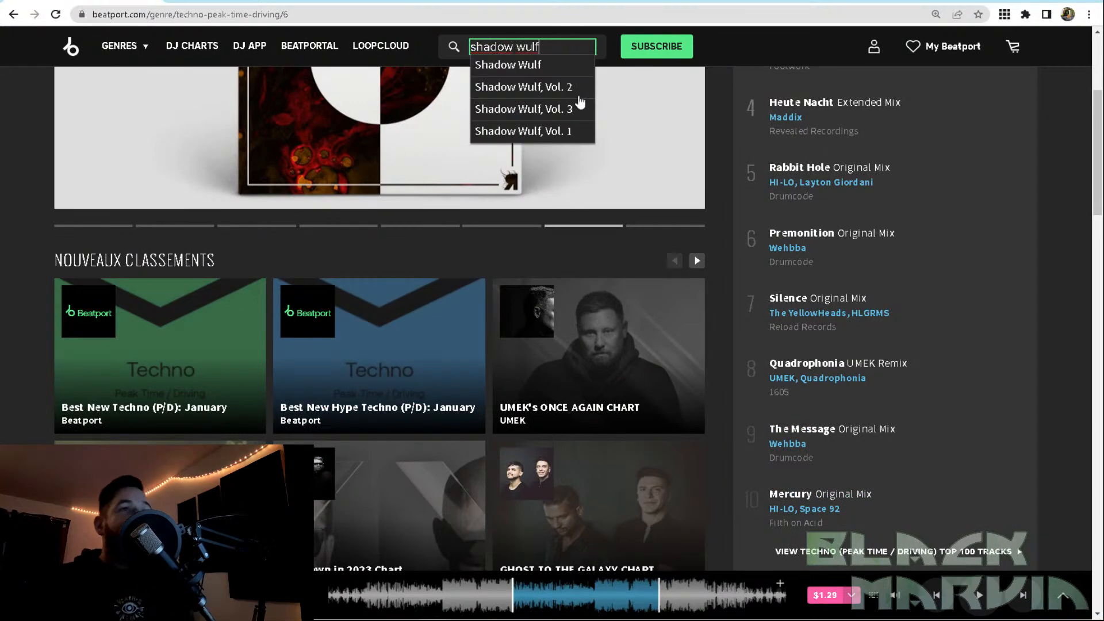
{"action": "left_click", "coordinate": [562, 69]}
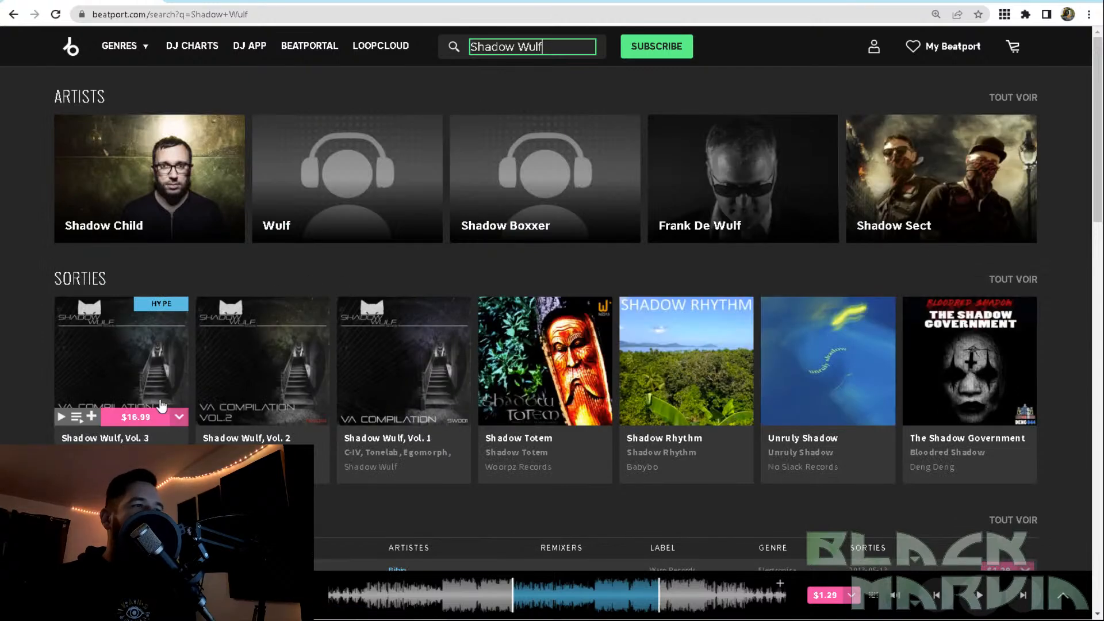
{"action": "scroll", "coordinate": [404, 229], "scroll_direction": "down", "scroll_amount": 5}
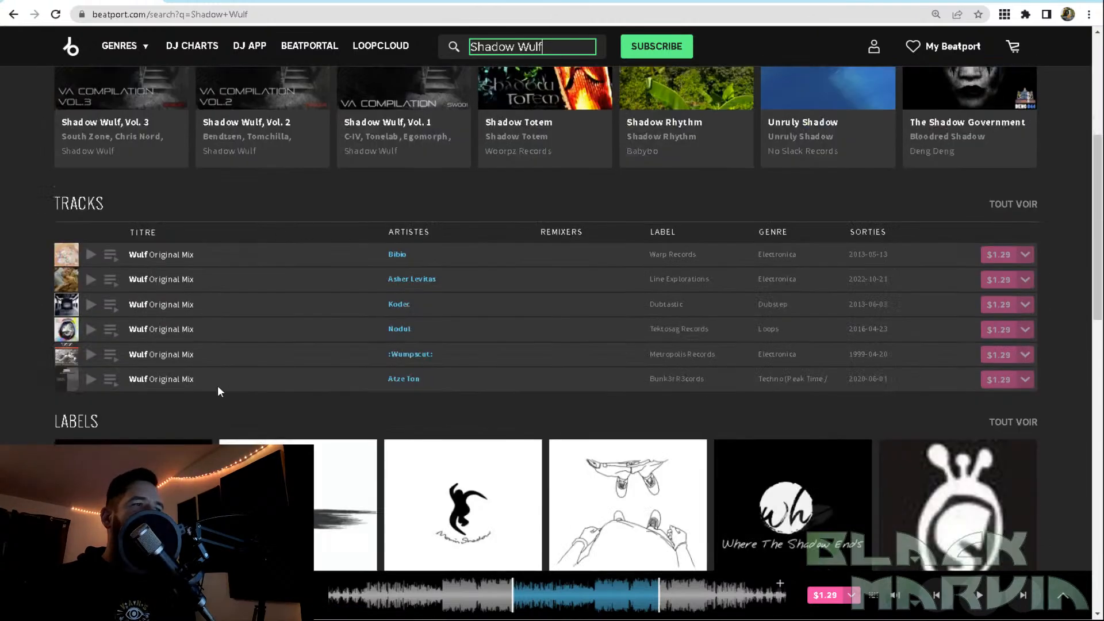
{"action": "scroll", "coordinate": [217, 391], "scroll_direction": "down", "scroll_amount": 3}
{"action": "left_click", "coordinate": [165, 336]}
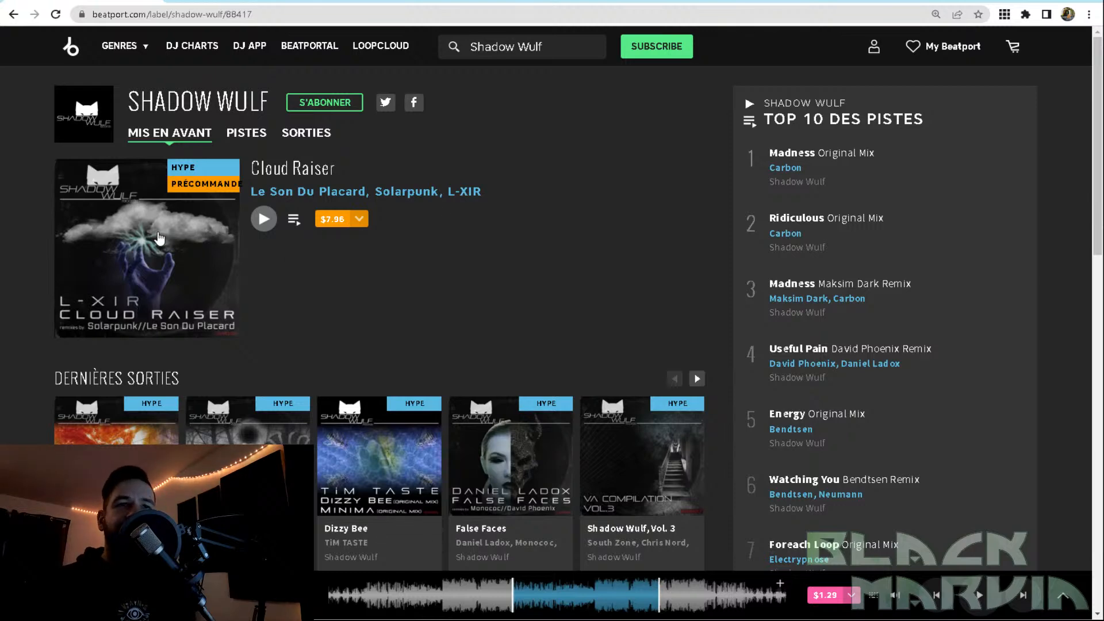
Look over the Shadow Wulf label page and open its featured Cloud Raiser release.
{"action": "scroll", "coordinate": [160, 238], "scroll_direction": "down", "scroll_amount": 5}
{"action": "scroll", "coordinate": [160, 238], "scroll_direction": "up", "scroll_amount": 5}
{"action": "left_click", "coordinate": [152, 244]}
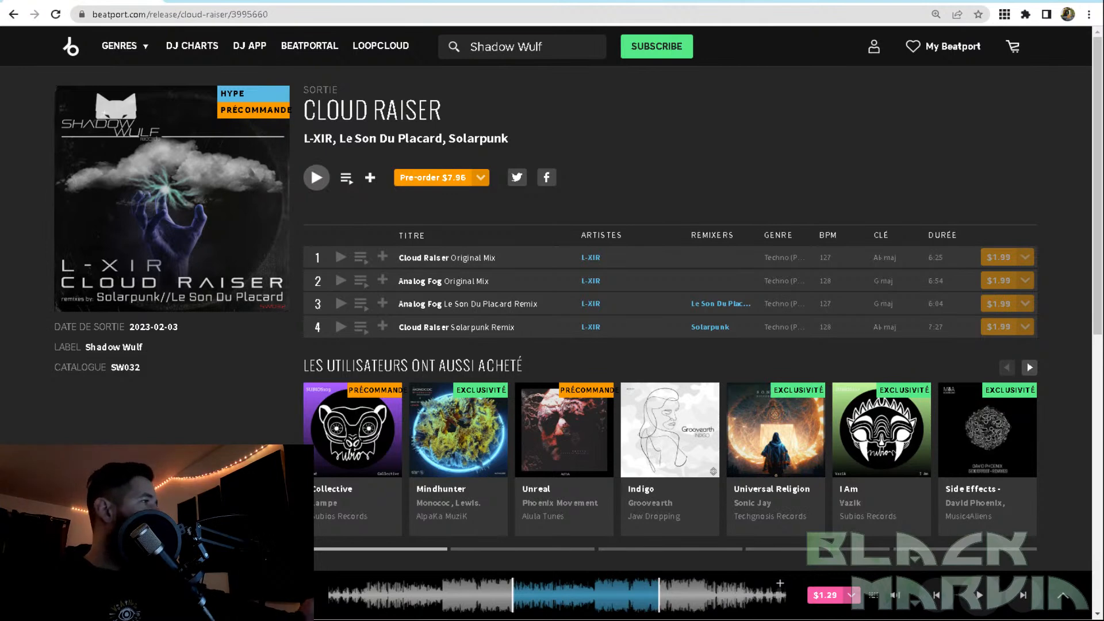
Switch to FL Studio, look over the Channel rack, and play the first bars of the arrangement before stopping playback.
{"action": "key", "text": "alt+Tab"}
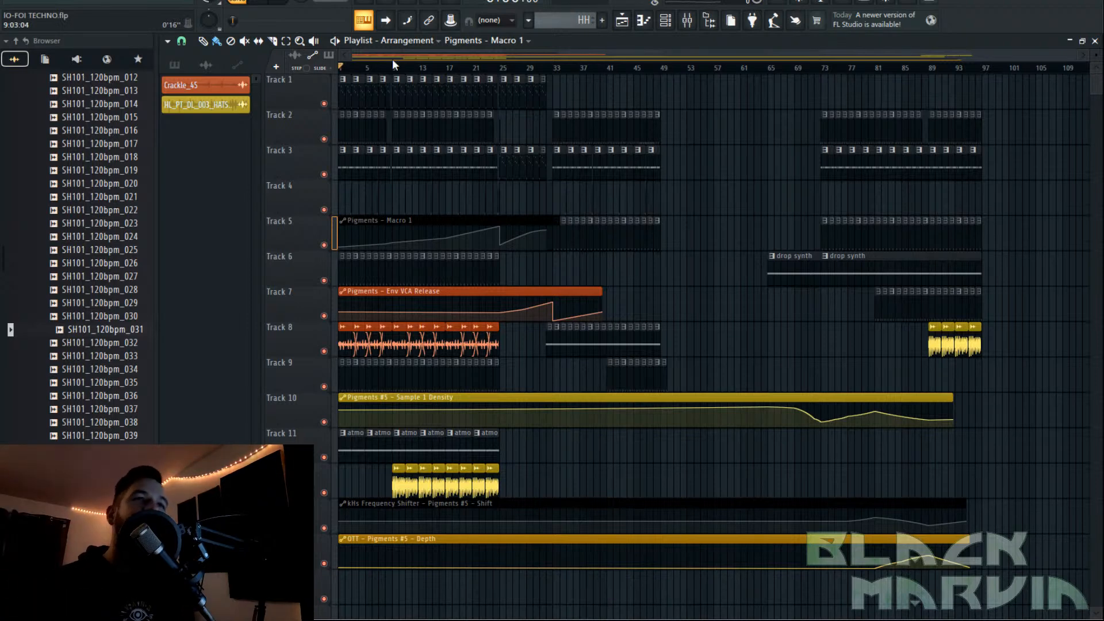
{"action": "left_click", "coordinate": [665, 21]}
{"action": "left_click", "coordinate": [488, 76]}
{"action": "left_click", "coordinate": [481, 89]}
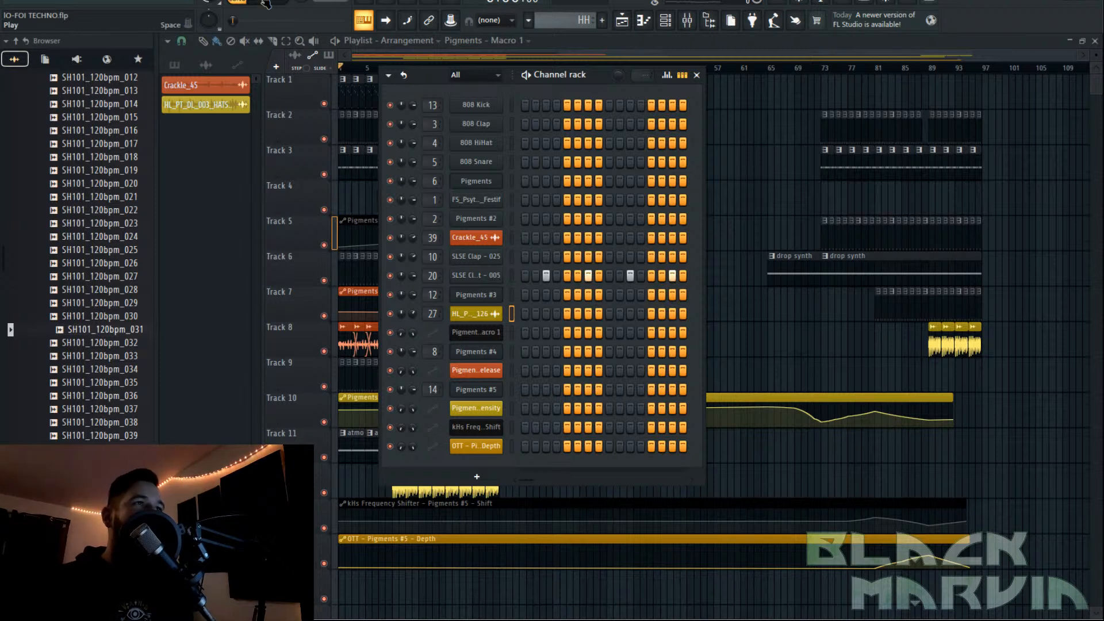
{"action": "key", "text": "space"}
{"action": "key", "text": "F6"}
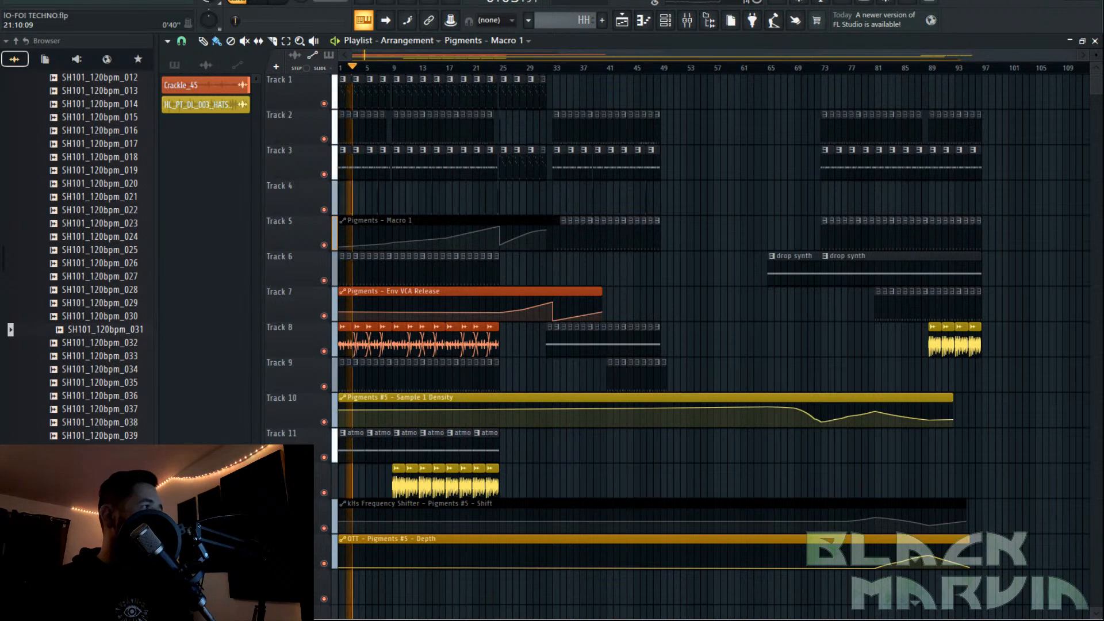
{"action": "left_click", "coordinate": [281, 5]}
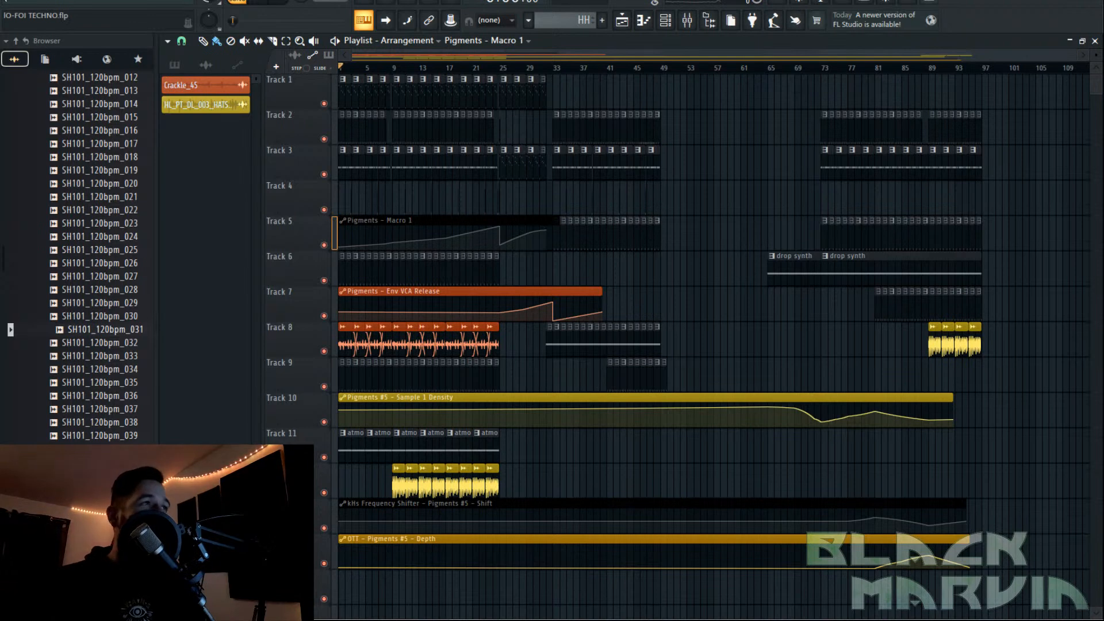
{"action": "left_click", "coordinate": [22, 3]}
{"action": "key", "text": "Escape"}
{"action": "left_click", "coordinate": [26, 42]}
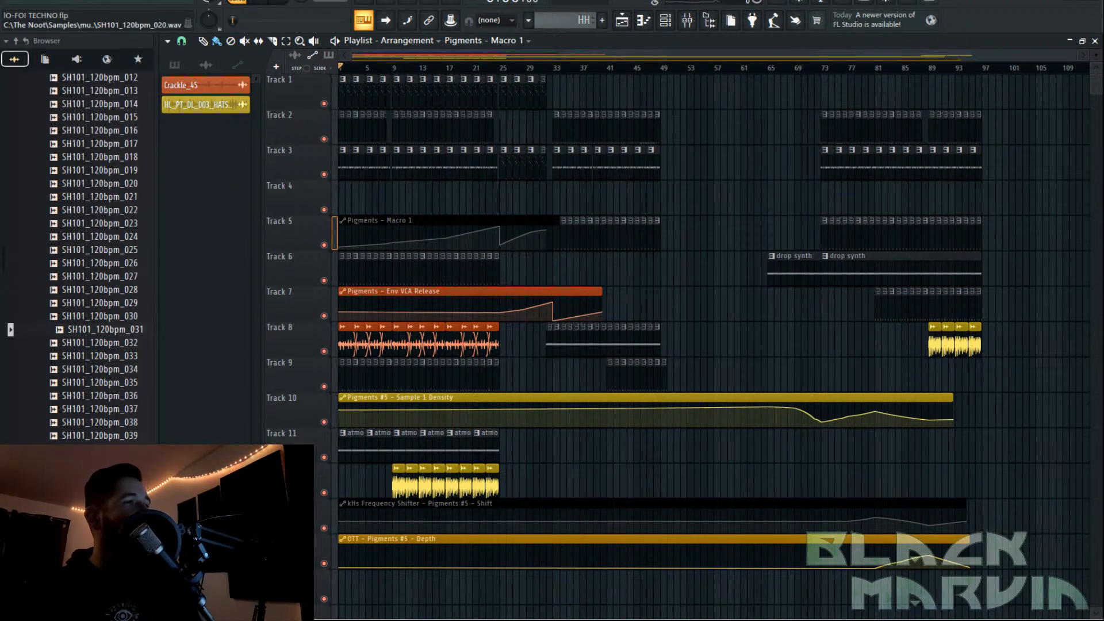
Switch to the Chrome window with the Prophecy Analog Style Wavetables page, maximize it to view the product, and return to FL Studio.
{"action": "key", "text": "alt+Tab"}
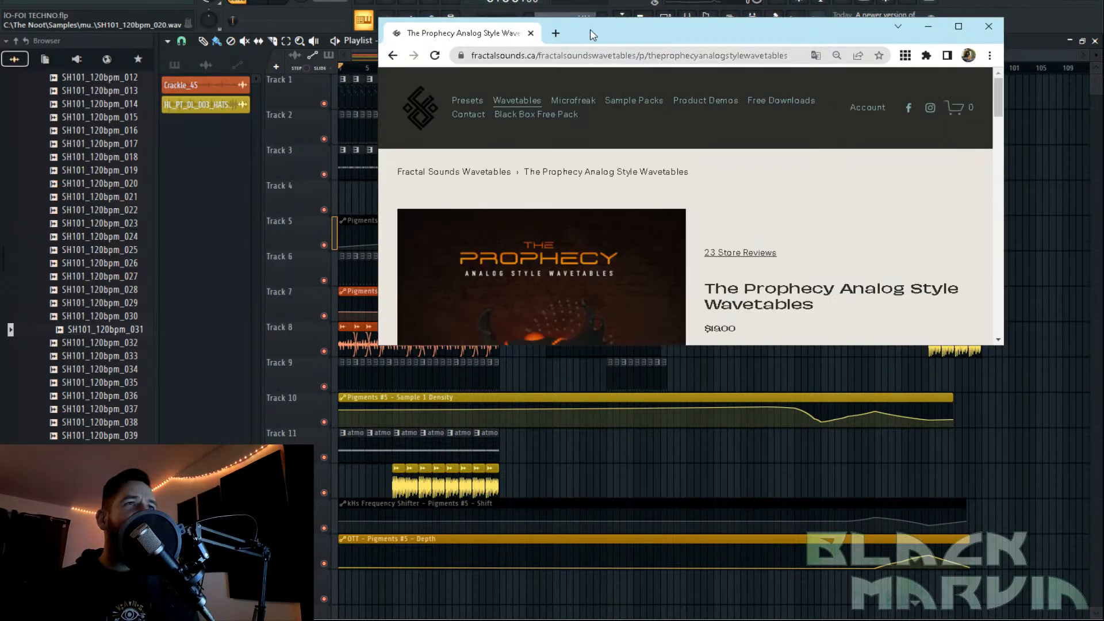
{"action": "double_click", "coordinate": [595, 25]}
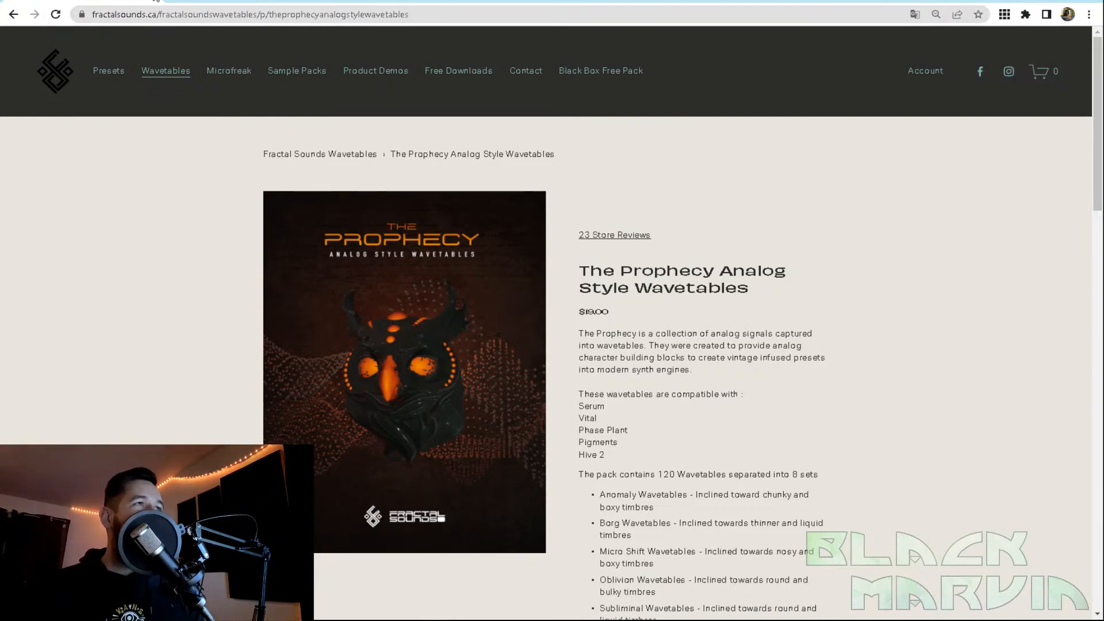
{"action": "key", "text": "alt+Tab"}
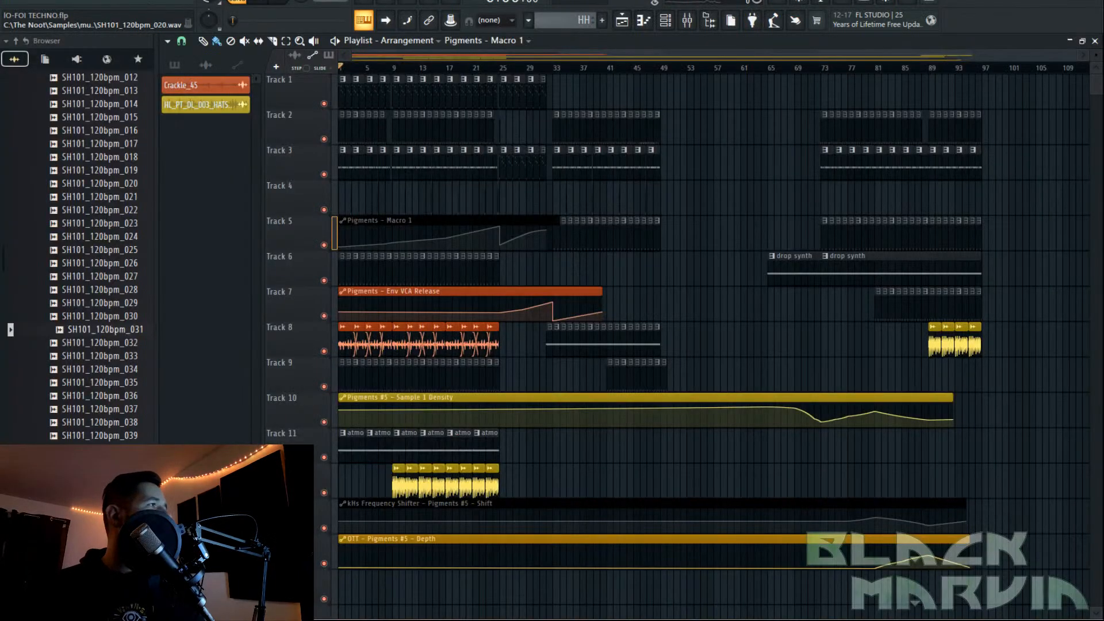